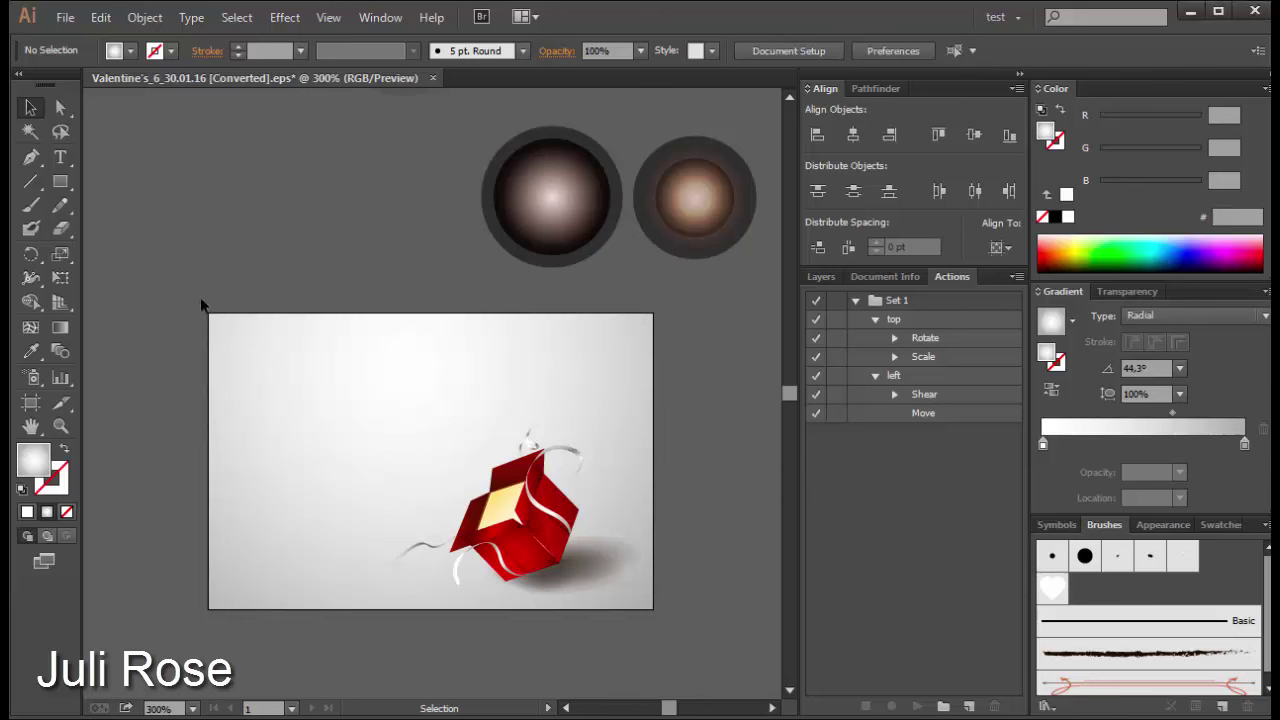
Step: Deselect the background and show the Transparency panel in place of the Gradient panel
{"action": "left_click", "coordinate": [269, 372]}
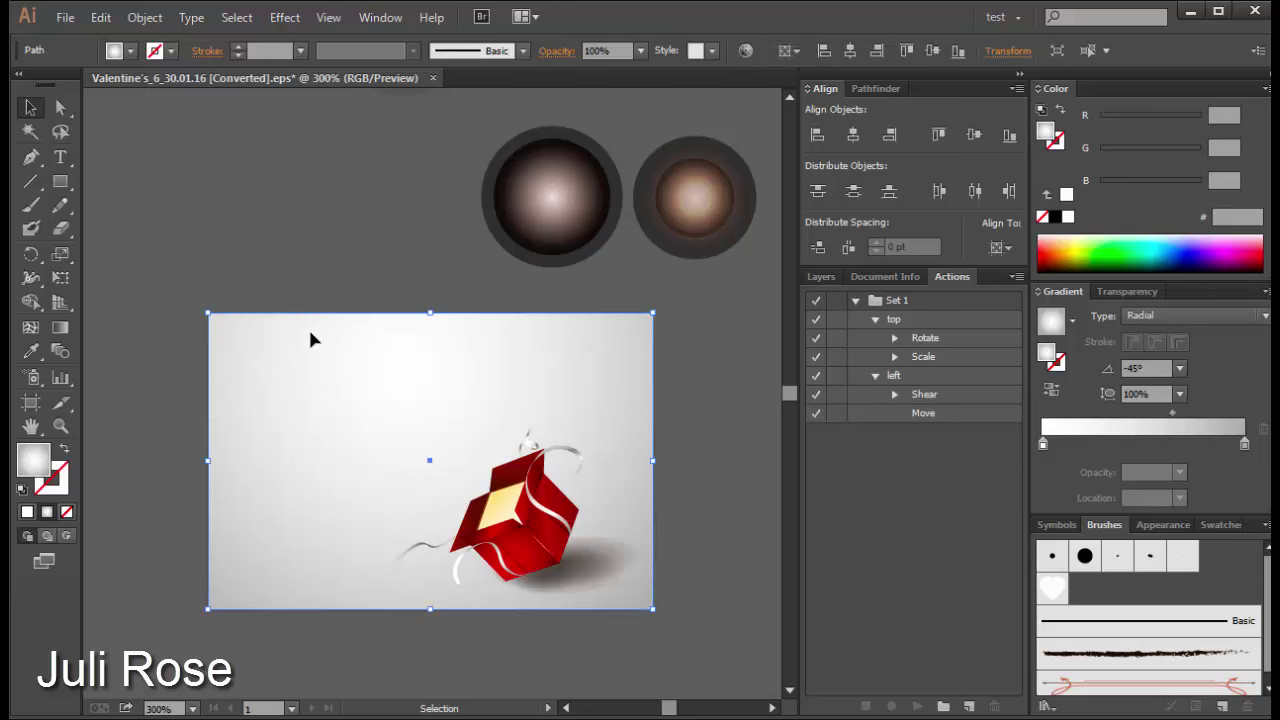
{"action": "left_click", "coordinate": [304, 280]}
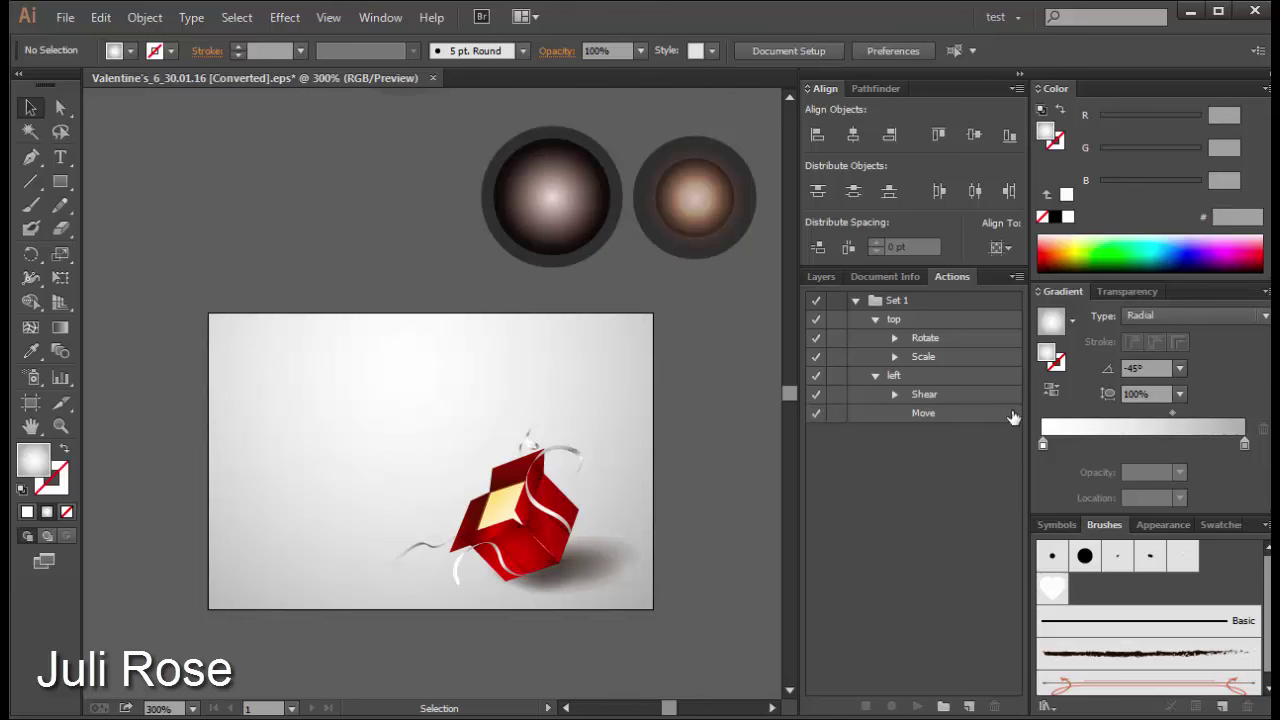
{"action": "left_click", "coordinate": [1108, 292]}
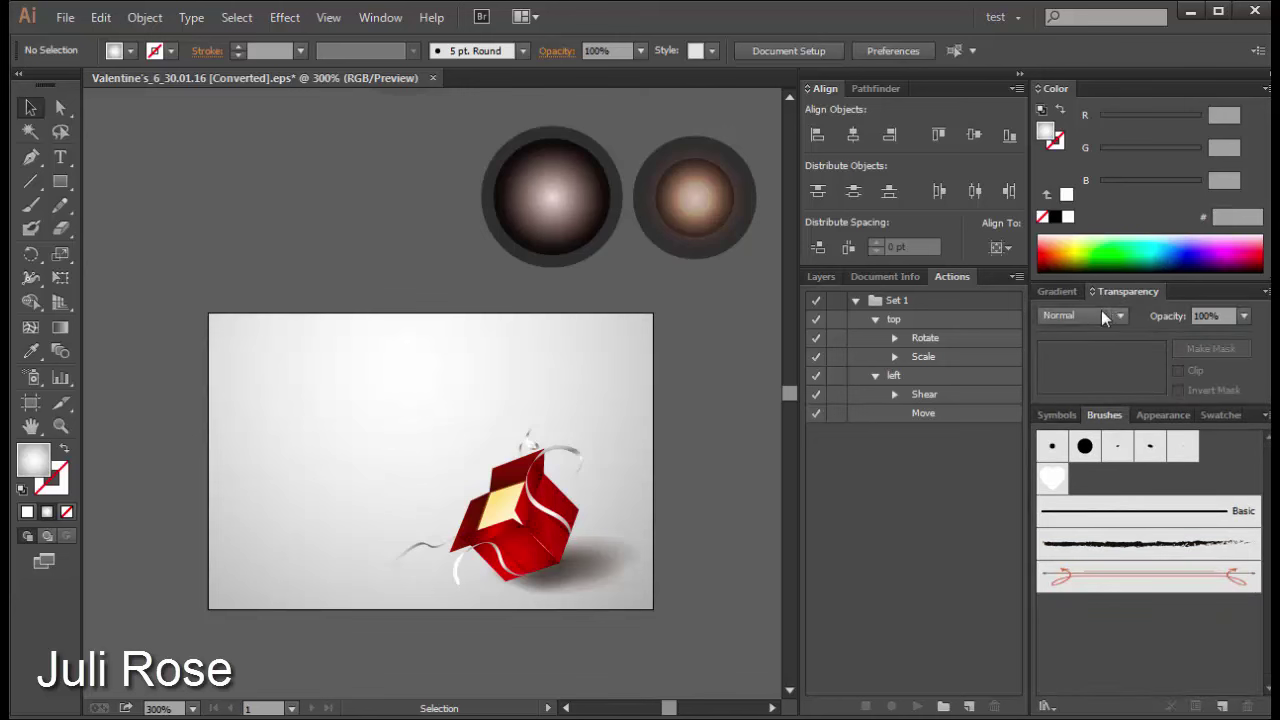
{"action": "left_click", "coordinate": [1104, 316]}
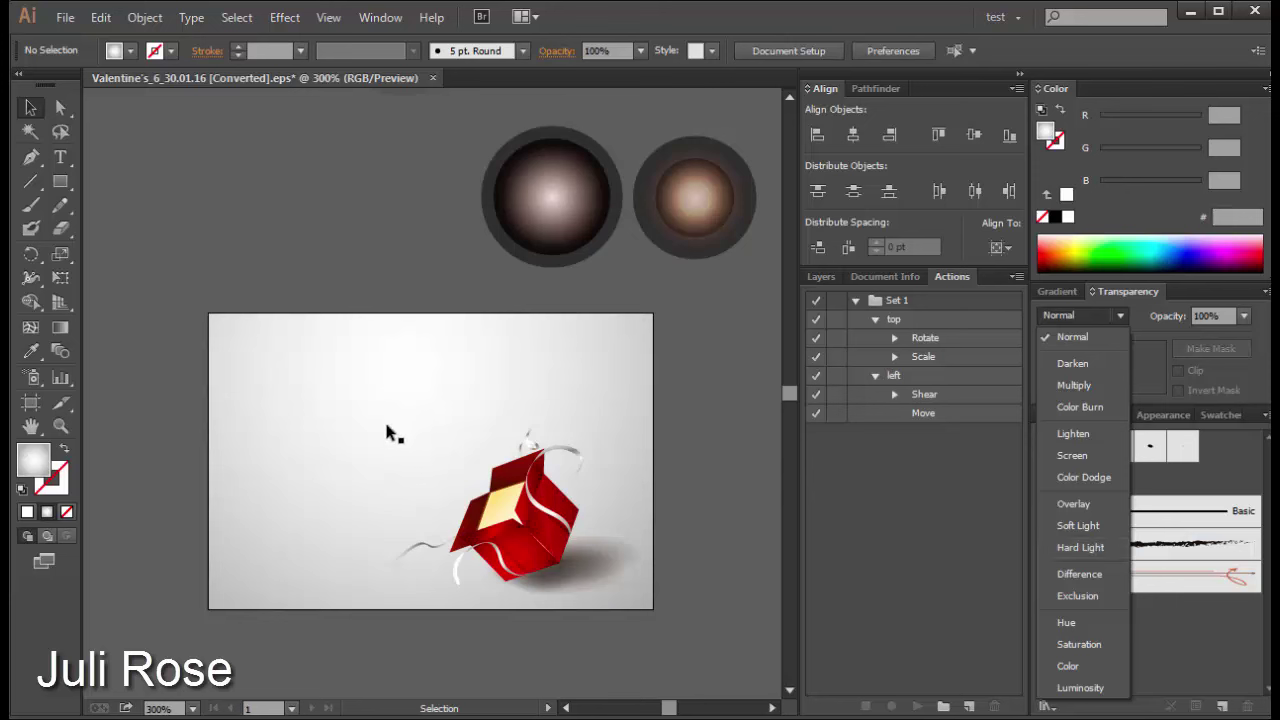
{"action": "left_click", "coordinate": [719, 449]}
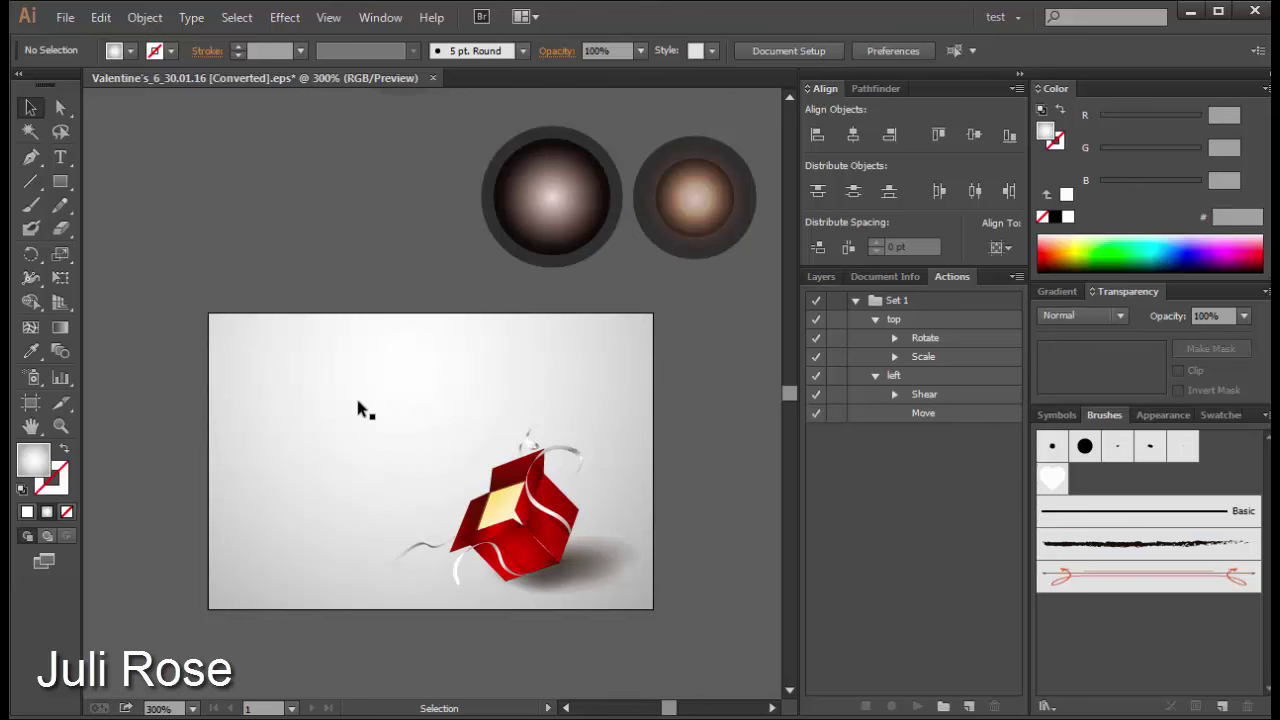
{"action": "left_click", "coordinate": [531, 490]}
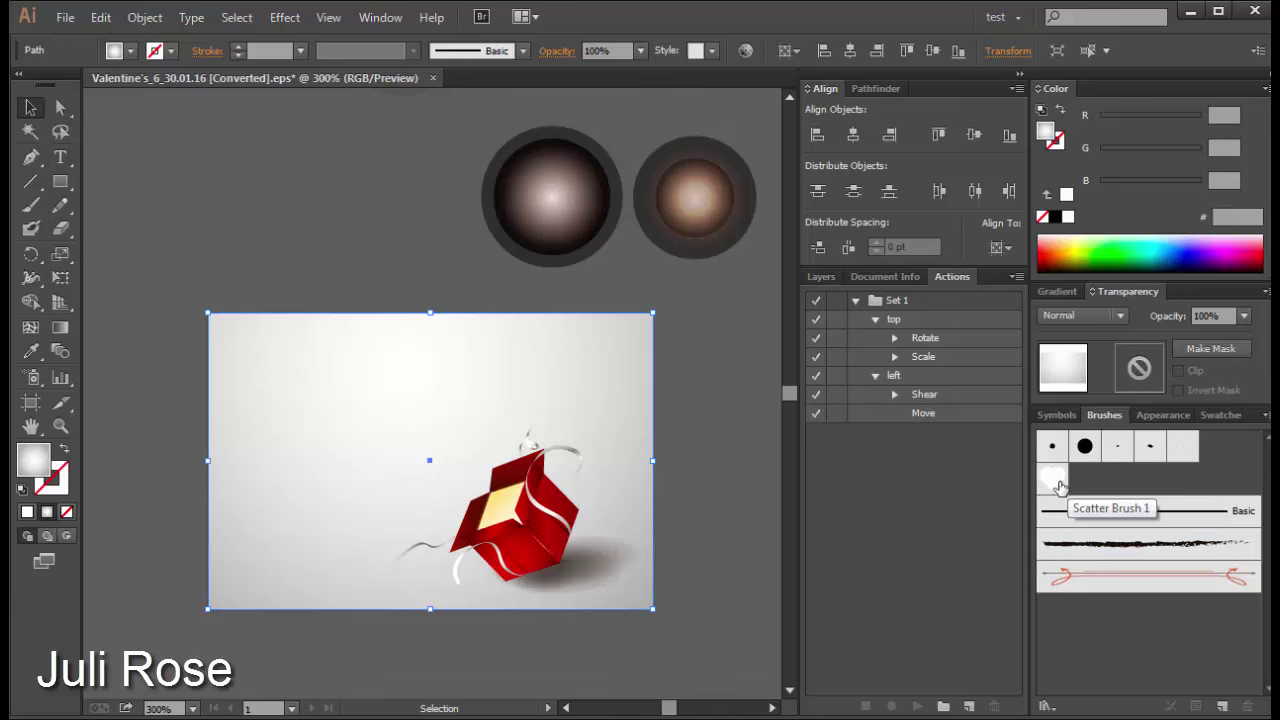
Step: Expand Layer 1 in the Layers panel to show its contents
{"action": "left_click", "coordinate": [691, 337]}
{"action": "key", "text": "ctrl+z"}
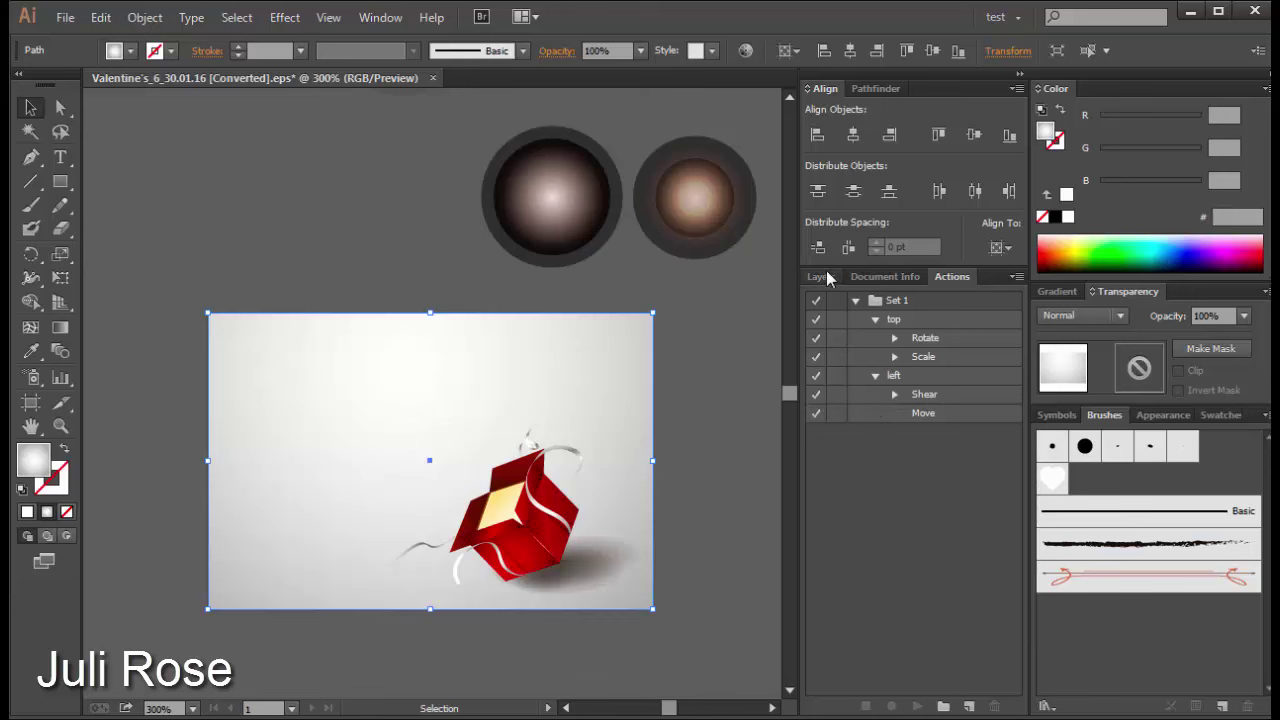
{"action": "left_click", "coordinate": [826, 278]}
{"action": "left_click", "coordinate": [860, 301]}
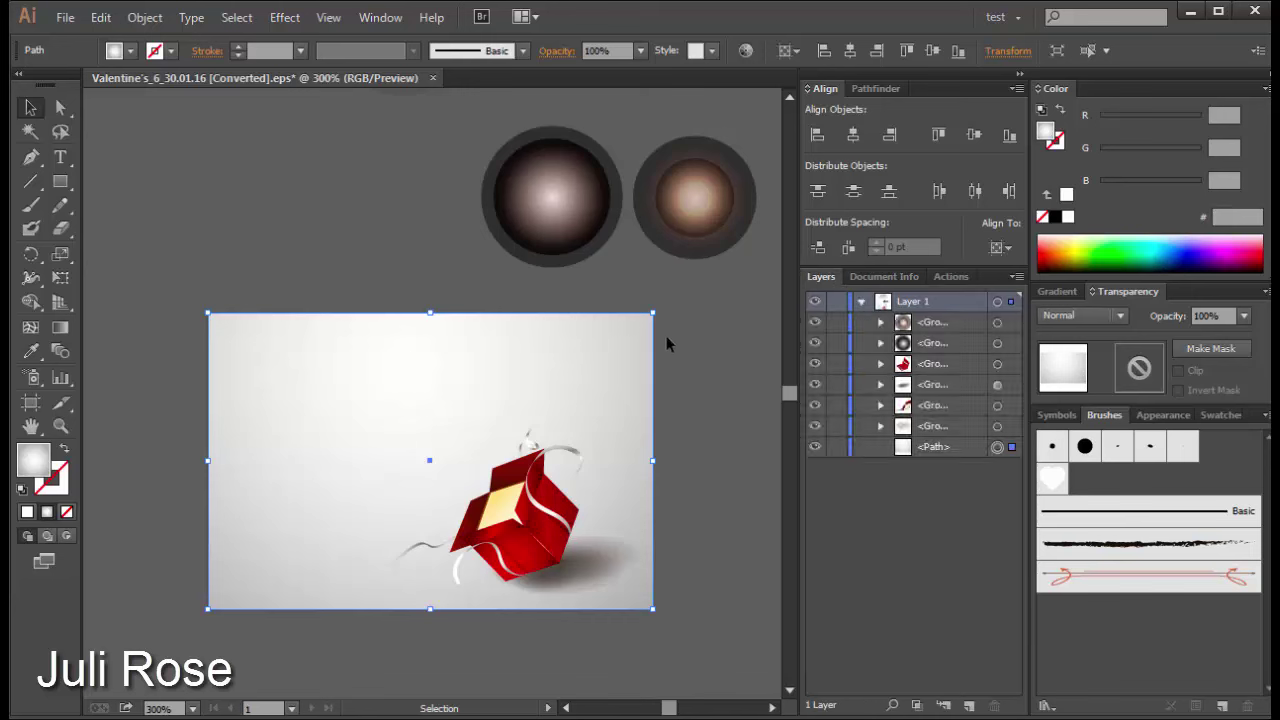
Step: Undo the accidental background move and set the radial gradient midpoint to 69.11%
{"action": "left_click_drag", "start_coordinate": [650, 428], "coordinate": [688, 514]}
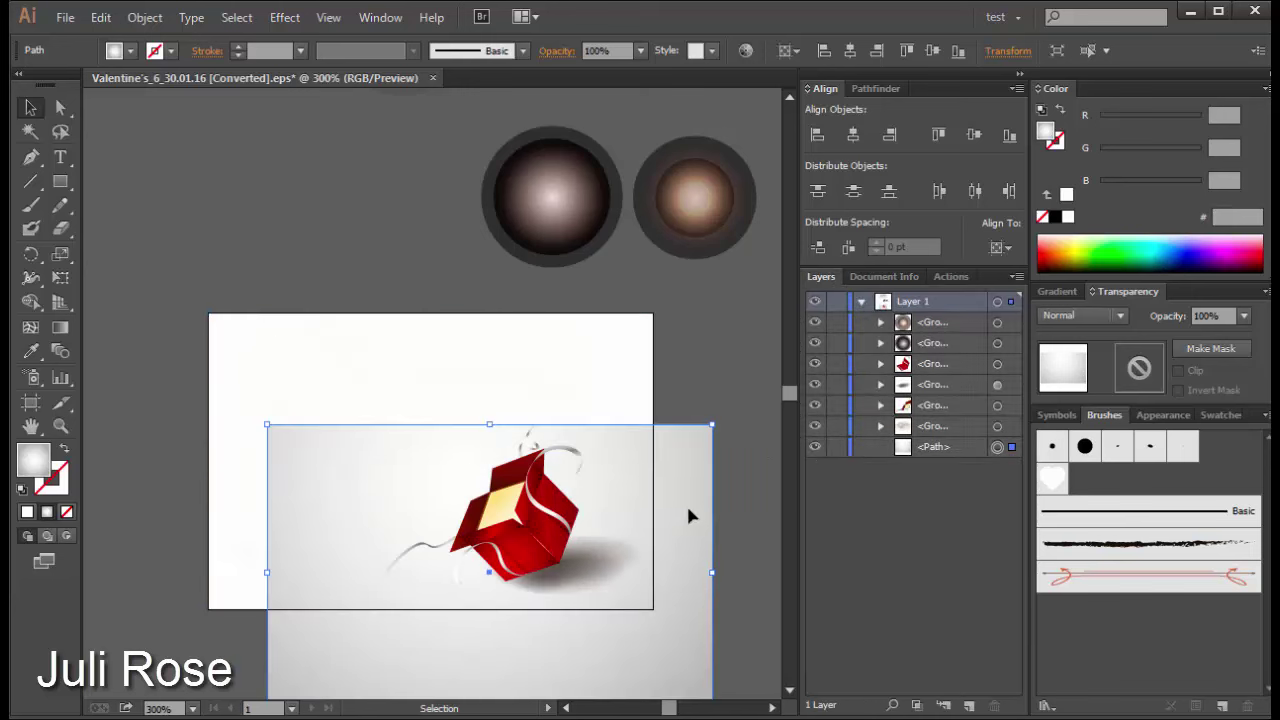
{"action": "key", "text": "ctrl+z"}
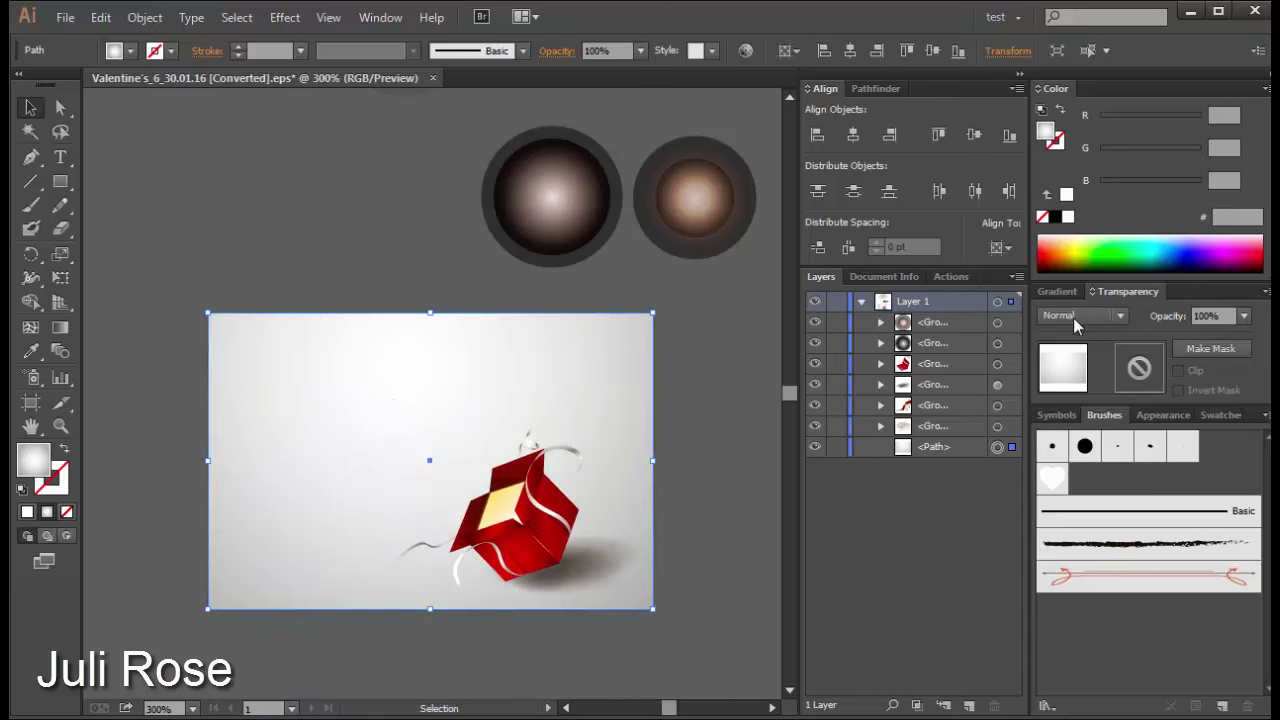
{"action": "left_click", "coordinate": [1060, 291]}
{"action": "left_click_drag", "start_coordinate": [1172, 412], "coordinate": [1182, 412]}
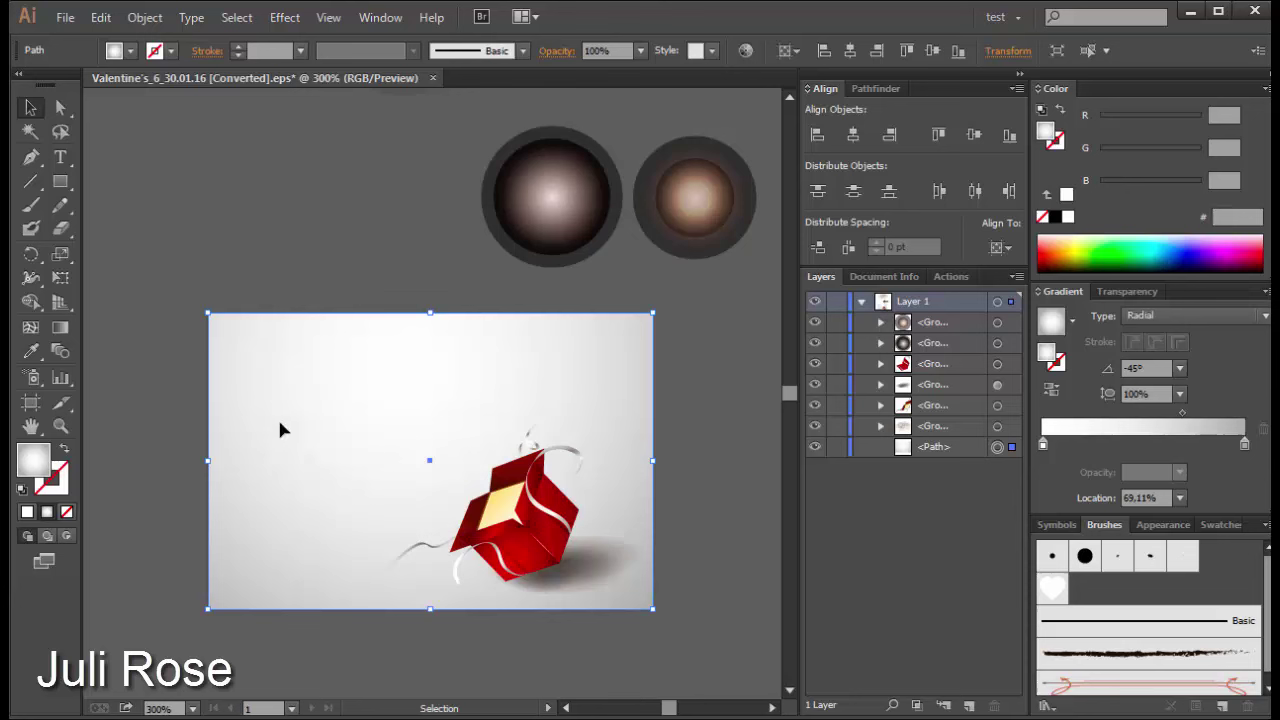
Step: Redraw the background's radial gradient with the Gradient tool in several downward directions
{"action": "left_click", "coordinate": [62, 330]}
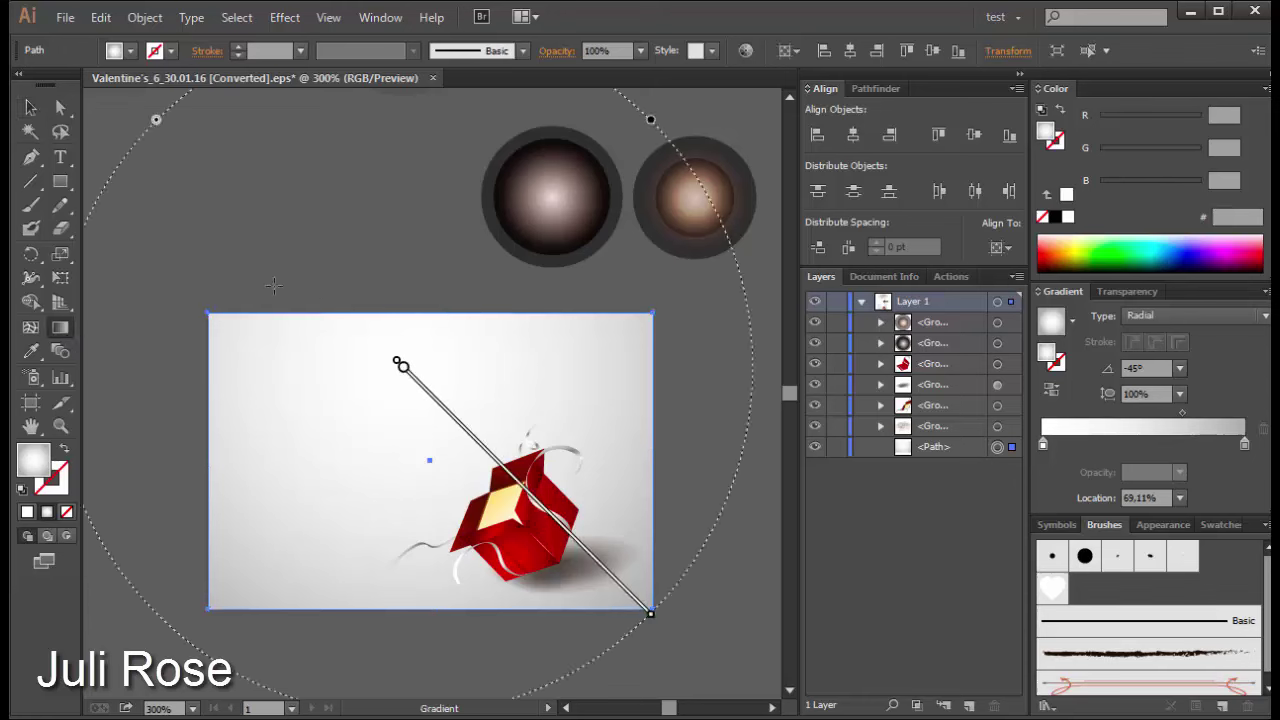
{"action": "left_click_drag", "start_coordinate": [306, 288], "coordinate": [336, 648]}
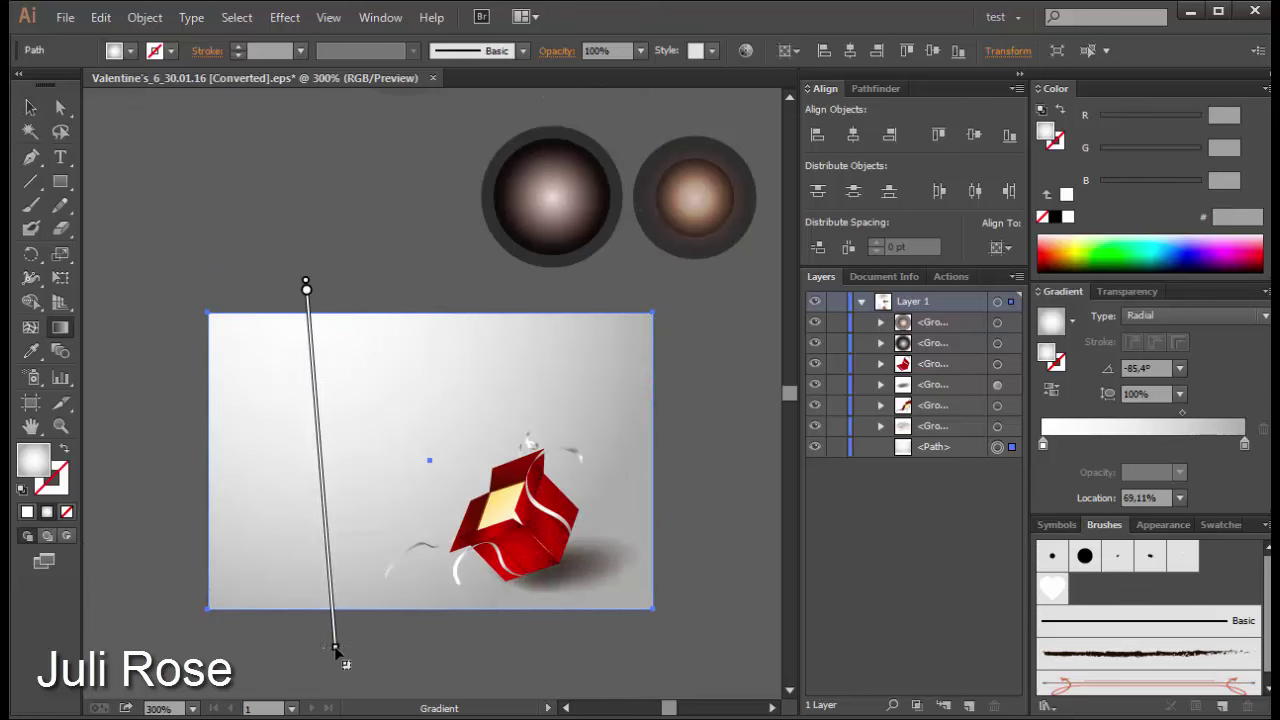
{"action": "left_click_drag", "start_coordinate": [443, 335], "coordinate": [424, 692]}
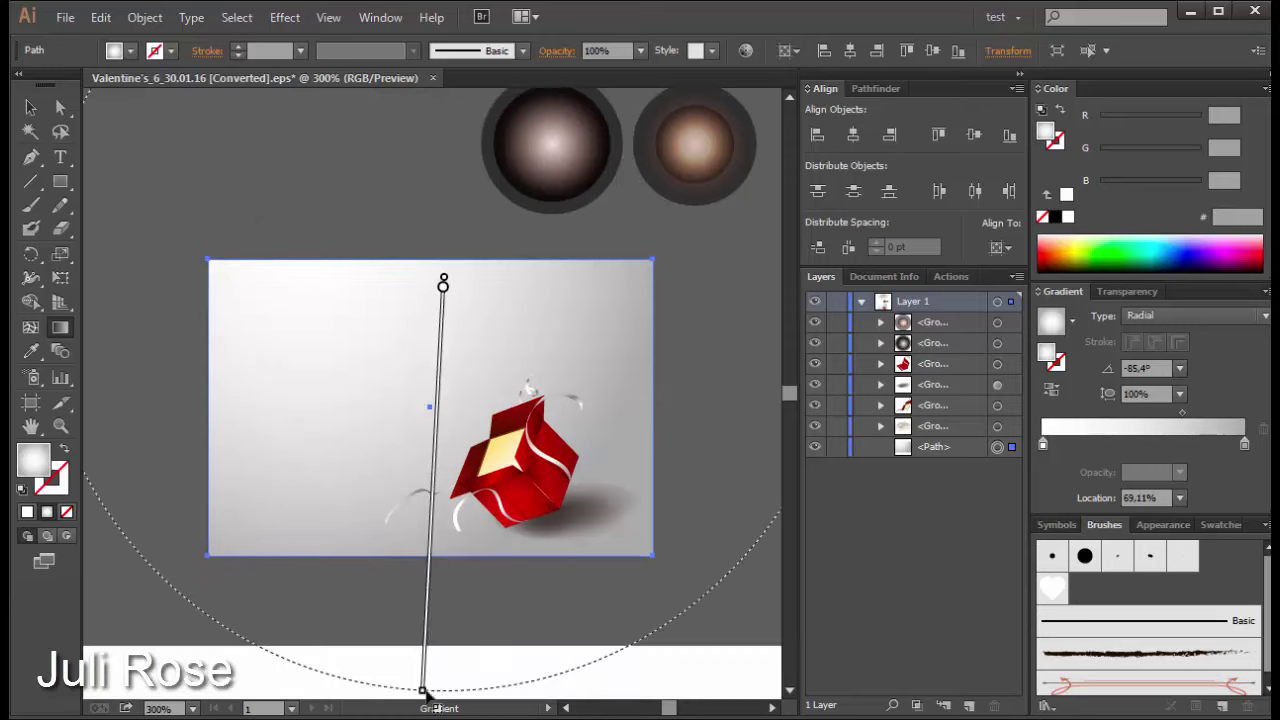
{"action": "left_click_drag", "start_coordinate": [309, 367], "coordinate": [561, 607]}
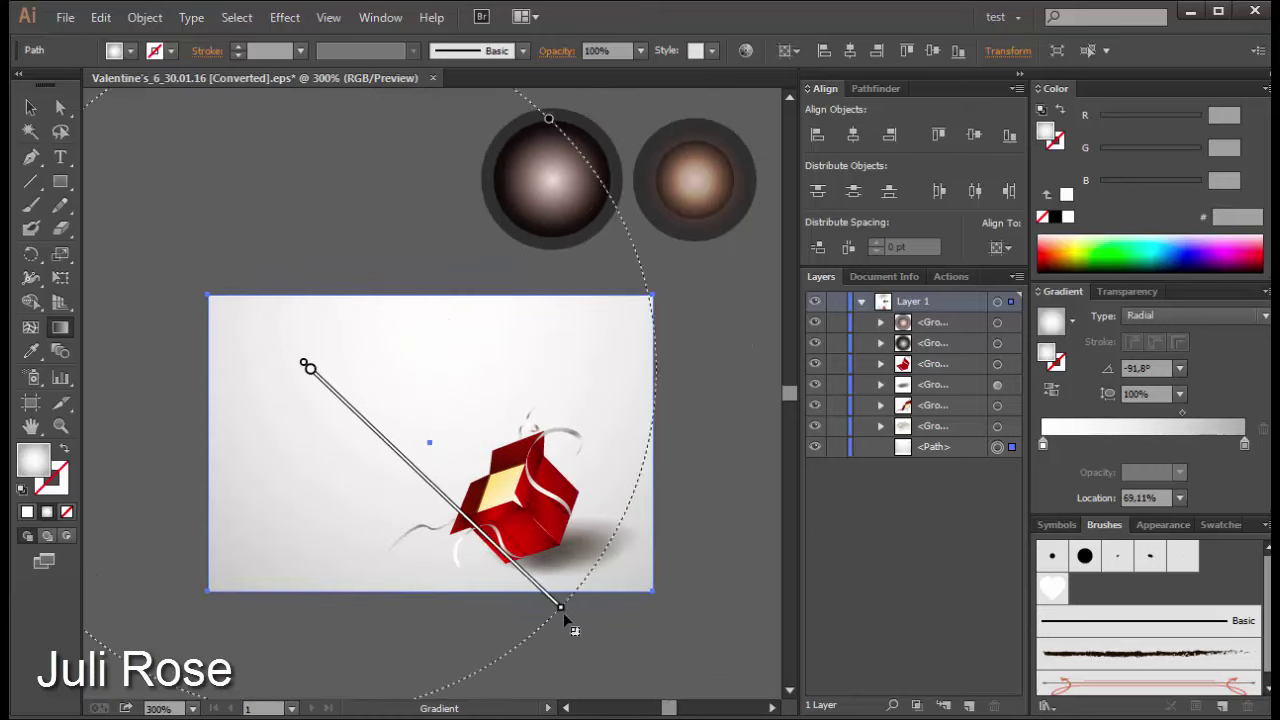
{"action": "left_click_drag", "start_coordinate": [371, 338], "coordinate": [513, 675]}
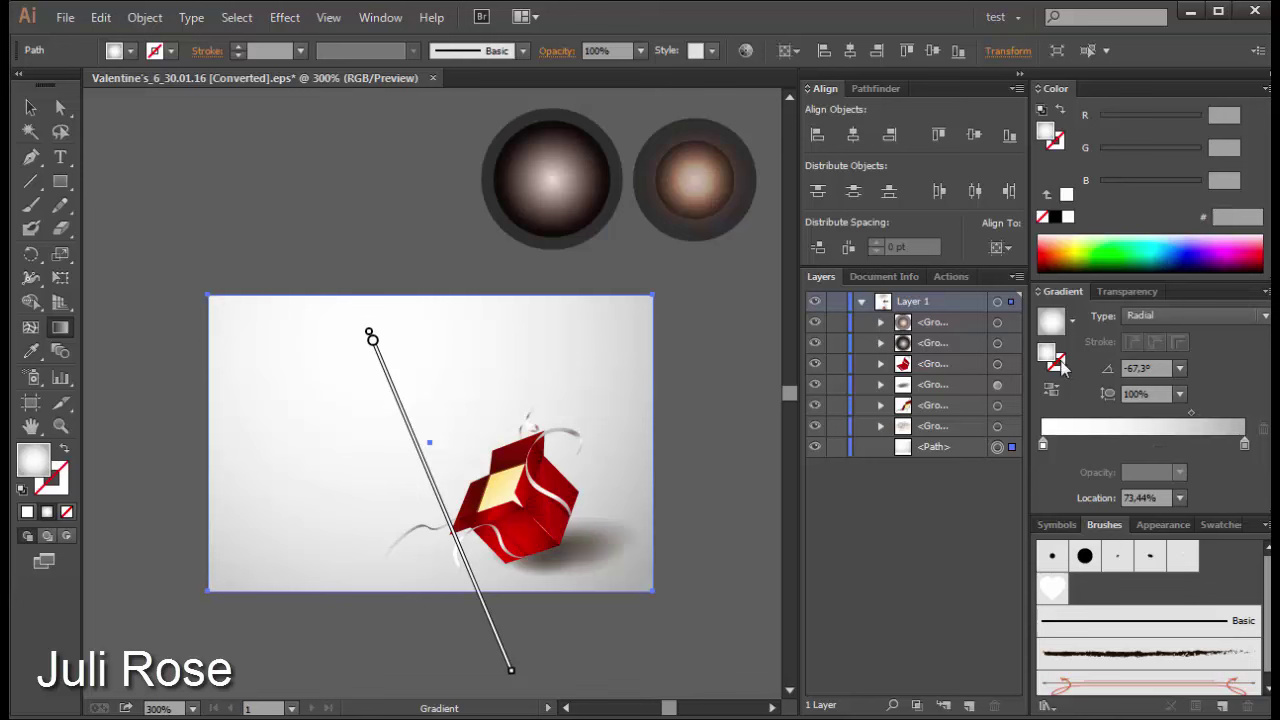
Step: Reset the background to white, reapply the radial gradient and drag it downward from the top
{"action": "left_click", "coordinate": [1067, 215]}
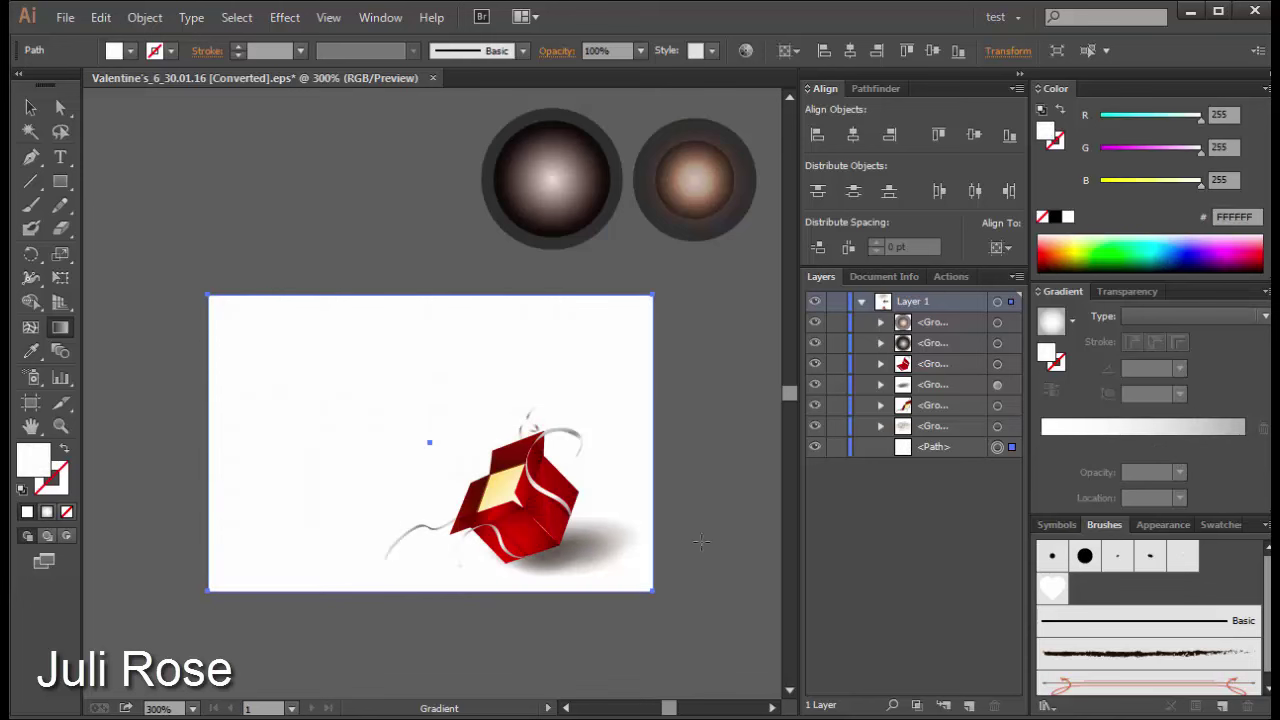
{"action": "left_click", "coordinate": [1087, 430]}
{"action": "left_click_drag", "start_coordinate": [372, 289], "coordinate": [504, 697]}
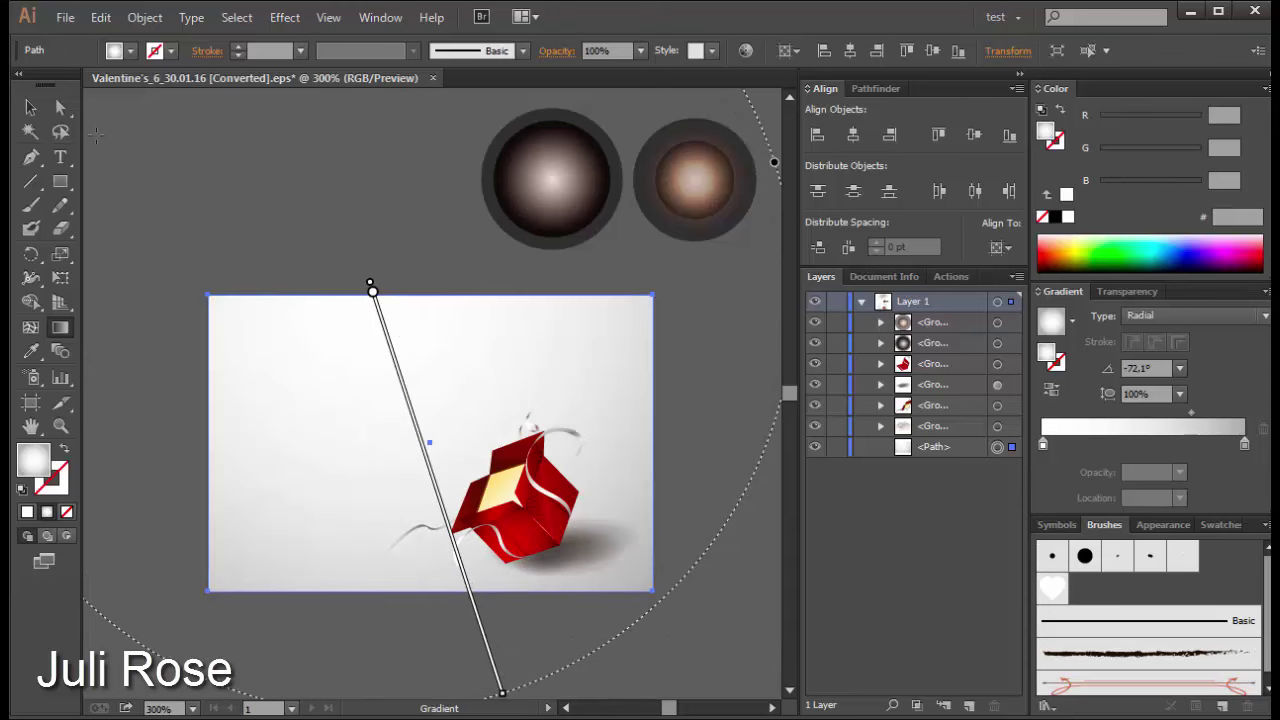
{"action": "key", "text": "v"}
{"action": "left_click", "coordinate": [280, 209]}
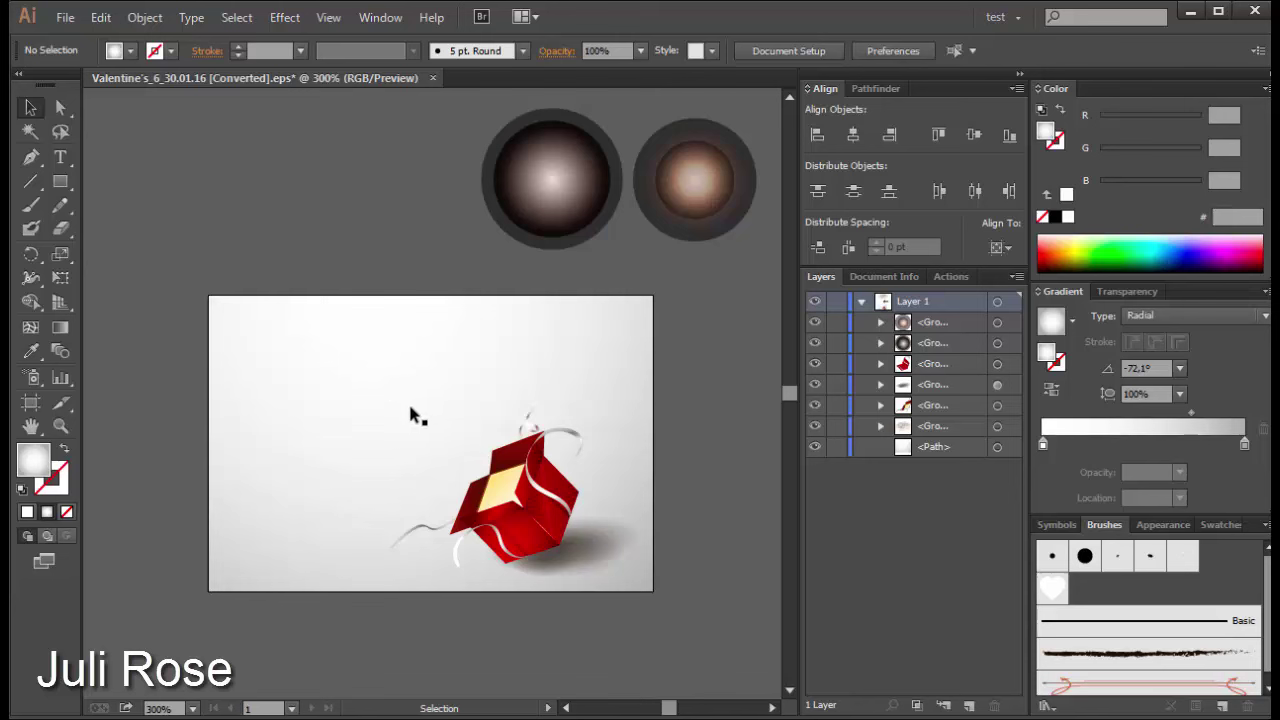
Step: Stretch the gradient from above the top edge to below the artboard, at about -76.2°
{"action": "left_click", "coordinate": [371, 400]}
{"action": "left_click", "coordinate": [60, 327]}
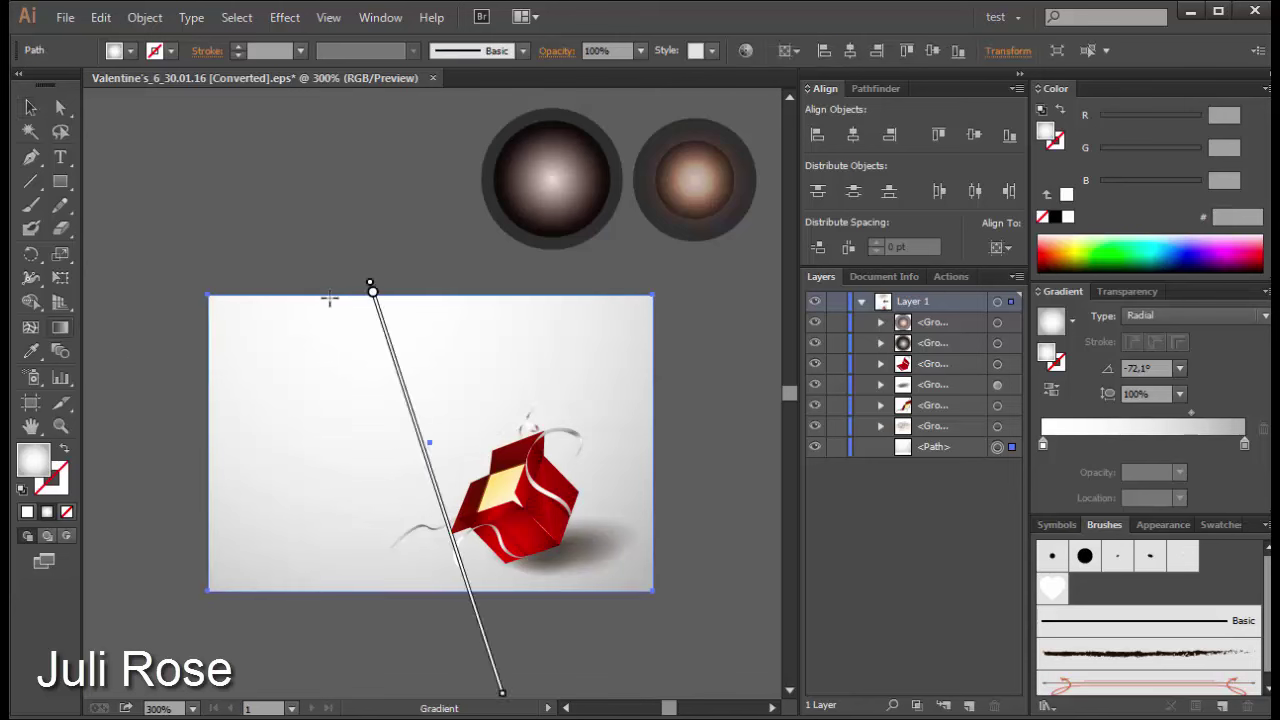
{"action": "left_click_drag", "start_coordinate": [371, 290], "coordinate": [358, 251]}
{"action": "left_click_drag", "start_coordinate": [489, 652], "coordinate": [460, 662]}
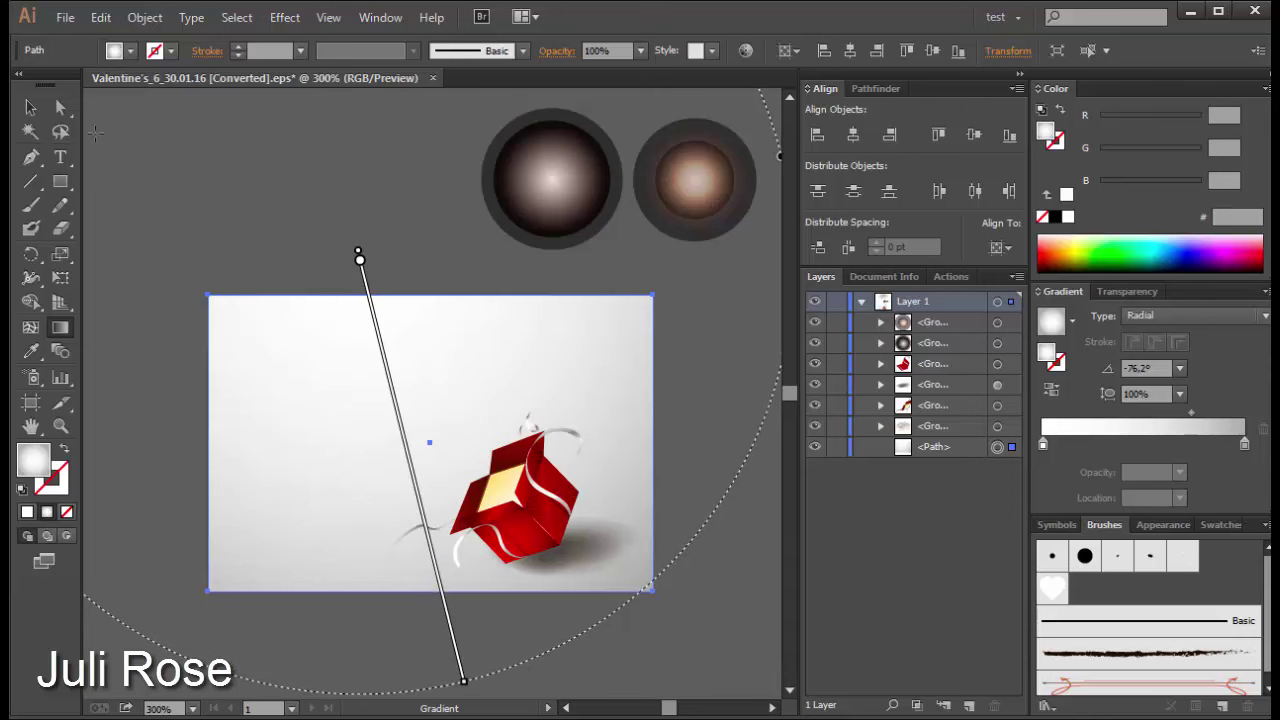
{"action": "left_click", "coordinate": [30, 107]}
{"action": "left_click", "coordinate": [299, 190]}
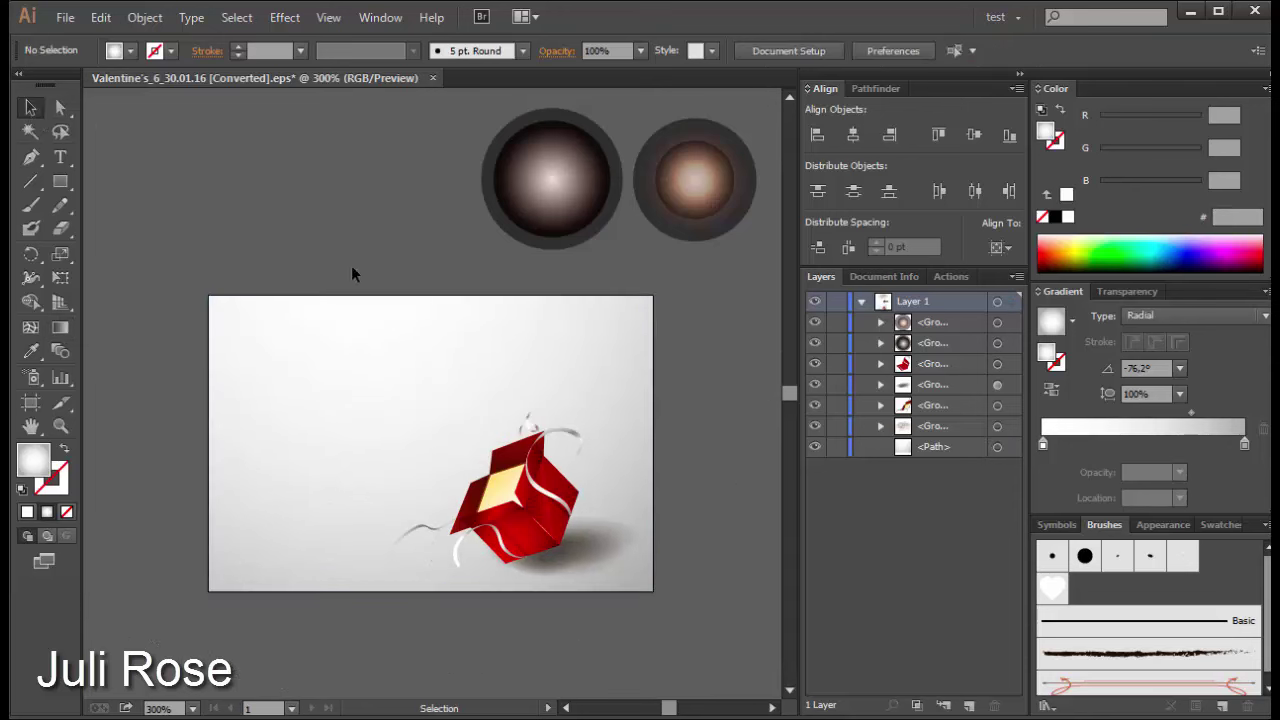
{"action": "left_click", "coordinate": [997, 446]}
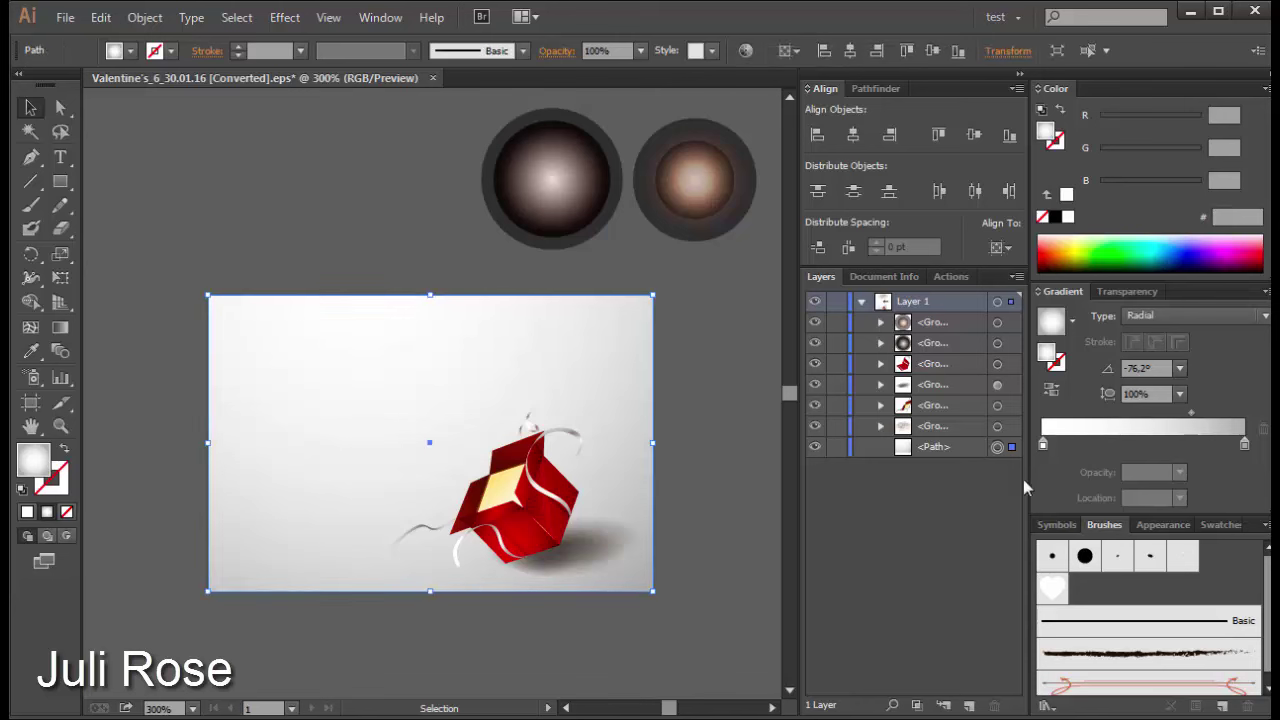
Step: Lock the background and zoom in on the gift box
{"action": "left_click", "coordinate": [837, 447]}
{"action": "left_click", "coordinate": [590, 550]}
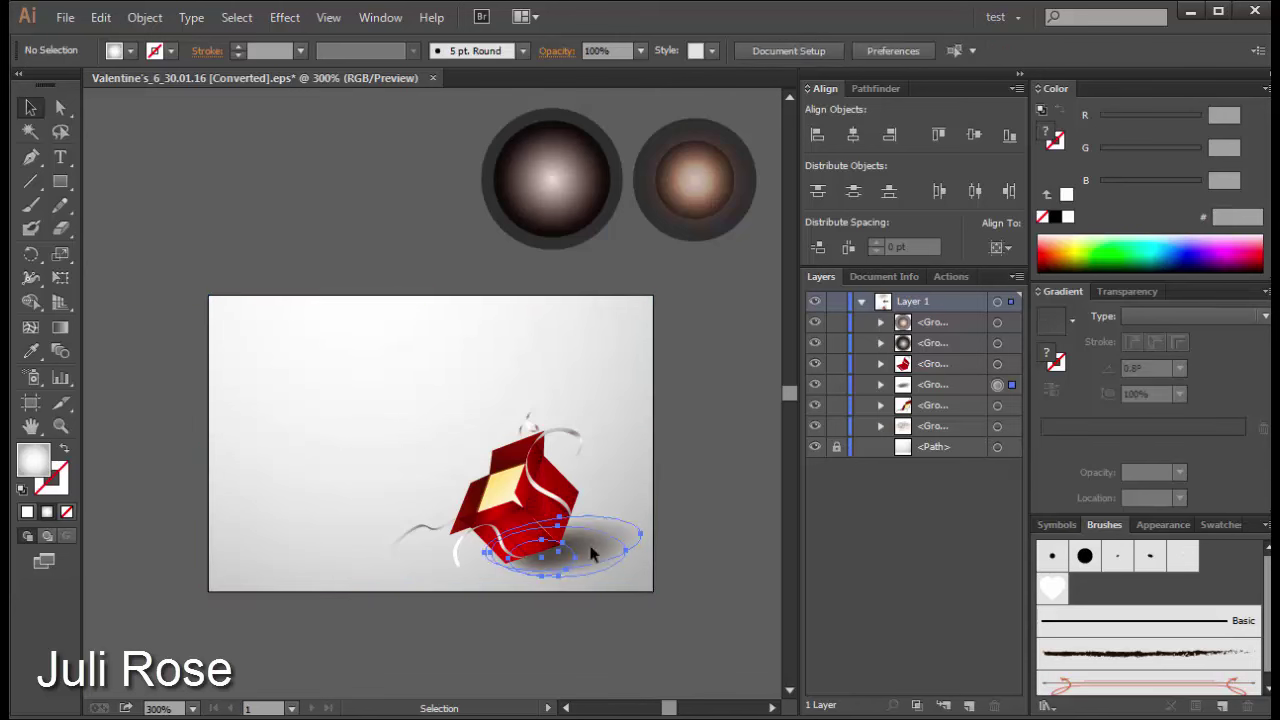
{"action": "left_click", "coordinate": [615, 452]}
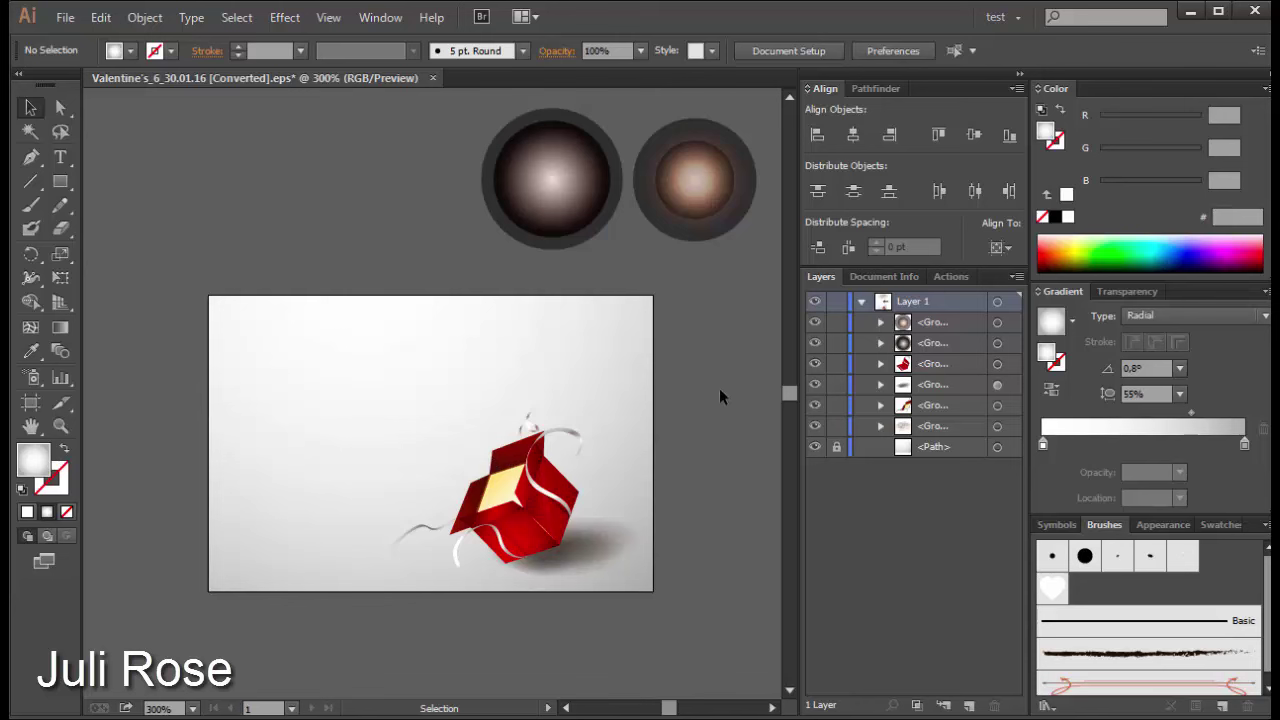
{"action": "key", "text": "z"}
{"action": "left_click_drag", "start_coordinate": [655, 382], "coordinate": [346, 611]}
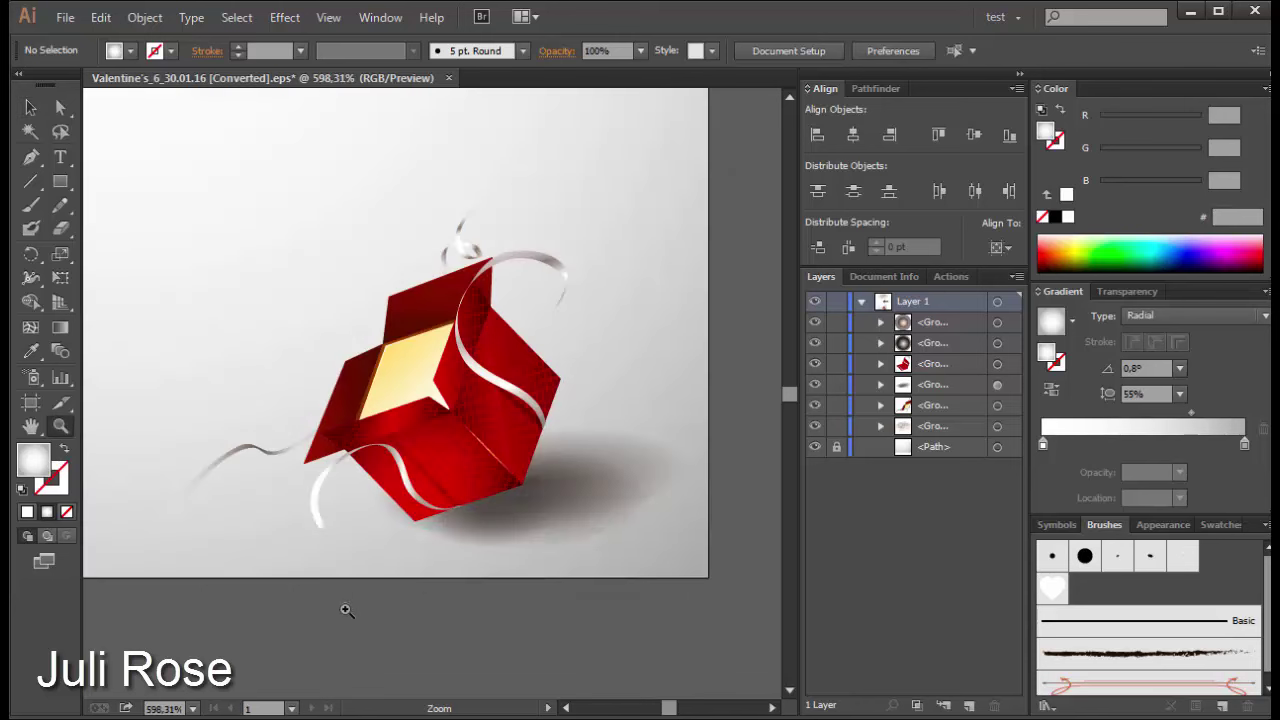
{"action": "left_click", "coordinate": [566, 708]}
{"action": "key", "text": "v"}
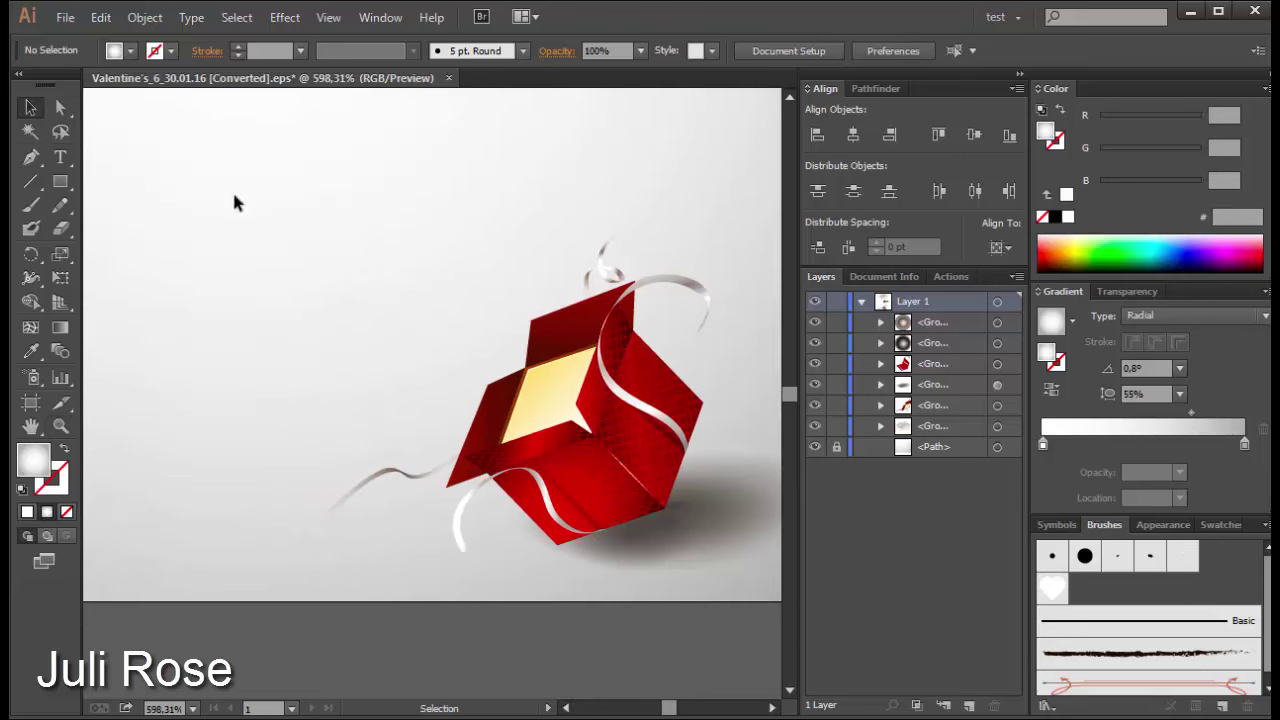
Step: Select the silver ribbon, drag it to the upper left and ungroup it
{"action": "left_click", "coordinate": [677, 287]}
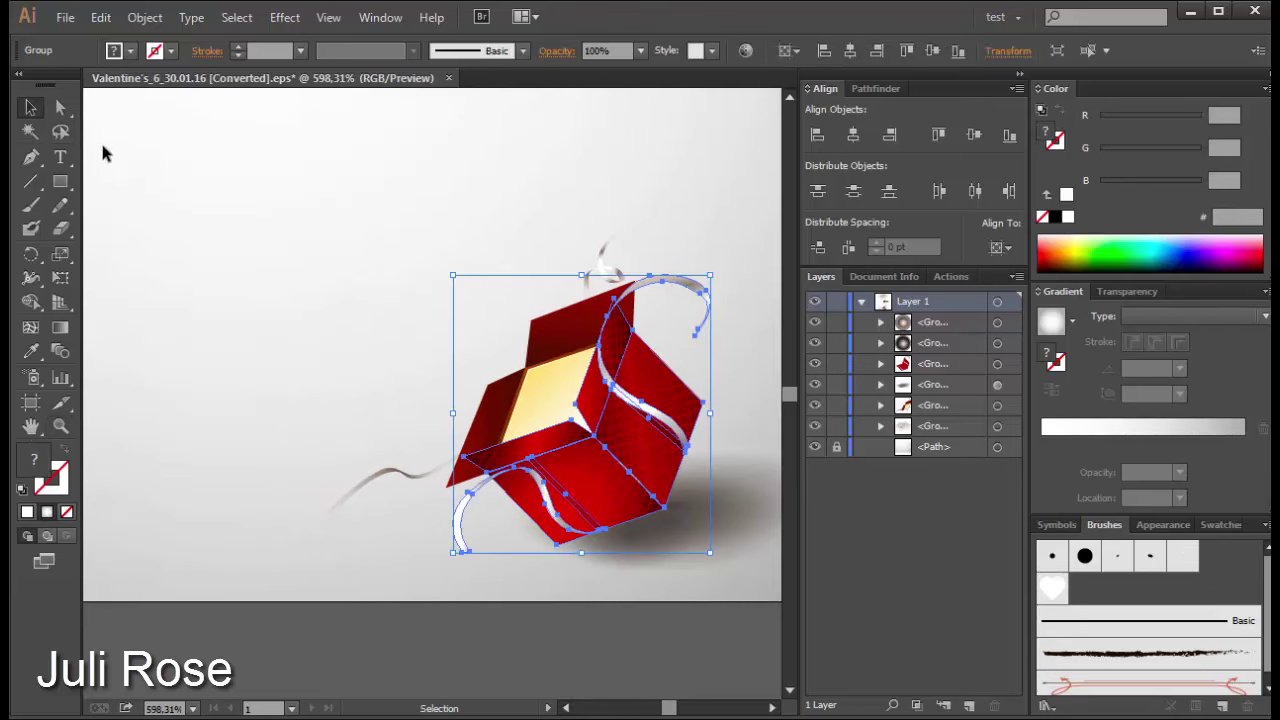
{"action": "left_click", "coordinate": [103, 149]}
{"action": "left_click", "coordinate": [30, 131]}
{"action": "left_click", "coordinate": [688, 277]}
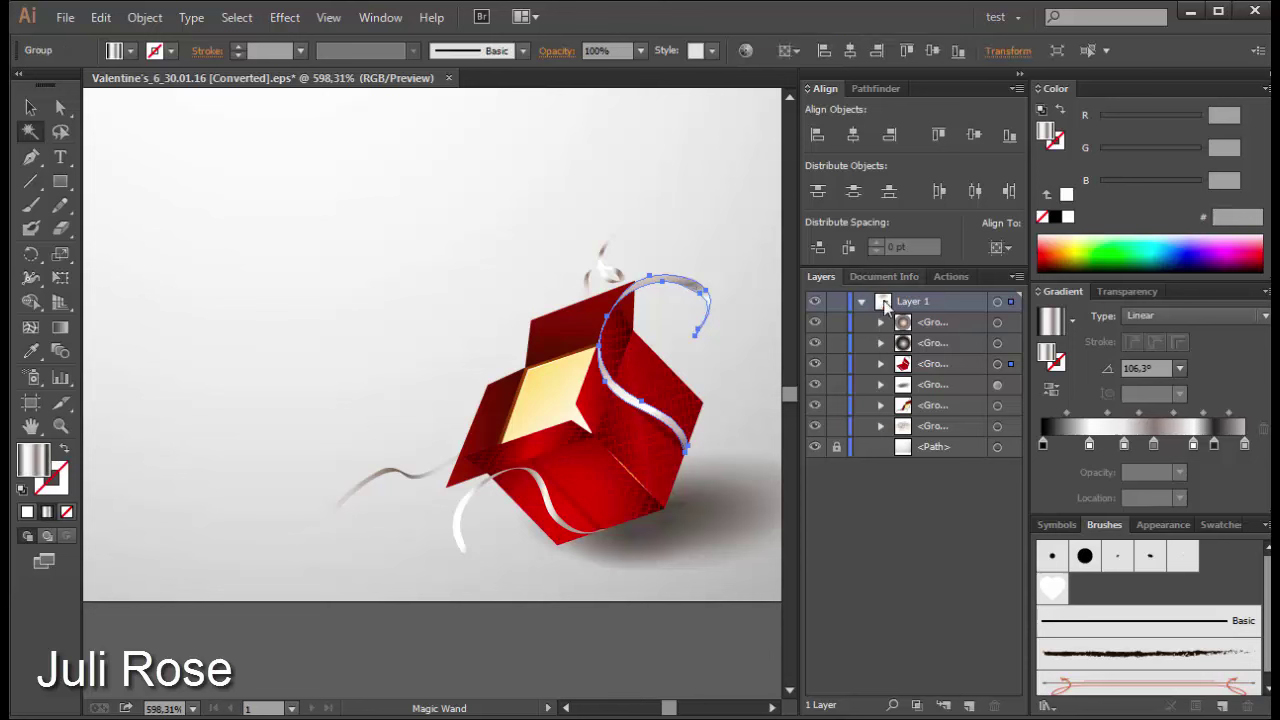
{"action": "left_click", "coordinate": [30, 107]}
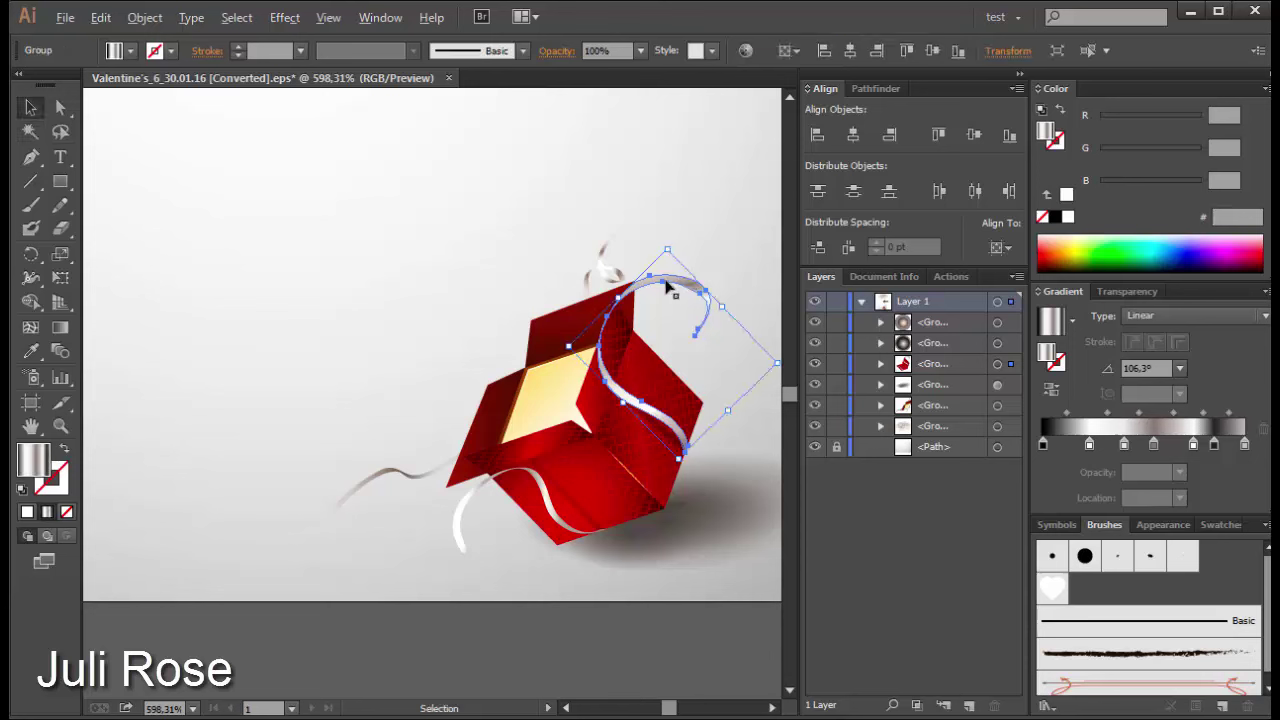
{"action": "left_click_drag", "start_coordinate": [664, 287], "coordinate": [345, 232]}
{"action": "right_click", "coordinate": [348, 229]}
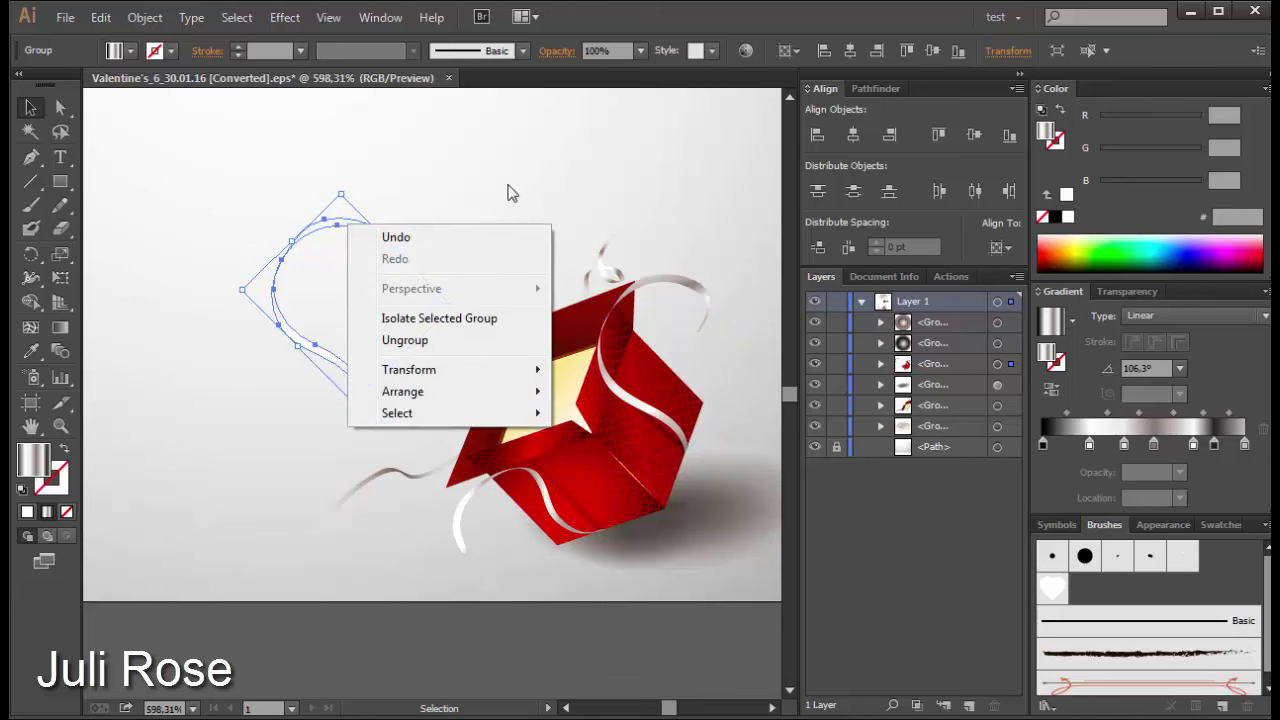
{"action": "left_click", "coordinate": [452, 340]}
Step: Undo the ribbon move and isolate the gift box group, then the ribbon's own group
{"action": "key", "text": "ctrl+z"}
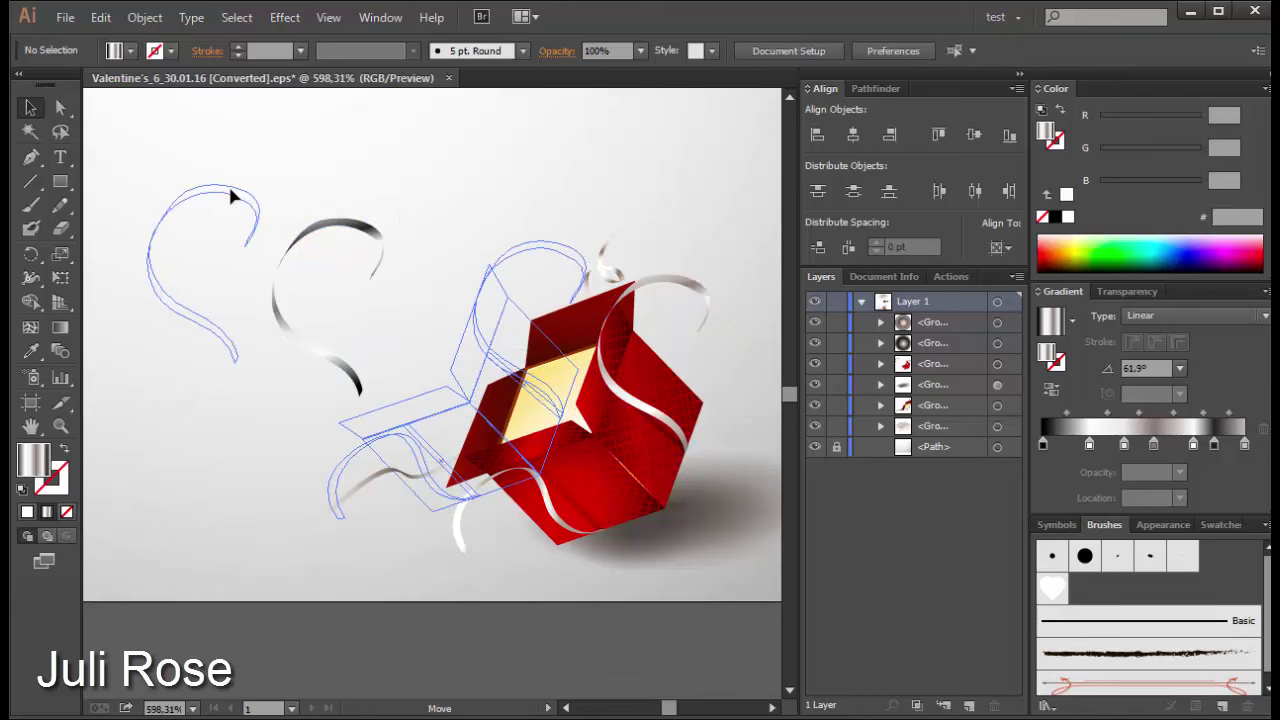
{"action": "key", "text": "ctrl+z"}
{"action": "right_click", "coordinate": [690, 283]}
{"action": "left_click", "coordinate": [740, 378]}
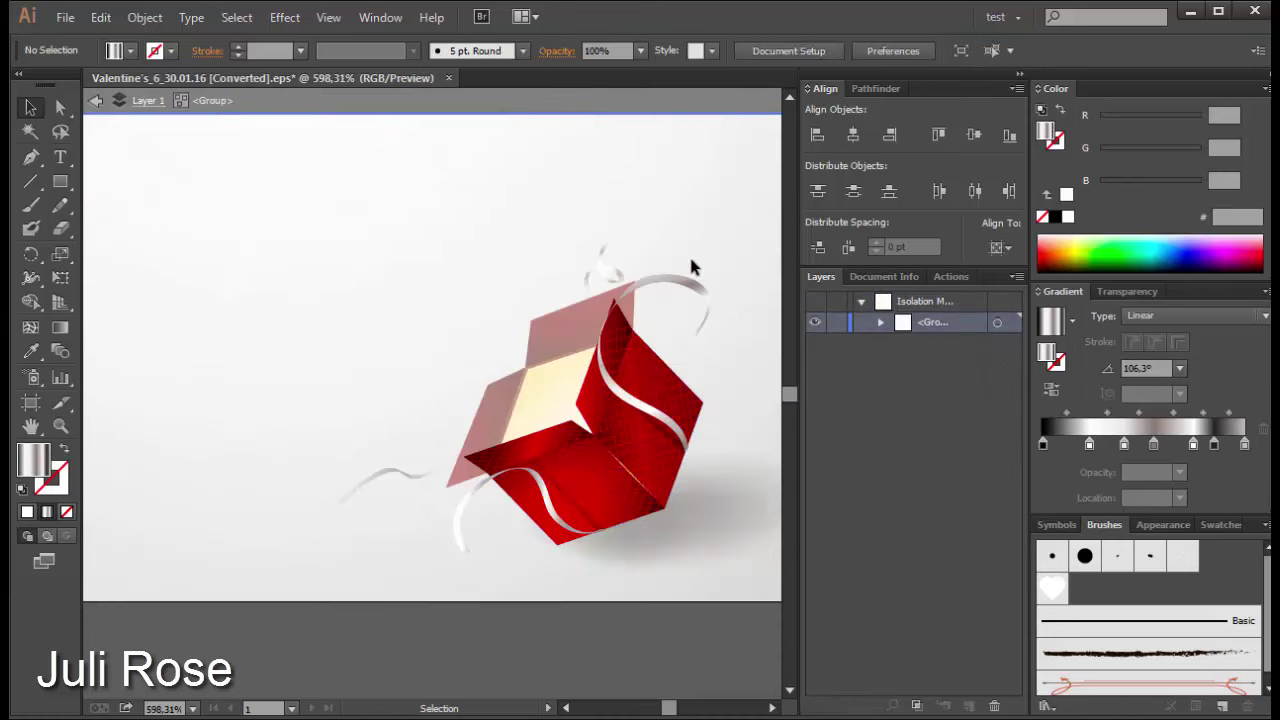
{"action": "left_click", "coordinate": [686, 285]}
{"action": "right_click", "coordinate": [681, 286]}
{"action": "left_click", "coordinate": [735, 400]}
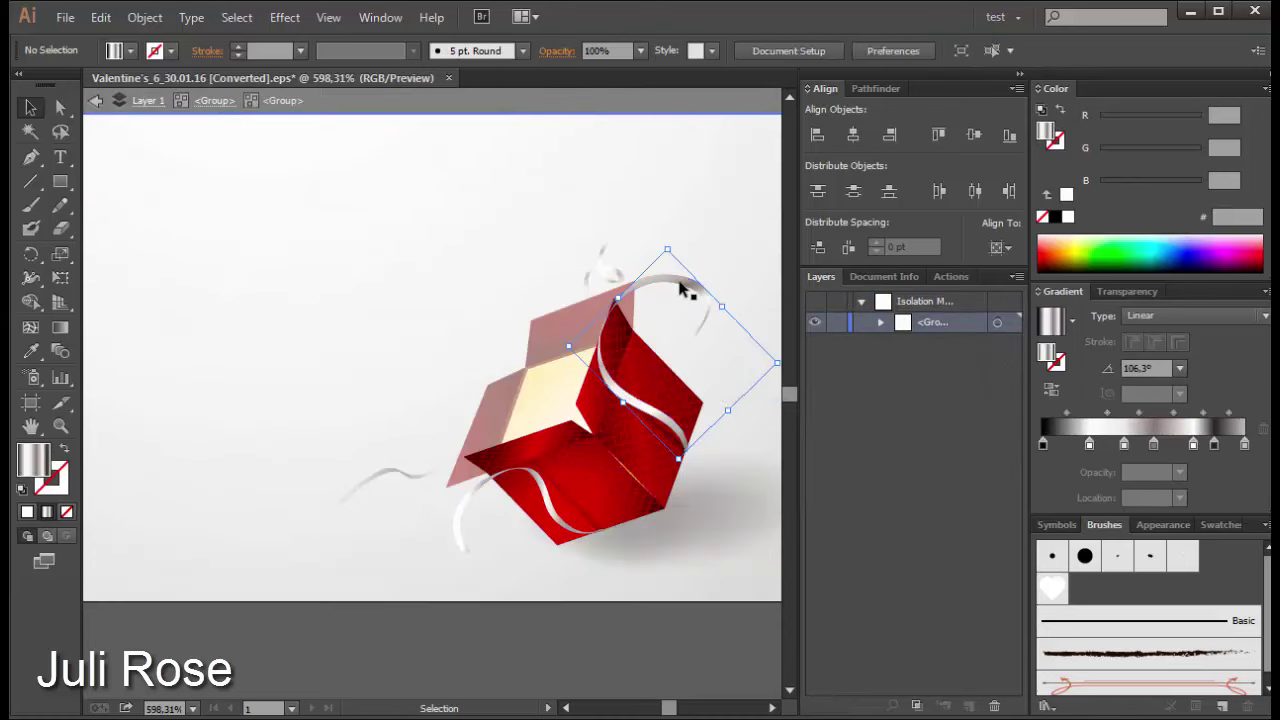
Step: Select ribbon pieces and check their transparency and gradient settings
{"action": "left_click", "coordinate": [614, 283]}
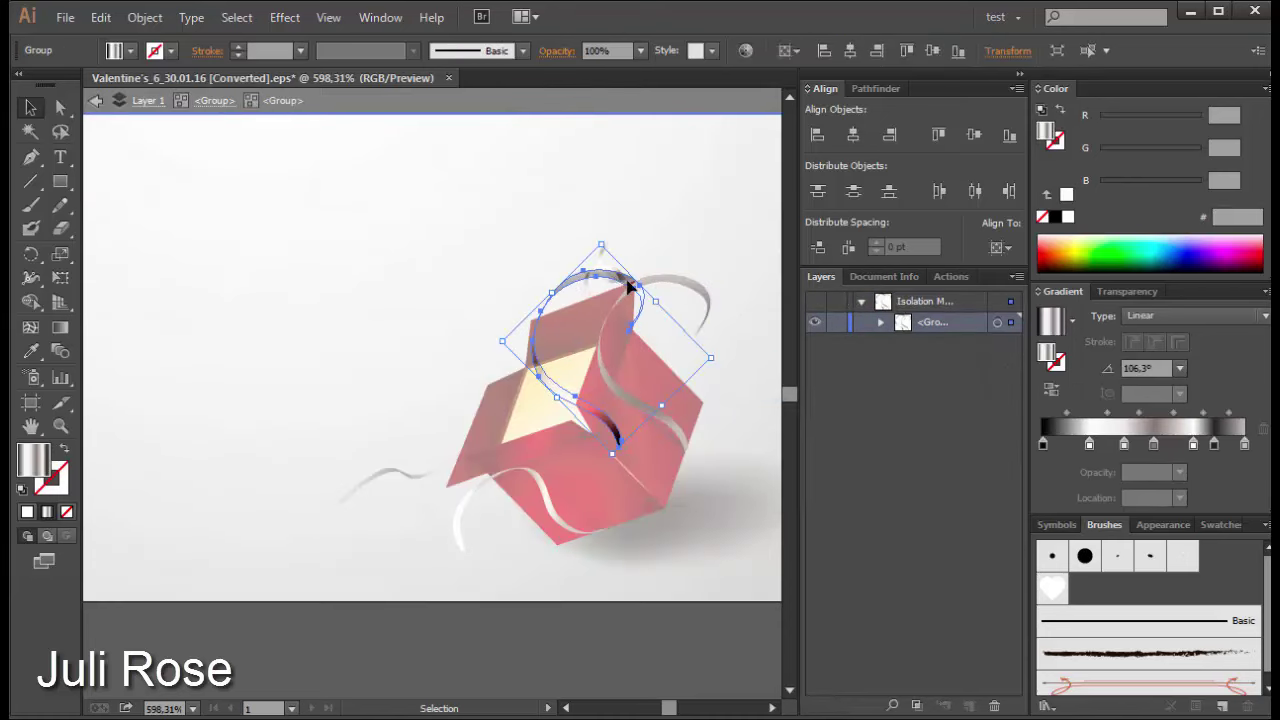
{"action": "left_click", "coordinate": [1128, 292]}
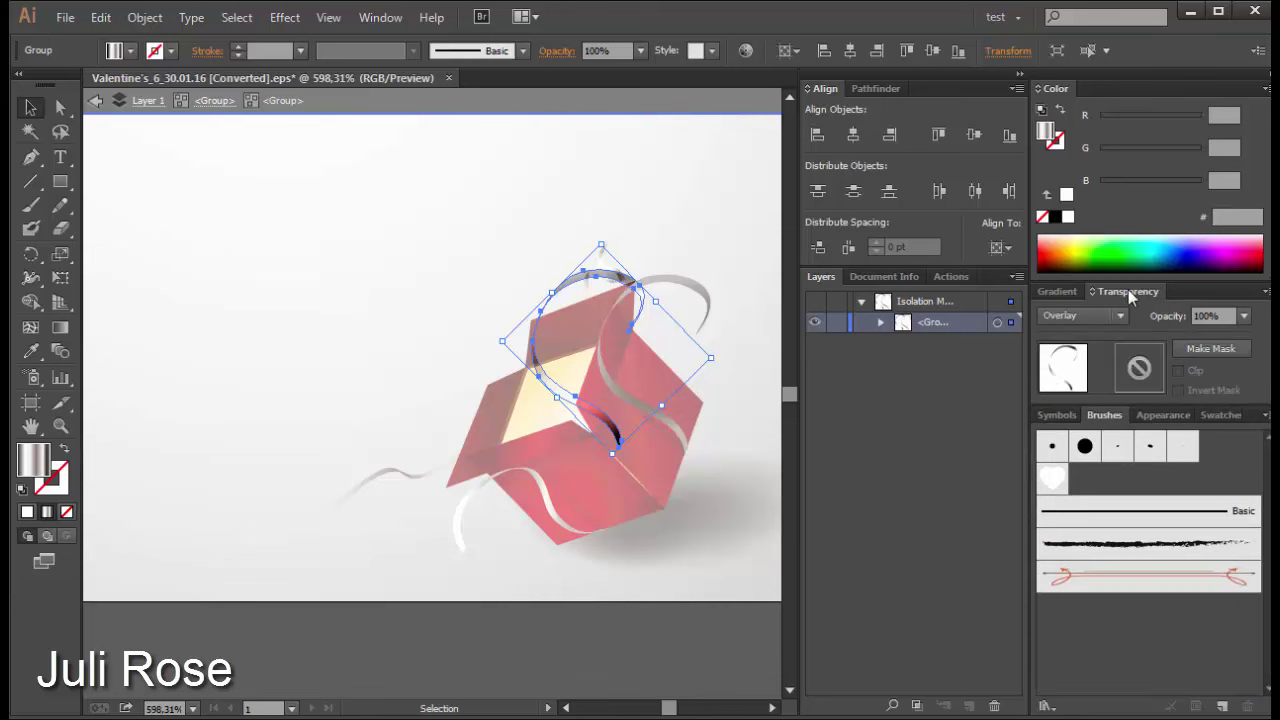
{"action": "left_click", "coordinate": [697, 292]}
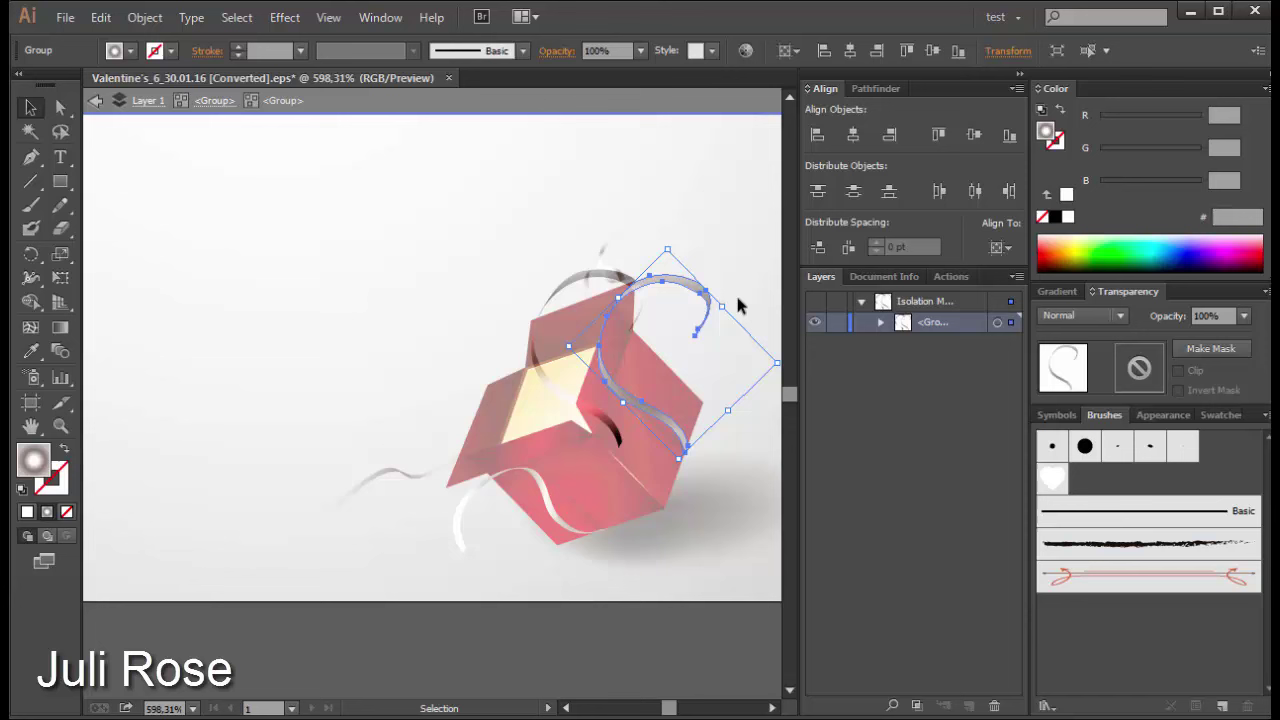
{"action": "left_click", "coordinate": [1062, 291]}
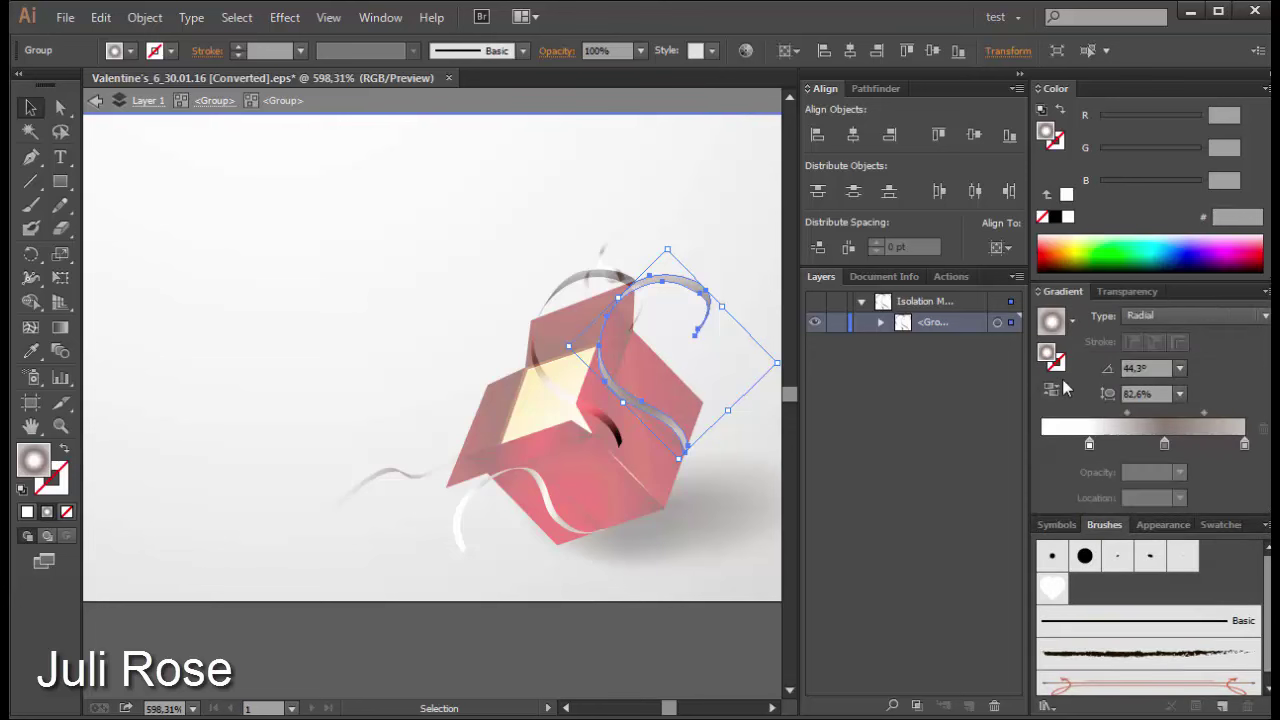
Step: Try moving a single ribbon curl to the upper left, undo it, and exit isolation mode
{"action": "left_click", "coordinate": [700, 292]}
{"action": "left_click_drag", "start_coordinate": [700, 292], "coordinate": [315, 226]}
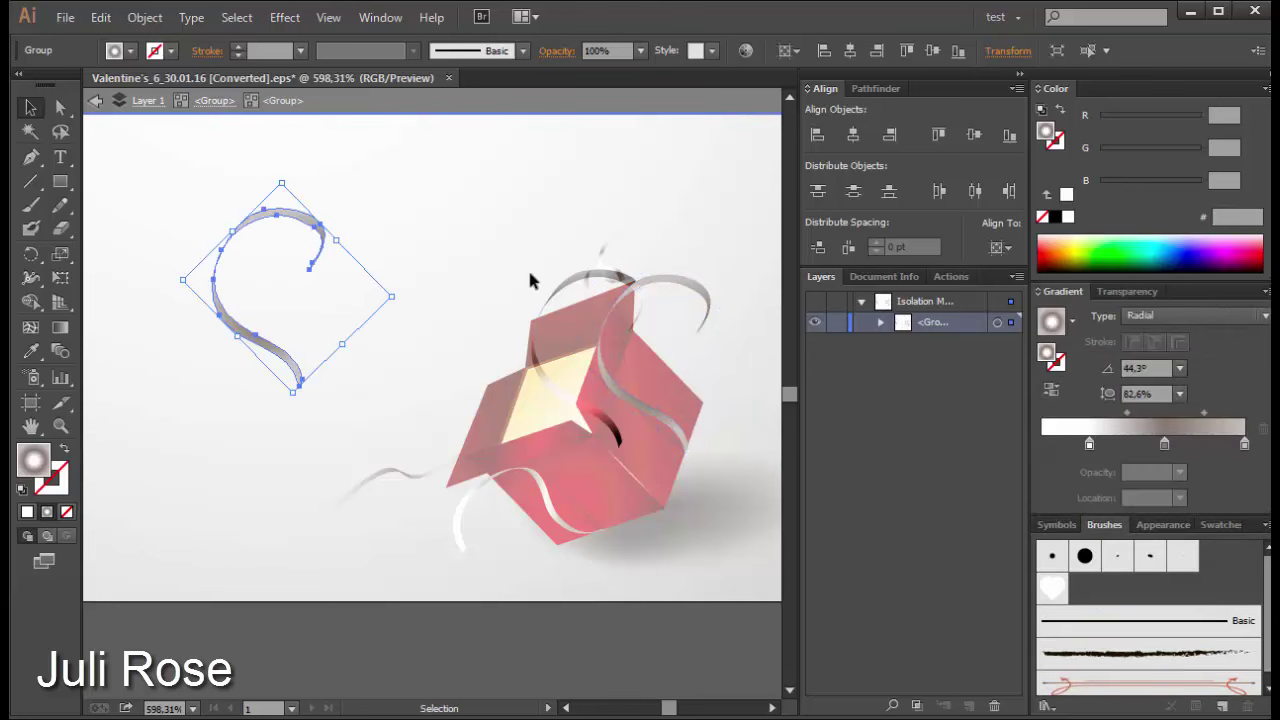
{"action": "key", "text": "ctrl+z"}
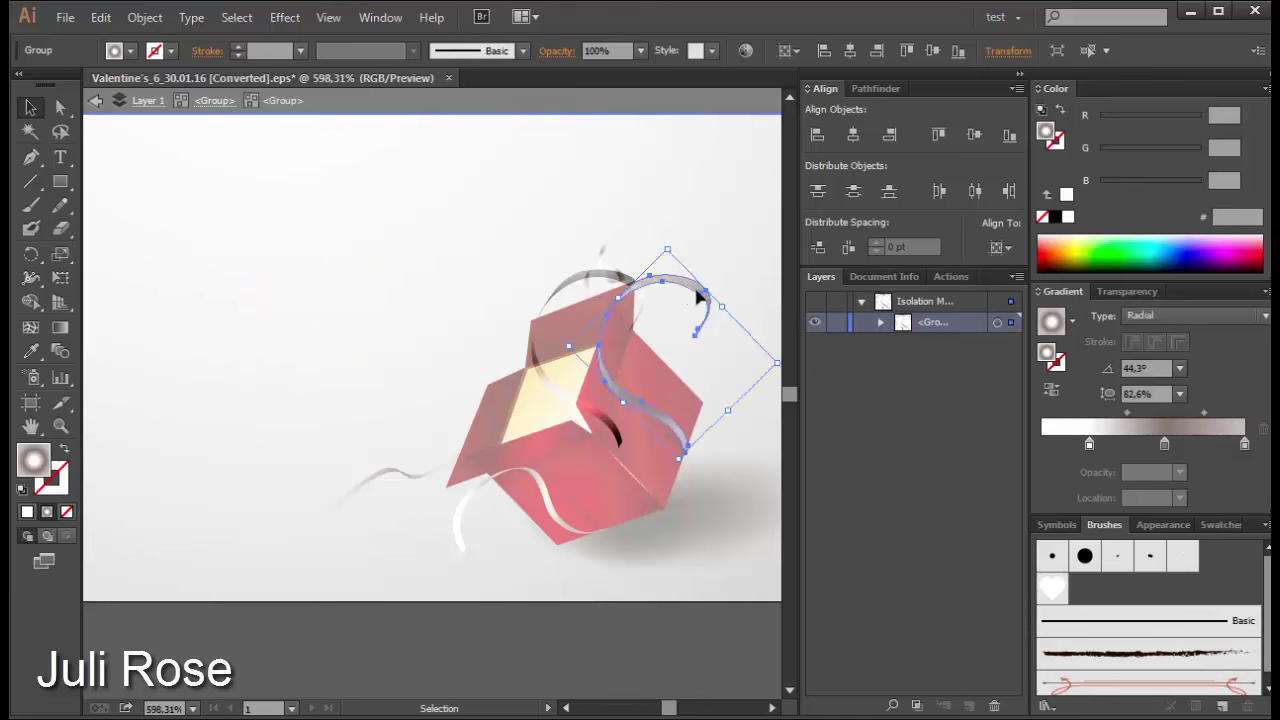
{"action": "left_click", "coordinate": [670, 240], "text": "ctrl"}
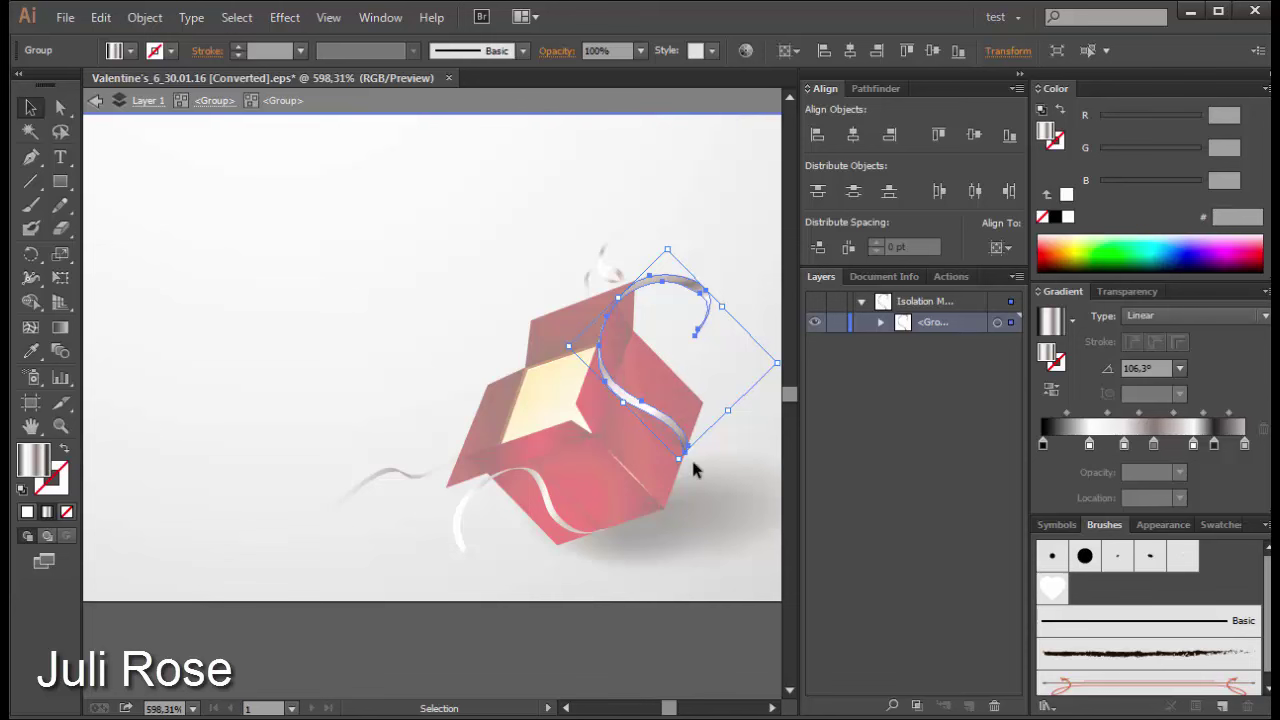
{"action": "left_click", "coordinate": [296, 257]}
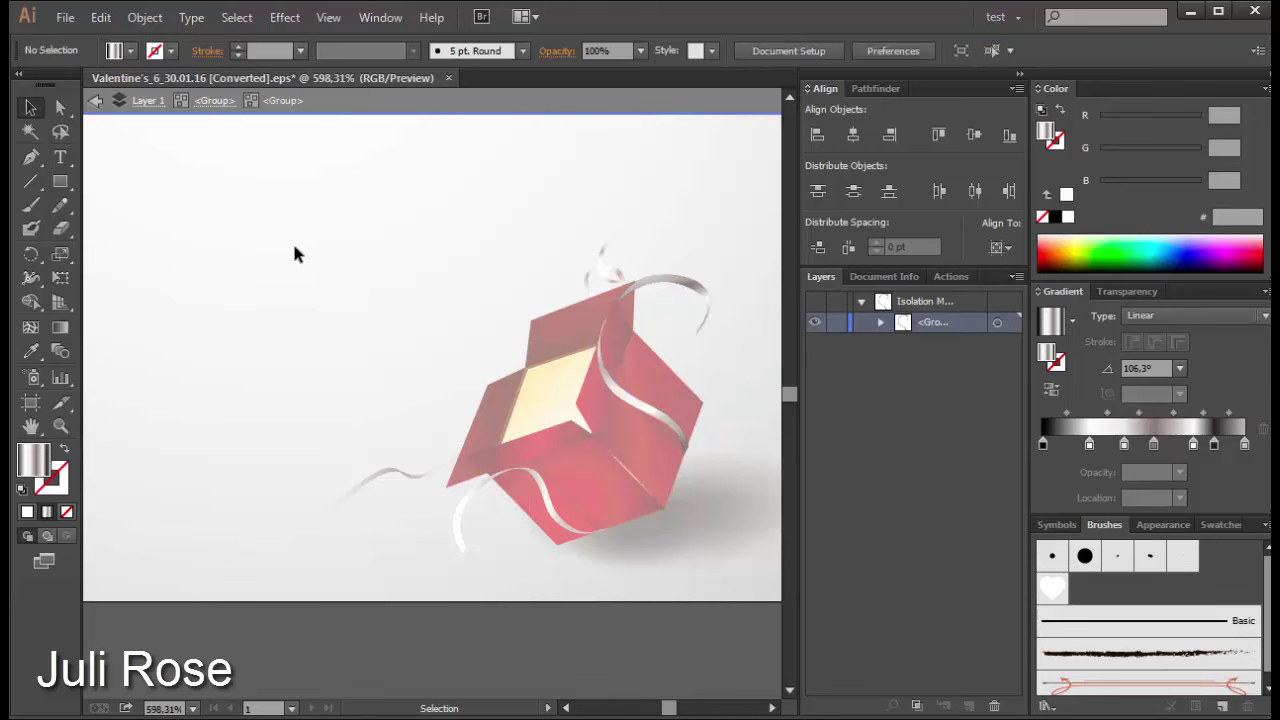
{"action": "double_click", "coordinate": [294, 254]}
Step: Paste the heart ribbon at the upper left, select all silver ribbons, and pick the middle gradient stop
{"action": "key", "text": "ctrl+v"}
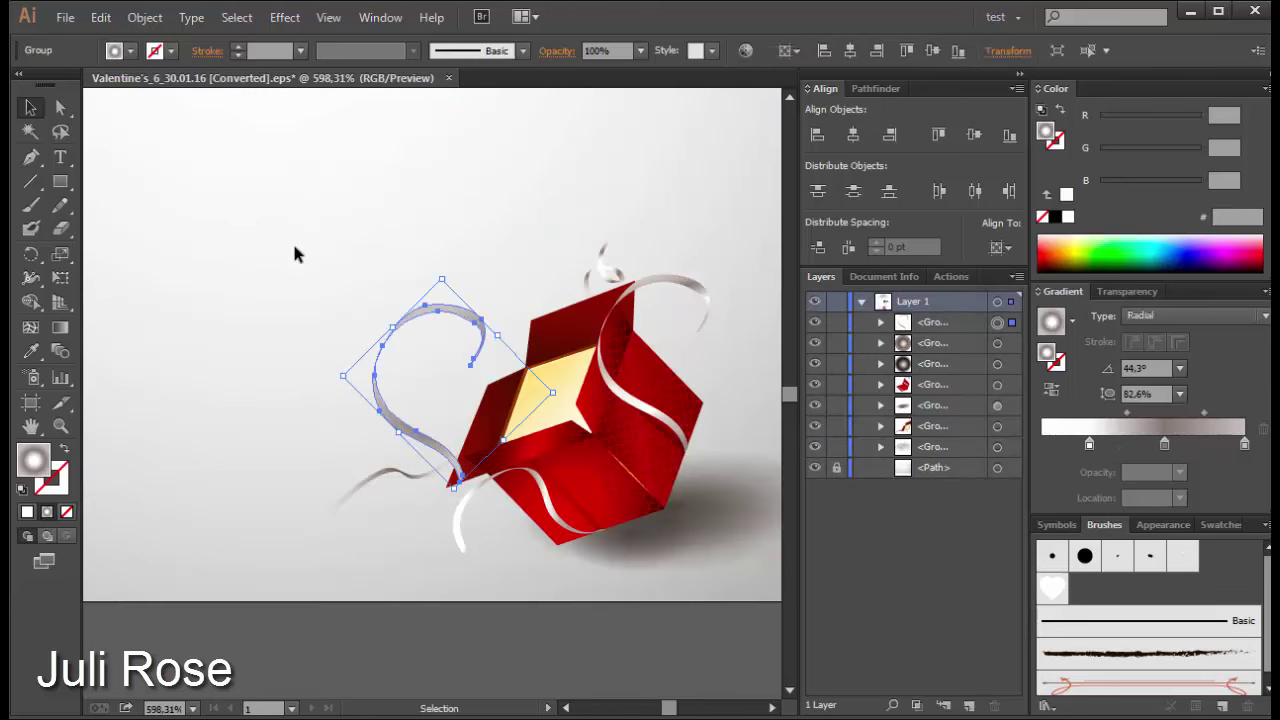
{"action": "left_click_drag", "start_coordinate": [455, 316], "coordinate": [353, 200]}
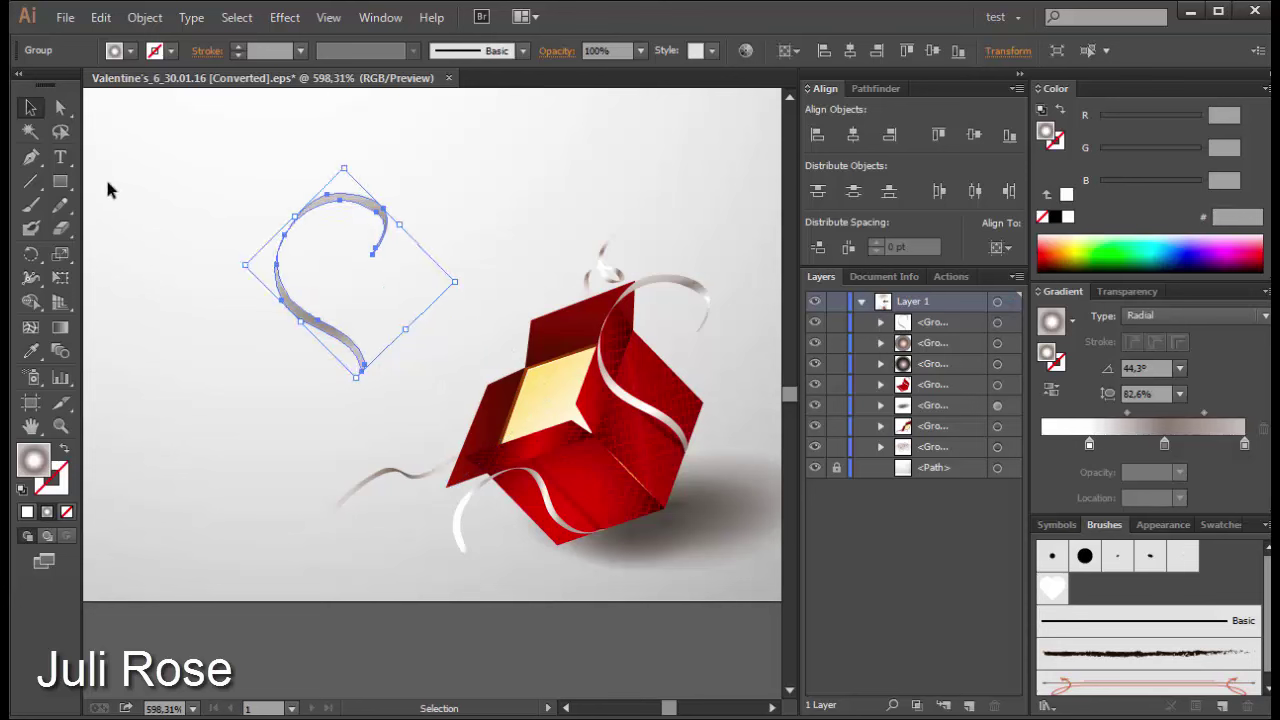
{"action": "left_click", "coordinate": [105, 176]}
{"action": "key", "text": "y"}
{"action": "left_click", "coordinate": [365, 203]}
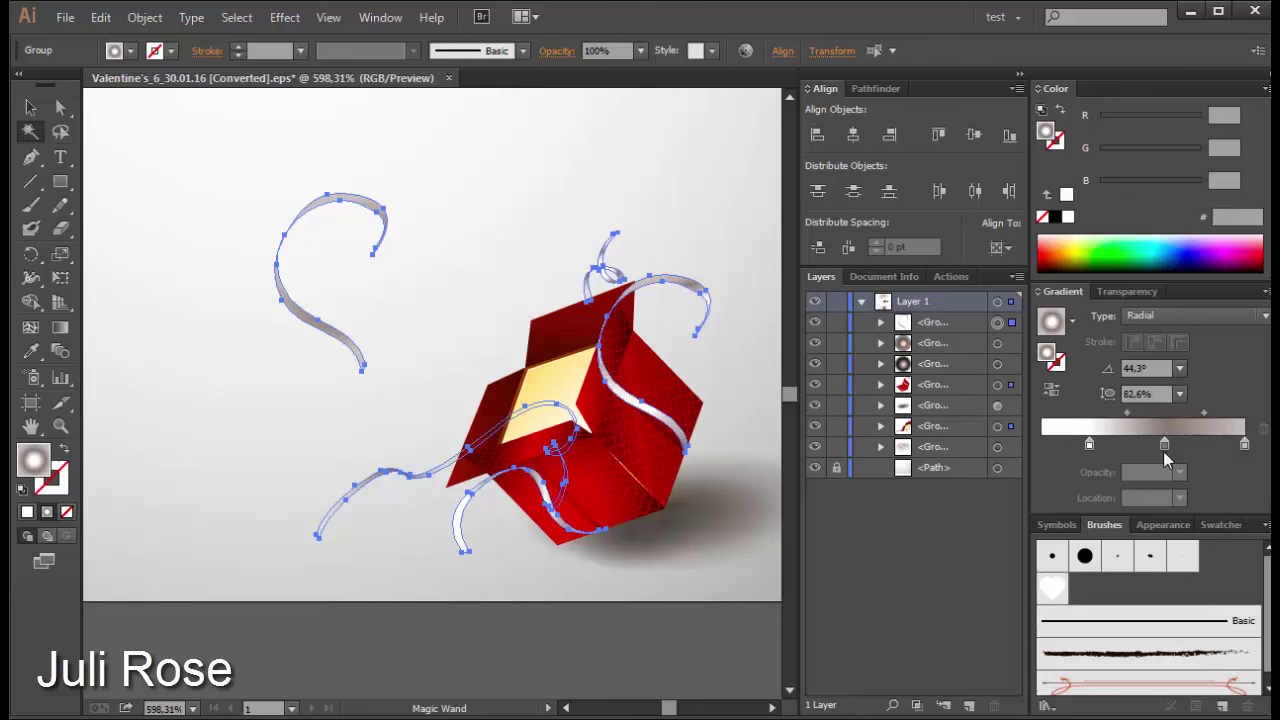
{"action": "left_click", "coordinate": [1164, 445]}
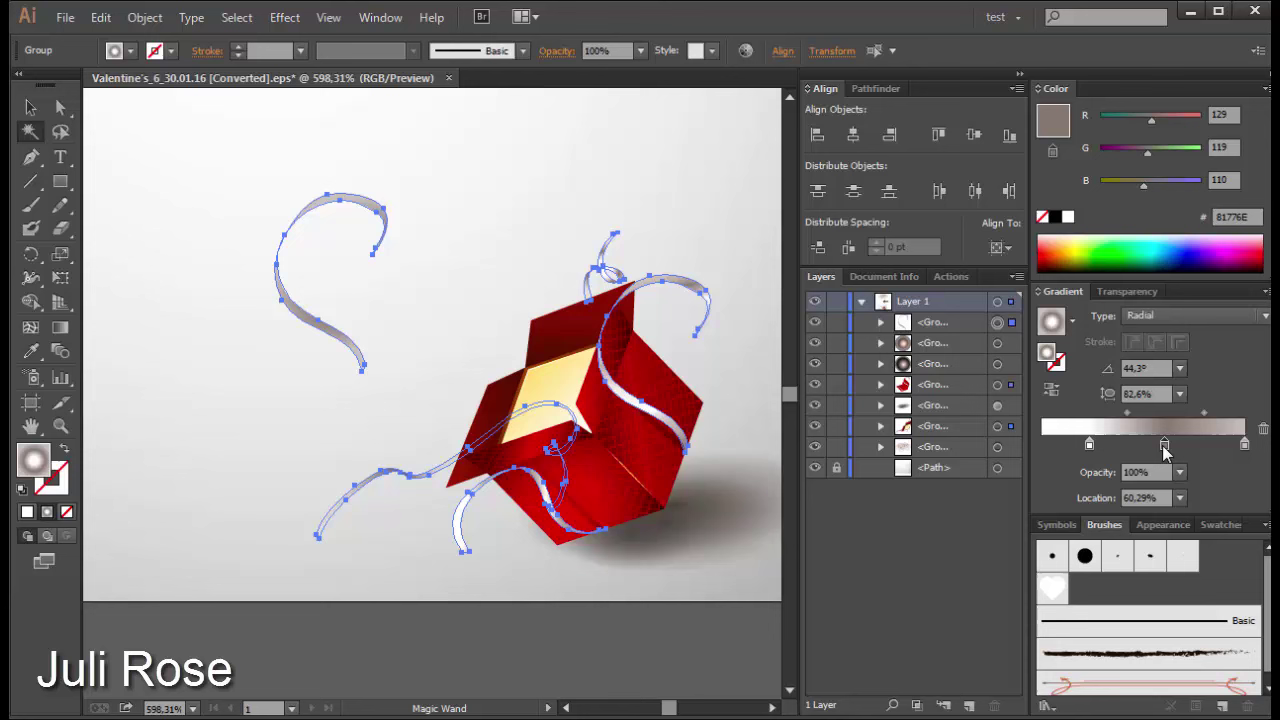
Step: Recolour the middle and left ribbon gradient stops yellow and golden orange, sliding one to the start
{"action": "left_click", "coordinate": [1078, 248]}
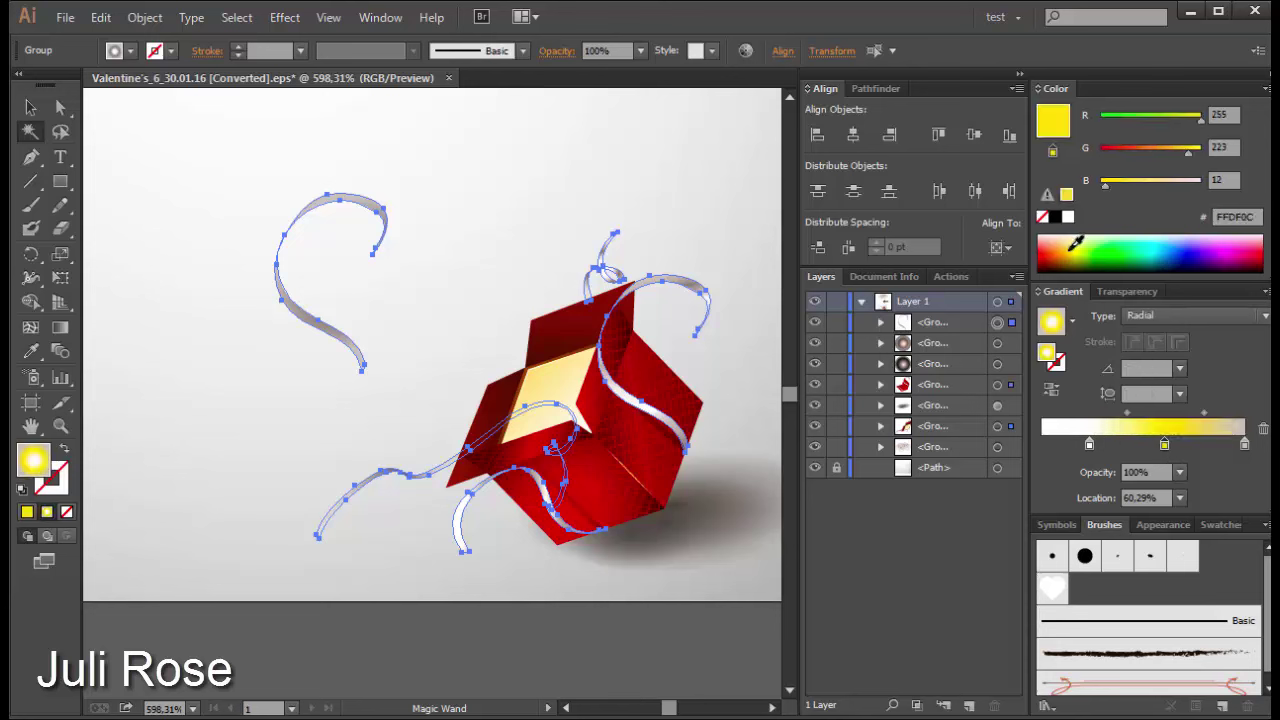
{"action": "left_click", "coordinate": [1089, 444]}
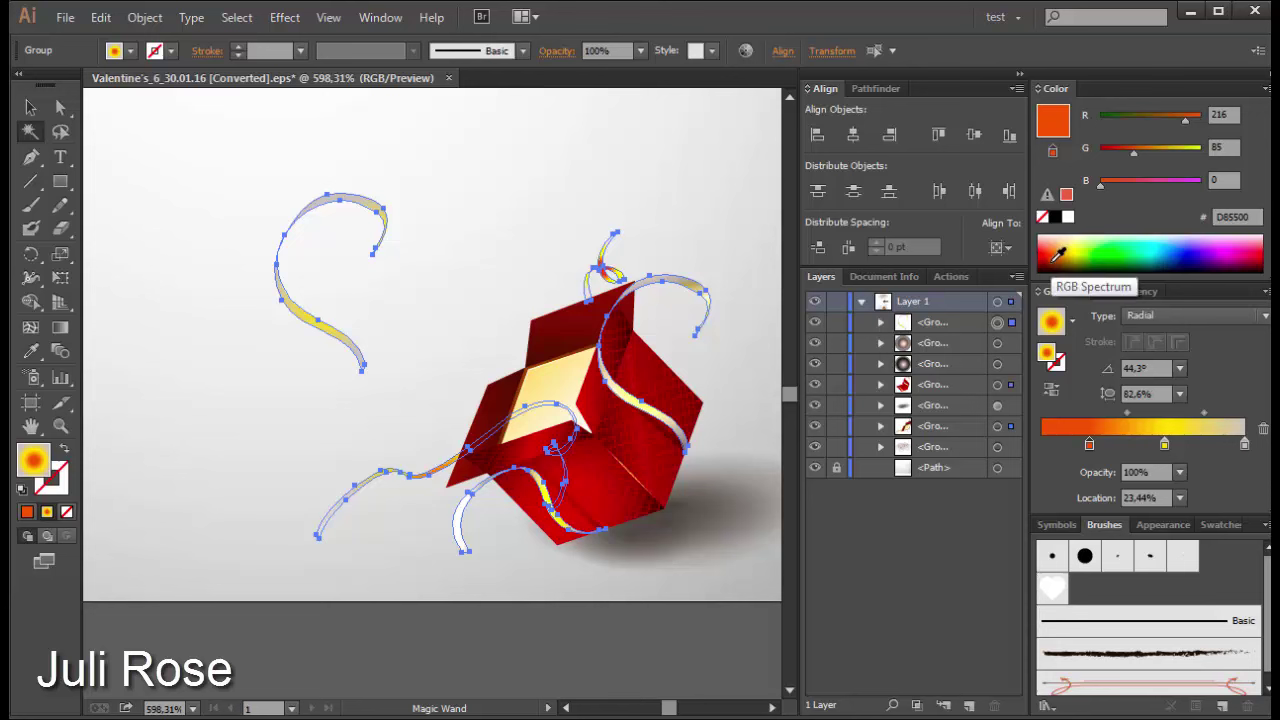
{"action": "left_click", "coordinate": [1244, 443]}
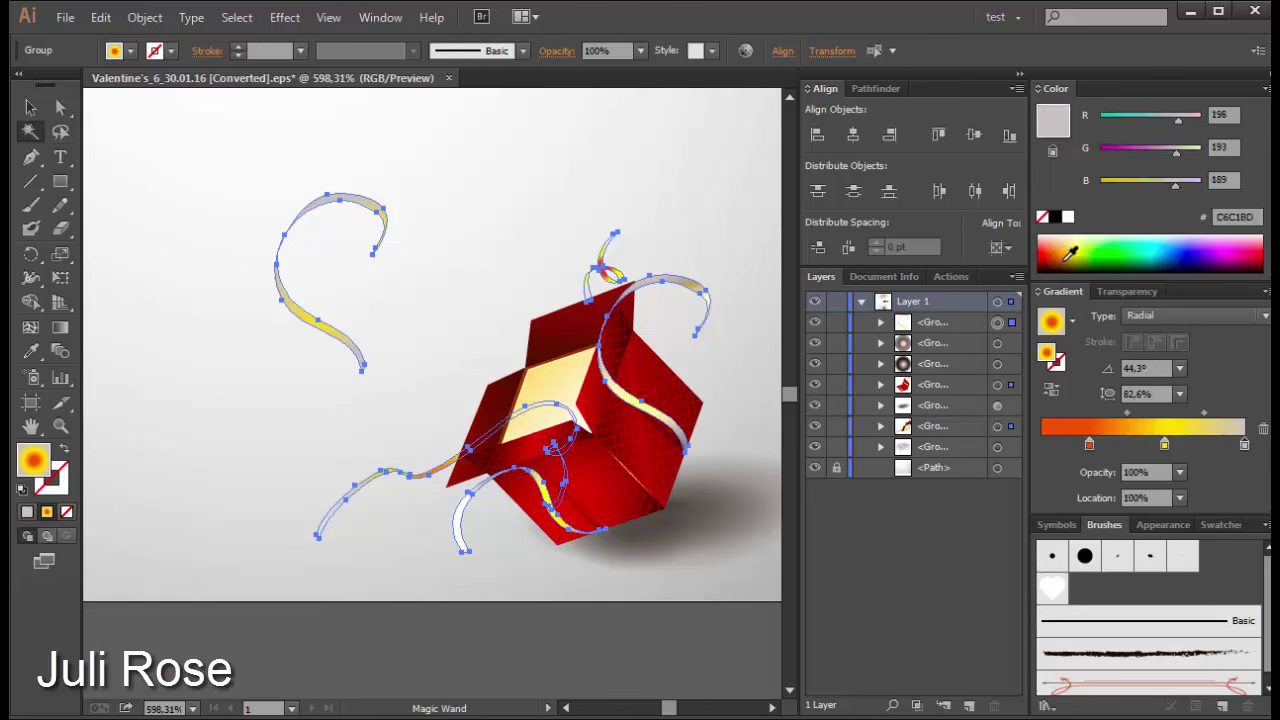
{"action": "left_click", "coordinate": [1060, 245]}
{"action": "left_click", "coordinate": [1058, 246]}
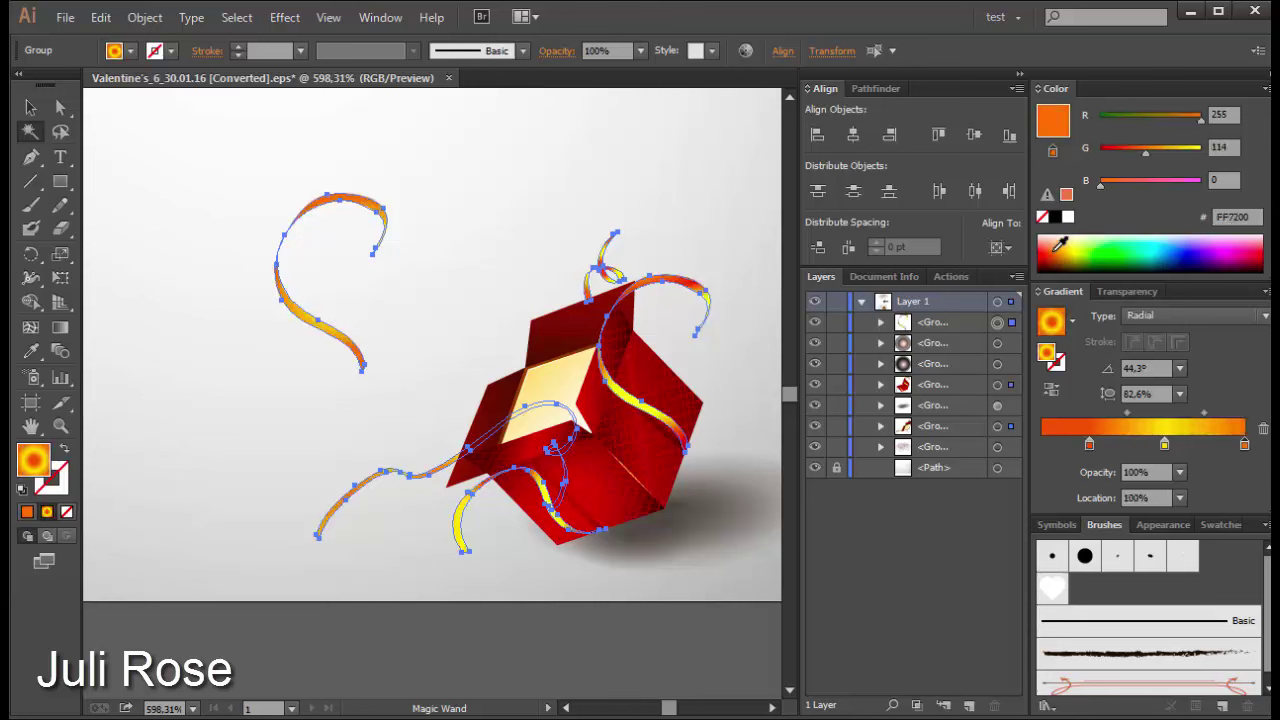
{"action": "left_click_drag", "start_coordinate": [1090, 447], "coordinate": [1042, 447]}
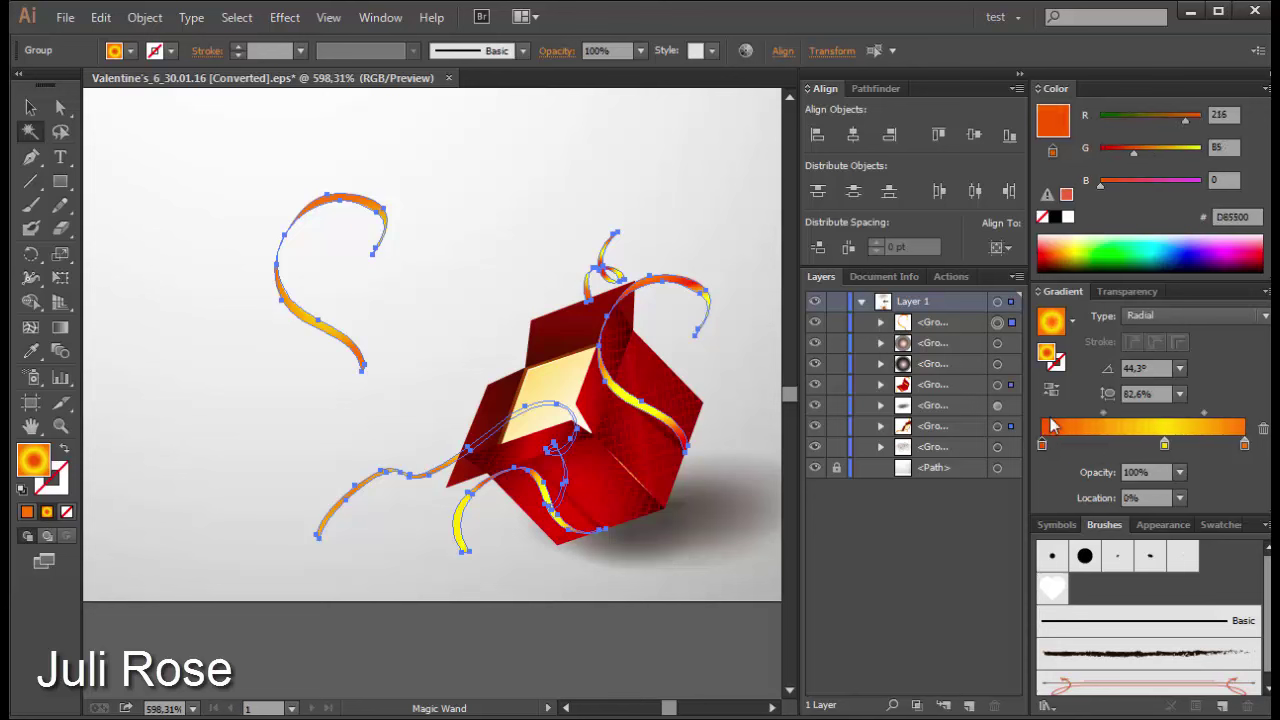
{"action": "left_click", "coordinate": [1067, 237]}
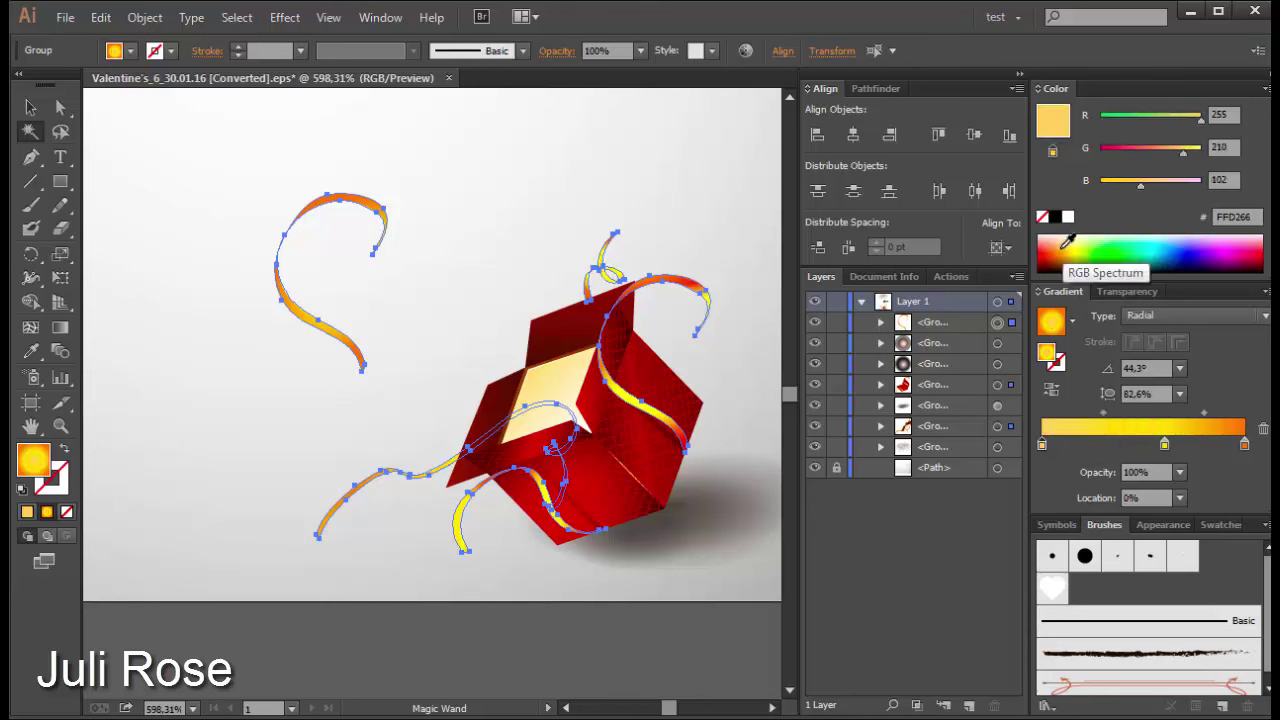
{"action": "left_click", "coordinate": [1068, 241]}
Step: Set the right-end ribbon gradient stop to golden yellow-orange FFAE00
{"action": "left_click", "coordinate": [1244, 443]}
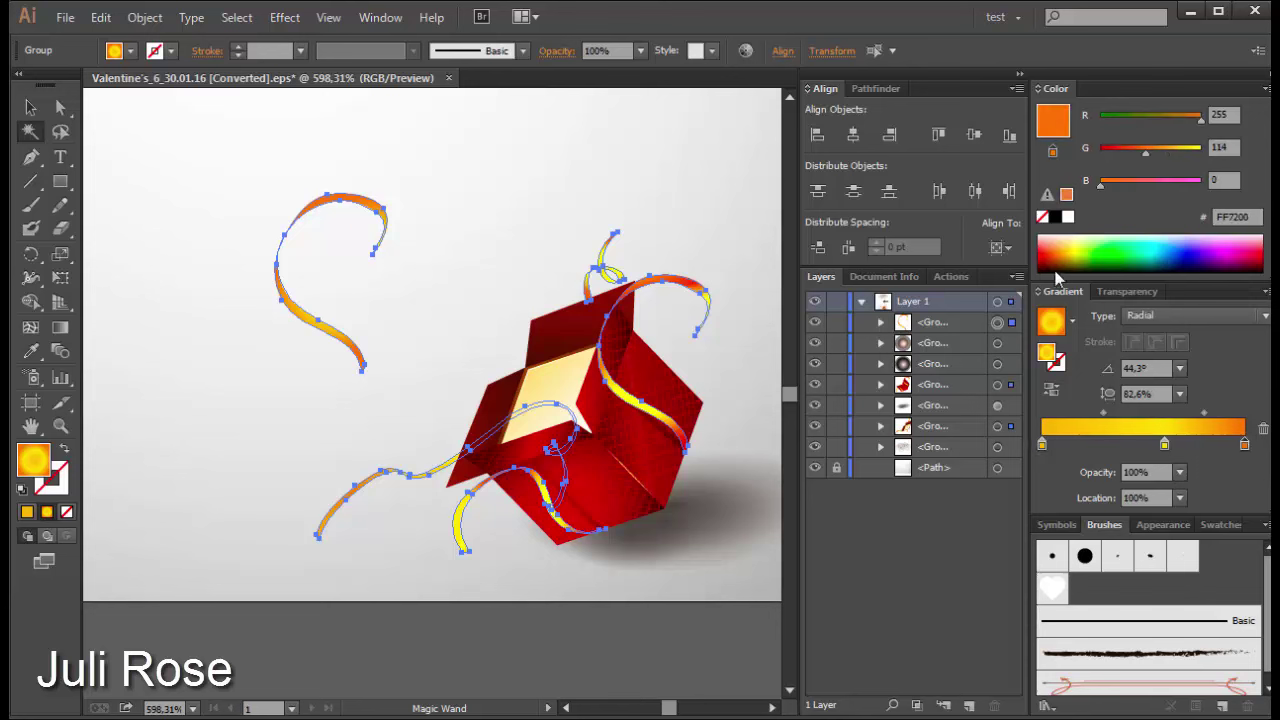
{"action": "left_click", "coordinate": [1078, 240]}
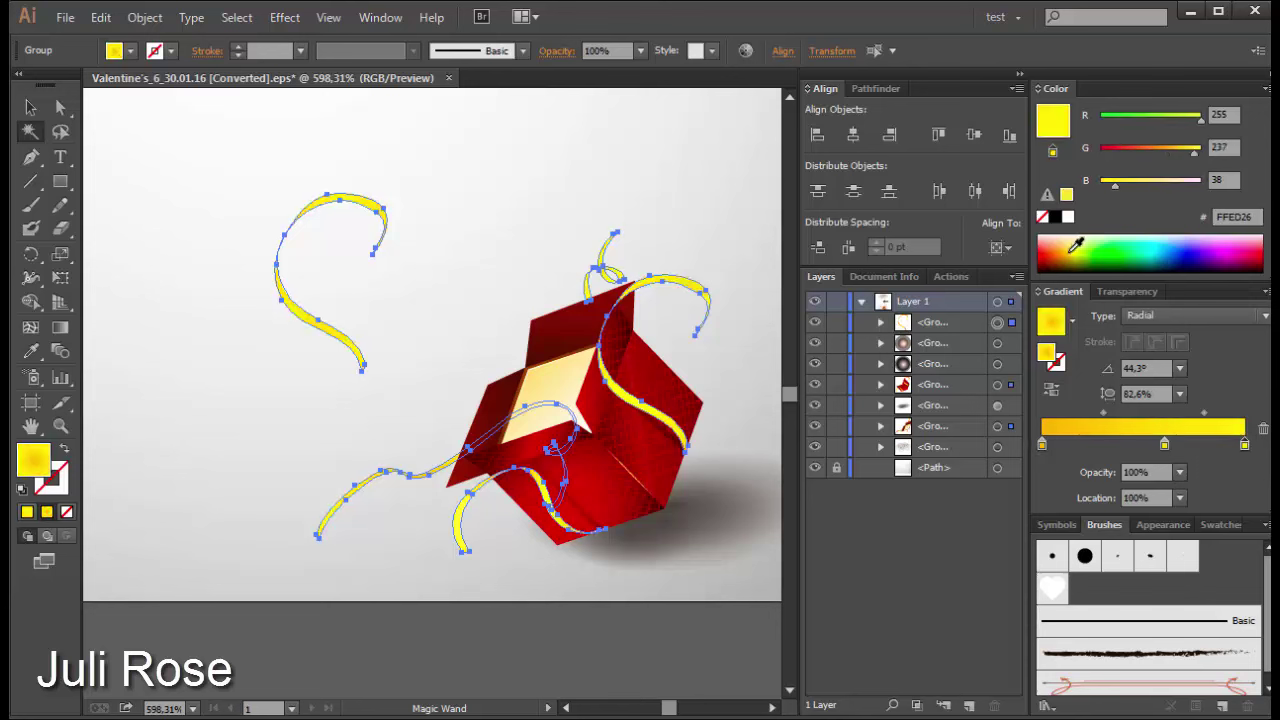
{"action": "left_click", "coordinate": [1071, 249]}
{"action": "left_click", "coordinate": [1076, 248]}
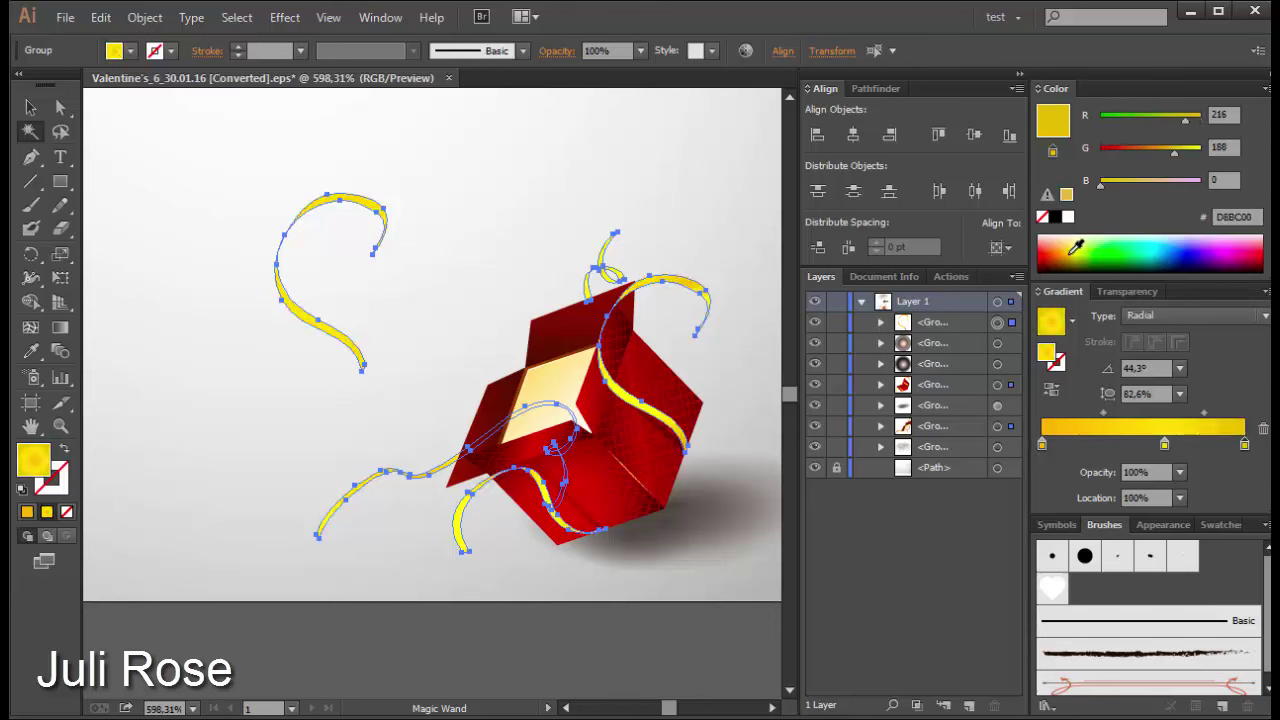
{"action": "left_click", "coordinate": [1067, 248]}
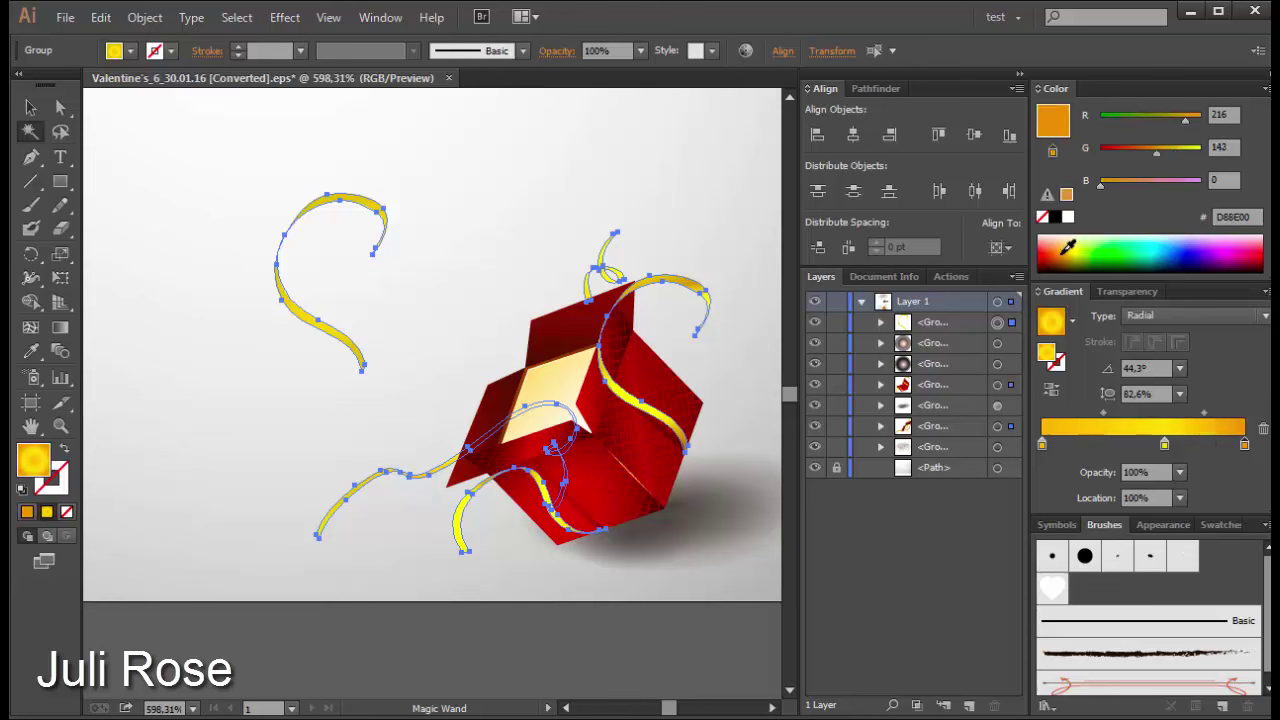
{"action": "left_click", "coordinate": [1068, 240]}
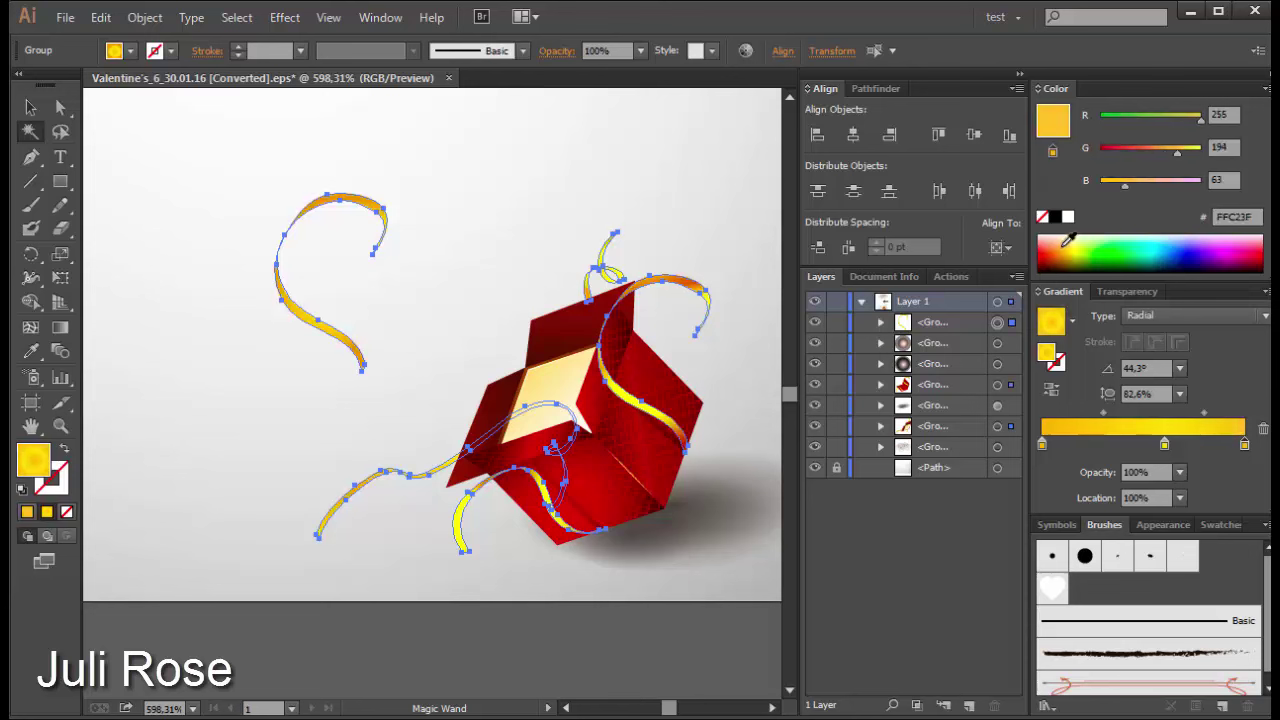
{"action": "left_click", "coordinate": [1068, 243]}
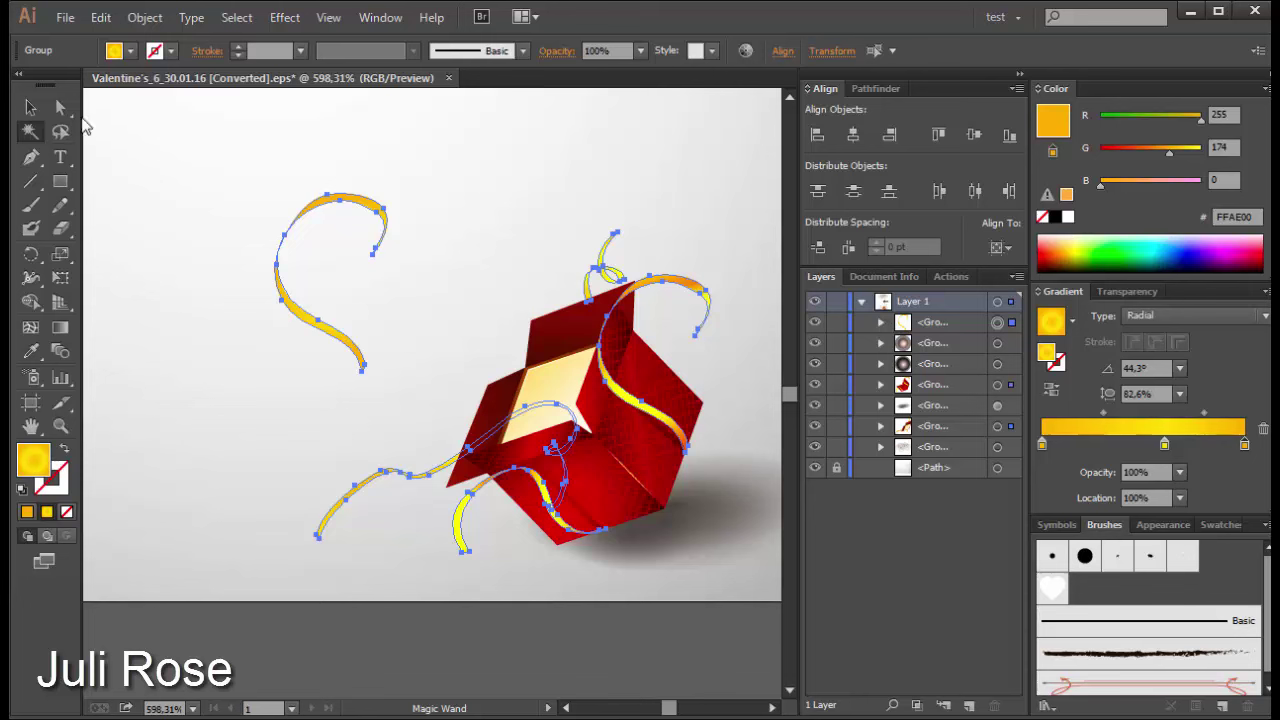
{"action": "left_click", "coordinate": [30, 107]}
{"action": "left_click", "coordinate": [210, 196]}
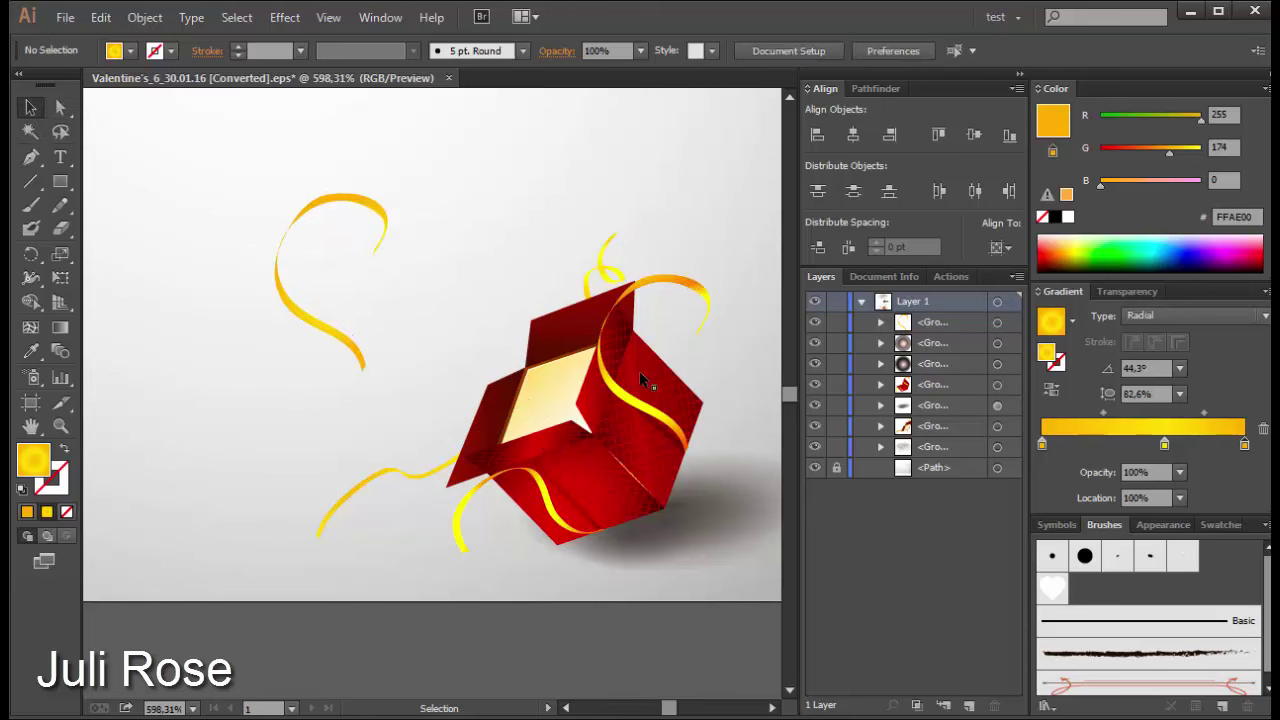
{"action": "left_click", "coordinate": [30, 131]}
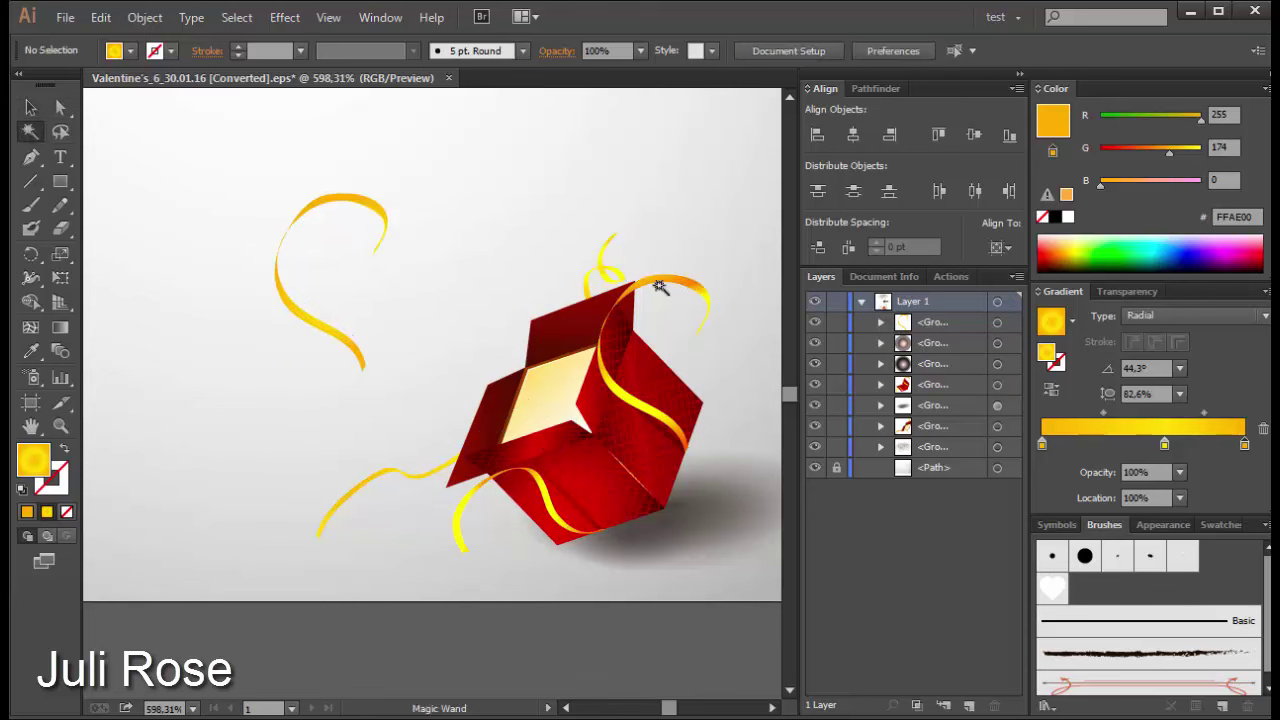
{"action": "left_click", "coordinate": [665, 284]}
{"action": "left_click", "coordinate": [1127, 291]}
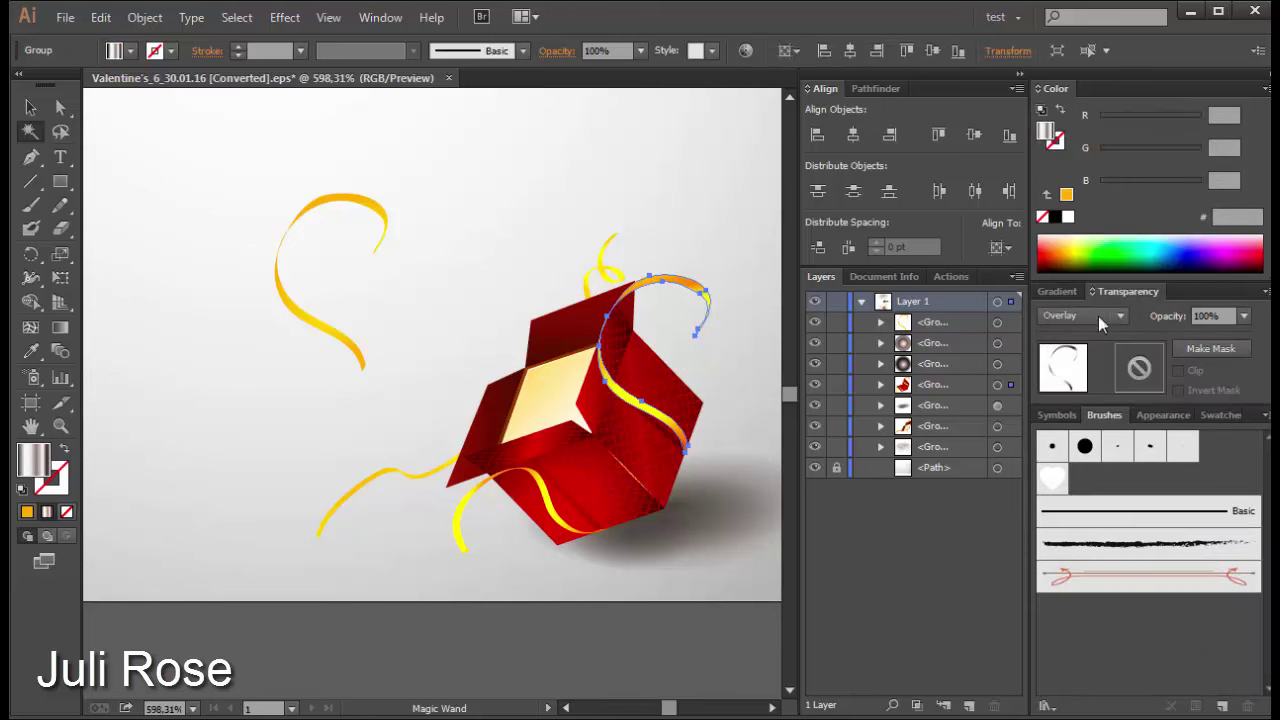
{"action": "left_click", "coordinate": [1098, 316]}
{"action": "left_click", "coordinate": [1086, 384]}
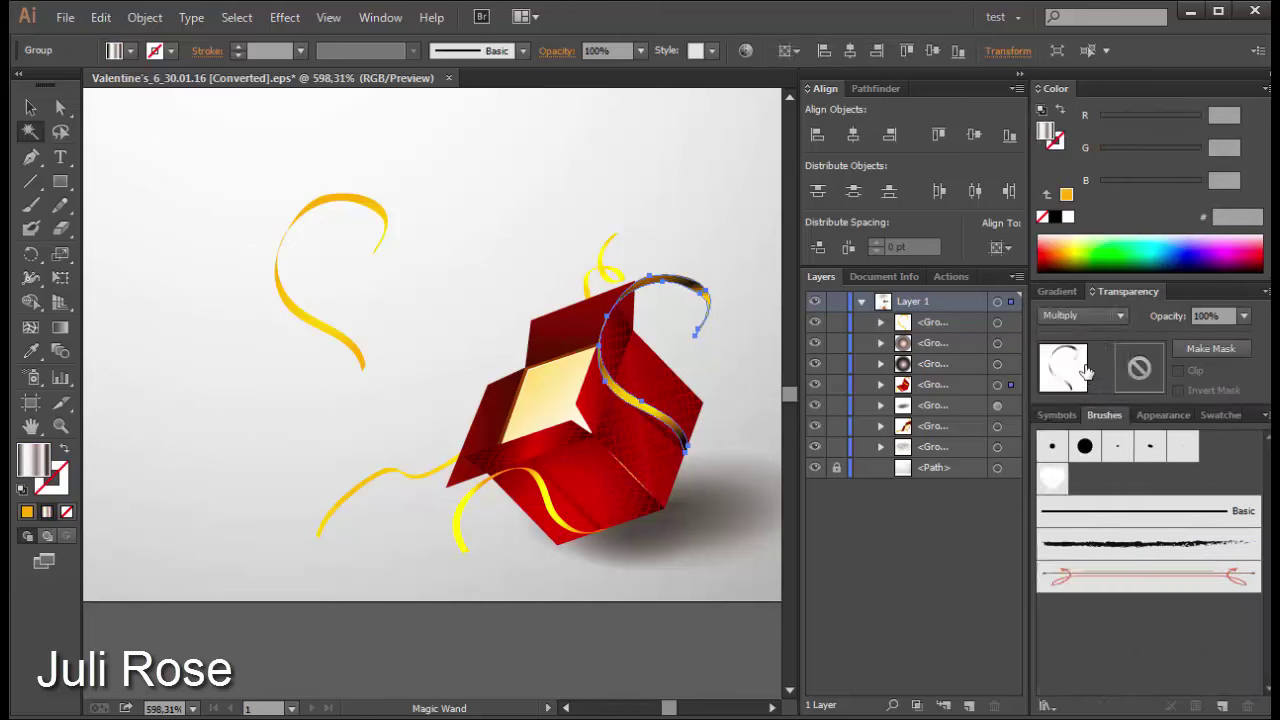
{"action": "left_click", "coordinate": [1087, 316]}
{"action": "left_click", "coordinate": [1078, 400]}
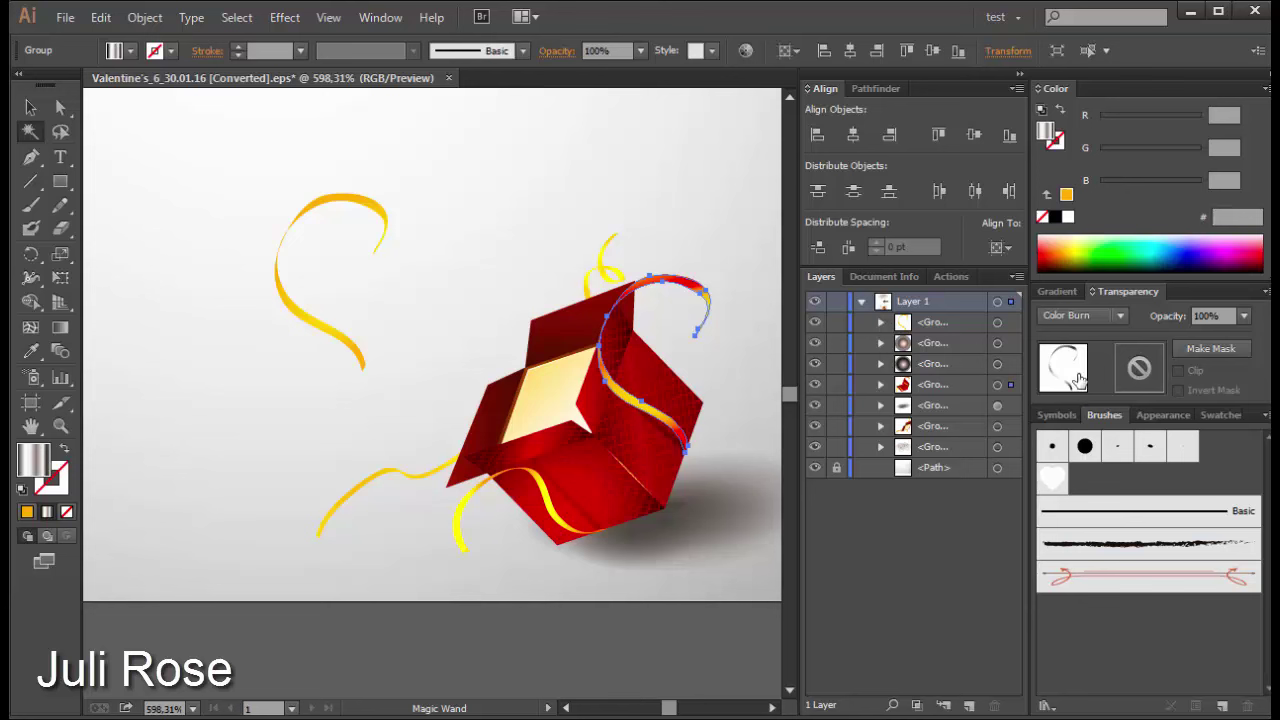
{"action": "left_click", "coordinate": [1064, 315]}
{"action": "left_click", "coordinate": [1083, 507]}
{"action": "left_click", "coordinate": [727, 198]}
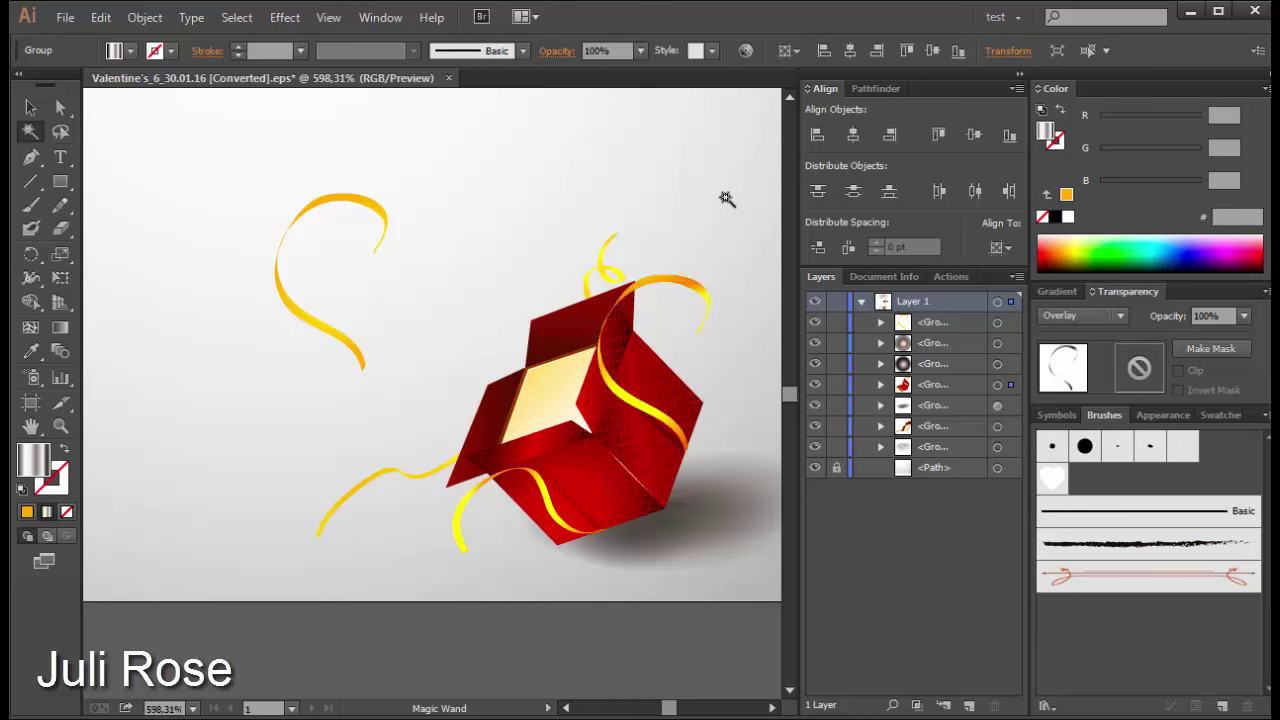
{"action": "left_click", "coordinate": [30, 107]}
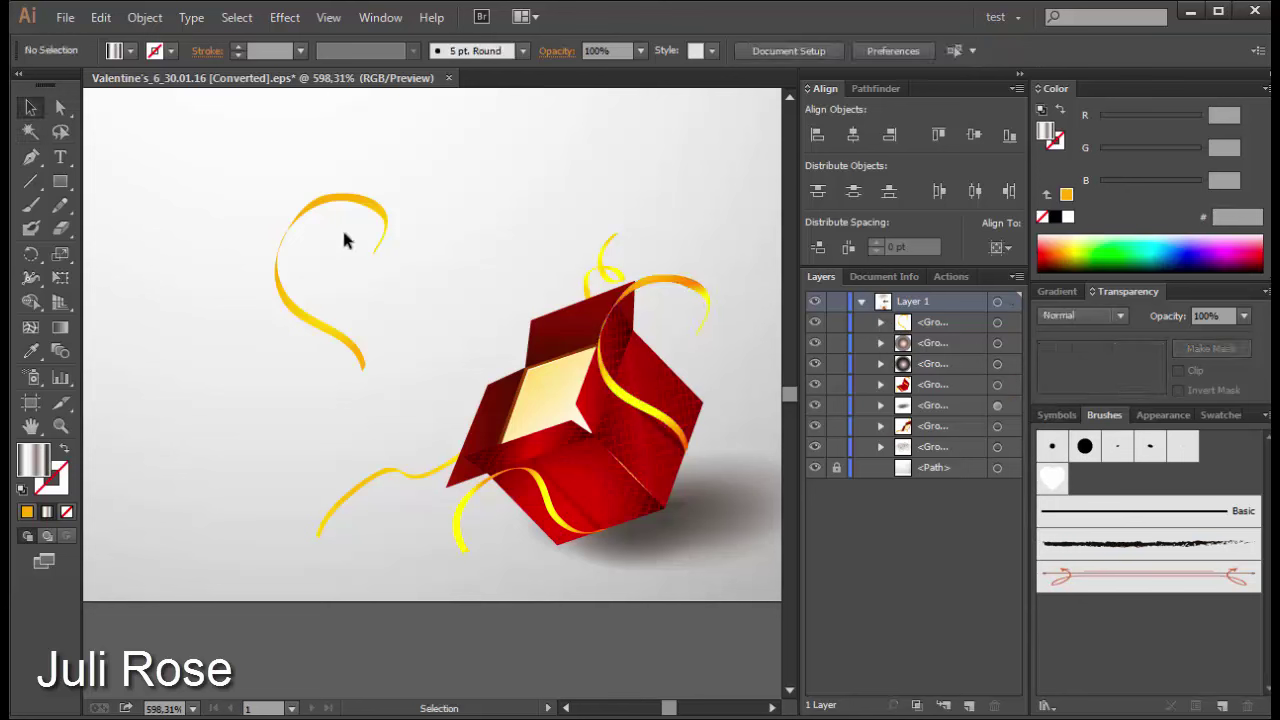
{"action": "key", "text": "ctrl+minus"}
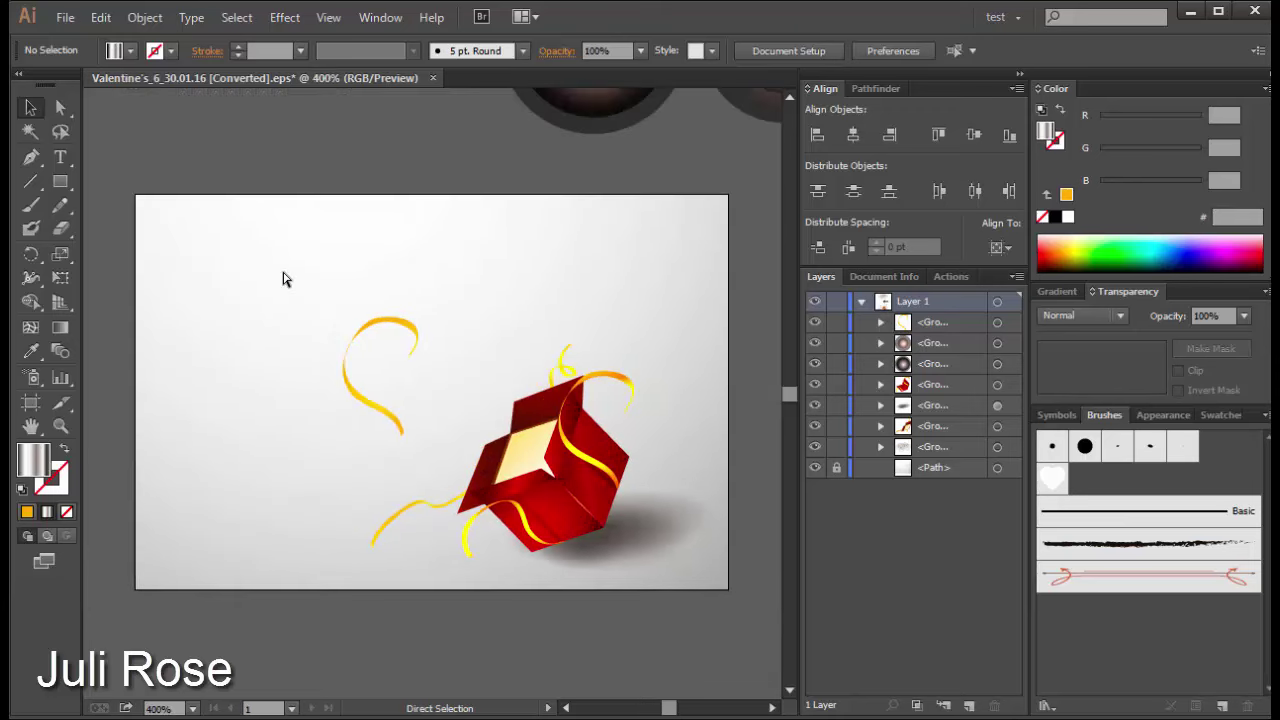
{"action": "key", "text": "ctrl+plus"}
{"action": "left_click", "coordinate": [638, 357]}
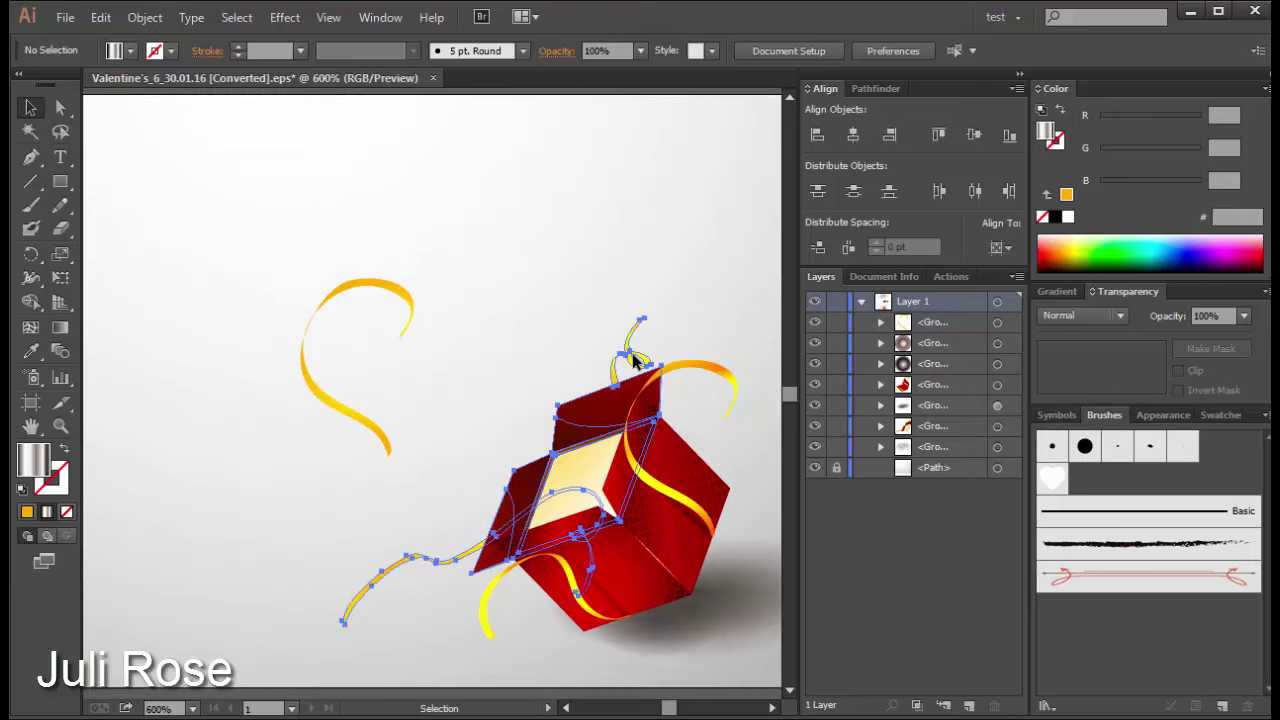
{"action": "right_click", "coordinate": [638, 358]}
{"action": "left_click", "coordinate": [670, 451]}
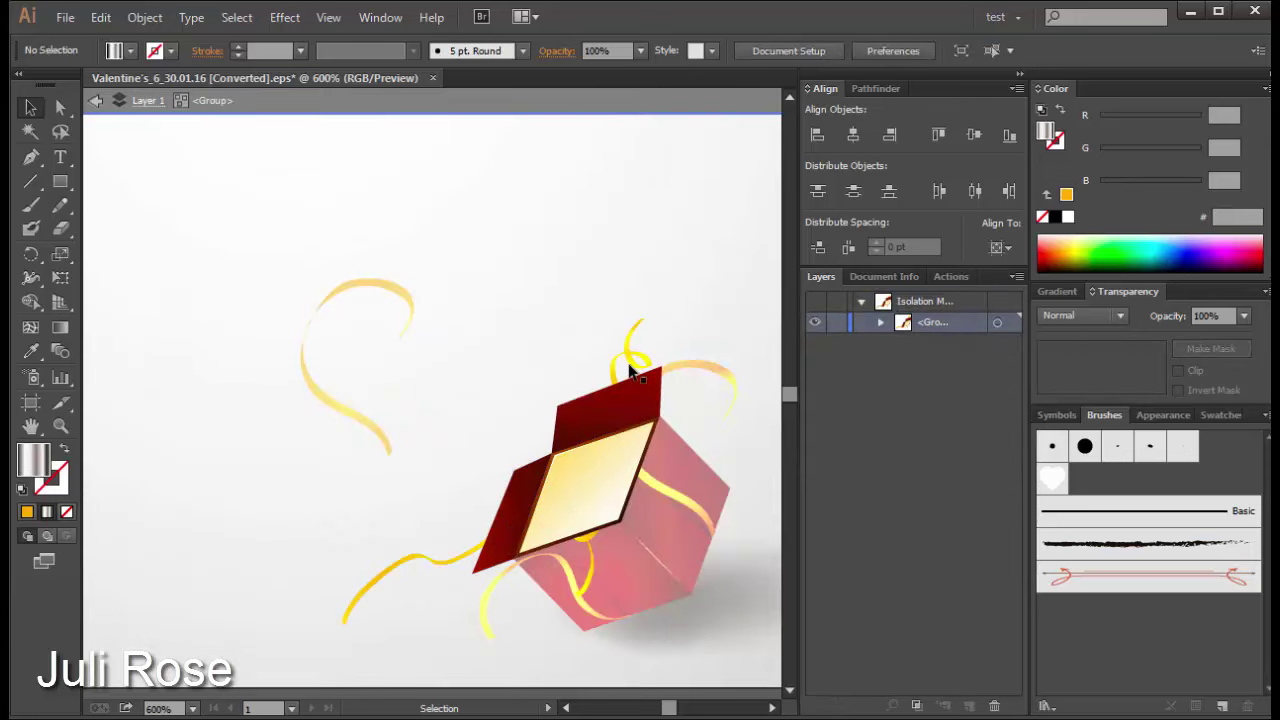
{"action": "left_click", "coordinate": [630, 365]}
{"action": "right_click", "coordinate": [630, 362]}
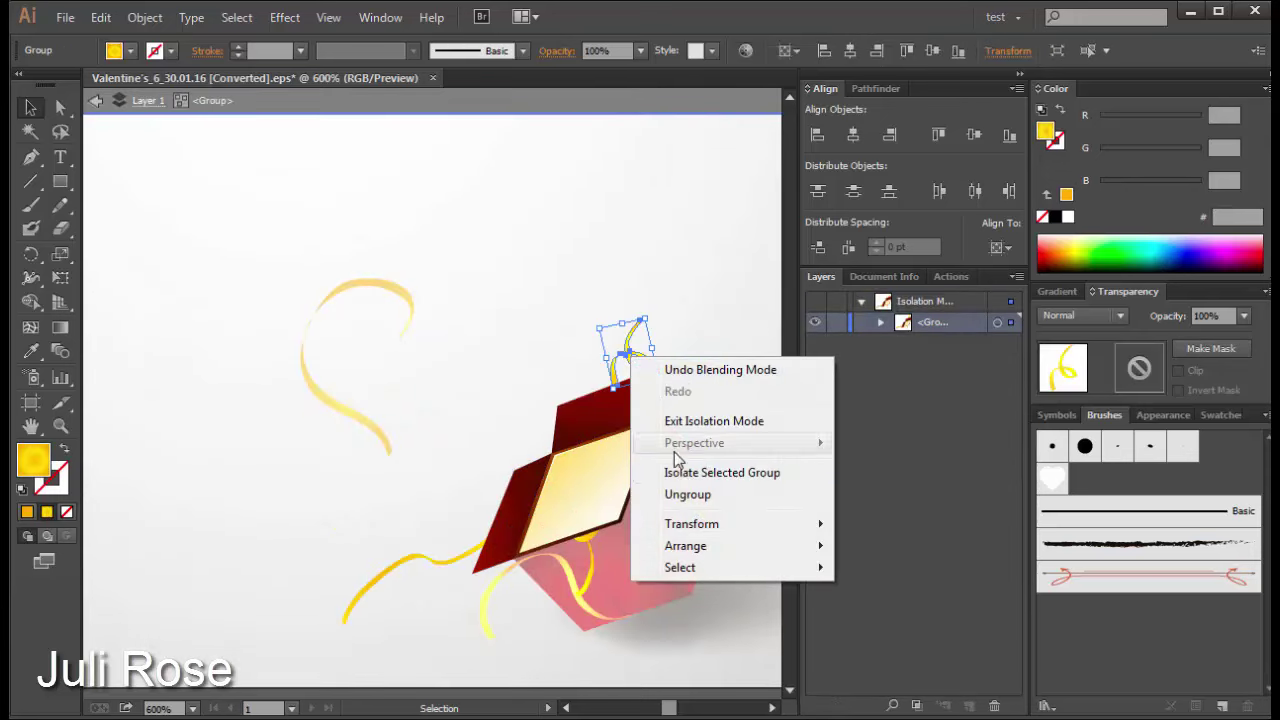
{"action": "left_click", "coordinate": [642, 467]}
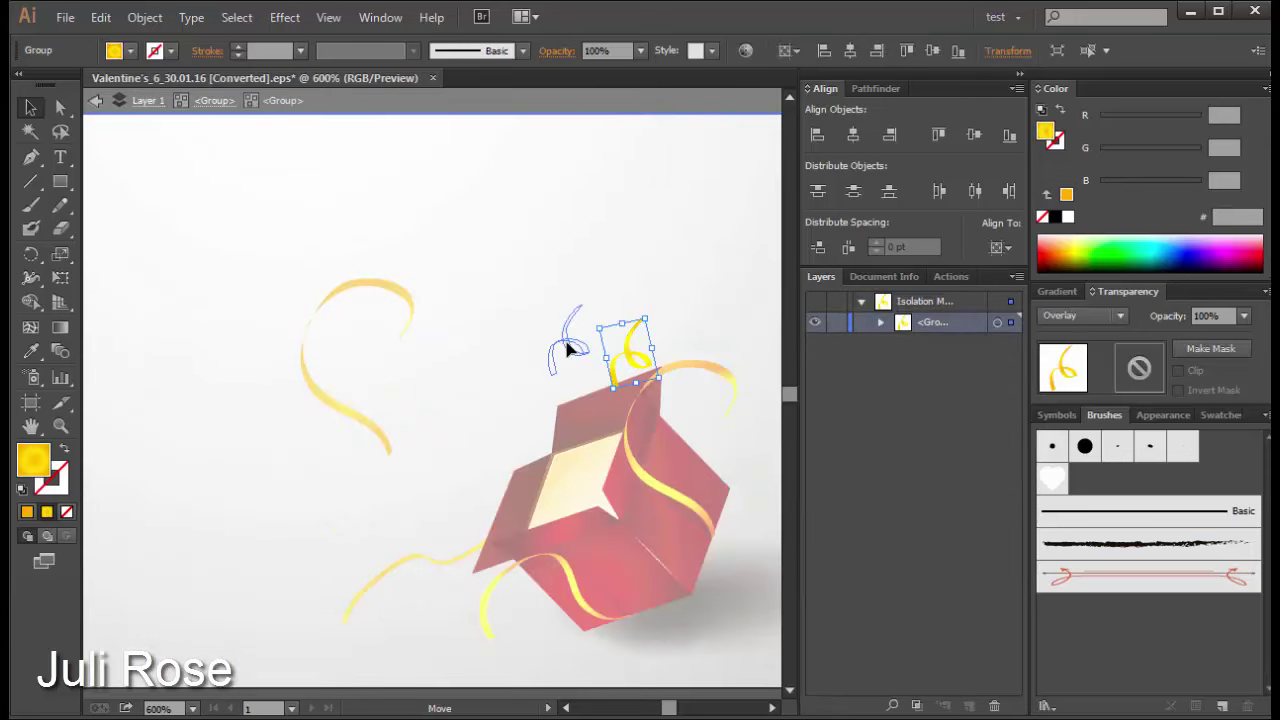
{"action": "left_click_drag", "start_coordinate": [630, 362], "coordinate": [563, 343]}
{"action": "key", "text": "ctrl+z"}
{"action": "left_click", "coordinate": [676, 309]}
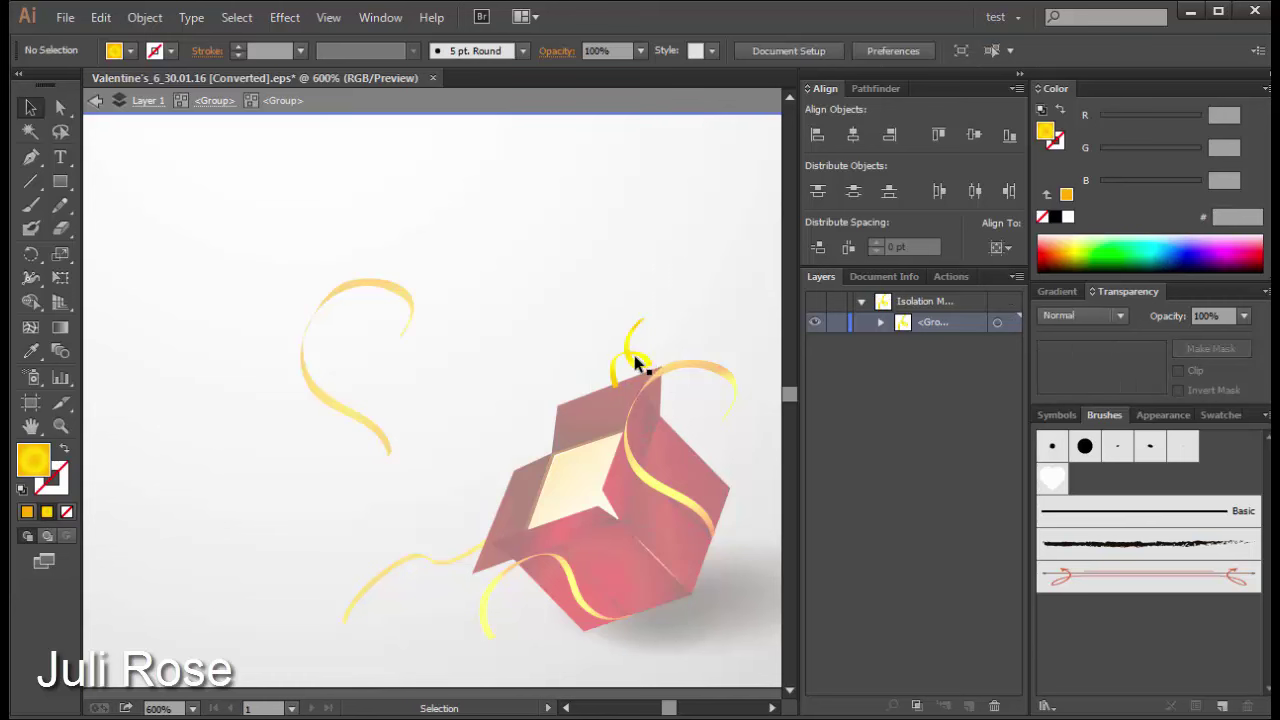
{"action": "left_click", "coordinate": [630, 358]}
{"action": "left_click", "coordinate": [698, 289]}
{"action": "double_click", "coordinate": [698, 289]}
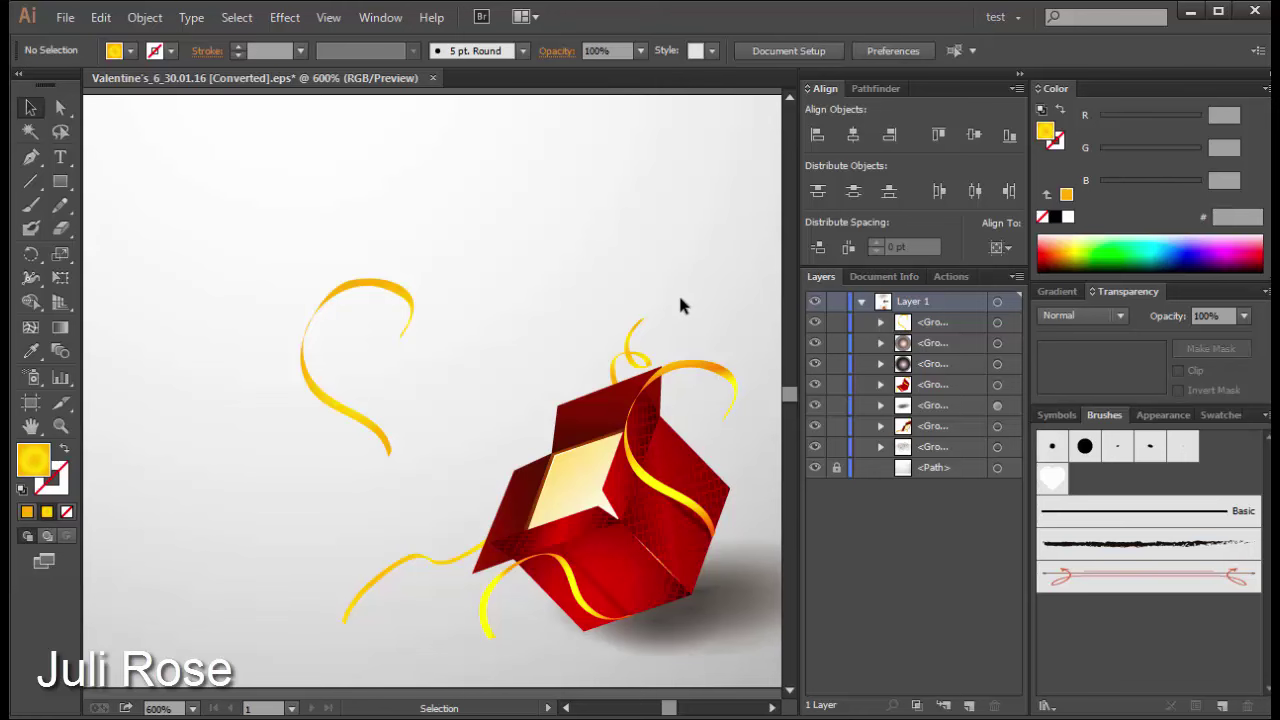
{"action": "key", "text": "ctrl+minus"}
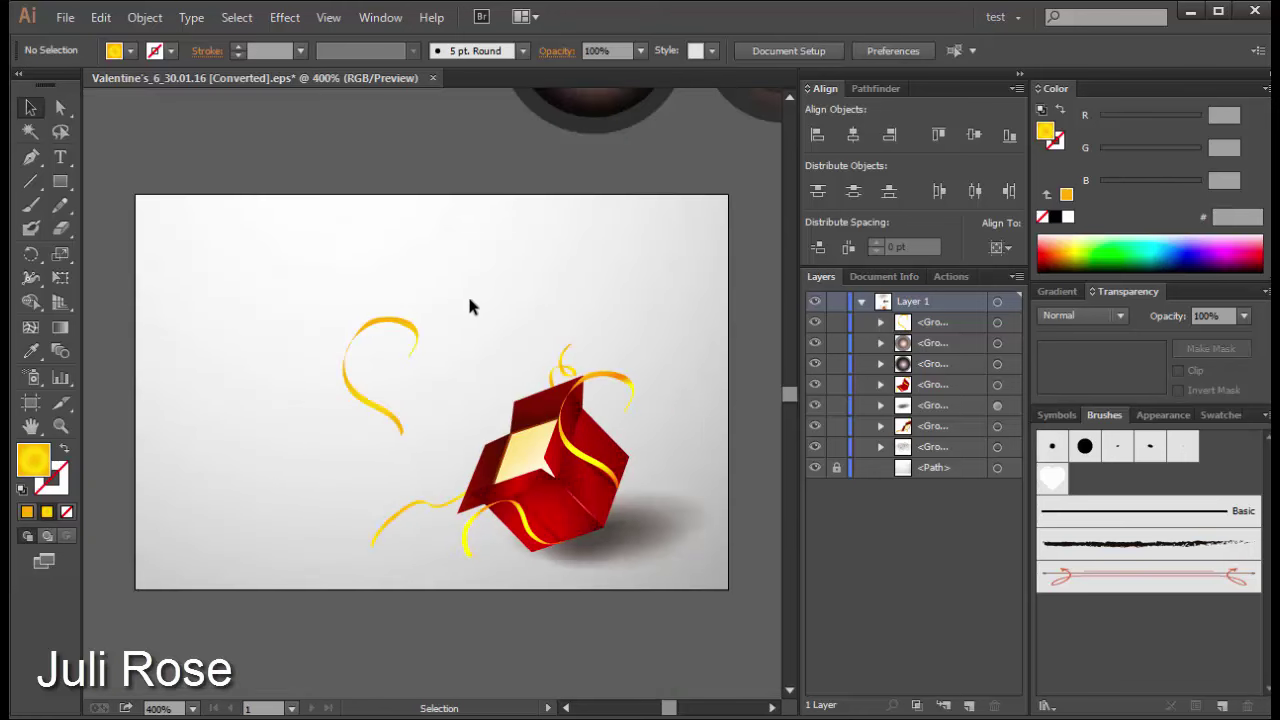
Step: Move the loose yellow ribbon off the artboard to the upper right
{"action": "left_click_drag", "start_coordinate": [443, 289], "coordinate": [378, 333]}
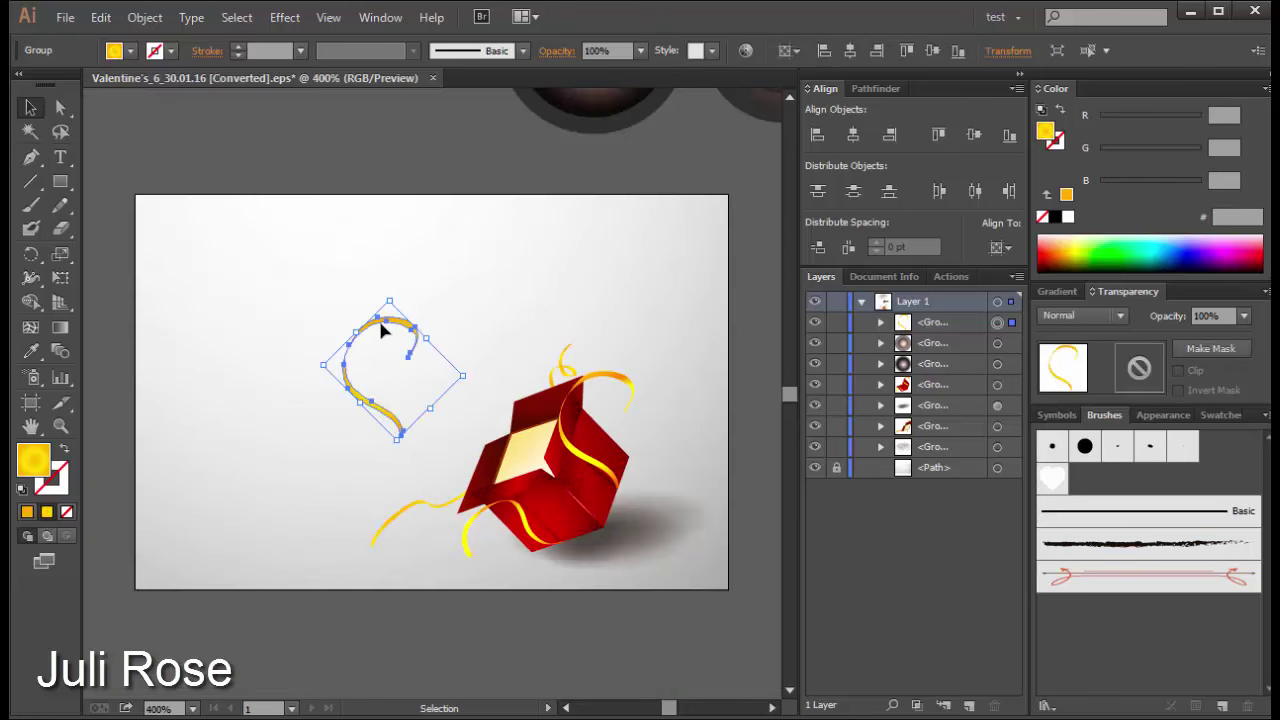
{"action": "mouse_move", "coordinate": [387, 414]}
{"action": "left_mouse_down"}
{"action": "mouse_move", "coordinate": [773, 276]}
{"action": "mouse_move", "coordinate": [757, 232]}
{"action": "left_mouse_up"}
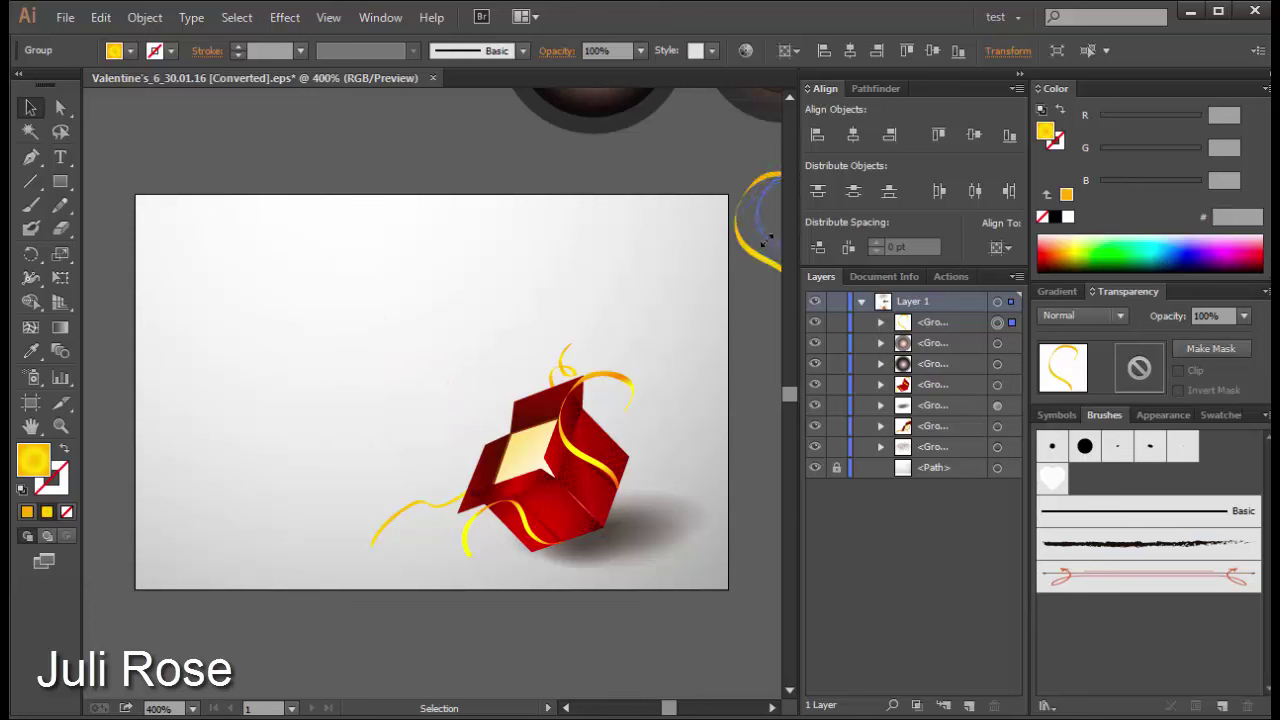
{"action": "left_click", "coordinate": [751, 329]}
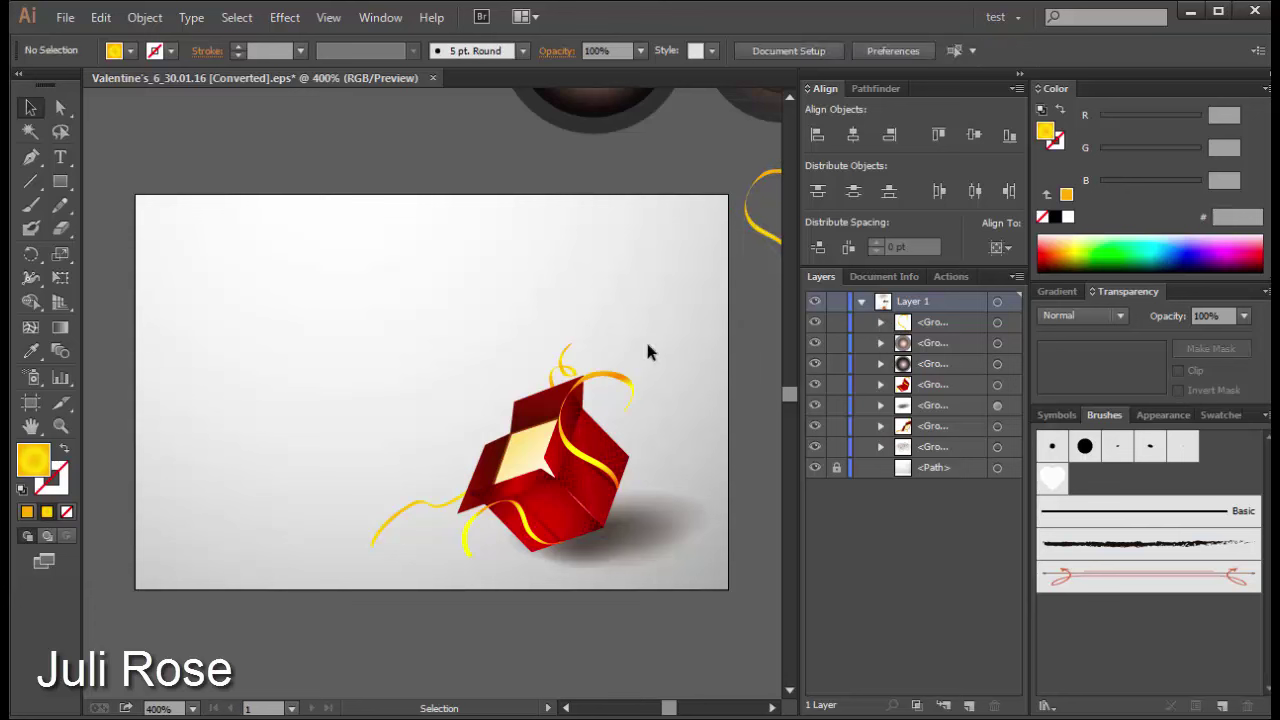
Step: Move the gift's shadow up near the artboard's top-right corner
{"action": "left_click", "coordinate": [667, 541]}
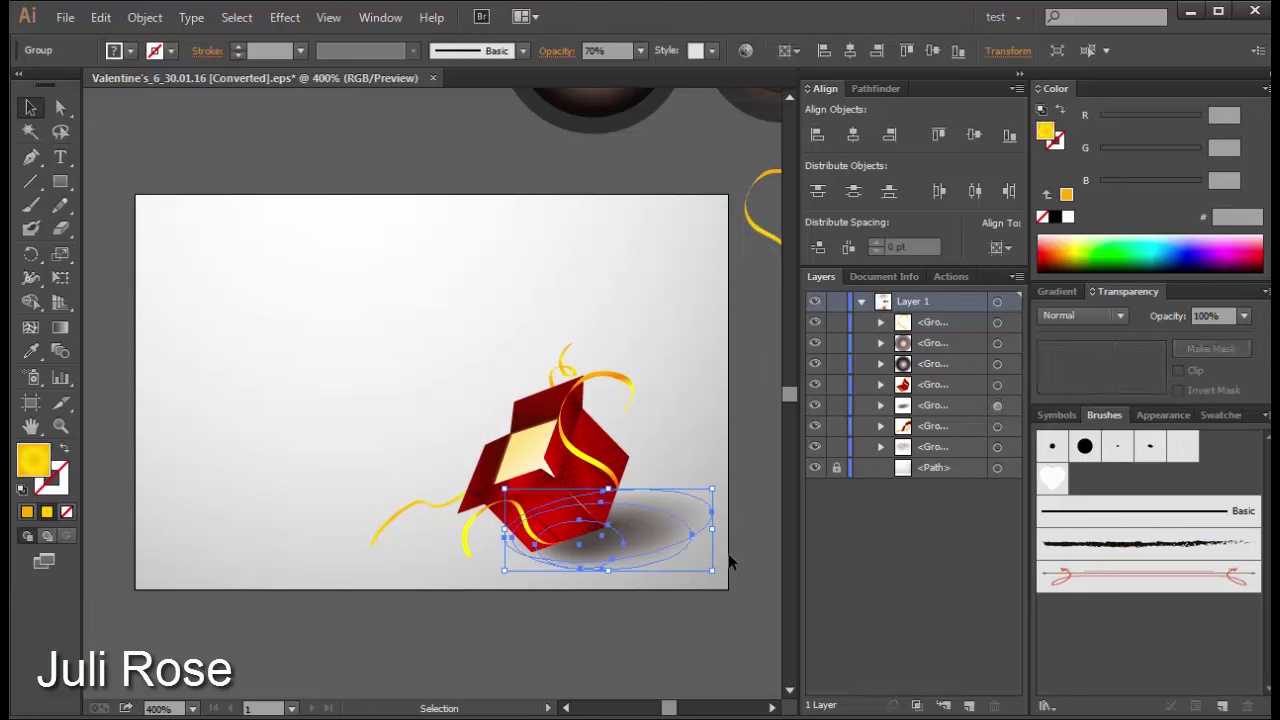
{"action": "left_click", "coordinate": [731, 562]}
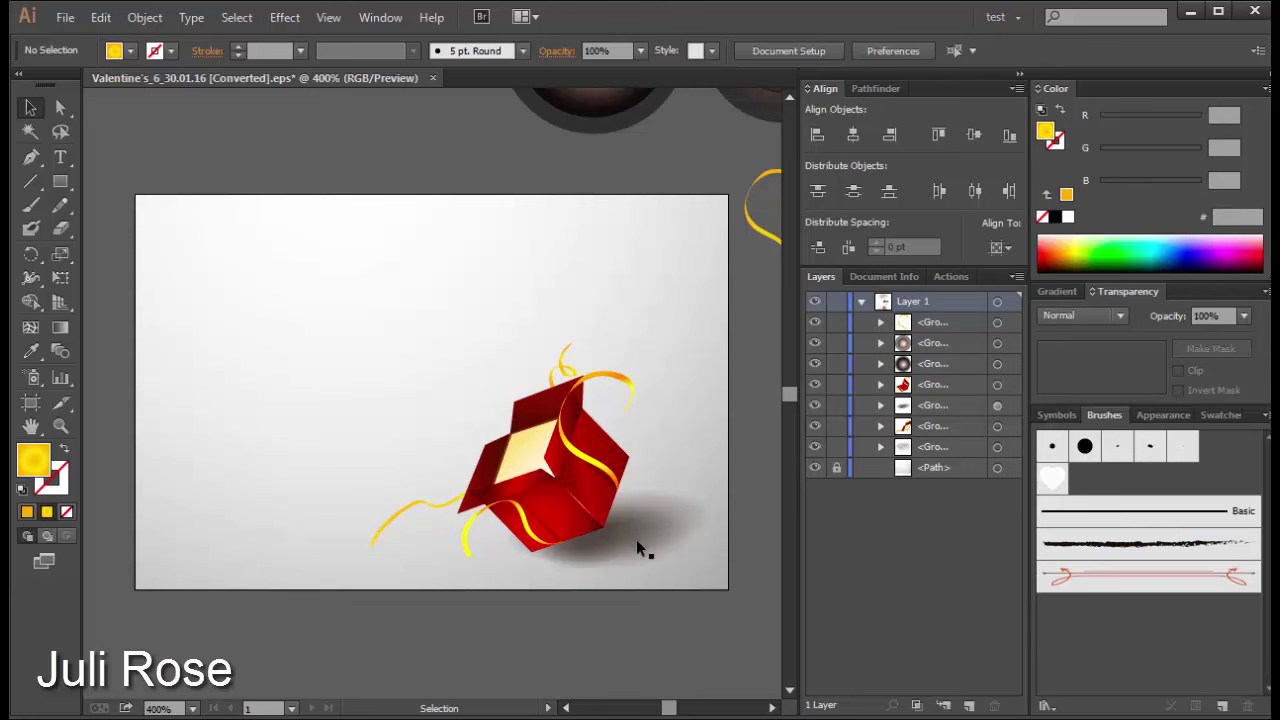
{"action": "left_click_drag", "start_coordinate": [636, 539], "coordinate": [657, 291]}
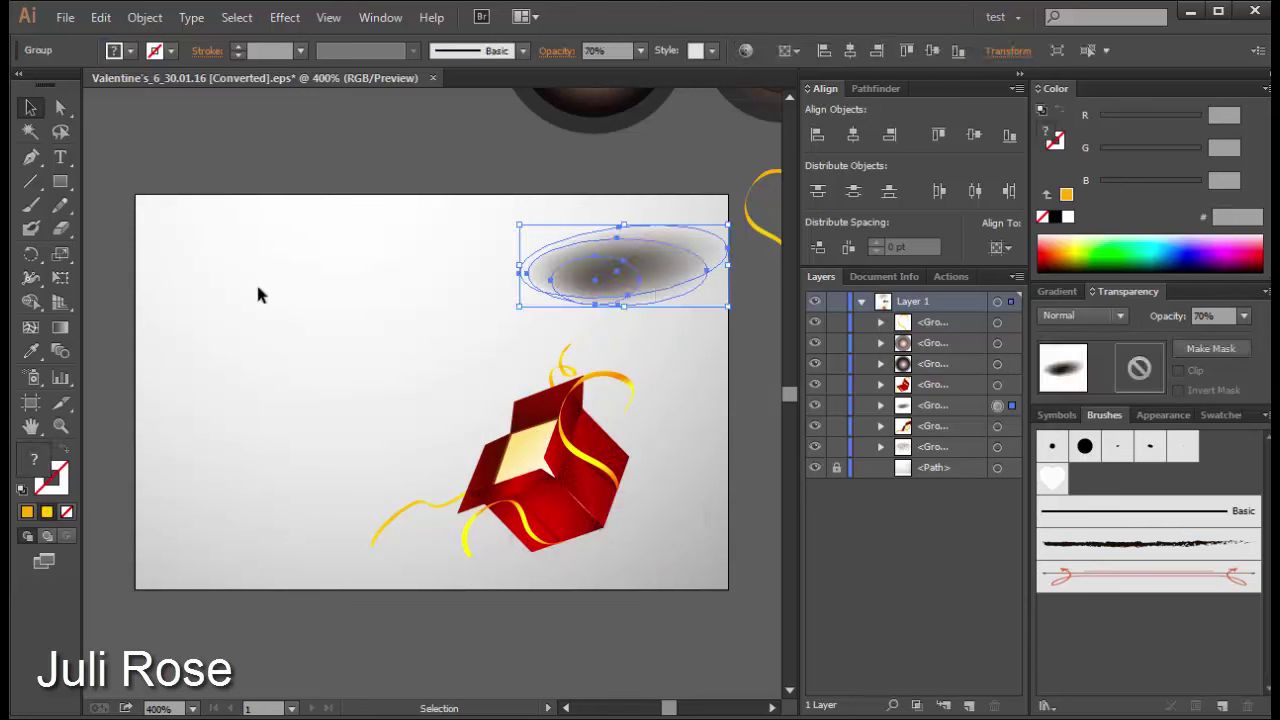
{"action": "left_click", "coordinate": [60, 205]}
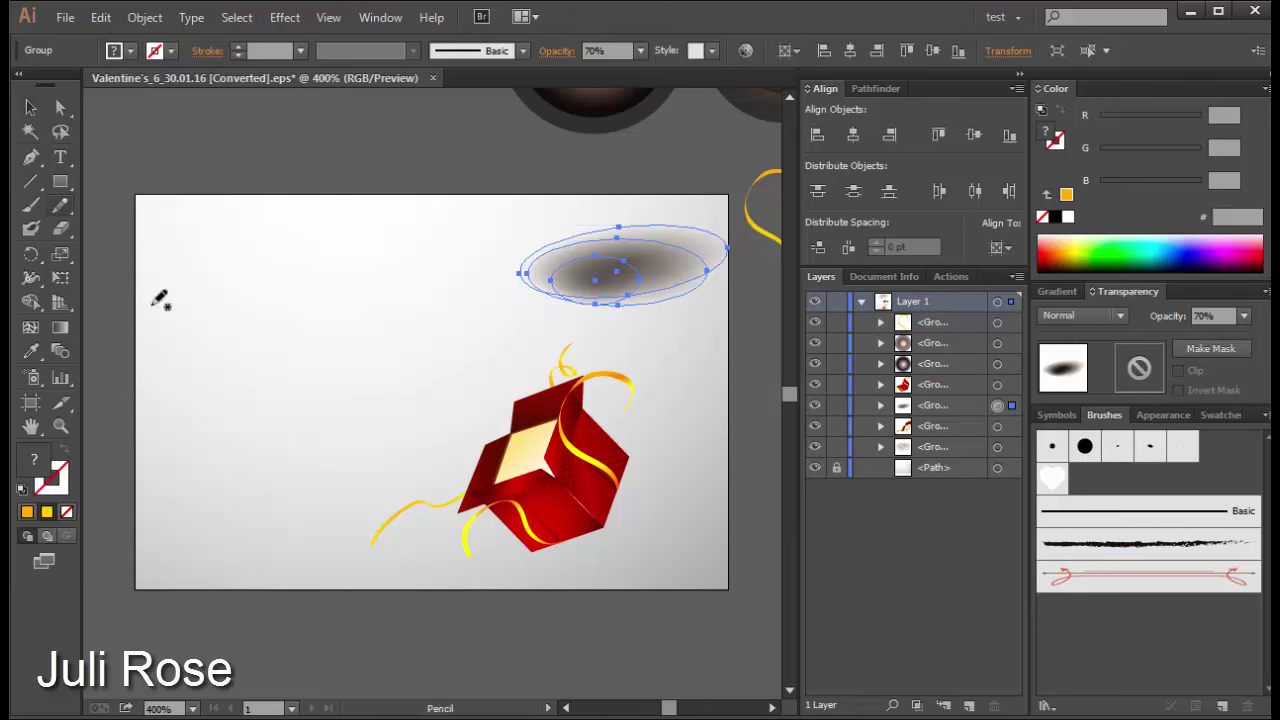
Step: Draw a pencil loop around the box's bottom right and try trimming its lower segments
{"action": "mouse_move", "coordinate": [553, 556]}
{"action": "left_mouse_down"}
{"action": "mouse_move", "coordinate": [692, 481]}
{"action": "mouse_move", "coordinate": [553, 516]}
{"action": "mouse_move", "coordinate": [531, 545]}
{"action": "left_mouse_up"}
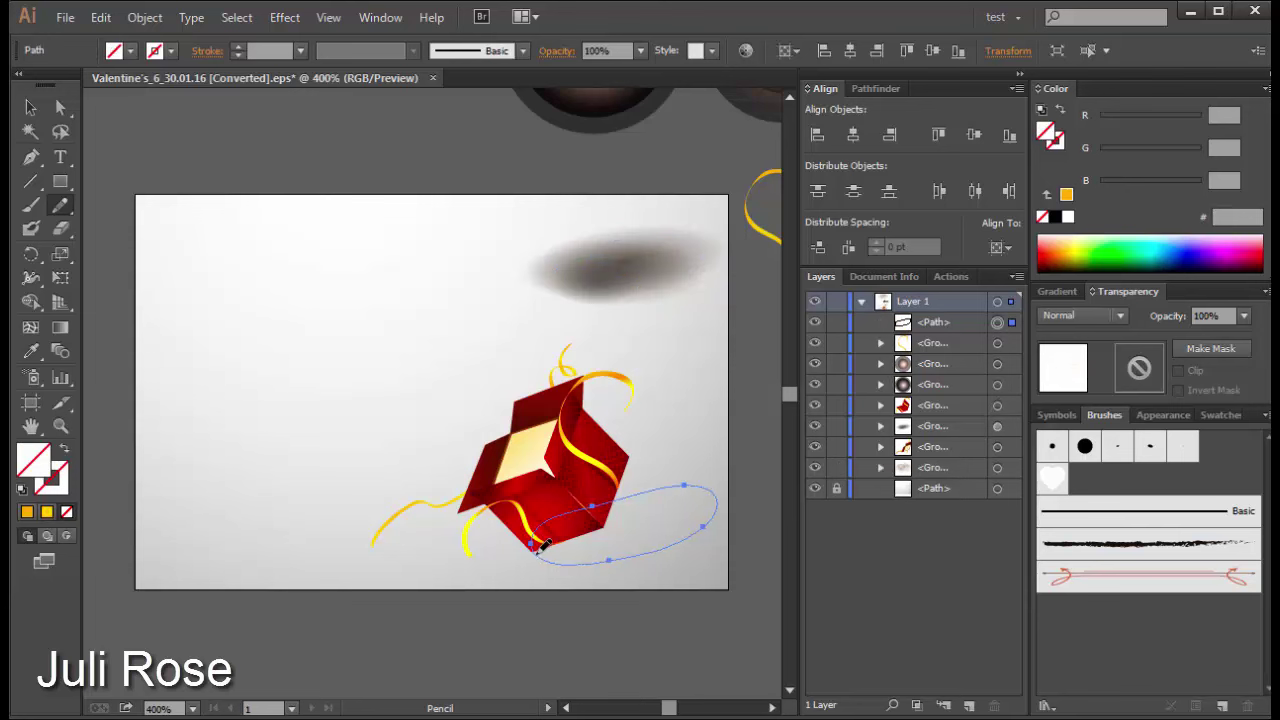
{"action": "key", "text": "a"}
{"action": "left_click", "coordinate": [685, 488]}
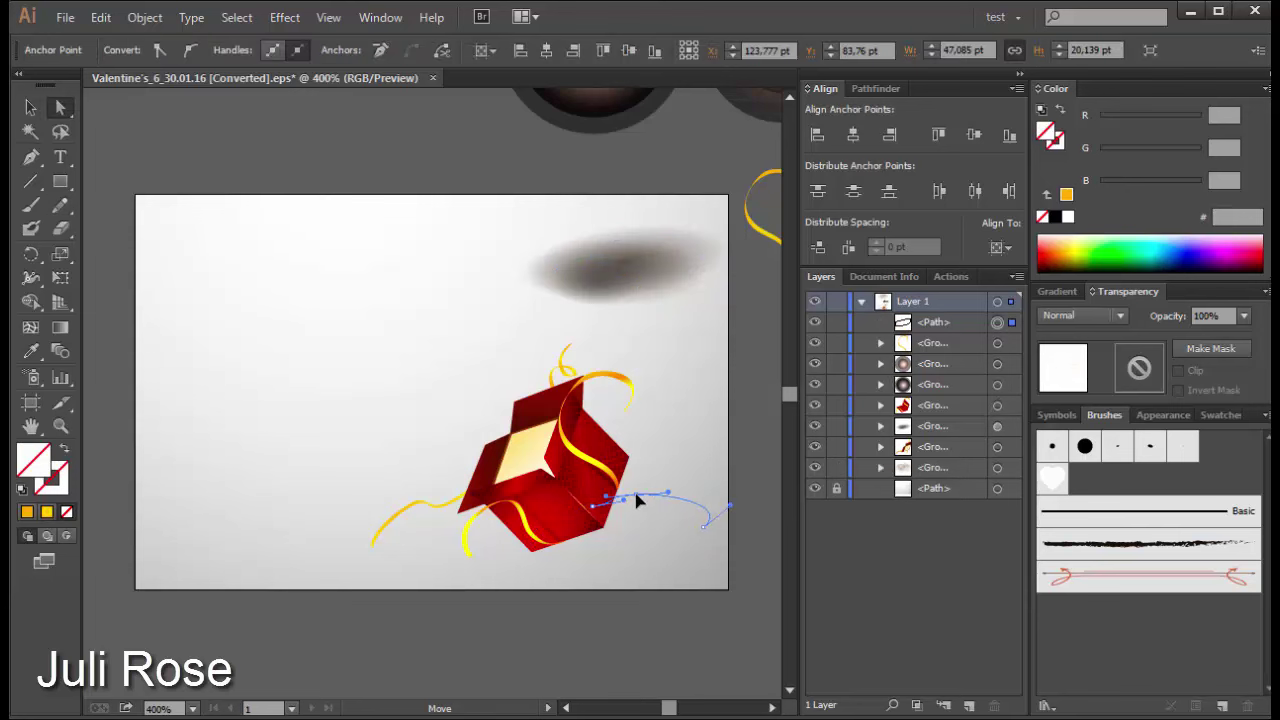
{"action": "key", "text": "Delete"}
{"action": "key", "text": "ctrl+z"}
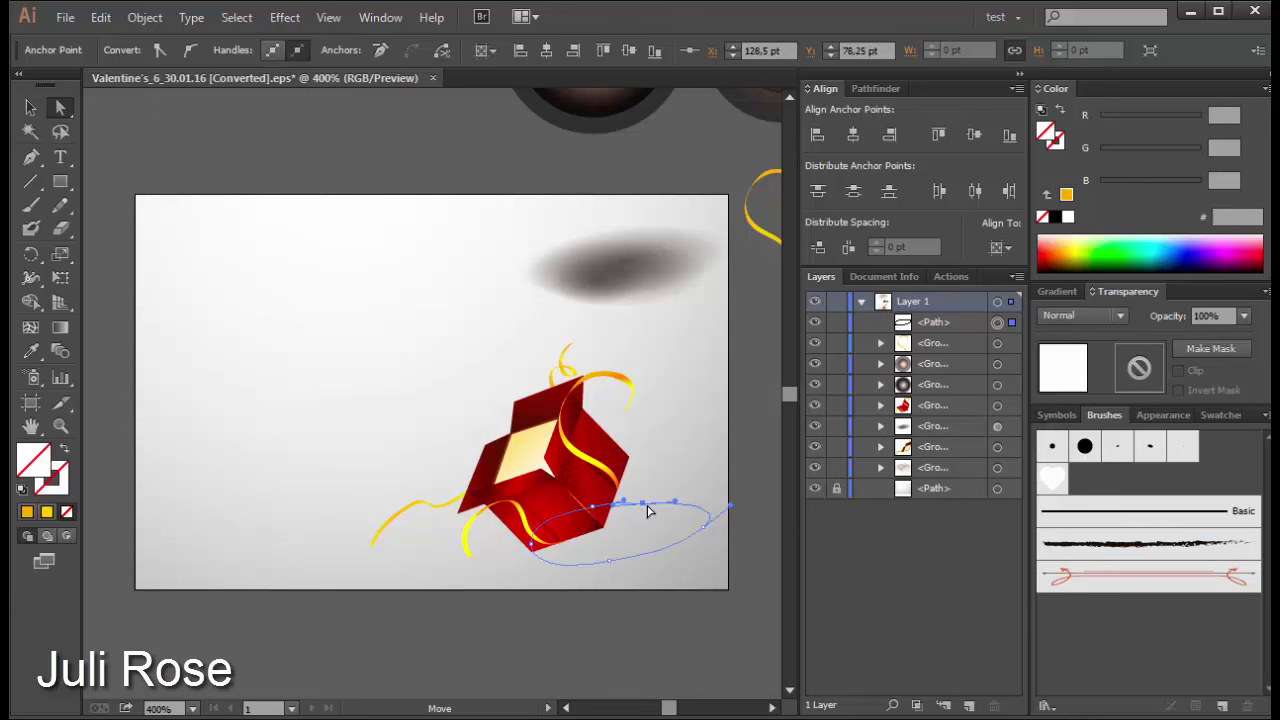
{"action": "key", "text": "Delete"}
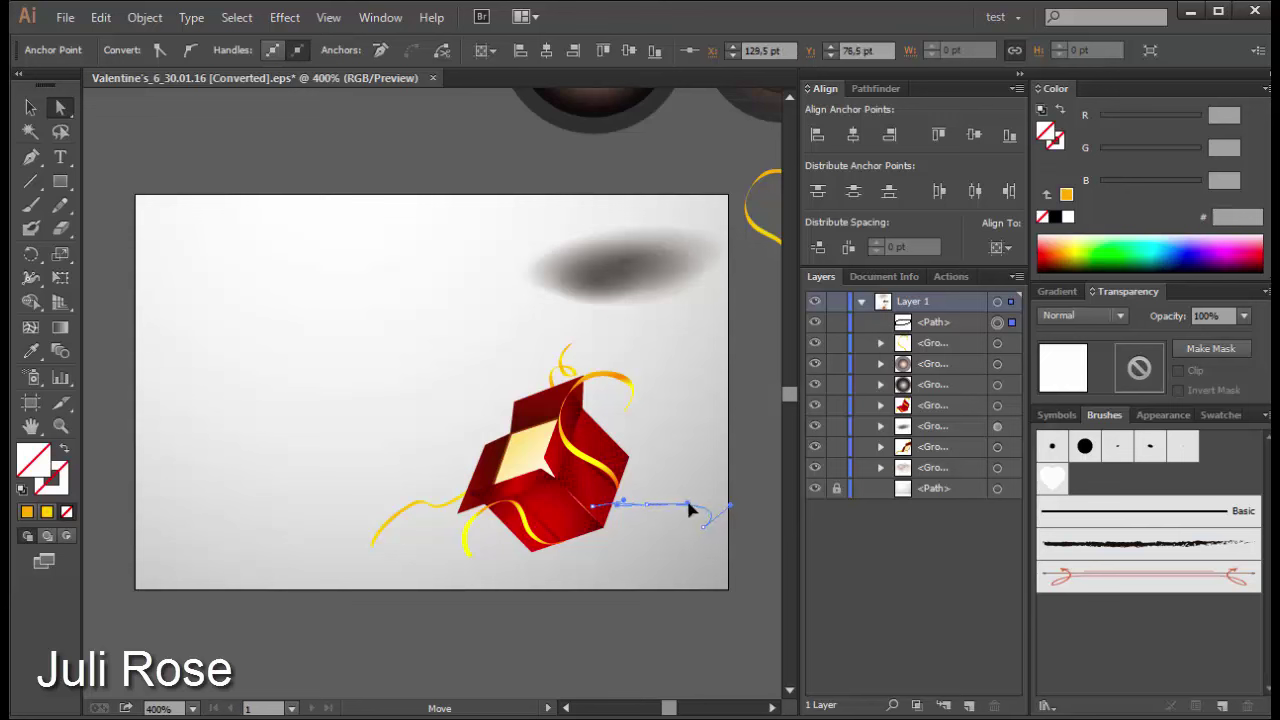
{"action": "key", "text": "ctrl+z"}
{"action": "left_click", "coordinate": [595, 505]}
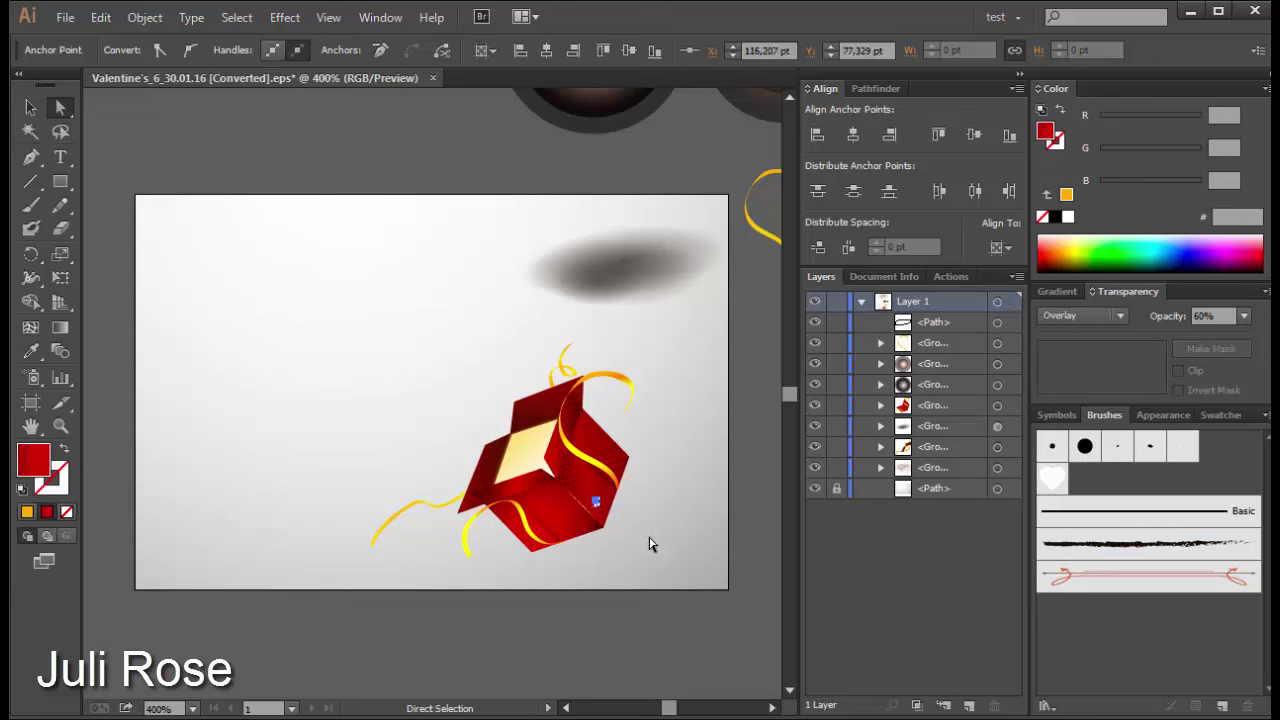
{"action": "left_click_drag", "start_coordinate": [684, 588], "coordinate": [655, 519]}
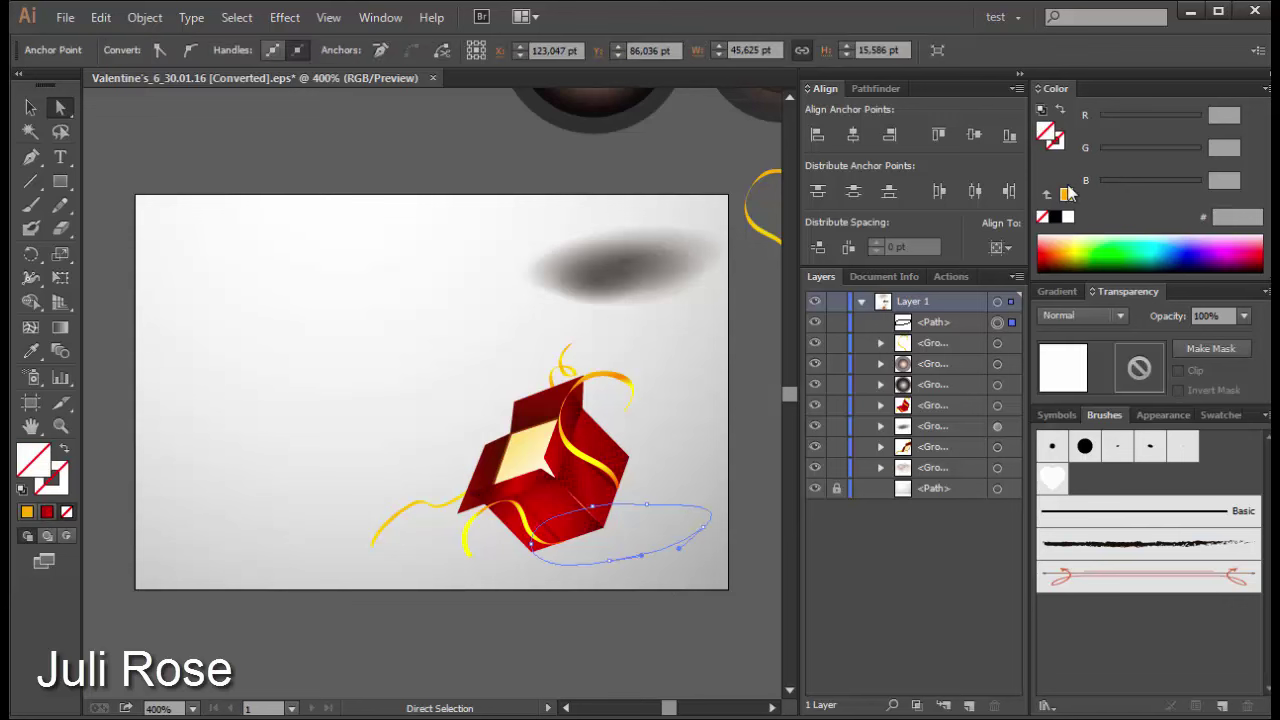
Step: Fill the ellipse white, raise its top anchor, and send it two levels back behind the box
{"action": "left_click", "coordinate": [1066, 218]}
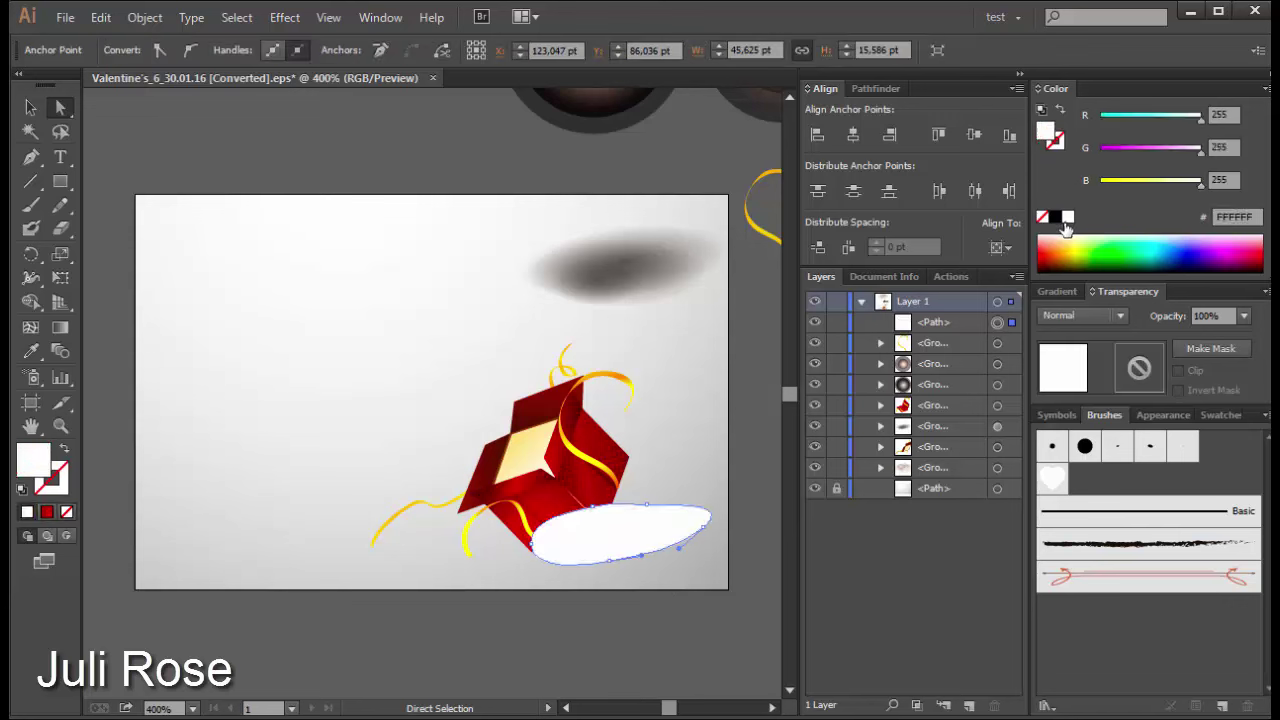
{"action": "left_click_drag", "start_coordinate": [648, 507], "coordinate": [652, 502]}
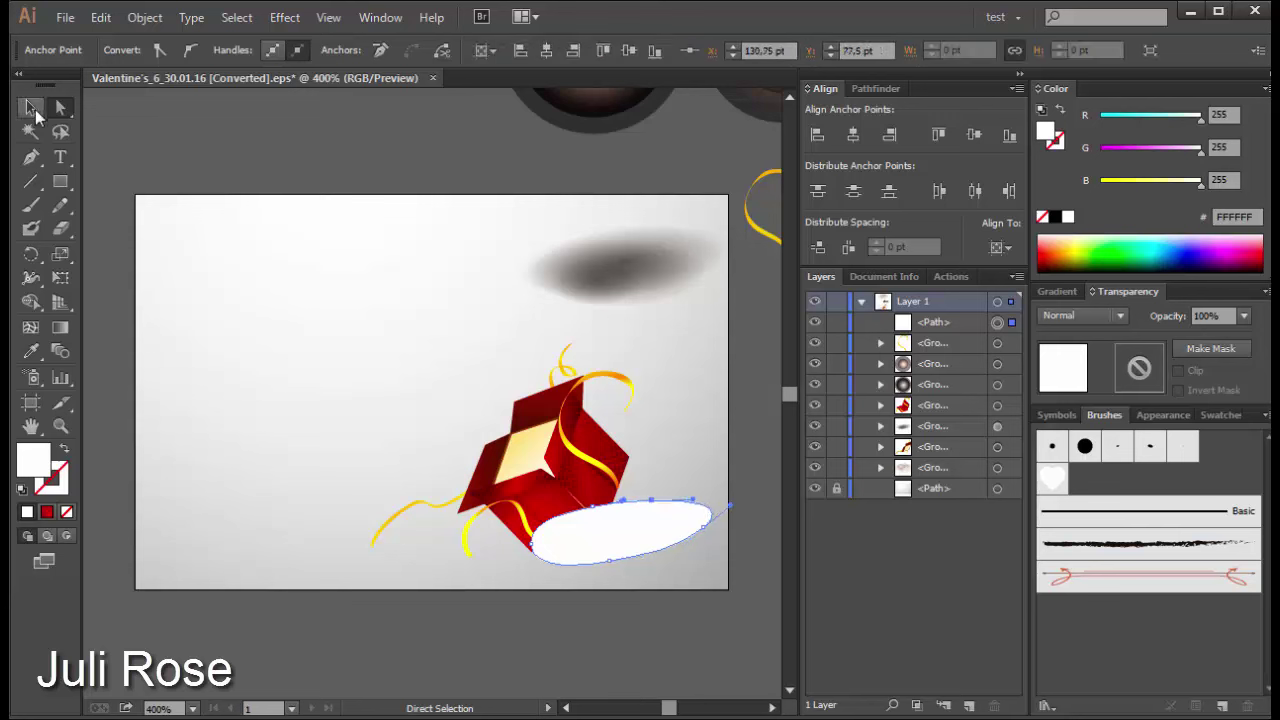
{"action": "key", "text": "v"}
{"action": "left_click", "coordinate": [614, 651]}
{"action": "left_click", "coordinate": [653, 540]}
{"action": "key", "text": "ctrl+bracketleft"}
{"action": "key", "text": "ctrl+bracketleft"}
{"action": "key", "text": "ctrl+bracketleft"}
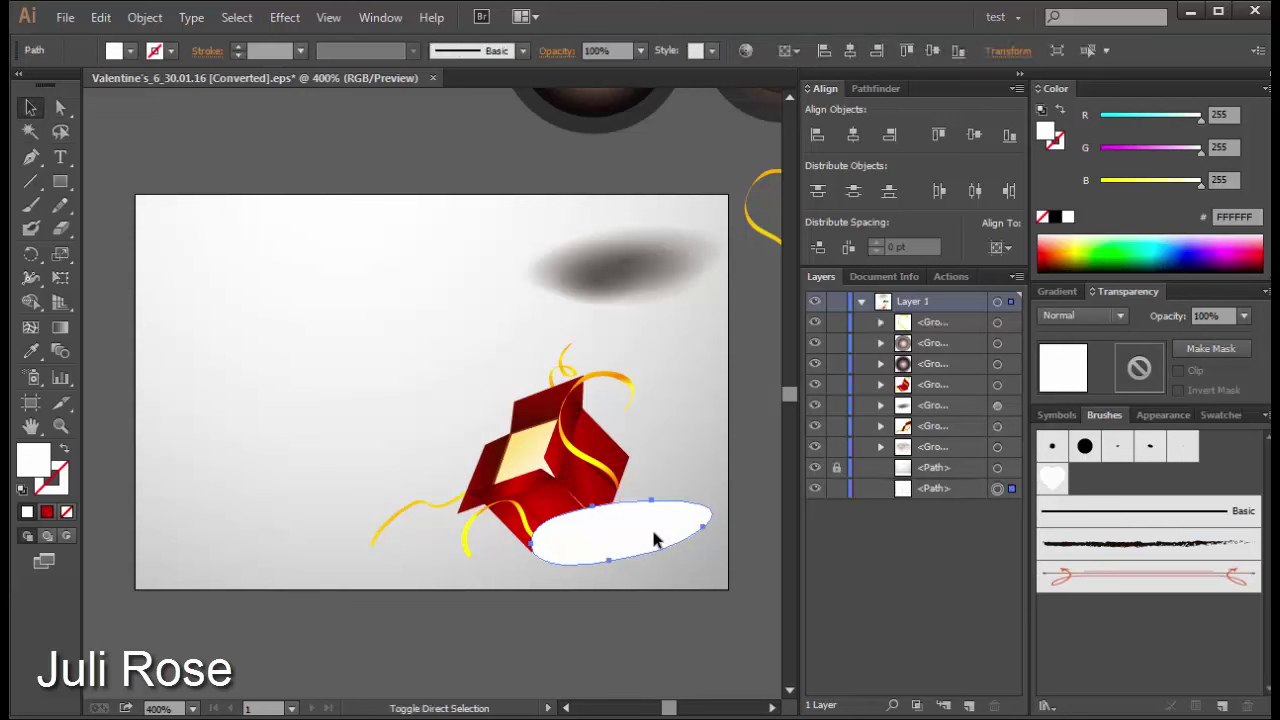
{"action": "key", "text": "ctrl+bracketleft"}
{"action": "key", "text": "ctrl+bracketleft"}
{"action": "key", "text": "ctrl+bracketleft"}
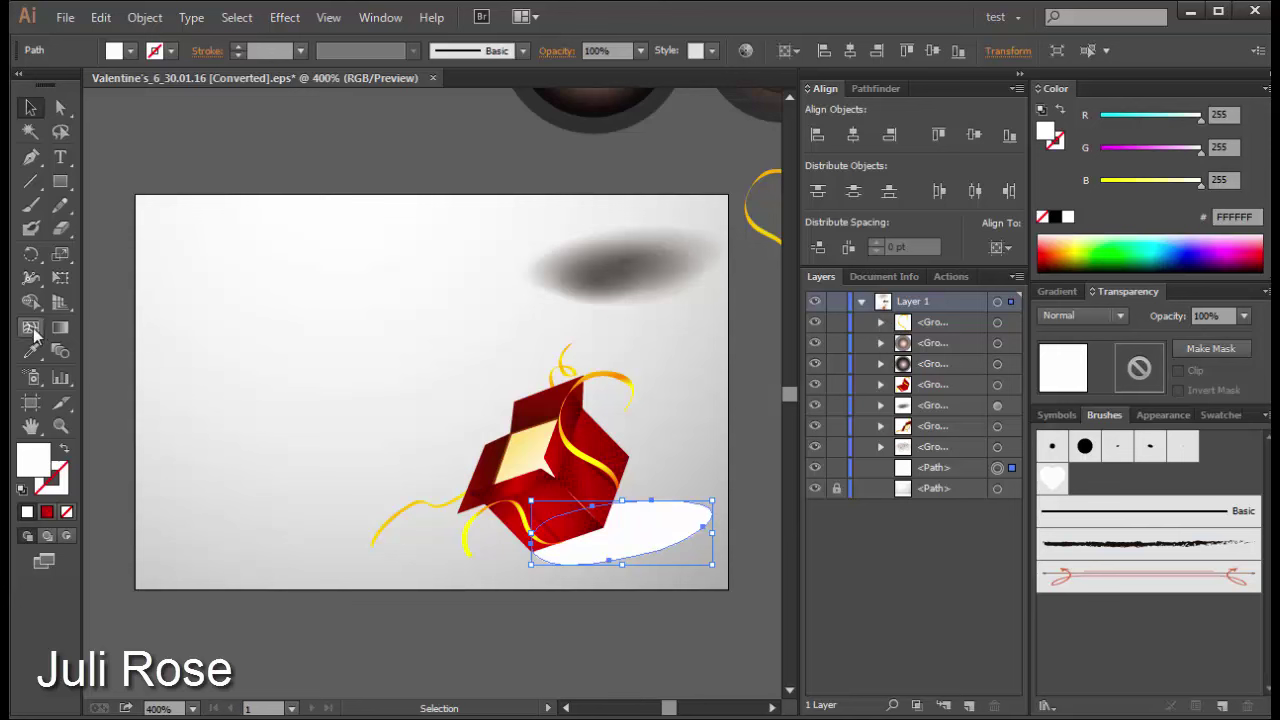
Step: Convert the ellipse to a gradient mesh and set its point to 47% grey in Grayscale
{"action": "left_click", "coordinate": [30, 327]}
{"action": "left_click", "coordinate": [593, 545]}
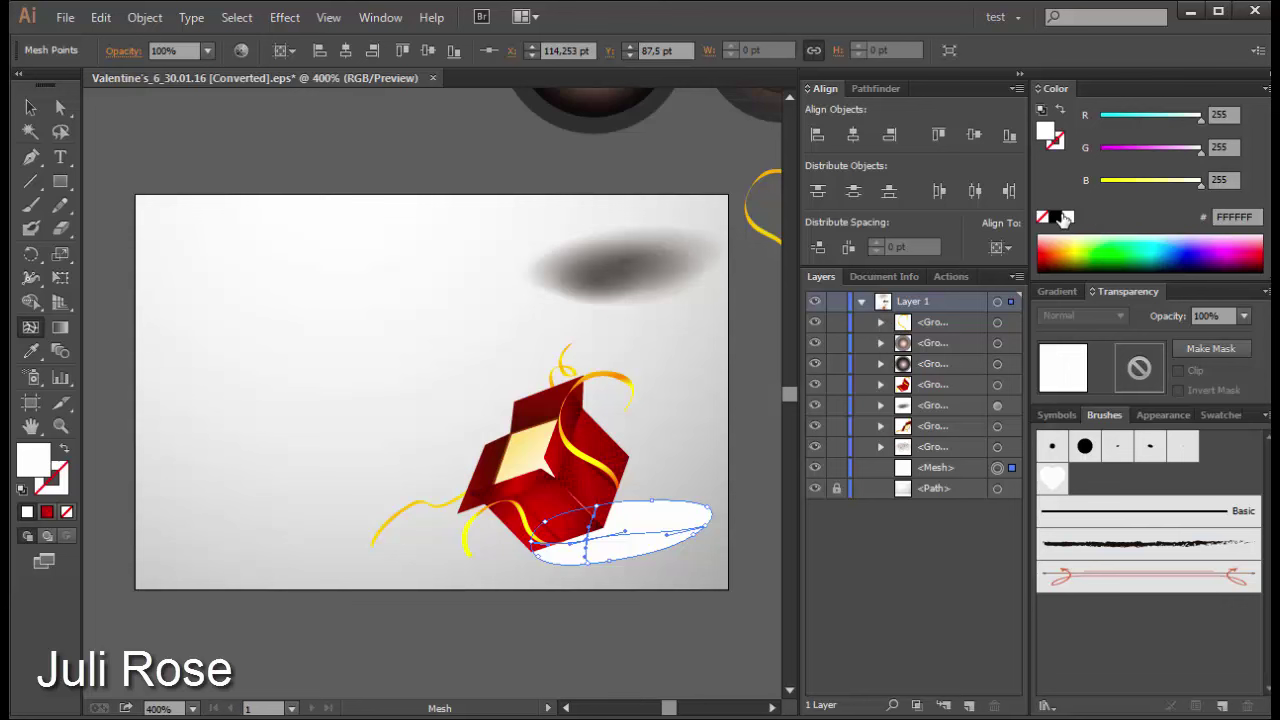
{"action": "left_click", "coordinate": [1056, 218]}
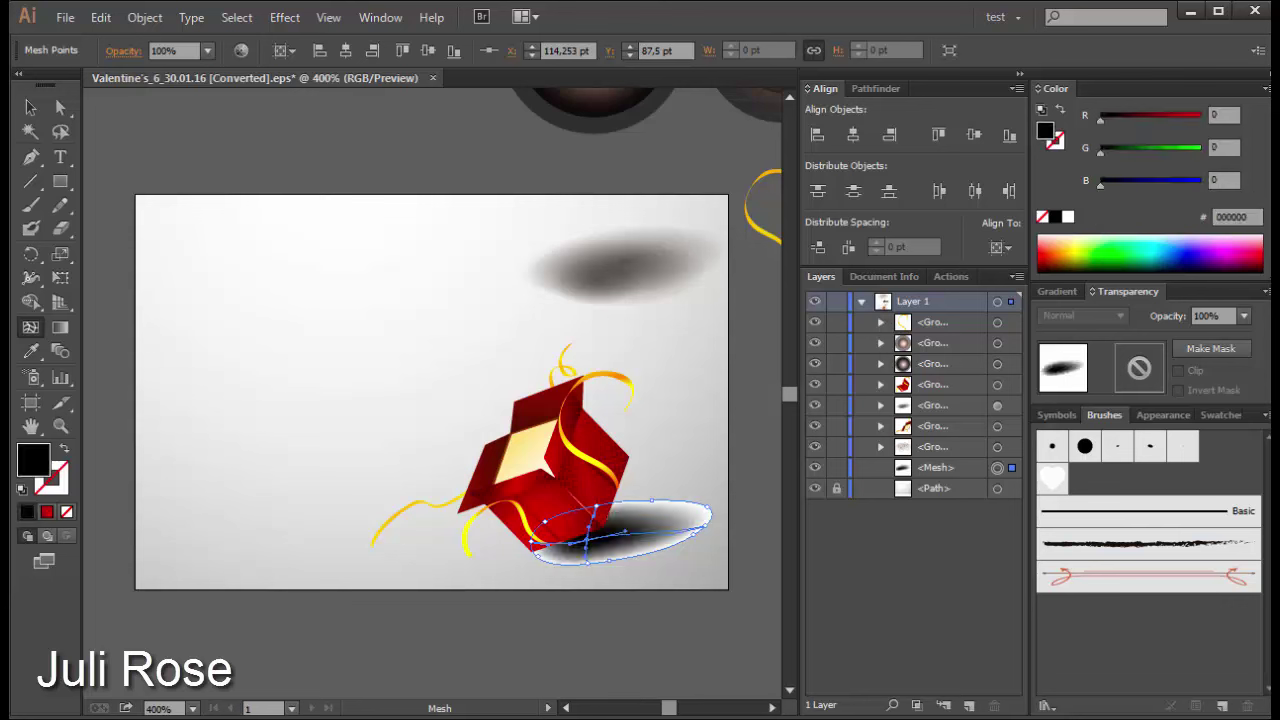
{"action": "left_click", "coordinate": [1265, 88]}
{"action": "left_click", "coordinate": [1086, 123]}
{"action": "left_click_drag", "start_coordinate": [1198, 118], "coordinate": [1150, 122]}
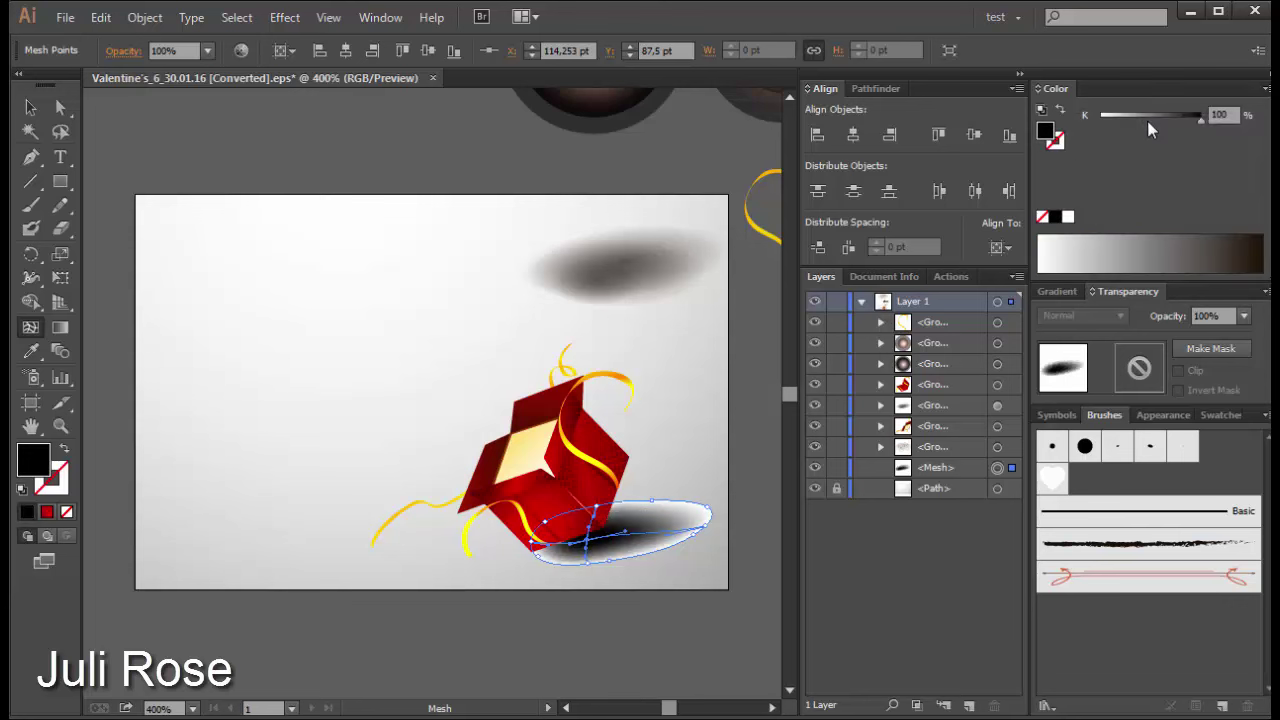
Step: Set the mesh shadow's blending mode to Multiply
{"action": "key", "text": "v"}
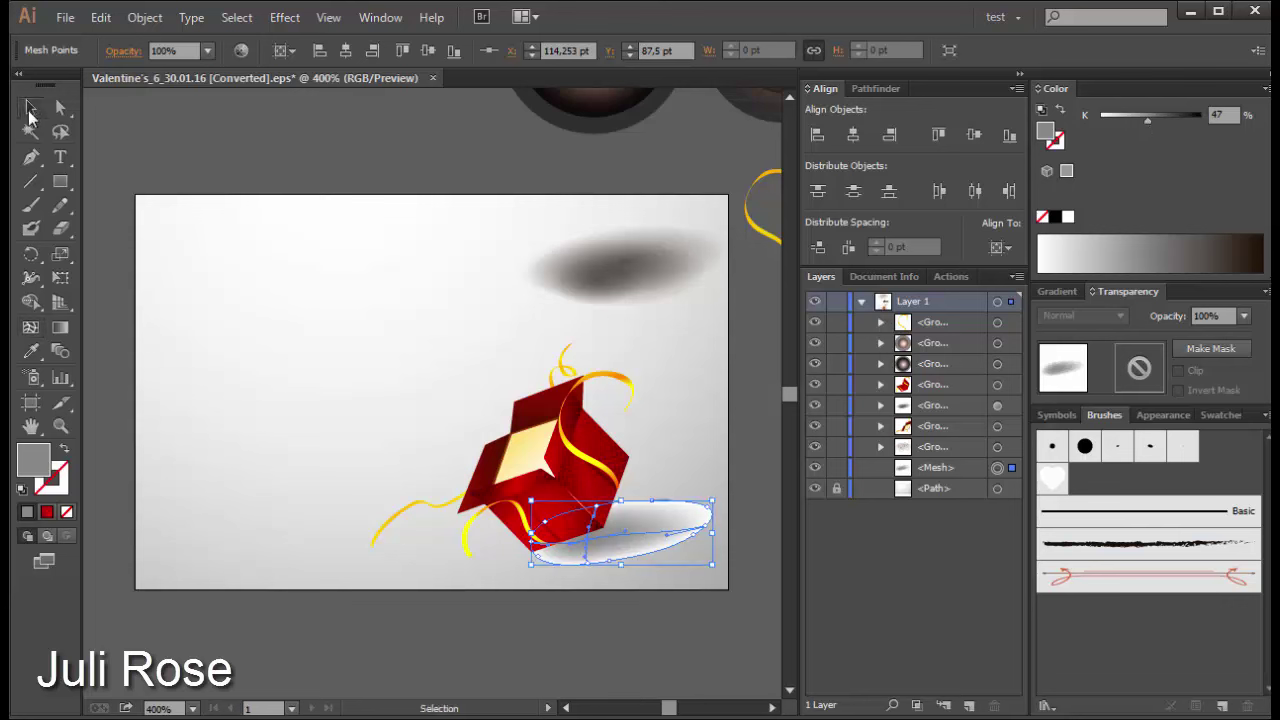
{"action": "left_click", "coordinate": [743, 534]}
{"action": "left_click", "coordinate": [686, 523]}
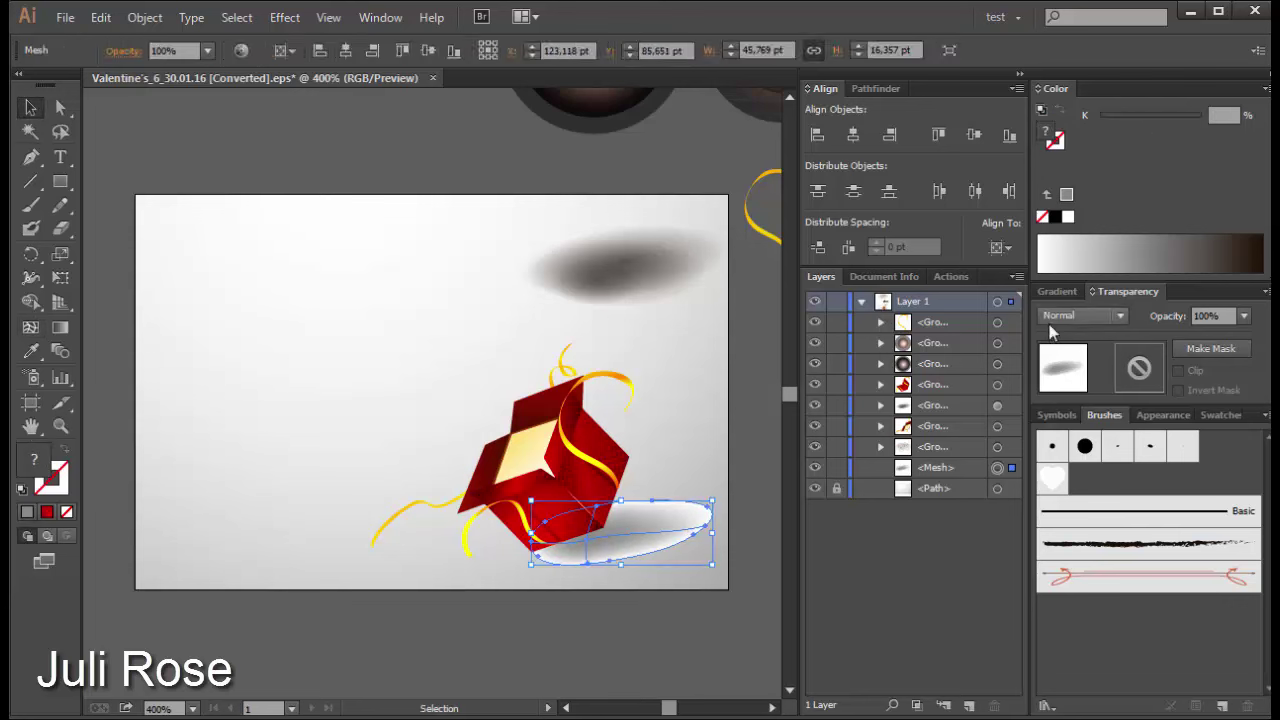
{"action": "left_click", "coordinate": [1082, 315]}
{"action": "left_click", "coordinate": [1070, 363]}
Step: Move a mesh edge point to reshape the shadow and colour it white
{"action": "key", "text": "a"}
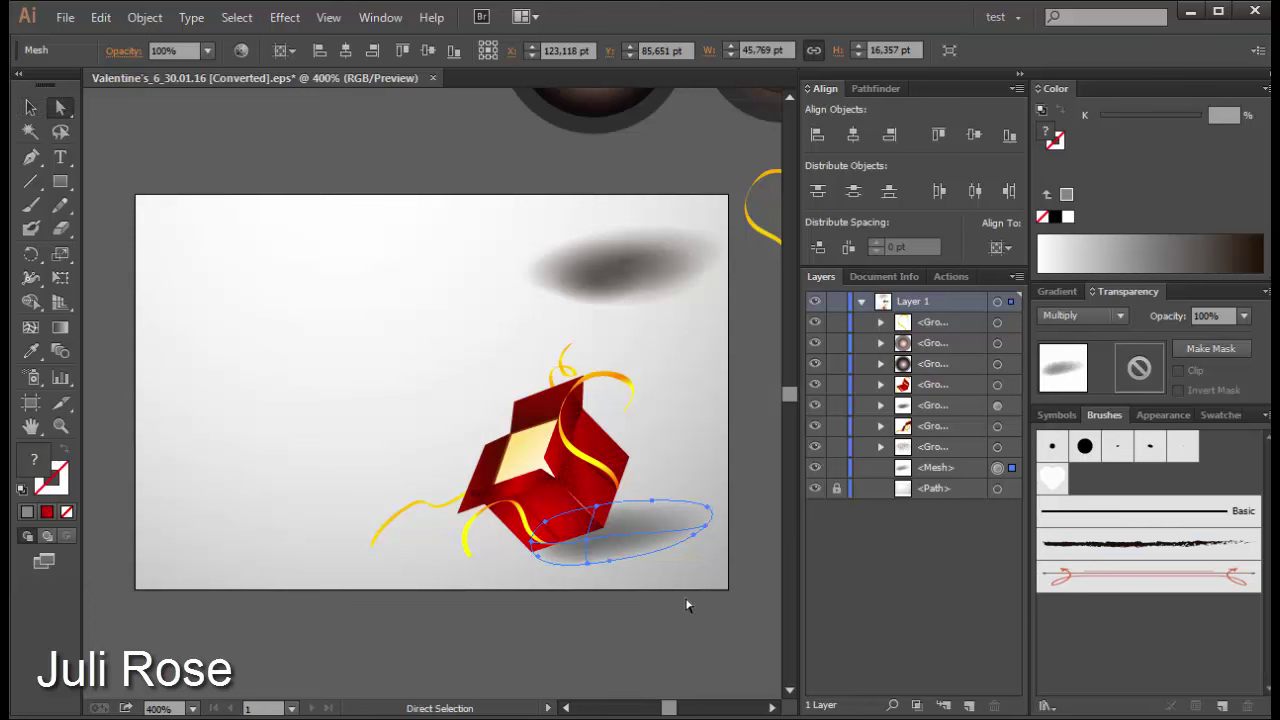
{"action": "left_click", "coordinate": [688, 604]}
{"action": "left_click", "coordinate": [686, 551]}
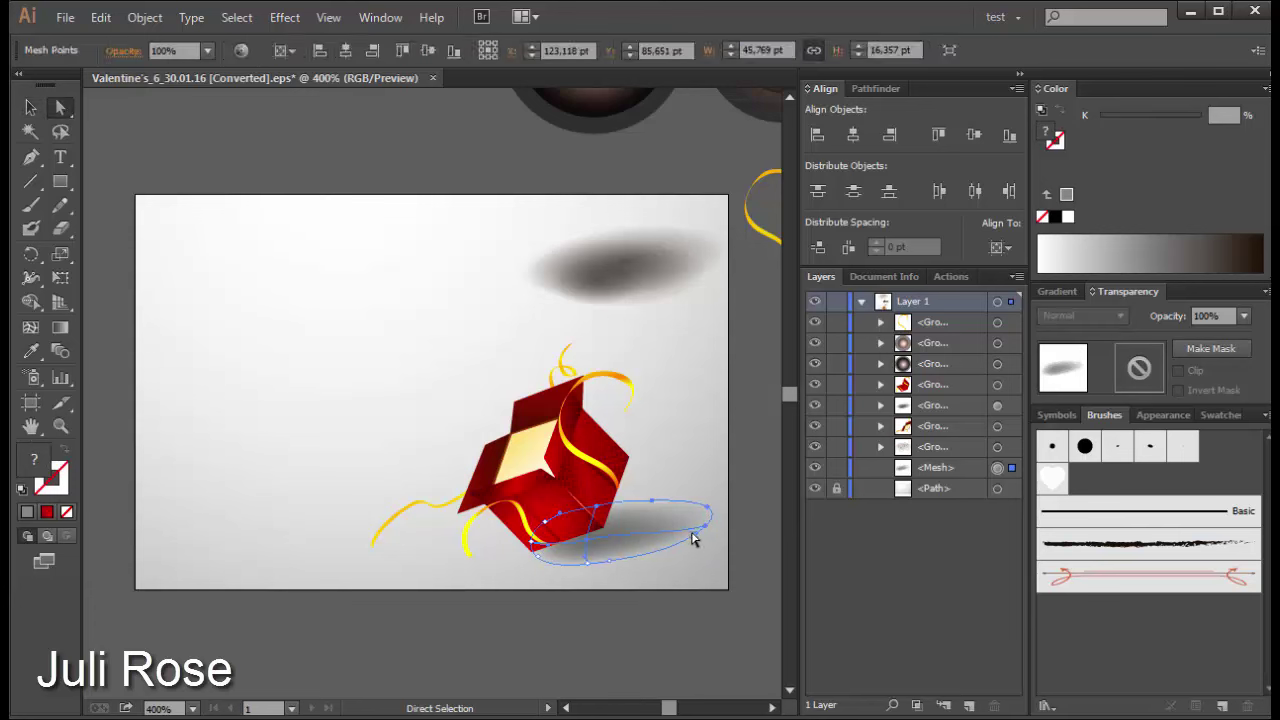
{"action": "left_click_drag", "start_coordinate": [697, 539], "coordinate": [697, 537]}
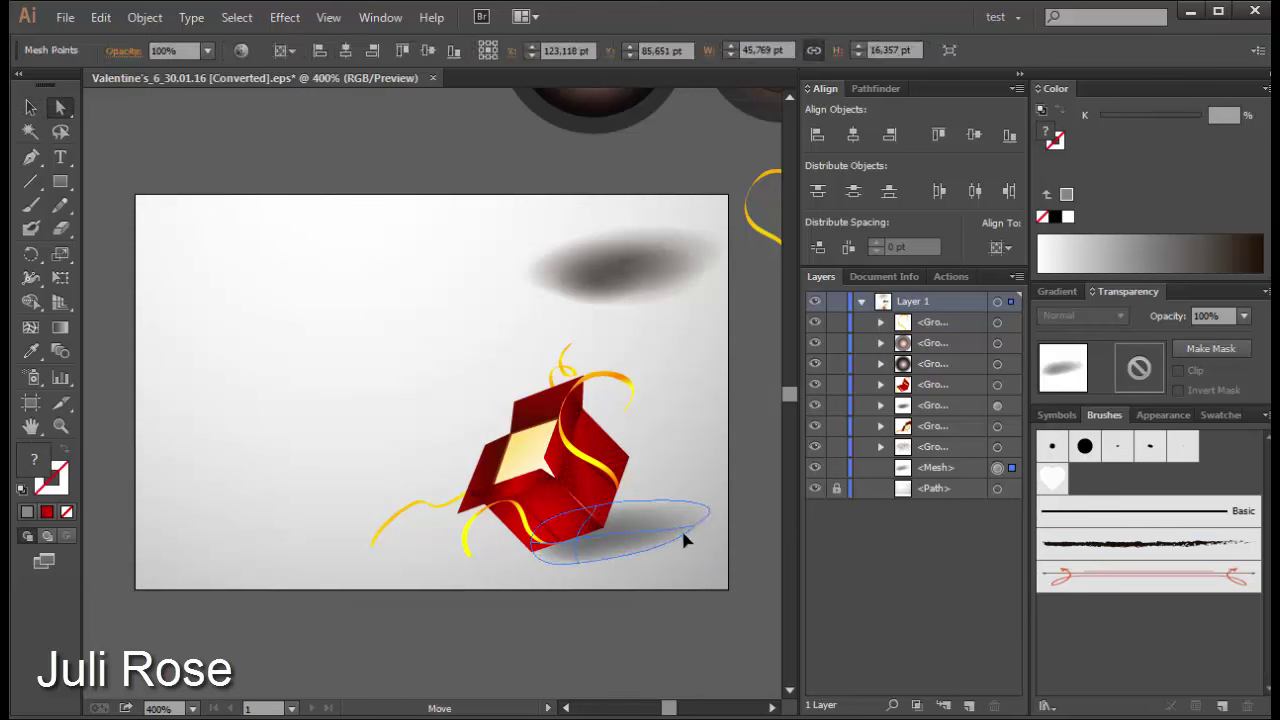
{"action": "left_click", "coordinate": [697, 533]}
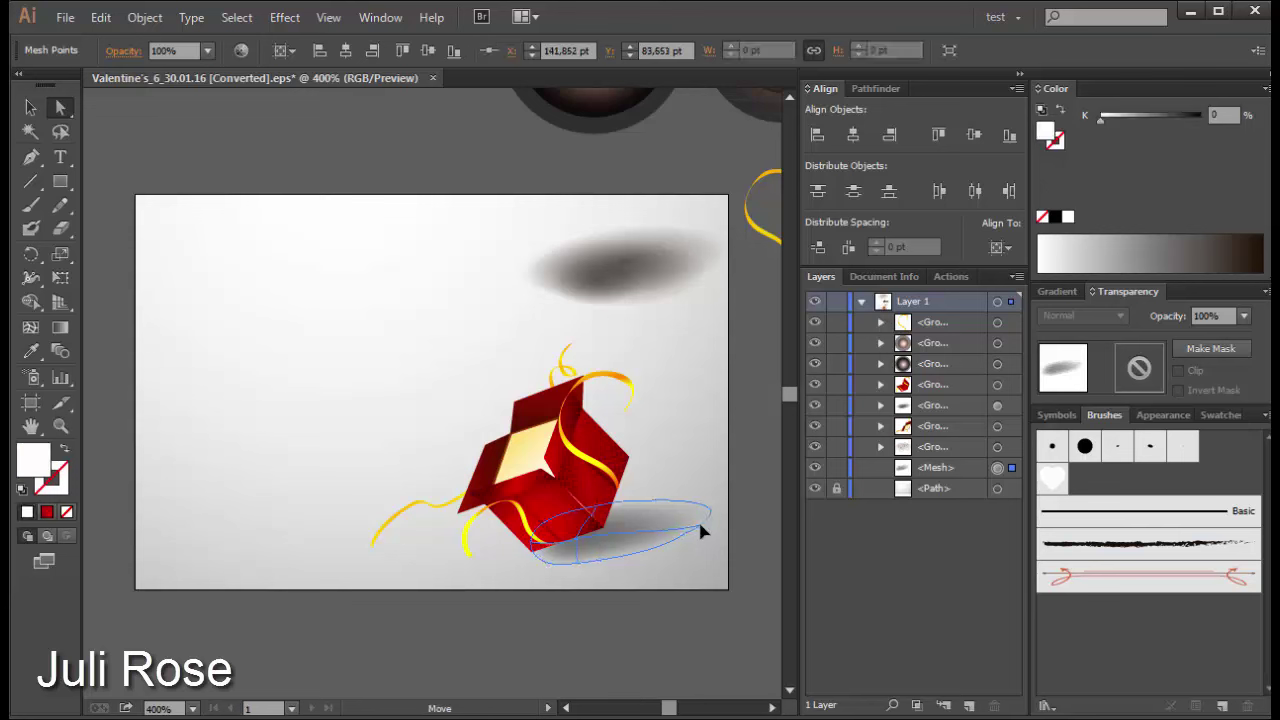
Step: Add a new mesh point near the shadow's centre and darken it slightly
{"action": "left_click", "coordinate": [30, 327]}
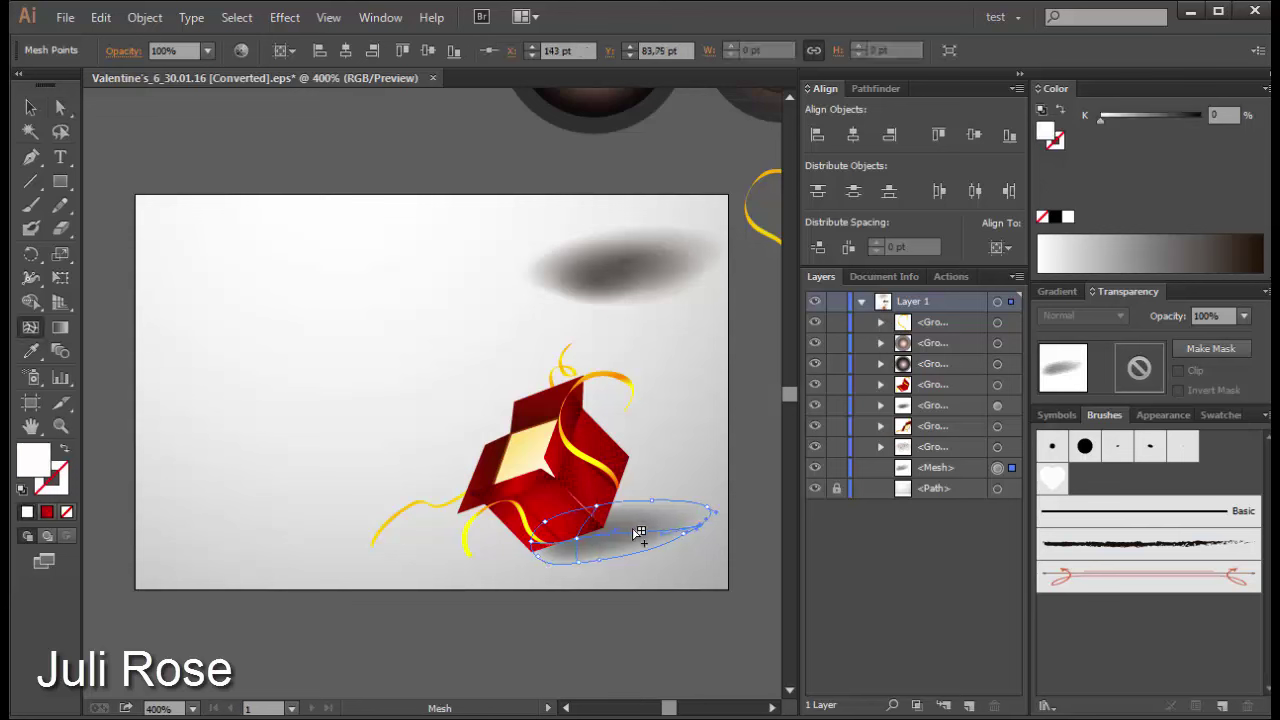
{"action": "left_click", "coordinate": [633, 531]}
{"action": "mouse_move", "coordinate": [633, 531]}
{"action": "left_mouse_down"}
{"action": "mouse_move", "coordinate": [648, 538]}
{"action": "mouse_move", "coordinate": [636, 539]}
{"action": "left_mouse_up"}
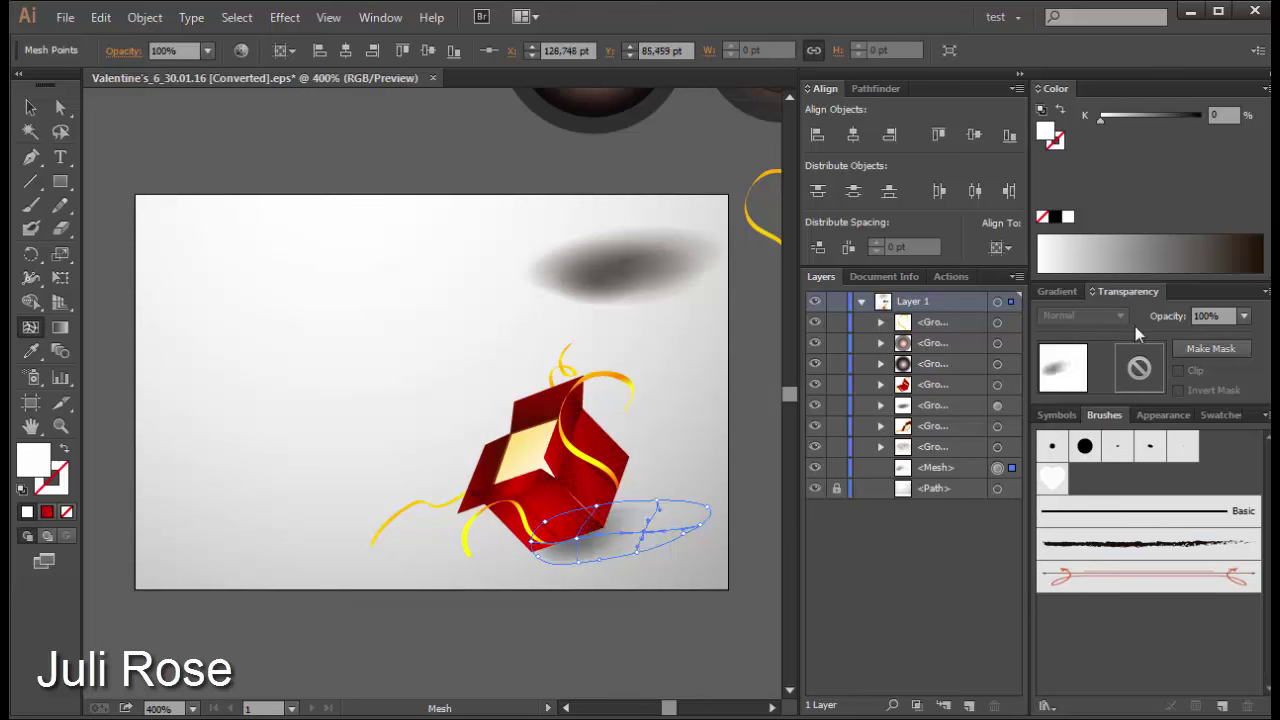
{"action": "left_click_drag", "start_coordinate": [1101, 121], "coordinate": [1110, 121]}
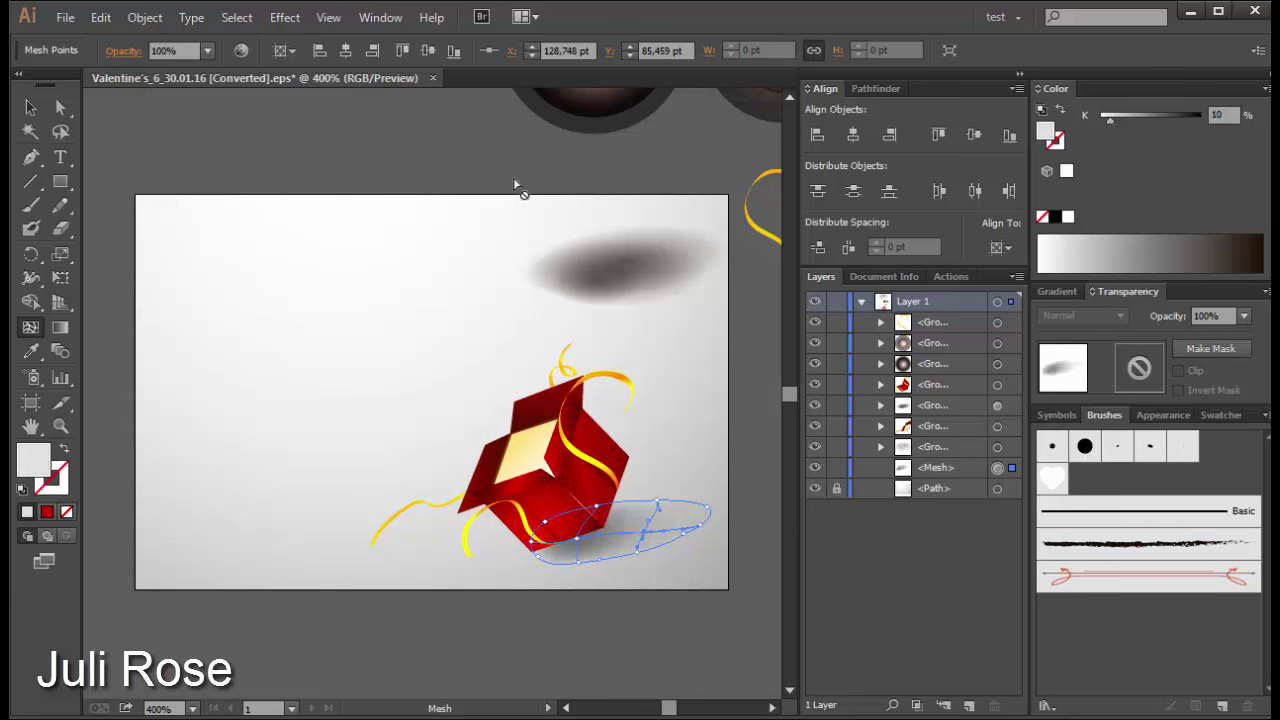
{"action": "left_click", "coordinate": [30, 107]}
{"action": "left_click", "coordinate": [232, 203]}
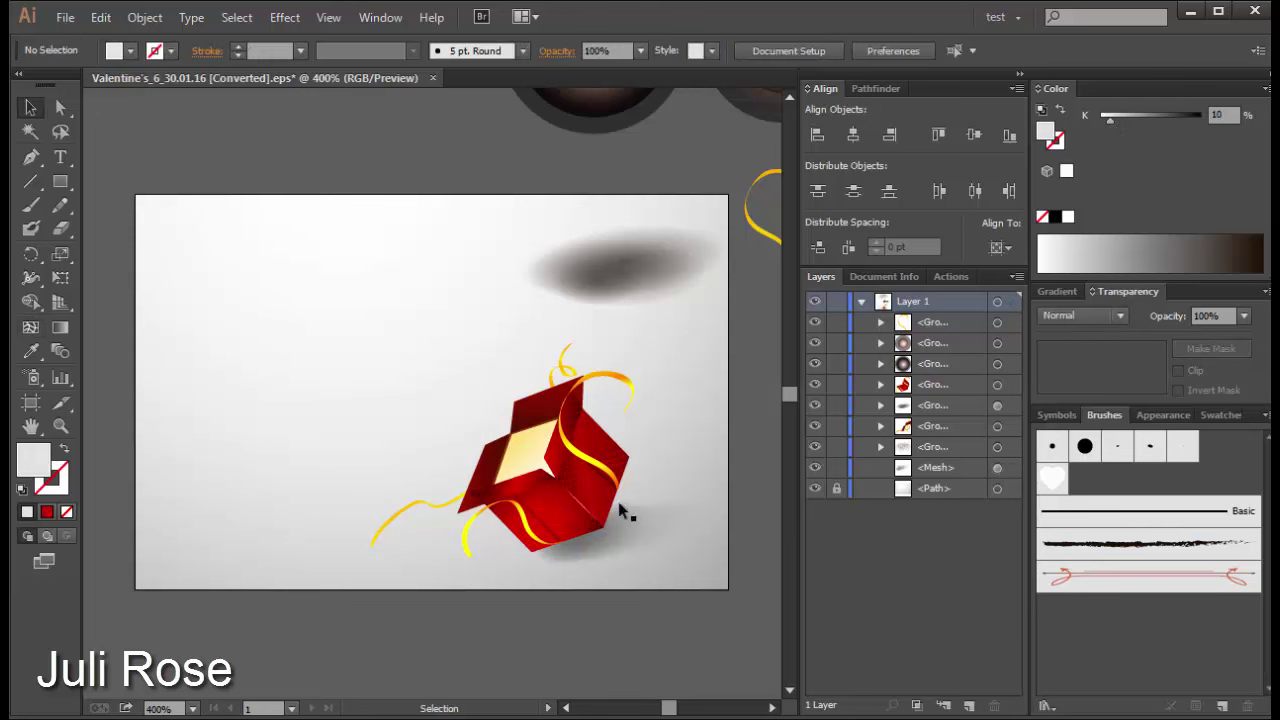
Step: Drag the mesh shadow out from under the gift box toward the lower right
{"action": "left_click", "coordinate": [641, 521]}
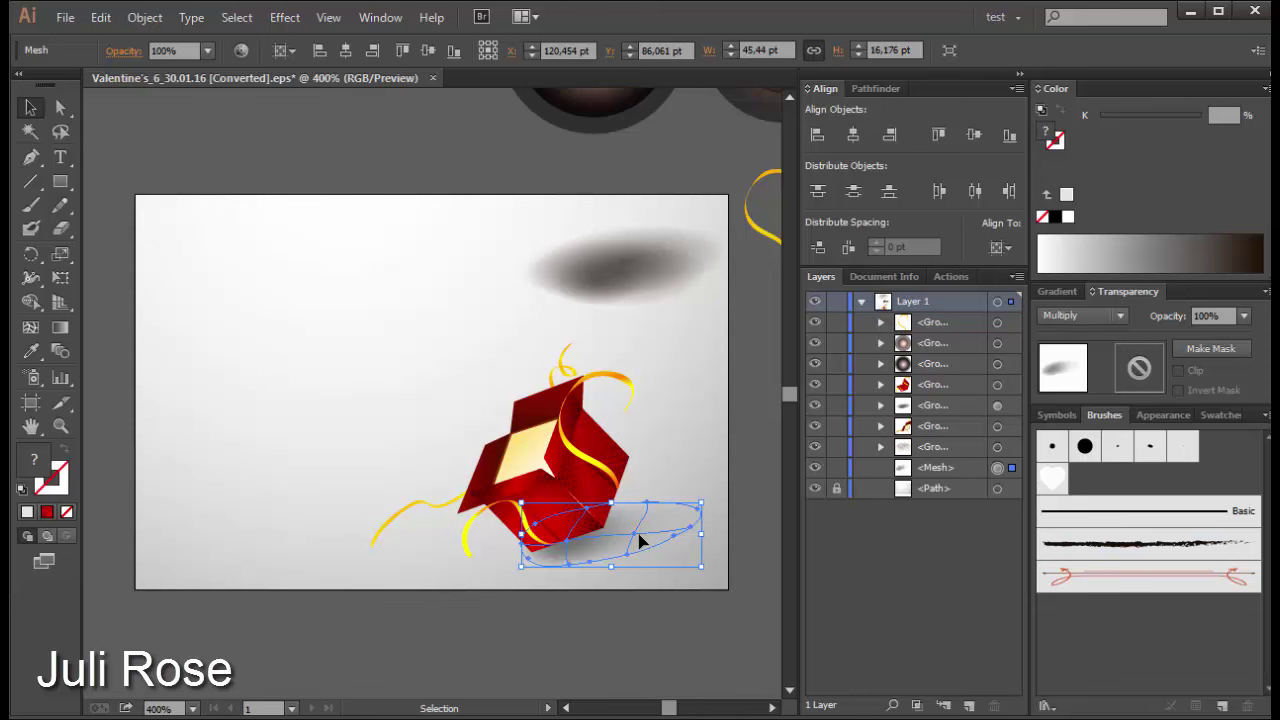
{"action": "left_click", "coordinate": [646, 629]}
{"action": "scroll", "coordinate": [650, 620], "scroll_direction": "up", "scroll_amount": 1}
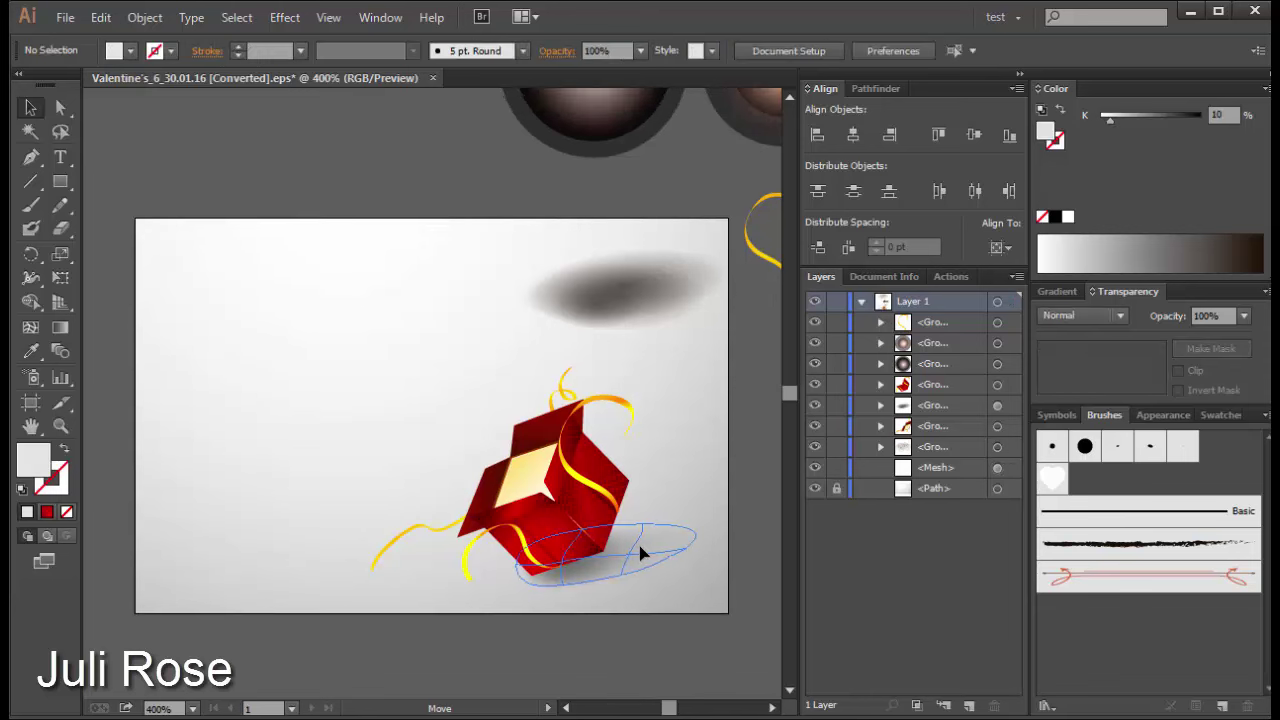
{"action": "left_click_drag", "start_coordinate": [645, 556], "coordinate": [660, 615]}
Step: Darken one shadow mesh point to 63% grey, then move the shadow back toward the box
{"action": "key", "text": "u"}
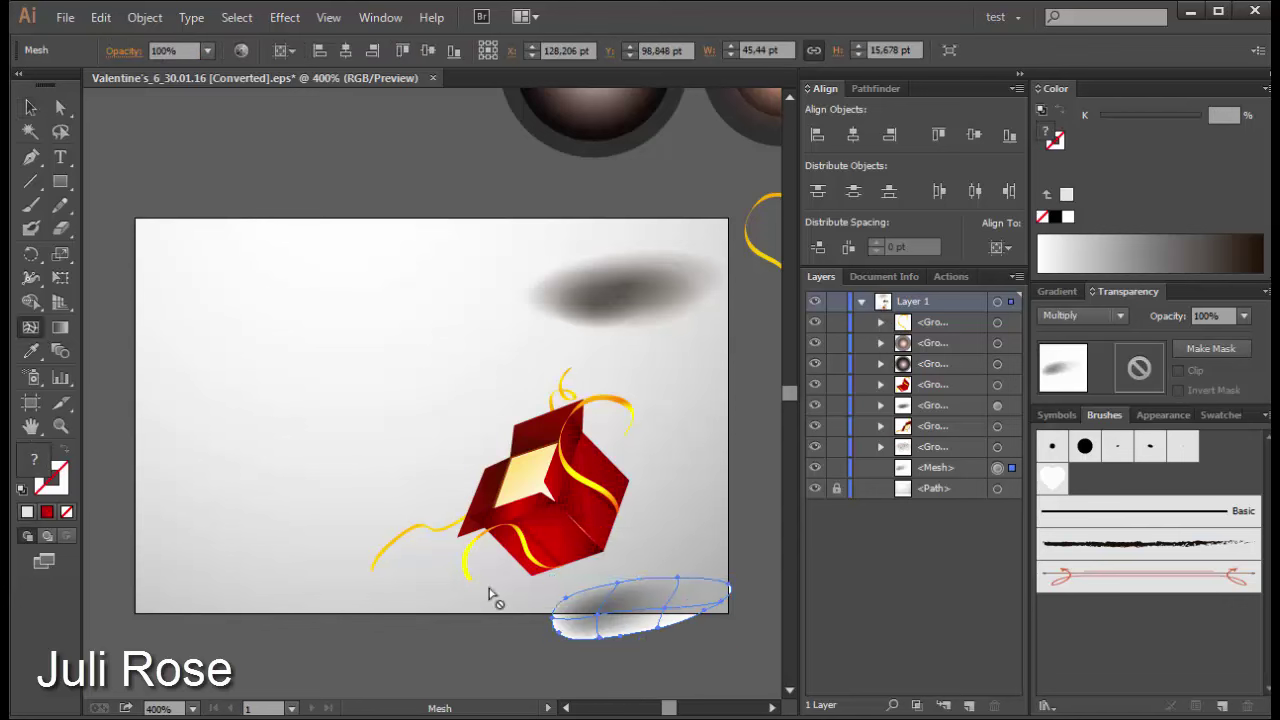
{"action": "left_click", "coordinate": [594, 623]}
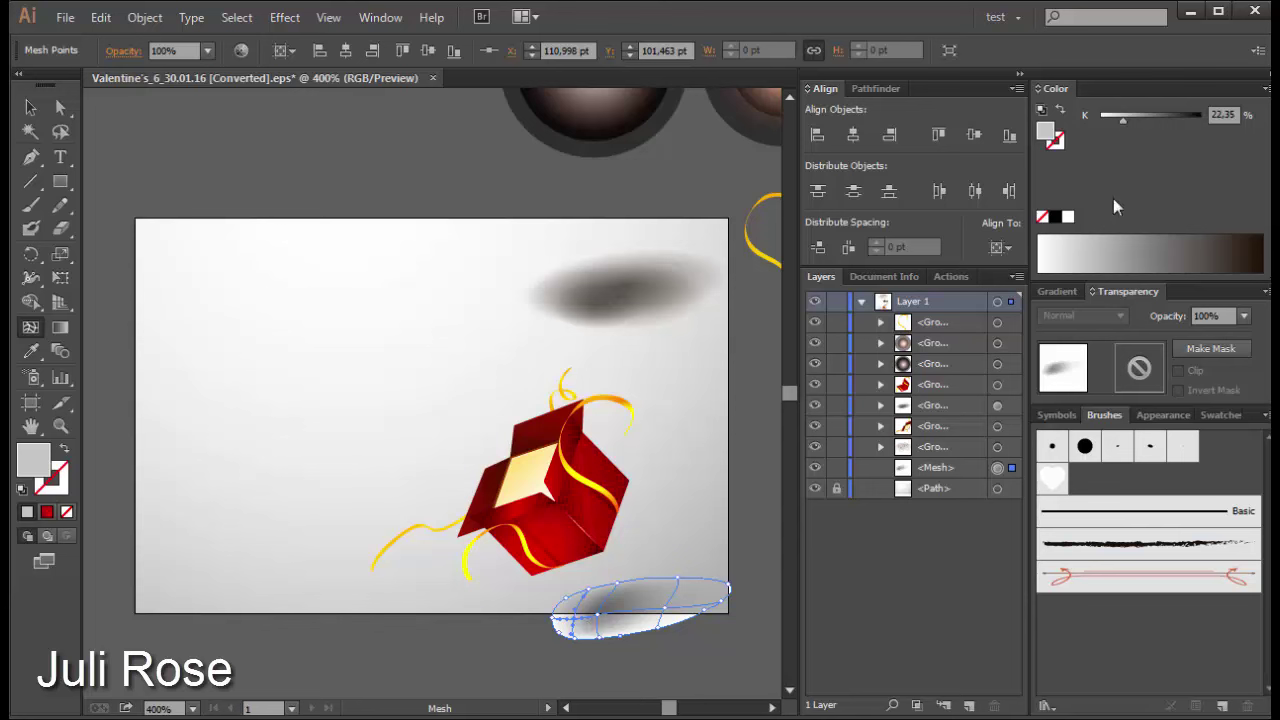
{"action": "left_click", "coordinate": [1155, 128]}
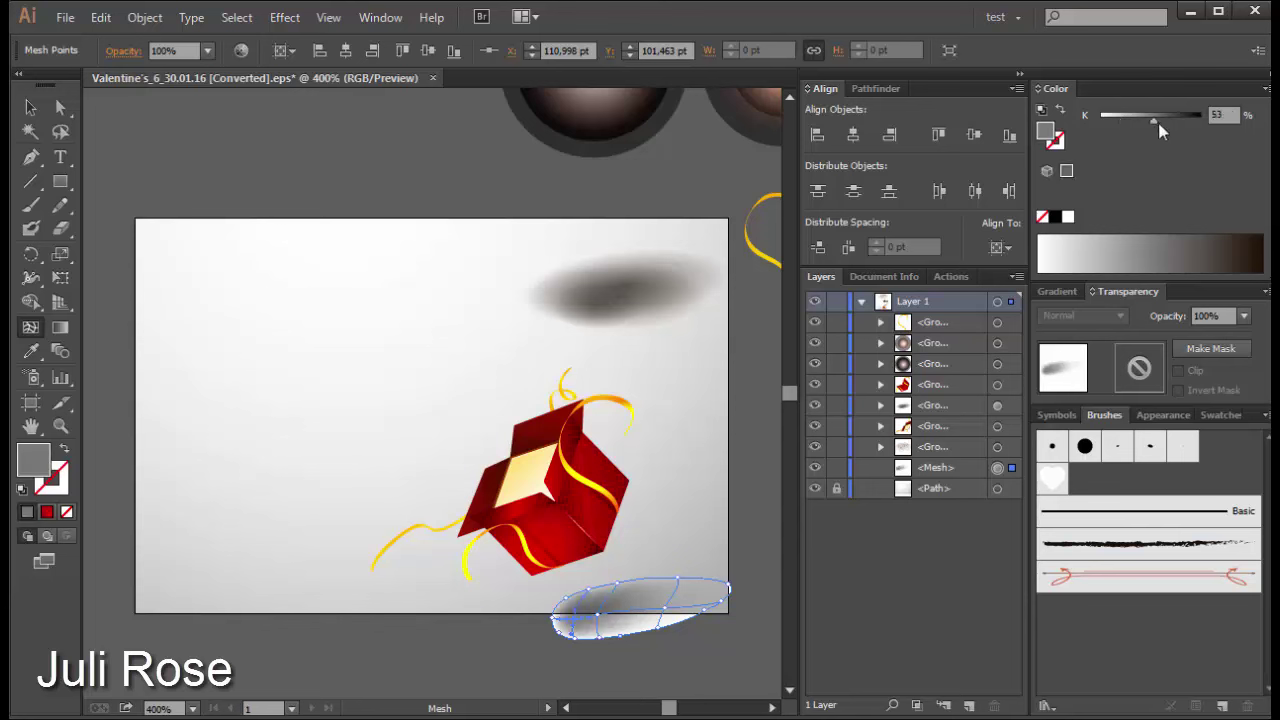
{"action": "left_click", "coordinate": [1164, 122]}
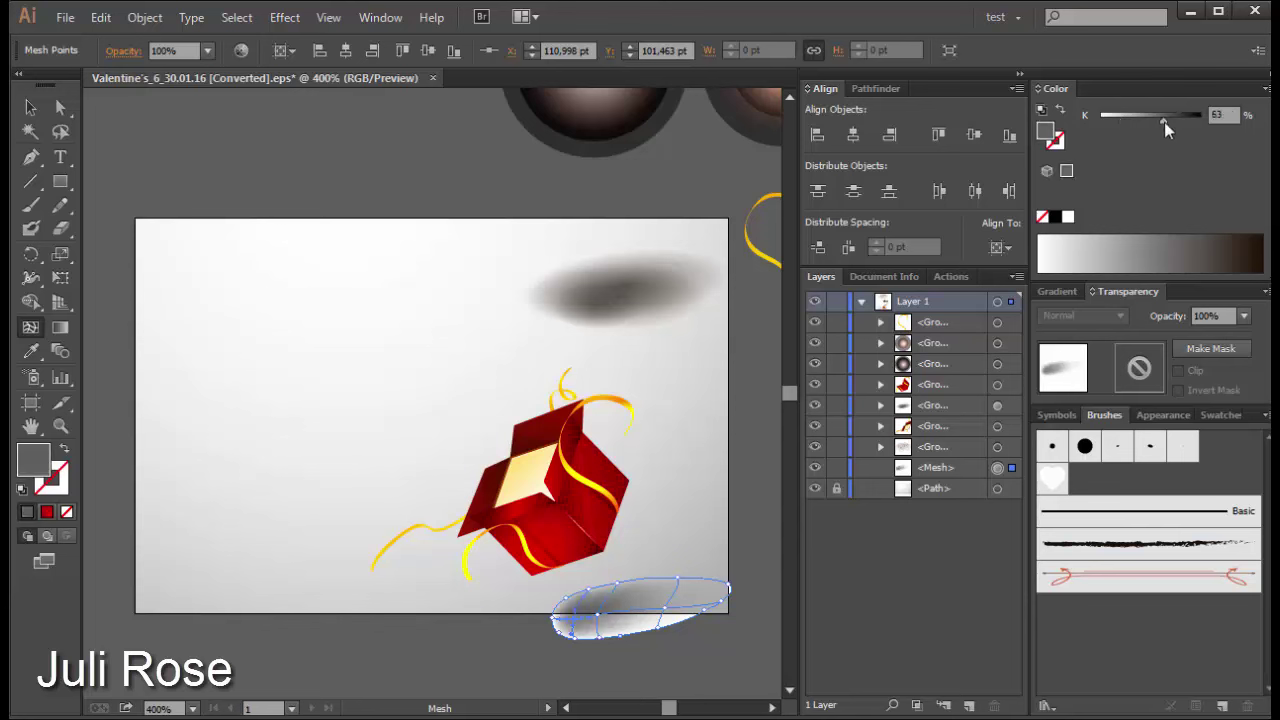
{"action": "left_click", "coordinate": [30, 107]}
{"action": "left_click_drag", "start_coordinate": [643, 628], "coordinate": [600, 585]}
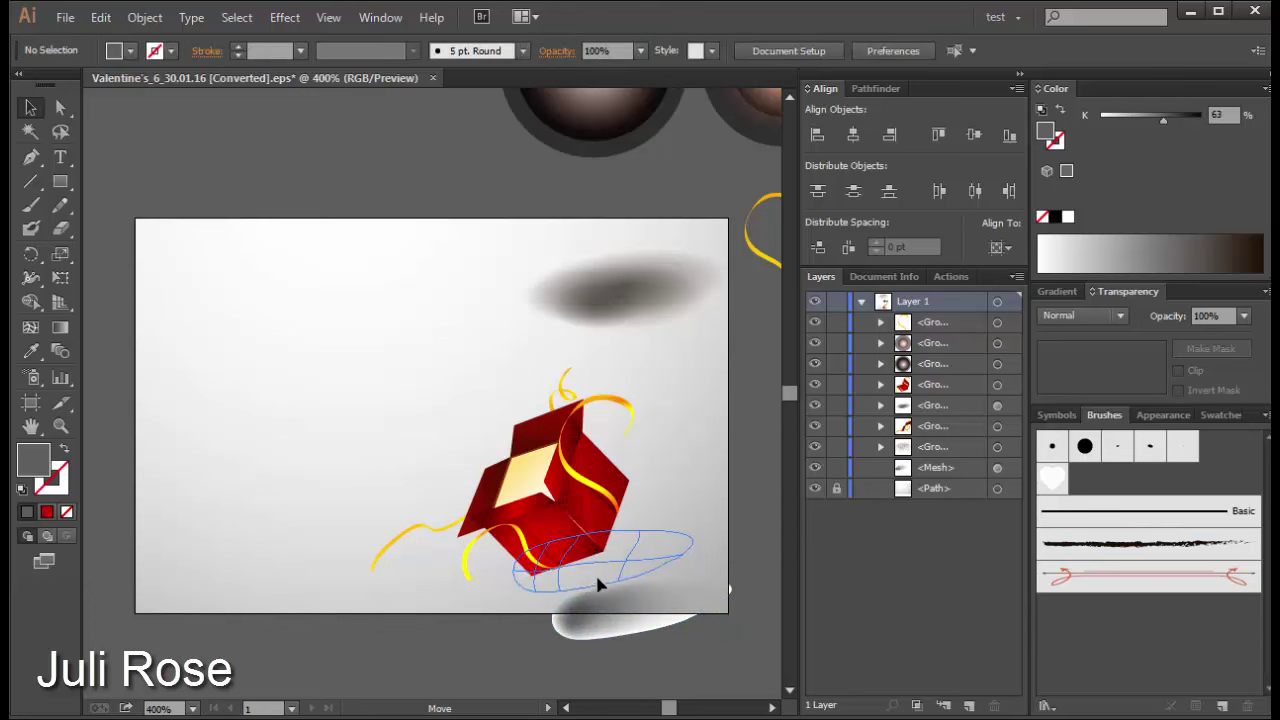
Step: Place the mesh shadow back under the box and delete the upper blurred shadow ellipse
{"action": "left_click_drag", "start_coordinate": [600, 585], "coordinate": [612, 580]}
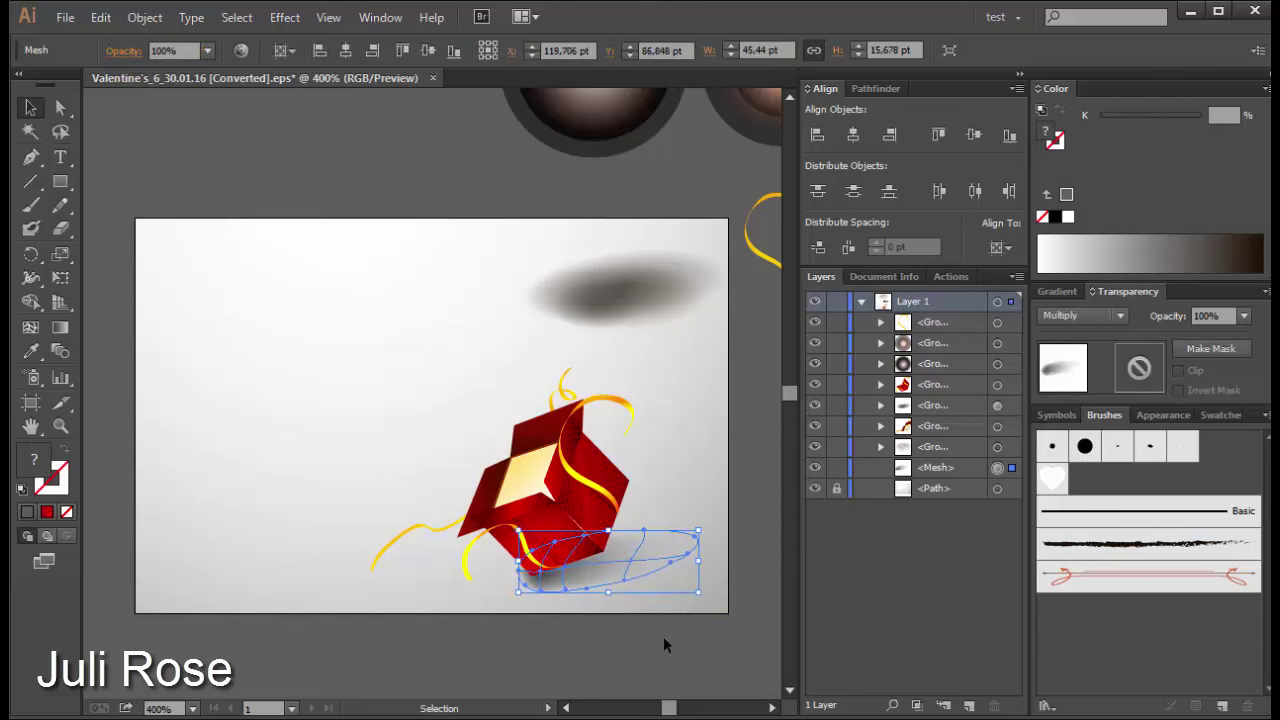
{"action": "left_click", "coordinate": [663, 636]}
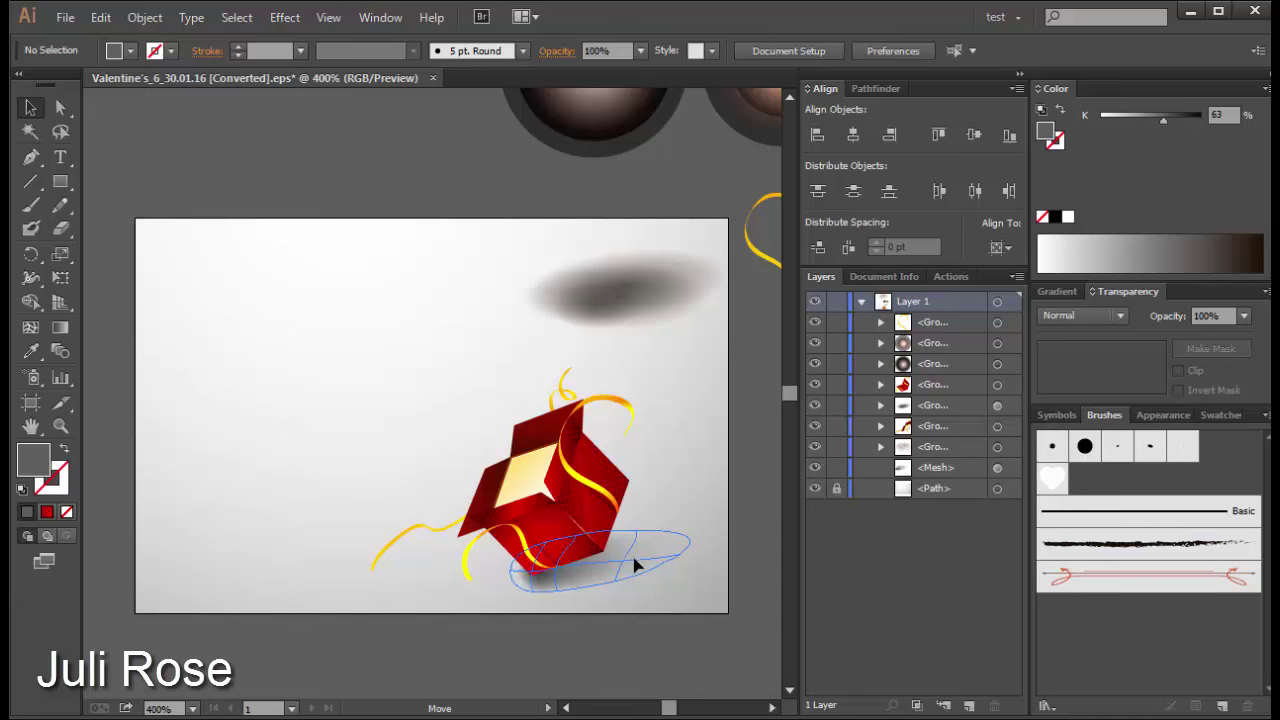
{"action": "left_click", "coordinate": [644, 564]}
{"action": "left_click", "coordinate": [667, 622]}
{"action": "left_click", "coordinate": [648, 328]}
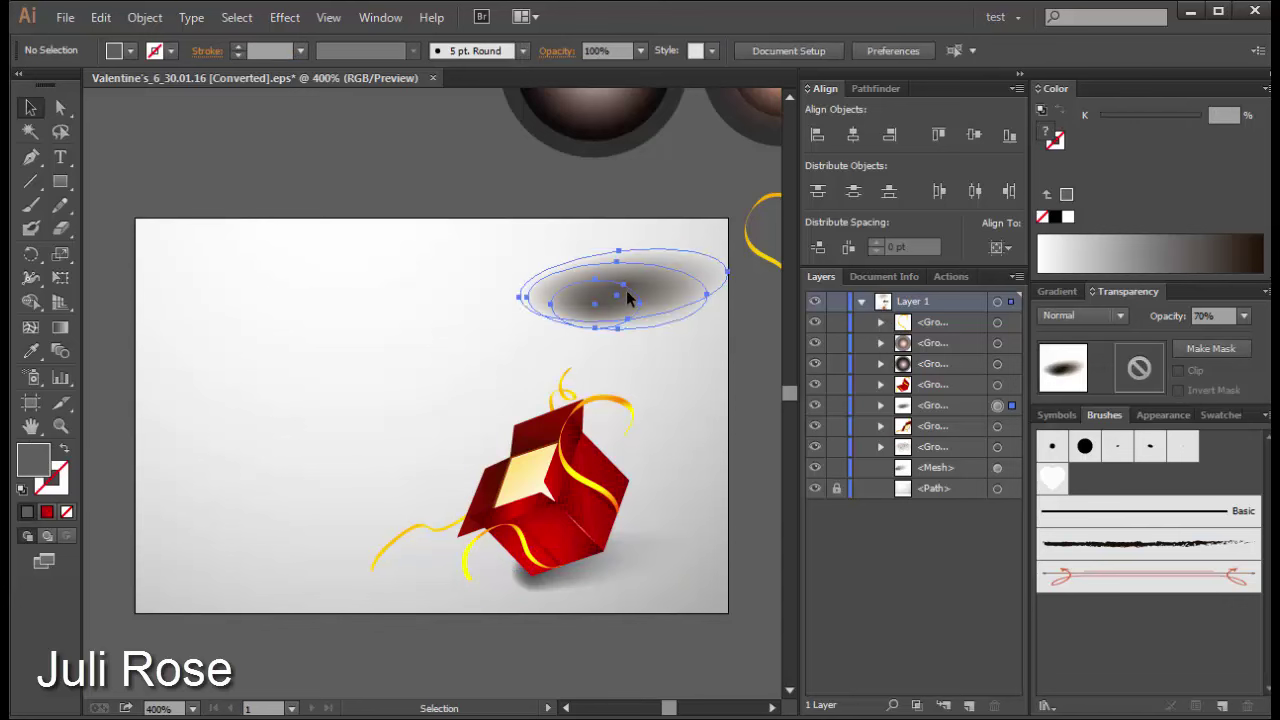
{"action": "key", "text": "Delete"}
Step: Move the mesh shadow down below the gift box
{"action": "left_click", "coordinate": [641, 556]}
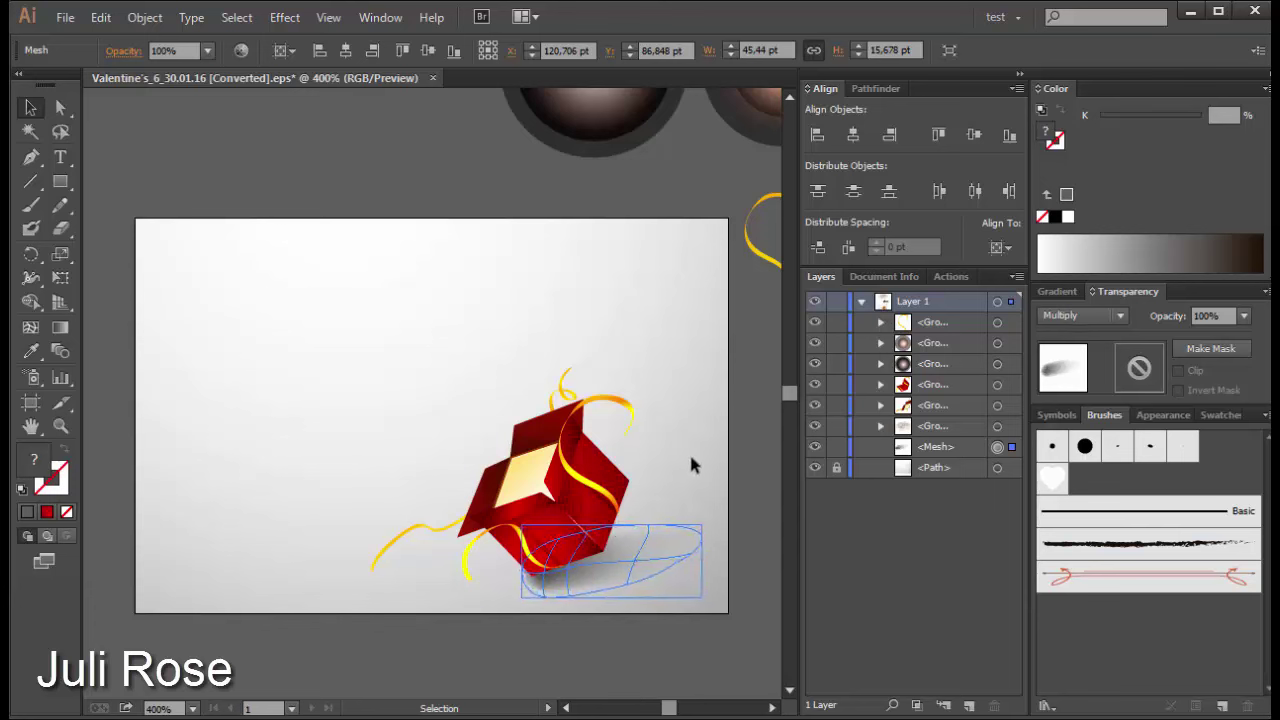
{"action": "left_click", "coordinate": [687, 530]}
{"action": "left_click", "coordinate": [682, 590]}
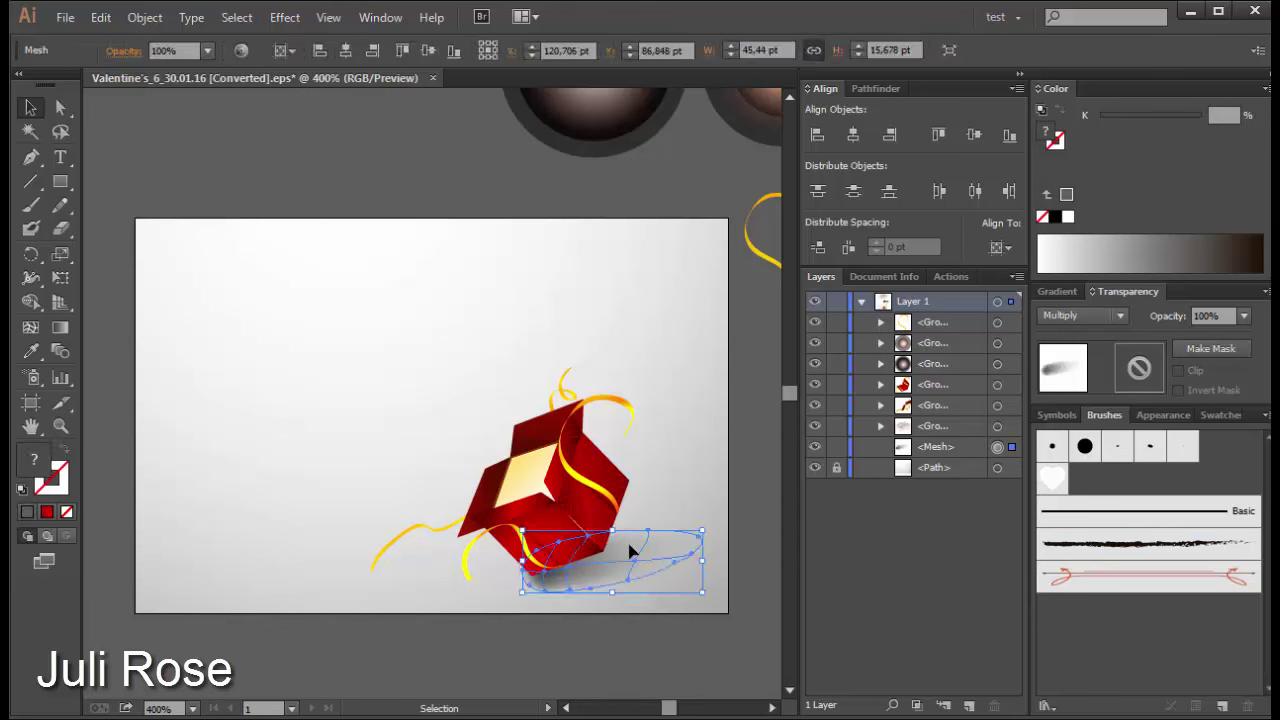
{"action": "left_click", "coordinate": [671, 628]}
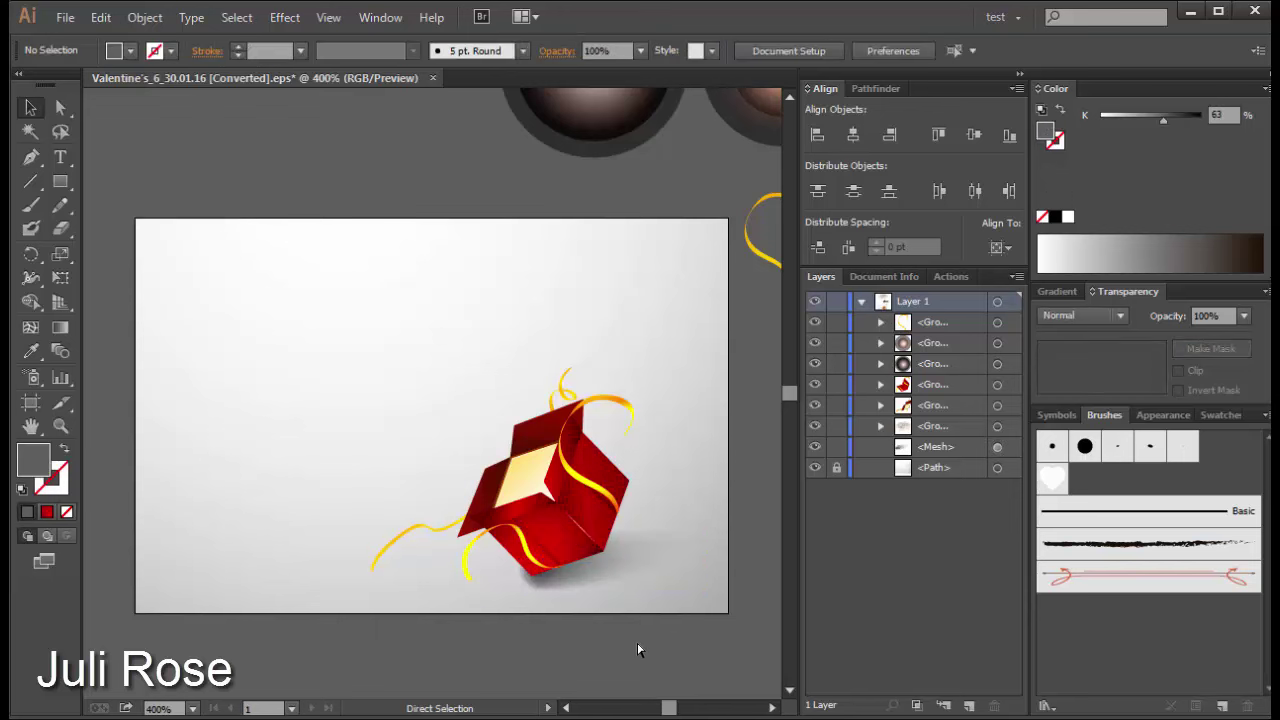
{"action": "key", "text": "ctrl+minus"}
{"action": "key", "text": "ctrl+plus"}
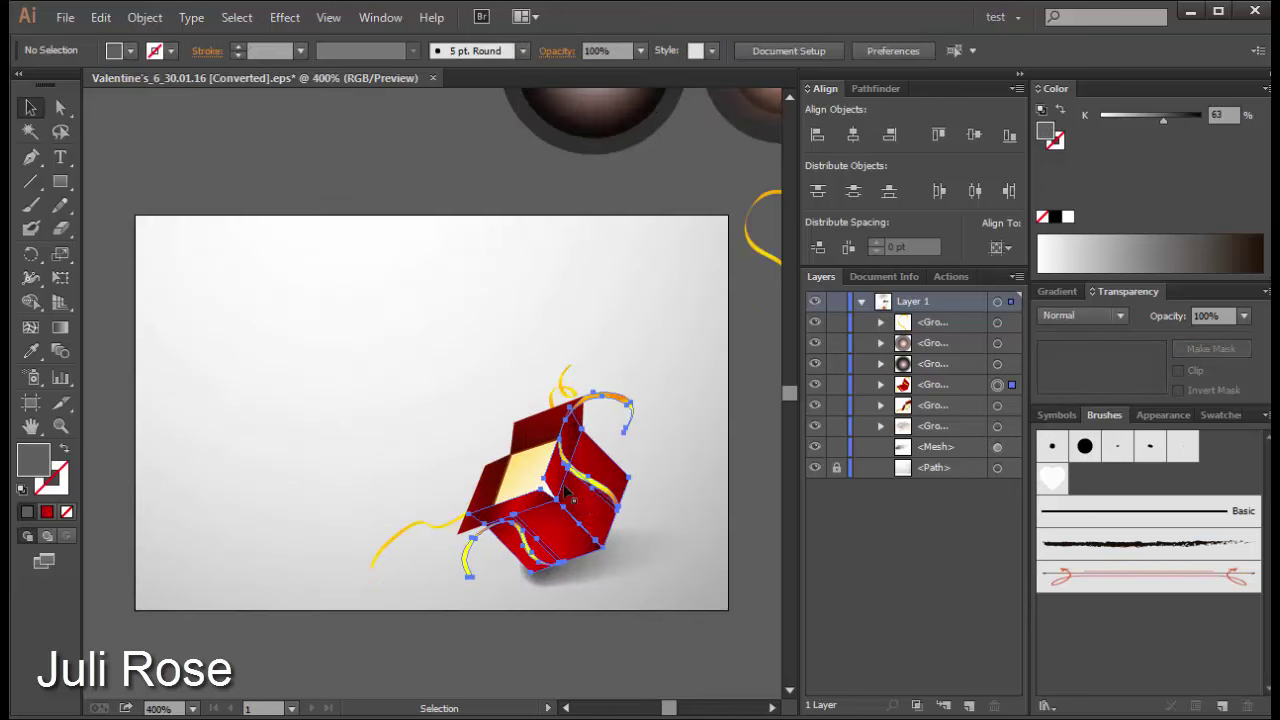
{"action": "left_click", "coordinate": [634, 545]}
{"action": "left_click_drag", "start_coordinate": [630, 553], "coordinate": [622, 598]}
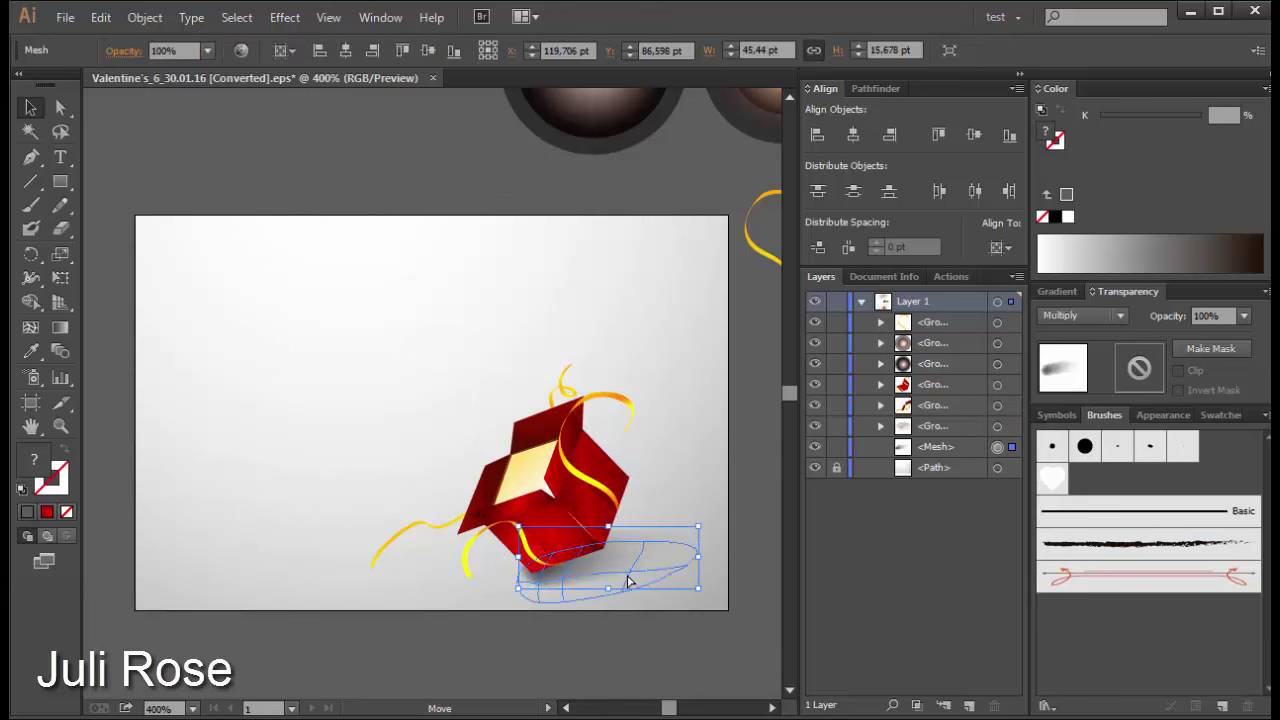
Step: Adjust two shadow mesh points, then move the shadow back up under the box
{"action": "key", "text": "a"}
{"action": "left_click", "coordinate": [538, 610]}
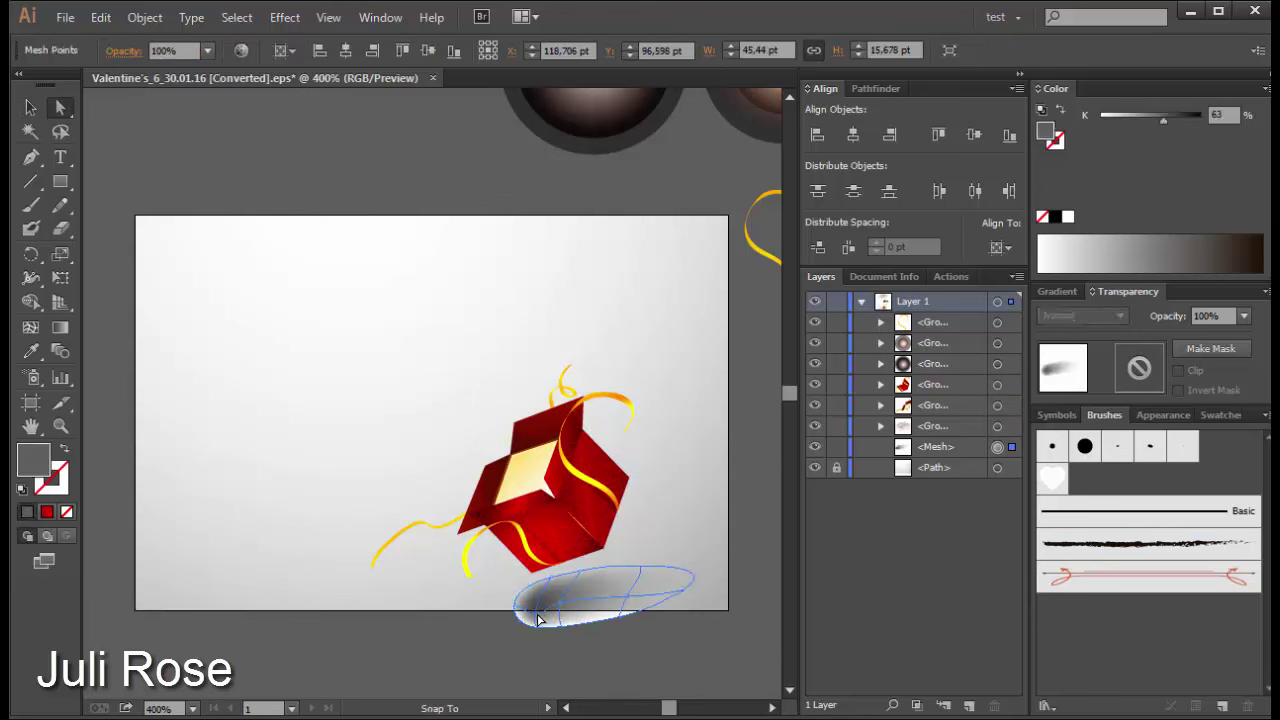
{"action": "left_click", "coordinate": [562, 612]}
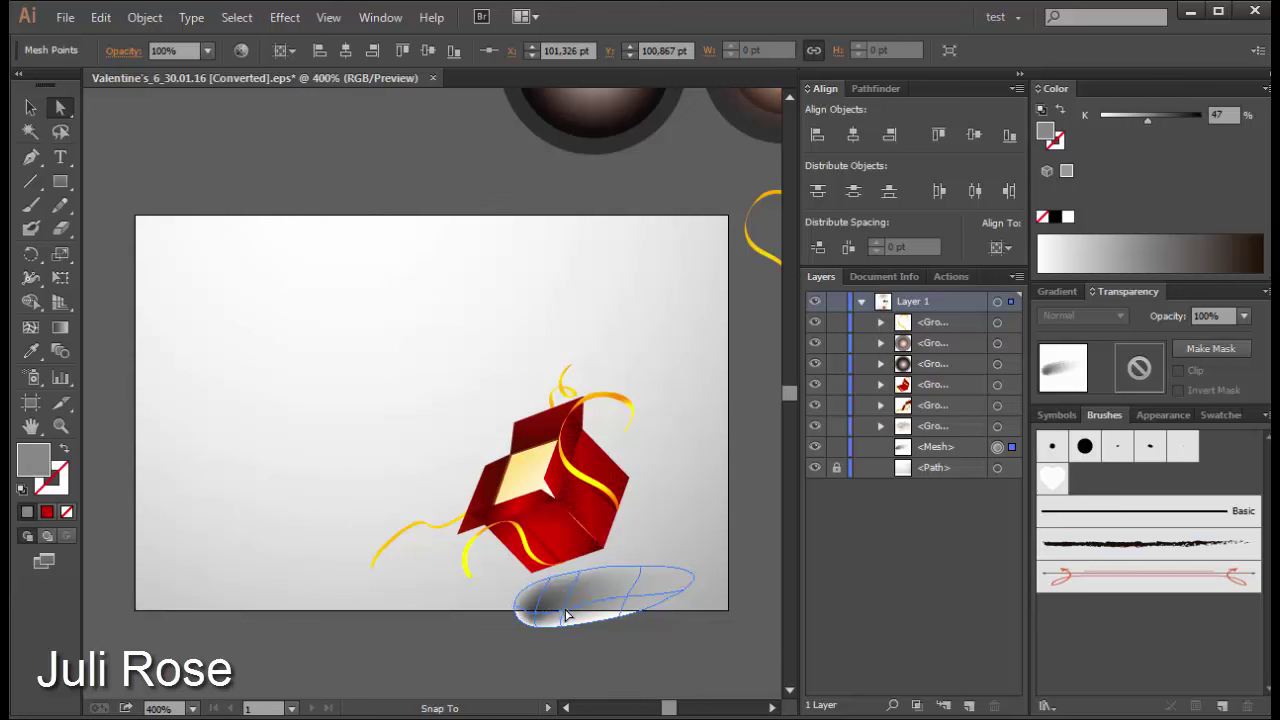
{"action": "key", "text": "v"}
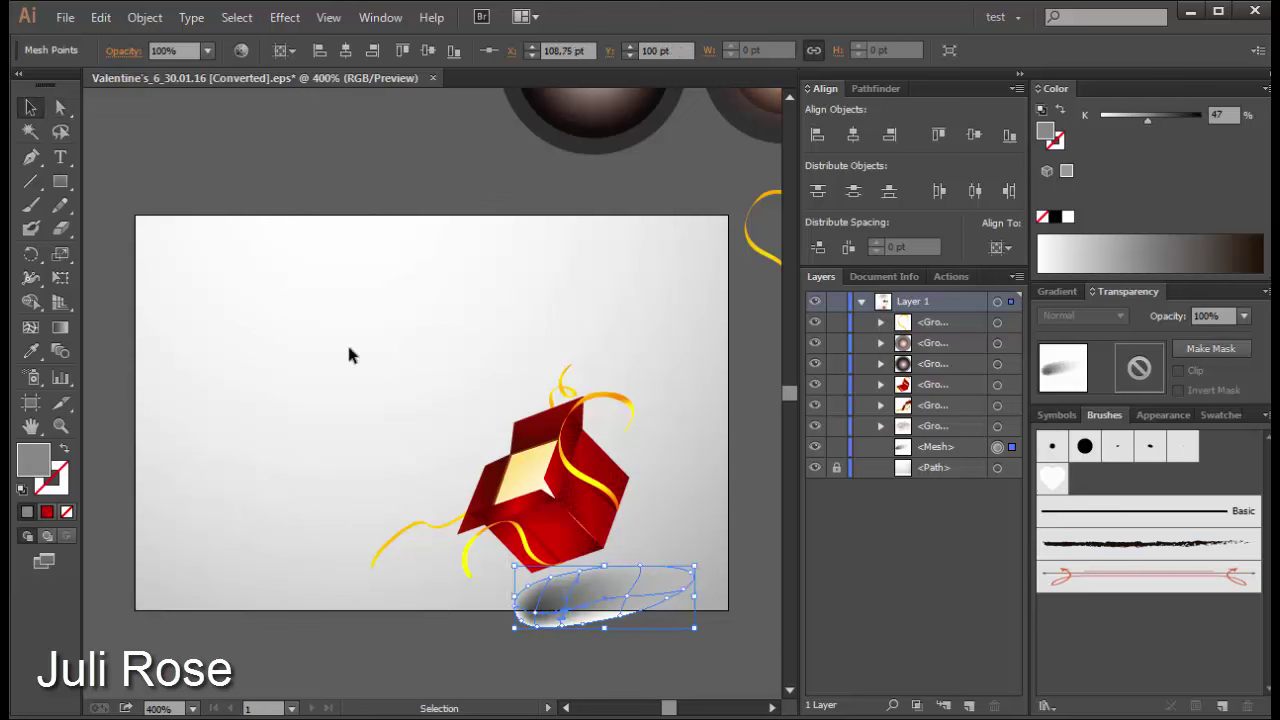
{"action": "left_click", "coordinate": [349, 352]}
{"action": "left_click_drag", "start_coordinate": [614, 610], "coordinate": [607, 560]}
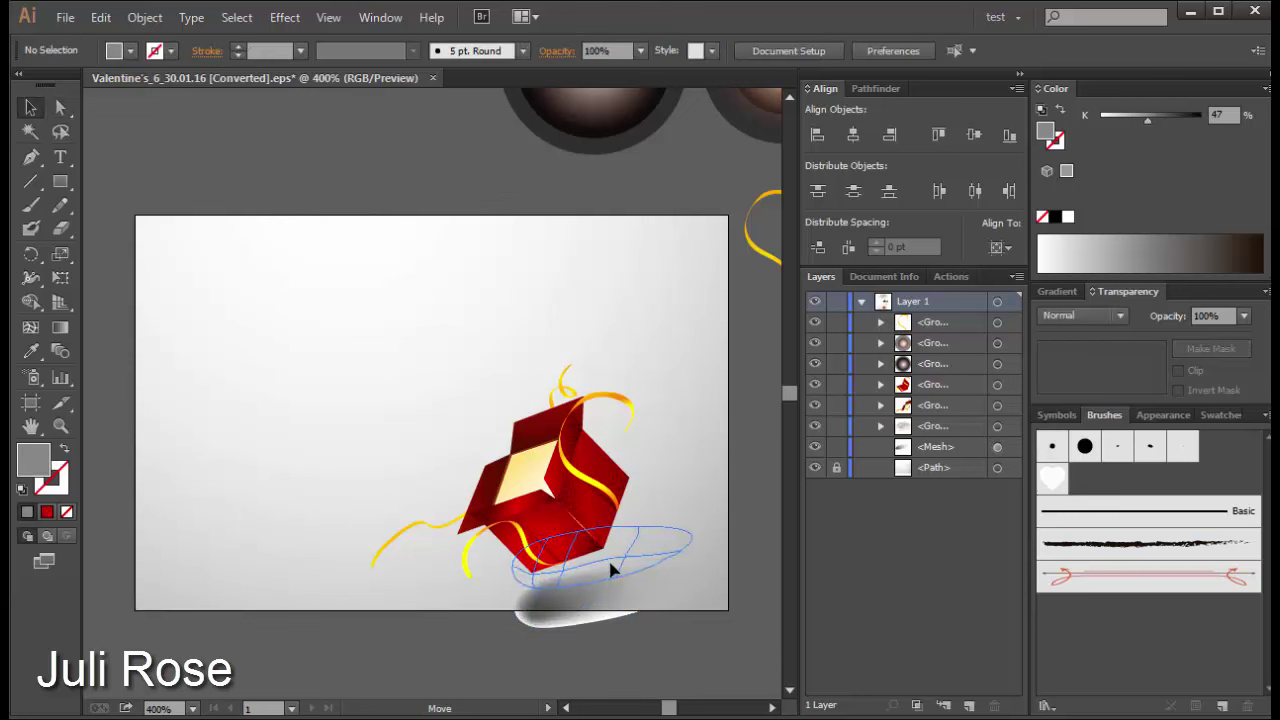
Step: Review the shadow's placement and zoom out to see the whole artboard
{"action": "left_click", "coordinate": [636, 627]}
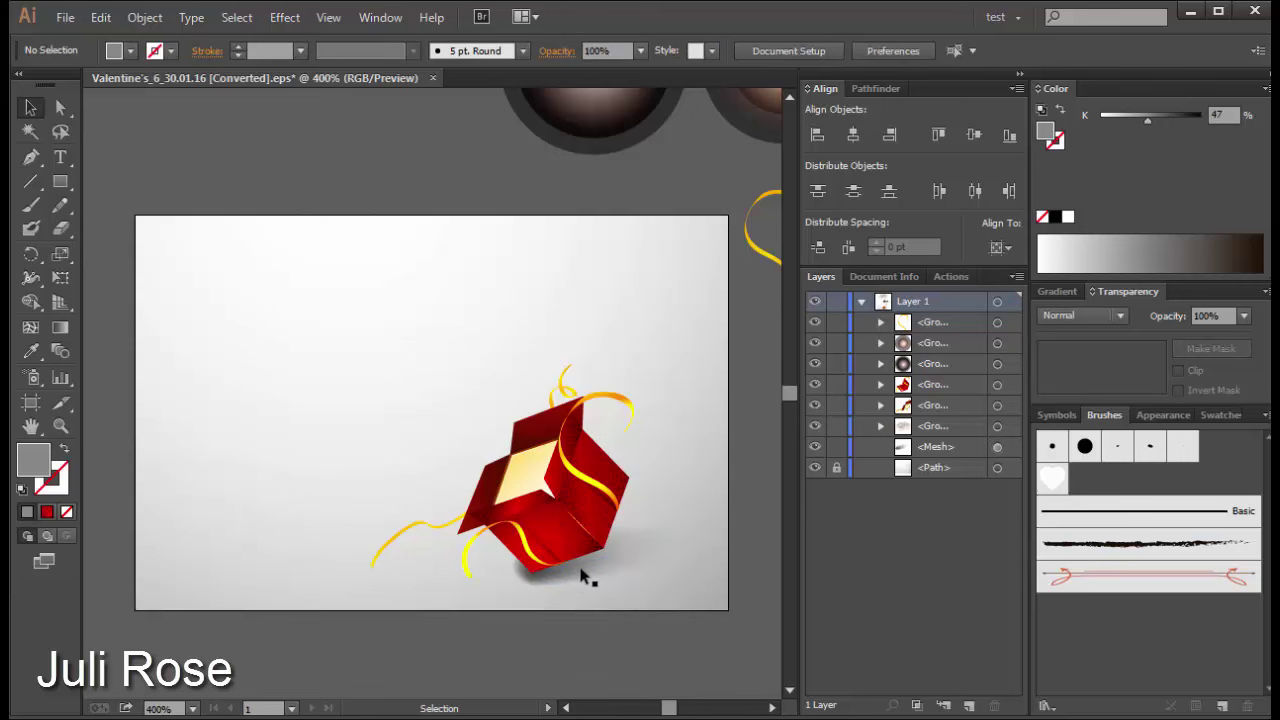
{"action": "left_click", "coordinate": [594, 600]}
{"action": "left_click", "coordinate": [607, 627]}
{"action": "left_click", "coordinate": [584, 579]}
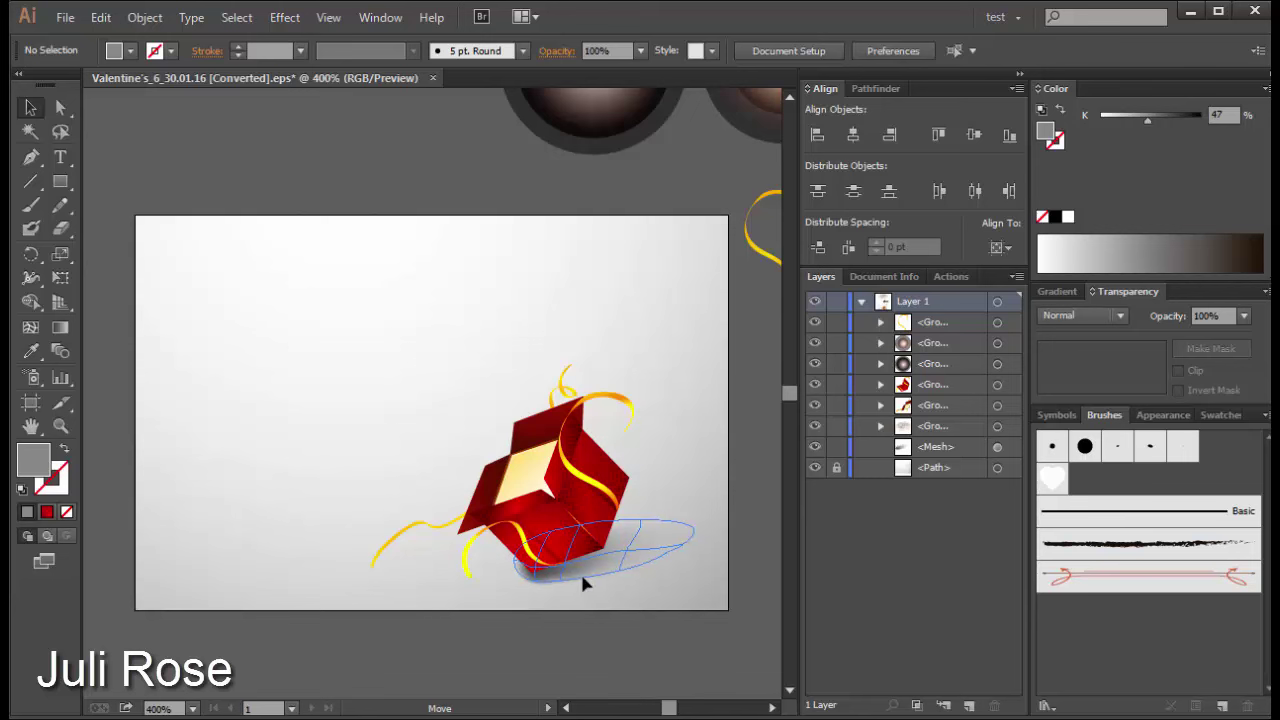
{"action": "left_click", "coordinate": [598, 613]}
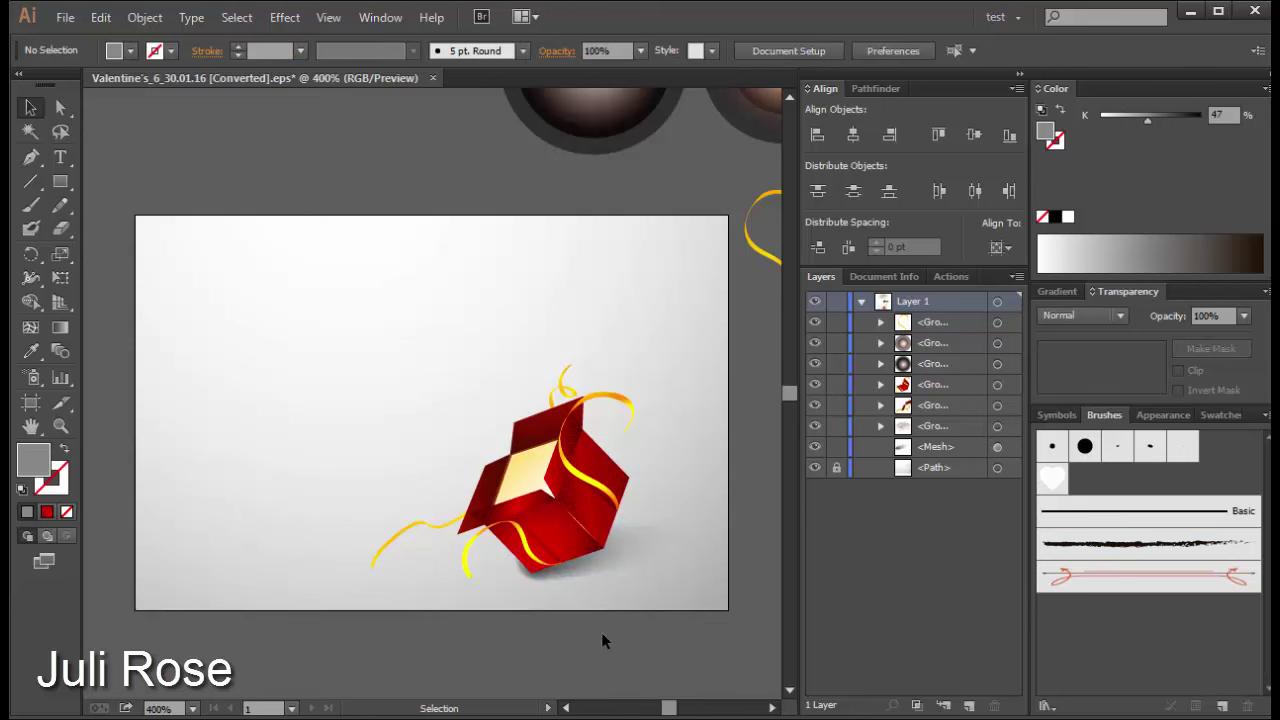
{"action": "key", "text": "ctrl+minus"}
{"action": "key", "text": "ctrl+minus"}
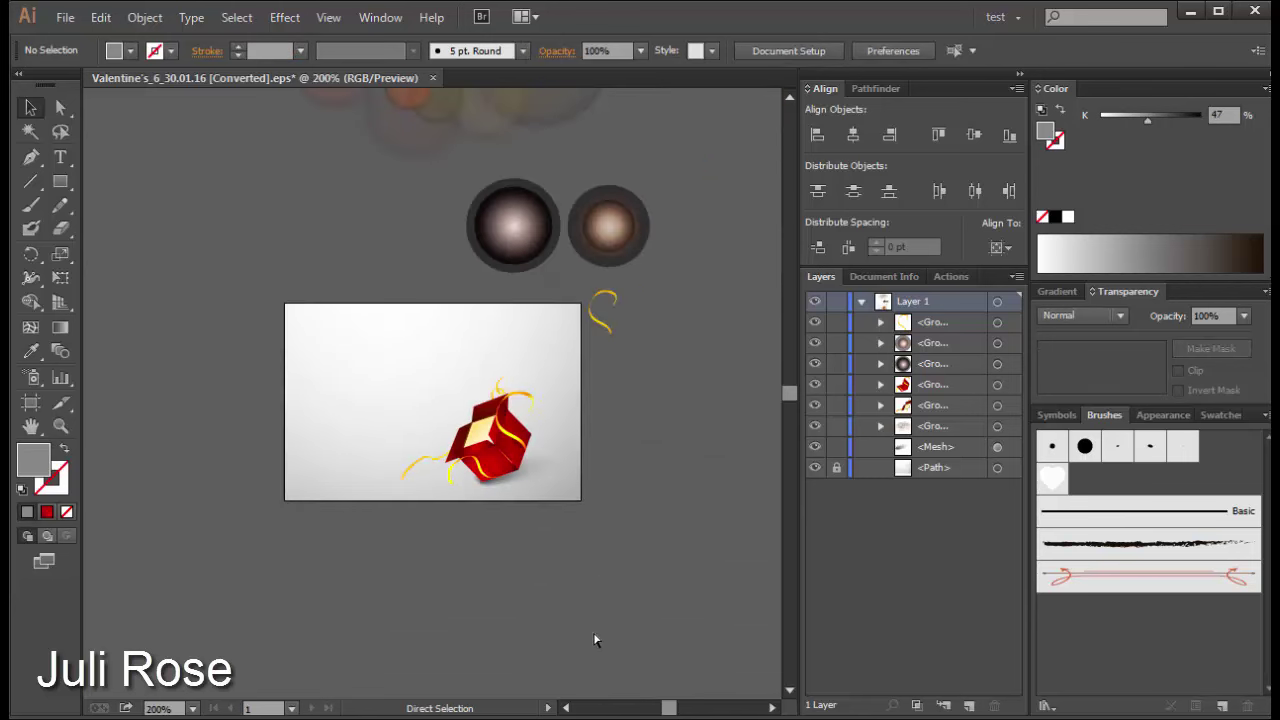
Step: Switch the inner flap's gradient to RGB sliders and make its right stop dark red
{"action": "key", "text": "ctrl+plus"}
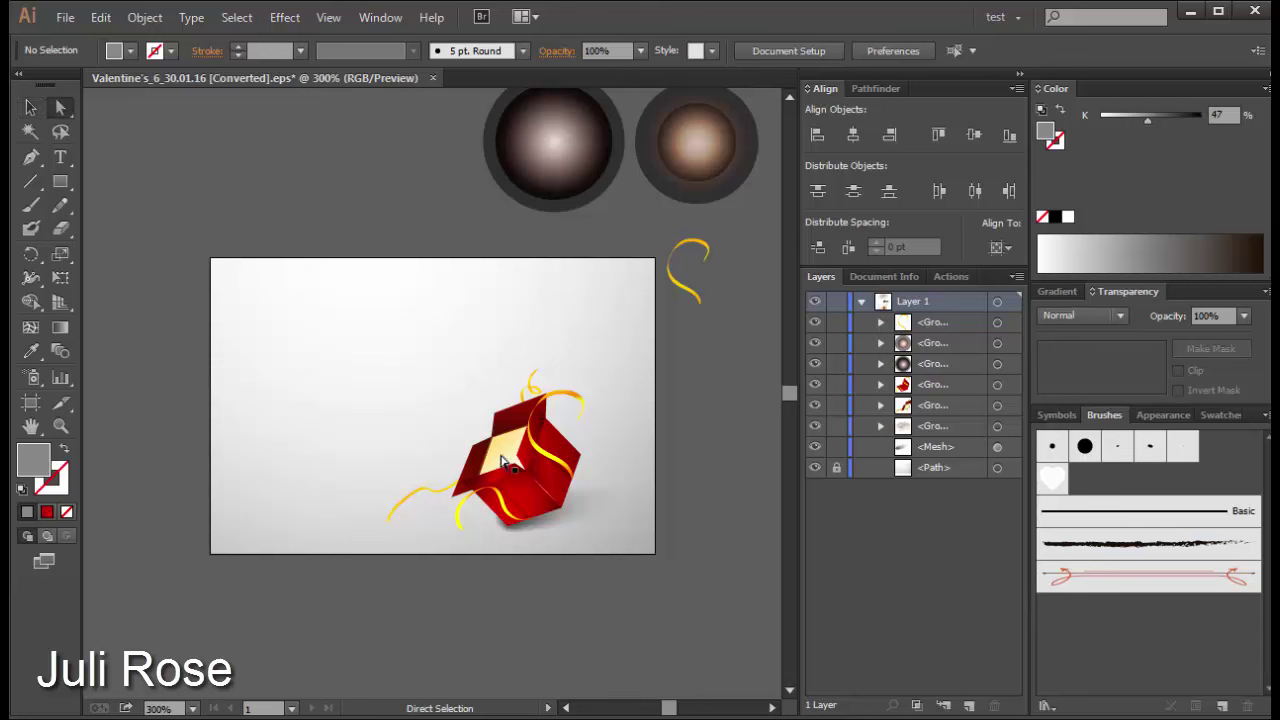
{"action": "left_click", "coordinate": [503, 461]}
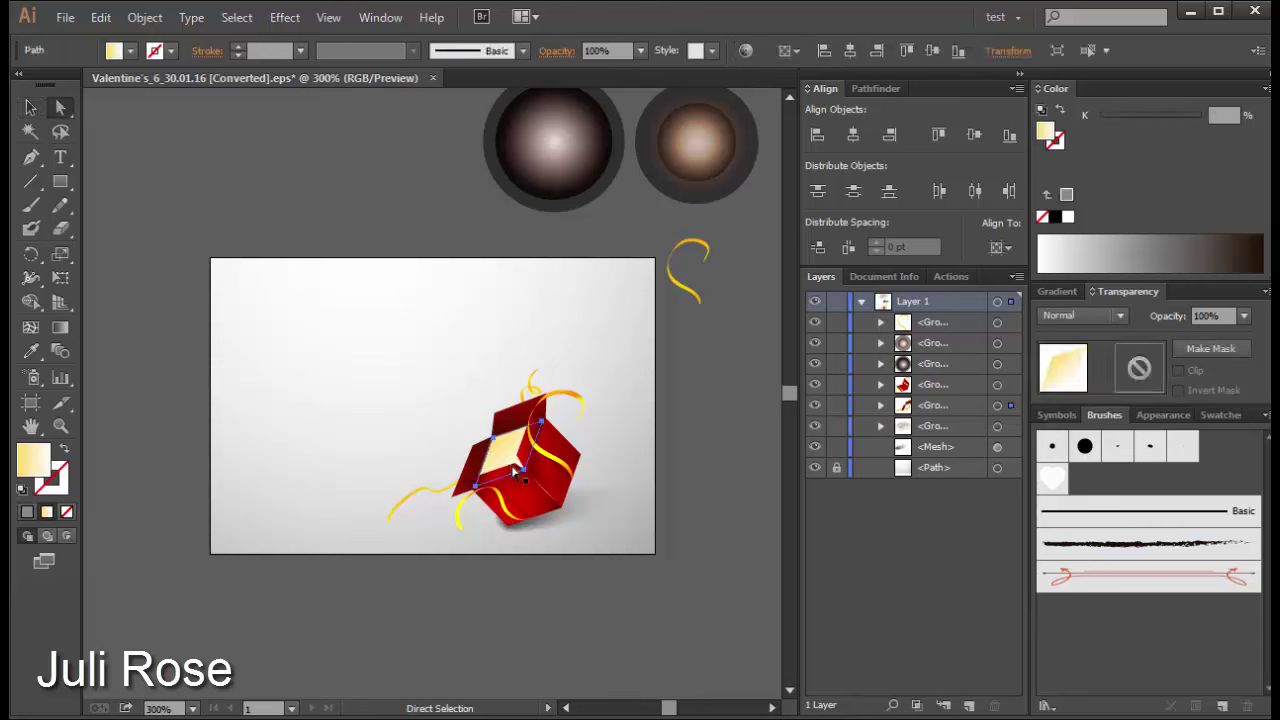
{"action": "left_click", "coordinate": [1057, 291]}
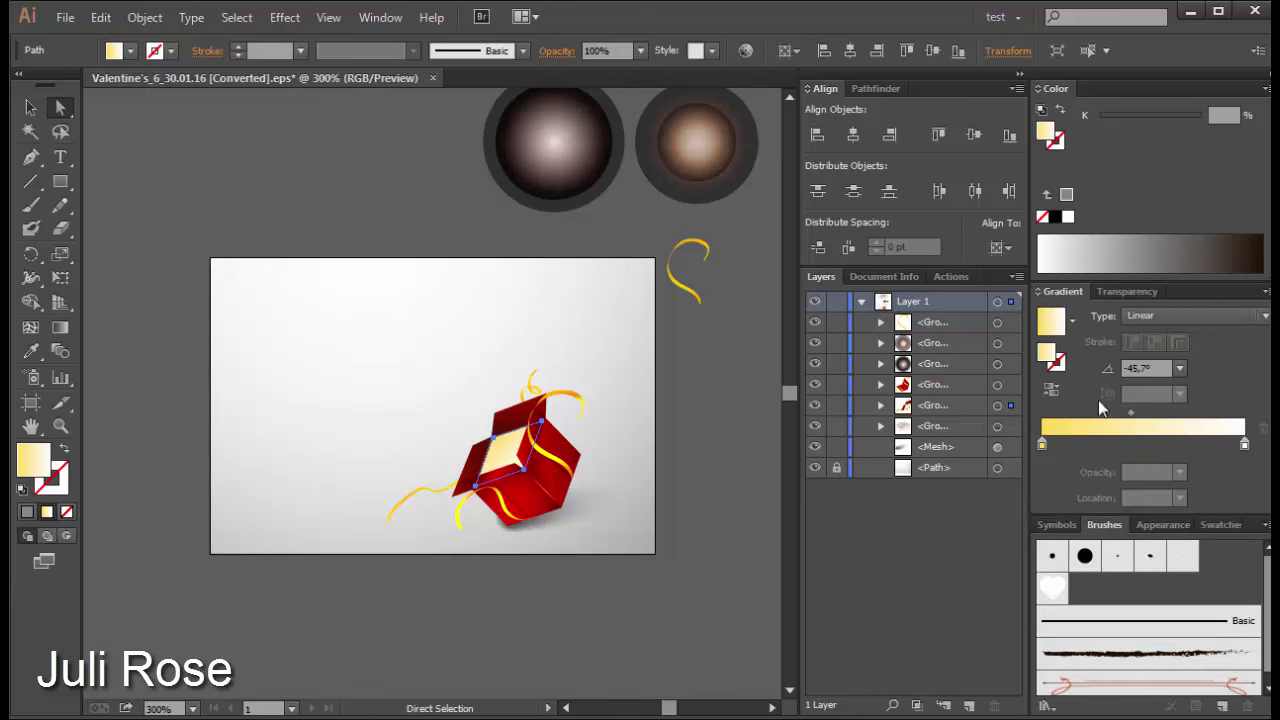
{"action": "left_click", "coordinate": [1244, 445]}
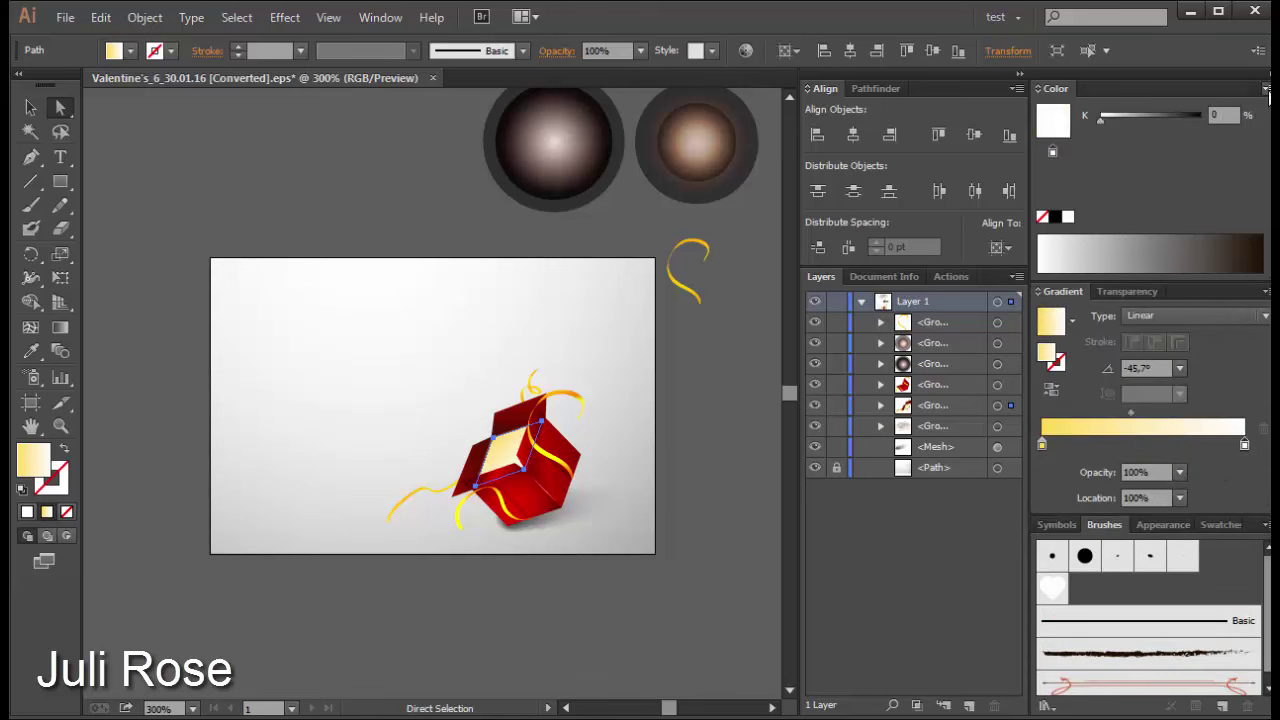
{"action": "left_click", "coordinate": [1266, 90]}
{"action": "left_click", "coordinate": [1110, 143]}
{"action": "left_click", "coordinate": [1048, 255]}
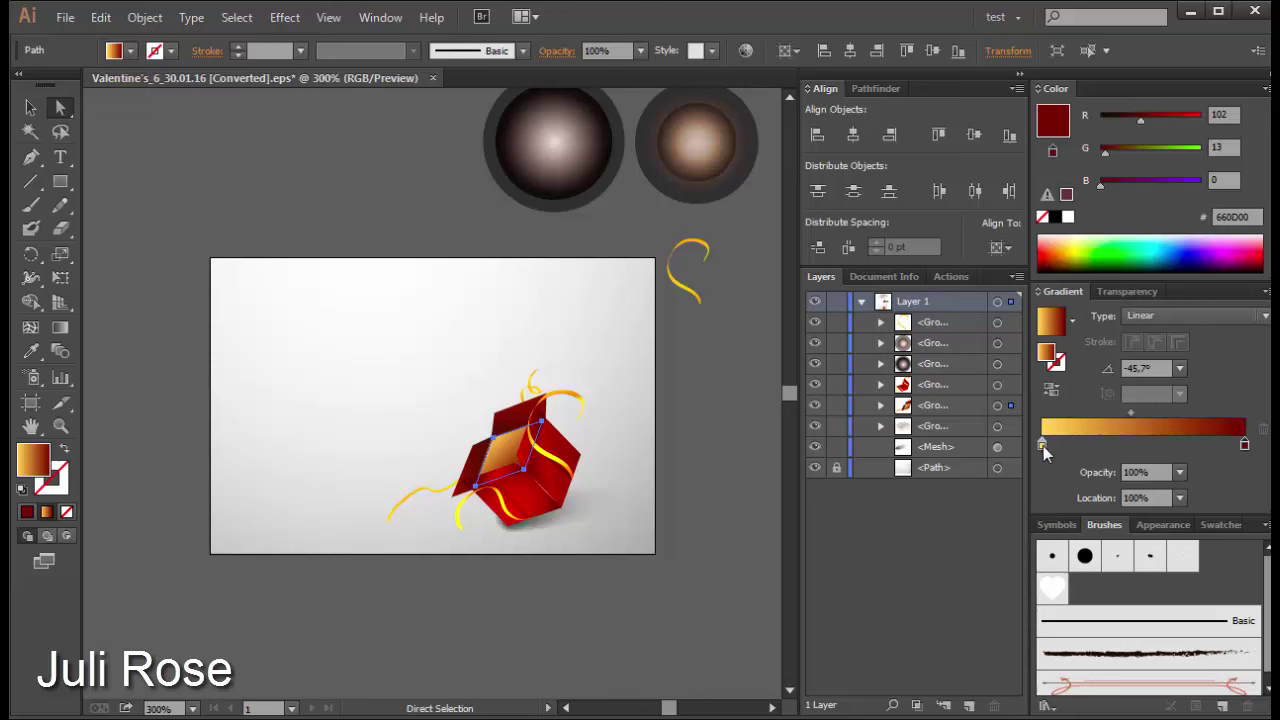
Step: Try out several red shades for the flap gradient's left stop
{"action": "left_click", "coordinate": [1043, 446]}
{"action": "left_click", "coordinate": [1050, 240]}
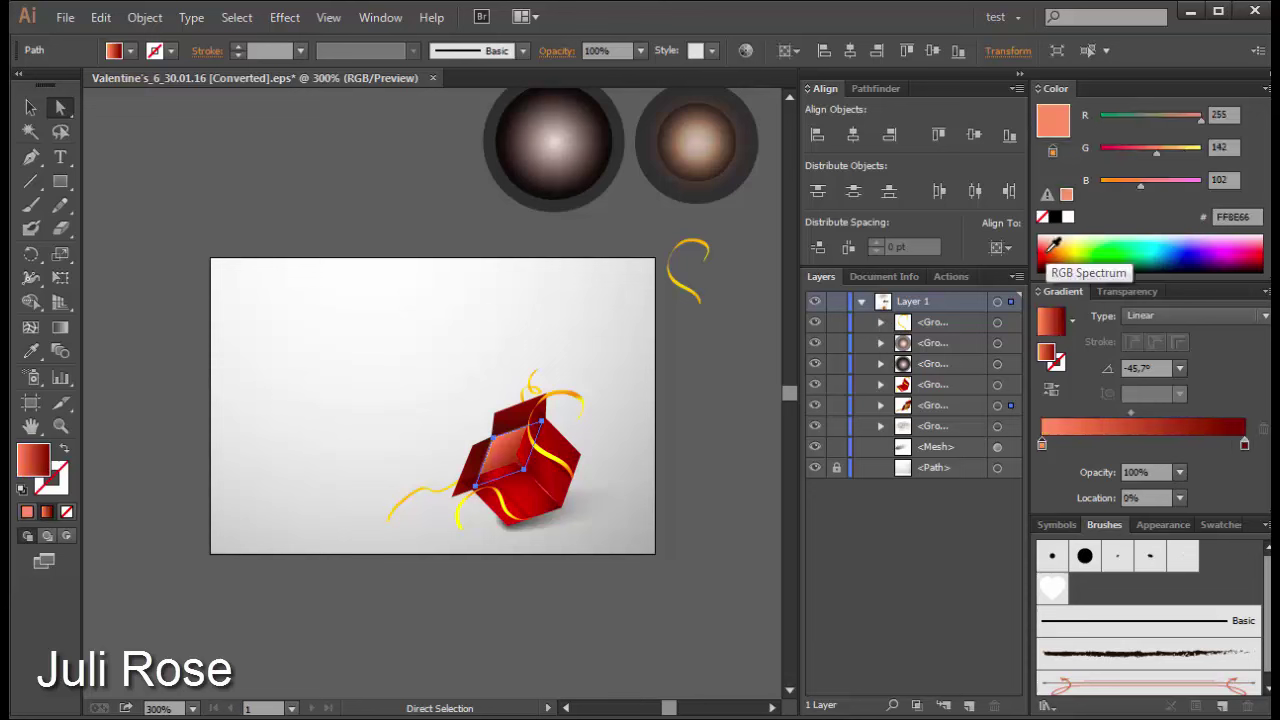
{"action": "left_click", "coordinate": [1052, 258]}
{"action": "left_click", "coordinate": [1050, 261]}
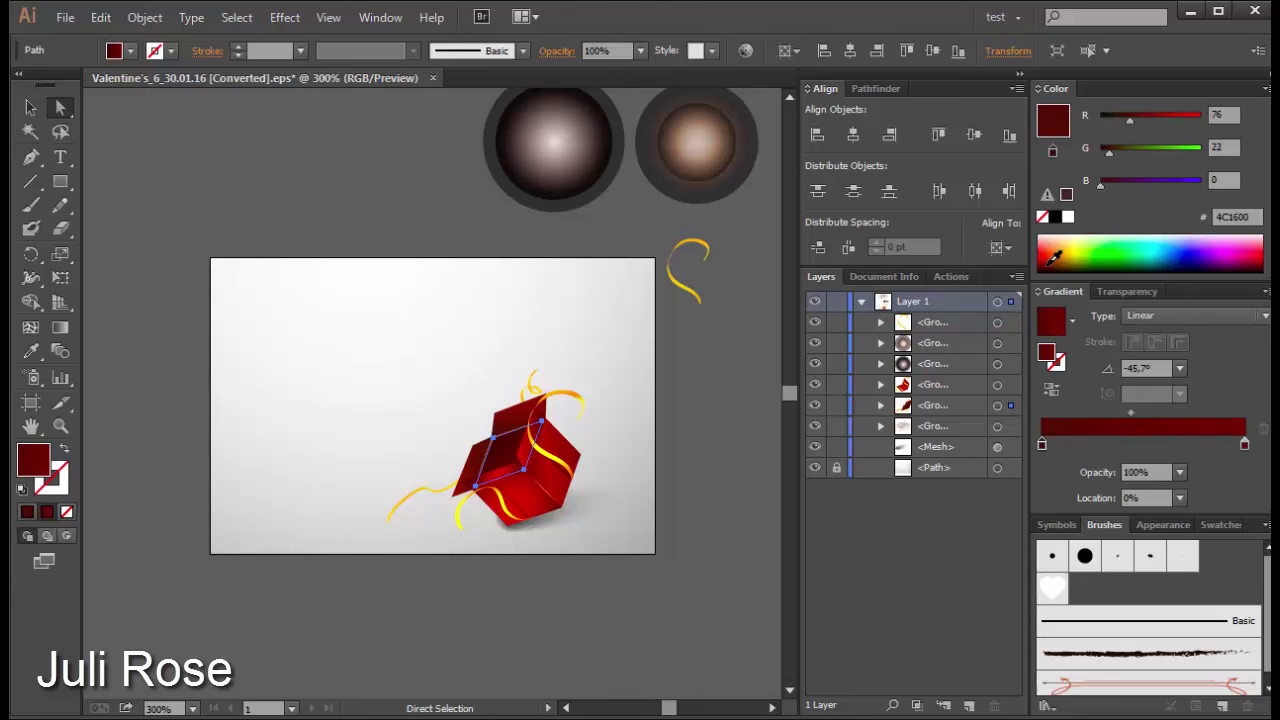
{"action": "left_click", "coordinate": [1056, 250]}
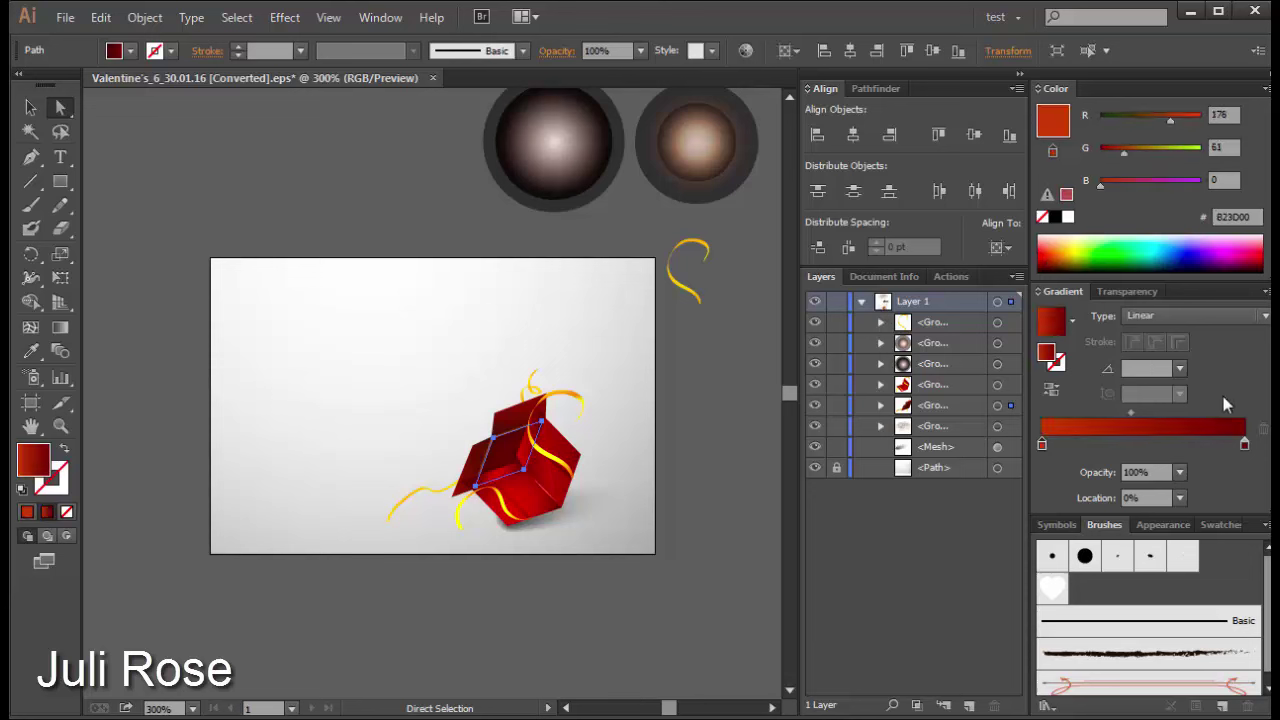
Step: Make the right stop orange-red, the left stop deep red, and midpoint 56.7%
{"action": "left_click", "coordinate": [1244, 443]}
{"action": "left_click", "coordinate": [1054, 238]}
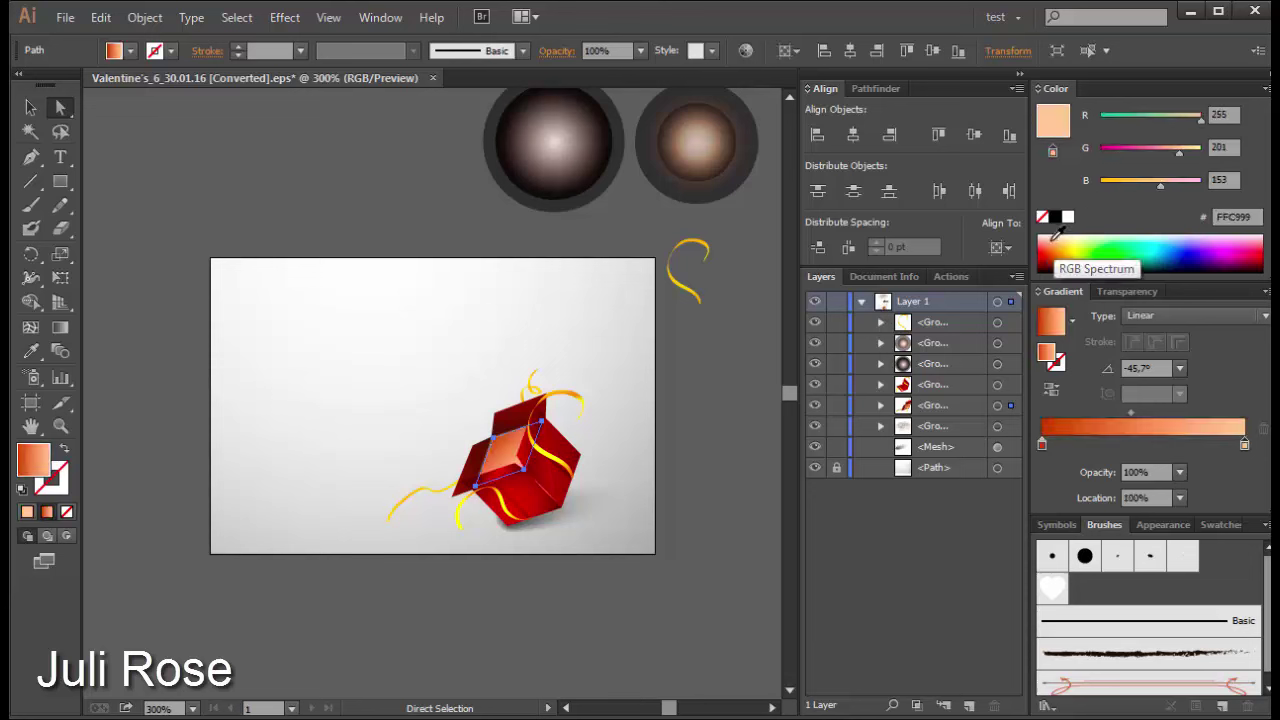
{"action": "left_click", "coordinate": [1055, 245]}
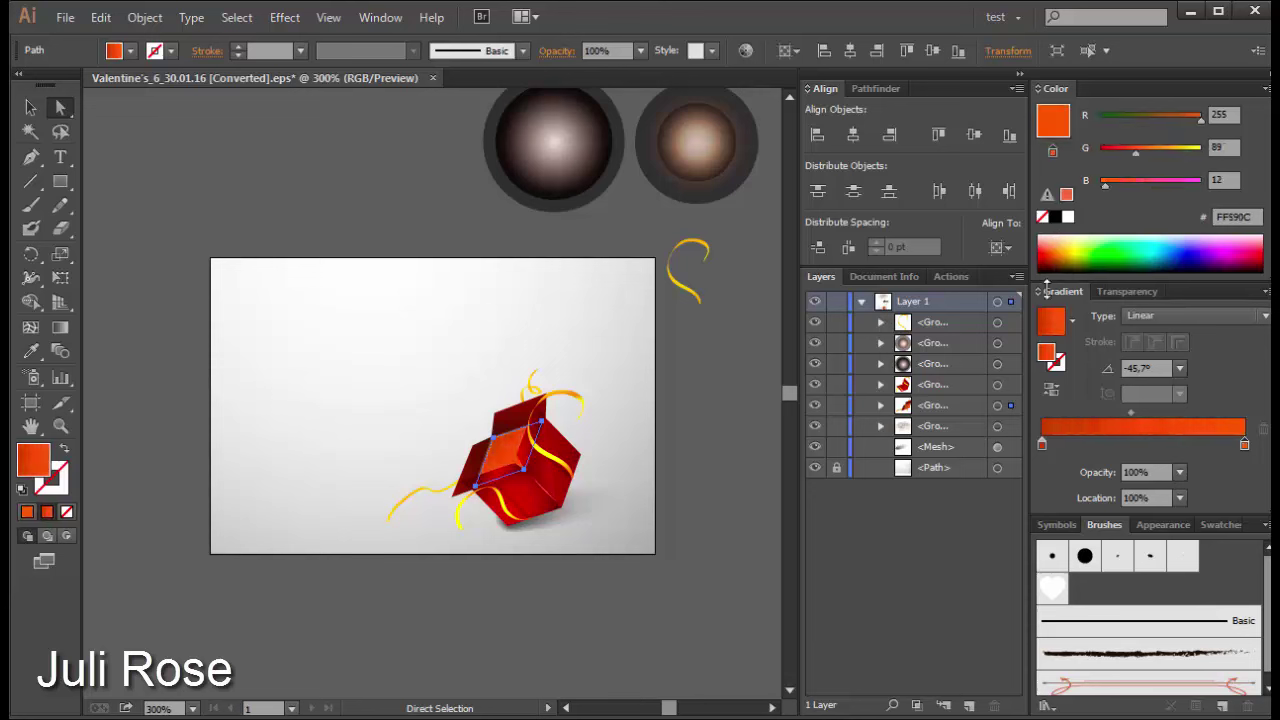
{"action": "left_click", "coordinate": [1046, 243]}
{"action": "left_click", "coordinate": [1042, 443]}
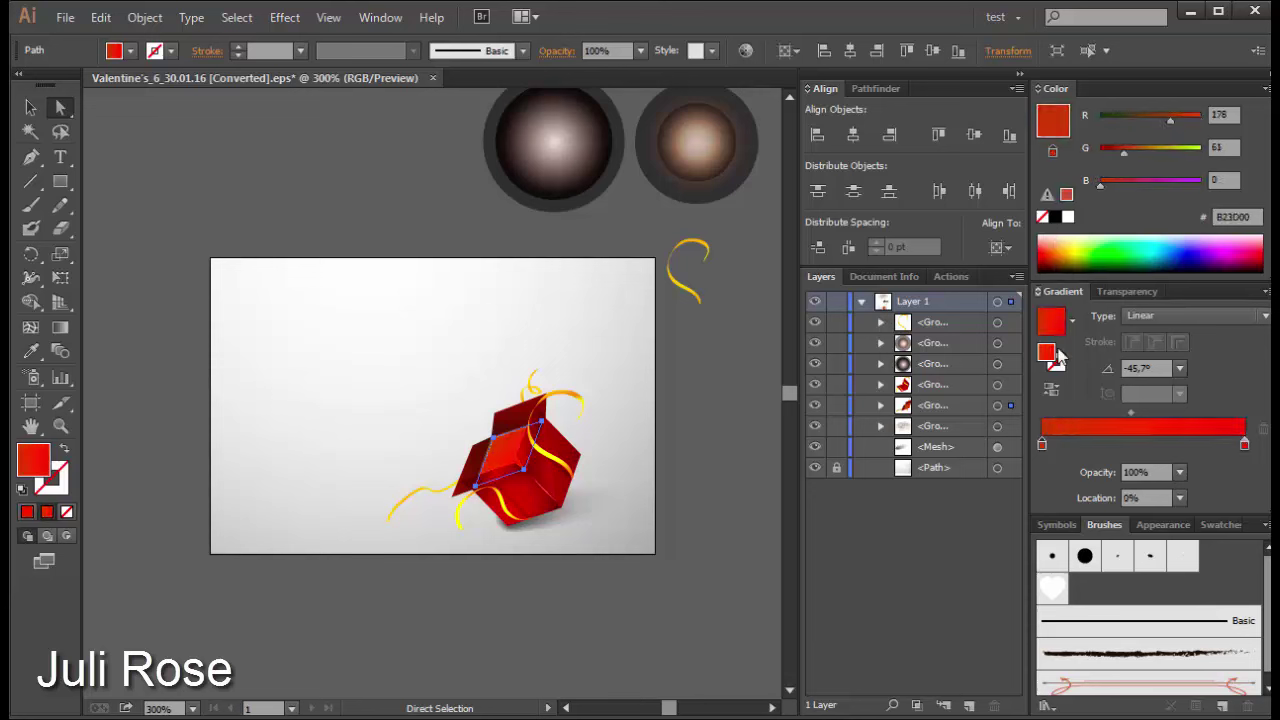
{"action": "left_click", "coordinate": [1049, 263]}
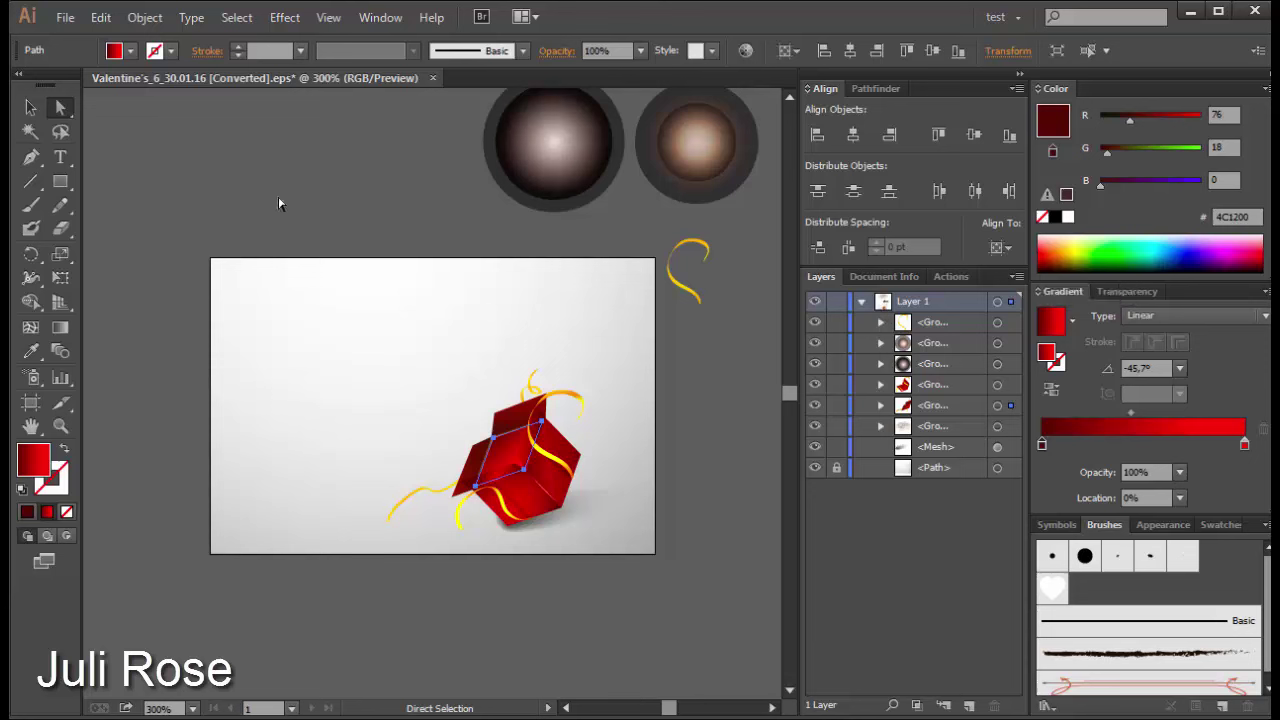
{"action": "left_click_drag", "start_coordinate": [1131, 412], "coordinate": [1157, 412]}
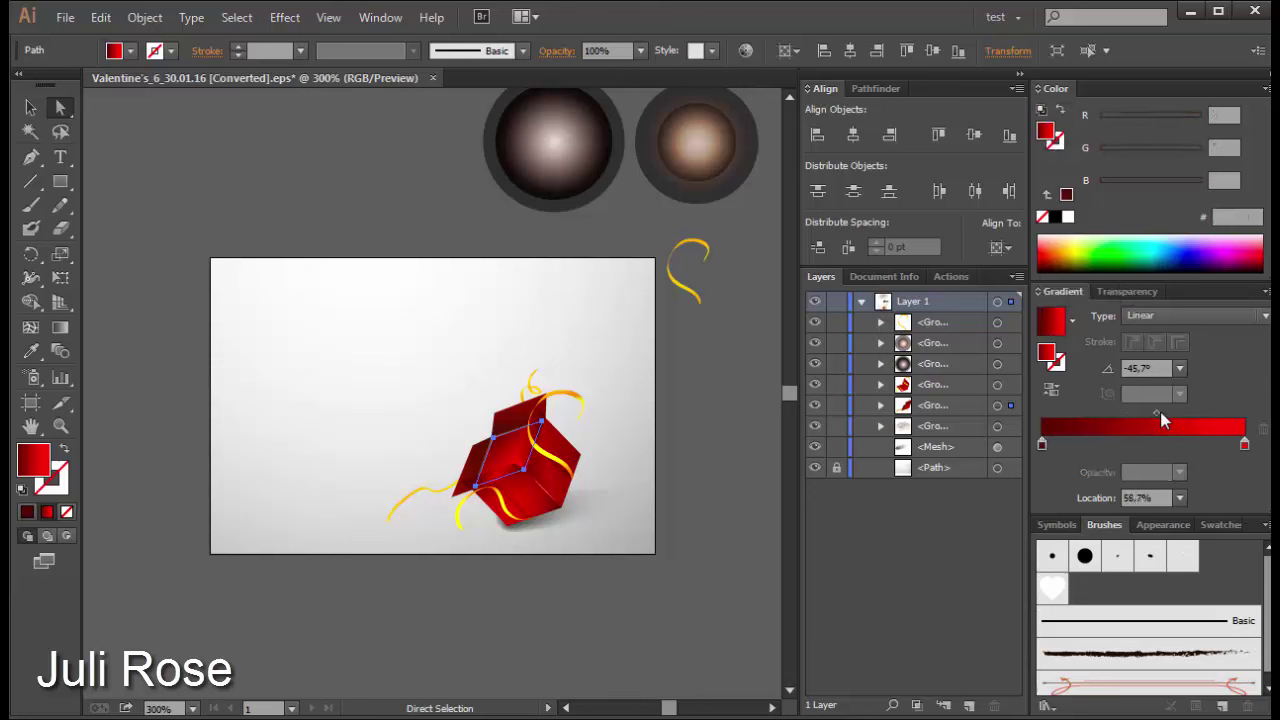
Step: Deselect the flap and zoom into the box's open top edge
{"action": "left_click", "coordinate": [30, 107]}
{"action": "left_click", "coordinate": [340, 258]}
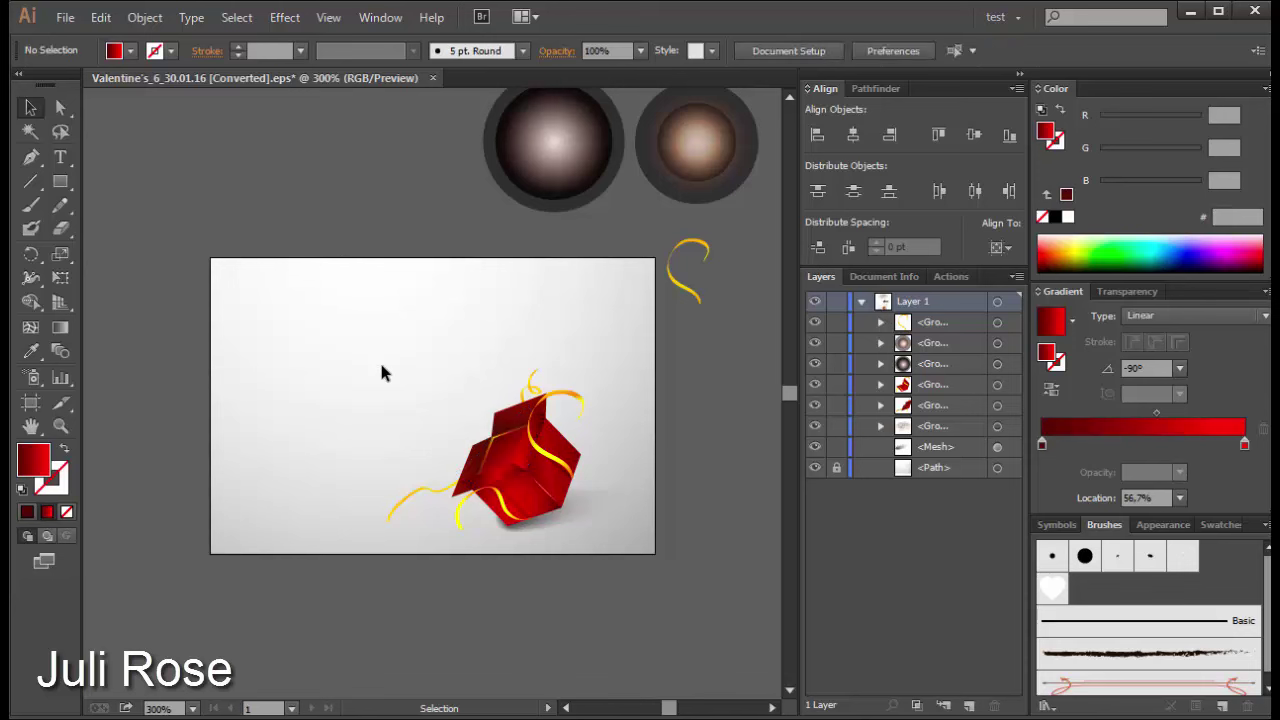
{"action": "key", "text": "z"}
{"action": "left_click_drag", "start_coordinate": [381, 372], "coordinate": [558, 536]}
{"action": "key", "text": "a"}
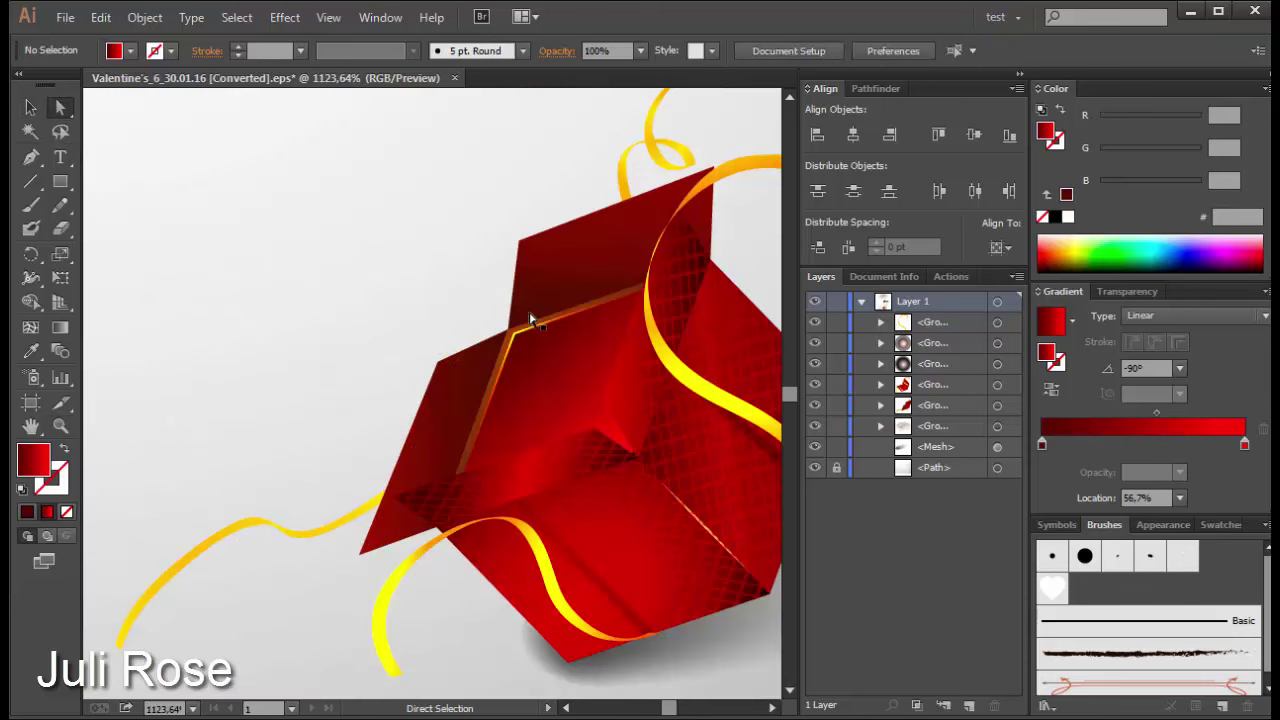
Step: Set the box's thin edge strip to Multiply blending, then zoom out to 300%
{"action": "left_click", "coordinate": [521, 337]}
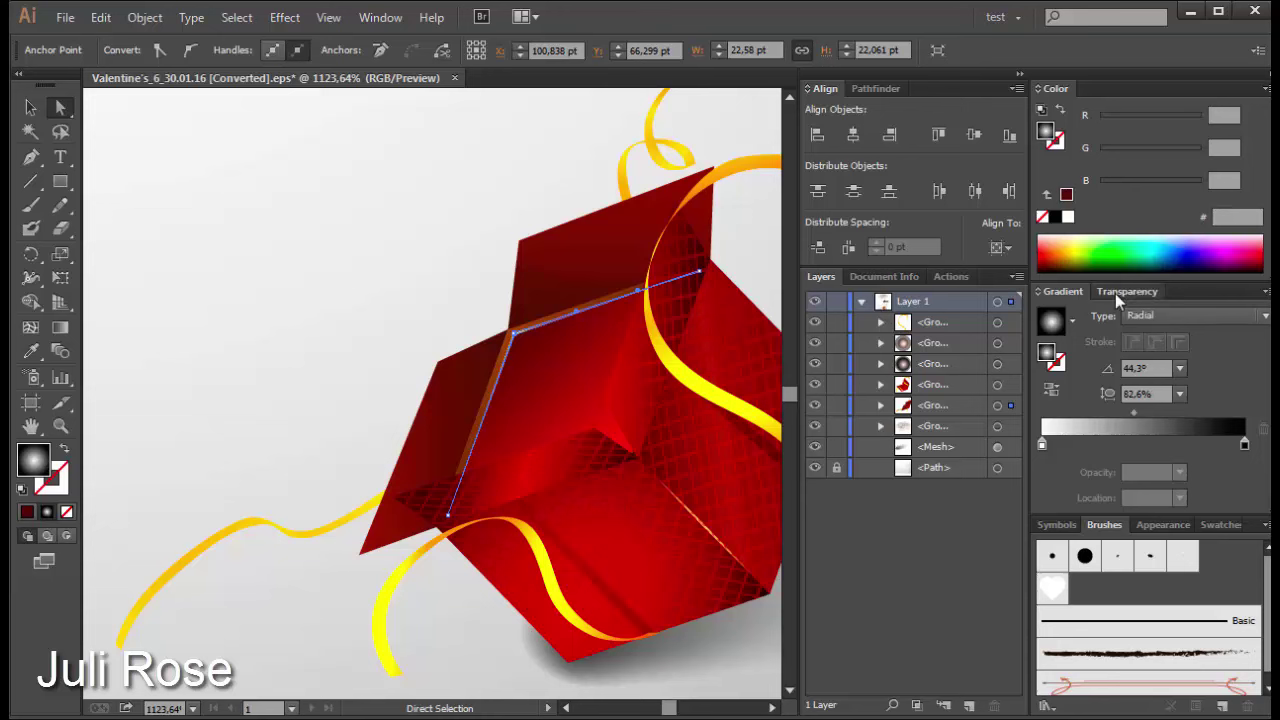
{"action": "left_click", "coordinate": [1127, 291]}
{"action": "left_click", "coordinate": [1085, 315]}
{"action": "left_click", "coordinate": [1084, 390]}
{"action": "left_click", "coordinate": [347, 228]}
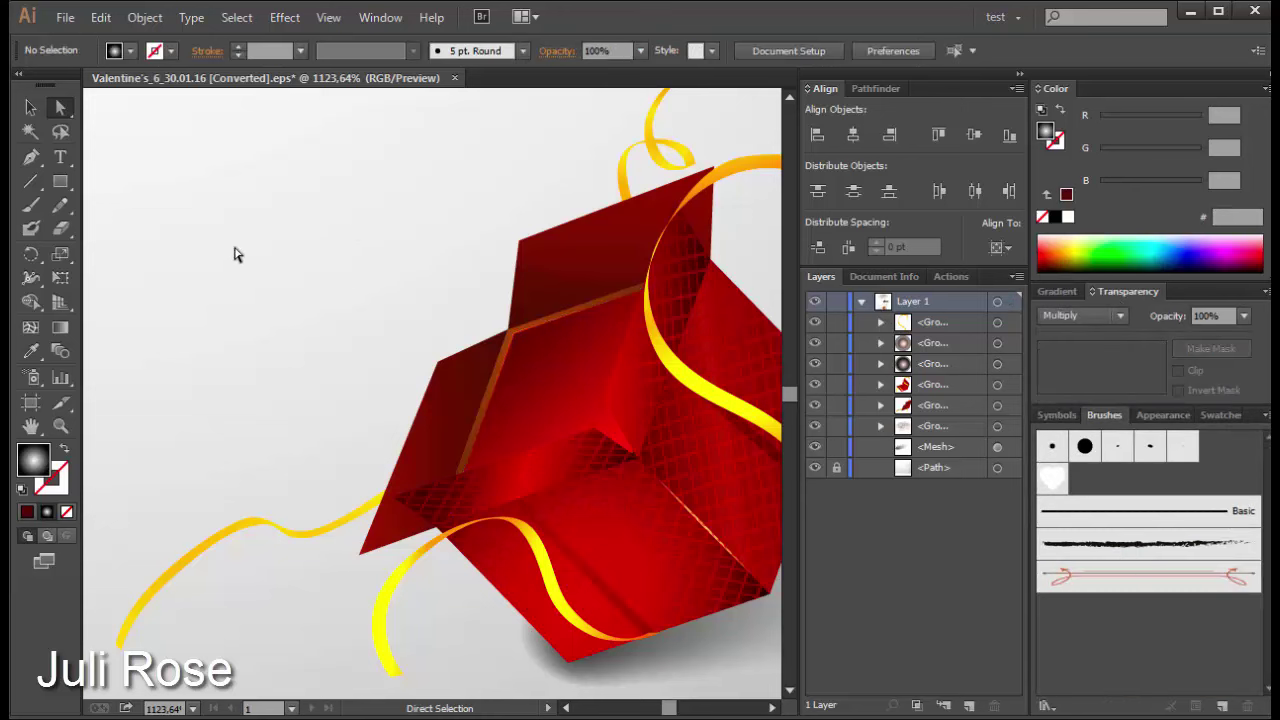
{"action": "key", "text": "ctrl+minus"}
{"action": "key", "text": "ctrl+minus"}
{"action": "key", "text": "ctrl+minus"}
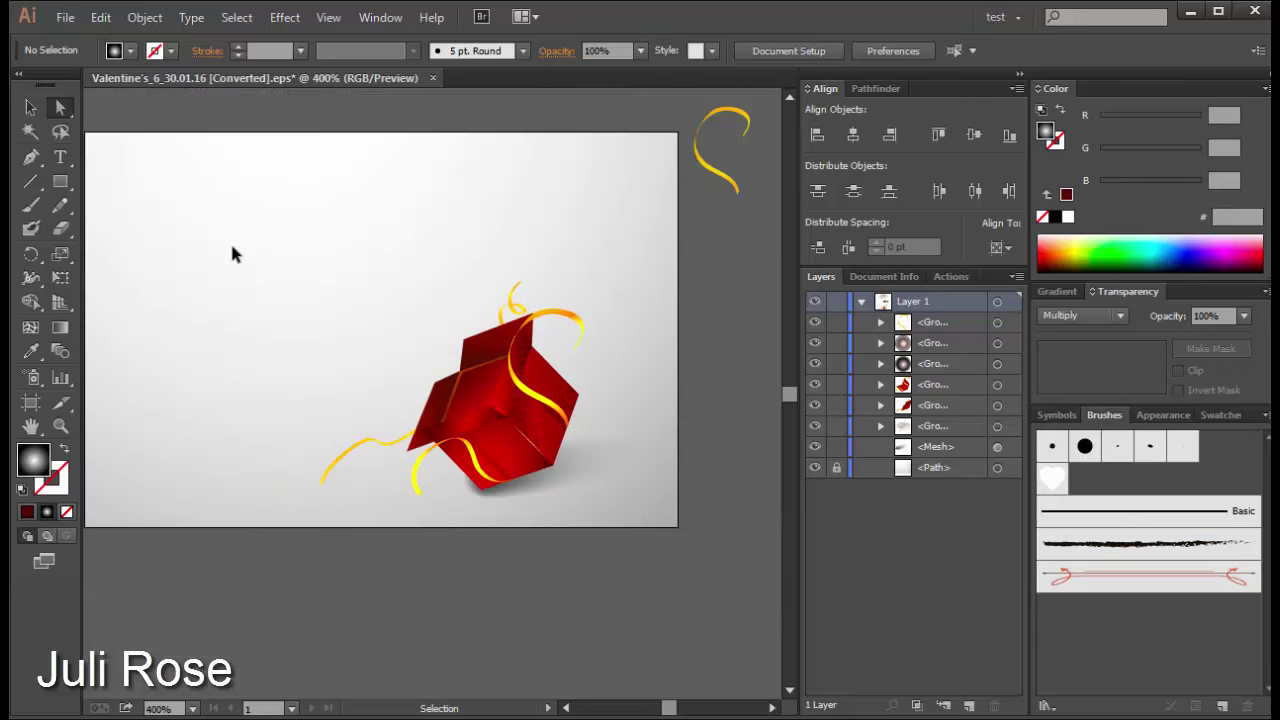
{"action": "key", "text": "a"}
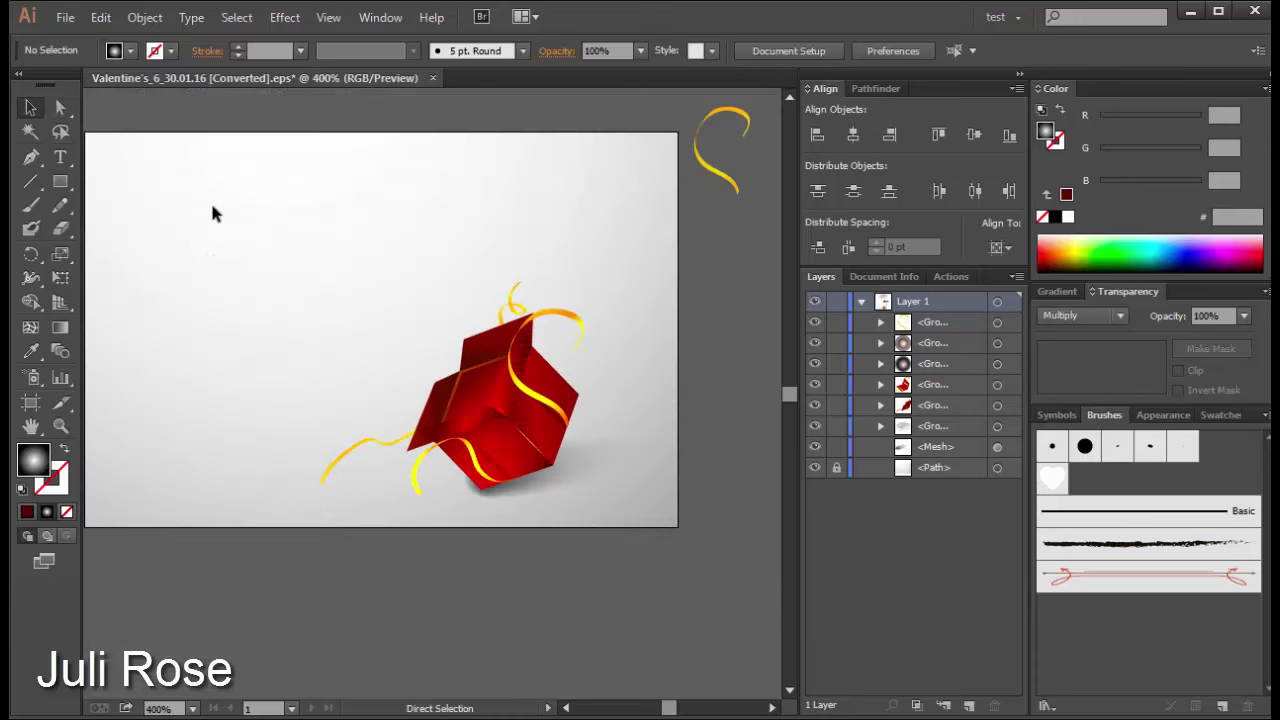
{"action": "key", "text": "ctrl+minus"}
Step: Darken the box face gradient's right stop to RGB 181,25,12
{"action": "key", "text": "a"}
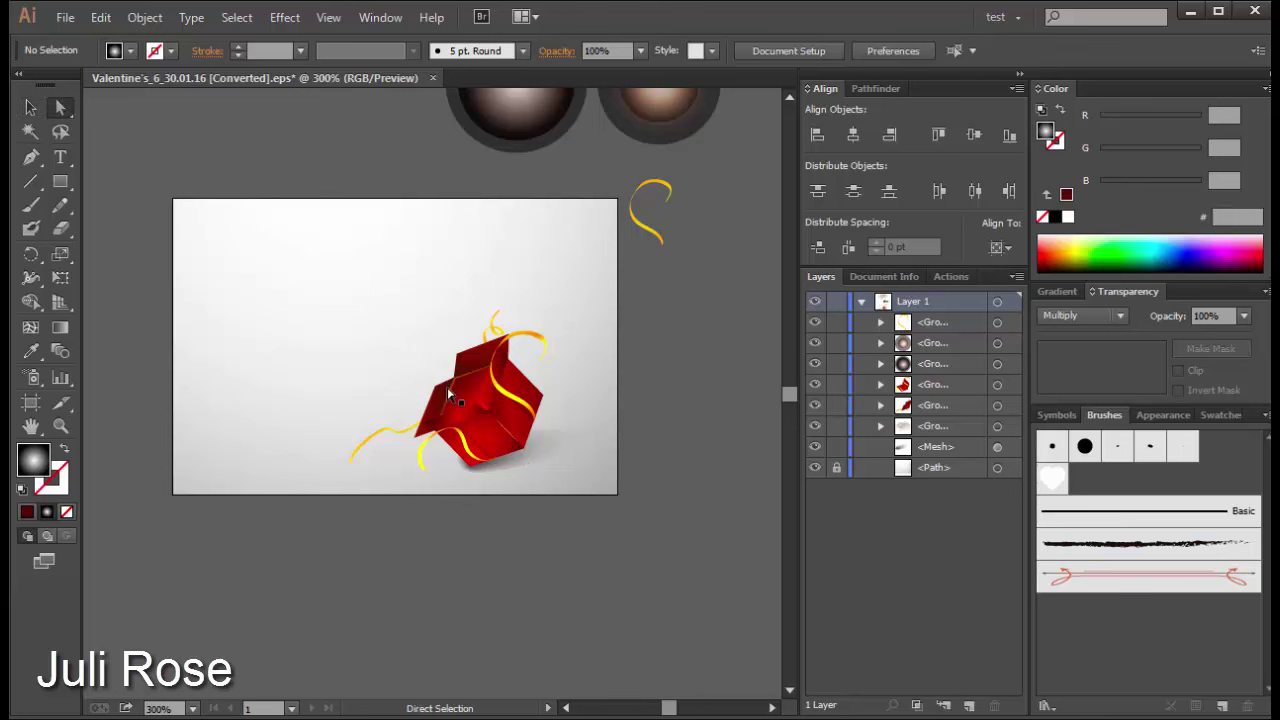
{"action": "left_click", "coordinate": [458, 392]}
{"action": "left_click", "coordinate": [1060, 291]}
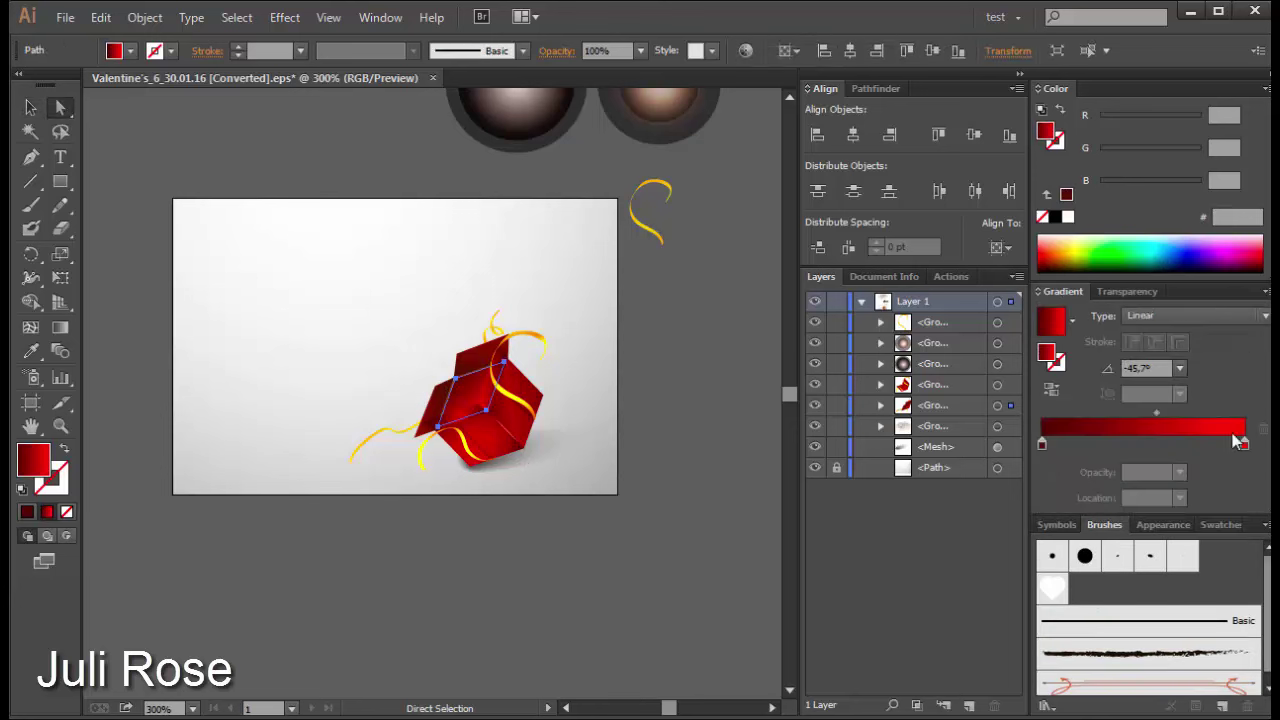
{"action": "left_click", "coordinate": [1245, 444]}
{"action": "left_click_drag", "start_coordinate": [1190, 118], "coordinate": [1175, 120]}
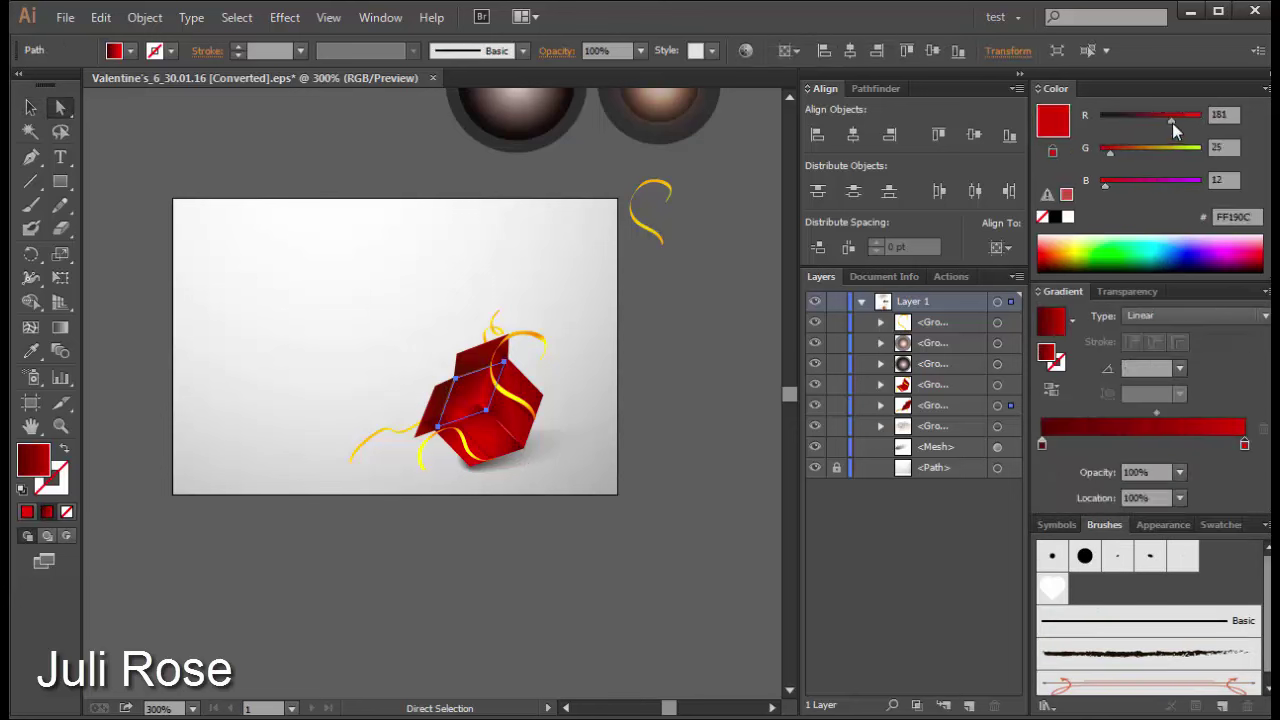
{"action": "left_click", "coordinate": [30, 107]}
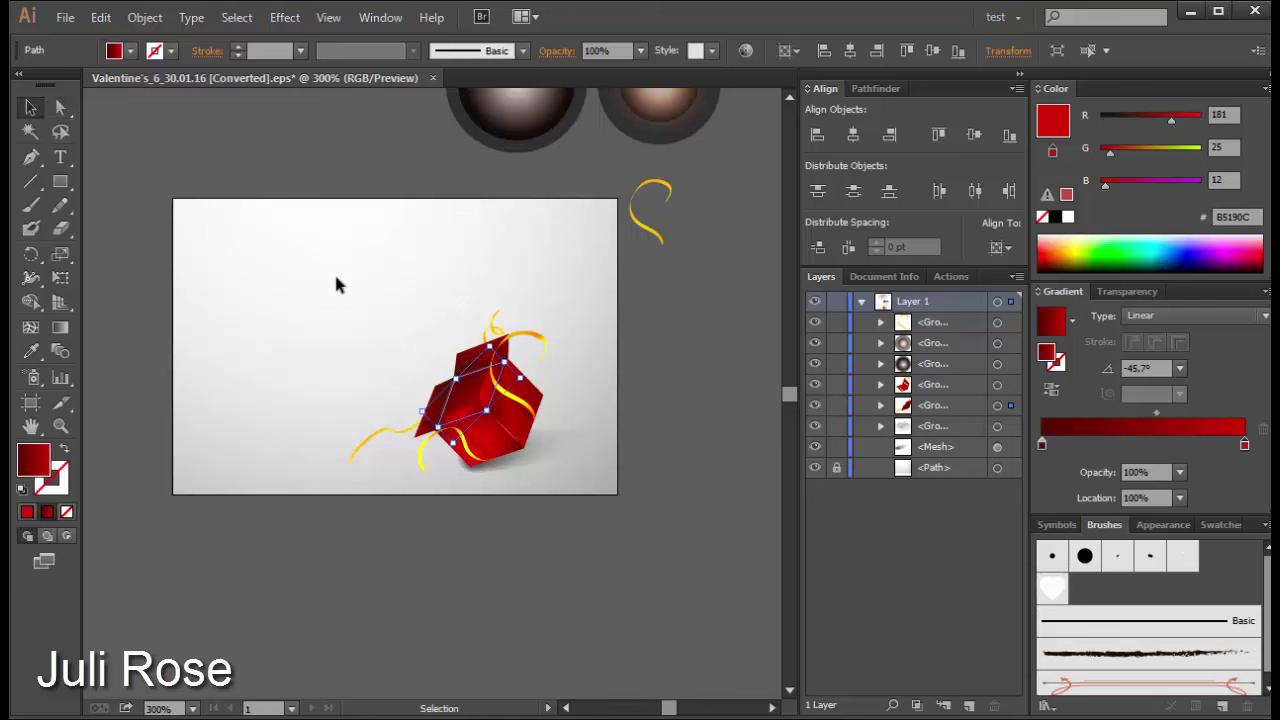
{"action": "left_click", "coordinate": [334, 271]}
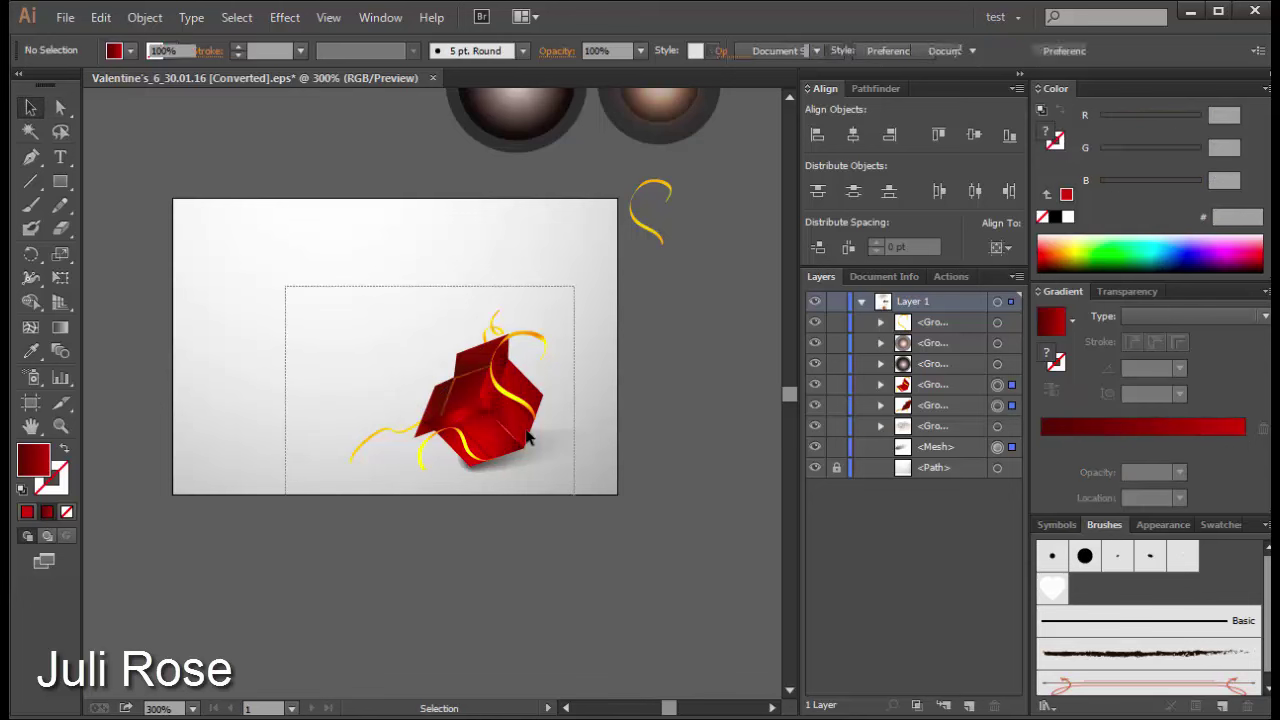
Step: Scale the gift box and its ribbons down
{"action": "left_click_drag", "start_coordinate": [292, 292], "coordinate": [578, 492]}
{"action": "left_click_drag", "start_coordinate": [351, 309], "coordinate": [393, 337]}
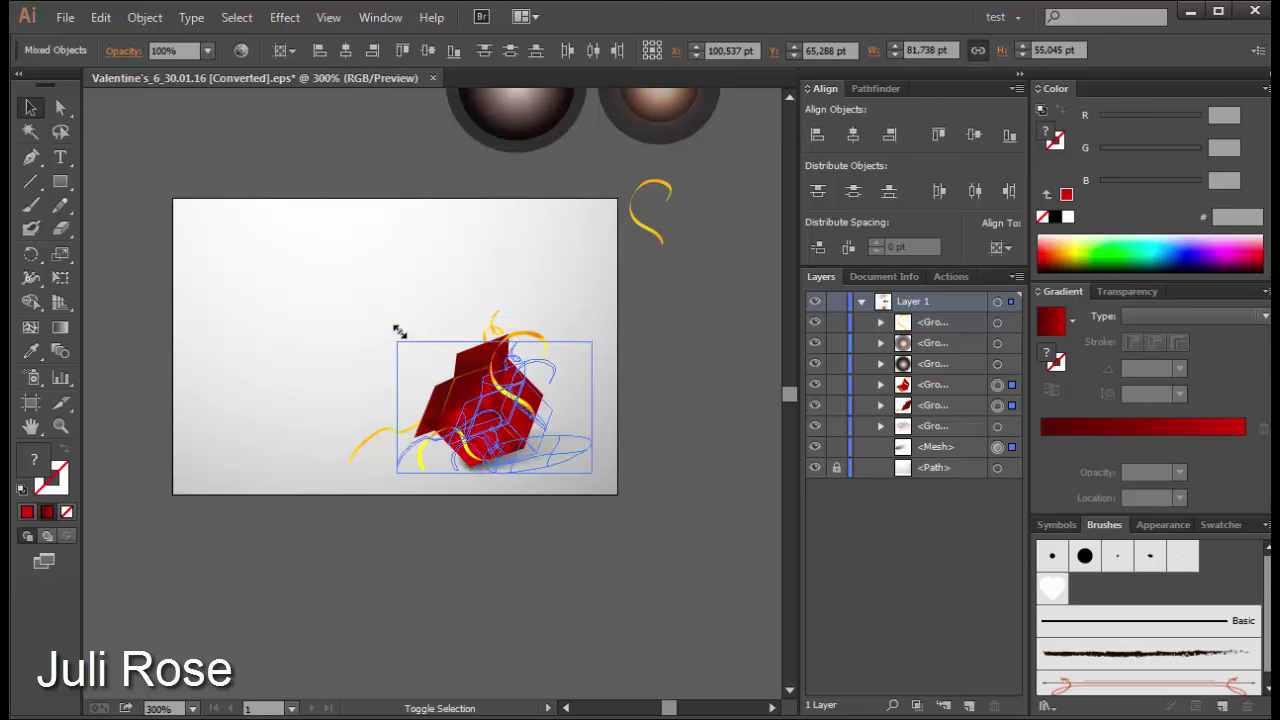
{"action": "left_click", "coordinate": [616, 452]}
{"action": "scroll", "coordinate": [616, 452], "scroll_direction": "up", "scroll_amount": 1}
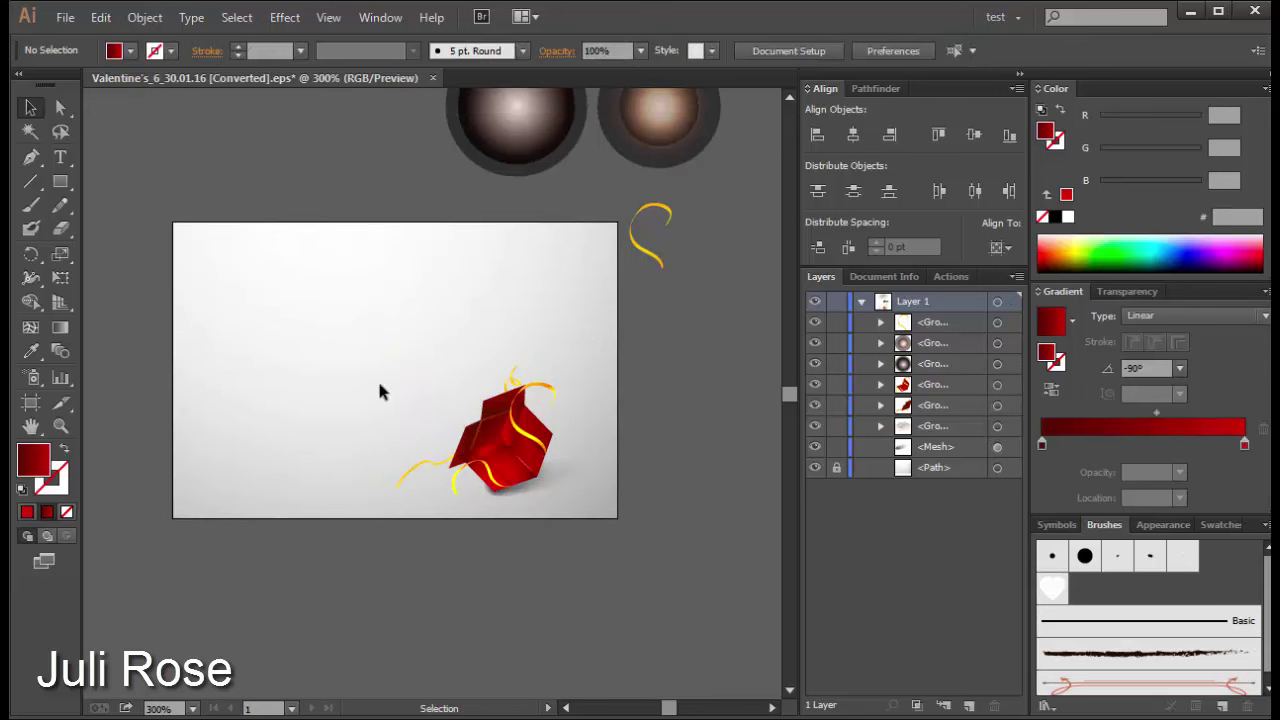
Step: Group all gift box parts and lock the group with Ctrl+2
{"action": "left_click", "coordinate": [60, 205]}
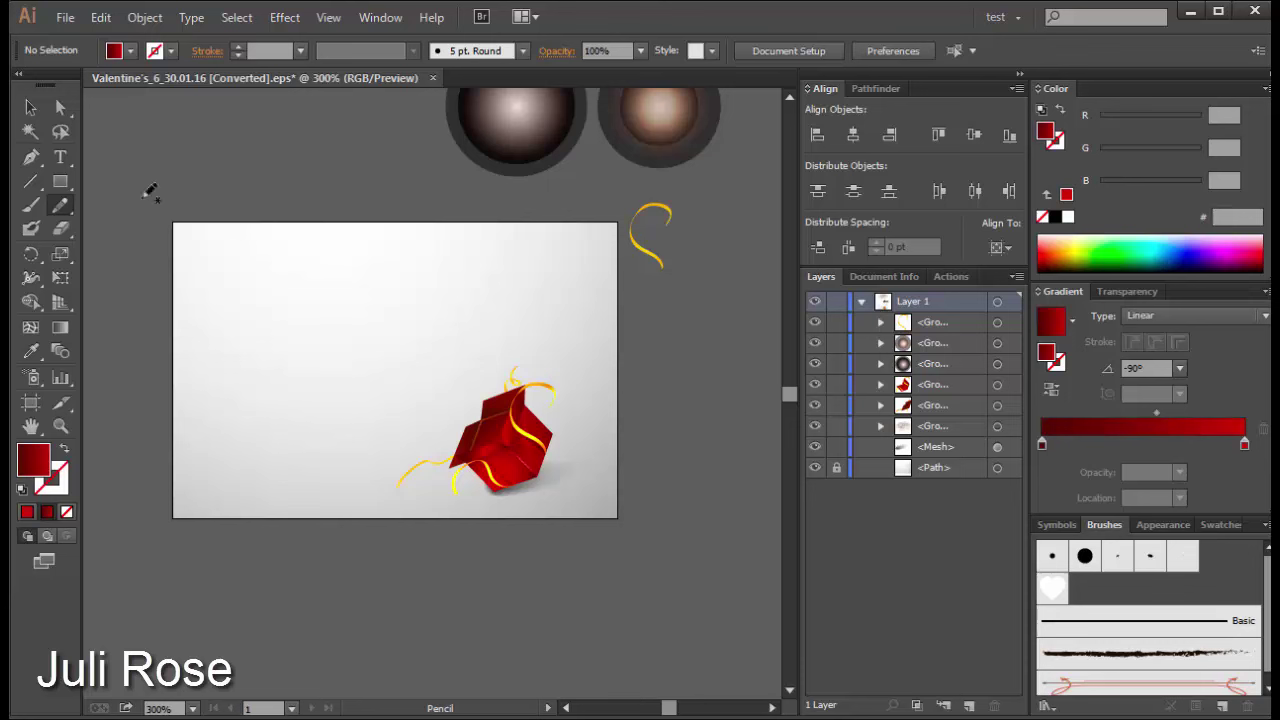
{"action": "left_click", "coordinate": [30, 107]}
{"action": "left_click_drag", "start_coordinate": [380, 358], "coordinate": [654, 571]}
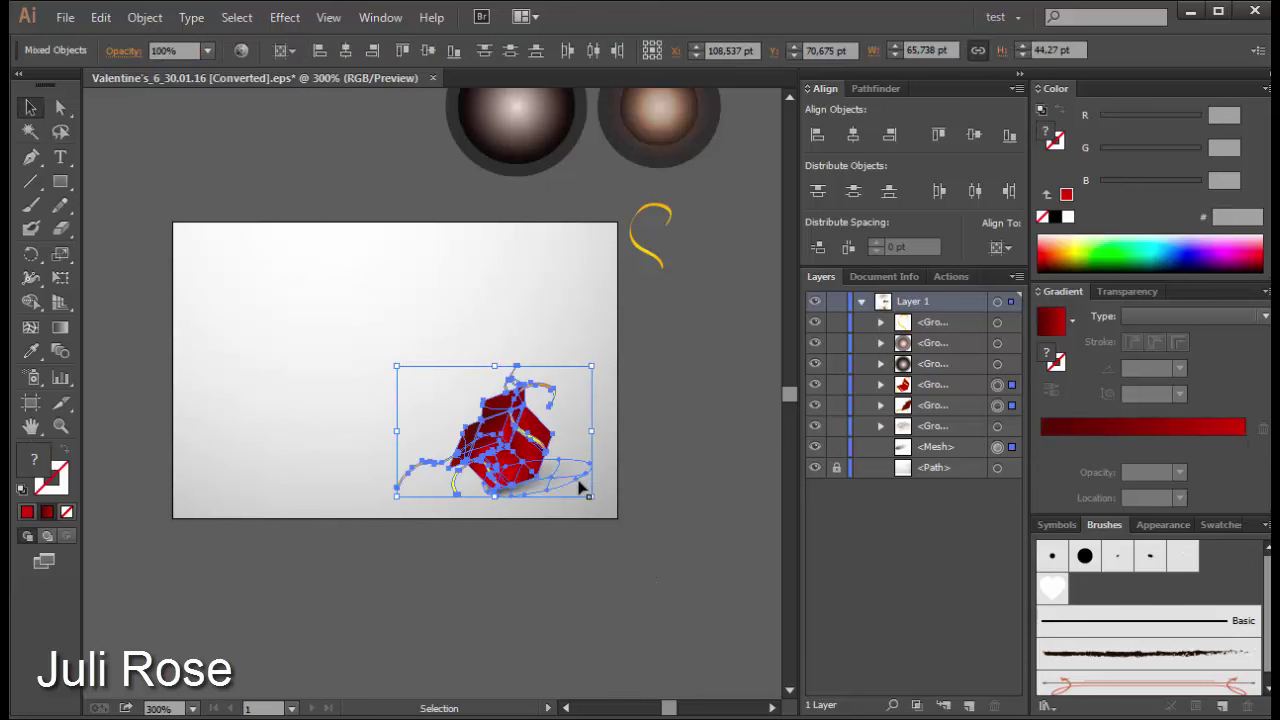
{"action": "key", "text": "ctrl+g"}
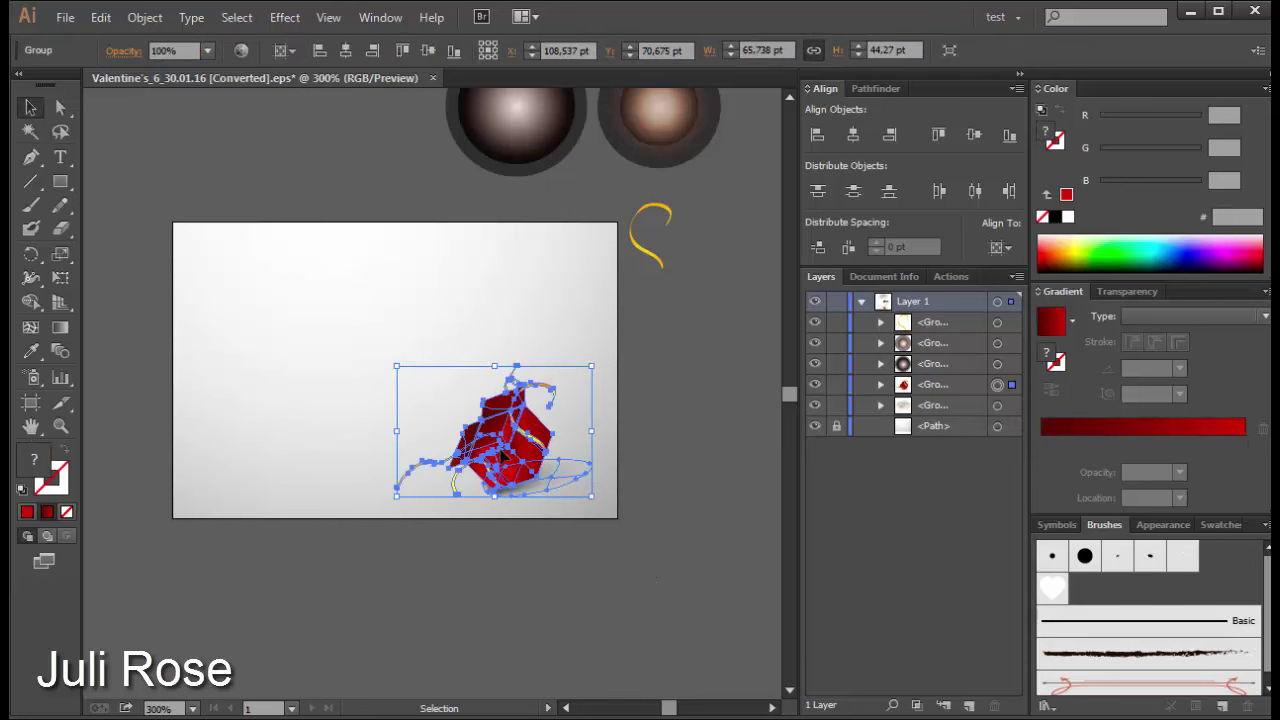
{"action": "key", "text": "ctrl+2"}
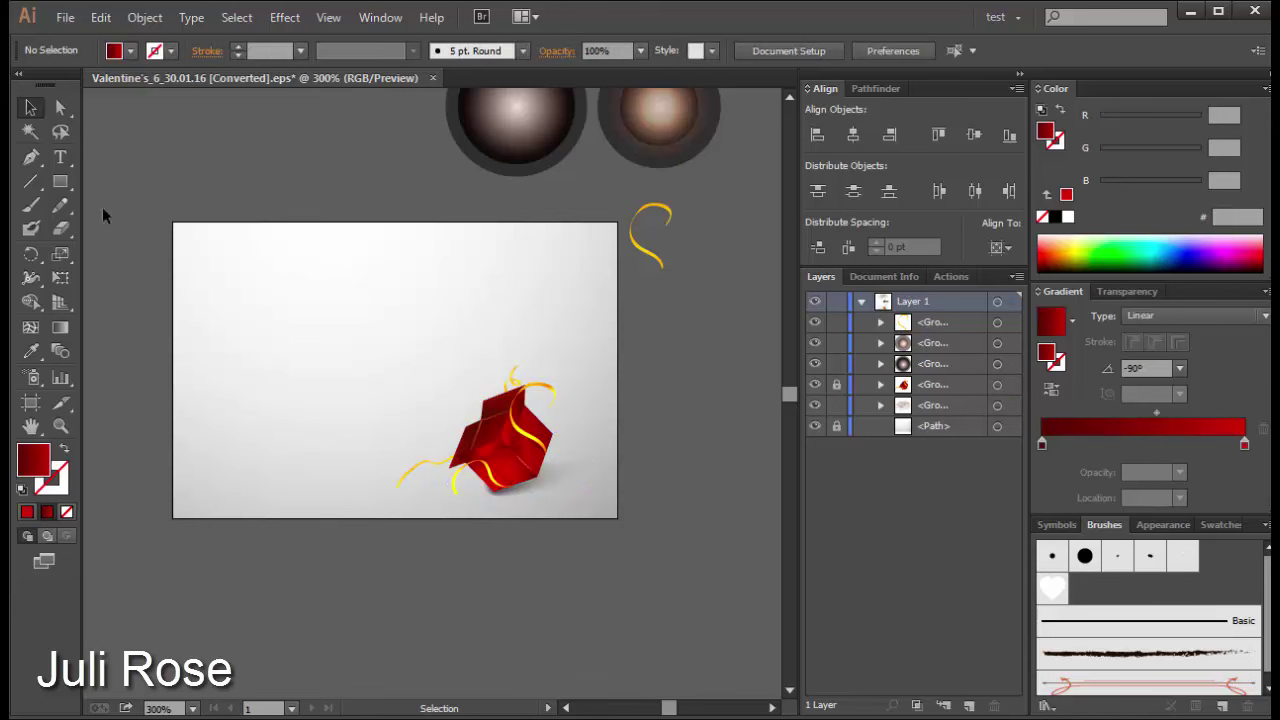
Step: Draw a first pencil curve leftward from the gift box with a black stroke
{"action": "left_click", "coordinate": [61, 206]}
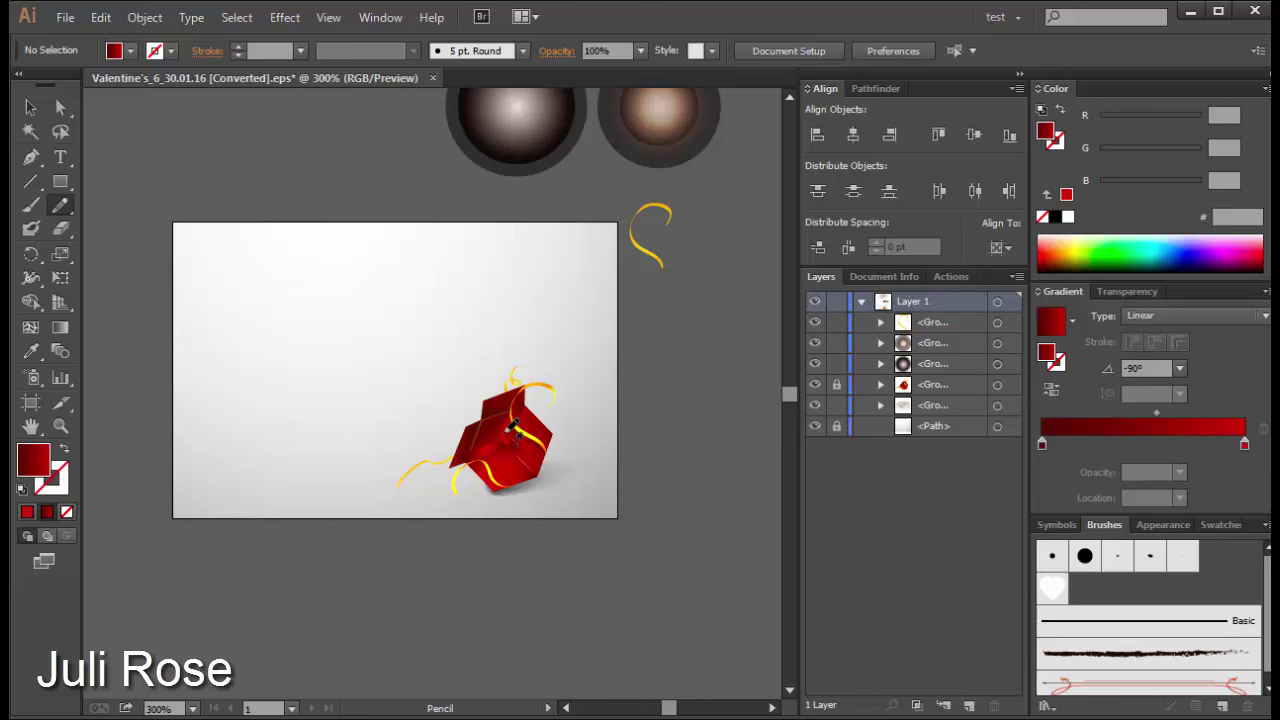
{"action": "left_click_drag", "start_coordinate": [515, 445], "coordinate": [249, 389]}
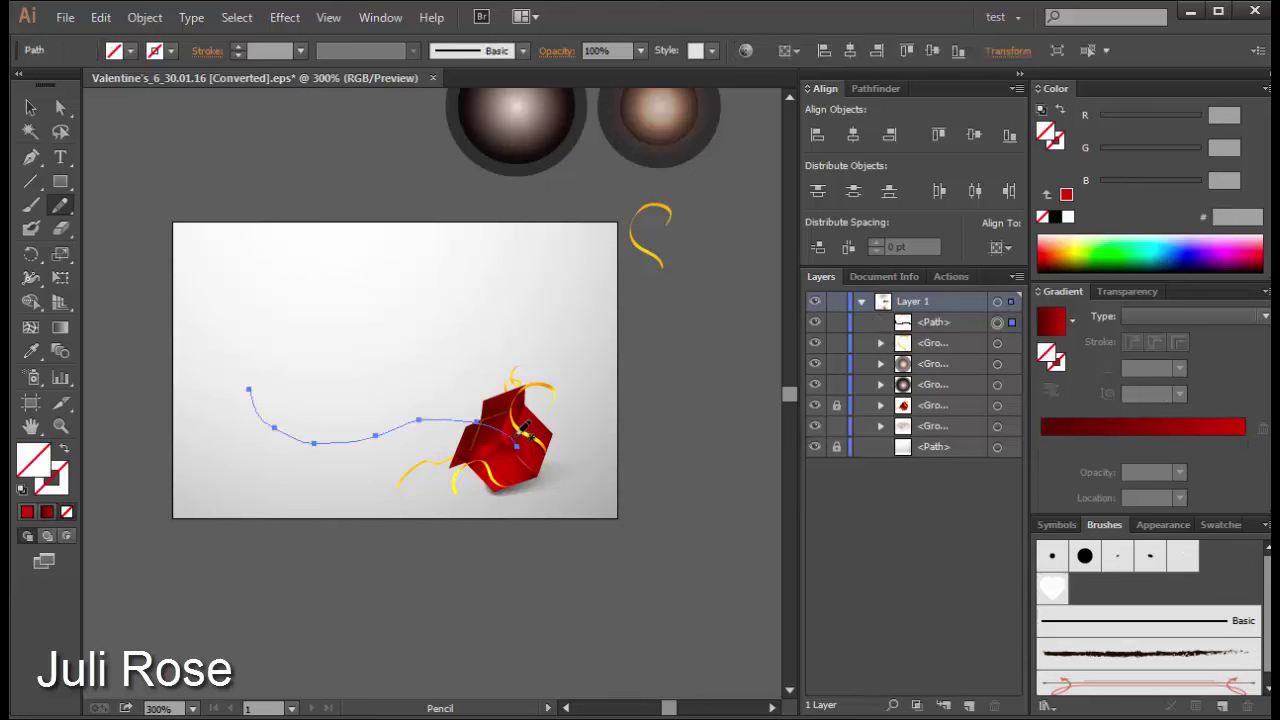
{"action": "left_click", "coordinate": [1062, 148]}
{"action": "left_click", "coordinate": [1054, 217]}
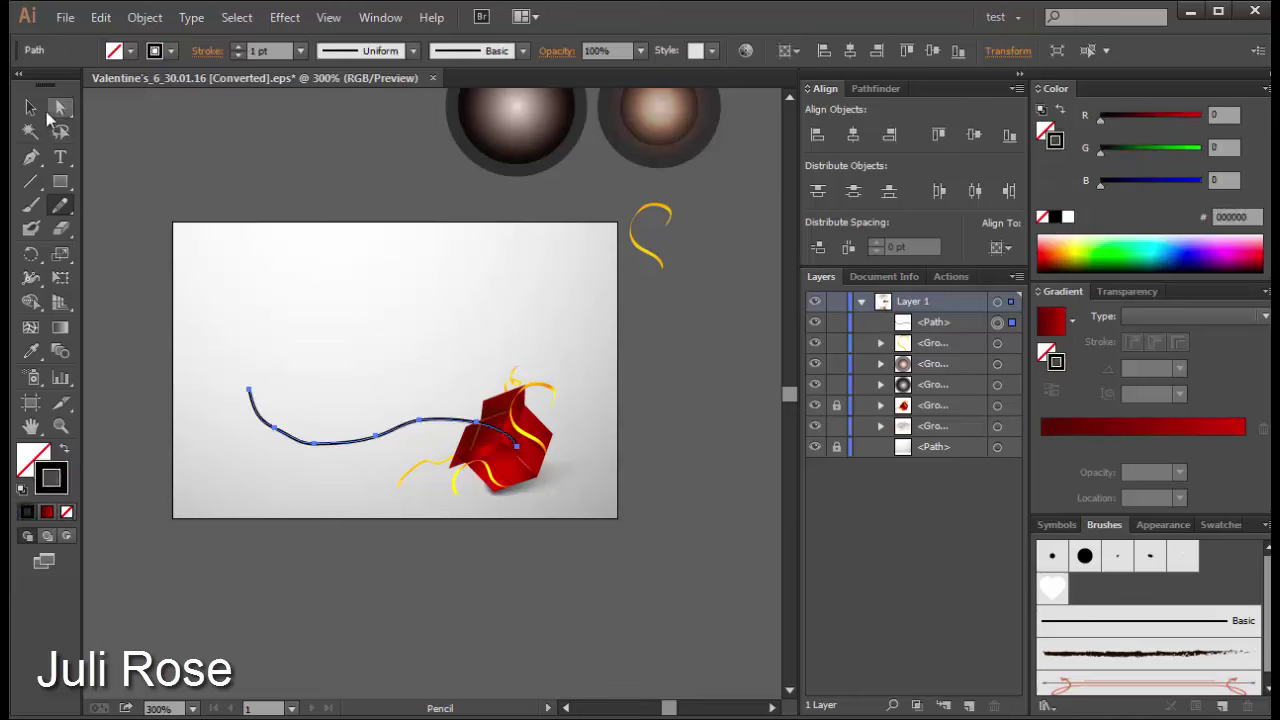
{"action": "left_click", "coordinate": [31, 108]}
{"action": "left_click", "coordinate": [176, 198]}
Step: Set Pencil Fidelity to 4 px with lower Smoothness, then draw two curves from the box
{"action": "double_click", "coordinate": [60, 206]}
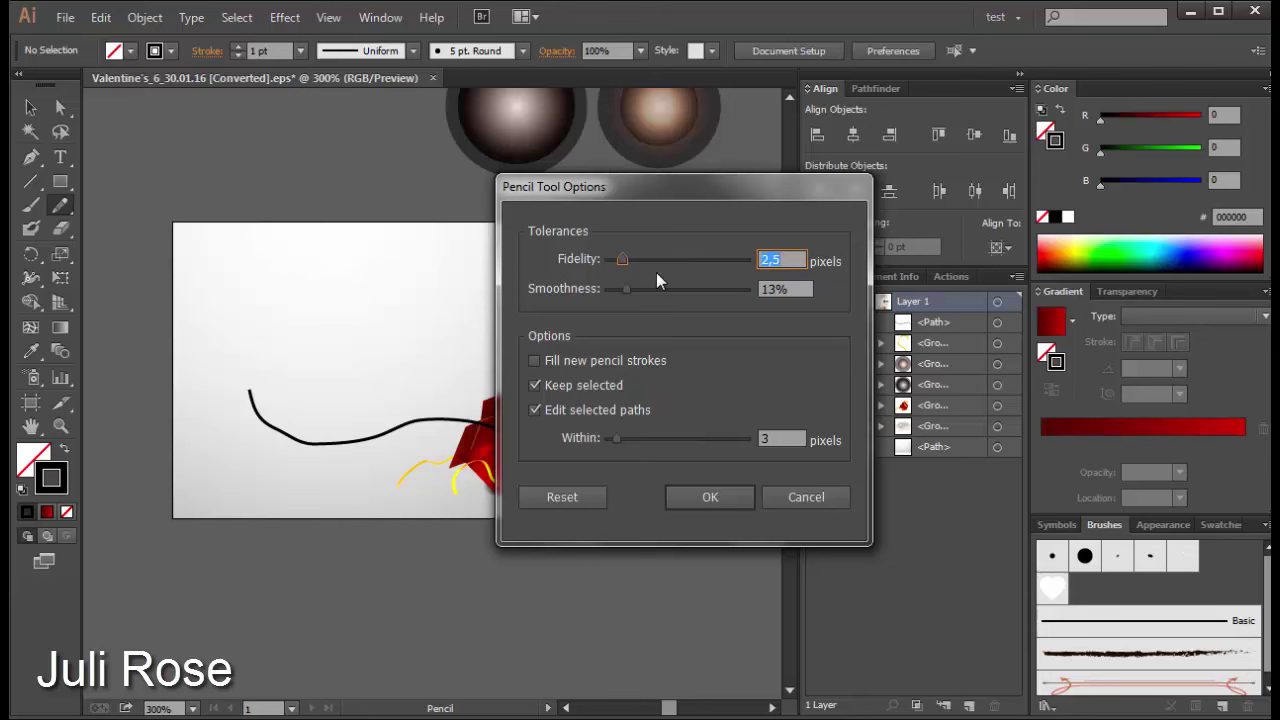
{"action": "mouse_move", "coordinate": [620, 258]}
{"action": "left_mouse_down"}
{"action": "mouse_move", "coordinate": [632, 258]}
{"action": "mouse_move", "coordinate": [620, 289]}
{"action": "mouse_move", "coordinate": [643, 257]}
{"action": "left_mouse_up"}
{"action": "left_click", "coordinate": [625, 289]}
{"action": "left_click", "coordinate": [615, 290]}
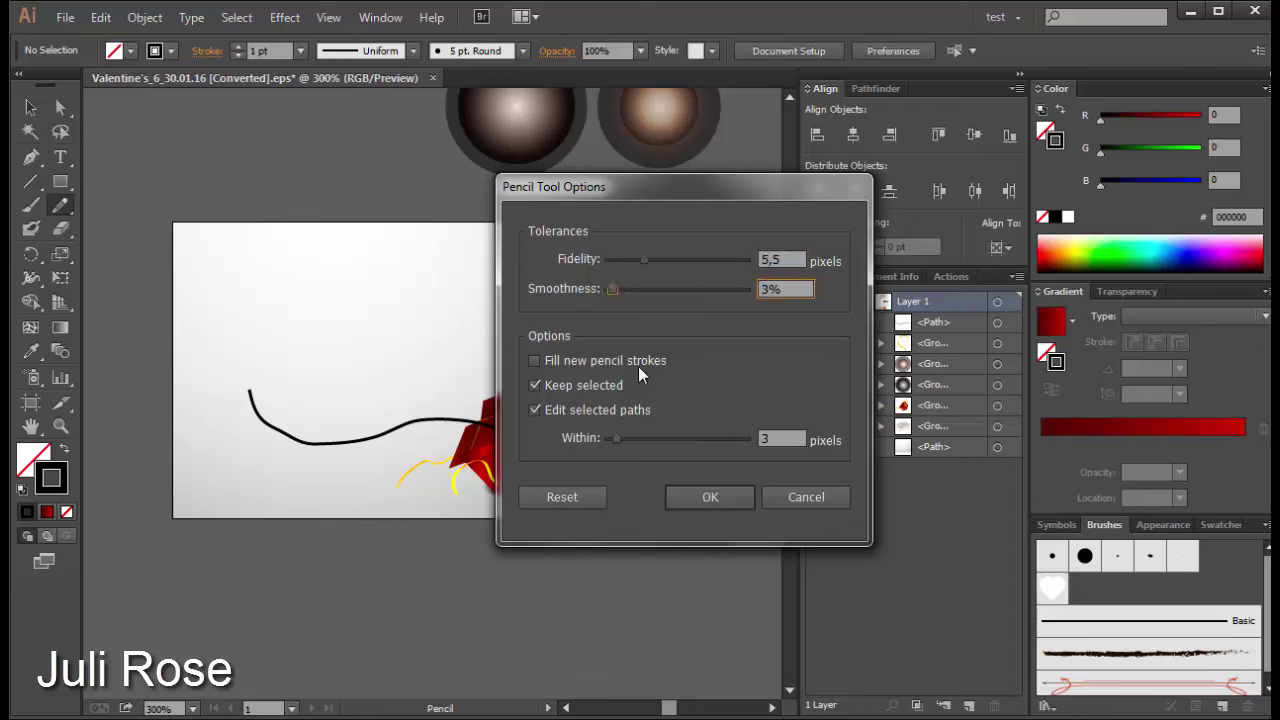
{"action": "left_click", "coordinate": [713, 500]}
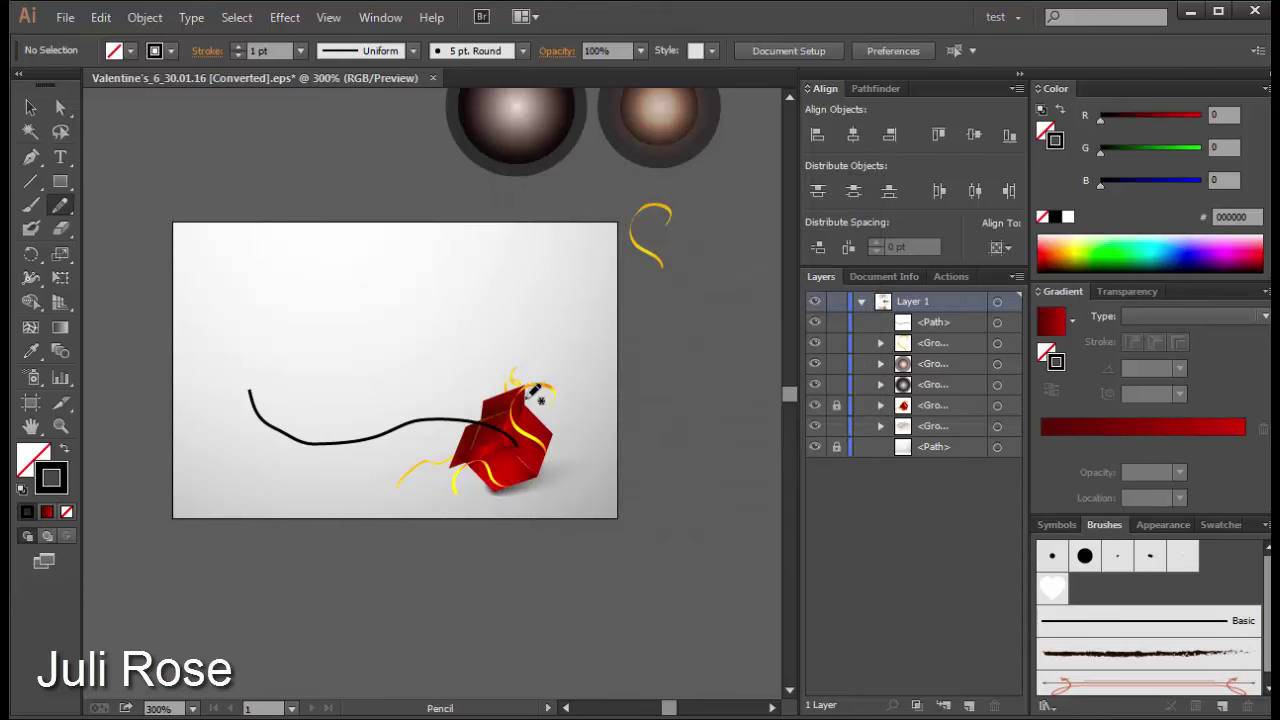
{"action": "left_click_drag", "start_coordinate": [512, 372], "coordinate": [266, 296]}
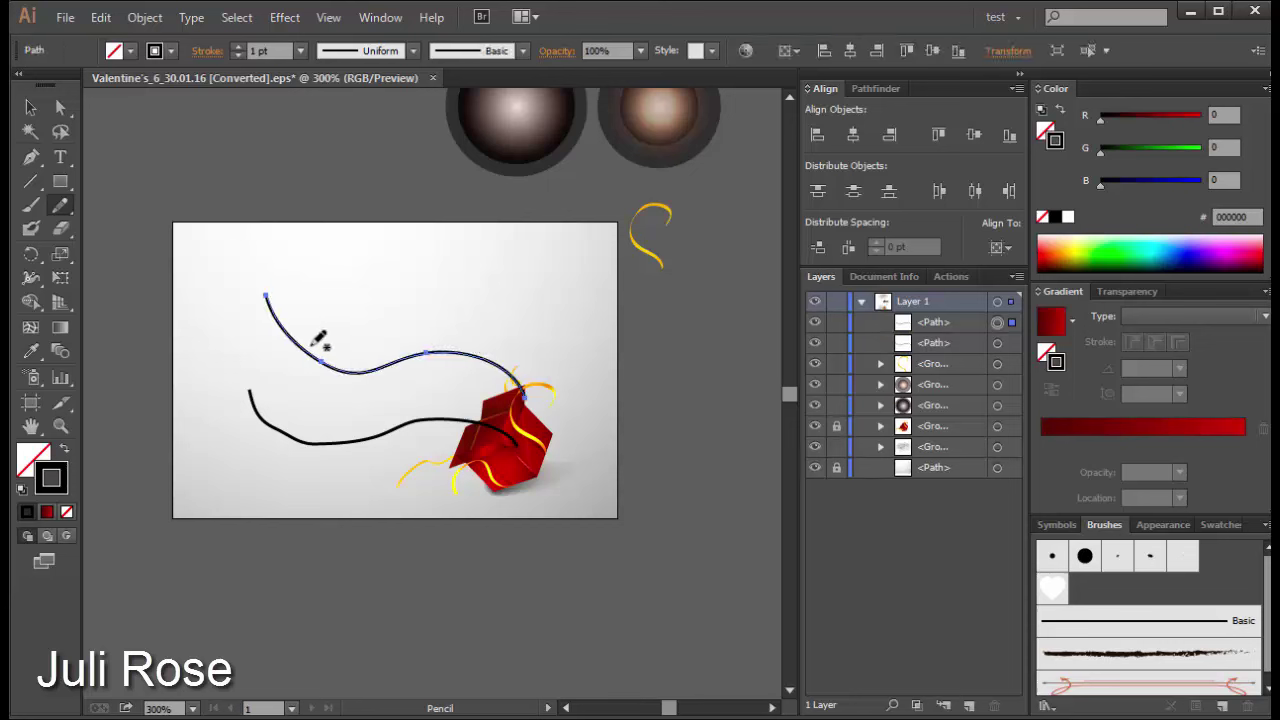
{"action": "mouse_move", "coordinate": [570, 378]}
{"action": "left_mouse_down"}
{"action": "mouse_move", "coordinate": [333, 253]}
{"action": "mouse_move", "coordinate": [537, 395]}
{"action": "left_mouse_up"}
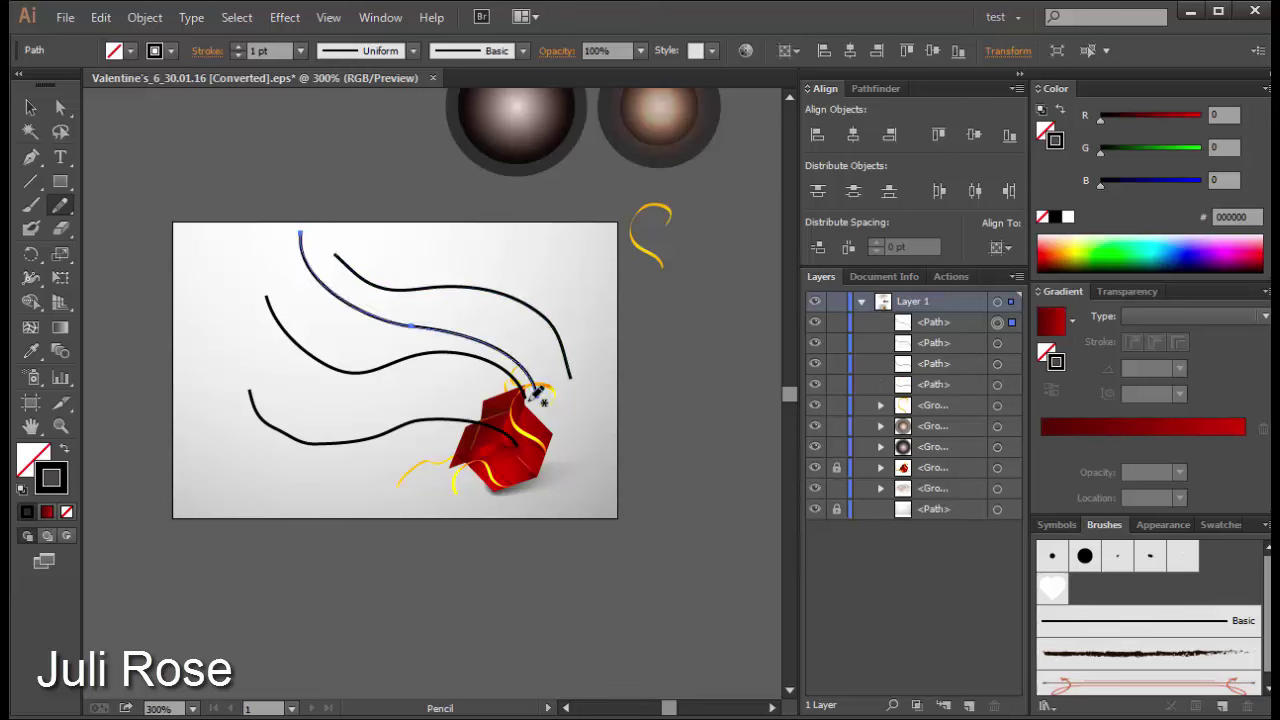
Step: Readjust Pencil Fidelity to 4 px and draw three more sweeping curves, one along the bottom
{"action": "double_click", "coordinate": [60, 205]}
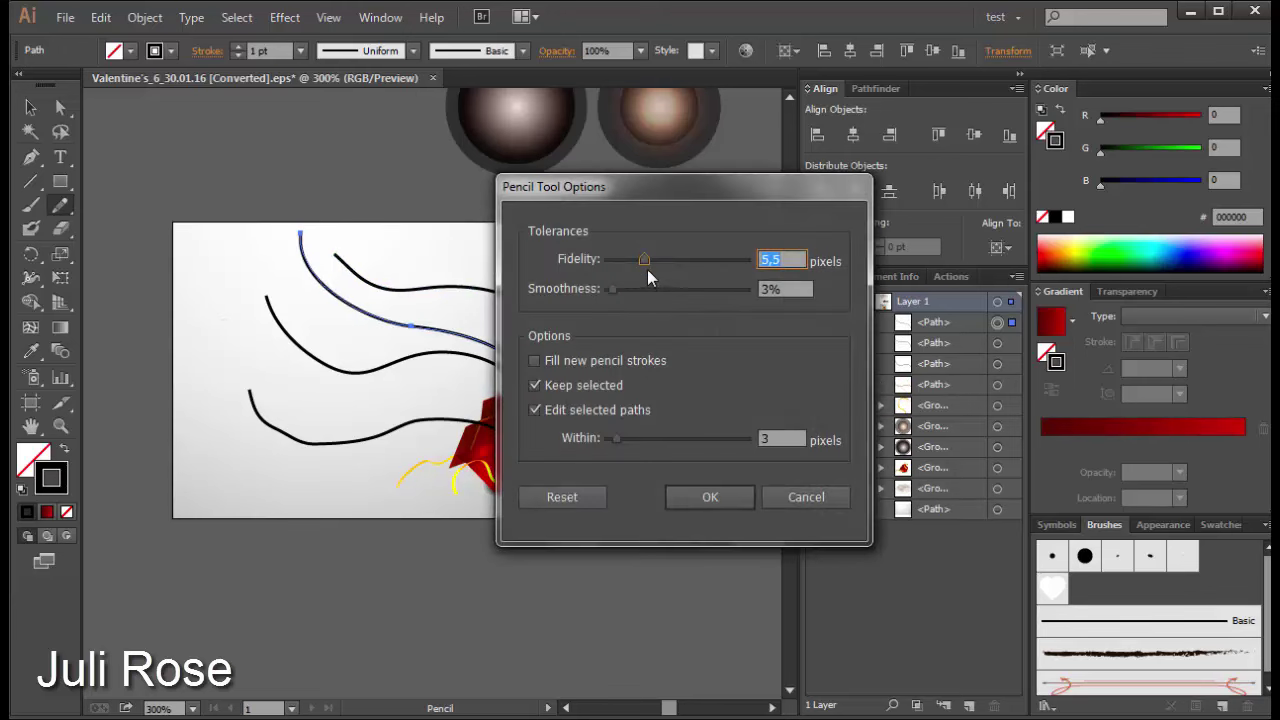
{"action": "left_click_drag", "start_coordinate": [647, 269], "coordinate": [622, 259]}
{"action": "left_click", "coordinate": [710, 497]}
{"action": "left_click_drag", "start_coordinate": [238, 238], "coordinate": [537, 427]}
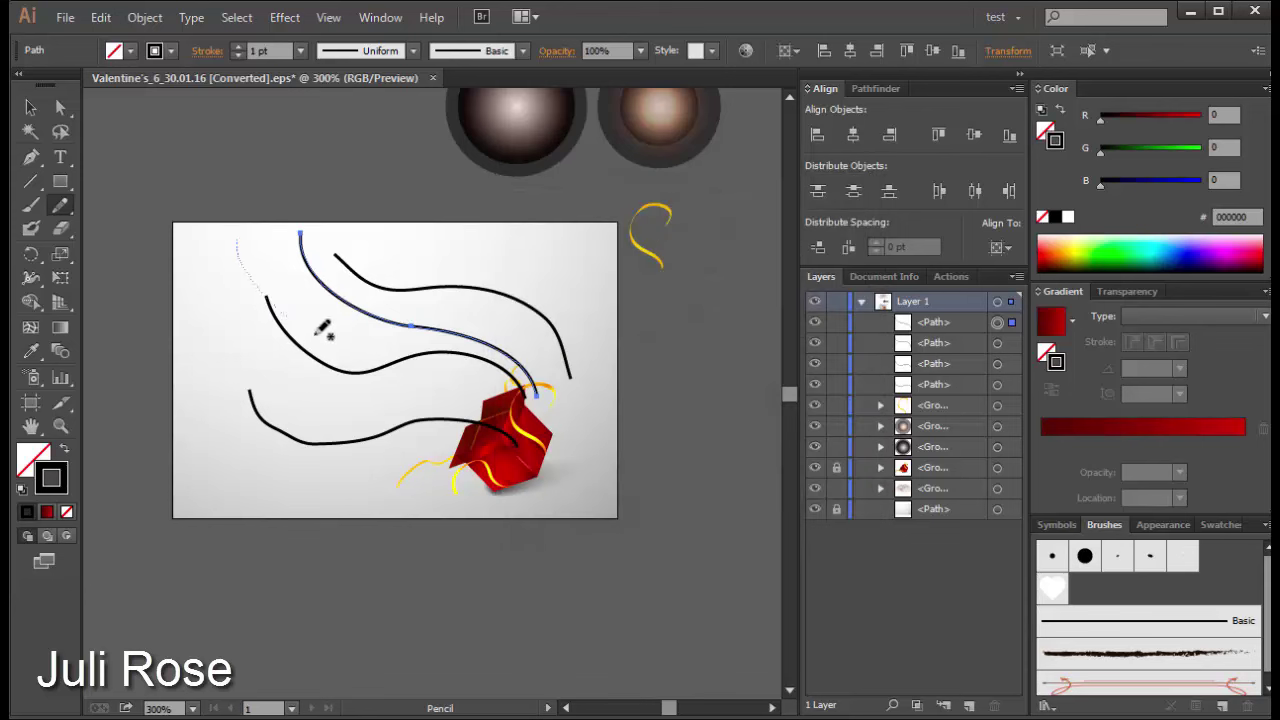
{"action": "mouse_move", "coordinate": [178, 242]}
{"action": "left_mouse_down"}
{"action": "mouse_move", "coordinate": [585, 312]}
{"action": "mouse_move", "coordinate": [600, 410]}
{"action": "left_mouse_up"}
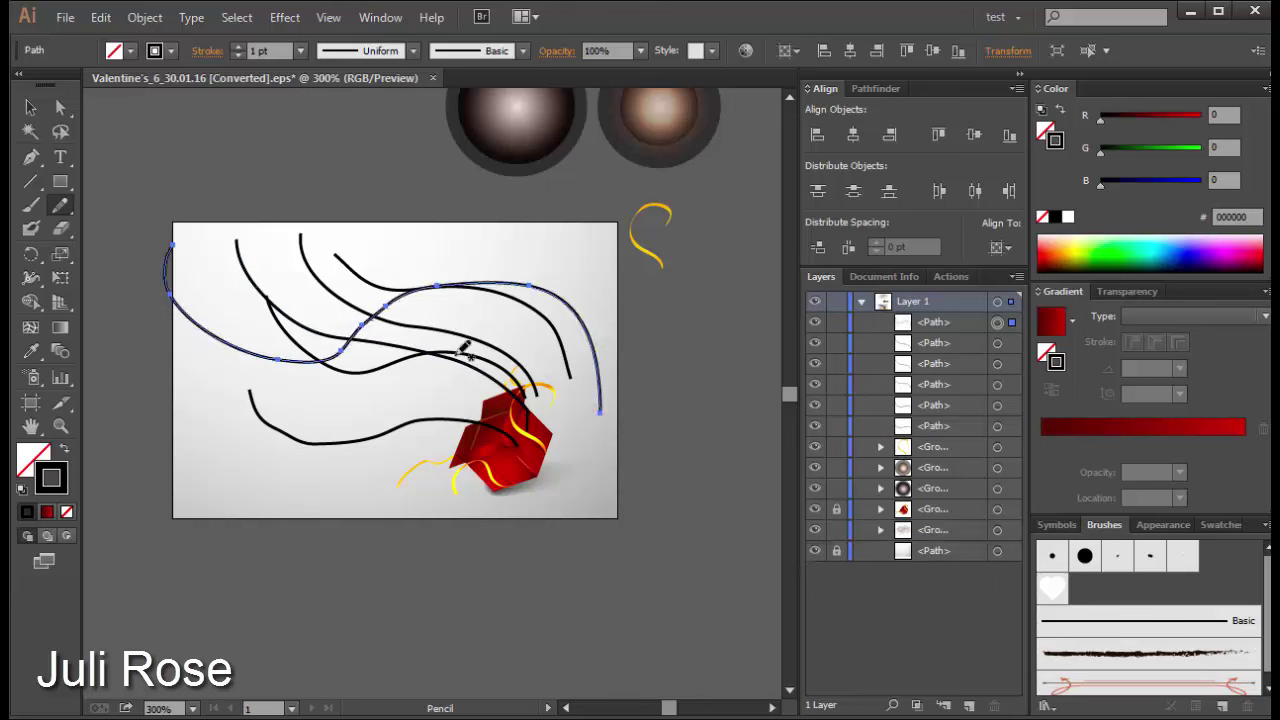
{"action": "mouse_move", "coordinate": [233, 450]}
{"action": "left_mouse_down"}
{"action": "mouse_move", "coordinate": [373, 462]}
{"action": "mouse_move", "coordinate": [500, 532]}
{"action": "left_mouse_up"}
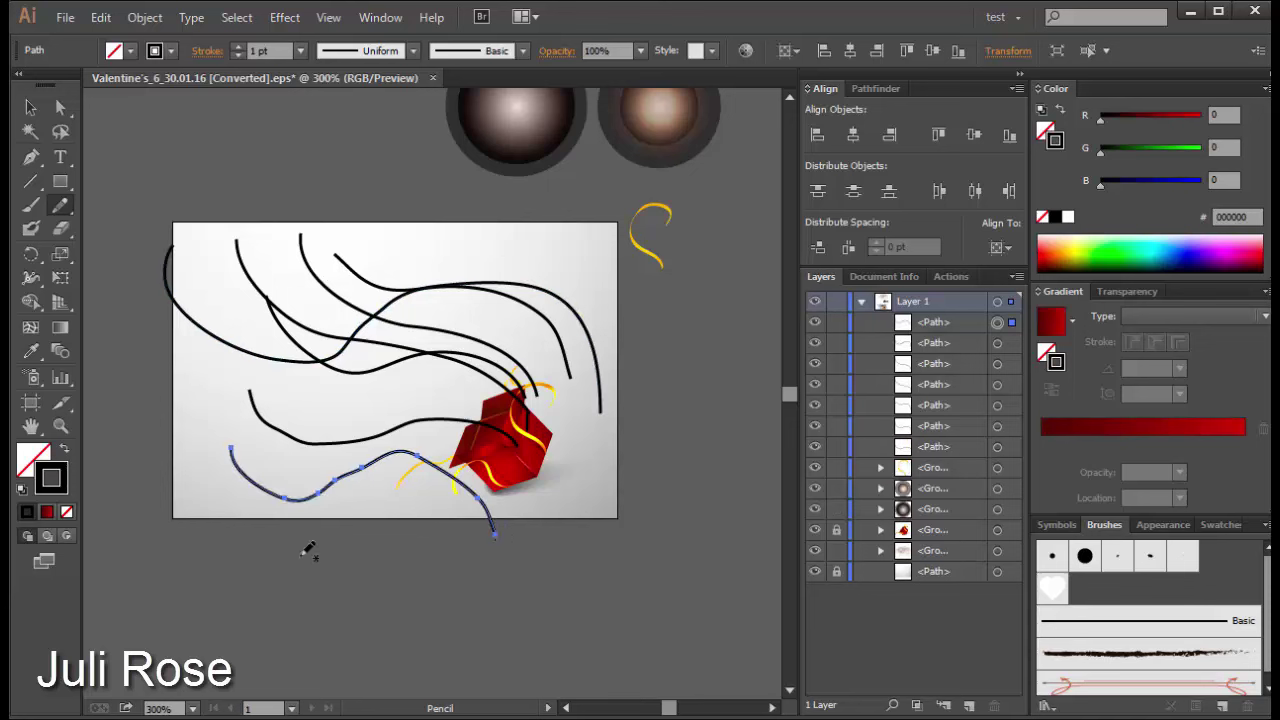
Step: Draw a loose curve below the artboard, then set Pencil Fidelity 1 px, Smoothness about 11%
{"action": "left_click_drag", "start_coordinate": [412, 517], "coordinate": [190, 595]}
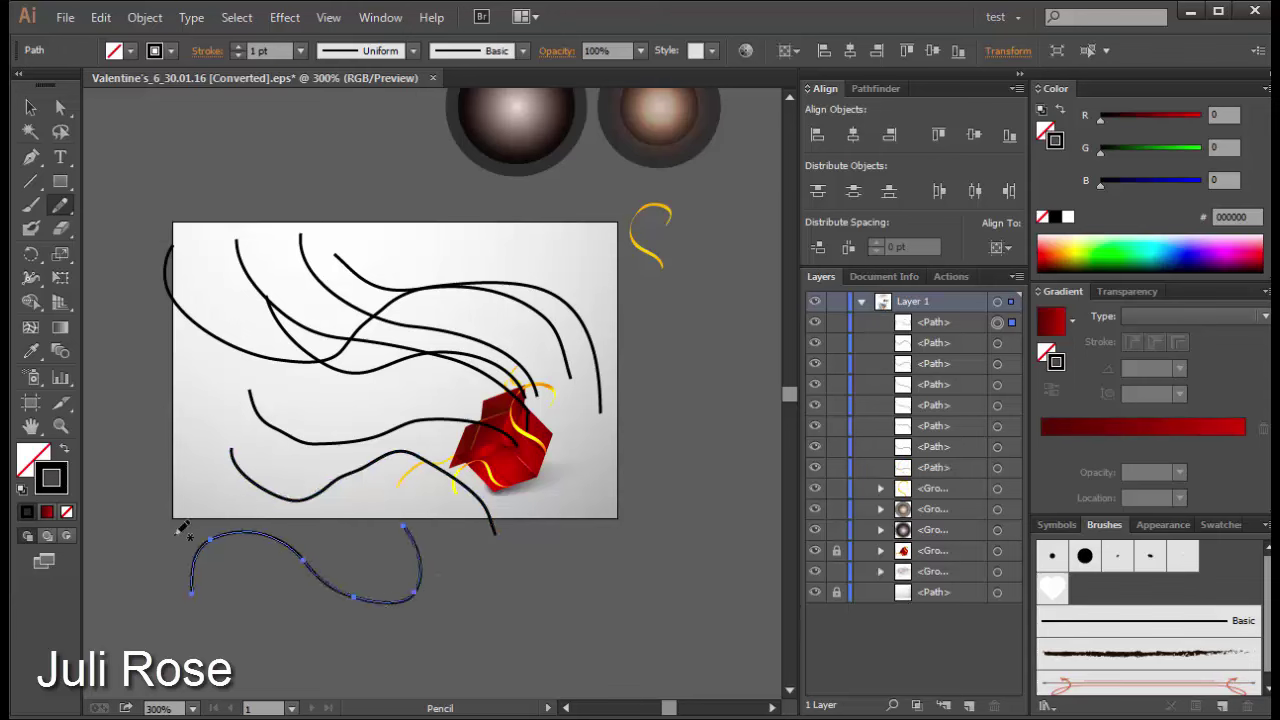
{"action": "double_click", "coordinate": [60, 206]}
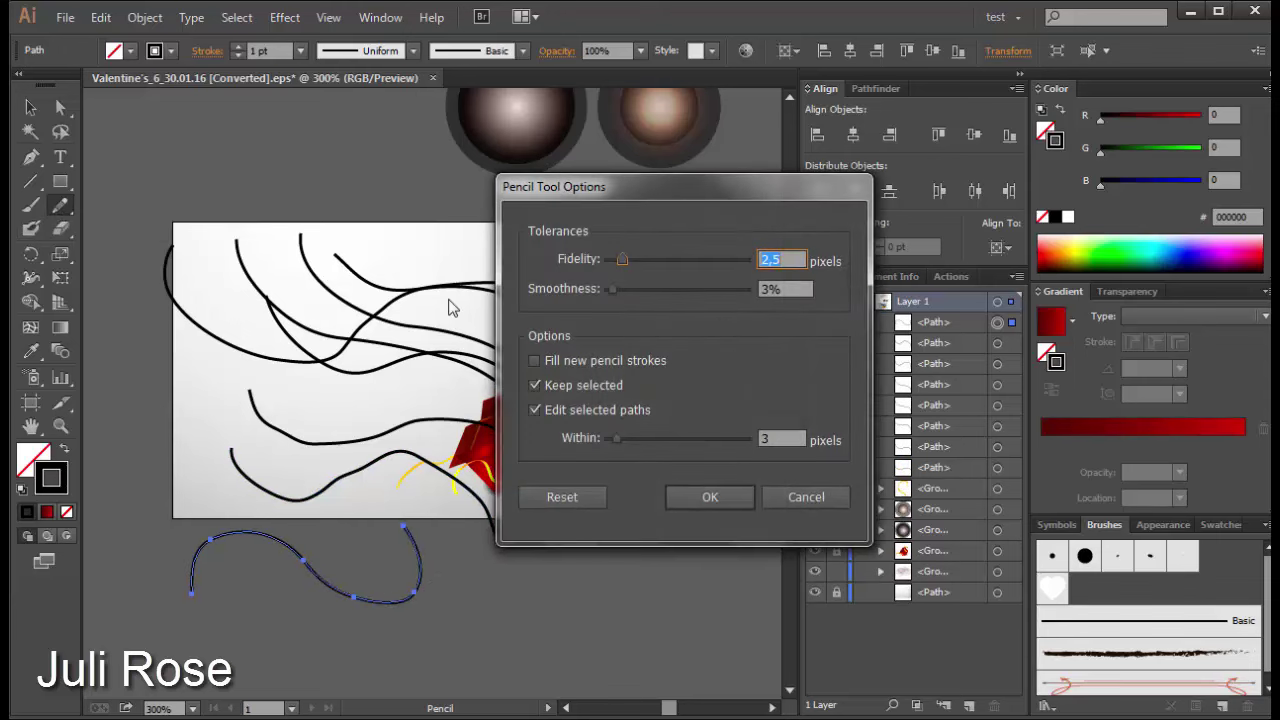
{"action": "left_click_drag", "start_coordinate": [619, 268], "coordinate": [609, 262]}
{"action": "left_click", "coordinate": [613, 290]}
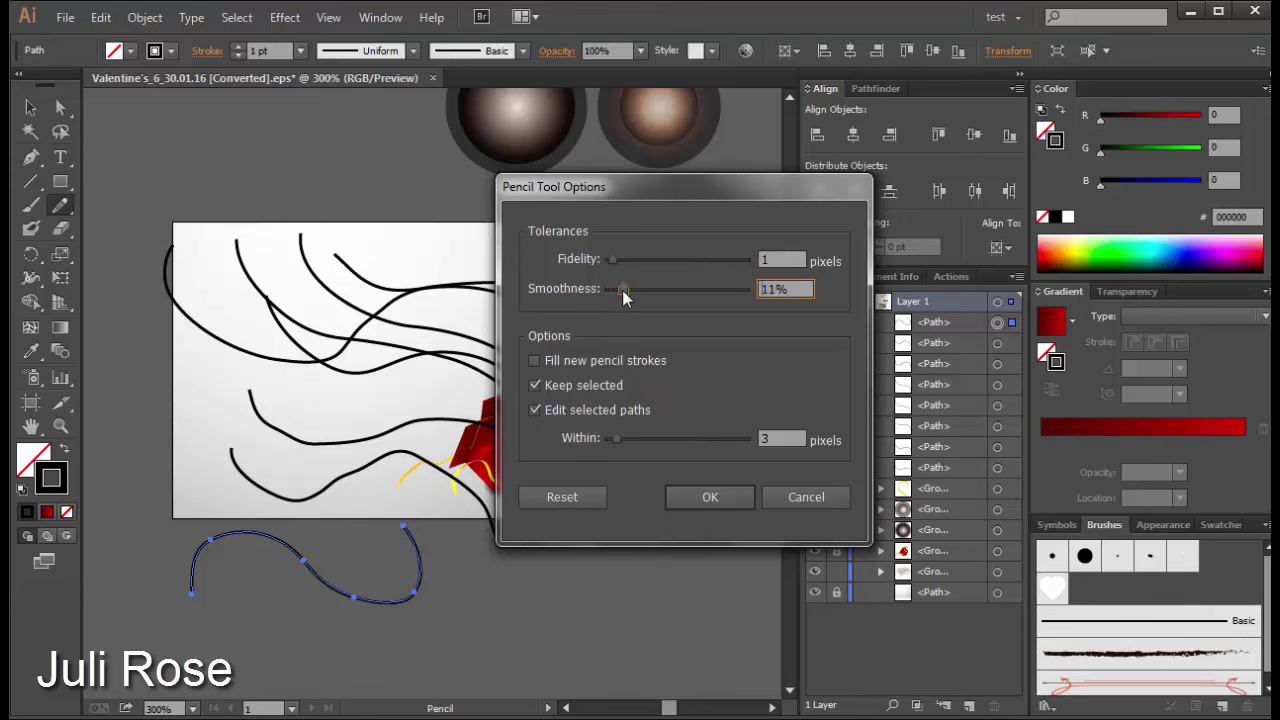
{"action": "left_click", "coordinate": [698, 500]}
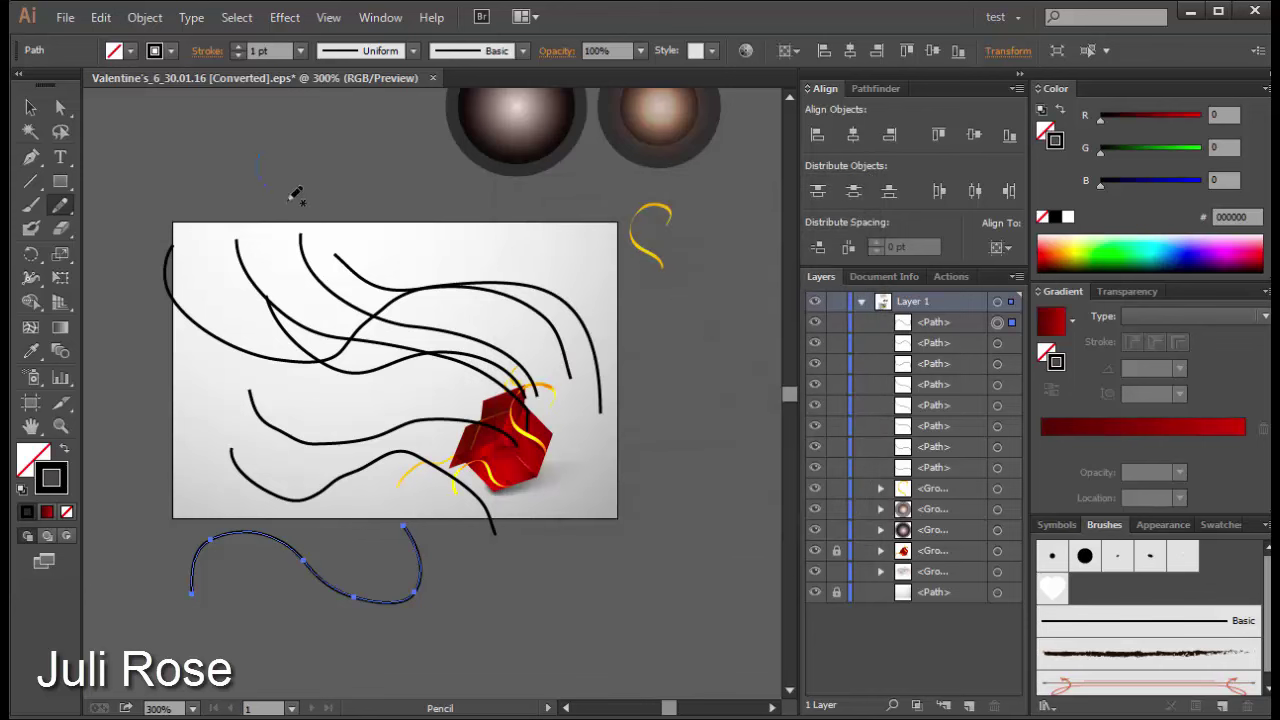
Step: Draw looping curves above the top edge and across the artwork
{"action": "left_click_drag", "start_coordinate": [480, 228], "coordinate": [258, 158]}
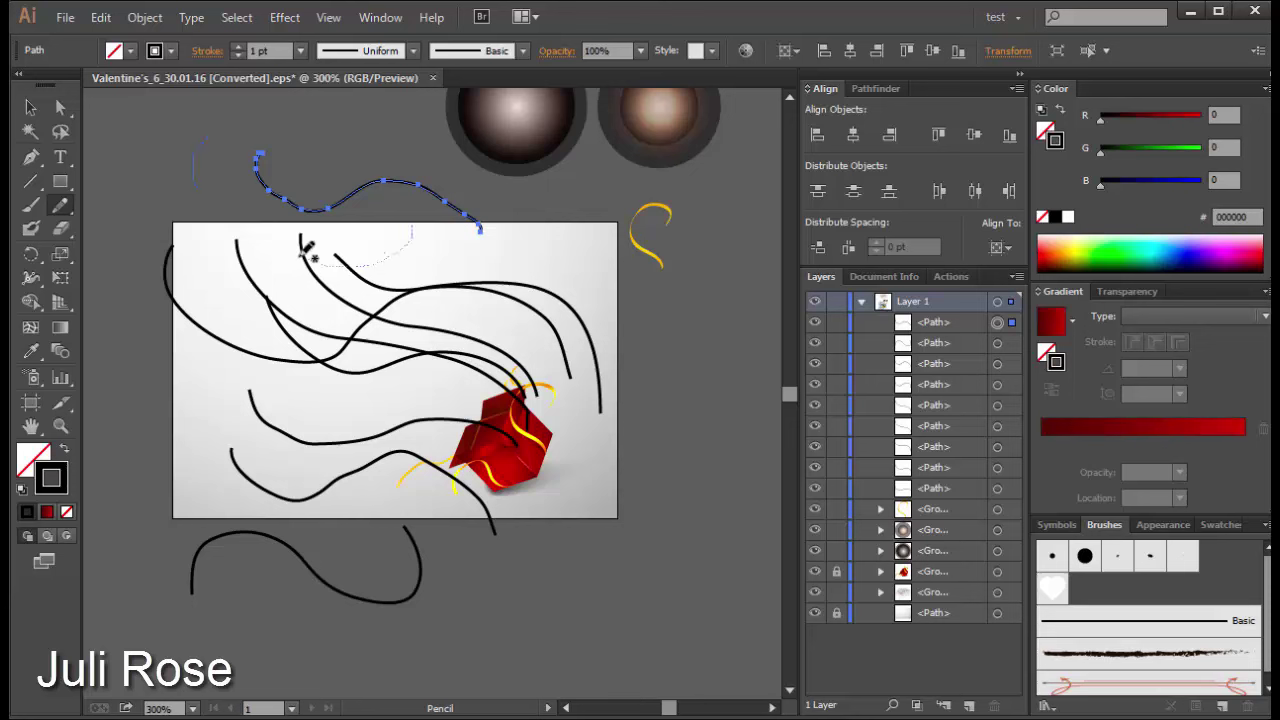
{"action": "left_click_drag", "start_coordinate": [207, 135], "coordinate": [300, 258]}
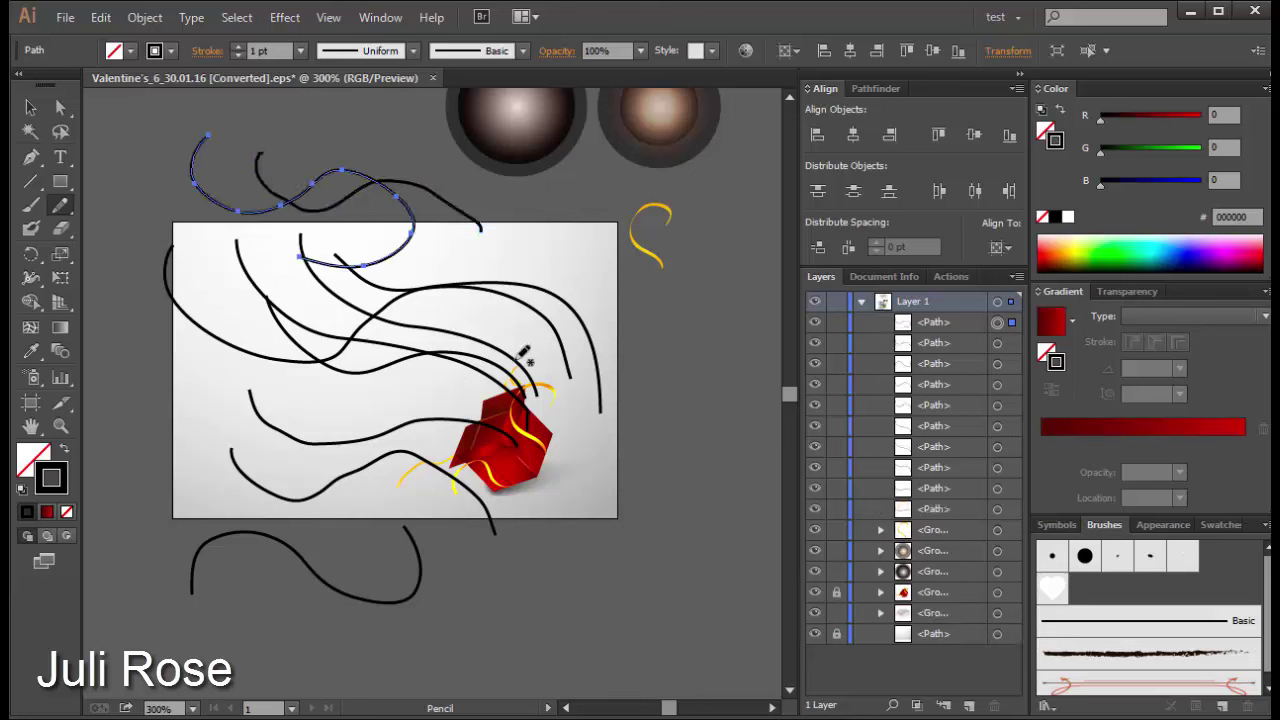
{"action": "left_click_drag", "start_coordinate": [480, 298], "coordinate": [614, 351]}
{"action": "left_click_drag", "start_coordinate": [676, 313], "coordinate": [681, 350]}
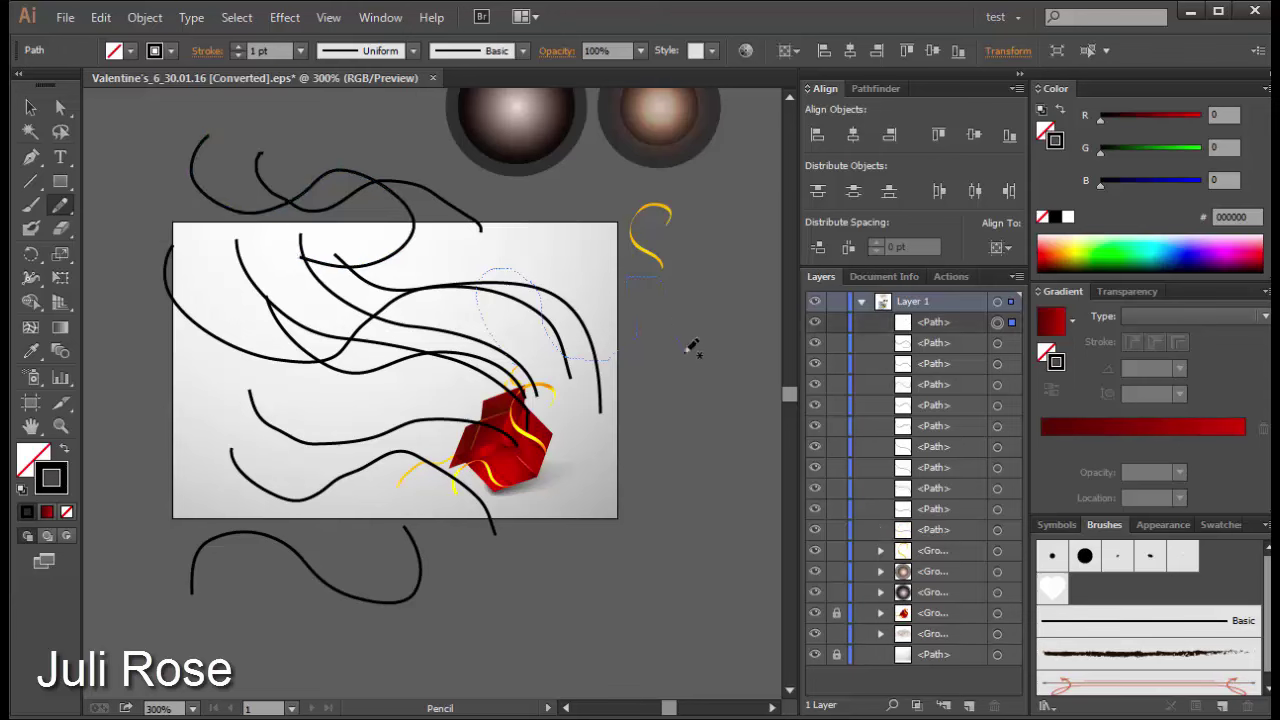
Step: Set the Pencil tool to Fidelity 4.5 and Smoothness 8%
{"action": "double_click", "coordinate": [60, 206]}
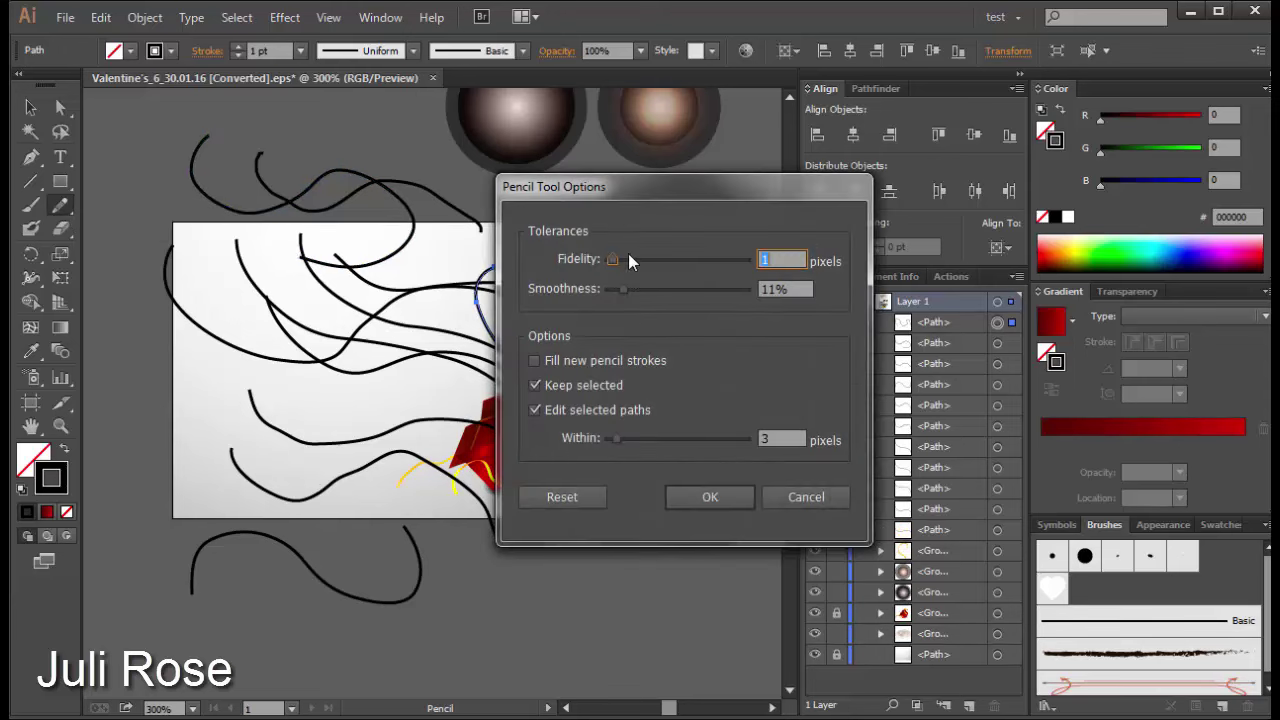
{"action": "left_click_drag", "start_coordinate": [616, 258], "coordinate": [635, 260]}
{"action": "left_click", "coordinate": [624, 290]}
{"action": "left_click_drag", "start_coordinate": [624, 290], "coordinate": [652, 258]}
{"action": "left_click", "coordinate": [706, 500]}
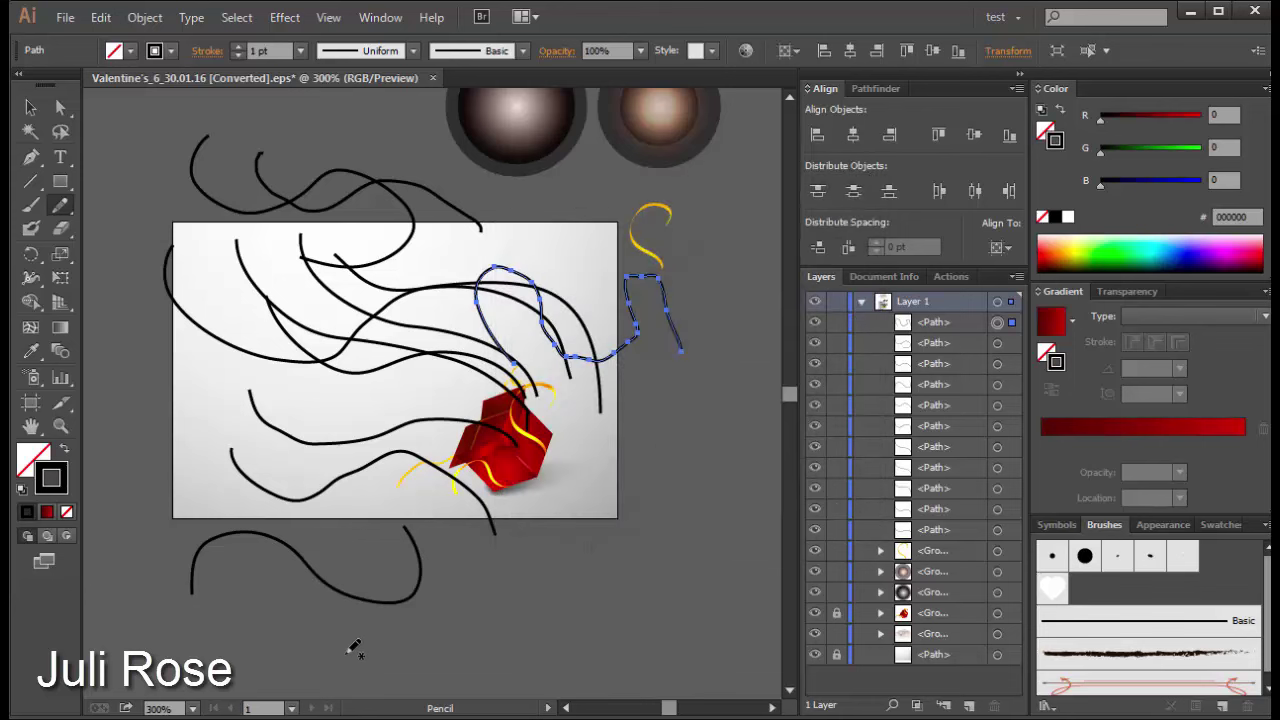
Step: Draw two arching curves below the artwork, then marquee-select the black strokes
{"action": "left_click_drag", "start_coordinate": [571, 577], "coordinate": [340, 652]}
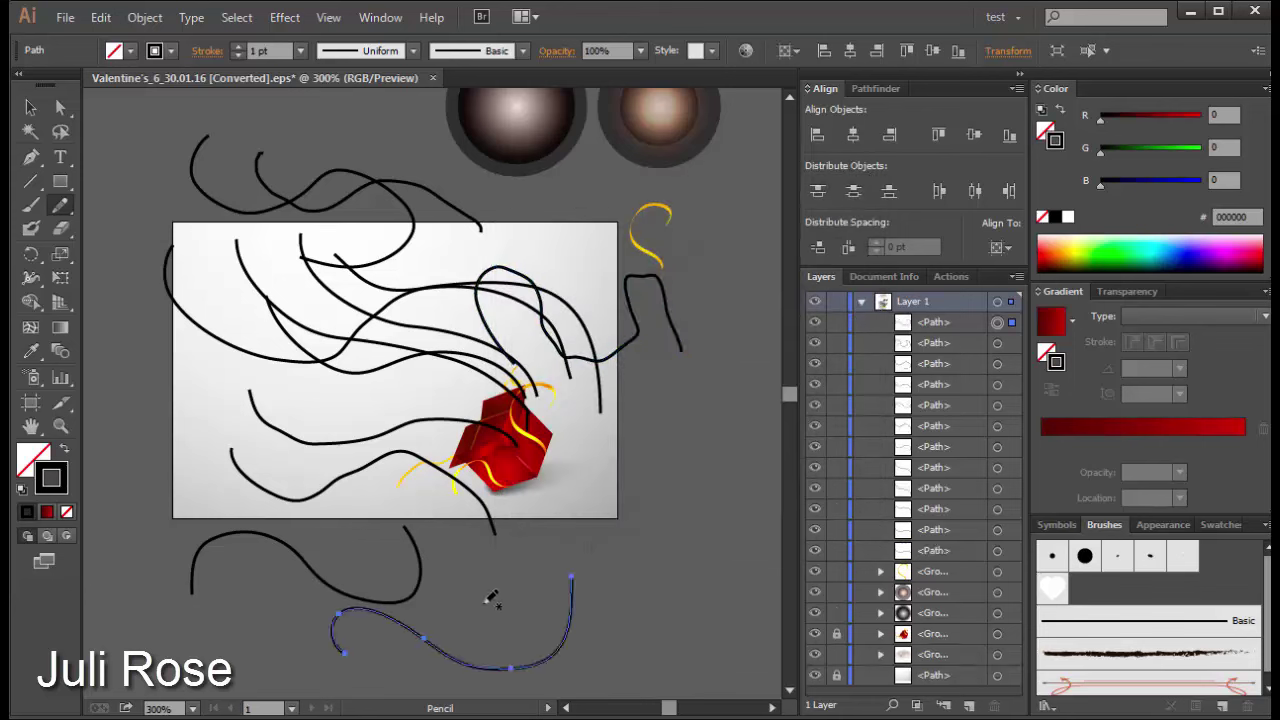
{"action": "left_click_drag", "start_coordinate": [657, 604], "coordinate": [482, 607]}
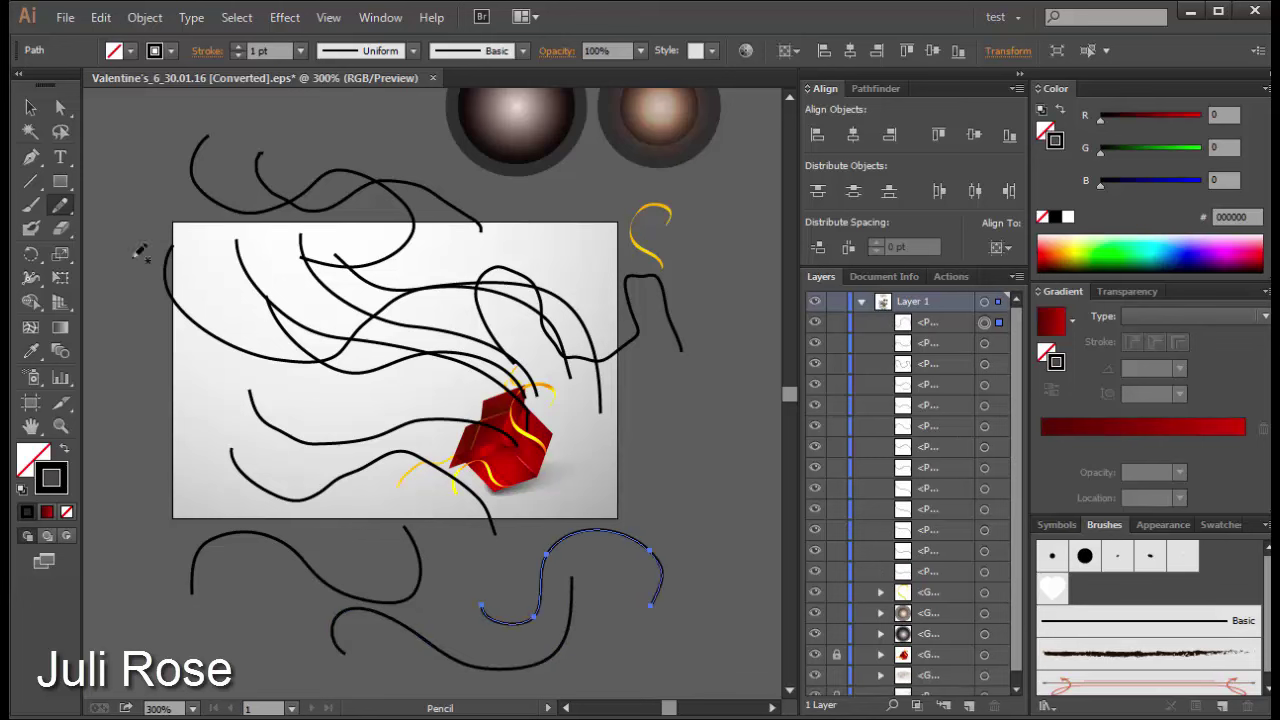
{"action": "left_click", "coordinate": [30, 107]}
{"action": "mouse_move", "coordinate": [140, 130]}
{"action": "left_mouse_down"}
{"action": "mouse_move", "coordinate": [352, 627]}
{"action": "mouse_move", "coordinate": [343, 614]}
{"action": "left_mouse_up"}
Step: Delete all the old black pencil strokes around the gift box
{"action": "key", "text": "Delete"}
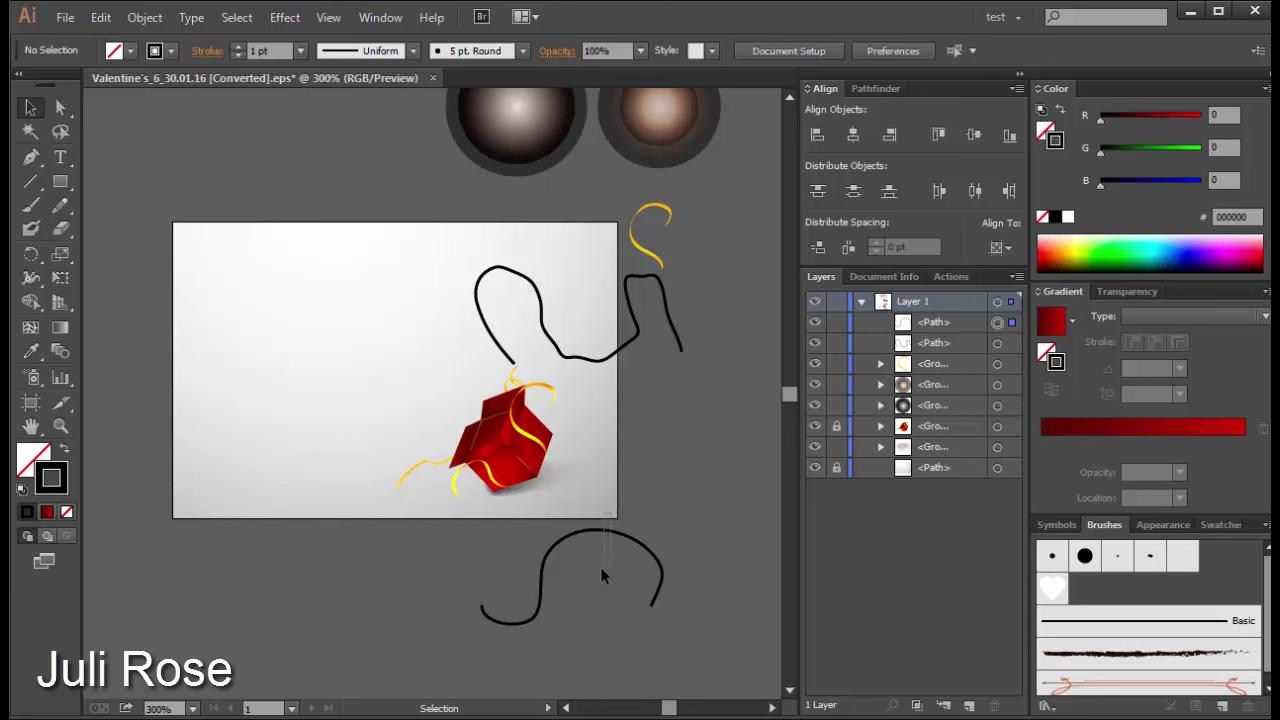
{"action": "key", "text": "Delete"}
{"action": "left_click", "coordinate": [632, 343]}
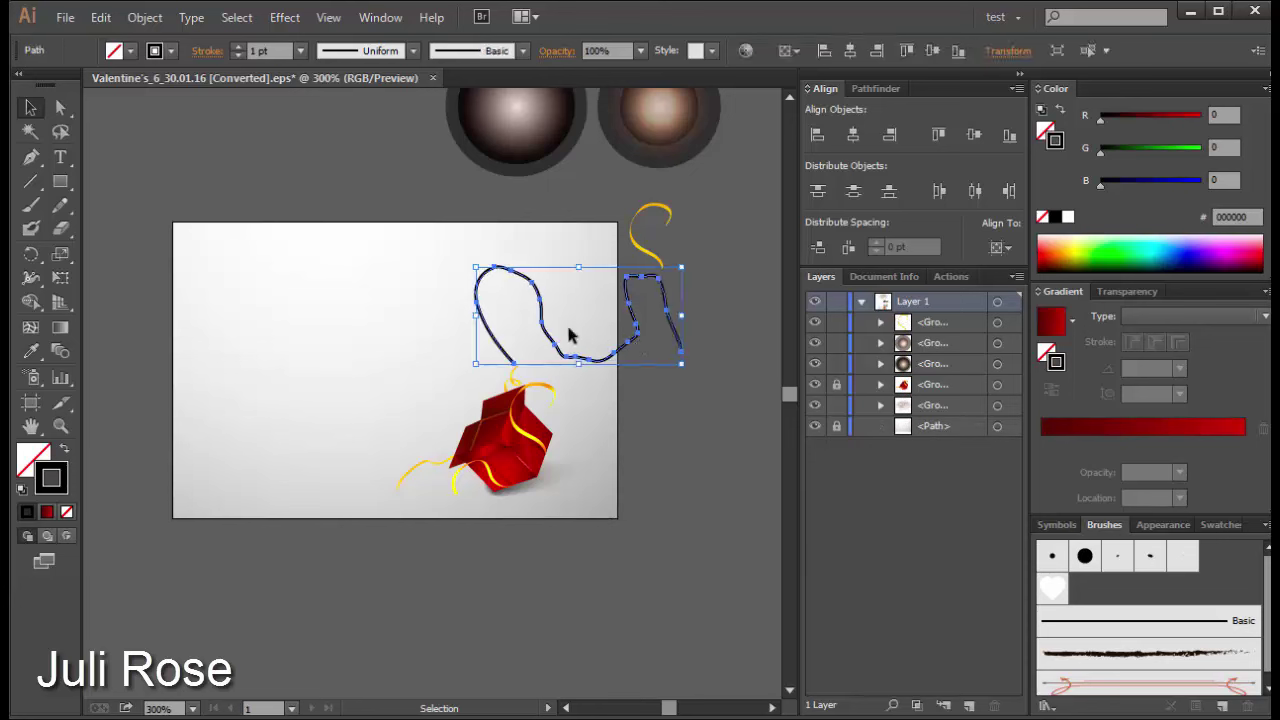
{"action": "key", "text": "Delete"}
Step: Try a few wavy pencil curves toward the box, deleting the rejected attempts
{"action": "key", "text": "n"}
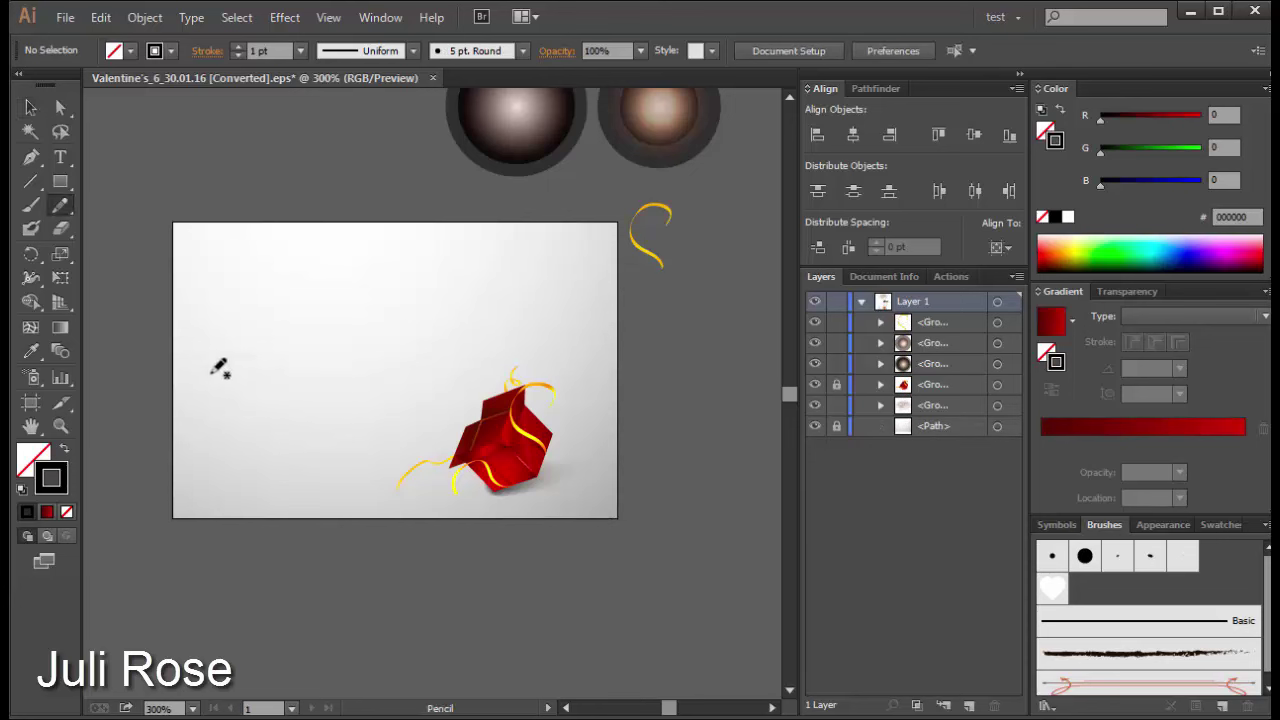
{"action": "mouse_move", "coordinate": [212, 456]}
{"action": "left_mouse_down"}
{"action": "mouse_move", "coordinate": [220, 418]}
{"action": "mouse_move", "coordinate": [510, 470]}
{"action": "left_mouse_up"}
{"action": "left_click_drag", "start_coordinate": [240, 460], "coordinate": [431, 456]}
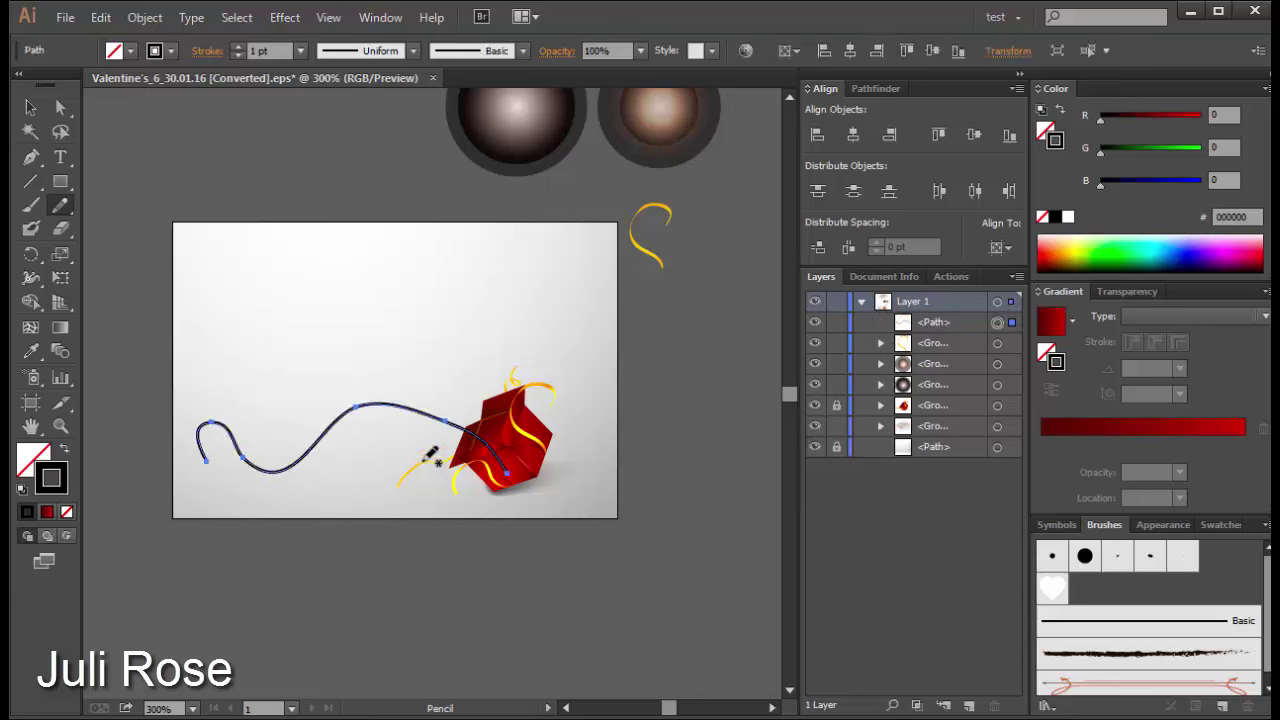
{"action": "key", "text": "Delete"}
{"action": "mouse_move", "coordinate": [255, 363]}
{"action": "left_mouse_down"}
{"action": "mouse_move", "coordinate": [372, 451]}
{"action": "mouse_move", "coordinate": [456, 430]}
{"action": "mouse_move", "coordinate": [511, 450]}
{"action": "left_mouse_up"}
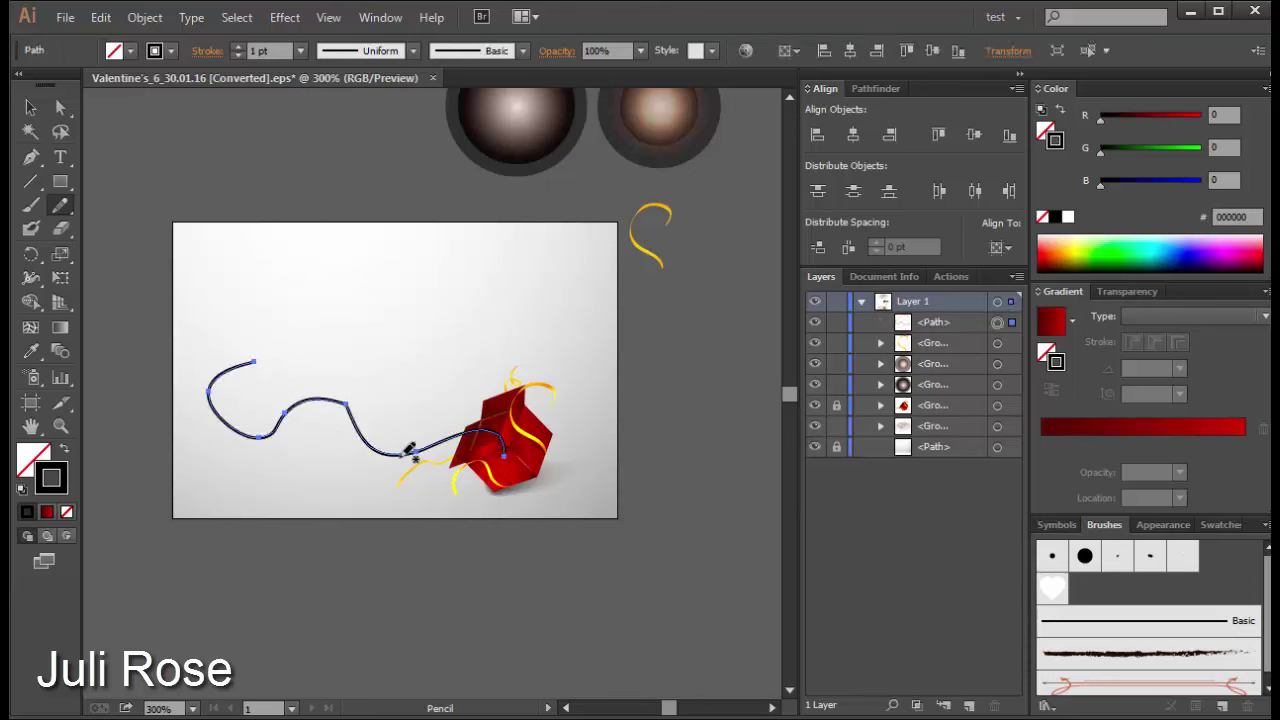
{"action": "key", "text": "Delete"}
Step: Draw five wavy curves, including a tall one and a loop, streaming from the box
{"action": "left_click_drag", "start_coordinate": [518, 432], "coordinate": [224, 410]}
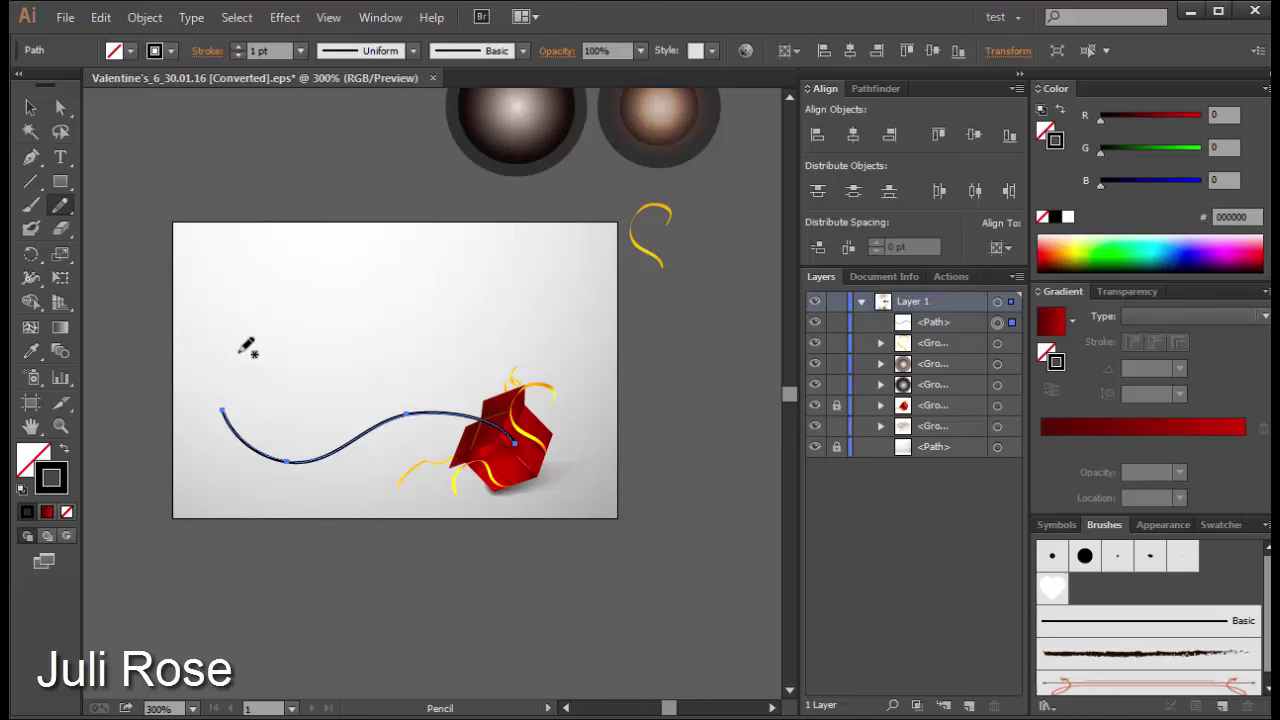
{"action": "mouse_move", "coordinate": [247, 328]}
{"action": "left_mouse_down"}
{"action": "mouse_move", "coordinate": [486, 437]}
{"action": "mouse_move", "coordinate": [489, 455]}
{"action": "left_mouse_up"}
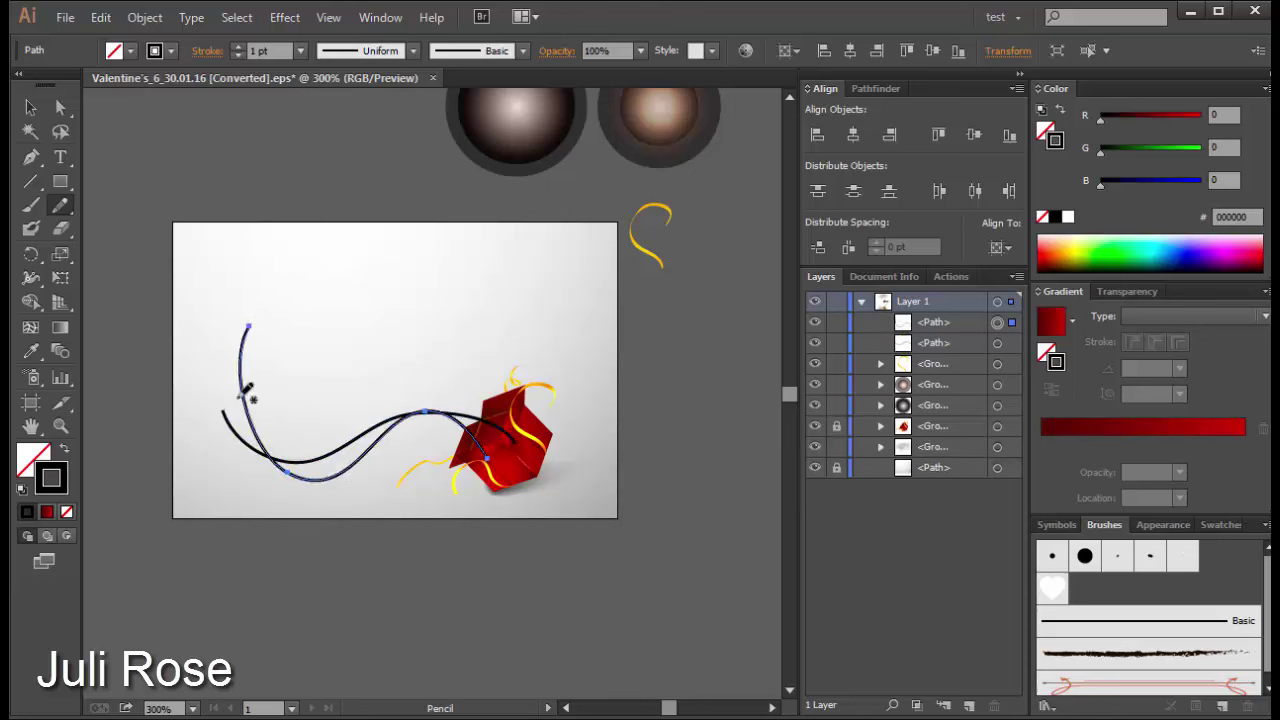
{"action": "left_click_drag", "start_coordinate": [205, 466], "coordinate": [505, 432]}
{"action": "mouse_move", "coordinate": [218, 282]}
{"action": "left_mouse_down"}
{"action": "mouse_move", "coordinate": [216, 360]}
{"action": "mouse_move", "coordinate": [281, 401]}
{"action": "mouse_move", "coordinate": [298, 472]}
{"action": "mouse_move", "coordinate": [355, 468]}
{"action": "mouse_move", "coordinate": [405, 424]}
{"action": "mouse_move", "coordinate": [515, 430]}
{"action": "left_mouse_up"}
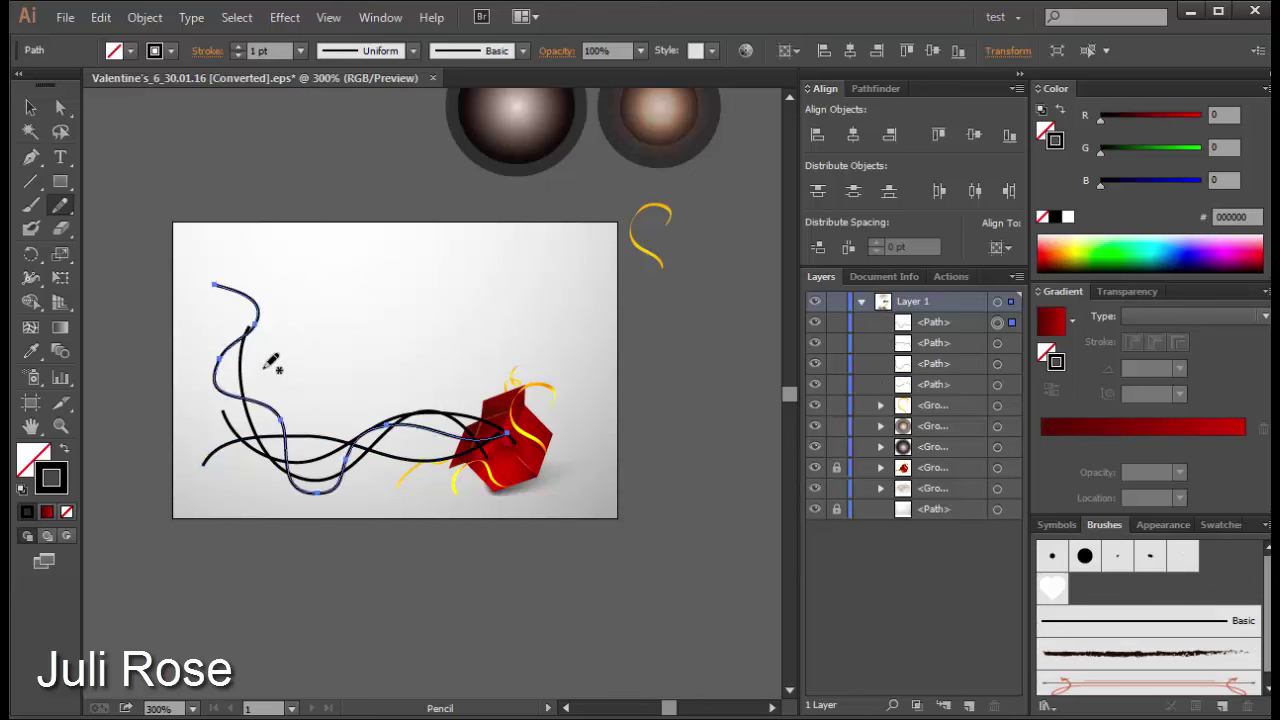
{"action": "mouse_move", "coordinate": [280, 370]}
{"action": "left_mouse_down"}
{"action": "mouse_move", "coordinate": [248, 432]}
{"action": "mouse_move", "coordinate": [290, 466]}
{"action": "mouse_move", "coordinate": [365, 415]}
{"action": "mouse_move", "coordinate": [485, 450]}
{"action": "mouse_move", "coordinate": [536, 440]}
{"action": "left_mouse_up"}
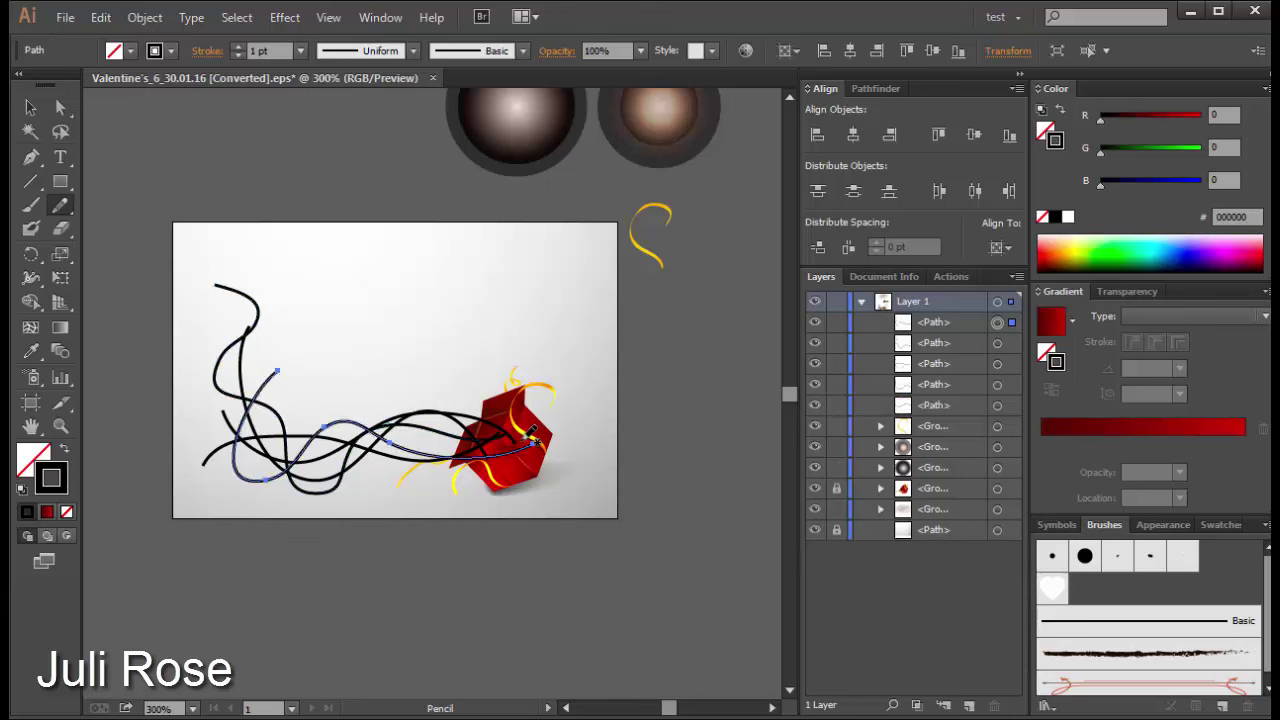
Step: Duplicate the five curves off the artboard and apply Scatter Brush 1 hearts to the originals
{"action": "key", "text": "v"}
{"action": "left_click", "coordinate": [352, 308]}
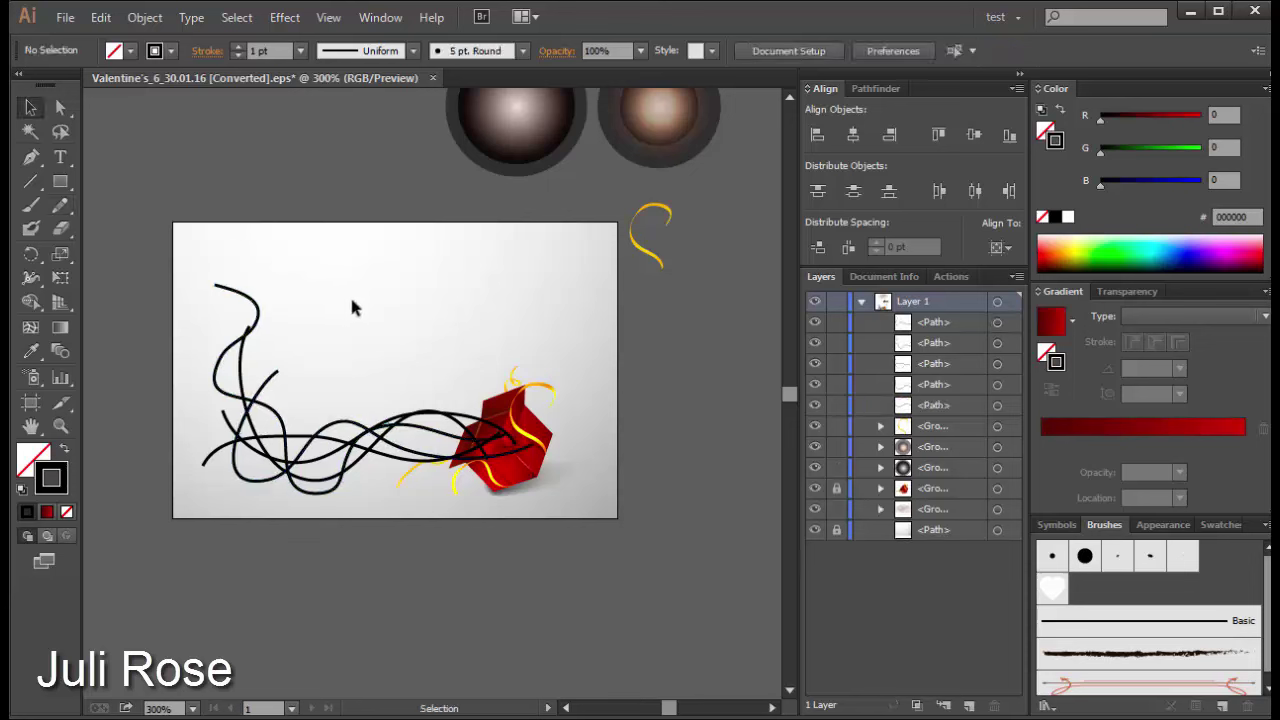
{"action": "mouse_move", "coordinate": [365, 355]}
{"action": "left_mouse_down"}
{"action": "mouse_move", "coordinate": [309, 510]}
{"action": "mouse_move", "coordinate": [280, 480]}
{"action": "mouse_move", "coordinate": [708, 637]}
{"action": "left_mouse_up"}
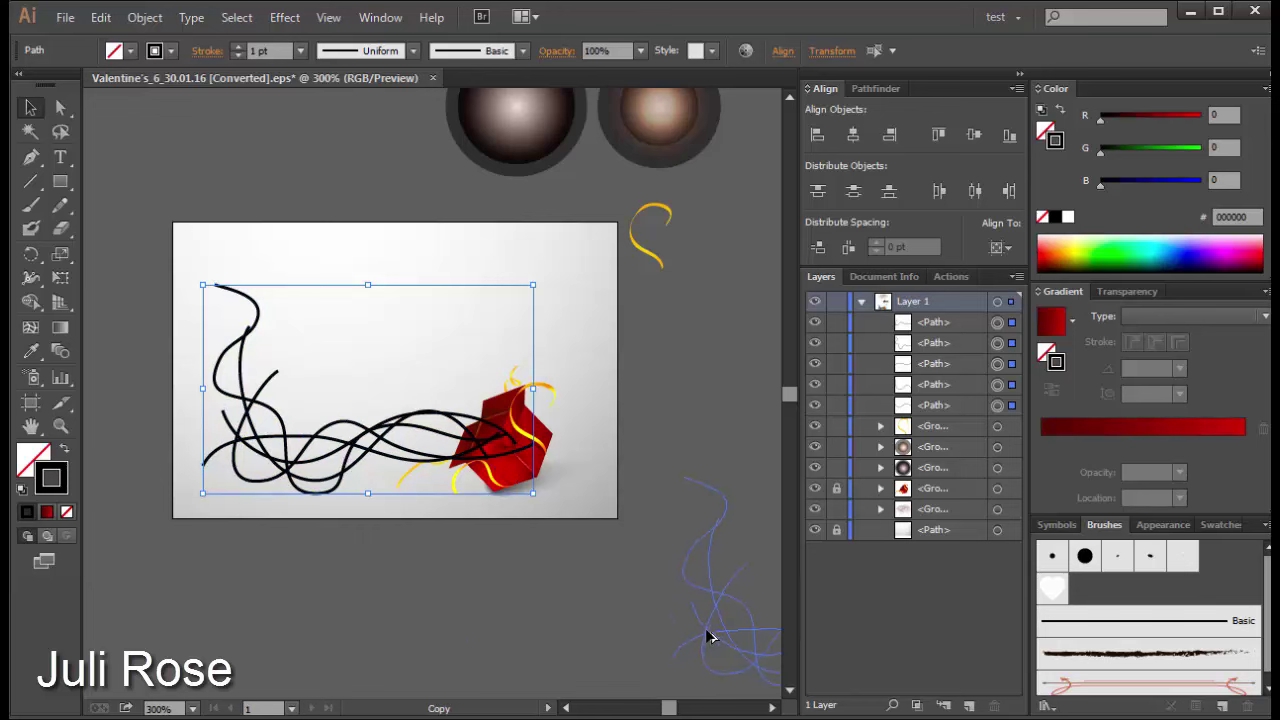
{"action": "left_click_drag", "start_coordinate": [256, 502], "coordinate": [257, 486]}
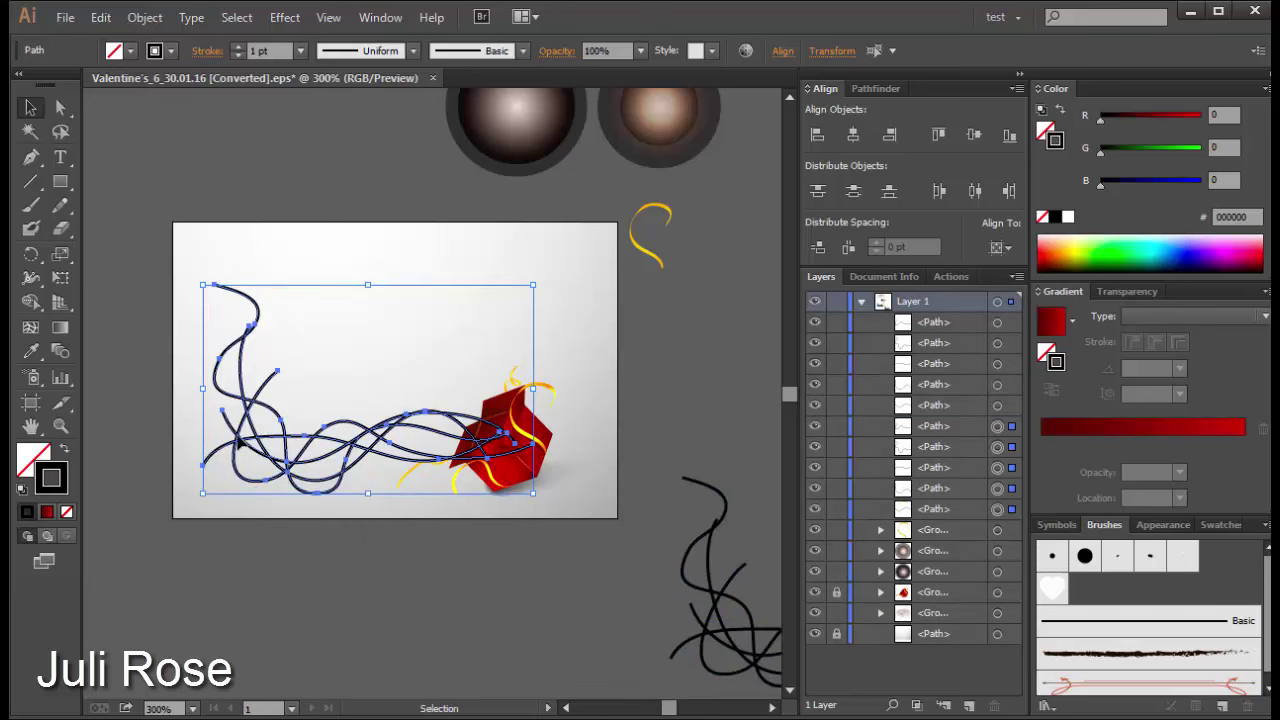
{"action": "left_click", "coordinate": [1054, 590]}
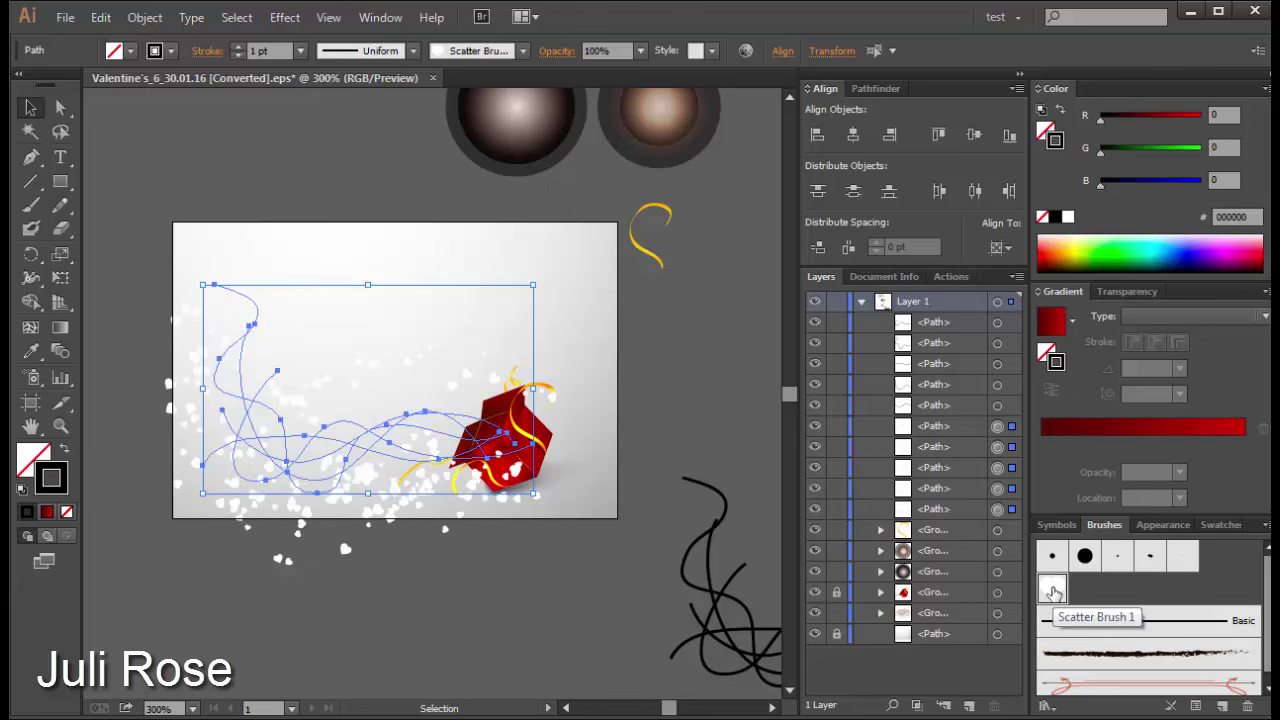
{"action": "left_click", "coordinate": [1054, 590]}
Step: In Scatter Brush 1 options, loosen the random spacing and scatter of the hearts
{"action": "double_click", "coordinate": [1050, 592]}
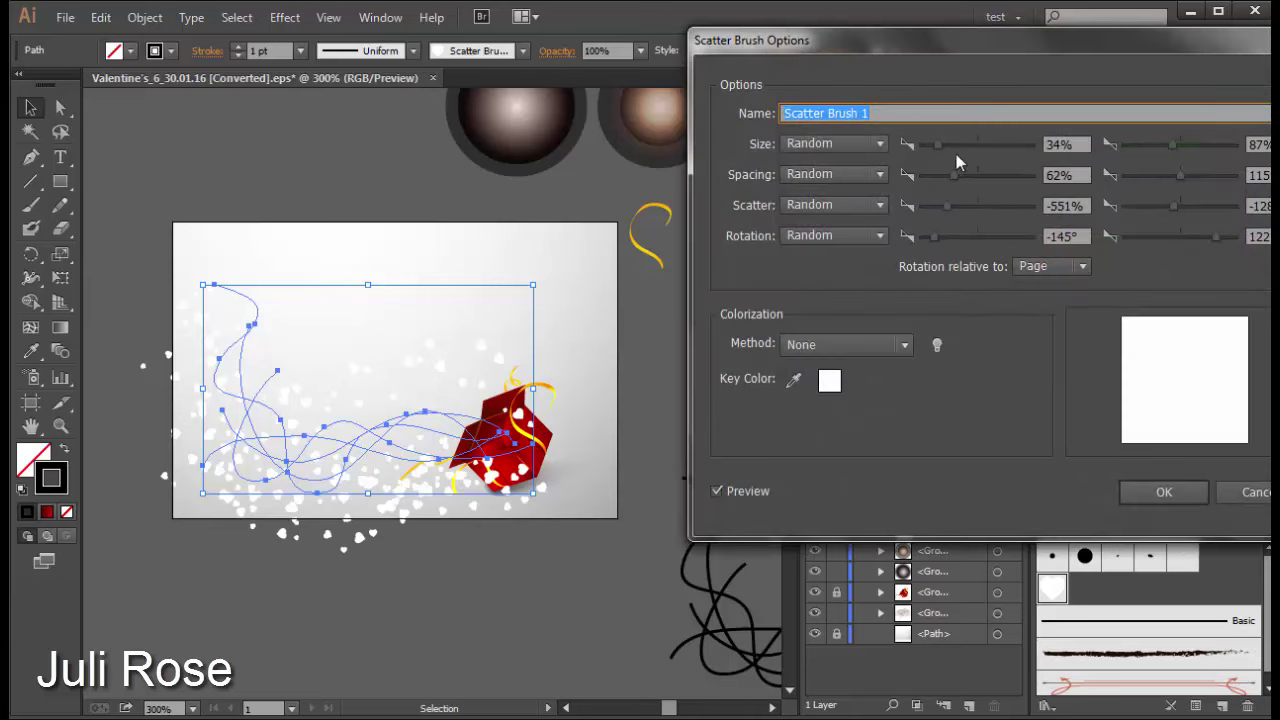
{"action": "left_click", "coordinate": [961, 146]}
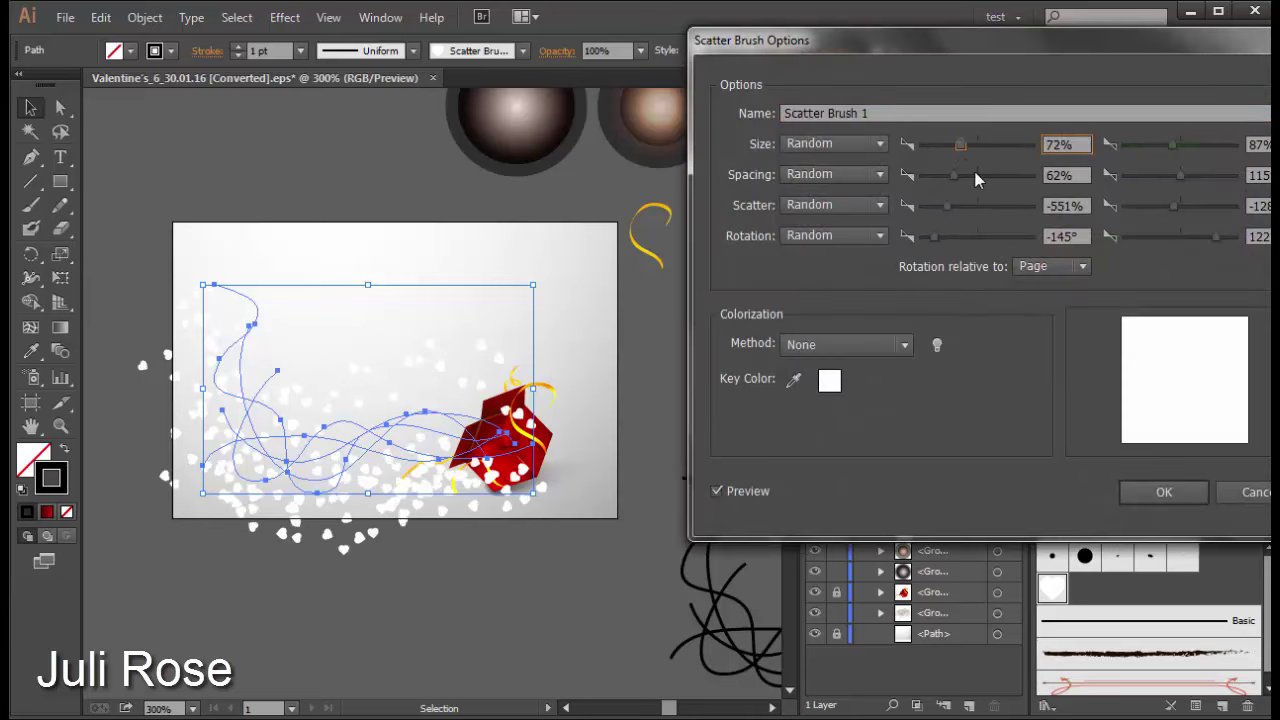
{"action": "left_click", "coordinate": [980, 207]}
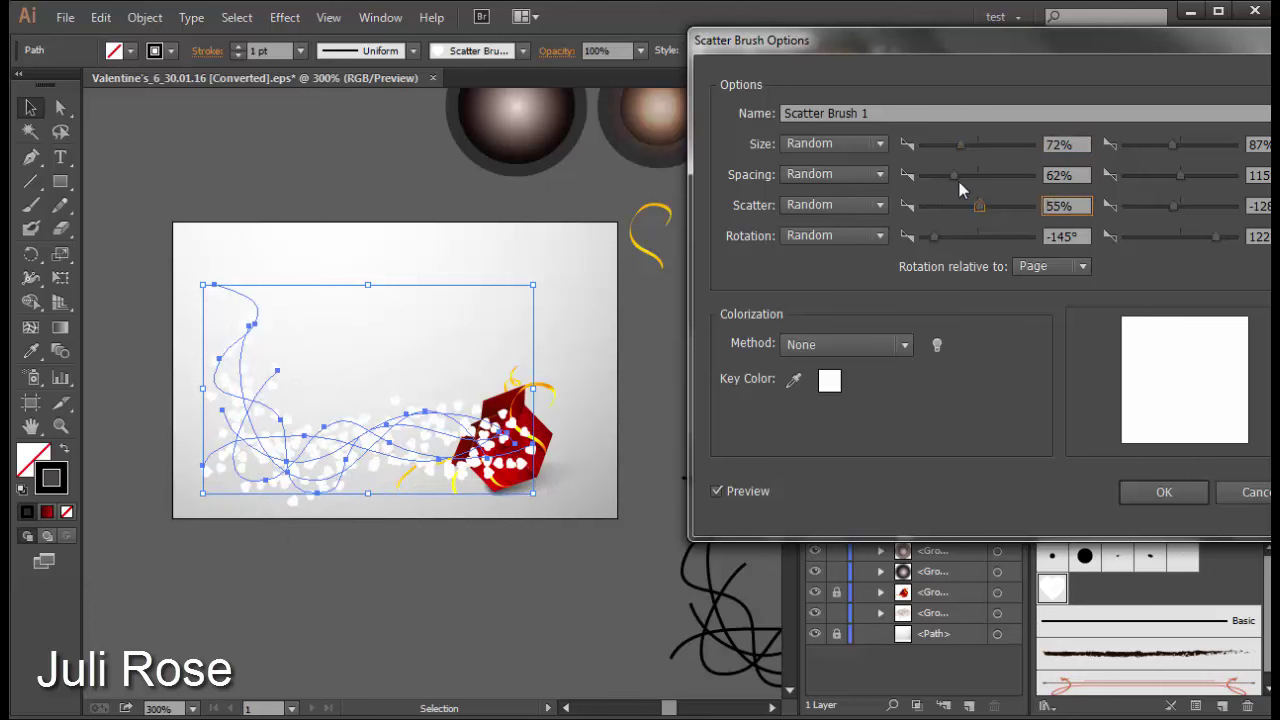
{"action": "left_click_drag", "start_coordinate": [955, 176], "coordinate": [998, 175]}
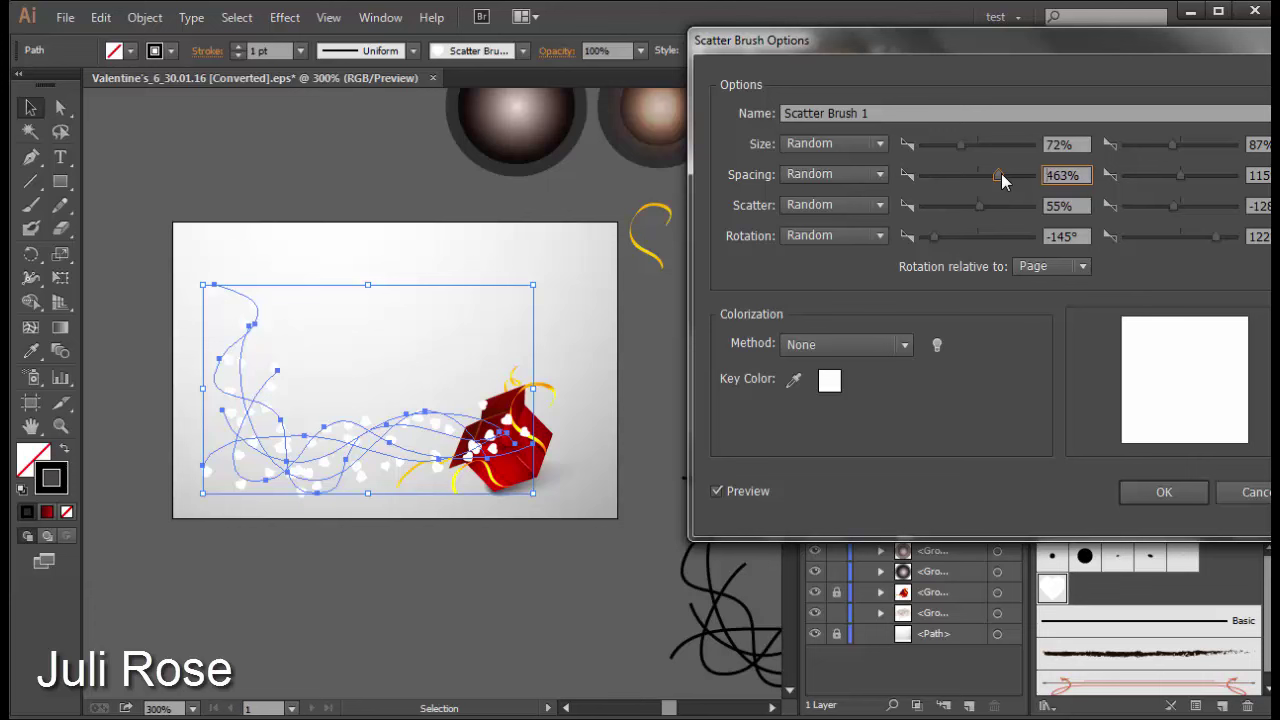
{"action": "left_click_drag", "start_coordinate": [1001, 175], "coordinate": [979, 174]}
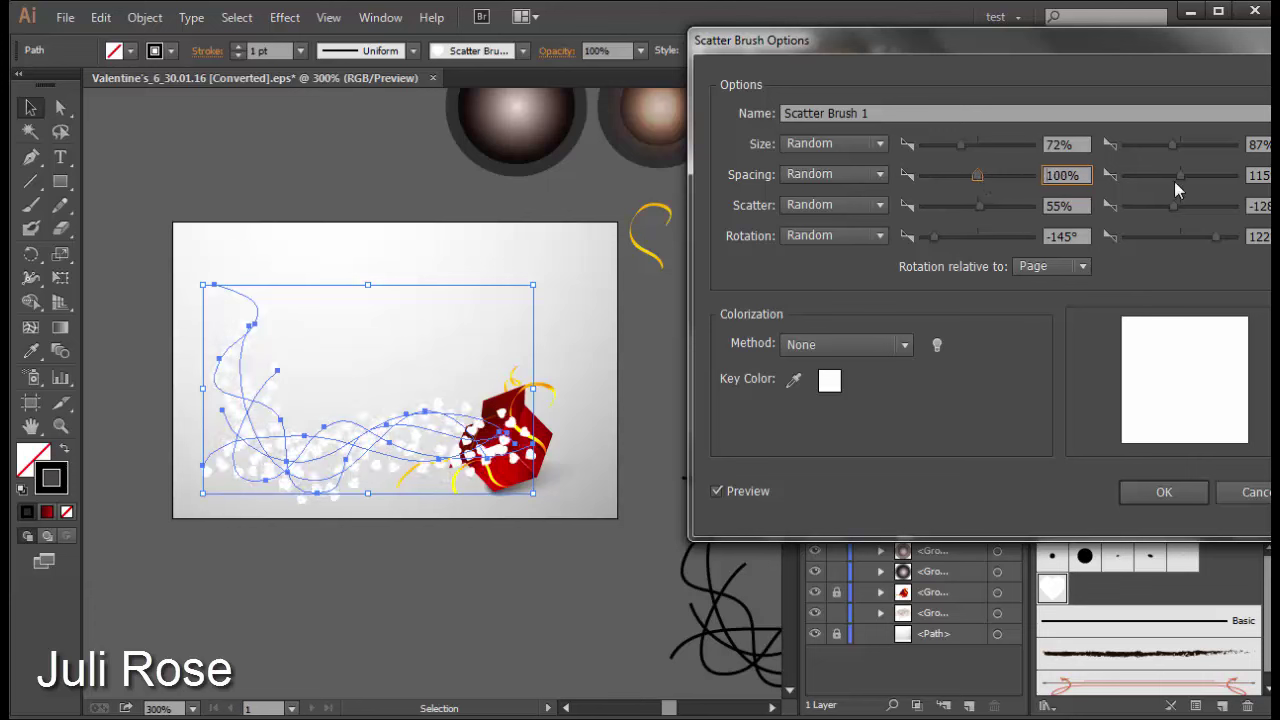
{"action": "left_click_drag", "start_coordinate": [1177, 178], "coordinate": [1186, 176]}
{"action": "mouse_move", "coordinate": [979, 207]}
{"action": "left_mouse_down"}
{"action": "mouse_move", "coordinate": [989, 213]}
{"action": "mouse_move", "coordinate": [966, 240]}
{"action": "left_mouse_up"}
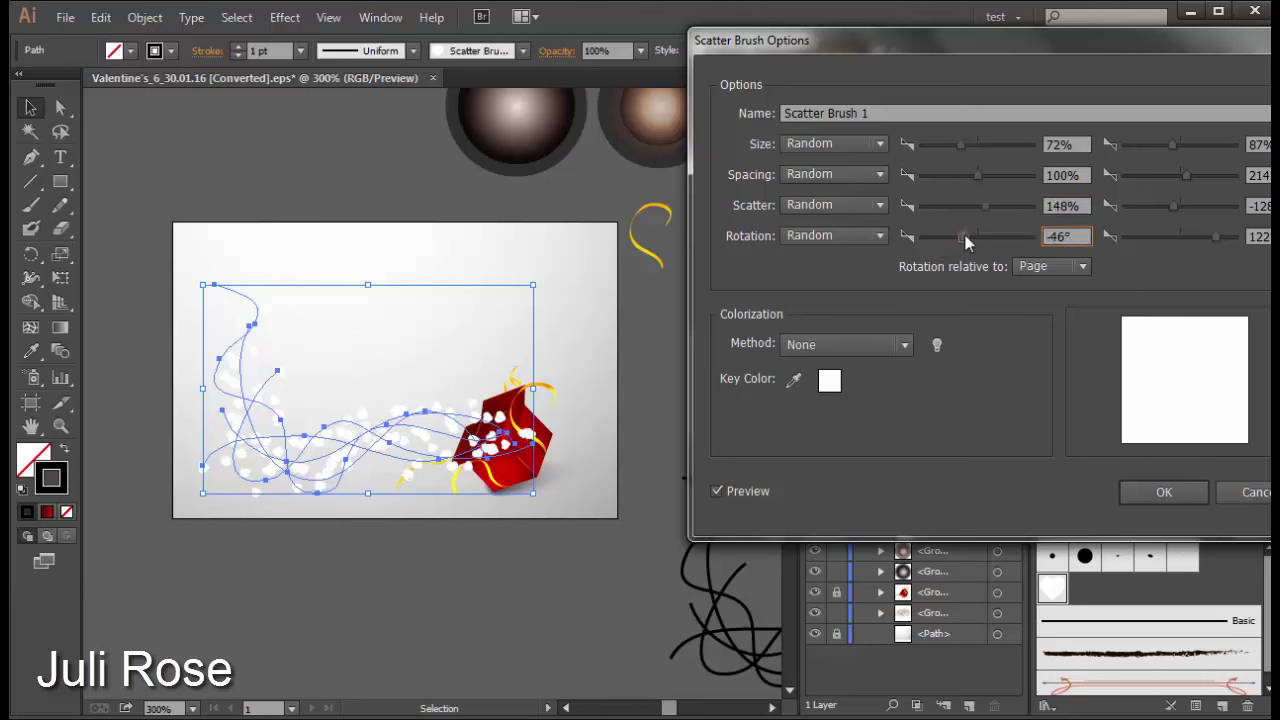
Step: Set random heart size to 28%–99%, tighten minimum spacing, and confirm the brush
{"action": "left_click_drag", "start_coordinate": [962, 145], "coordinate": [936, 149]}
{"action": "left_click_drag", "start_coordinate": [1172, 145], "coordinate": [1181, 150]}
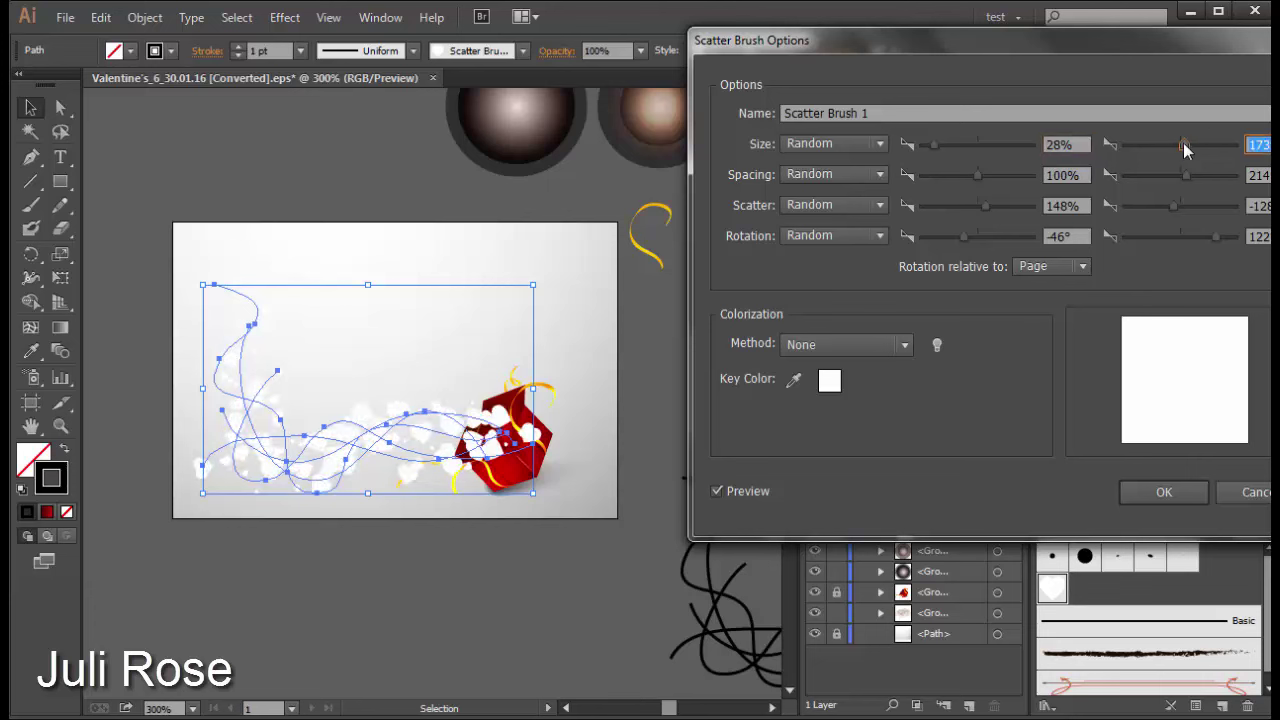
{"action": "left_click_drag", "start_coordinate": [1183, 148], "coordinate": [1180, 150]}
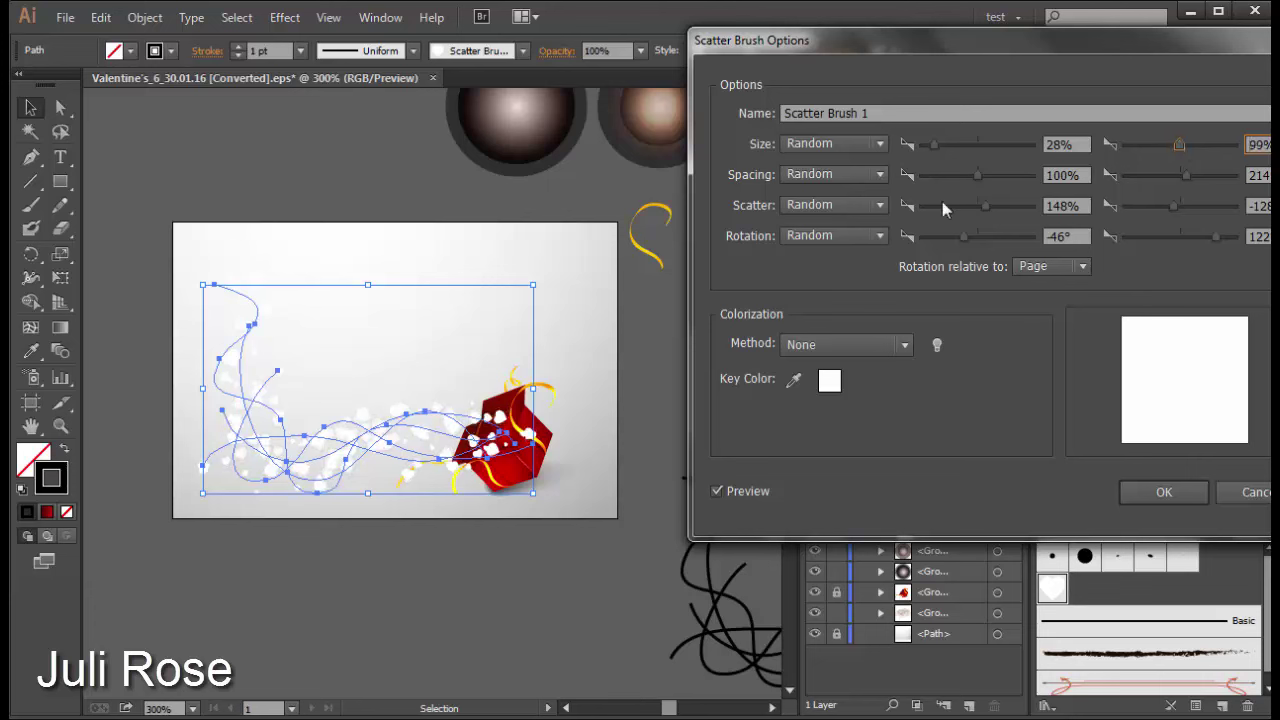
{"action": "left_click_drag", "start_coordinate": [976, 180], "coordinate": [964, 181]}
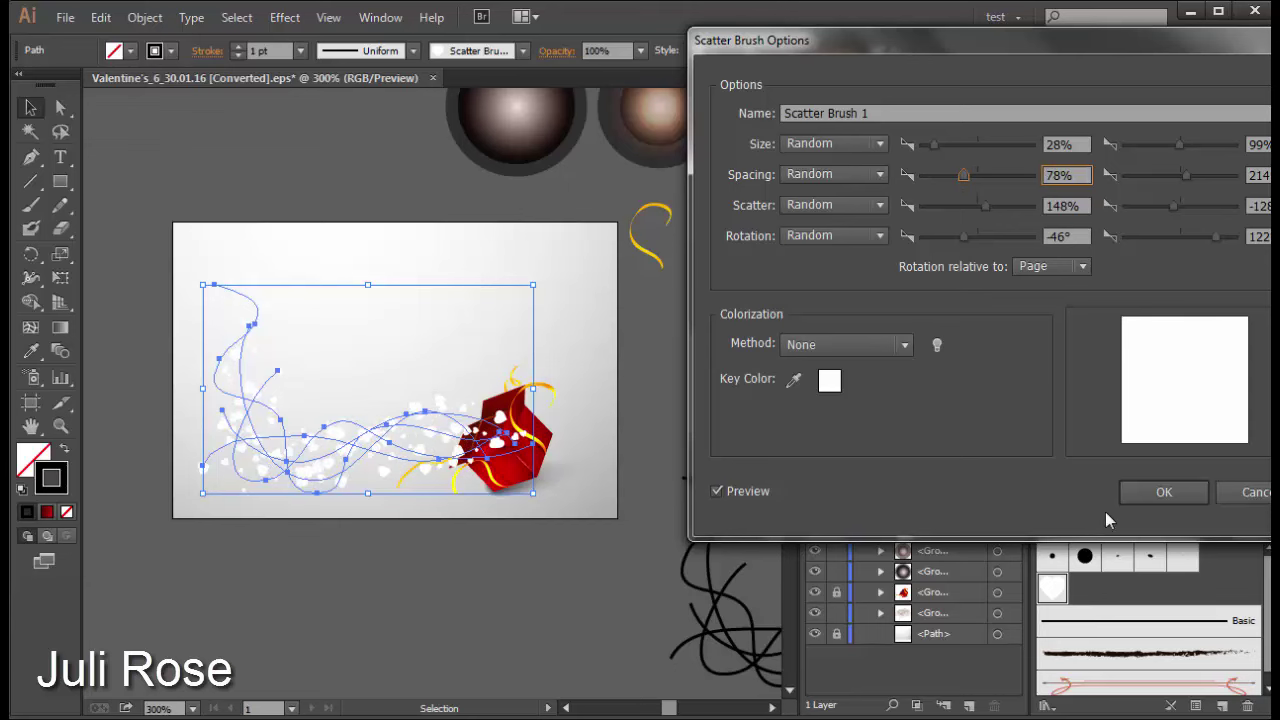
{"action": "left_click", "coordinate": [1164, 491]}
Step: Apply the brush changes to existing trails and expand their appearance into shapes
{"action": "left_click", "coordinate": [621, 400]}
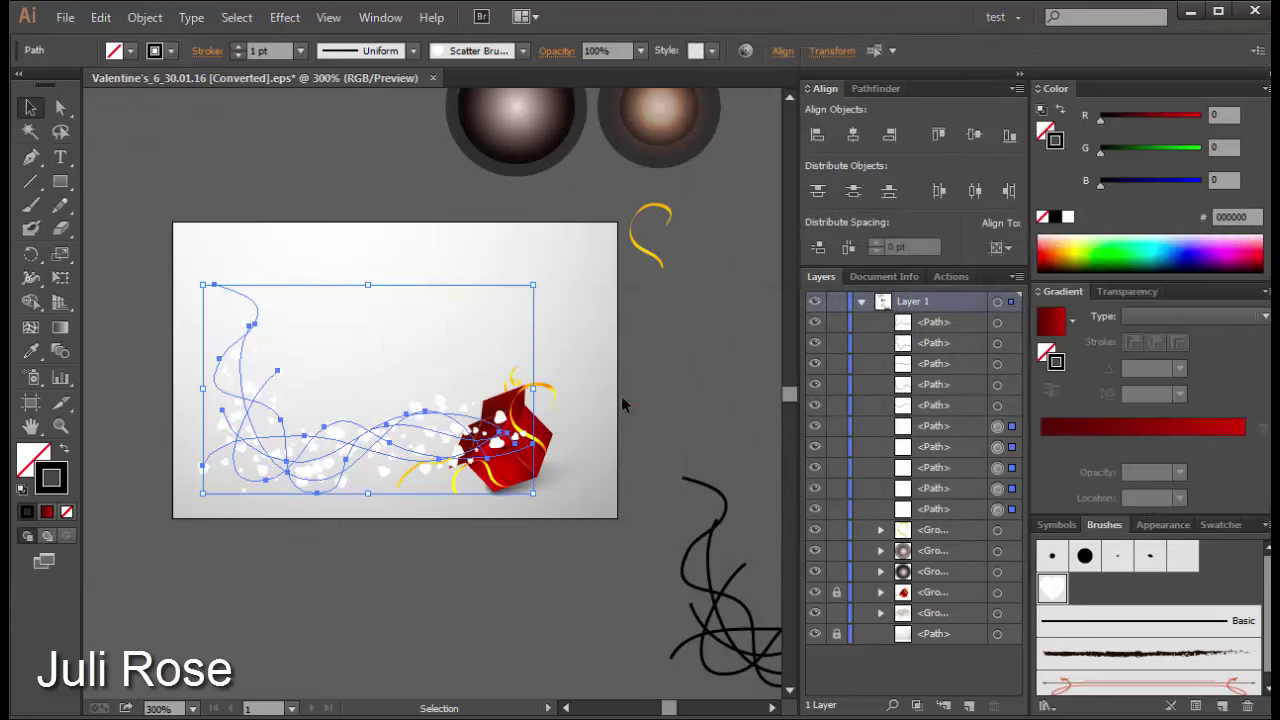
{"action": "left_click", "coordinate": [145, 17]}
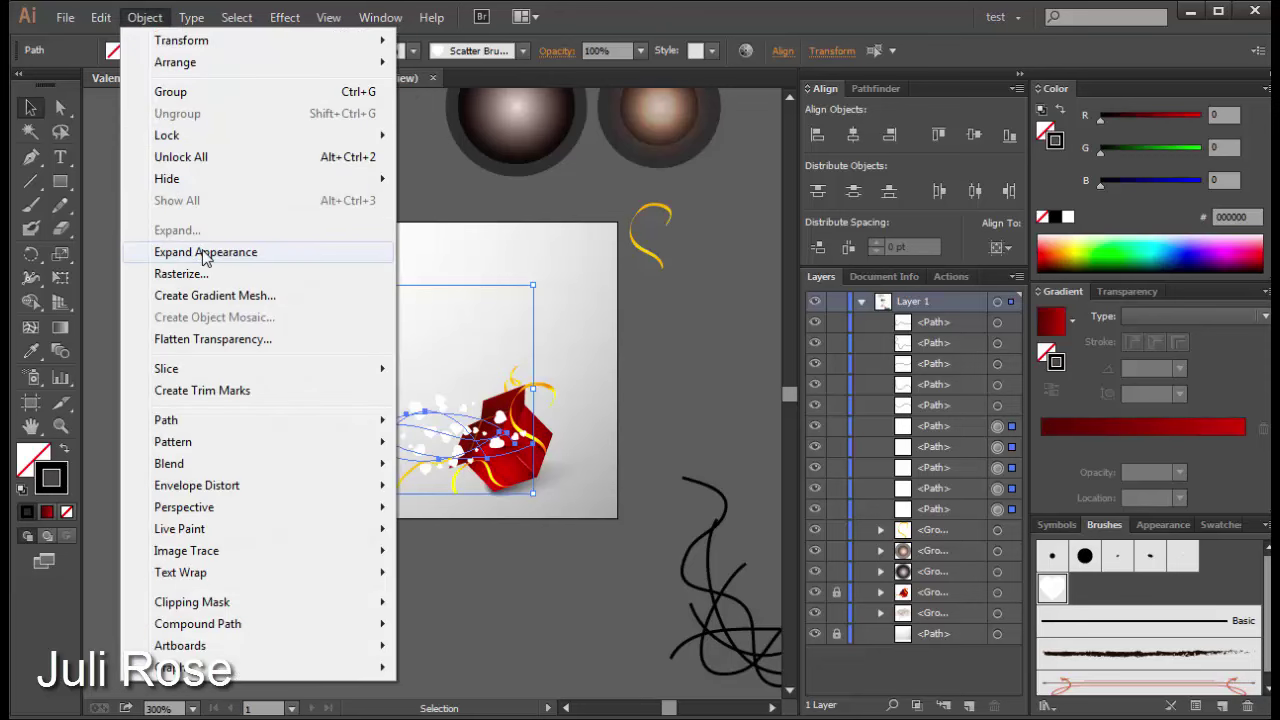
{"action": "left_click", "coordinate": [203, 252]}
Step: Delete the empty square boxes around the hearts, then reselect all heart groups
{"action": "key", "text": "y"}
{"action": "left_click_drag", "start_coordinate": [260, 264], "coordinate": [176, 320]}
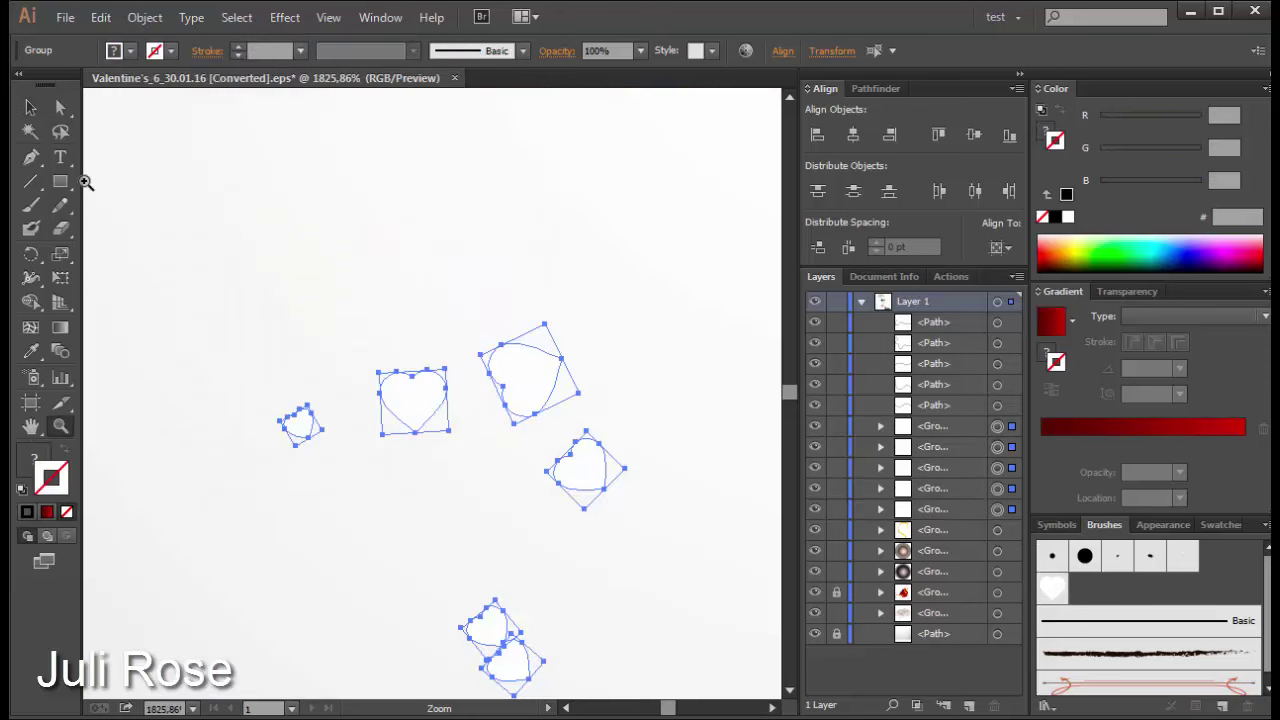
{"action": "left_click", "coordinate": [145, 164]}
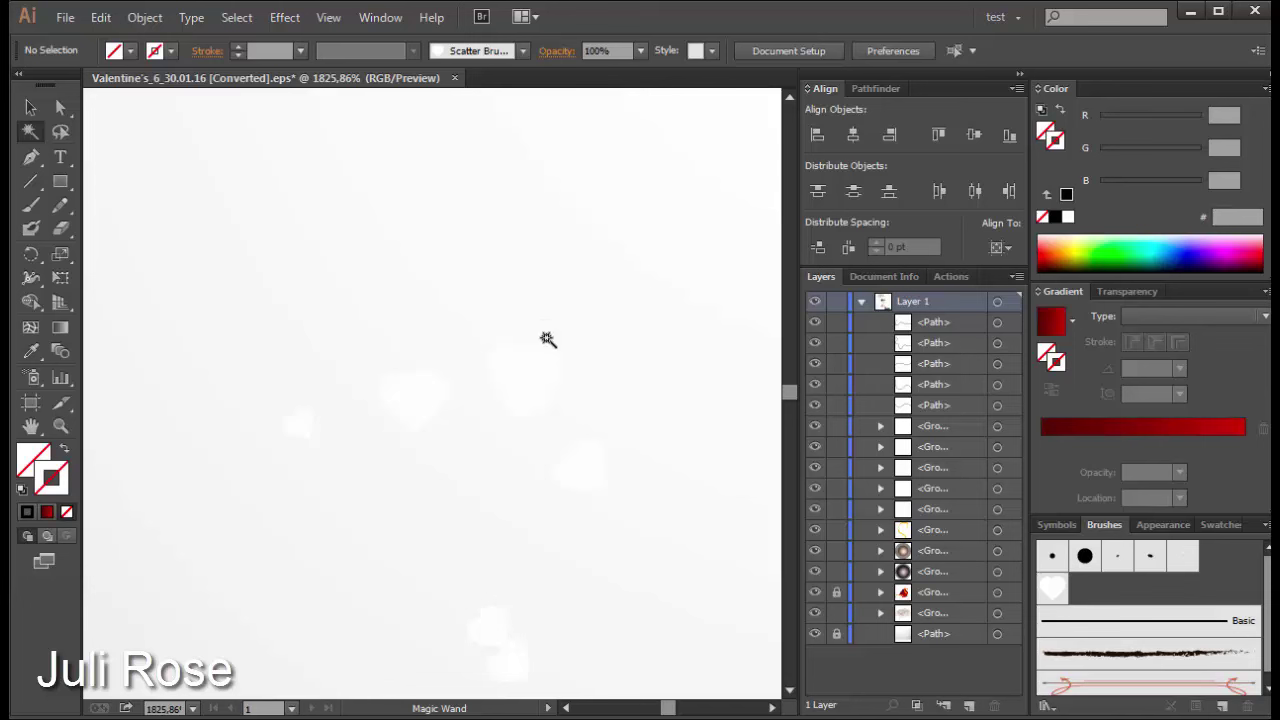
{"action": "left_click", "coordinate": [549, 330]}
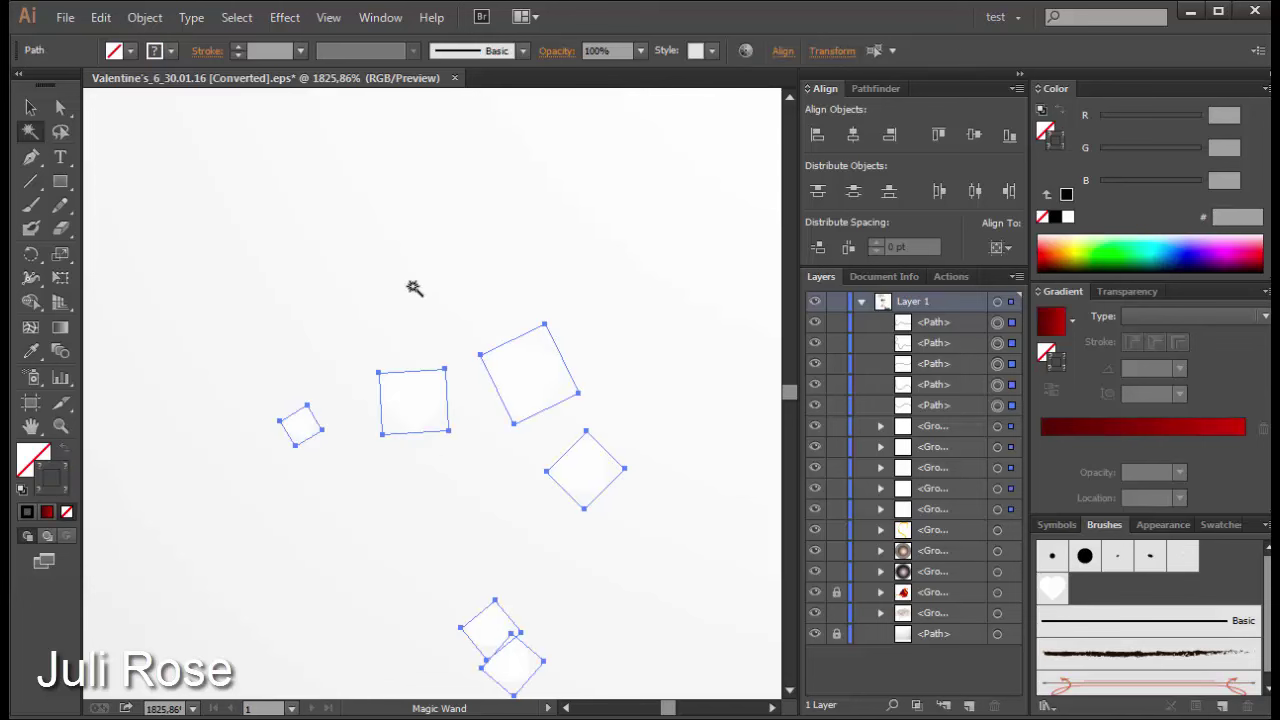
{"action": "key", "text": "Delete"}
{"action": "left_click", "coordinate": [30, 107]}
{"action": "key", "text": "ctrl+0"}
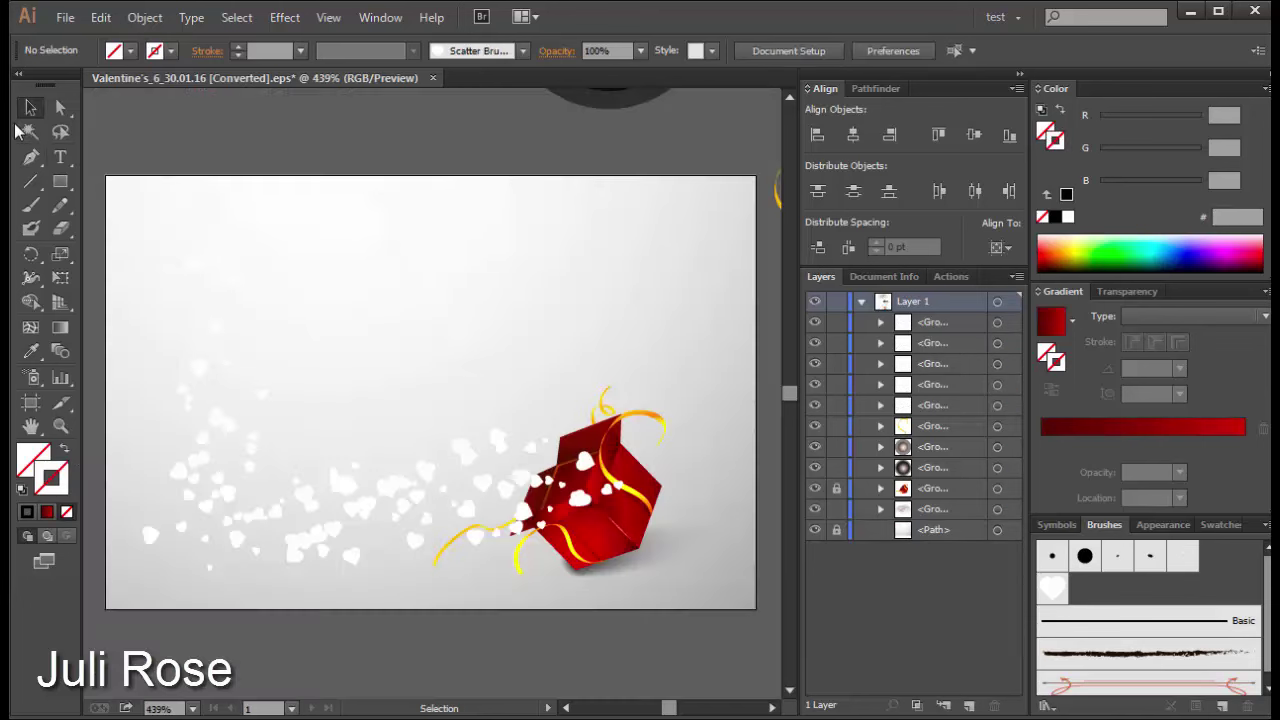
{"action": "left_click_drag", "start_coordinate": [365, 366], "coordinate": [260, 561]}
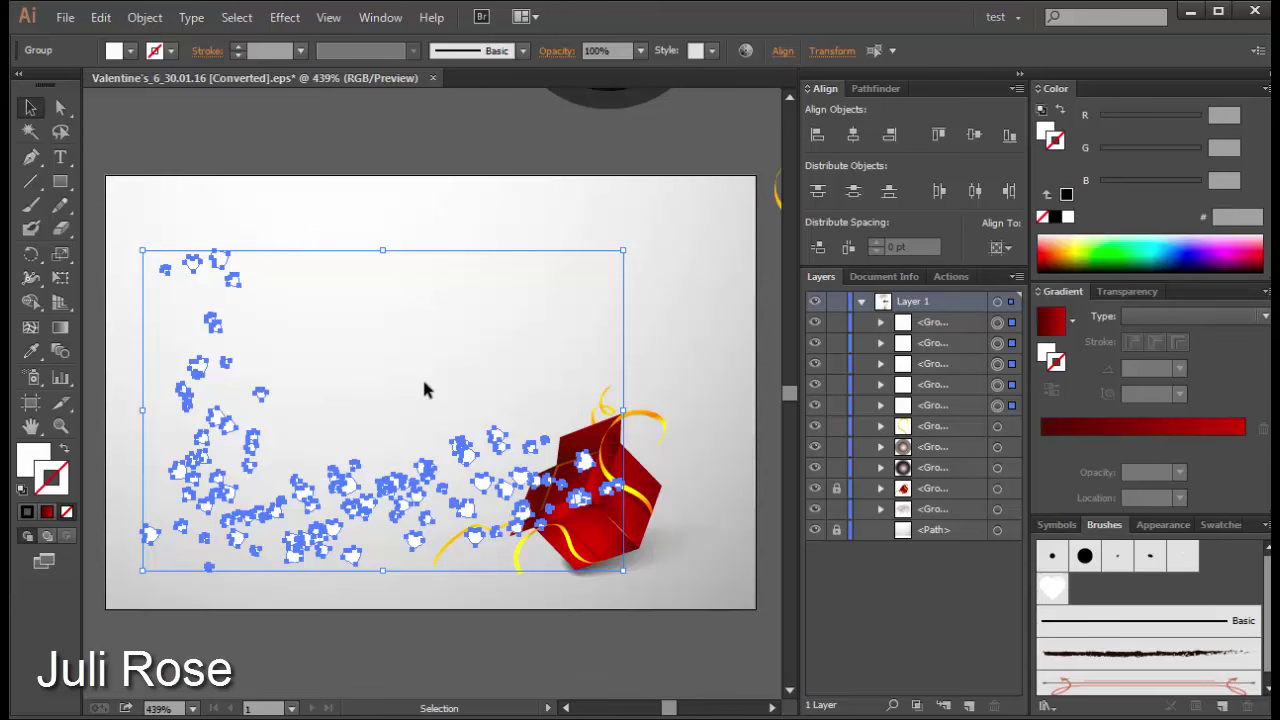
Step: Select all the scattered hearts and ungroup them
{"action": "left_click", "coordinate": [356, 466]}
{"action": "left_click", "coordinate": [349, 490]}
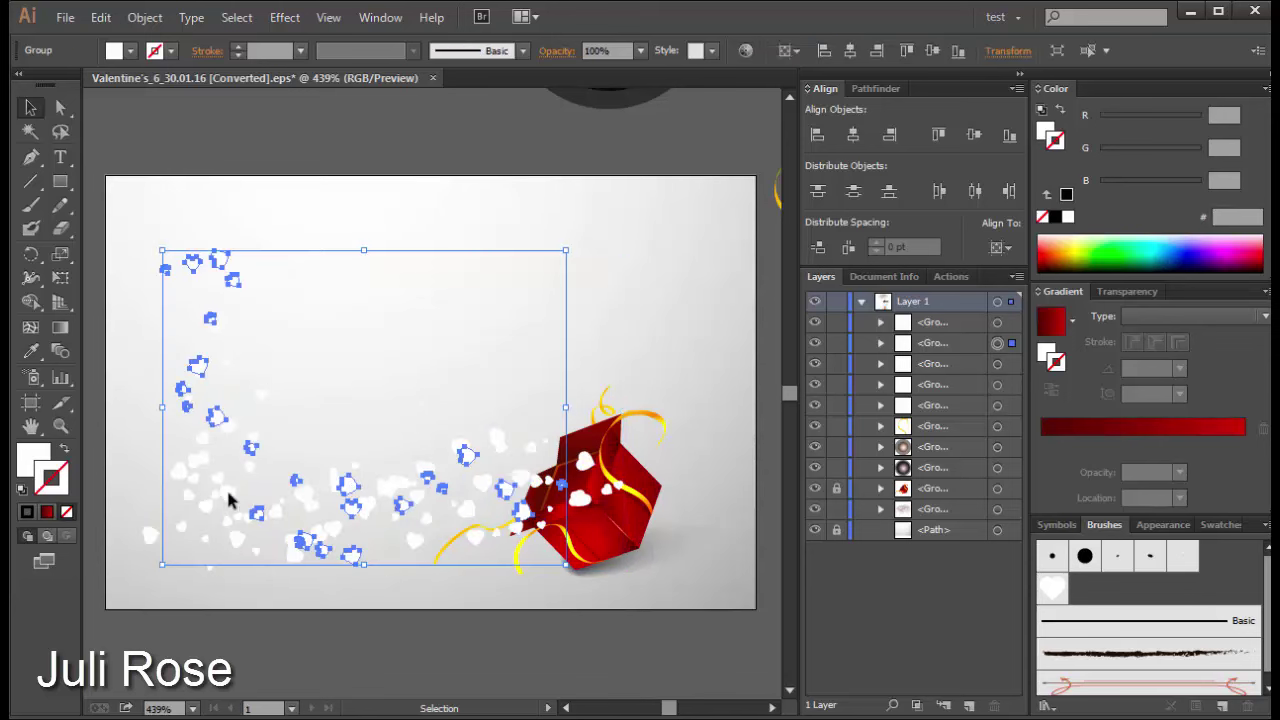
{"action": "left_click", "coordinate": [226, 487]}
{"action": "left_click", "coordinate": [323, 412]}
{"action": "mouse_move", "coordinate": [405, 330]}
{"action": "left_mouse_down"}
{"action": "mouse_move", "coordinate": [254, 524]}
{"action": "mouse_move", "coordinate": [135, 598]}
{"action": "left_mouse_up"}
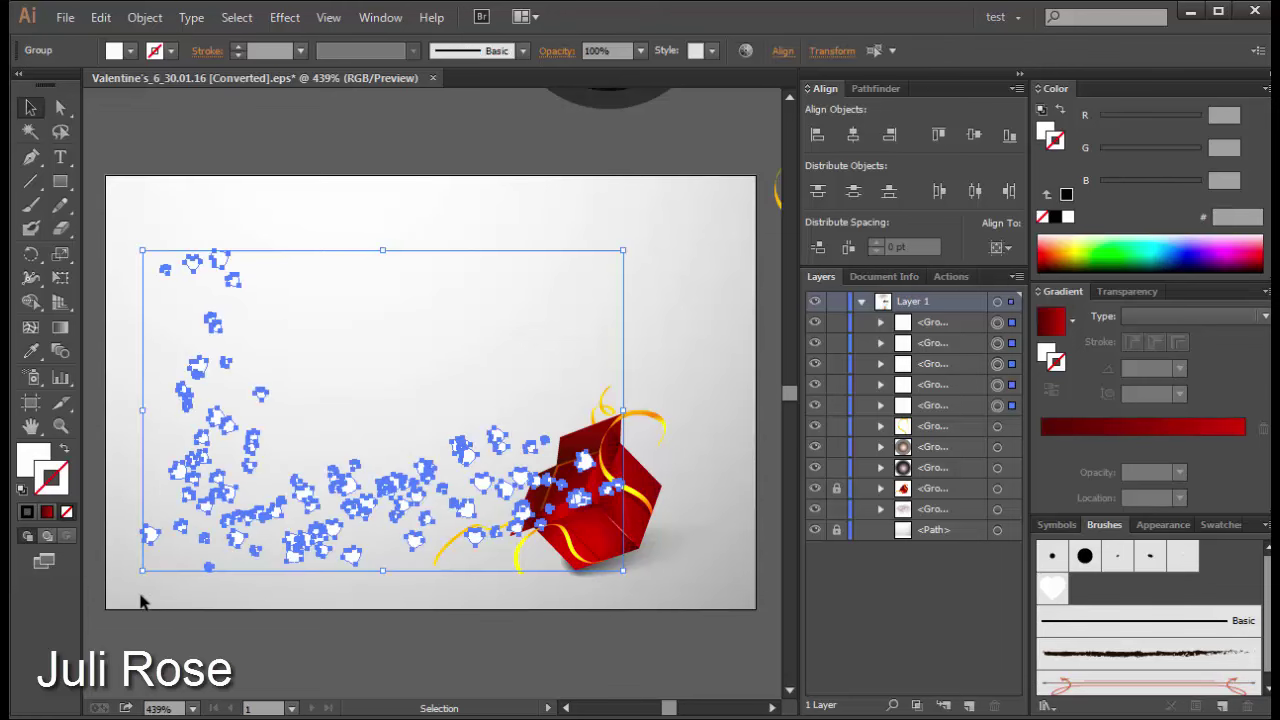
{"action": "key", "text": "shift+ctrl+g"}
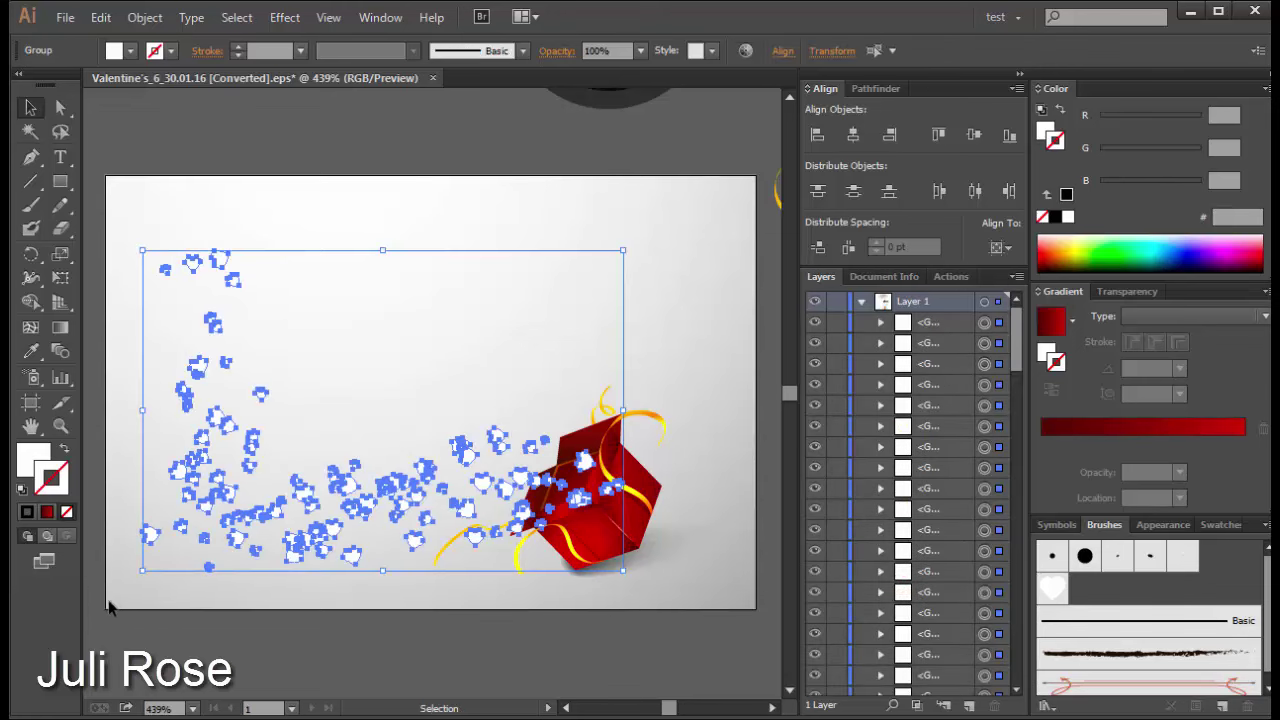
Step: Fill the hearts with the red linear gradient swatch
{"action": "key", "text": "ctrl+minus"}
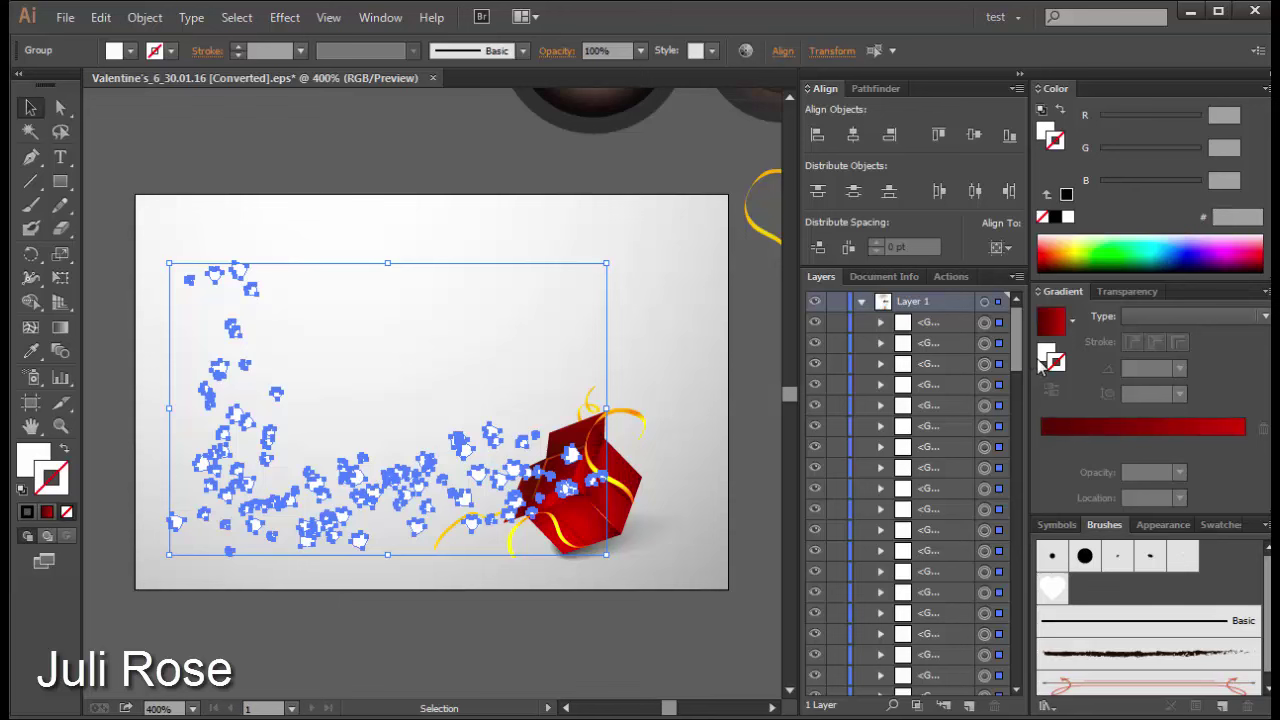
{"action": "left_click", "coordinate": [1045, 358]}
{"action": "left_click", "coordinate": [1088, 427]}
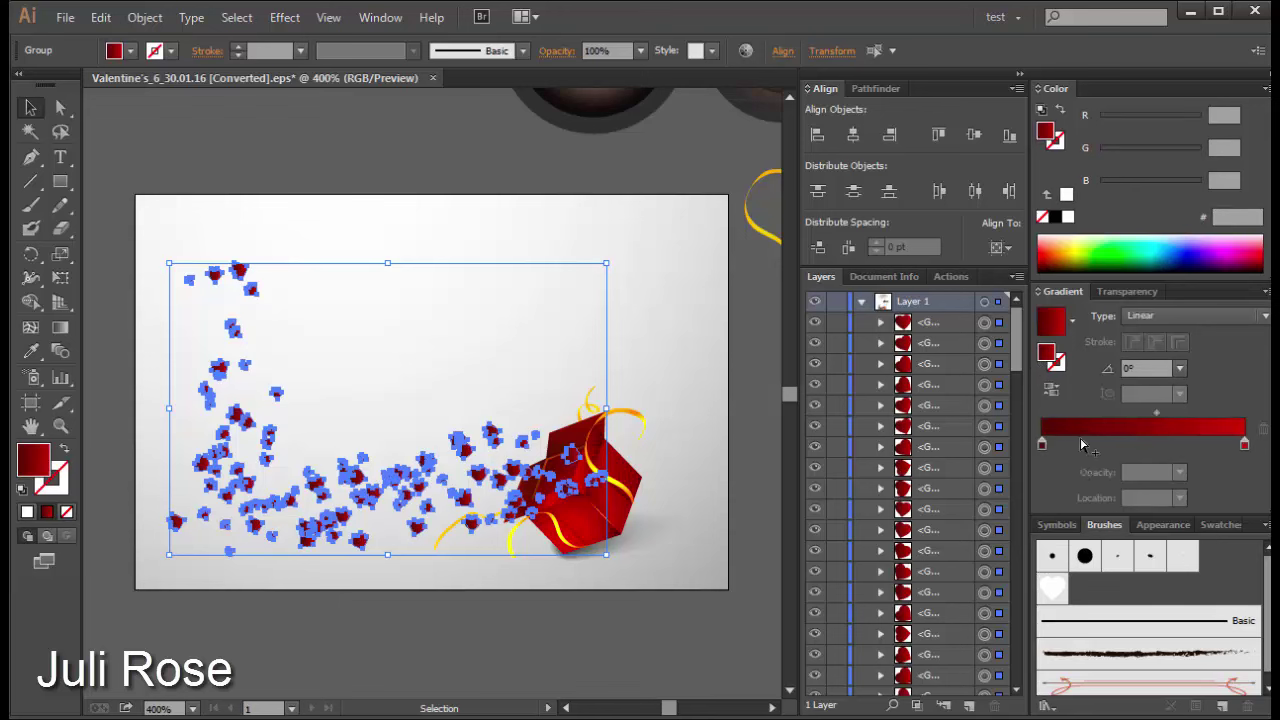
Step: Set the gradient stops to salmon at the start, red at 44.5%, yellow at the end
{"action": "left_click", "coordinate": [1069, 444]}
{"action": "left_click", "coordinate": [1064, 244]}
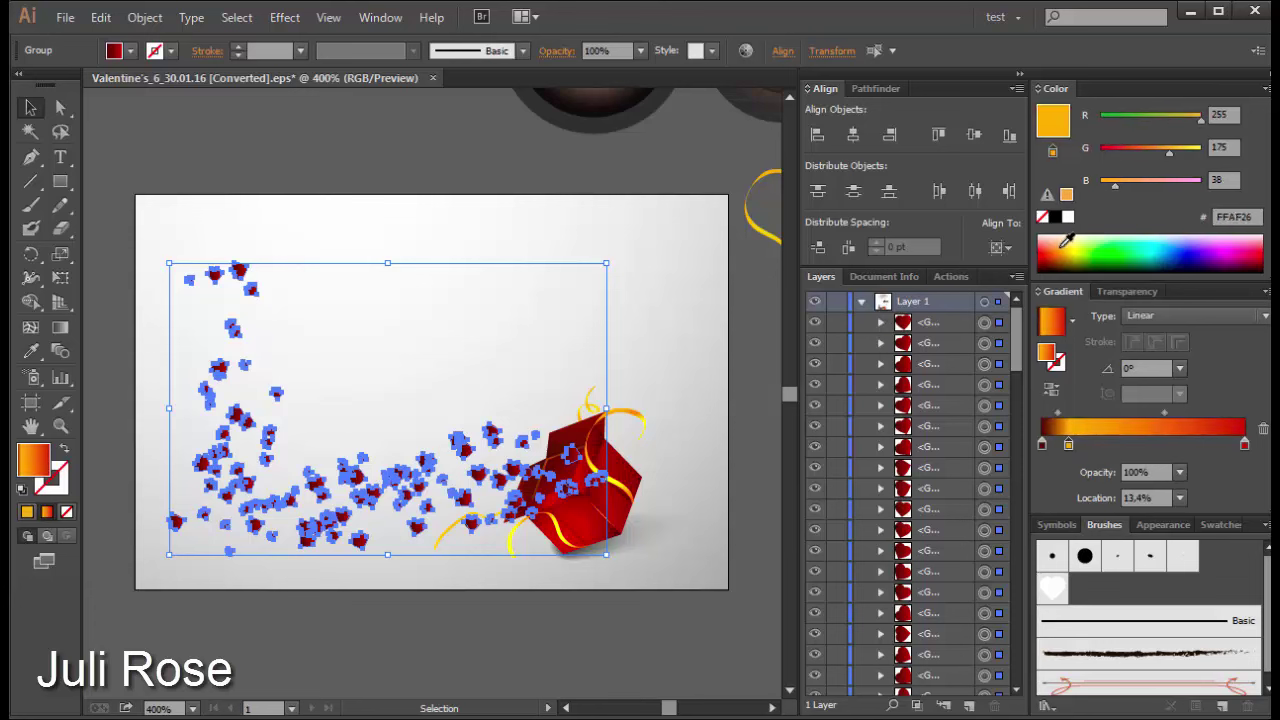
{"action": "left_click_drag", "start_coordinate": [1069, 444], "coordinate": [1136, 444]}
{"action": "left_click", "coordinate": [1078, 446]}
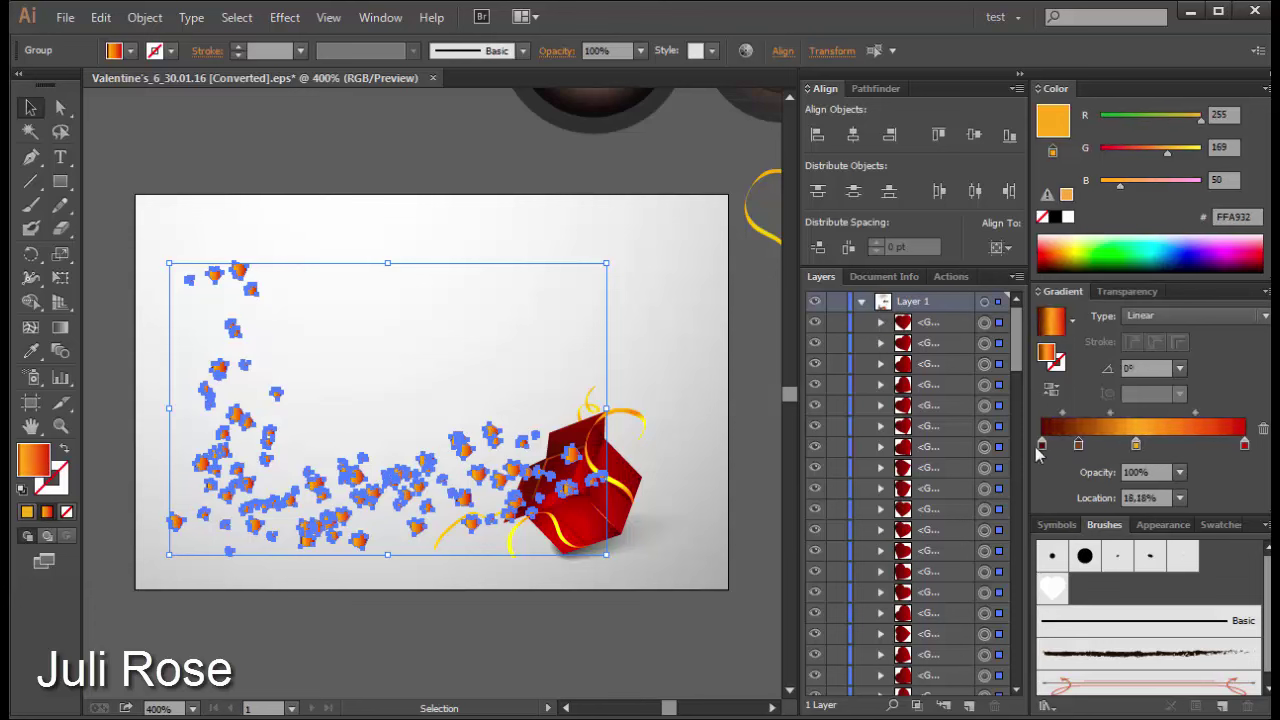
{"action": "mouse_move", "coordinate": [1042, 446]}
{"action": "left_mouse_down"}
{"action": "mouse_move", "coordinate": [1042, 485]}
{"action": "mouse_move", "coordinate": [1022, 454]}
{"action": "left_mouse_up"}
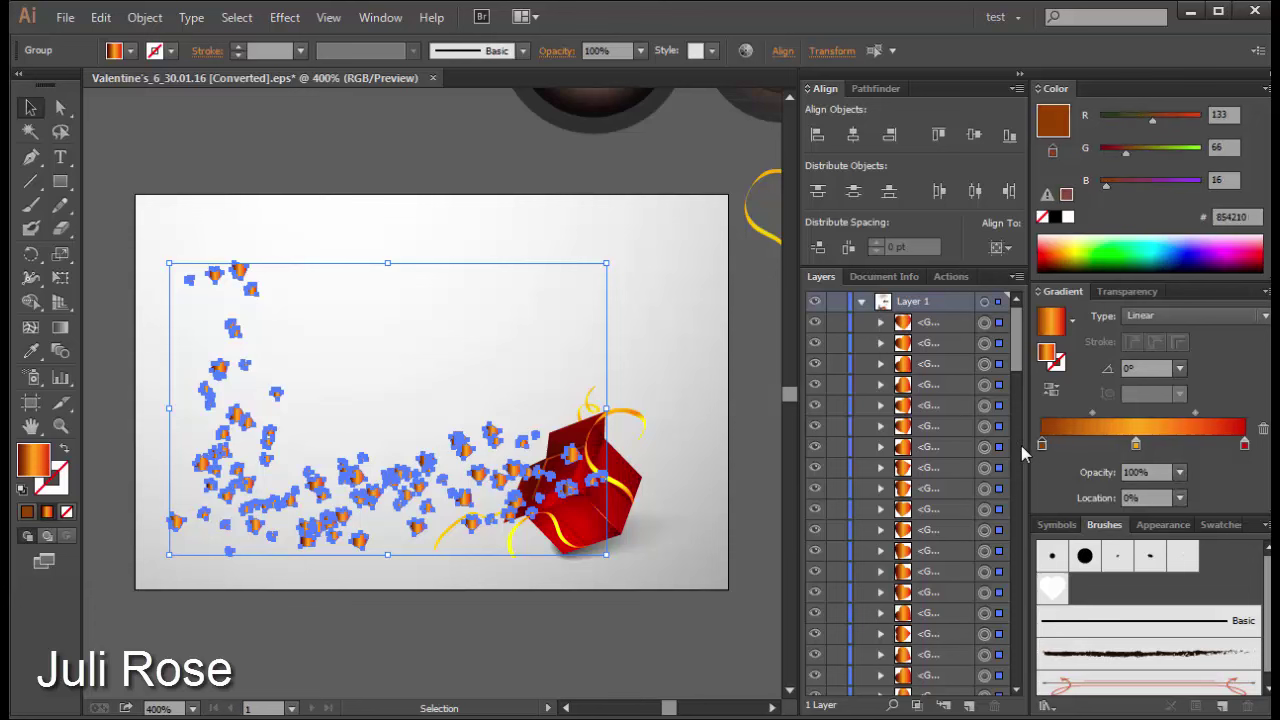
{"action": "left_click", "coordinate": [1046, 244]}
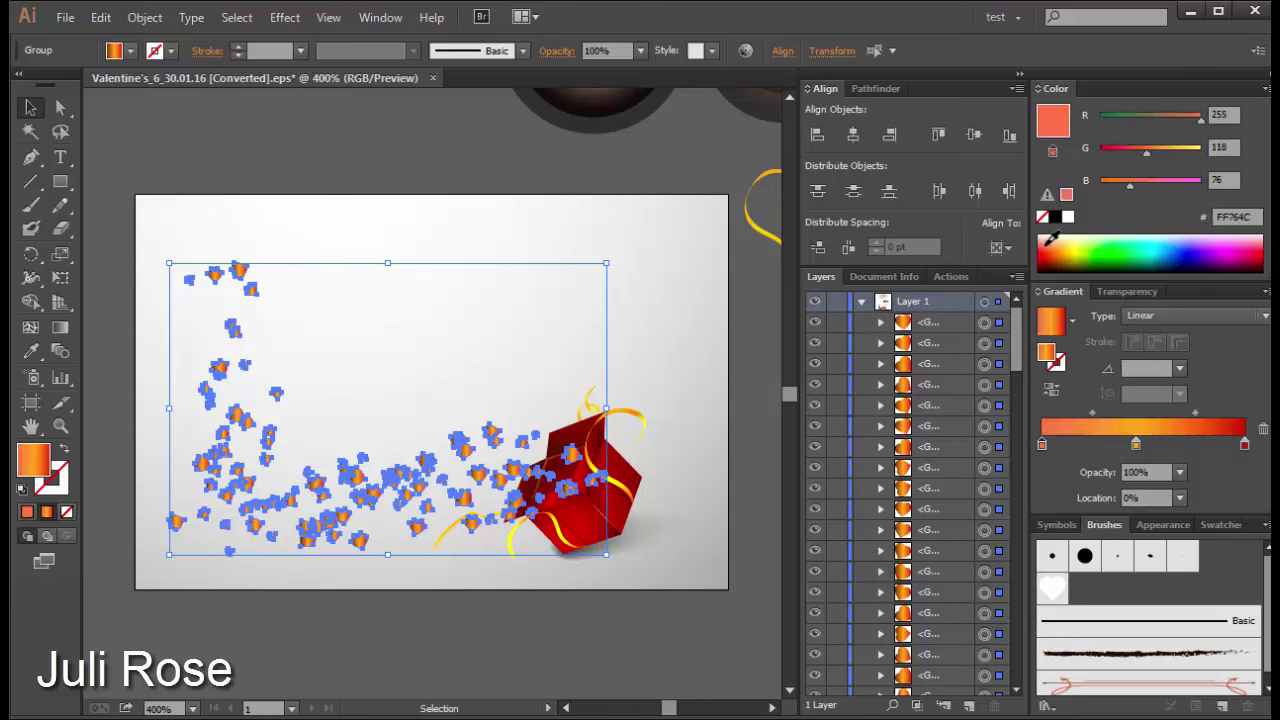
{"action": "left_click_drag", "start_coordinate": [1049, 240], "coordinate": [1047, 237]}
{"action": "left_click_drag", "start_coordinate": [1137, 445], "coordinate": [1167, 445]}
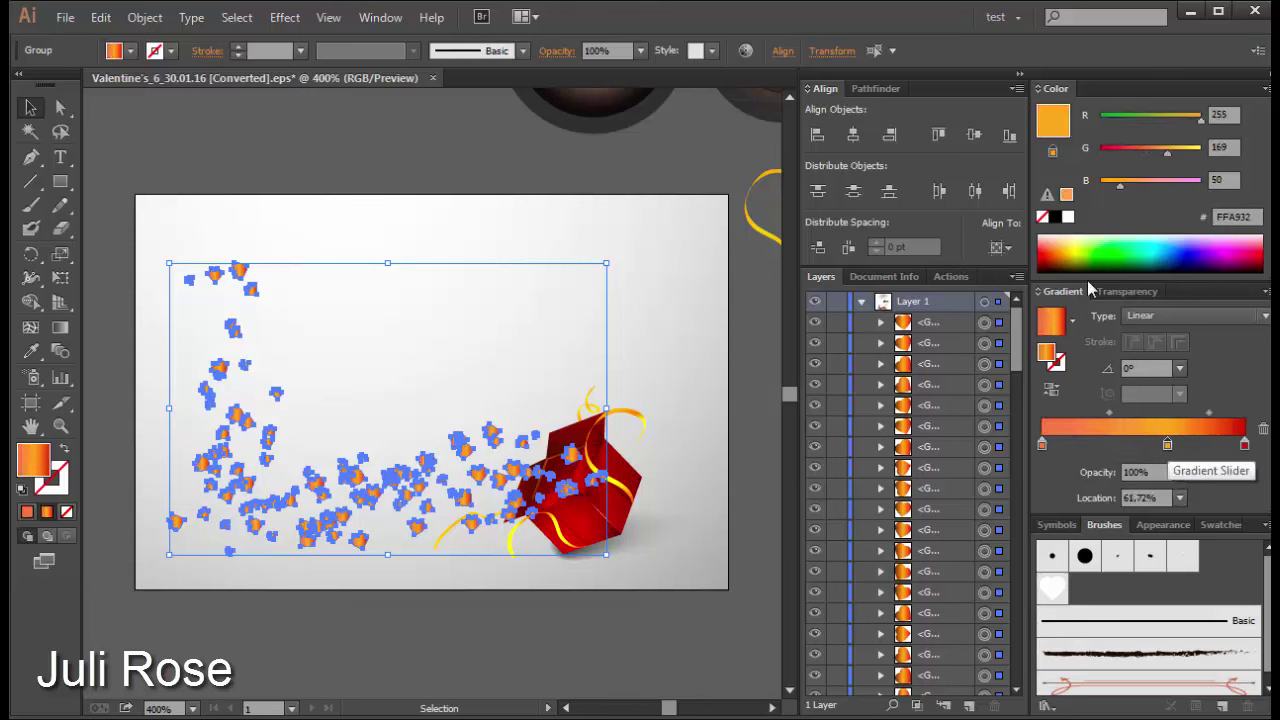
{"action": "left_click", "coordinate": [1068, 236]}
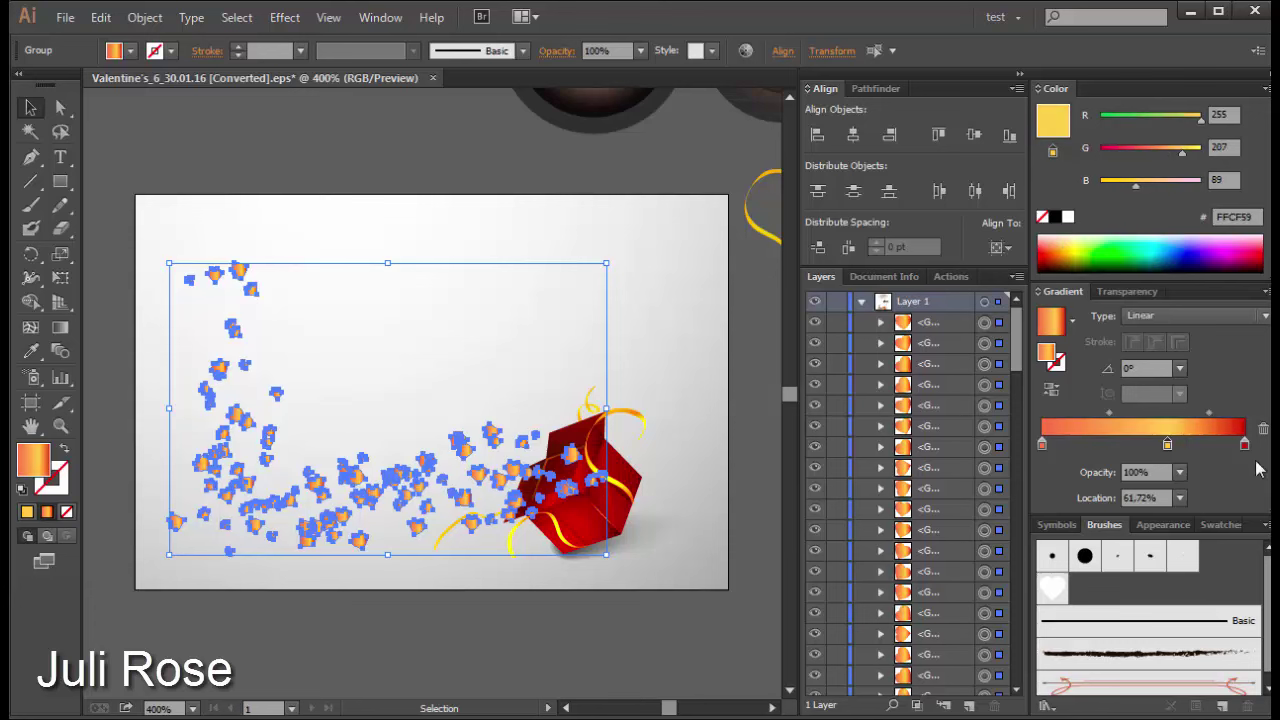
{"action": "mouse_move", "coordinate": [1244, 445]}
{"action": "left_mouse_down"}
{"action": "mouse_move", "coordinate": [1145, 445]}
{"action": "mouse_move", "coordinate": [1244, 445]}
{"action": "left_mouse_up"}
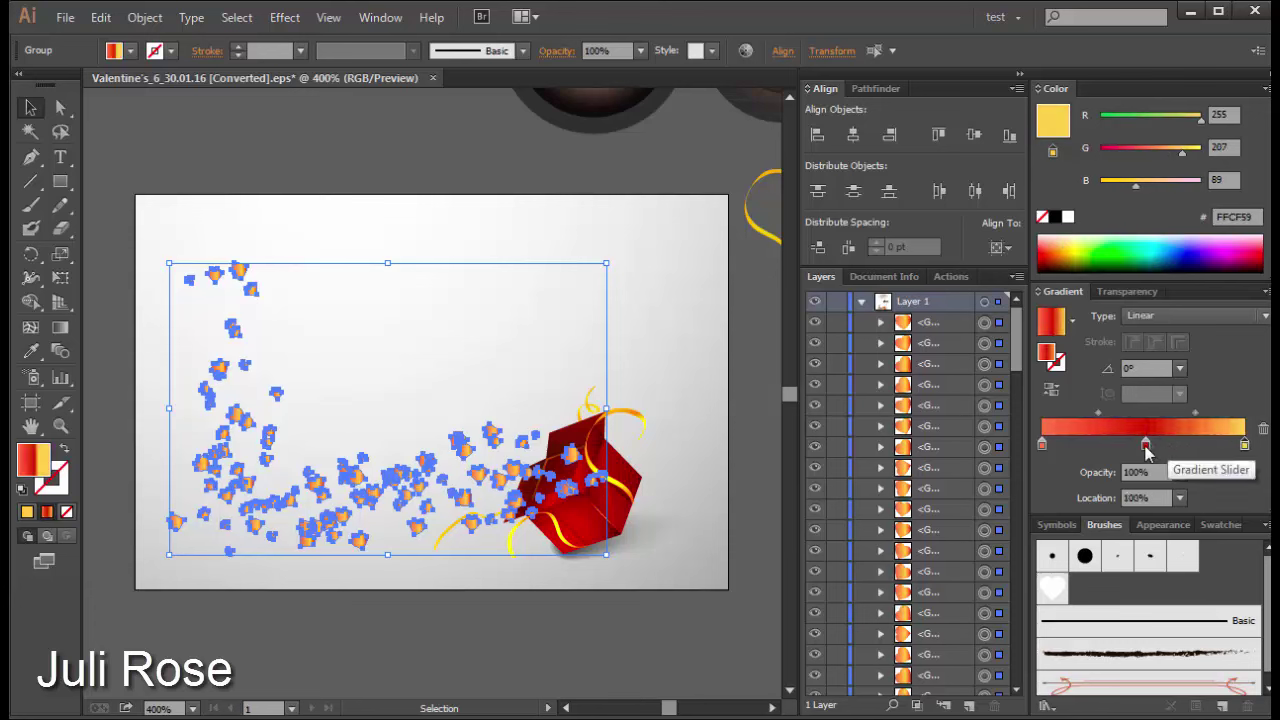
{"action": "left_click_drag", "start_coordinate": [1145, 445], "coordinate": [1132, 445]}
Step: Make the gradient radial and stretch it across the heart stream past the gift box
{"action": "left_click", "coordinate": [1216, 315]}
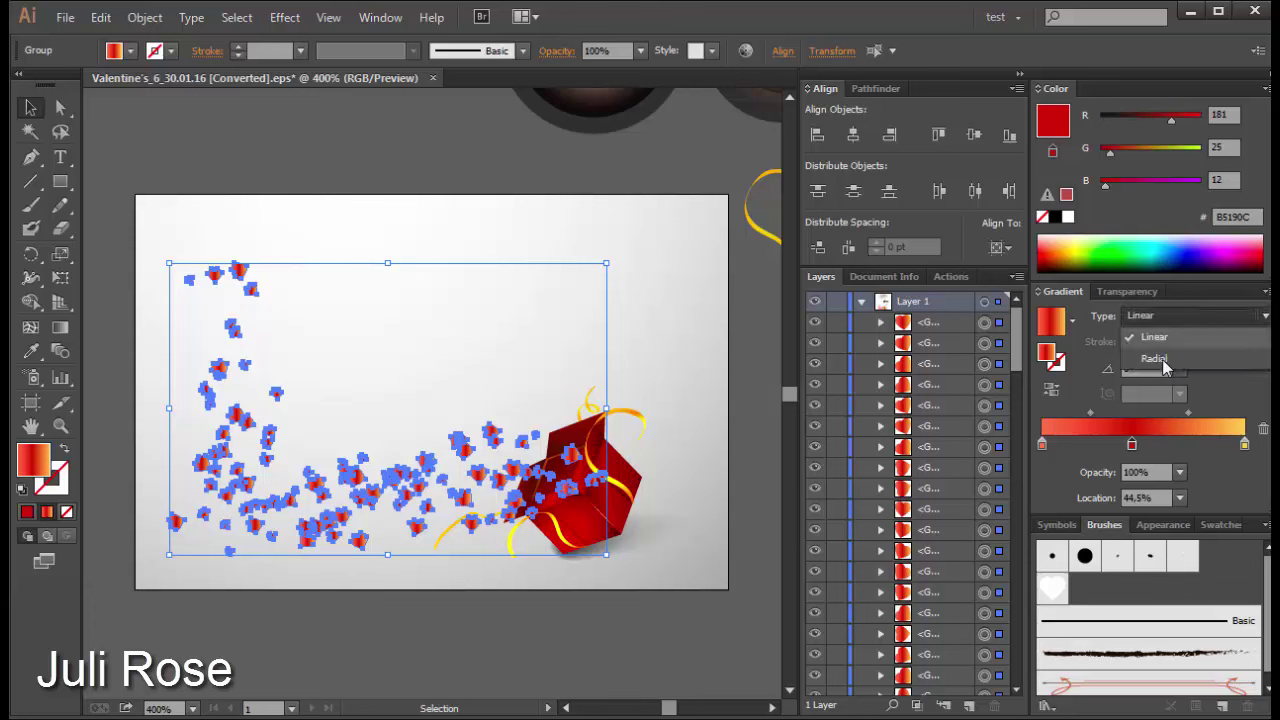
{"action": "left_click", "coordinate": [1170, 352]}
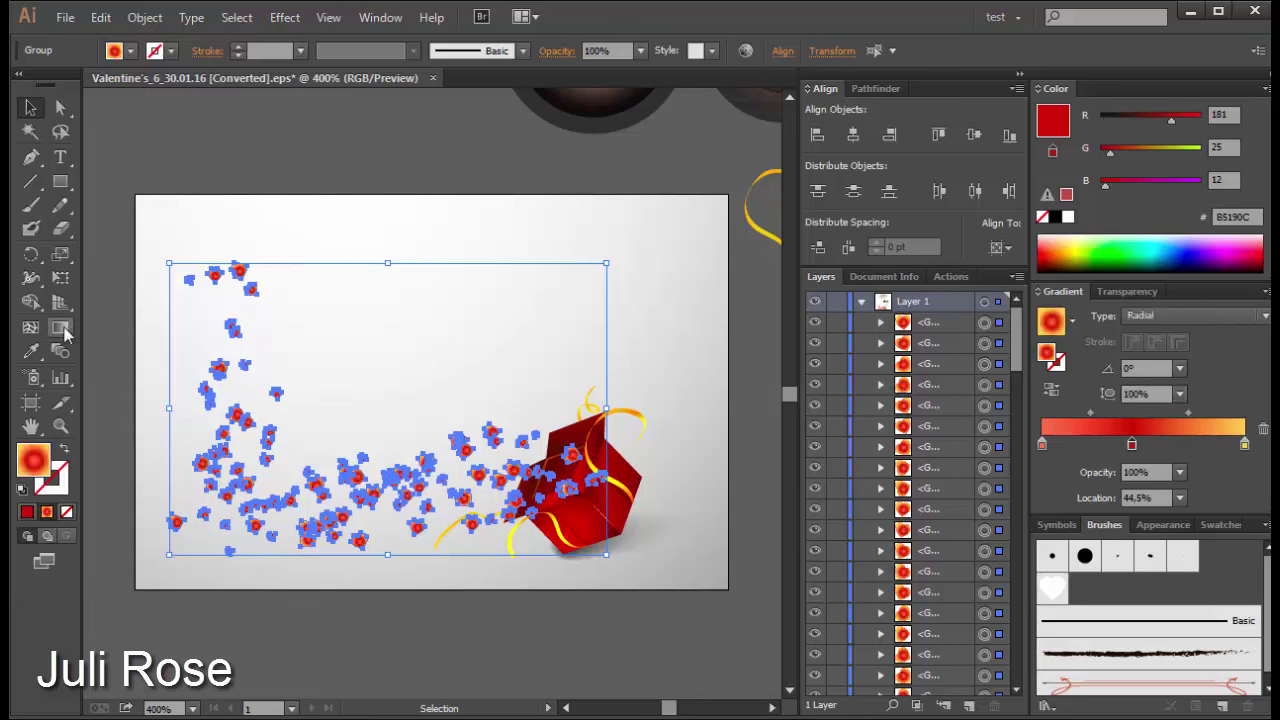
{"action": "left_click", "coordinate": [60, 327]}
{"action": "left_click_drag", "start_coordinate": [128, 244], "coordinate": [403, 412]}
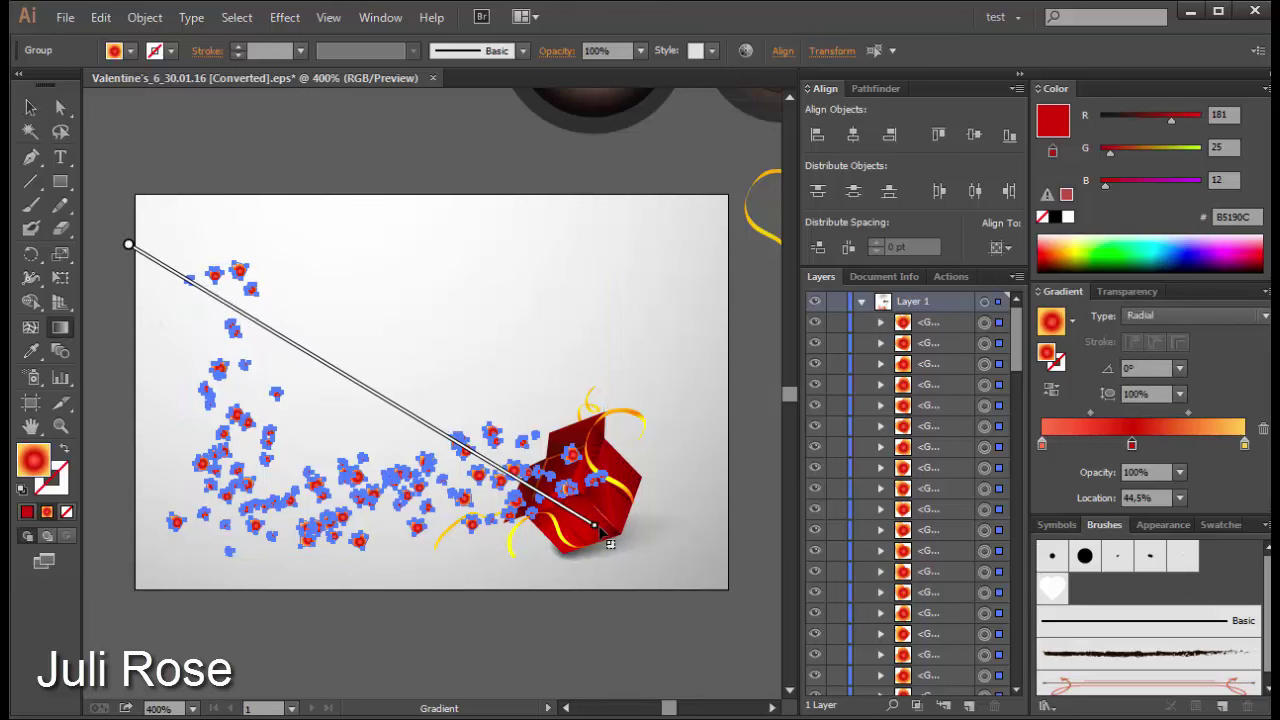
{"action": "left_click_drag", "start_coordinate": [470, 455], "coordinate": [611, 543]}
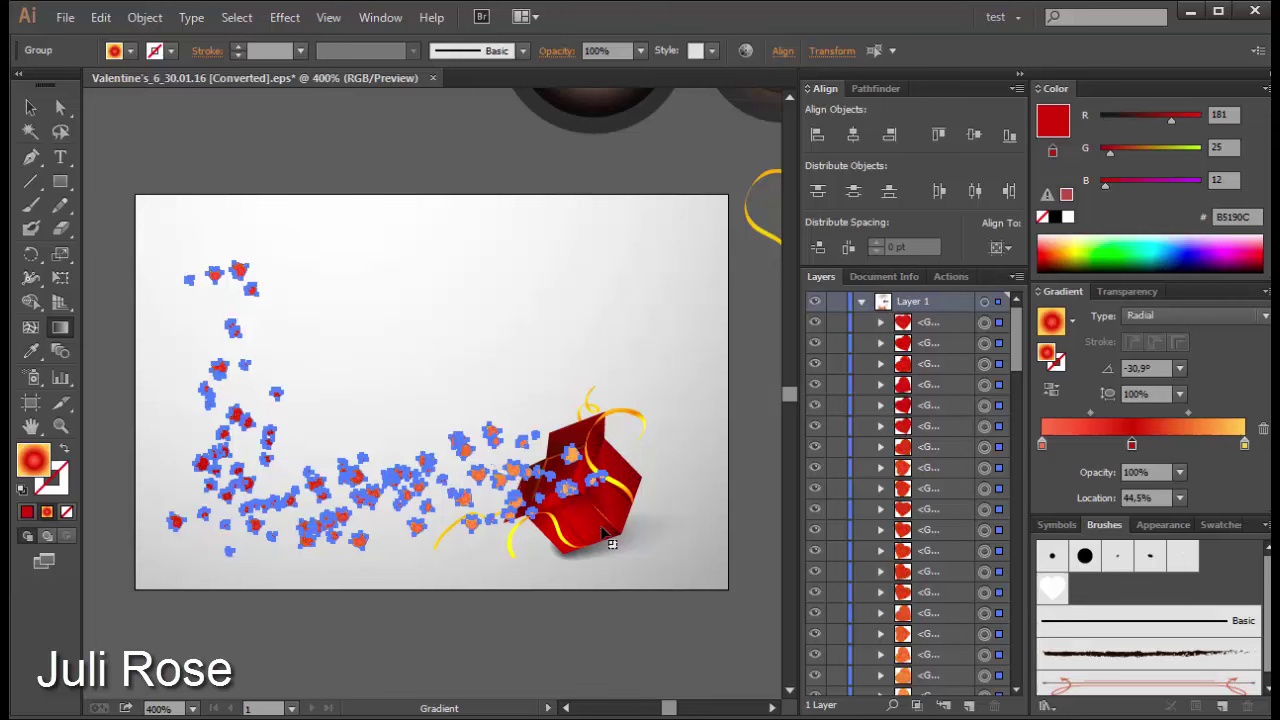
Step: Set the hearts' transparency blend mode to Multiply
{"action": "key", "text": "v"}
{"action": "left_click", "coordinate": [1117, 292]}
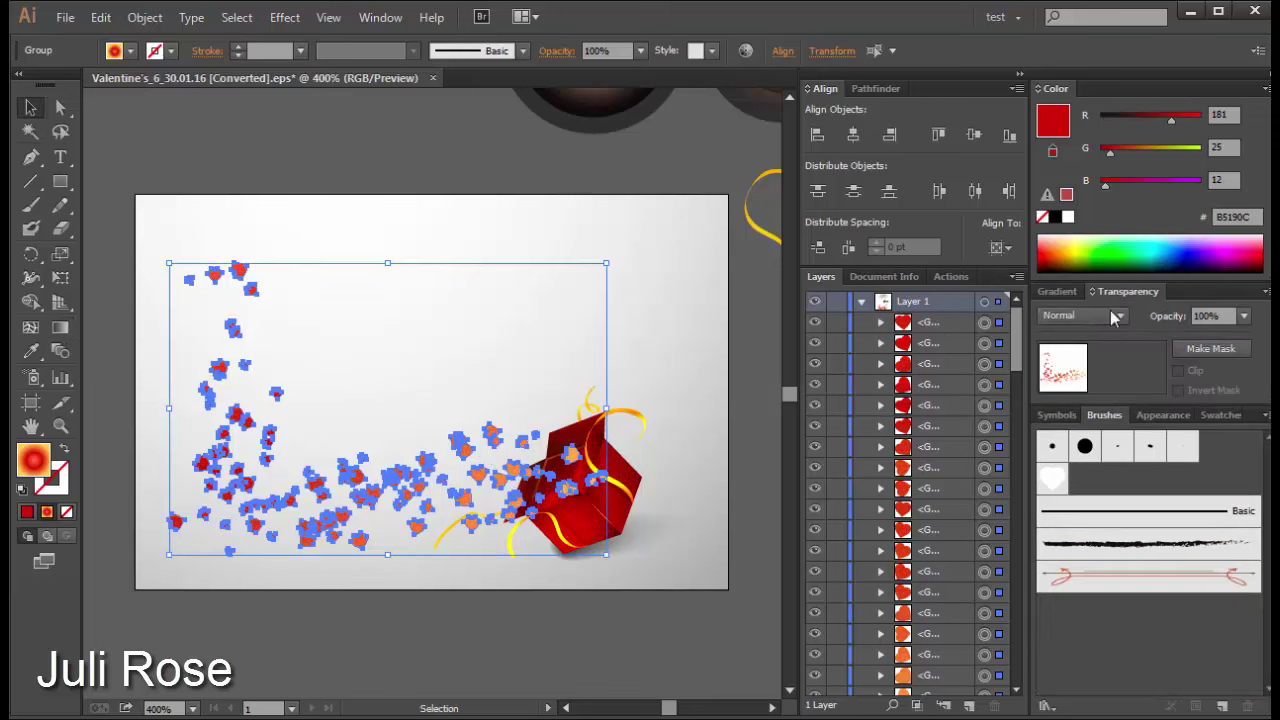
{"action": "left_click", "coordinate": [1090, 315]}
{"action": "left_click", "coordinate": [1075, 387]}
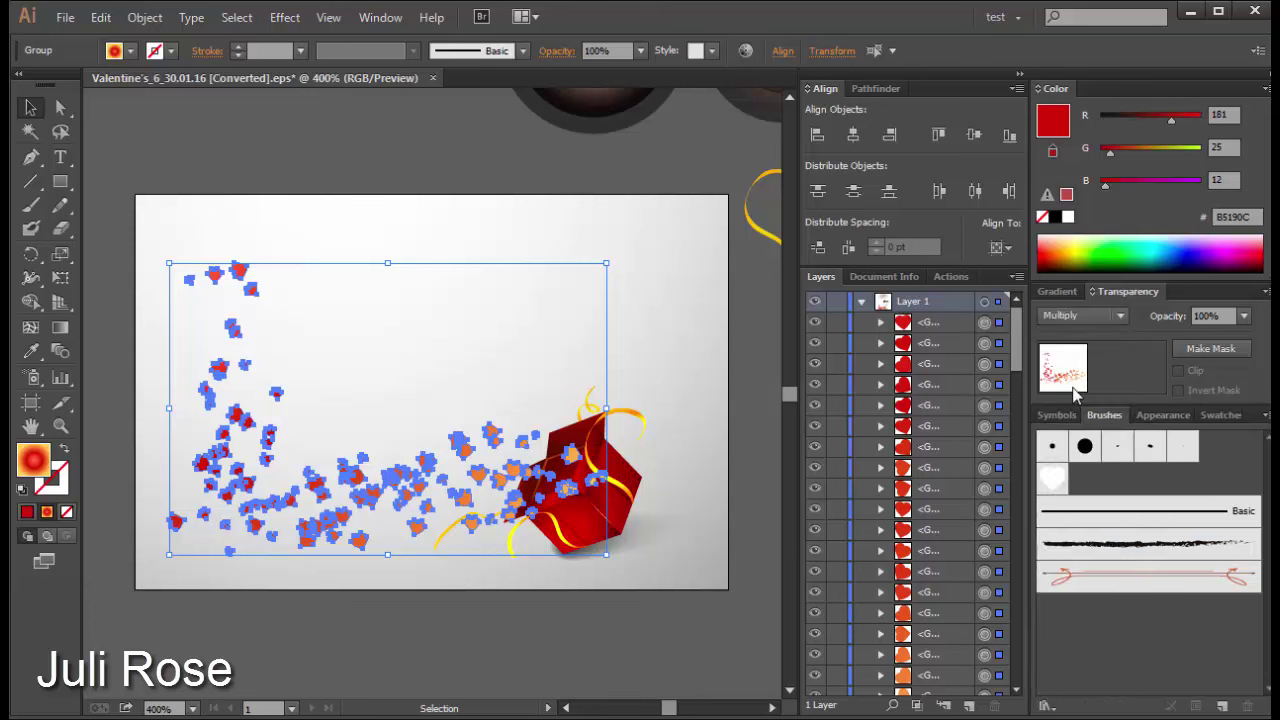
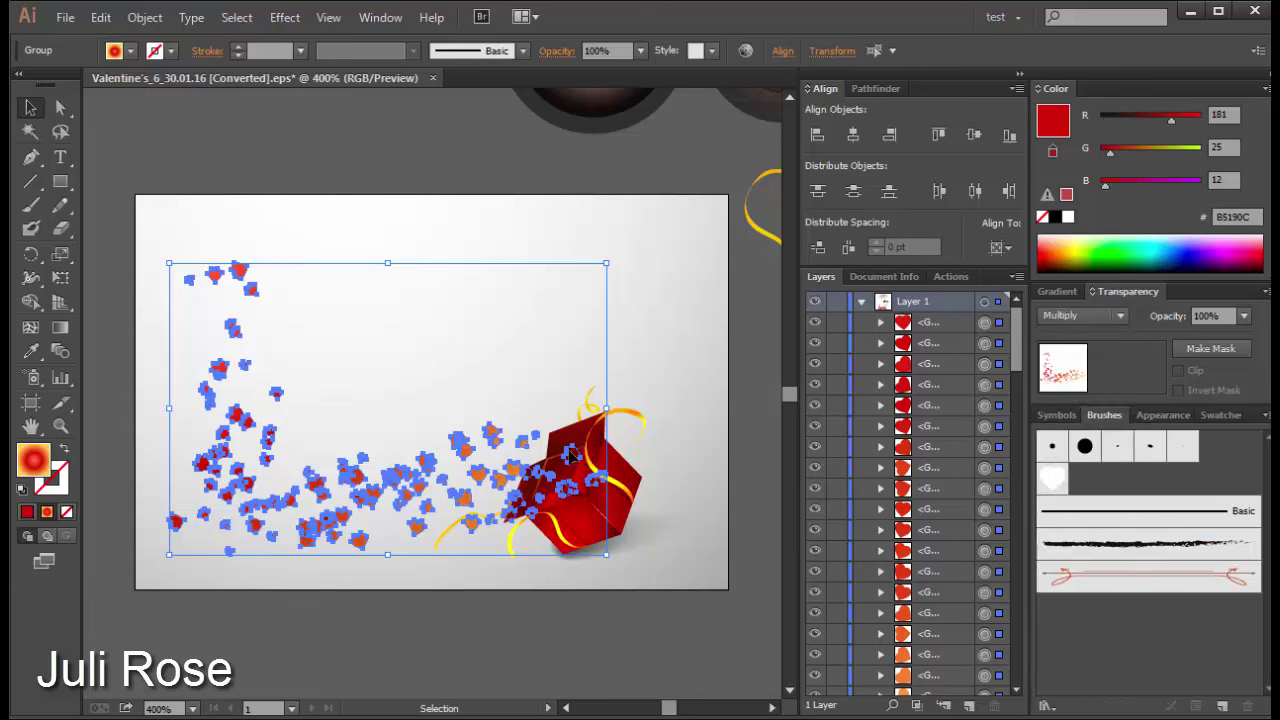
Step: Nudge the scattered hearts slightly, group them, then deselect
{"action": "left_click_drag", "start_coordinate": [498, 480], "coordinate": [494, 476]}
{"action": "left_click", "coordinate": [1060, 292]}
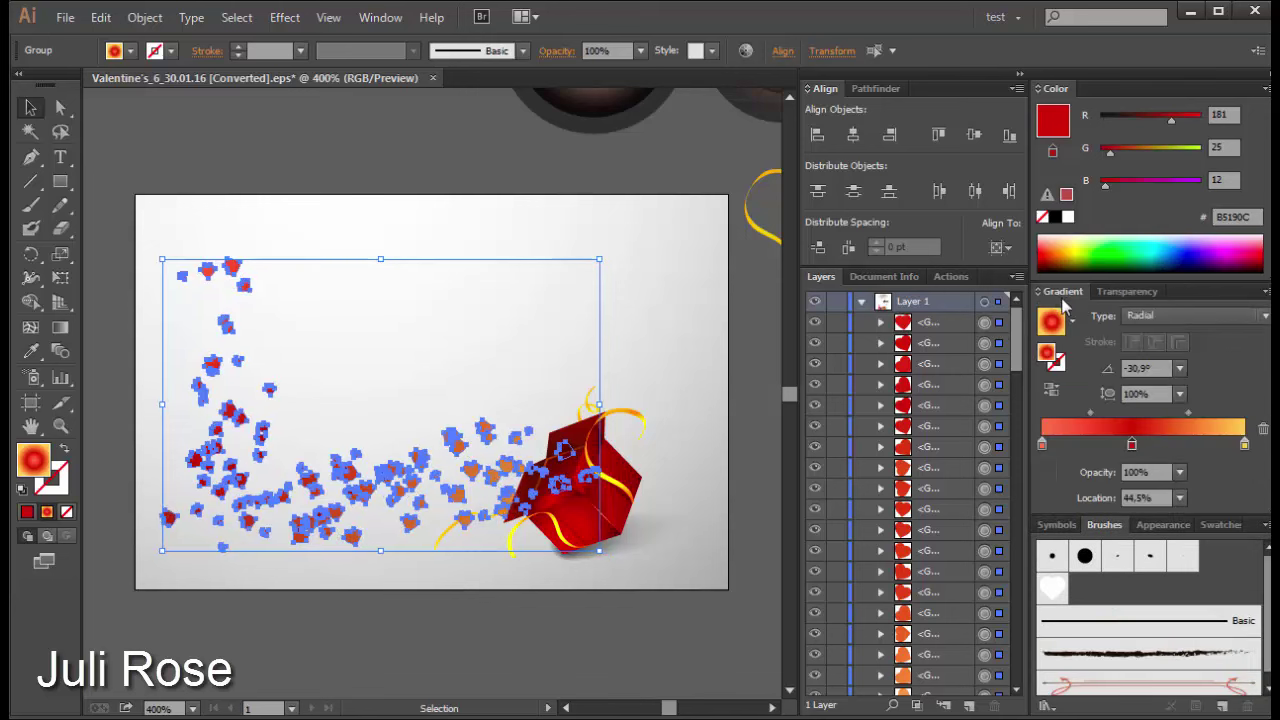
{"action": "key", "text": "ctrl+z"}
{"action": "key", "text": "ctrl+z"}
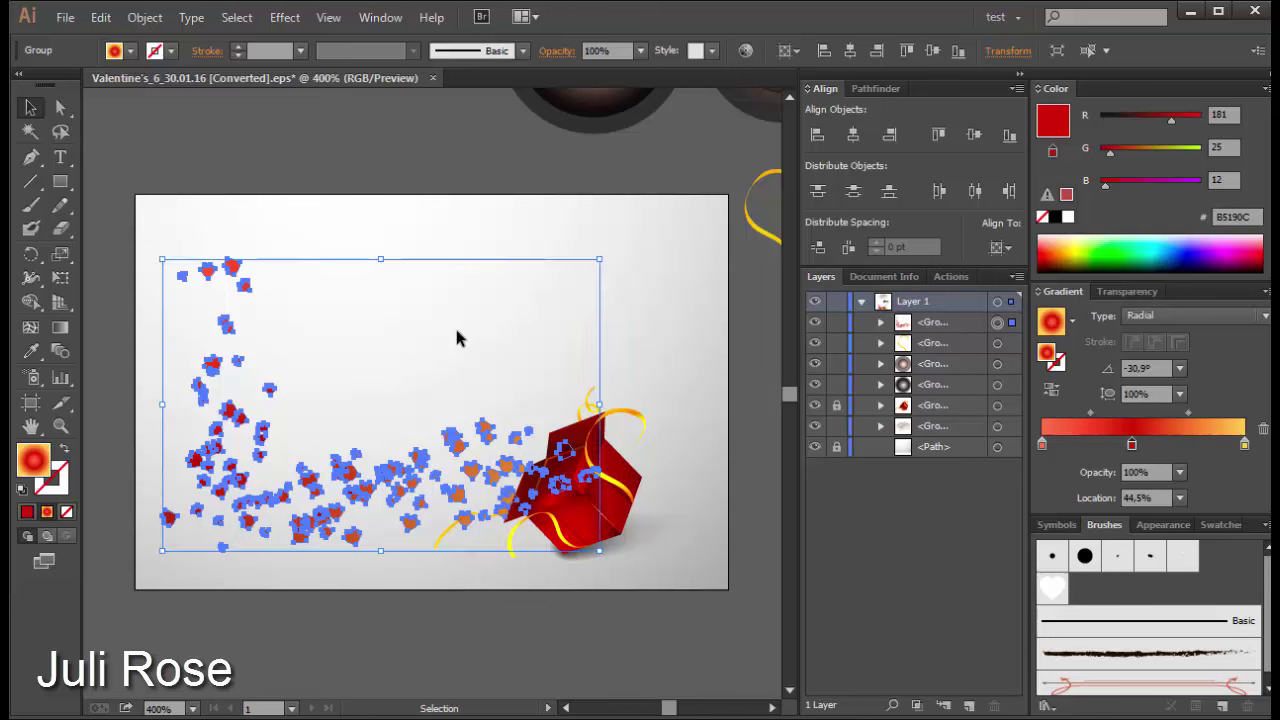
{"action": "left_click", "coordinate": [457, 327]}
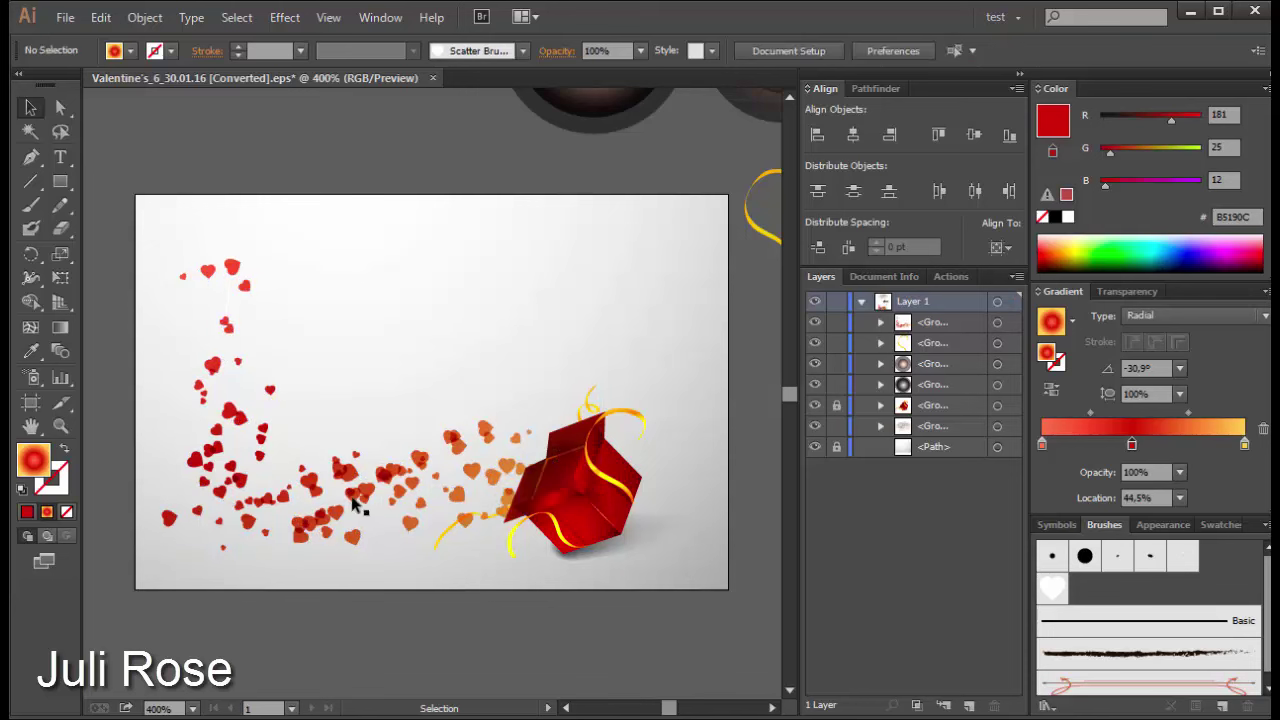
Step: Zoom in closely on the heart trail, then fit the whole card back in view
{"action": "key", "text": "z"}
{"action": "left_click_drag", "start_coordinate": [455, 410], "coordinate": [262, 556]}
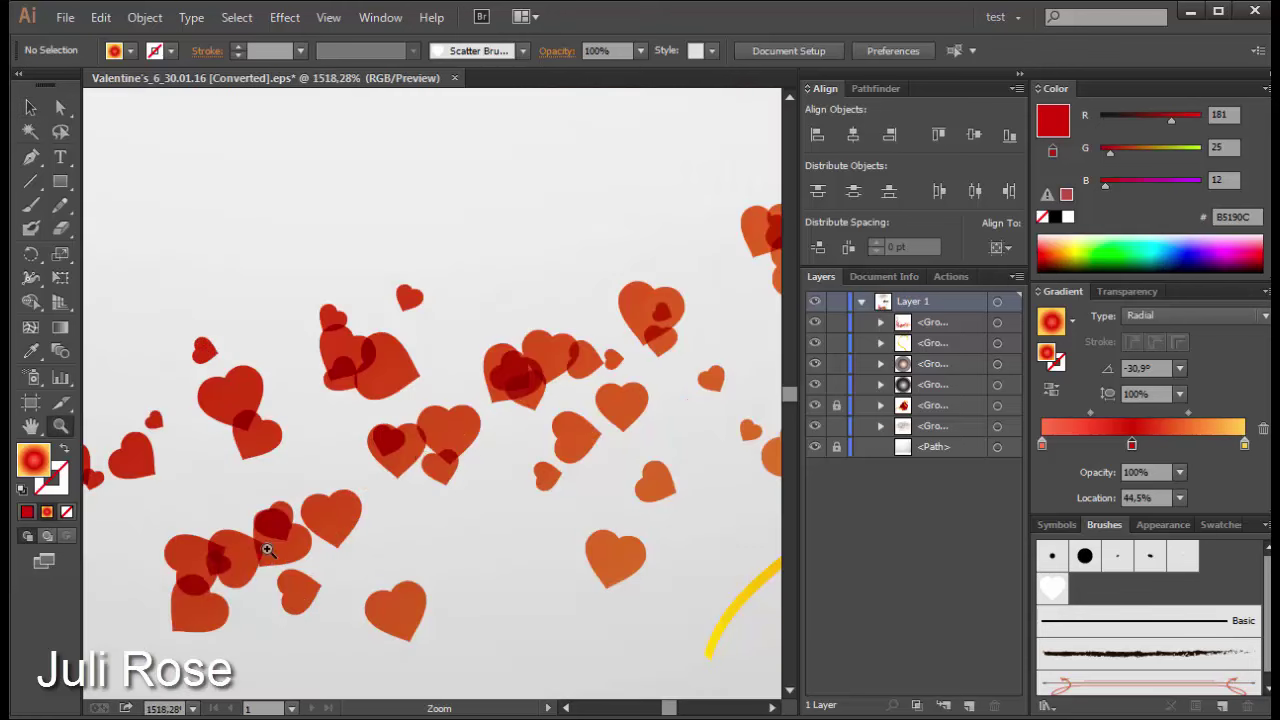
{"action": "left_click", "coordinate": [30, 107]}
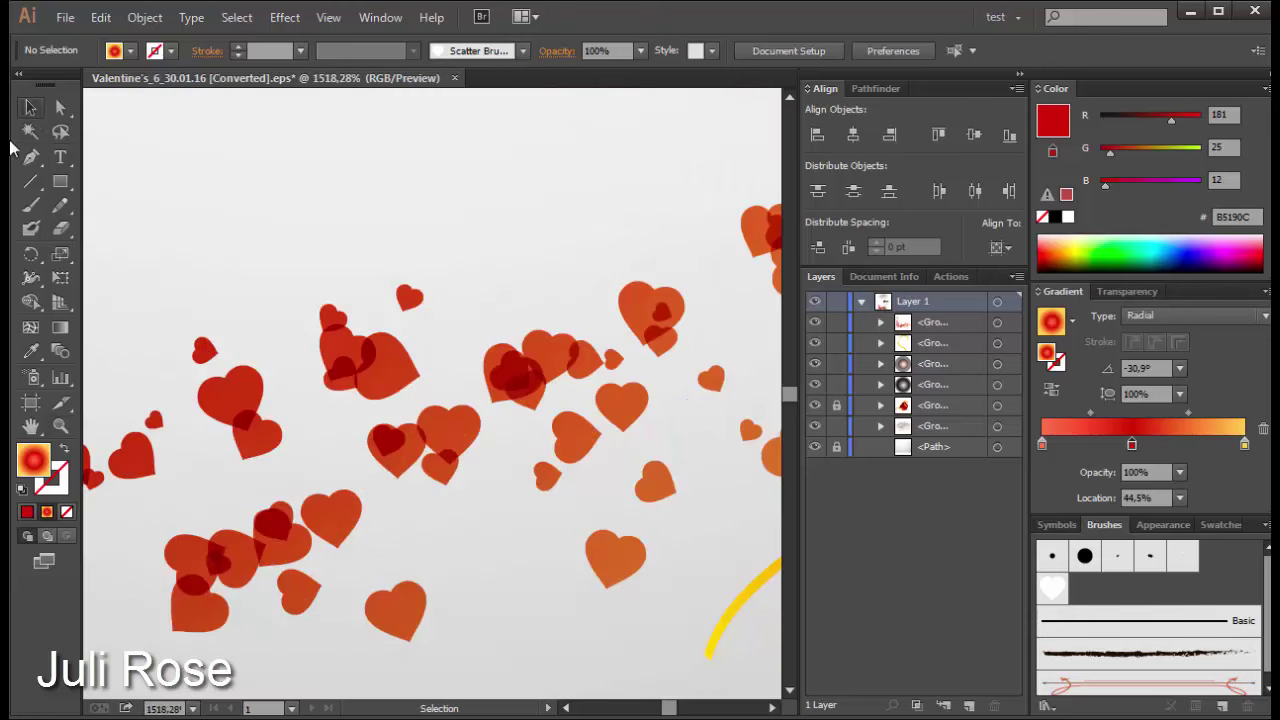
{"action": "key", "text": "ctrl+0"}
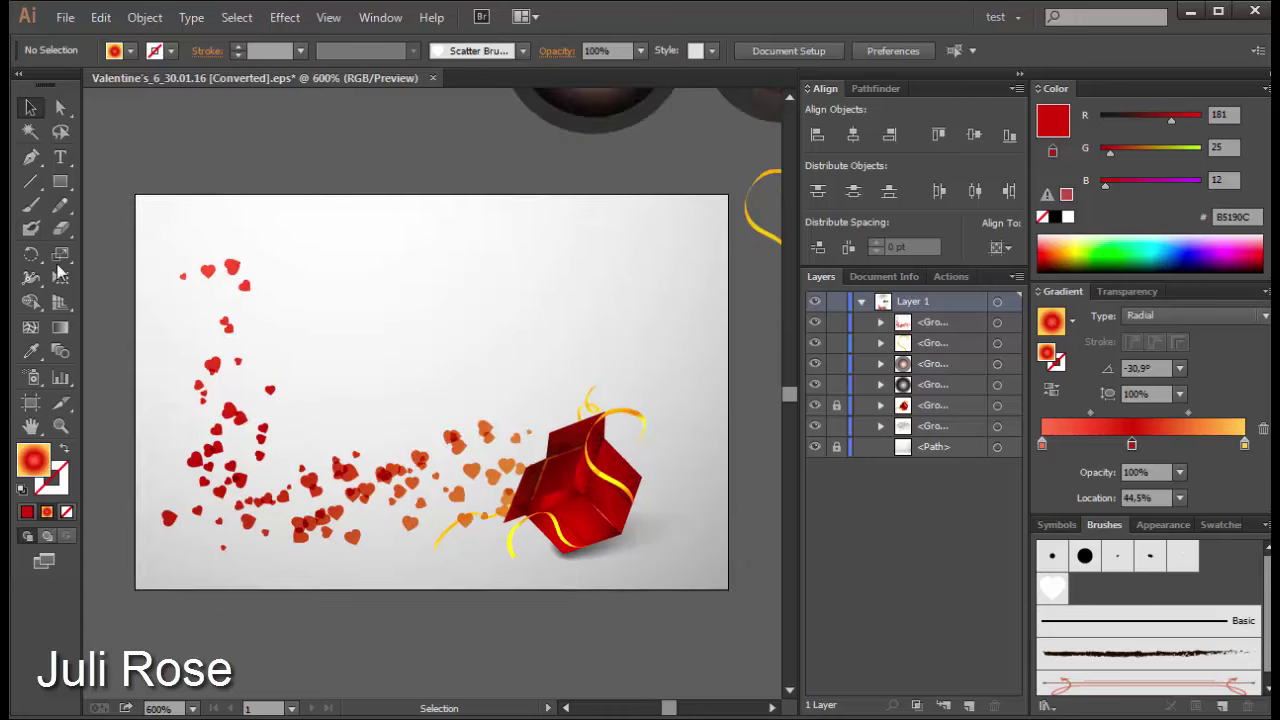
{"action": "key", "text": "ctrl+plus"}
{"action": "key", "text": "ctrl+minus"}
{"action": "key", "text": "ctrl+minus"}
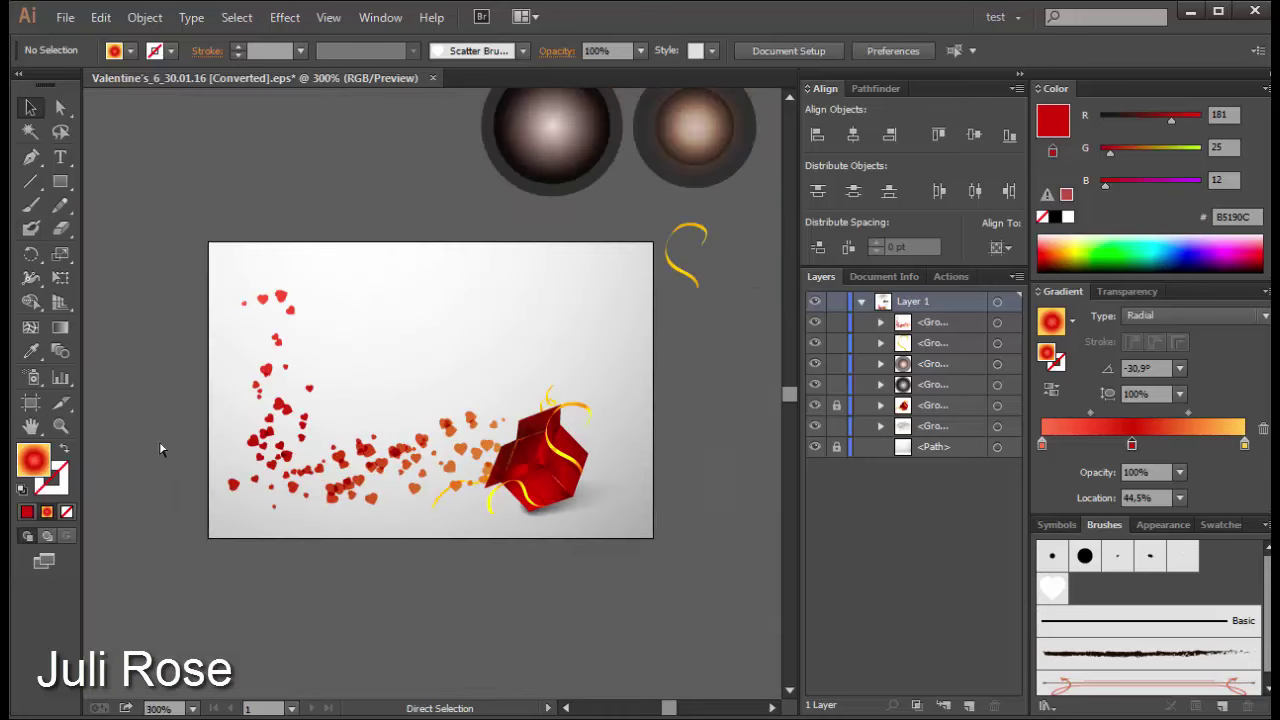
{"action": "key", "text": "ctrl+plus"}
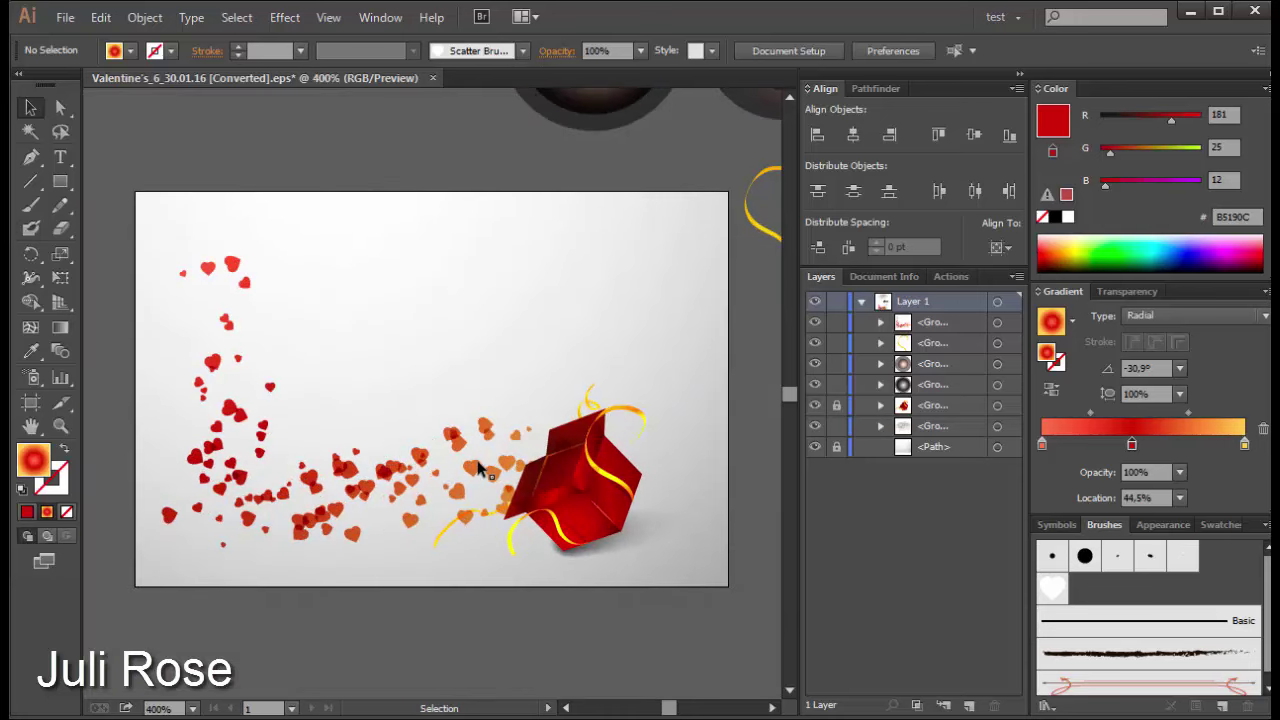
Step: Move the hearts group slightly up and right, deselect it, then reselect it
{"action": "left_click", "coordinate": [471, 467]}
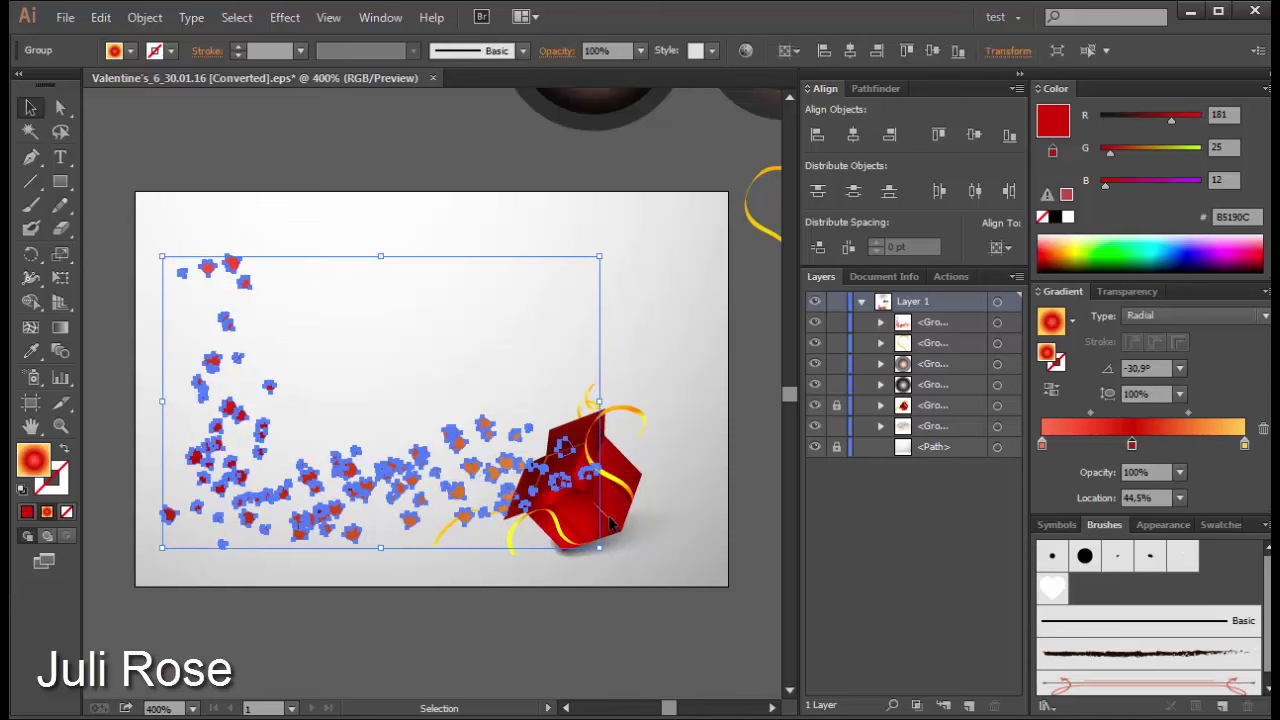
{"action": "key", "text": "ctrl+shift+a"}
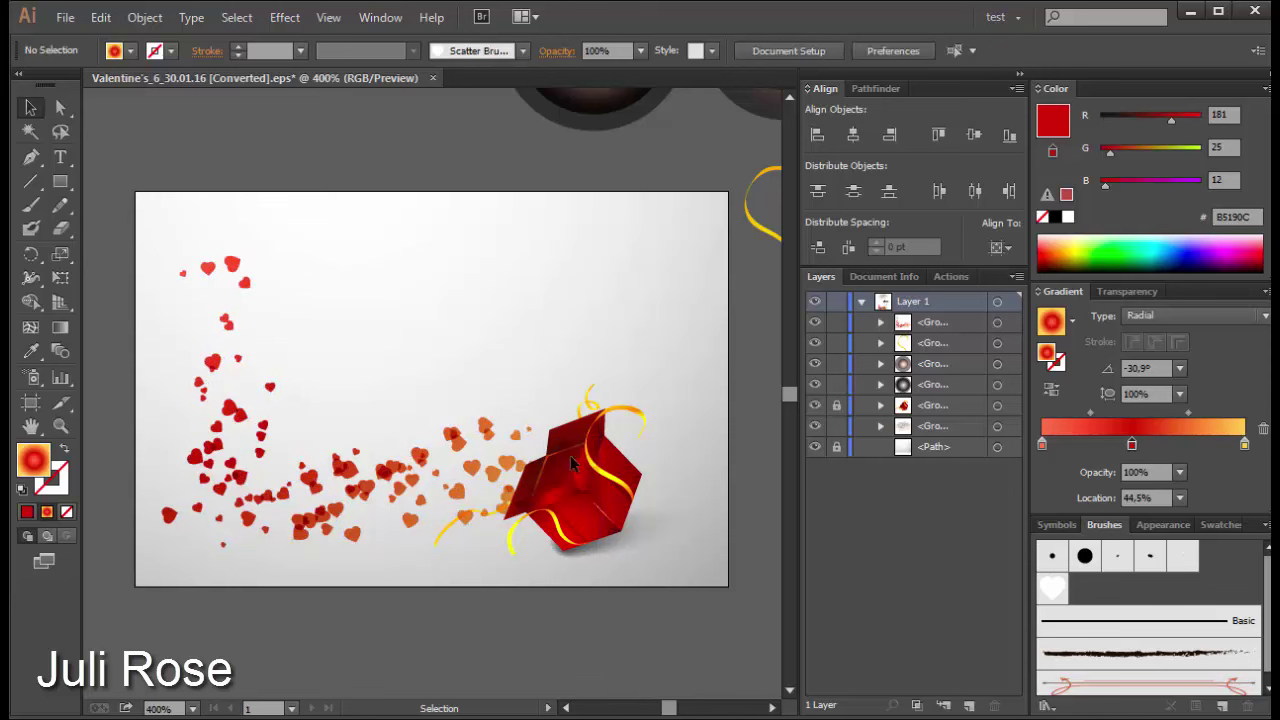
{"action": "left_click_drag", "start_coordinate": [490, 482], "coordinate": [497, 476]}
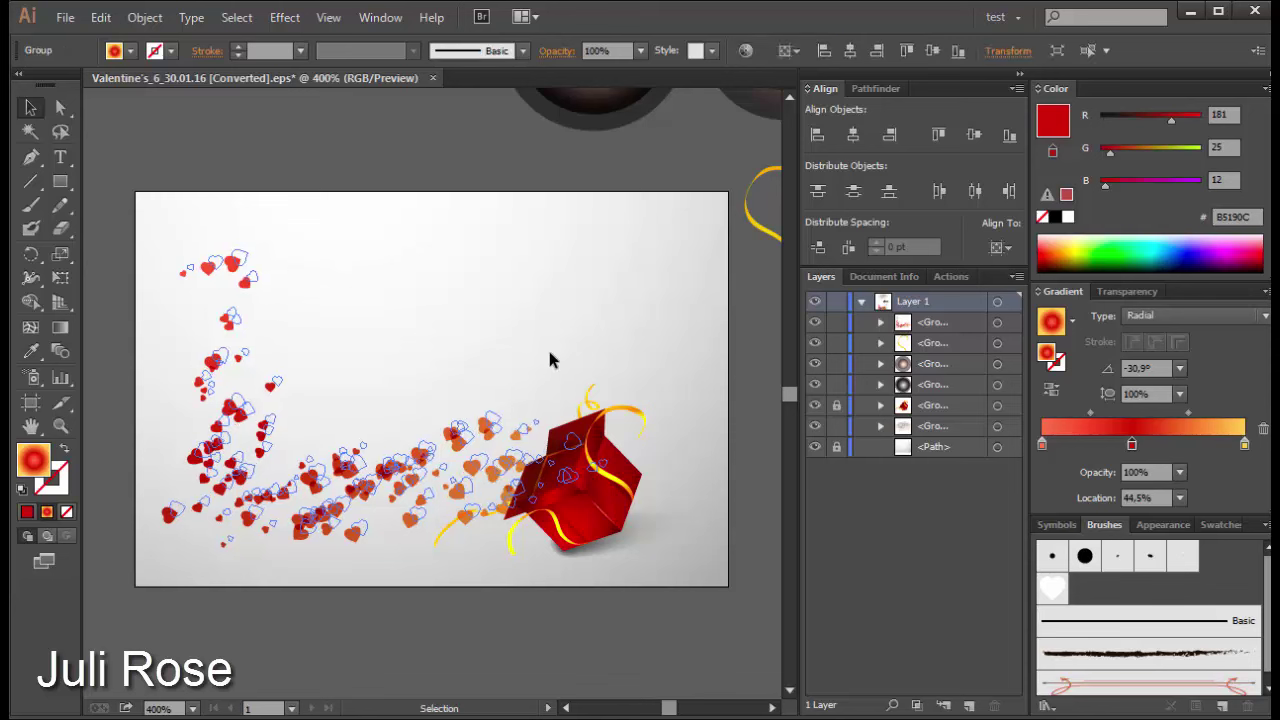
{"action": "key", "text": "ctrl+shift+a"}
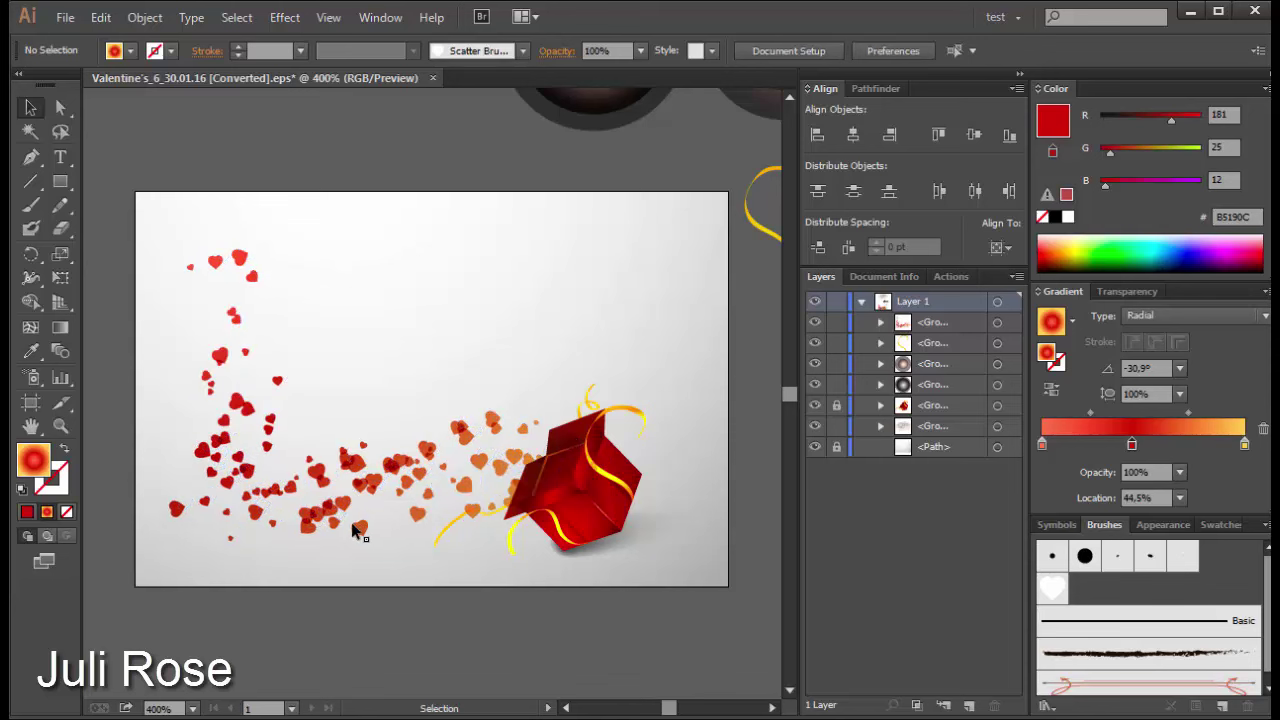
{"action": "scroll", "coordinate": [340, 525], "scroll_direction": "down", "scroll_amount": 2}
{"action": "scroll", "coordinate": [334, 520], "scroll_direction": "down", "scroll_amount": 1}
{"action": "scroll", "coordinate": [334, 520], "scroll_direction": "up", "scroll_amount": 1}
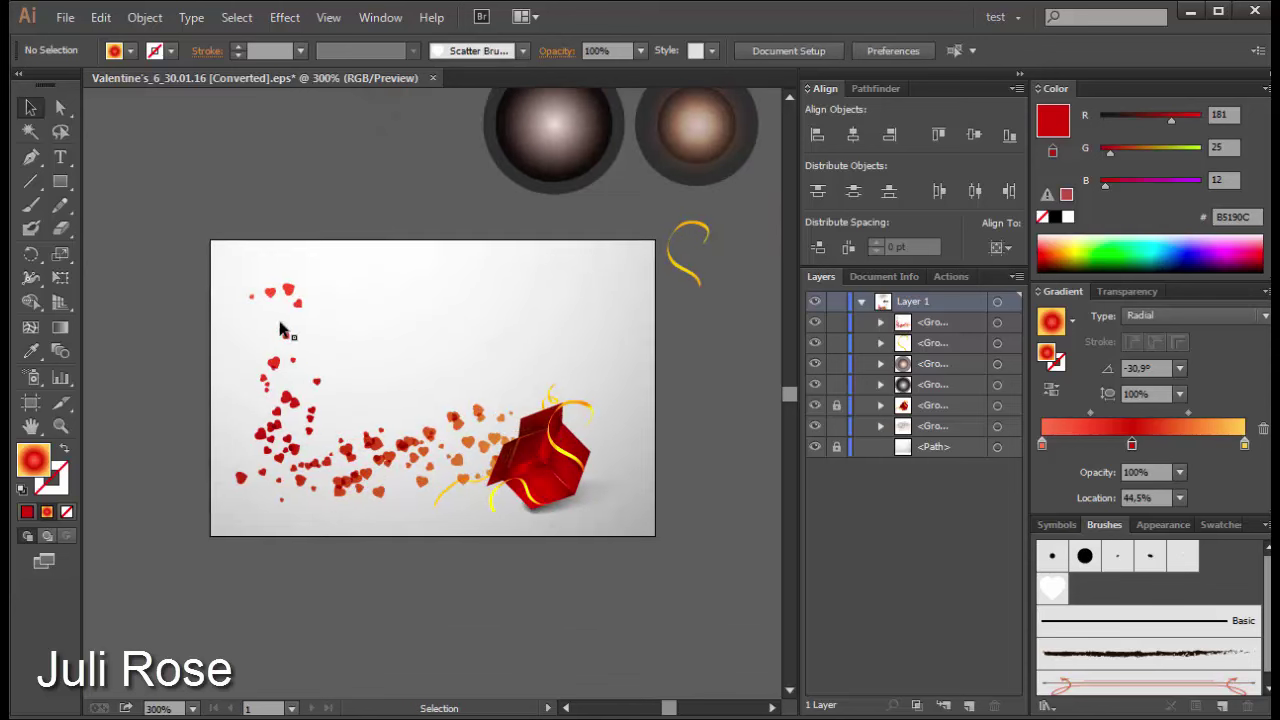
{"action": "left_click", "coordinate": [455, 465]}
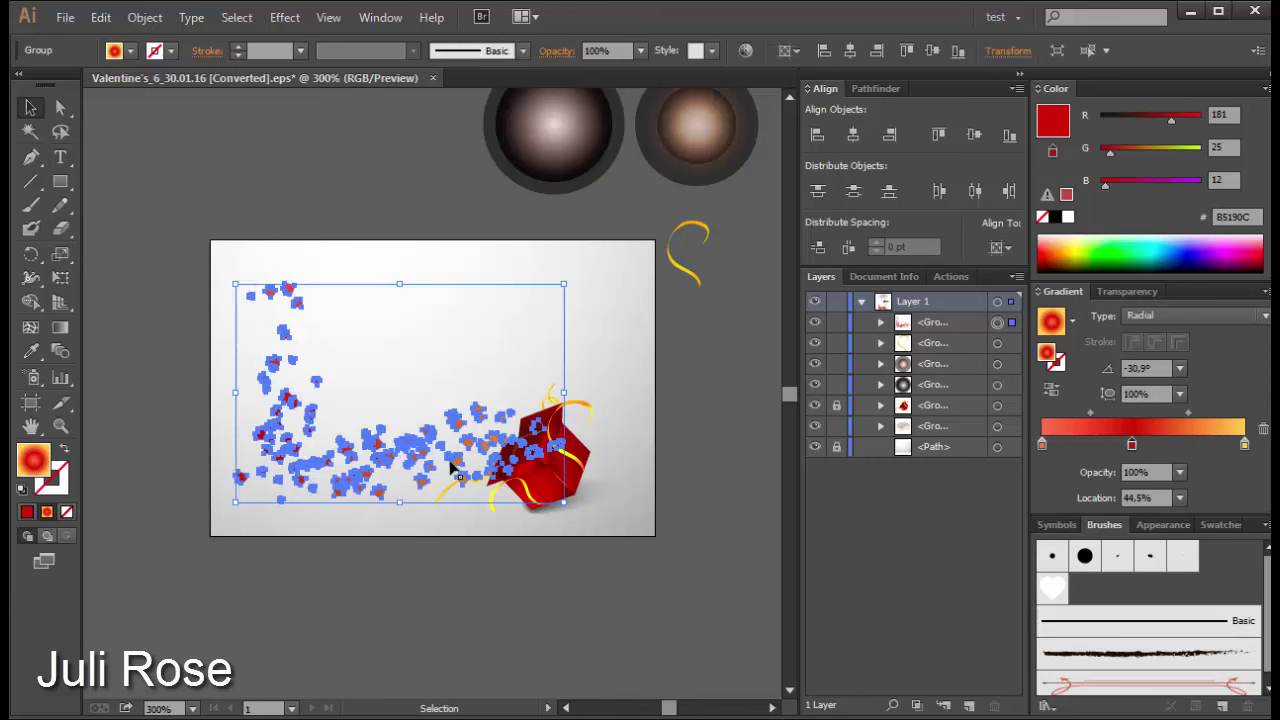
Step: Draw pencil curves from the gift box through the hearts, discarding an unfinished one
{"action": "key", "text": "ctrl+shift+a"}
{"action": "key", "text": "n"}
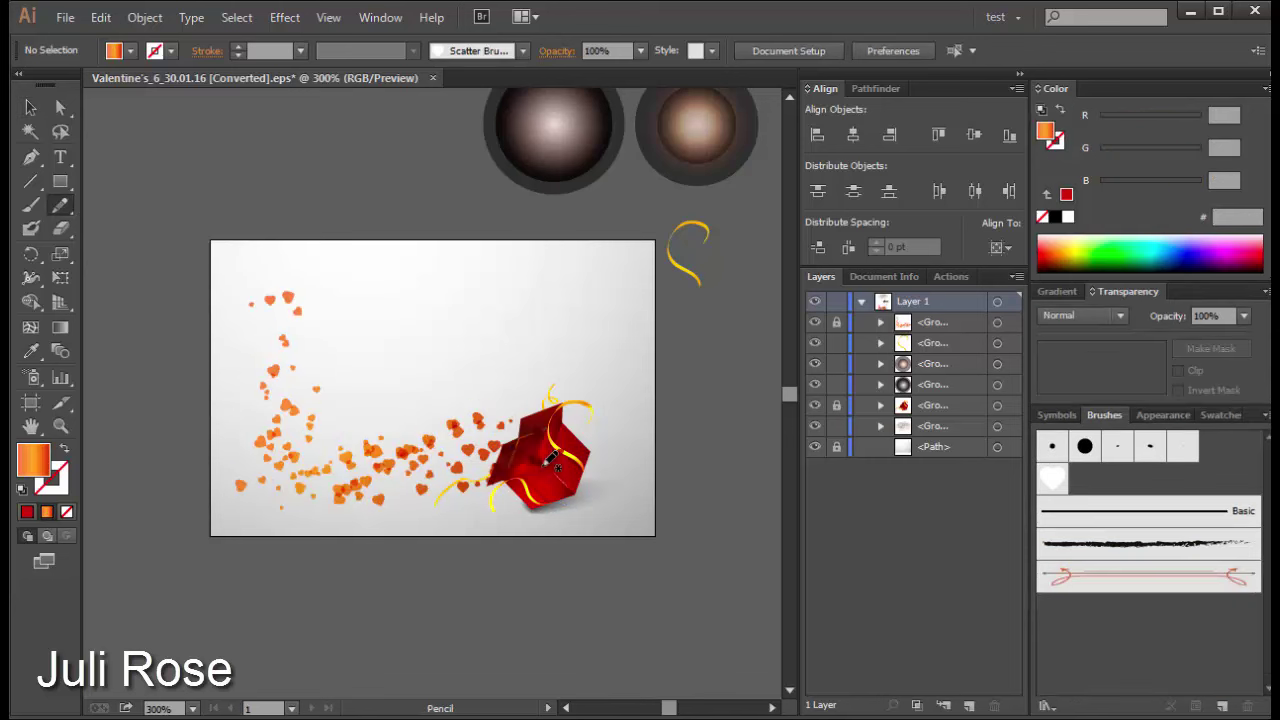
{"action": "mouse_move", "coordinate": [549, 460]}
{"action": "left_mouse_down"}
{"action": "mouse_move", "coordinate": [320, 440]}
{"action": "mouse_move", "coordinate": [357, 397]}
{"action": "left_mouse_up"}
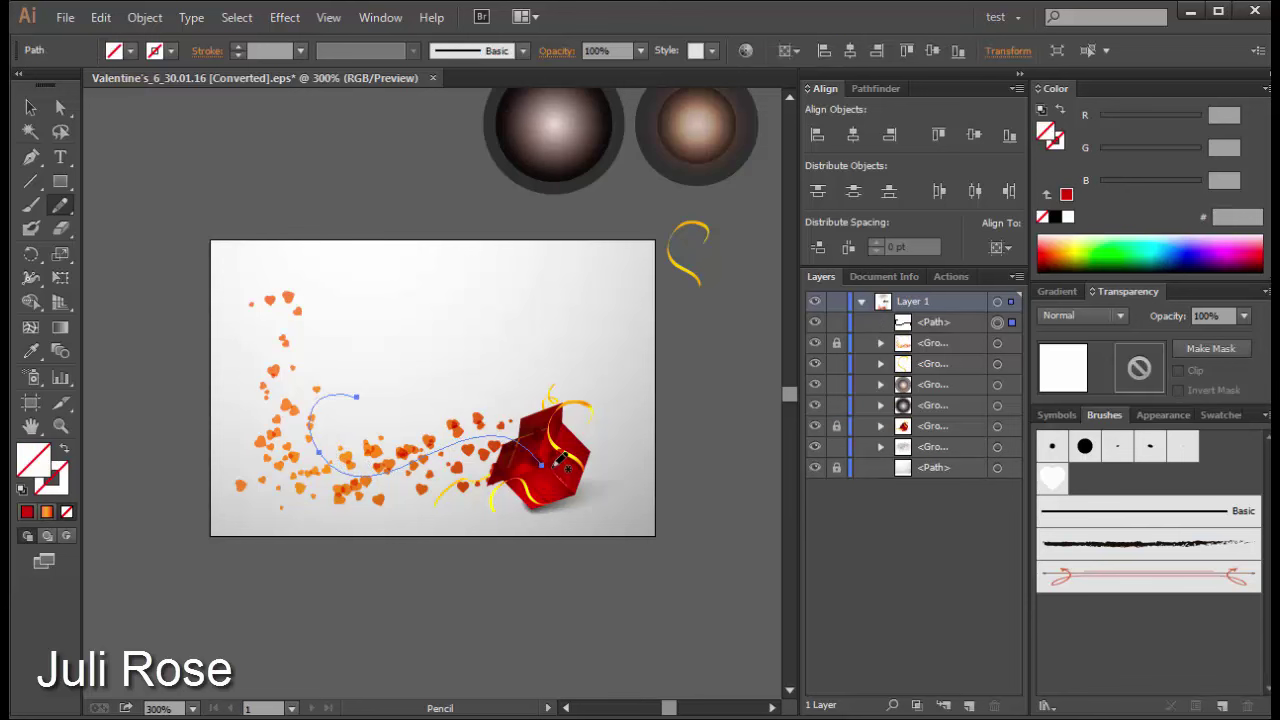
{"action": "left_click_drag", "start_coordinate": [524, 464], "coordinate": [318, 398]}
{"action": "key", "text": "ctrl+z"}
Step: Give the drawn curve a black 1 pt stroke
{"action": "left_click", "coordinate": [30, 107]}
{"action": "left_click", "coordinate": [1057, 142]}
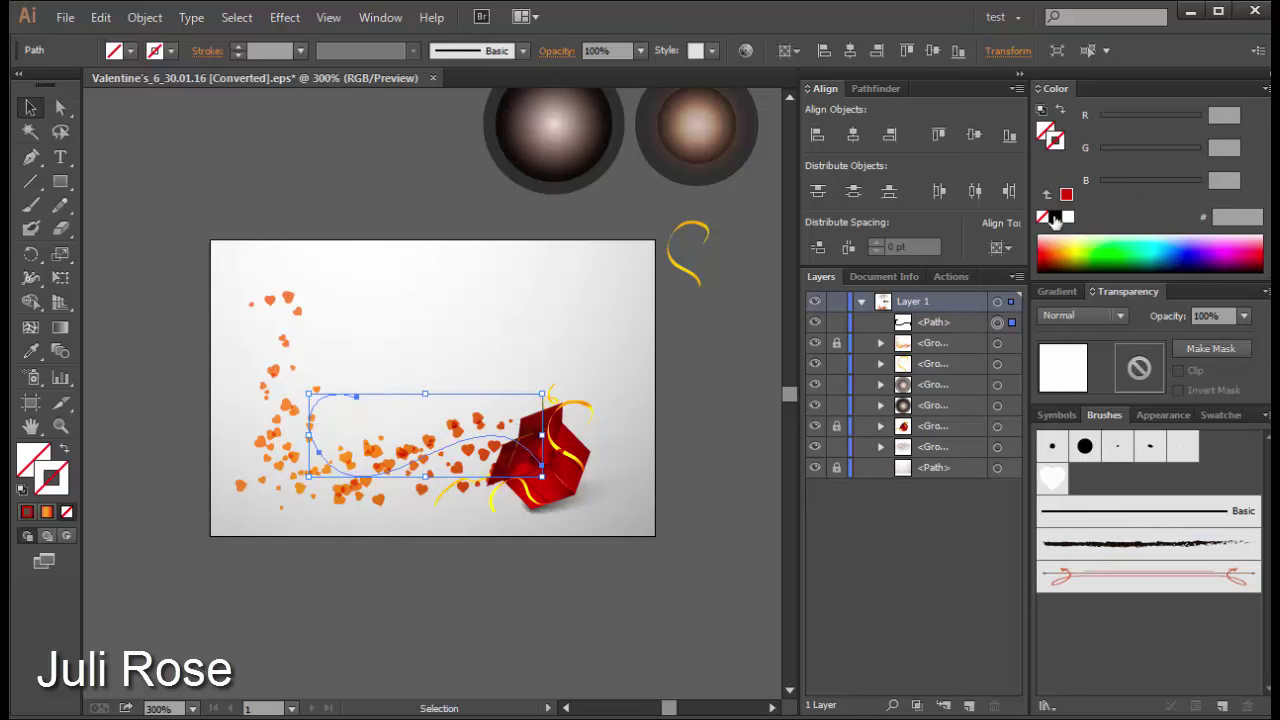
{"action": "left_click", "coordinate": [1054, 216]}
{"action": "left_click", "coordinate": [60, 205]}
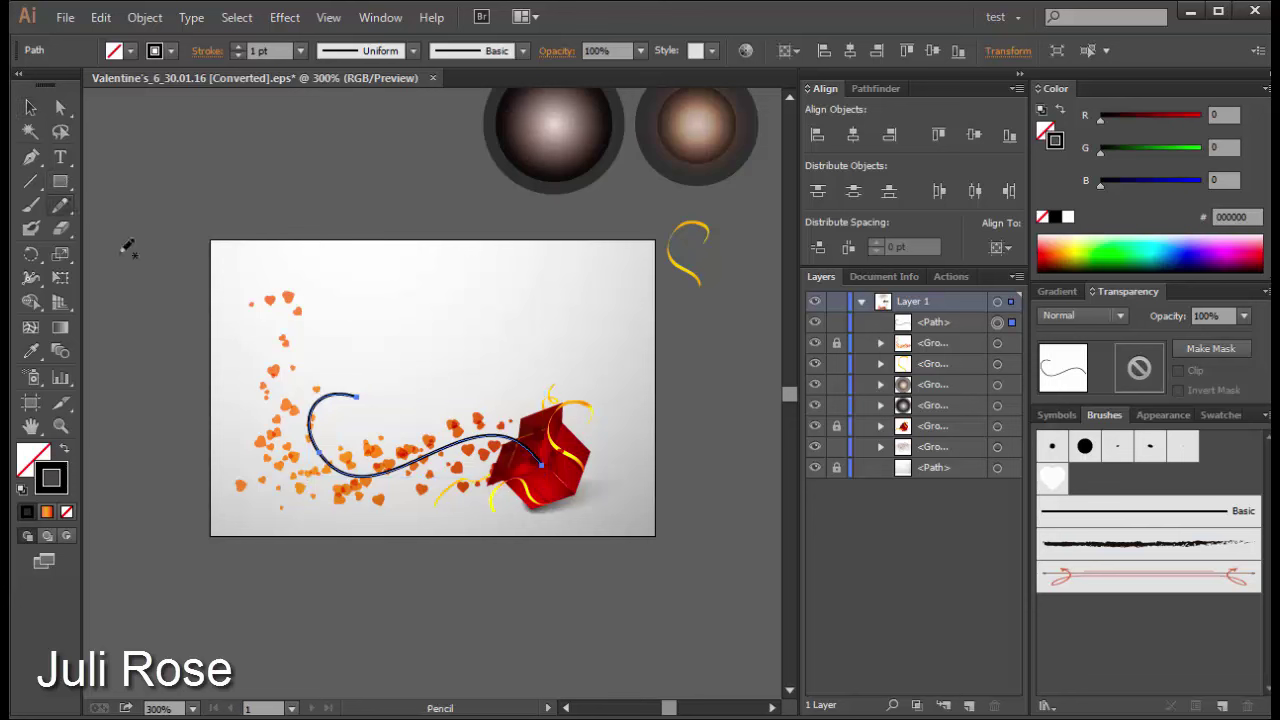
Step: Draw another curve leftward and up through the heart trail, then select all the curves
{"action": "left_click_drag", "start_coordinate": [548, 430], "coordinate": [300, 450]}
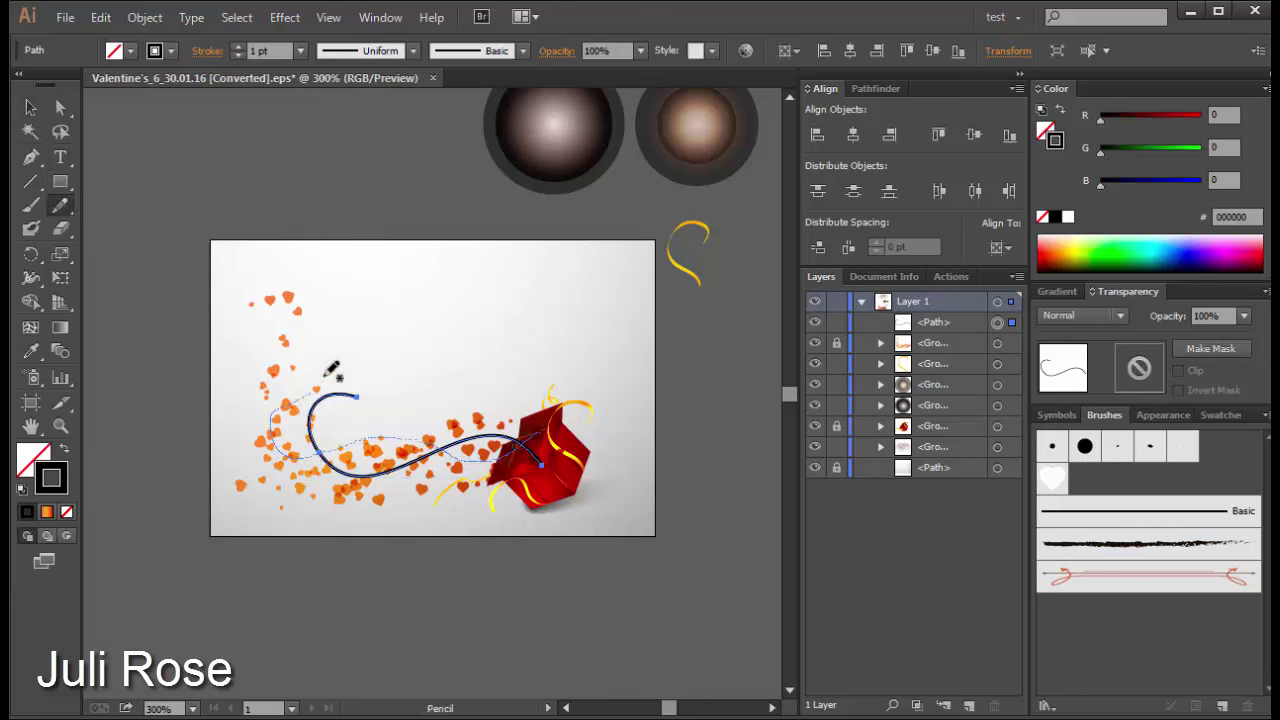
{"action": "left_click_drag", "start_coordinate": [300, 450], "coordinate": [260, 316]}
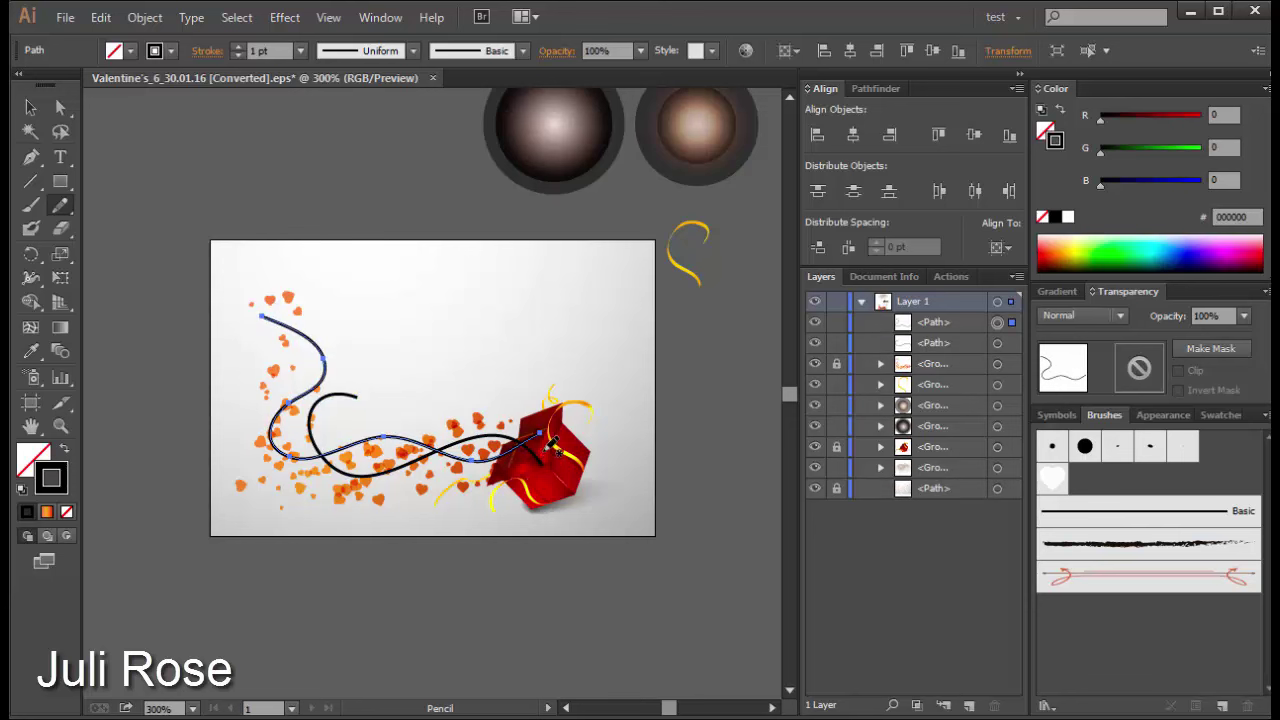
{"action": "left_click_drag", "start_coordinate": [437, 372], "coordinate": [377, 535]}
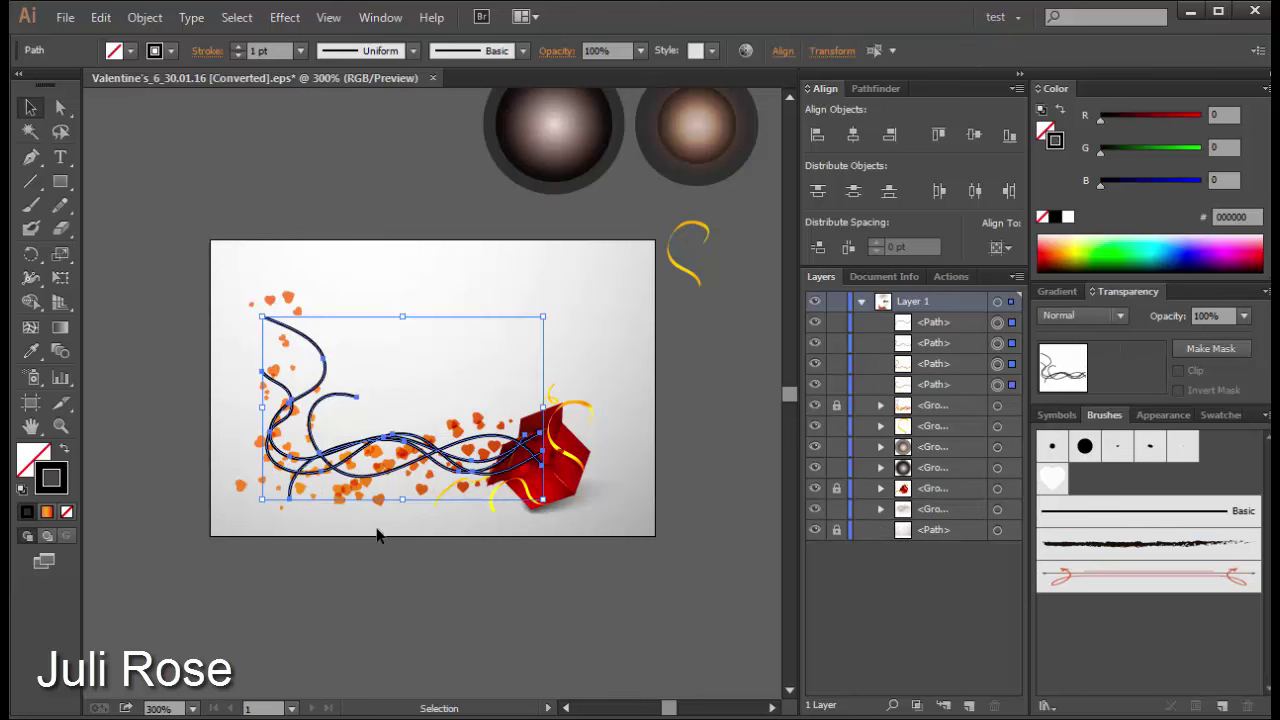
Step: Apply the white heart scatter brush and tune its size, spacing and scatter, updating existing strokes
{"action": "left_click", "coordinate": [1052, 478]}
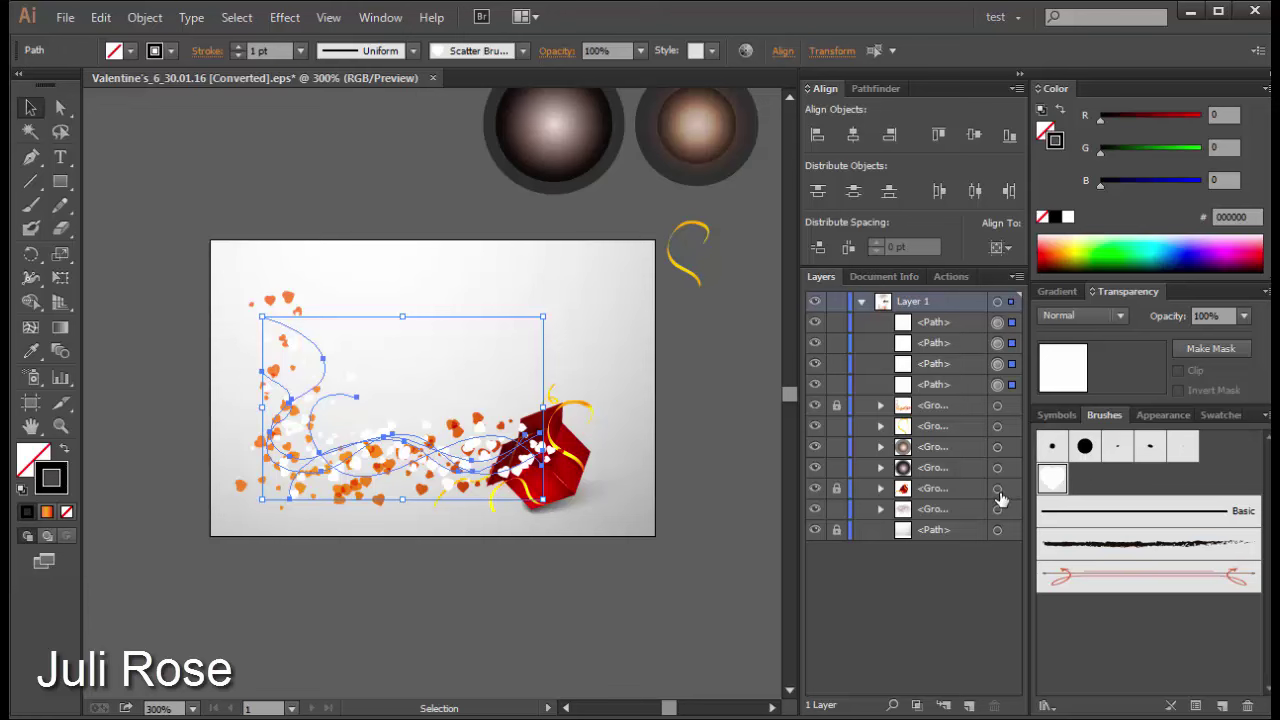
{"action": "double_click", "coordinate": [1057, 481]}
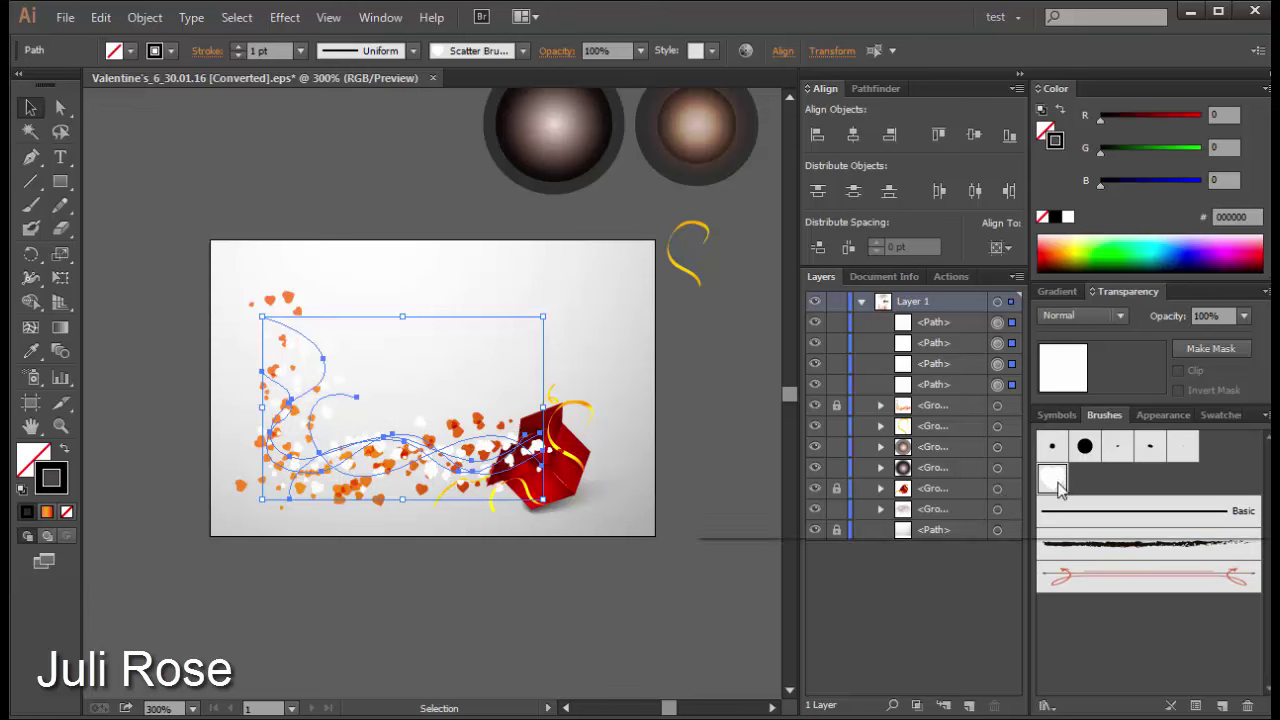
{"action": "left_click_drag", "start_coordinate": [966, 175], "coordinate": [979, 175]}
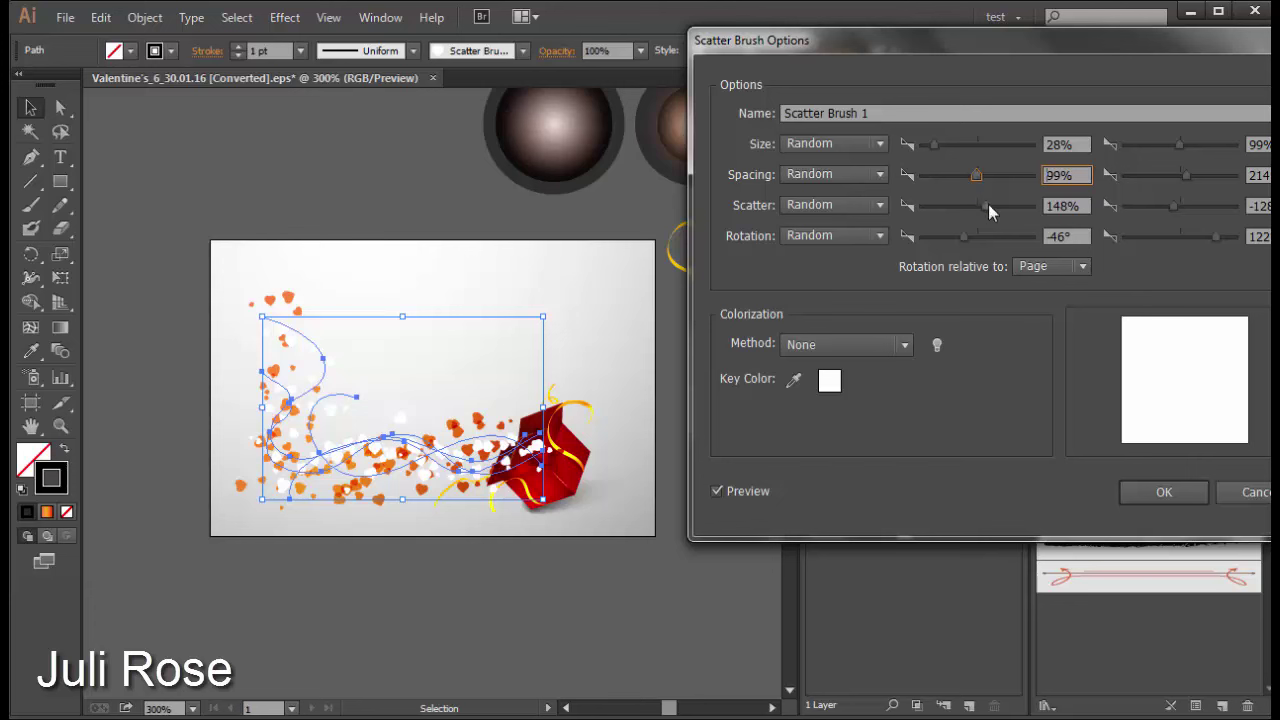
{"action": "mouse_move", "coordinate": [986, 206]}
{"action": "left_mouse_down"}
{"action": "mouse_move", "coordinate": [978, 177]}
{"action": "mouse_move", "coordinate": [994, 180]}
{"action": "mouse_move", "coordinate": [975, 178]}
{"action": "left_mouse_up"}
{"action": "left_click_drag", "start_coordinate": [1189, 179], "coordinate": [1180, 180]}
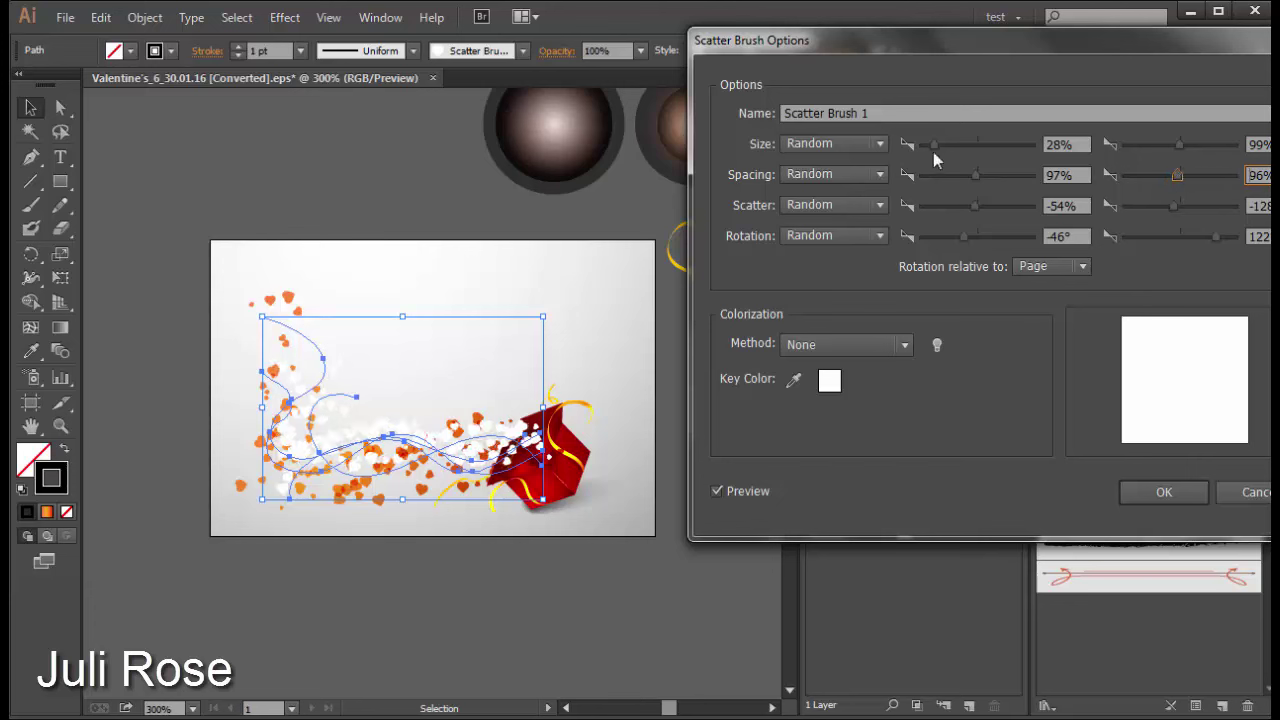
{"action": "mouse_move", "coordinate": [933, 148]}
{"action": "left_mouse_down"}
{"action": "mouse_move", "coordinate": [963, 146]}
{"action": "mouse_move", "coordinate": [945, 146]}
{"action": "left_mouse_up"}
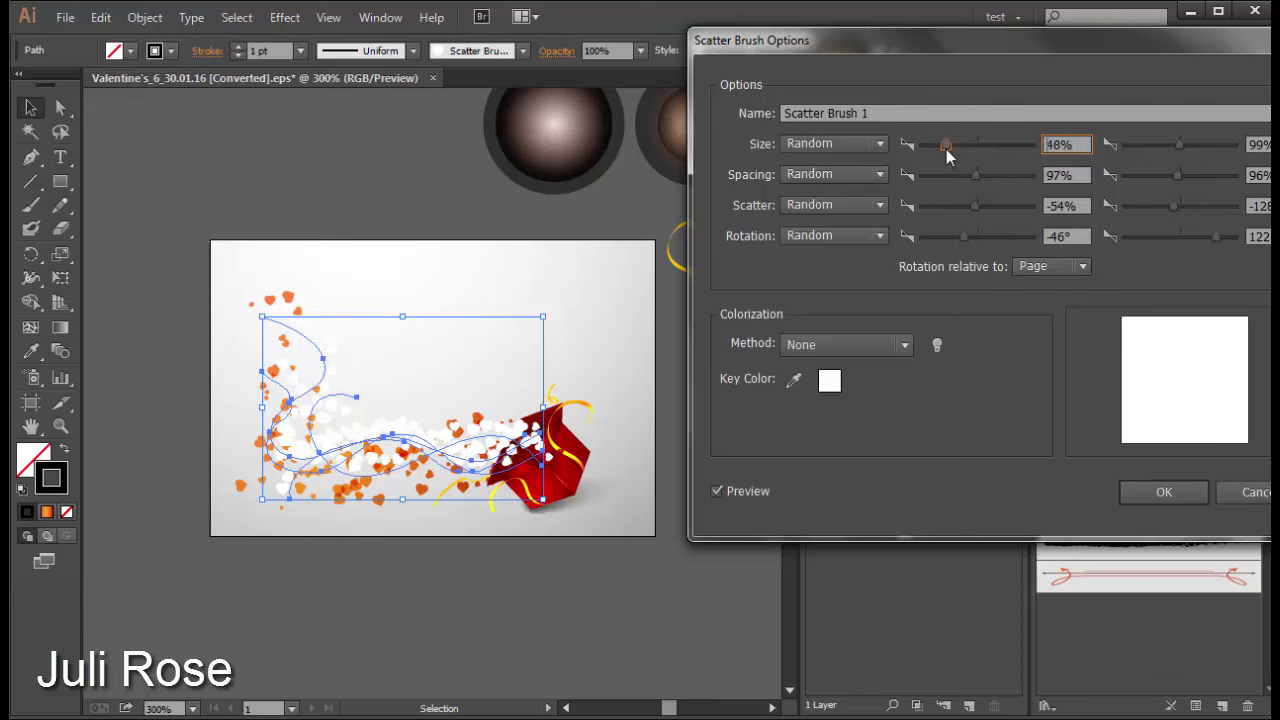
{"action": "left_click", "coordinate": [1164, 491]}
{"action": "left_click", "coordinate": [612, 396]}
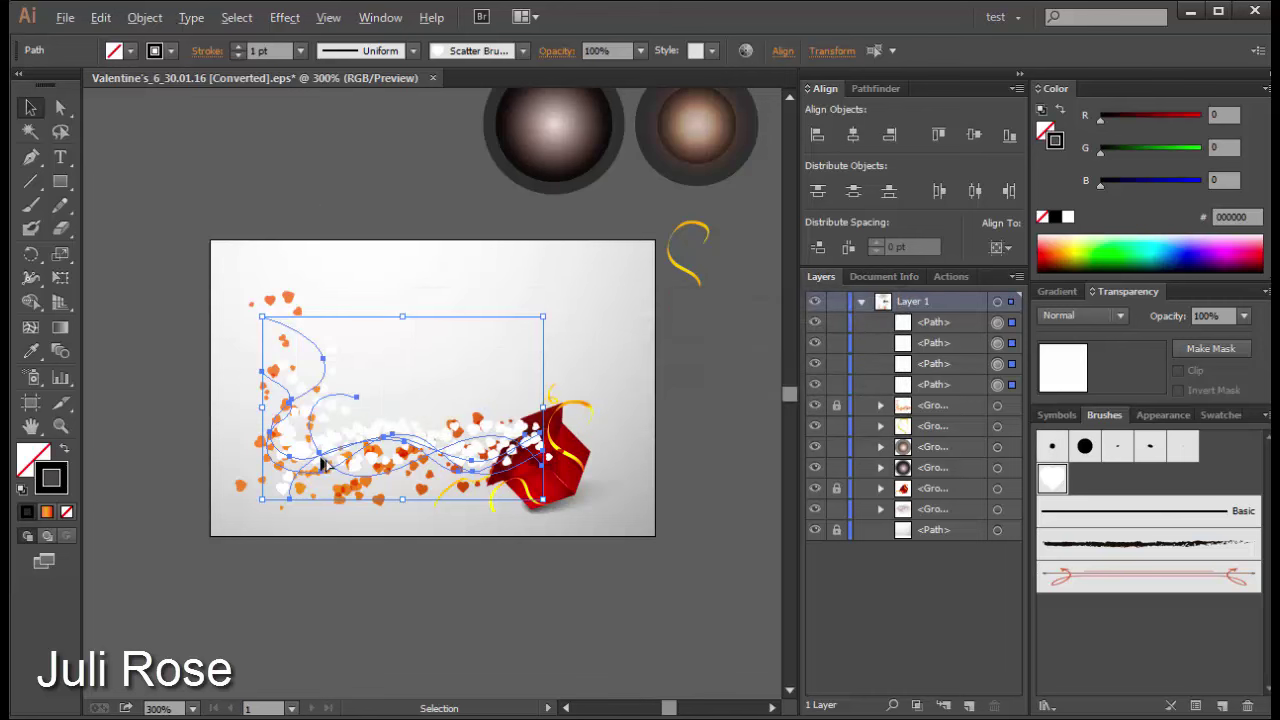
Step: Duplicate the heart-scatter lines to the lower right and expand the originals' appearance
{"action": "left_click_drag", "start_coordinate": [320, 462], "coordinate": [735, 625]}
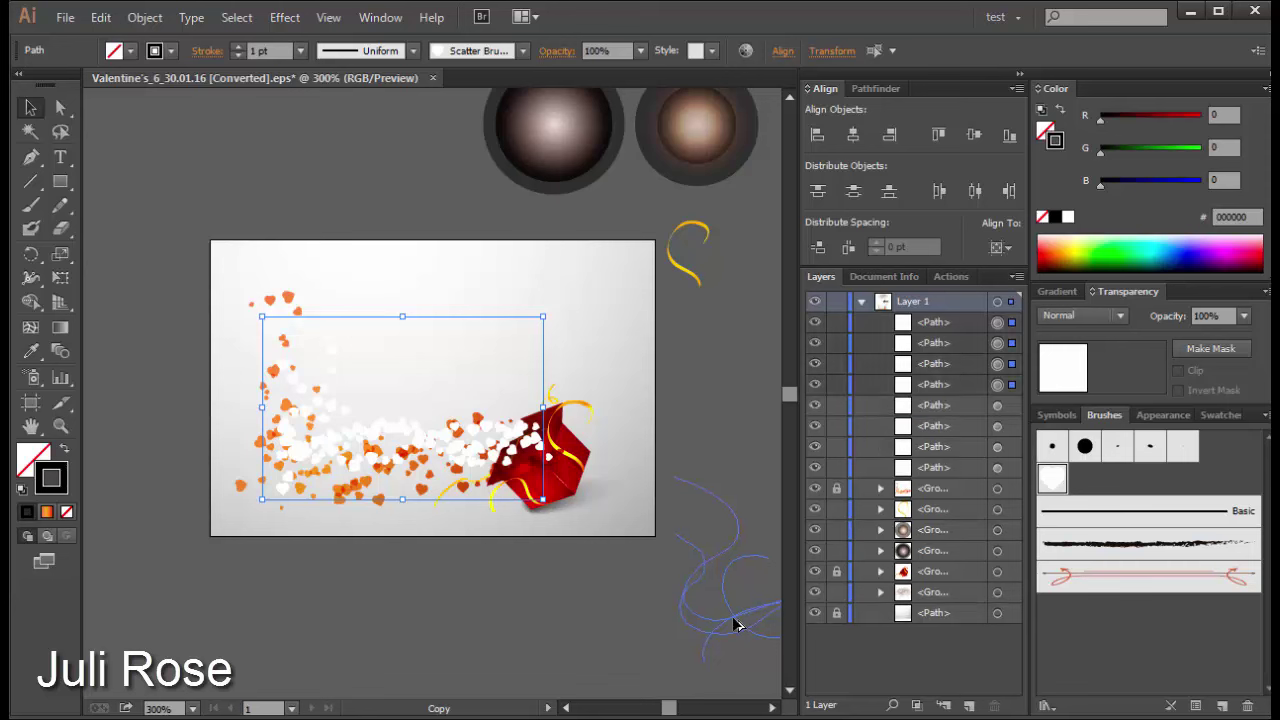
{"action": "left_click_drag", "start_coordinate": [406, 371], "coordinate": [287, 487]}
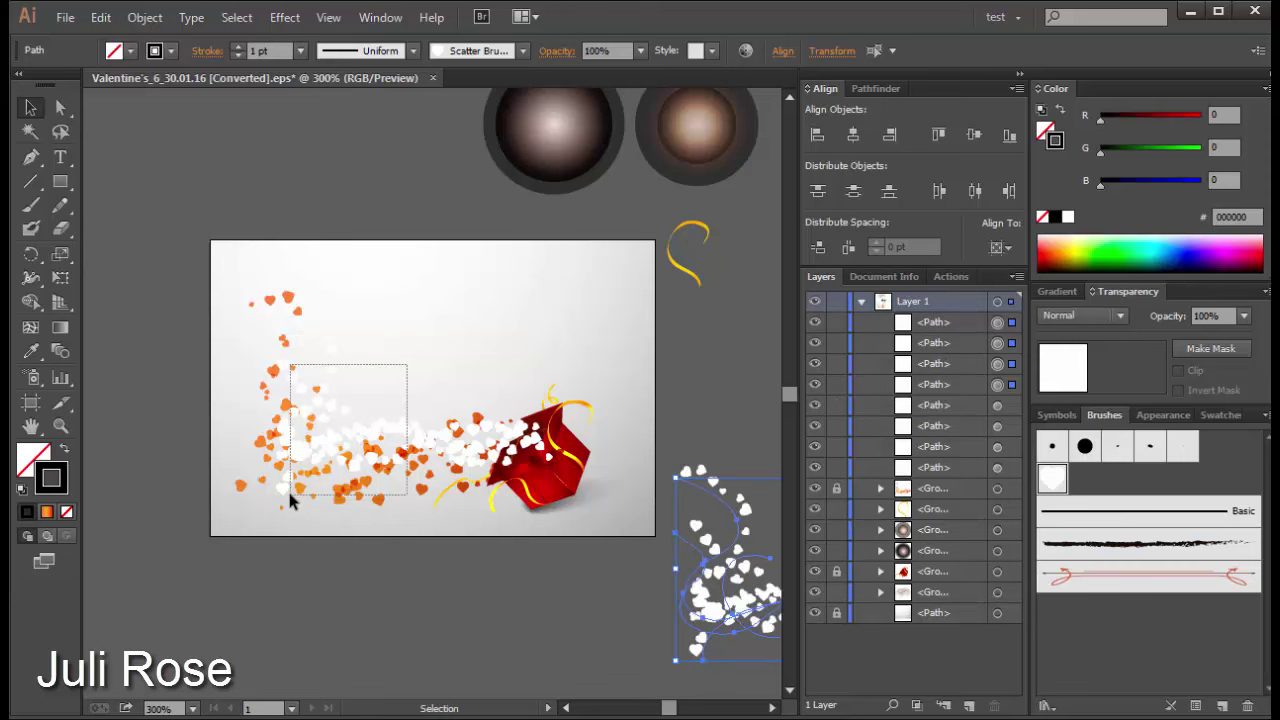
{"action": "left_click", "coordinate": [144, 17]}
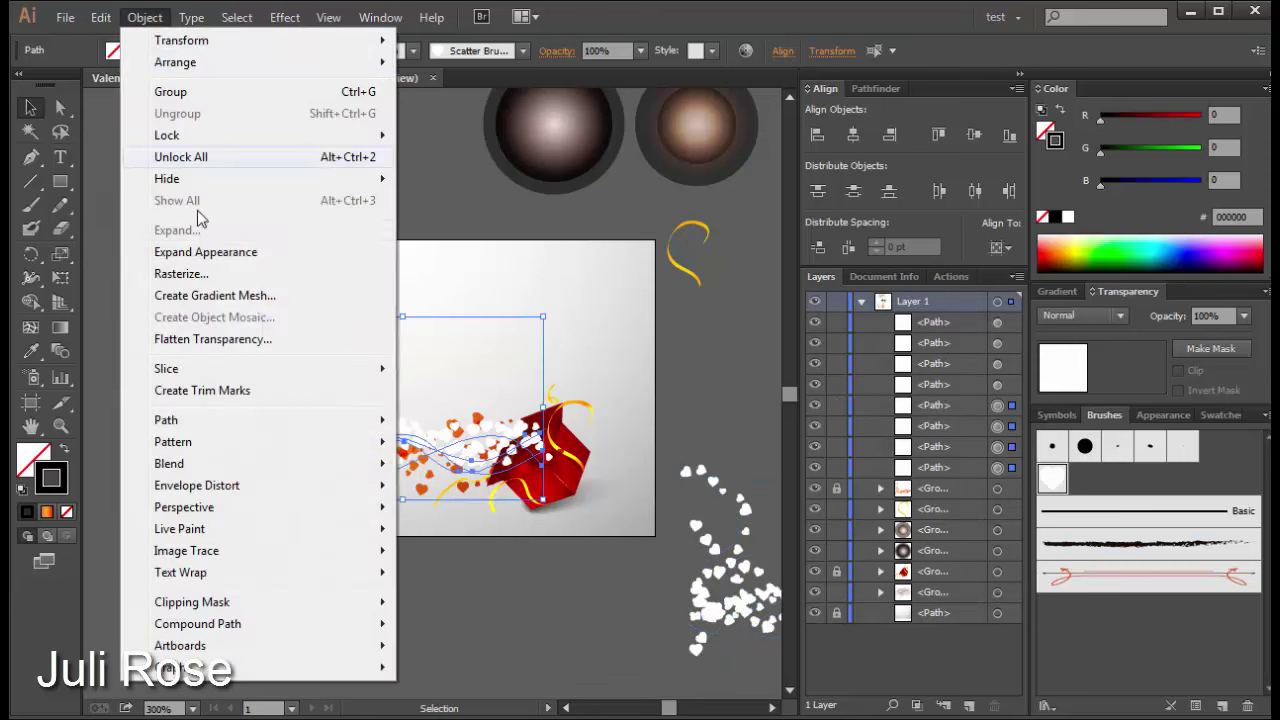
{"action": "left_click", "coordinate": [200, 252]}
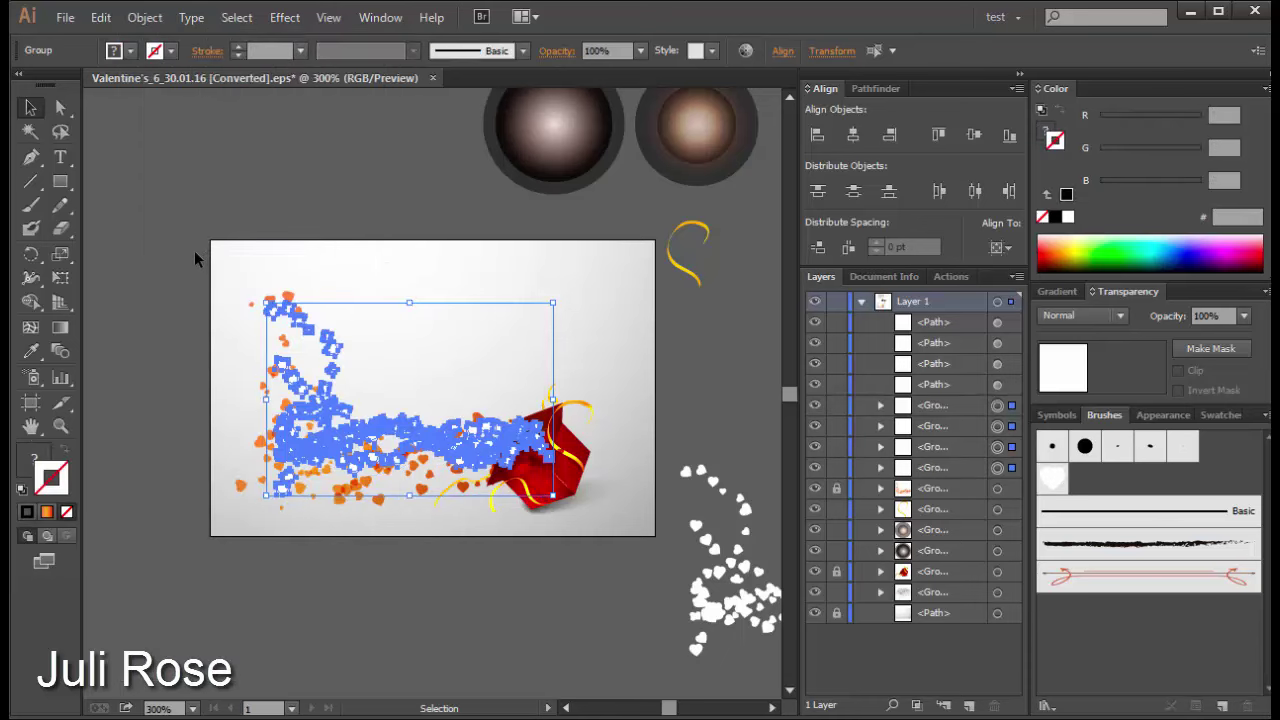
Step: Magic Wand the white squares behind the hearts, delete them, and fit the artboard in view
{"action": "key", "text": "z"}
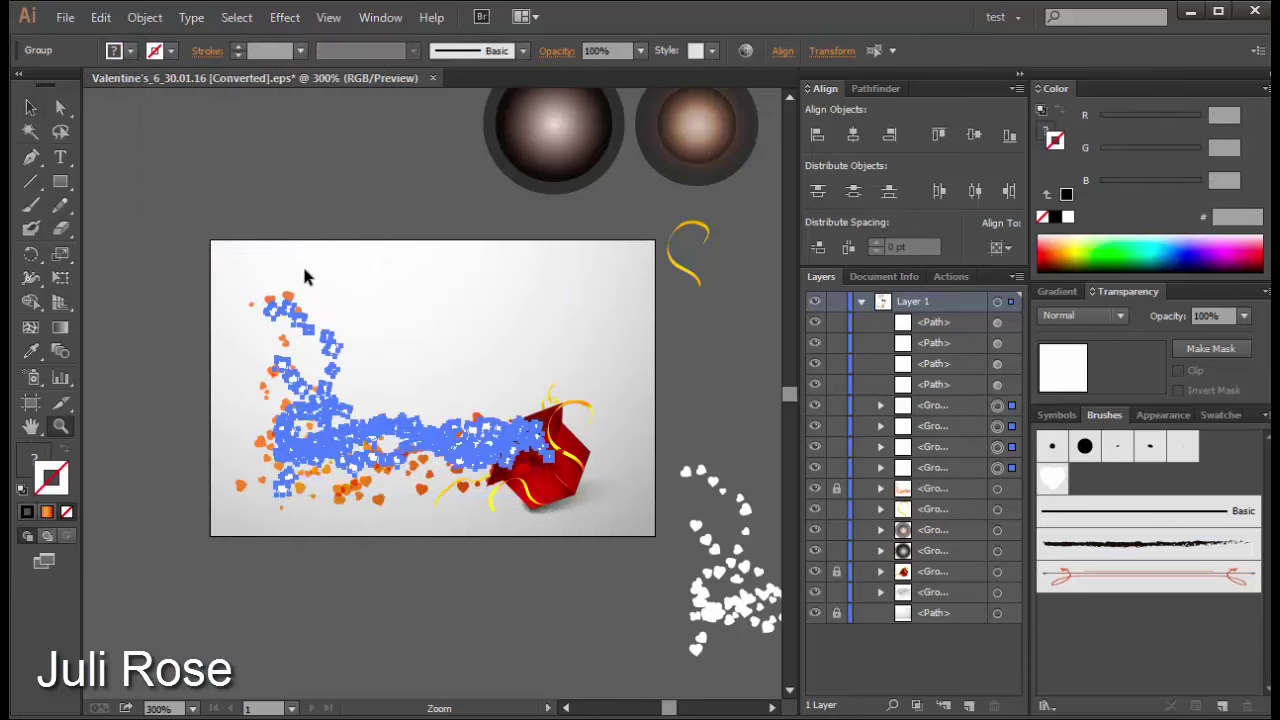
{"action": "left_click_drag", "start_coordinate": [306, 277], "coordinate": [208, 366]}
{"action": "left_click", "coordinate": [30, 131]}
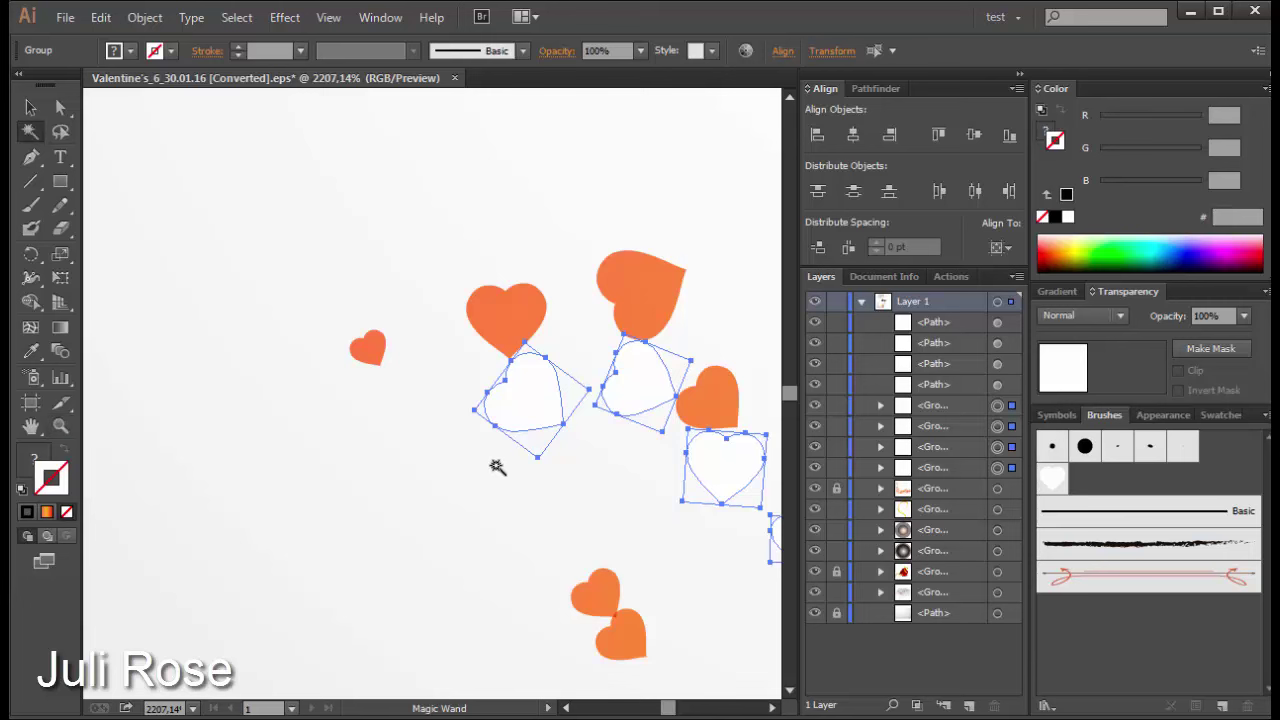
{"action": "left_click", "coordinate": [543, 460]}
{"action": "left_click", "coordinate": [541, 460]}
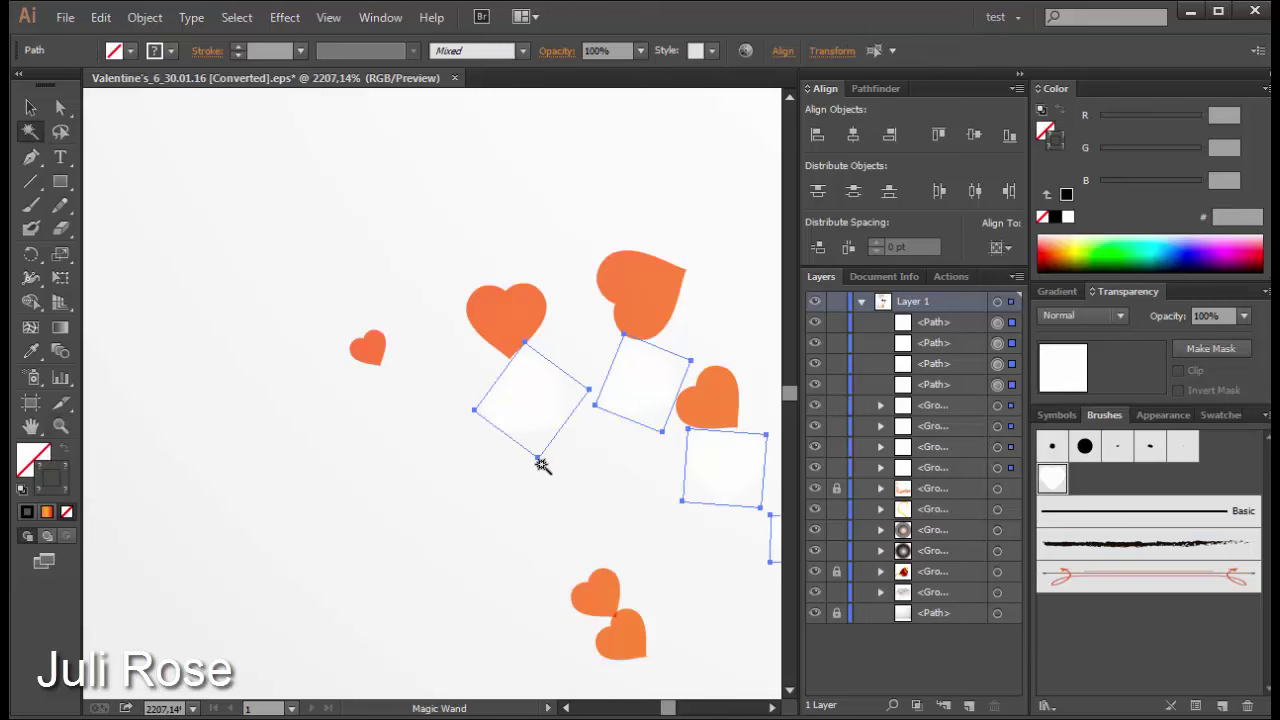
{"action": "key", "text": "Delete"}
{"action": "left_click", "coordinate": [30, 107]}
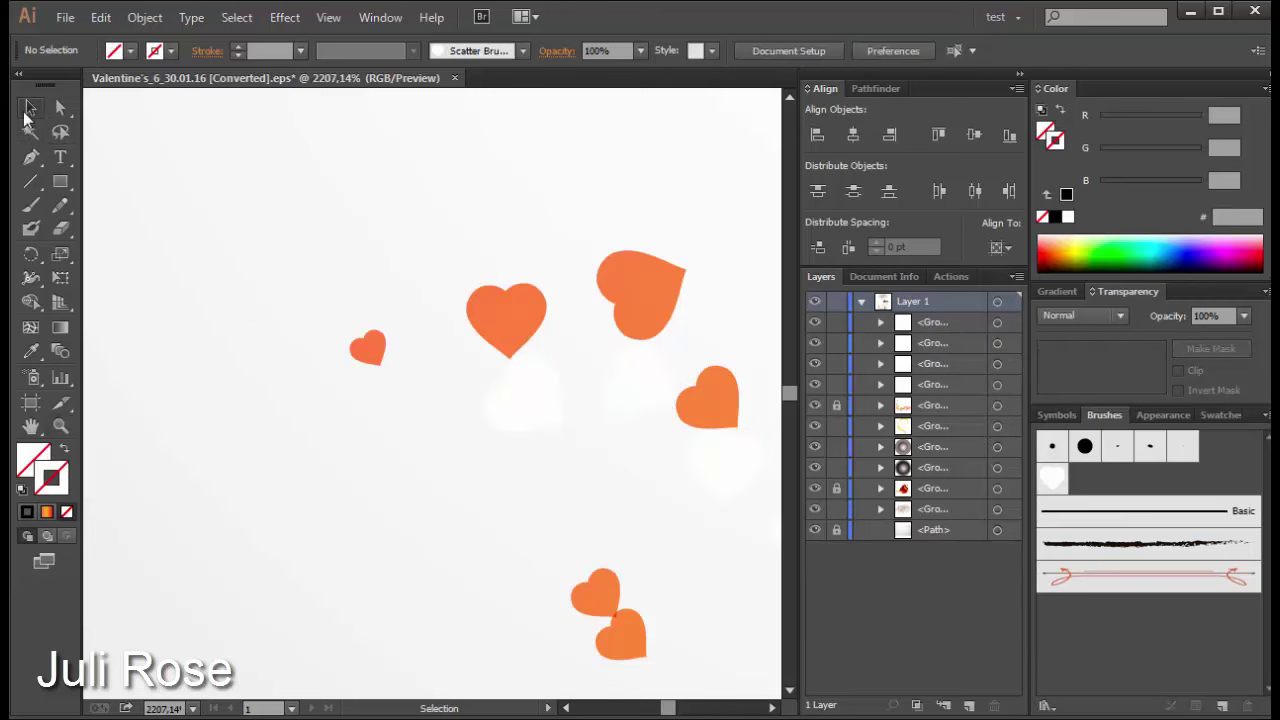
{"action": "key", "text": "ctrl+0"}
Step: Select and ungroup the heart trails and give them a gradient fill
{"action": "left_click_drag", "start_coordinate": [465, 345], "coordinate": [352, 514]}
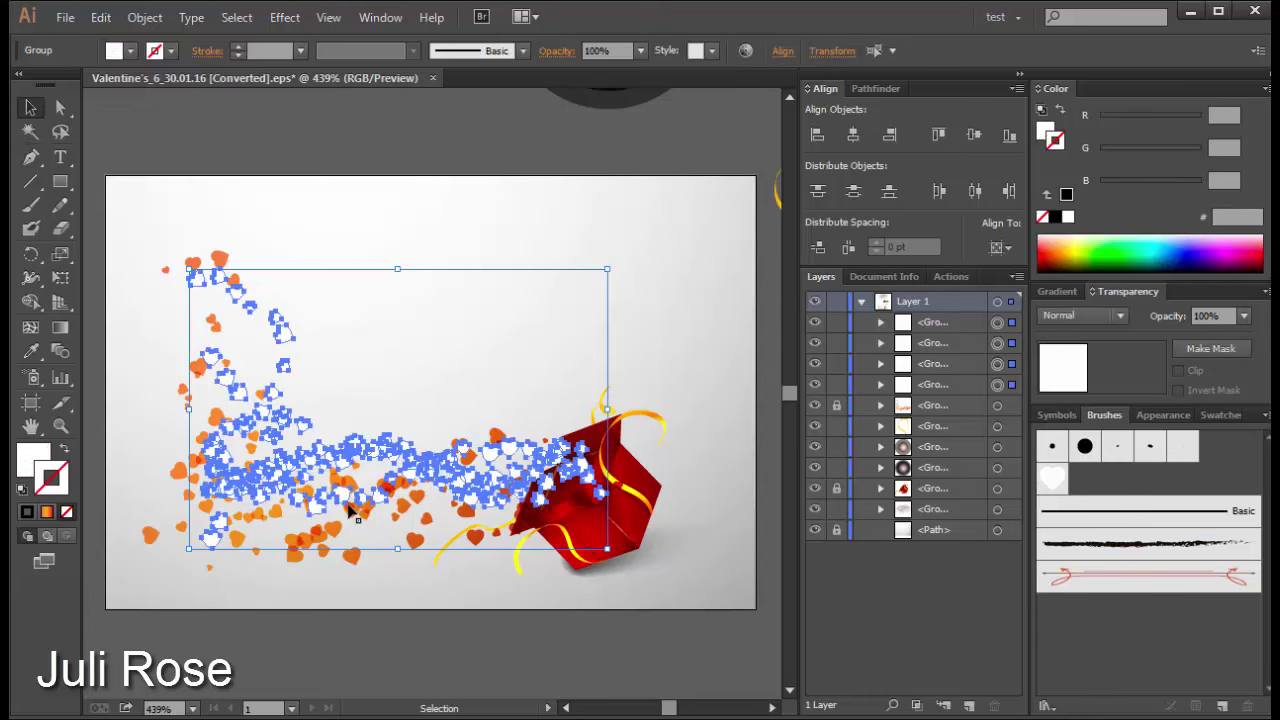
{"action": "key", "text": "ctrl+minus"}
{"action": "key", "text": "ctrl+shift+g"}
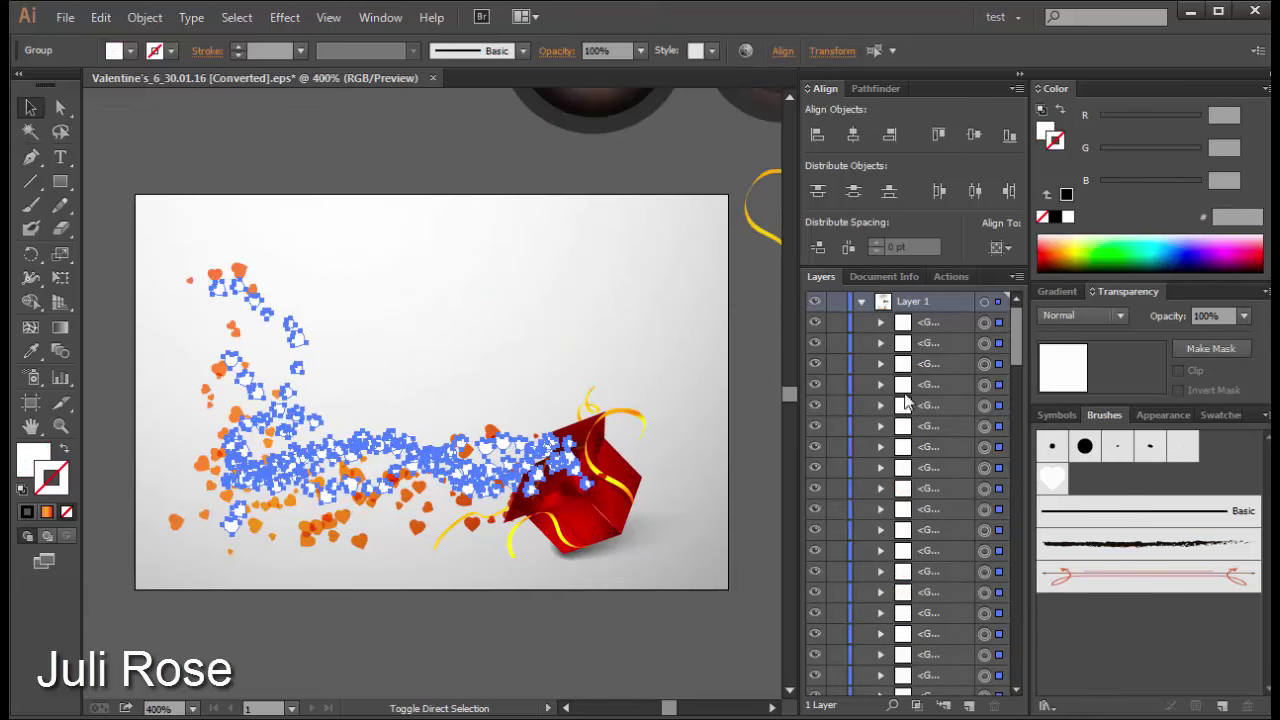
{"action": "left_click", "coordinate": [1062, 291]}
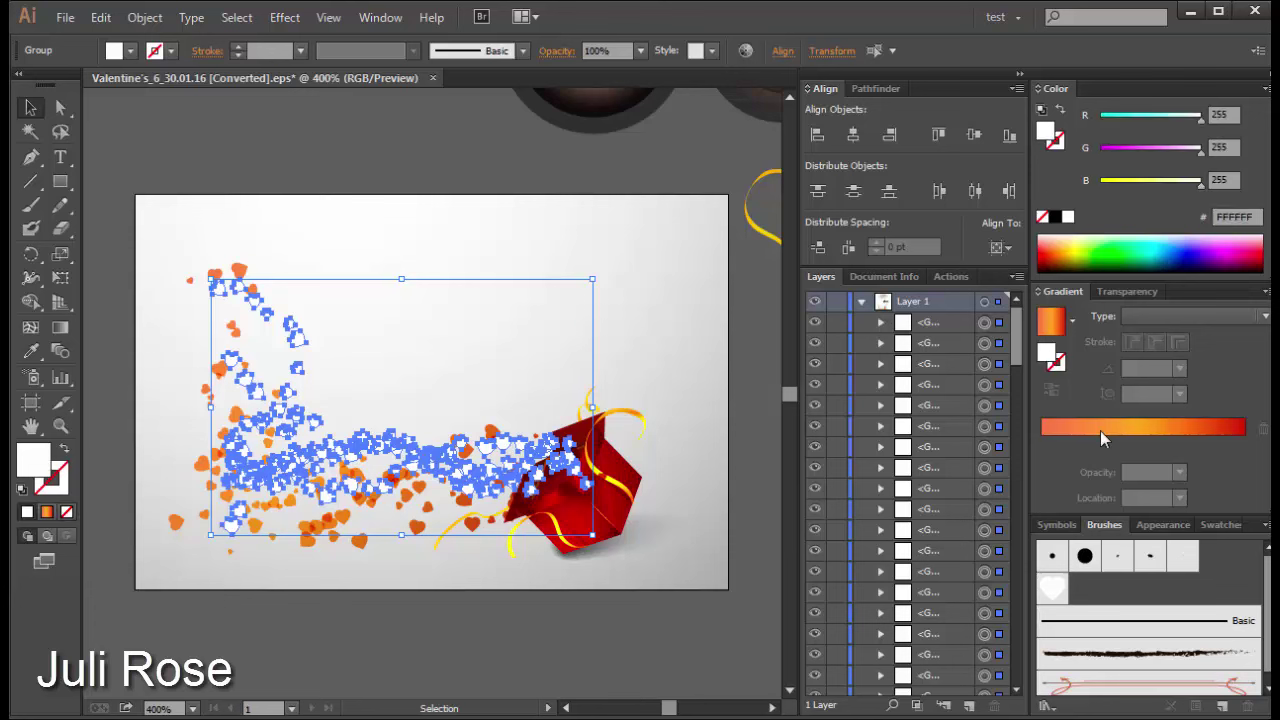
{"action": "left_click", "coordinate": [1135, 450]}
Step: Set the gradient stops: right and middle to green, left to light yellow
{"action": "left_click", "coordinate": [1243, 446]}
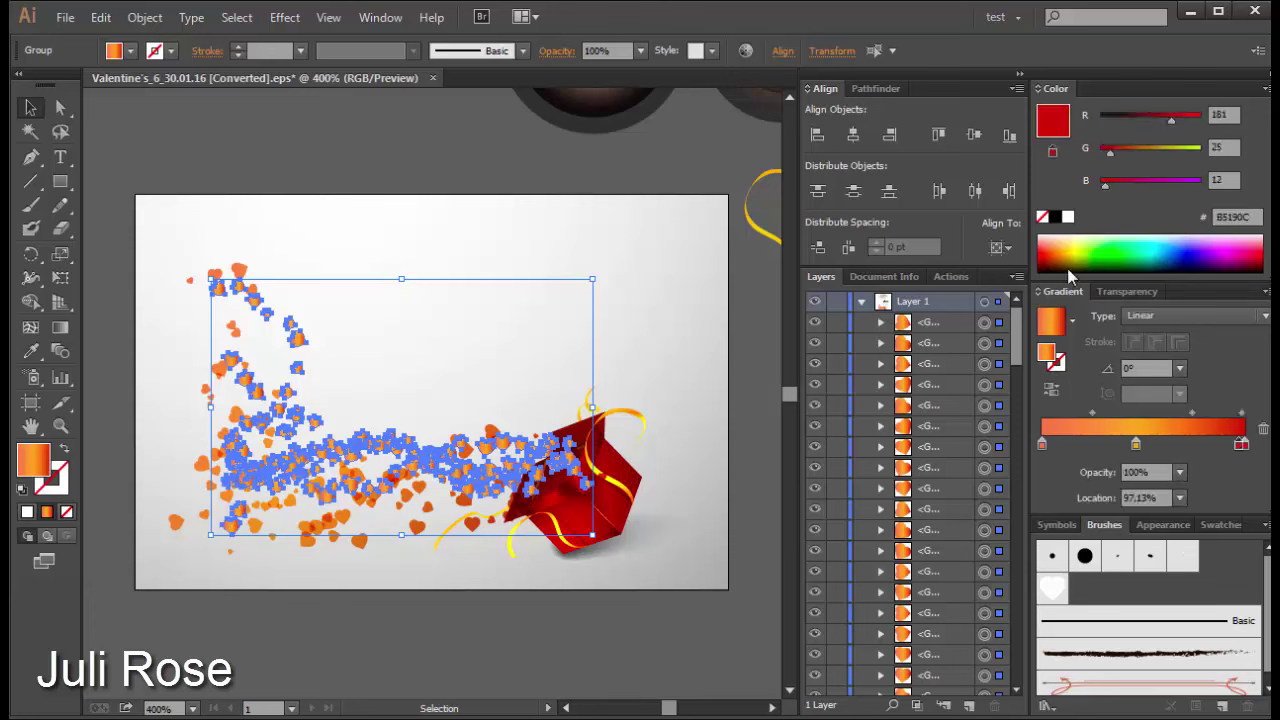
{"action": "left_click", "coordinate": [1066, 268]}
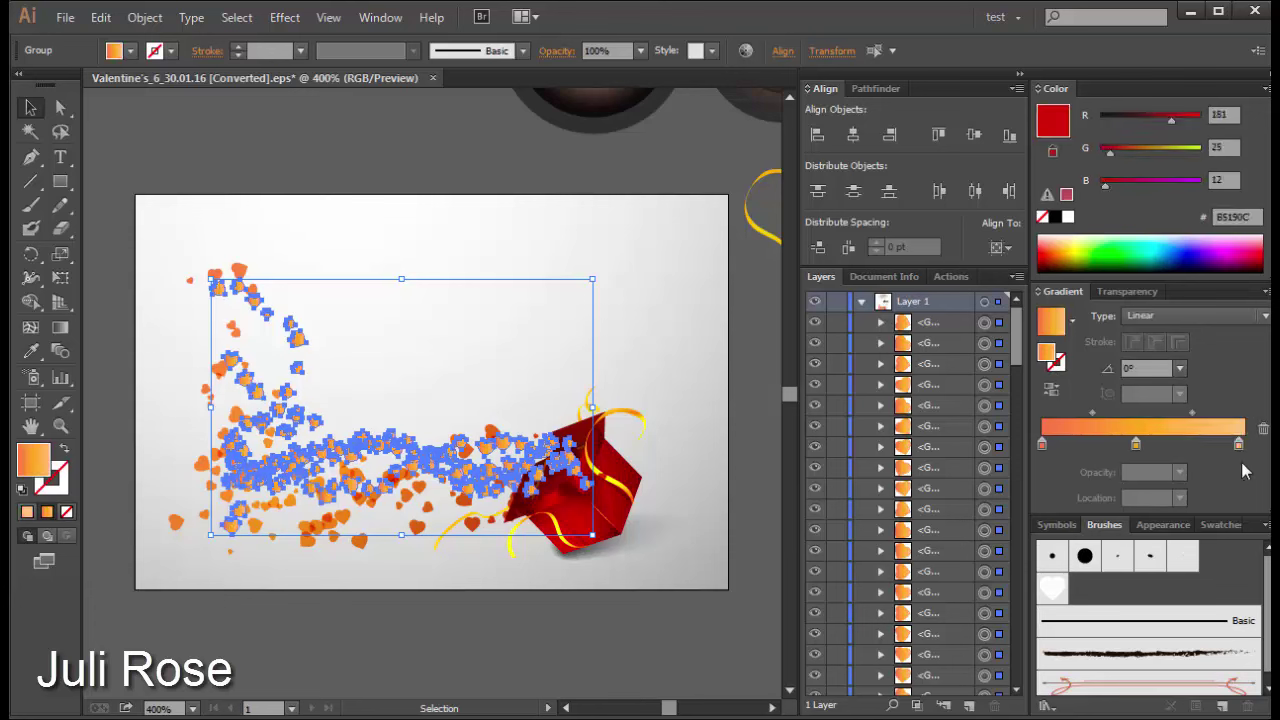
{"action": "left_click_drag", "start_coordinate": [1250, 450], "coordinate": [1260, 449]}
{"action": "left_click", "coordinate": [1120, 237]}
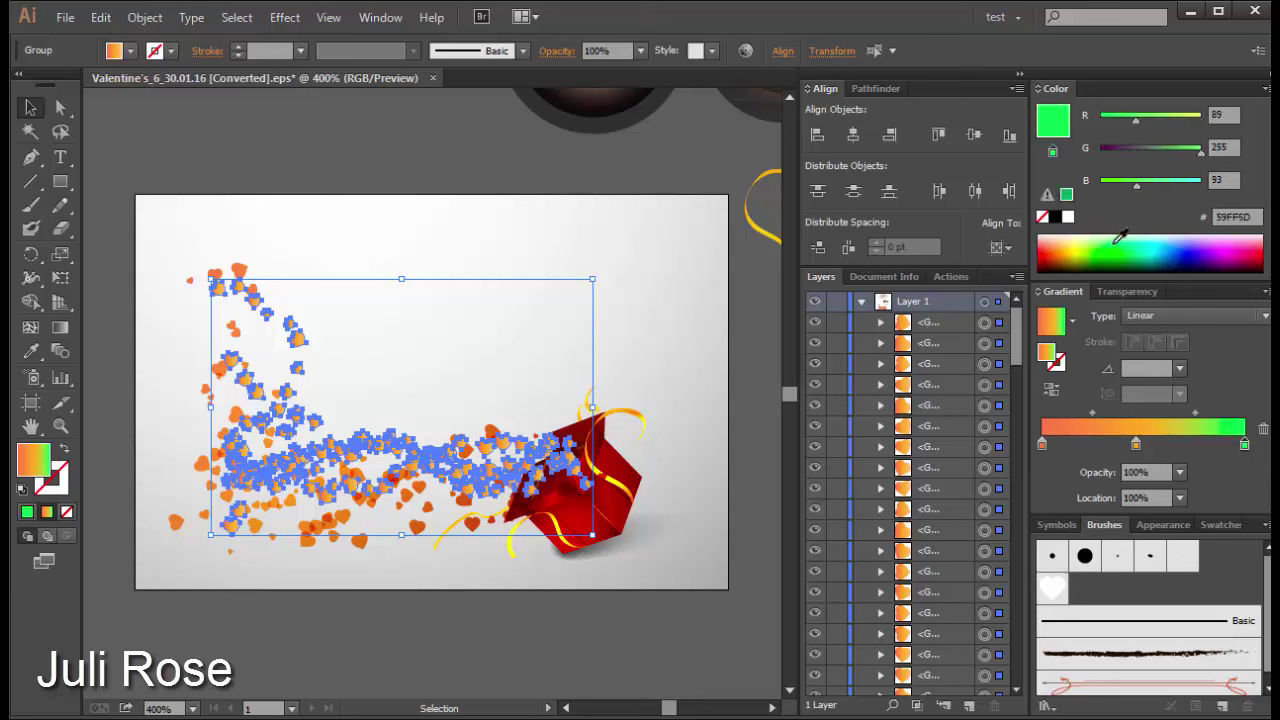
{"action": "left_click", "coordinate": [1135, 443]}
{"action": "left_click", "coordinate": [1094, 241]}
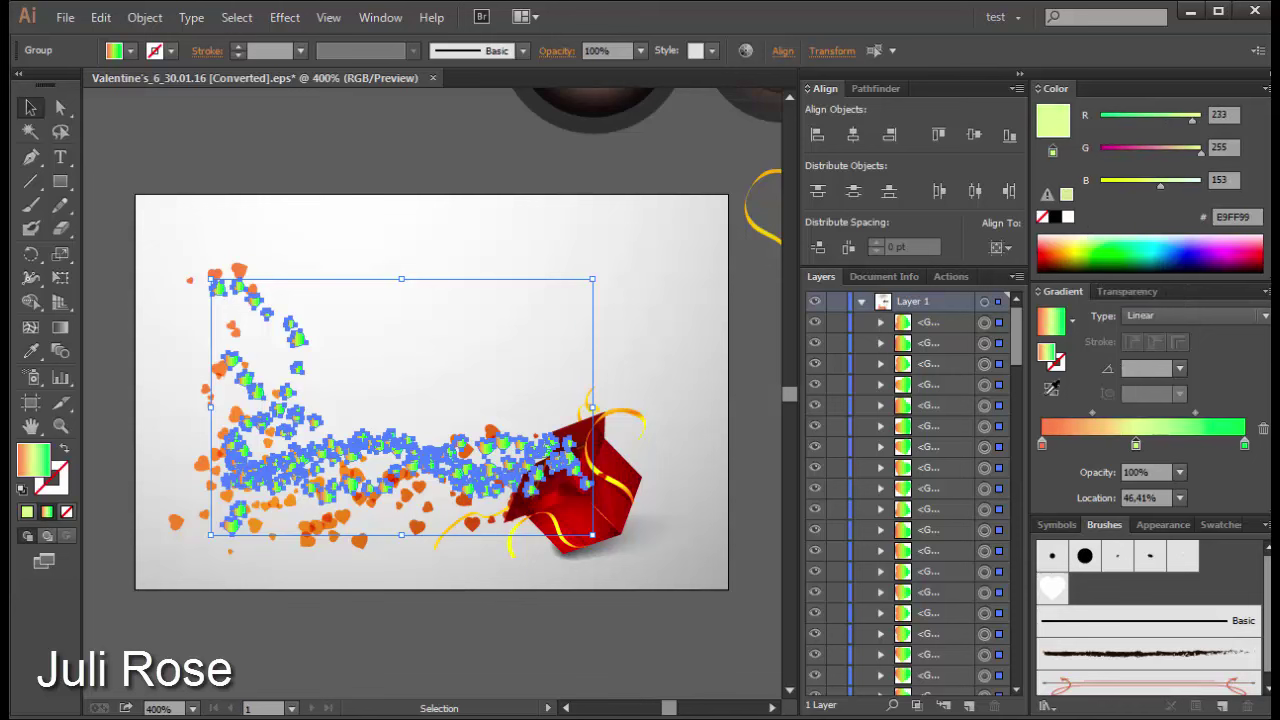
{"action": "left_click", "coordinate": [1042, 443]}
{"action": "left_click", "coordinate": [1078, 242]}
{"action": "left_click", "coordinate": [1067, 238]}
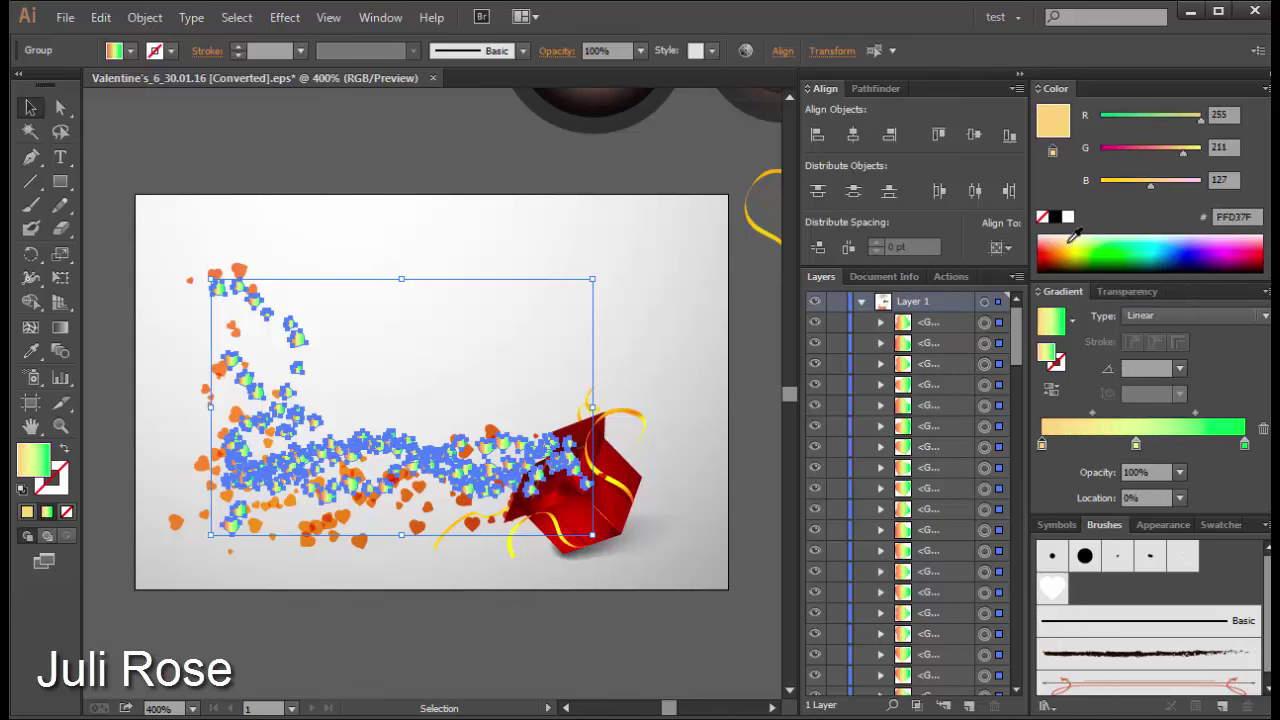
Step: Set the hearts' blend mode to Multiply and run the gradient from the gift box toward the upper left
{"action": "left_click", "coordinate": [1127, 291]}
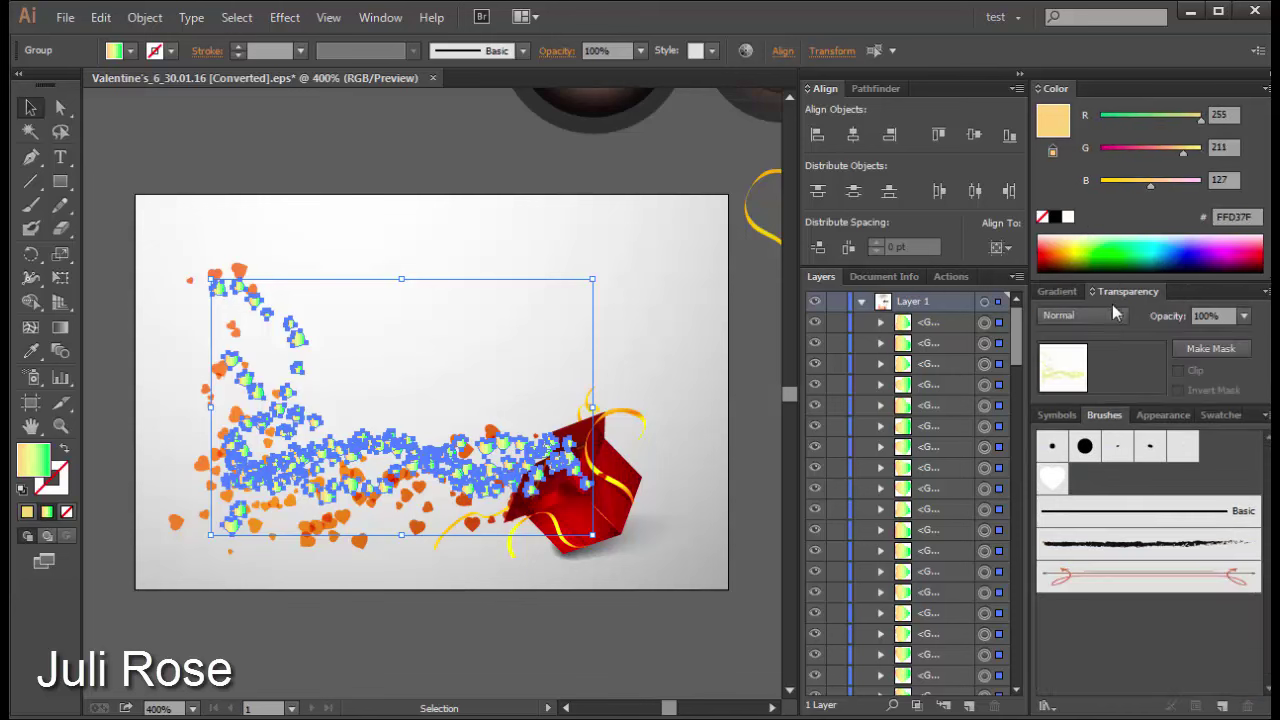
{"action": "left_click", "coordinate": [1090, 316]}
{"action": "left_click", "coordinate": [1091, 384]}
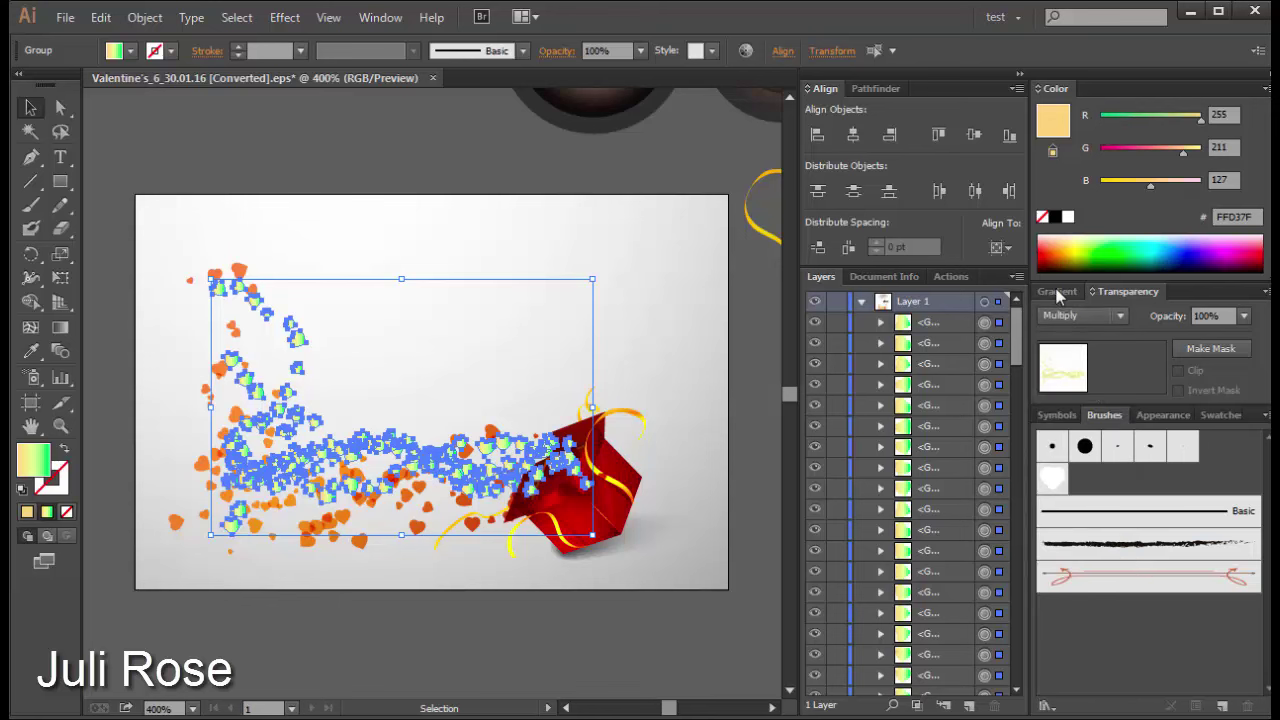
{"action": "left_click", "coordinate": [1058, 291]}
{"action": "left_click", "coordinate": [60, 328]}
{"action": "left_click_drag", "start_coordinate": [206, 252], "coordinate": [592, 534]}
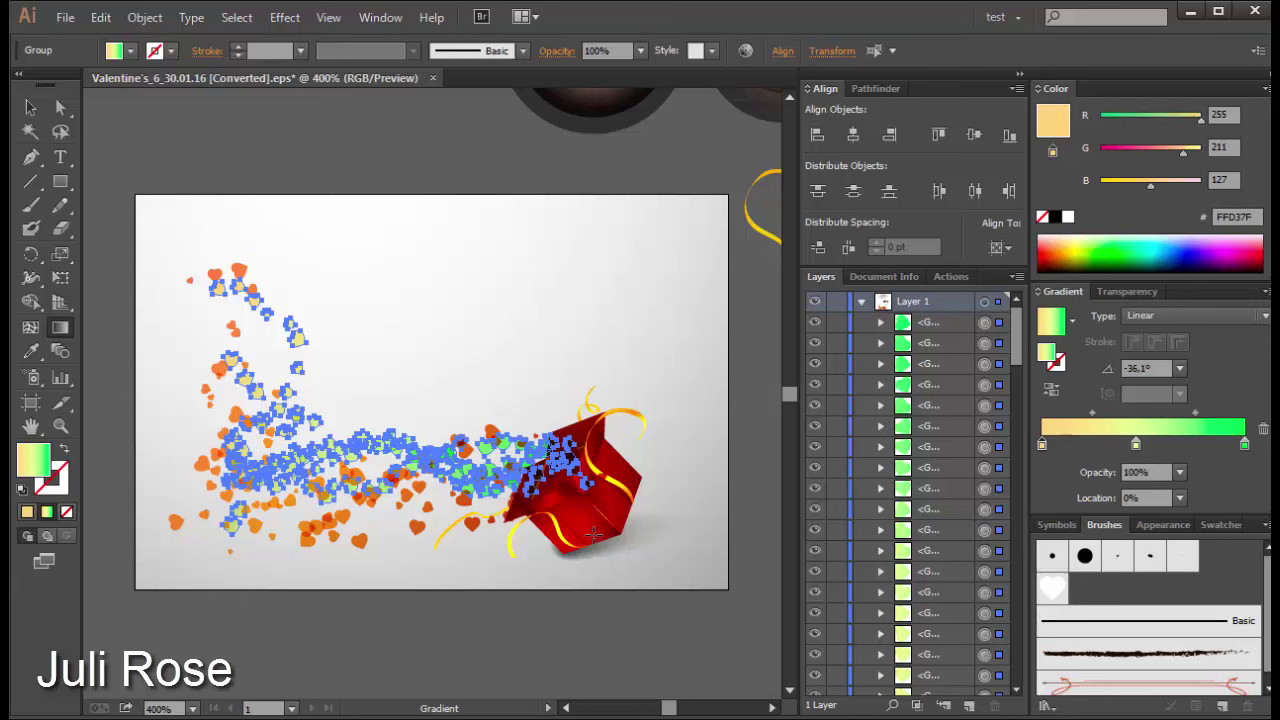
{"action": "left_click_drag", "start_coordinate": [597, 511], "coordinate": [181, 277]}
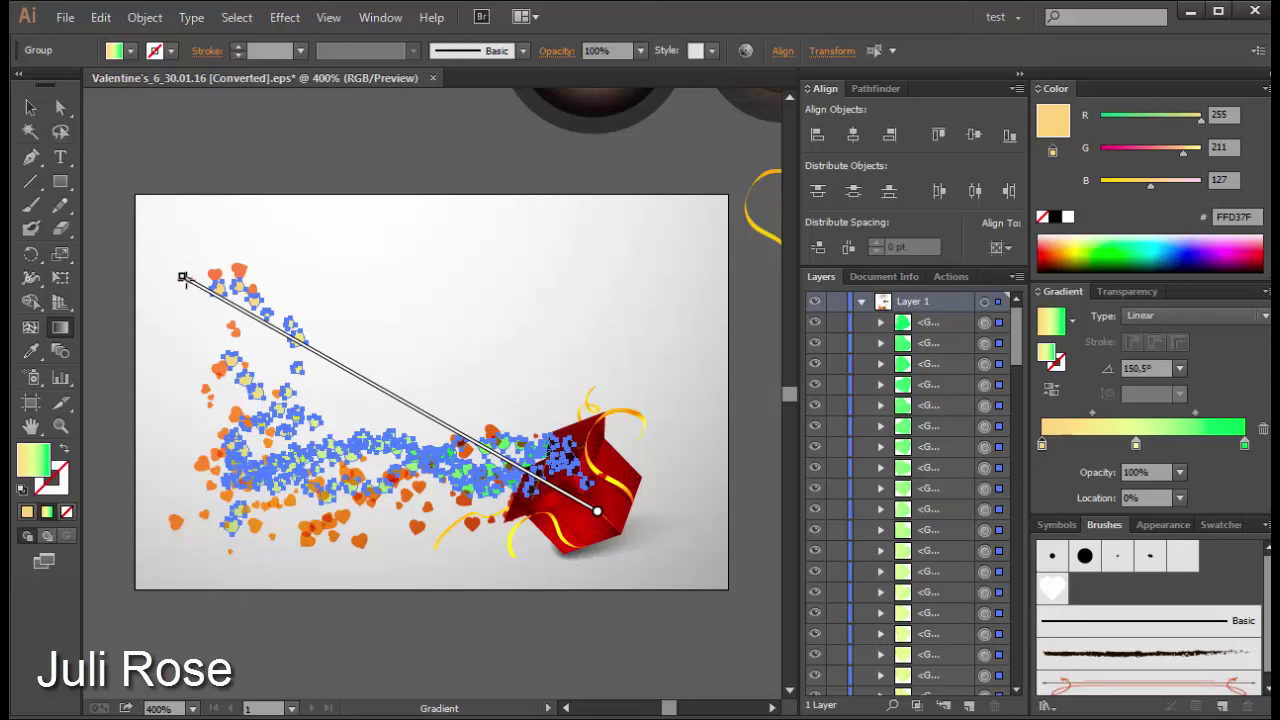
{"action": "left_click", "coordinate": [30, 108]}
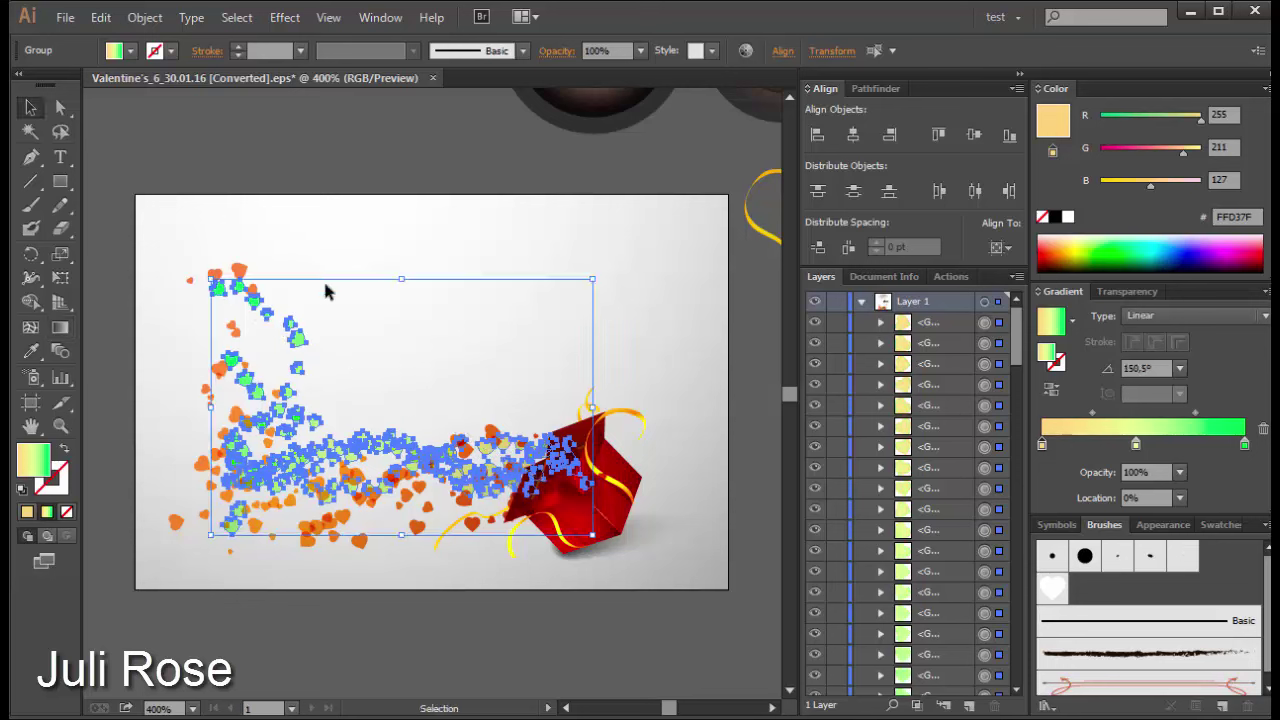
Step: Preview the recoloured hearts, then make the middle gradient stop magenta
{"action": "left_click", "coordinate": [391, 344]}
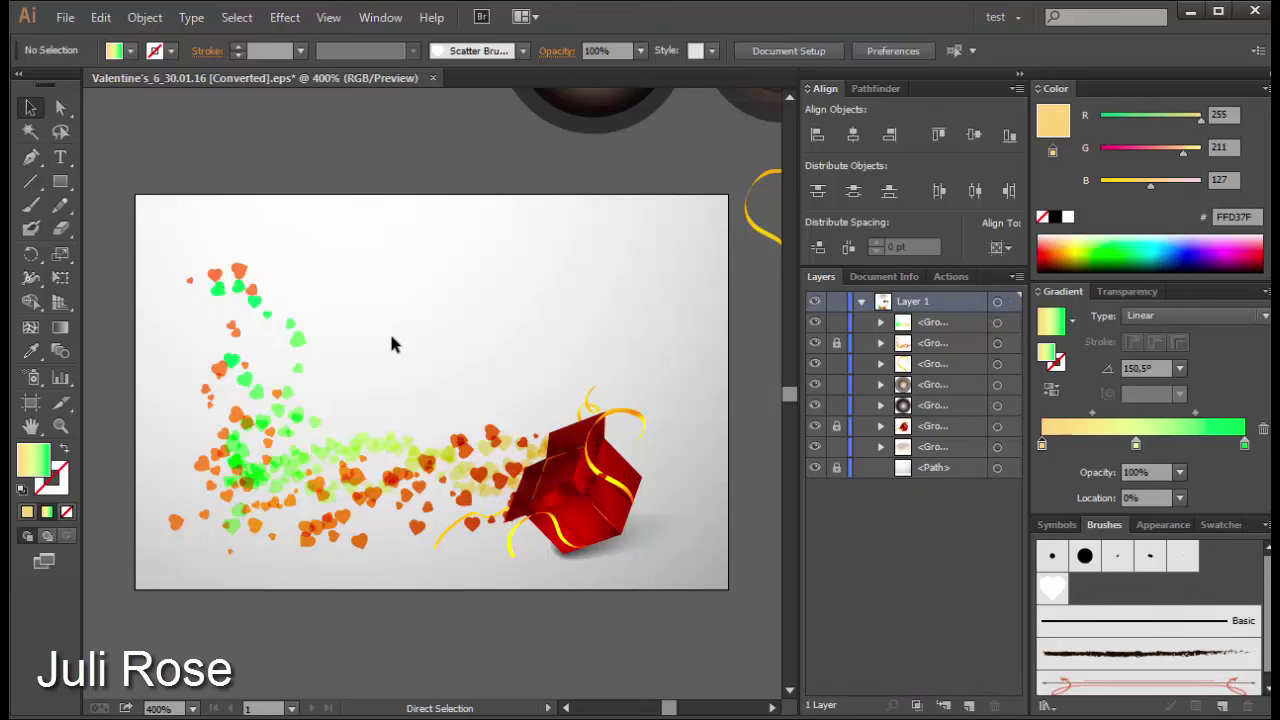
{"action": "key", "text": "ctrl+minus"}
{"action": "key", "text": "ctrl+plus"}
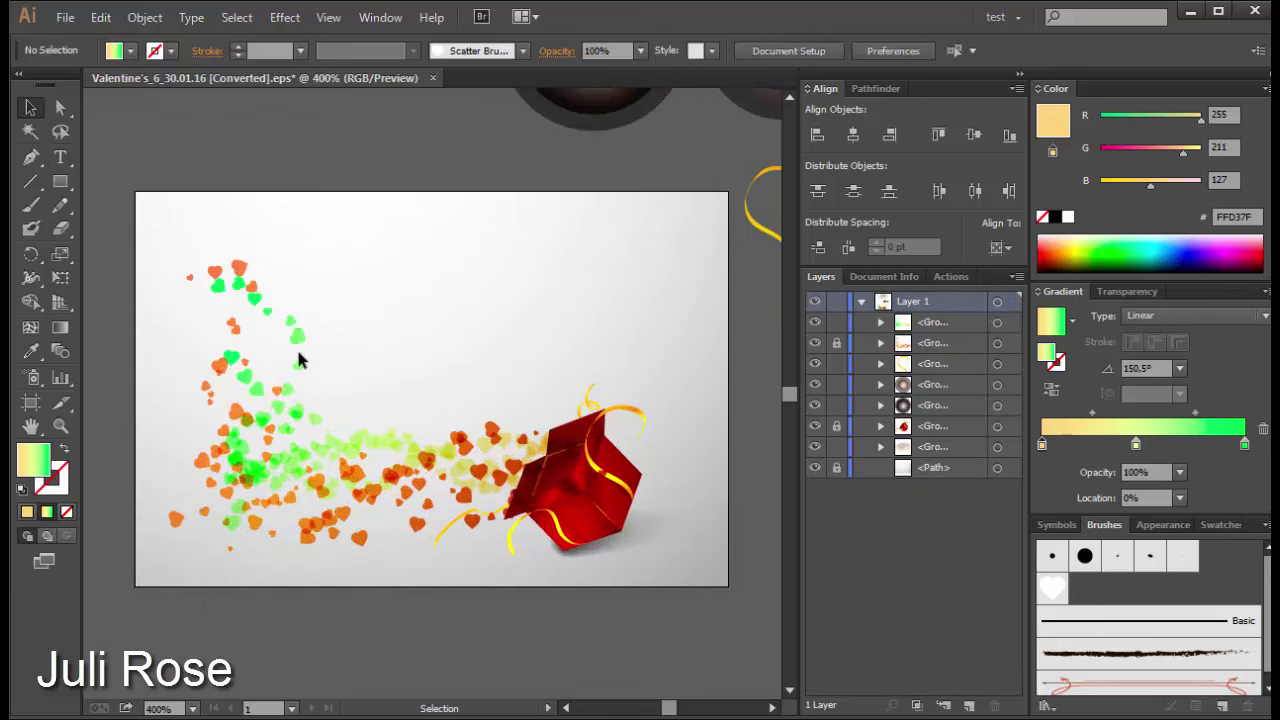
{"action": "left_click", "coordinate": [298, 340]}
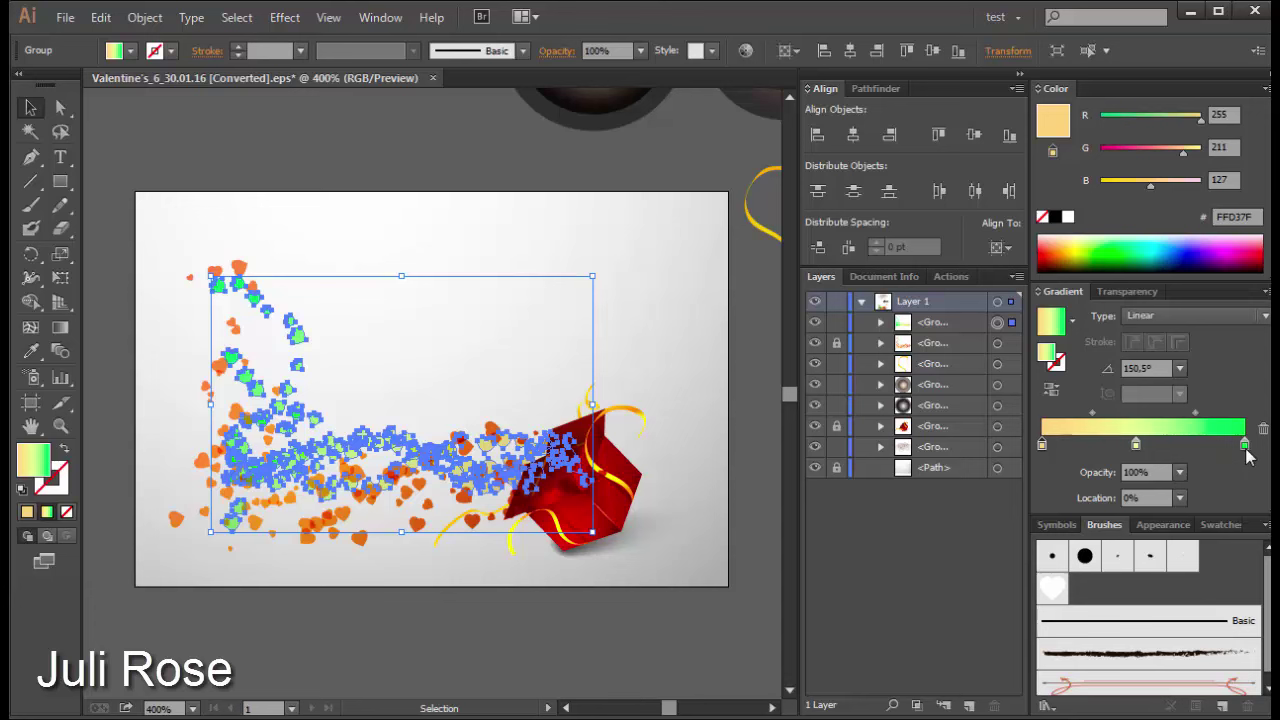
{"action": "left_click", "coordinate": [1245, 446]}
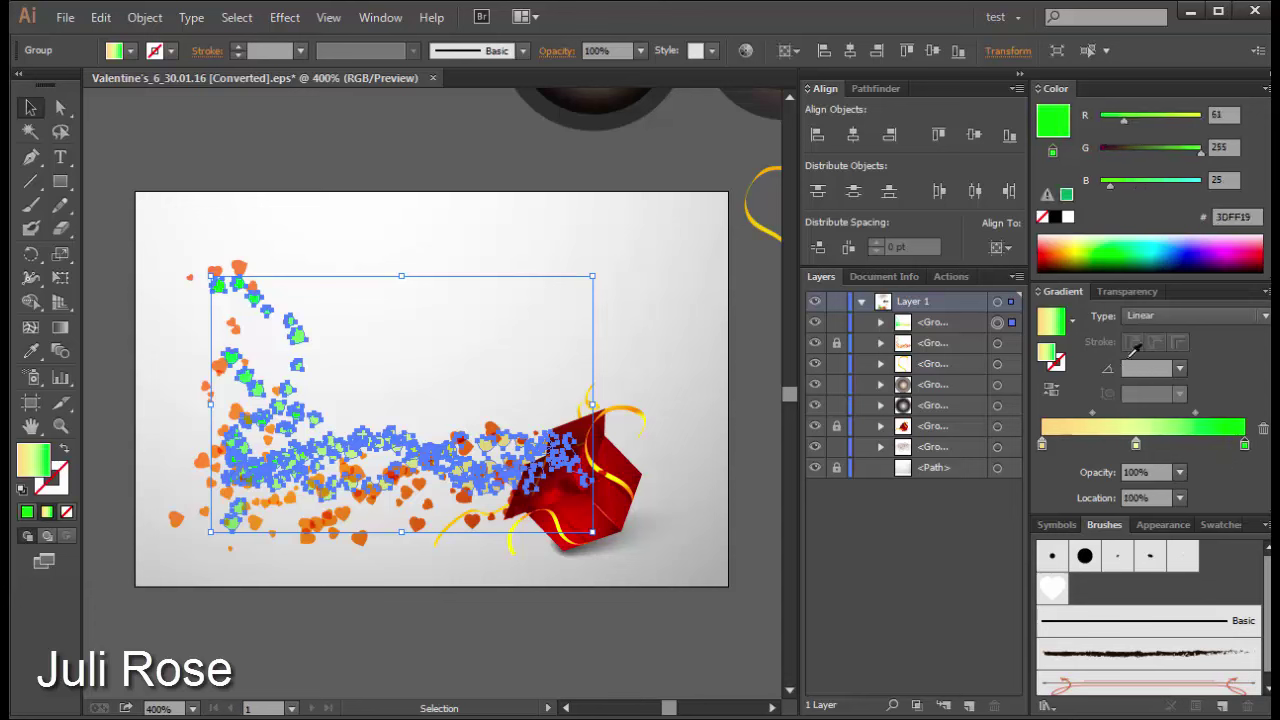
{"action": "left_click", "coordinate": [1137, 440]}
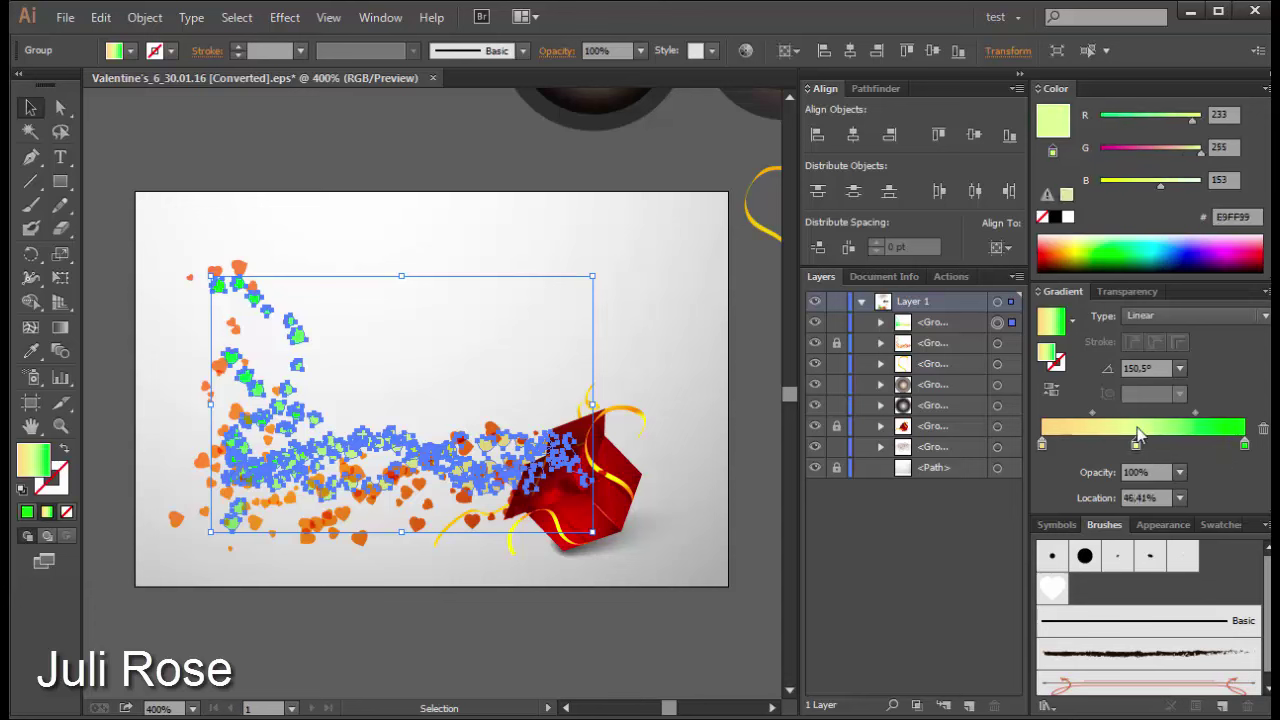
{"action": "left_click", "coordinate": [1223, 243]}
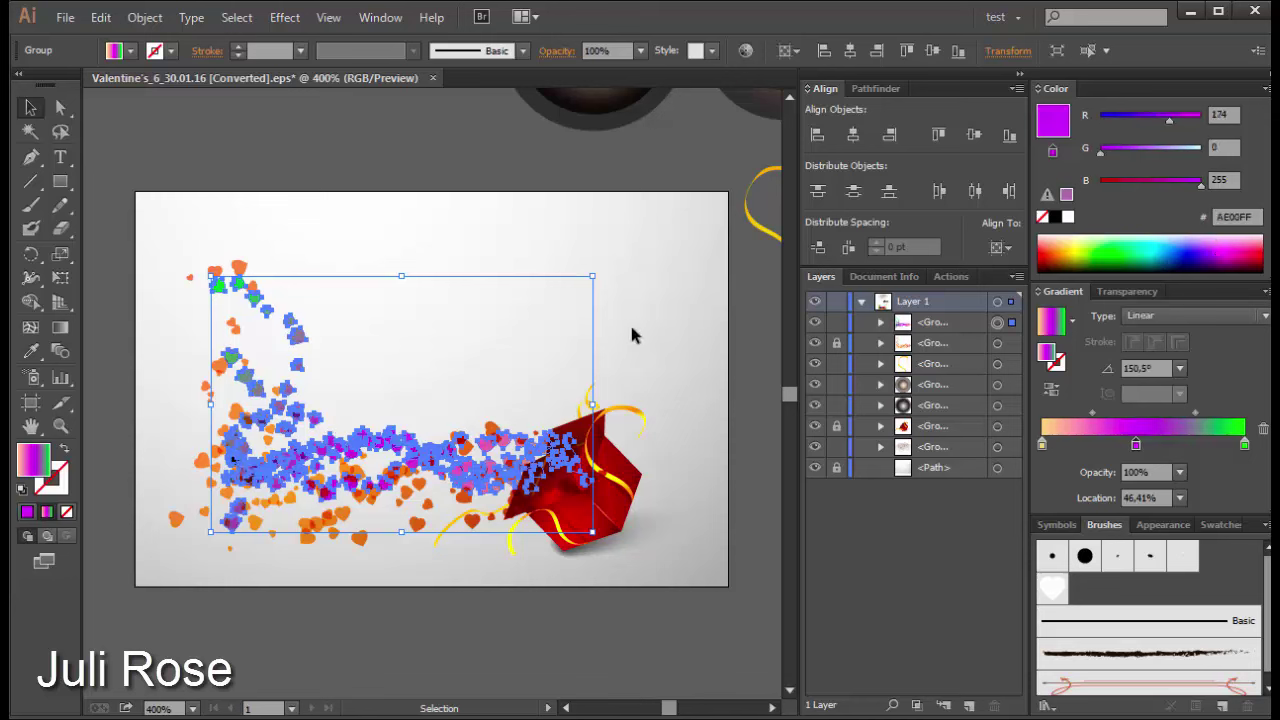
{"action": "left_click", "coordinate": [578, 340]}
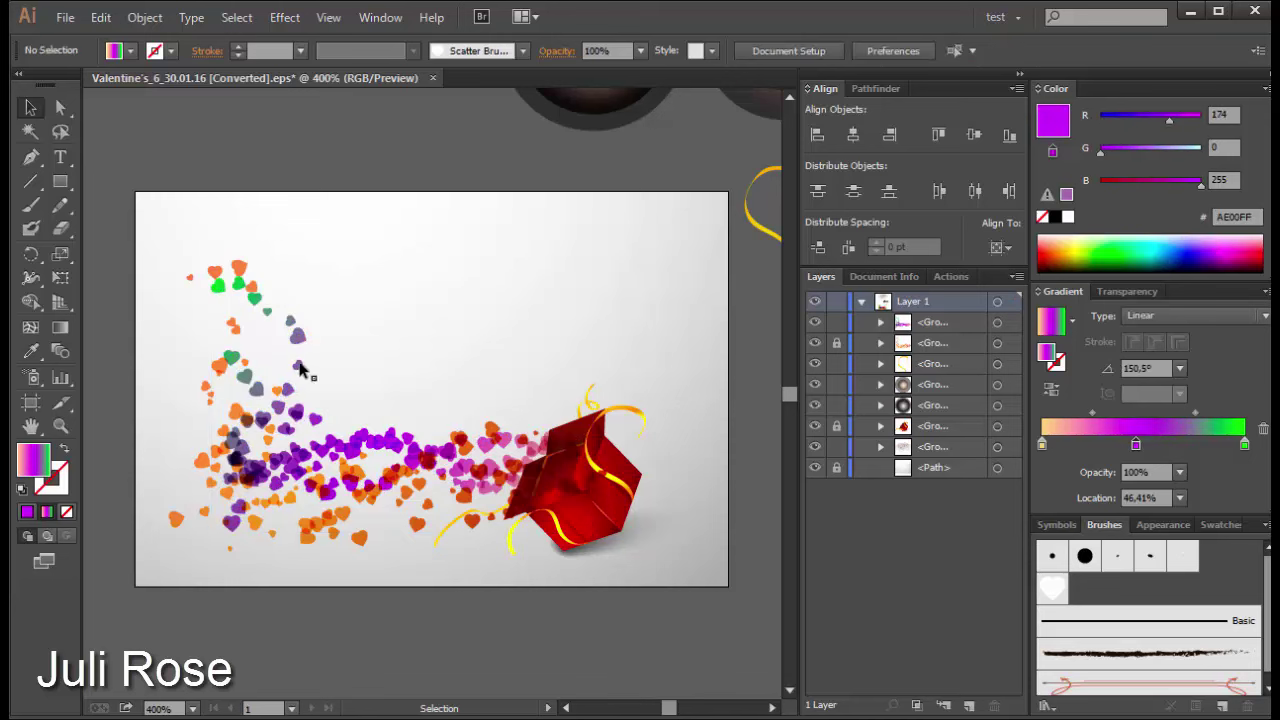
Step: Change the left gradient stop to deep magenta and try a bright pink colour
{"action": "left_click", "coordinate": [298, 369]}
{"action": "left_click", "coordinate": [1042, 447]}
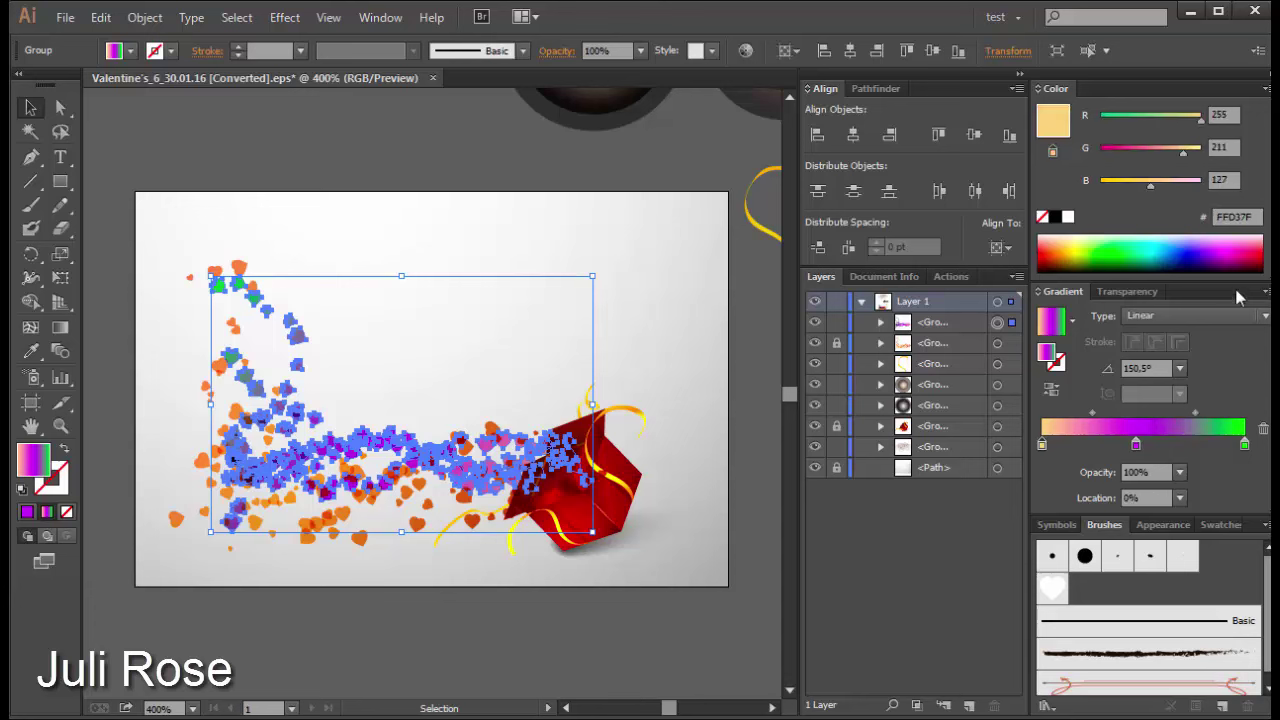
{"action": "left_click", "coordinate": [1250, 240]}
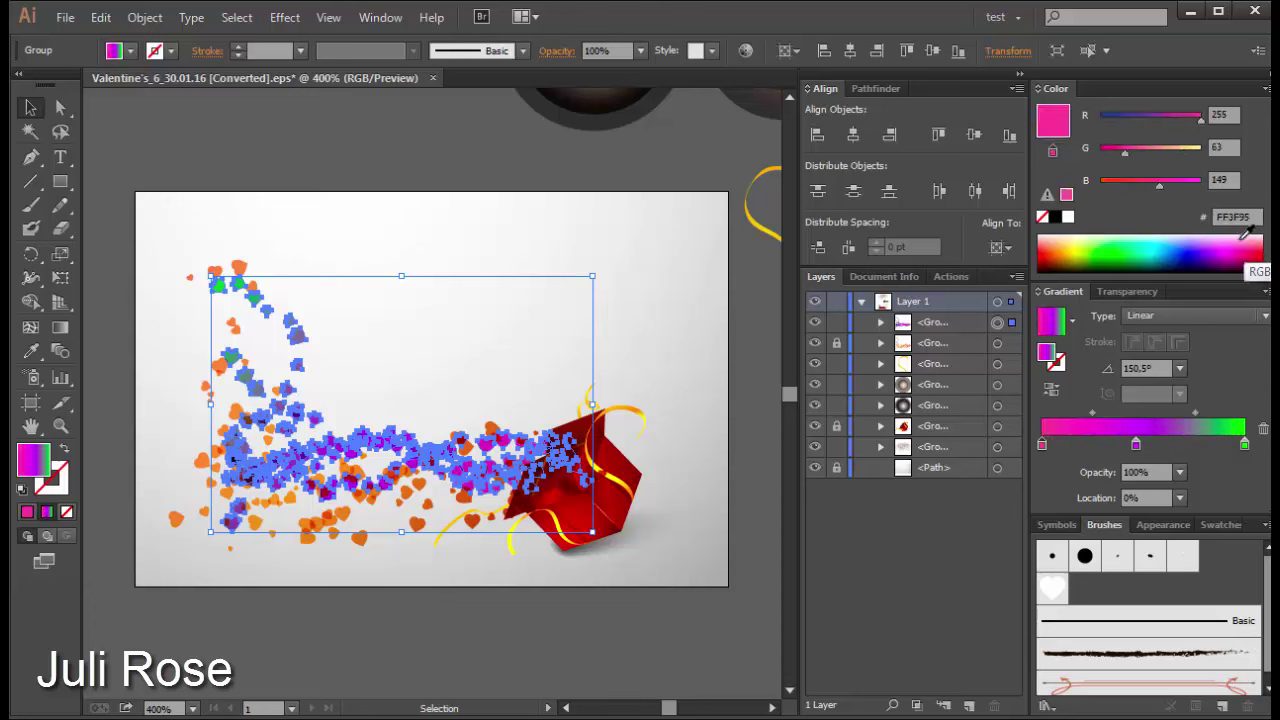
{"action": "left_click", "coordinate": [1248, 244]}
{"action": "left_click", "coordinate": [643, 367]}
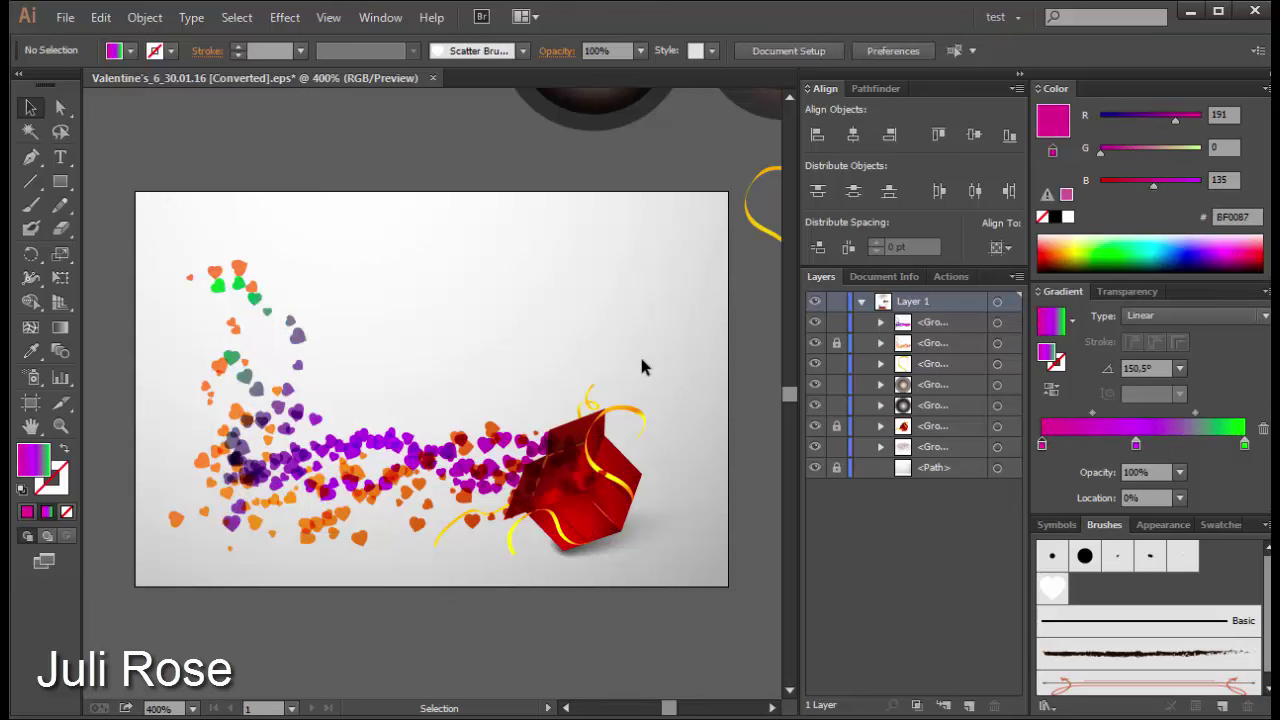
{"action": "left_click", "coordinate": [295, 350]}
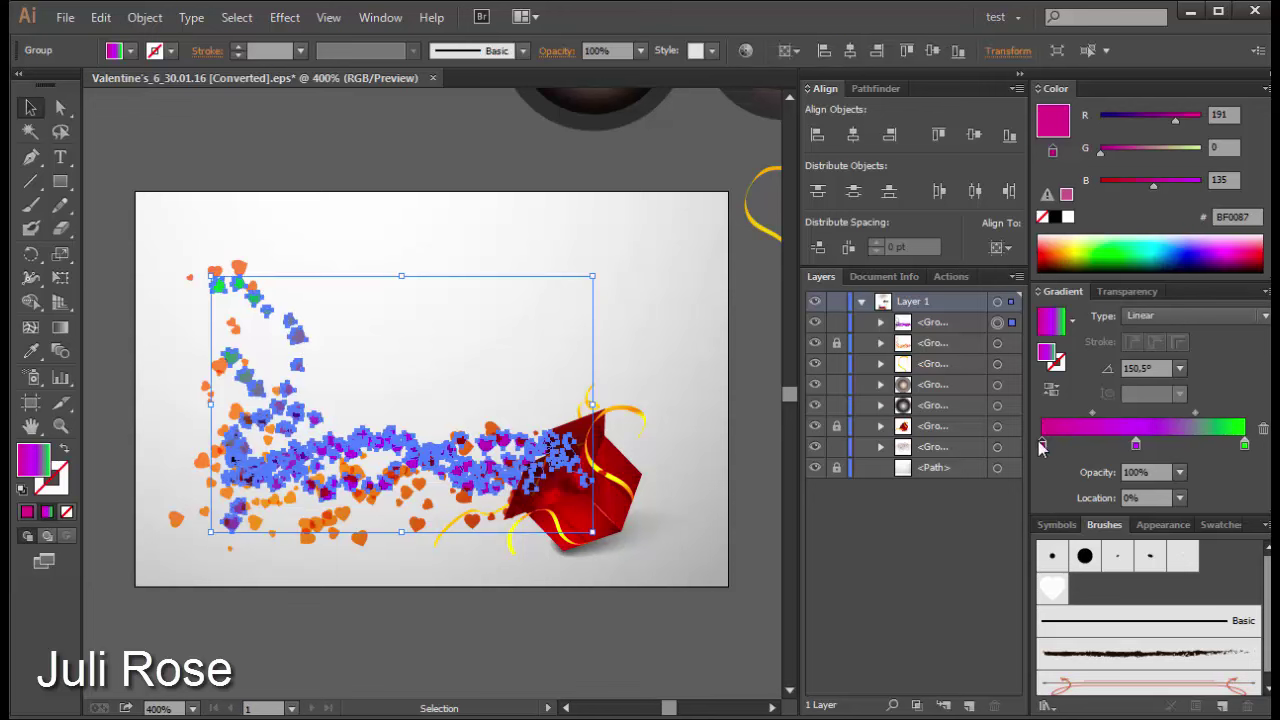
{"action": "left_click", "coordinate": [1228, 238]}
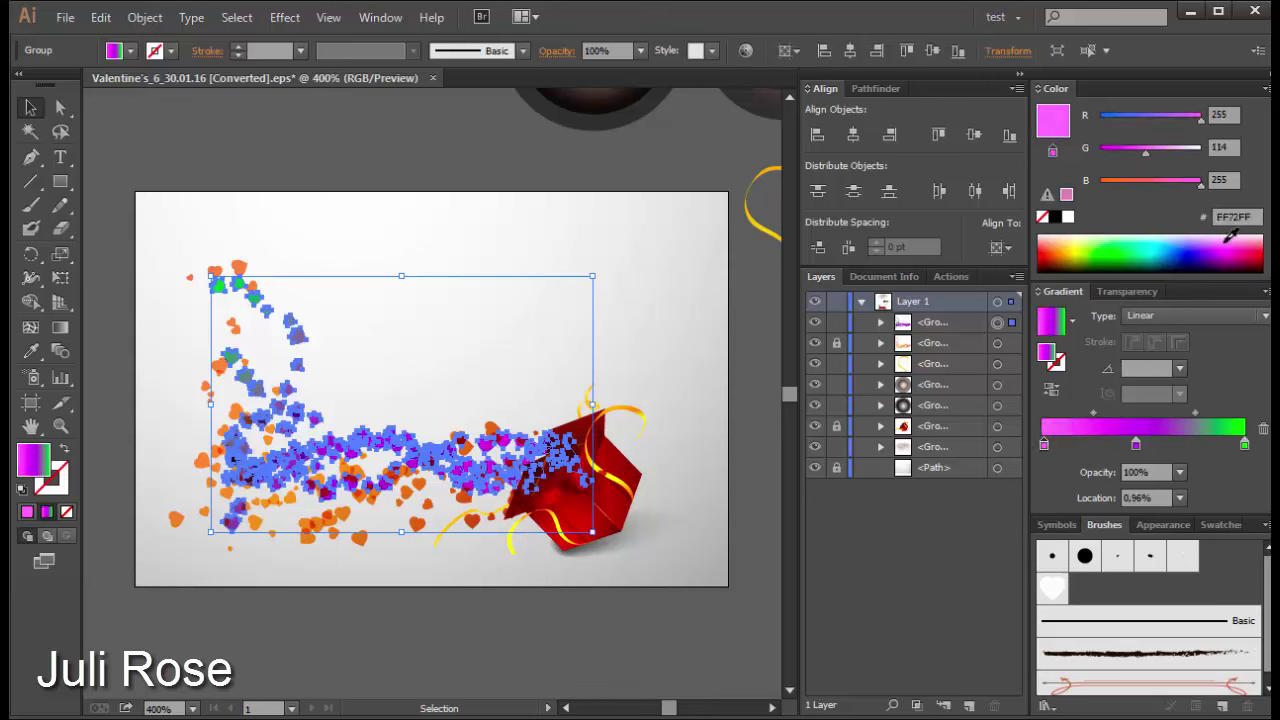
{"action": "left_click", "coordinate": [605, 282]}
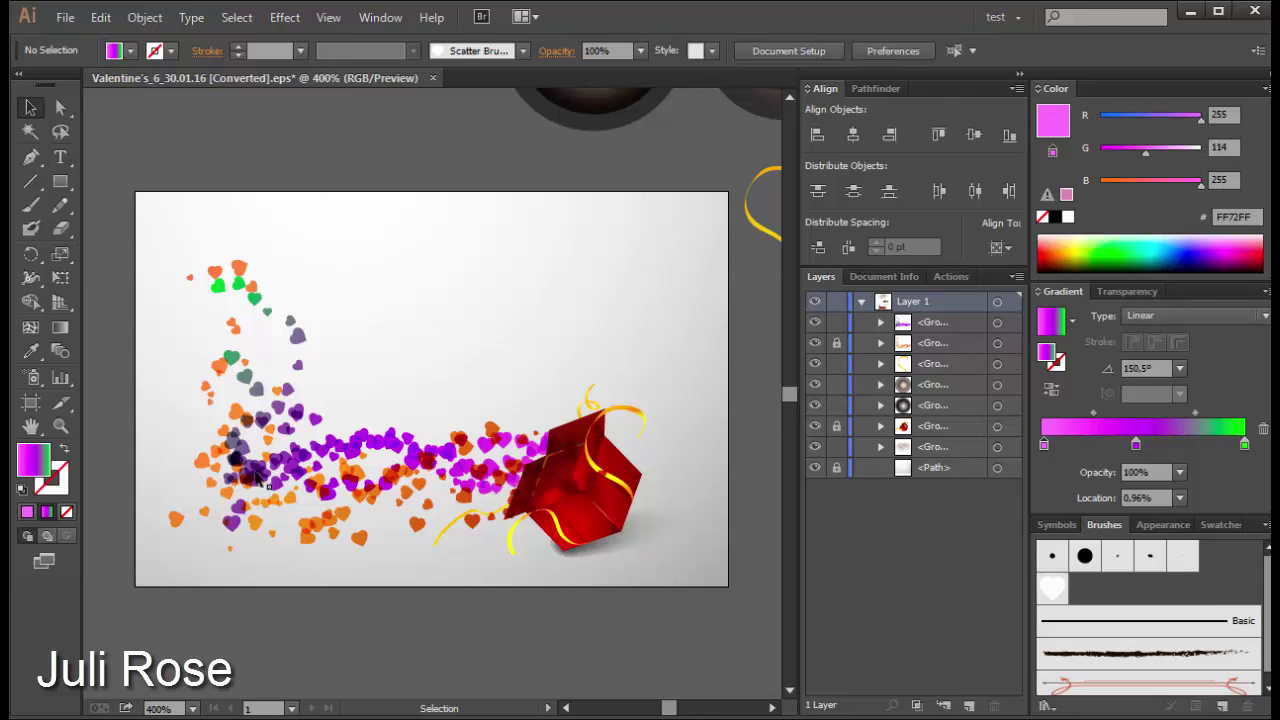
Step: Remove the green end stop from the gradient and add a blue end colour
{"action": "left_click", "coordinate": [262, 480]}
{"action": "left_click", "coordinate": [1136, 446]}
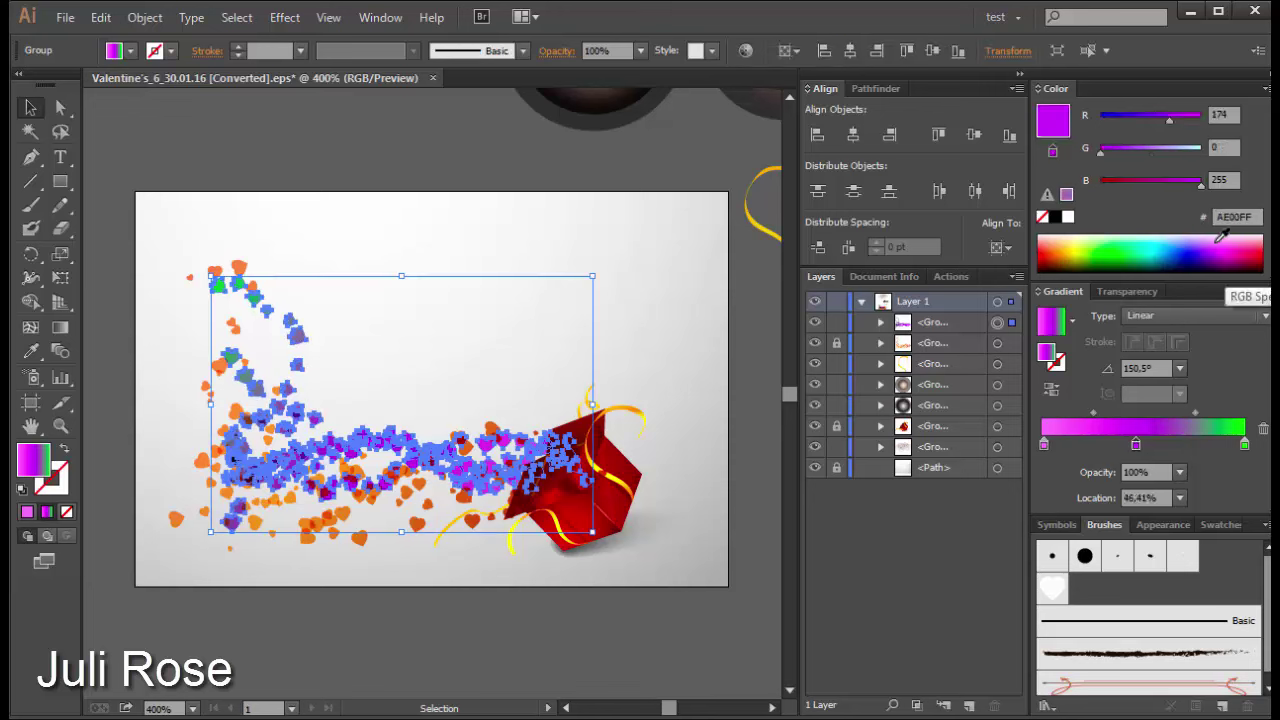
{"action": "left_click_drag", "start_coordinate": [1244, 443], "coordinate": [1248, 461]}
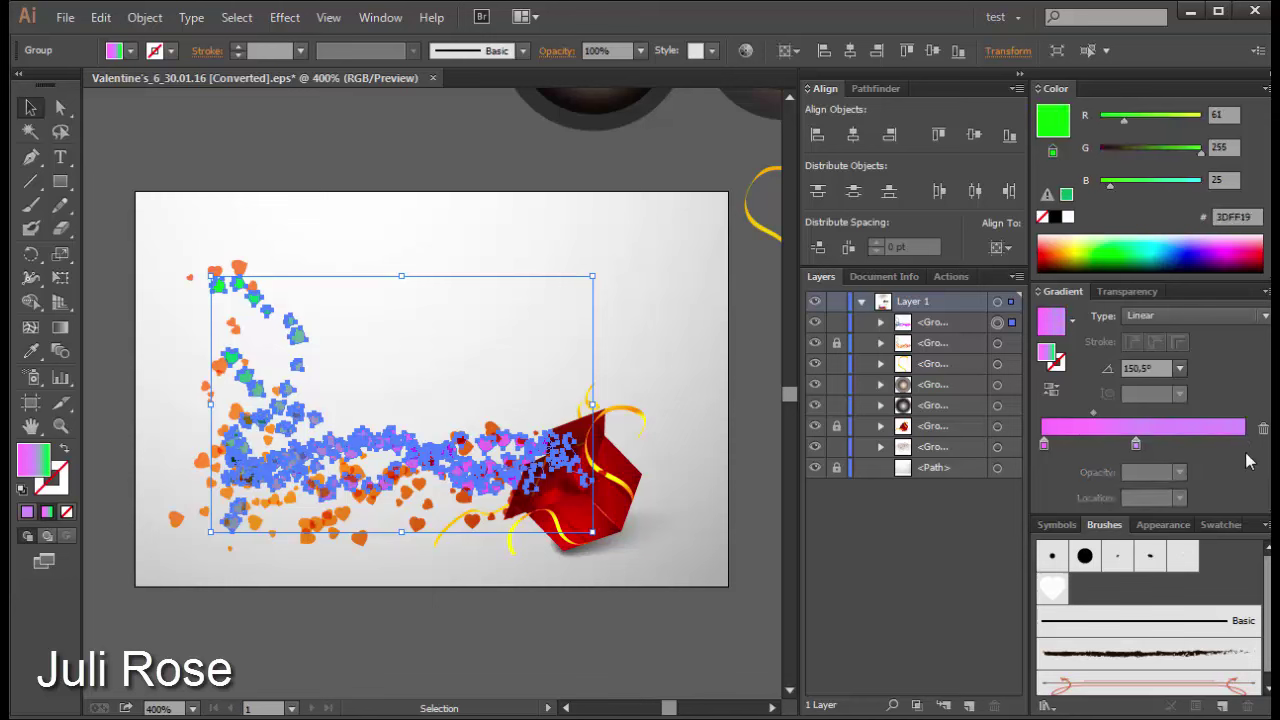
{"action": "left_click", "coordinate": [1243, 444]}
{"action": "left_click", "coordinate": [1210, 238]}
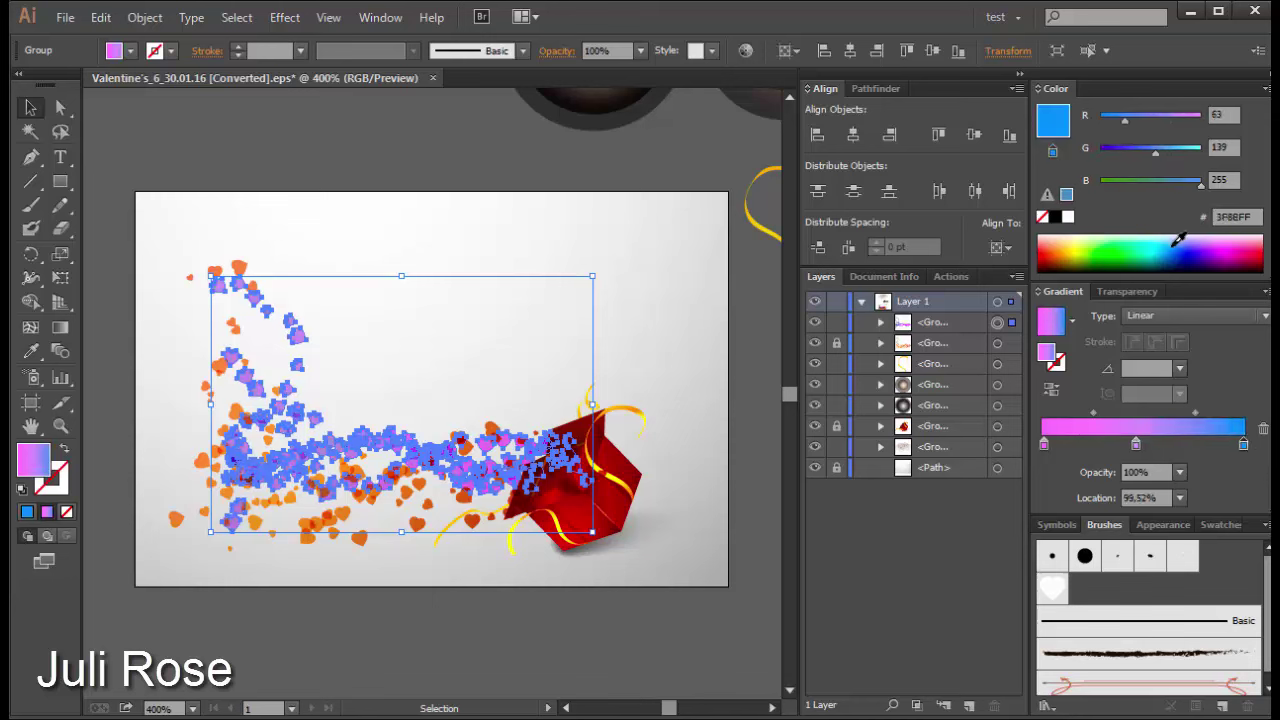
{"action": "left_click", "coordinate": [708, 362]}
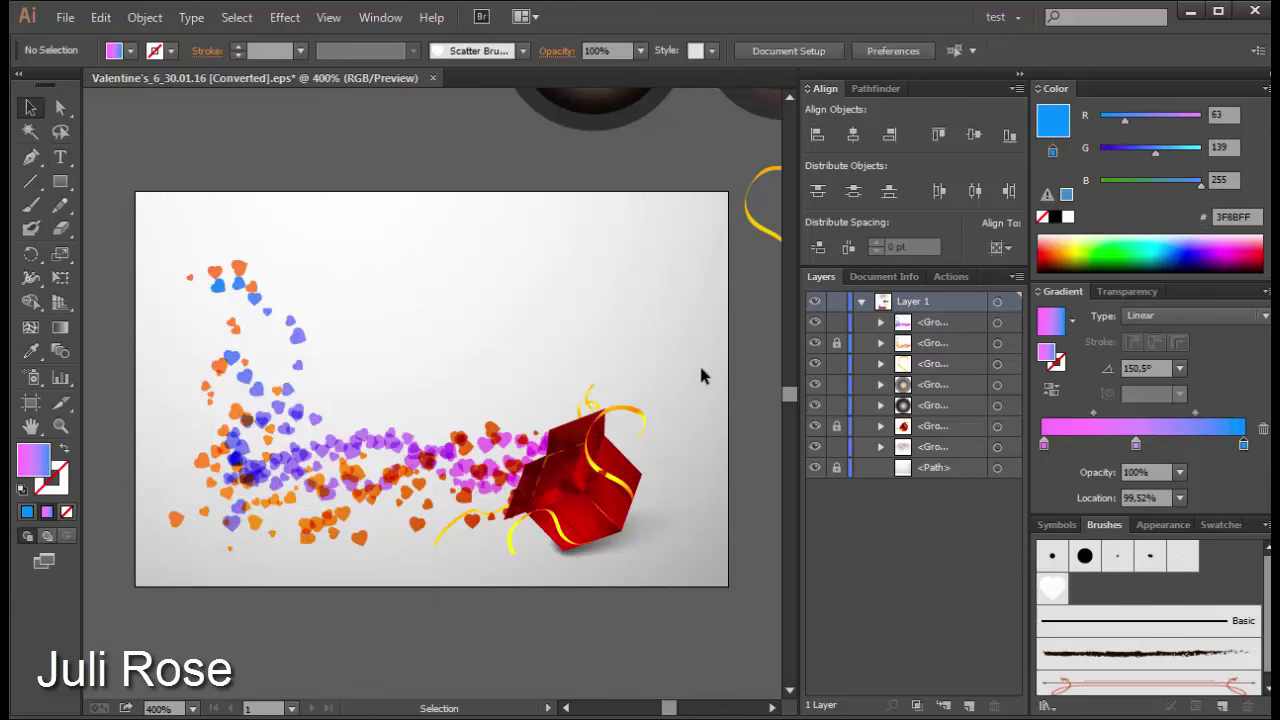
Step: Make the gradient salmon at the start, yellow in the middle and orange at the end
{"action": "left_click", "coordinate": [297, 341]}
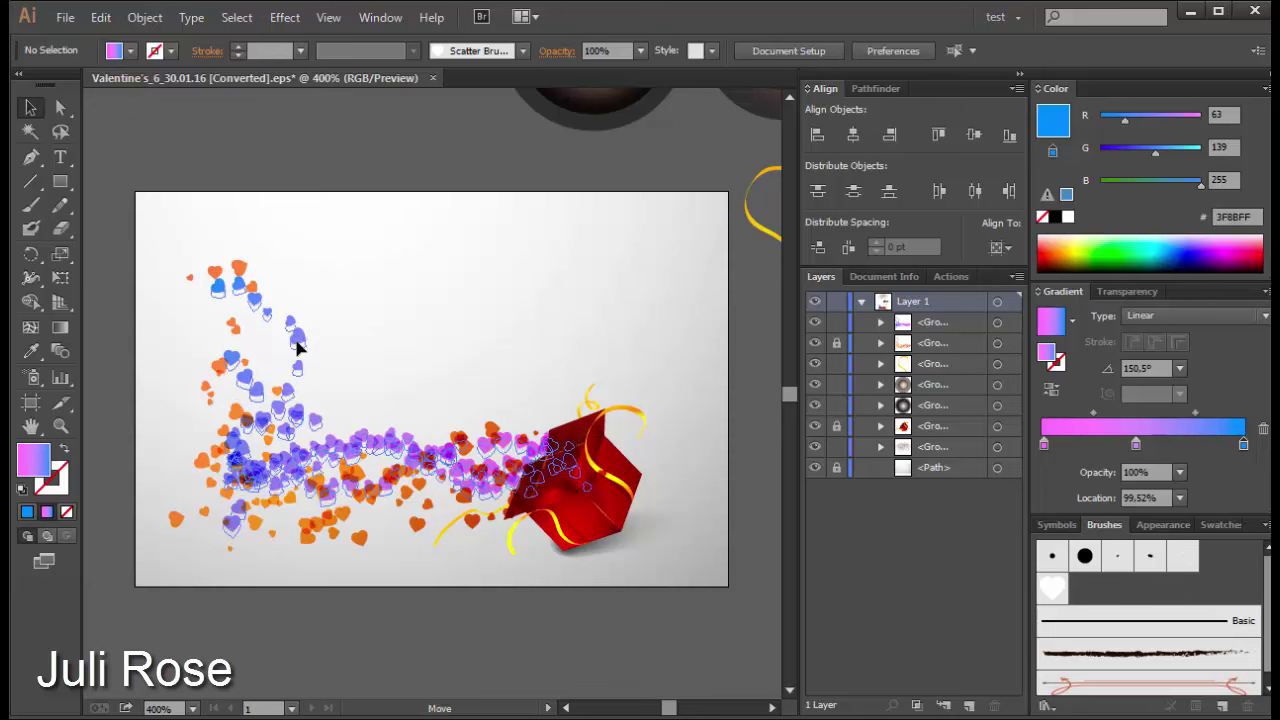
{"action": "left_click", "coordinate": [1135, 446]}
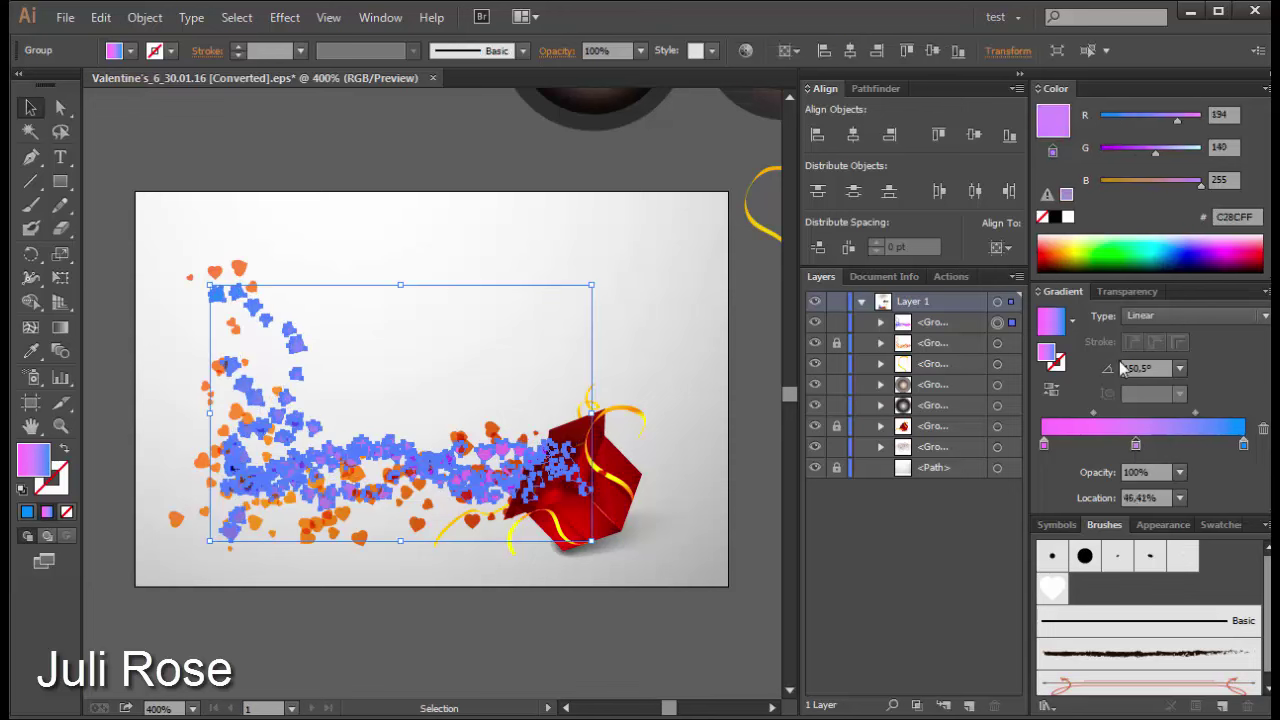
{"action": "left_click", "coordinate": [1078, 242]}
{"action": "left_click_drag", "start_coordinate": [1243, 444], "coordinate": [1236, 444]}
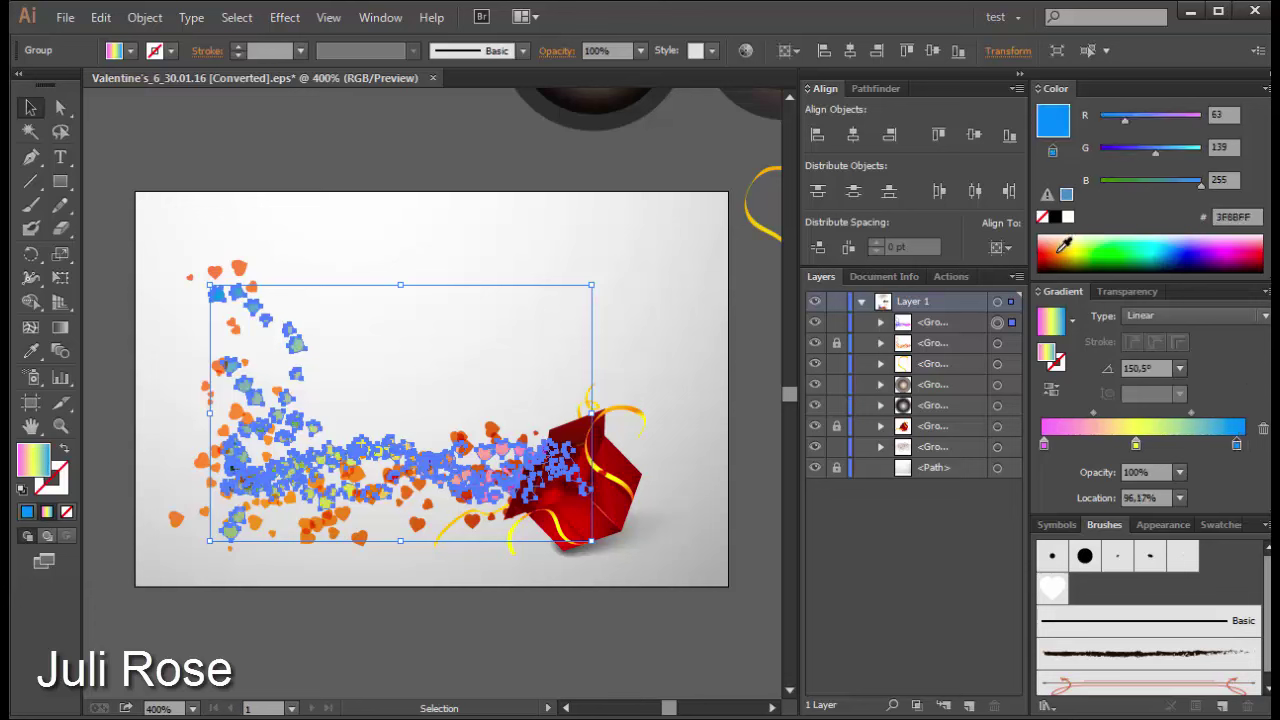
{"action": "left_click", "coordinate": [1063, 245]}
{"action": "left_click", "coordinate": [1044, 444]}
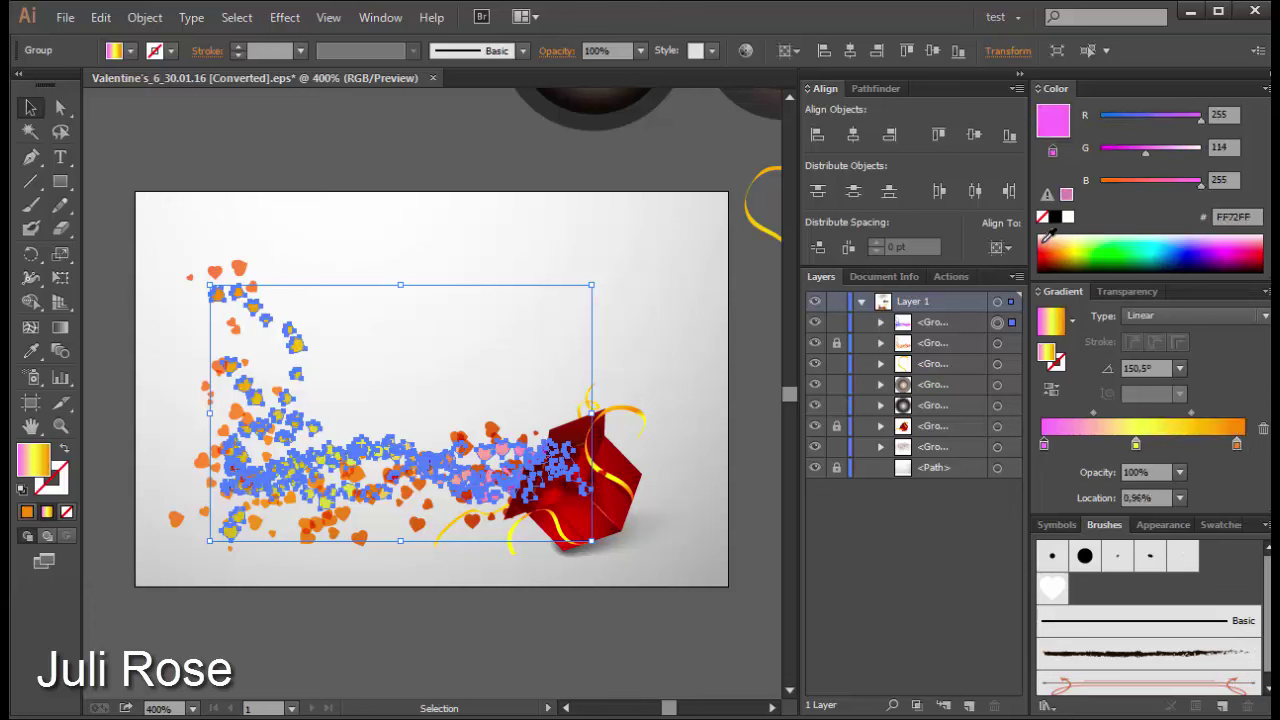
{"action": "left_click", "coordinate": [1044, 238]}
{"action": "left_click", "coordinate": [716, 353]}
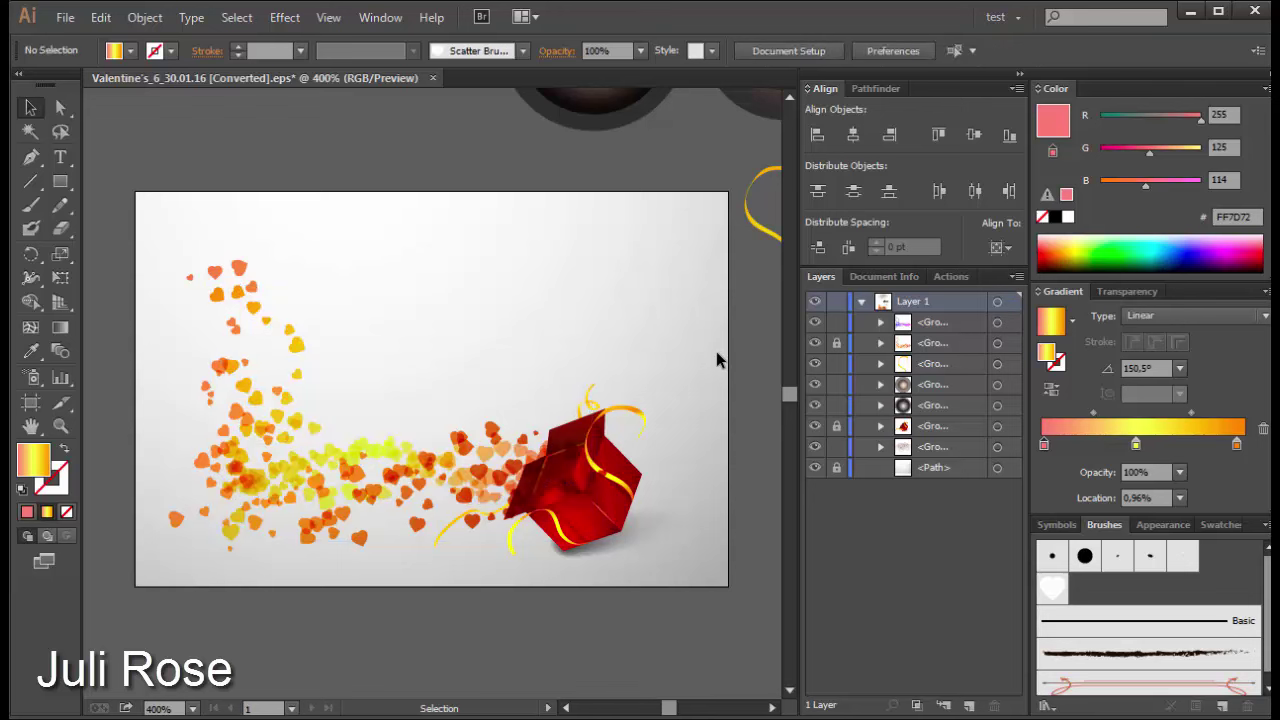
Step: Change the middle gradient stop to warmer yellow FFD726 and preview the result
{"action": "left_click", "coordinate": [398, 446]}
{"action": "left_click", "coordinate": [1136, 444]}
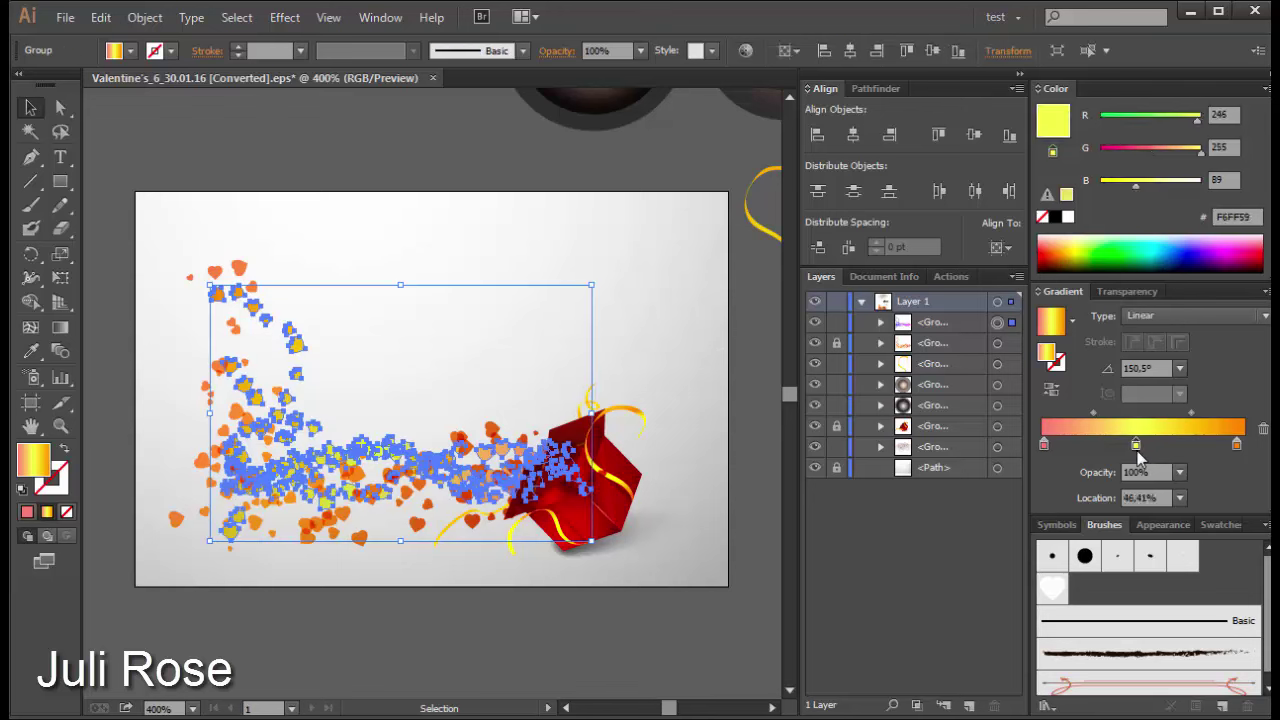
{"action": "left_click", "coordinate": [1072, 240]}
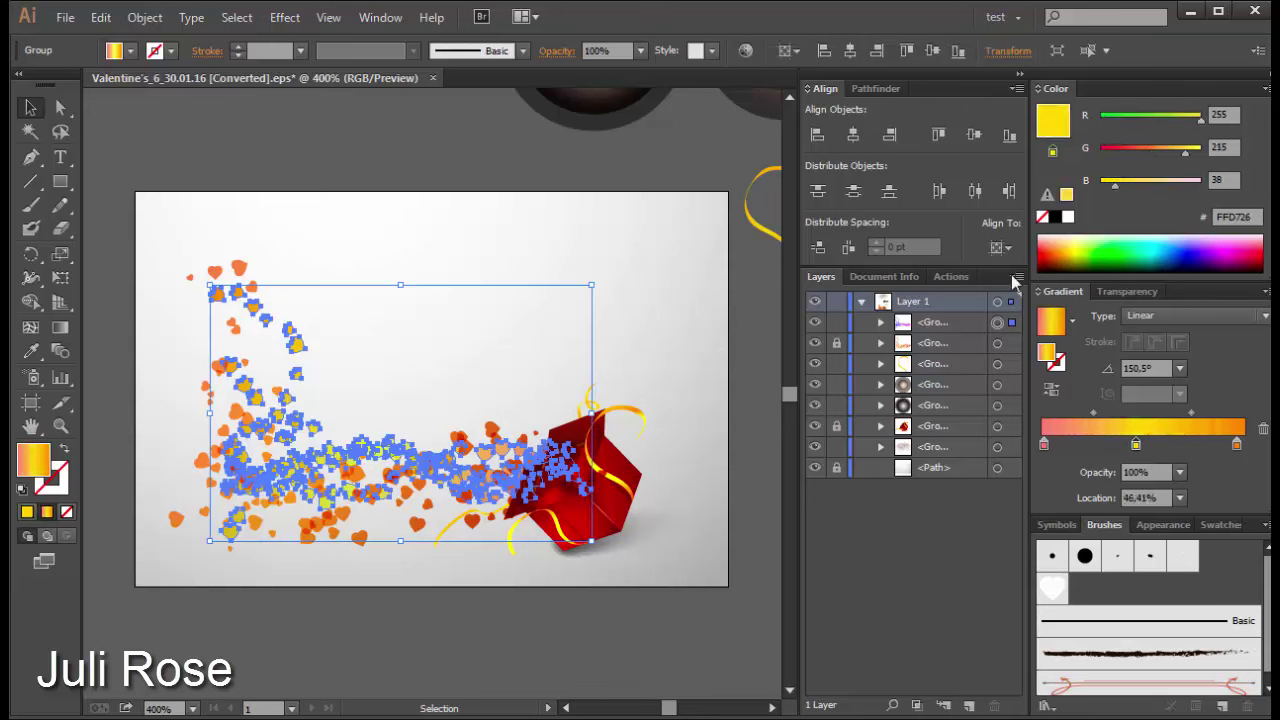
{"action": "left_click", "coordinate": [545, 378]}
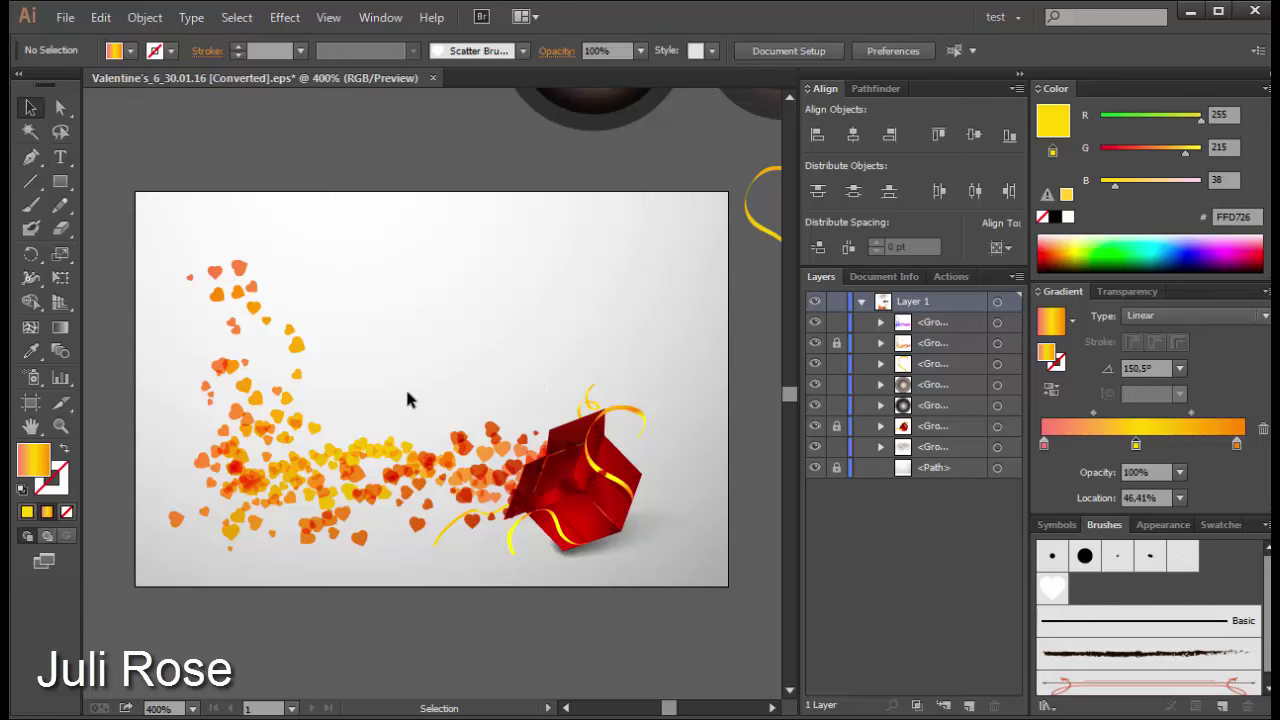
Step: Try ungrouping the hearts and setting them to 70% opacity, then undo both
{"action": "key", "text": "ctrl+minus"}
{"action": "key", "text": "ctrl+minus"}
{"action": "key", "text": "ctrl+plus"}
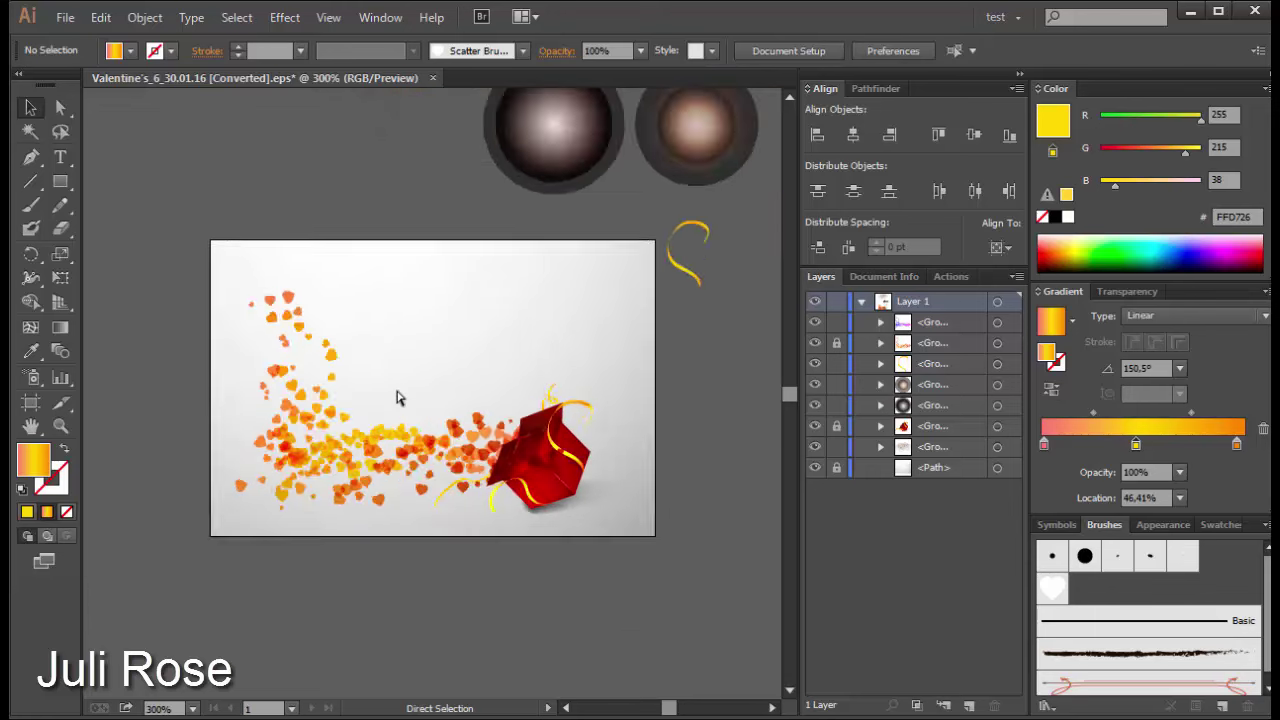
{"action": "key", "text": "ctrl+plus"}
{"action": "left_click", "coordinate": [390, 450]}
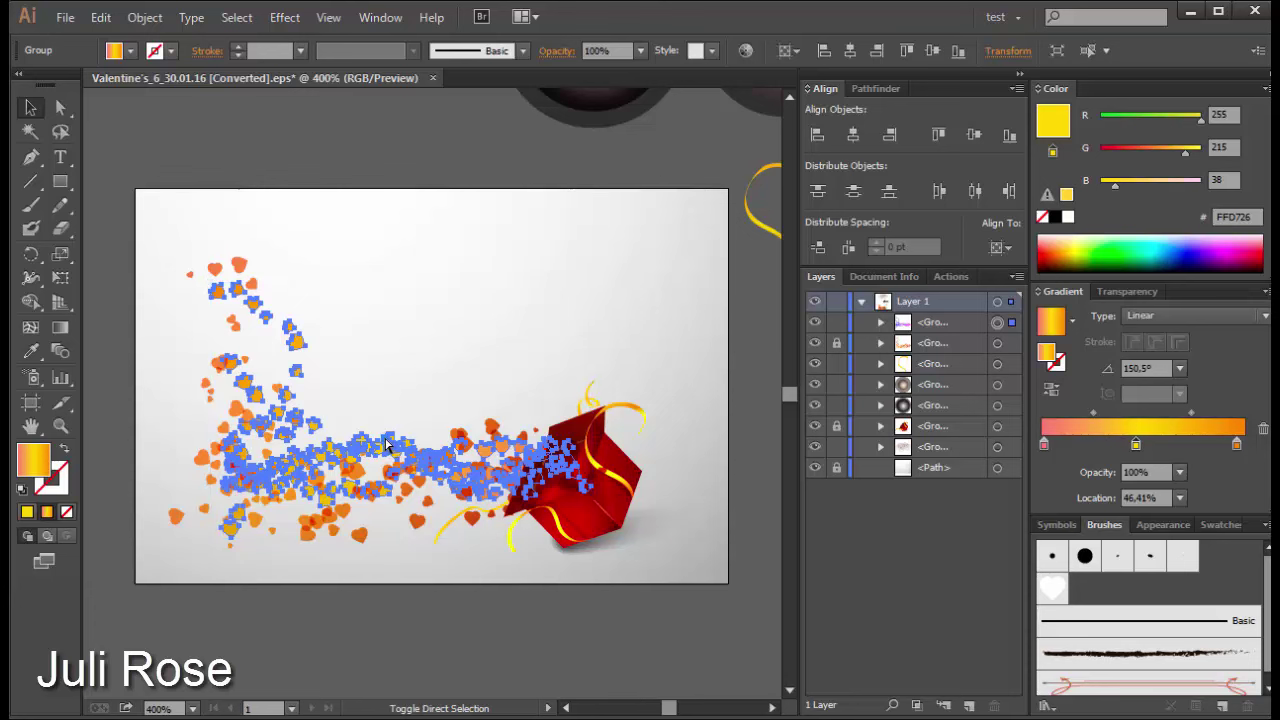
{"action": "key", "text": "ctrl+shift+g"}
{"action": "left_click", "coordinate": [640, 50]}
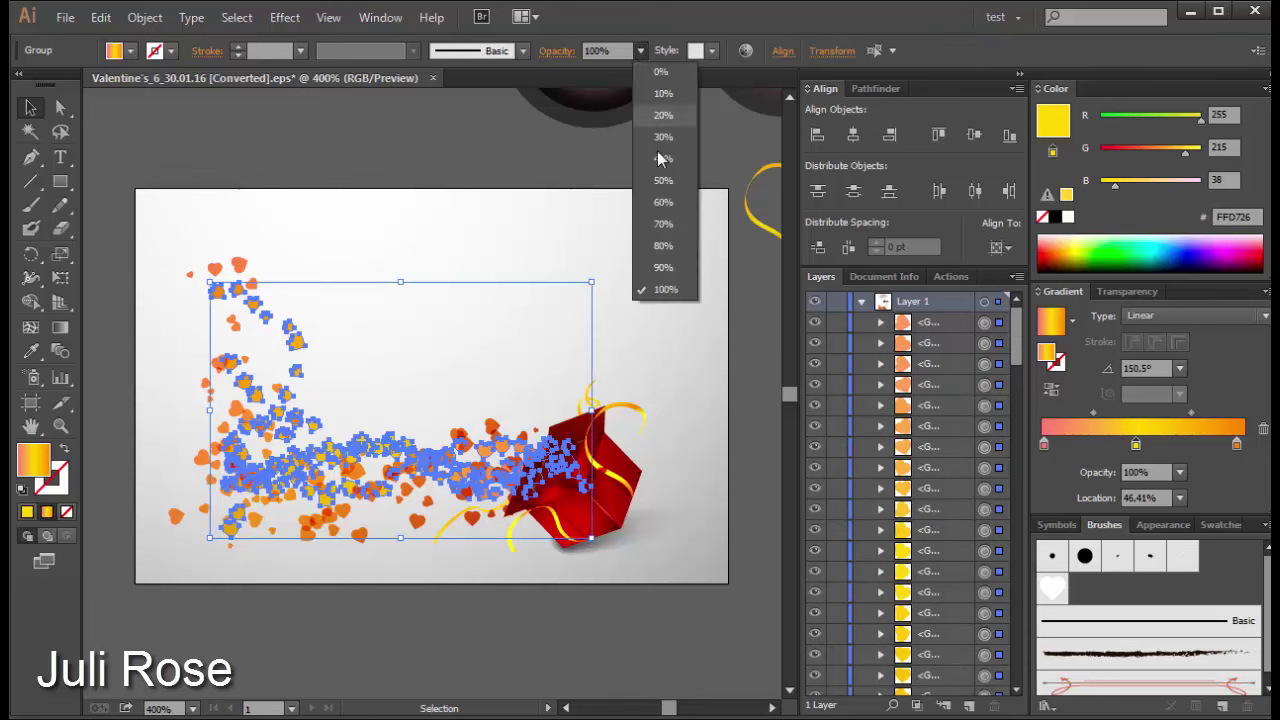
{"action": "left_click", "coordinate": [667, 225]}
{"action": "key", "text": "ctrl+z"}
{"action": "key", "text": "ctrl+z"}
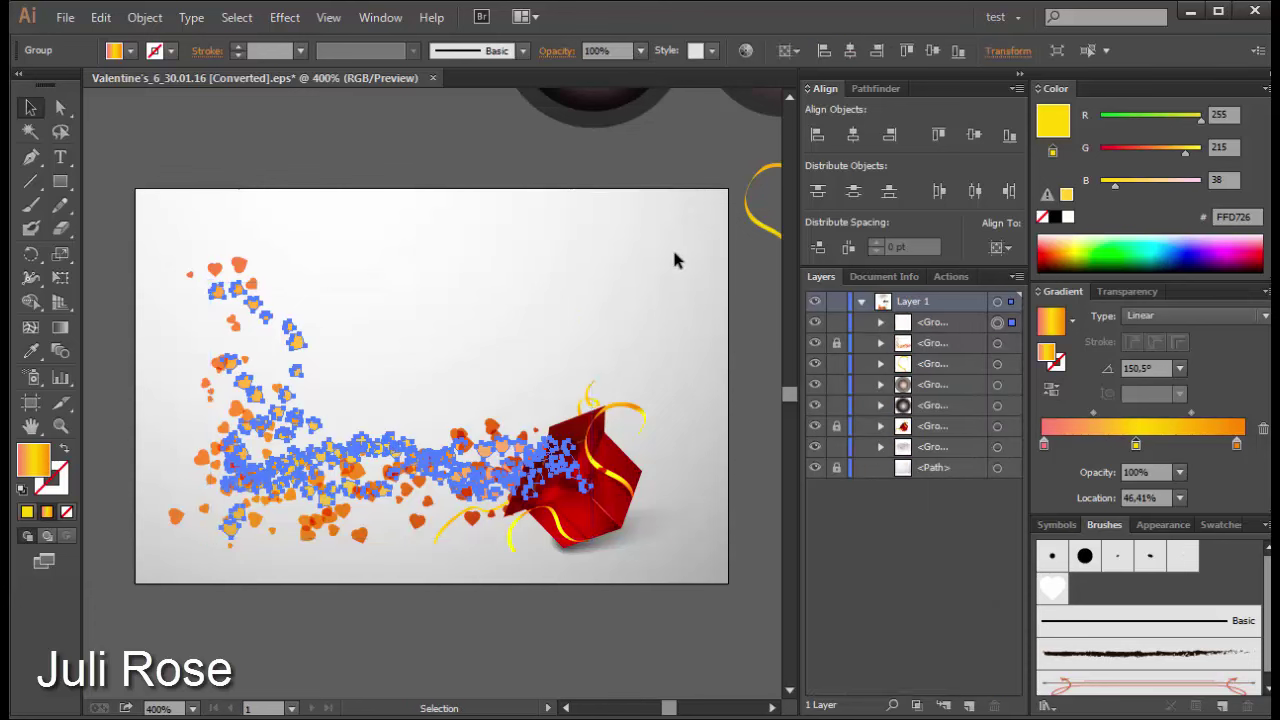
{"action": "key", "text": "ctrl+z"}
{"action": "key", "text": "ctrl+z"}
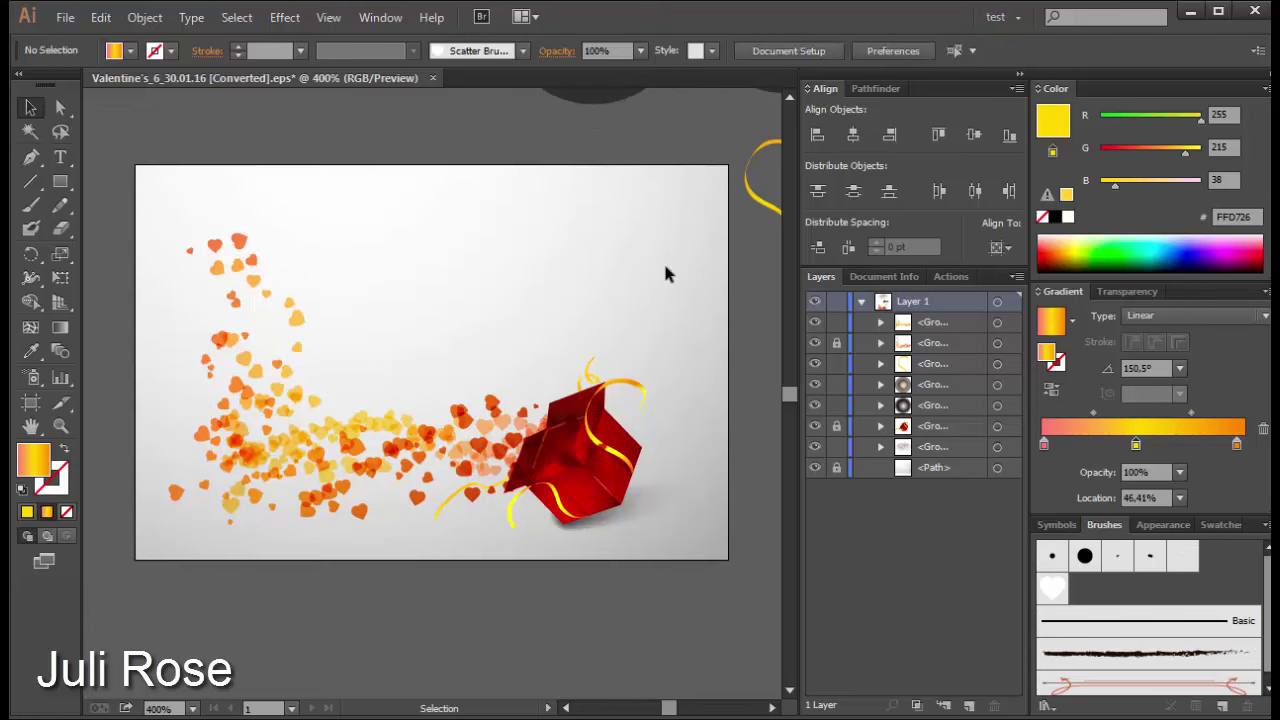
Step: Scale the heart trail up across the card, undo an oversized attempt, and reselect the group
{"action": "key", "text": "ctrl+minus"}
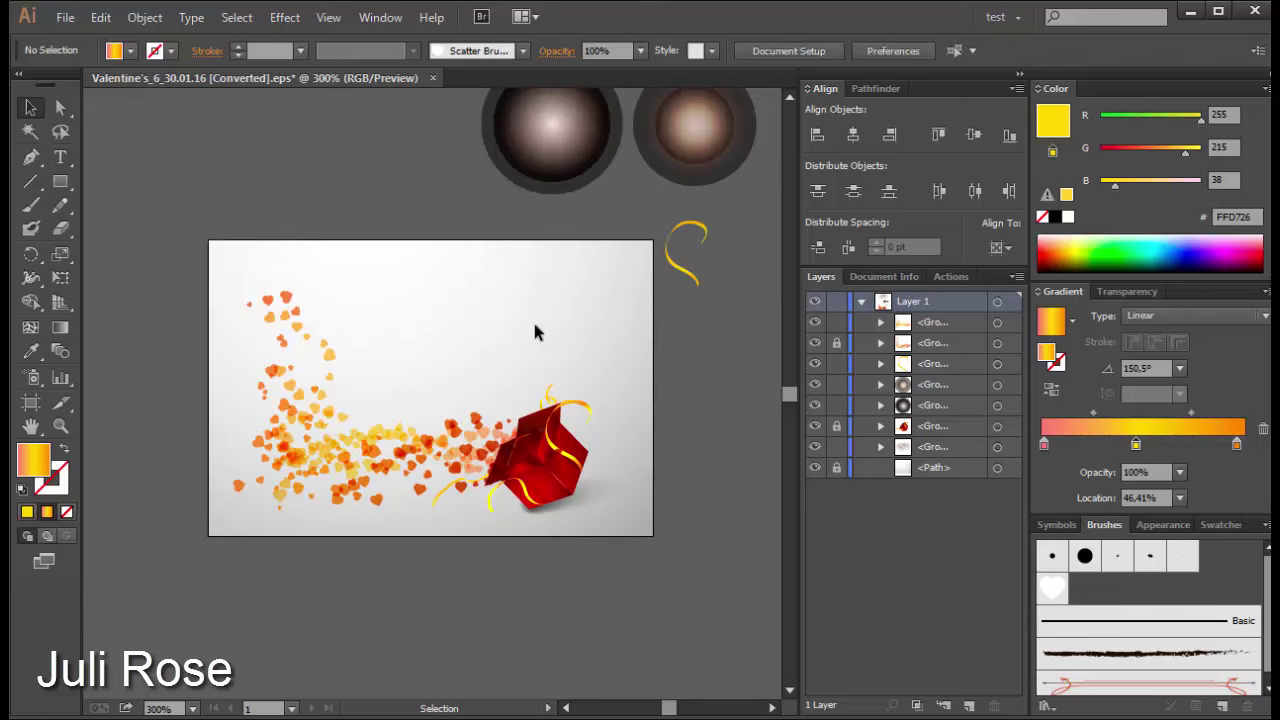
{"action": "left_click", "coordinate": [389, 430]}
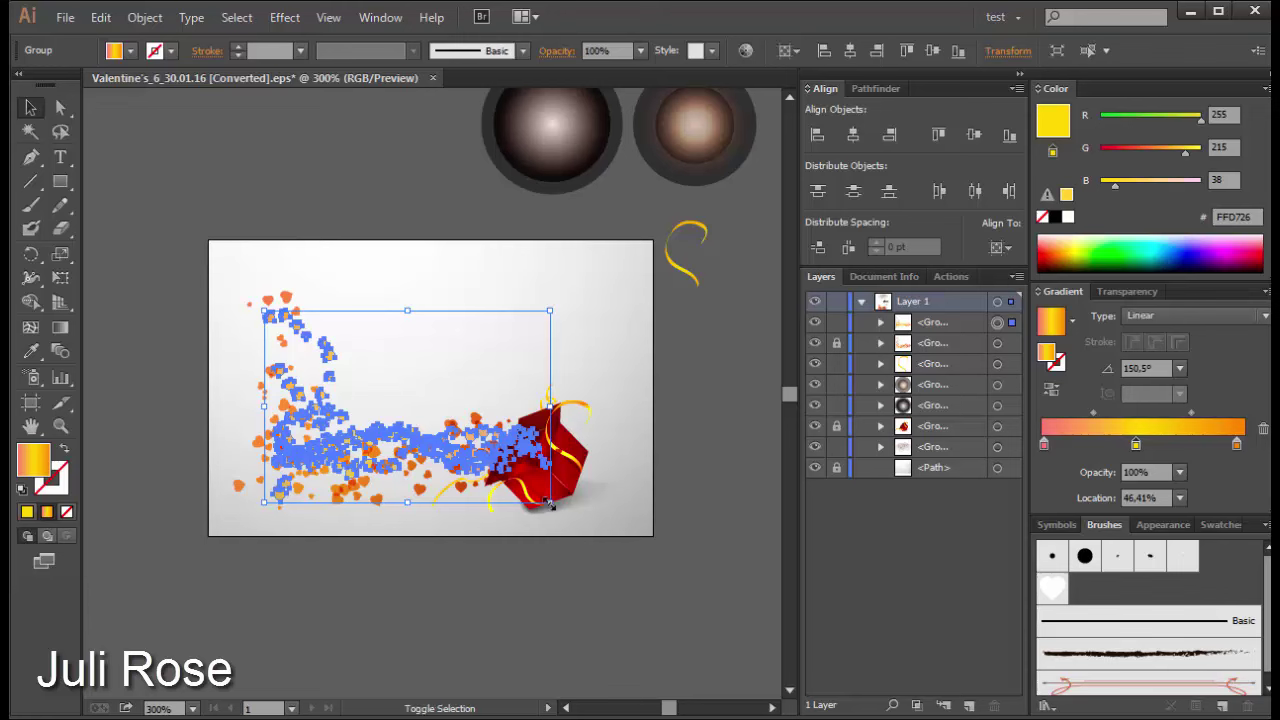
{"action": "left_click_drag", "start_coordinate": [558, 510], "coordinate": [694, 598]}
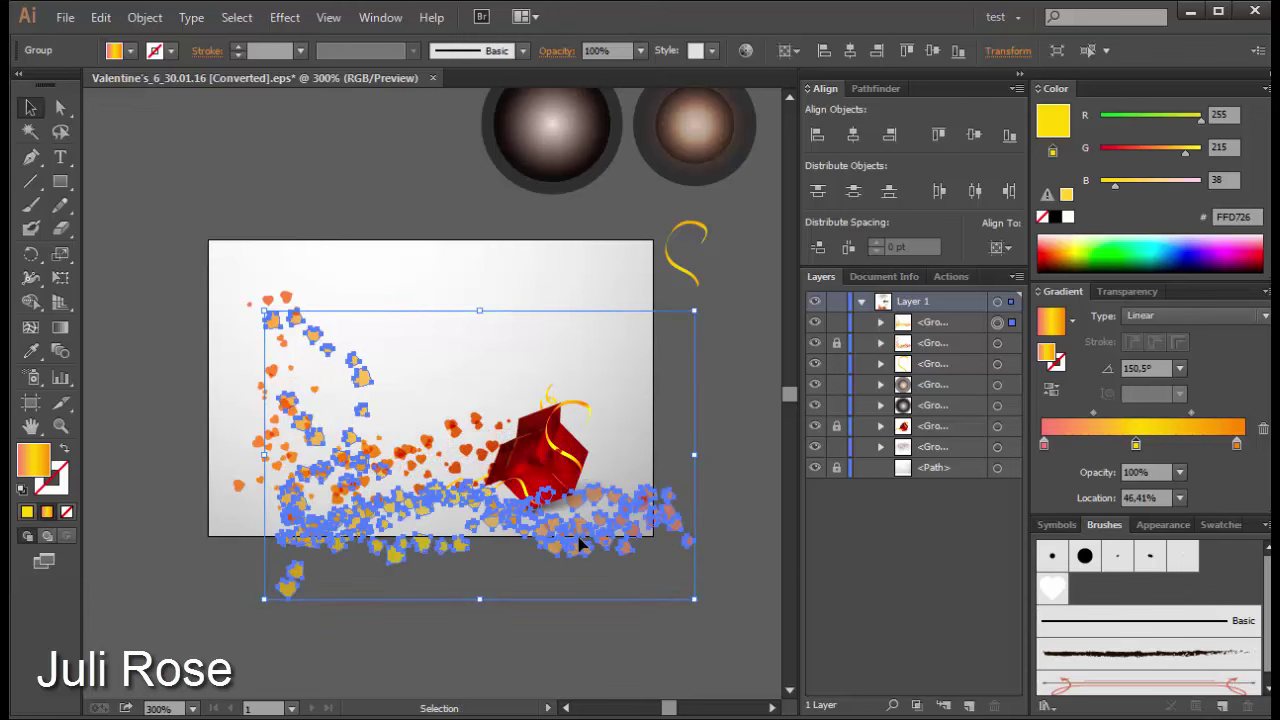
{"action": "key", "text": "ctrl+z"}
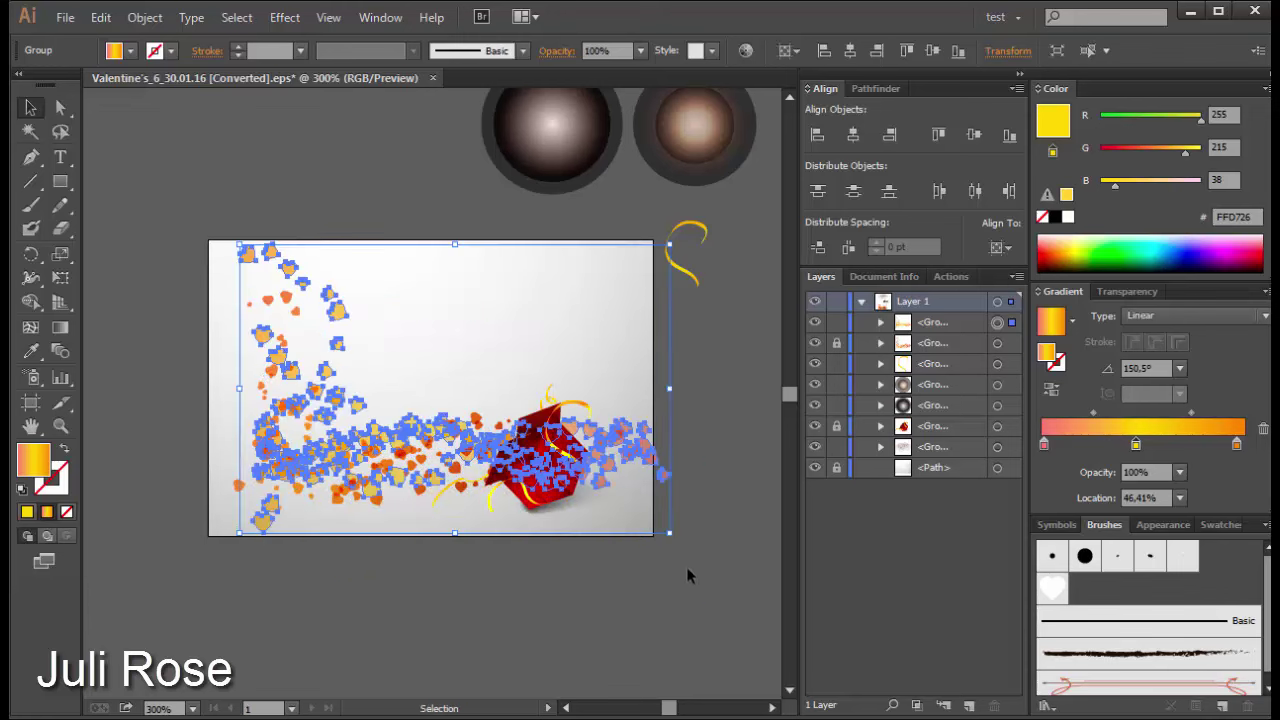
{"action": "left_click", "coordinate": [685, 585]}
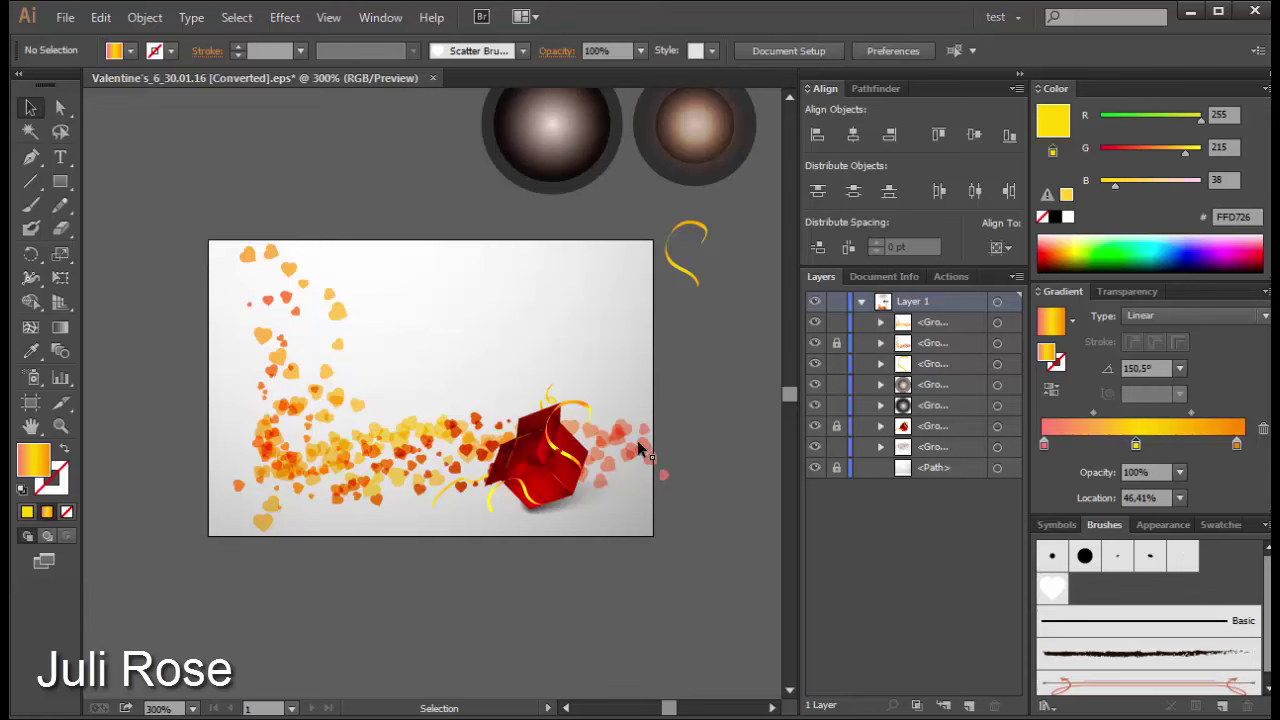
{"action": "left_click", "coordinate": [637, 440]}
Step: Isolate the hearts group and move the cluster beside the gift box left and upper-trail clusters into gaps
{"action": "right_click", "coordinate": [637, 440]}
{"action": "left_click", "coordinate": [709, 533]}
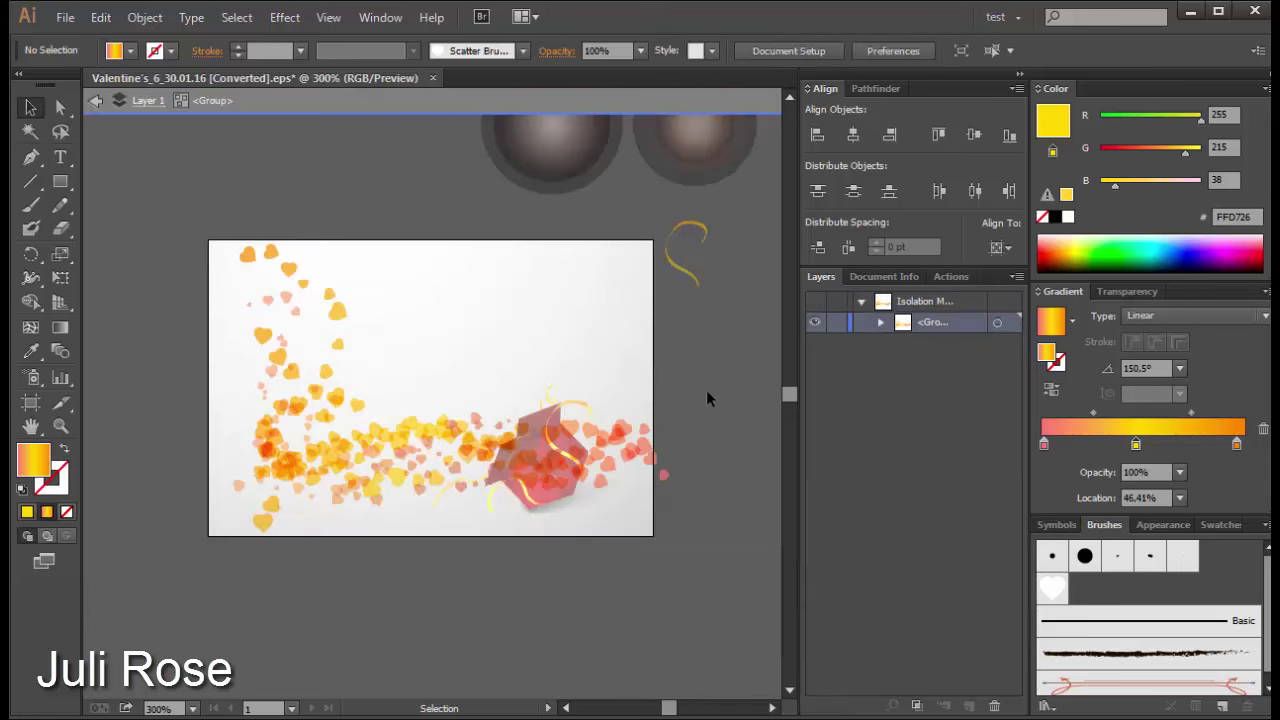
{"action": "left_click_drag", "start_coordinate": [656, 390], "coordinate": [550, 505]}
{"action": "left_click_drag", "start_coordinate": [620, 458], "coordinate": [461, 479]}
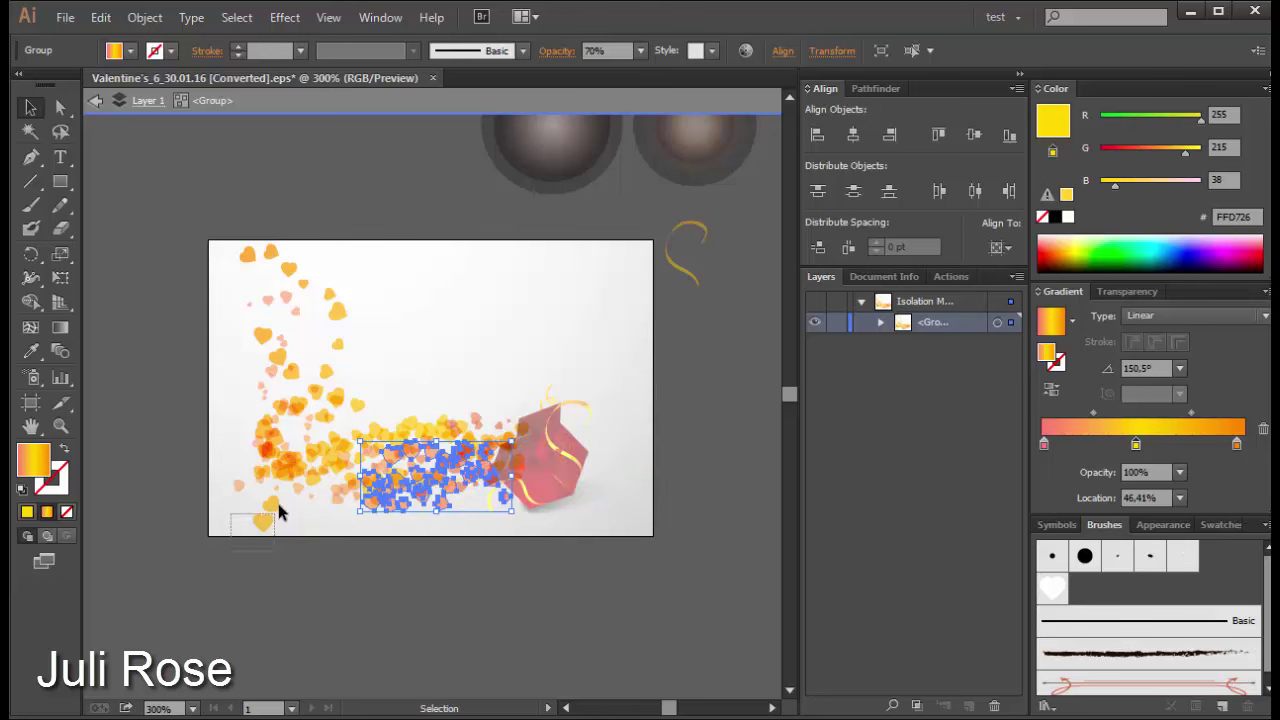
{"action": "left_click_drag", "start_coordinate": [279, 512], "coordinate": [369, 365]}
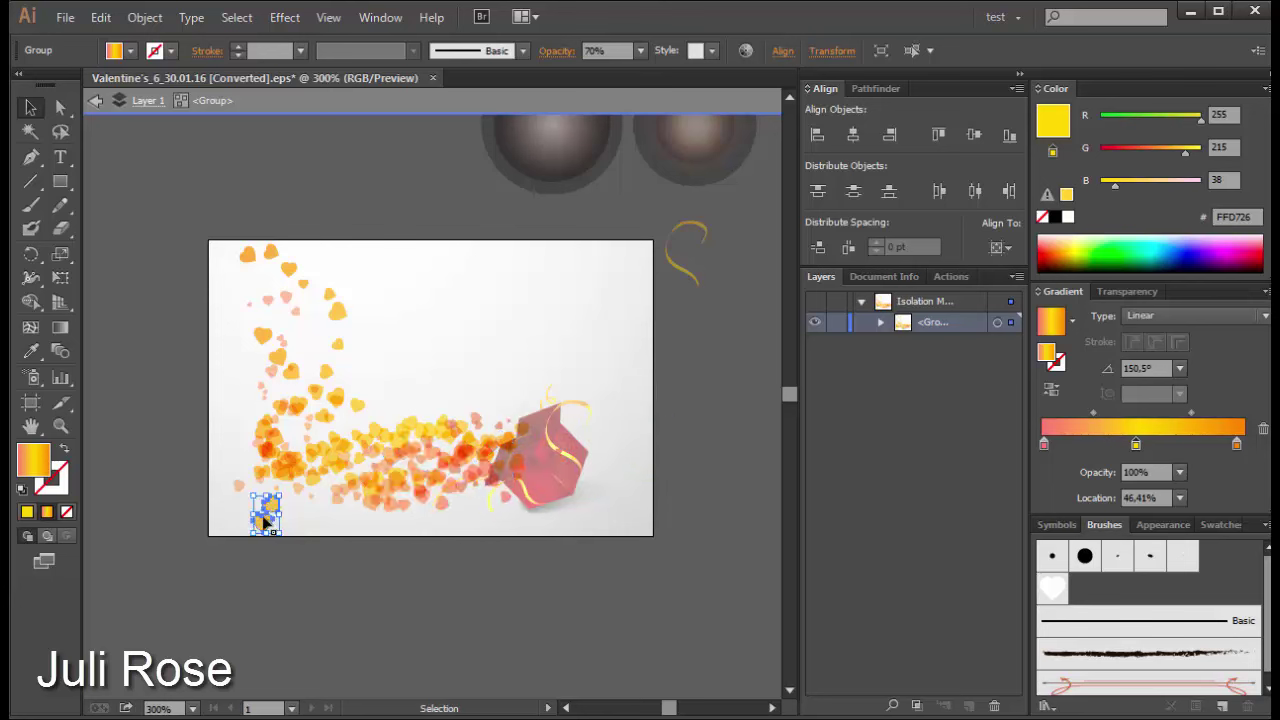
{"action": "left_click", "coordinate": [393, 327]}
{"action": "left_click_drag", "start_coordinate": [360, 268], "coordinate": [310, 345]}
{"action": "mouse_move", "coordinate": [329, 243]}
{"action": "left_mouse_down"}
{"action": "mouse_move", "coordinate": [236, 285]}
{"action": "mouse_move", "coordinate": [272, 400]}
{"action": "left_mouse_up"}
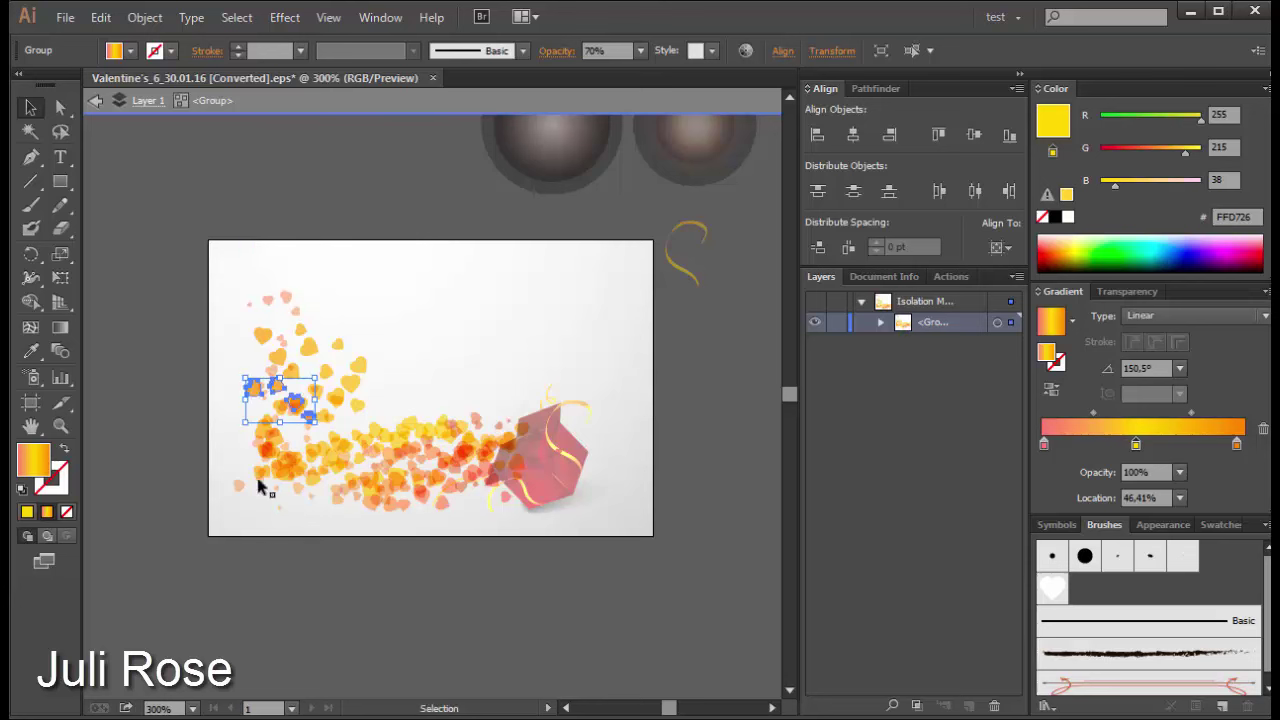
{"action": "mouse_move", "coordinate": [273, 474]}
{"action": "left_mouse_down"}
{"action": "mouse_move", "coordinate": [280, 451]}
{"action": "mouse_move", "coordinate": [259, 494]}
{"action": "left_mouse_up"}
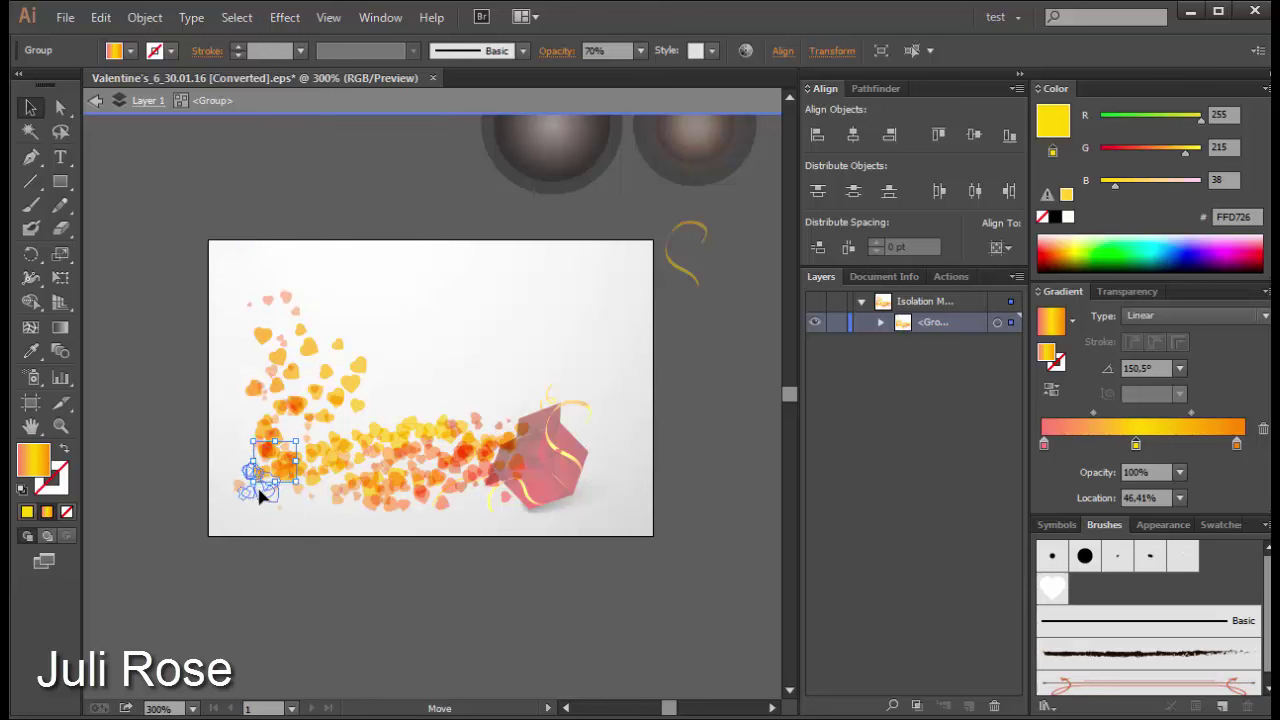
Step: Nudge small lower-left heart clusters and a single heart into place, then exit isolation mode
{"action": "left_click", "coordinate": [330, 558]}
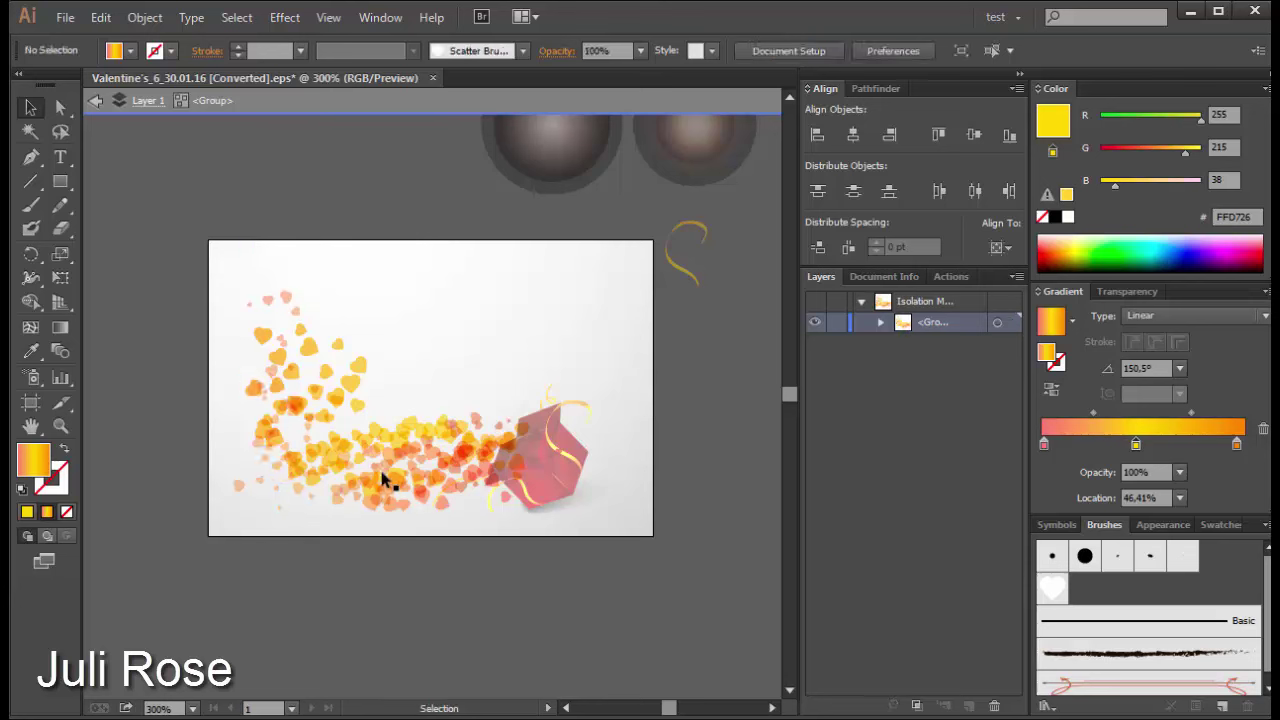
{"action": "mouse_move", "coordinate": [266, 437]}
{"action": "left_mouse_down"}
{"action": "mouse_move", "coordinate": [272, 487]}
{"action": "mouse_move", "coordinate": [282, 430]}
{"action": "left_mouse_up"}
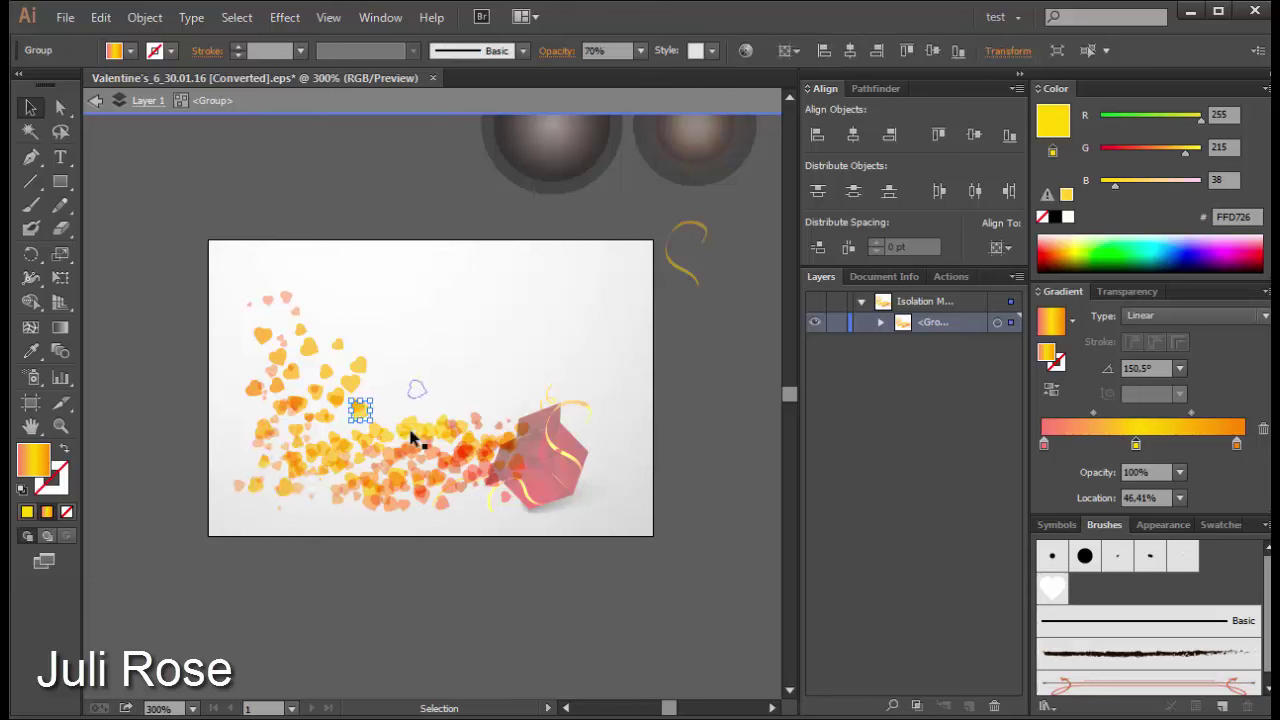
{"action": "left_click_drag", "start_coordinate": [358, 408], "coordinate": [416, 388]}
{"action": "left_click", "coordinate": [354, 437]}
{"action": "left_click_drag", "start_coordinate": [325, 498], "coordinate": [328, 503]}
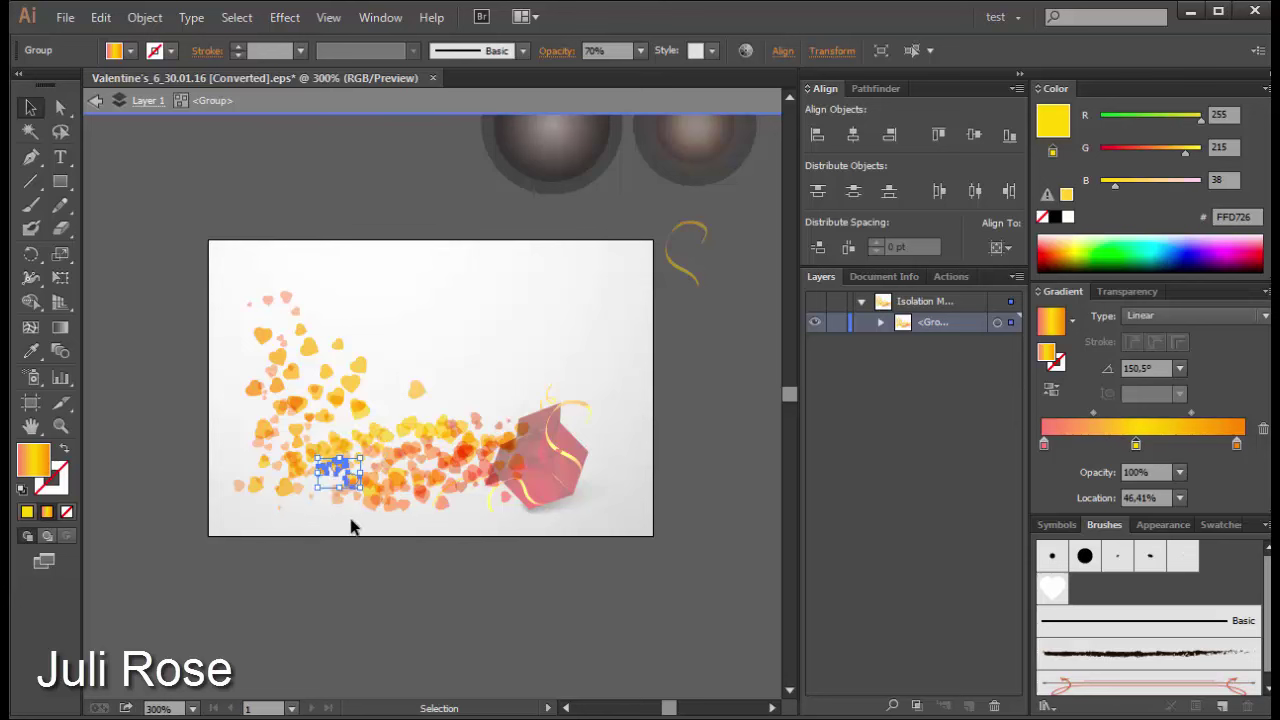
{"action": "left_click", "coordinate": [335, 423]}
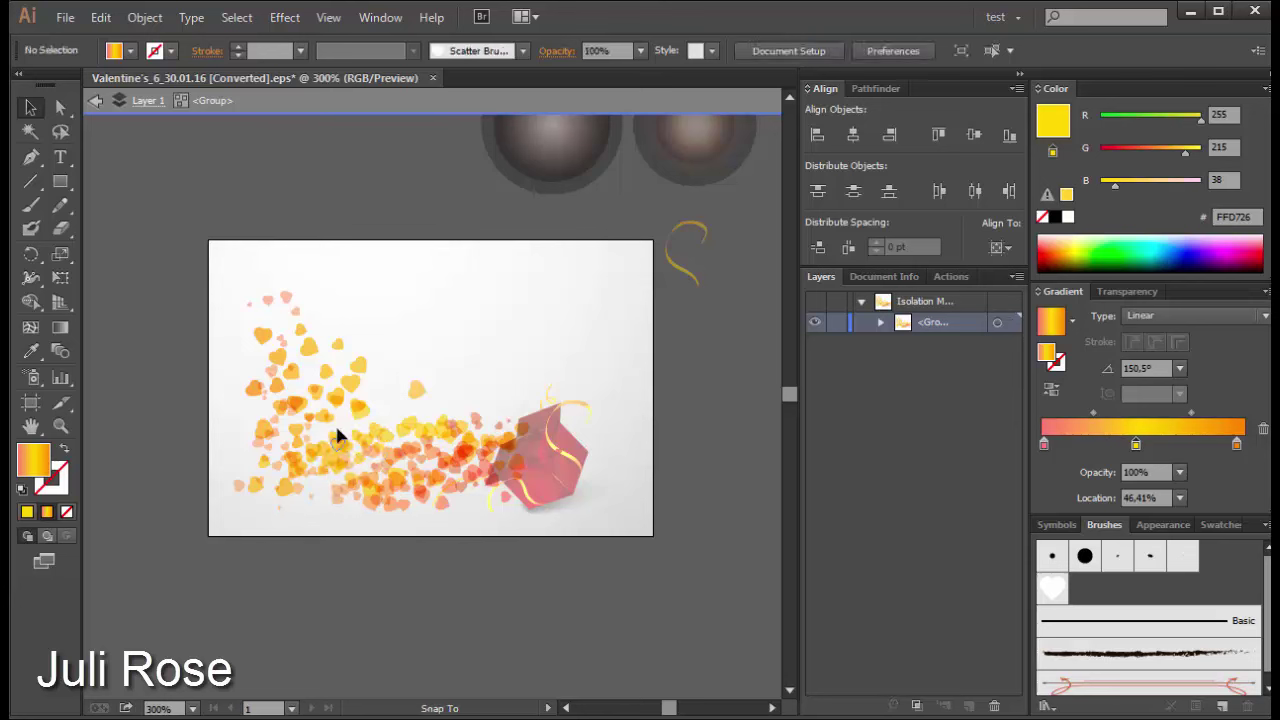
{"action": "double_click", "coordinate": [403, 568]}
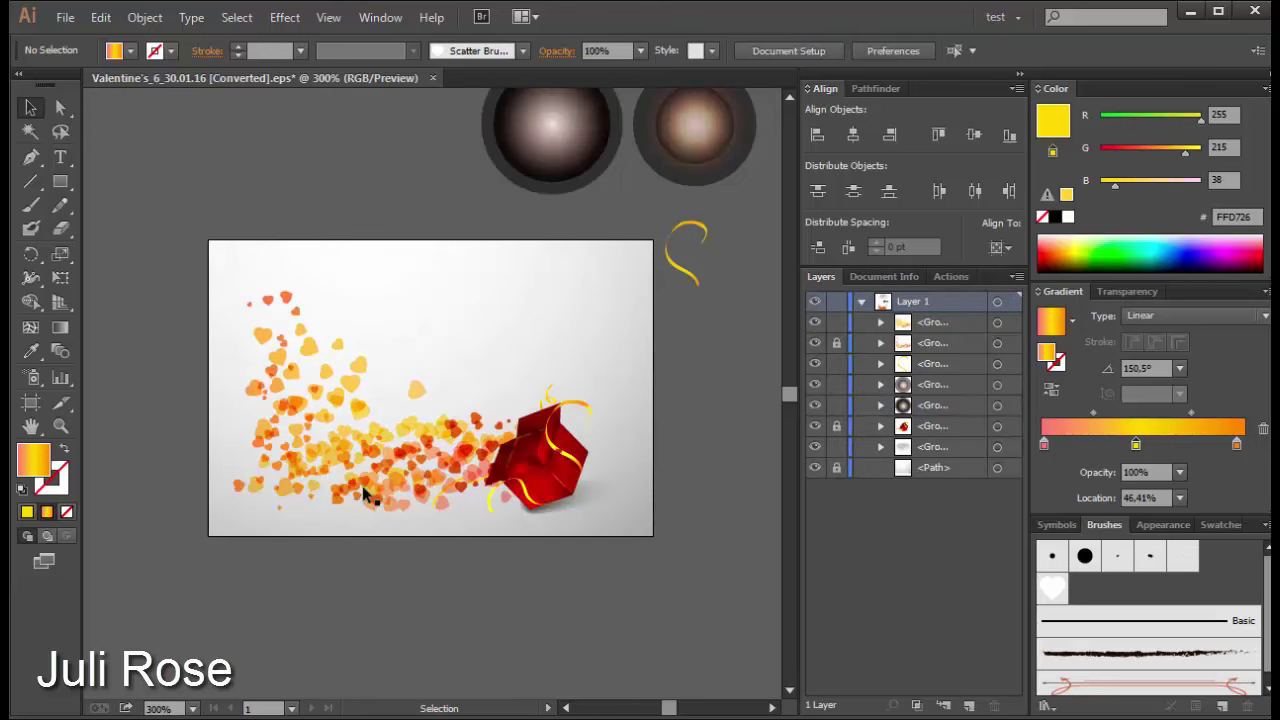
Step: Re-isolate the hearts group and shift clusters to the trail's lower left and into mid-trail gaps
{"action": "left_click", "coordinate": [353, 437]}
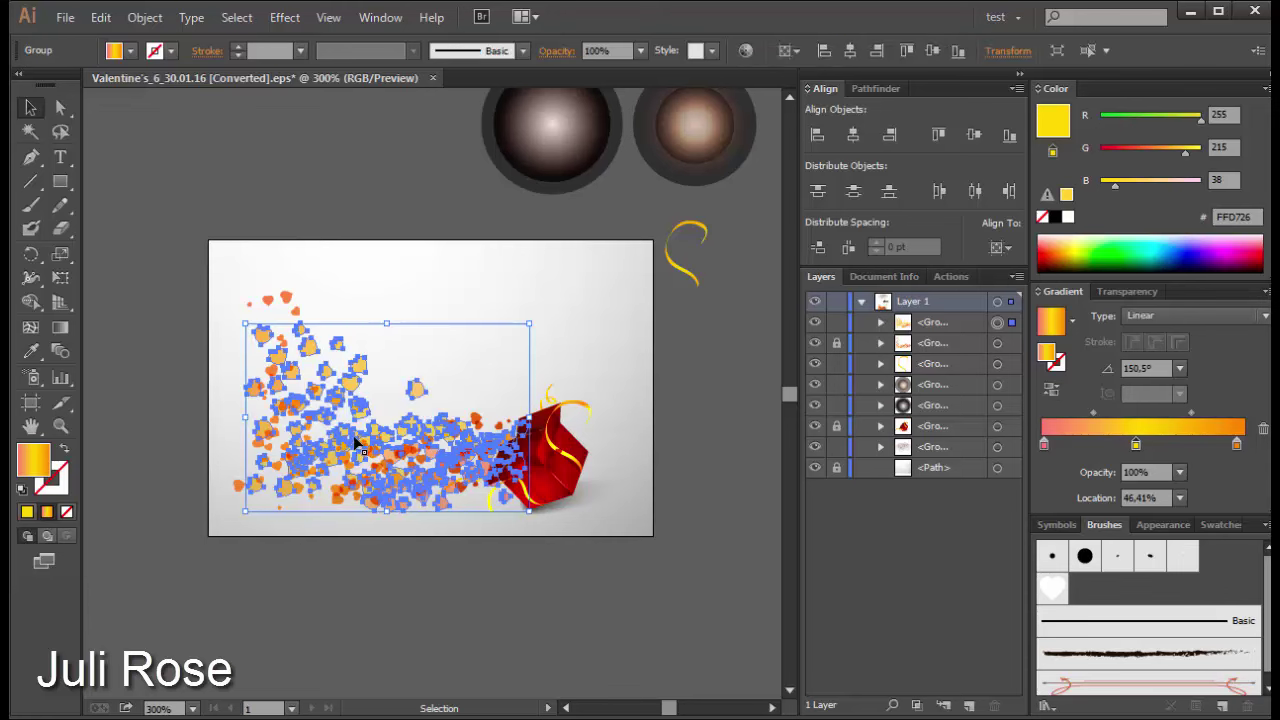
{"action": "right_click", "coordinate": [353, 437]}
{"action": "left_click", "coordinate": [403, 530]}
{"action": "left_click_drag", "start_coordinate": [390, 375], "coordinate": [265, 490]}
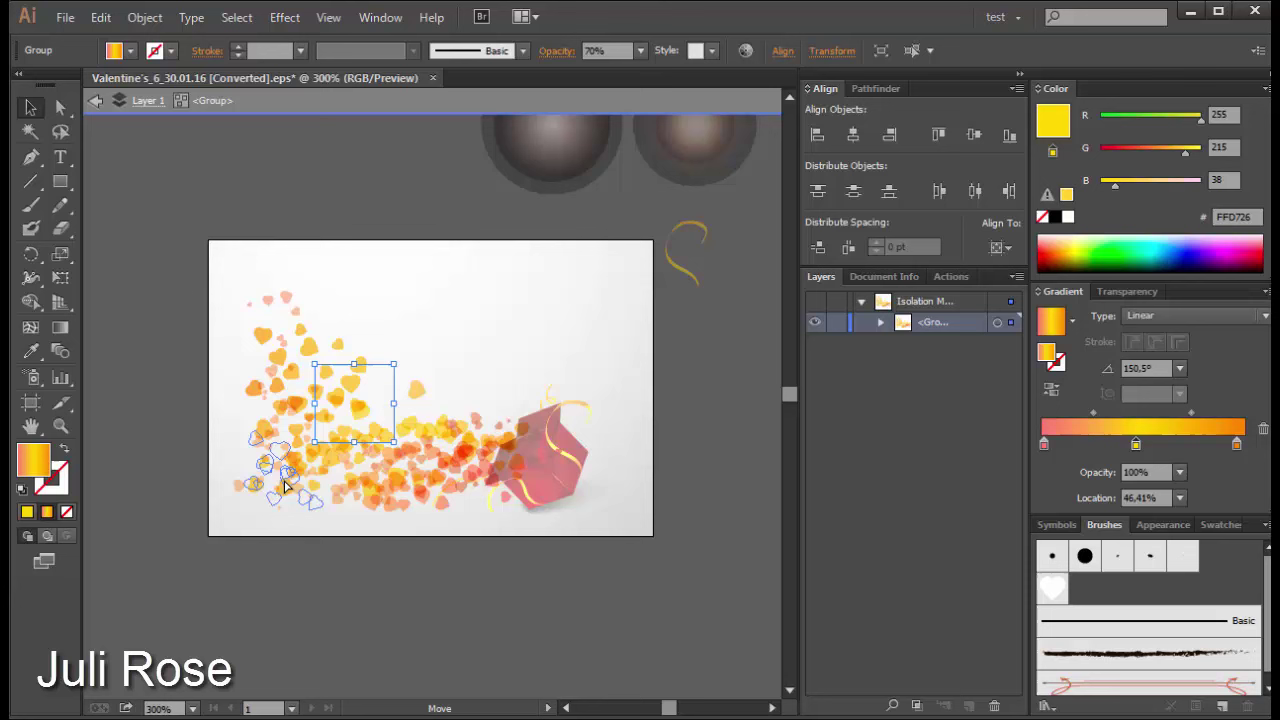
{"action": "left_click", "coordinate": [360, 528]}
{"action": "left_click", "coordinate": [357, 368]}
{"action": "mouse_move", "coordinate": [357, 368]}
{"action": "left_mouse_down"}
{"action": "mouse_move", "coordinate": [317, 392]}
{"action": "mouse_move", "coordinate": [250, 378]}
{"action": "left_mouse_up"}
{"action": "left_click", "coordinate": [360, 400]}
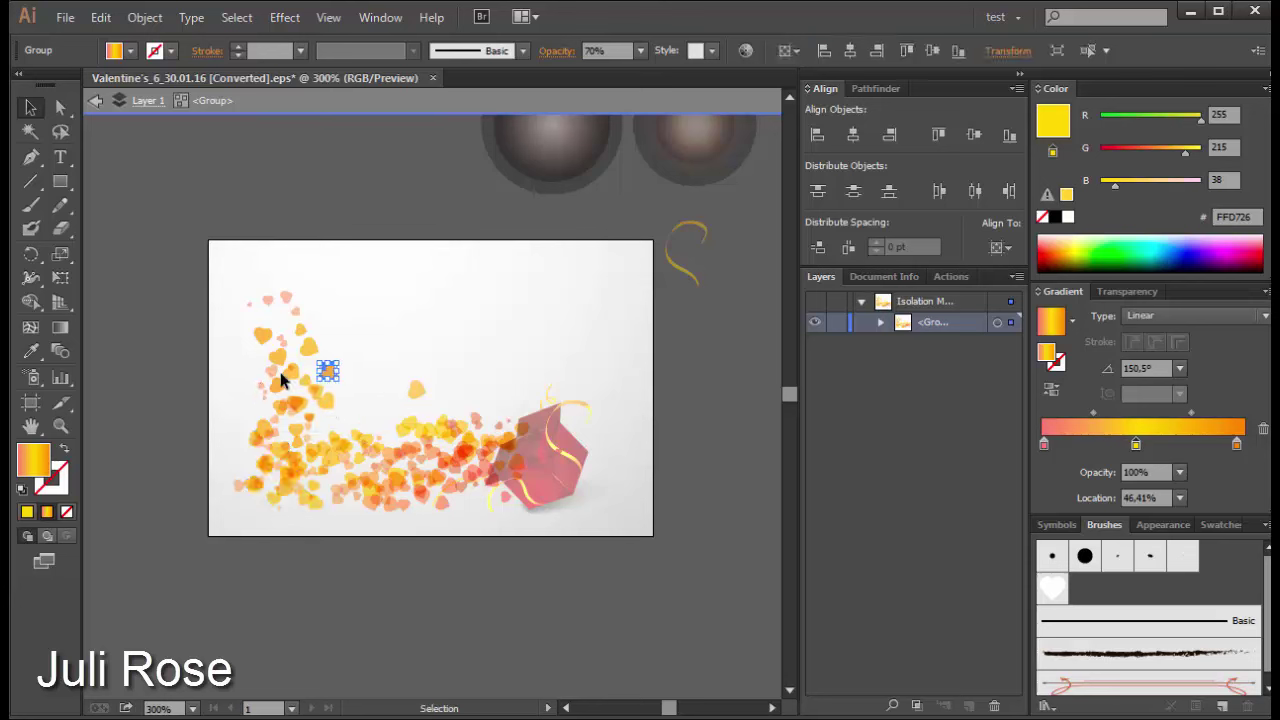
{"action": "left_click", "coordinate": [250, 379]}
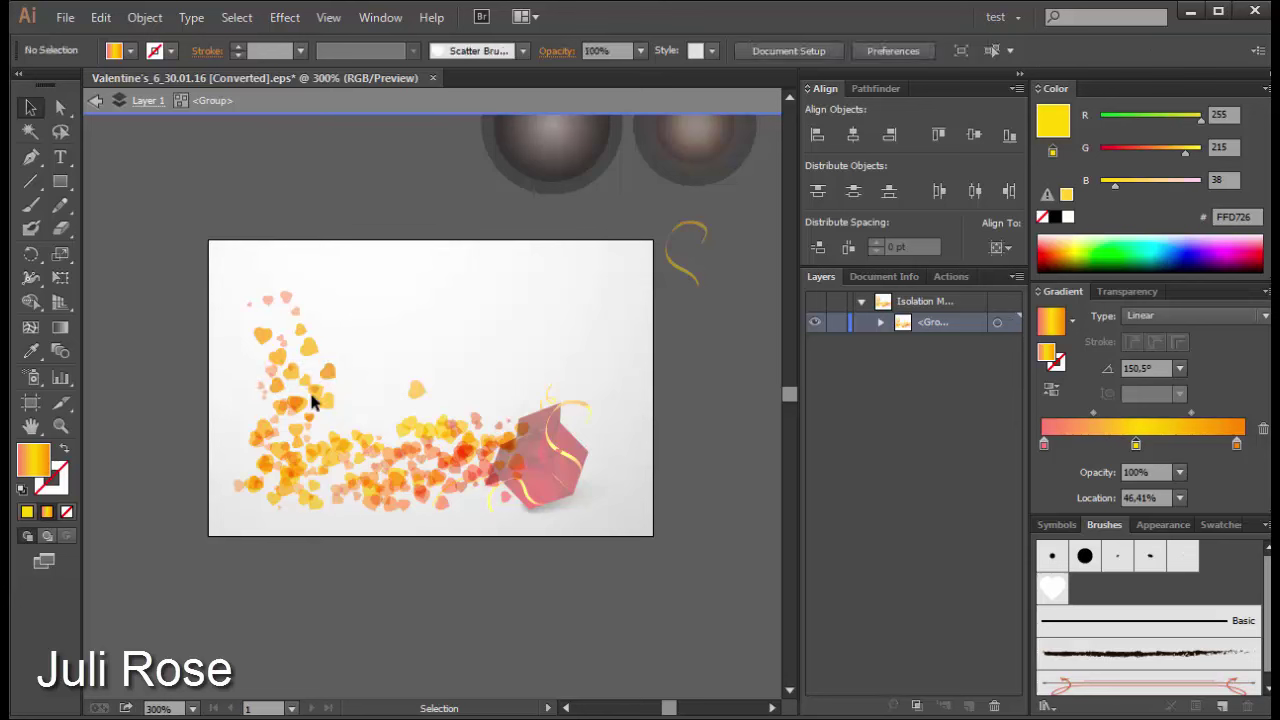
{"action": "left_click", "coordinate": [272, 355]}
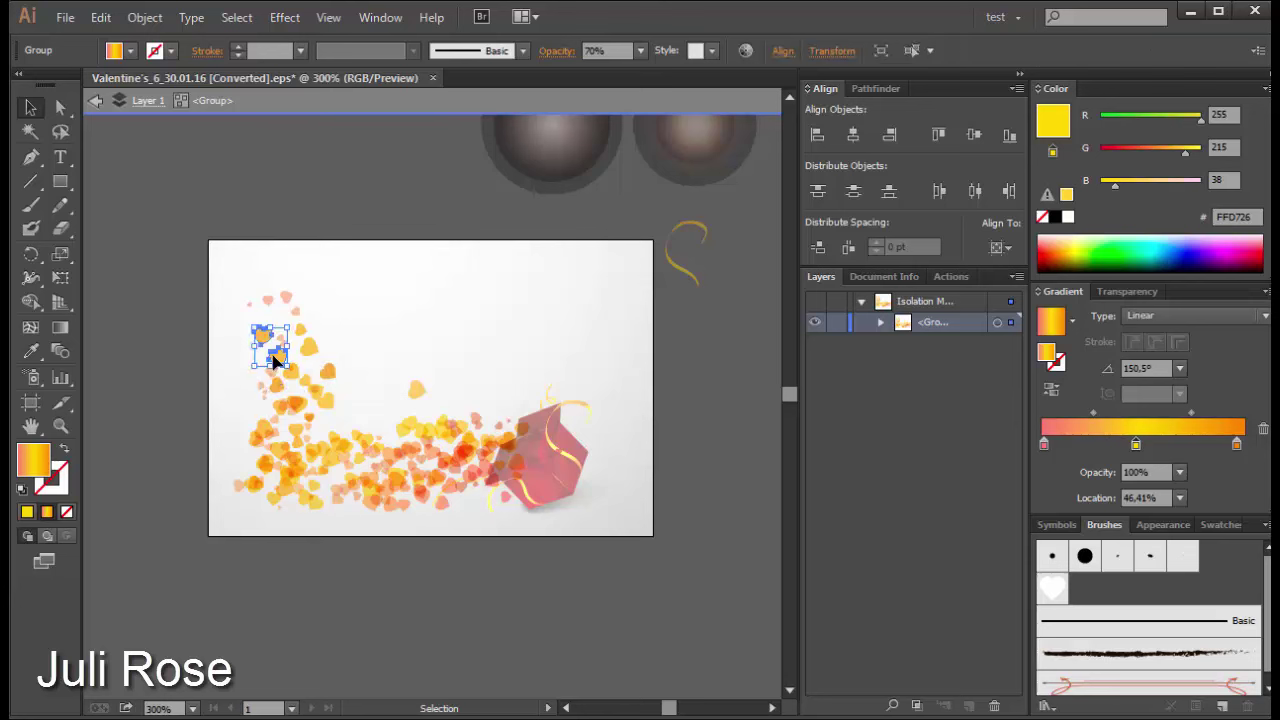
{"action": "left_click_drag", "start_coordinate": [296, 340], "coordinate": [362, 430]}
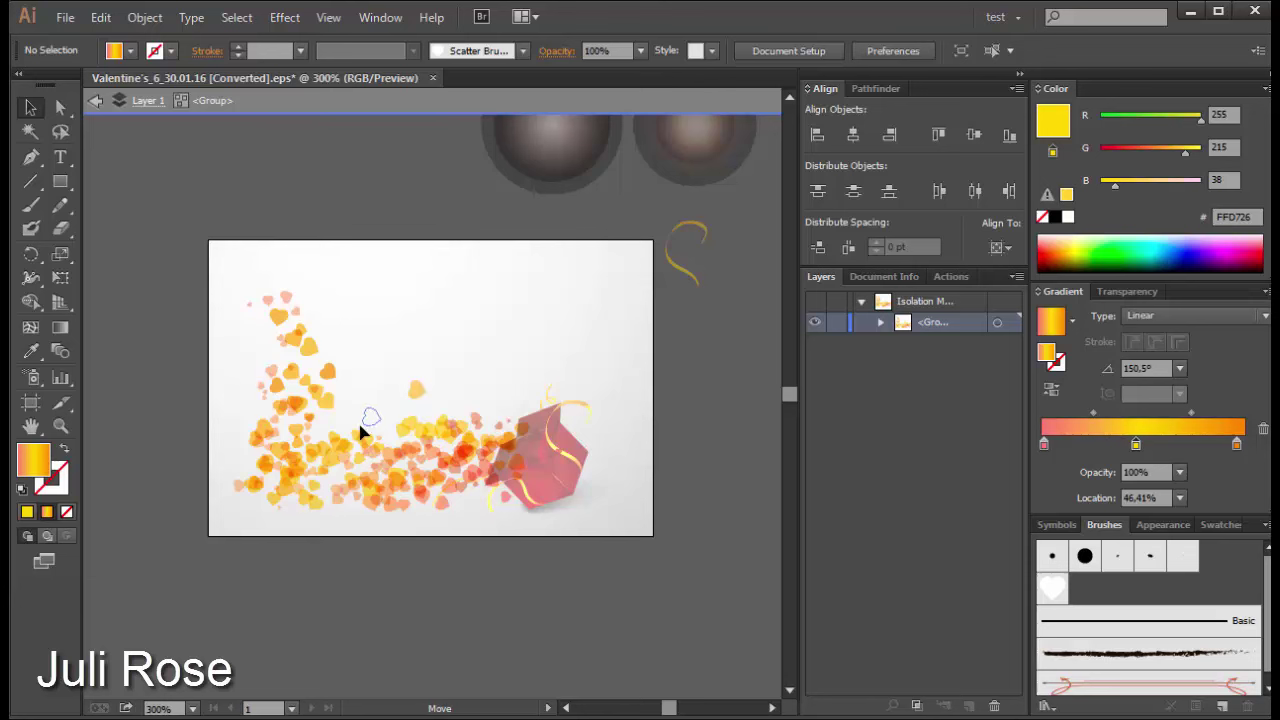
{"action": "left_click_drag", "start_coordinate": [335, 373], "coordinate": [323, 337]}
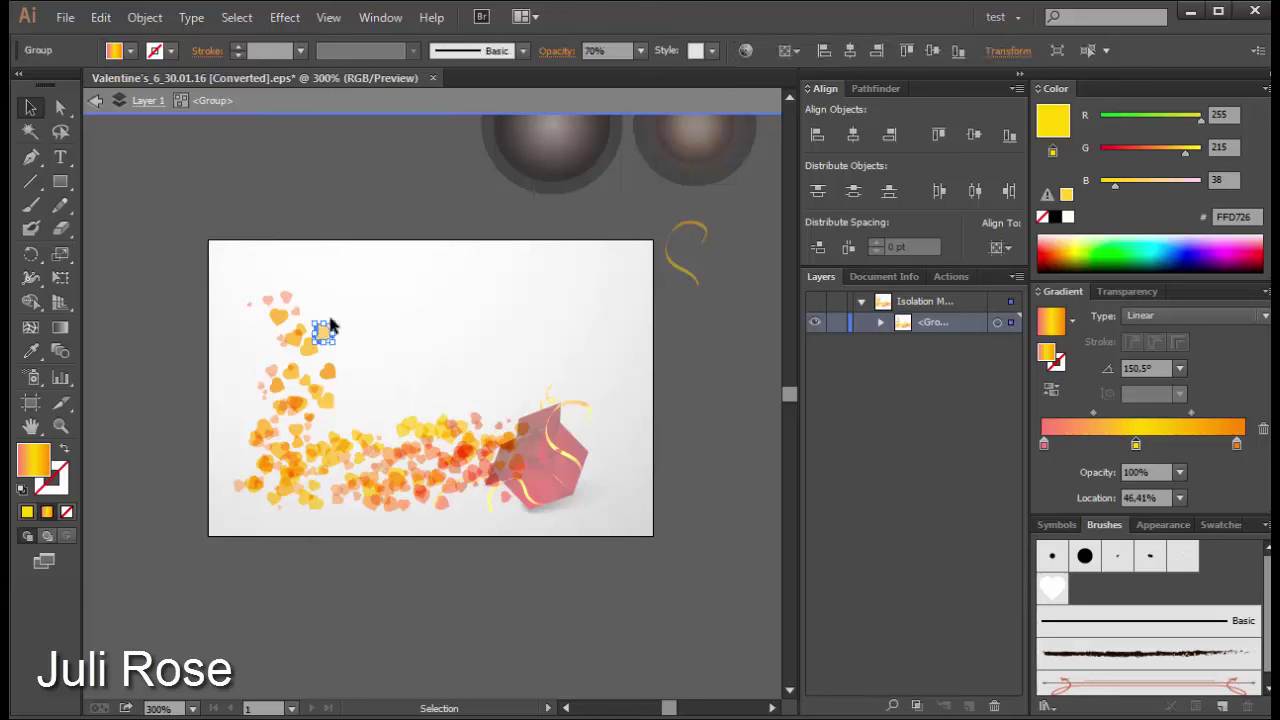
Step: Move a heart cluster and tiny hearts upward into gaps in the trail
{"action": "left_click_drag", "start_coordinate": [268, 298], "coordinate": [305, 279]}
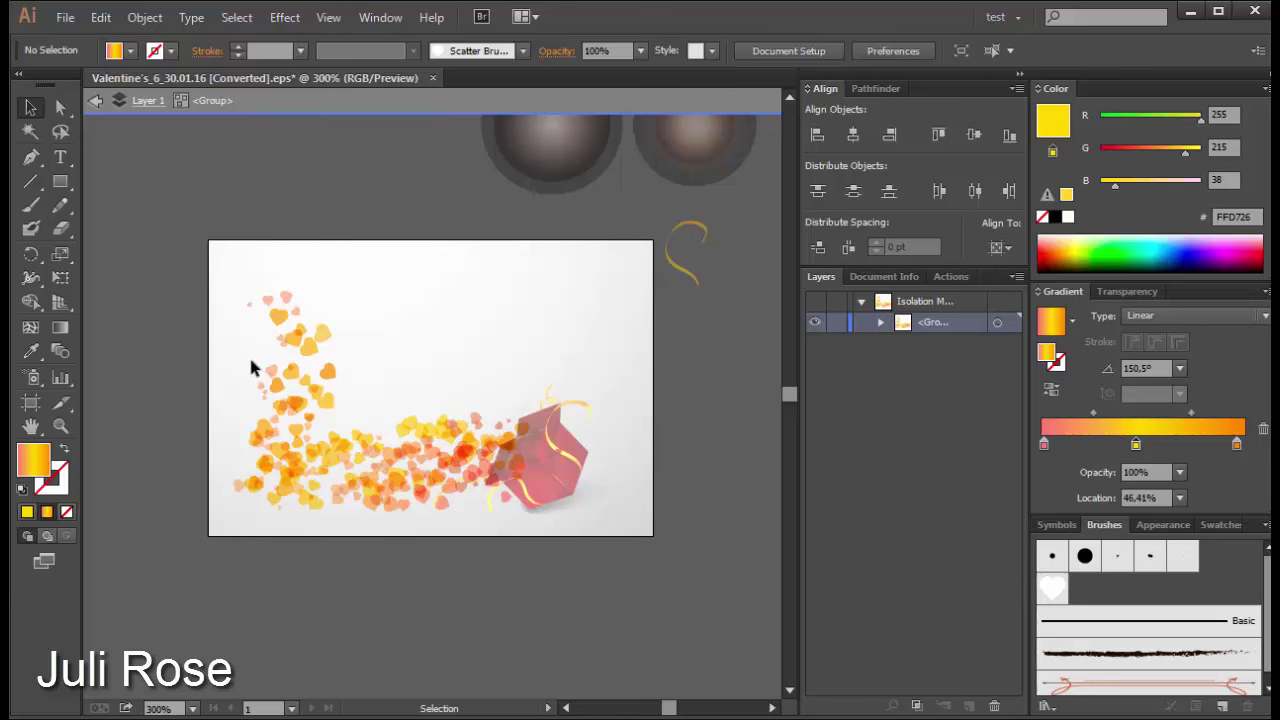
{"action": "mouse_move", "coordinate": [373, 540]}
{"action": "left_mouse_down"}
{"action": "mouse_move", "coordinate": [452, 480]}
{"action": "mouse_move", "coordinate": [428, 420]}
{"action": "left_mouse_up"}
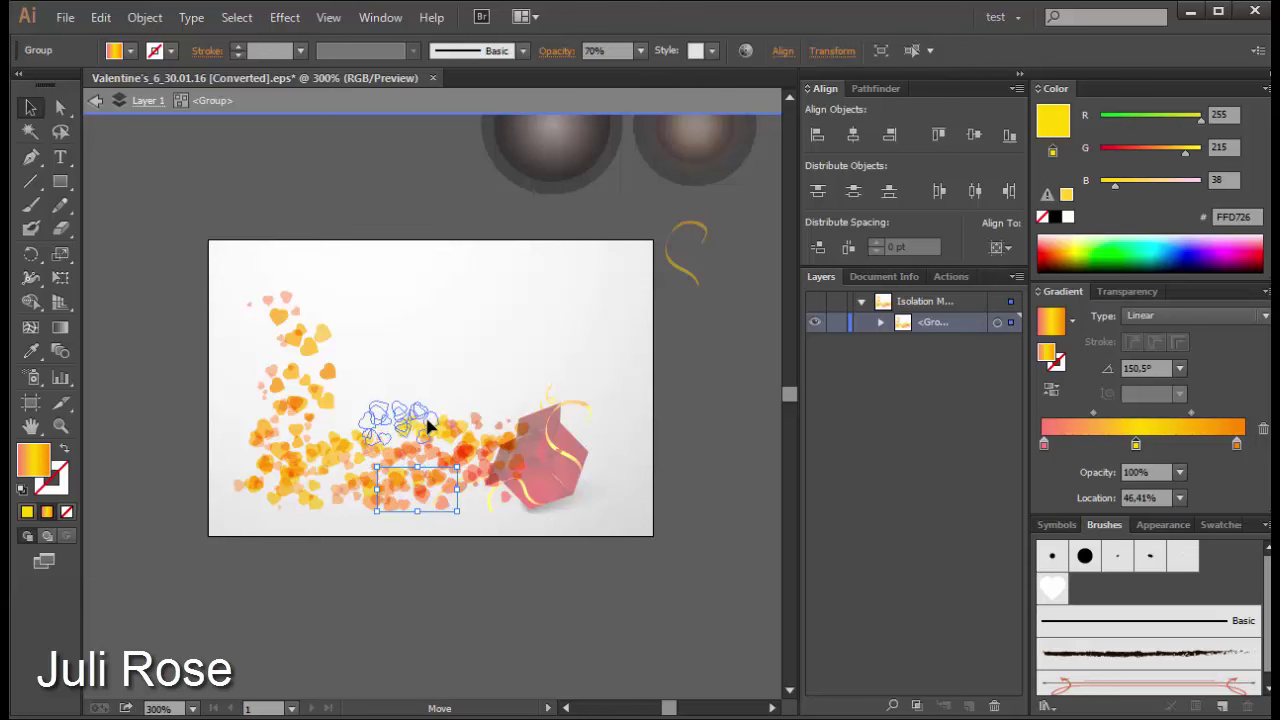
{"action": "left_click", "coordinate": [386, 486]}
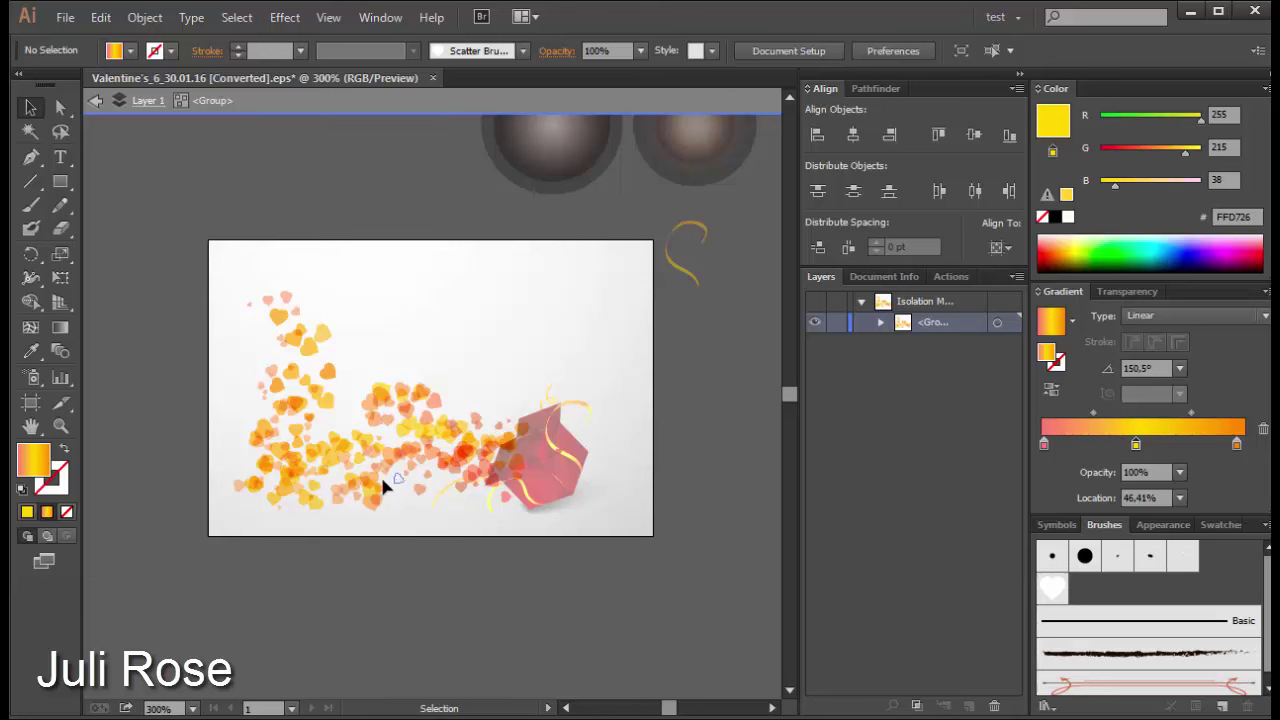
{"action": "mouse_move", "coordinate": [388, 484]}
{"action": "left_mouse_down"}
{"action": "mouse_move", "coordinate": [401, 480]}
{"action": "mouse_move", "coordinate": [354, 428]}
{"action": "left_mouse_up"}
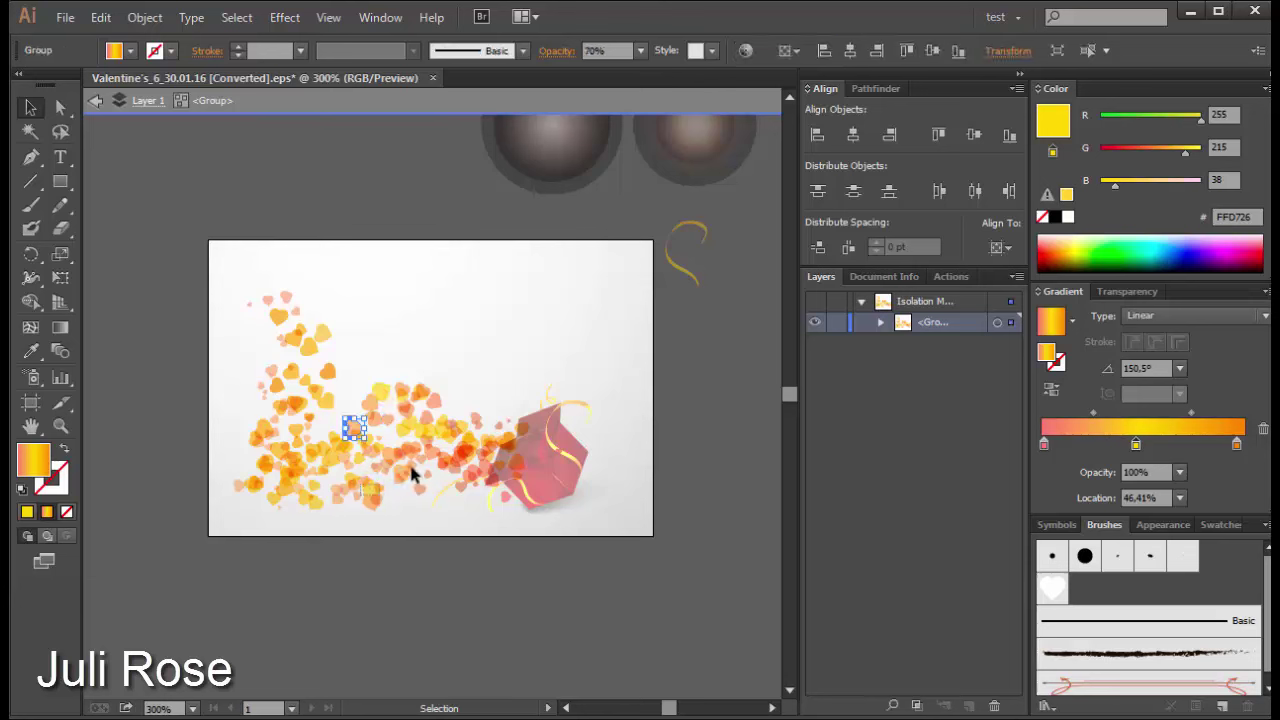
{"action": "left_click_drag", "start_coordinate": [360, 493], "coordinate": [457, 408]}
{"action": "key", "text": "ctrl+shift+a"}
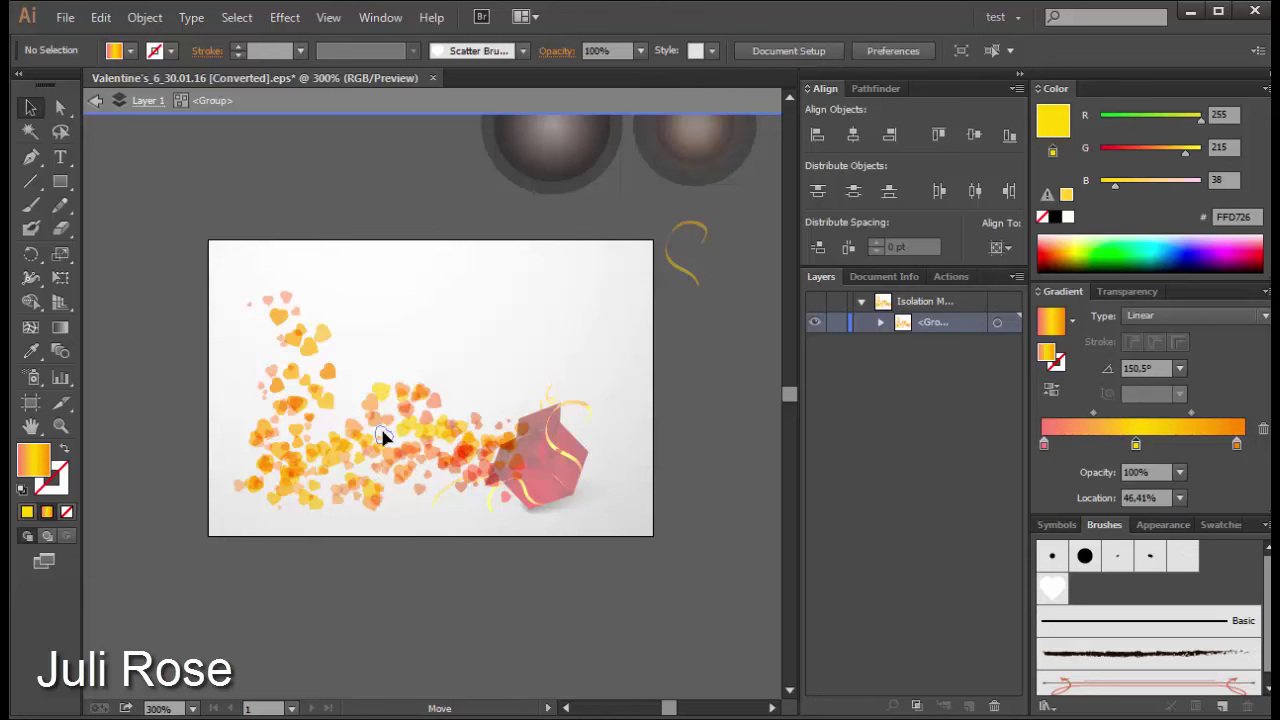
{"action": "left_click", "coordinate": [400, 433]}
{"action": "left_click", "coordinate": [338, 504]}
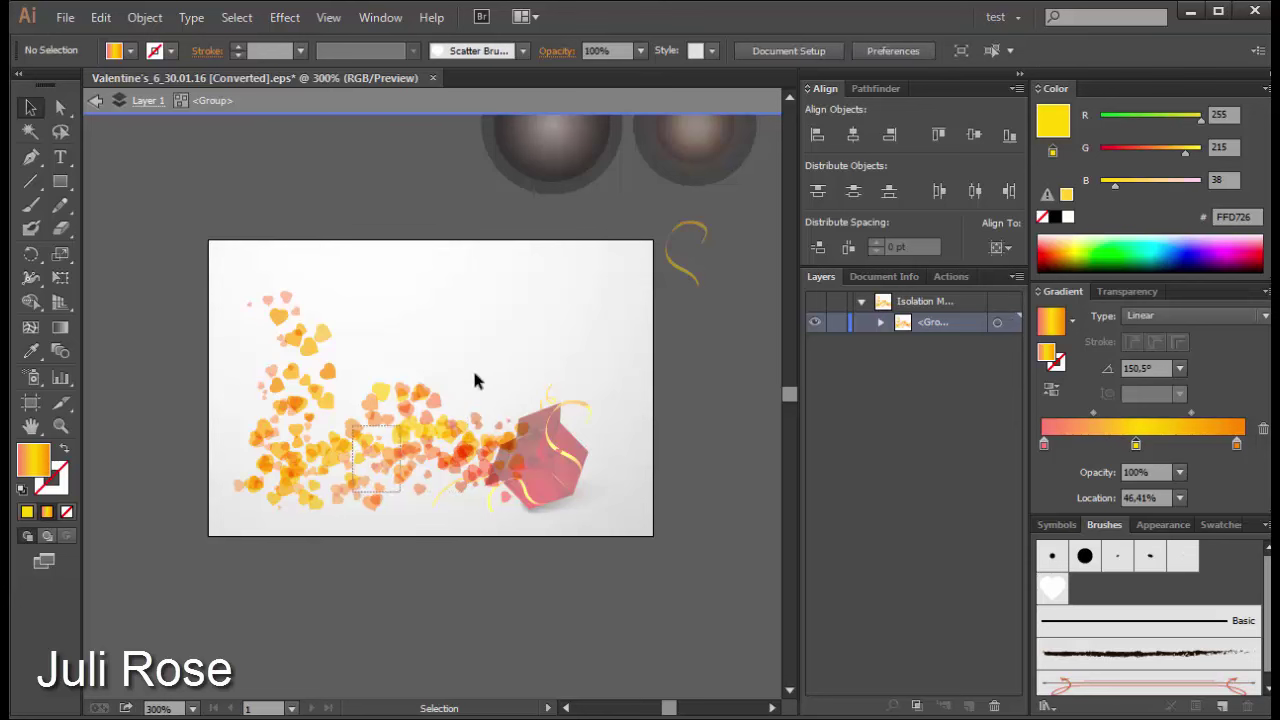
Step: Lift a small heart from the trail's bottom up into the stream and exit isolation mode
{"action": "left_click_drag", "start_coordinate": [420, 415], "coordinate": [358, 486]}
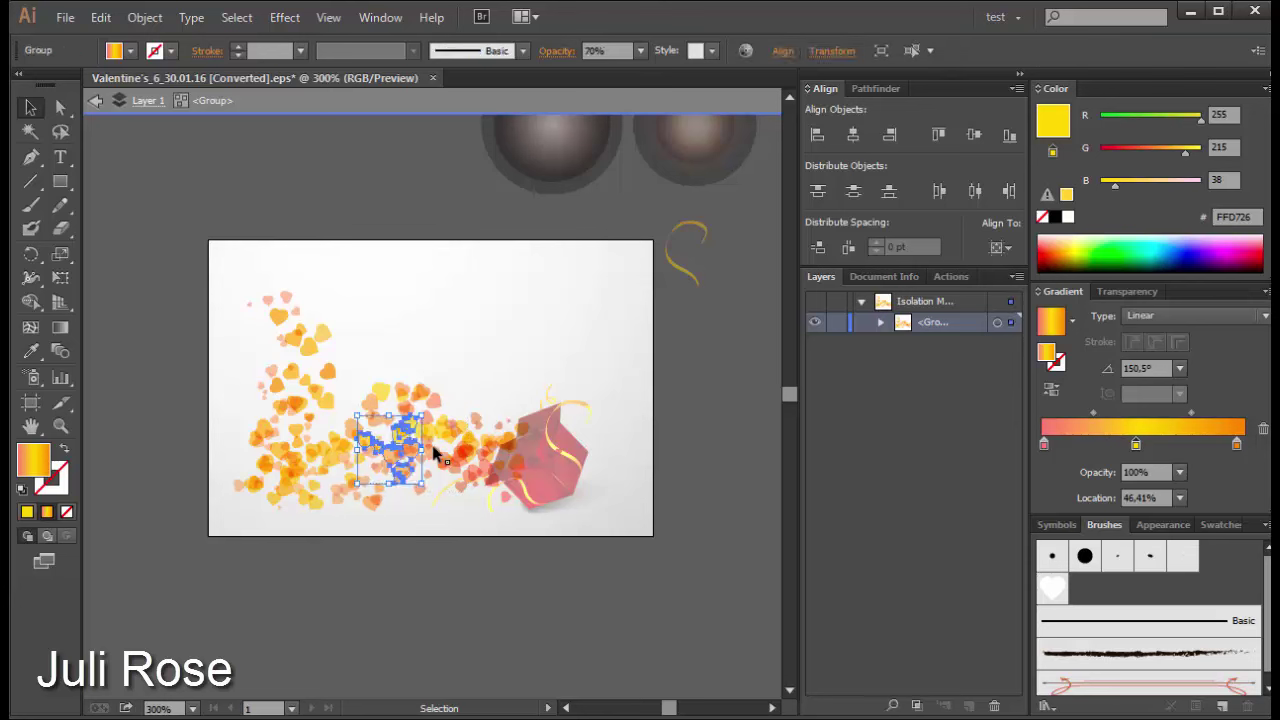
{"action": "key", "text": "ctrl+shift+a"}
{"action": "left_click", "coordinate": [371, 506]}
{"action": "key", "text": "ctrl+shift+a"}
{"action": "left_click", "coordinate": [367, 503]}
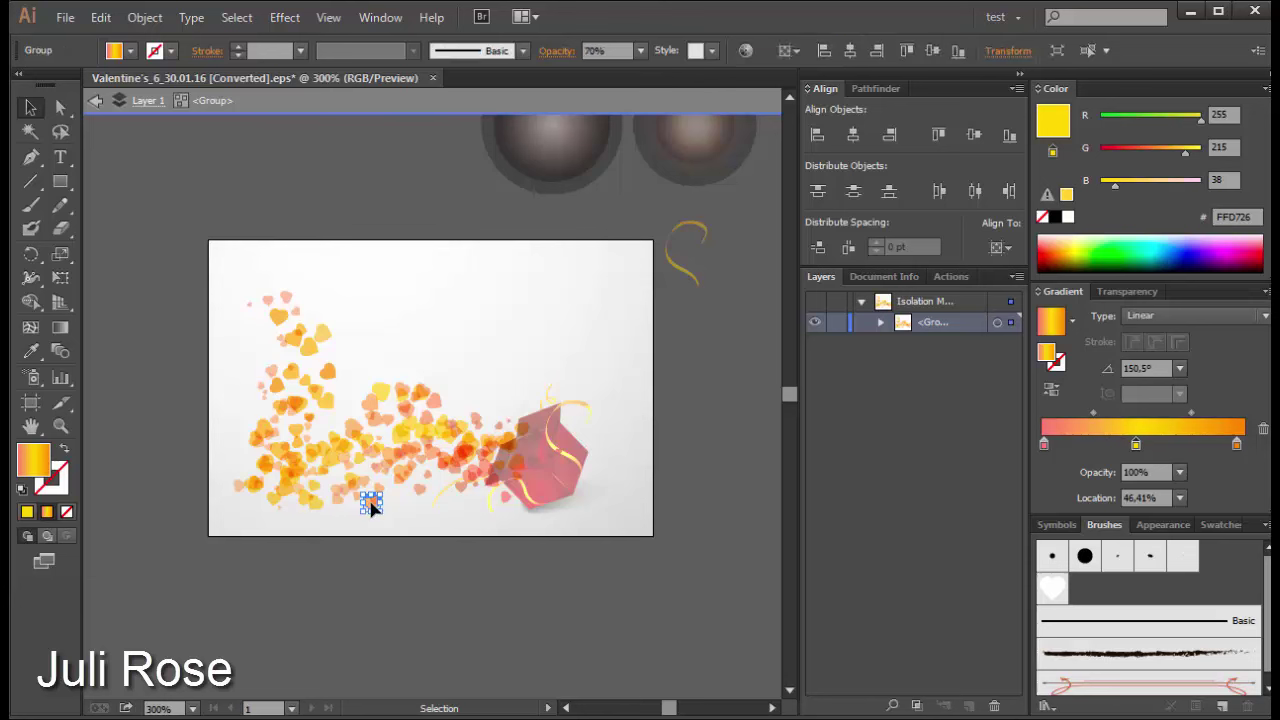
{"action": "left_click", "coordinate": [448, 402]}
{"action": "key", "text": "ctrl+shift+a"}
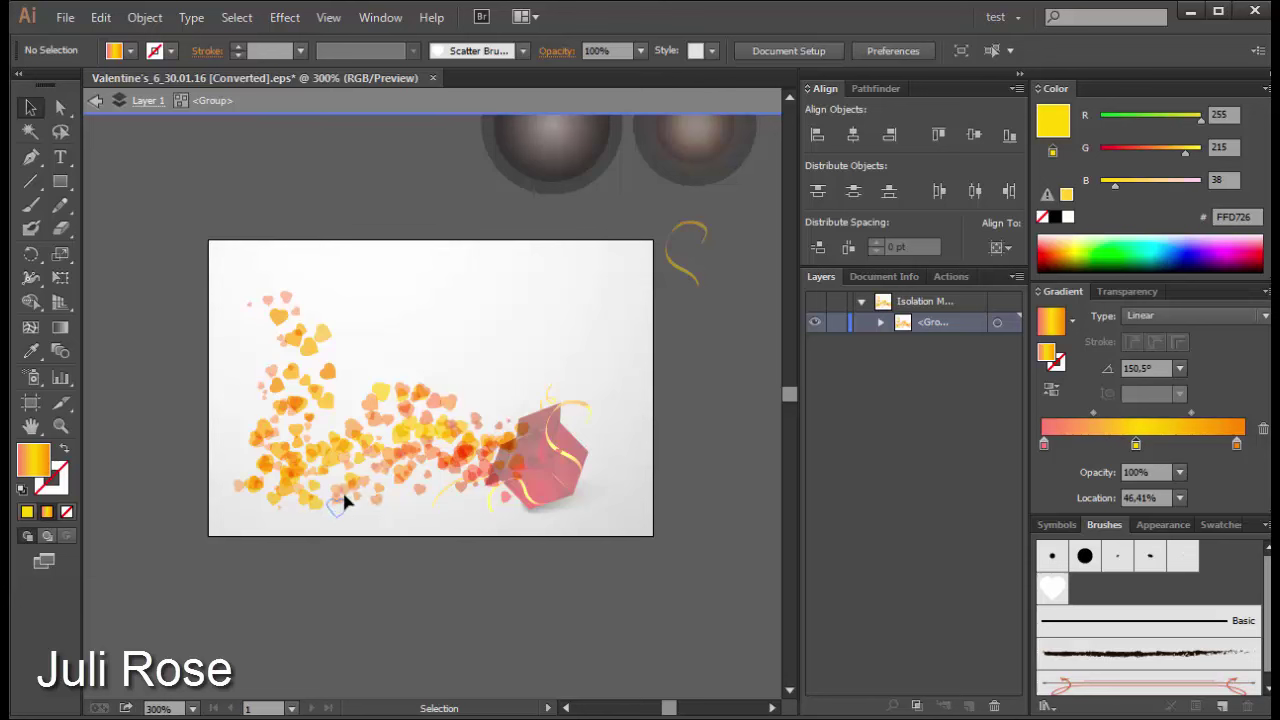
{"action": "left_click", "coordinate": [335, 508]}
{"action": "left_click_drag", "start_coordinate": [328, 514], "coordinate": [337, 455]}
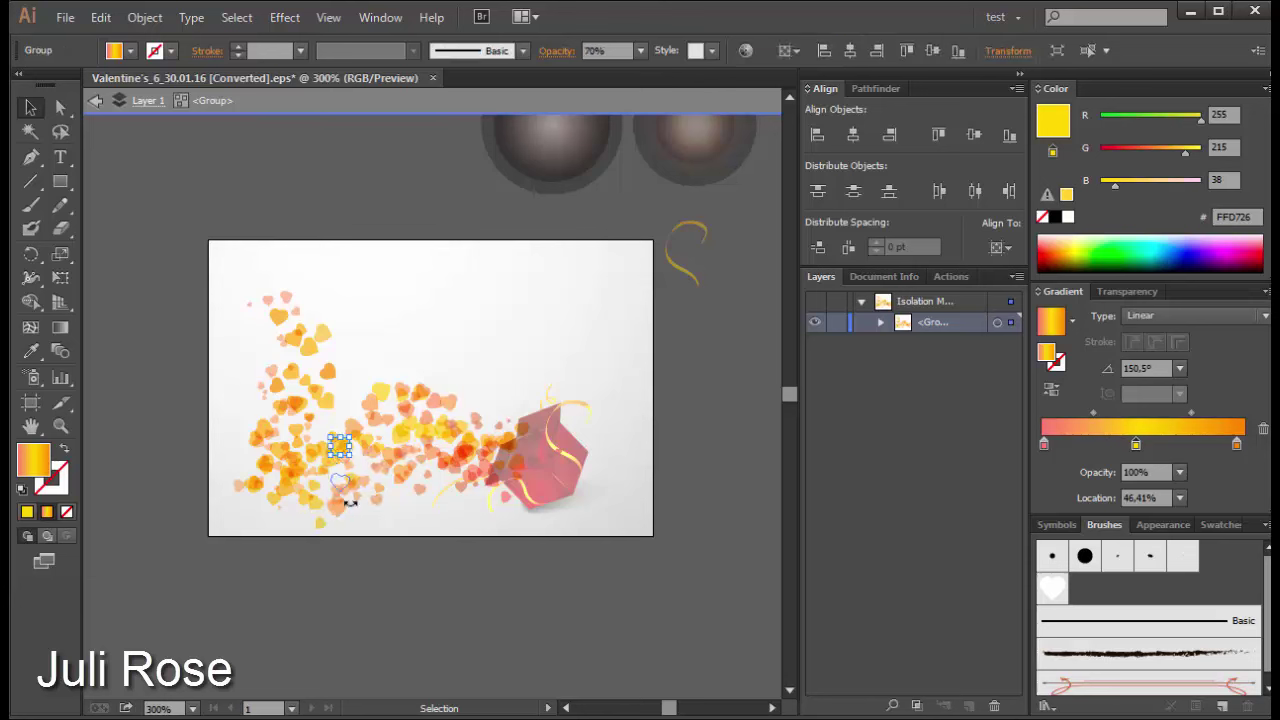
{"action": "left_click_drag", "start_coordinate": [349, 503], "coordinate": [345, 500]}
{"action": "key", "text": "ctrl+shift+a"}
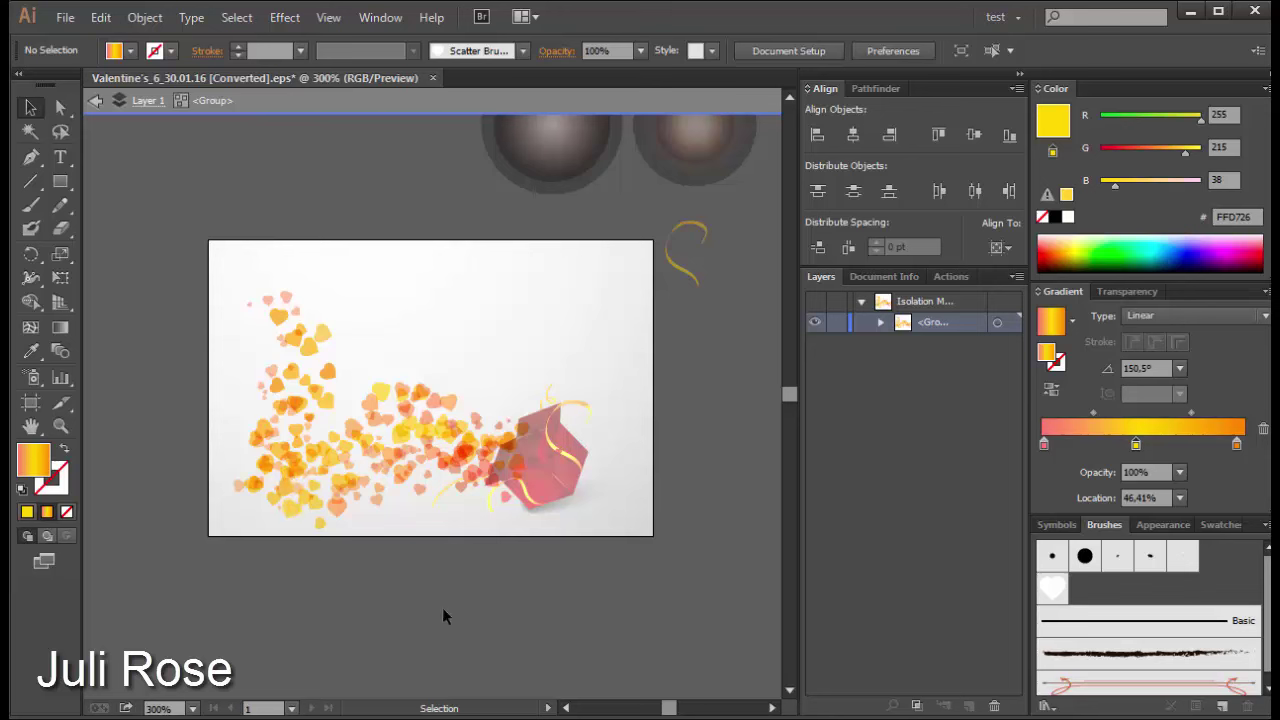
{"action": "double_click", "coordinate": [444, 610]}
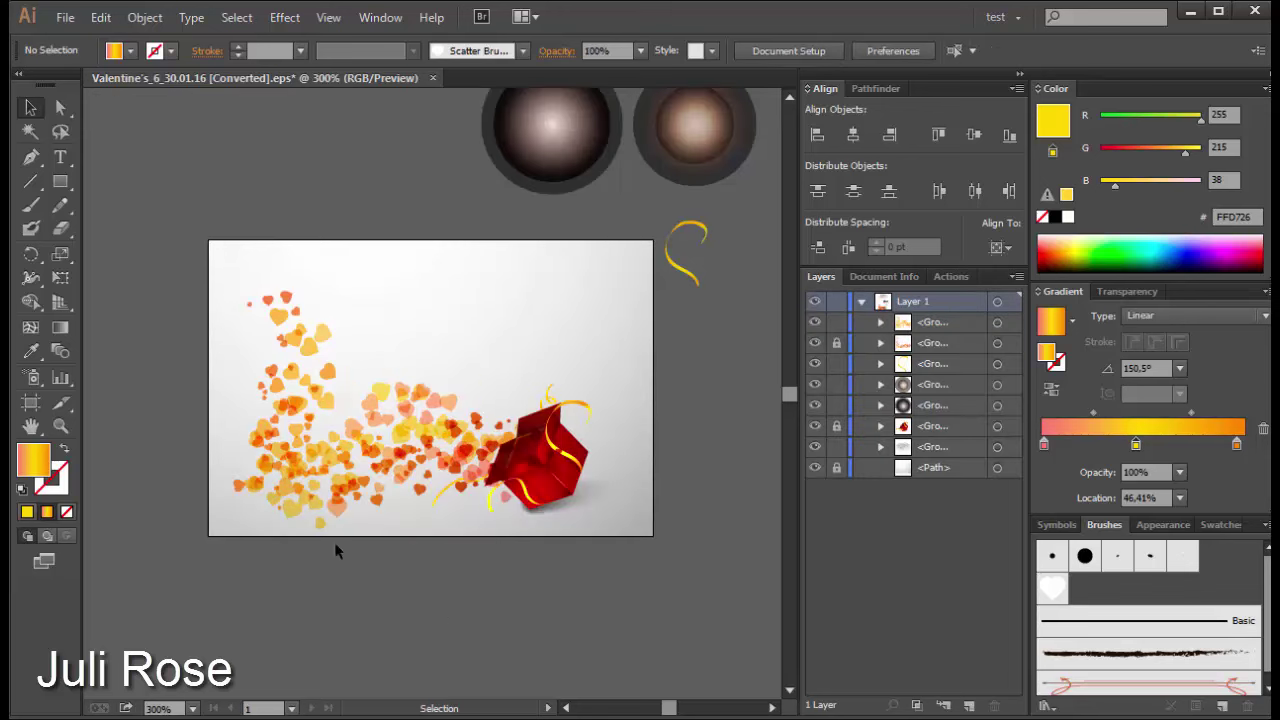
Step: Try selecting the hearts group with clicks and marquee drags, then clear the selection
{"action": "left_click", "coordinate": [305, 488]}
{"action": "left_click", "coordinate": [364, 613]}
{"action": "left_click", "coordinate": [348, 323]}
{"action": "left_click", "coordinate": [326, 309]}
{"action": "left_click", "coordinate": [30, 131]}
{"action": "left_click", "coordinate": [30, 107]}
{"action": "left_click_drag", "start_coordinate": [221, 238], "coordinate": [588, 595]}
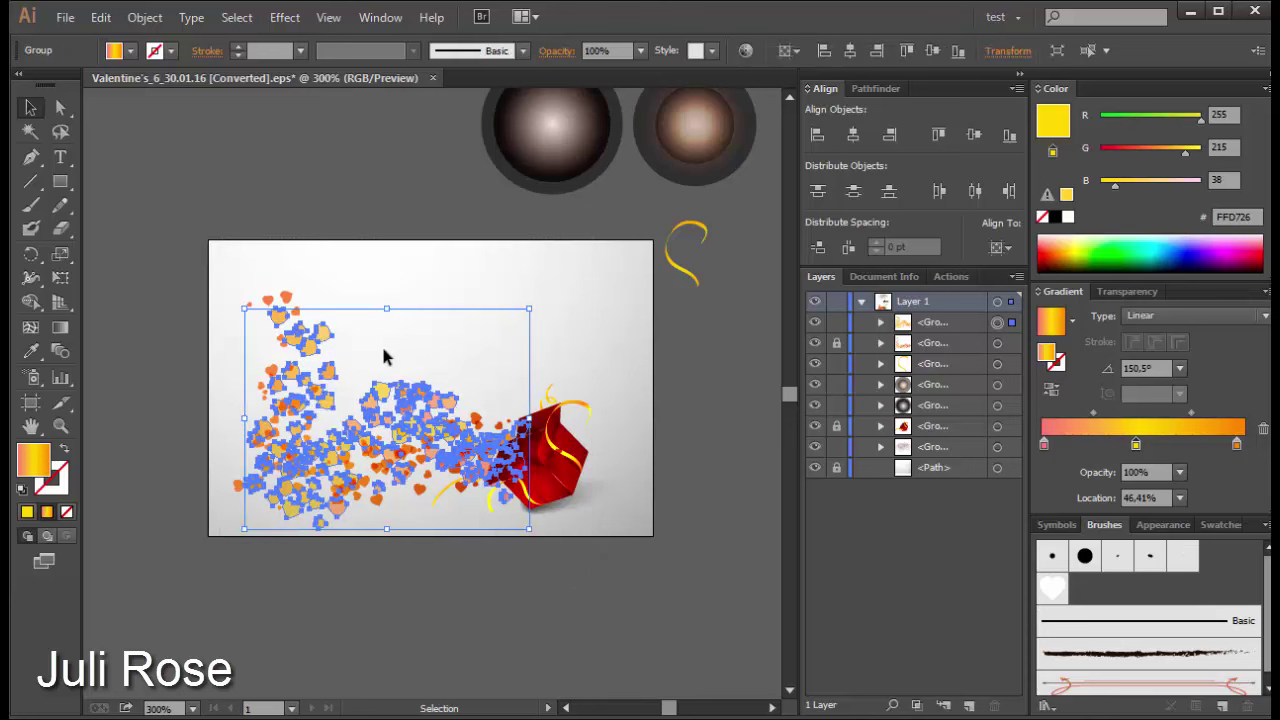
{"action": "left_click", "coordinate": [287, 306]}
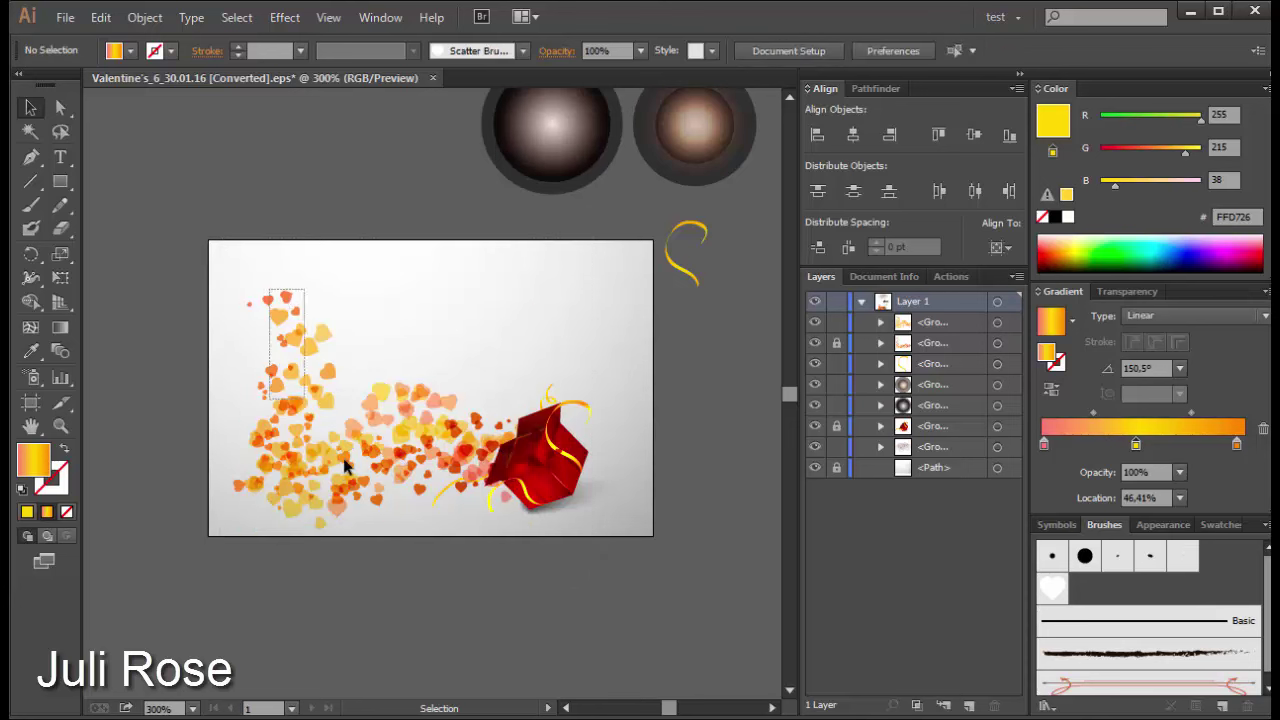
{"action": "left_click_drag", "start_coordinate": [272, 290], "coordinate": [364, 370]}
{"action": "left_click", "coordinate": [461, 623]}
Step: Select the light grey background rectangle and lock it with Ctrl+2
{"action": "key", "text": "ctrl+a"}
{"action": "left_click", "coordinate": [694, 578]}
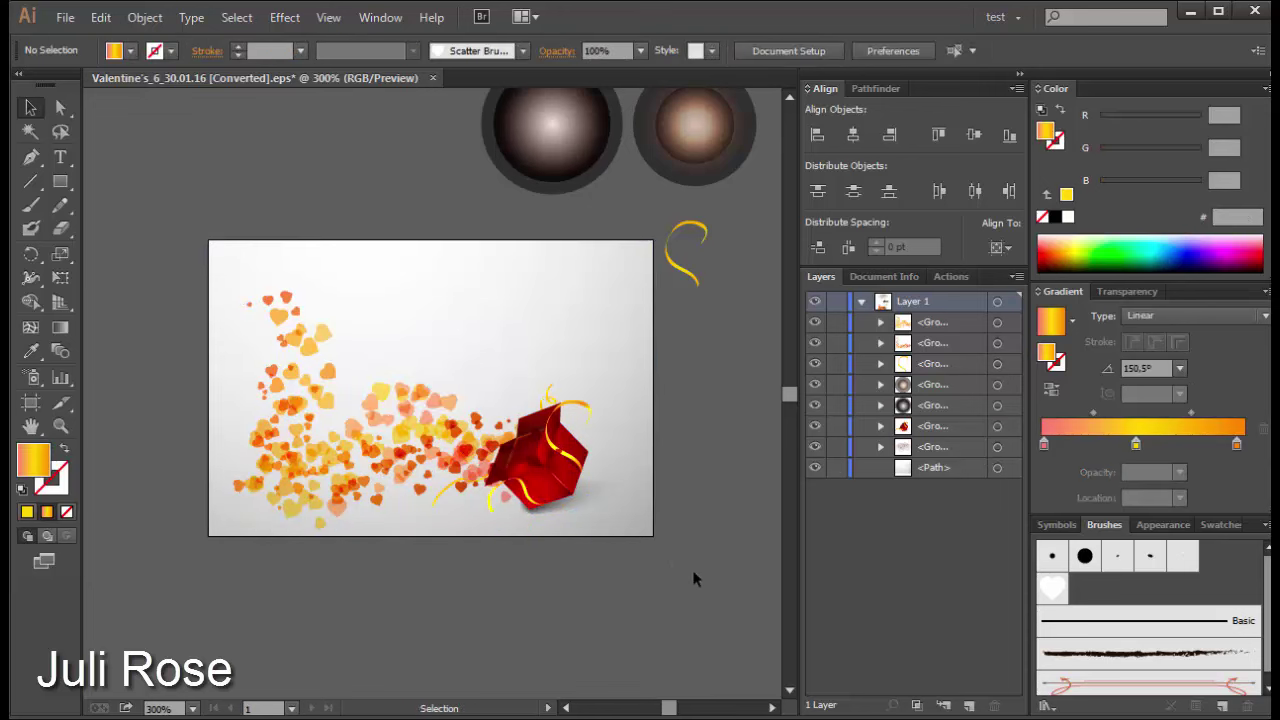
{"action": "left_click", "coordinate": [635, 513]}
{"action": "key", "text": "ctrl+2"}
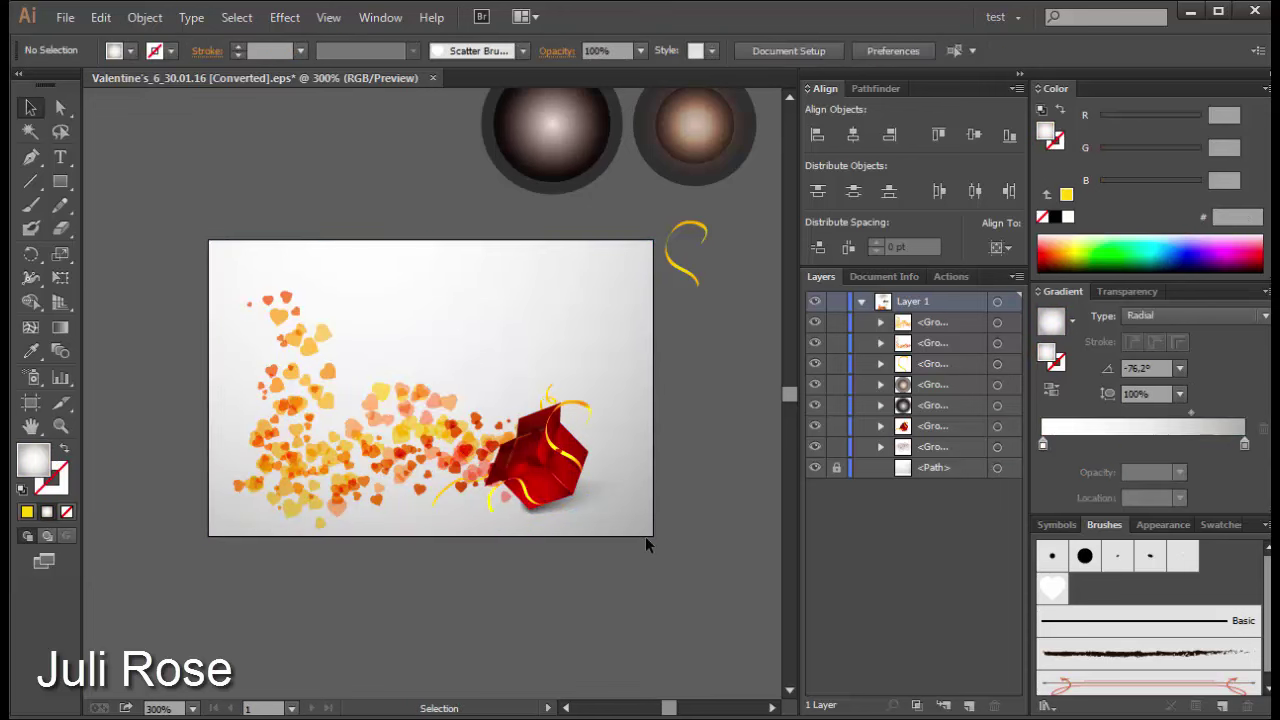
Step: Ungroup the red gift box parts and bring the box to the front
{"action": "left_click", "coordinate": [554, 480]}
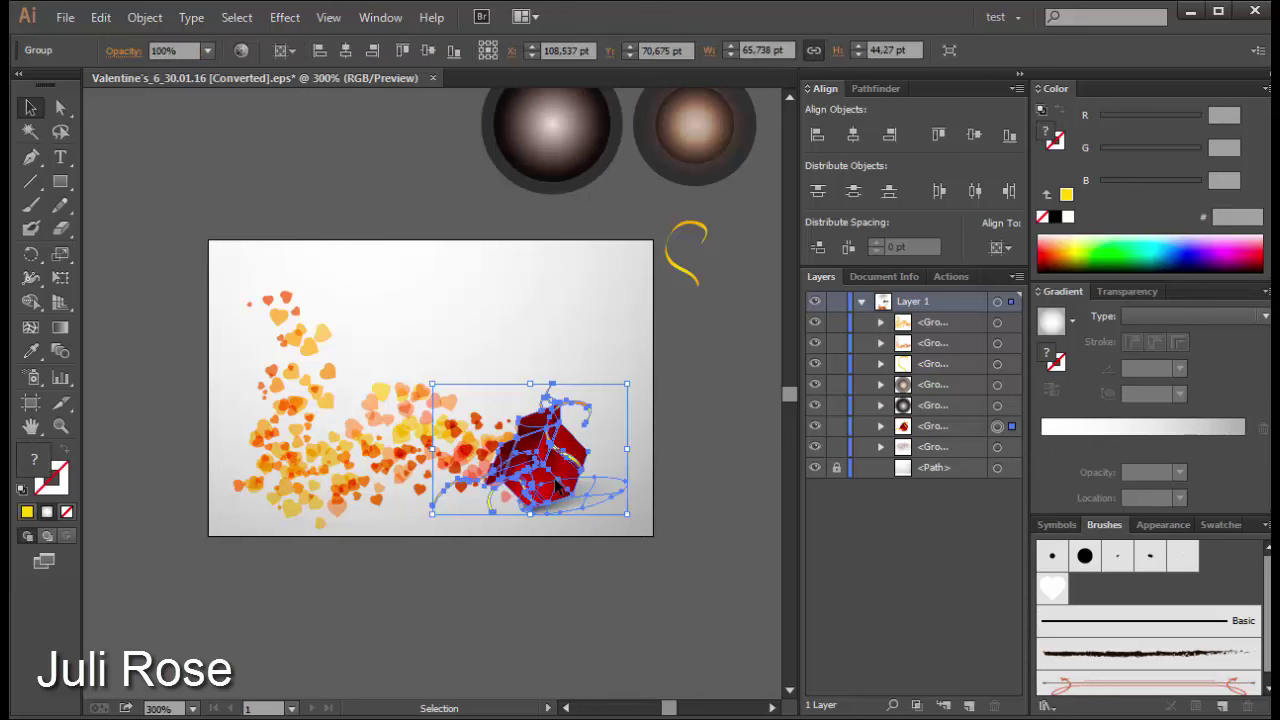
{"action": "right_click", "coordinate": [555, 481]}
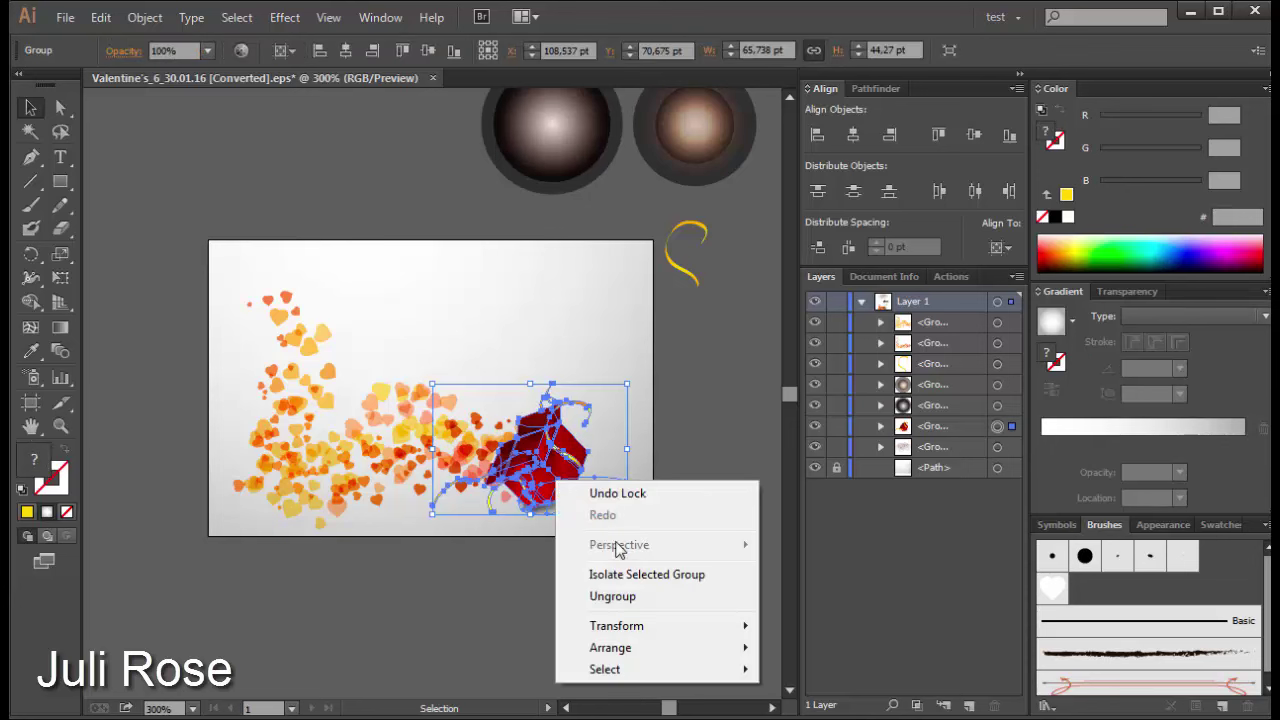
{"action": "left_click", "coordinate": [630, 595]}
{"action": "left_click", "coordinate": [633, 578]}
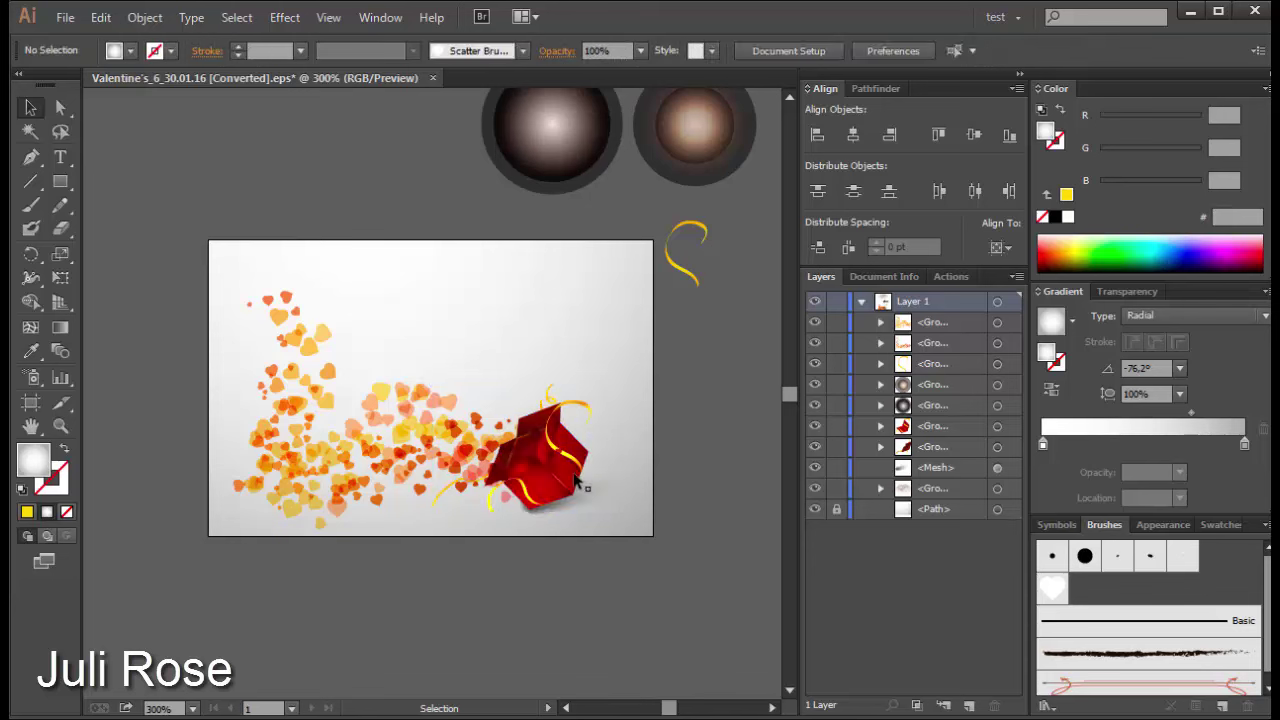
{"action": "left_click", "coordinate": [575, 480]}
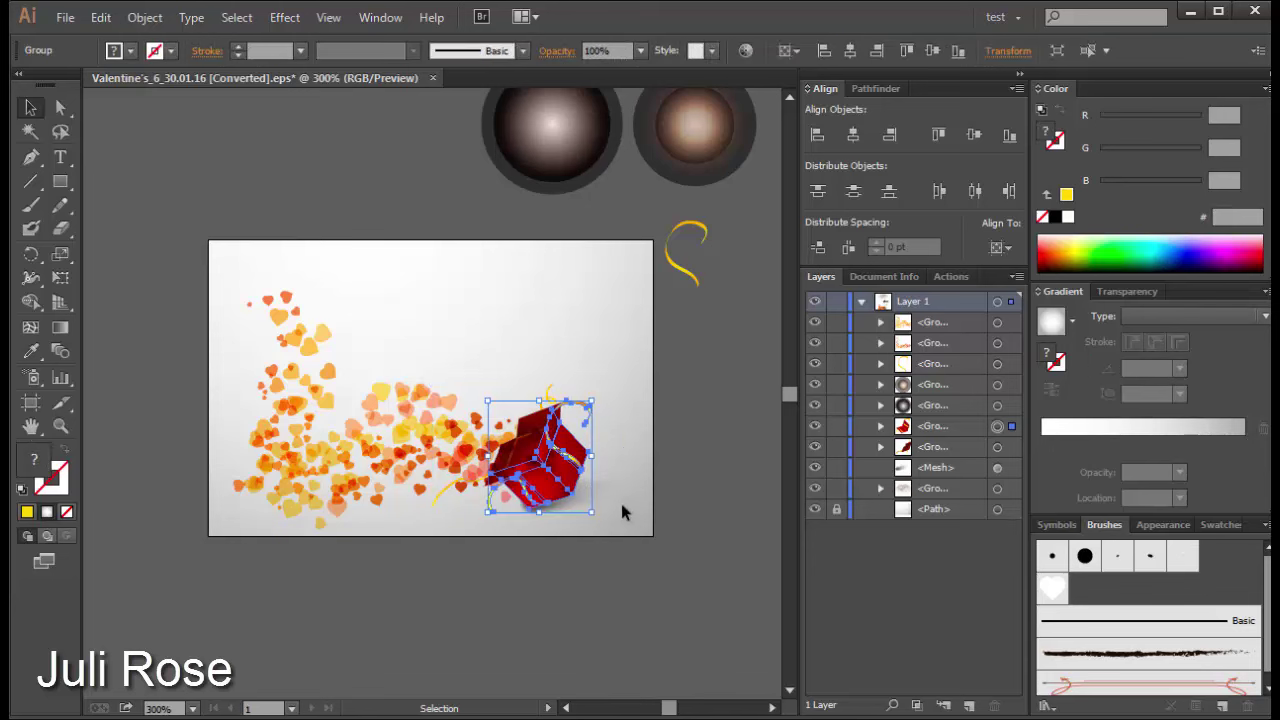
{"action": "key", "text": "ctrl+shift+bracketright"}
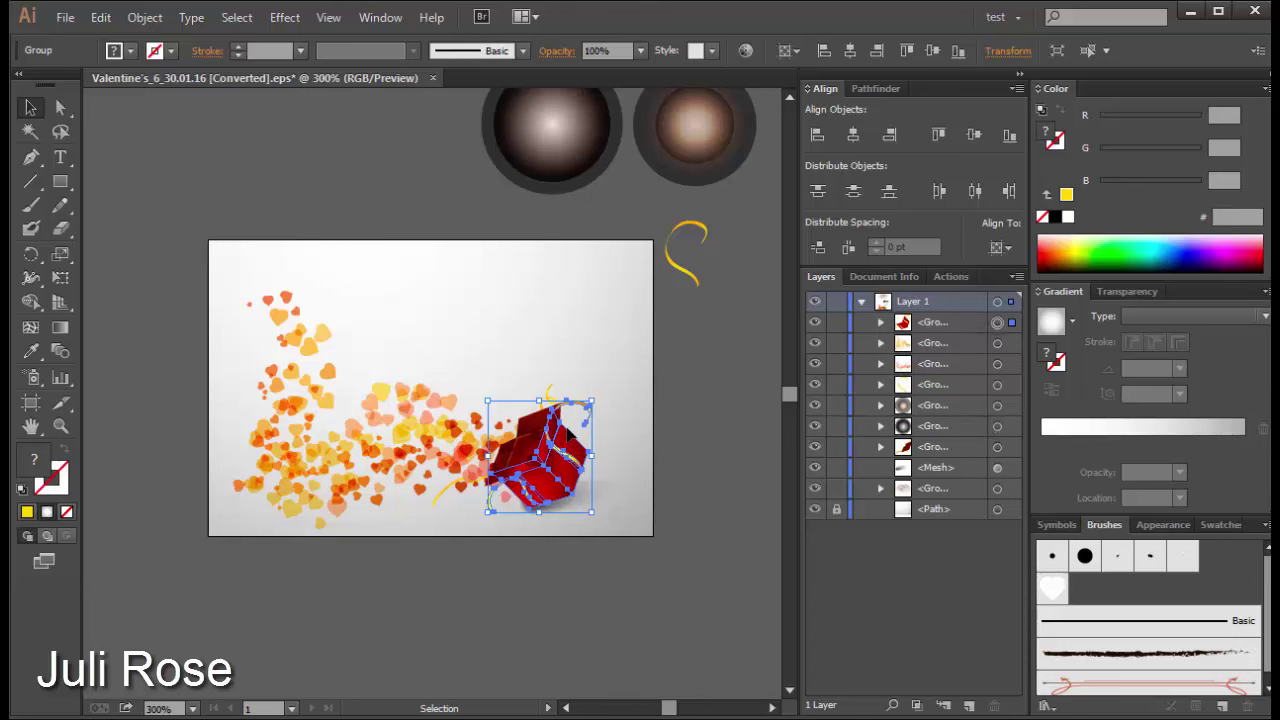
{"action": "left_click", "coordinate": [697, 484]}
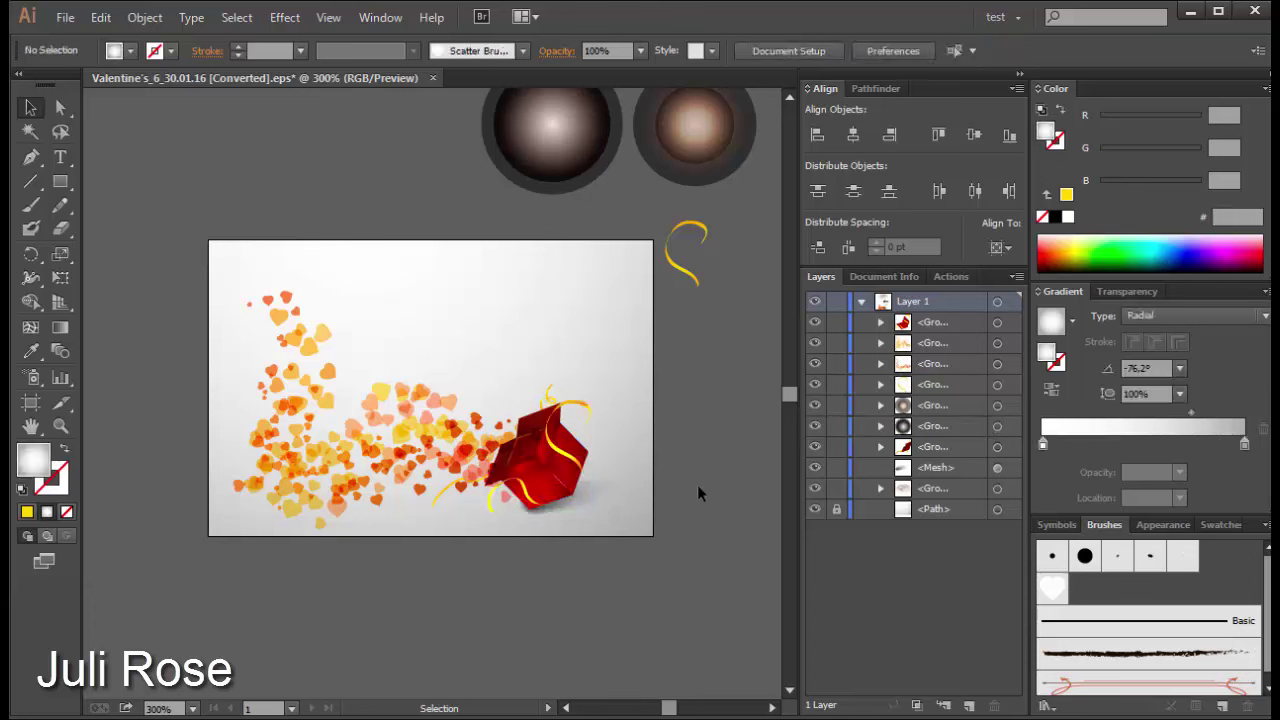
Step: Give one gift box face a gradient from light peach FFC27F to orange
{"action": "key", "text": "a"}
{"action": "left_click", "coordinate": [529, 445]}
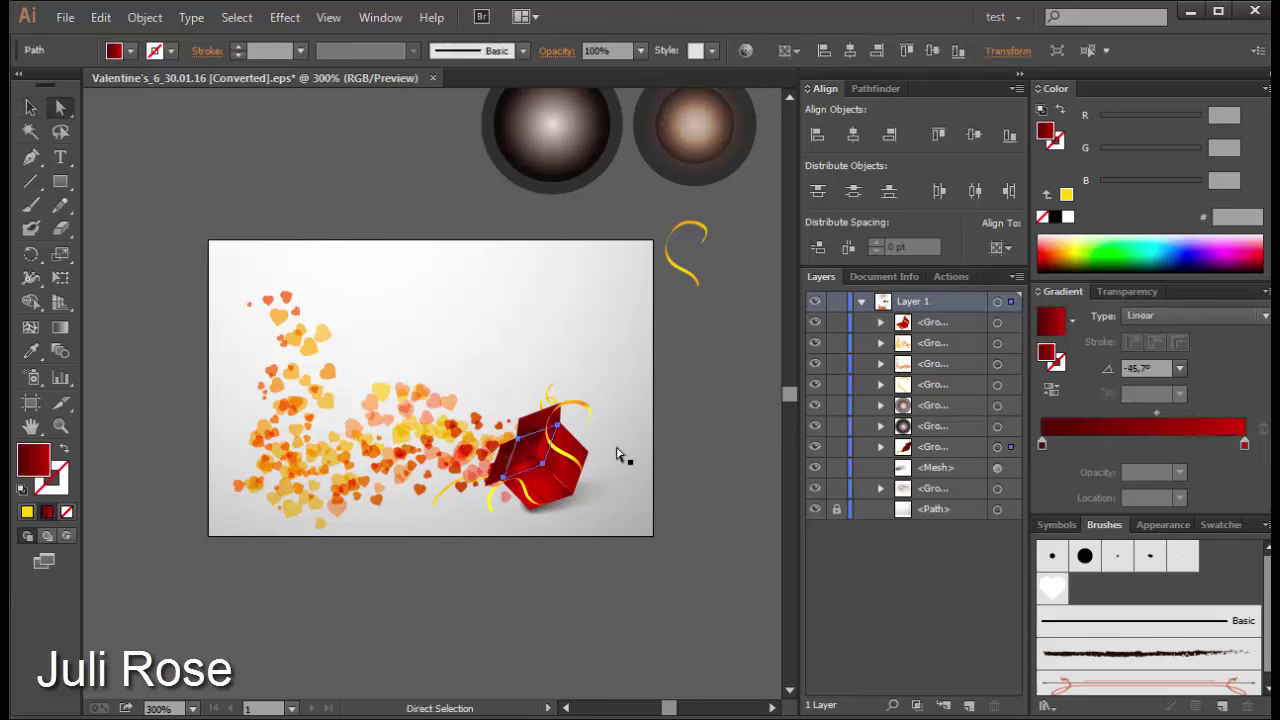
{"action": "left_click", "coordinate": [1245, 446]}
{"action": "left_click", "coordinate": [1065, 244]}
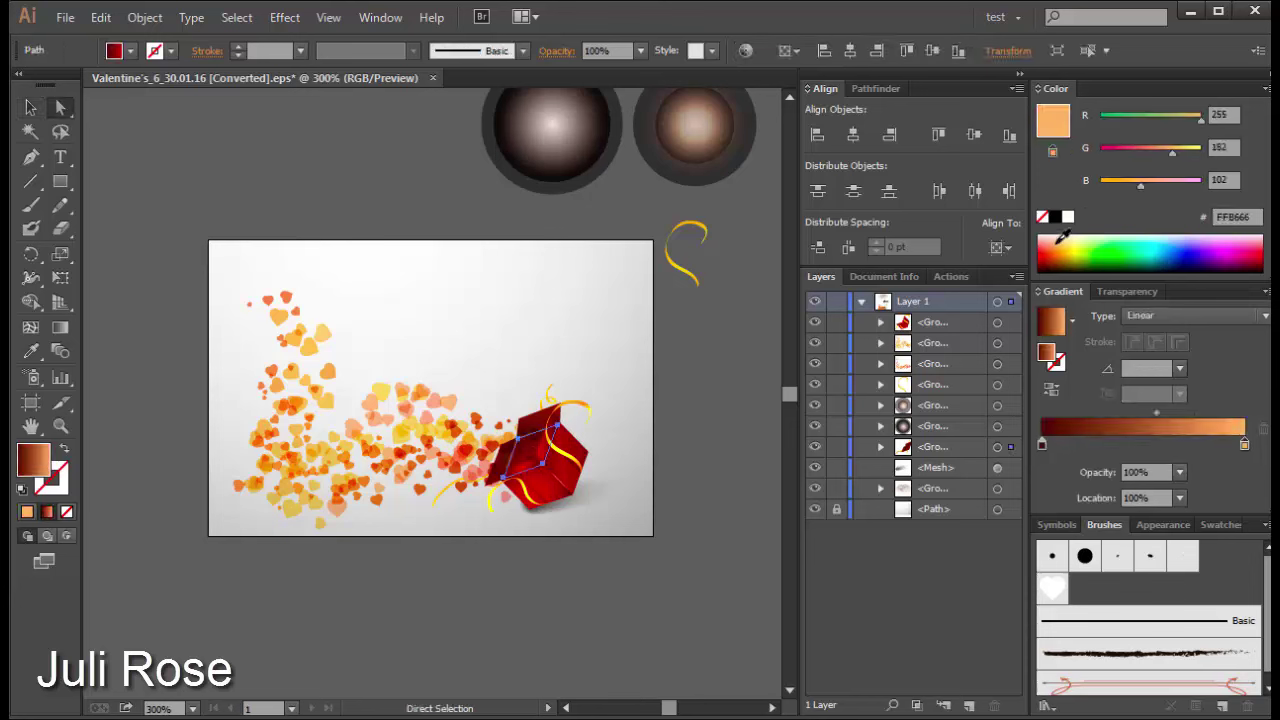
{"action": "left_click", "coordinate": [1059, 244]}
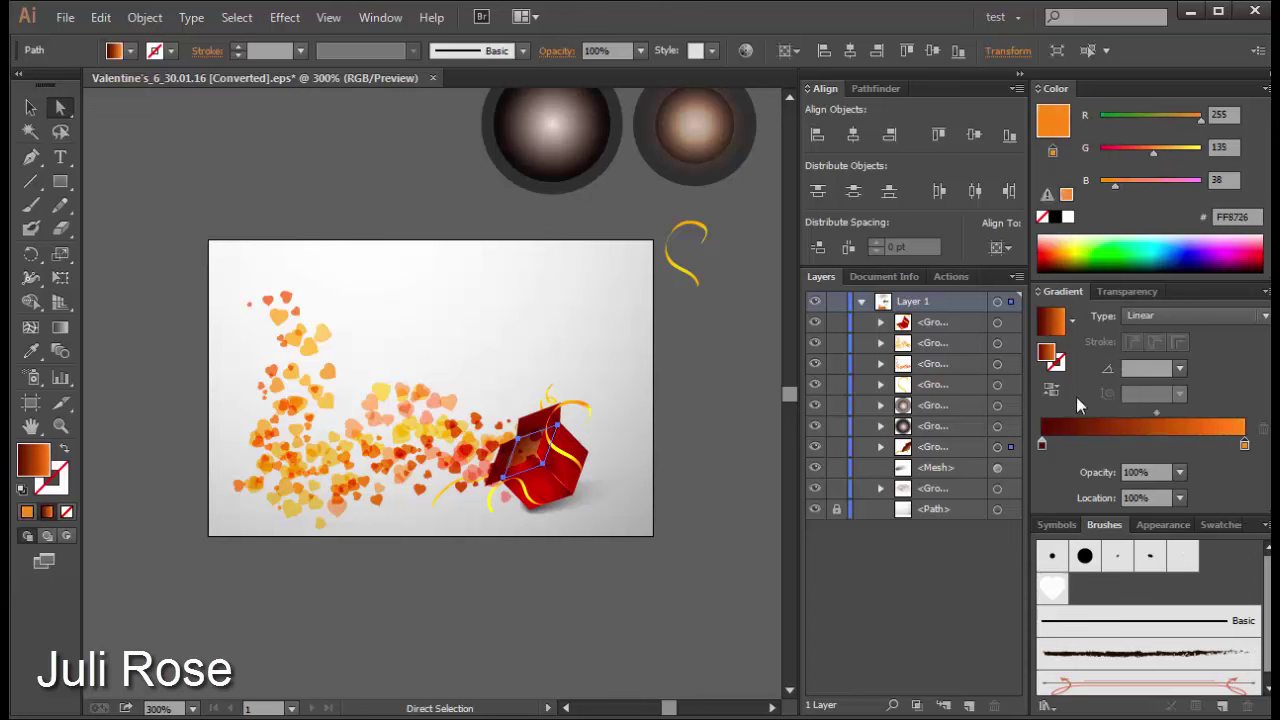
{"action": "left_click", "coordinate": [1042, 444]}
{"action": "left_click", "coordinate": [1063, 238]}
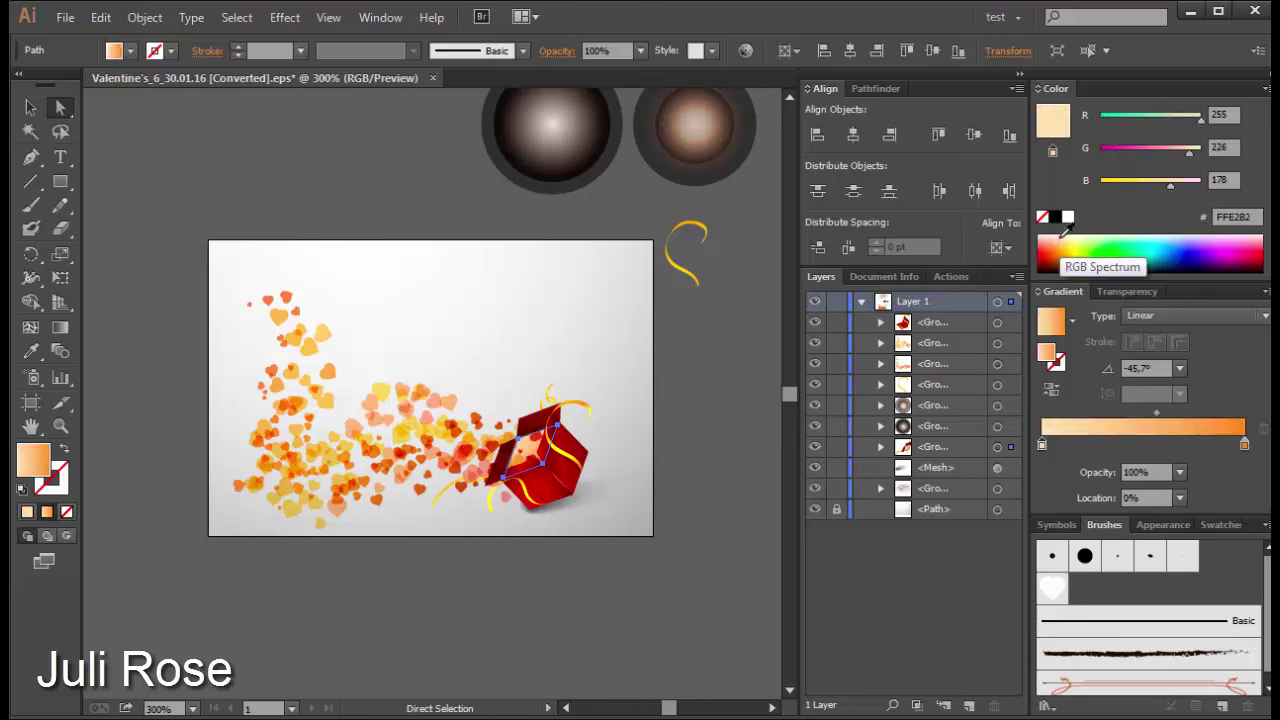
{"action": "left_click", "coordinate": [1060, 239]}
{"action": "left_click", "coordinate": [1061, 241]}
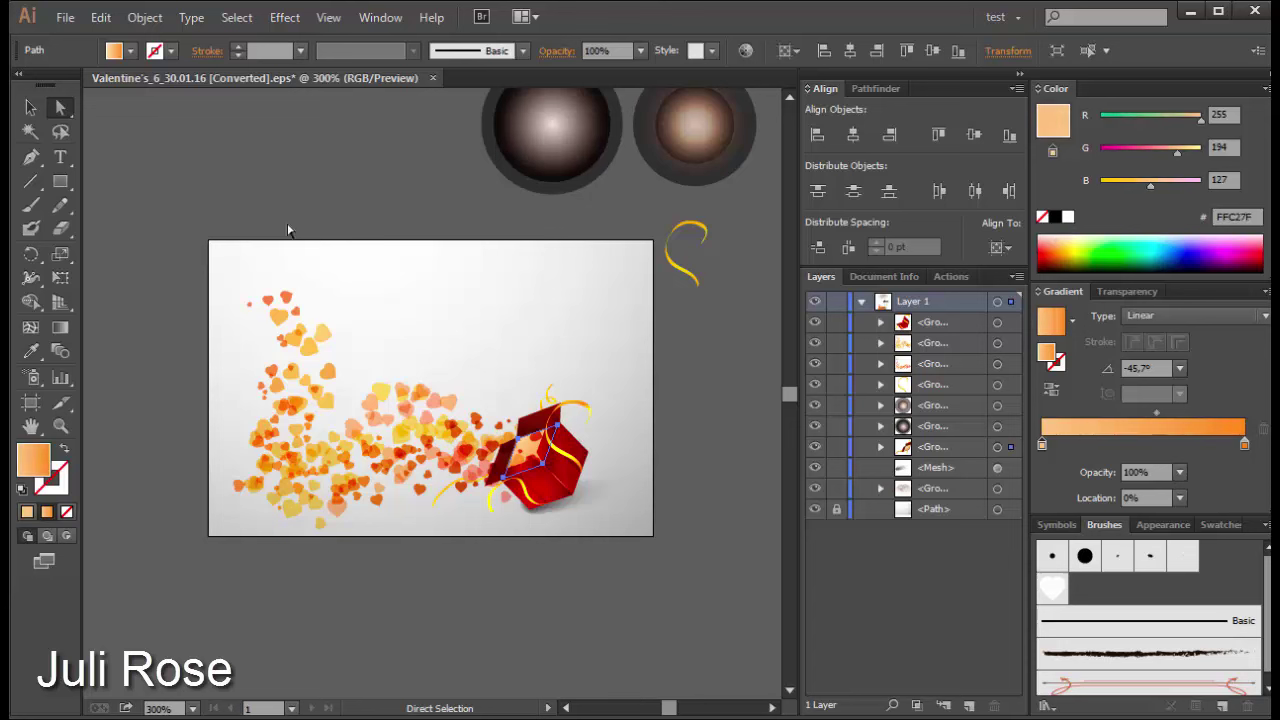
{"action": "left_click", "coordinate": [30, 107]}
{"action": "left_click", "coordinate": [194, 142]}
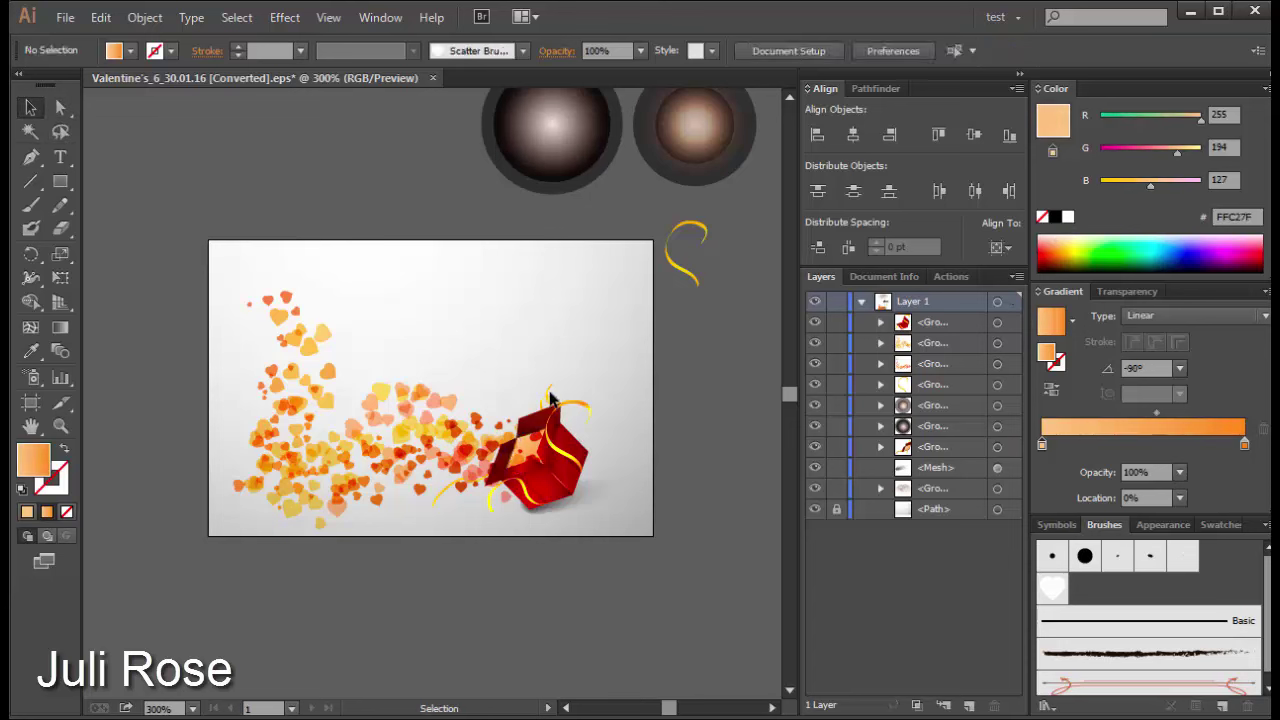
Step: Lock the gift box in place with Ctrl+2
{"action": "left_click", "coordinate": [550, 398]}
{"action": "key", "text": "ctrl+2"}
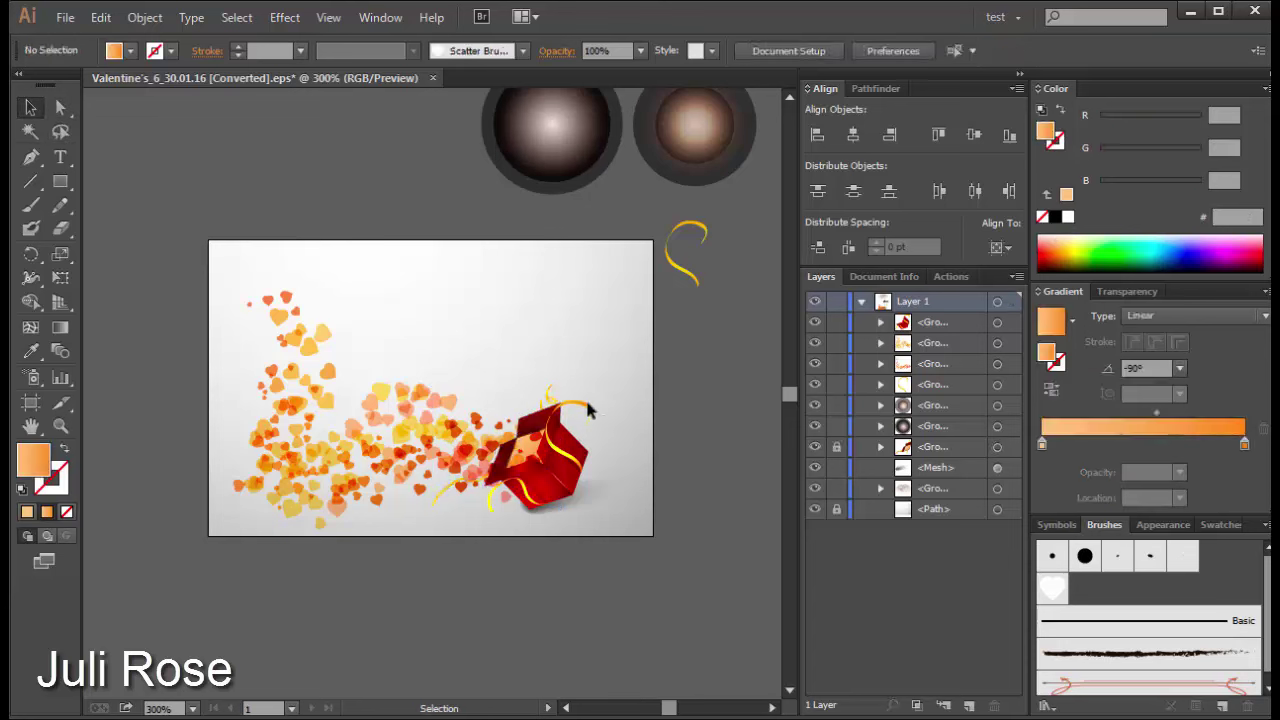
{"action": "left_click", "coordinate": [588, 410]}
{"action": "key", "text": "ctrl+2"}
Step: Marquee-select the two heart groups, shift them slightly right, then undo the last change
{"action": "left_click_drag", "start_coordinate": [570, 318], "coordinate": [296, 515]}
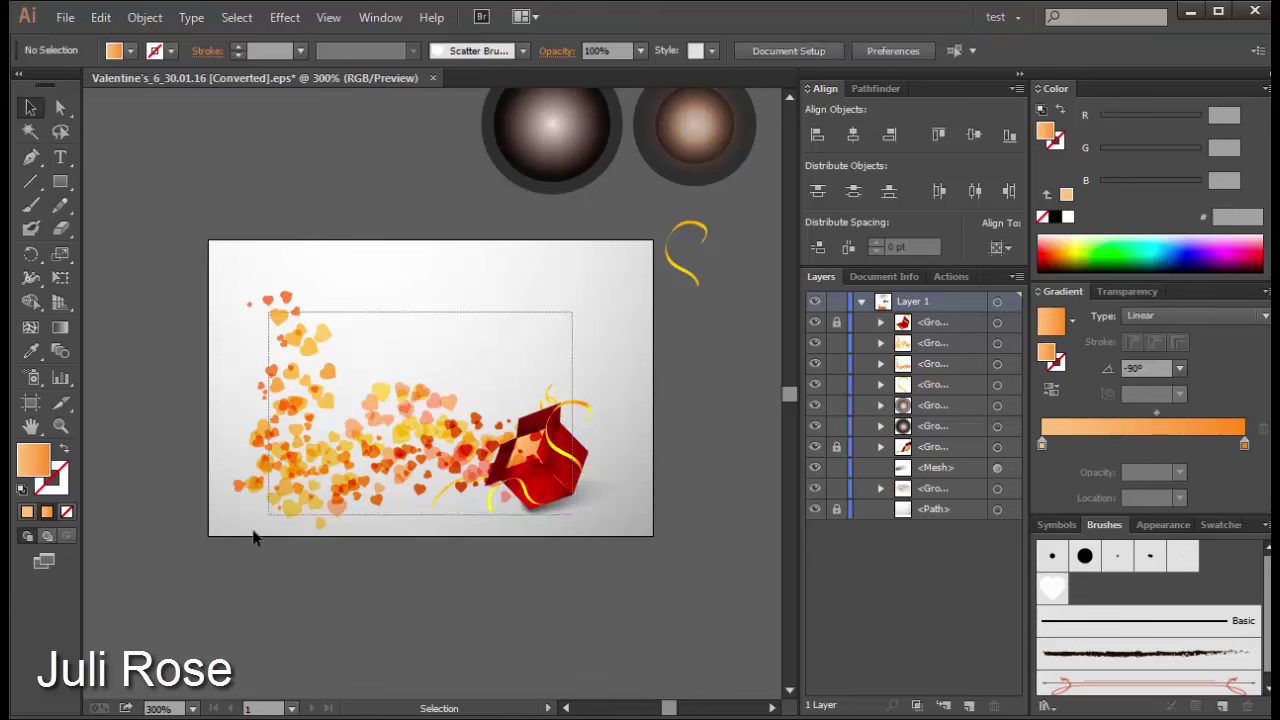
{"action": "left_click", "coordinate": [660, 506]}
{"action": "left_click", "coordinate": [606, 497]}
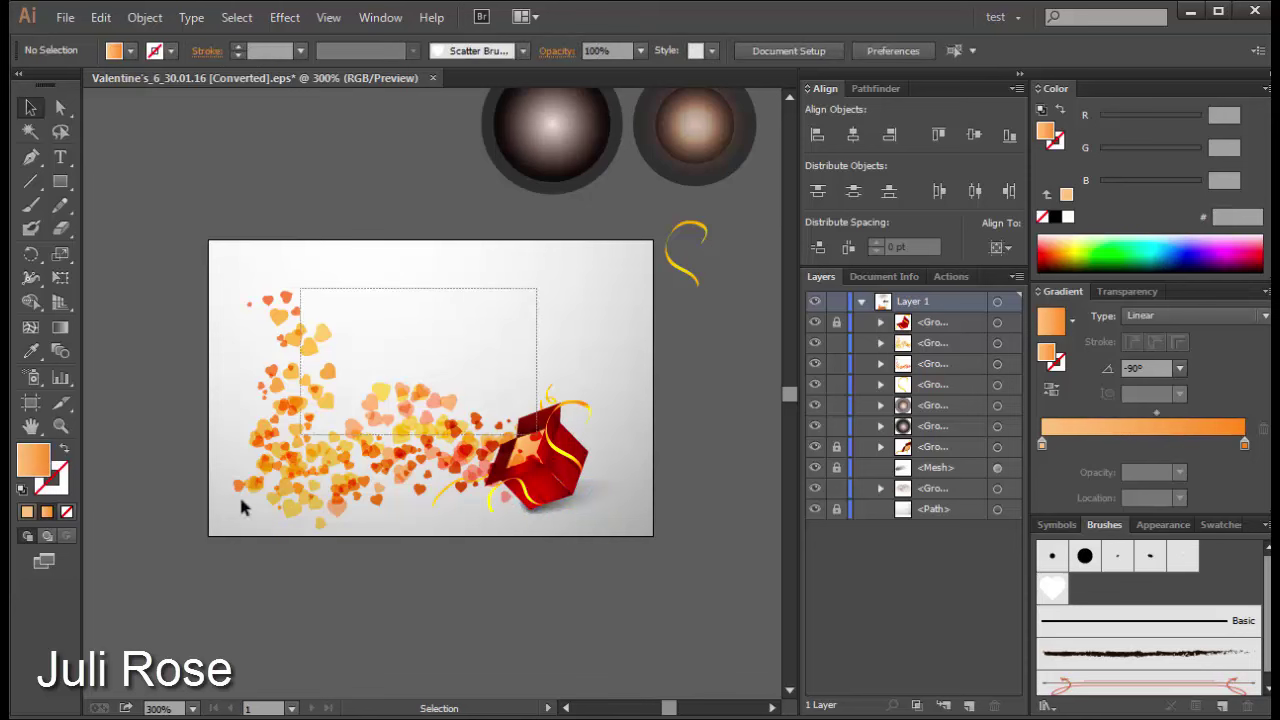
{"action": "left_click_drag", "start_coordinate": [537, 305], "coordinate": [243, 509]}
{"action": "left_click_drag", "start_coordinate": [345, 468], "coordinate": [377, 467]}
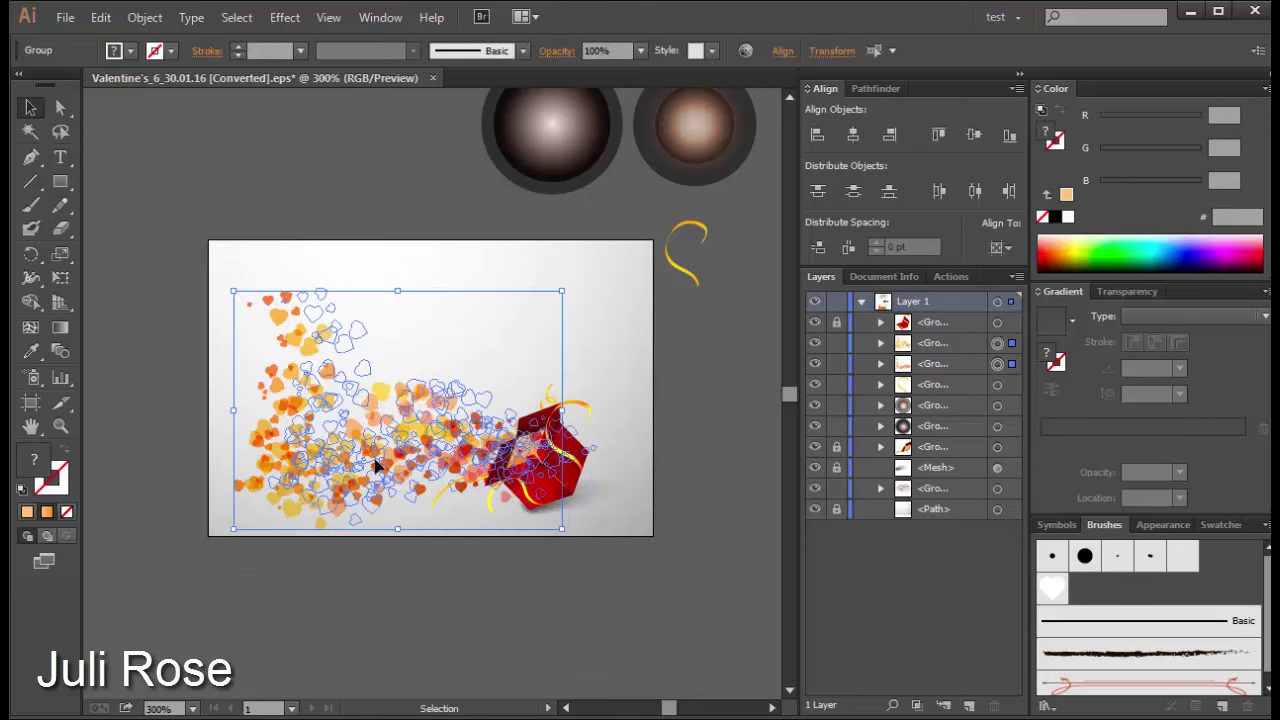
{"action": "left_click", "coordinate": [667, 447]}
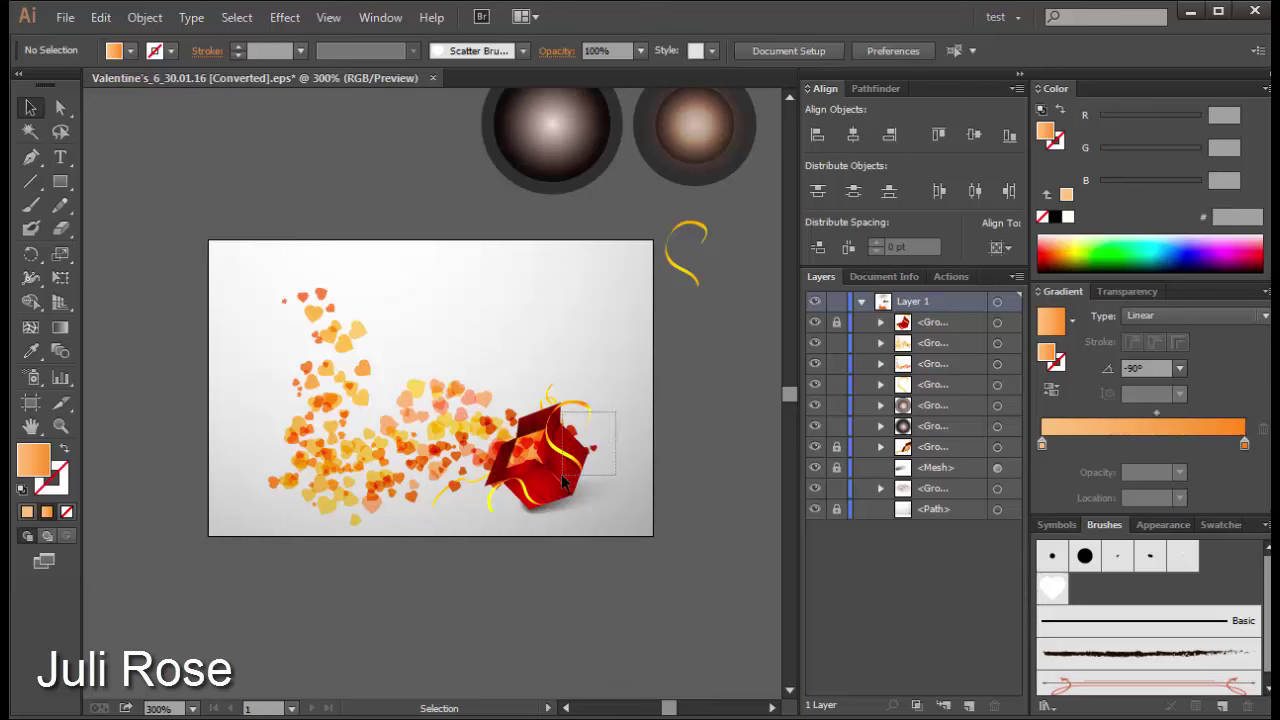
{"action": "left_click_drag", "start_coordinate": [580, 472], "coordinate": [572, 443]}
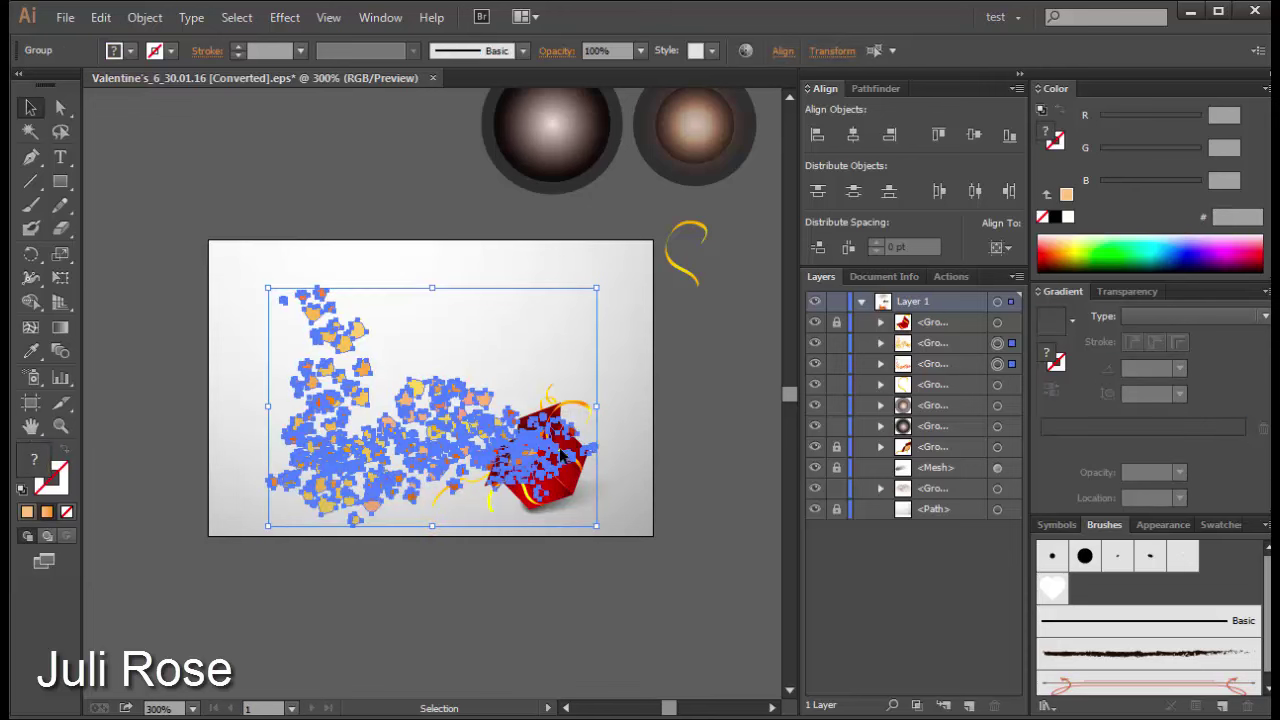
{"action": "left_click", "coordinate": [663, 428]}
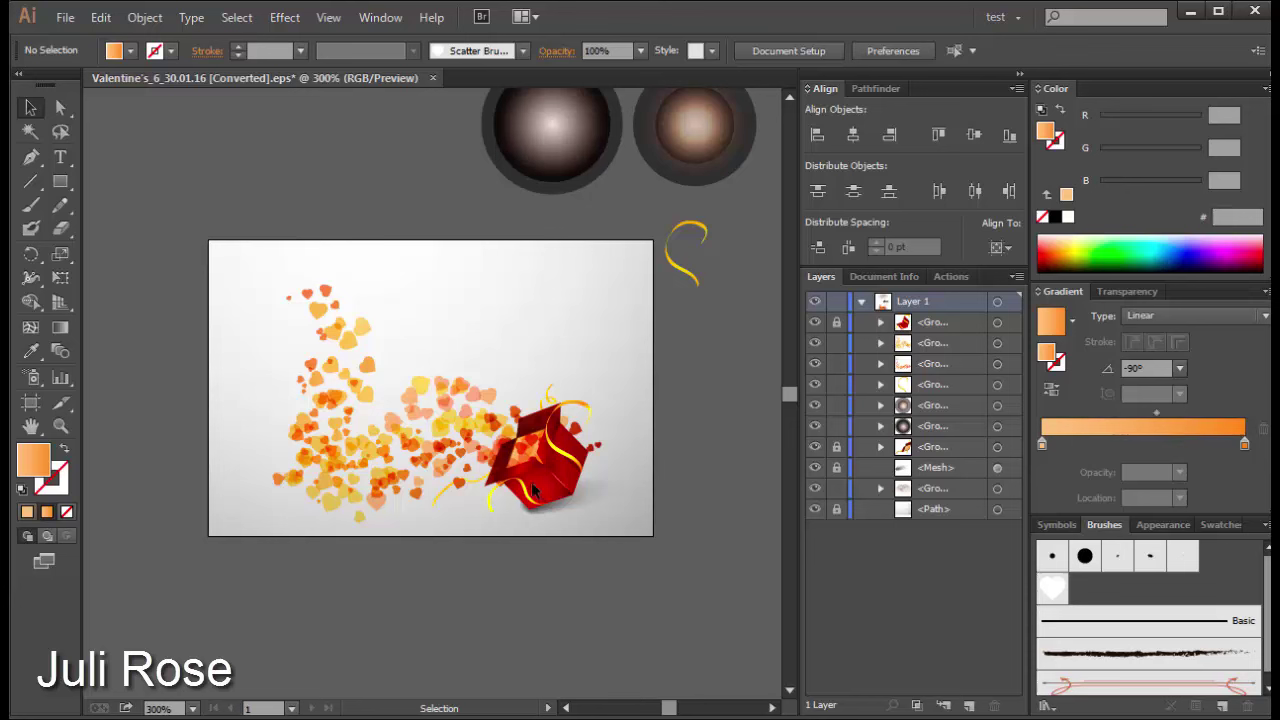
{"action": "key", "text": "ctrl+z"}
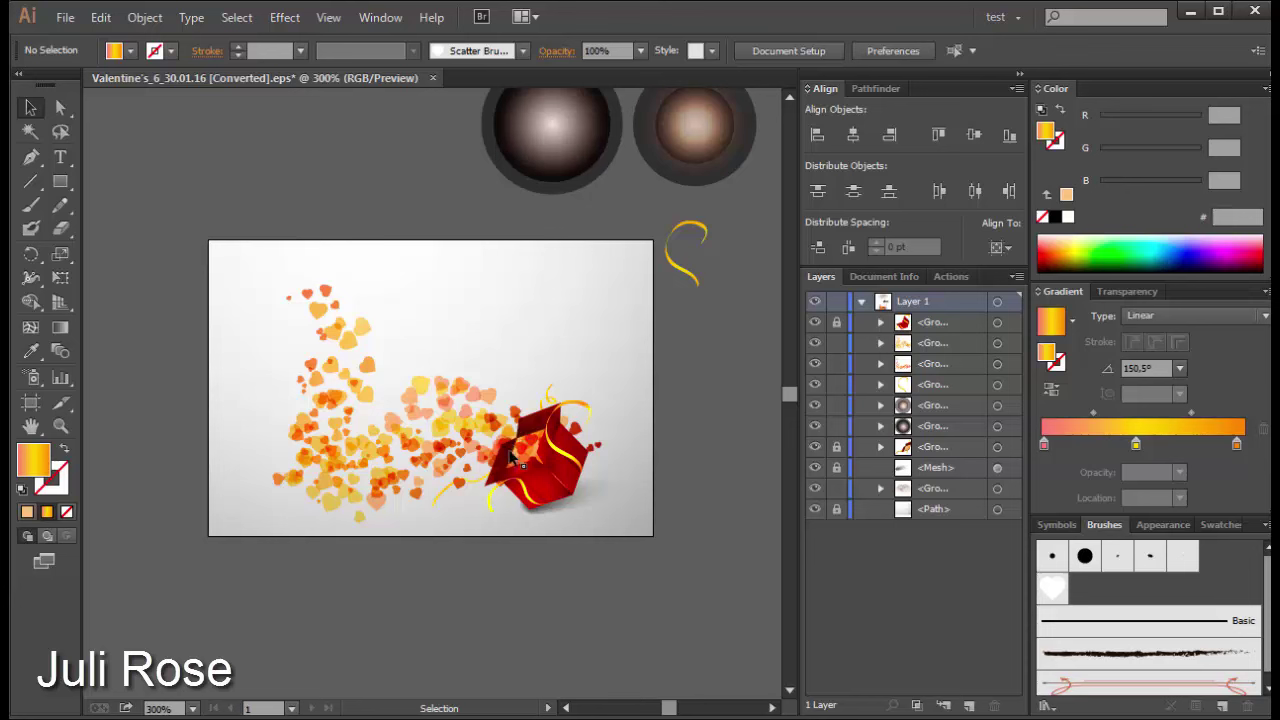
Step: Ungroup the heart trails, set their blend mode to Normal, and regroup them
{"action": "left_click_drag", "start_coordinate": [452, 304], "coordinate": [360, 508]}
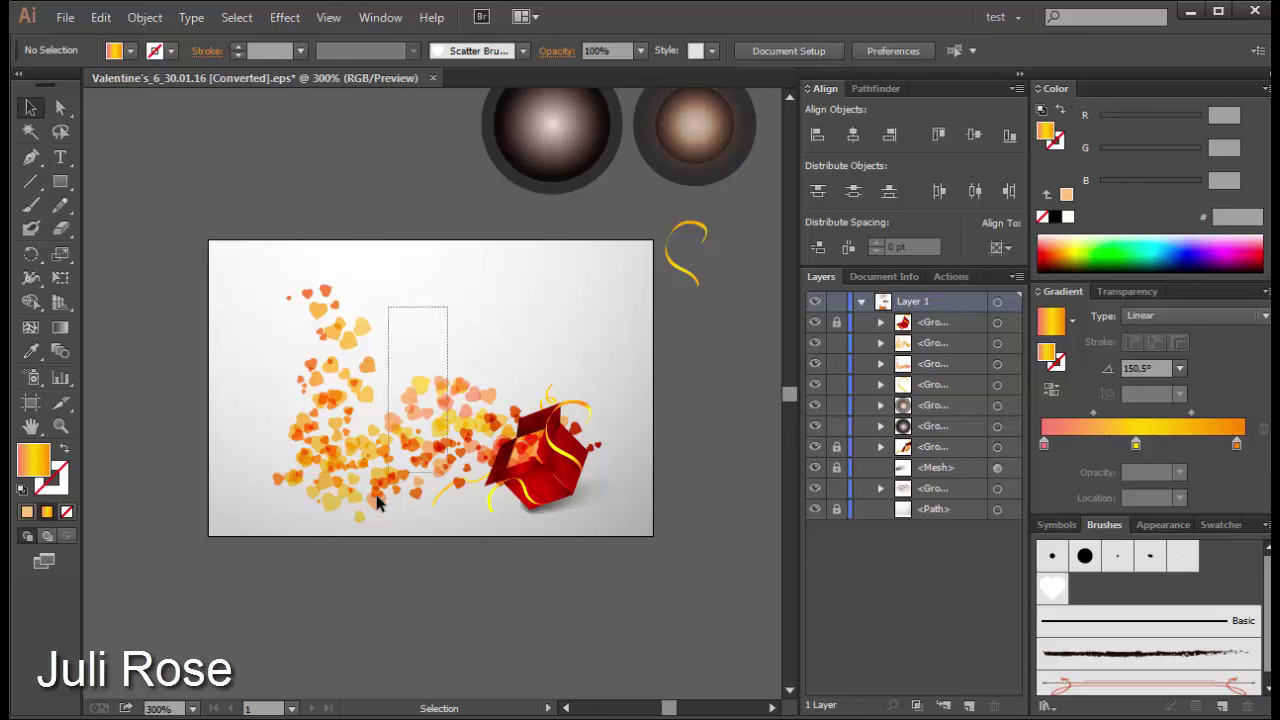
{"action": "left_click", "coordinate": [500, 357]}
{"action": "left_click", "coordinate": [463, 432]}
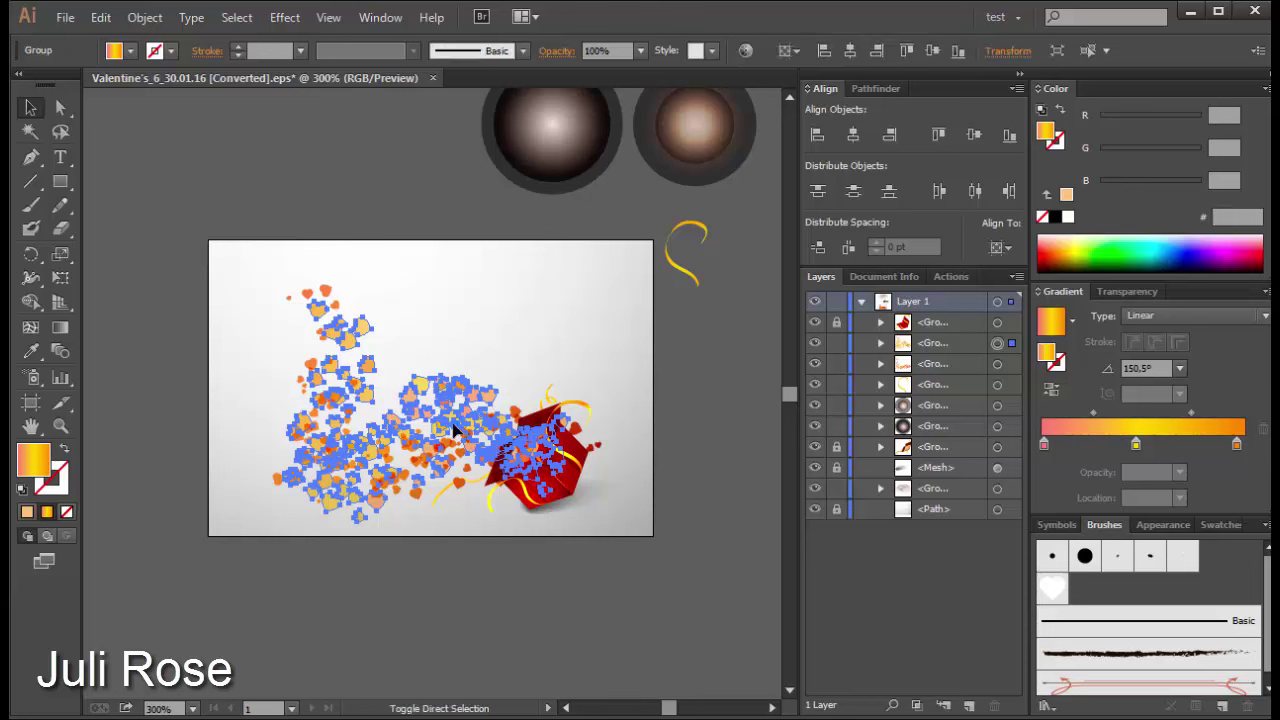
{"action": "key", "text": "ctrl+shift+g"}
{"action": "left_click", "coordinate": [1120, 291]}
{"action": "left_click", "coordinate": [1110, 316]}
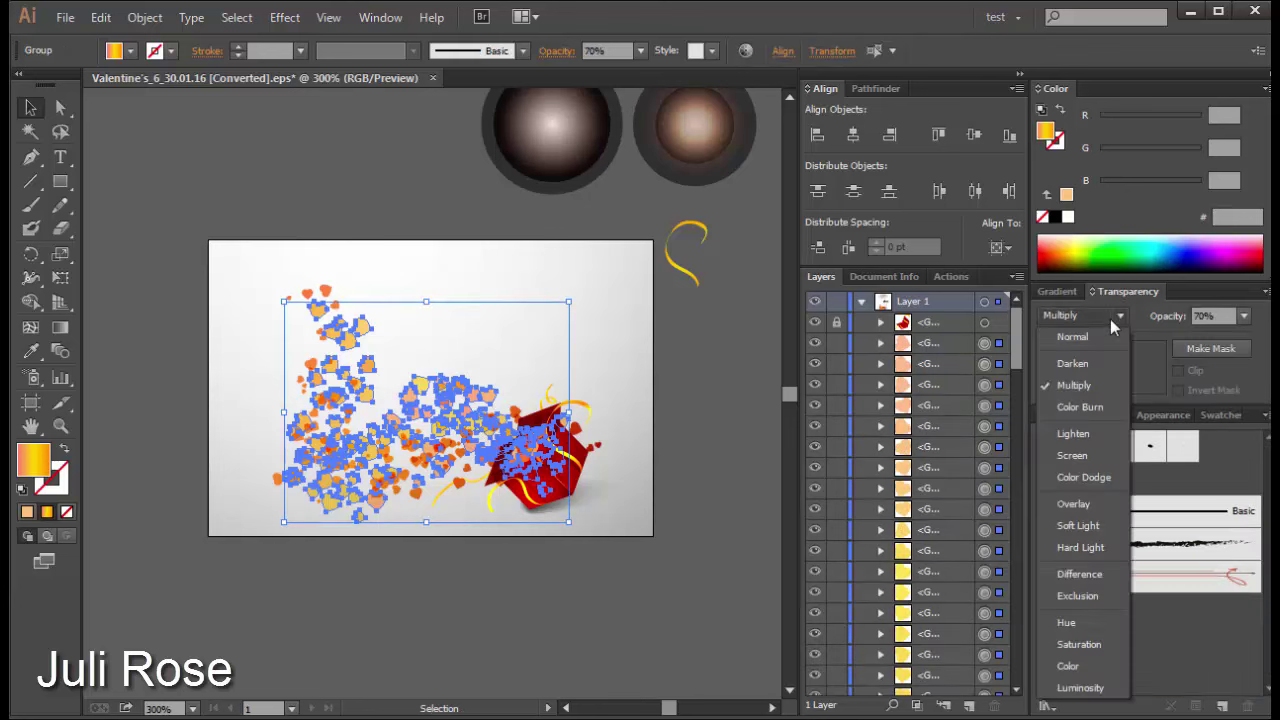
{"action": "left_click", "coordinate": [1092, 337]}
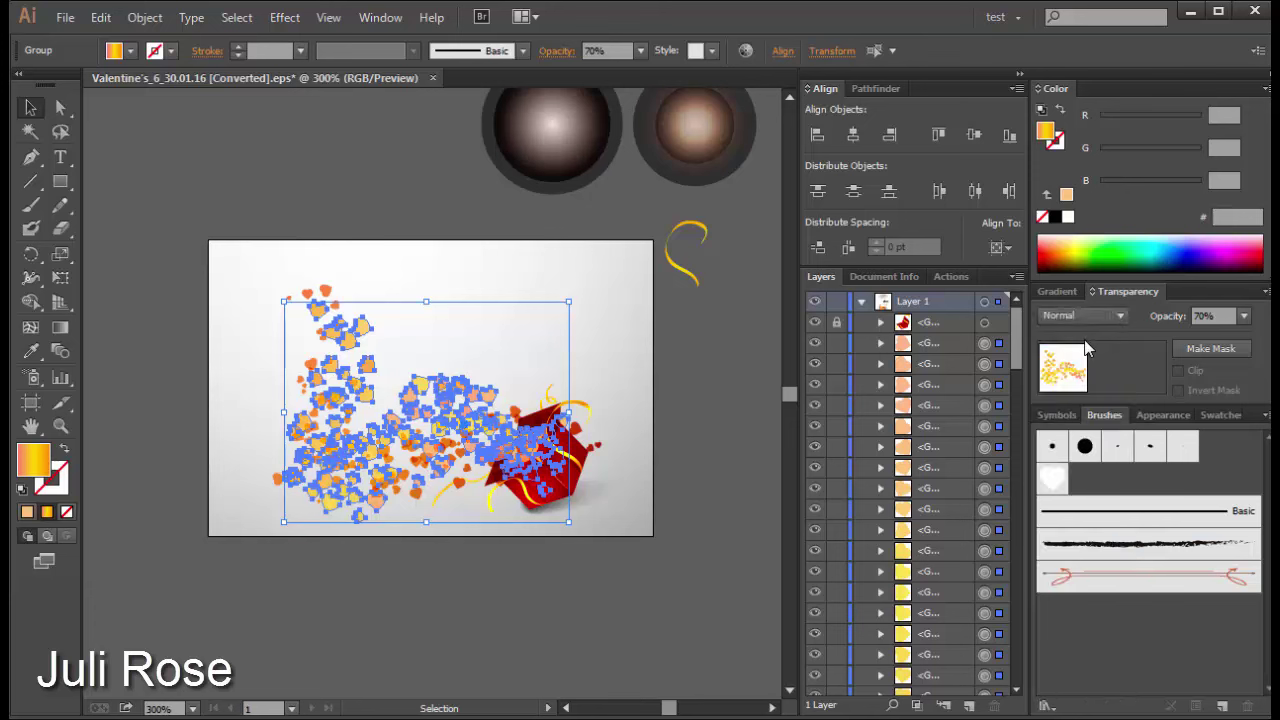
{"action": "key", "text": "ctrl+g"}
{"action": "left_click", "coordinate": [709, 484]}
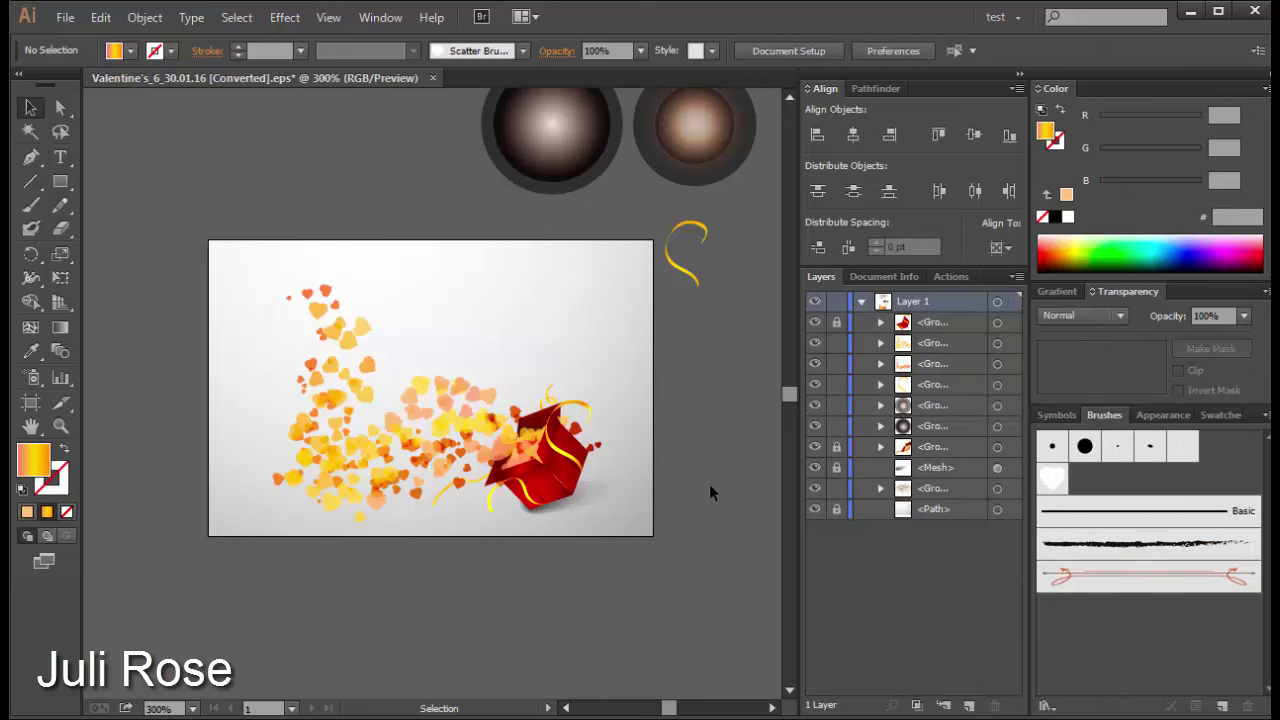
Step: Zoom in on the gift box and hearts, then zoom back out
{"action": "key", "text": "z"}
{"action": "left_click_drag", "start_coordinate": [597, 353], "coordinate": [325, 537]}
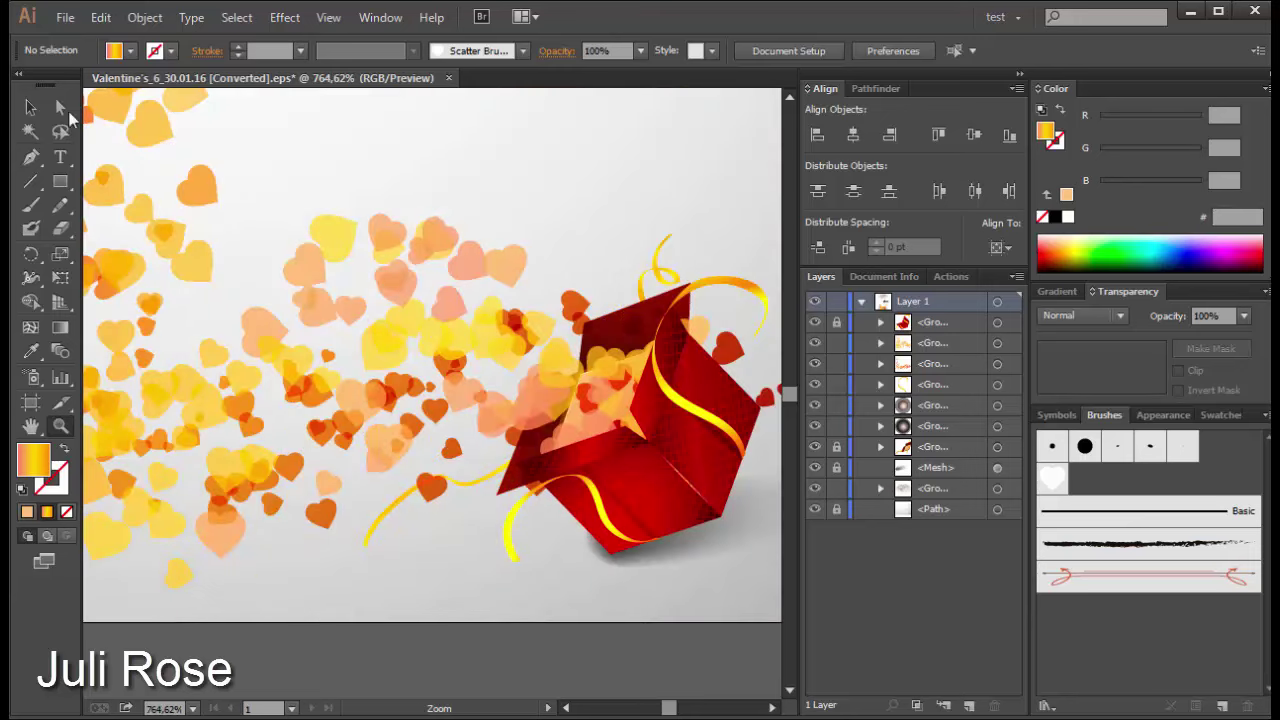
{"action": "left_click", "coordinate": [30, 107]}
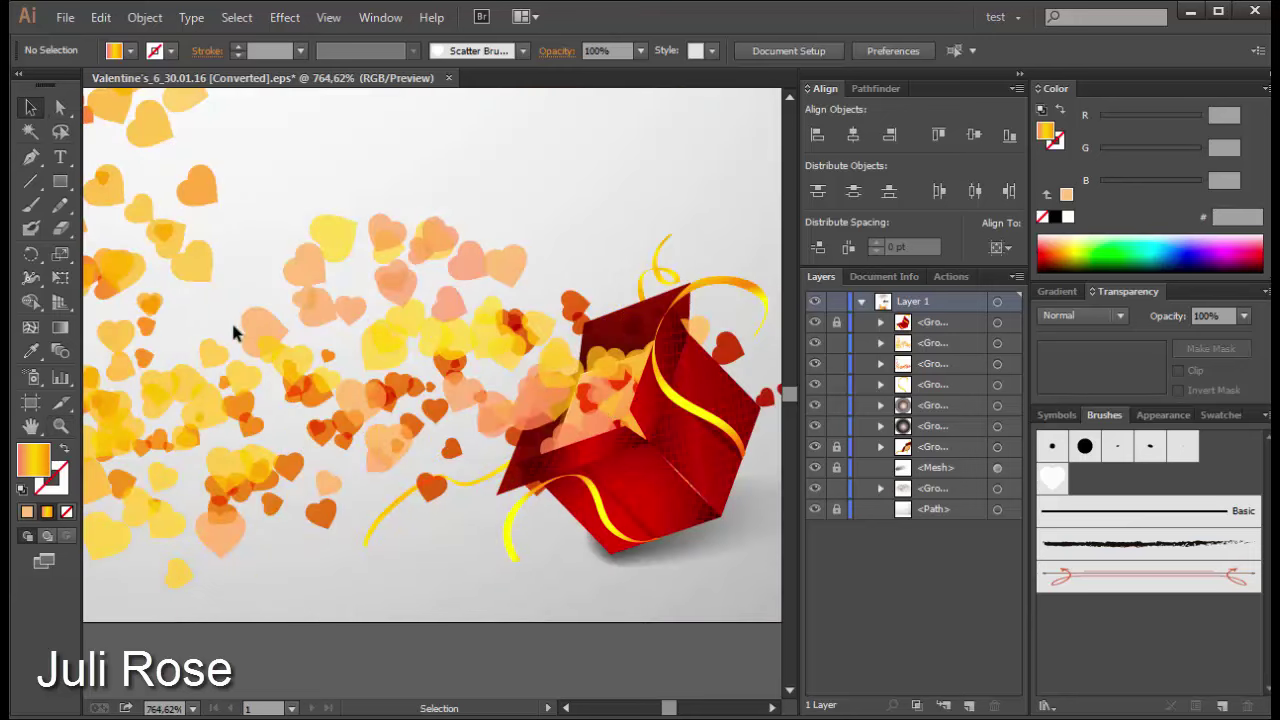
{"action": "key", "text": "ctrl+minus"}
{"action": "key", "text": "ctrl+minus"}
{"action": "key", "text": "ctrl+minus"}
Step: Scale down the small heart trail group from its bottom-right handle and nudge it slightly
{"action": "key", "text": "ctrl+plus"}
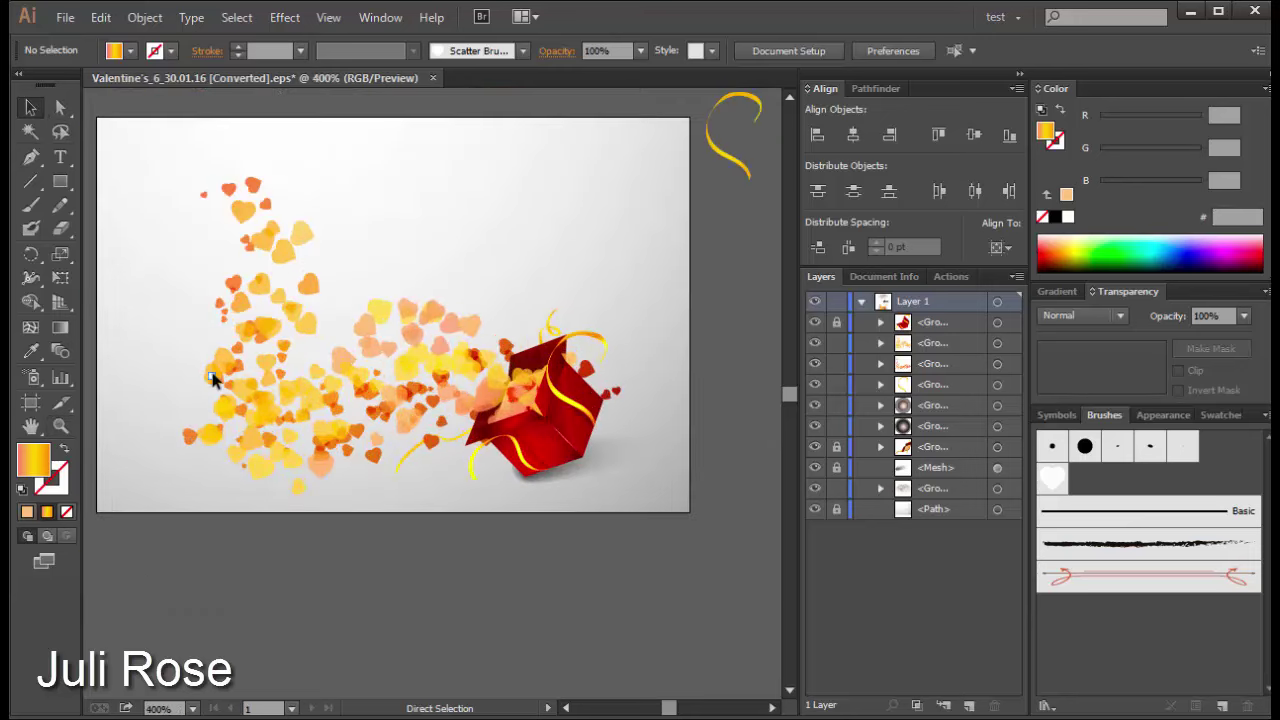
{"action": "left_click", "coordinate": [614, 395]}
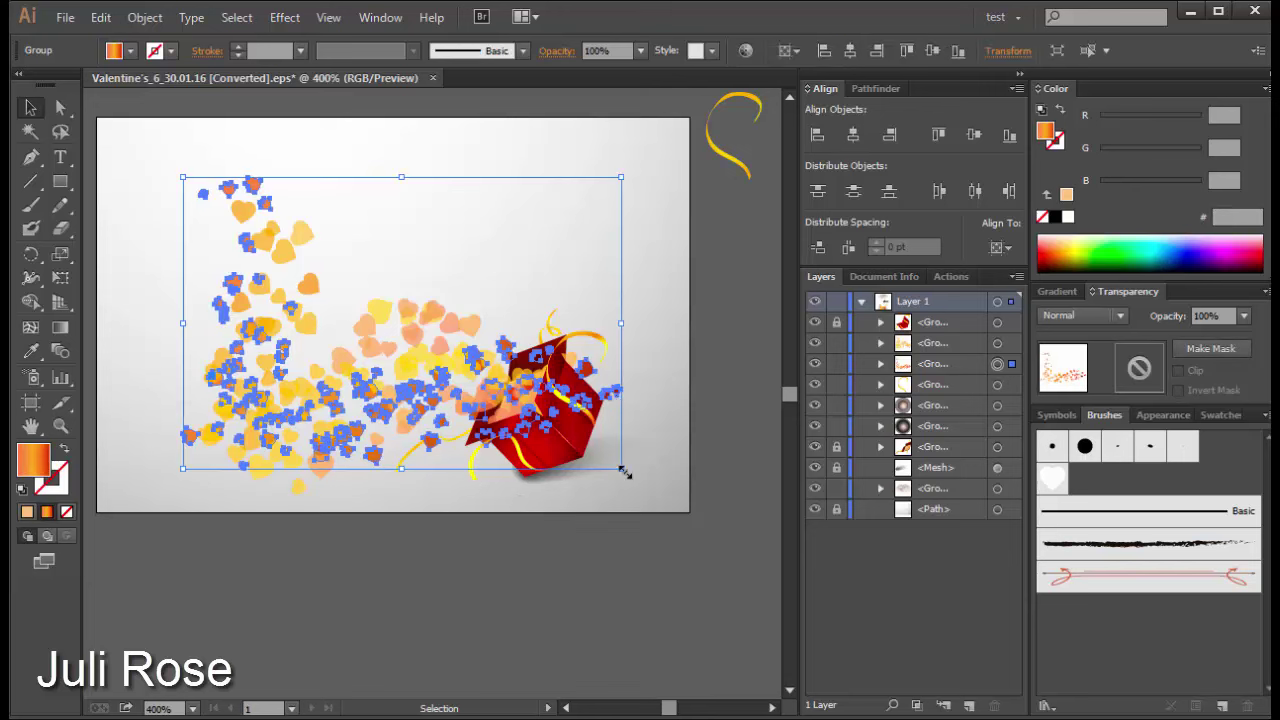
{"action": "left_click_drag", "start_coordinate": [622, 469], "coordinate": [578, 440]}
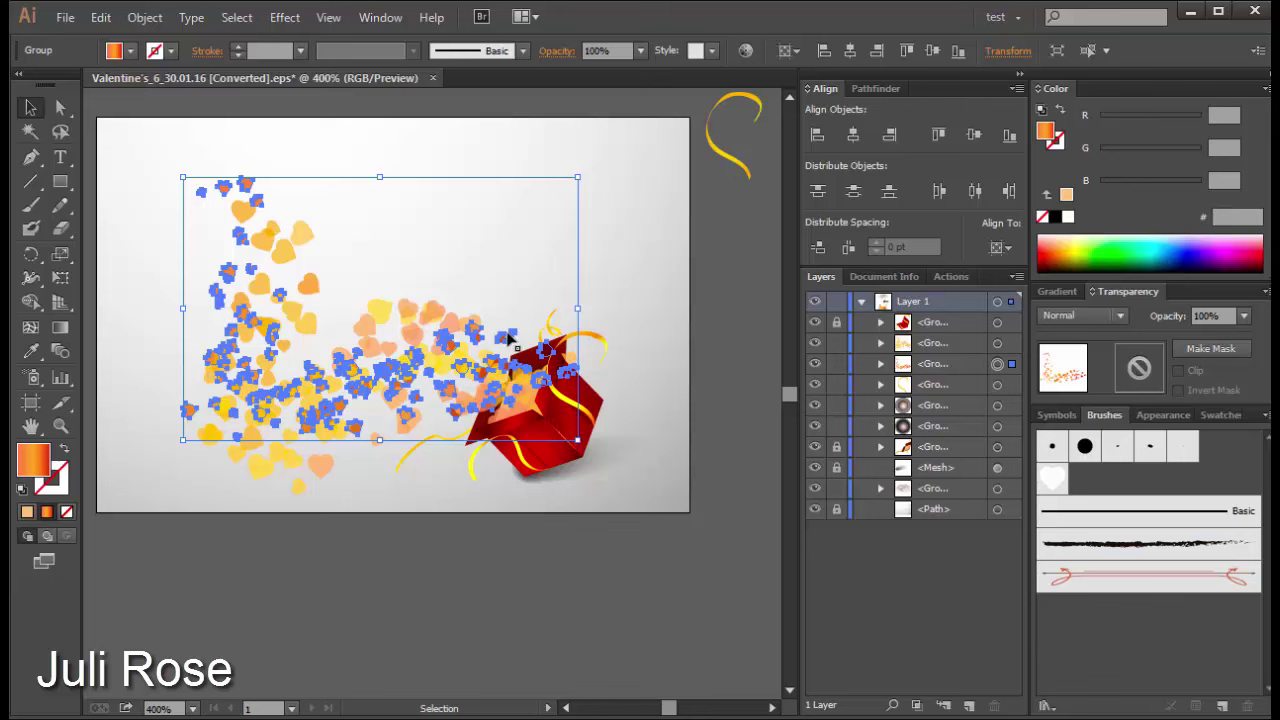
{"action": "left_click_drag", "start_coordinate": [504, 351], "coordinate": [499, 374]}
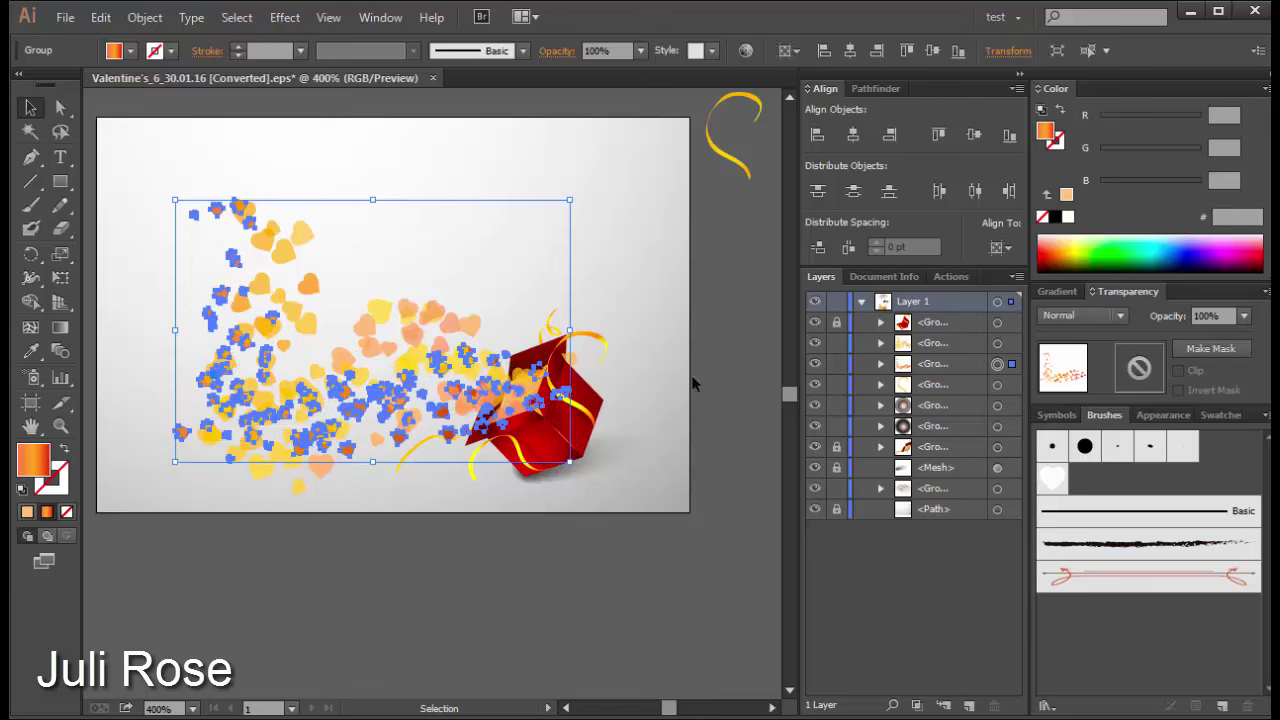
{"action": "left_click", "coordinate": [696, 376]}
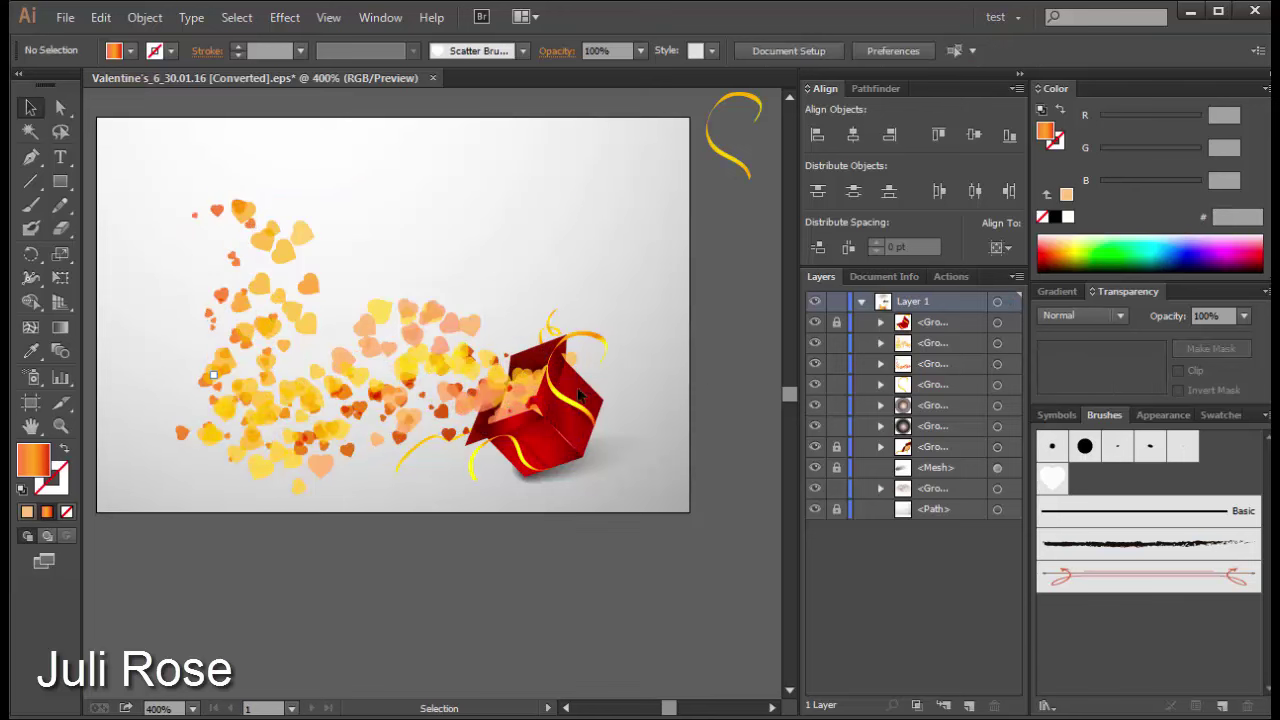
{"action": "scroll", "coordinate": [554, 416], "scroll_direction": "down", "scroll_amount": 1}
{"action": "scroll", "coordinate": [554, 416], "scroll_direction": "up", "scroll_amount": 1}
Step: Isolate the other heart trail group and nudge a single heart within it
{"action": "left_click", "coordinate": [447, 329]}
{"action": "key", "text": "a"}
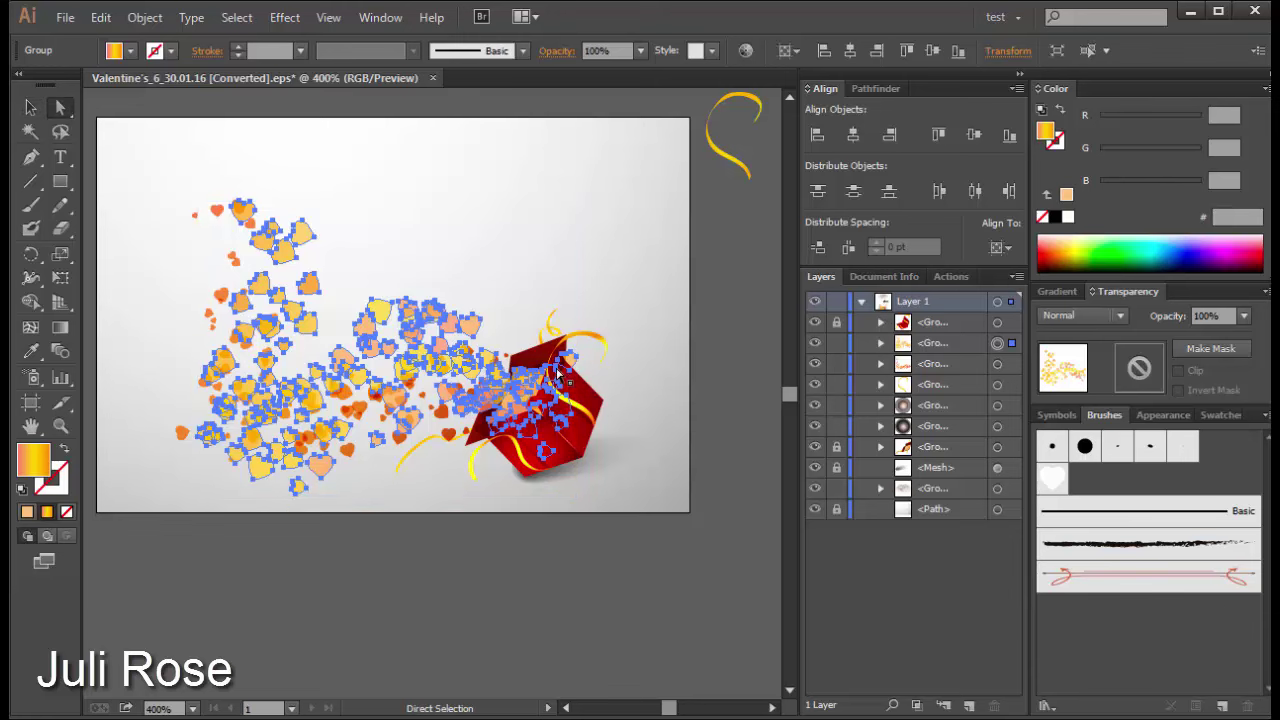
{"action": "left_click", "coordinate": [30, 108]}
{"action": "right_click", "coordinate": [427, 318]}
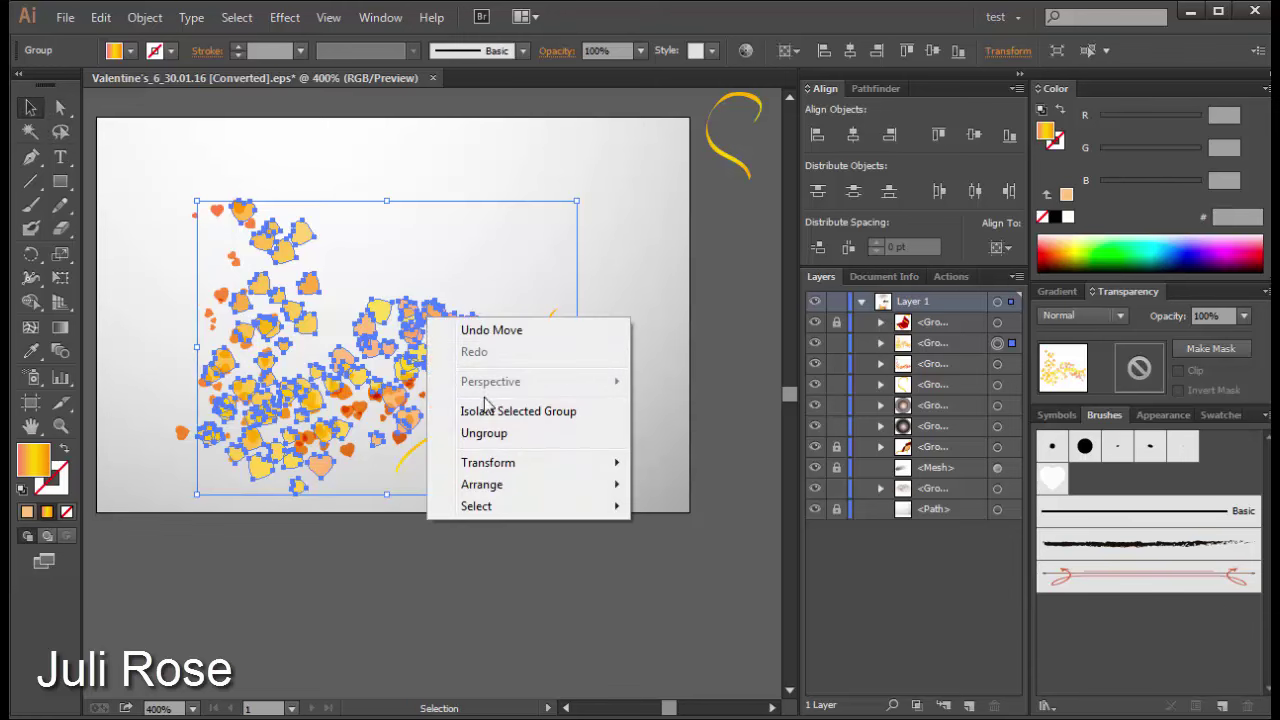
{"action": "left_click", "coordinate": [595, 410]}
{"action": "left_click_drag", "start_coordinate": [524, 352], "coordinate": [336, 326]}
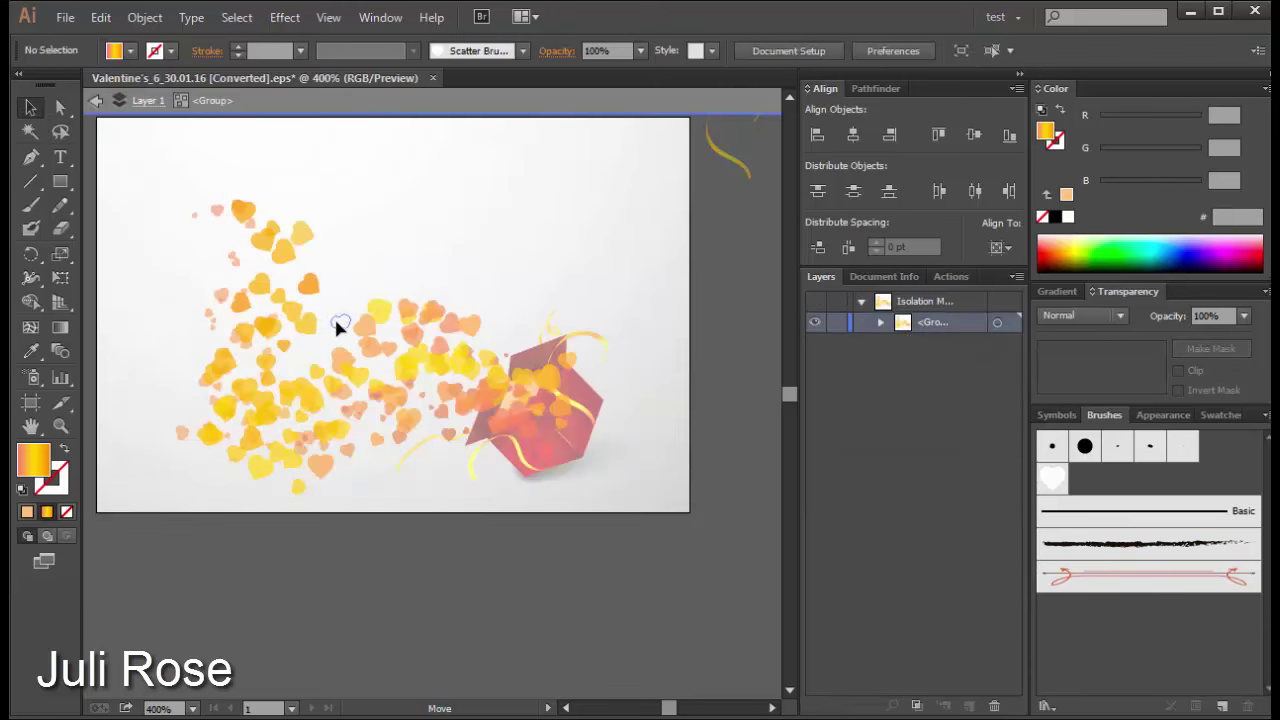
{"action": "left_click", "coordinate": [375, 428]}
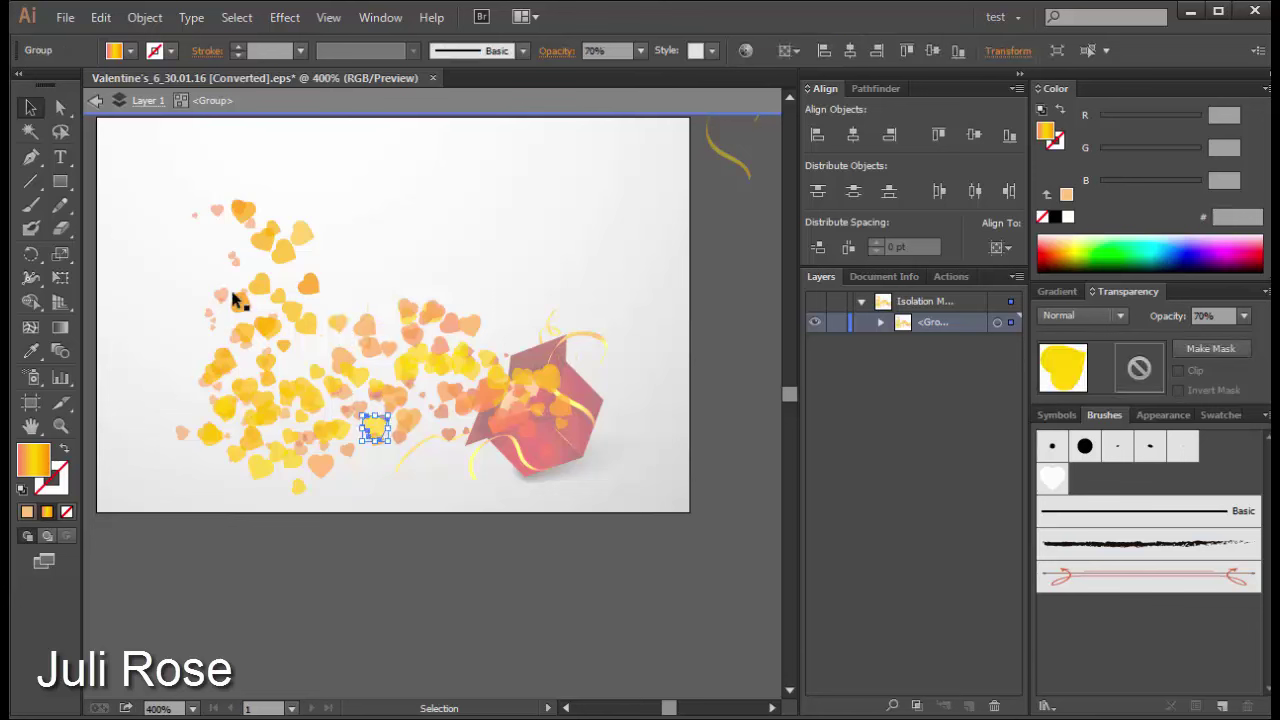
Step: Set the hearts on the left of the trail to Multiply blending
{"action": "left_click_drag", "start_coordinate": [148, 178], "coordinate": [450, 511]}
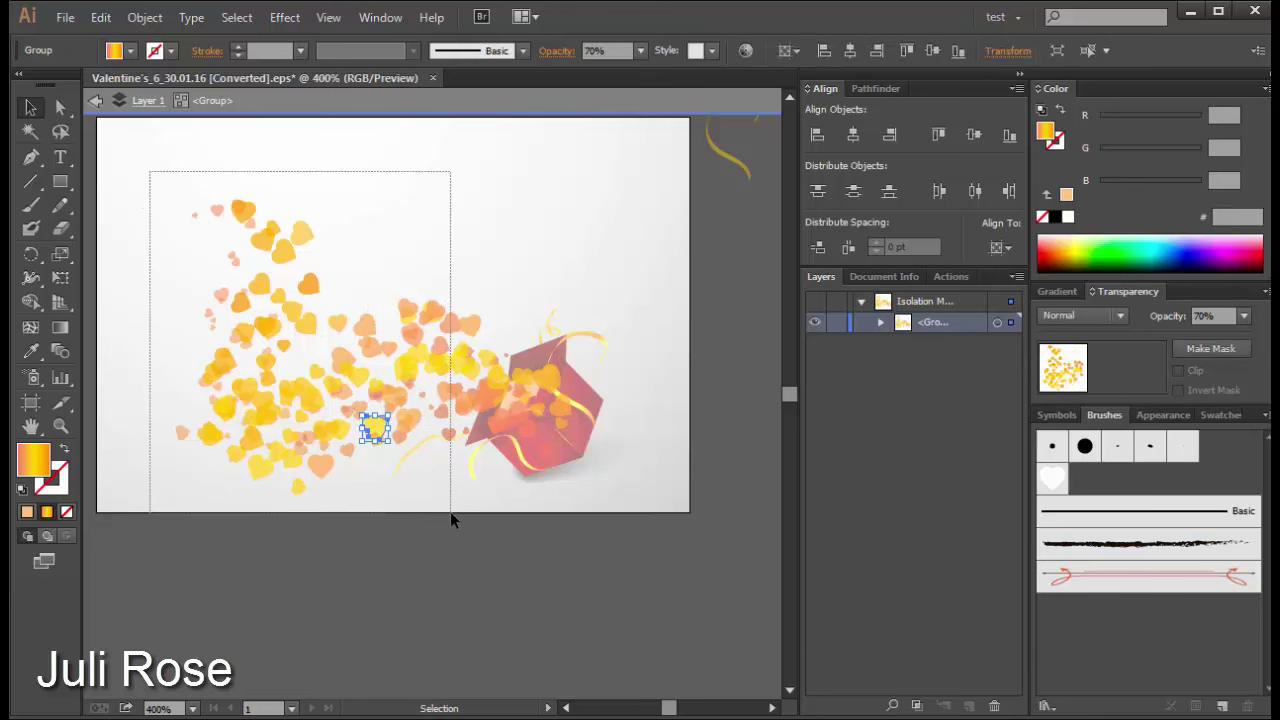
{"action": "left_click", "coordinate": [1085, 321]}
{"action": "left_click", "coordinate": [1082, 379]}
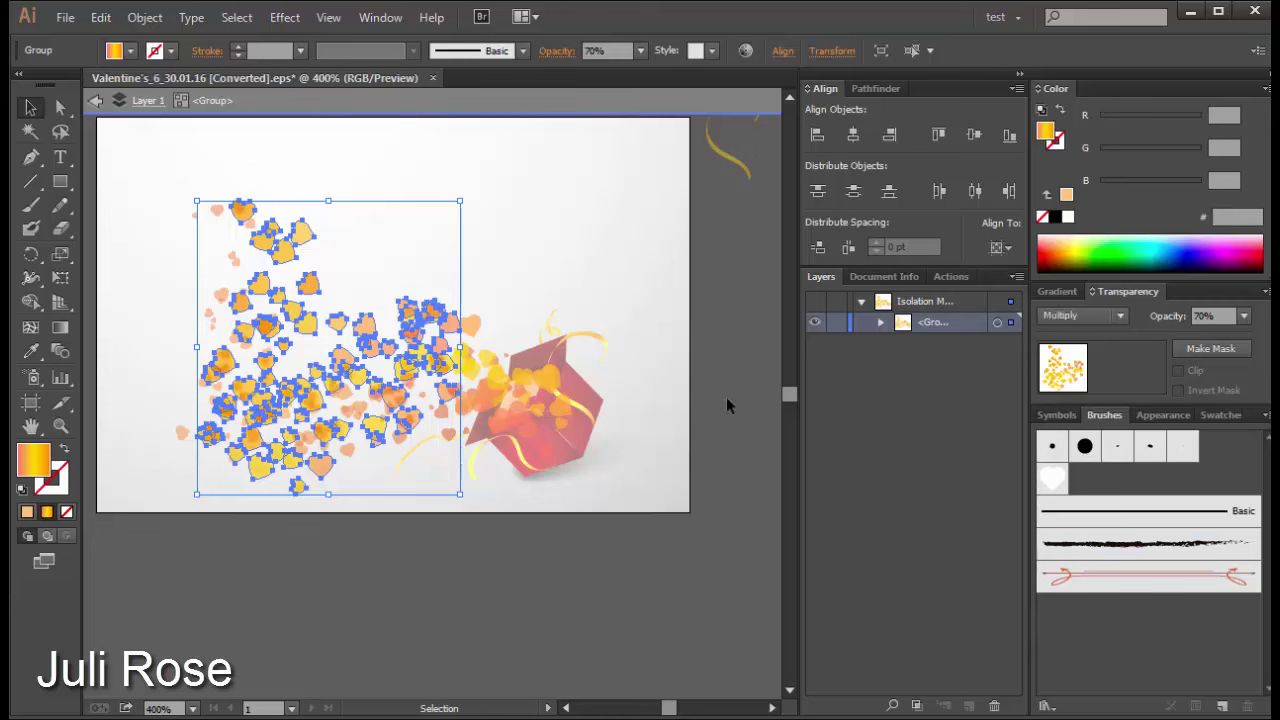
{"action": "left_click", "coordinate": [485, 284]}
Step: Shrink the top heart cluster and shrink and move the lower-left cluster up-left
{"action": "left_click_drag", "start_coordinate": [390, 172], "coordinate": [205, 318]}
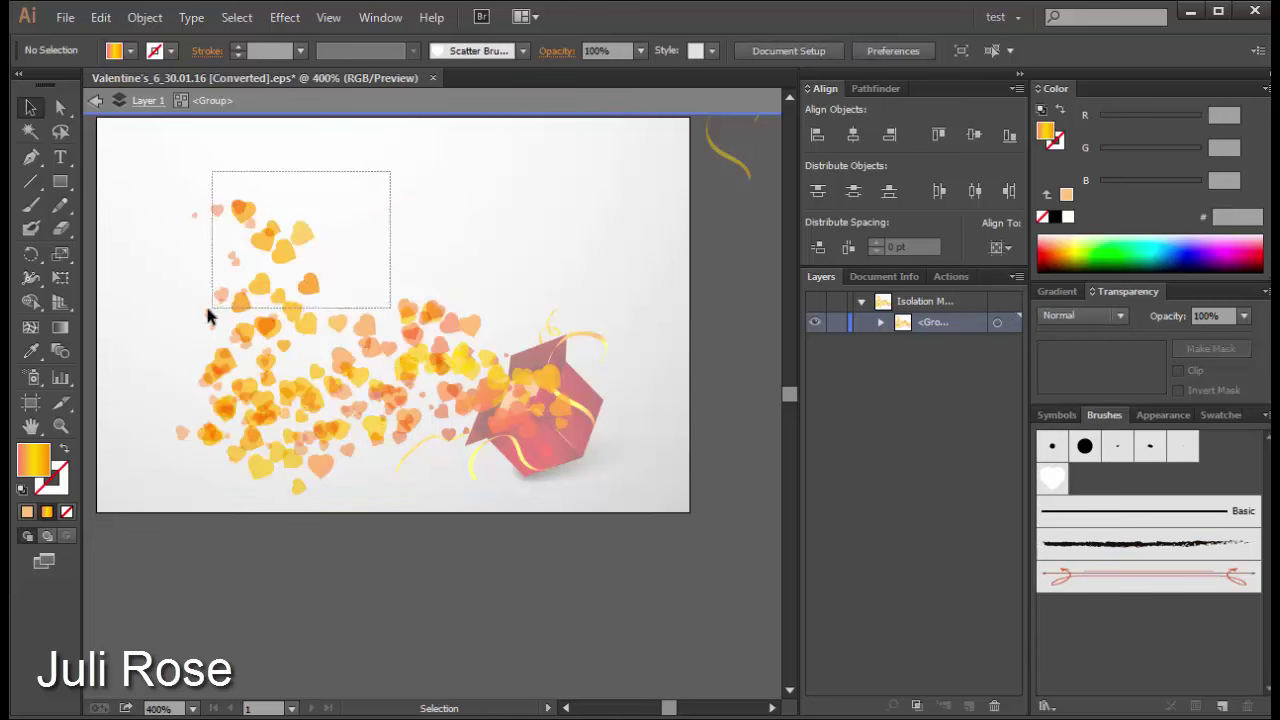
{"action": "left_click_drag", "start_coordinate": [278, 203], "coordinate": [274, 232]}
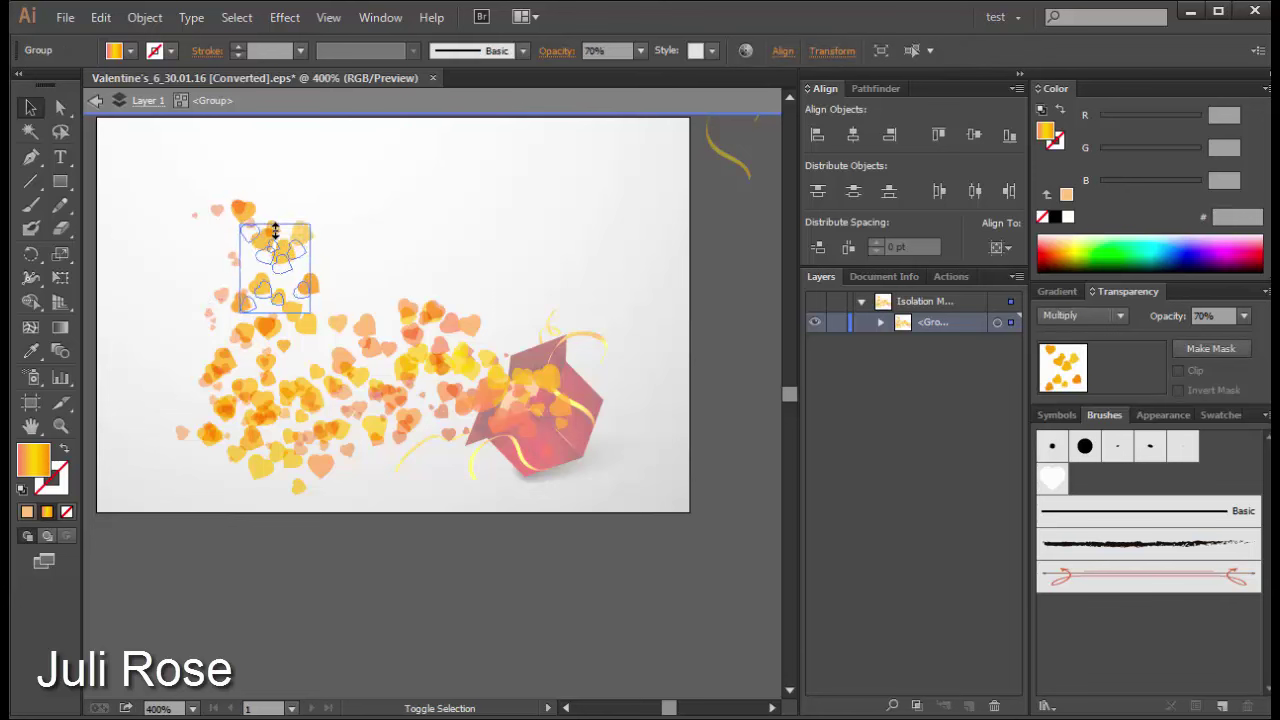
{"action": "left_click_drag", "start_coordinate": [157, 343], "coordinate": [236, 447]}
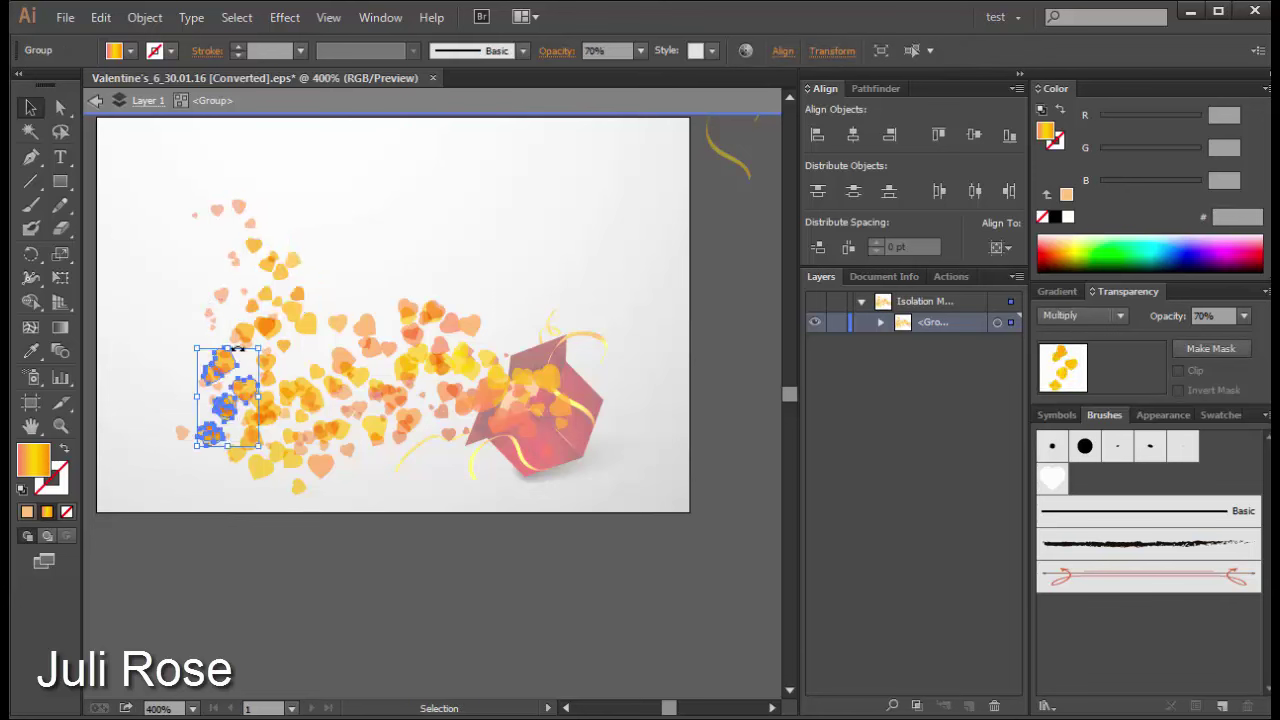
{"action": "mouse_move", "coordinate": [238, 347]}
{"action": "left_mouse_down"}
{"action": "mouse_move", "coordinate": [230, 378]}
{"action": "mouse_move", "coordinate": [206, 378]}
{"action": "left_mouse_up"}
{"action": "left_click", "coordinate": [253, 478]}
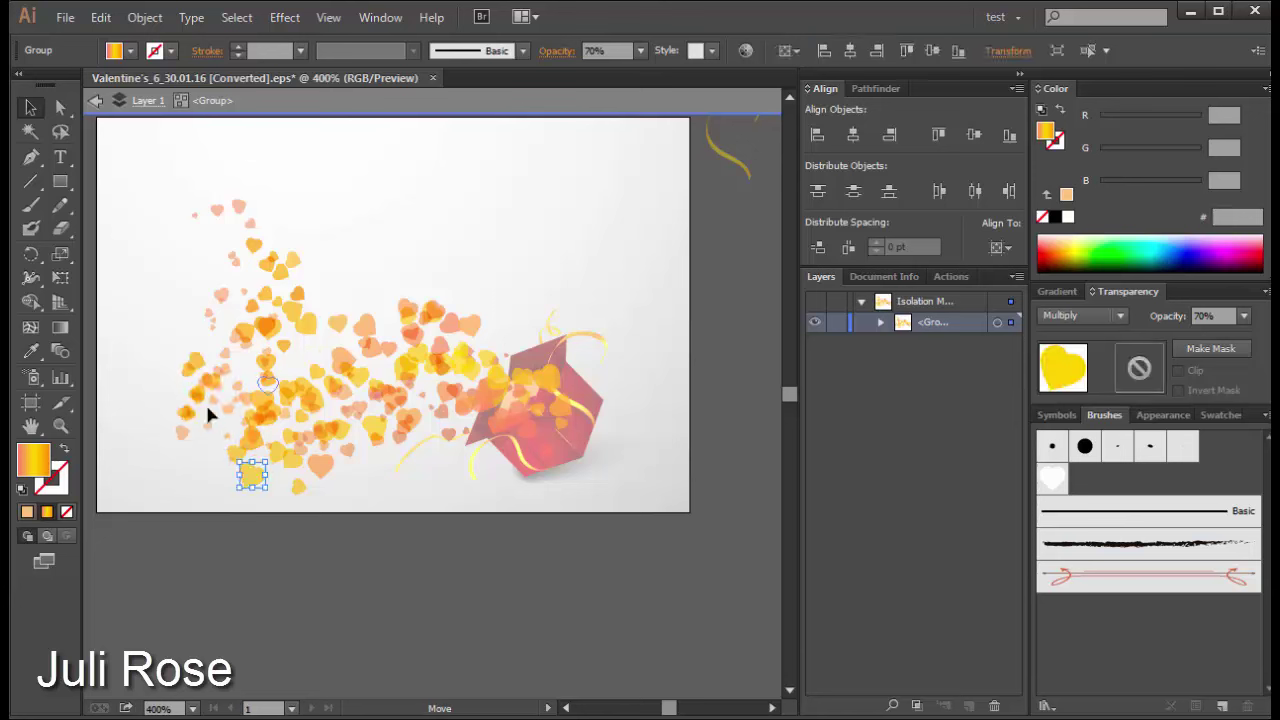
{"action": "left_click", "coordinate": [296, 314]}
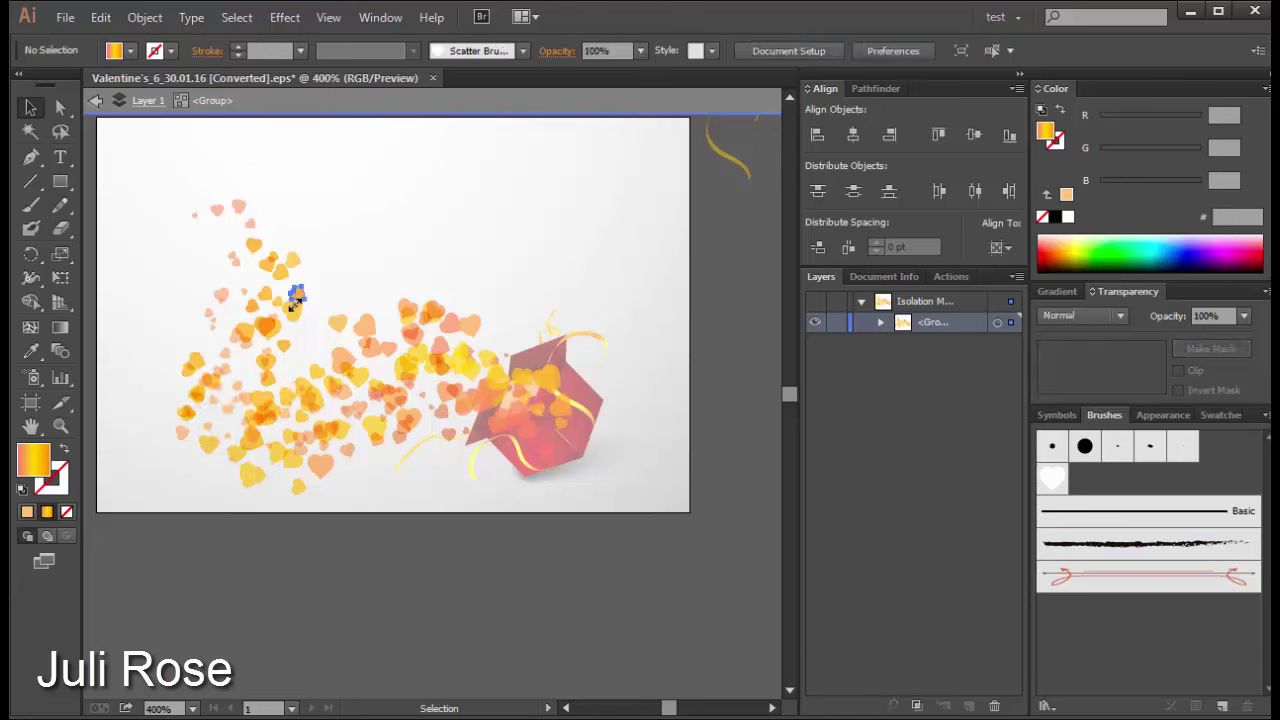
{"action": "left_click", "coordinate": [397, 268]}
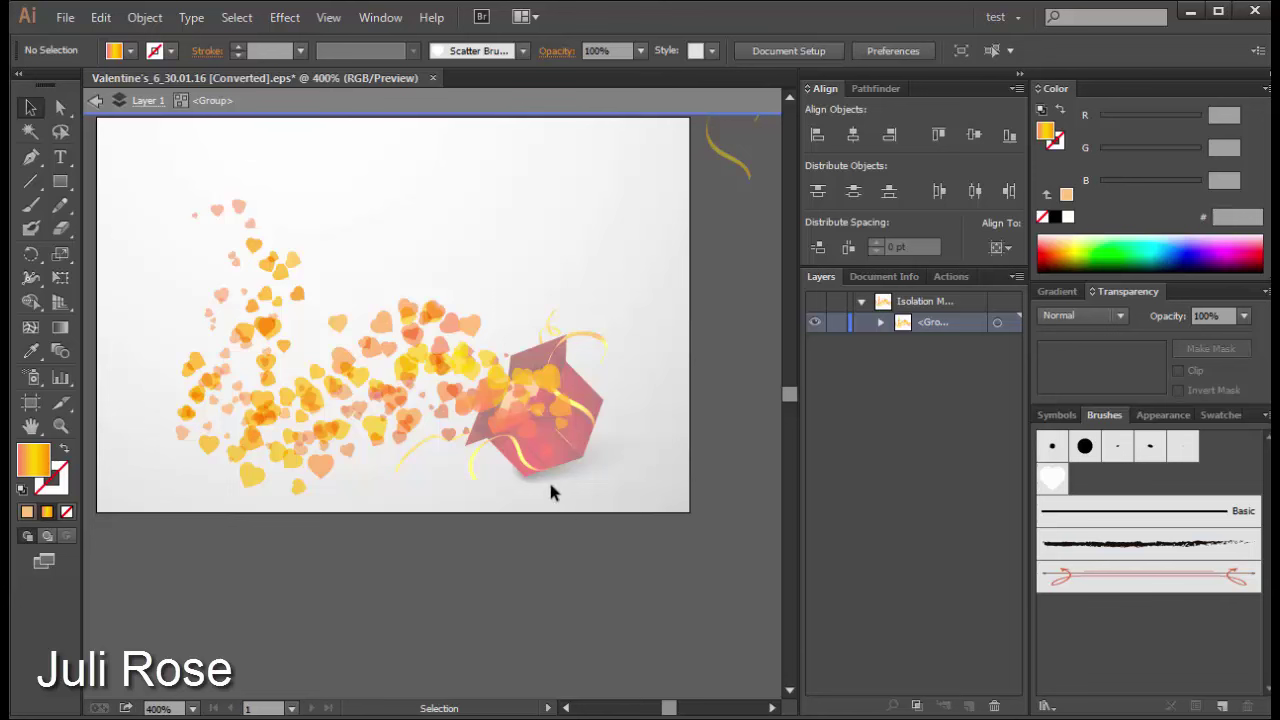
Step: Enlarge the heart cluster, move it to the page's upper right and squash it vertically
{"action": "left_click", "coordinate": [572, 370]}
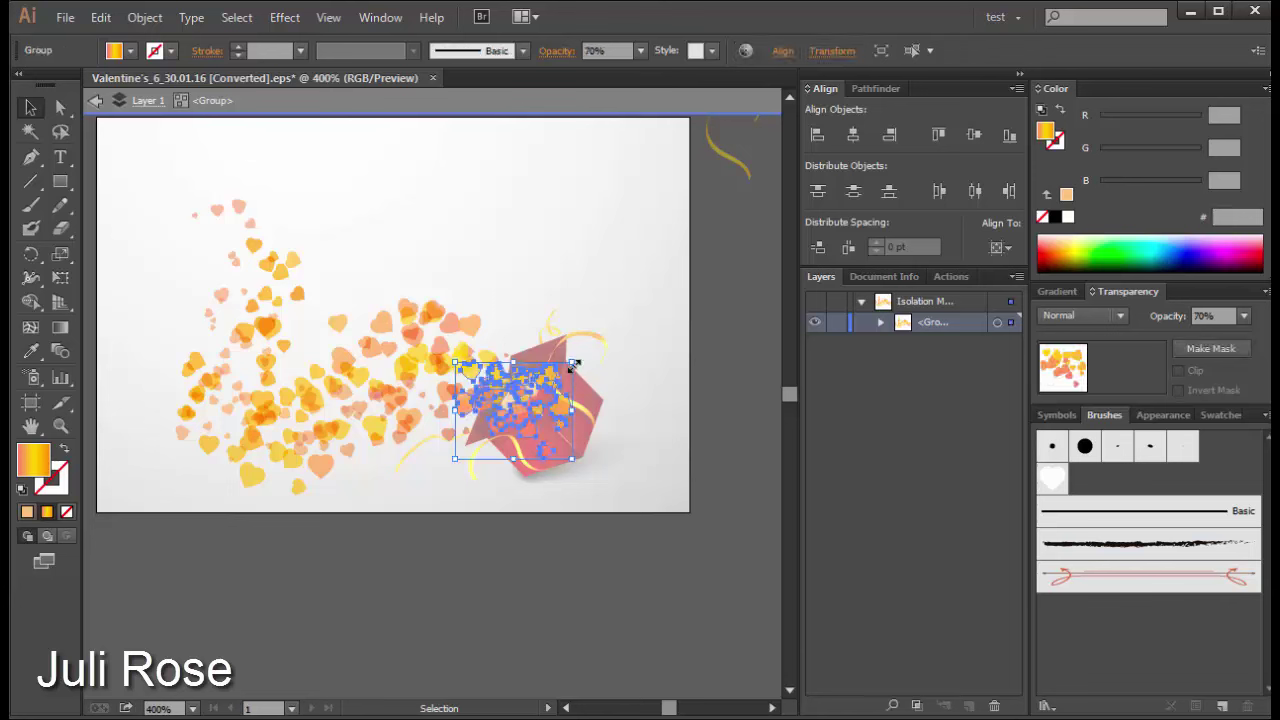
{"action": "left_click_drag", "start_coordinate": [573, 363], "coordinate": [586, 351]}
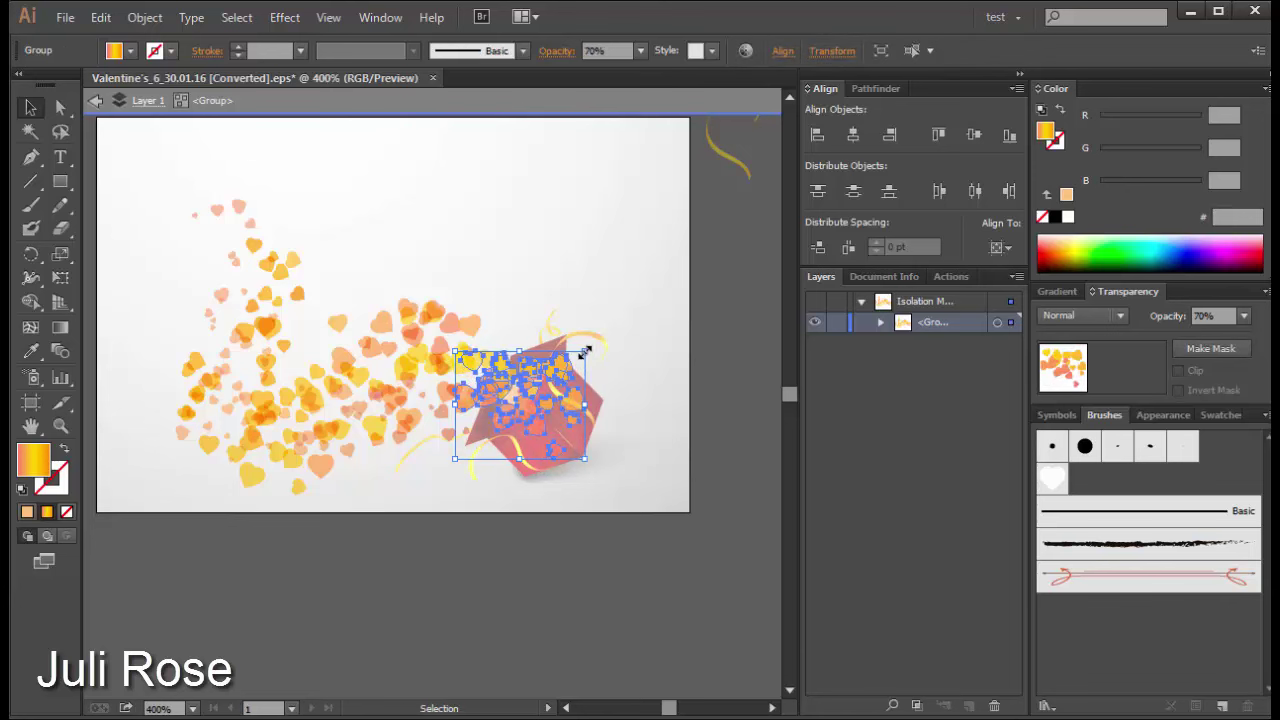
{"action": "left_click_drag", "start_coordinate": [531, 404], "coordinate": [626, 266]}
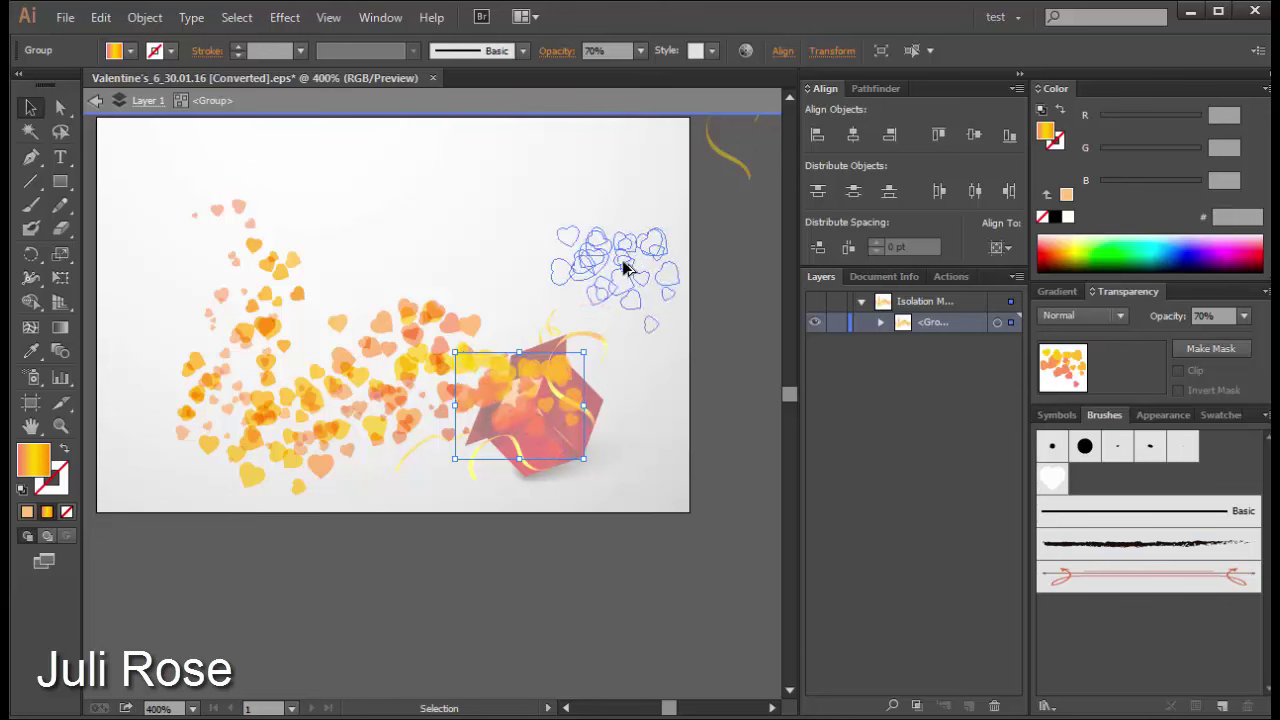
{"action": "left_click_drag", "start_coordinate": [617, 323], "coordinate": [606, 277]}
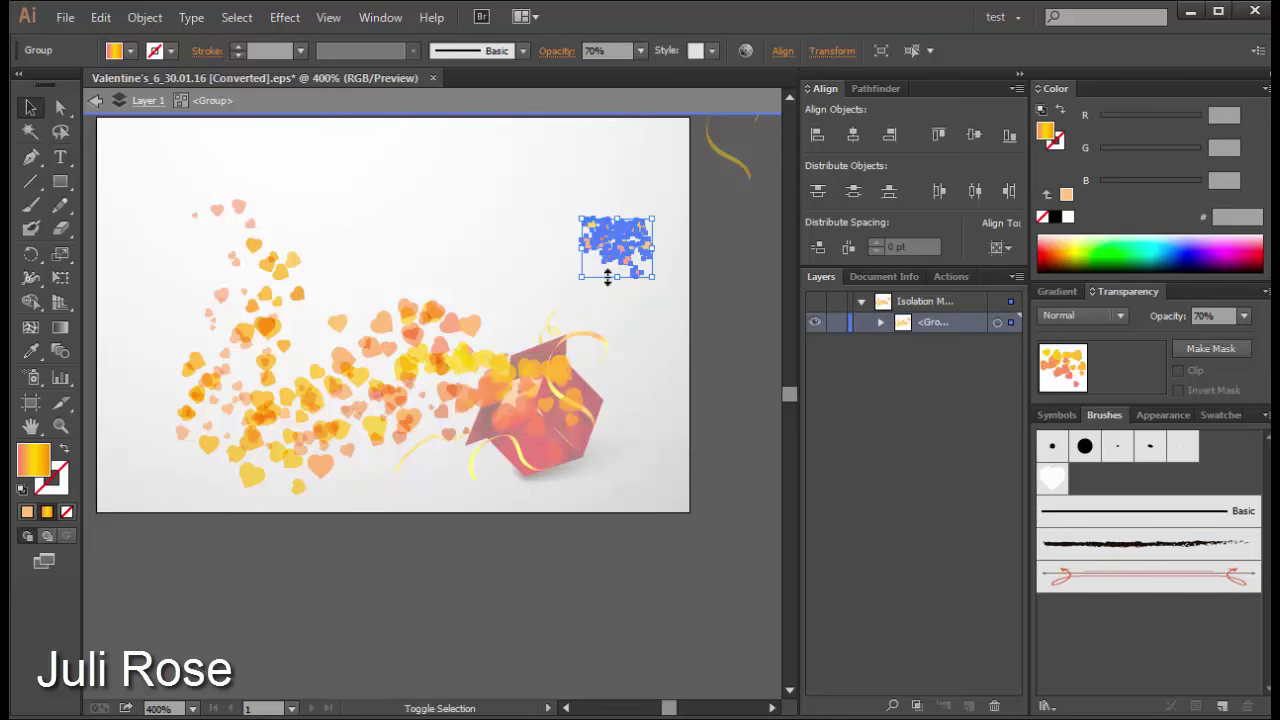
Step: Make the cluster's gradient pink-to-dark-red, drop the extra stop, and return it over the box
{"action": "left_click", "coordinate": [1060, 291]}
{"action": "left_click", "coordinate": [1134, 445]}
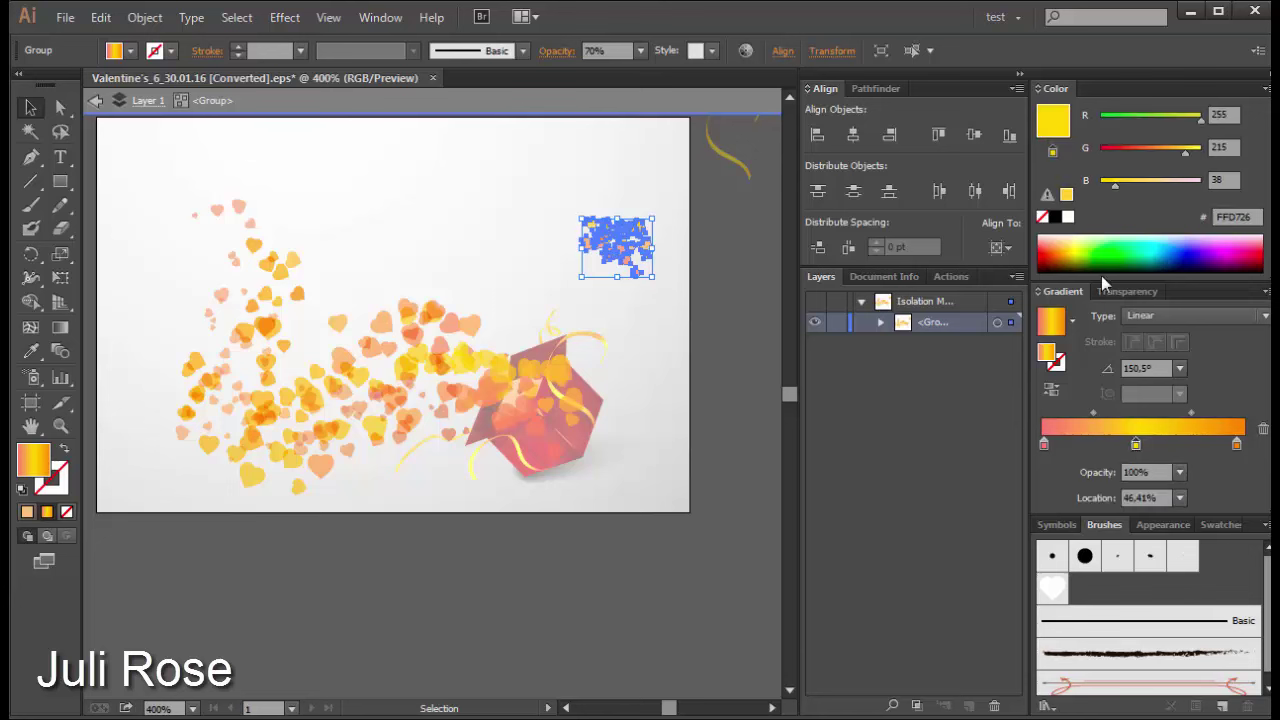
{"action": "left_click", "coordinate": [1060, 252]}
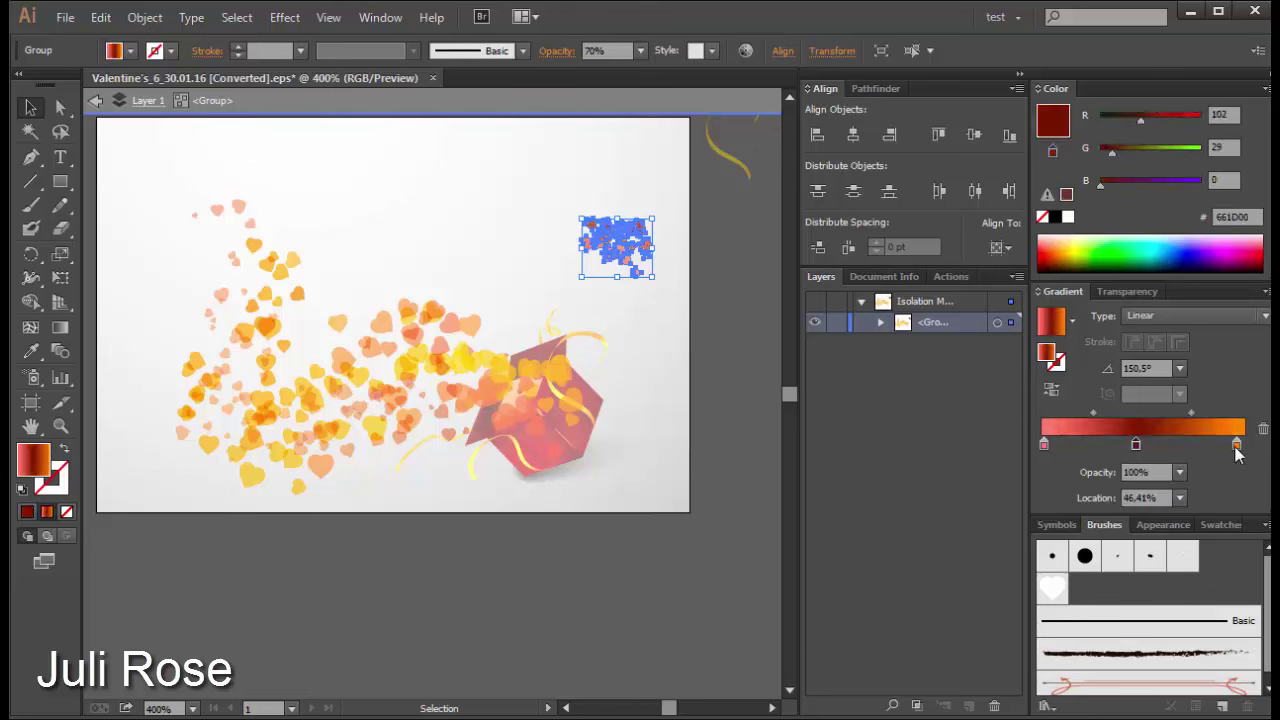
{"action": "left_click", "coordinate": [1236, 445]}
{"action": "left_click", "coordinate": [1055, 254]}
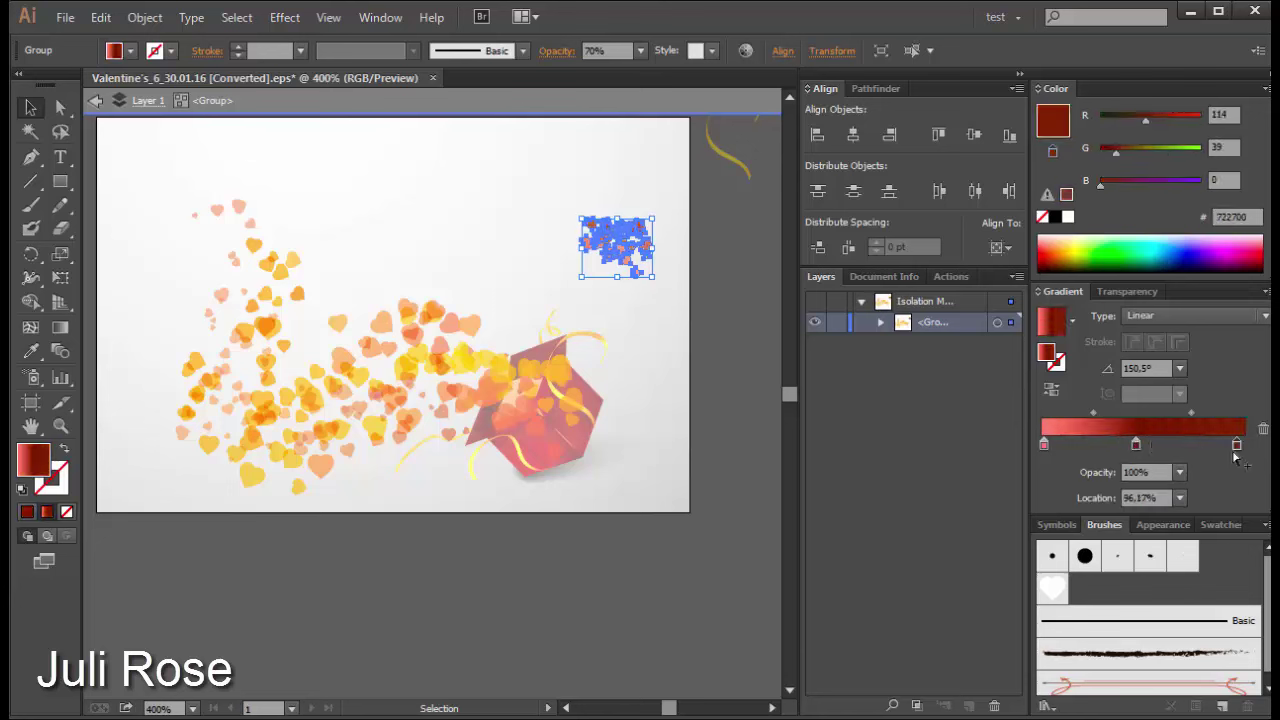
{"action": "left_click_drag", "start_coordinate": [1236, 445], "coordinate": [1245, 528]}
{"action": "left_click_drag", "start_coordinate": [1135, 445], "coordinate": [1244, 445]}
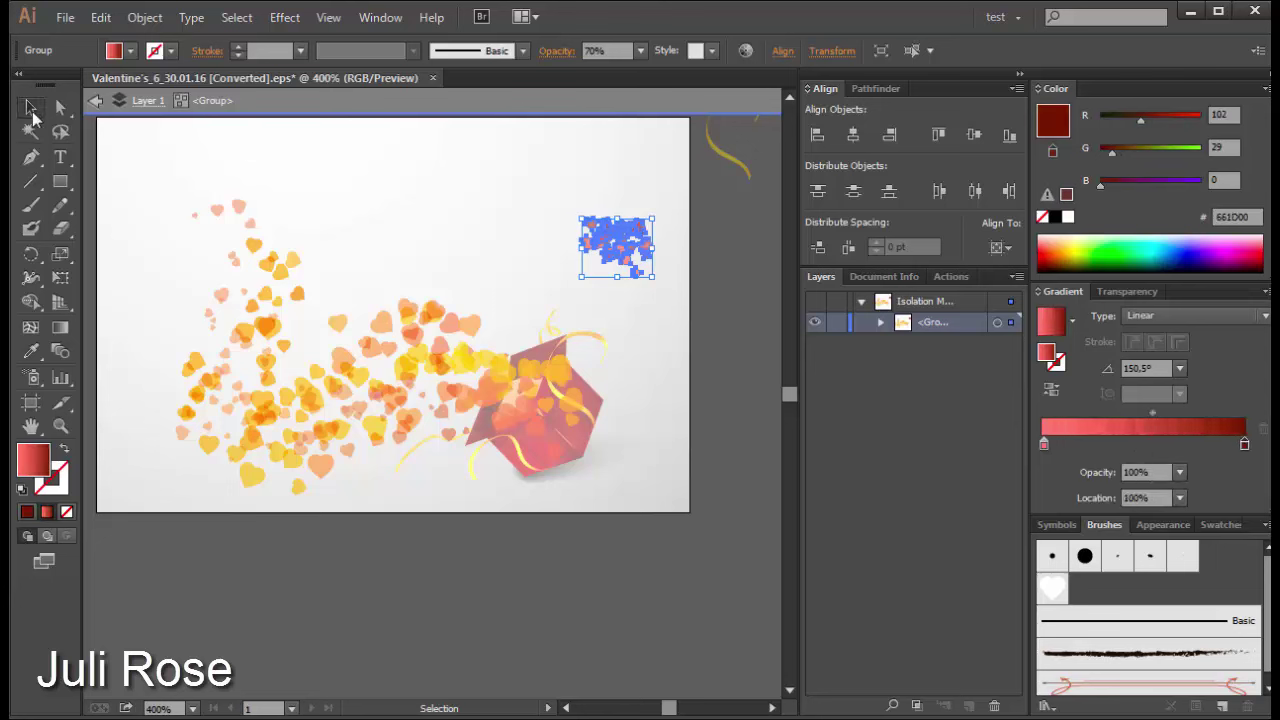
{"action": "left_click", "coordinate": [31, 110]}
{"action": "left_click_drag", "start_coordinate": [614, 243], "coordinate": [543, 407]}
Step: Zoom in on the gift box and resize and reposition the heart cluster over it
{"action": "key", "text": "z"}
{"action": "left_click_drag", "start_coordinate": [378, 306], "coordinate": [596, 512]}
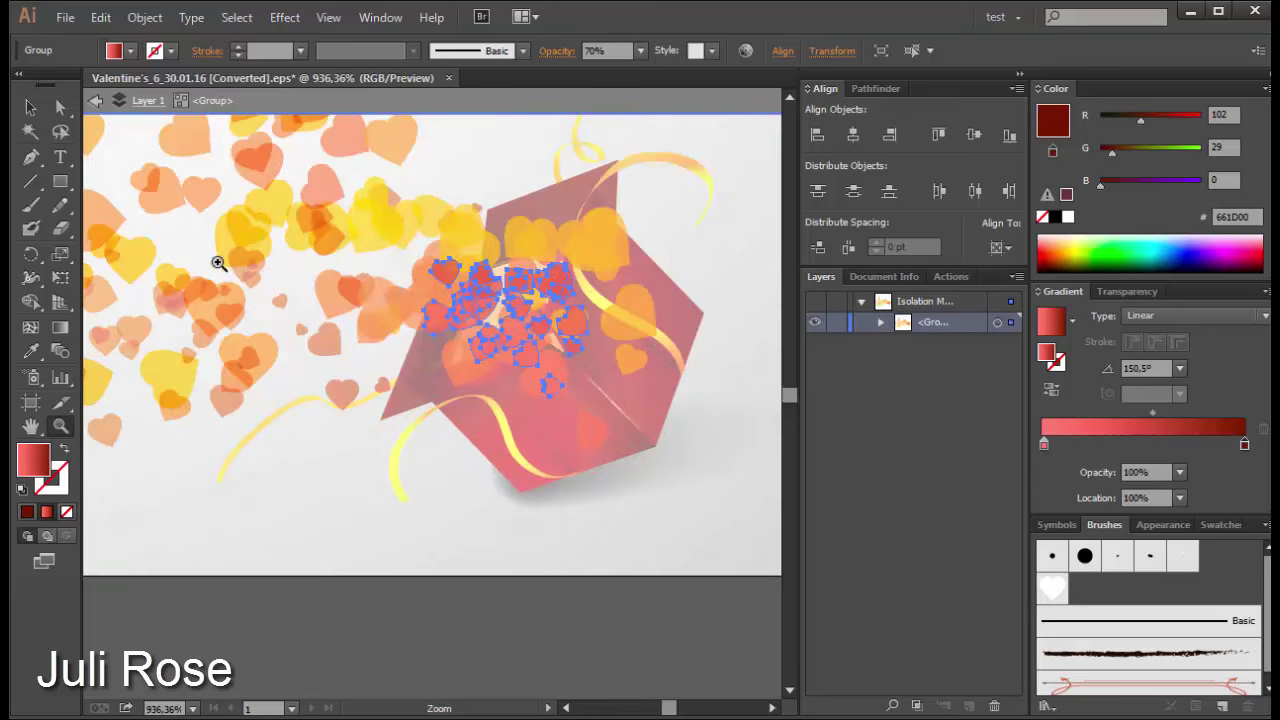
{"action": "left_click", "coordinate": [31, 108]}
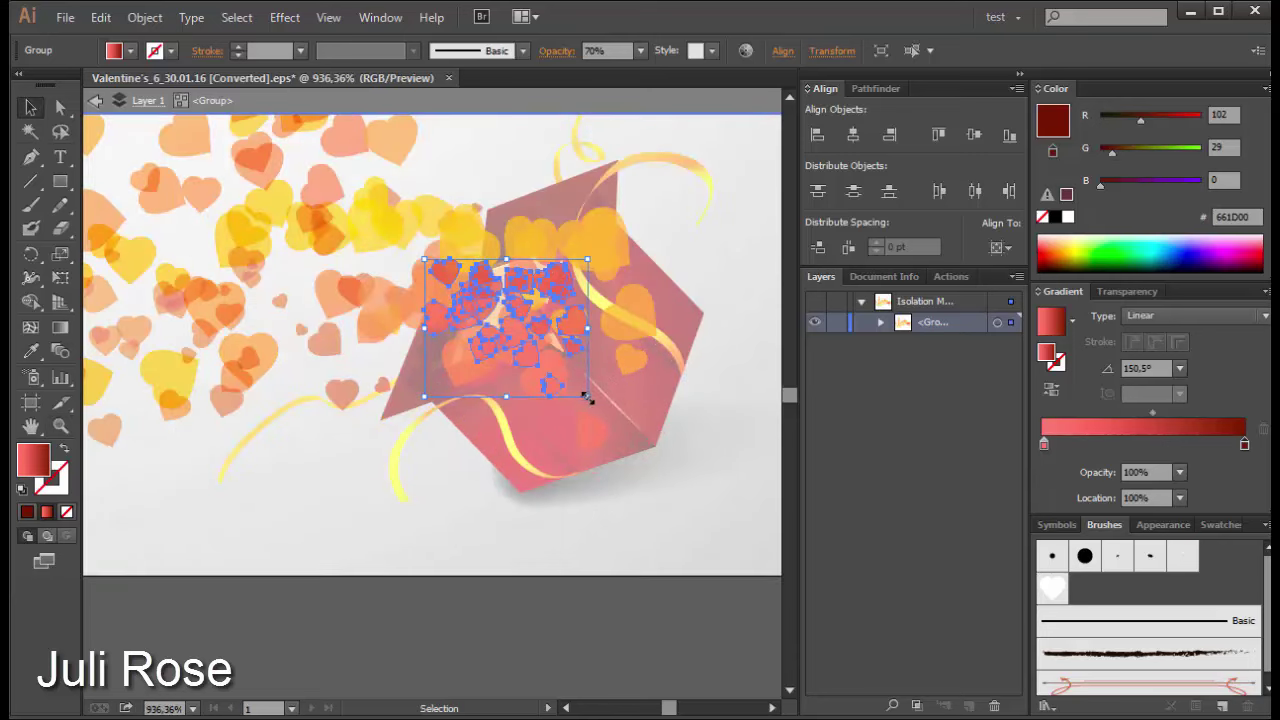
{"action": "left_click_drag", "start_coordinate": [587, 398], "coordinate": [626, 429]}
{"action": "mouse_move", "coordinate": [514, 337]}
{"action": "left_mouse_down"}
{"action": "mouse_move", "coordinate": [535, 277]}
{"action": "mouse_move", "coordinate": [575, 347]}
{"action": "left_mouse_up"}
{"action": "left_click_drag", "start_coordinate": [618, 465], "coordinate": [588, 436]}
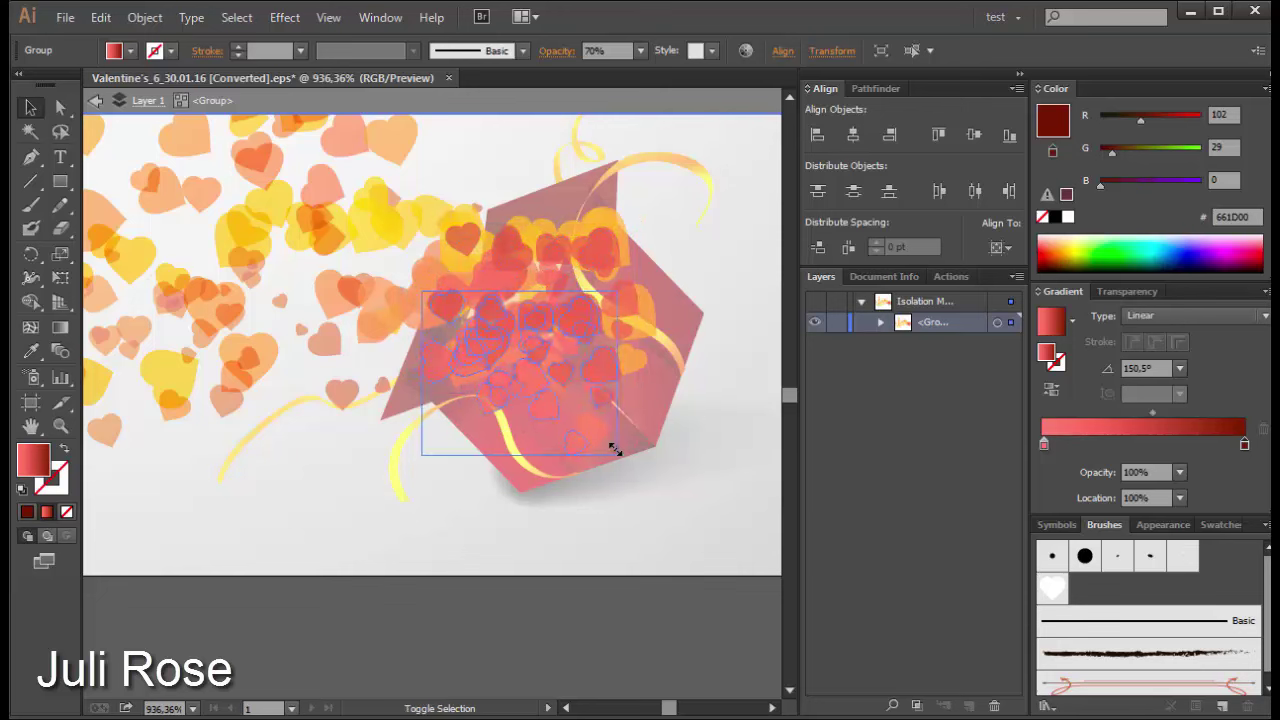
Step: Recolour the cluster's left gradient stop, ending on brown, and nudge and enlarge the cluster
{"action": "left_click", "coordinate": [1044, 445]}
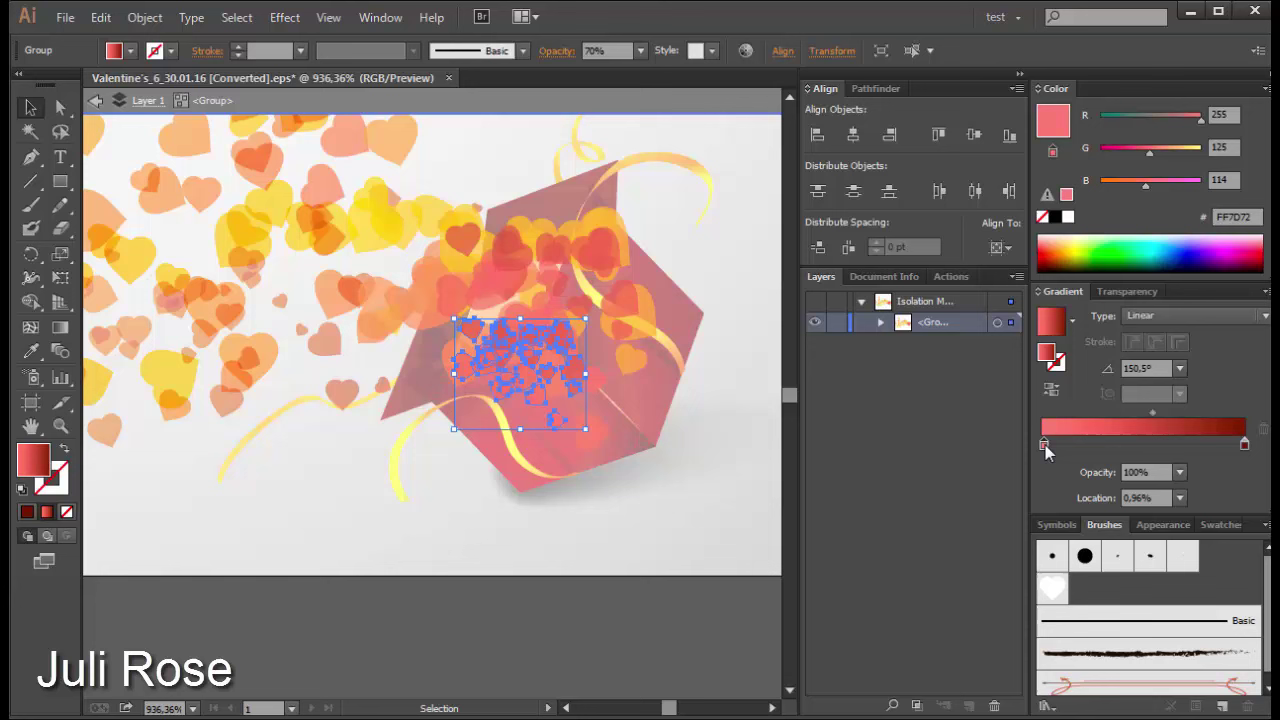
{"action": "left_click", "coordinate": [1051, 254]}
{"action": "left_click", "coordinate": [1062, 252]}
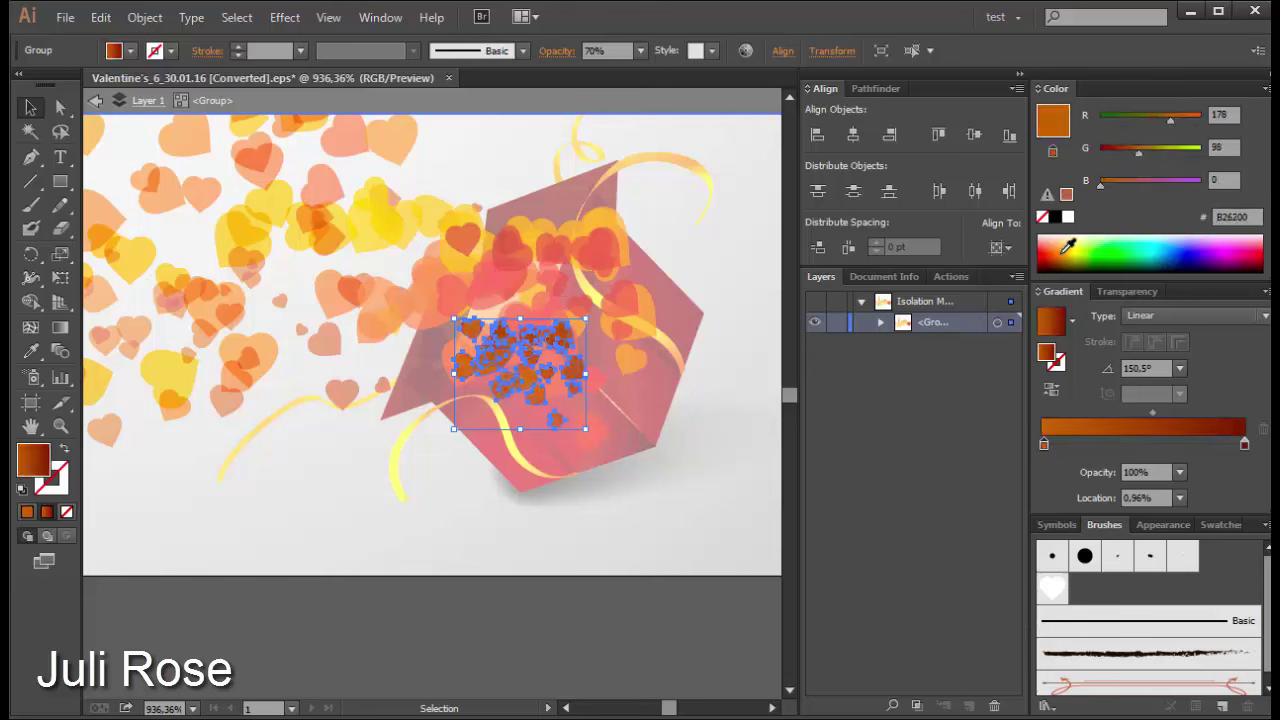
{"action": "key", "text": "Up"}
{"action": "key", "text": "Up"}
{"action": "key", "text": "Up"}
{"action": "key", "text": "Right"}
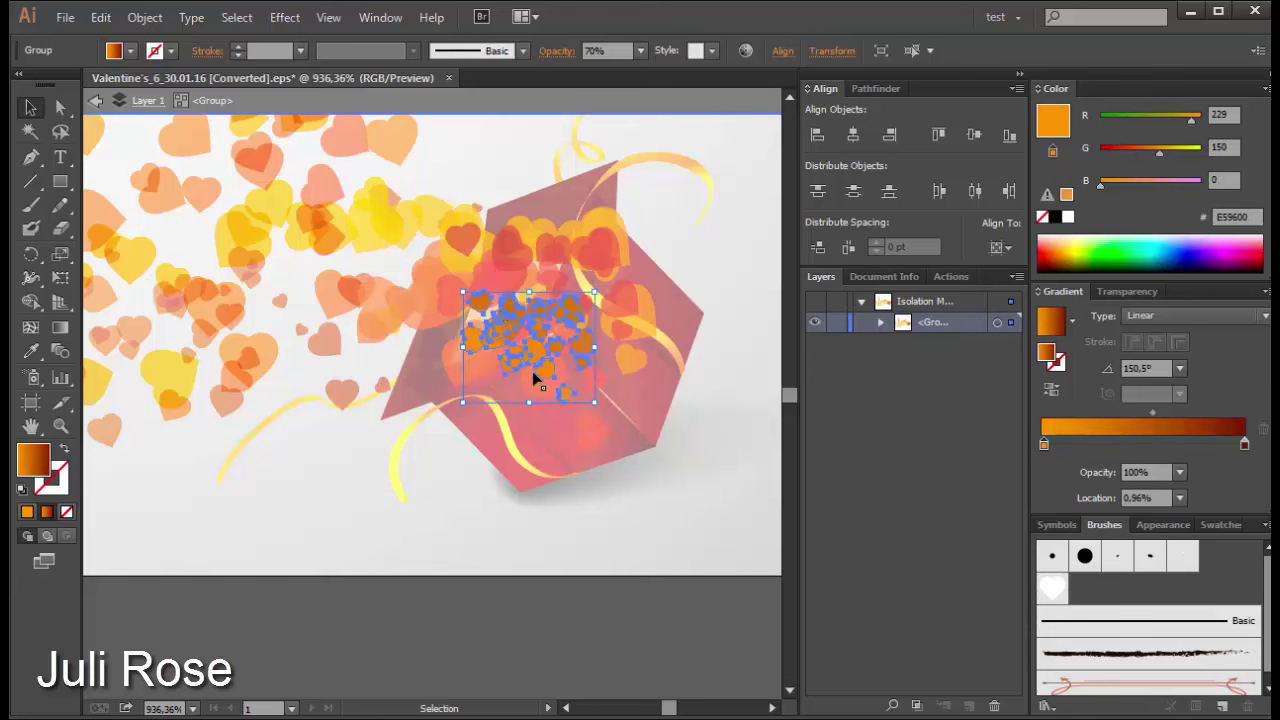
{"action": "left_click_drag", "start_coordinate": [464, 293], "coordinate": [449, 281]}
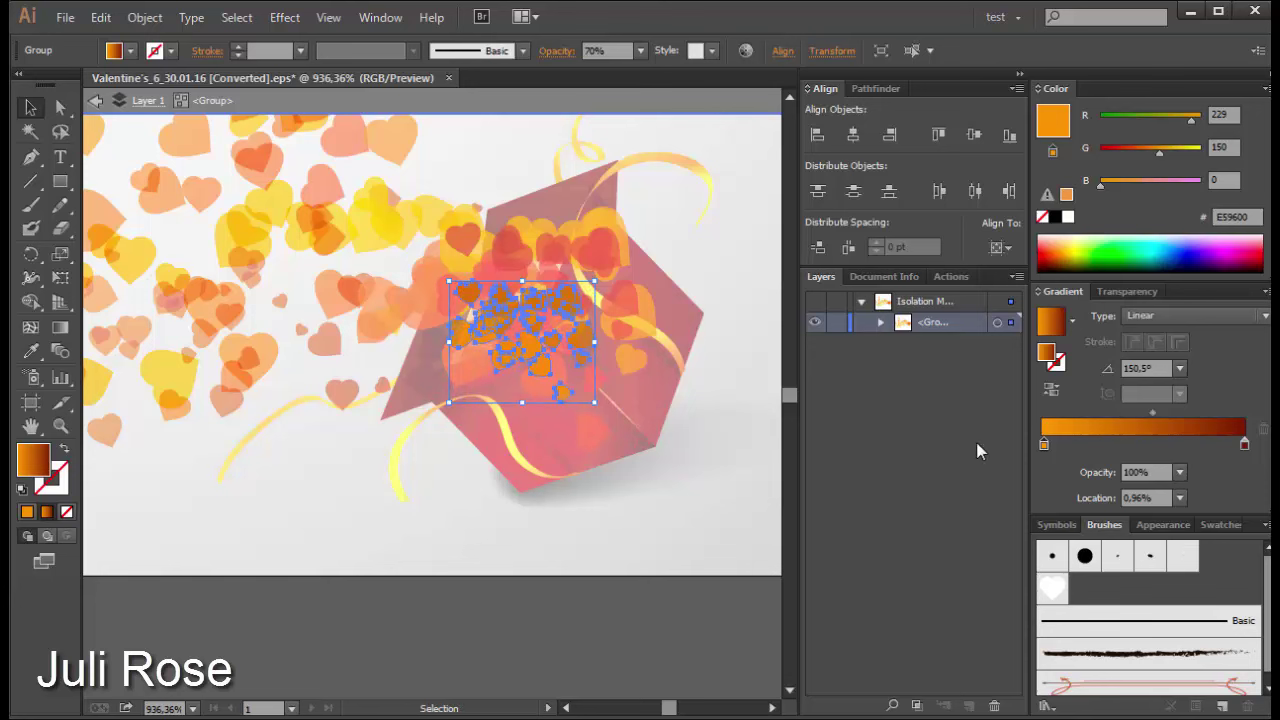
{"action": "left_click", "coordinate": [1064, 259]}
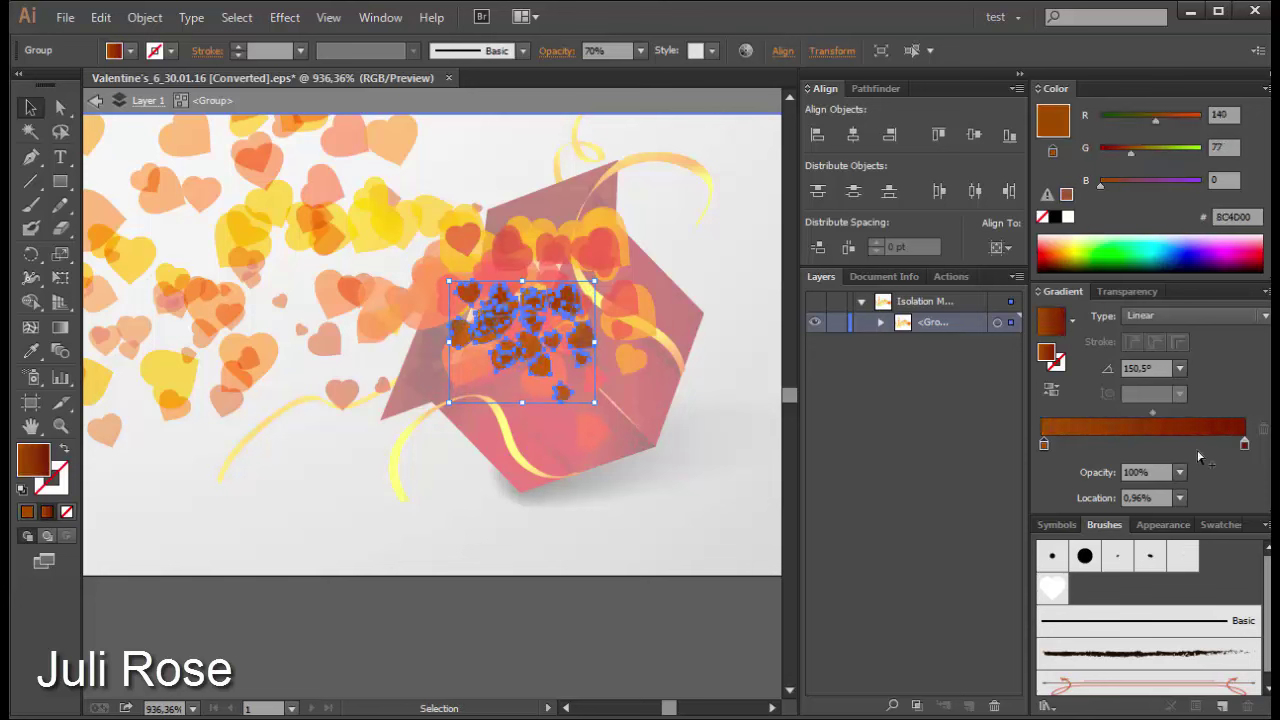
Step: Move one small heart up-left, then select all the brown hearts in the box by colour
{"action": "left_click", "coordinate": [702, 440]}
{"action": "left_click", "coordinate": [493, 345]}
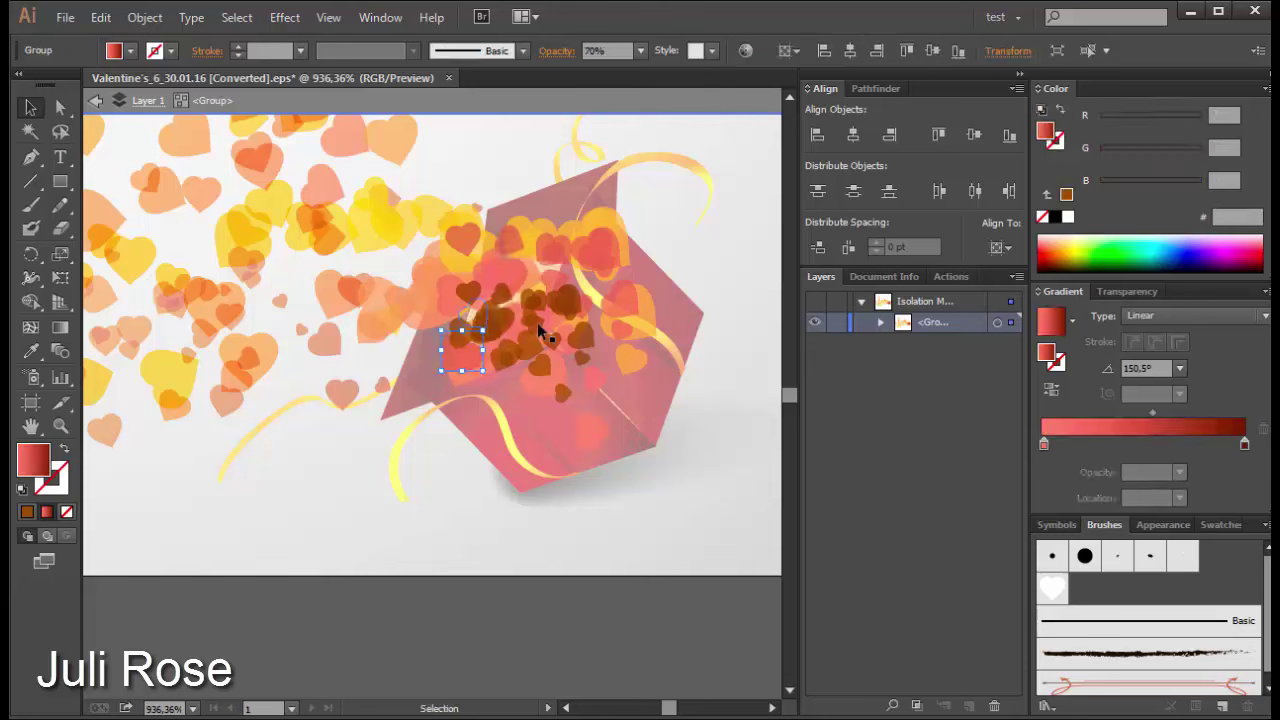
{"action": "left_click_drag", "start_coordinate": [490, 348], "coordinate": [473, 313]}
{"action": "key", "text": "y"}
{"action": "left_click", "coordinate": [520, 350]}
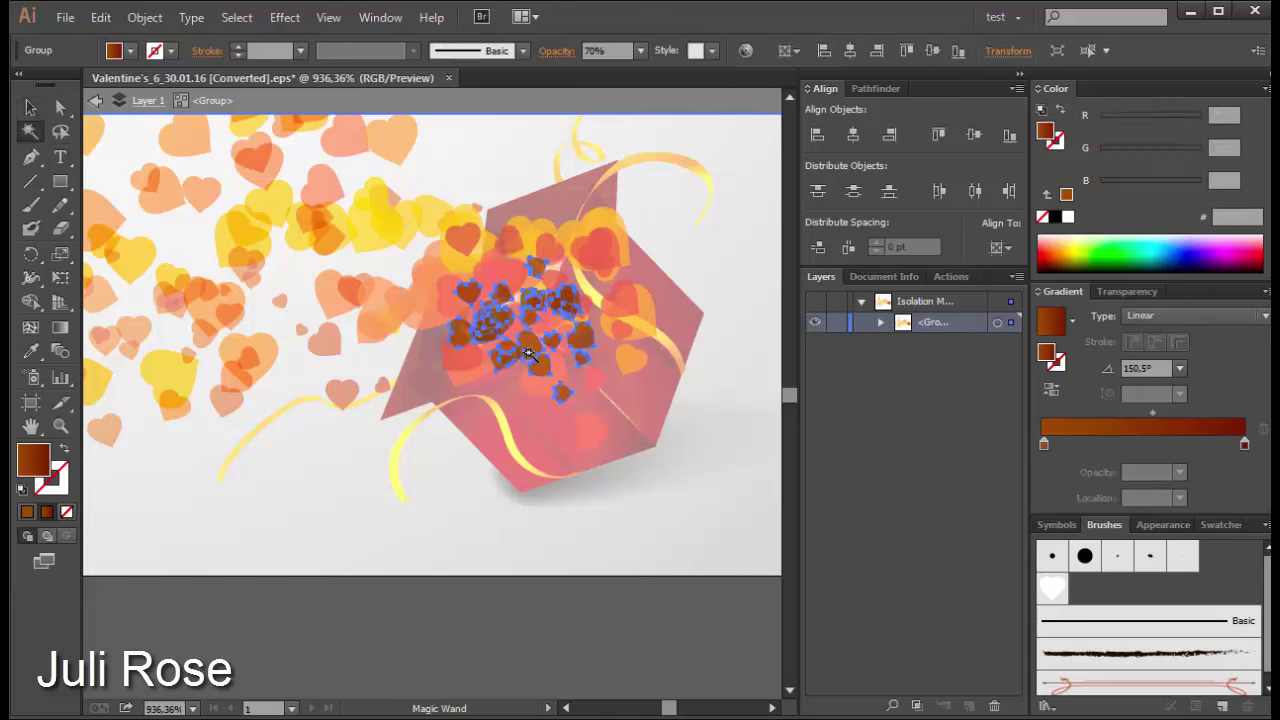
Step: Set the selected hearts' left gradient stop to dark red and exit Isolation Mode
{"action": "left_click", "coordinate": [1043, 447]}
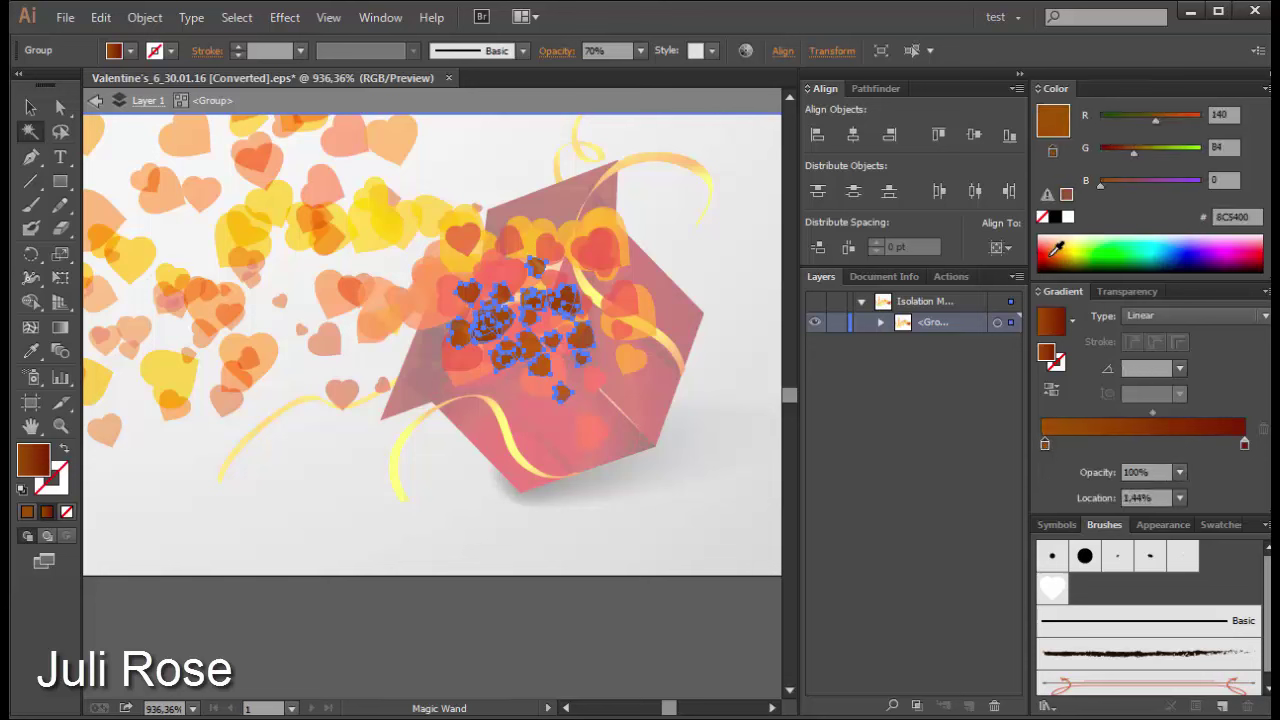
{"action": "left_click", "coordinate": [1045, 248]}
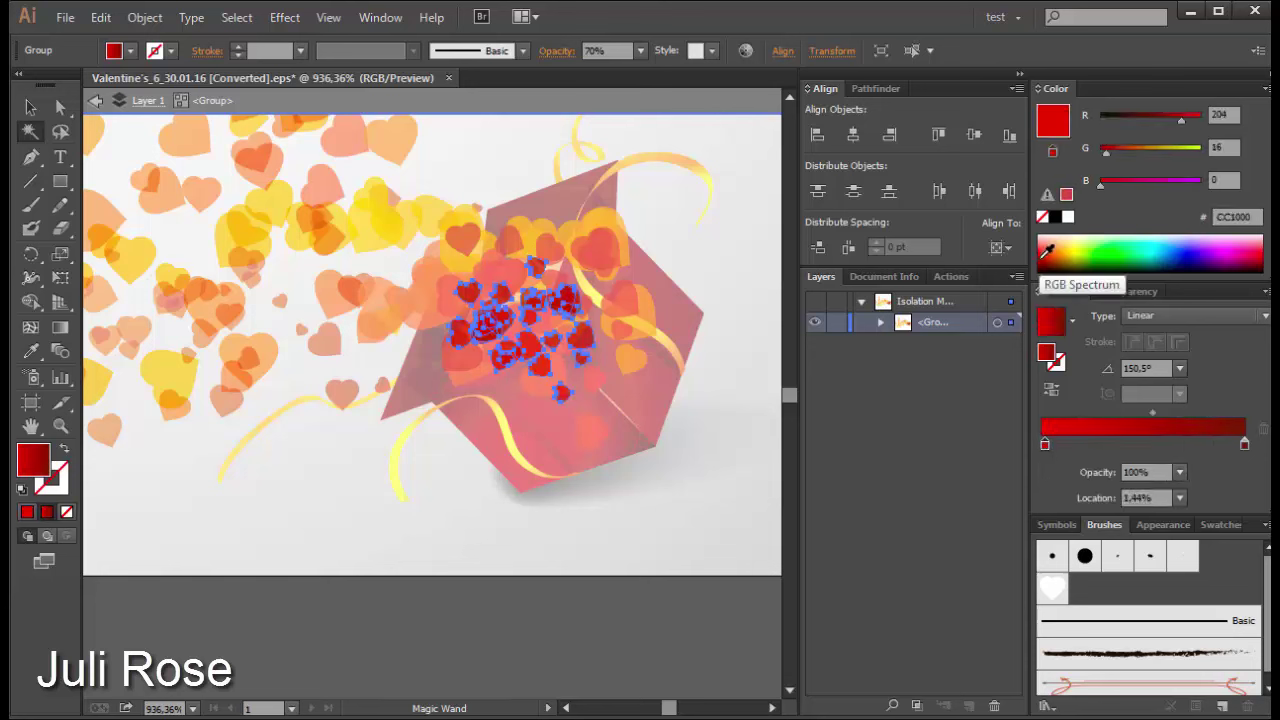
{"action": "left_click", "coordinate": [1045, 252]}
{"action": "key", "text": "v"}
{"action": "double_click", "coordinate": [649, 605]}
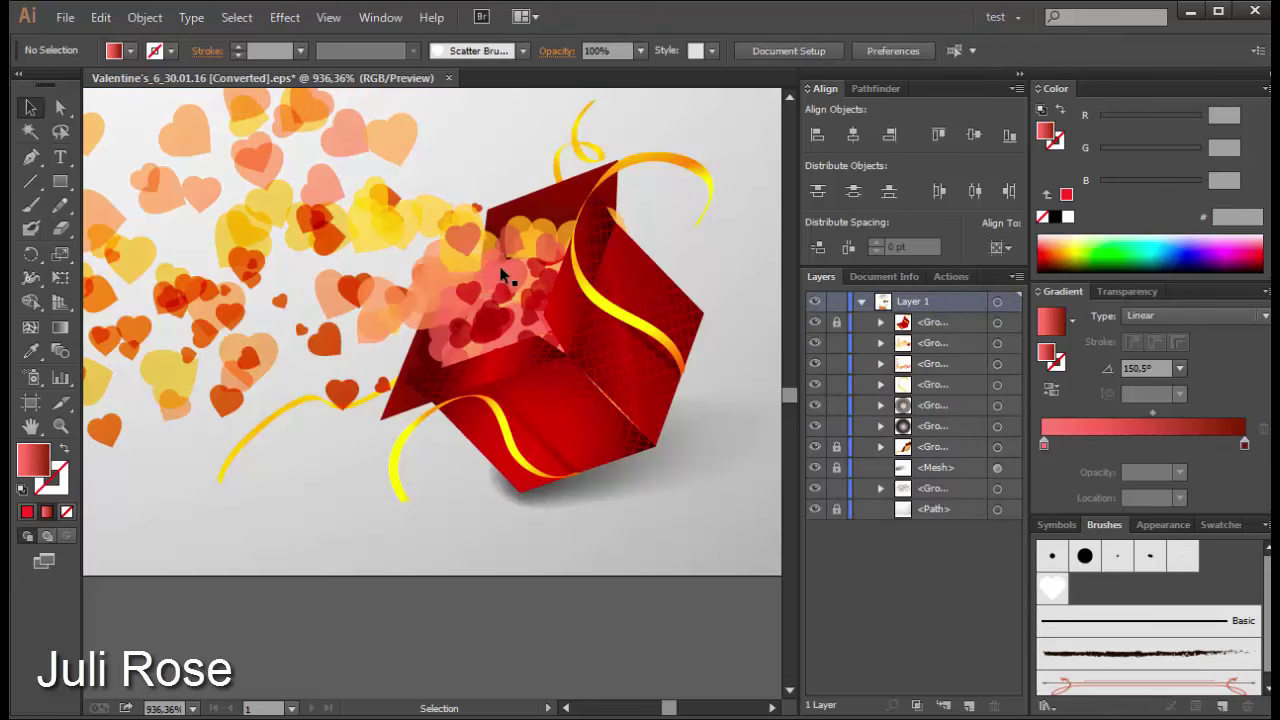
Step: Zoom in on the hearts and gift box and isolate the heart group
{"action": "scroll", "coordinate": [440, 405], "scroll_direction": "down", "scroll_amount": 2}
{"action": "scroll", "coordinate": [446, 449], "scroll_direction": "down", "scroll_amount": 1}
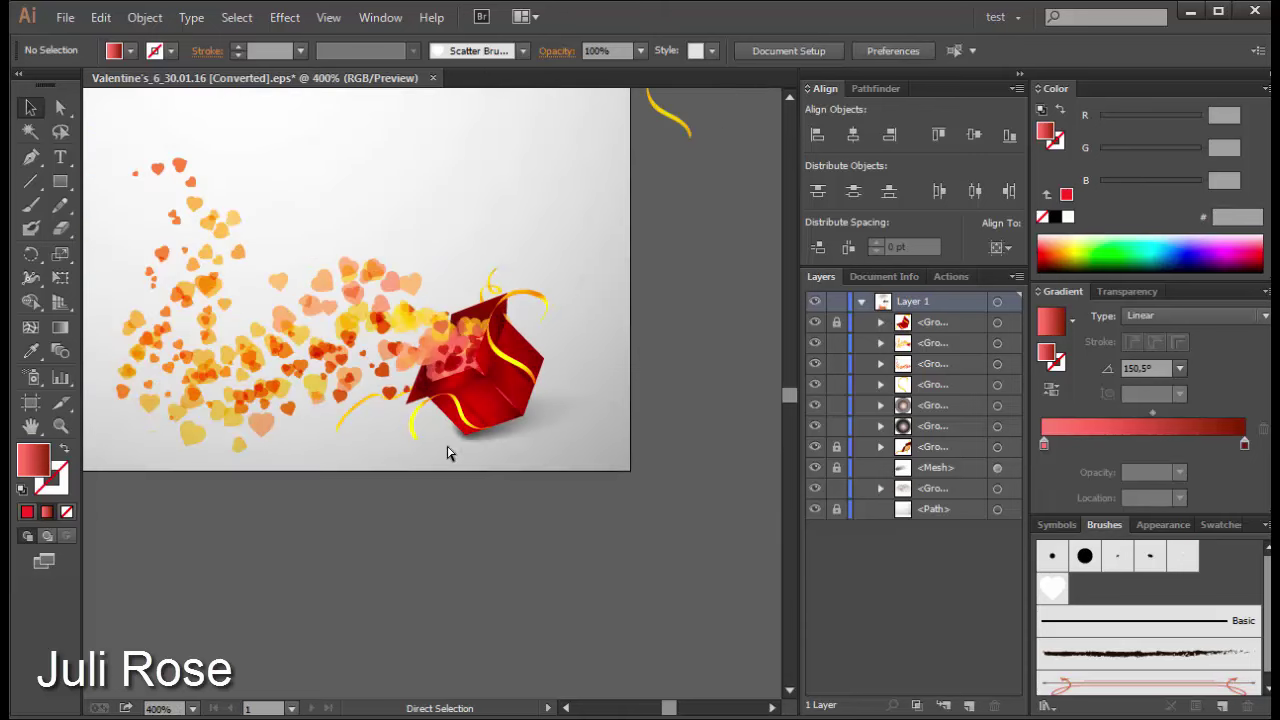
{"action": "left_click", "coordinate": [567, 708]}
{"action": "scroll", "coordinate": [585, 640], "scroll_direction": "up", "scroll_amount": 1}
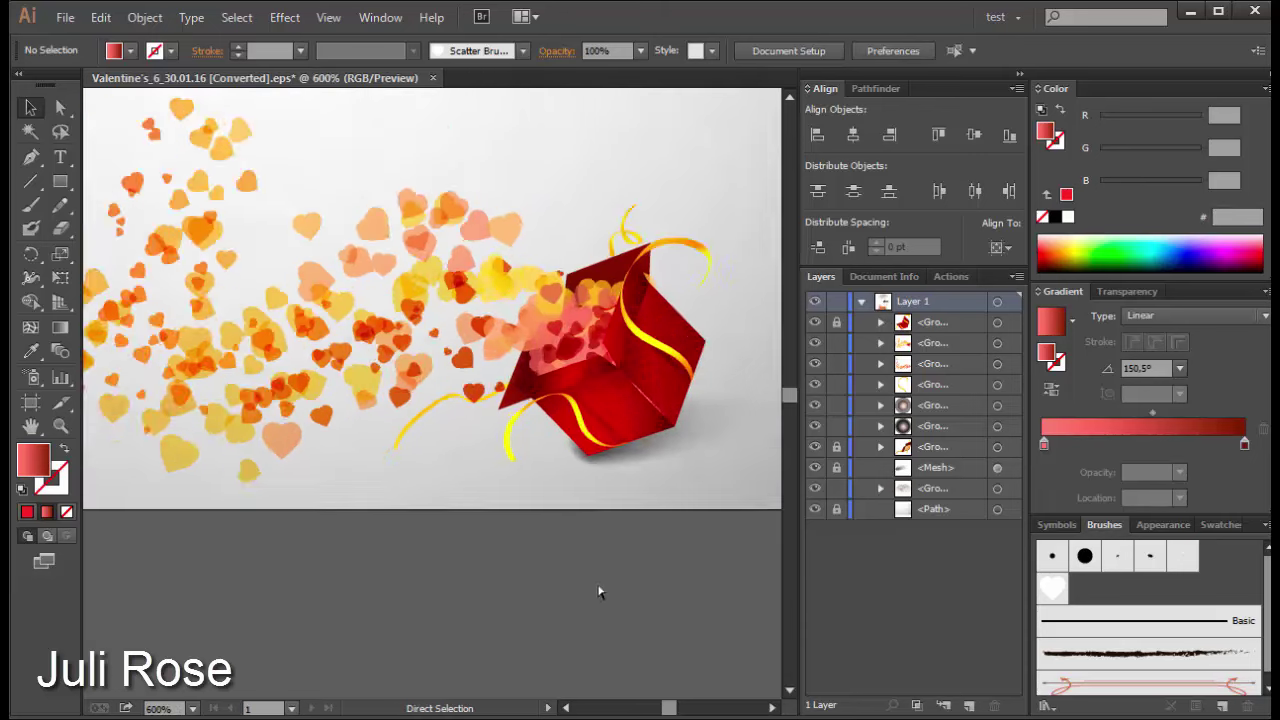
{"action": "scroll", "coordinate": [604, 570], "scroll_direction": "up", "scroll_amount": 1}
{"action": "left_click", "coordinate": [620, 300]}
{"action": "right_click", "coordinate": [617, 289]}
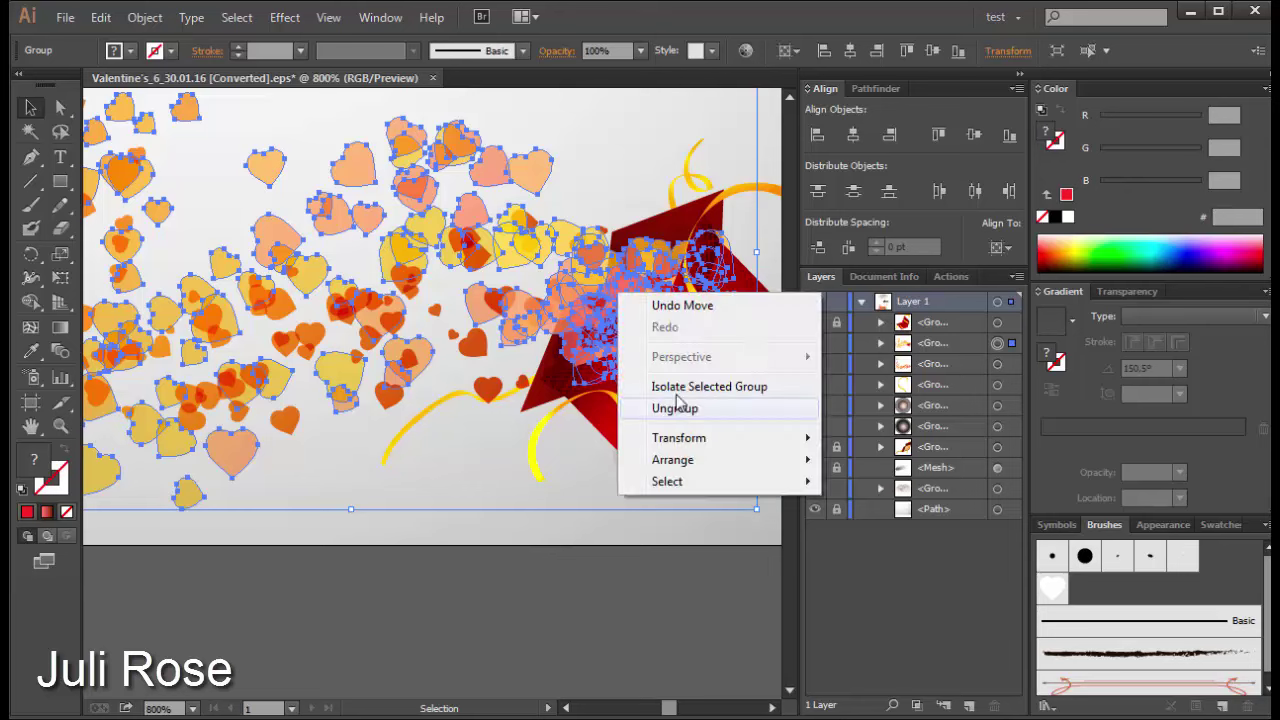
{"action": "left_click", "coordinate": [680, 384]}
{"action": "left_click", "coordinate": [560, 292]}
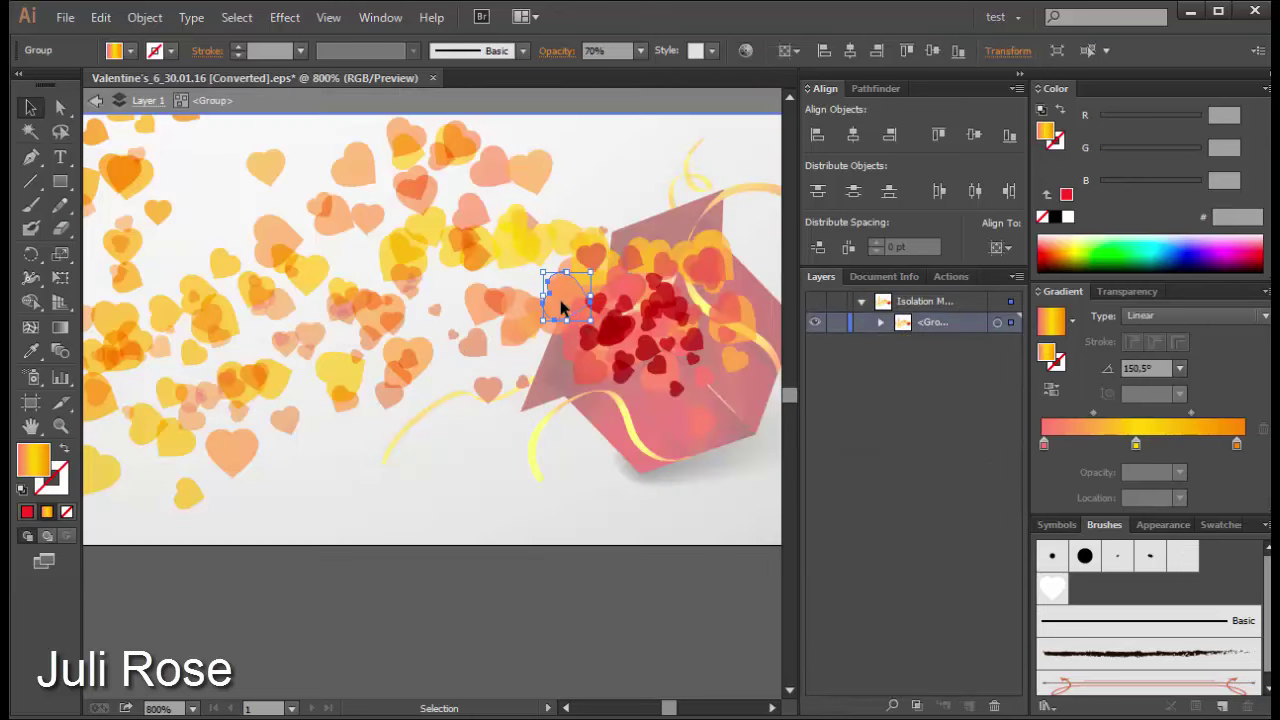
{"action": "left_click", "coordinate": [559, 354]}
Step: Select the hearts around the gift box opening with the Magic Wand
{"action": "scroll", "coordinate": [388, 337], "scroll_direction": "up", "scroll_amount": 1}
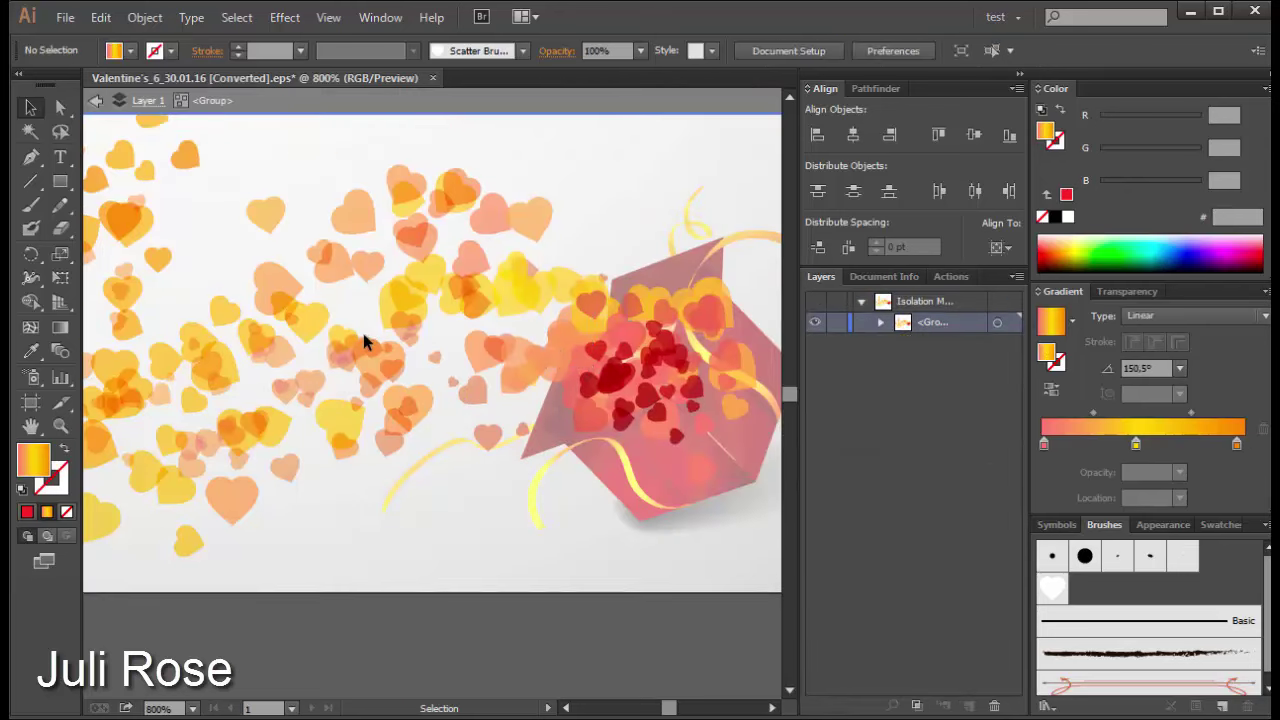
{"action": "scroll", "coordinate": [364, 342], "scroll_direction": "down", "scroll_amount": 1}
{"action": "scroll", "coordinate": [343, 329], "scroll_direction": "down", "scroll_amount": 1}
{"action": "mouse_move", "coordinate": [152, 162]}
{"action": "left_mouse_down"}
{"action": "mouse_move", "coordinate": [452, 492]}
{"action": "mouse_move", "coordinate": [475, 495]}
{"action": "left_mouse_up"}
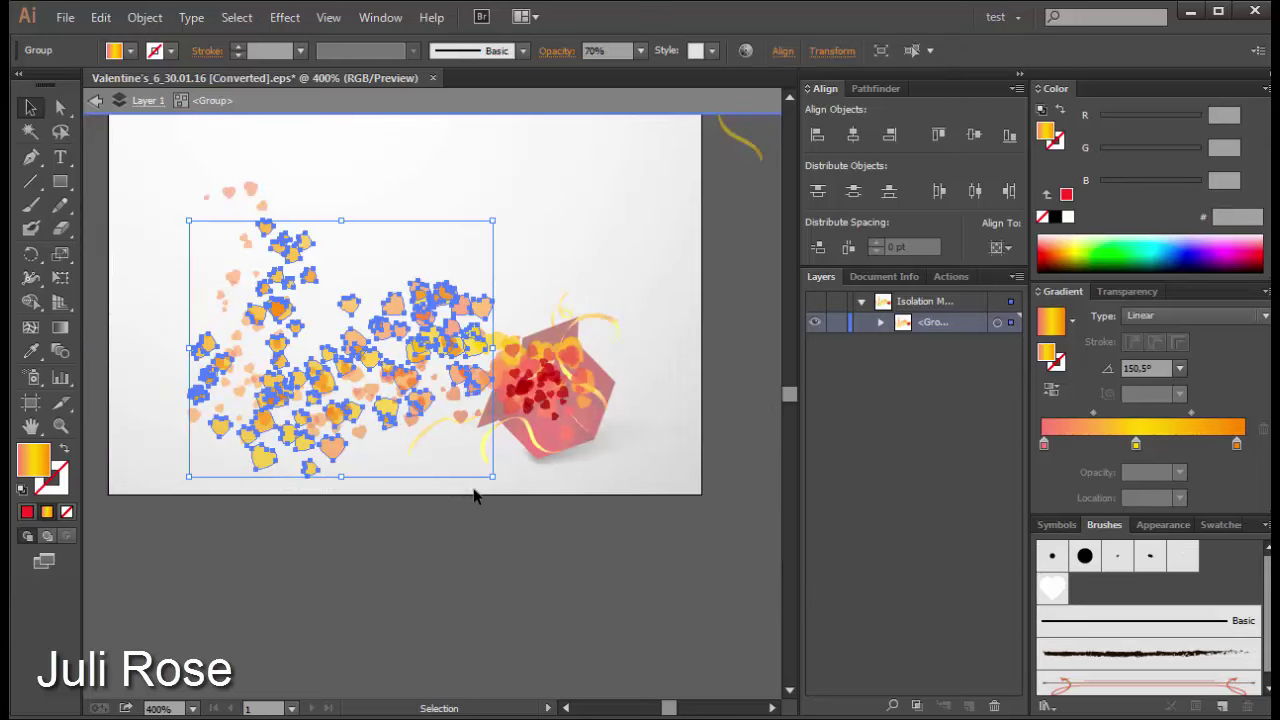
{"action": "key", "text": "ctrl+shift+a"}
{"action": "key", "text": "z"}
{"action": "left_click_drag", "start_coordinate": [447, 265], "coordinate": [629, 441]}
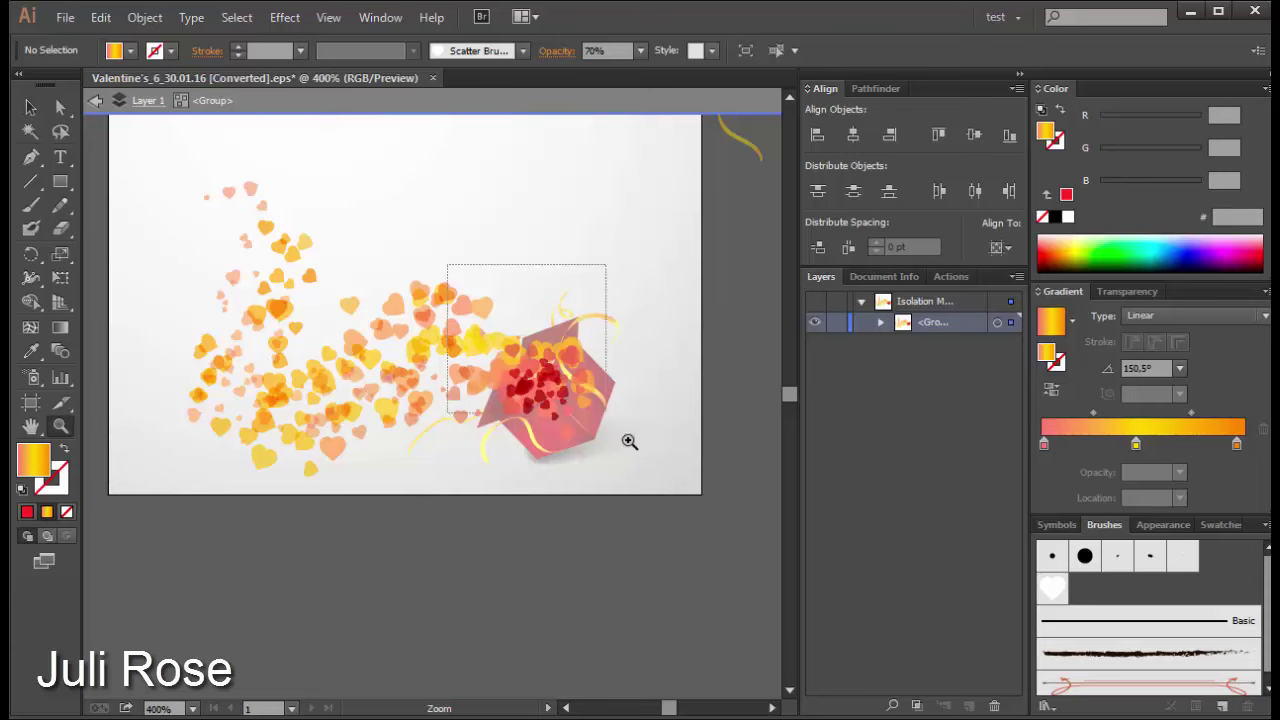
{"action": "left_click", "coordinate": [30, 131]}
{"action": "left_click", "coordinate": [306, 420]}
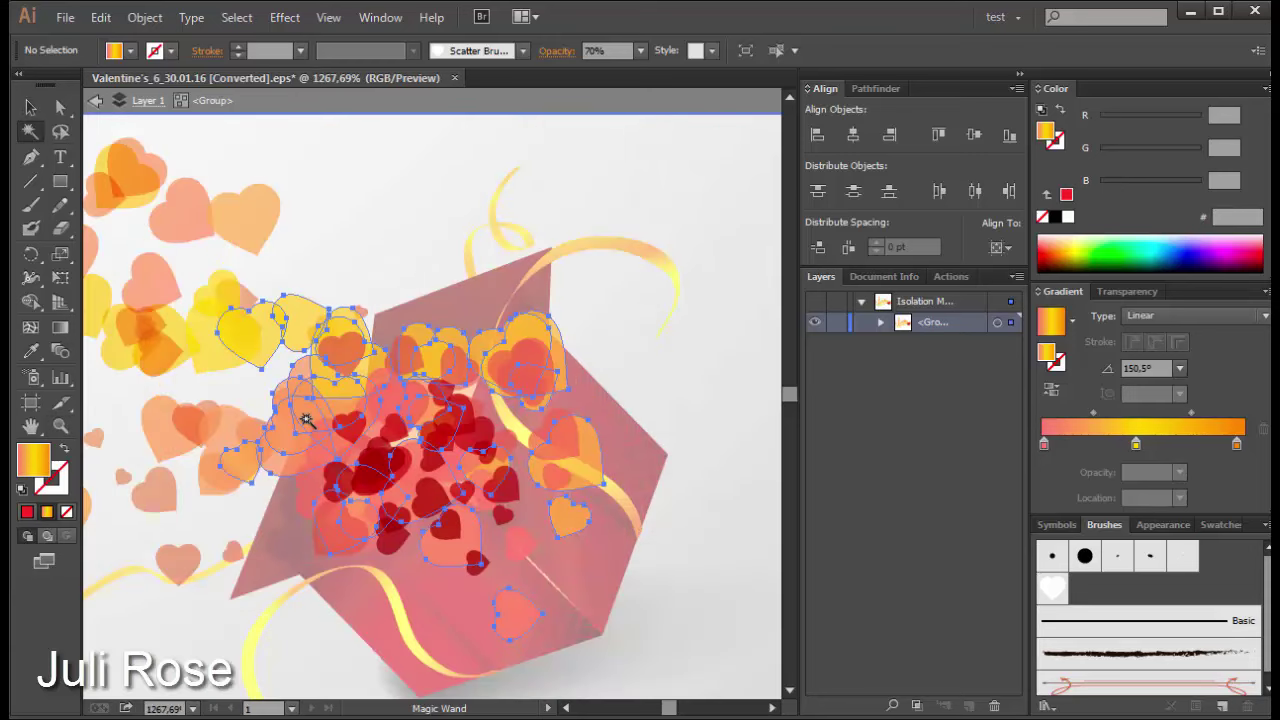
{"action": "key", "text": "ctrl+minus"}
{"action": "key", "text": "ctrl+minus"}
{"action": "key", "text": "ctrl+minus"}
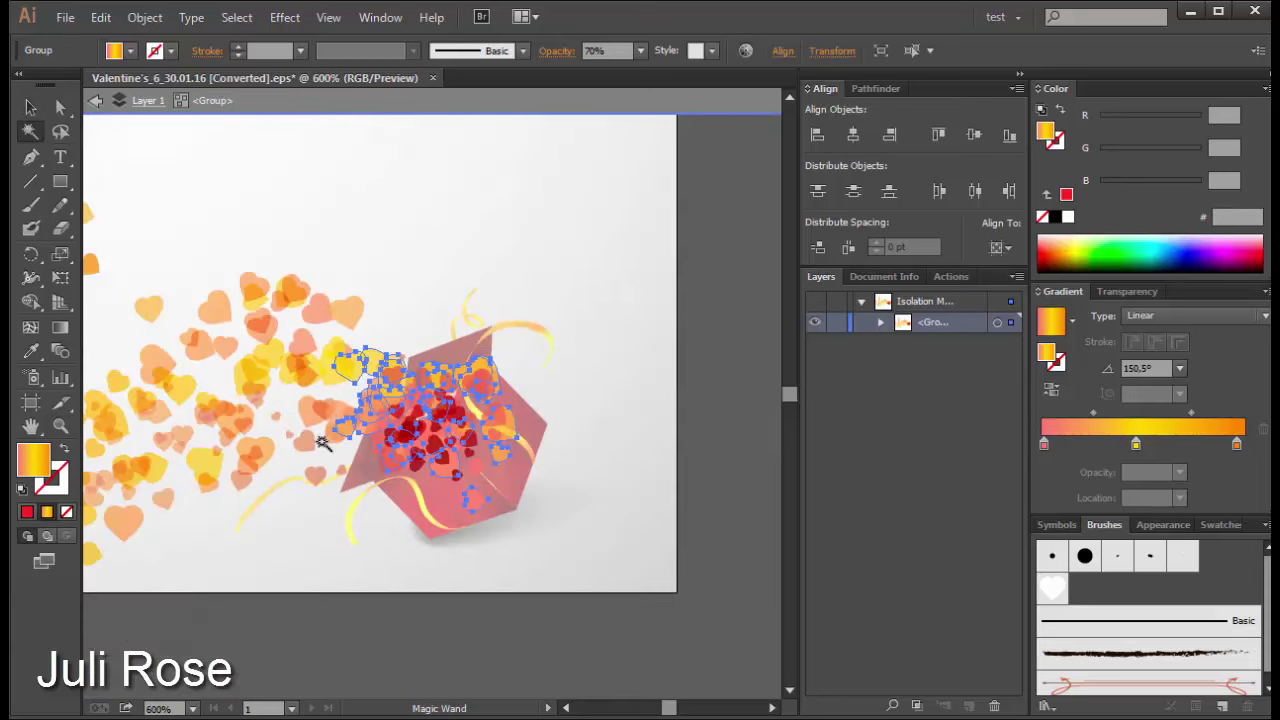
{"action": "left_click", "coordinate": [565, 708]}
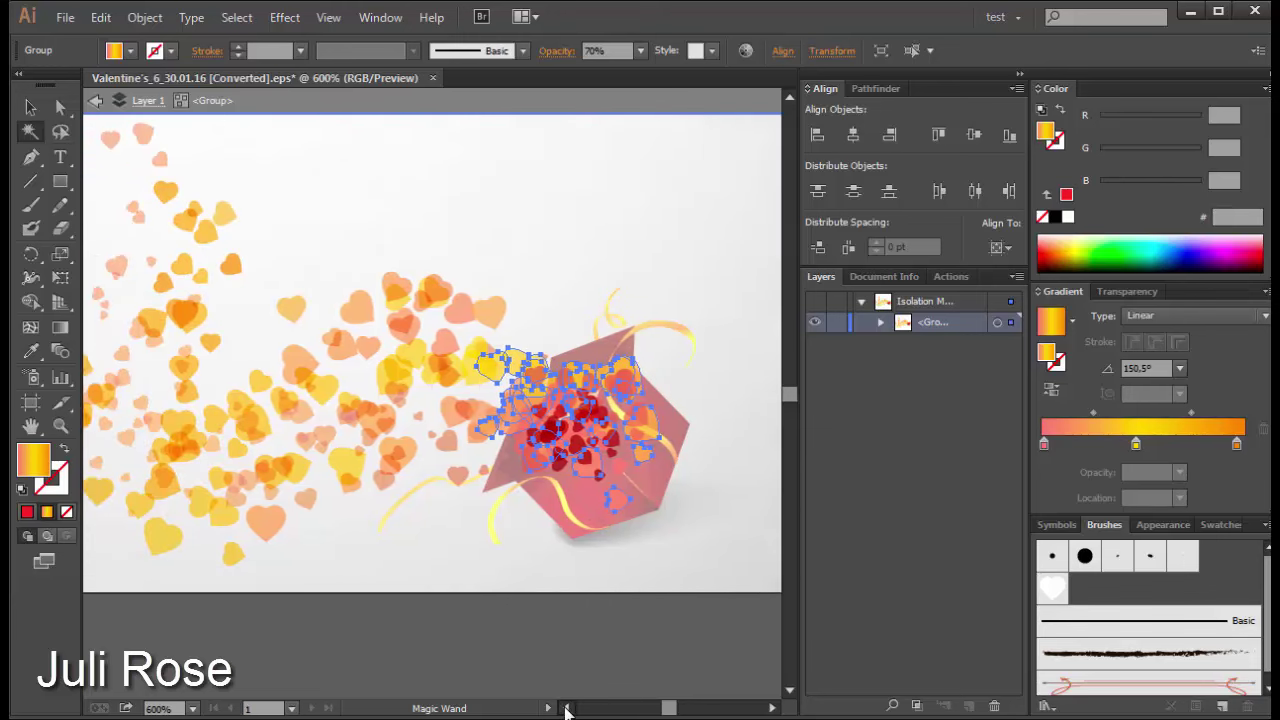
Step: Turn the hearts' middle gradient stop red and remove the pink stop
{"action": "left_click", "coordinate": [1136, 444]}
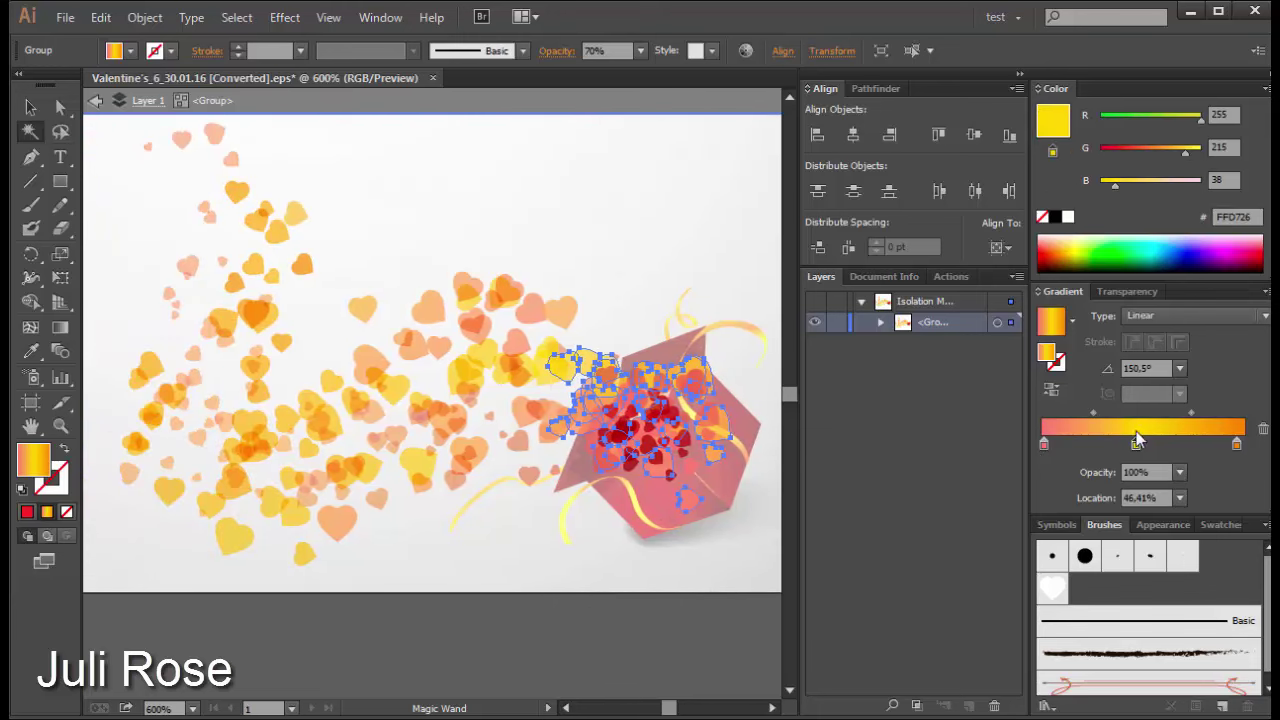
{"action": "left_click", "coordinate": [1050, 254]}
{"action": "left_click", "coordinate": [1042, 250]}
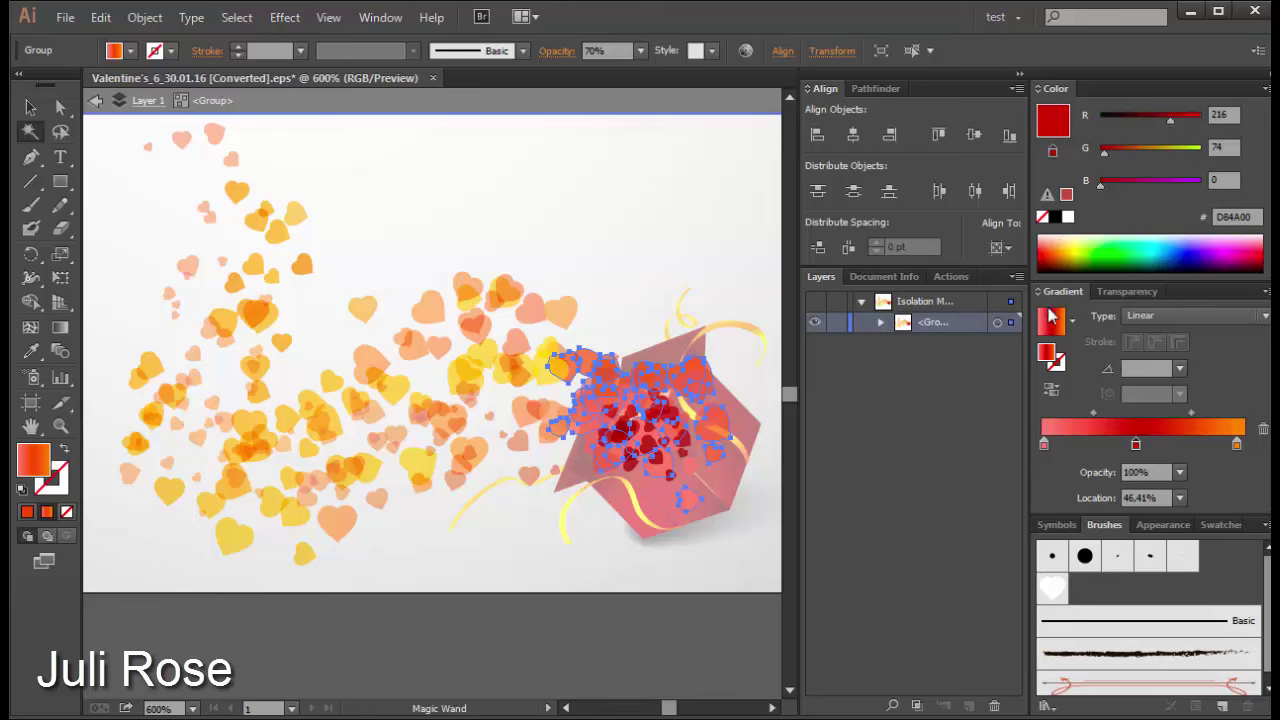
{"action": "mouse_move", "coordinate": [1043, 444]}
{"action": "left_mouse_down"}
{"action": "mouse_move", "coordinate": [1150, 462]}
{"action": "mouse_move", "coordinate": [1040, 445]}
{"action": "left_mouse_up"}
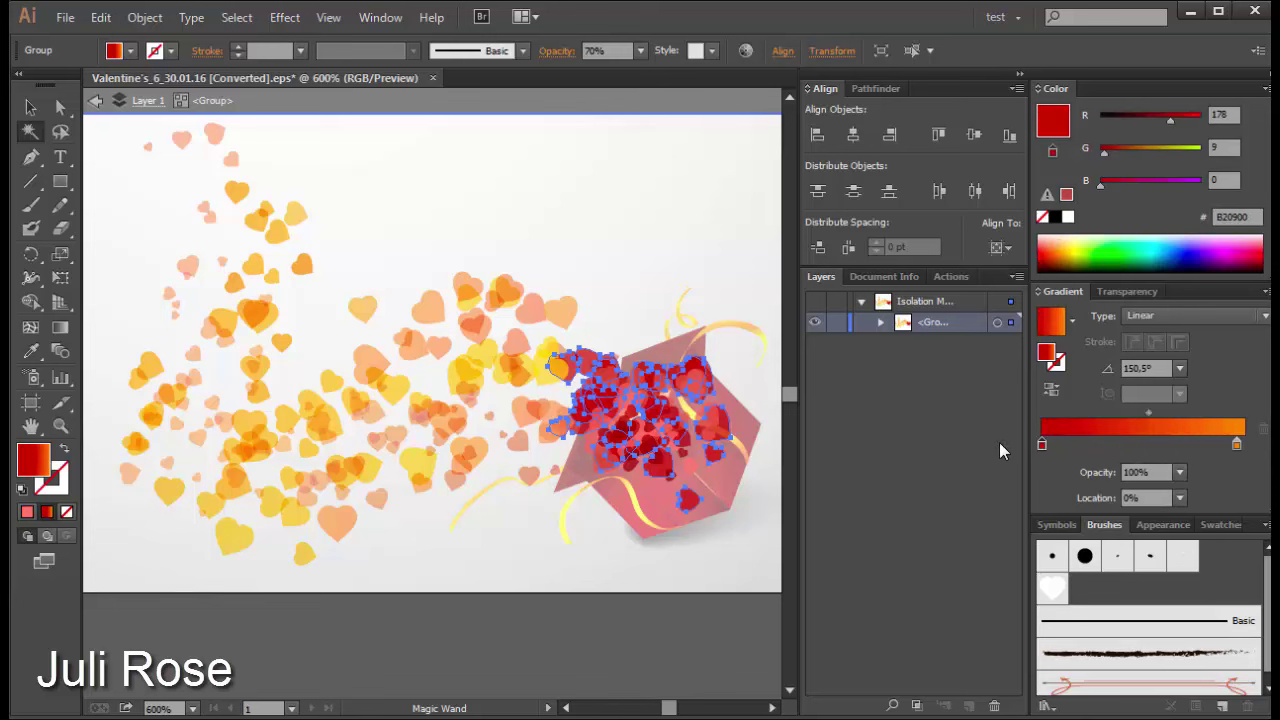
Step: Redirect the hearts' red-to-orange gradient to about a 160° angle with the Gradient tool
{"action": "left_click", "coordinate": [772, 708]}
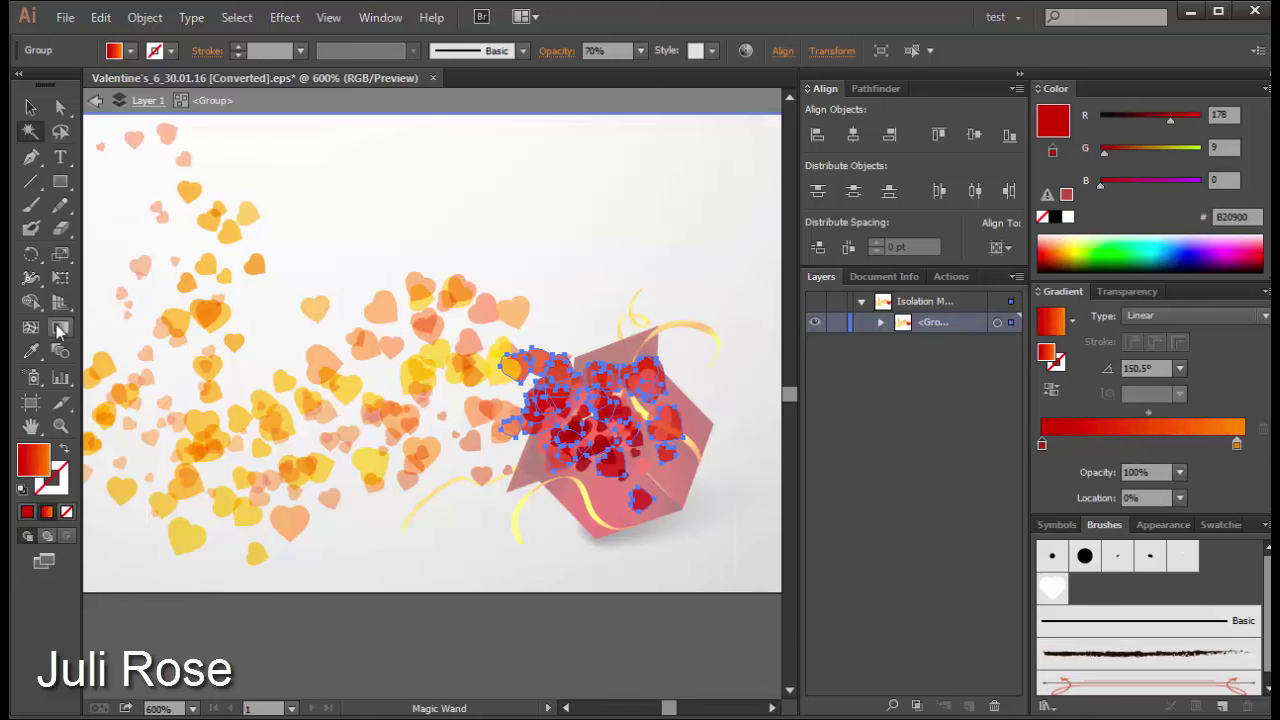
{"action": "left_click", "coordinate": [60, 327]}
{"action": "mouse_move", "coordinate": [688, 505]}
{"action": "left_mouse_down"}
{"action": "mouse_move", "coordinate": [692, 490]}
{"action": "mouse_move", "coordinate": [449, 334]}
{"action": "left_mouse_up"}
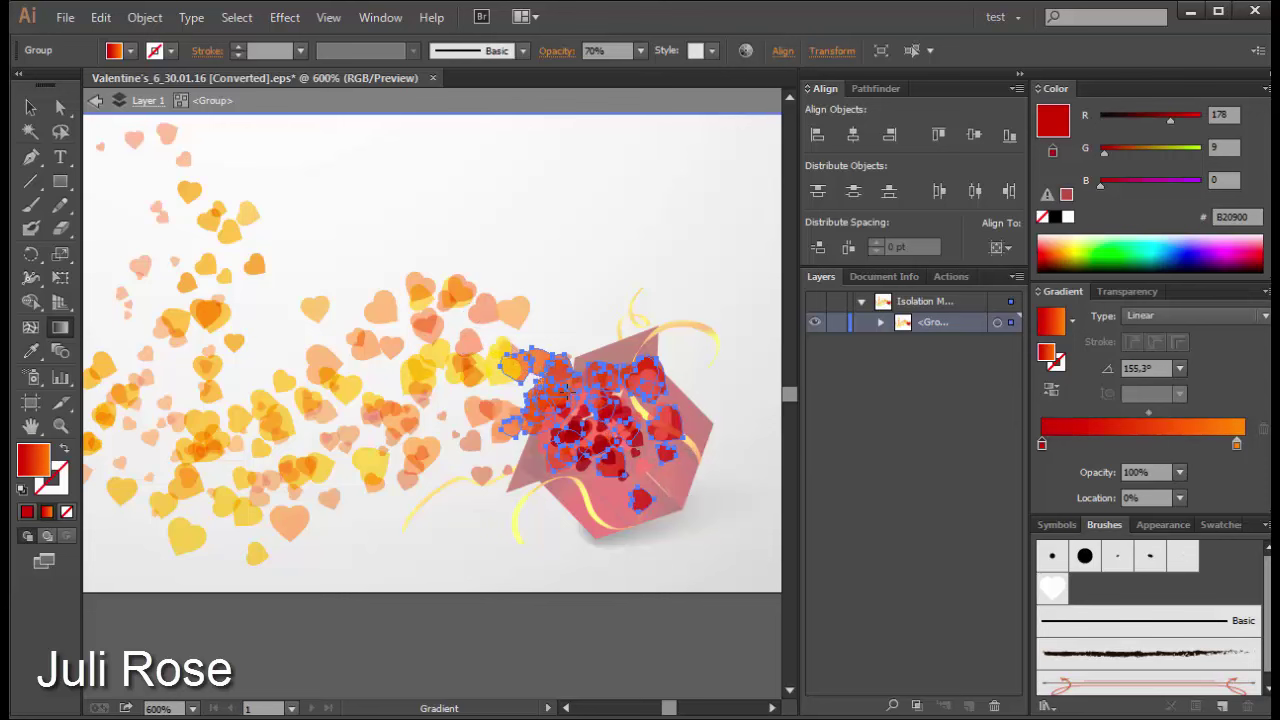
{"action": "left_click_drag", "start_coordinate": [578, 404], "coordinate": [422, 347]}
{"action": "left_click", "coordinate": [30, 107]}
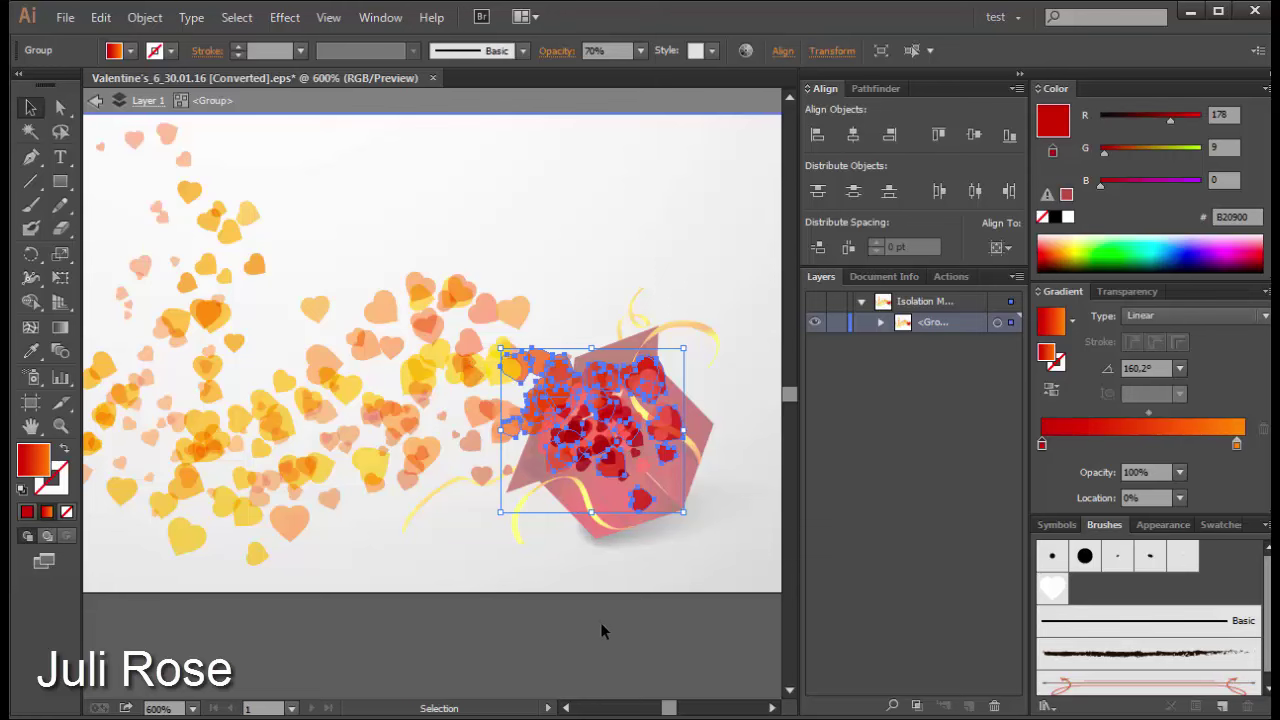
{"action": "key", "text": "ctrl+alt+bracketleft"}
Step: Exit Isolation Mode and select the orange-yellow trail hearts with the Magic Wand
{"action": "key", "text": "ctrl+minus"}
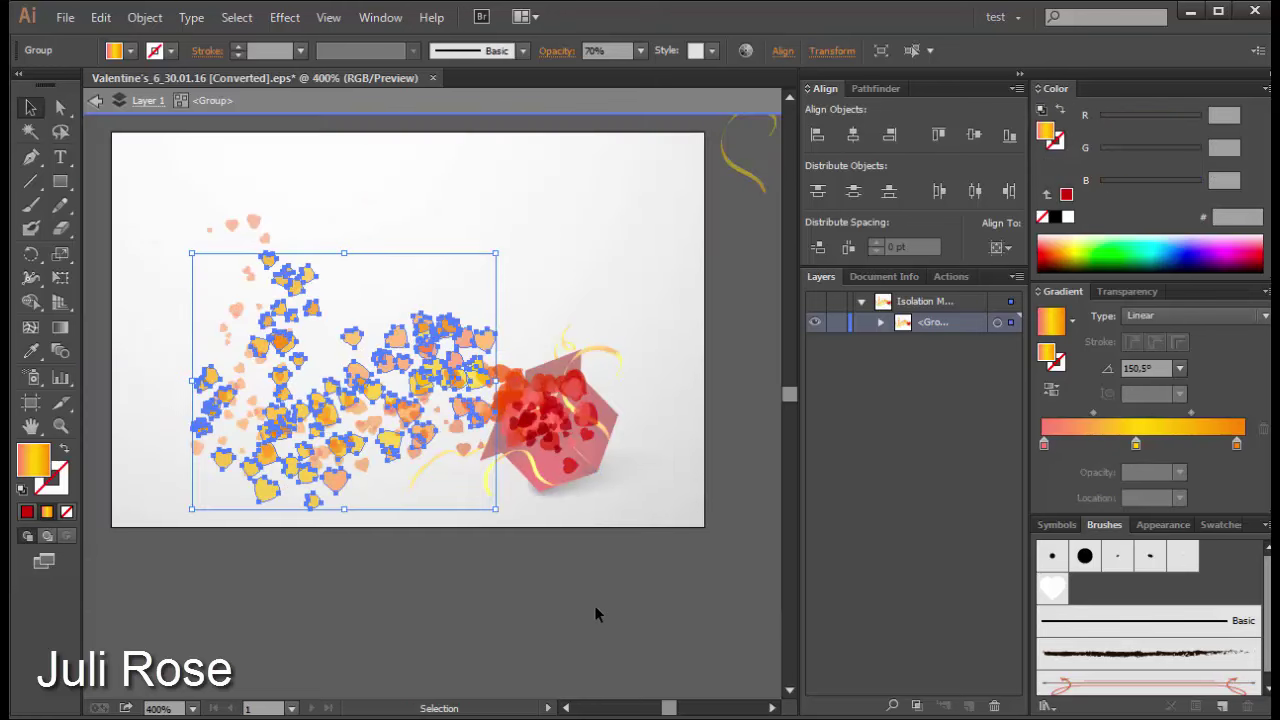
{"action": "double_click", "coordinate": [594, 605]}
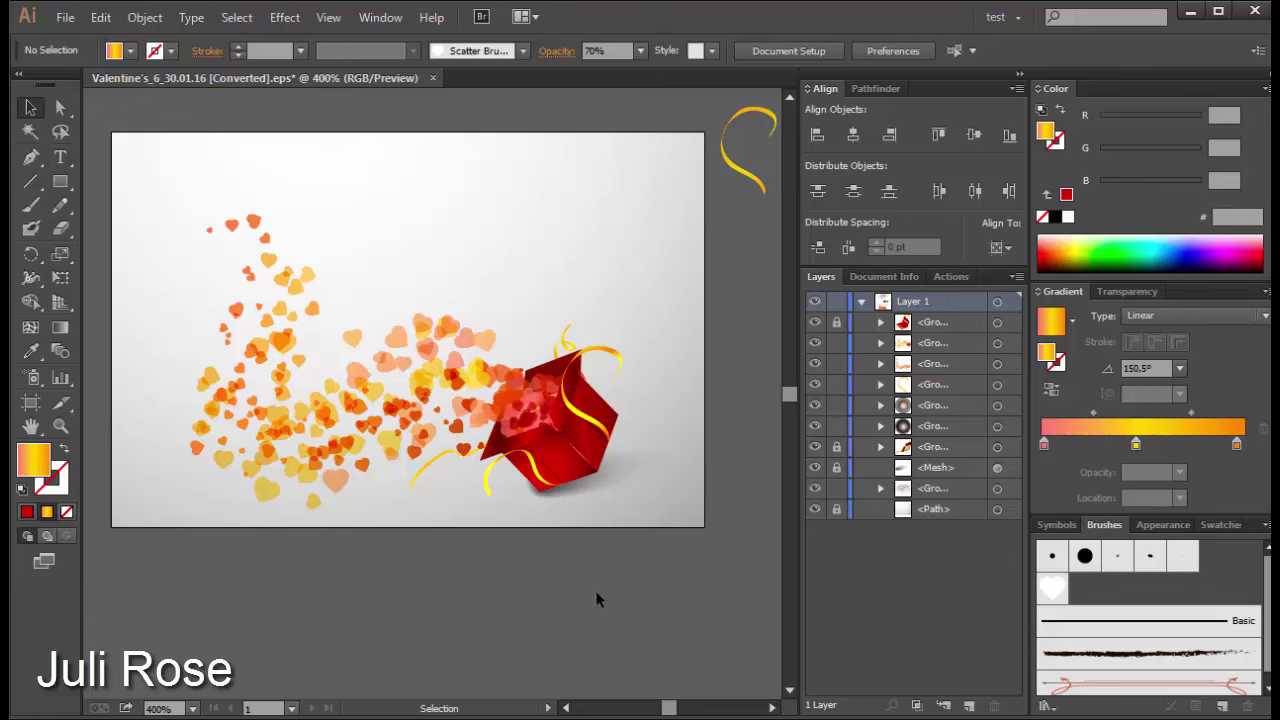
{"action": "key", "text": "a"}
{"action": "key", "text": "v"}
{"action": "left_click", "coordinate": [30, 131]}
{"action": "left_click", "coordinate": [355, 337]}
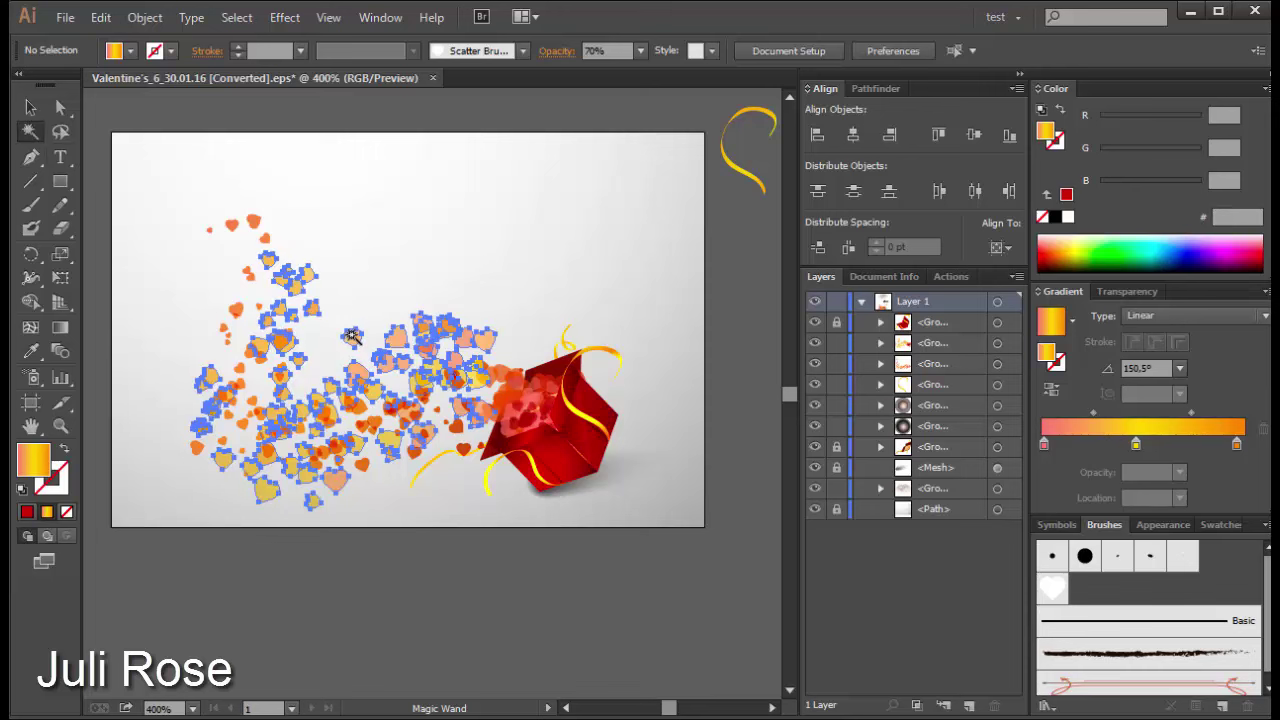
Step: Set the trail hearts' left gradient stop to red FF130C and remove the yellow middle stop
{"action": "left_click", "coordinate": [1043, 444]}
{"action": "left_click", "coordinate": [1041, 248]}
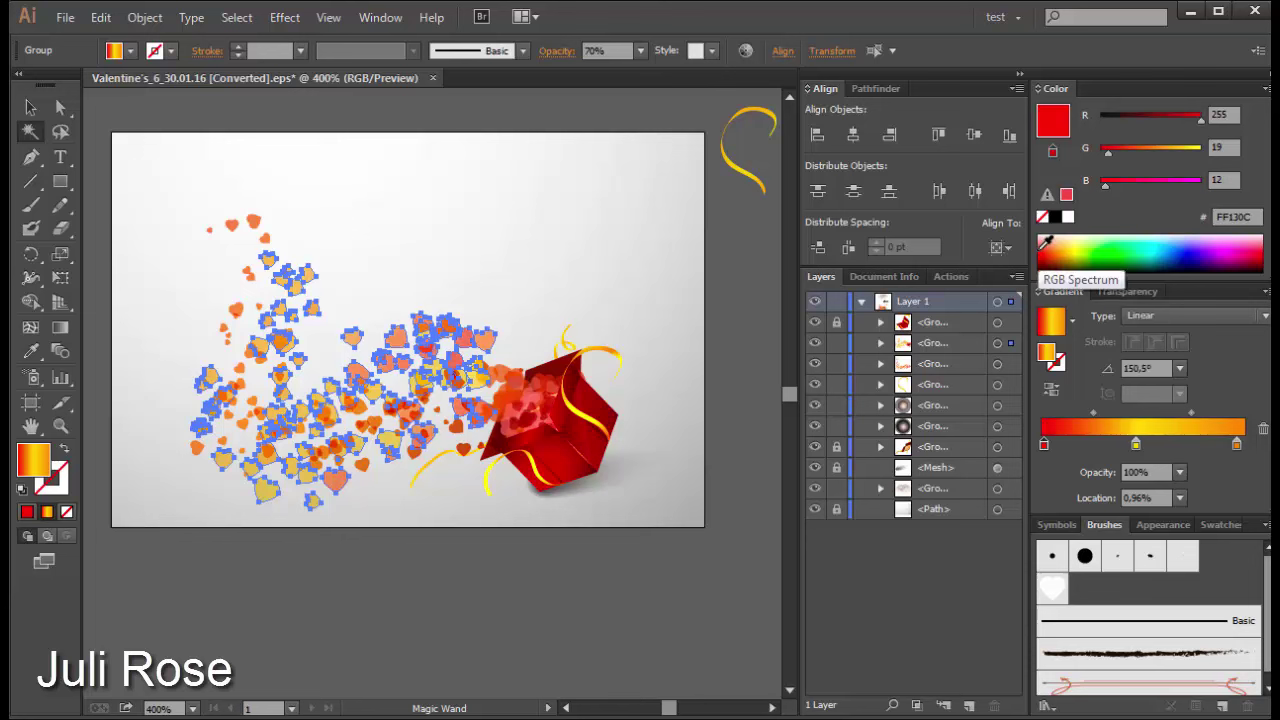
{"action": "left_click", "coordinate": [757, 380]}
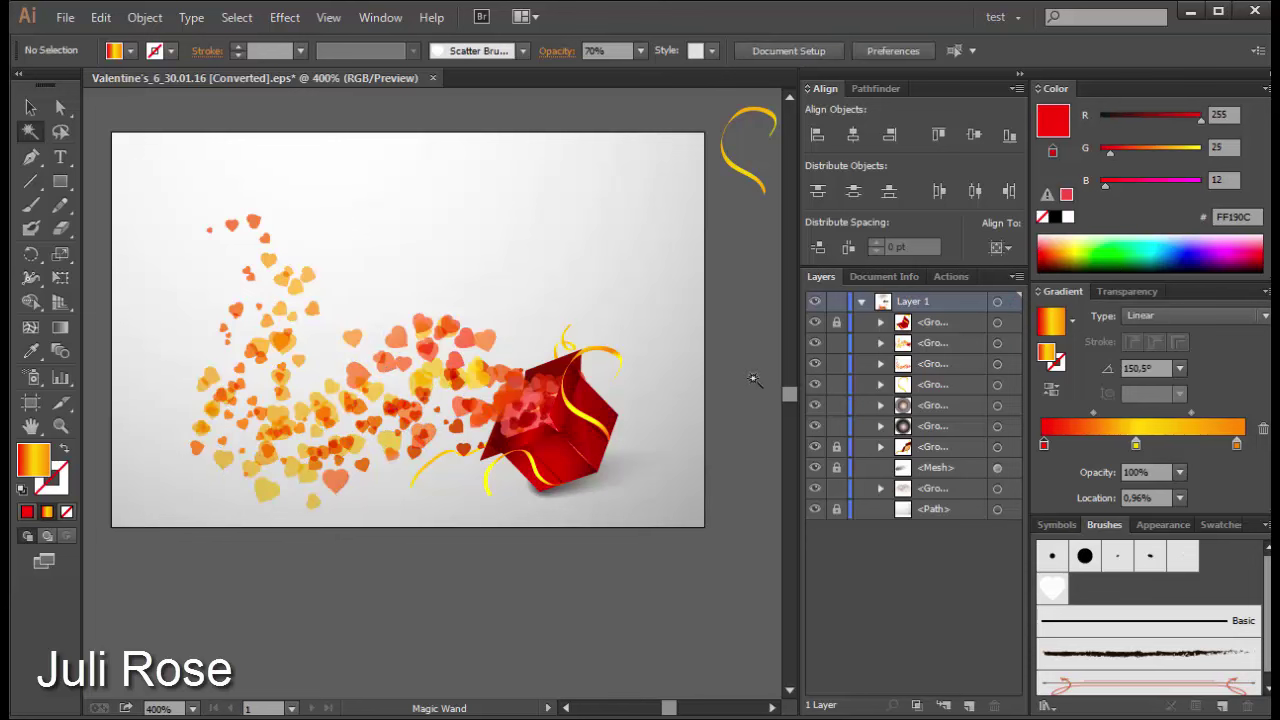
{"action": "left_click", "coordinate": [399, 336]}
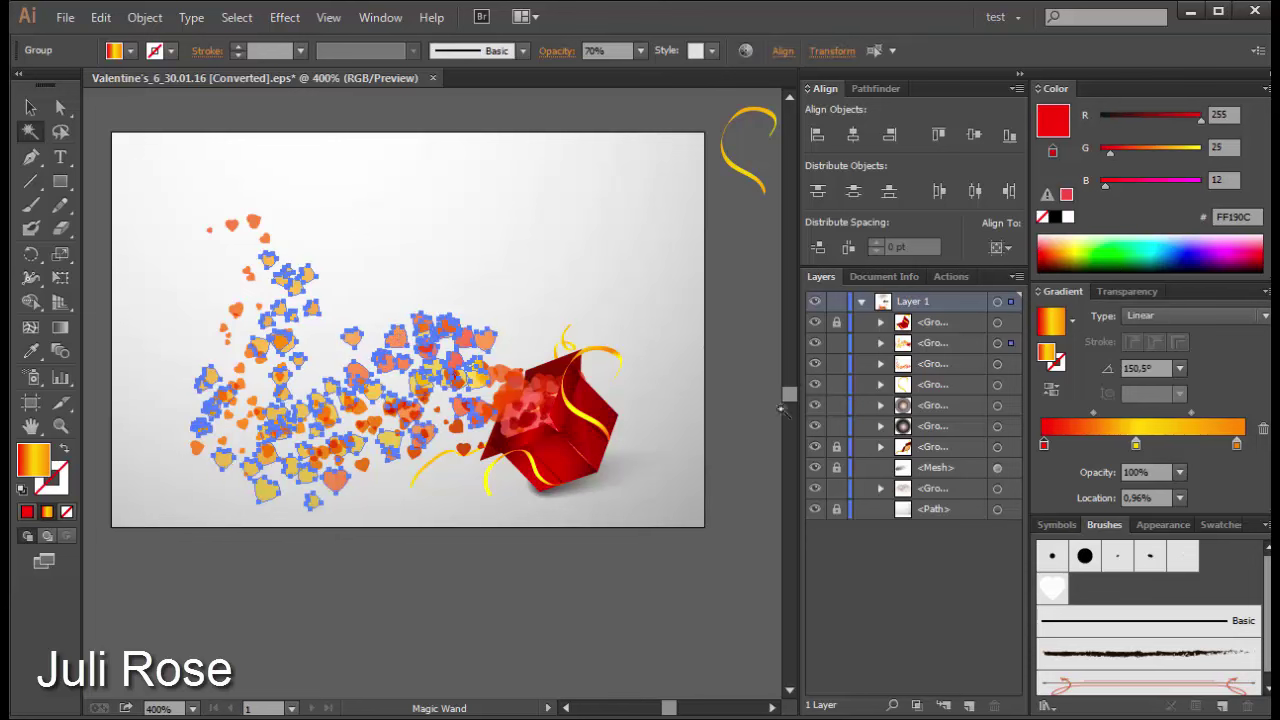
{"action": "left_click_drag", "start_coordinate": [1137, 447], "coordinate": [1150, 490]}
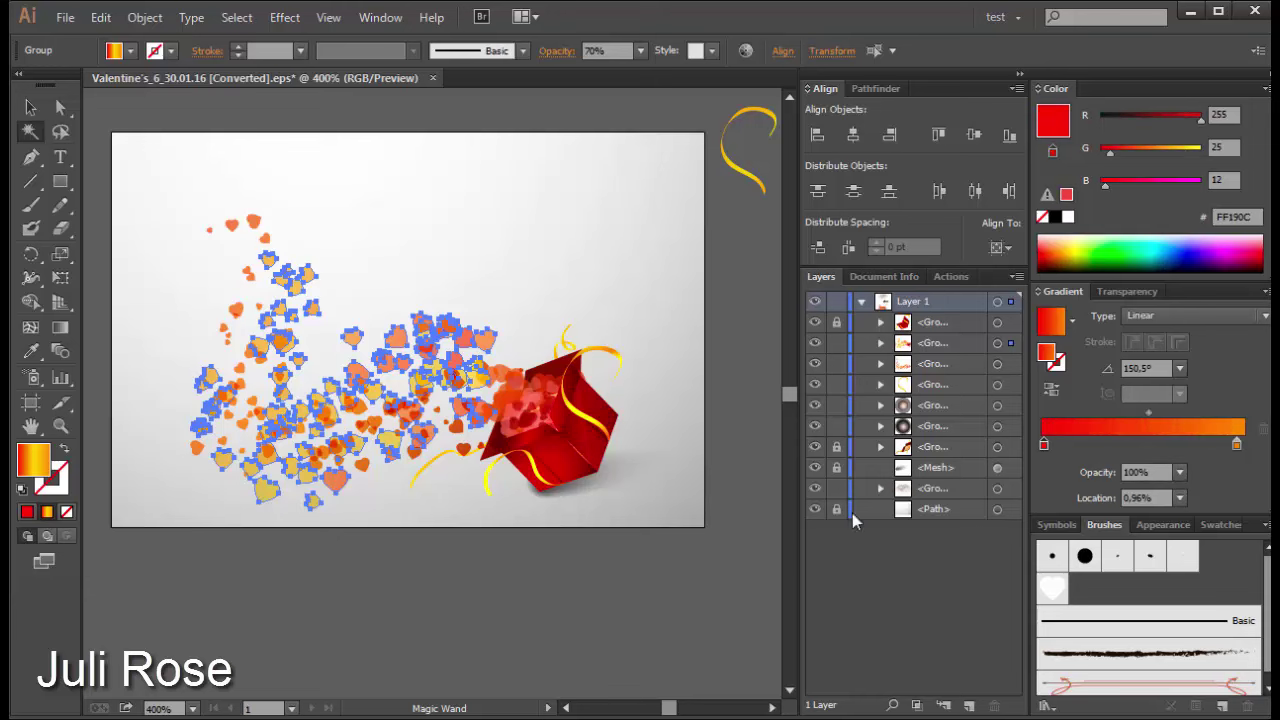
{"action": "left_click", "coordinate": [667, 585]}
{"action": "scroll", "coordinate": [474, 387], "scroll_direction": "up", "scroll_amount": 2}
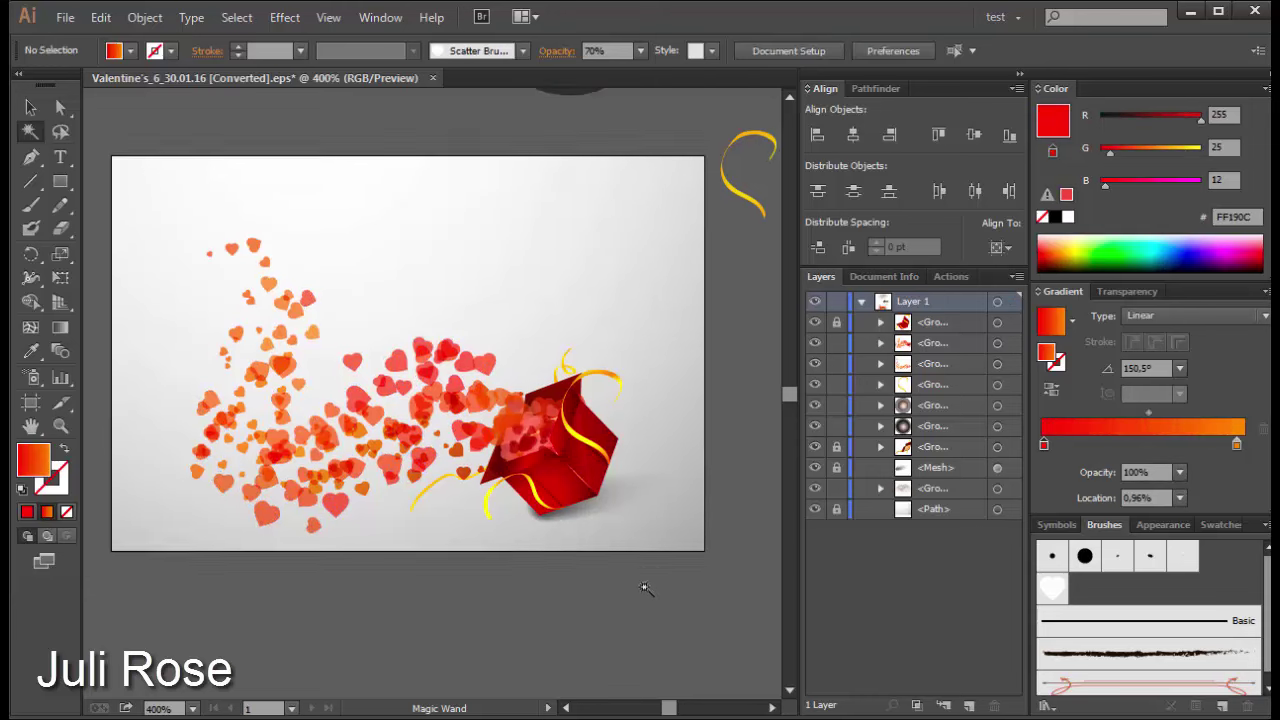
Step: Brighten the trail hearts' starting red, add a middle stop, and make the end stop orange FFA419
{"action": "left_click", "coordinate": [451, 371]}
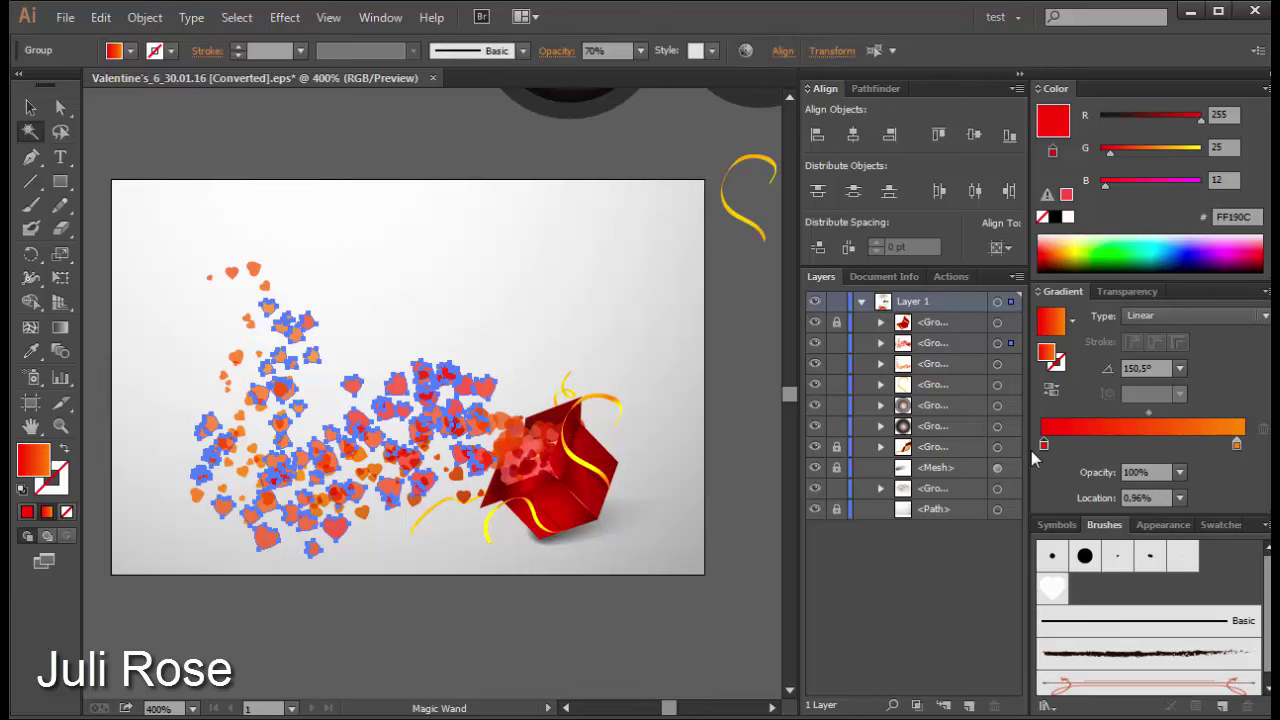
{"action": "left_click", "coordinate": [1045, 255]}
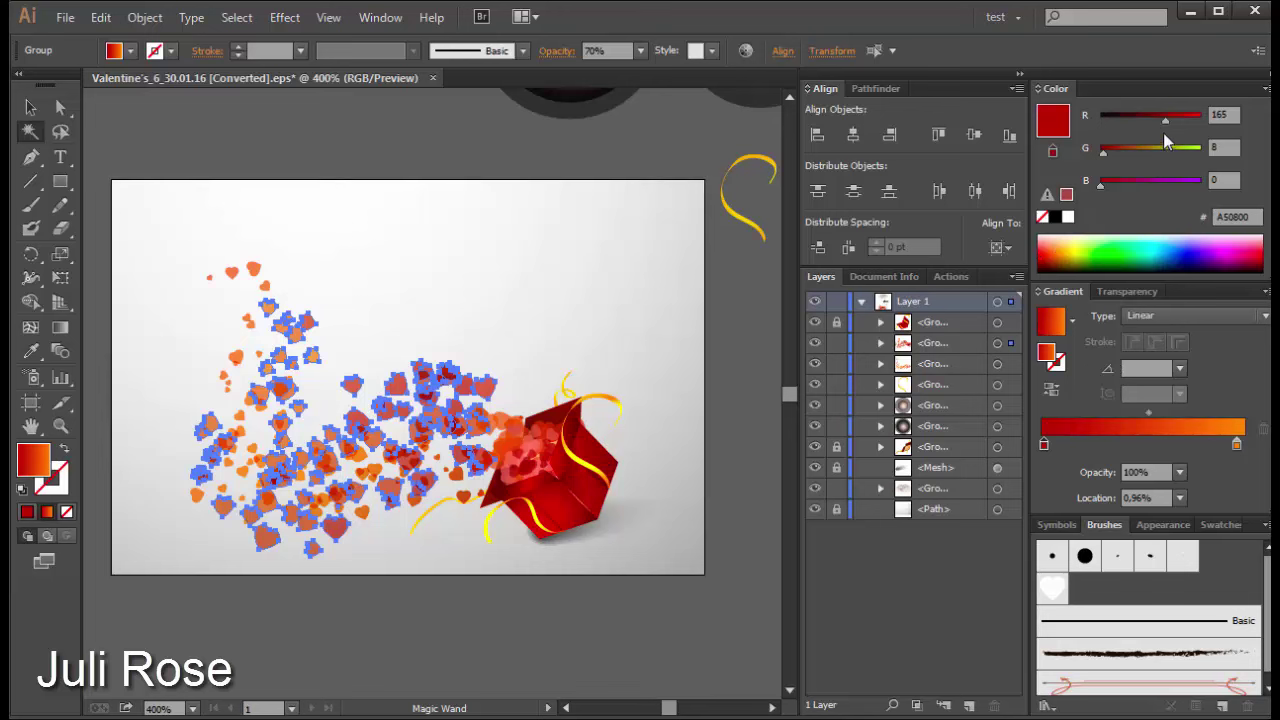
{"action": "left_click_drag", "start_coordinate": [1165, 121], "coordinate": [1191, 121]}
{"action": "left_click_drag", "start_coordinate": [1237, 445], "coordinate": [1146, 445]}
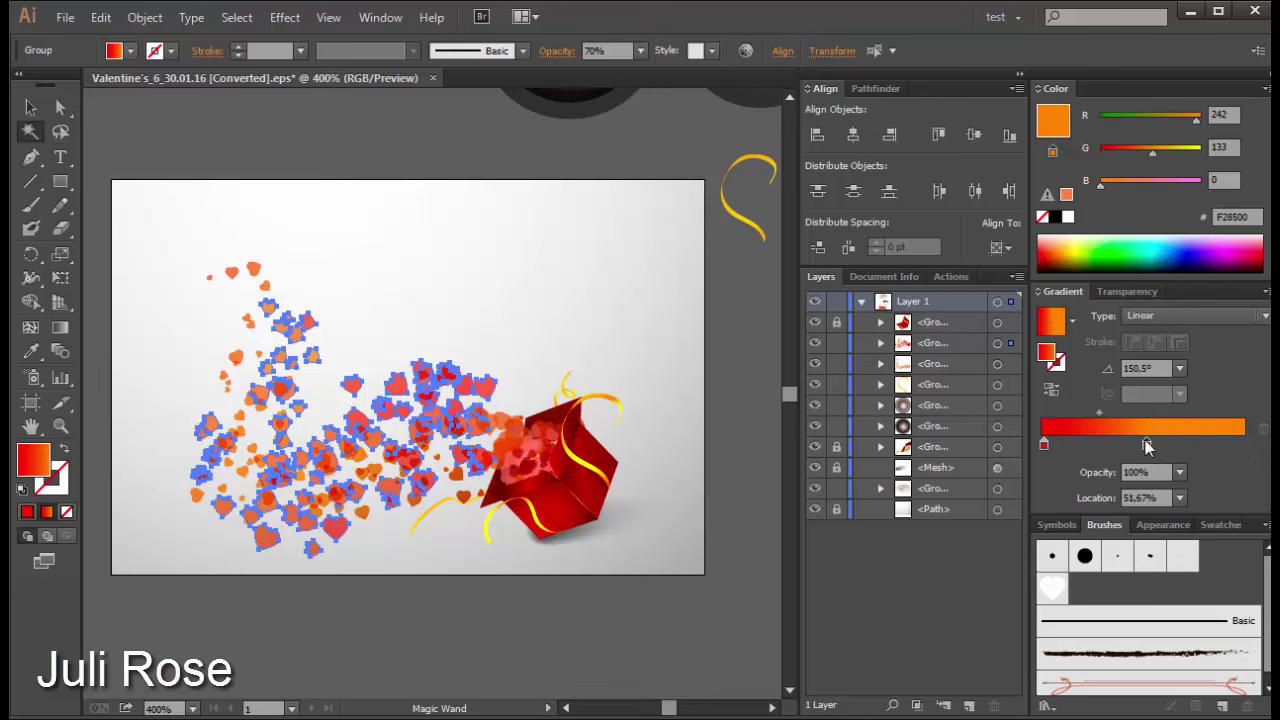
{"action": "left_click", "coordinate": [1244, 445]}
{"action": "left_click", "coordinate": [1076, 248]}
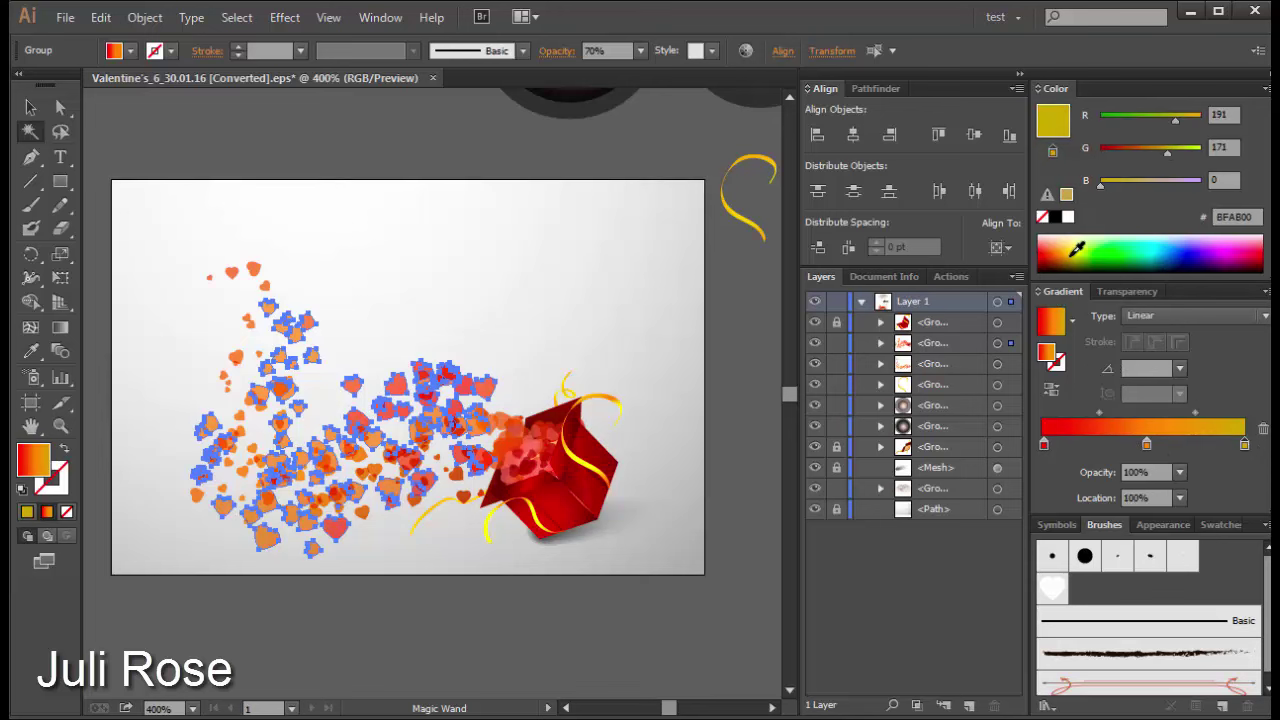
{"action": "left_click", "coordinate": [1070, 243]}
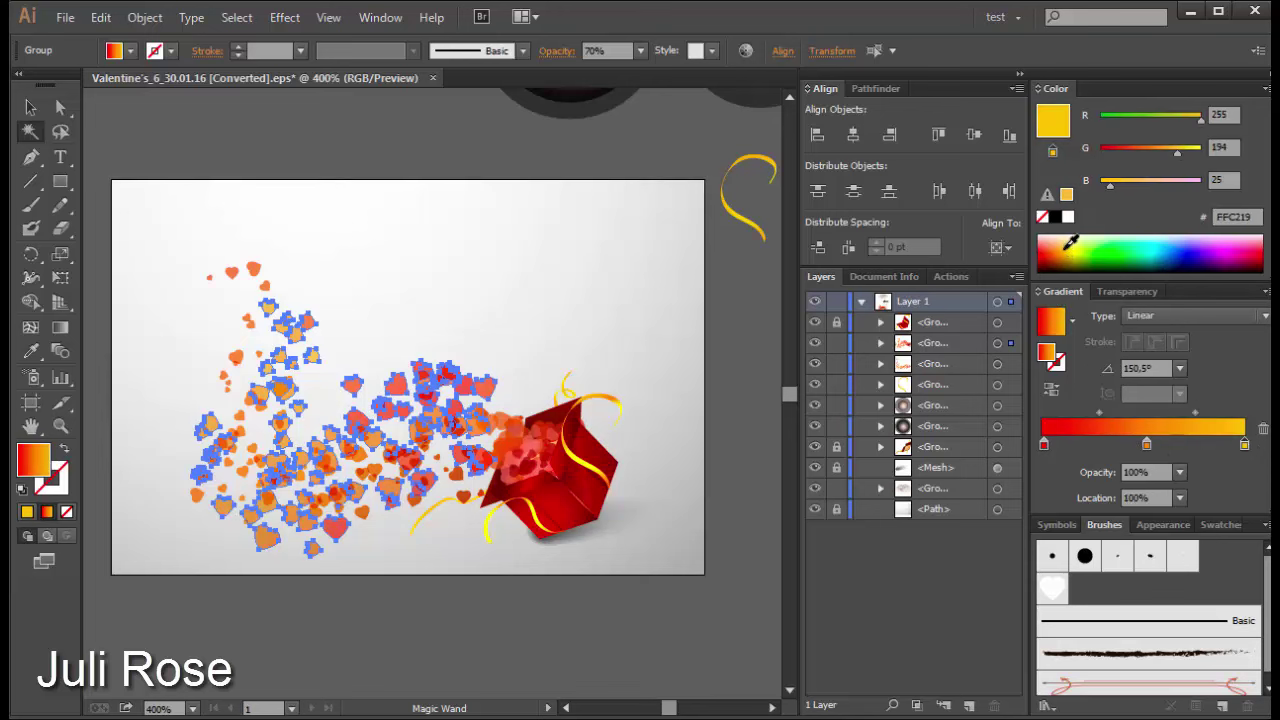
{"action": "left_click", "coordinate": [1066, 238]}
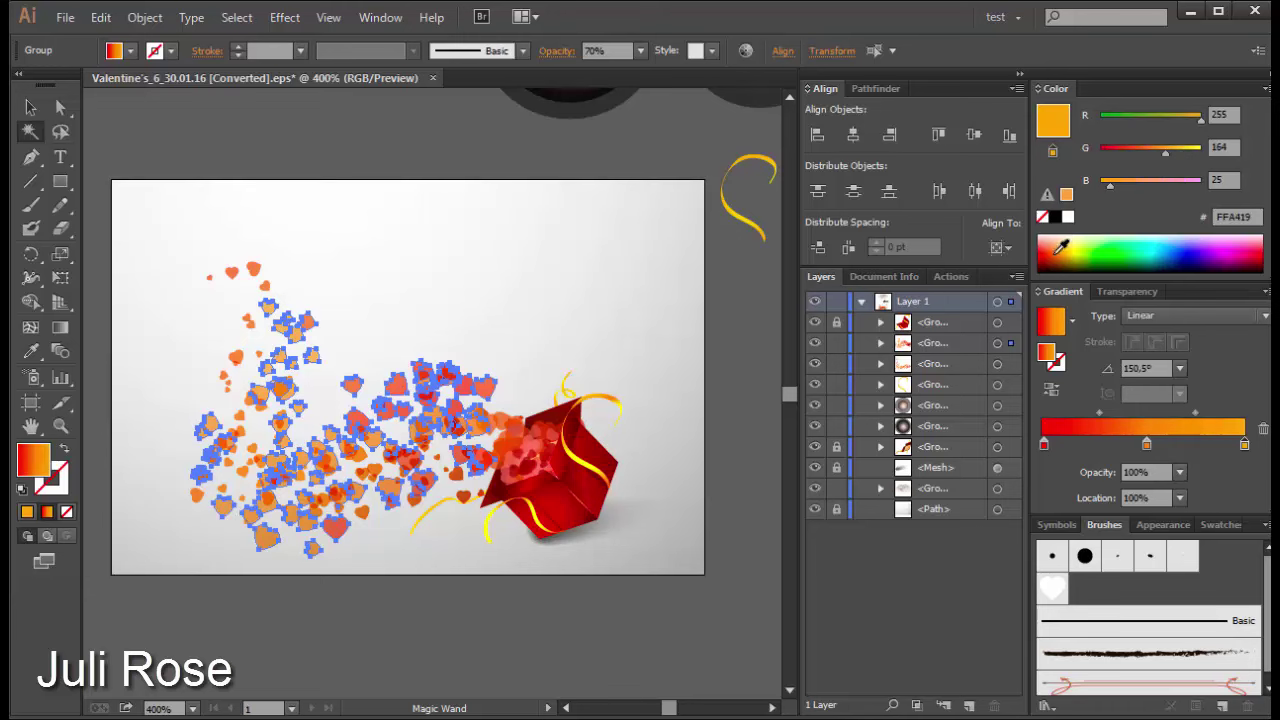
{"action": "left_click", "coordinate": [750, 446]}
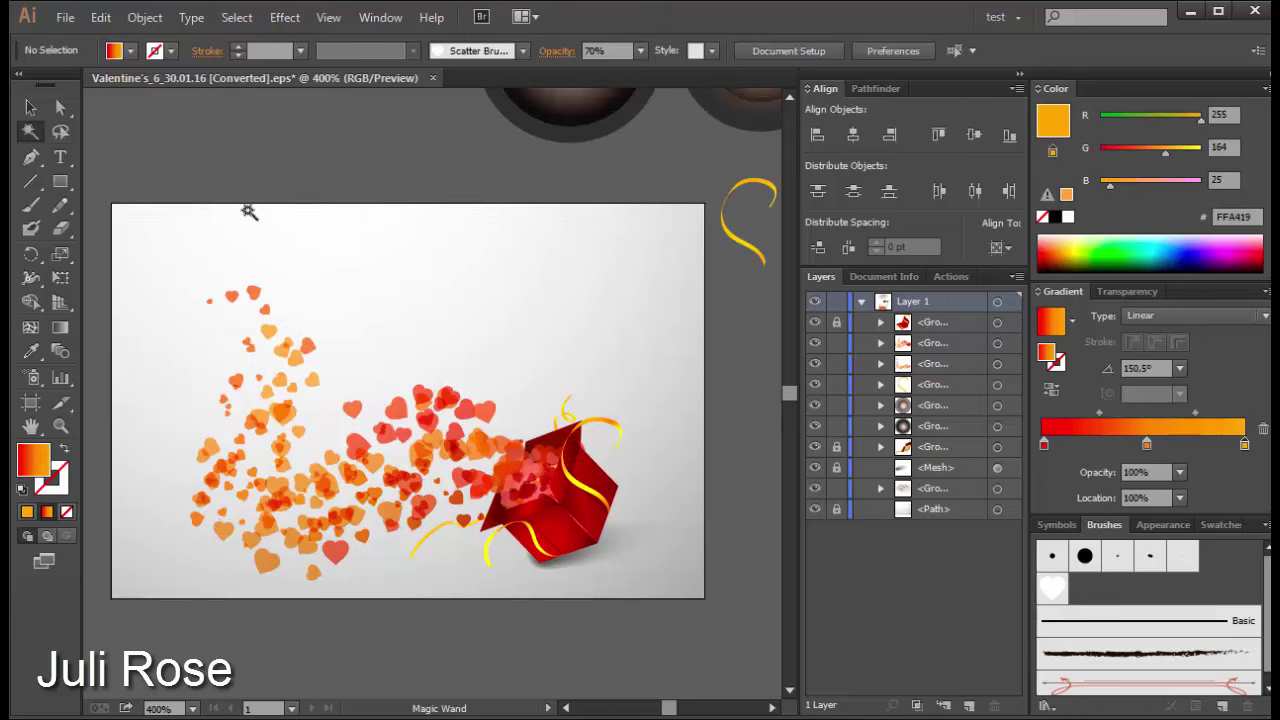
{"action": "left_click", "coordinate": [31, 107]}
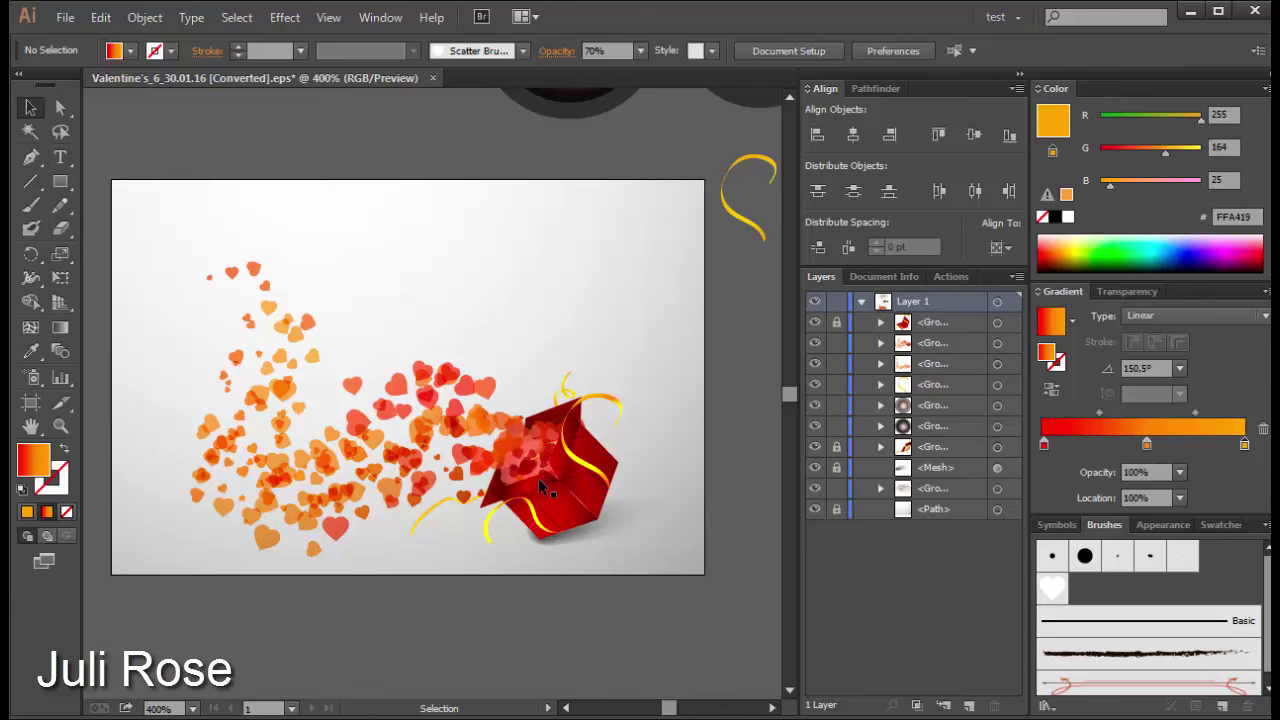
Step: Draw a circle above the heart trail with a reversed radial White, Black gradient
{"action": "left_click", "coordinate": [60, 181]}
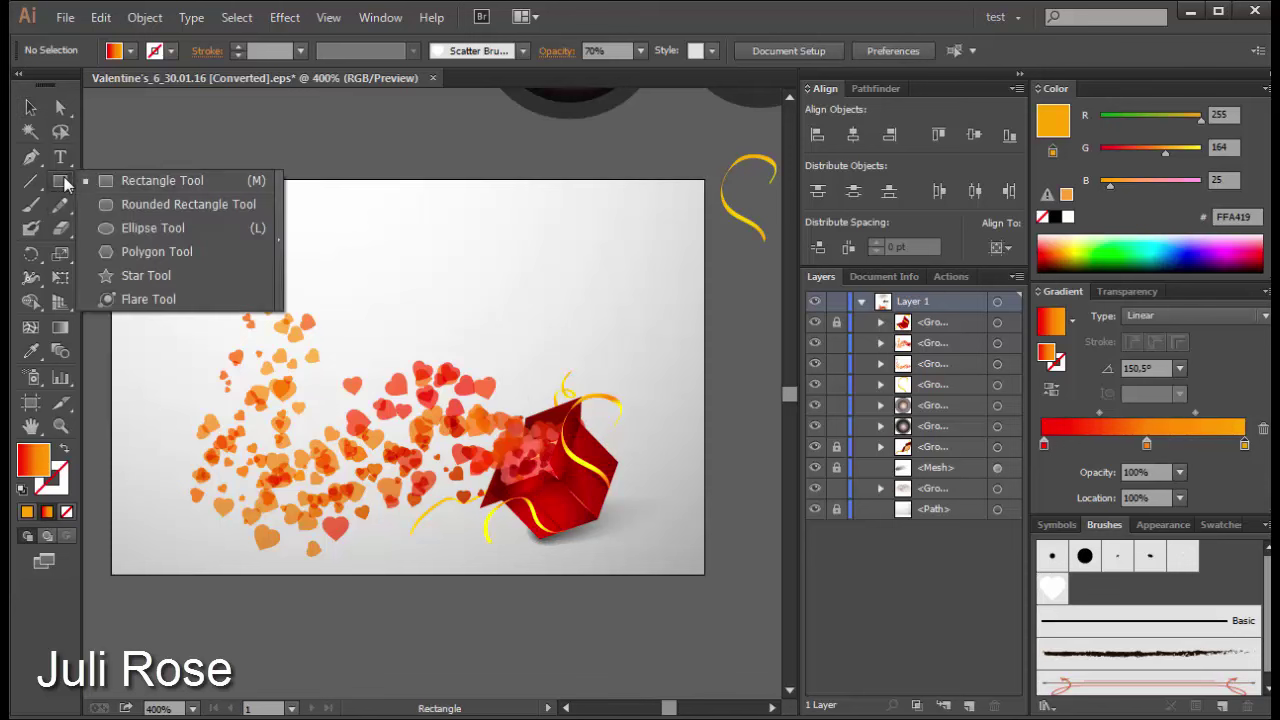
{"action": "left_click", "coordinate": [127, 228]}
{"action": "left_click_drag", "start_coordinate": [307, 201], "coordinate": [455, 325]}
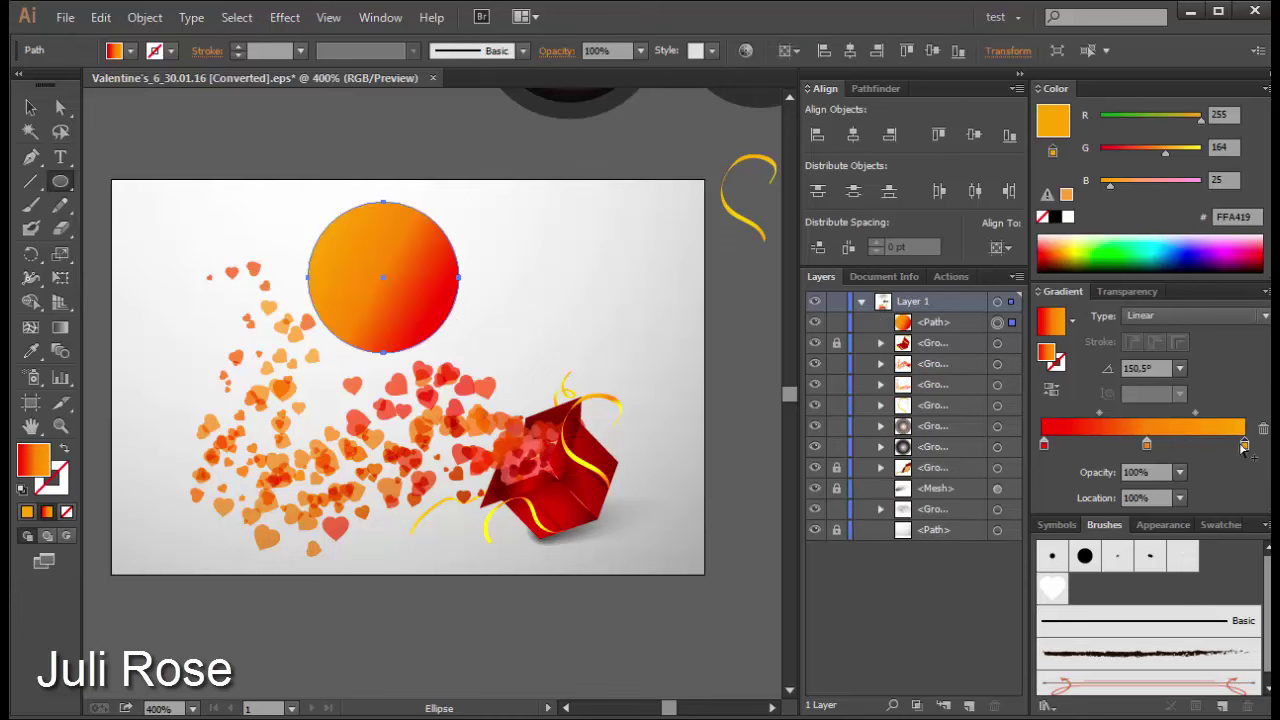
{"action": "left_click", "coordinate": [1072, 319]}
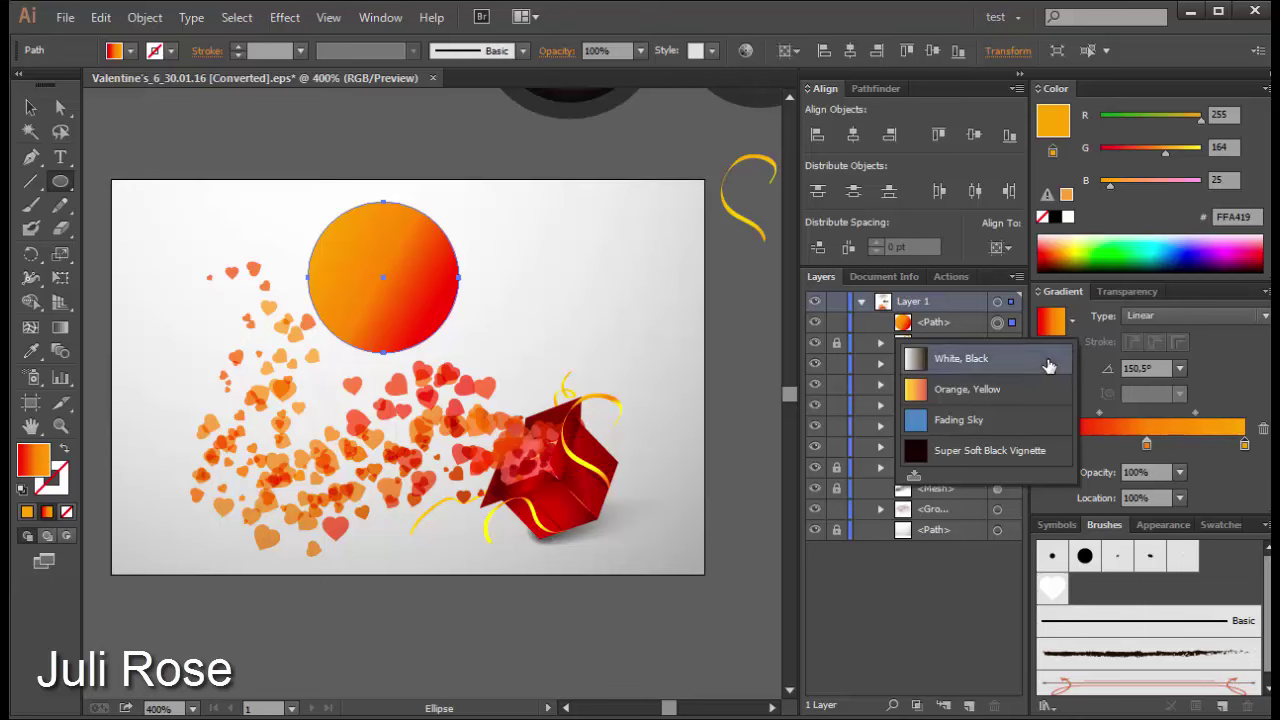
{"action": "left_click", "coordinate": [1049, 358]}
{"action": "left_click", "coordinate": [1180, 315]}
{"action": "left_click", "coordinate": [1150, 334]}
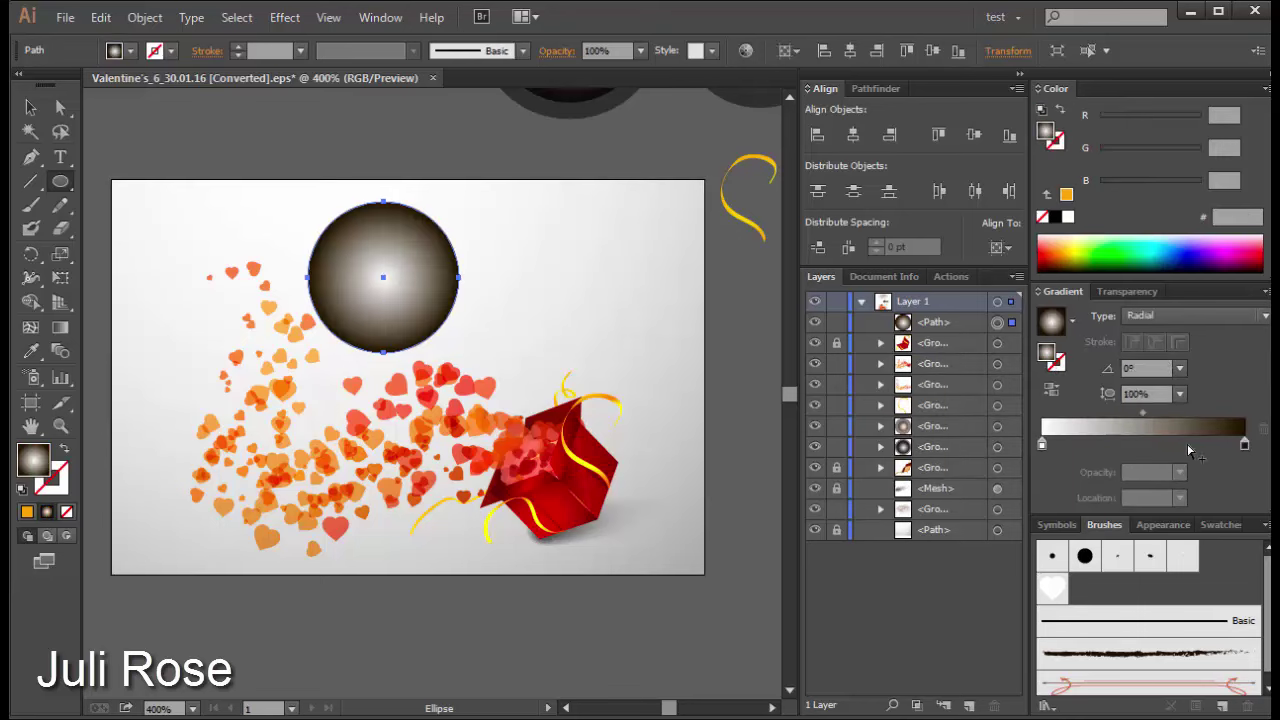
{"action": "left_click", "coordinate": [1051, 389]}
Step: Make the circle's outer stop white and place the grey 9E998F centre stop at 0%
{"action": "mouse_move", "coordinate": [1042, 444]}
{"action": "left_mouse_down"}
{"action": "mouse_move", "coordinate": [1108, 444]}
{"action": "mouse_move", "coordinate": [1042, 444]}
{"action": "left_mouse_up"}
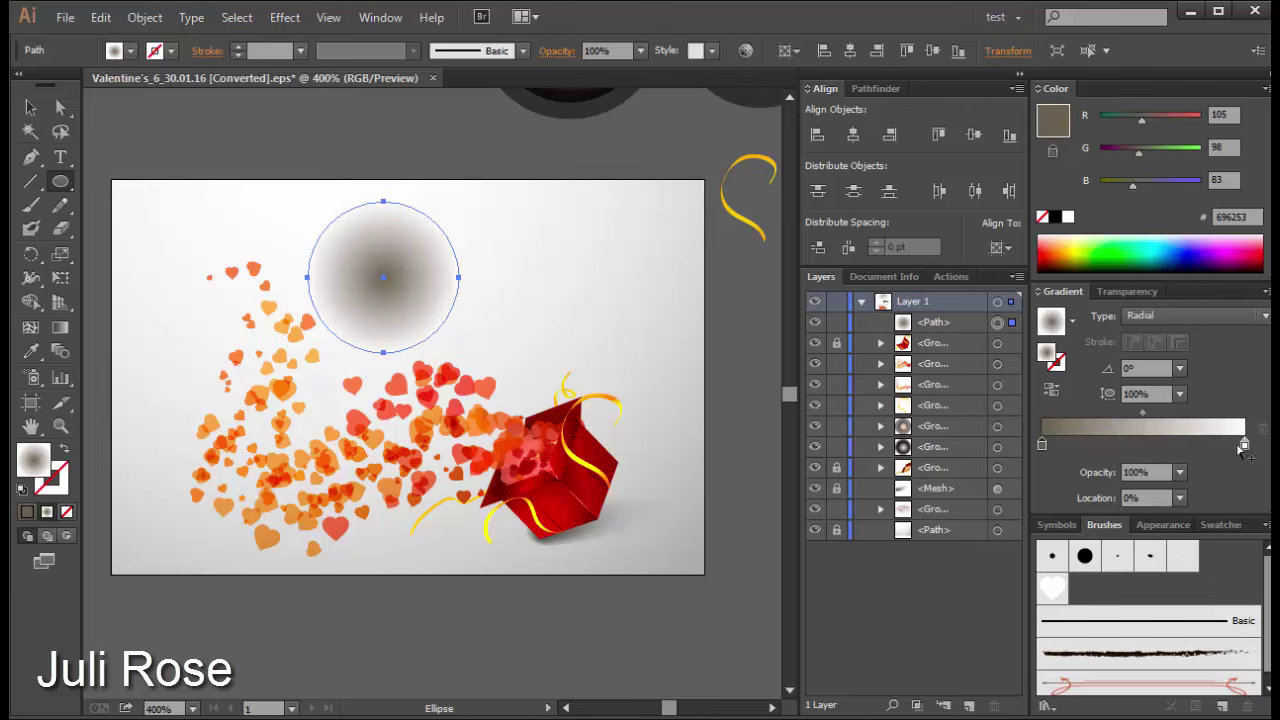
{"action": "left_click", "coordinate": [1244, 446]}
{"action": "mouse_move", "coordinate": [1244, 446]}
{"action": "left_mouse_down"}
{"action": "mouse_move", "coordinate": [1196, 446]}
{"action": "mouse_move", "coordinate": [1244, 446]}
{"action": "left_mouse_up"}
{"action": "left_click", "coordinate": [1067, 217]}
{"action": "left_click_drag", "start_coordinate": [1143, 411], "coordinate": [1140, 411]}
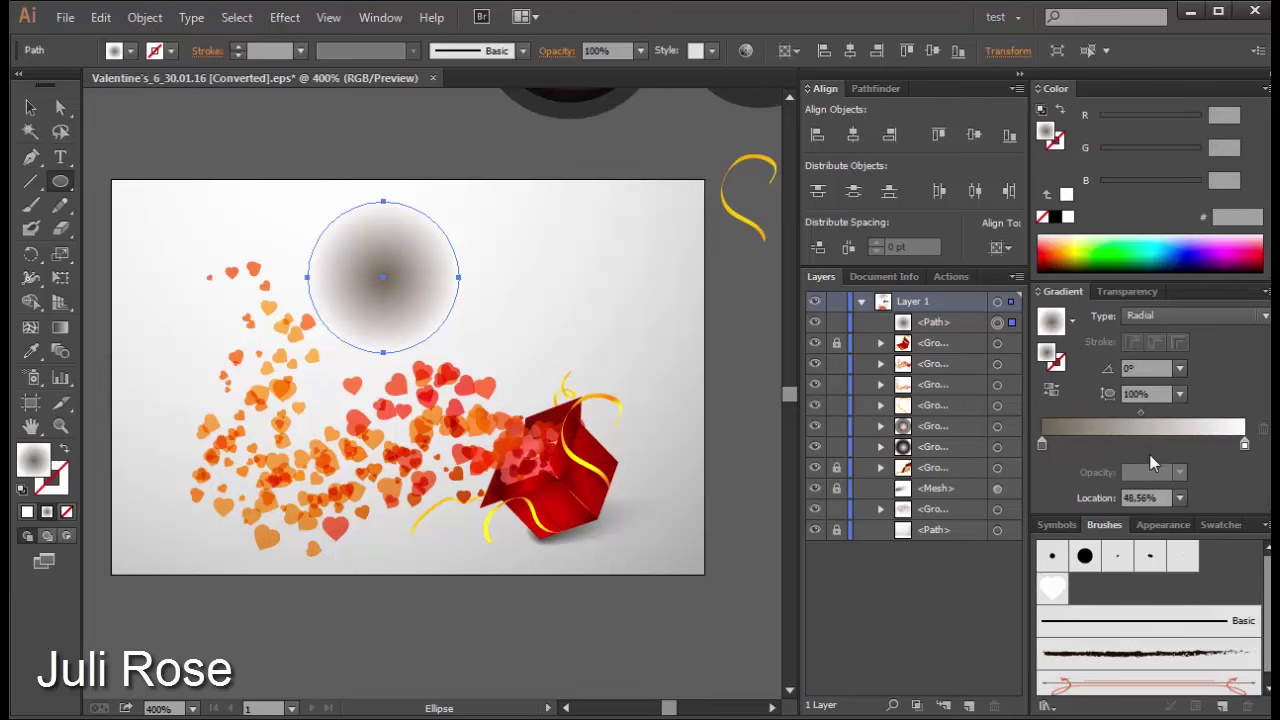
{"action": "left_click", "coordinate": [1043, 444]}
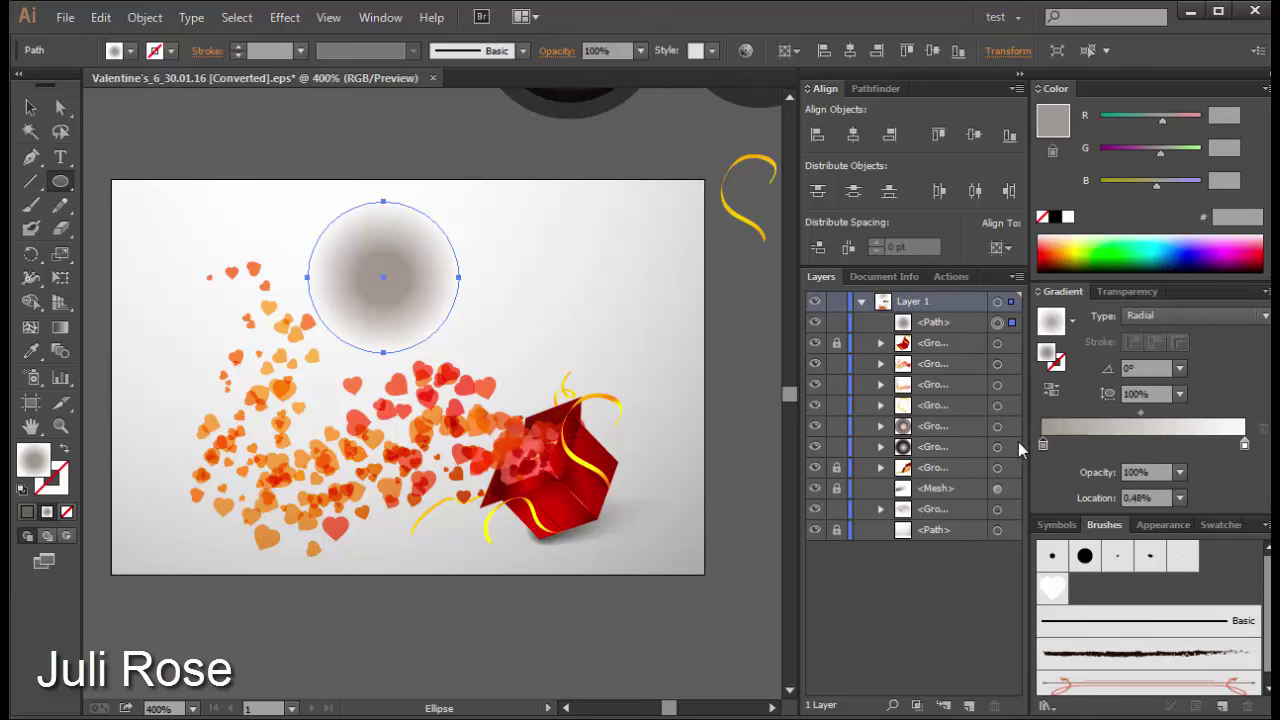
{"action": "left_click_drag", "start_coordinate": [1043, 444], "coordinate": [1030, 444]}
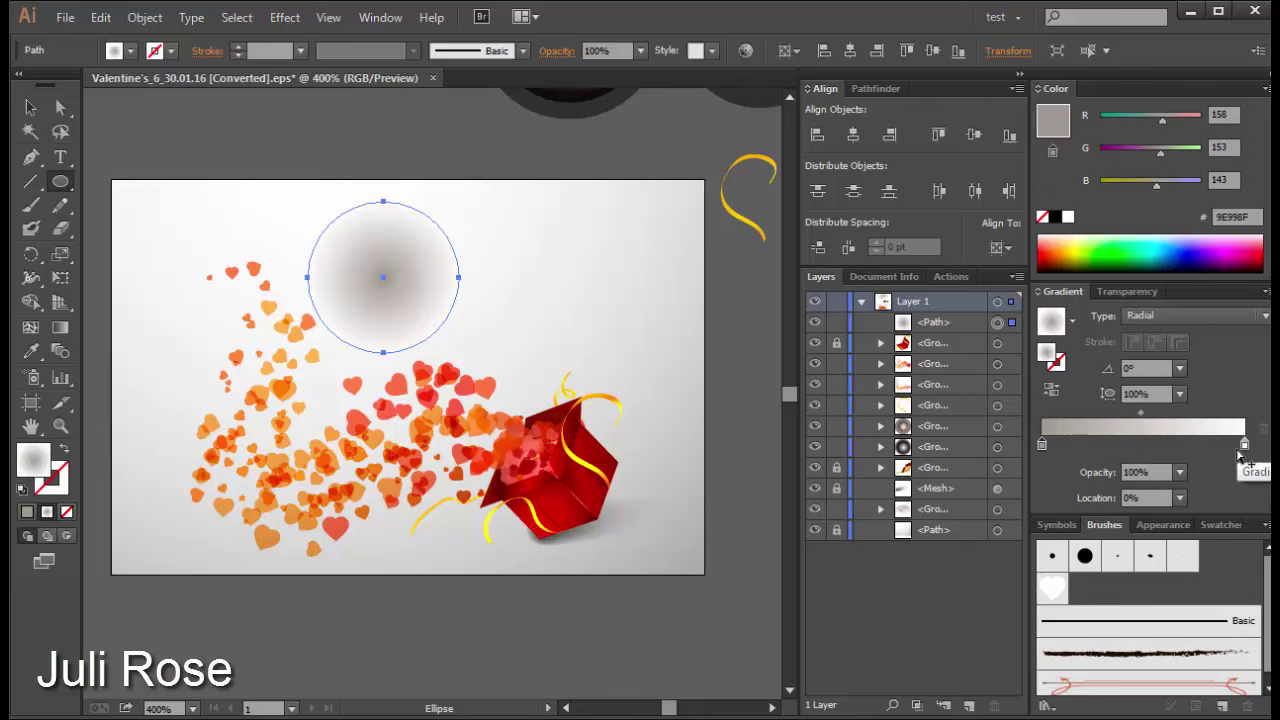
{"action": "key", "text": "v"}
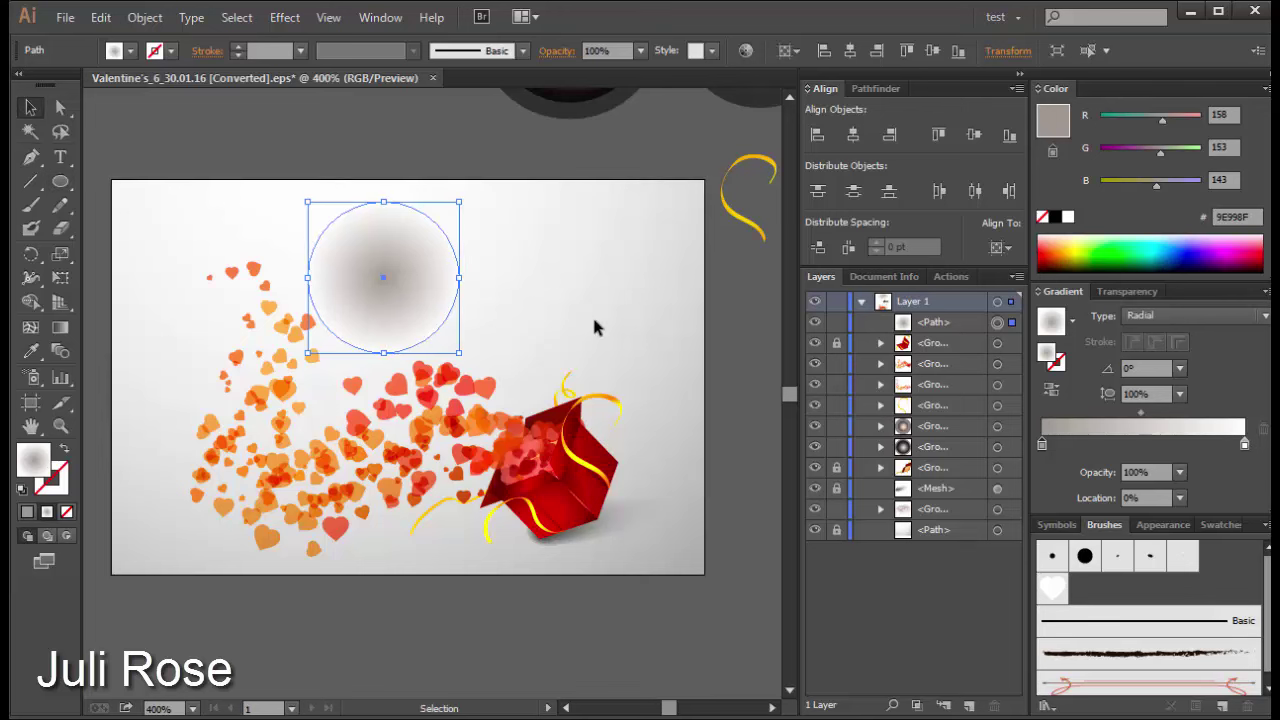
Step: Nudge the glow circle right and set its blend mode to Color Burn
{"action": "left_click_drag", "start_coordinate": [433, 270], "coordinate": [480, 275]}
{"action": "left_click", "coordinate": [1126, 291]}
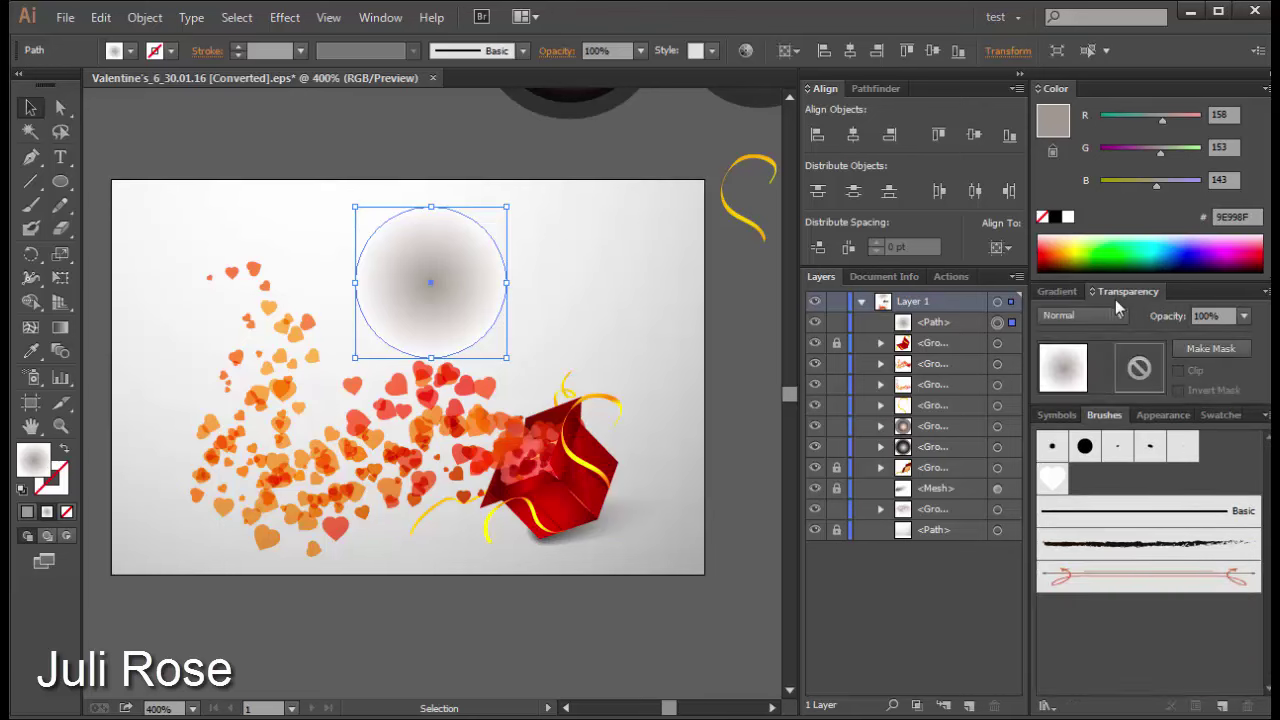
{"action": "left_click", "coordinate": [1115, 315]}
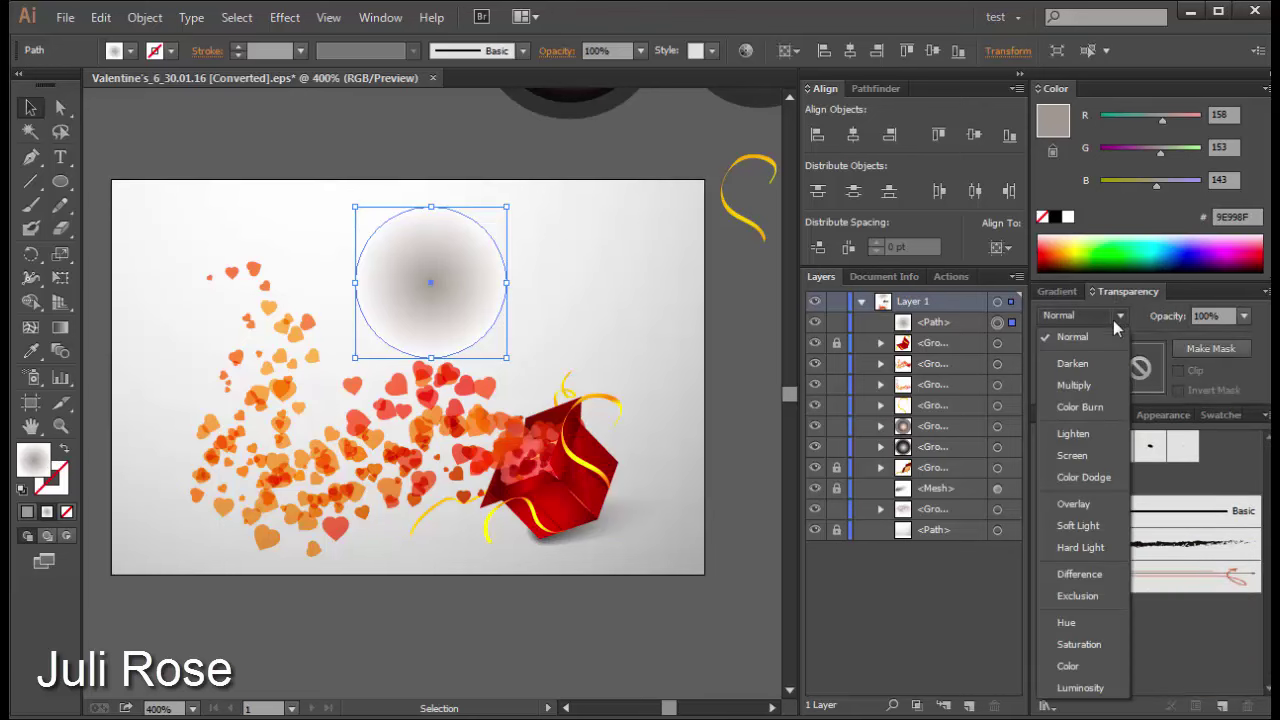
{"action": "left_click", "coordinate": [1084, 407]}
{"action": "left_click", "coordinate": [651, 299]}
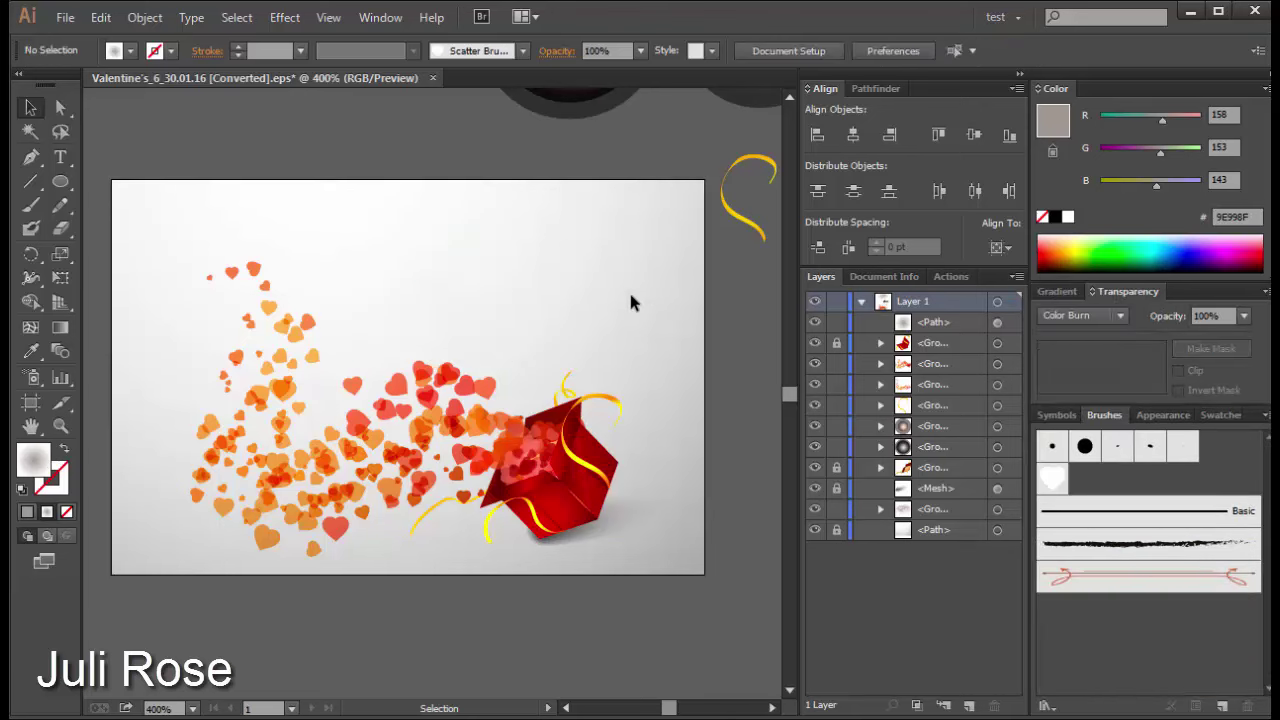
Step: Place the circle over the hearts near the box and duplicate it over the upper hearts
{"action": "left_click", "coordinate": [574, 268]}
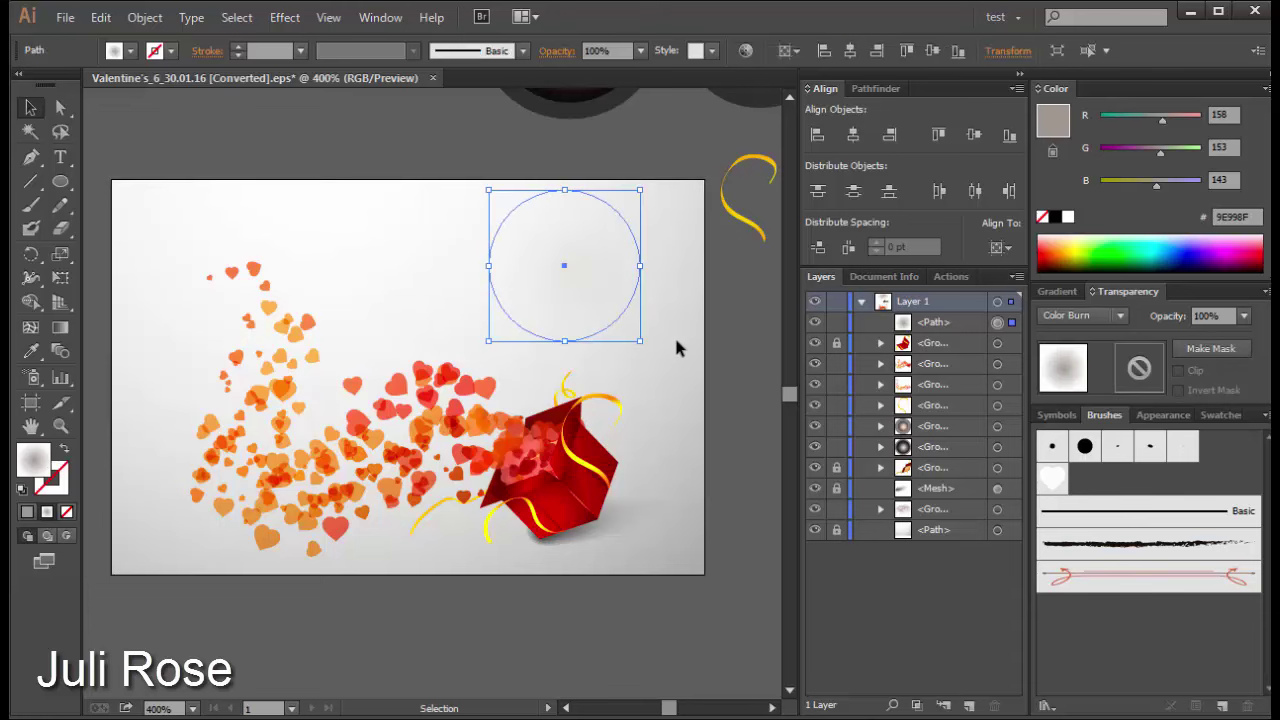
{"action": "mouse_move", "coordinate": [625, 317]}
{"action": "left_mouse_down"}
{"action": "mouse_move", "coordinate": [677, 352]}
{"action": "mouse_move", "coordinate": [333, 402]}
{"action": "mouse_move", "coordinate": [357, 447]}
{"action": "left_mouse_up"}
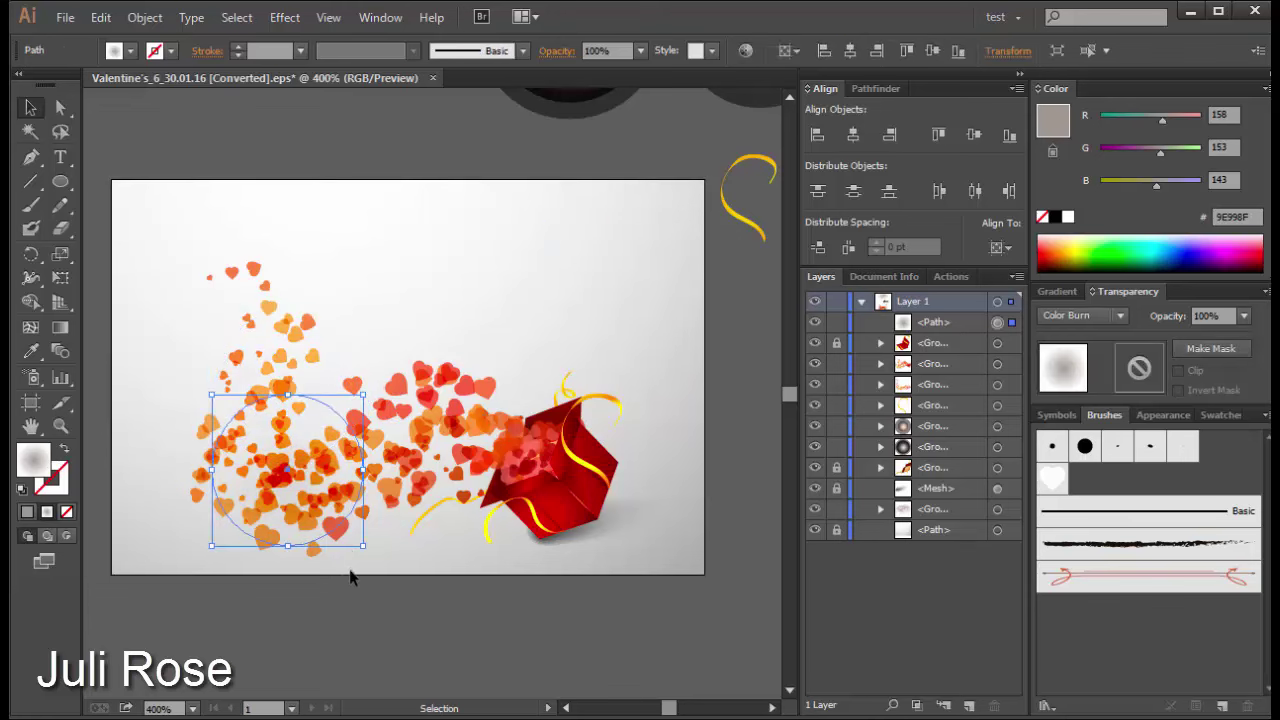
{"action": "left_click_drag", "start_coordinate": [294, 542], "coordinate": [406, 526]}
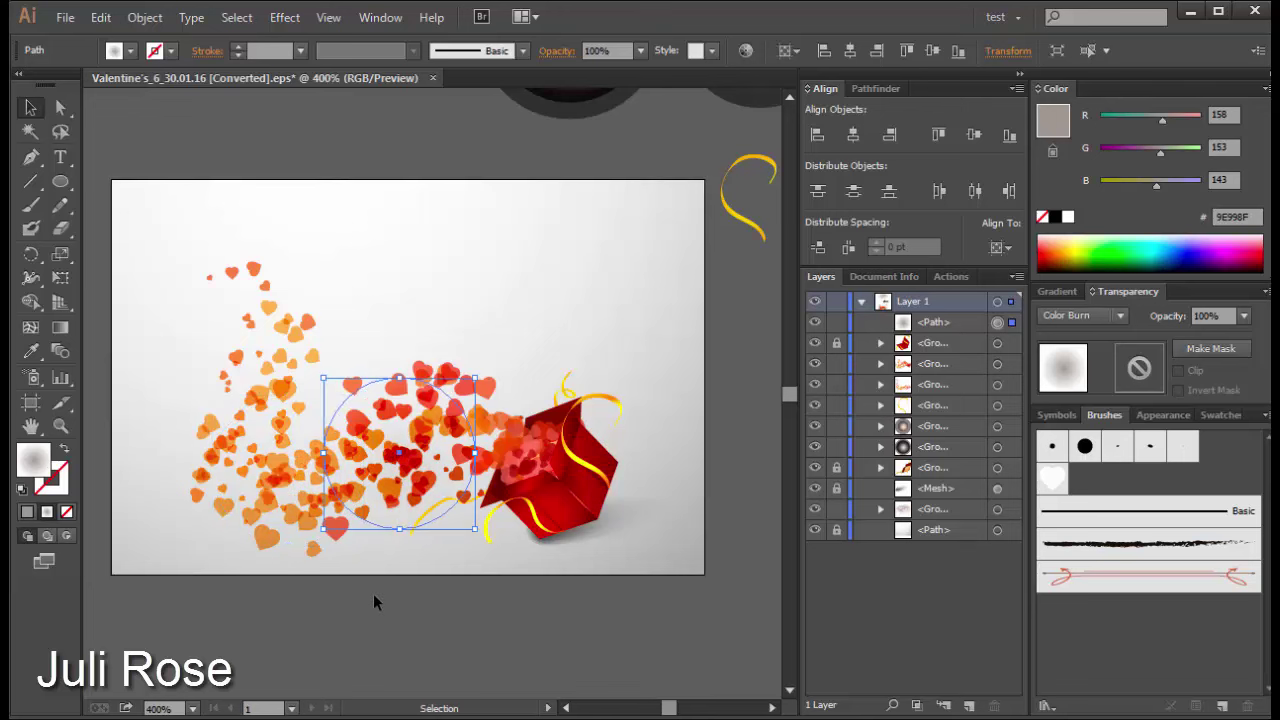
{"action": "left_click", "coordinate": [391, 528]}
{"action": "mouse_move", "coordinate": [400, 523]}
{"action": "left_mouse_down"}
{"action": "mouse_move", "coordinate": [293, 447]}
{"action": "mouse_move", "coordinate": [268, 378]}
{"action": "left_mouse_up"}
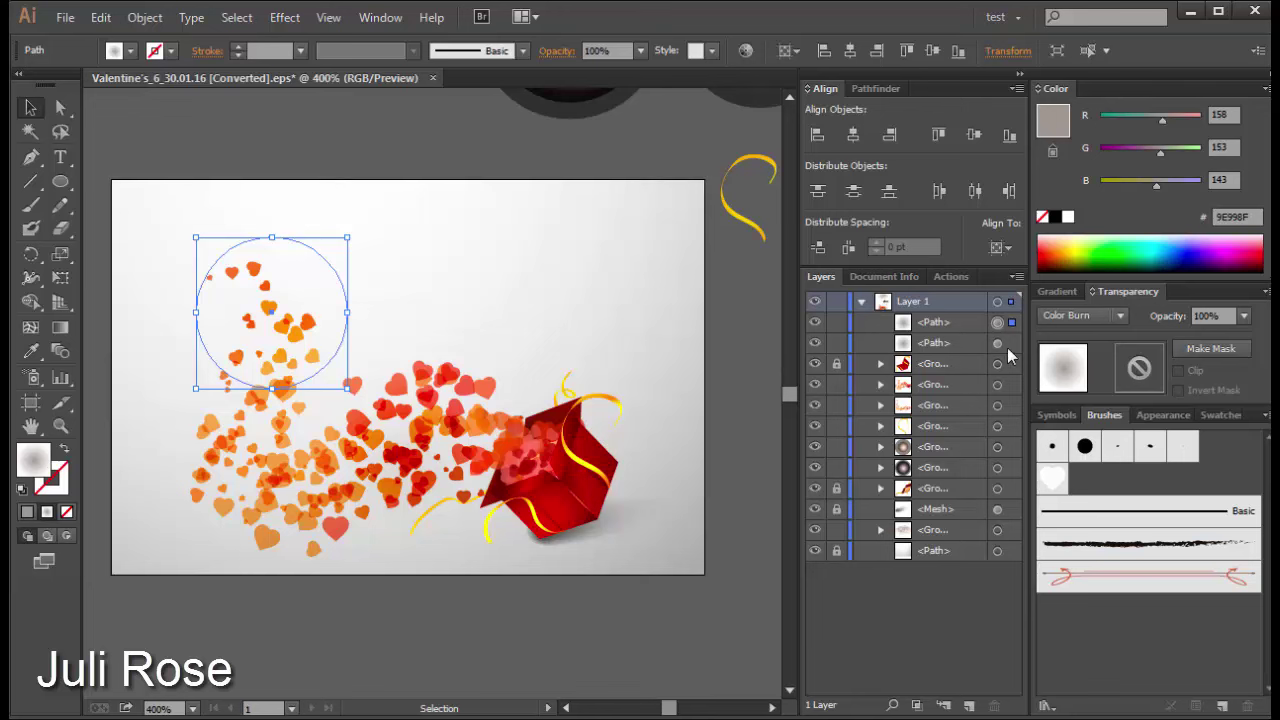
Step: Try several centre colours for the upper glow's radial gradient, settling on red-pink FF324D
{"action": "left_click", "coordinate": [1062, 291]}
{"action": "left_click", "coordinate": [1042, 446]}
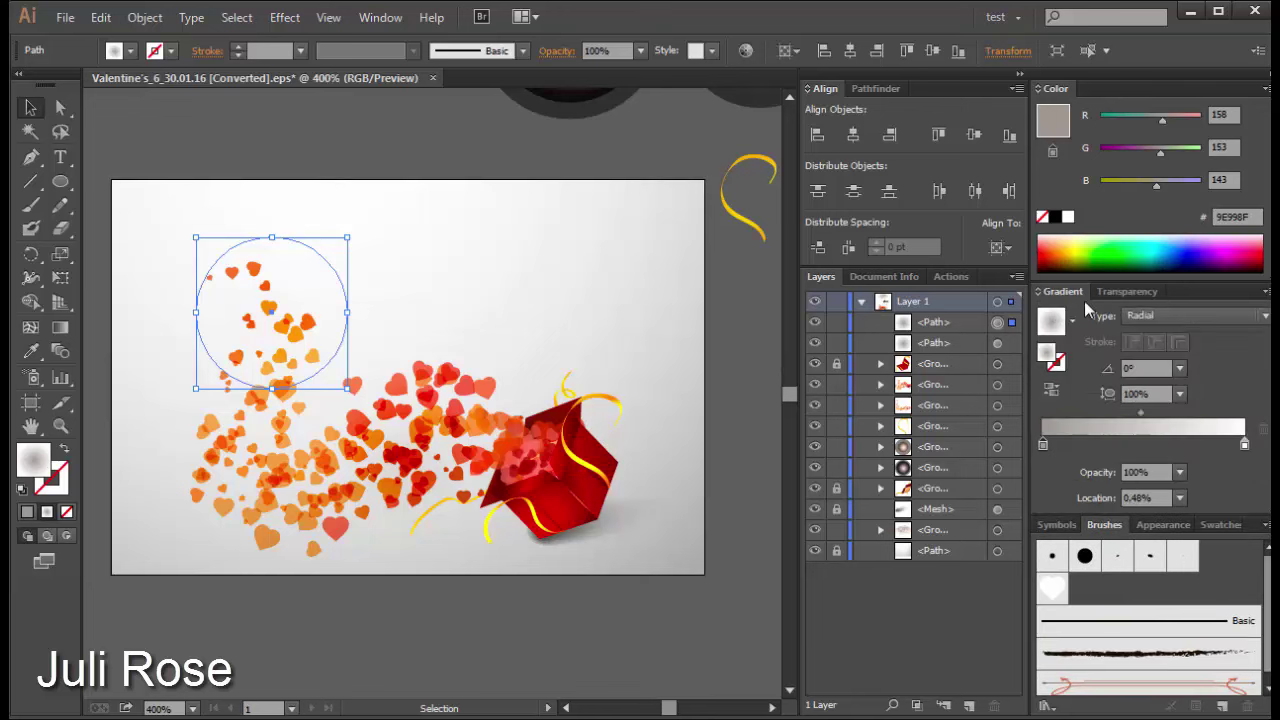
{"action": "left_click", "coordinate": [1062, 237]}
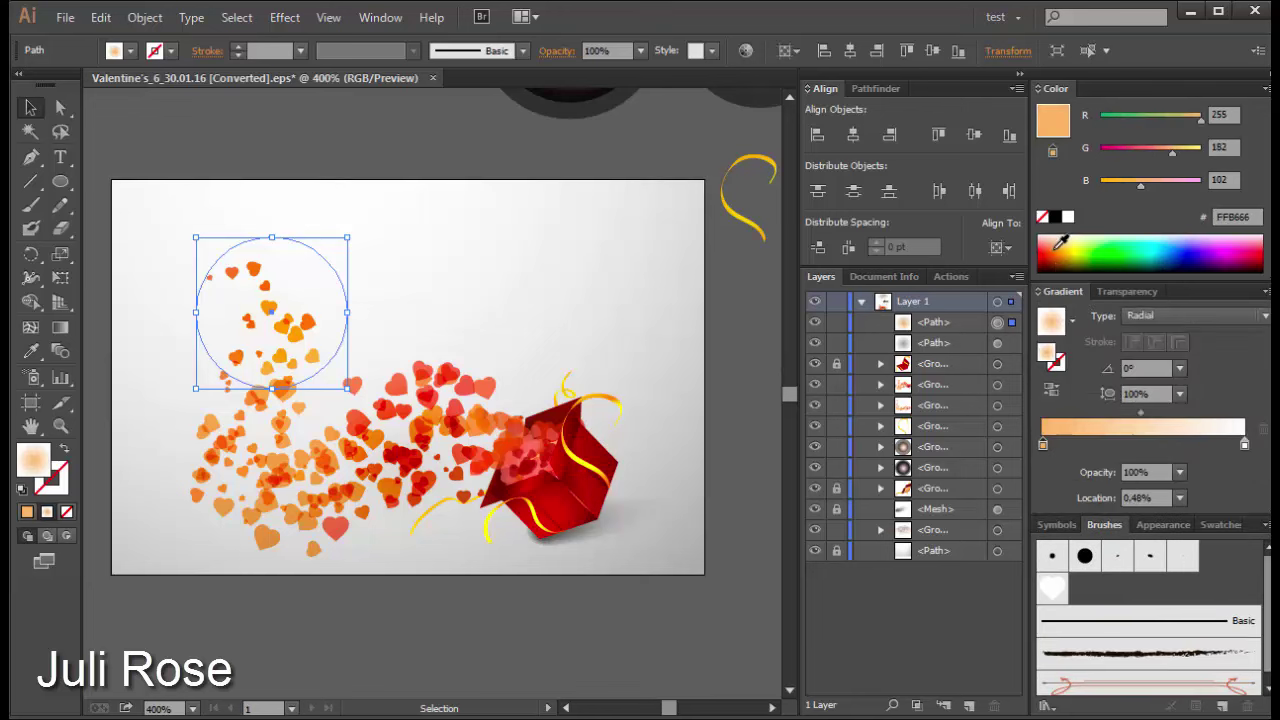
{"action": "left_click", "coordinate": [1058, 243]}
{"action": "left_click", "coordinate": [1044, 250]}
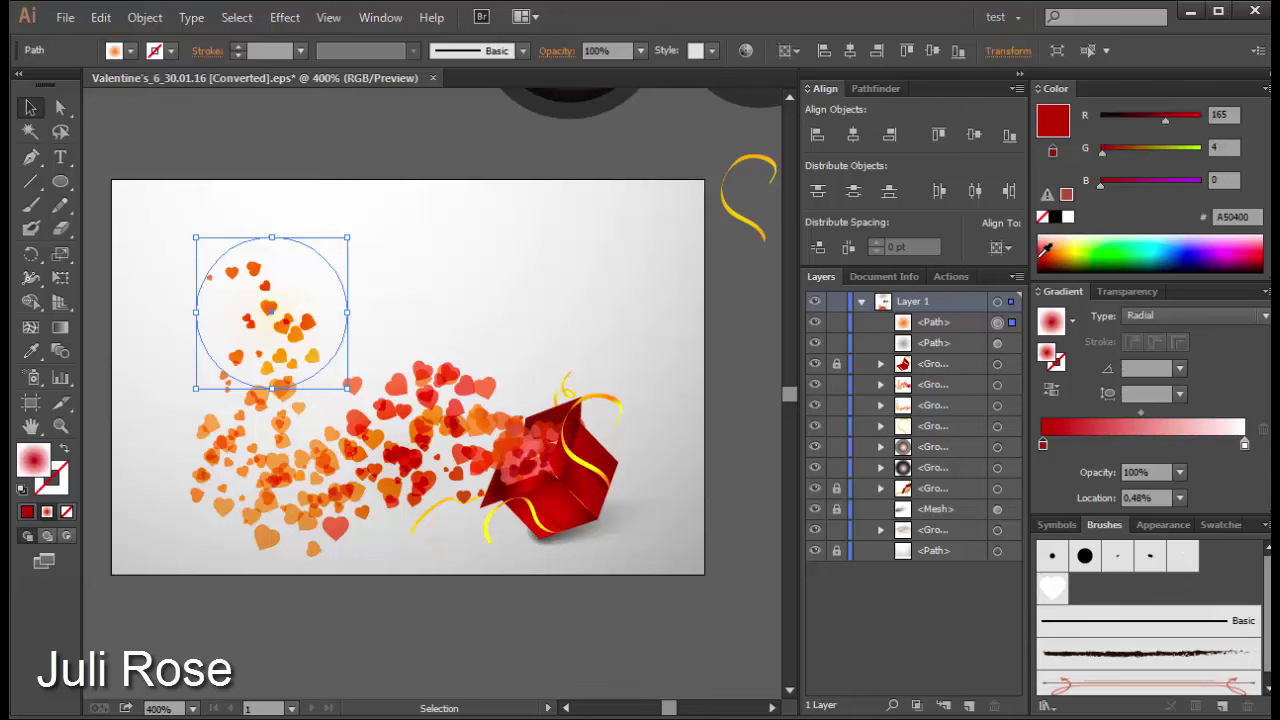
{"action": "left_click", "coordinate": [1145, 244]}
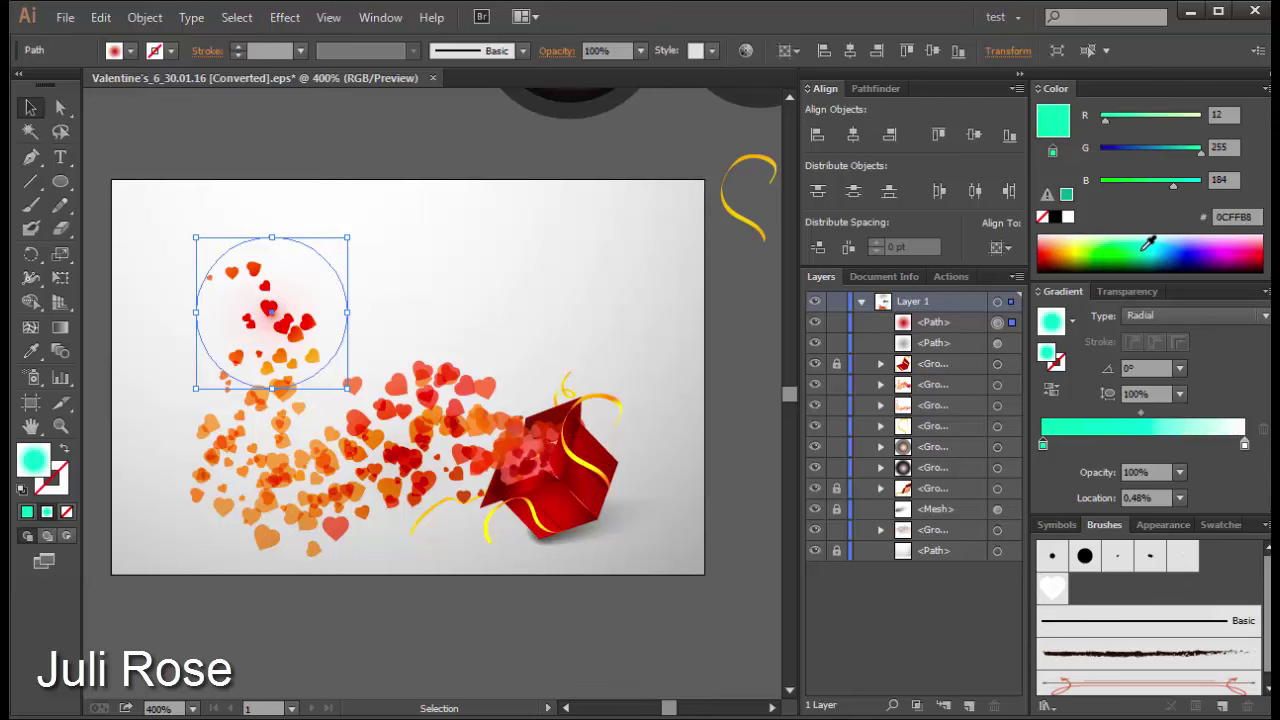
{"action": "left_click", "coordinate": [1192, 240]}
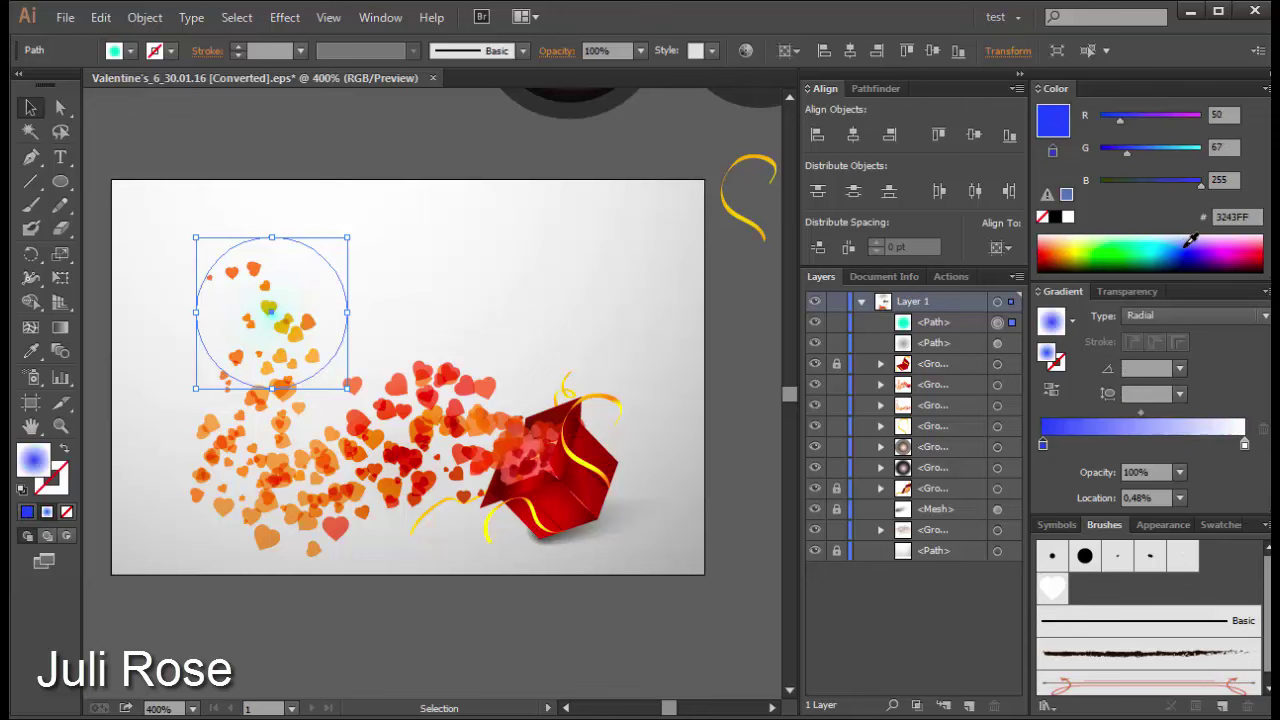
{"action": "left_click", "coordinate": [1242, 239]}
{"action": "left_click", "coordinate": [1250, 240]}
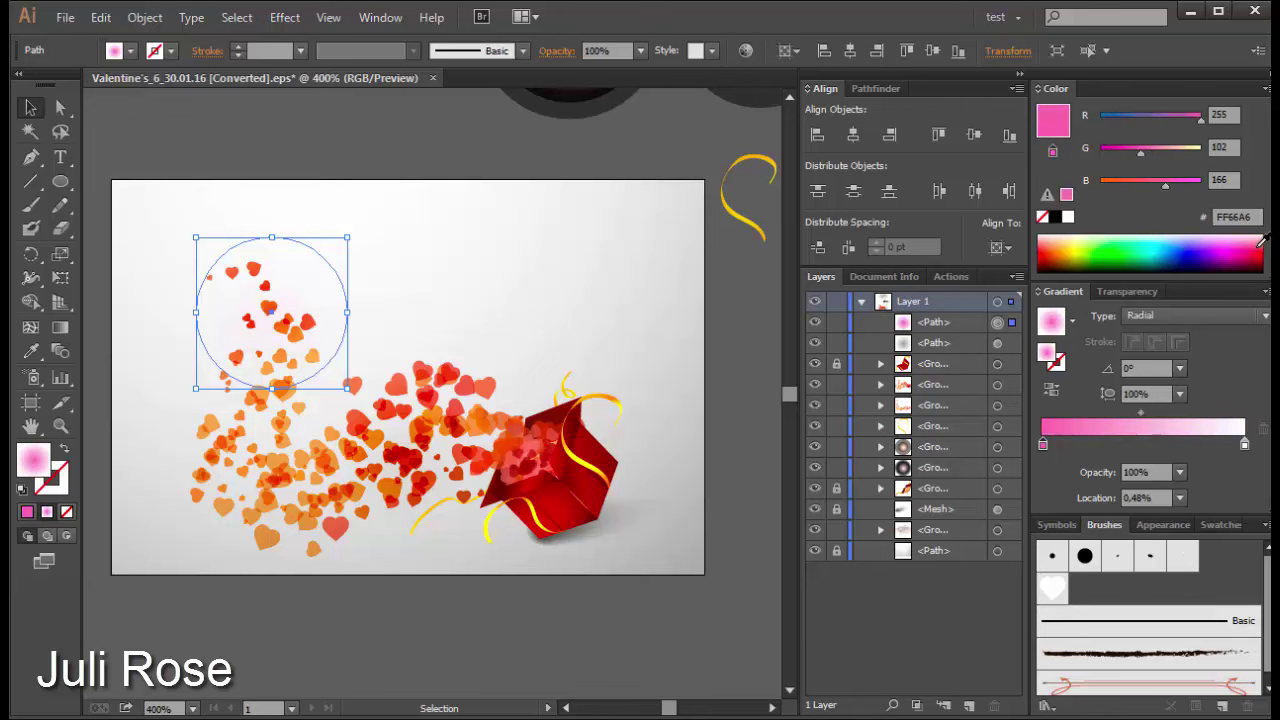
{"action": "left_click", "coordinate": [1261, 243]}
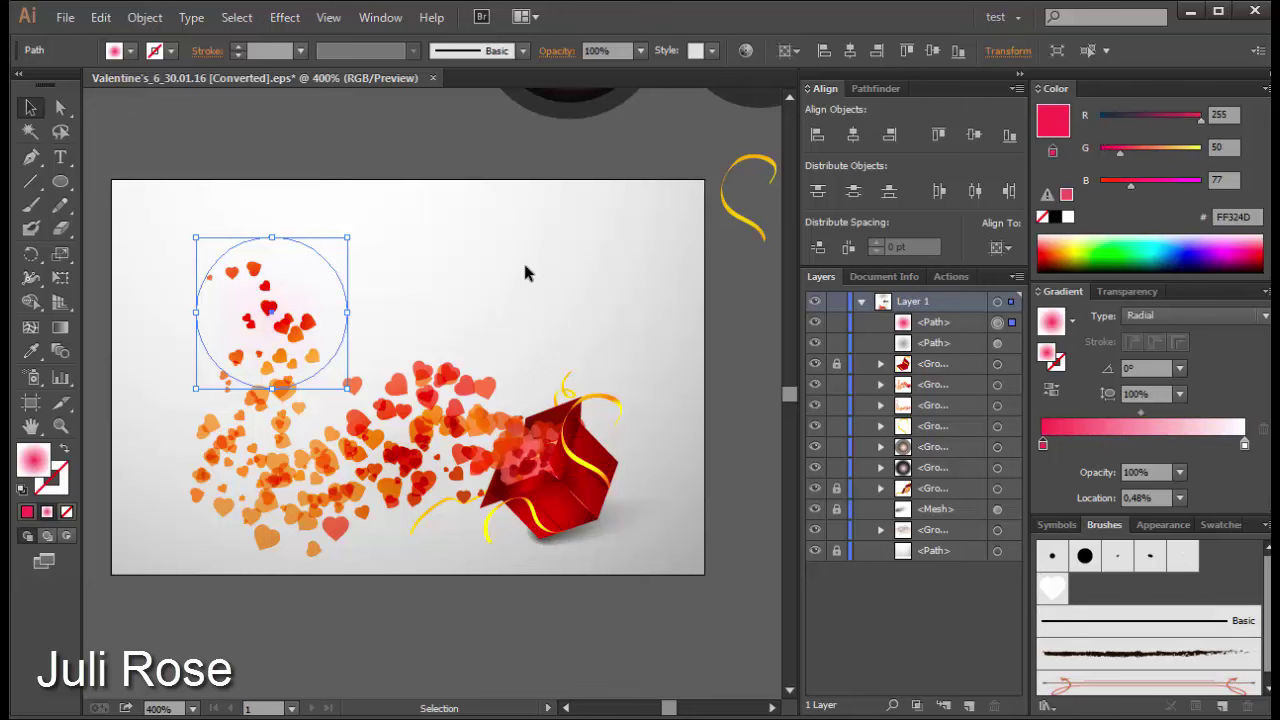
{"action": "left_click", "coordinate": [496, 288]}
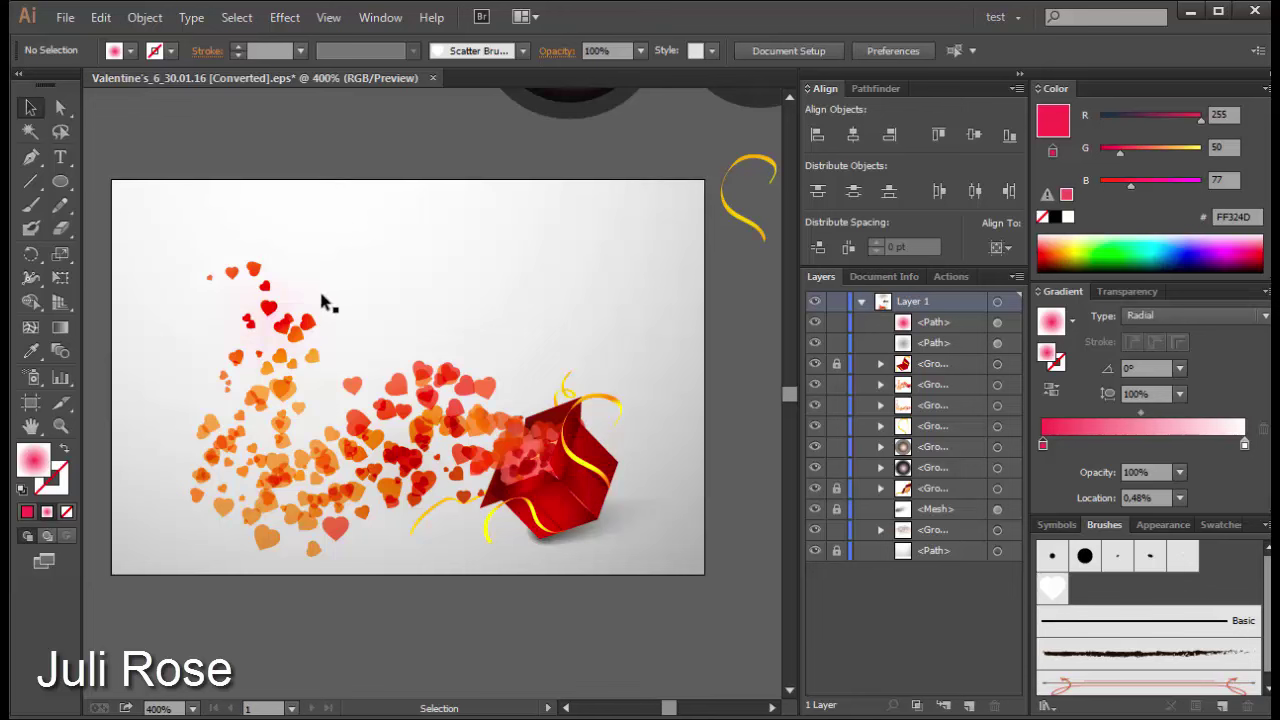
Step: Move the pink glow circle over the small top hearts and Alt-drag a copy onto the lower-left hearts
{"action": "left_click_drag", "start_coordinate": [311, 309], "coordinate": [388, 208]}
{"action": "left_click", "coordinate": [451, 166]}
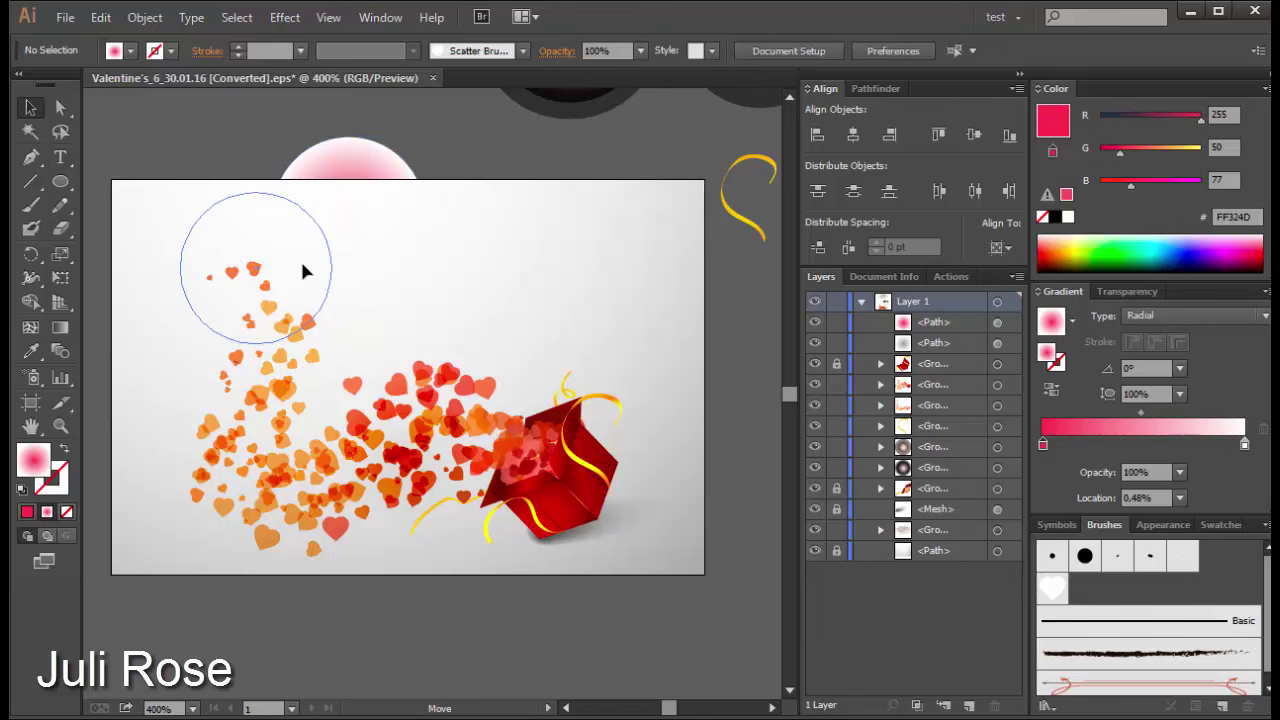
{"action": "left_click_drag", "start_coordinate": [378, 258], "coordinate": [299, 268]}
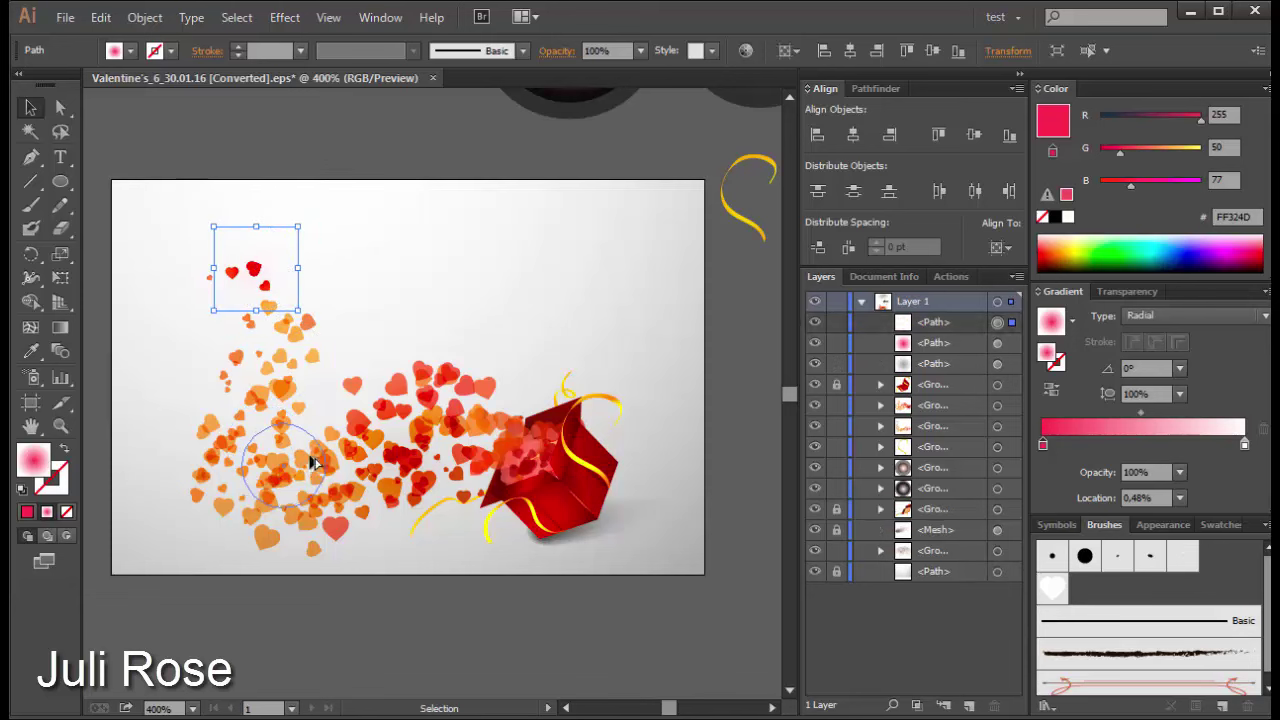
{"action": "mouse_move", "coordinate": [314, 457]}
{"action": "left_mouse_down"}
{"action": "mouse_move", "coordinate": [286, 508]}
{"action": "mouse_move", "coordinate": [286, 548]}
{"action": "left_mouse_up"}
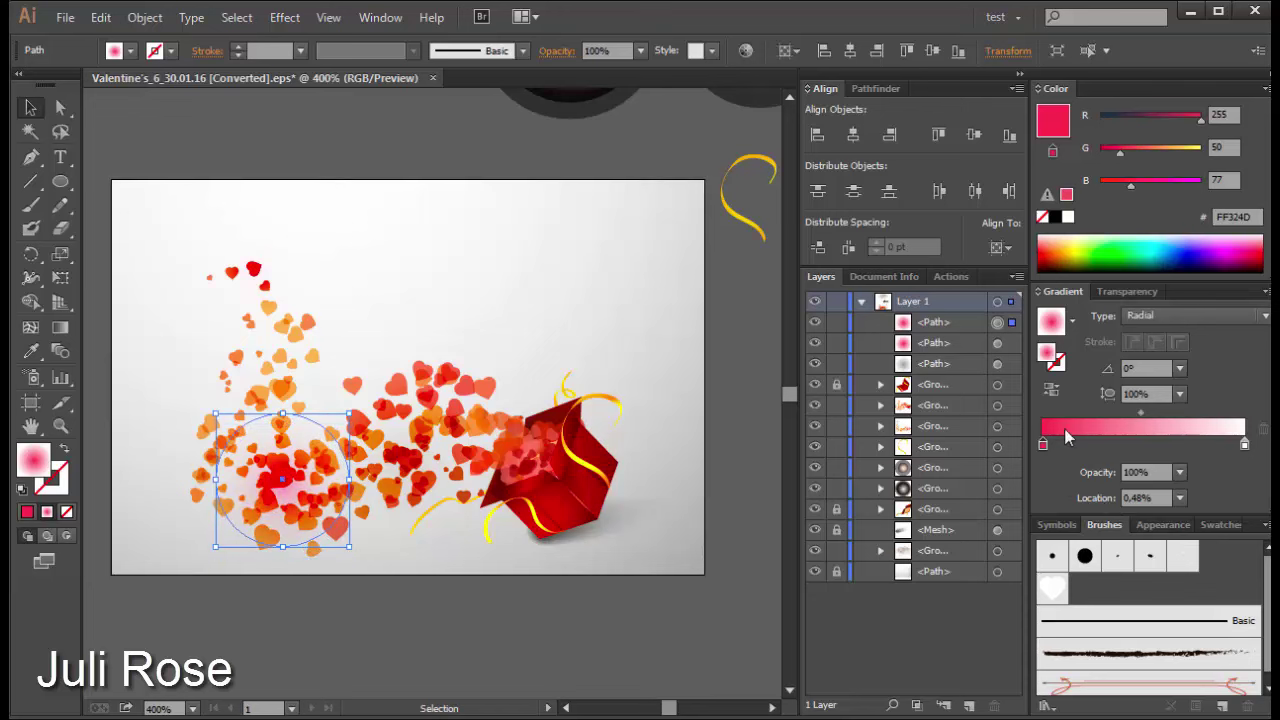
Step: Recolour the copy's gradient centre to pale yellow-green D6FF72 from the Color spectrum
{"action": "left_click", "coordinate": [1178, 240]}
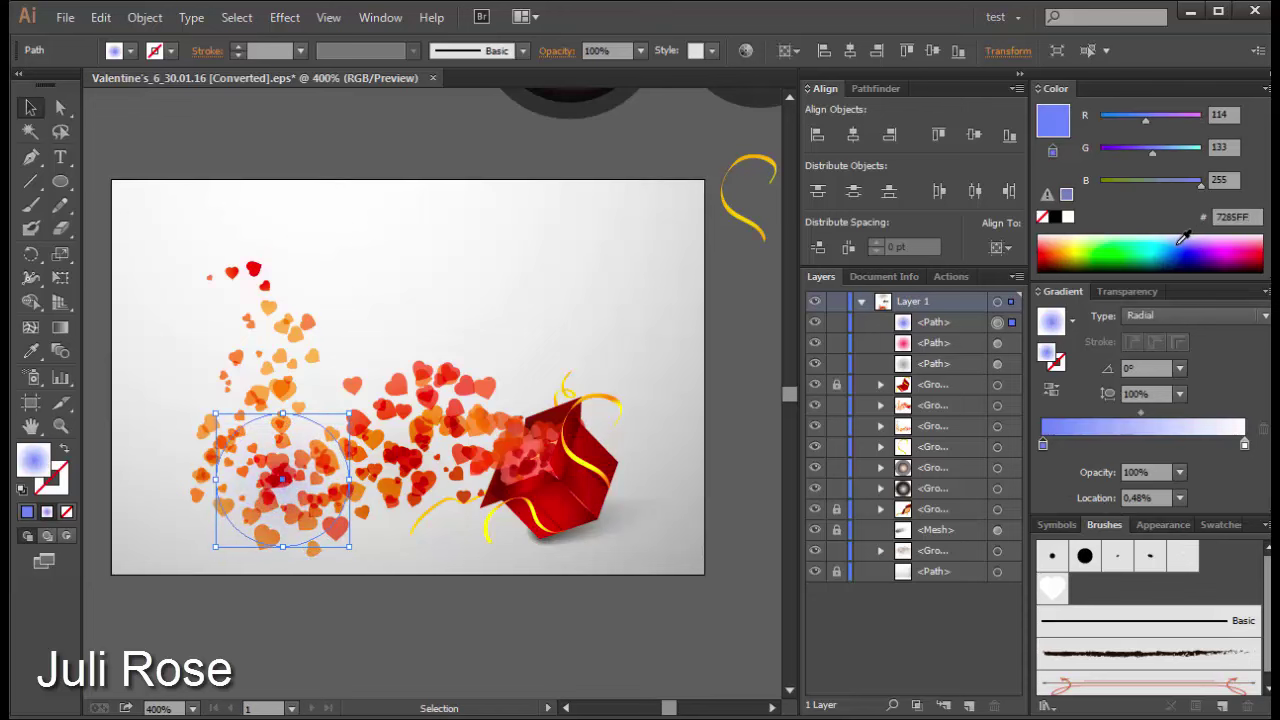
{"action": "left_click", "coordinate": [1158, 238]}
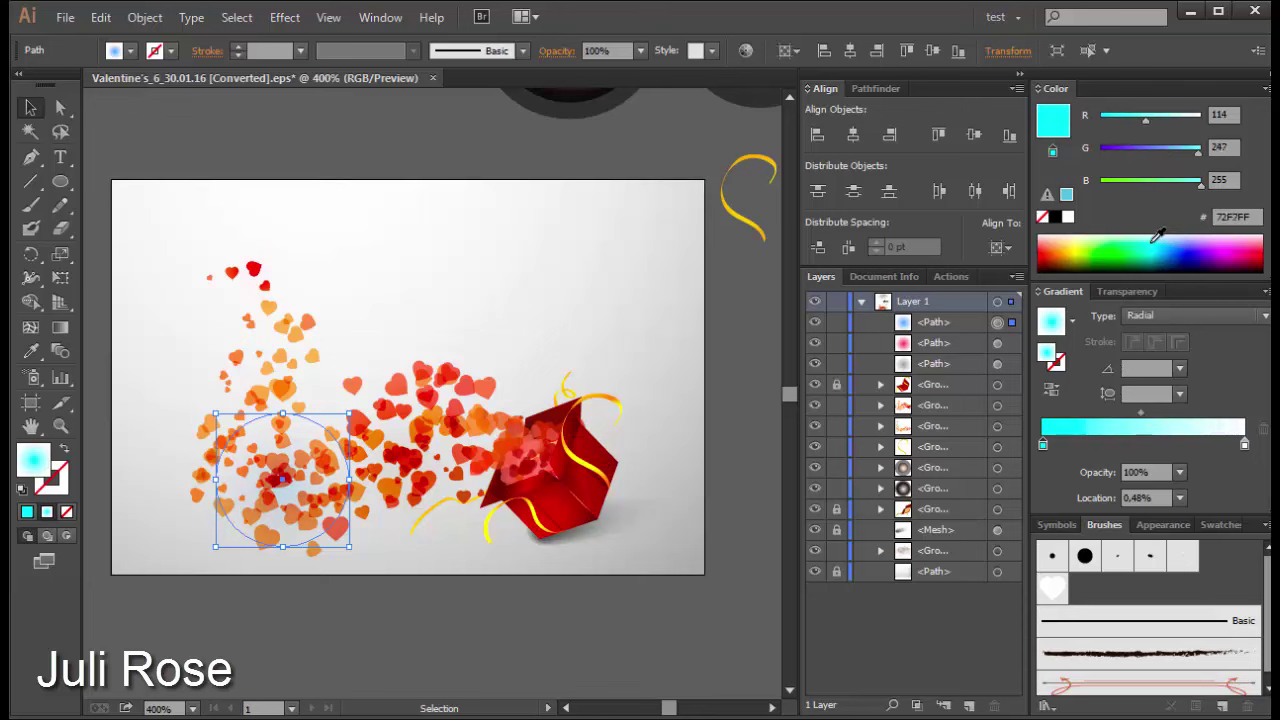
{"action": "left_click", "coordinate": [1120, 238]}
{"action": "left_click", "coordinate": [1095, 239]}
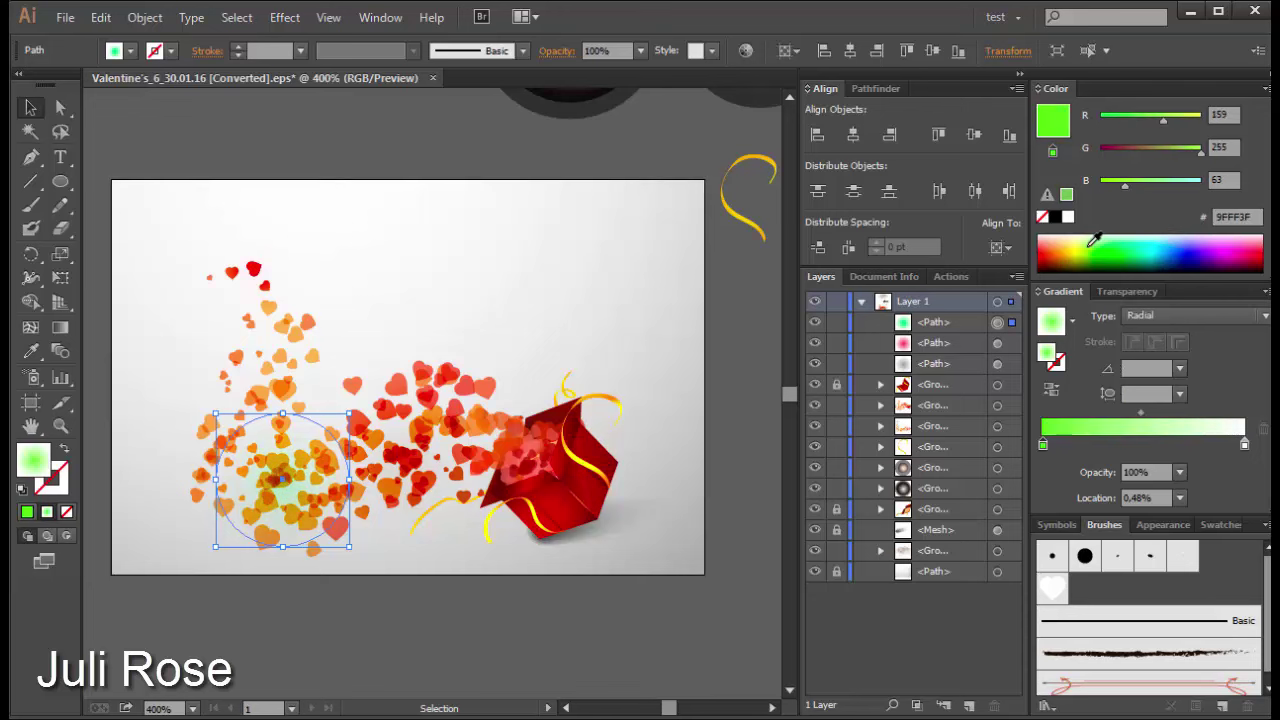
{"action": "left_click", "coordinate": [1068, 240]}
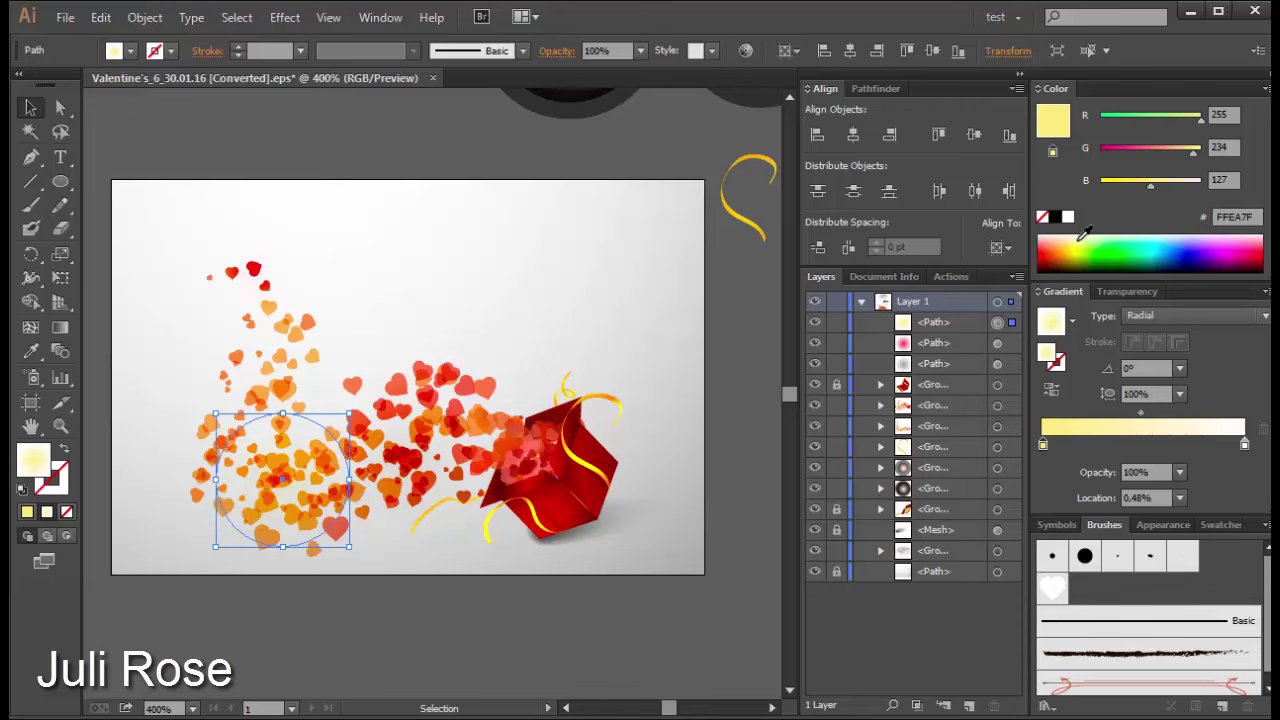
{"action": "left_click", "coordinate": [1078, 239]}
{"action": "left_click", "coordinate": [1088, 239]}
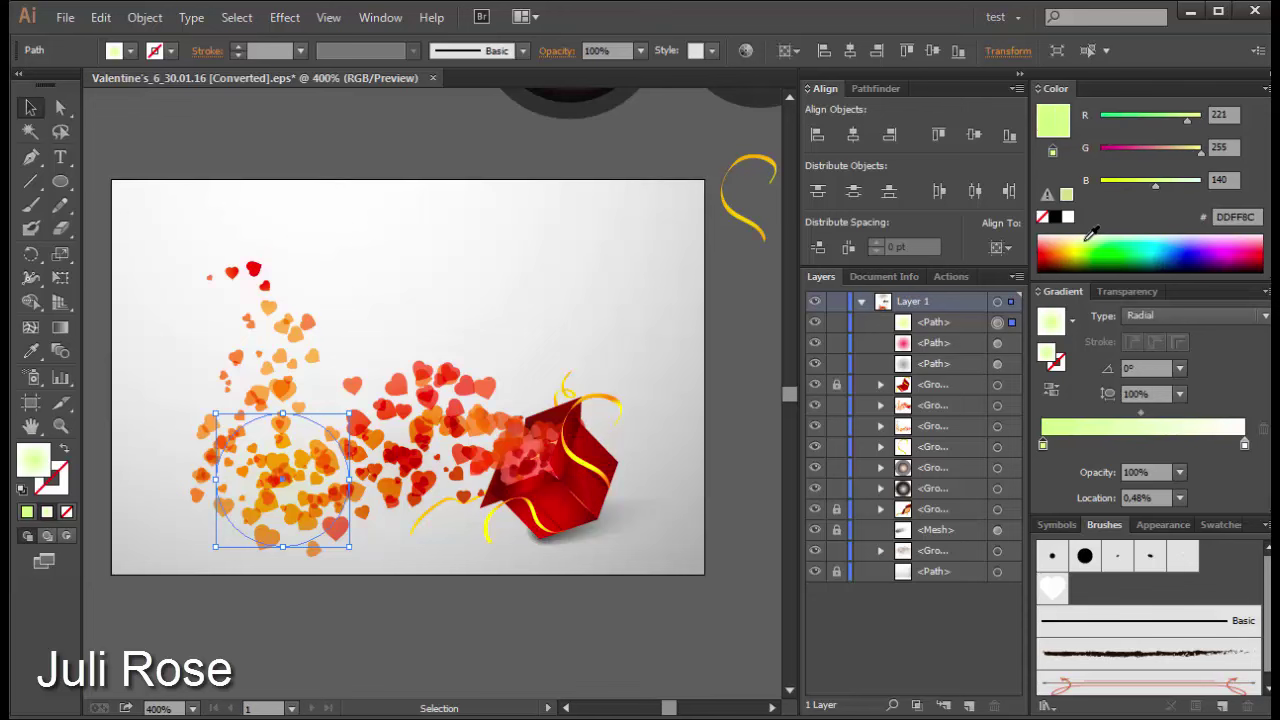
{"action": "left_click", "coordinate": [1052, 234]}
{"action": "left_click", "coordinate": [1090, 236]}
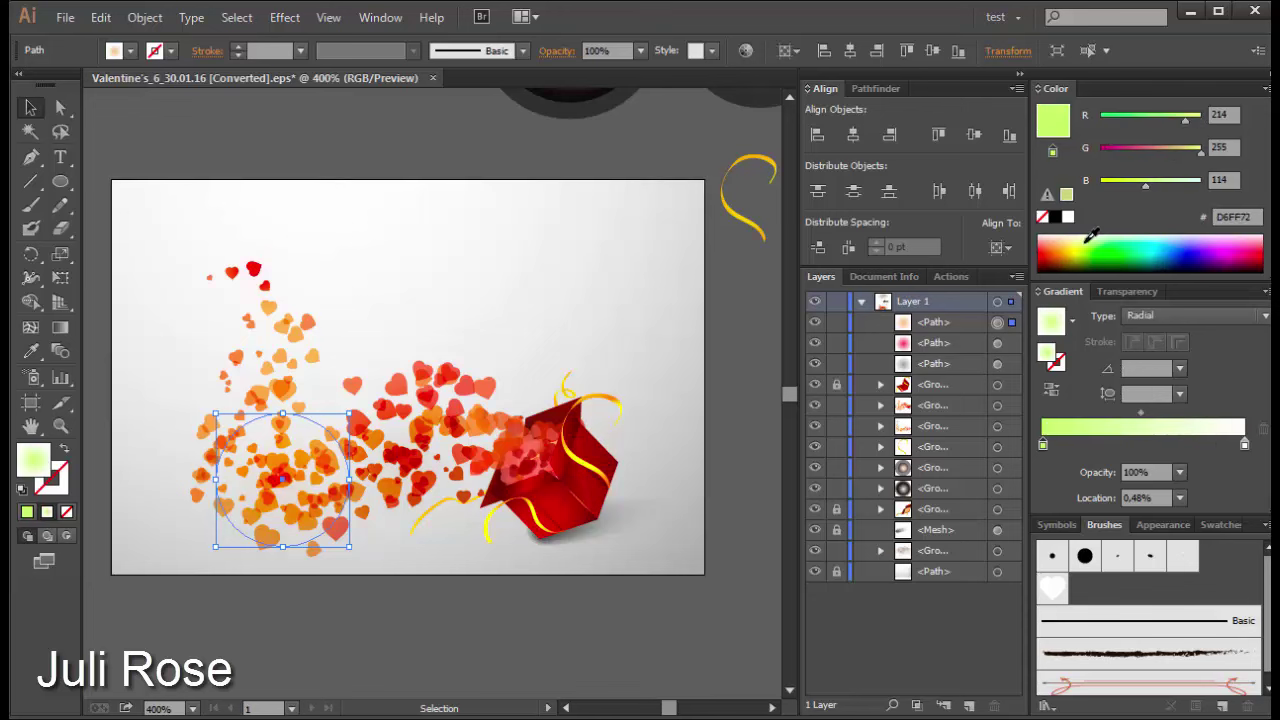
{"action": "left_click", "coordinate": [552, 300]}
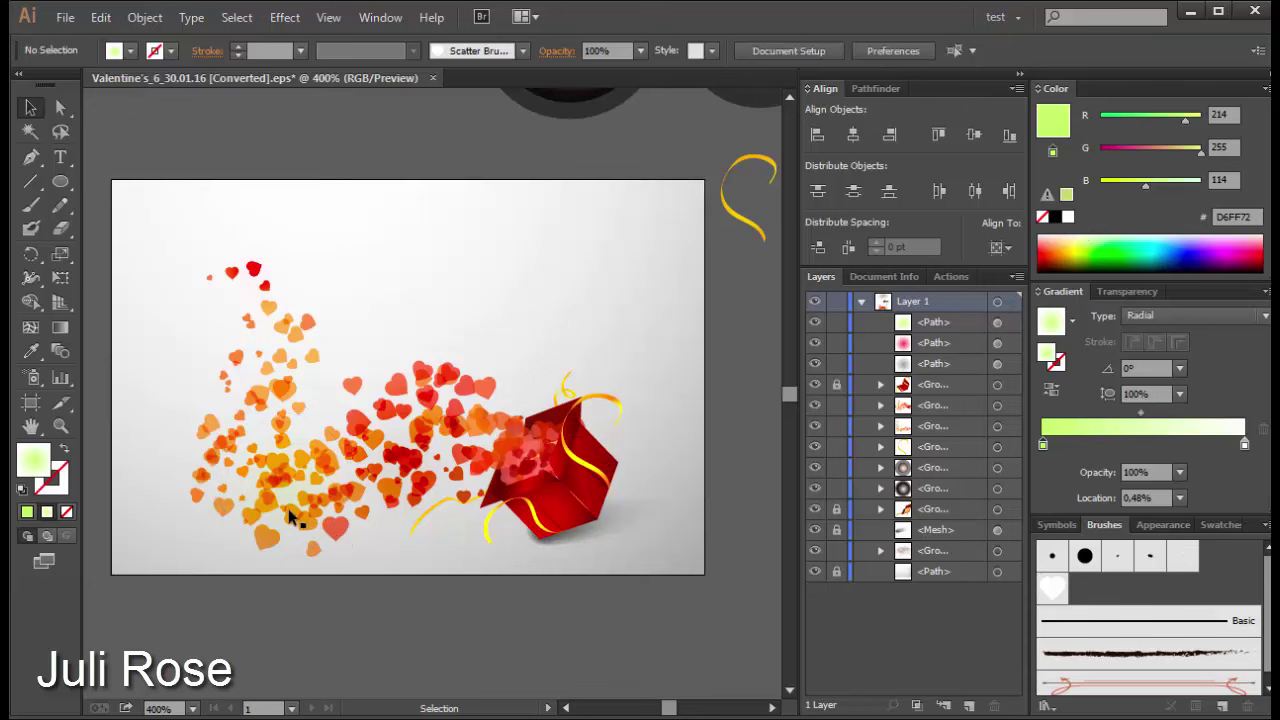
Step: Copy a glow circle onto the middle hearts and make its gradient light blue
{"action": "left_click_drag", "start_coordinate": [287, 517], "coordinate": [398, 448]}
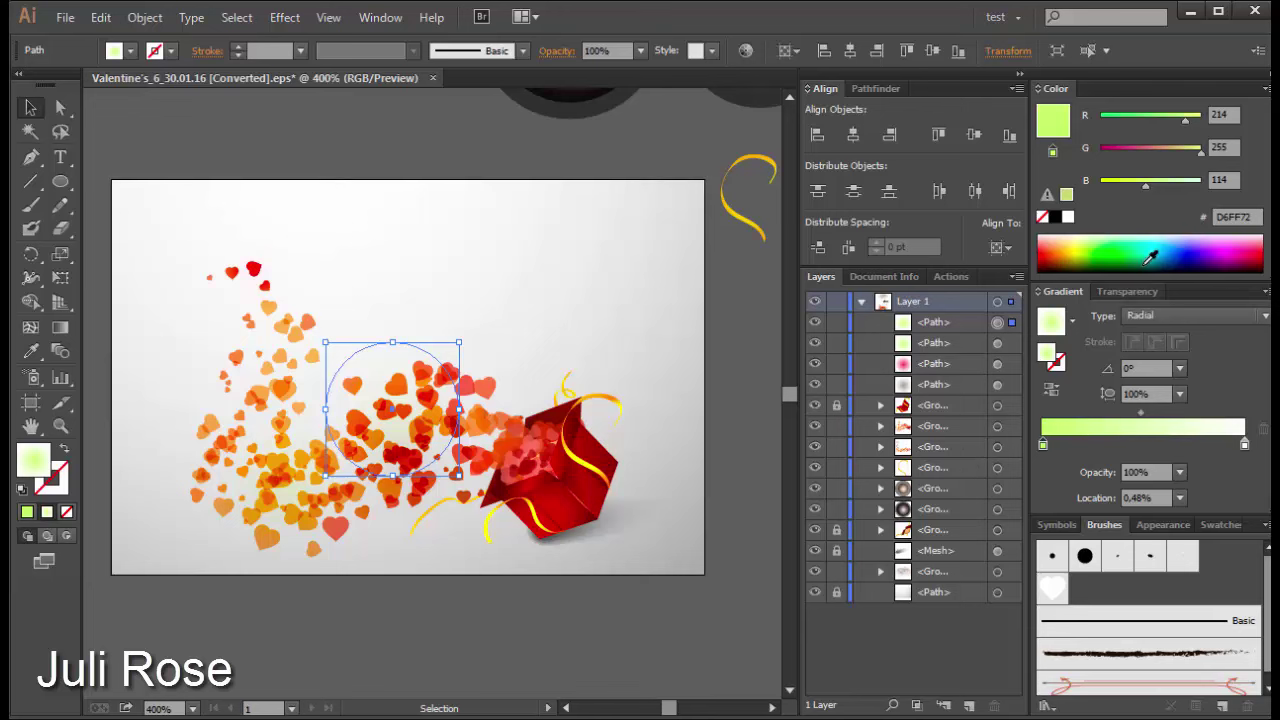
{"action": "left_click", "coordinate": [1187, 236]}
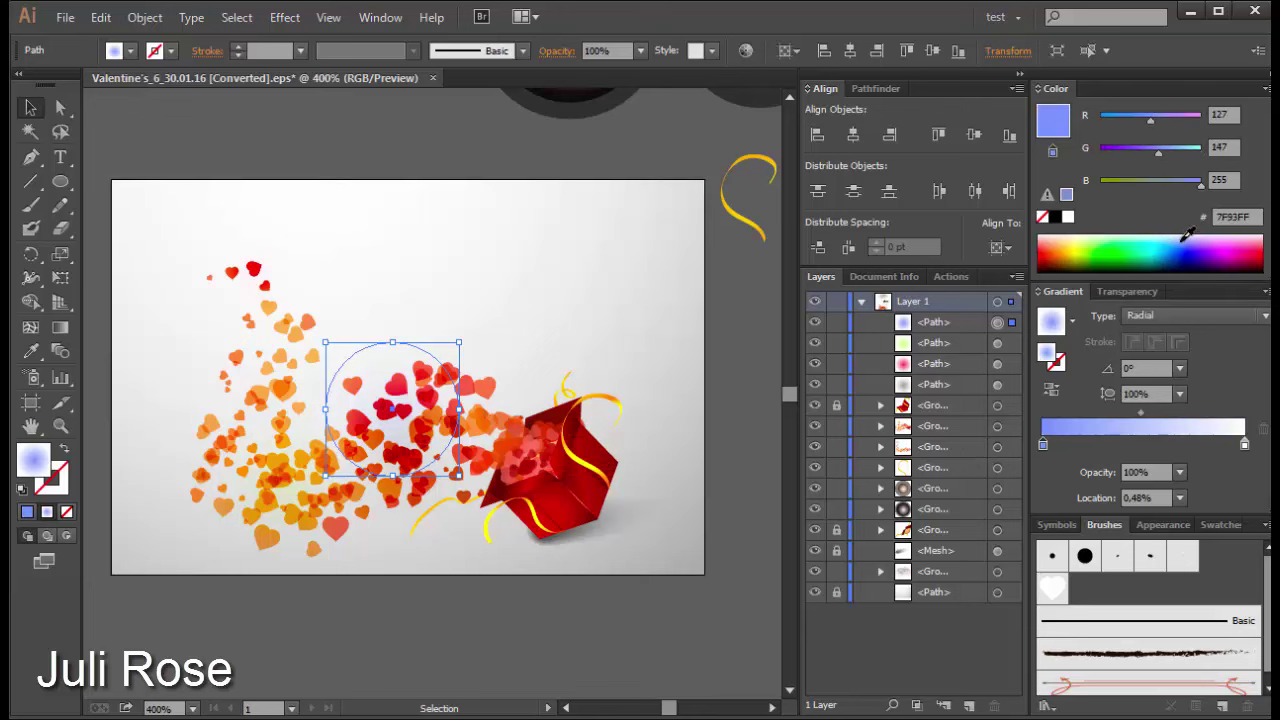
{"action": "left_click", "coordinate": [1177, 236]}
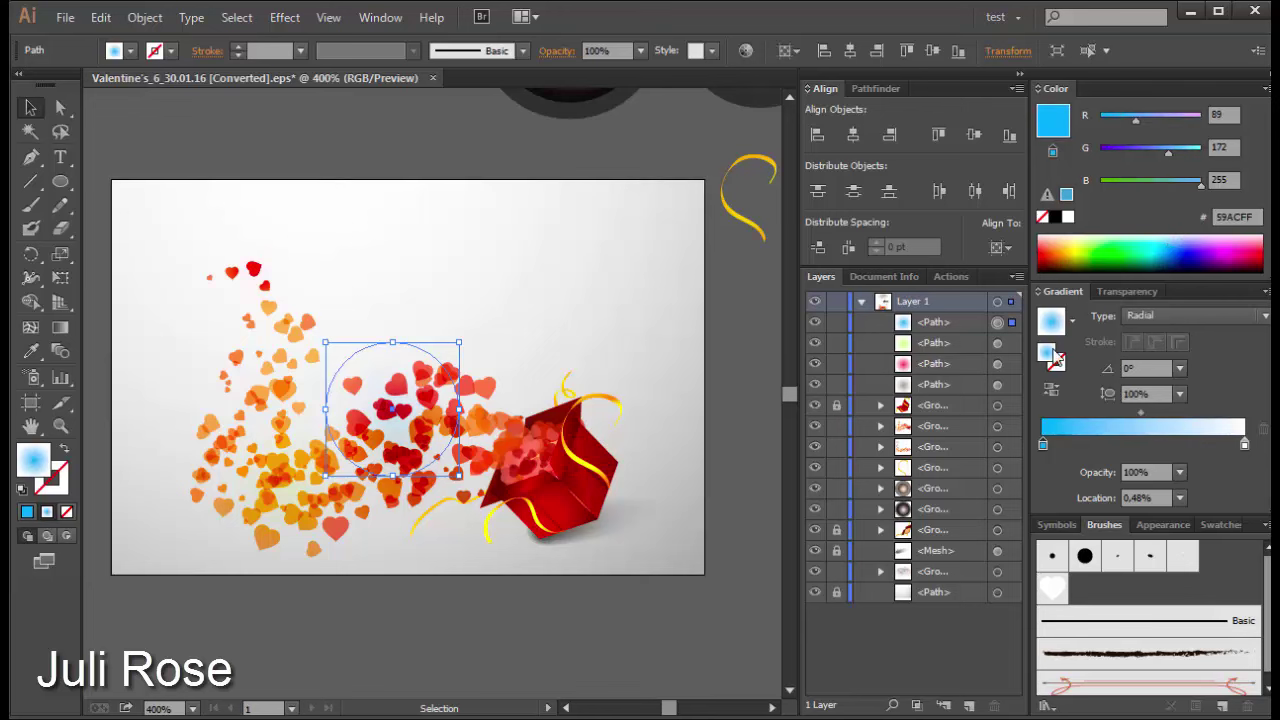
{"action": "left_click", "coordinate": [1170, 234]}
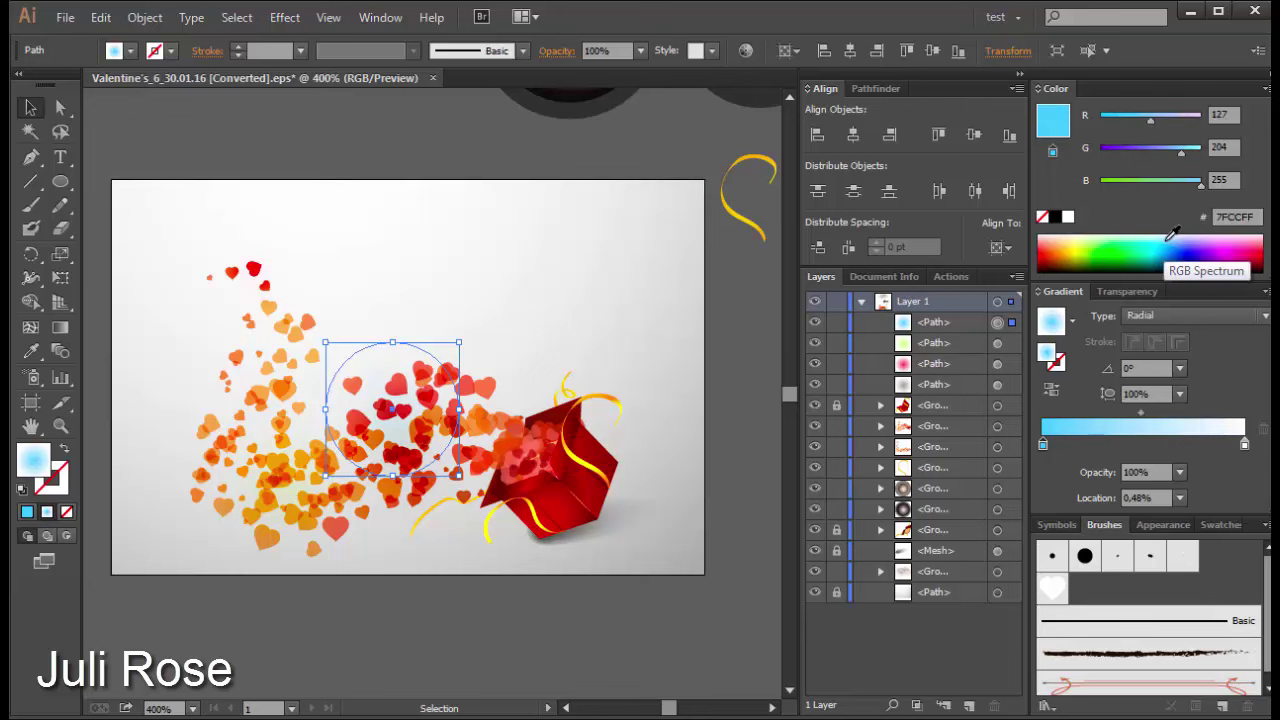
{"action": "left_click", "coordinate": [484, 350]}
Step: Copy the light blue glow onto the far-left hearts and tint it pale lilac D9A5FF
{"action": "left_click_drag", "start_coordinate": [362, 378], "coordinate": [239, 410]}
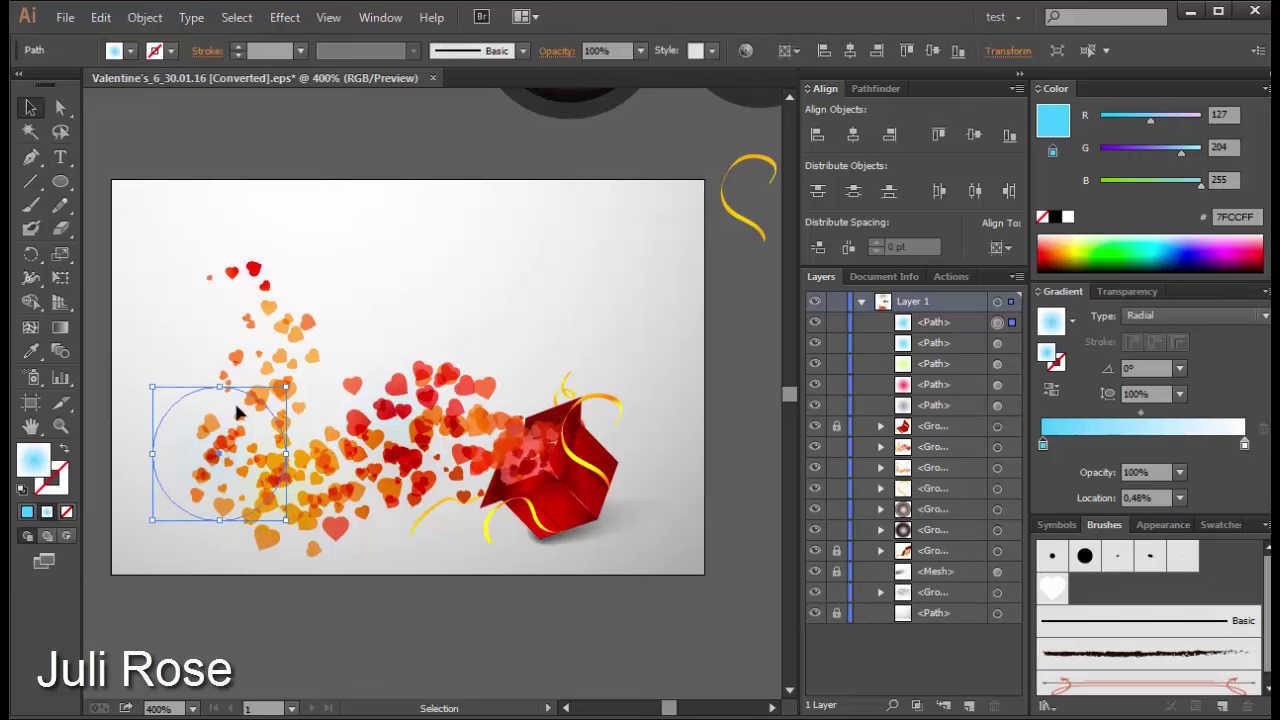
{"action": "key", "text": "Left"}
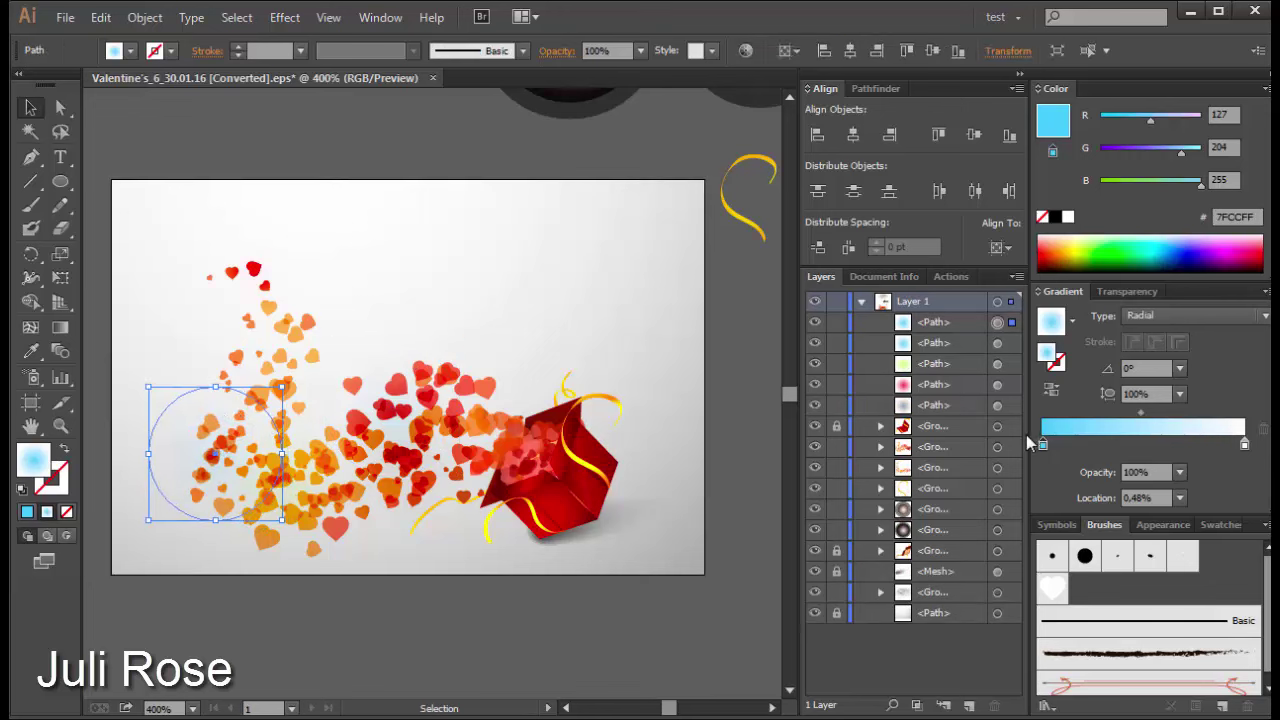
{"action": "left_click", "coordinate": [1212, 239]}
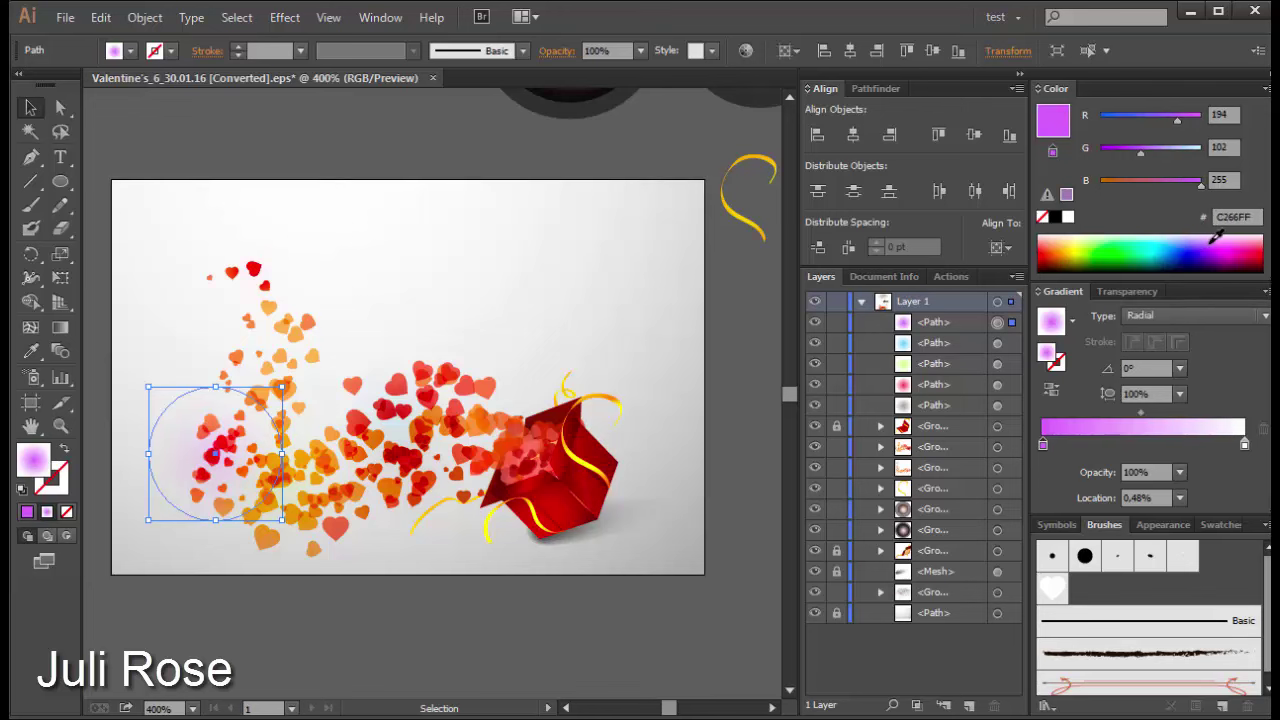
{"action": "left_click", "coordinate": [1220, 240]}
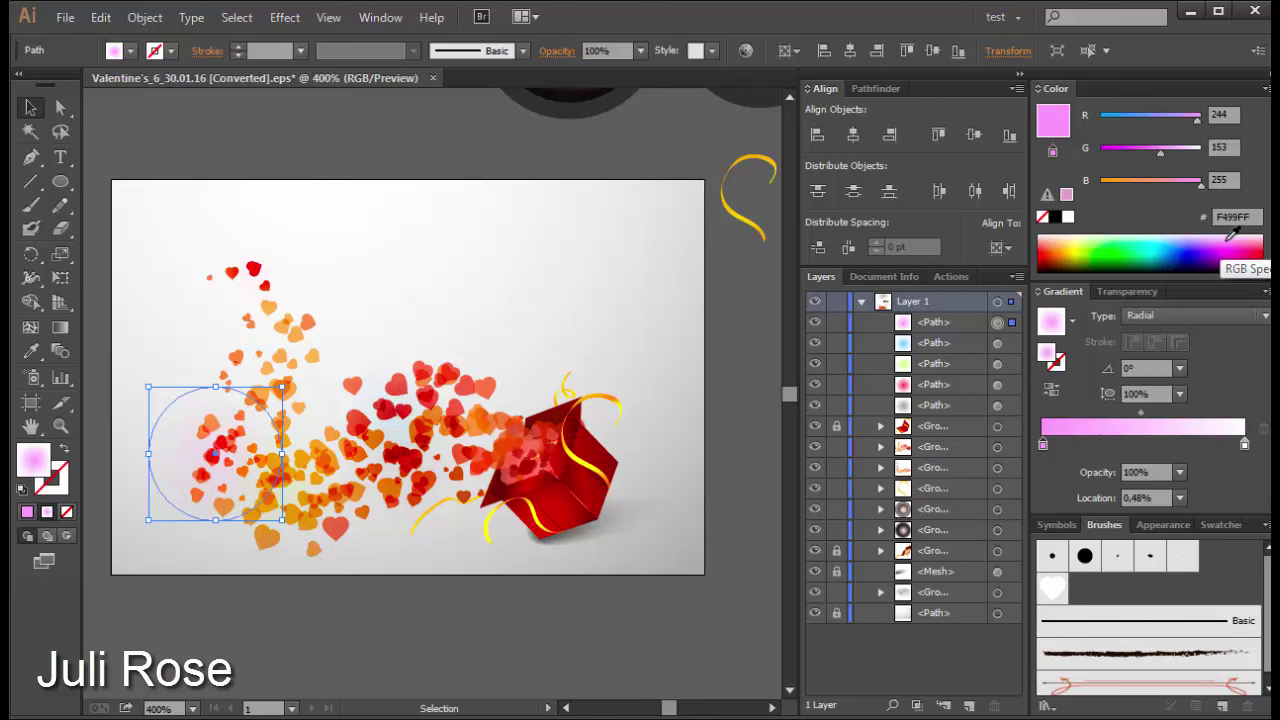
{"action": "left_click", "coordinate": [1238, 242]}
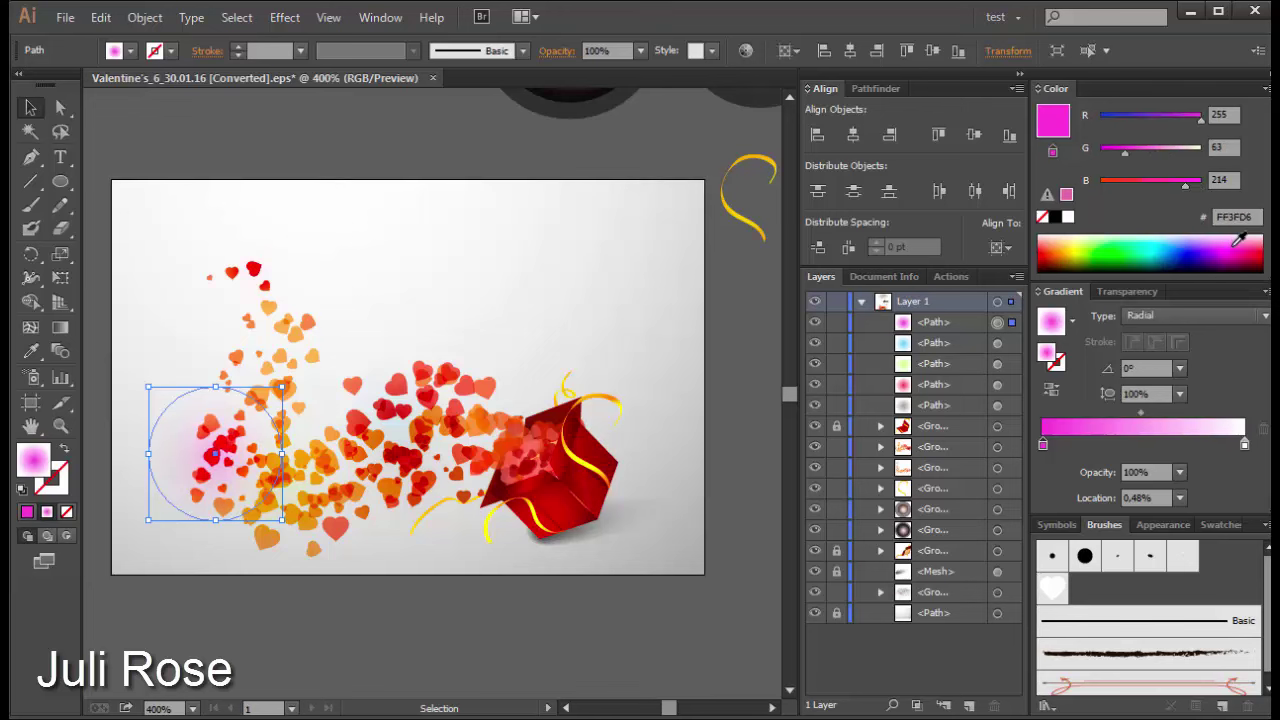
{"action": "left_click", "coordinate": [1214, 240]}
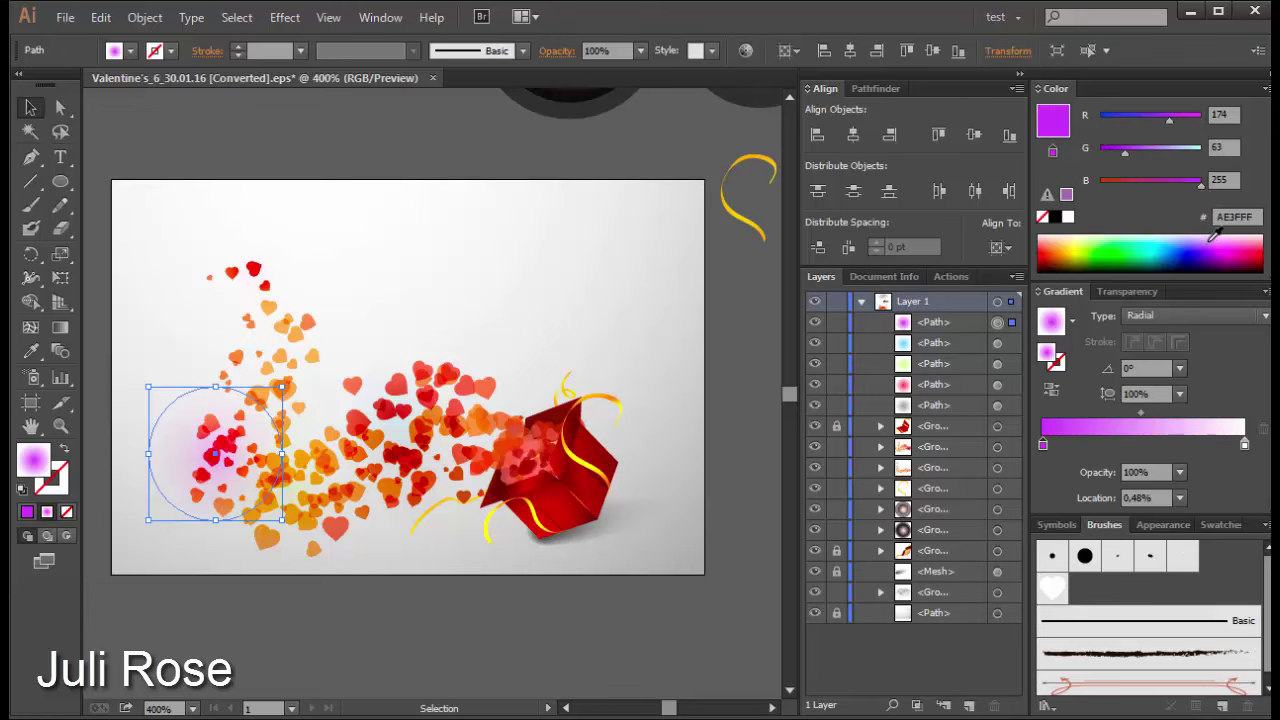
{"action": "left_click", "coordinate": [1212, 238]}
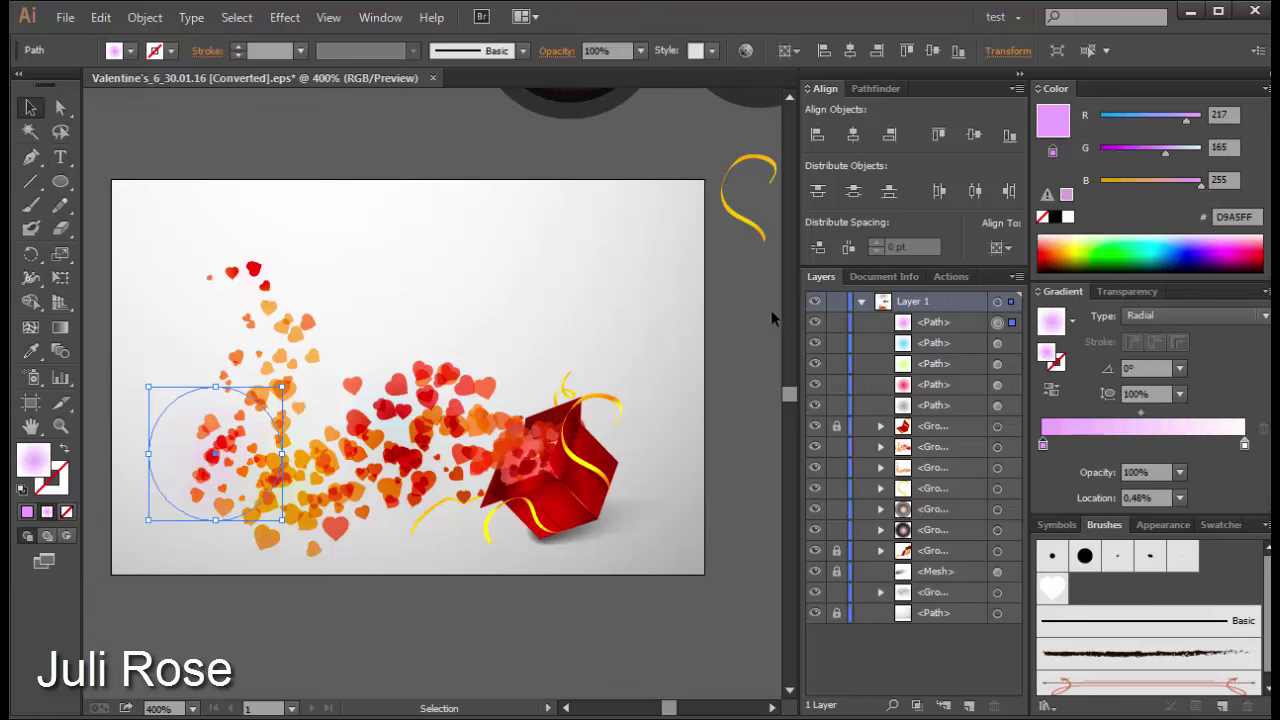
{"action": "left_click", "coordinate": [647, 295]}
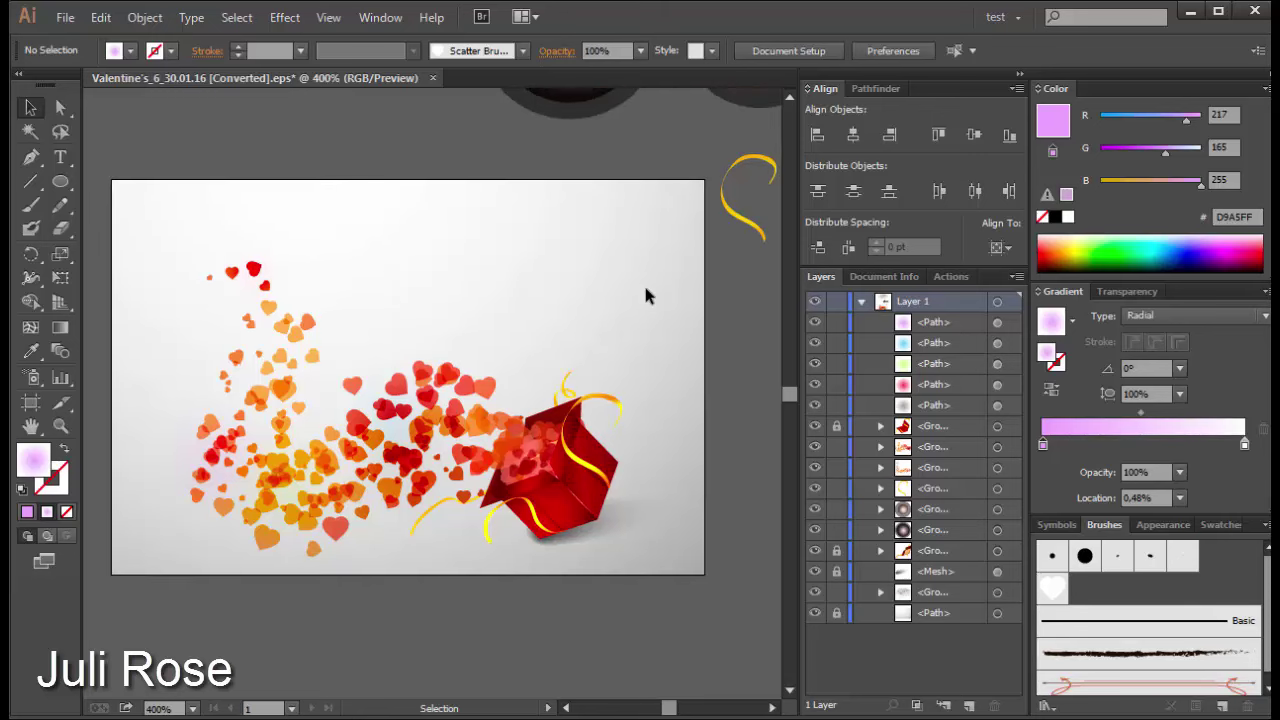
Step: Bring the dark circle group onto the artboard, ungroup it, and delete the dark sphere
{"action": "scroll", "coordinate": [590, 190], "scroll_direction": "up", "scroll_amount": 3}
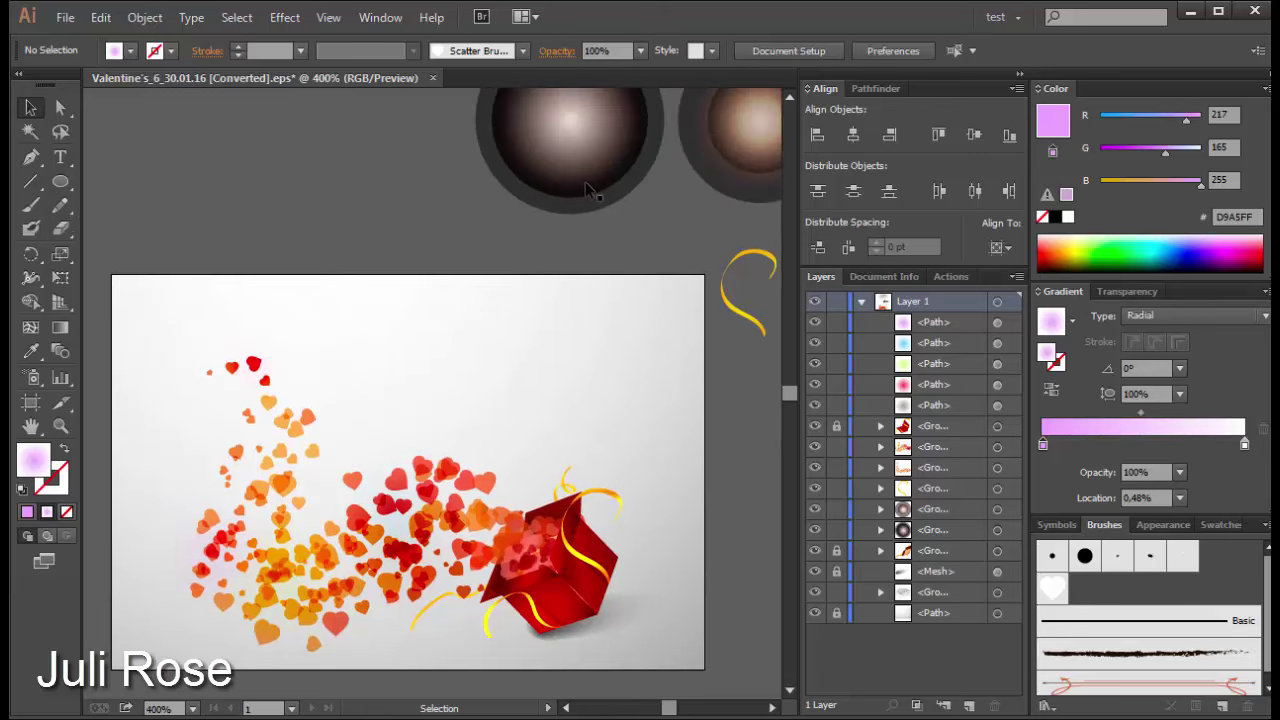
{"action": "left_click", "coordinate": [592, 192]}
{"action": "left_click_drag", "start_coordinate": [562, 151], "coordinate": [499, 400]}
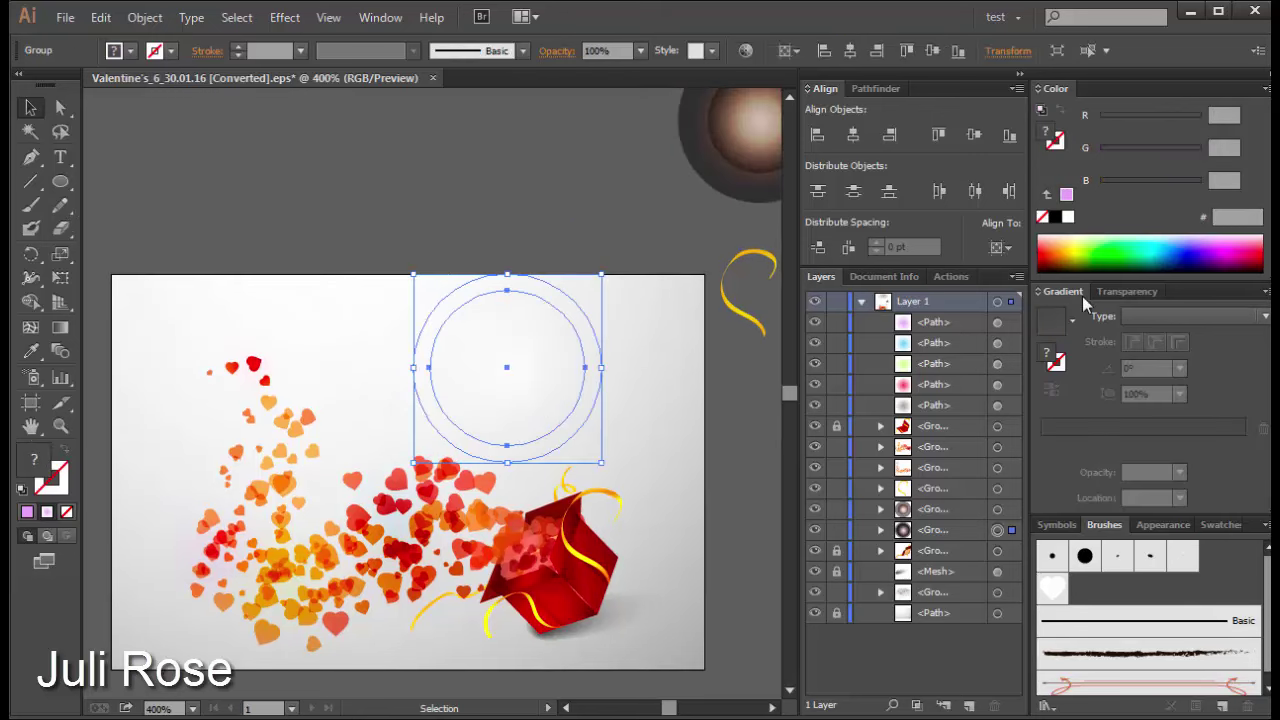
{"action": "left_click", "coordinate": [1125, 292]}
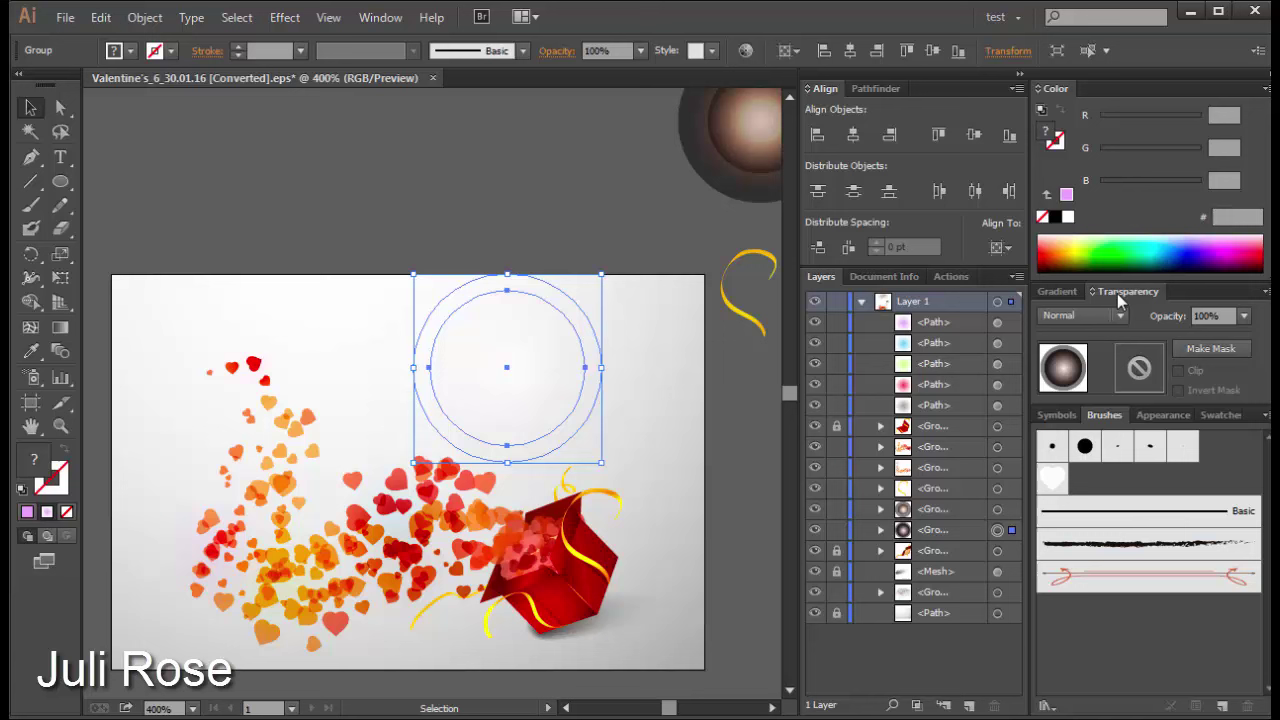
{"action": "right_click", "coordinate": [527, 382]}
{"action": "left_click", "coordinate": [591, 494]}
{"action": "left_click", "coordinate": [443, 344]}
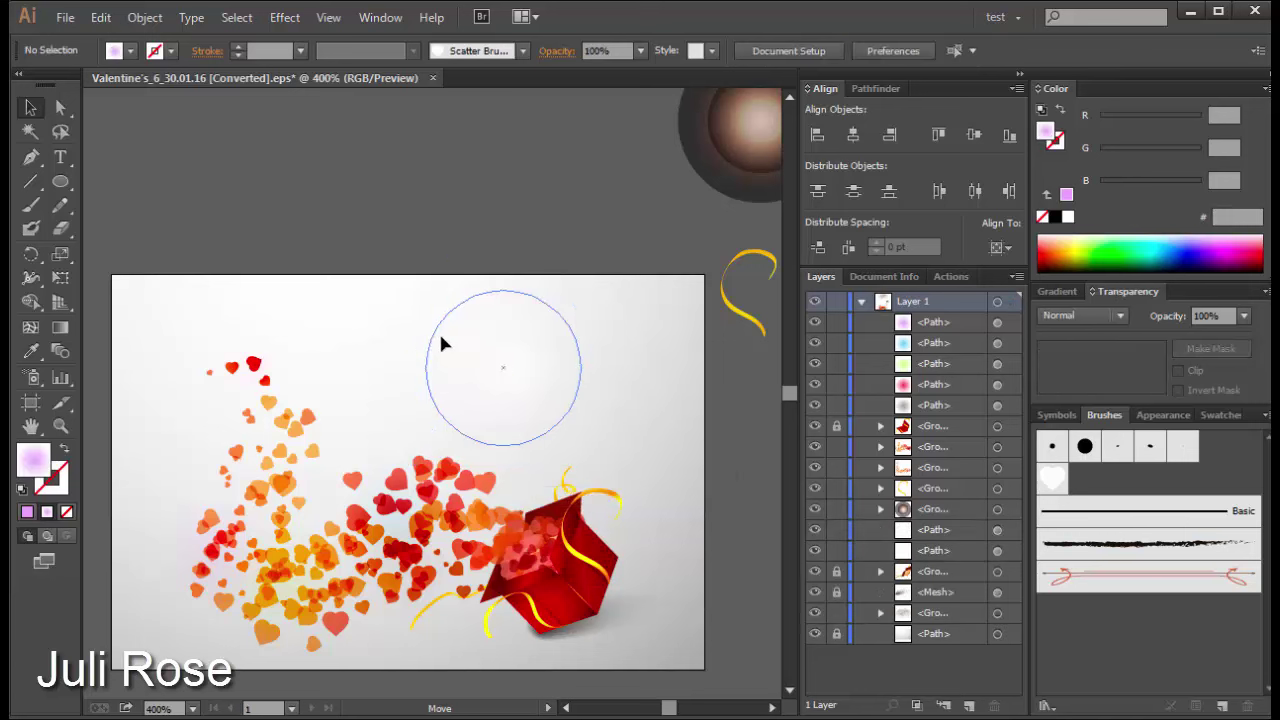
{"action": "left_click_drag", "start_coordinate": [443, 344], "coordinate": [364, 304]}
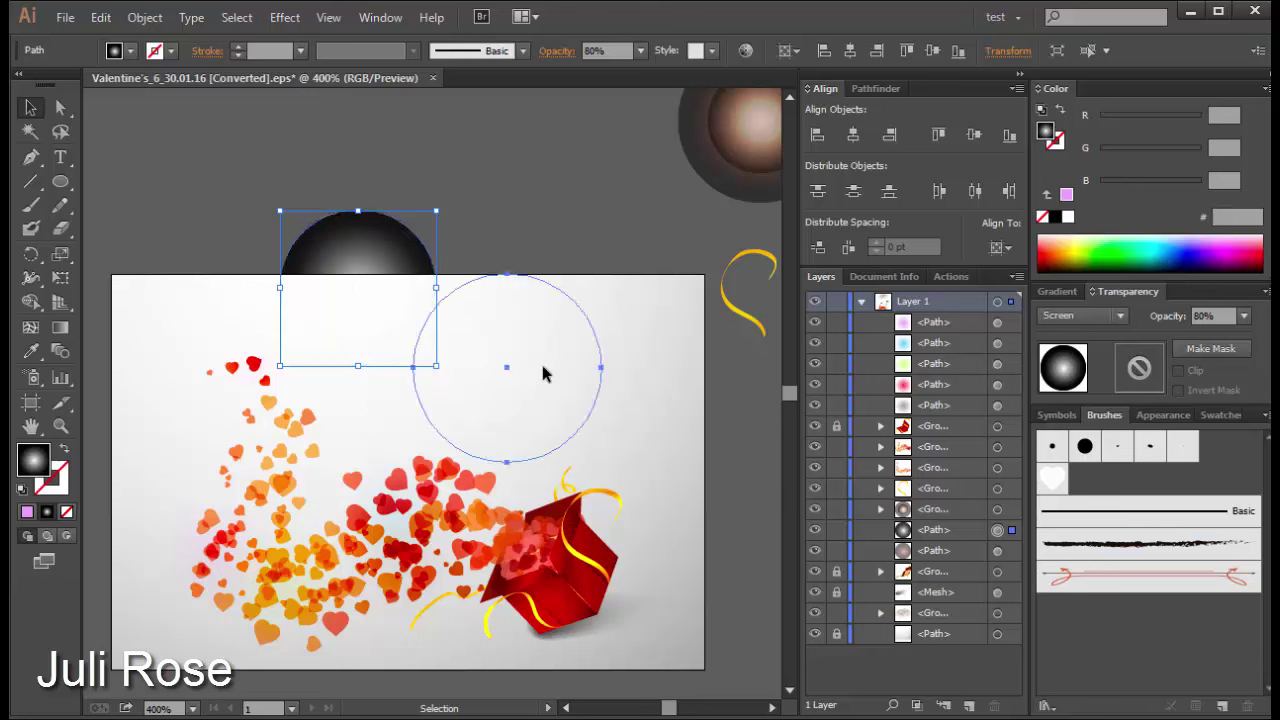
{"action": "left_click", "coordinate": [542, 365]}
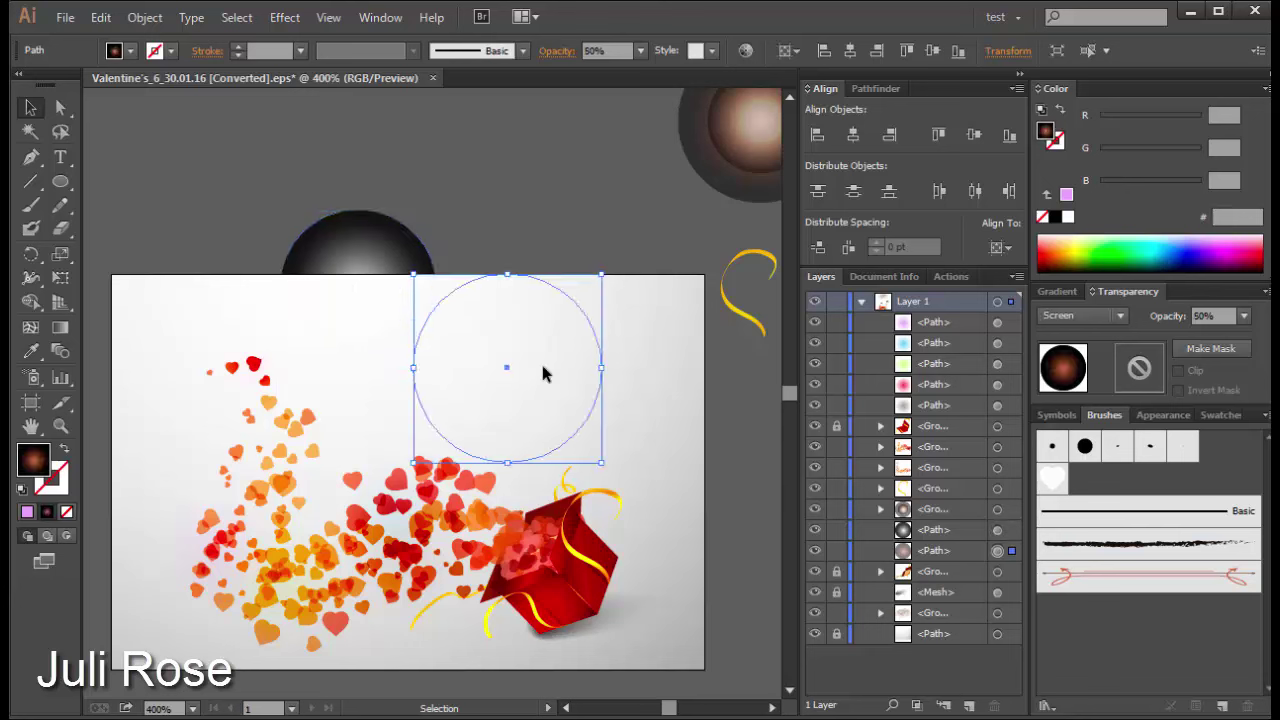
{"action": "left_click", "coordinate": [360, 278]}
{"action": "key", "text": "Delete"}
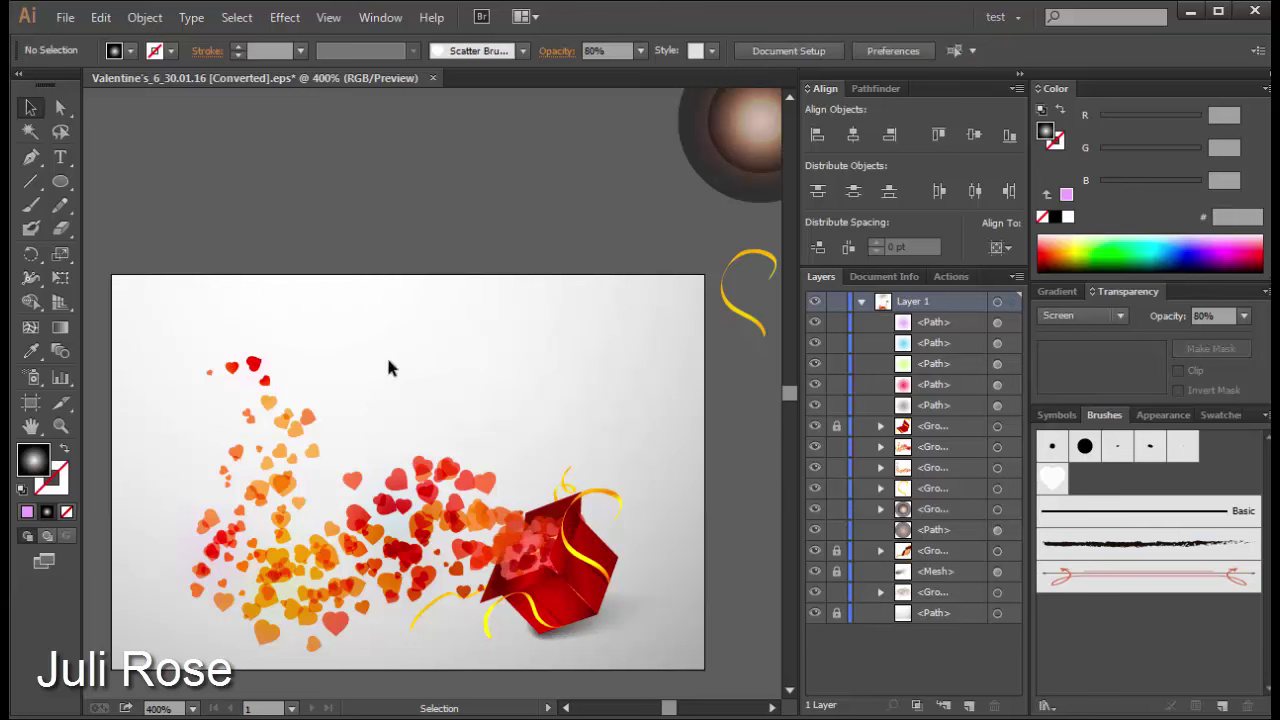
Step: Shrink the faint circle, select its black gradient stop, and move it into the heart cluster
{"action": "left_click", "coordinate": [519, 387]}
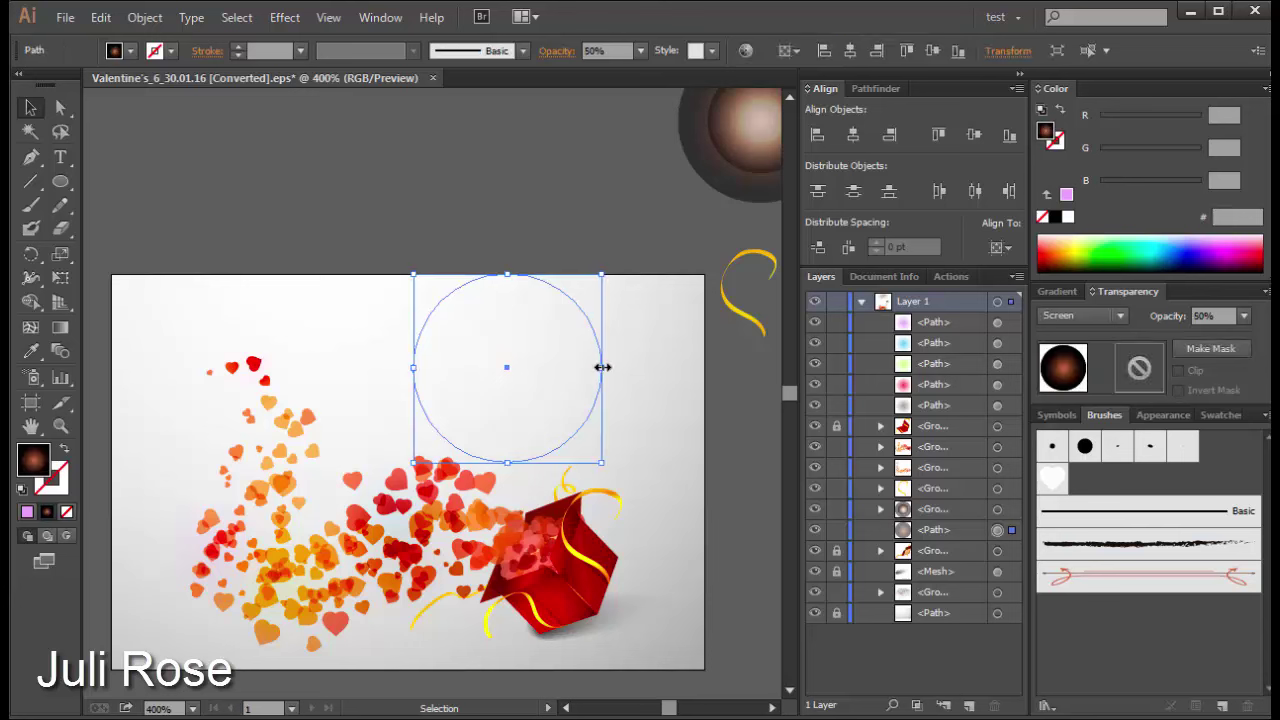
{"action": "left_click_drag", "start_coordinate": [602, 367], "coordinate": [527, 367]}
{"action": "left_click", "coordinate": [1058, 291]}
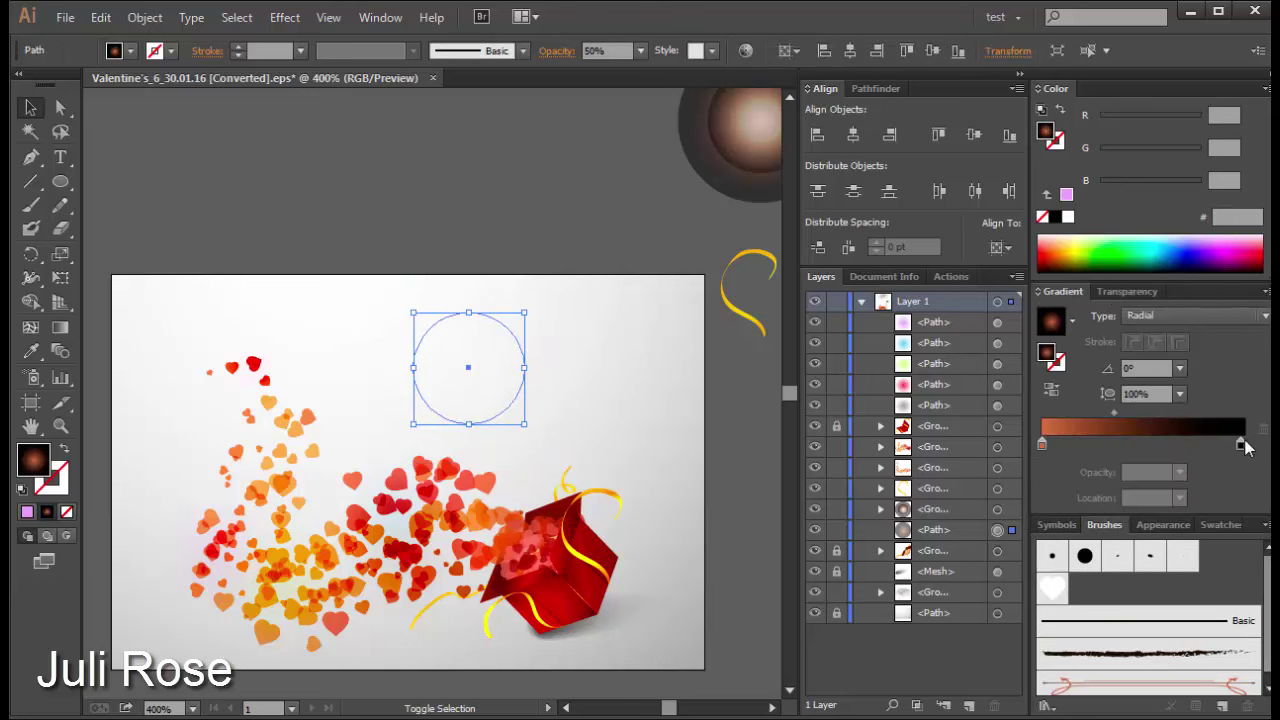
{"action": "left_click", "coordinate": [1241, 445]}
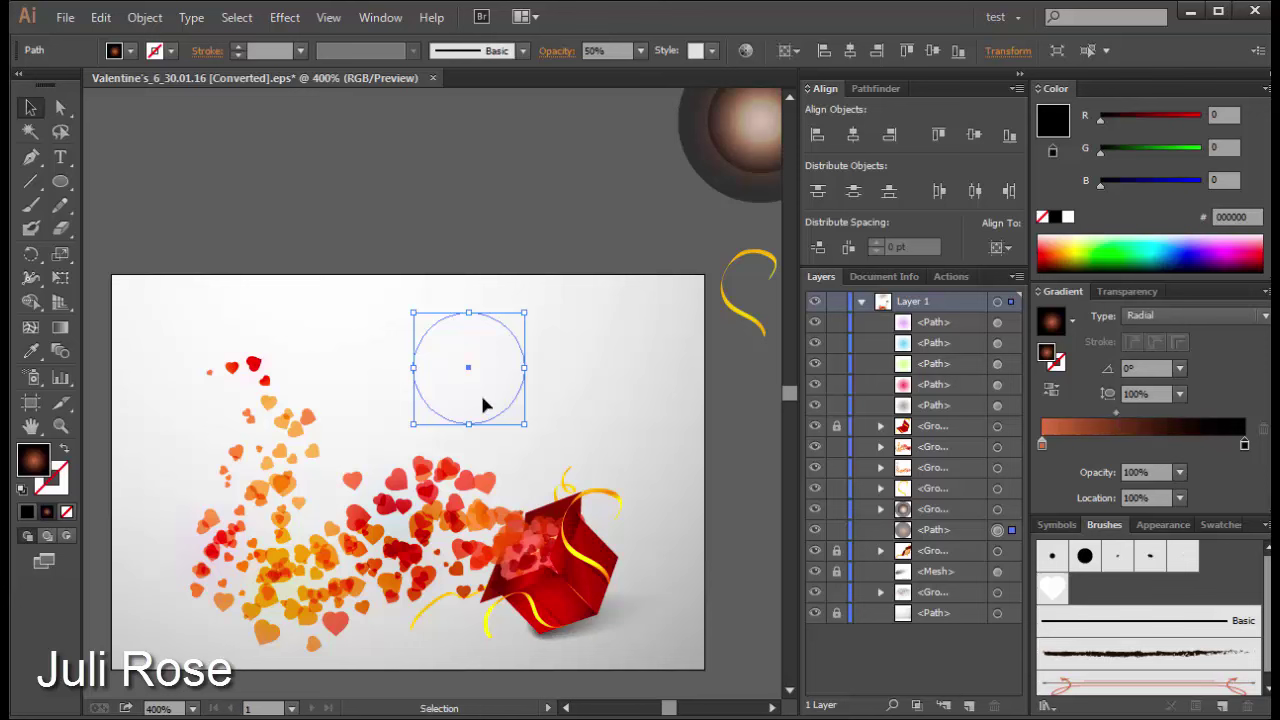
{"action": "left_click_drag", "start_coordinate": [494, 398], "coordinate": [413, 592]}
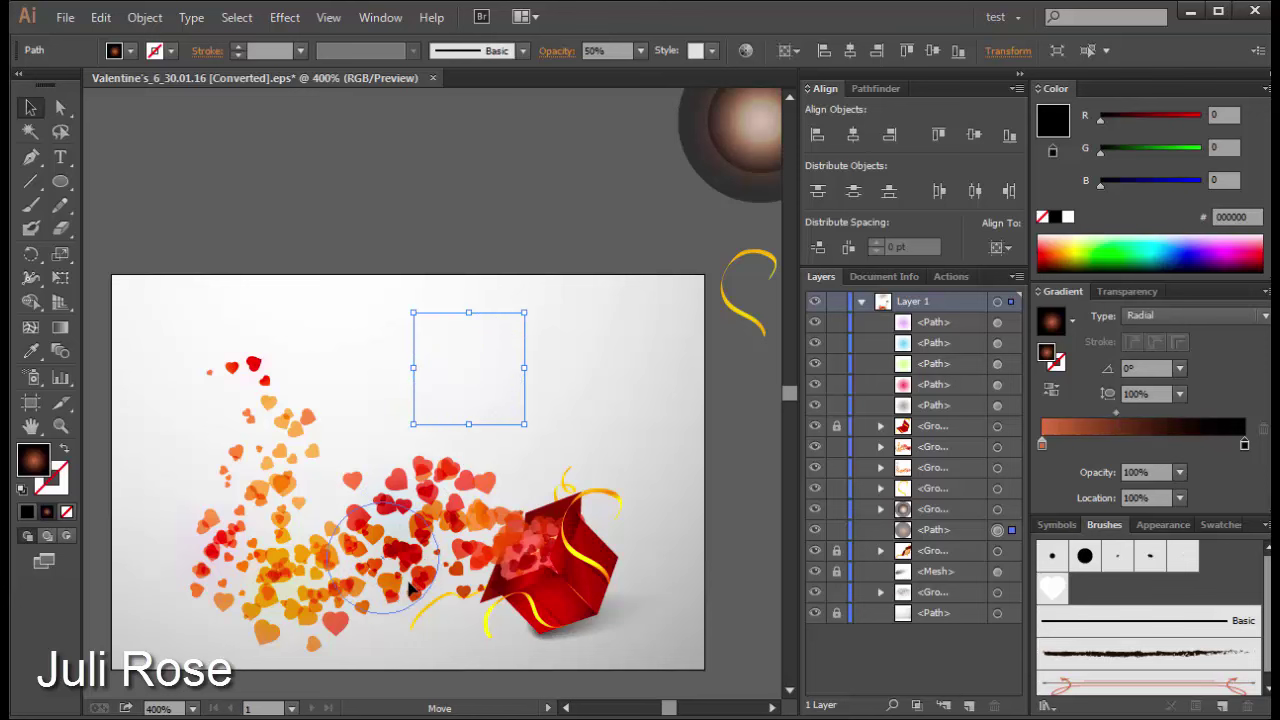
Step: Bring the circle to the front, give it a white gradient centre, and set 80% opacity
{"action": "key", "text": "ctrl+shift+bracketright"}
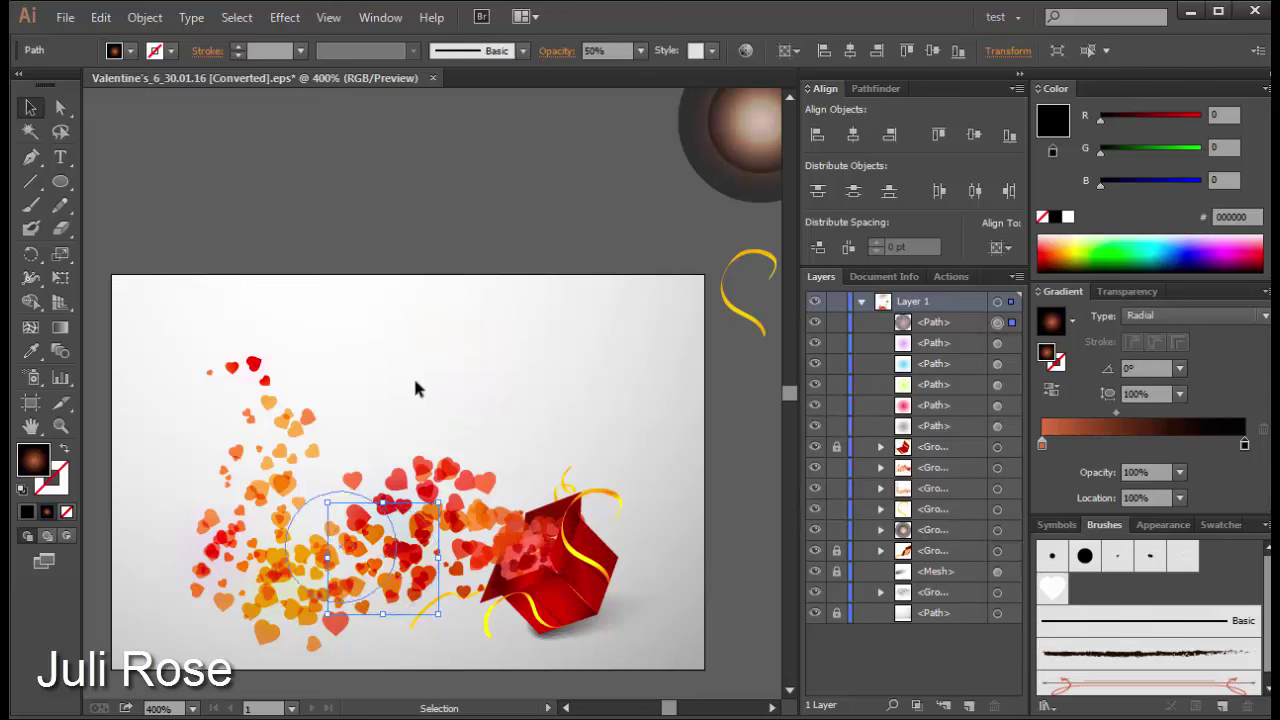
{"action": "left_click", "coordinate": [355, 508]}
{"action": "left_click", "coordinate": [340, 505]}
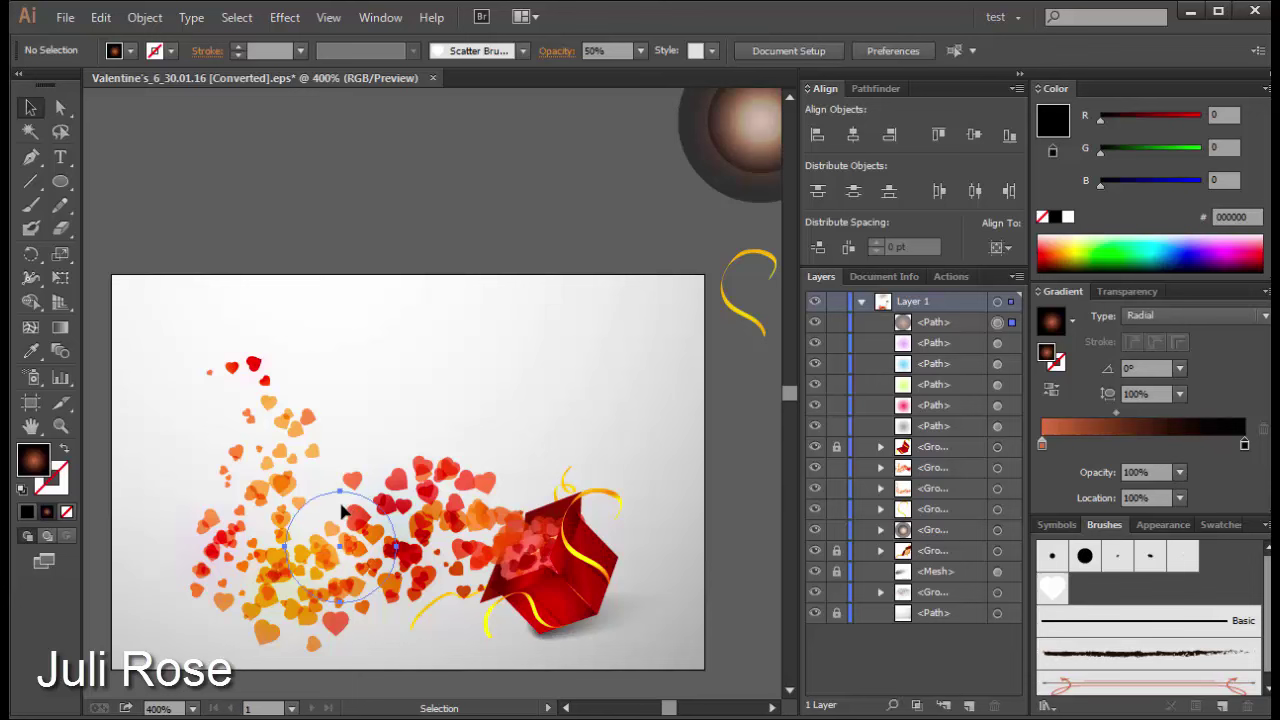
{"action": "left_click", "coordinate": [1043, 446]}
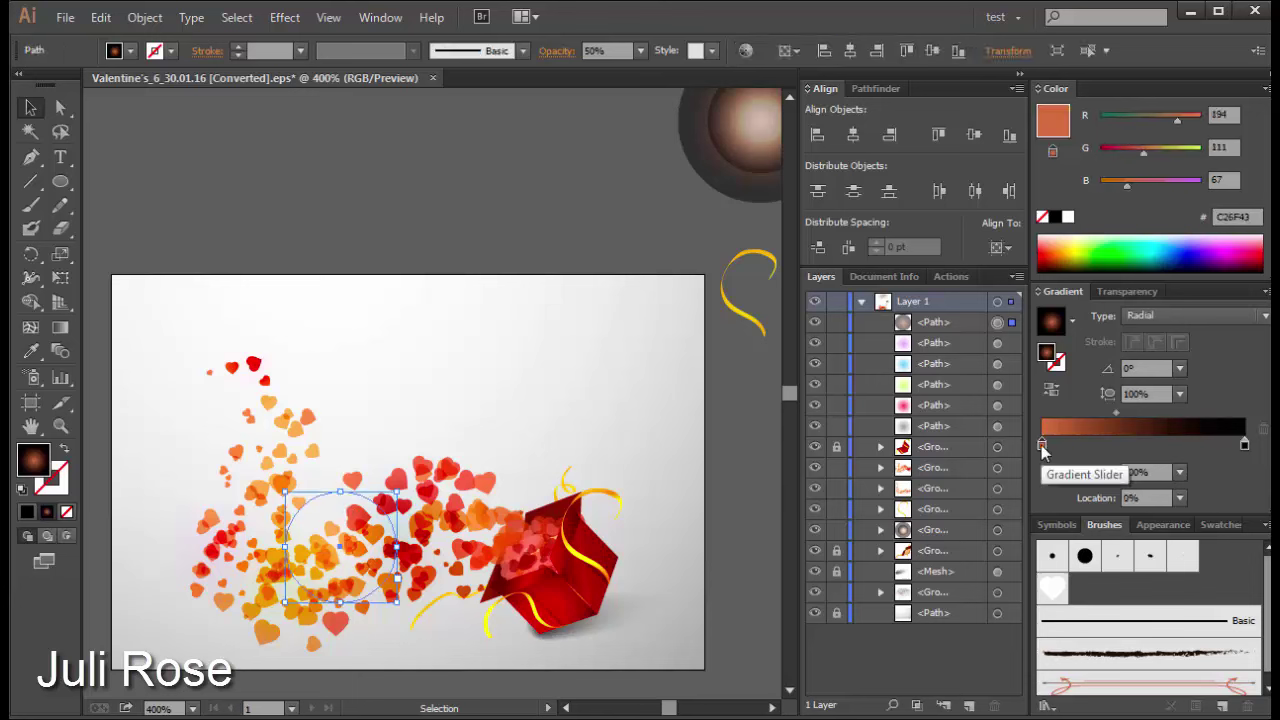
{"action": "left_click", "coordinate": [1068, 218]}
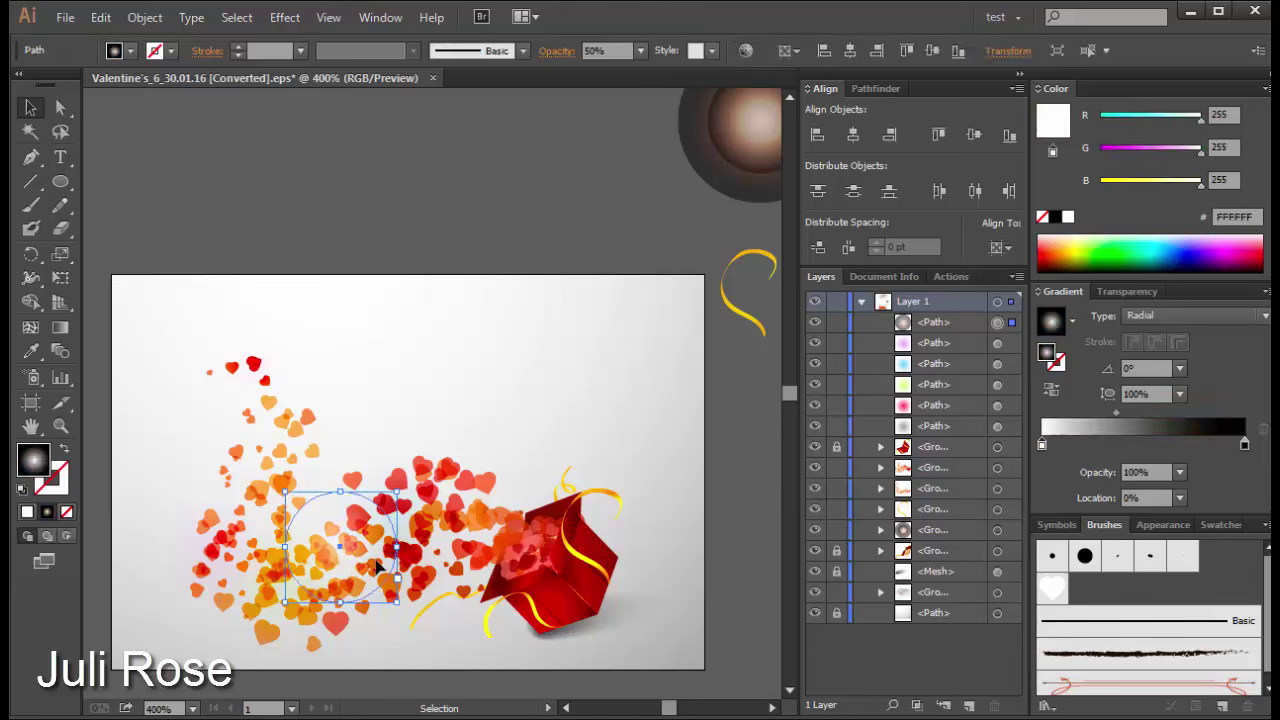
{"action": "left_click_drag", "start_coordinate": [398, 548], "coordinate": [411, 548]}
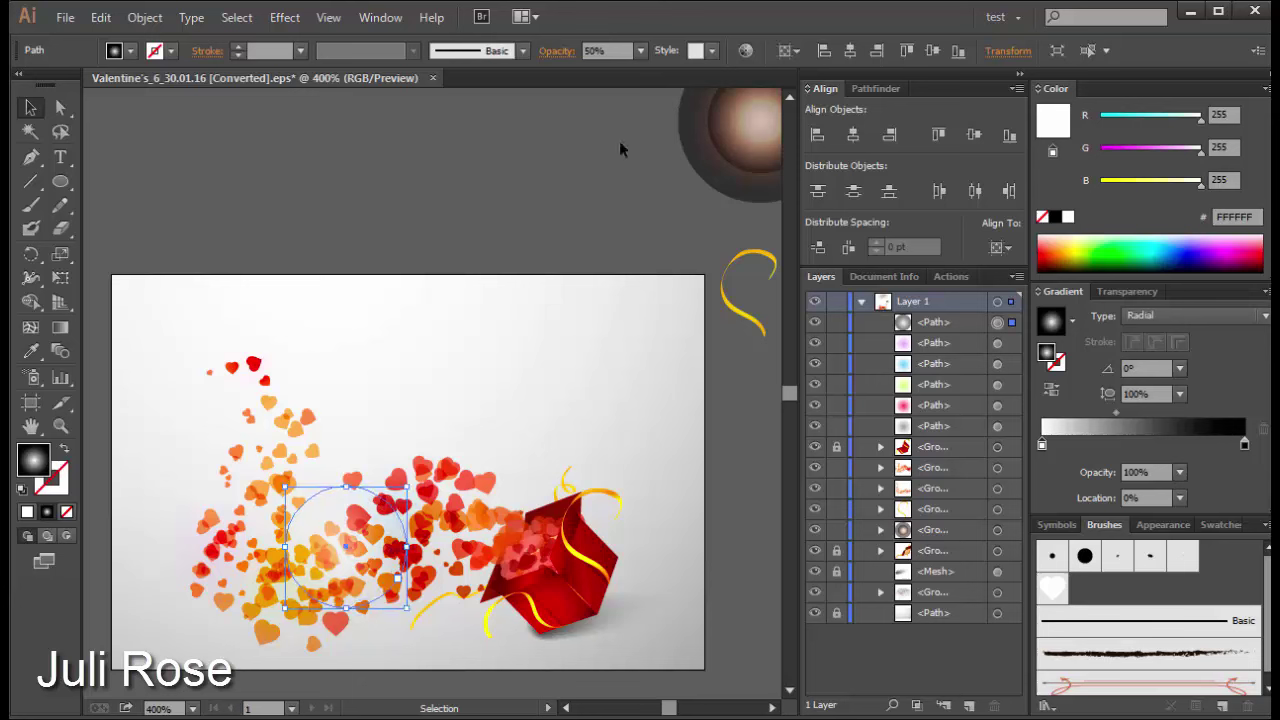
{"action": "left_click", "coordinate": [640, 50]}
{"action": "left_click", "coordinate": [659, 246]}
{"action": "left_click", "coordinate": [543, 324]}
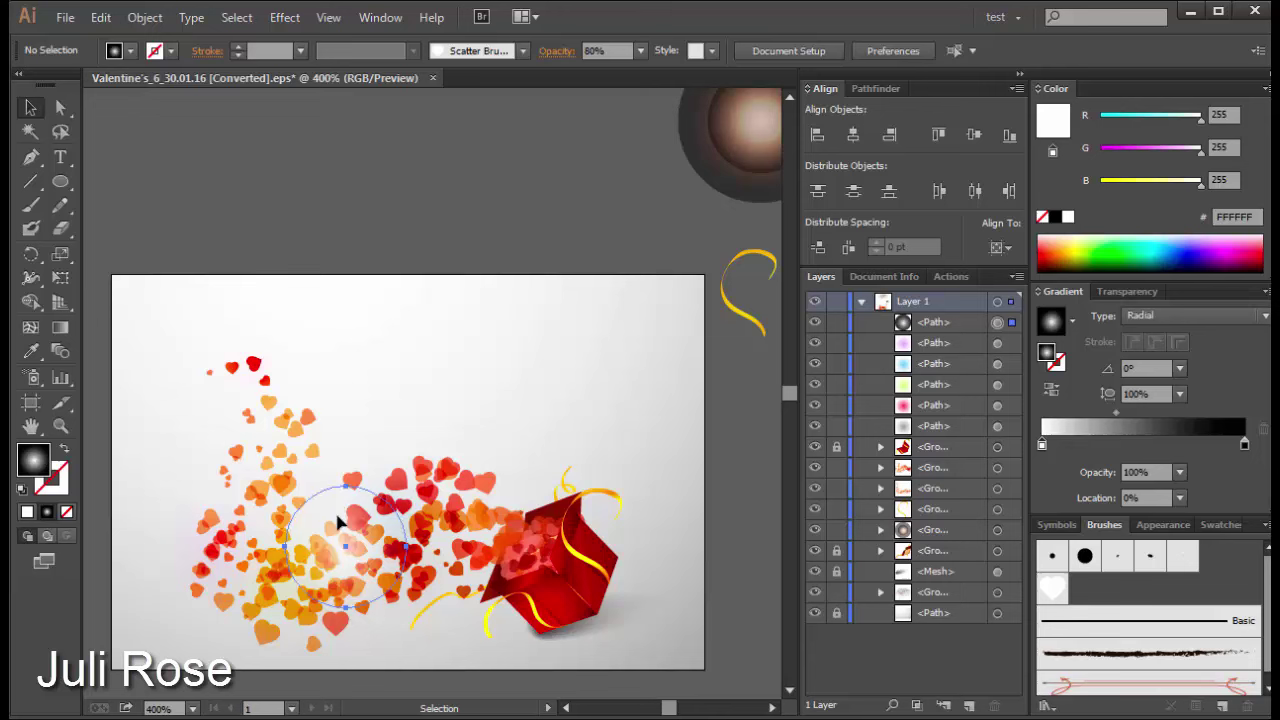
Step: Copy the glow up-left along the hearts and tint its widened centre pale cream FFF6D8
{"action": "left_click_drag", "start_coordinate": [340, 510], "coordinate": [250, 445]}
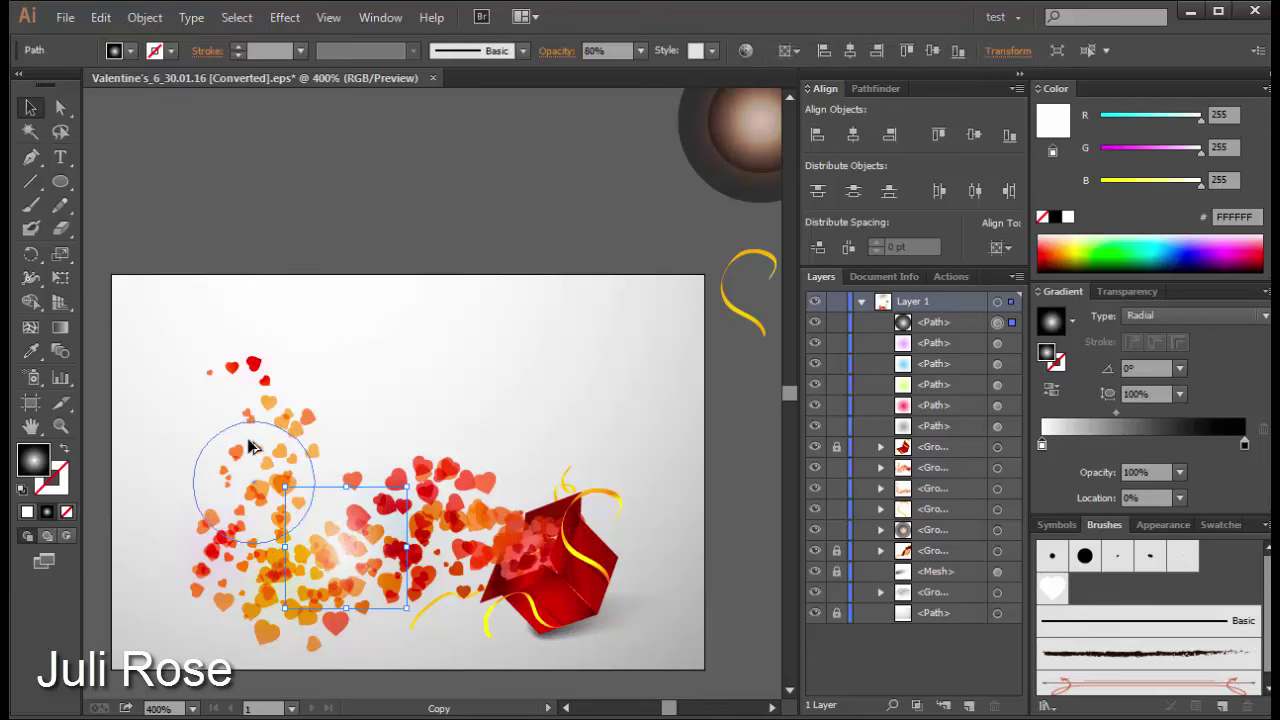
{"action": "left_click", "coordinate": [426, 402]}
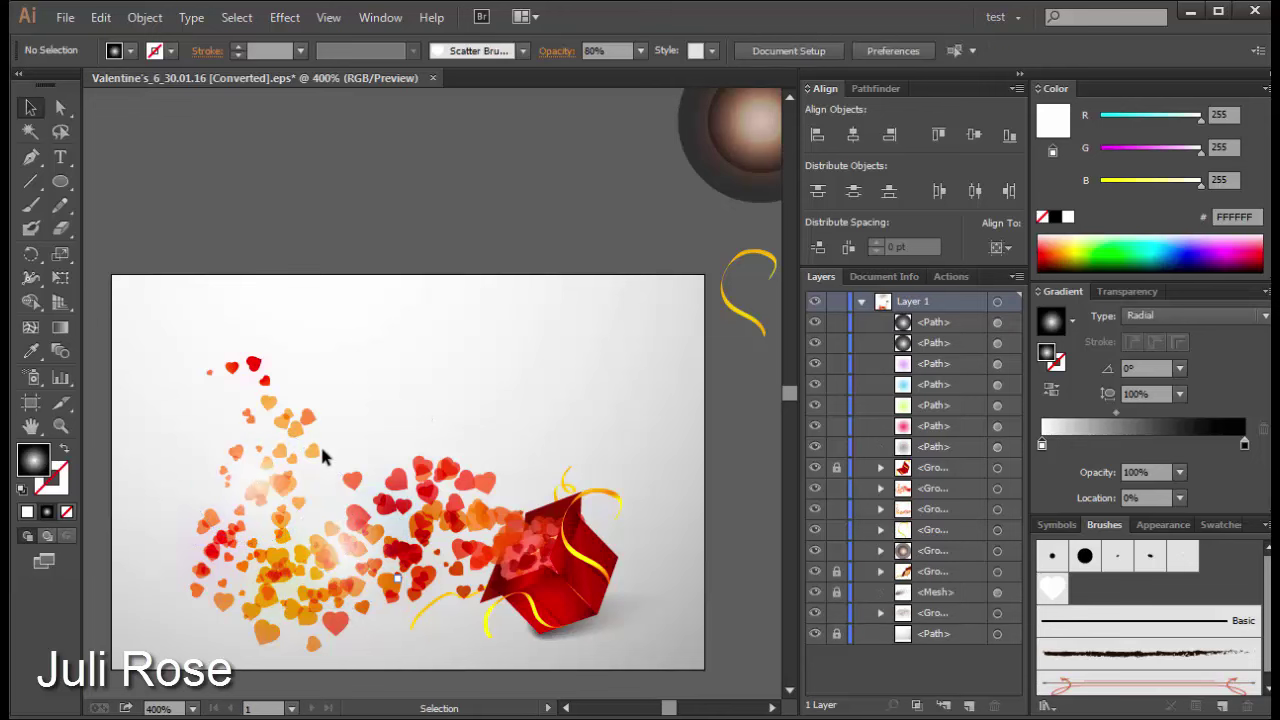
{"action": "left_click", "coordinate": [240, 451]}
{"action": "left_click_drag", "start_coordinate": [1112, 413], "coordinate": [1153, 413]}
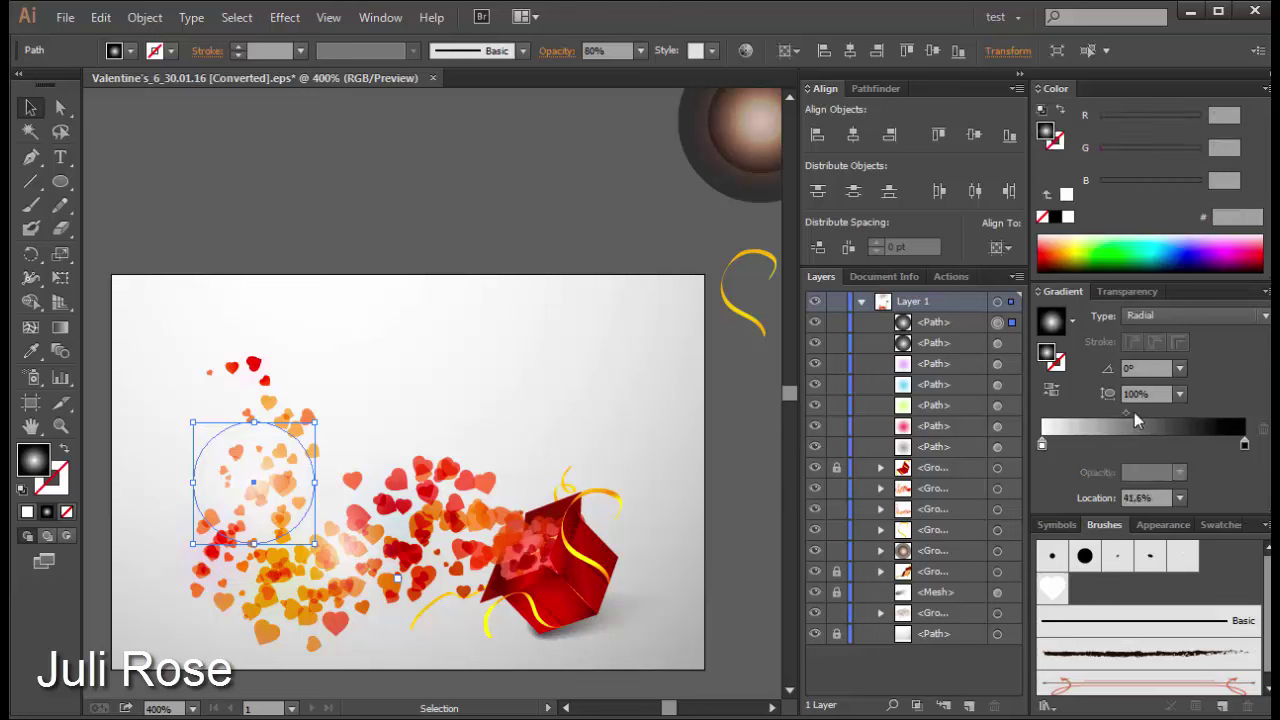
{"action": "left_click", "coordinate": [1066, 237]}
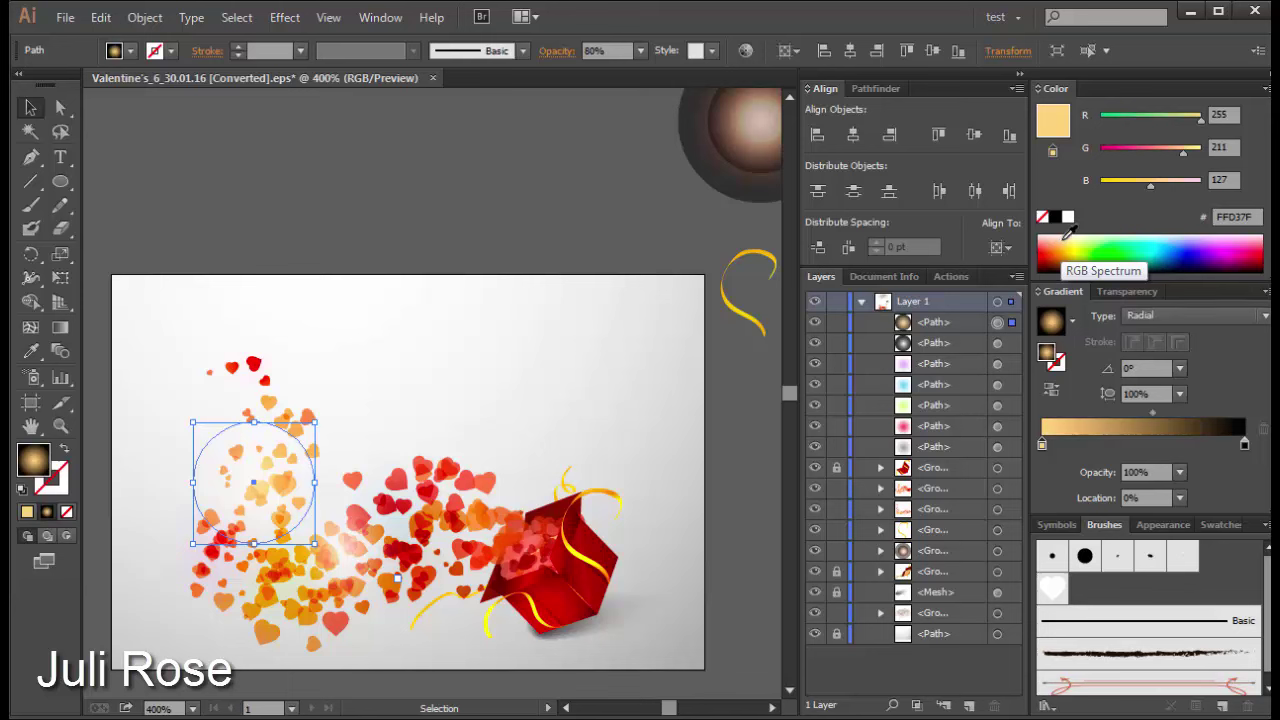
{"action": "left_click", "coordinate": [1067, 236]}
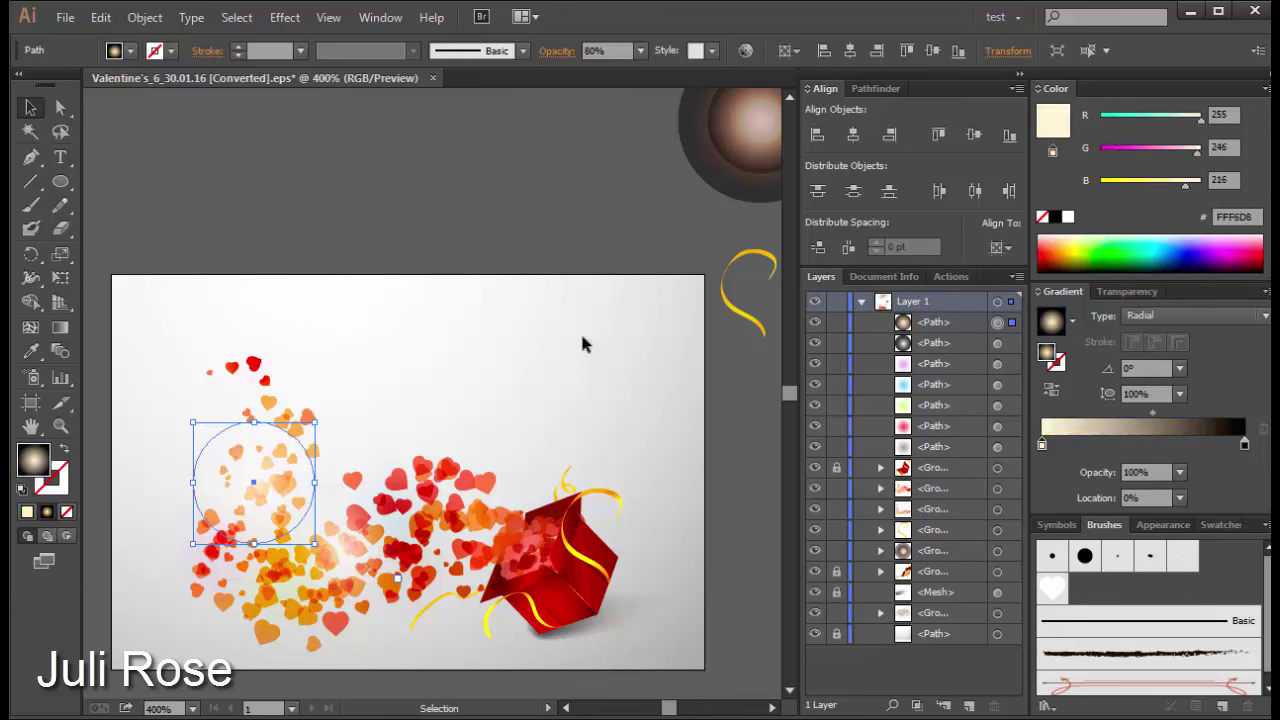
{"action": "left_click", "coordinate": [472, 415]}
{"action": "left_click", "coordinate": [177, 566]}
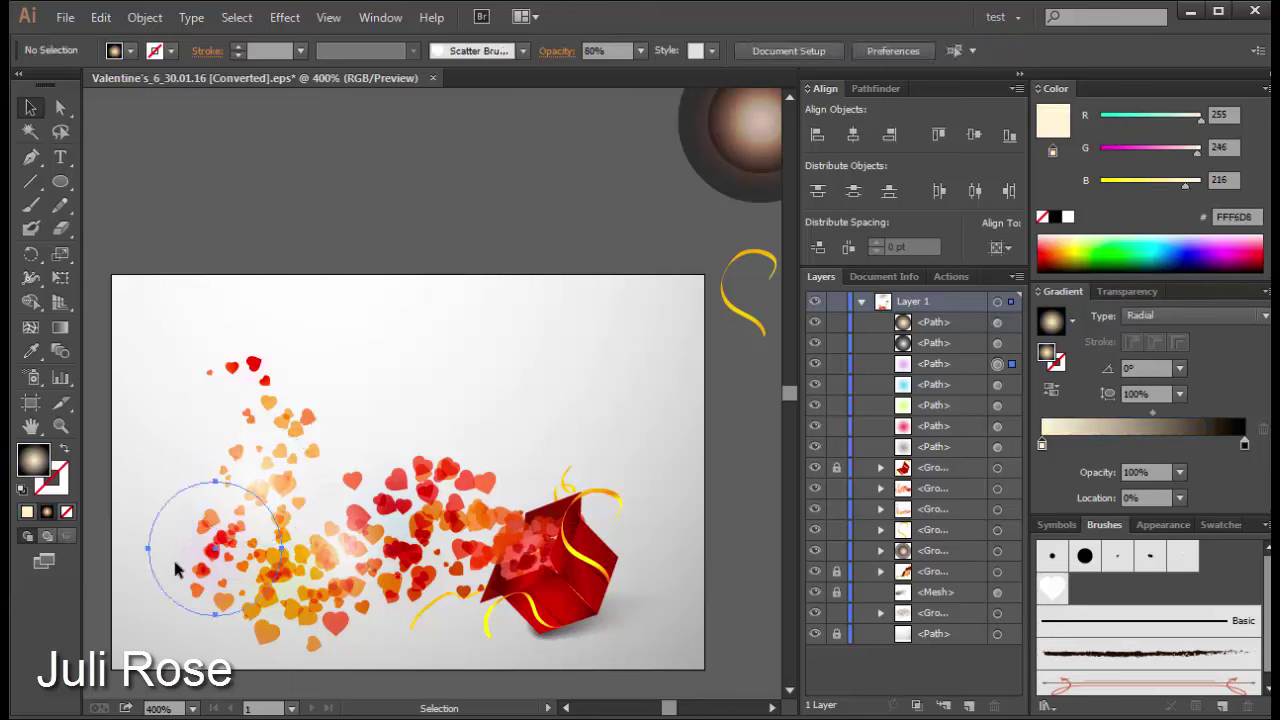
{"action": "left_click", "coordinate": [1119, 293]}
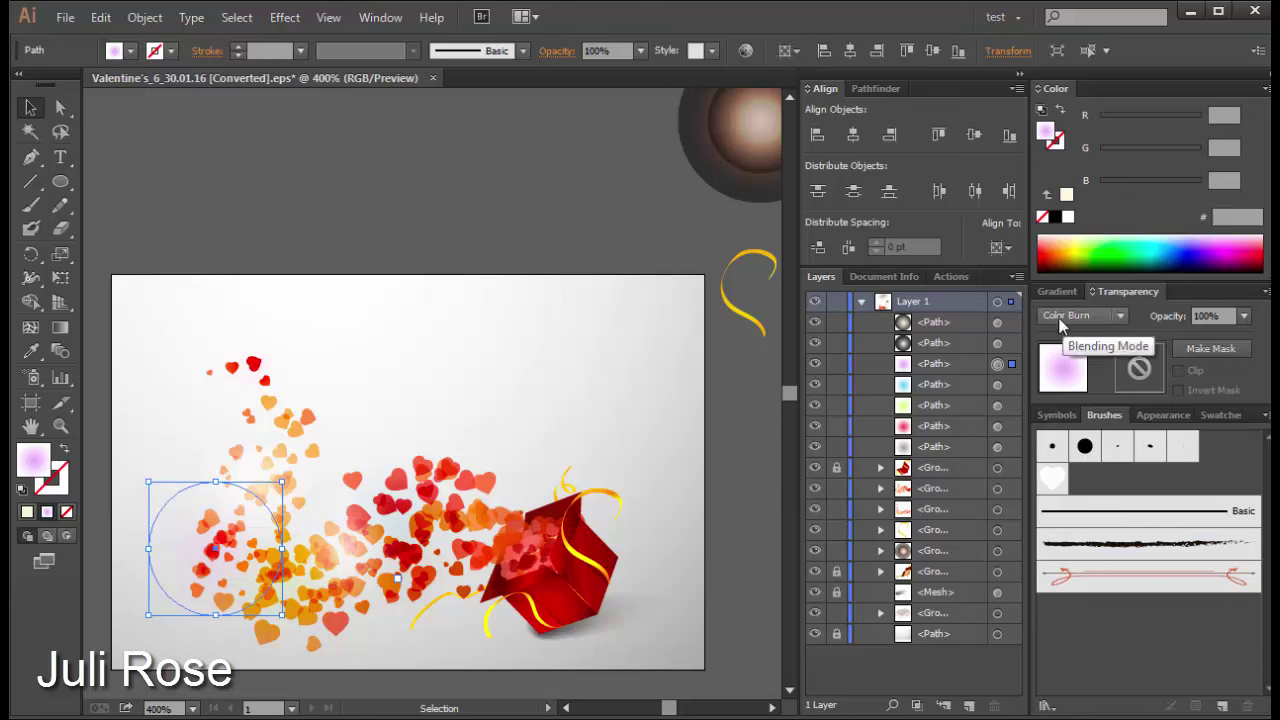
{"action": "left_click", "coordinate": [1058, 291]}
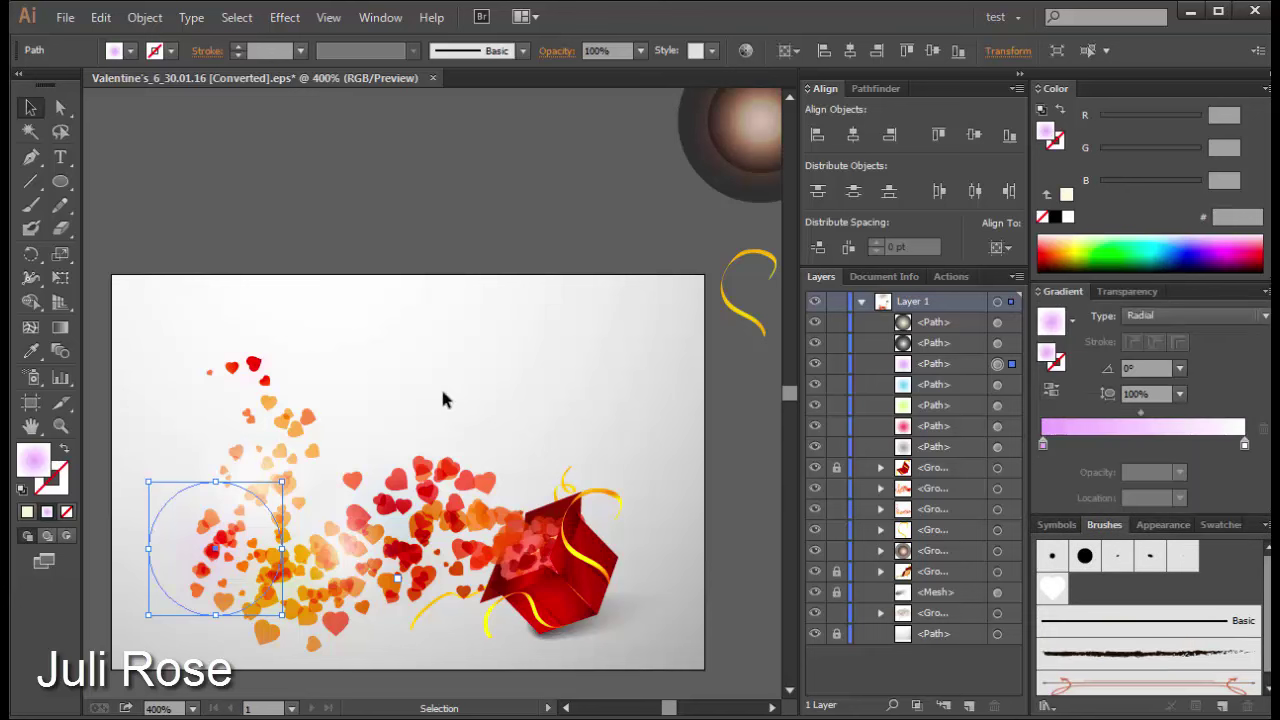
Step: Copy the cream glow up near the top hearts and try Color Dodge blending
{"action": "left_click", "coordinate": [271, 477]}
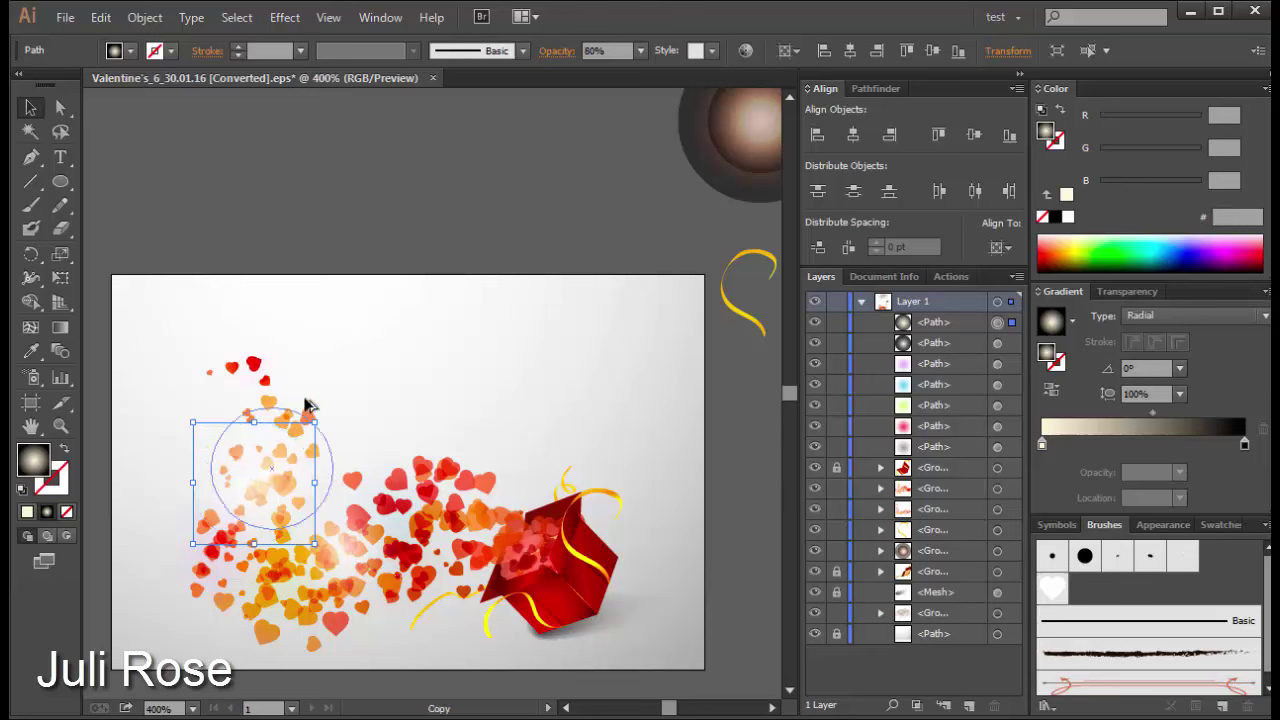
{"action": "left_click_drag", "start_coordinate": [308, 405], "coordinate": [275, 355]}
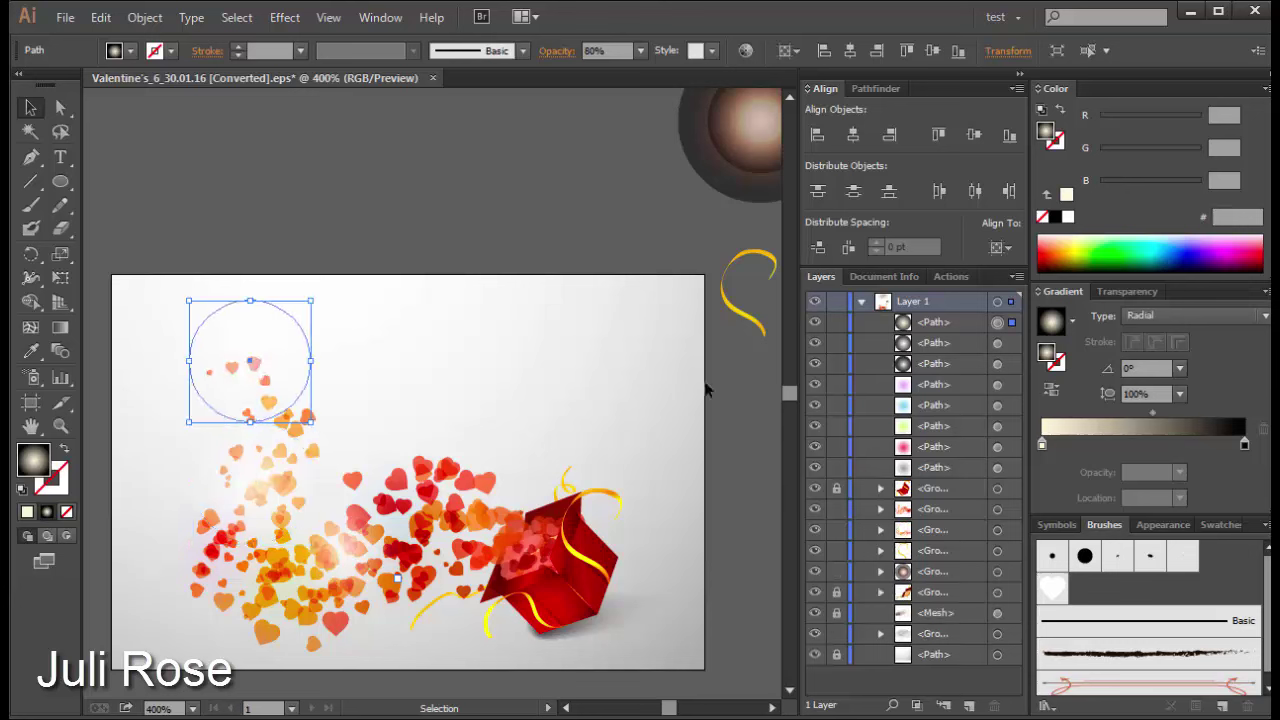
{"action": "left_click", "coordinate": [405, 366]}
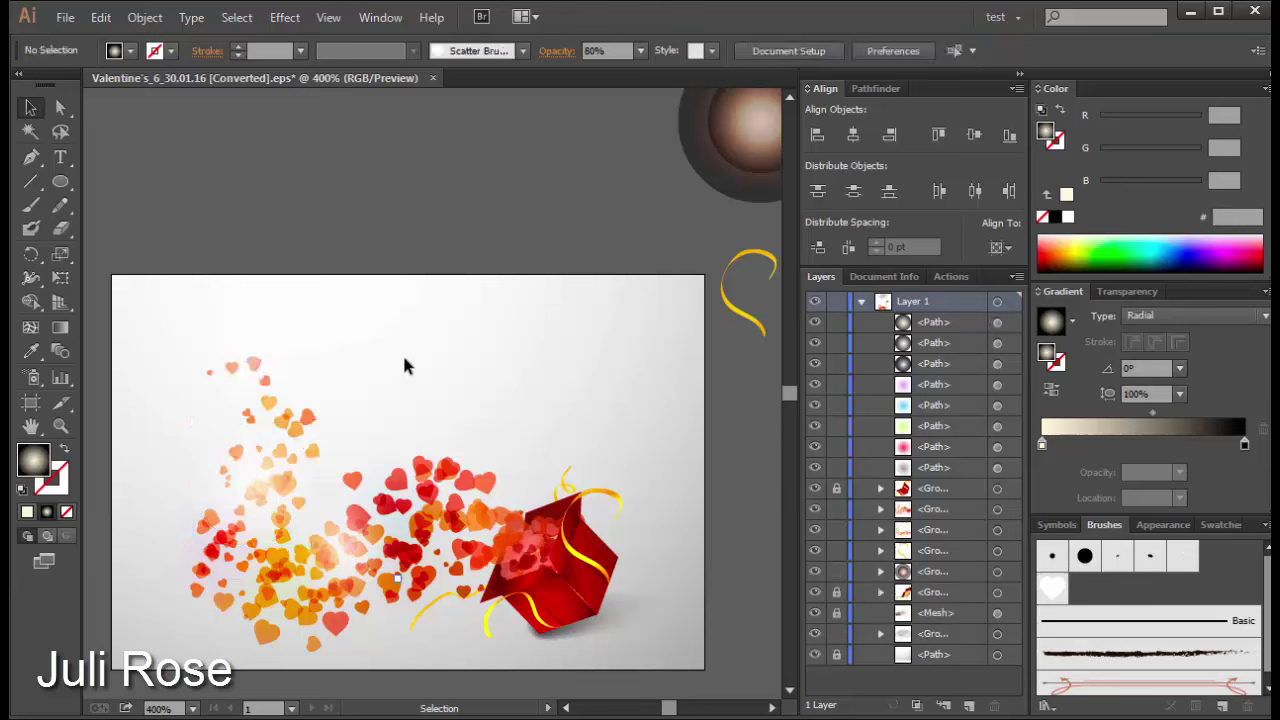
{"action": "left_click", "coordinate": [270, 352]}
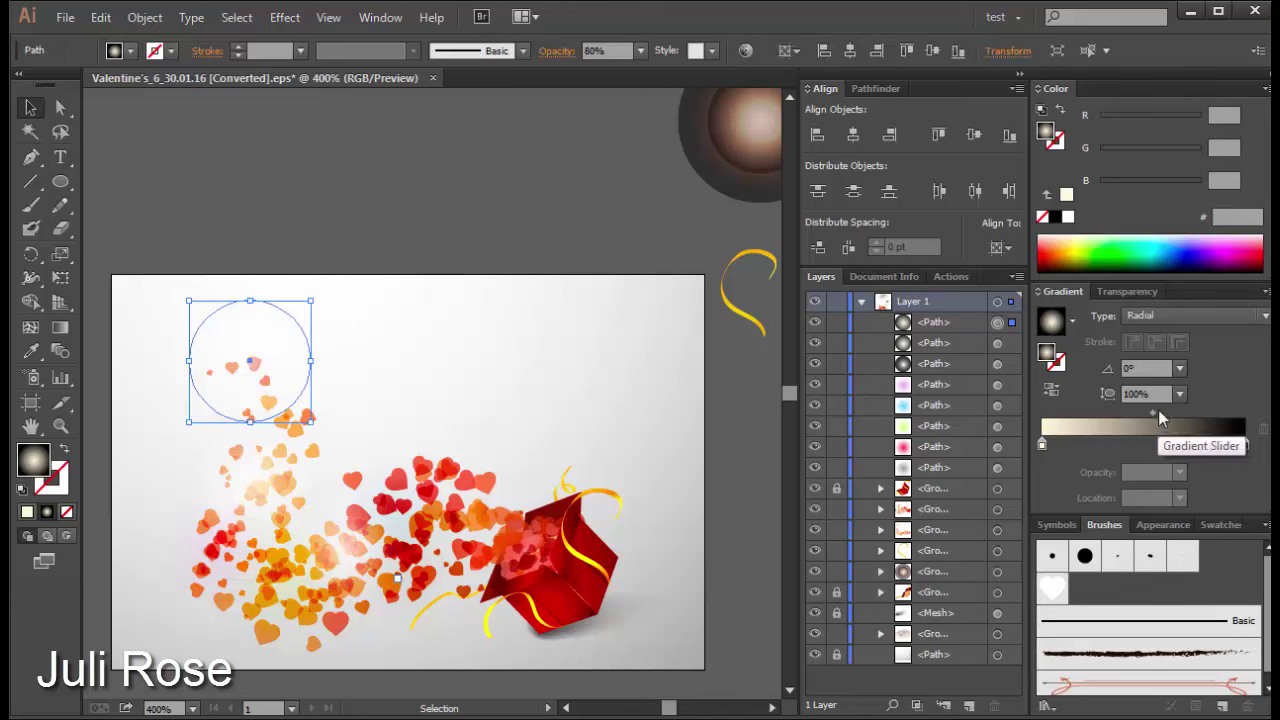
{"action": "left_click", "coordinate": [1108, 293]}
{"action": "left_click", "coordinate": [1108, 315]}
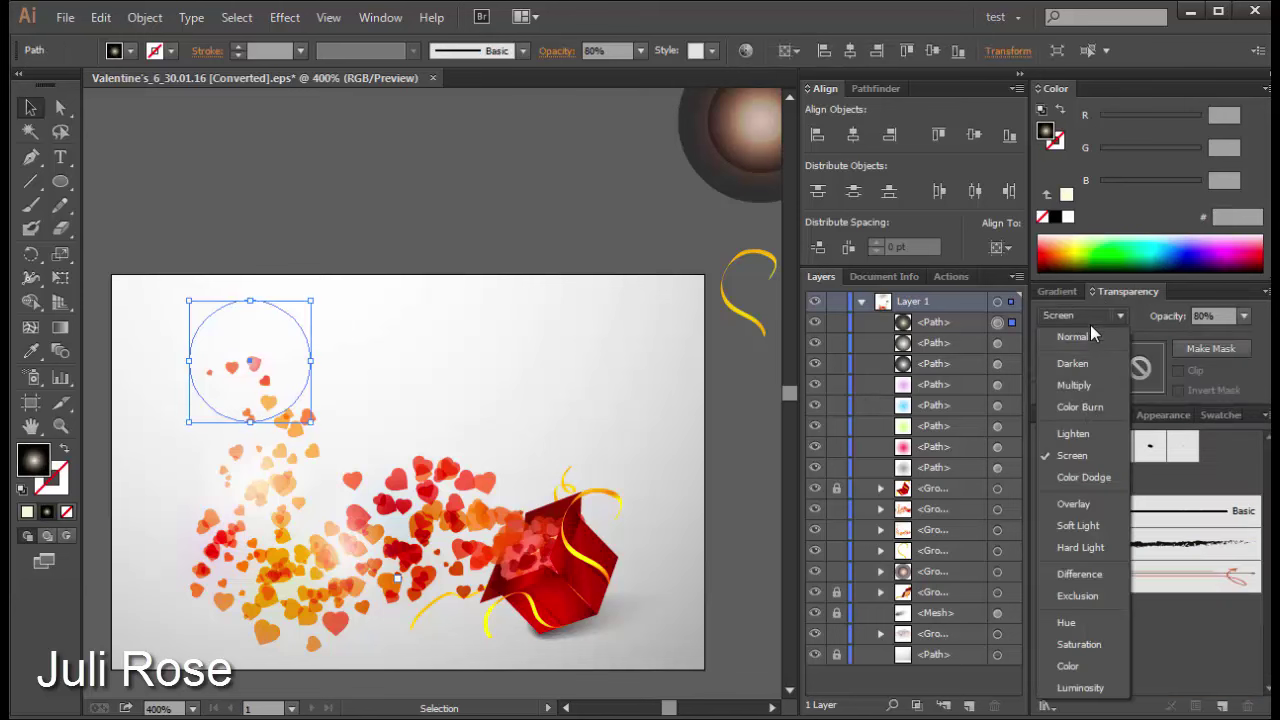
{"action": "left_click", "coordinate": [1080, 472]}
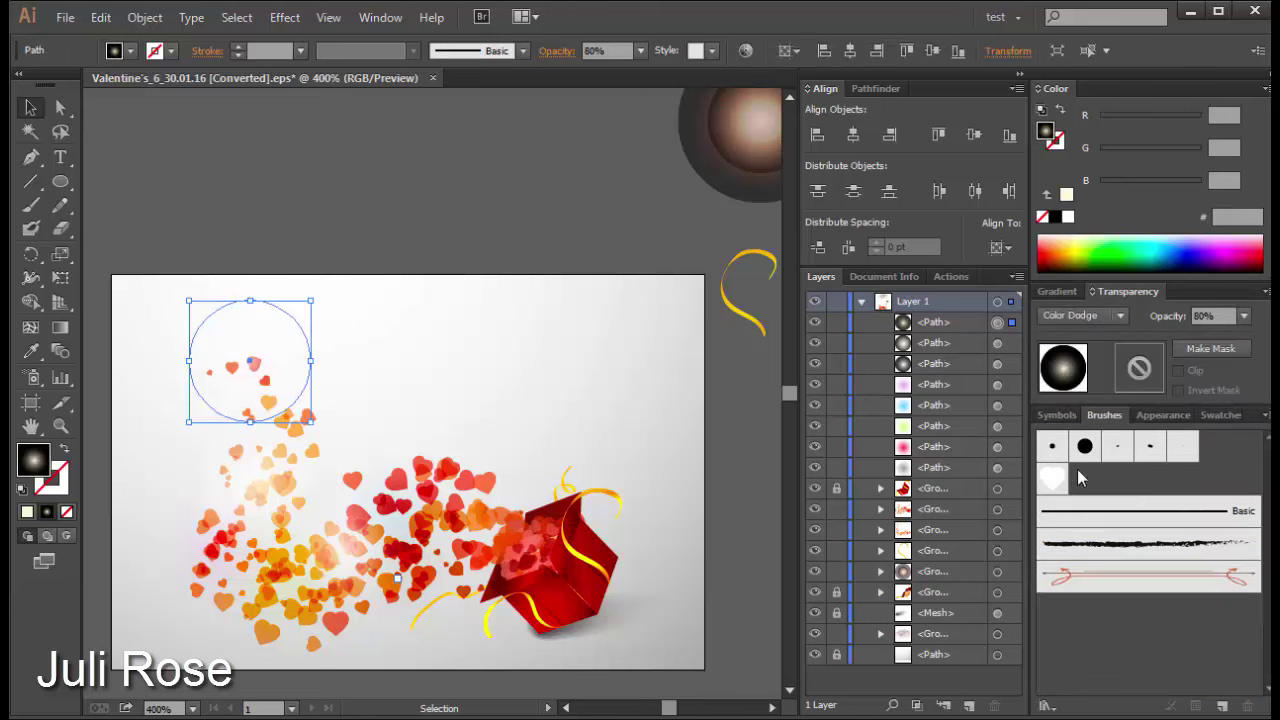
{"action": "left_click", "coordinate": [475, 407]}
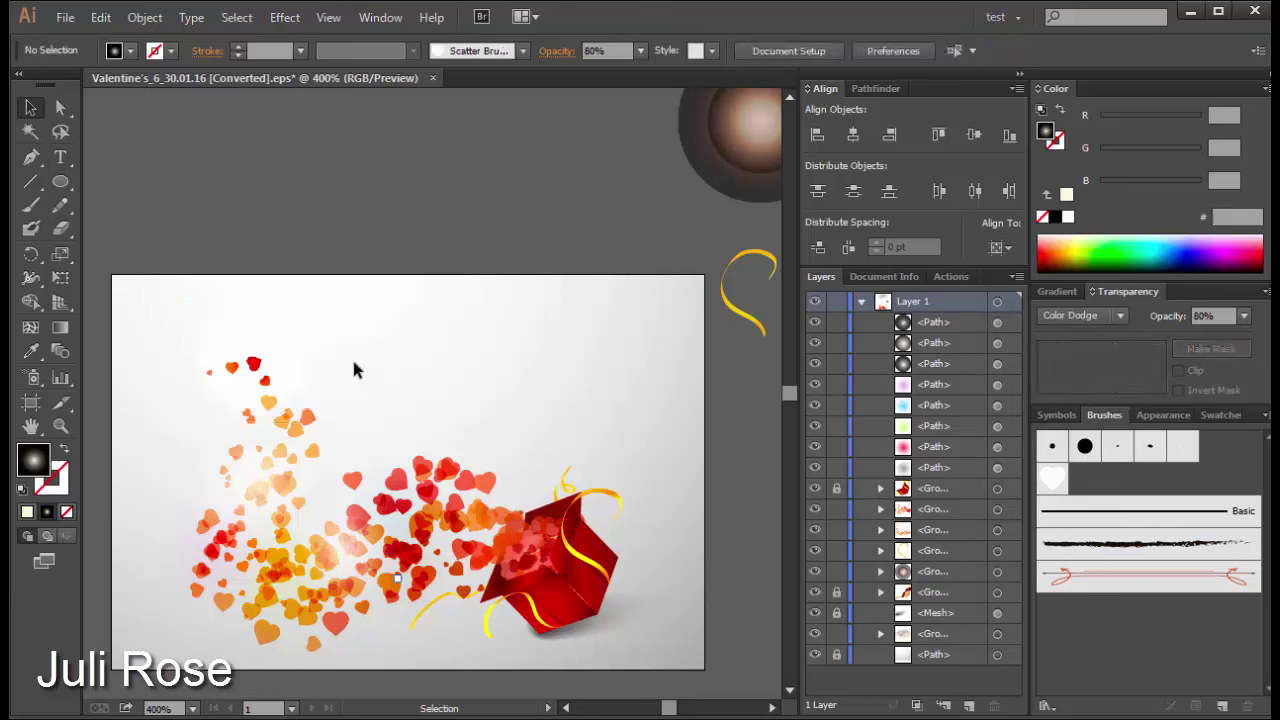
Step: Switch the top-left glow to Screen blending and shrink it to about half size
{"action": "left_click", "coordinate": [293, 357]}
{"action": "left_click", "coordinate": [1085, 315]}
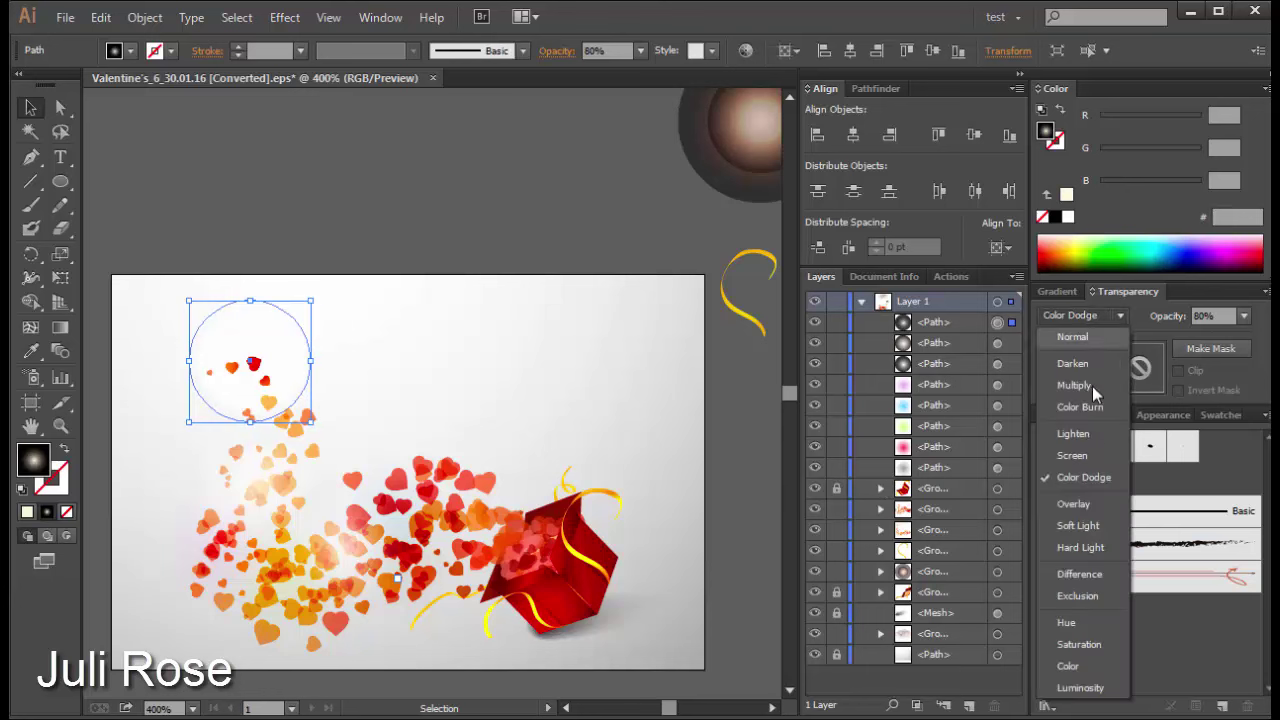
{"action": "left_click", "coordinate": [1087, 457]}
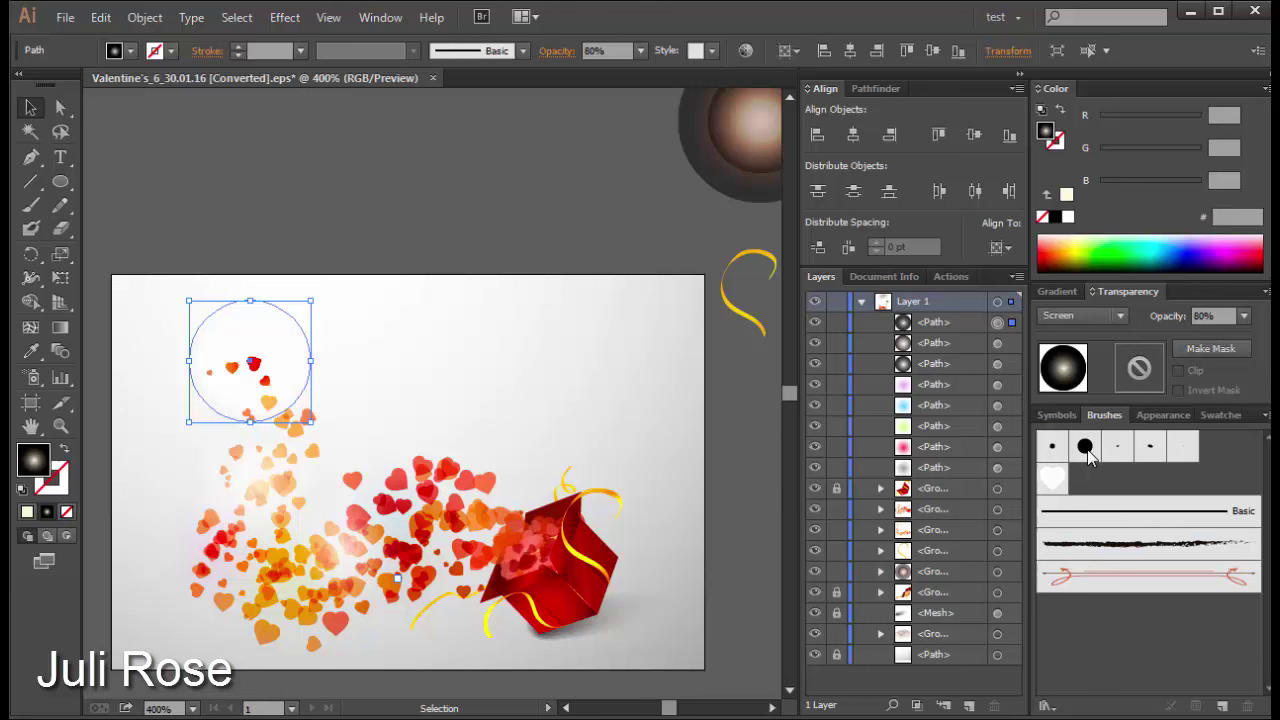
{"action": "left_click", "coordinate": [381, 365]}
{"action": "left_click", "coordinate": [265, 322]}
{"action": "mouse_move", "coordinate": [250, 300]}
{"action": "left_mouse_down"}
{"action": "mouse_move", "coordinate": [256, 334]}
{"action": "mouse_move", "coordinate": [250, 321]}
{"action": "mouse_move", "coordinate": [490, 498]}
{"action": "mouse_move", "coordinate": [478, 462]}
{"action": "left_mouse_up"}
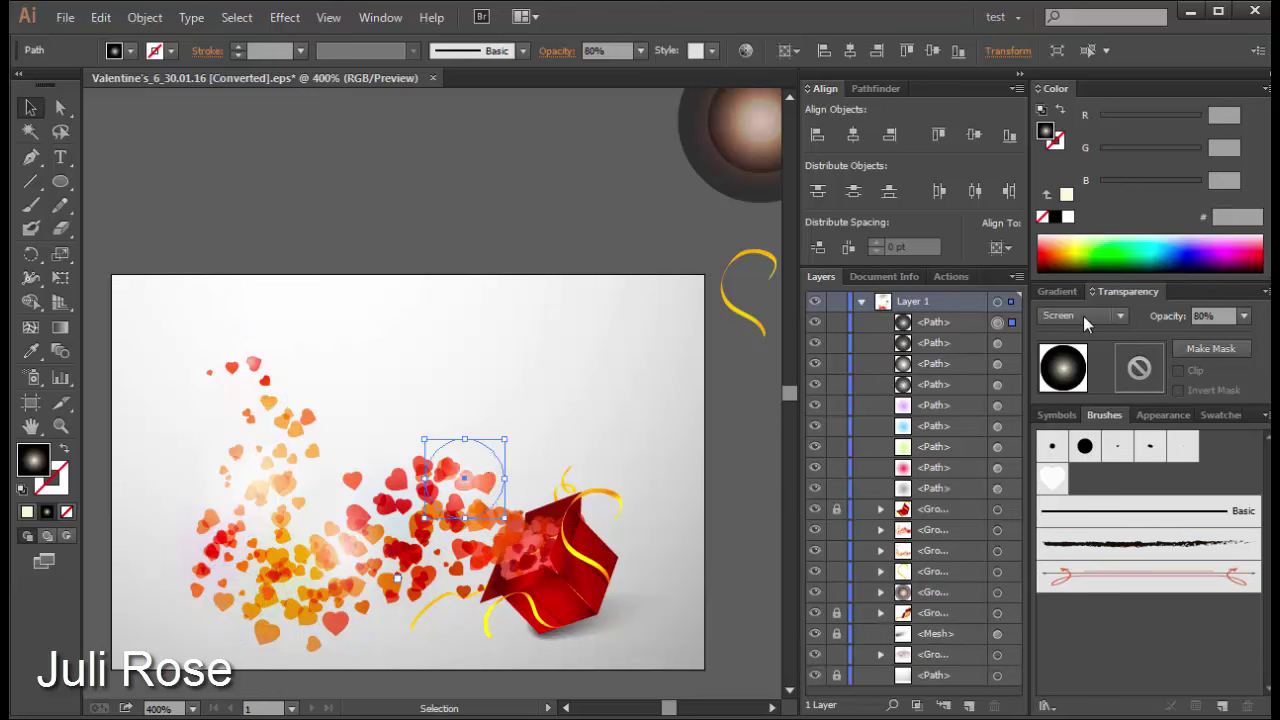
Step: Enlarge the glow circle slightly around its centre
{"action": "left_click_drag", "start_coordinate": [504, 440], "coordinate": [512, 432]}
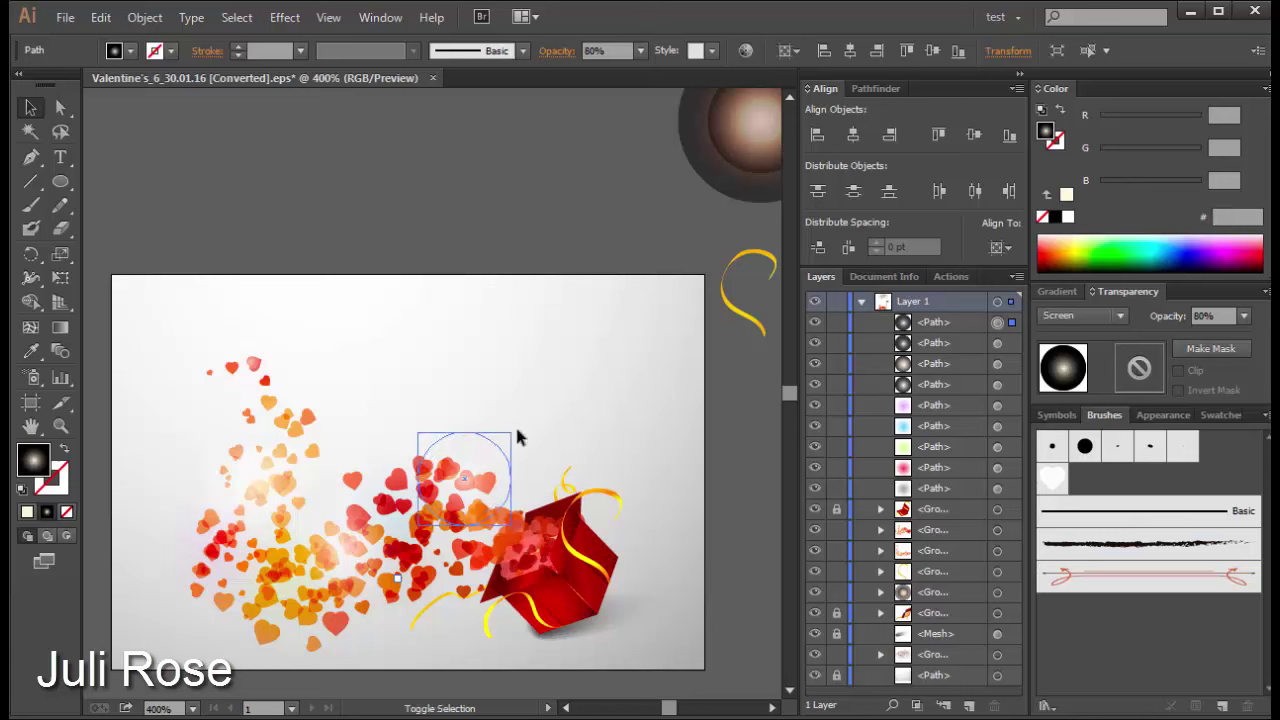
{"action": "left_click", "coordinate": [1058, 292]}
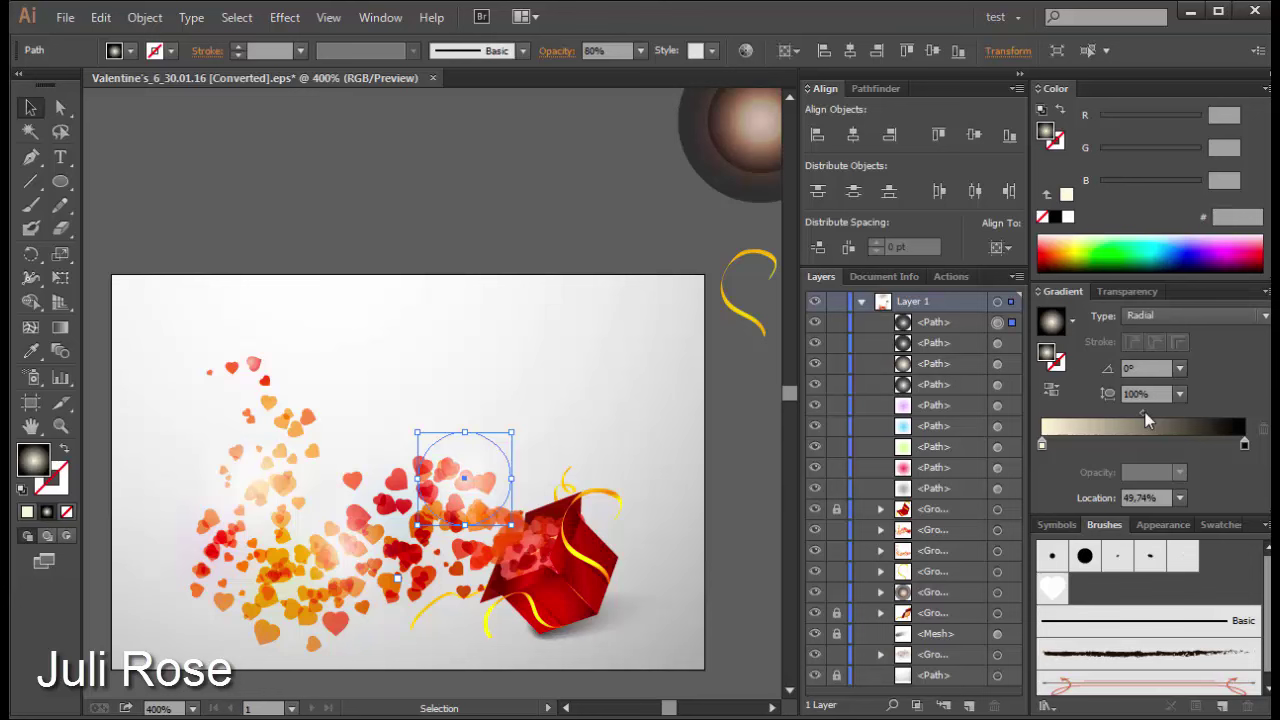
{"action": "left_click", "coordinate": [716, 425]}
Step: Zoom out, select the left heart cluster, and squeeze it narrower toward the gift box
{"action": "scroll", "coordinate": [716, 425], "scroll_direction": "down", "scroll_amount": 2}
{"action": "scroll", "coordinate": [716, 425], "scroll_direction": "up", "scroll_amount": 1}
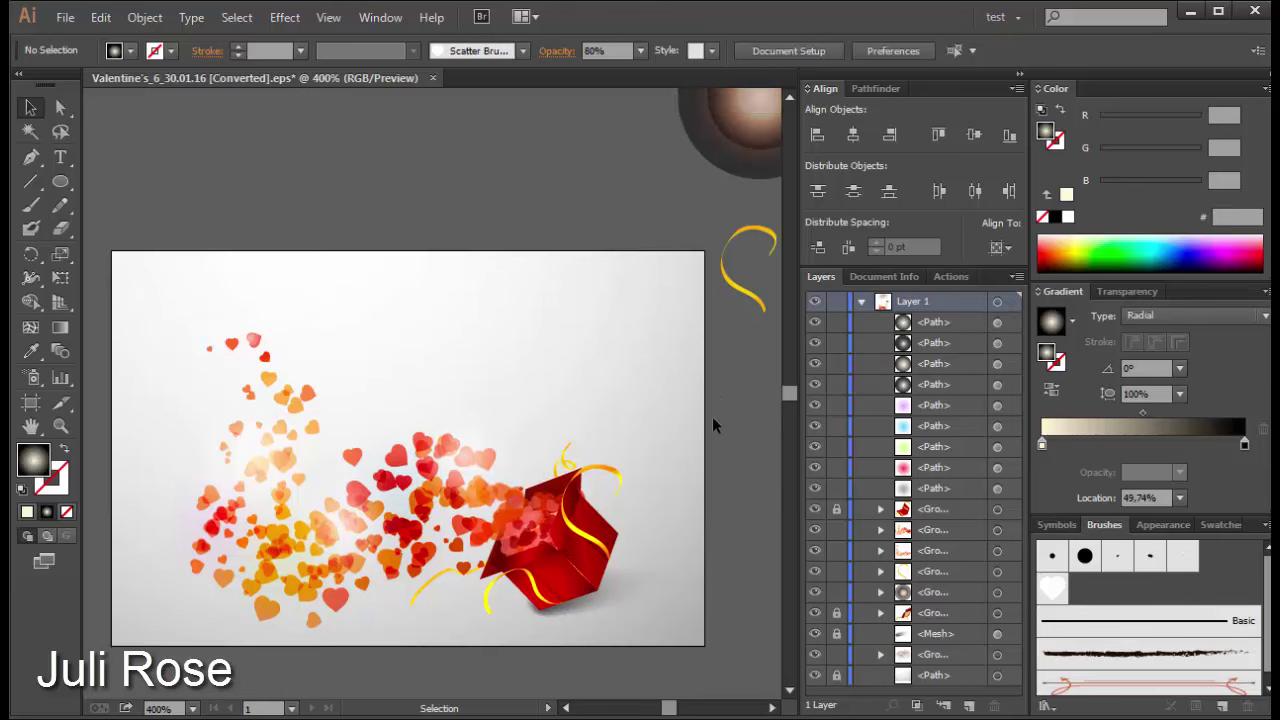
{"action": "key", "text": "ctrl+minus"}
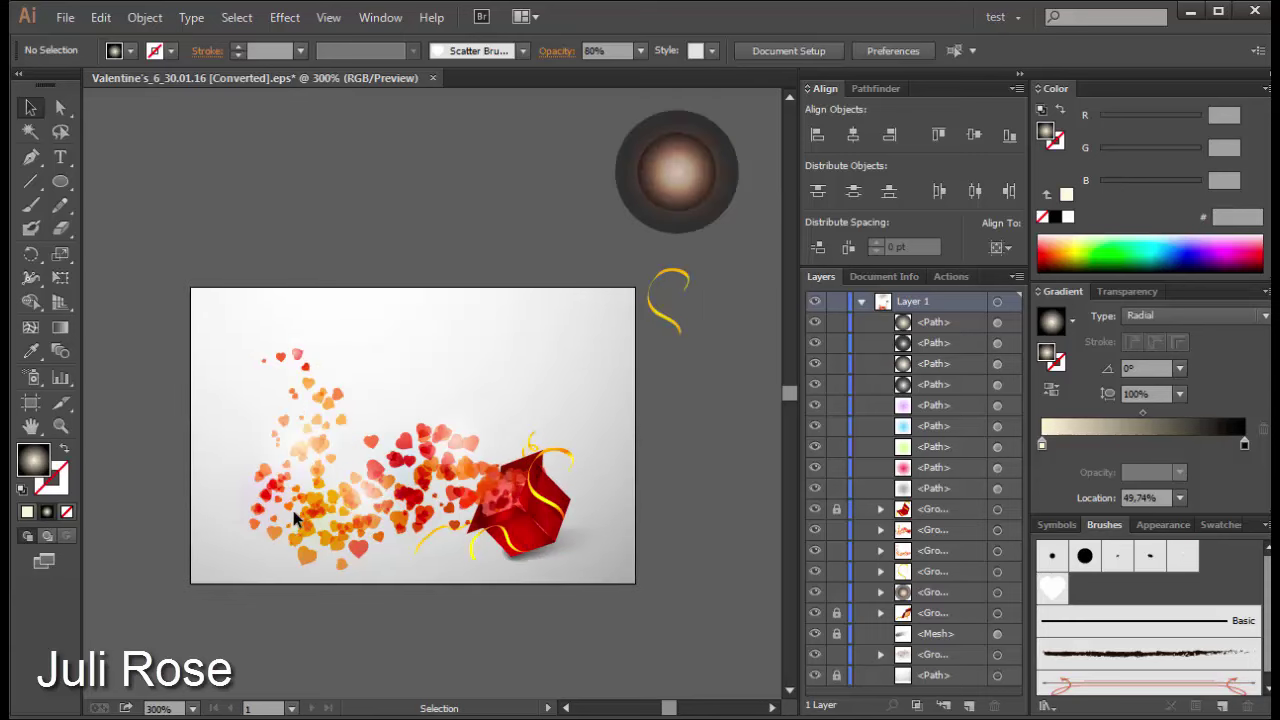
{"action": "left_click_drag", "start_coordinate": [295, 515], "coordinate": [214, 445]}
{"action": "left_click_drag", "start_coordinate": [202, 312], "coordinate": [373, 603]}
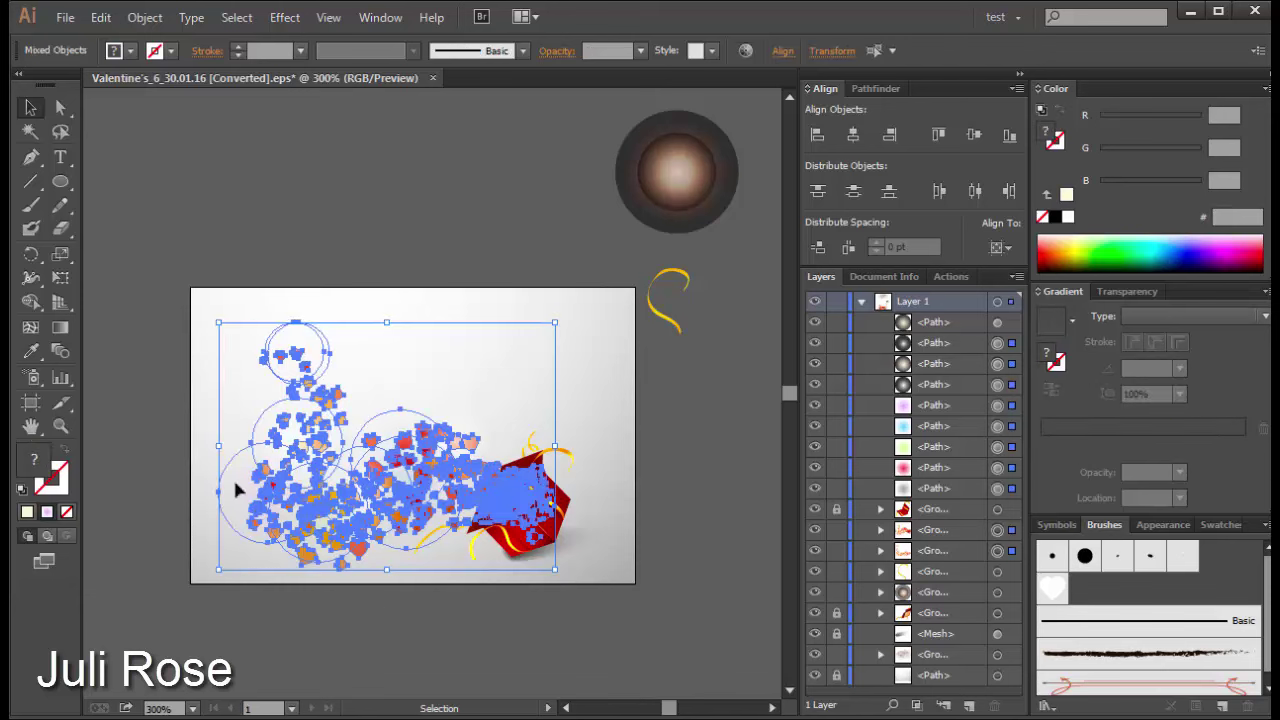
{"action": "left_click_drag", "start_coordinate": [221, 446], "coordinate": [253, 446]}
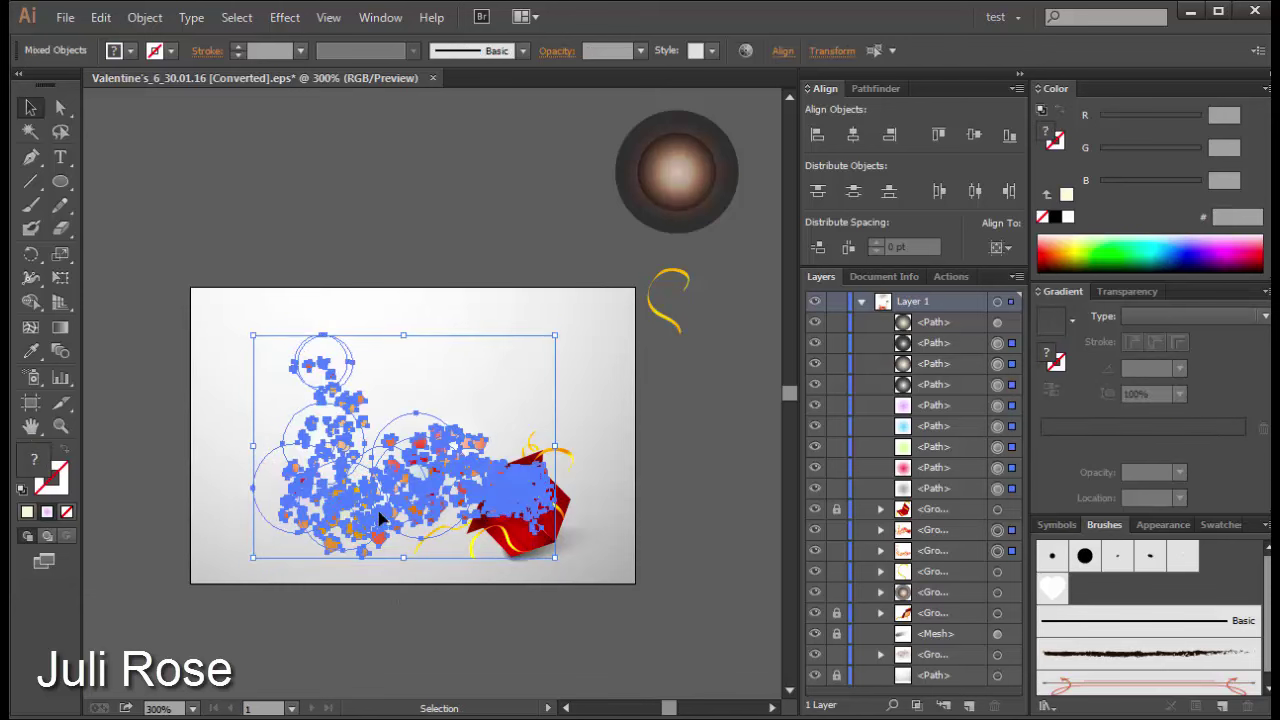
{"action": "left_click", "coordinate": [386, 617]}
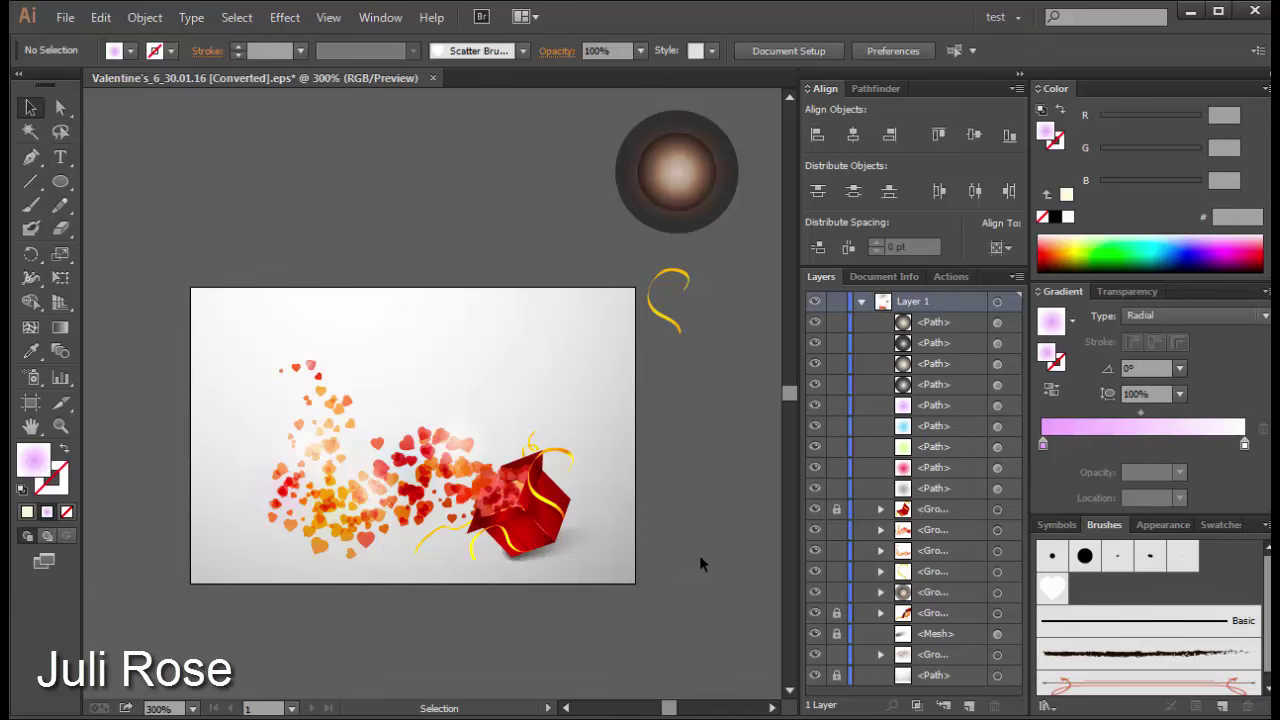
Step: Reposition the bokeh circle group so it sits above the artboard
{"action": "scroll", "coordinate": [677, 479], "scroll_direction": "up", "scroll_amount": 3}
{"action": "scroll", "coordinate": [677, 479], "scroll_direction": "up", "scroll_amount": 3}
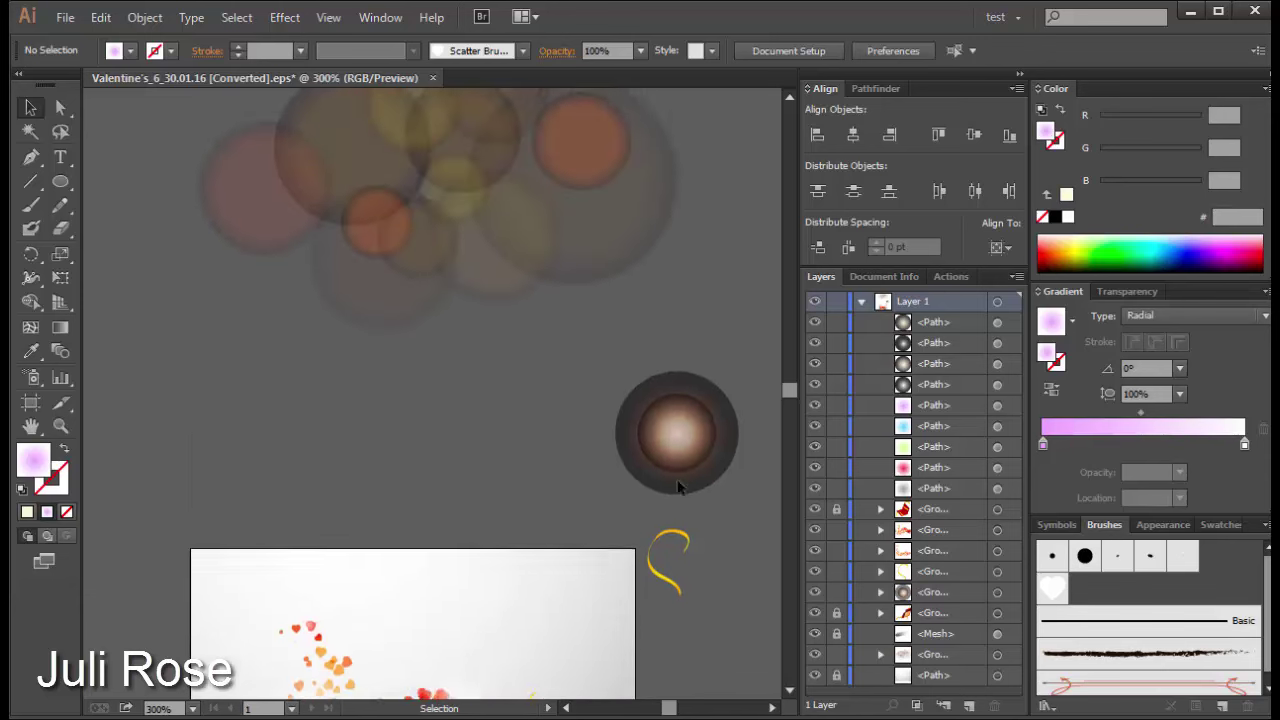
{"action": "scroll", "coordinate": [510, 279], "scroll_direction": "up", "scroll_amount": 2}
{"action": "left_click_drag", "start_coordinate": [510, 279], "coordinate": [458, 462]}
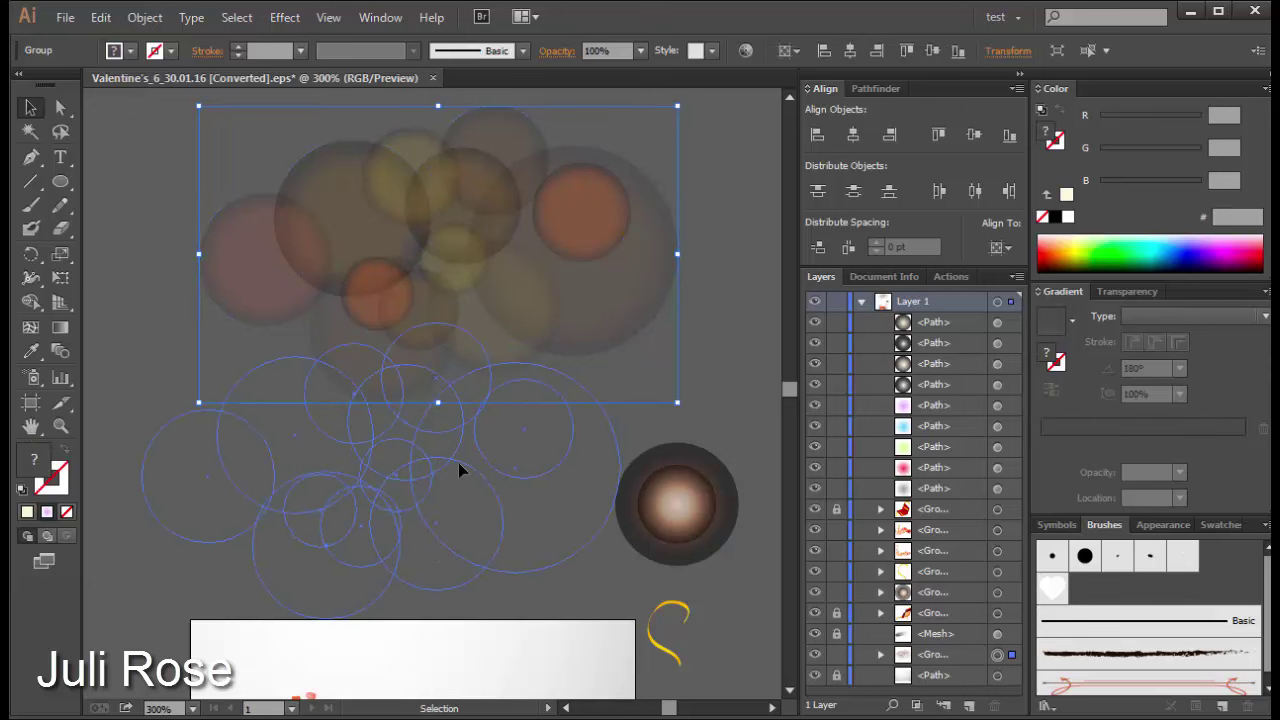
{"action": "scroll", "coordinate": [458, 462], "scroll_direction": "down", "scroll_amount": 3}
{"action": "scroll", "coordinate": [458, 470], "scroll_direction": "down", "scroll_amount": 2}
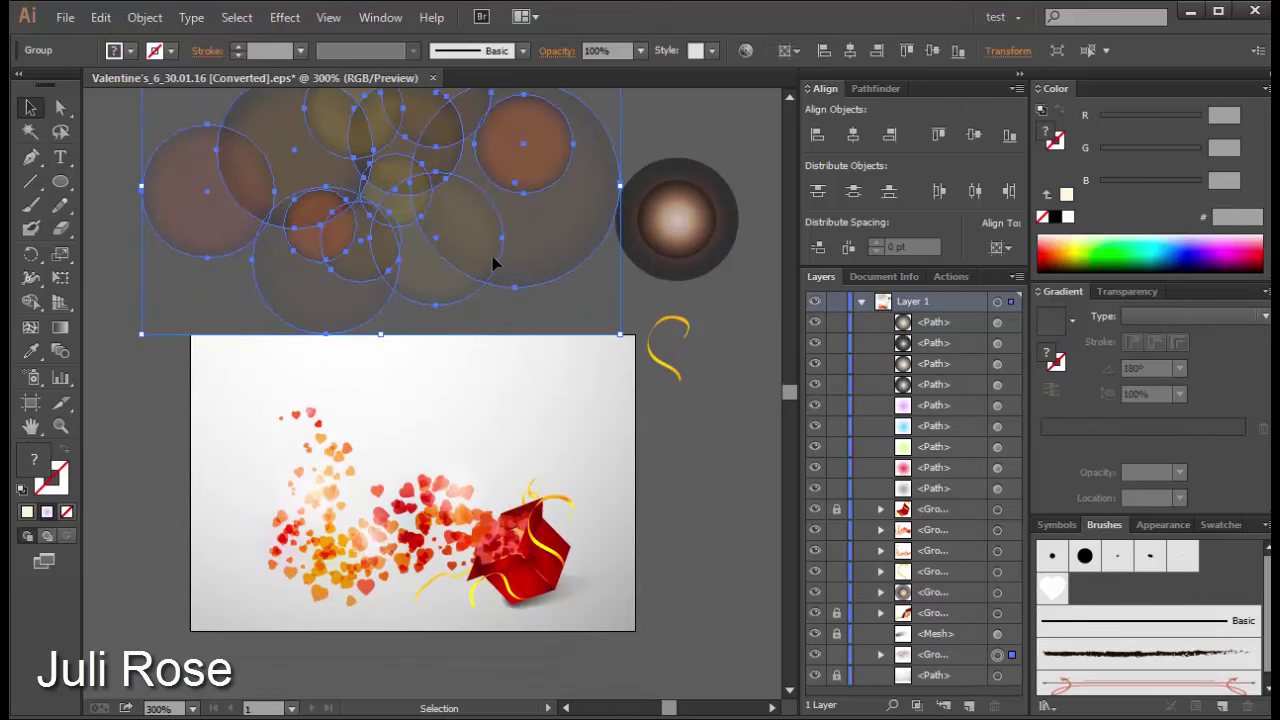
{"action": "mouse_move", "coordinate": [528, 215]}
{"action": "left_mouse_down"}
{"action": "mouse_move", "coordinate": [566, 500]}
{"action": "mouse_move", "coordinate": [566, 472]}
{"action": "left_mouse_up"}
{"action": "left_click", "coordinate": [731, 505]}
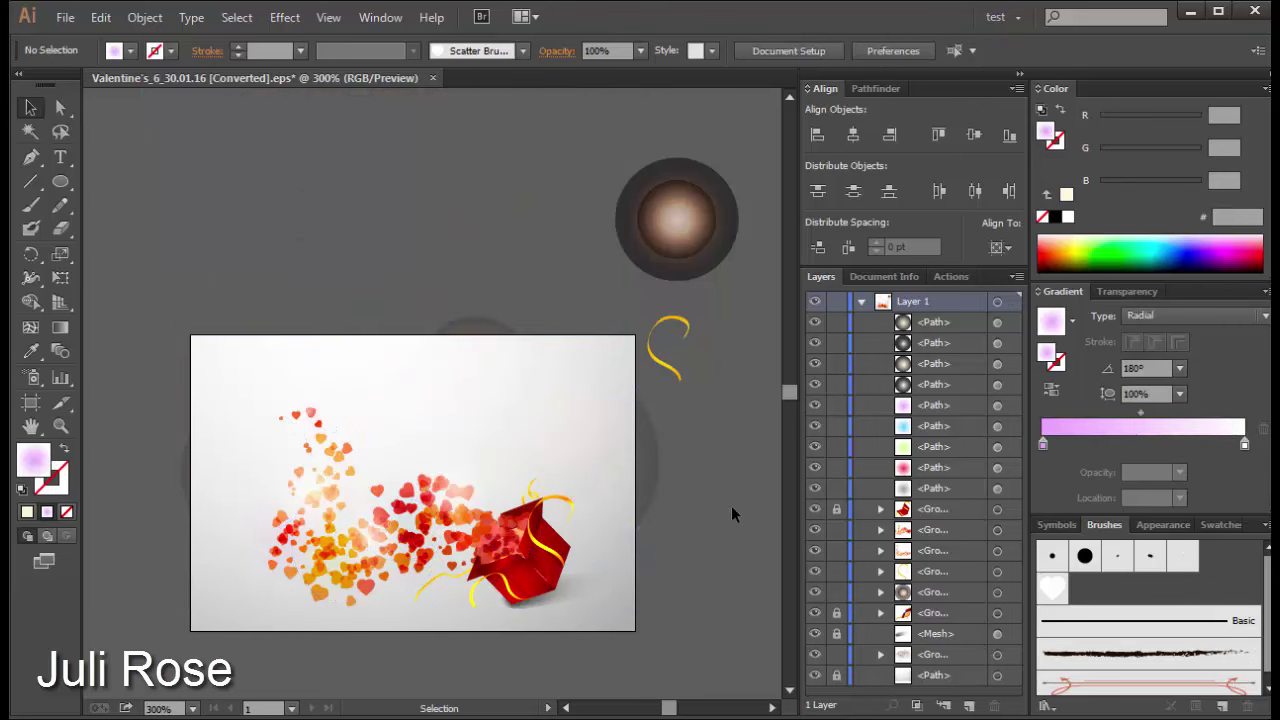
{"action": "left_click_drag", "start_coordinate": [610, 503], "coordinate": [600, 305]}
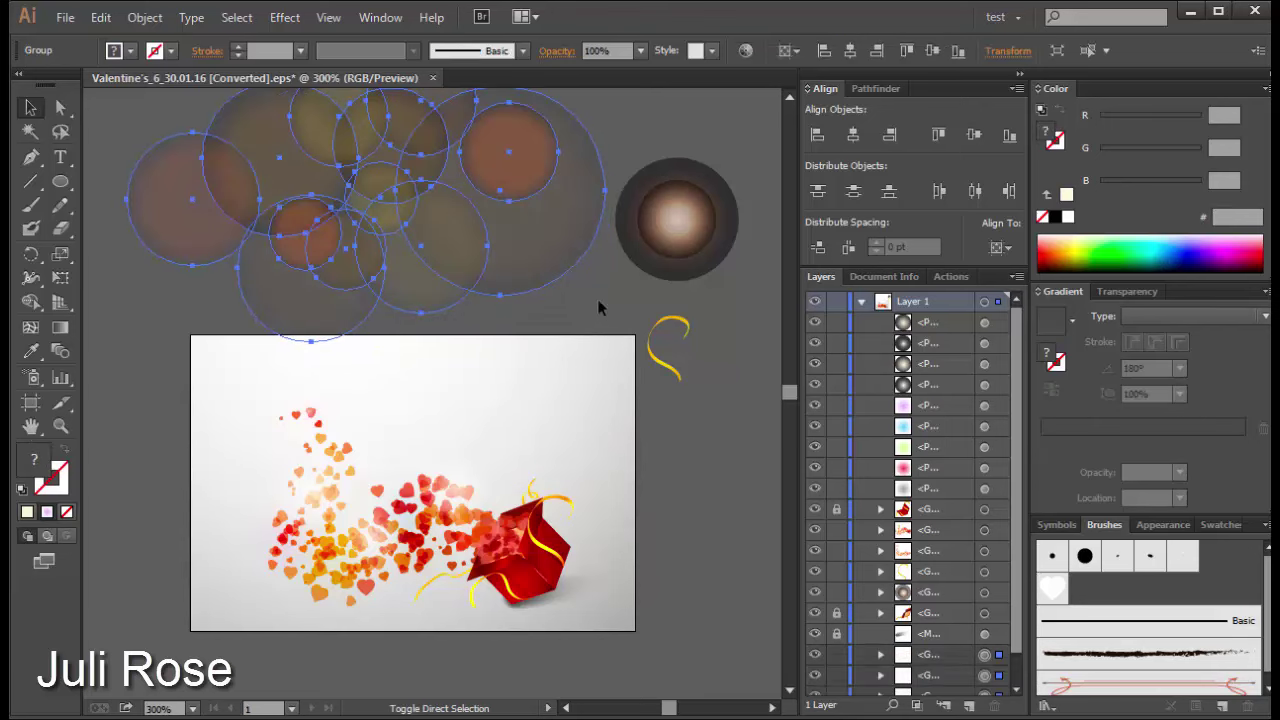
{"action": "left_click", "coordinate": [230, 238]}
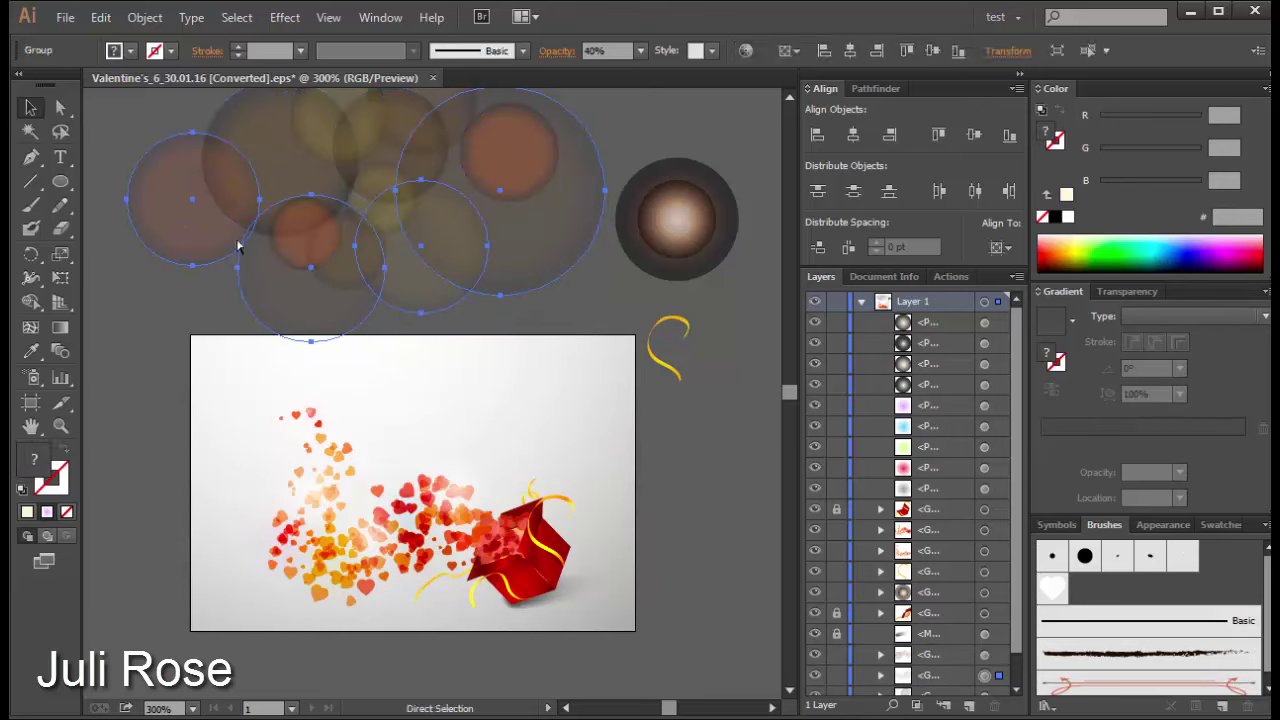
Step: Move the left orange bokeh circle above the gift box, set Multiply blending, and make its outer gradient stop white
{"action": "left_click", "coordinate": [177, 204], "text": "ctrl"}
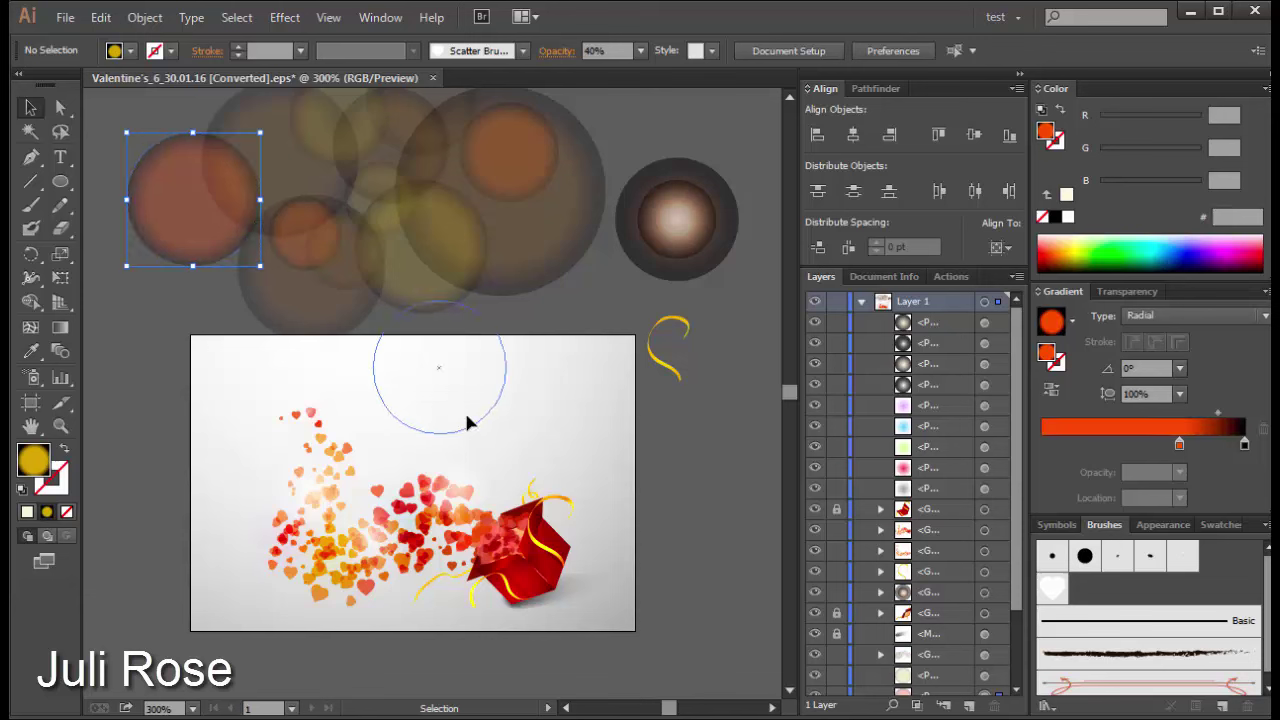
{"action": "left_click_drag", "start_coordinate": [177, 204], "coordinate": [485, 429]}
{"action": "left_click", "coordinate": [1129, 292]}
{"action": "left_click", "coordinate": [1100, 320]}
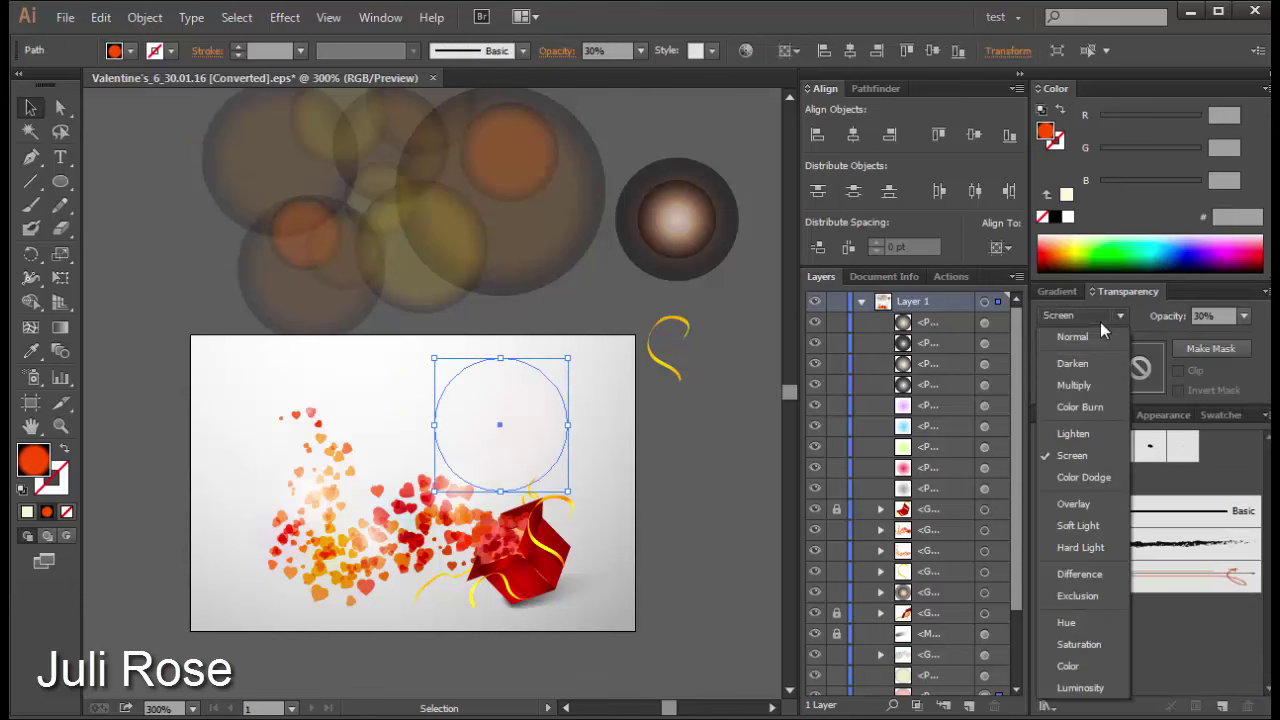
{"action": "left_click", "coordinate": [1090, 381]}
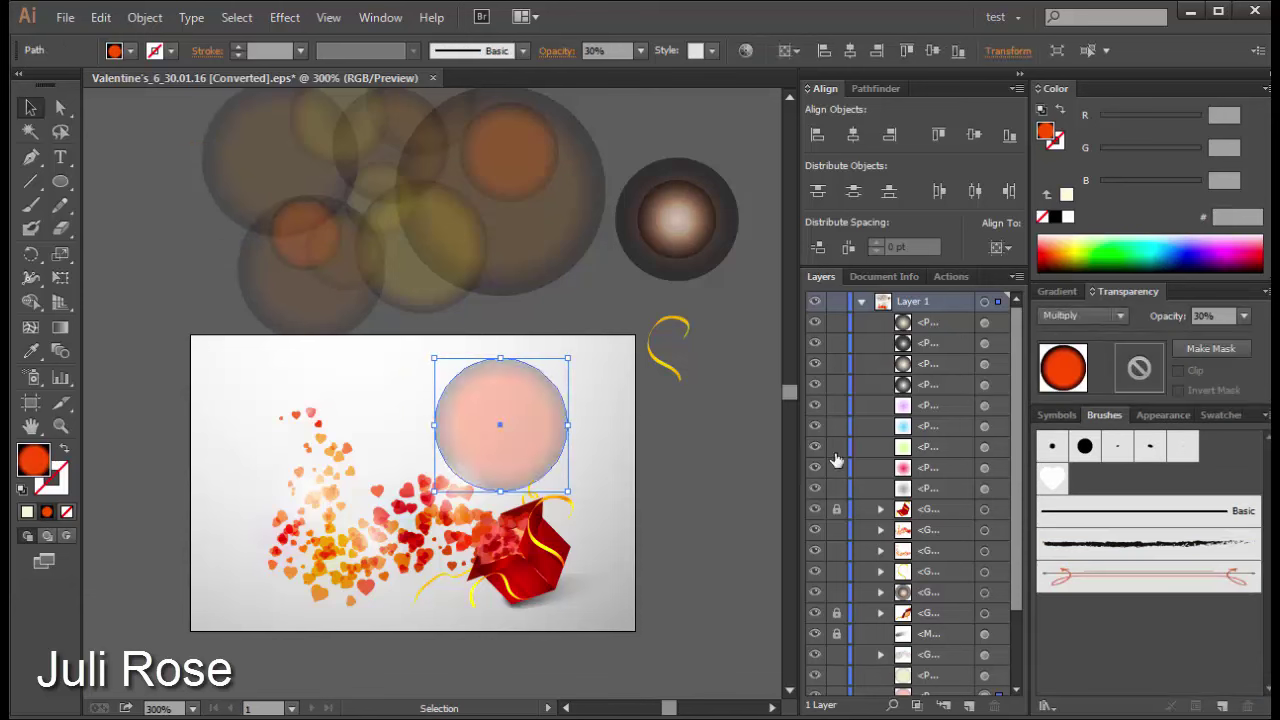
{"action": "left_click", "coordinate": [1066, 294]}
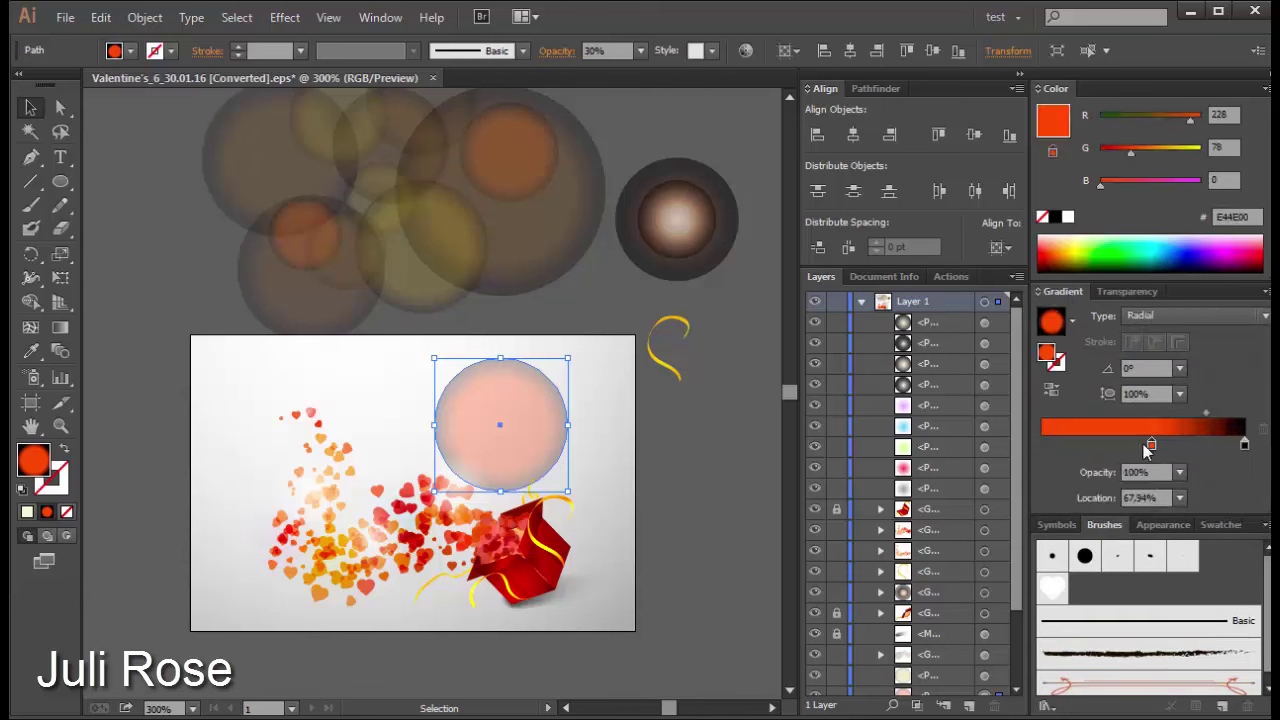
{"action": "left_click_drag", "start_coordinate": [1179, 444], "coordinate": [1138, 444]}
{"action": "left_click", "coordinate": [1244, 444]}
{"action": "left_click", "coordinate": [1067, 217]}
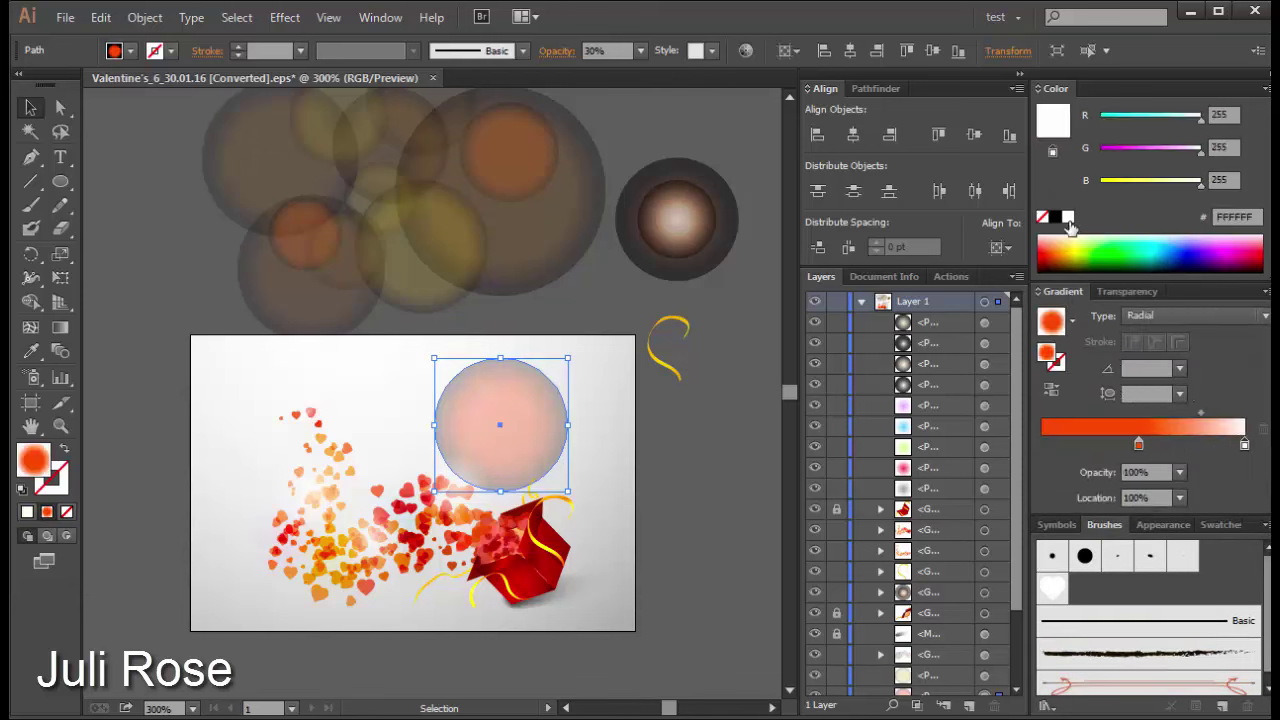
{"action": "left_click", "coordinate": [753, 453]}
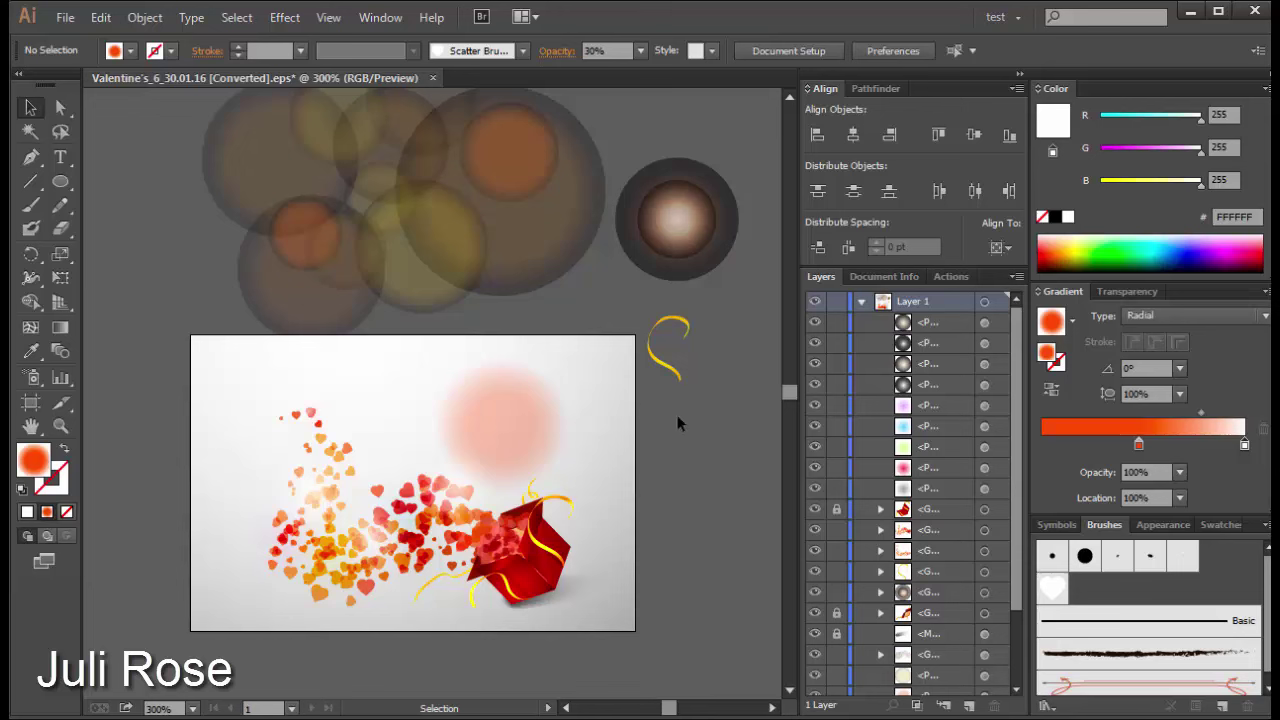
Step: Remove the extra white gradient stop and shift the midpoint to widen the salmon centre
{"action": "left_click", "coordinate": [670, 368]}
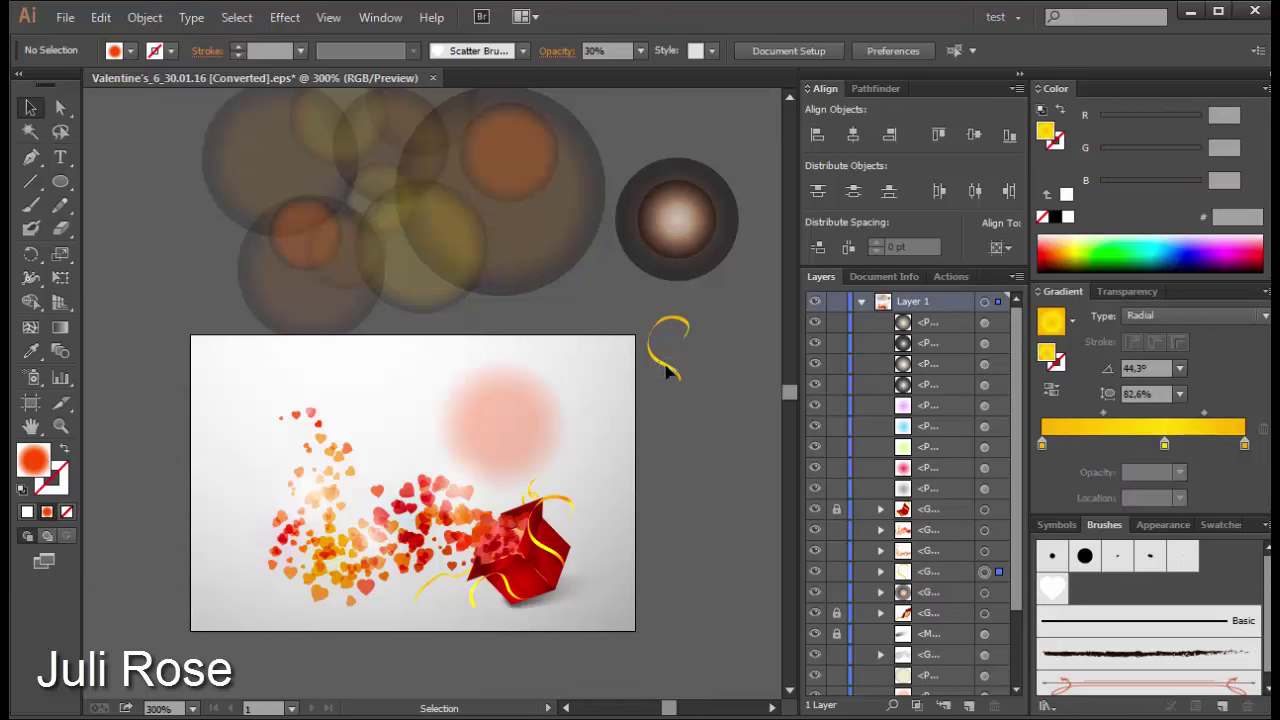
{"action": "left_click", "coordinate": [506, 463]}
{"action": "left_click", "coordinate": [1187, 446]}
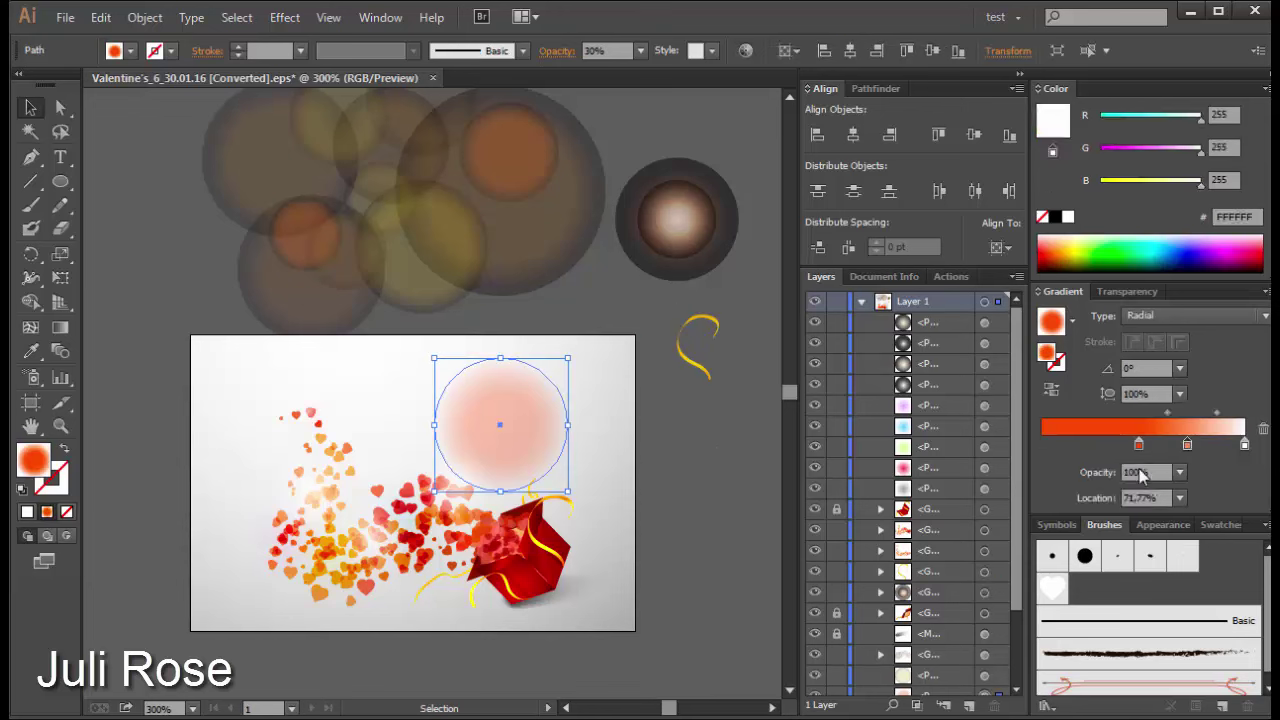
{"action": "left_click_drag", "start_coordinate": [1187, 444], "coordinate": [1186, 470]}
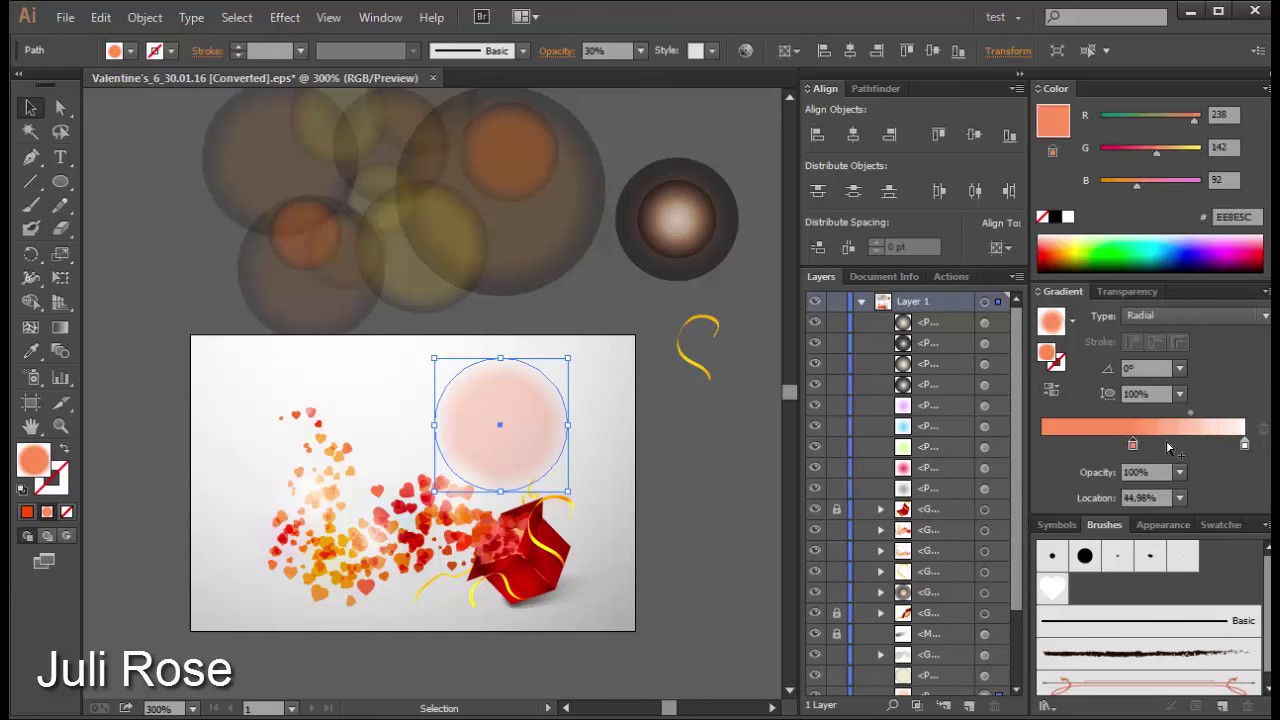
{"action": "mouse_move", "coordinate": [1190, 415]}
{"action": "left_mouse_down"}
{"action": "mouse_move", "coordinate": [1213, 421]}
{"action": "mouse_move", "coordinate": [1200, 421]}
{"action": "left_mouse_up"}
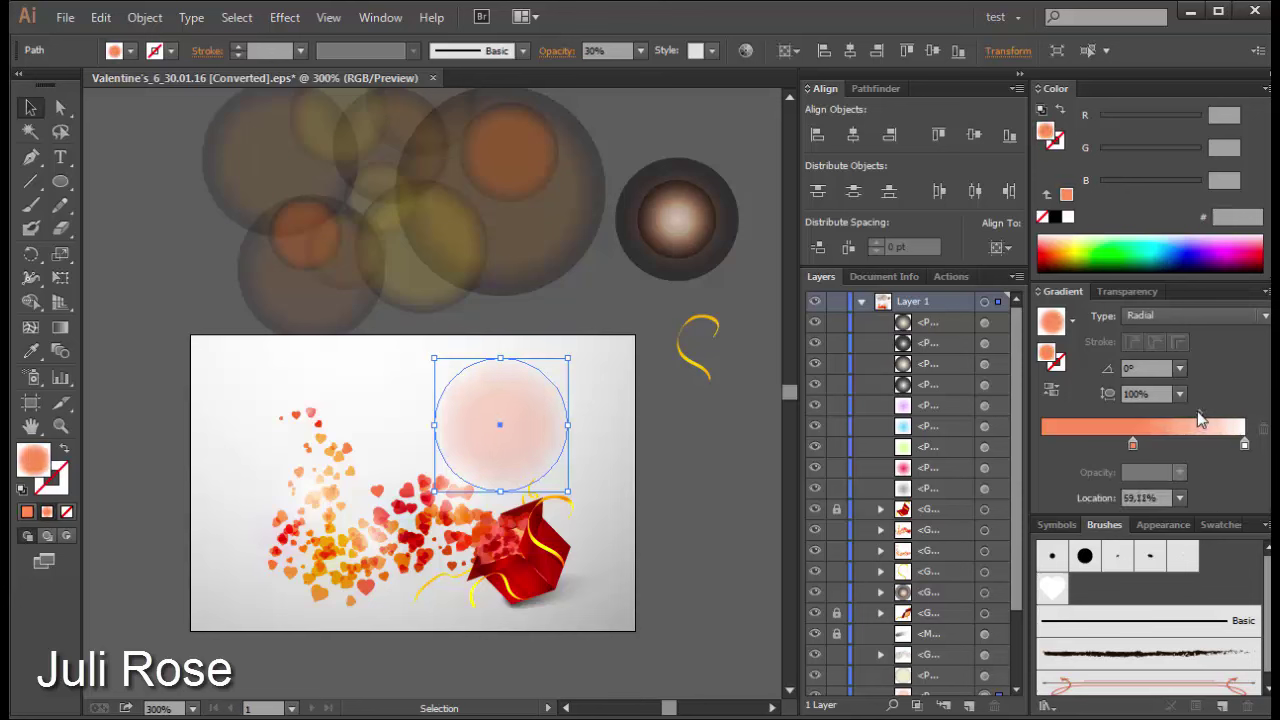
{"action": "left_click", "coordinate": [687, 498]}
{"action": "scroll", "coordinate": [688, 498], "scroll_direction": "up", "scroll_amount": 2}
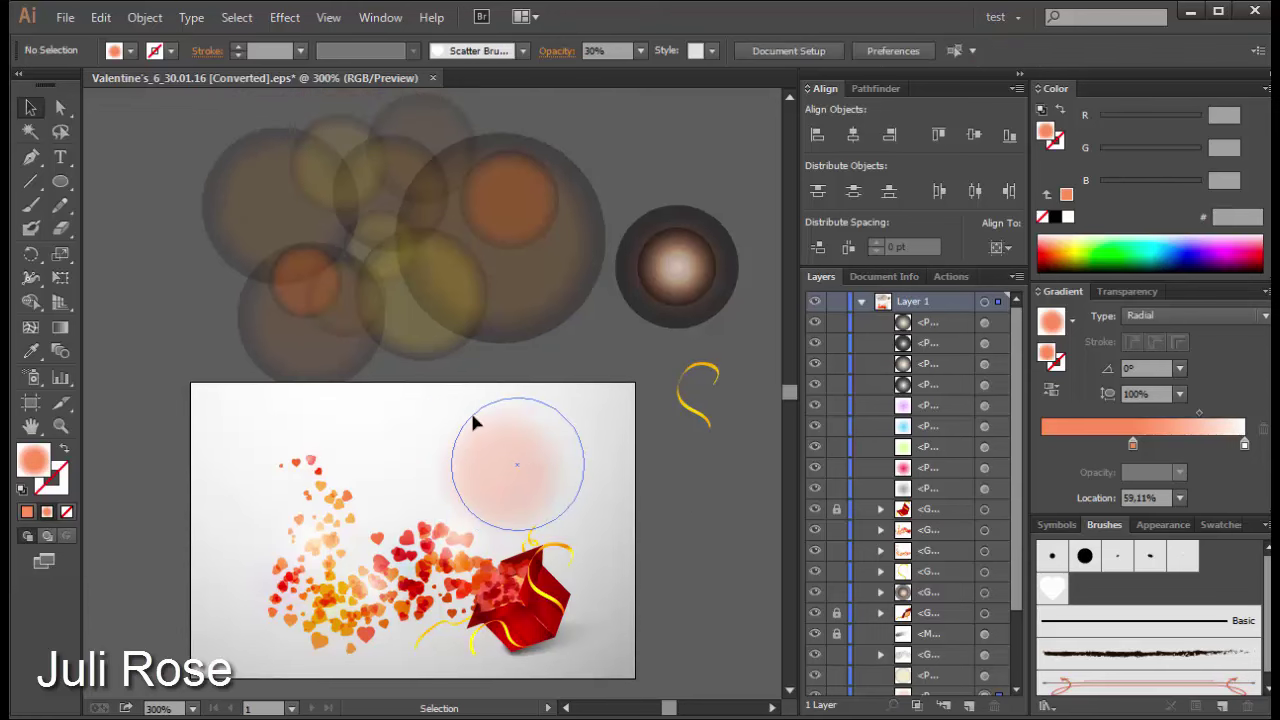
Step: Set the yellow glow circle to 40% opacity and shrink it
{"action": "left_click", "coordinate": [471, 423]}
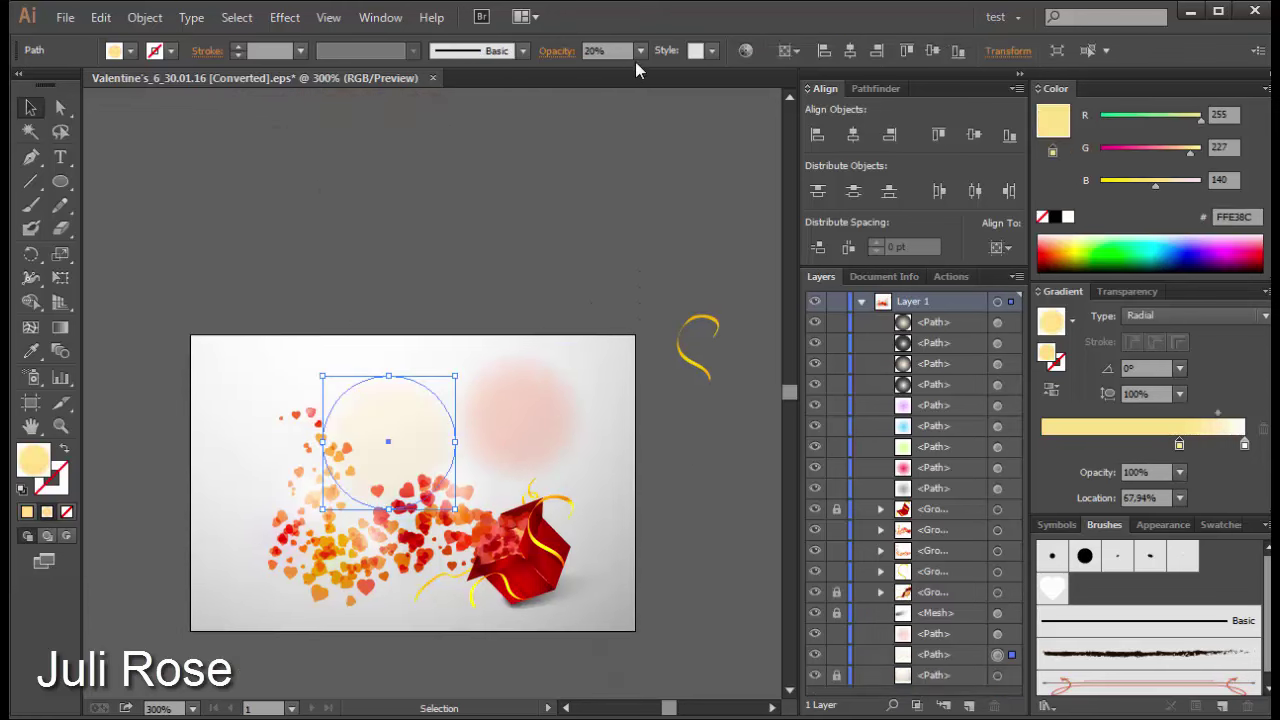
{"action": "left_click", "coordinate": [640, 52]}
{"action": "left_click", "coordinate": [665, 150]}
{"action": "left_click", "coordinate": [661, 157]}
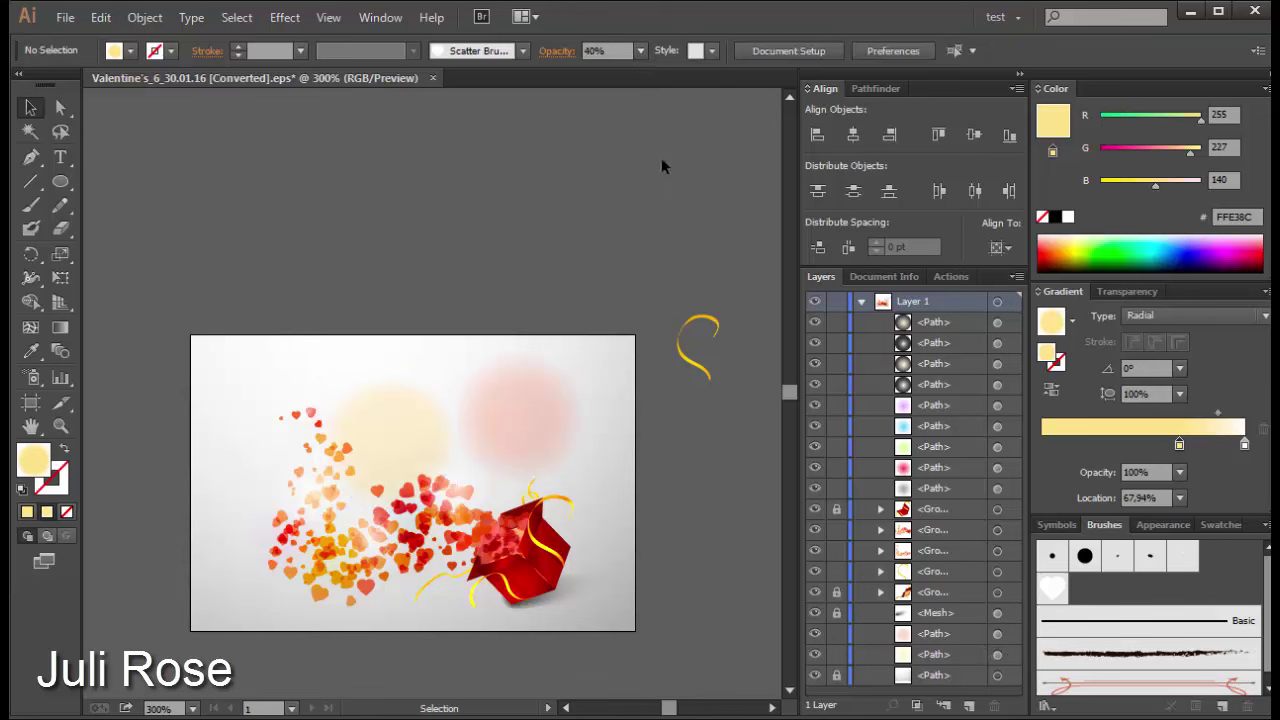
{"action": "left_click", "coordinate": [390, 385]}
{"action": "left_click_drag", "start_coordinate": [389, 372], "coordinate": [389, 400]}
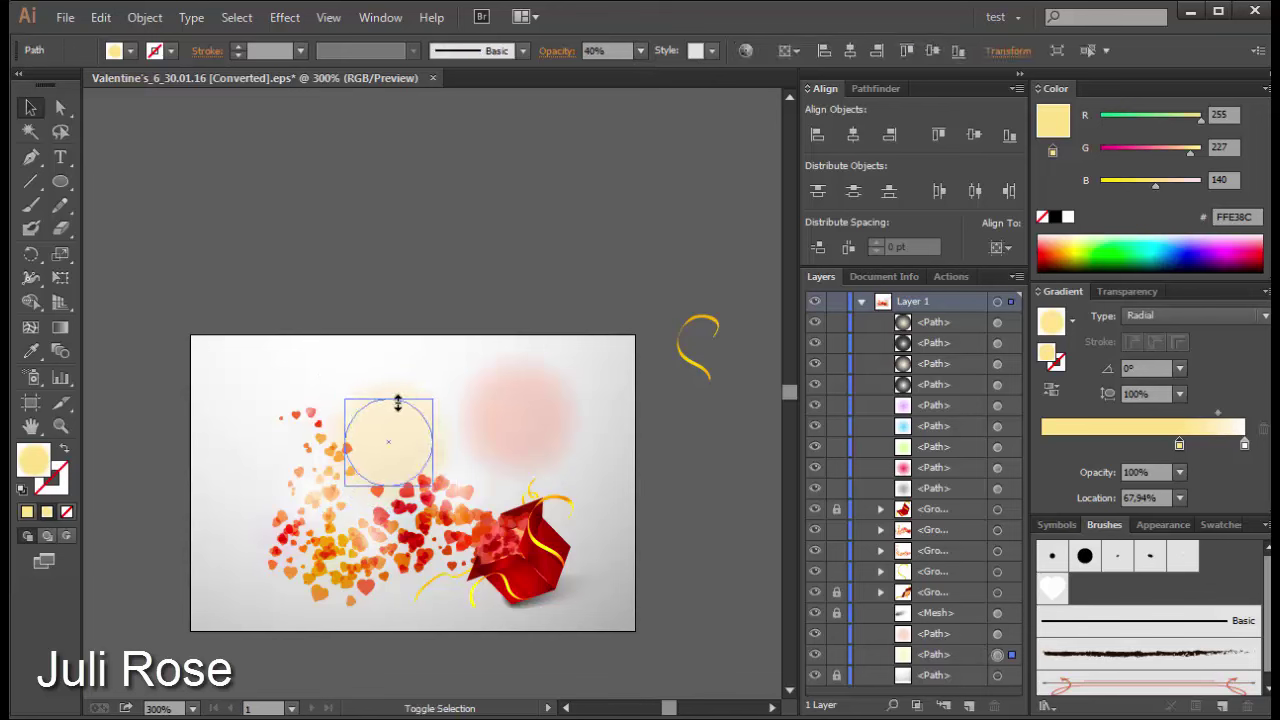
Step: Move the yellow glow down toward the gift box and fade it to 30% opacity
{"action": "left_click", "coordinate": [538, 278]}
{"action": "scroll", "coordinate": [560, 300], "scroll_direction": "down", "scroll_amount": 2}
{"action": "left_click", "coordinate": [560, 366]}
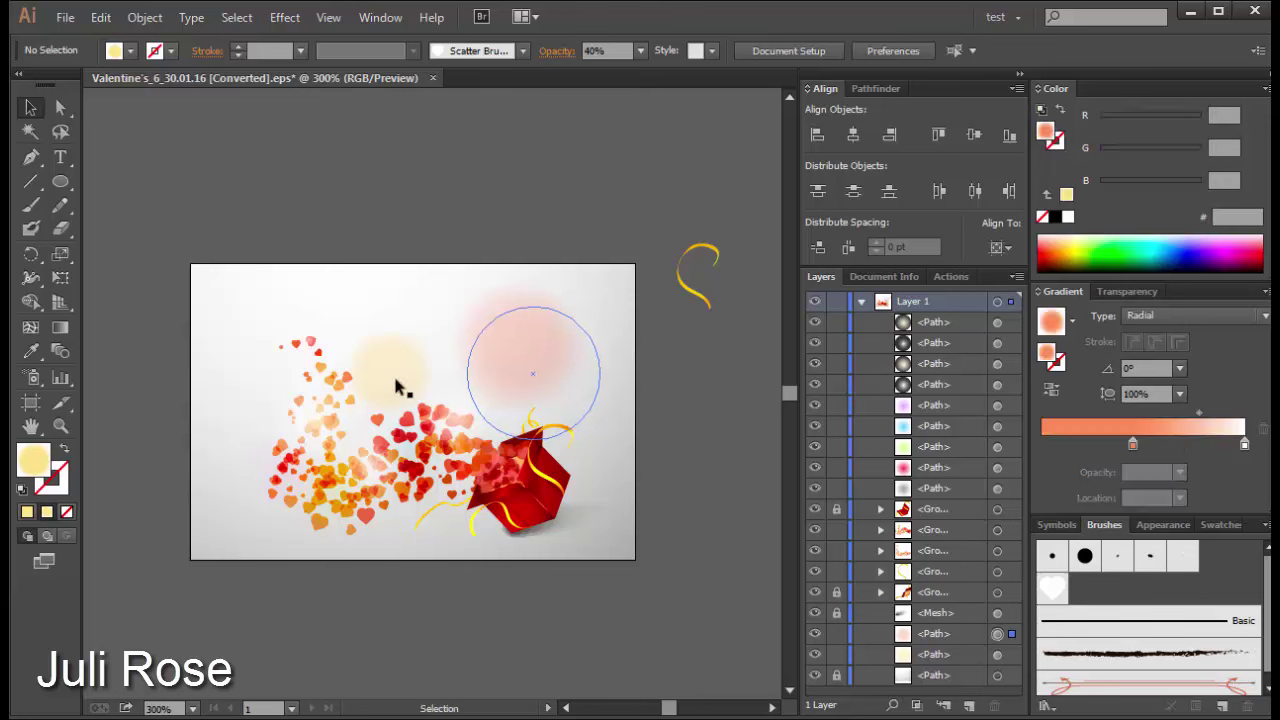
{"action": "left_click", "coordinate": [422, 375], "text": "shift"}
{"action": "left_click_drag", "start_coordinate": [443, 378], "coordinate": [533, 410]}
{"action": "left_click", "coordinate": [640, 50]}
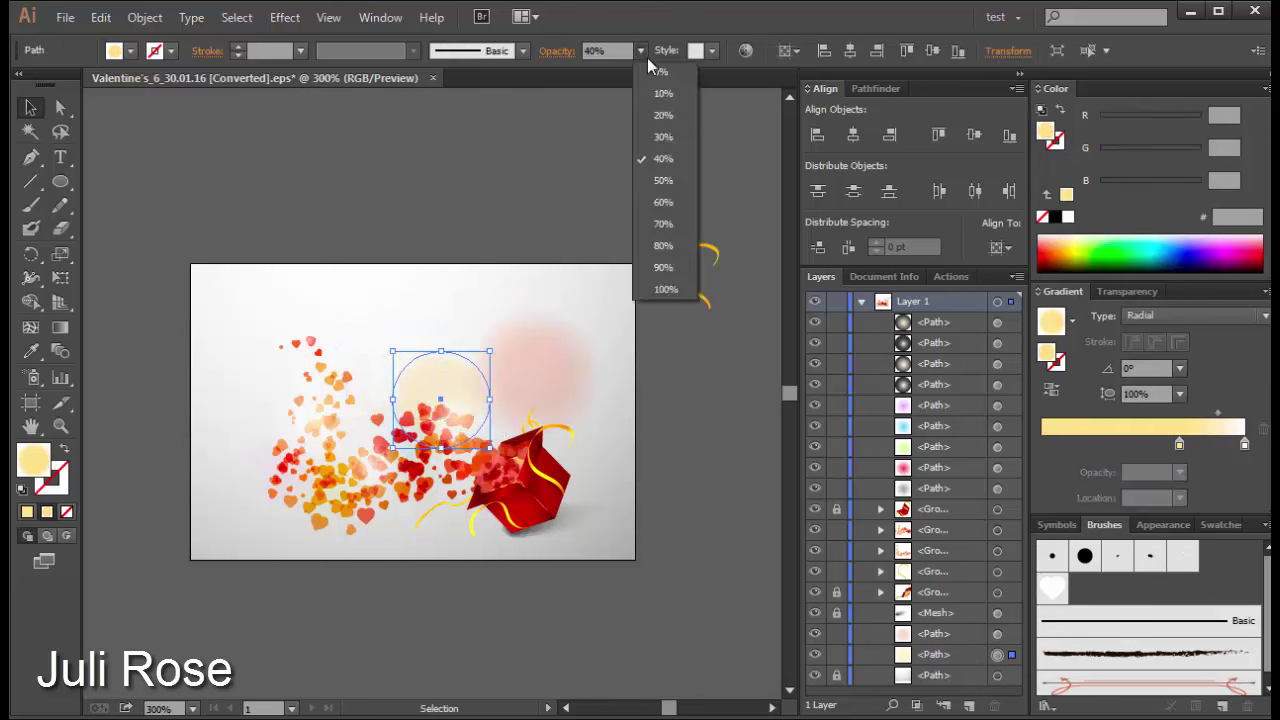
{"action": "left_click", "coordinate": [650, 137]}
Step: Duplicate the pink glow circle up and left and recolour its gradient stop beige
{"action": "left_click", "coordinate": [559, 362]}
{"action": "left_click_drag", "start_coordinate": [559, 362], "coordinate": [376, 354]}
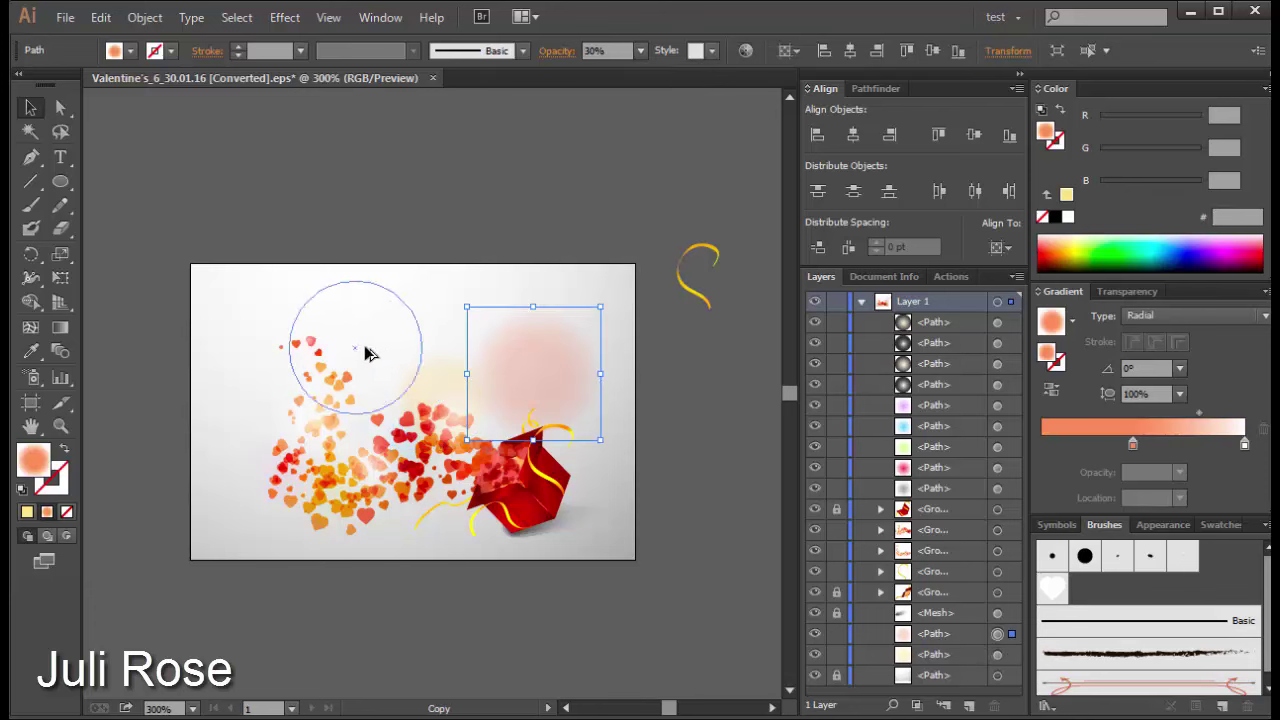
{"action": "left_click", "coordinate": [1133, 447]}
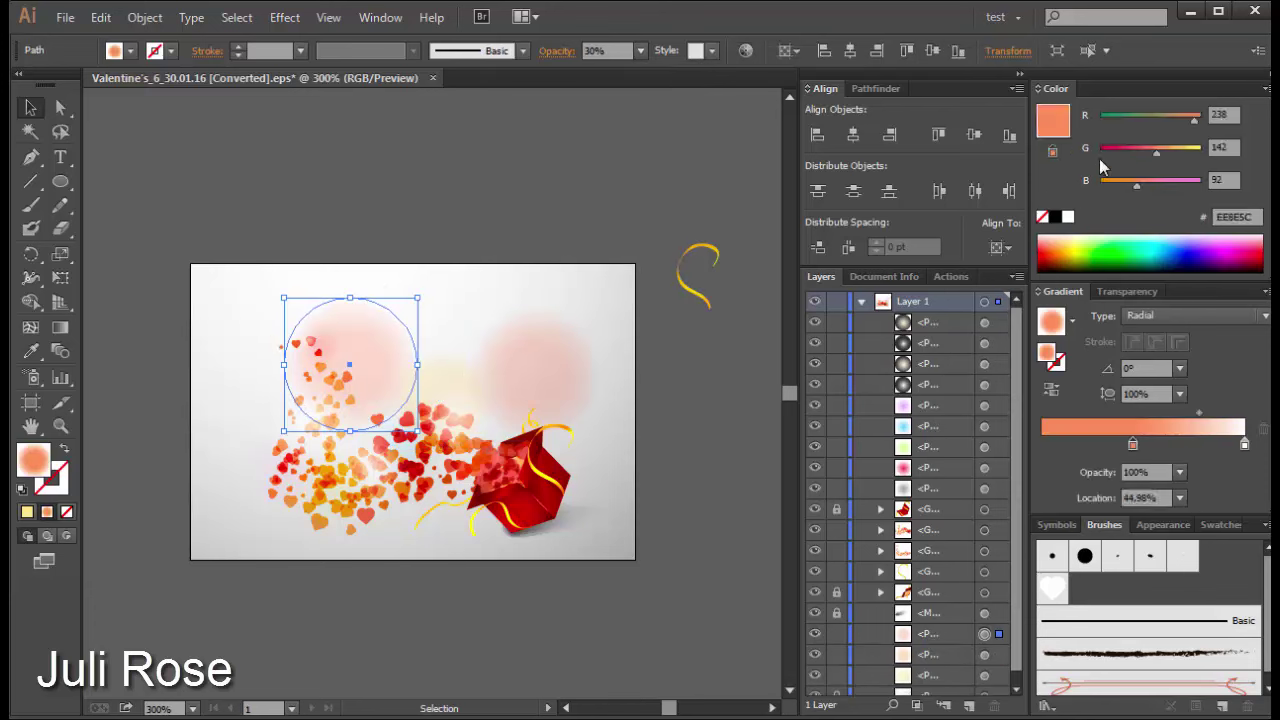
{"action": "mouse_move", "coordinate": [1184, 124]}
{"action": "left_mouse_down"}
{"action": "mouse_move", "coordinate": [1172, 124]}
{"action": "mouse_move", "coordinate": [1173, 152]}
{"action": "mouse_move", "coordinate": [1147, 187]}
{"action": "left_mouse_up"}
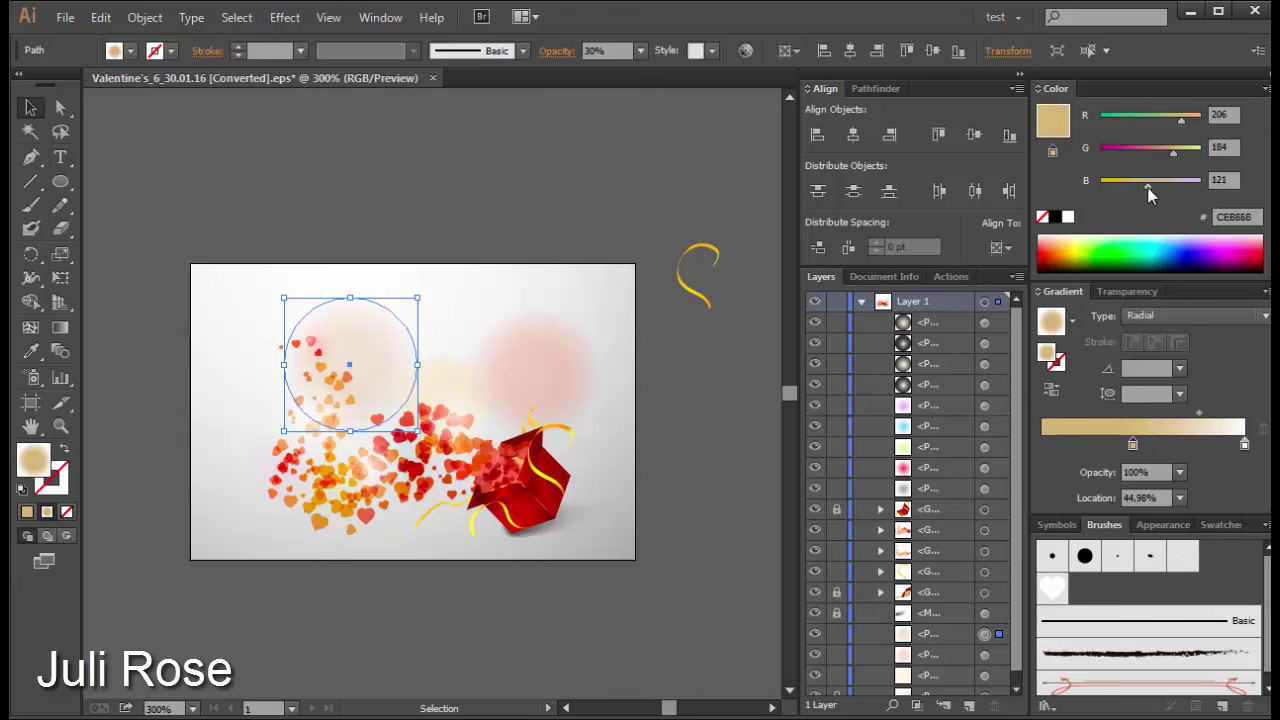
{"action": "left_click", "coordinate": [613, 211]}
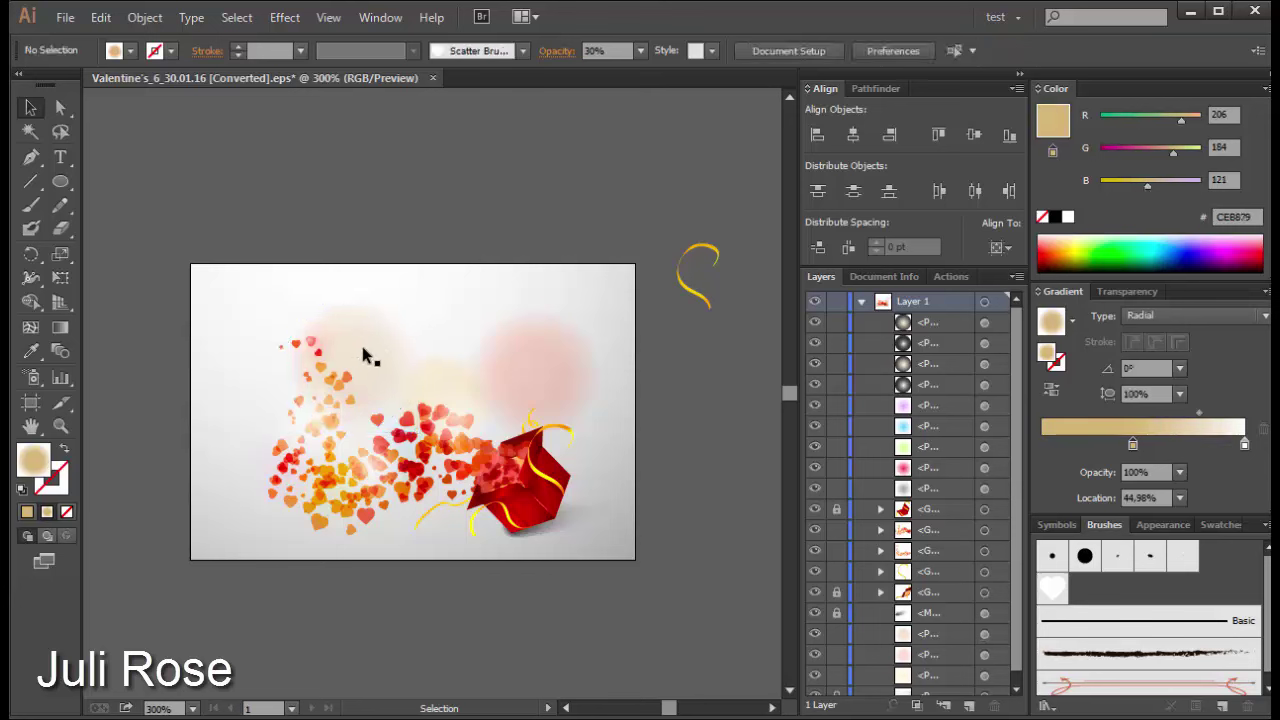
Step: Move the copied glow over the hearts and recolour it pale peach FFCC99
{"action": "mouse_move", "coordinate": [366, 357]}
{"action": "left_mouse_down"}
{"action": "mouse_move", "coordinate": [284, 367]}
{"action": "mouse_move", "coordinate": [286, 396]}
{"action": "mouse_move", "coordinate": [365, 351]}
{"action": "left_mouse_up"}
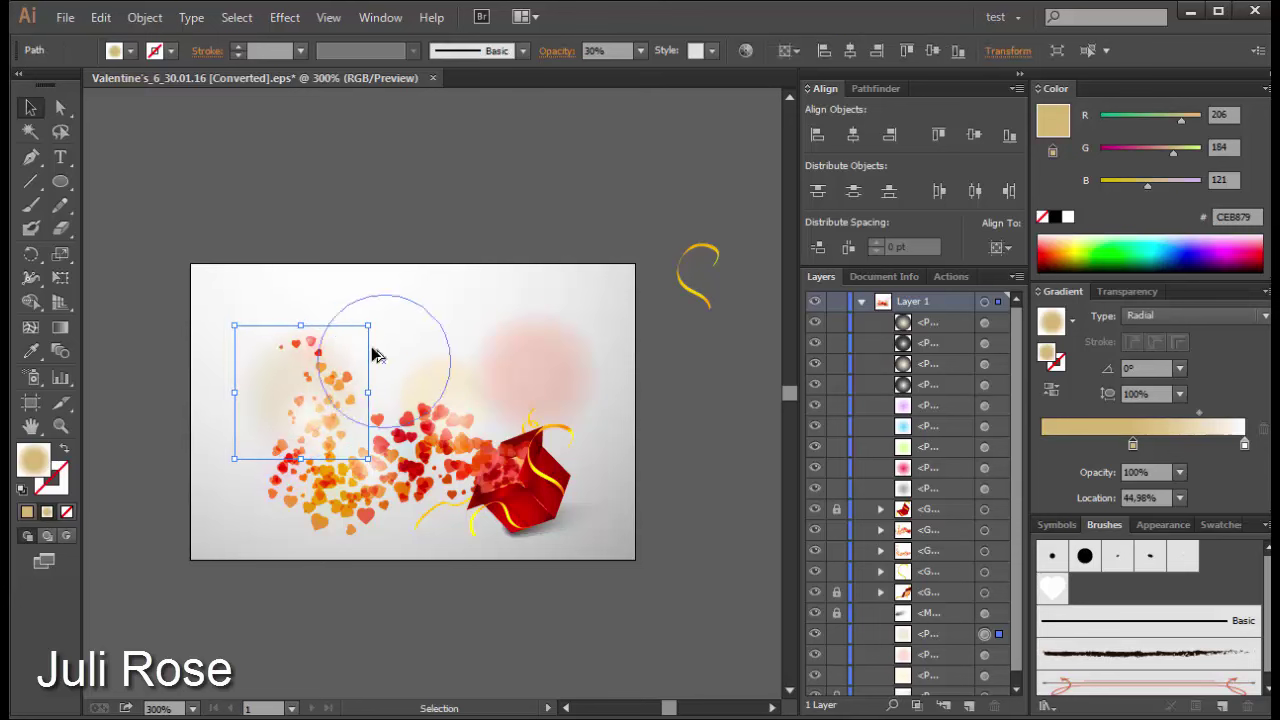
{"action": "left_click_drag", "start_coordinate": [1135, 450], "coordinate": [1136, 450]}
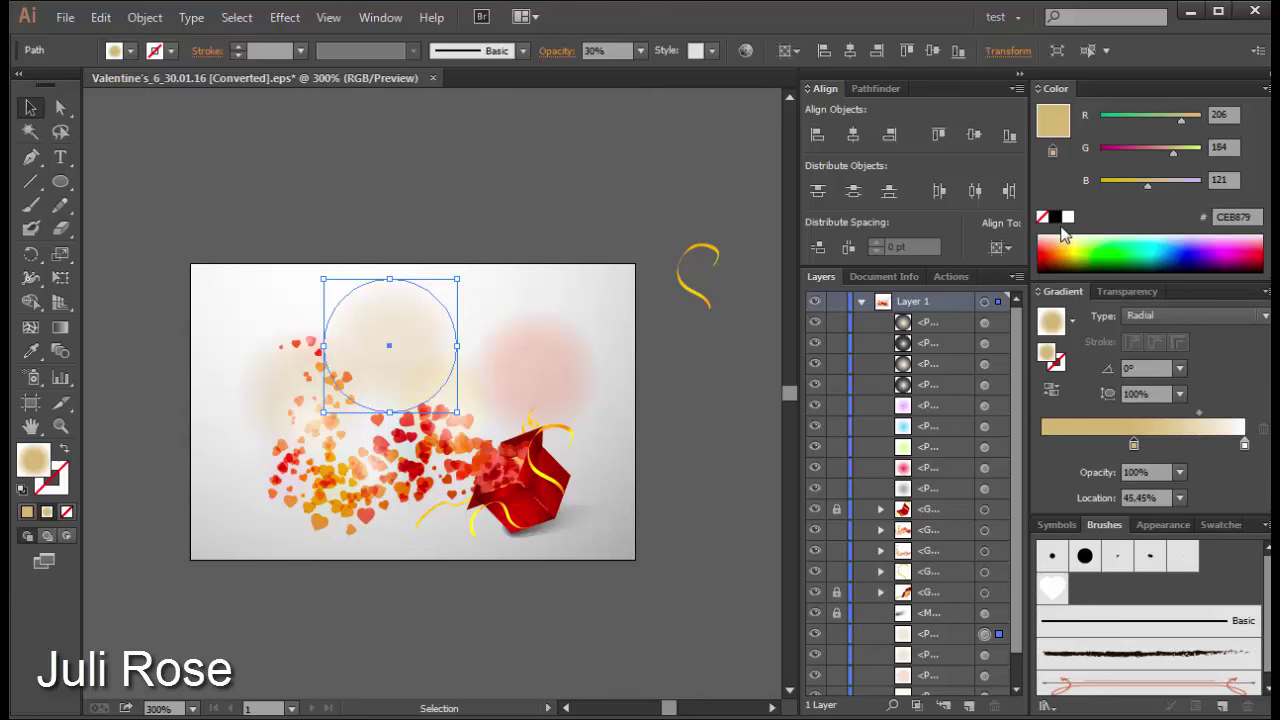
{"action": "left_click", "coordinate": [1062, 238]}
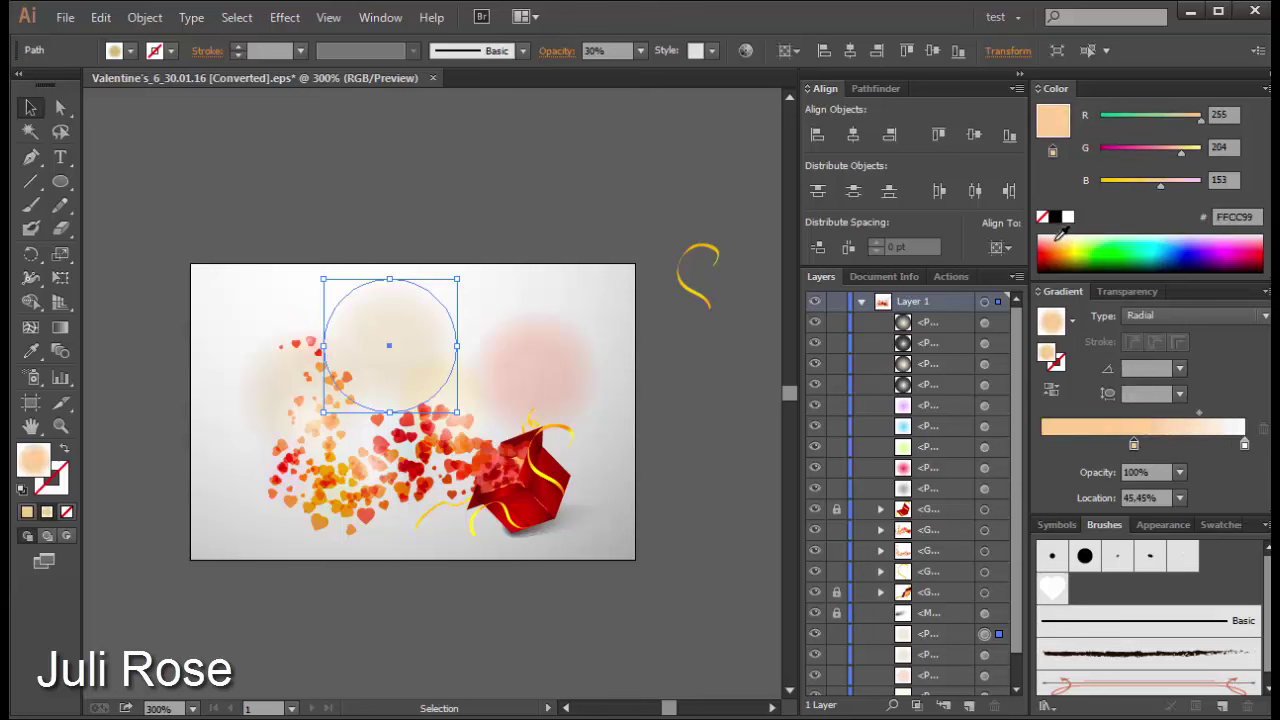
{"action": "left_click", "coordinate": [569, 218]}
Step: Move the small yellow glow up-left, shrink it, and keep it at 30% opacity
{"action": "left_click", "coordinate": [450, 383]}
{"action": "left_click", "coordinate": [460, 380]}
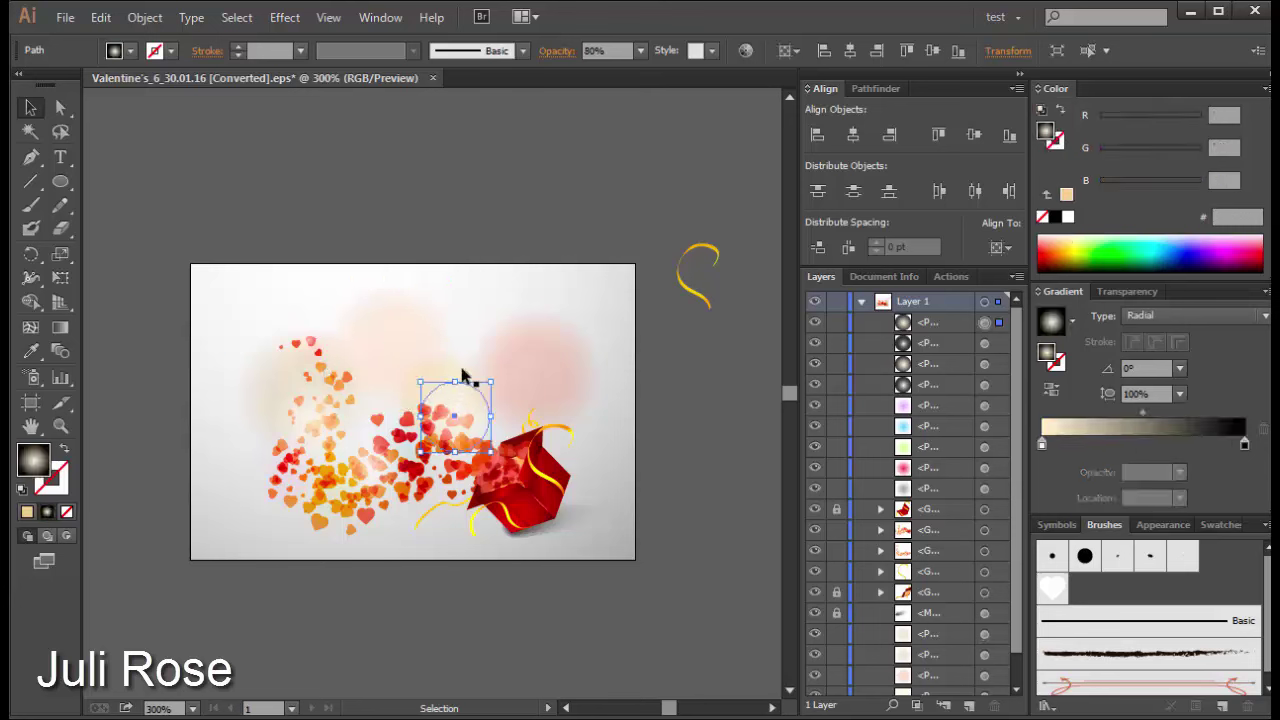
{"action": "left_click_drag", "start_coordinate": [463, 375], "coordinate": [325, 323]}
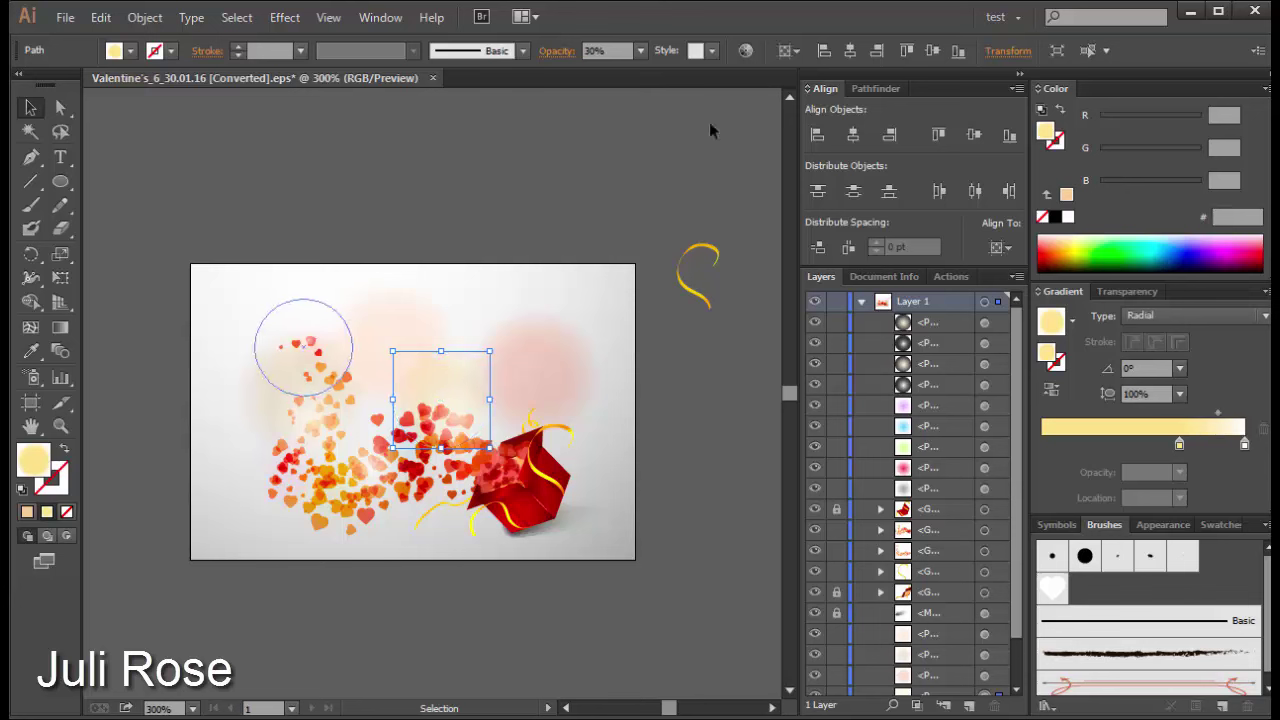
{"action": "left_click_drag", "start_coordinate": [350, 400], "coordinate": [338, 382]}
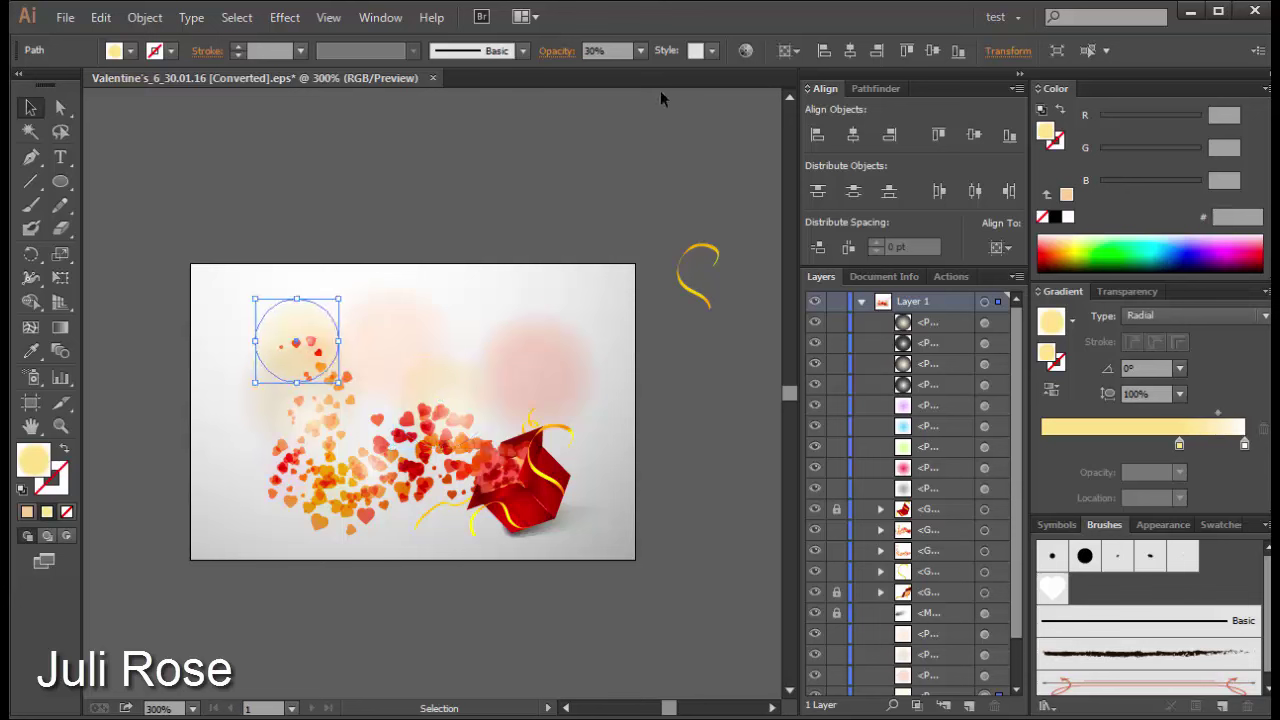
{"action": "left_click", "coordinate": [640, 51]}
{"action": "left_click", "coordinate": [655, 87]}
{"action": "left_click", "coordinate": [612, 141]}
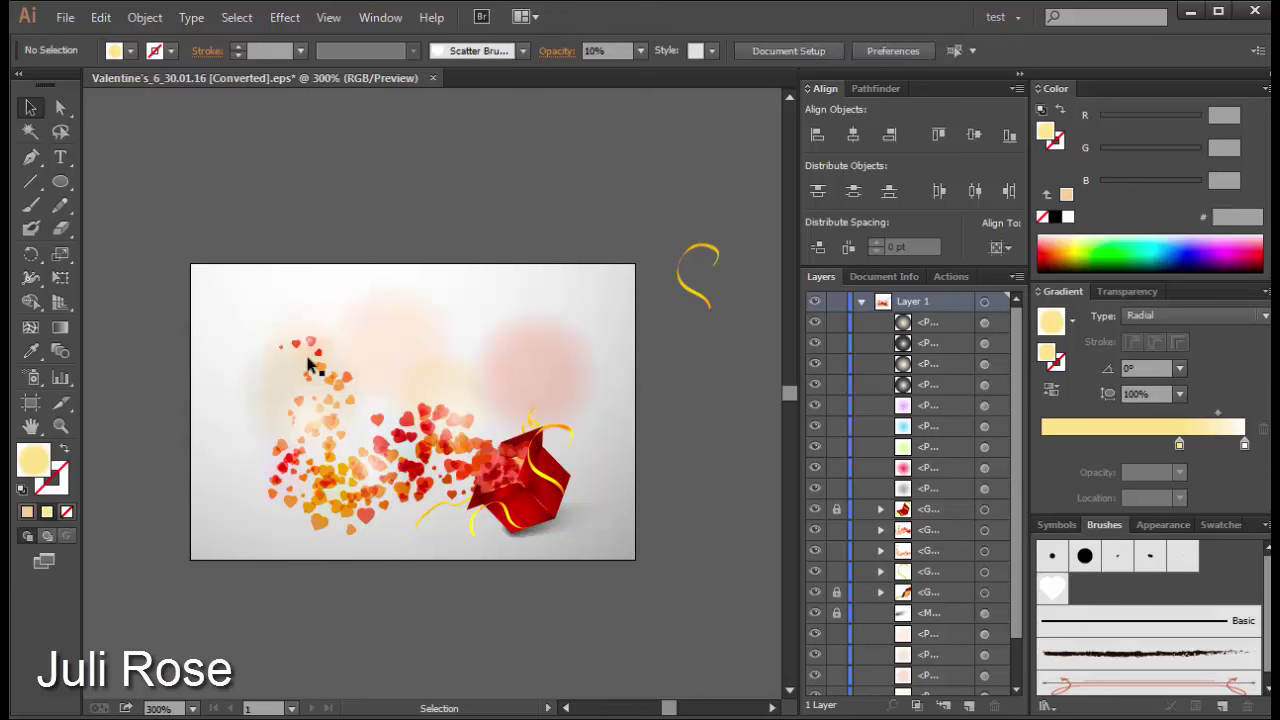
Step: Park the faint, pink and yellow glow circles above the artboard, then select the hearts
{"action": "left_click", "coordinate": [246, 410]}
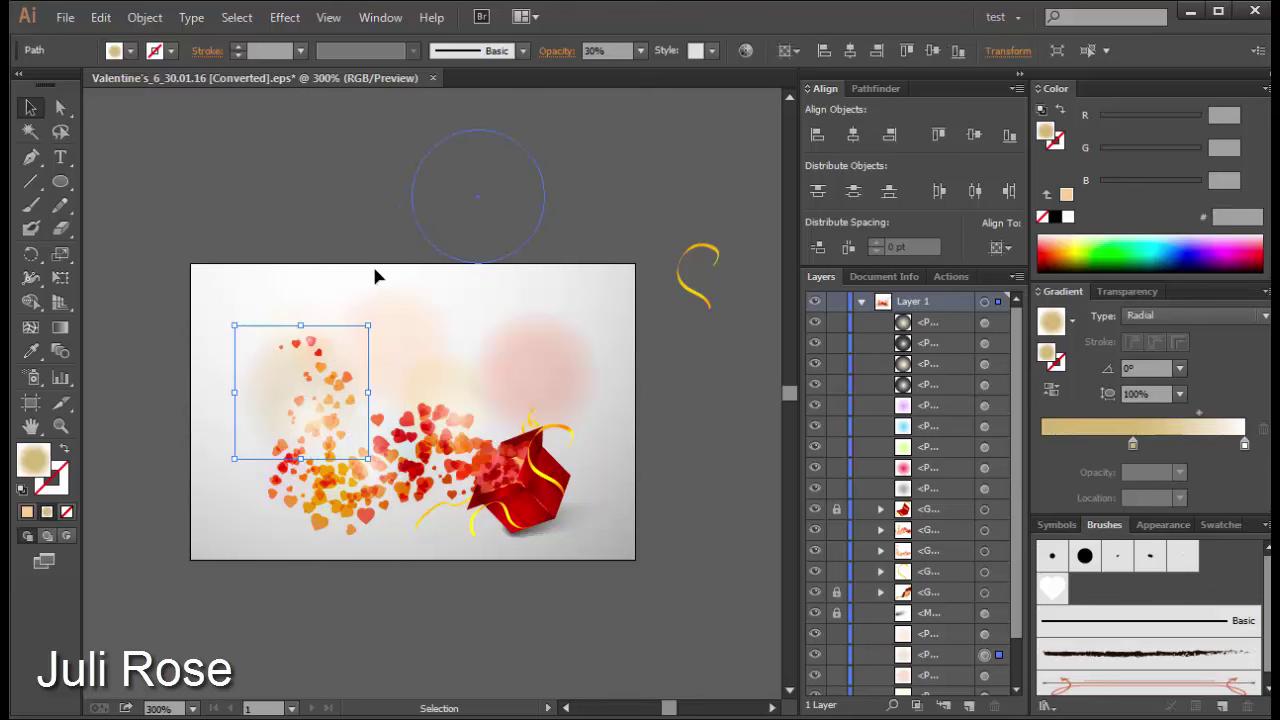
{"action": "left_click_drag", "start_coordinate": [250, 377], "coordinate": [432, 183]}
{"action": "left_click_drag", "start_coordinate": [380, 330], "coordinate": [356, 209]}
{"action": "left_click", "coordinate": [286, 306]}
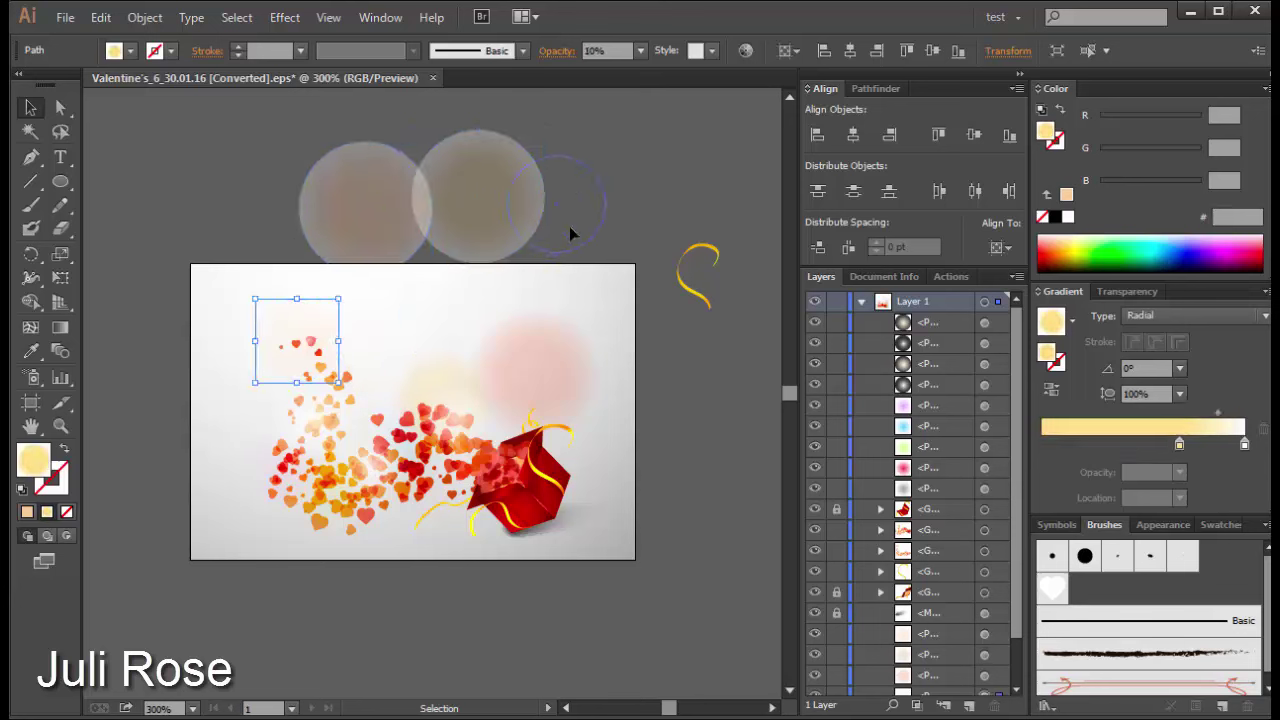
{"action": "mouse_move", "coordinate": [457, 380]}
{"action": "left_mouse_down"}
{"action": "mouse_move", "coordinate": [573, 203]}
{"action": "mouse_move", "coordinate": [648, 210]}
{"action": "left_mouse_up"}
{"action": "left_click_drag", "start_coordinate": [170, 330], "coordinate": [623, 588]}
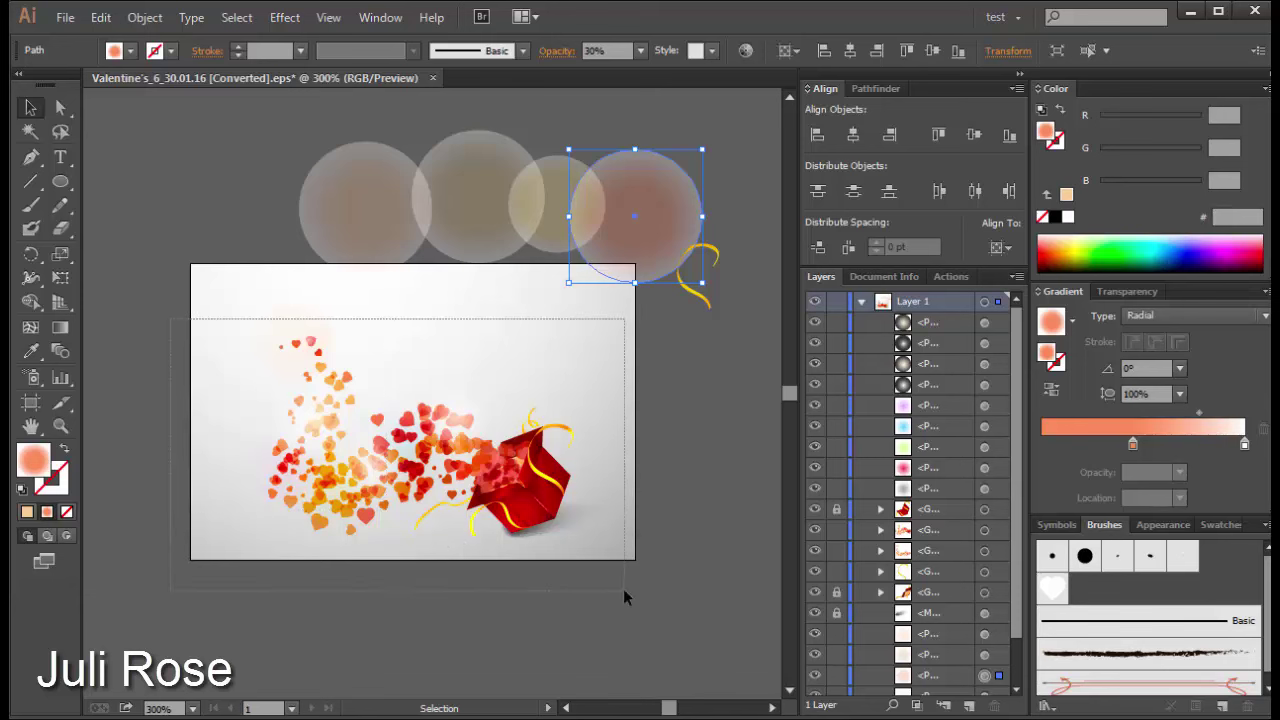
Step: Group the heart shapes and bring the glow circles in front of them
{"action": "right_click", "coordinate": [336, 438]}
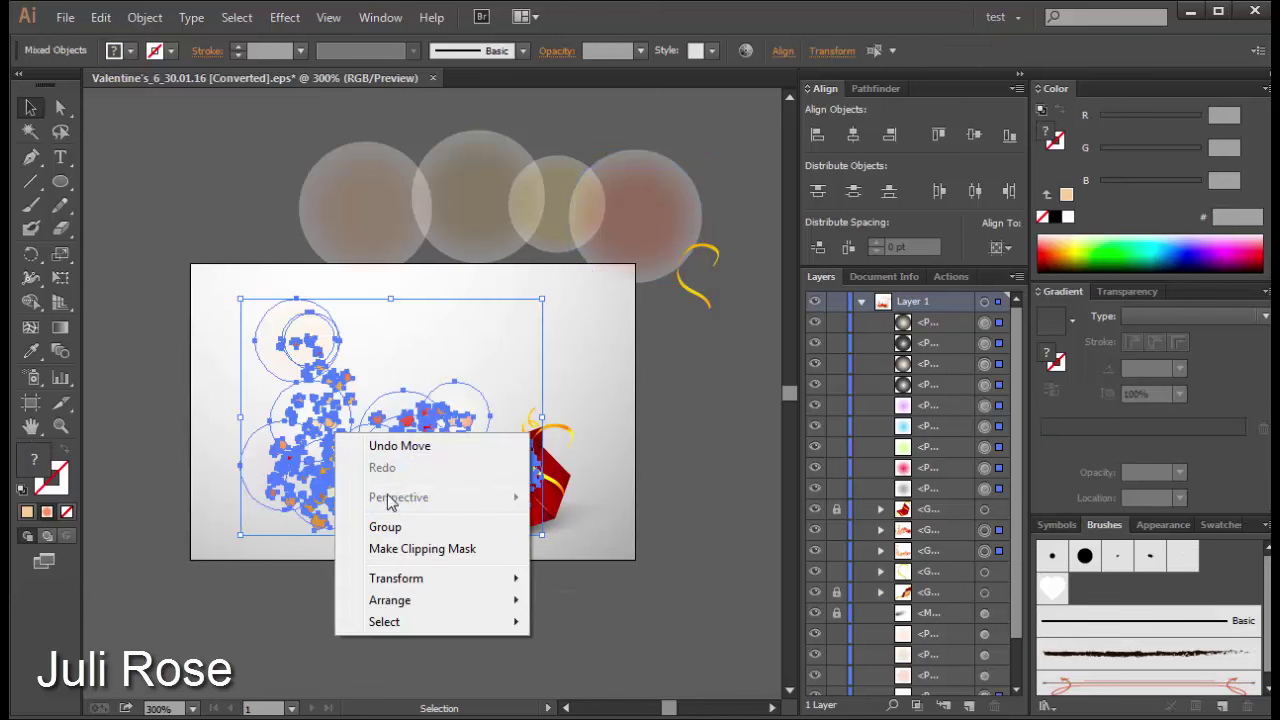
{"action": "left_click", "coordinate": [388, 526]}
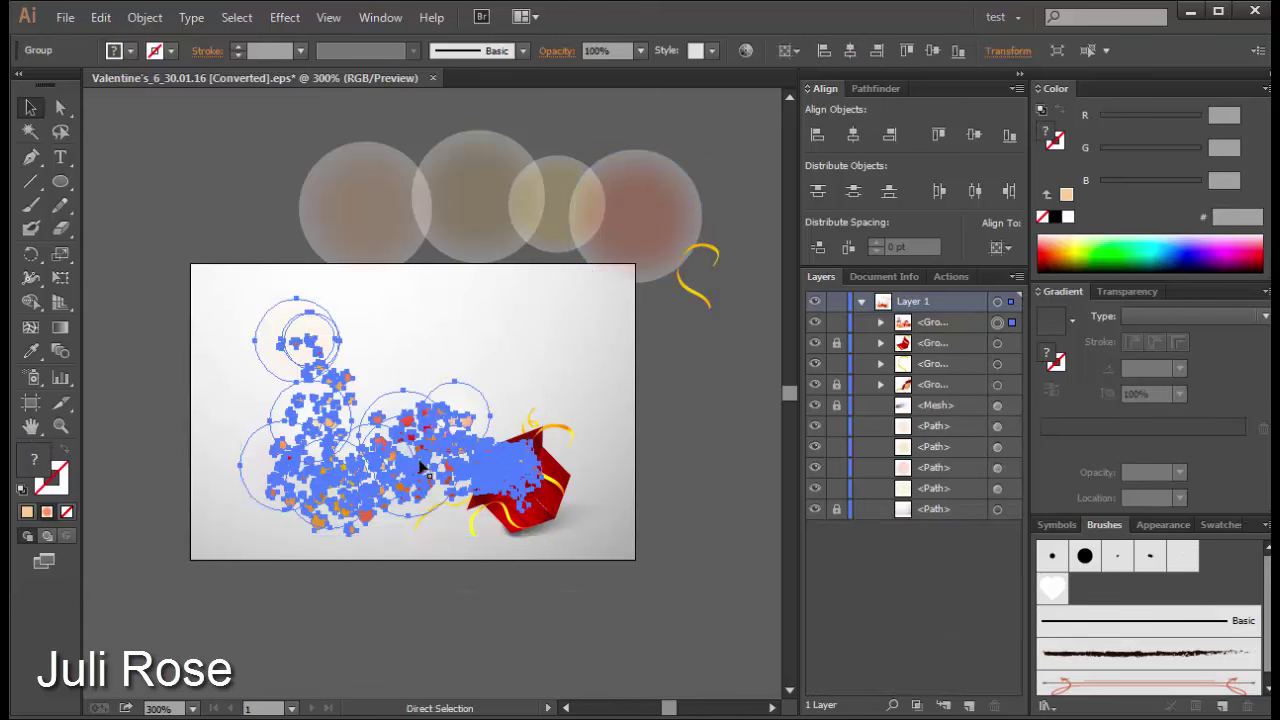
{"action": "left_click", "coordinate": [380, 343]}
{"action": "left_click", "coordinate": [607, 262]}
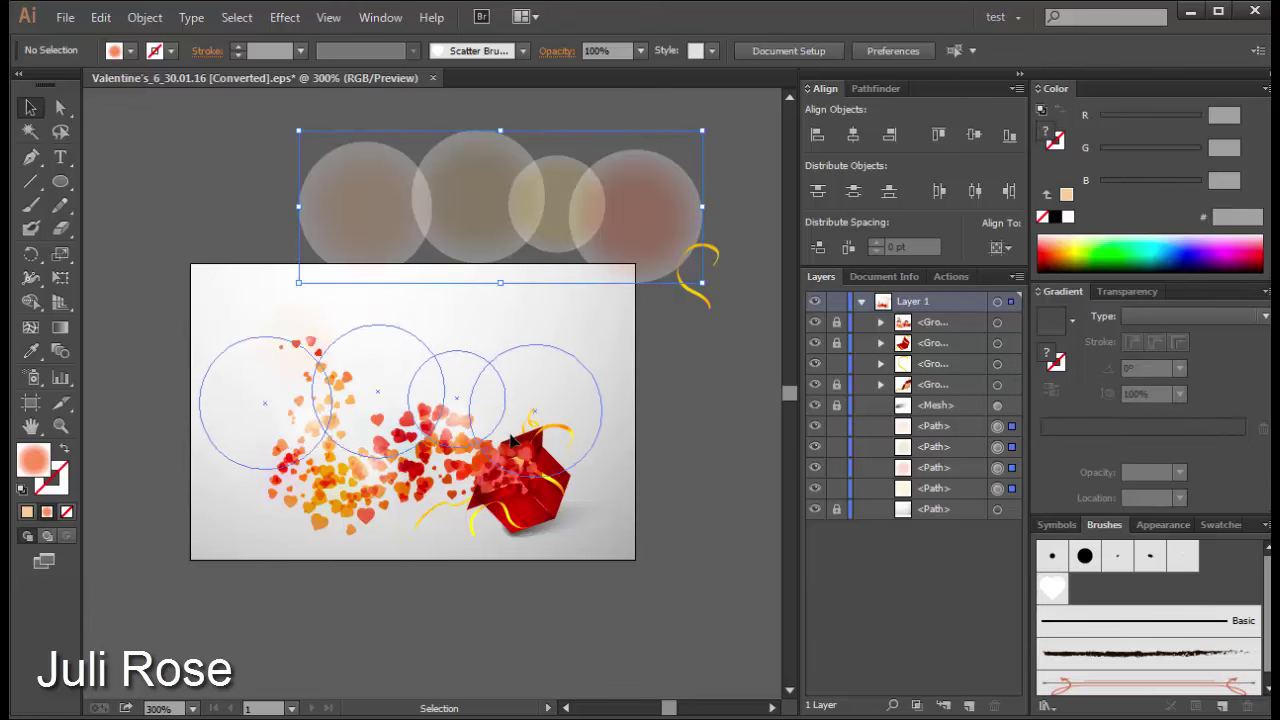
{"action": "left_click", "coordinate": [666, 408]}
{"action": "left_click_drag", "start_coordinate": [629, 357], "coordinate": [250, 445]}
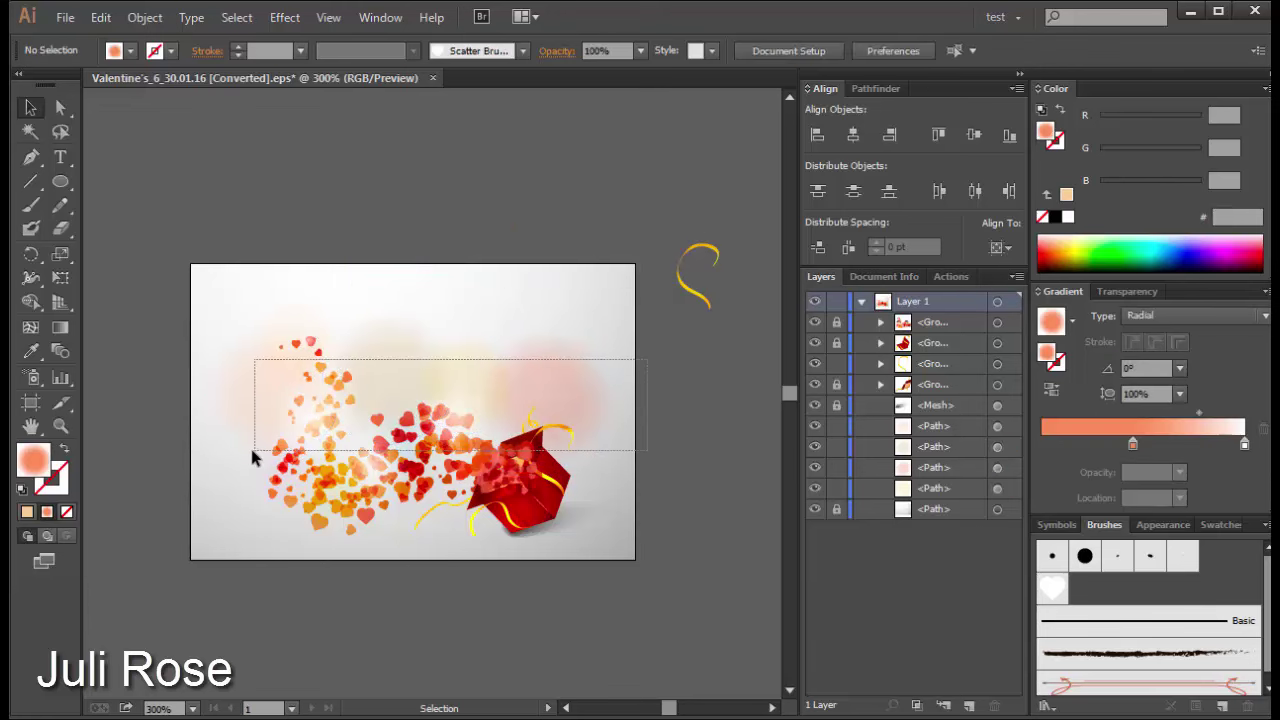
{"action": "key", "text": "ctrl+bracketright"}
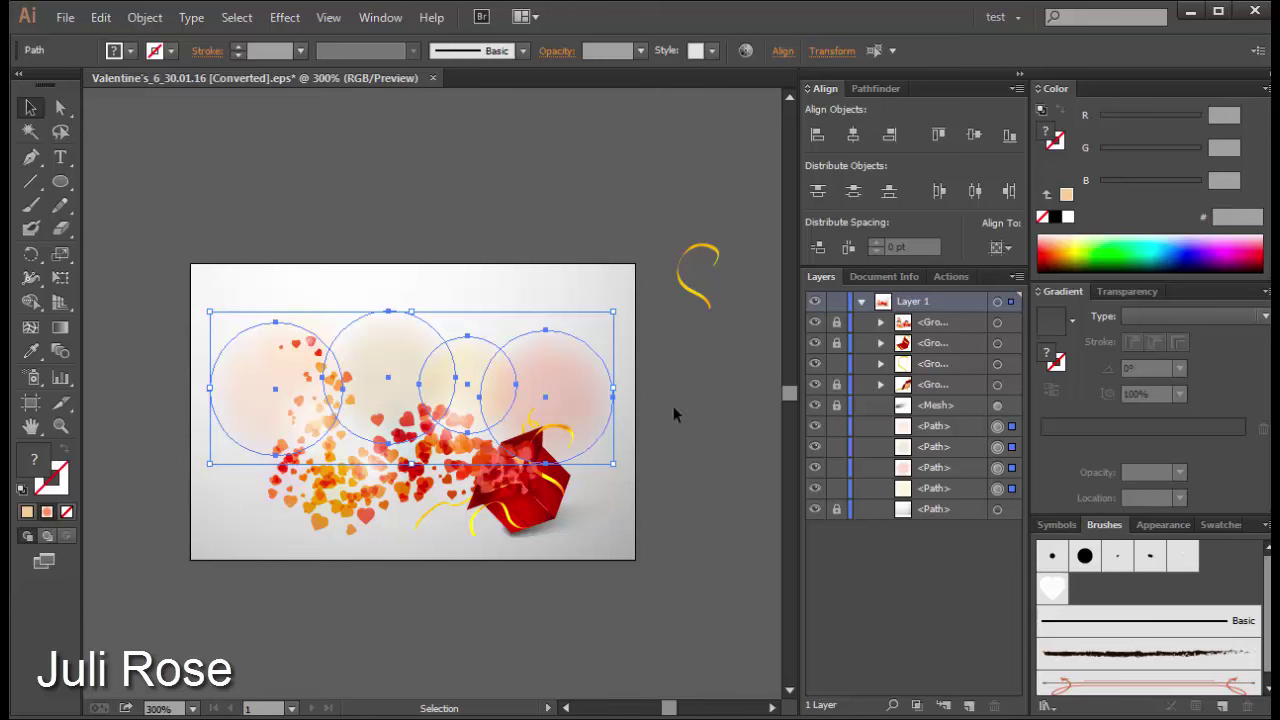
{"action": "left_click", "coordinate": [673, 413]}
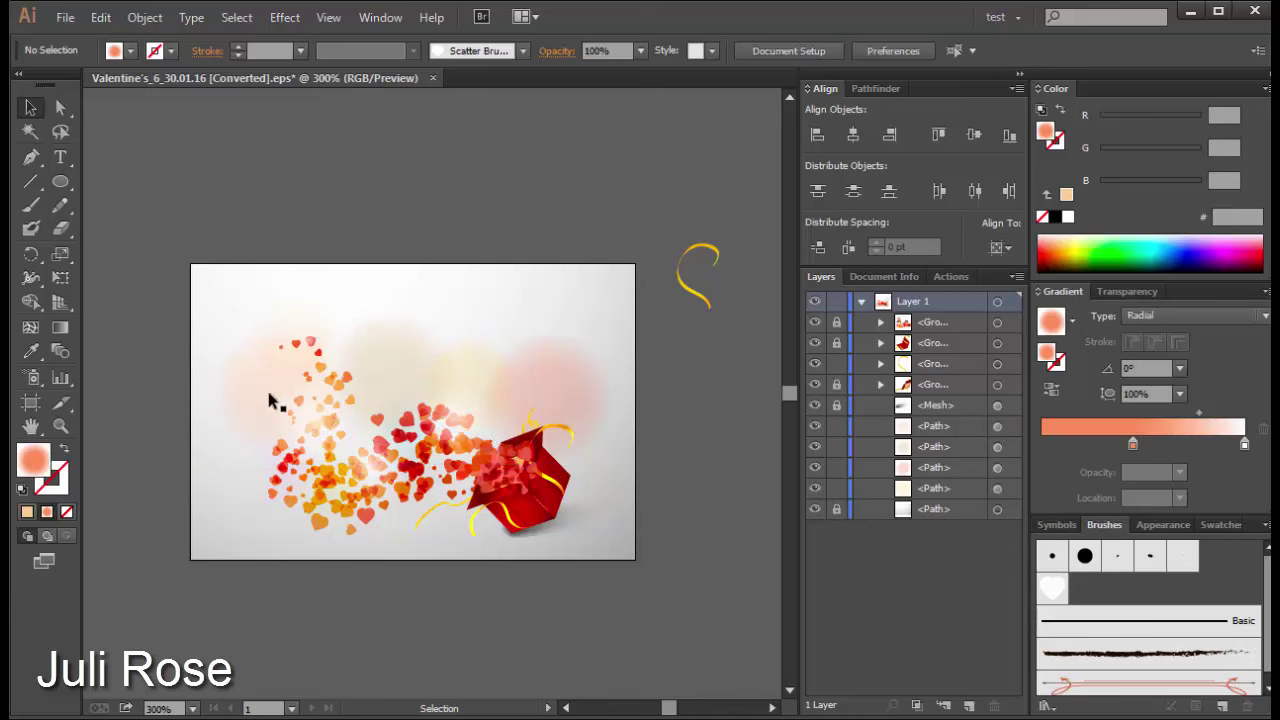
Step: Recolour one glow circle's left gradient stop light yellow FFE98C
{"action": "left_click", "coordinate": [330, 352]}
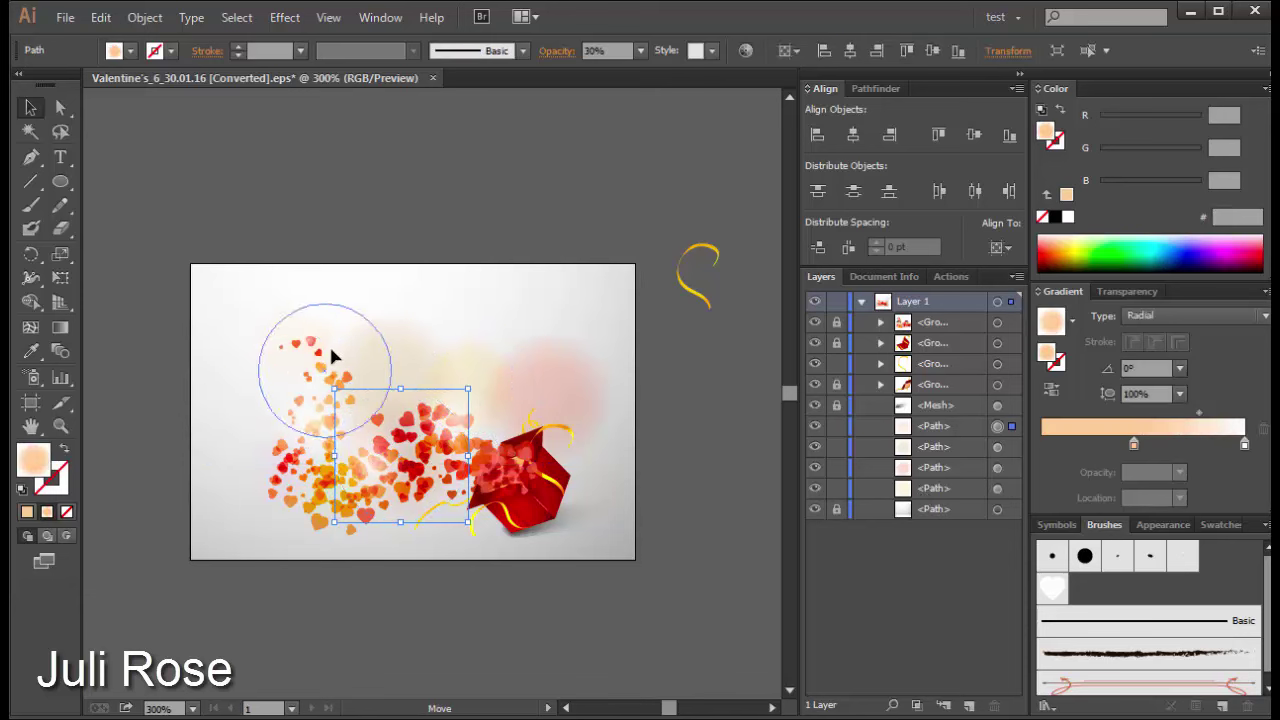
{"action": "left_click", "coordinate": [1133, 446]}
{"action": "left_click", "coordinate": [1068, 238]}
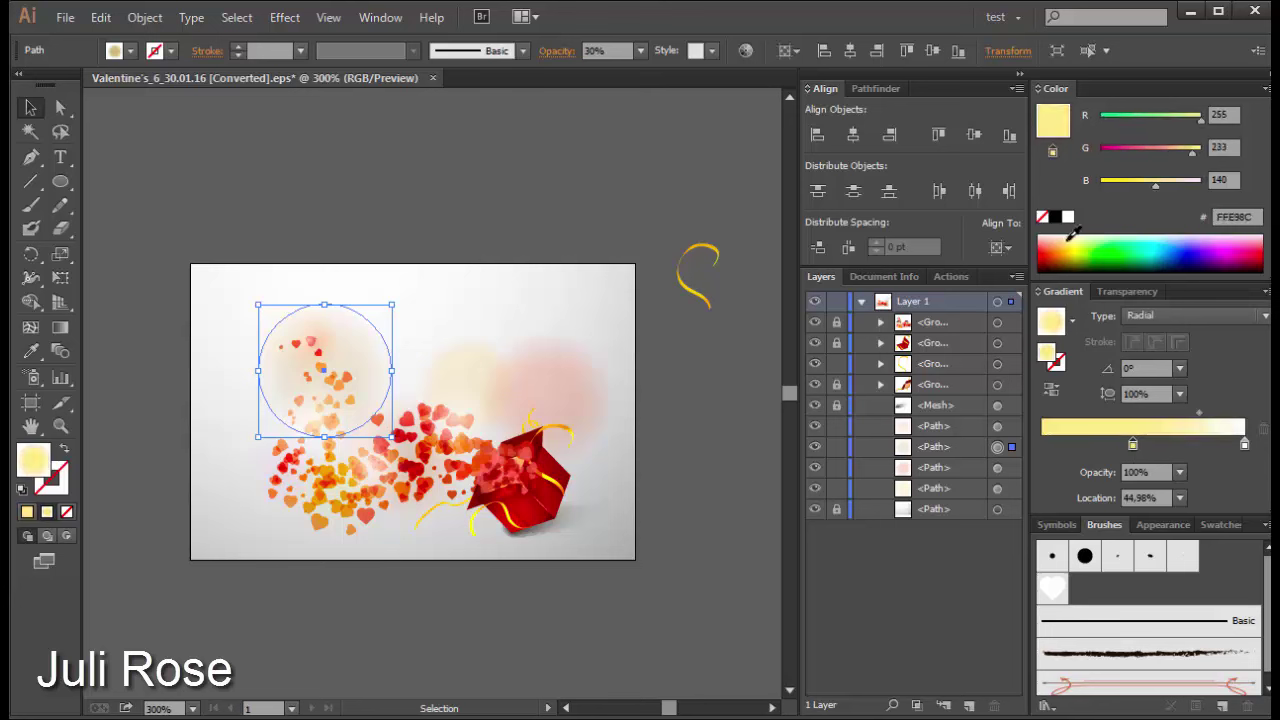
{"action": "left_click", "coordinate": [646, 397]}
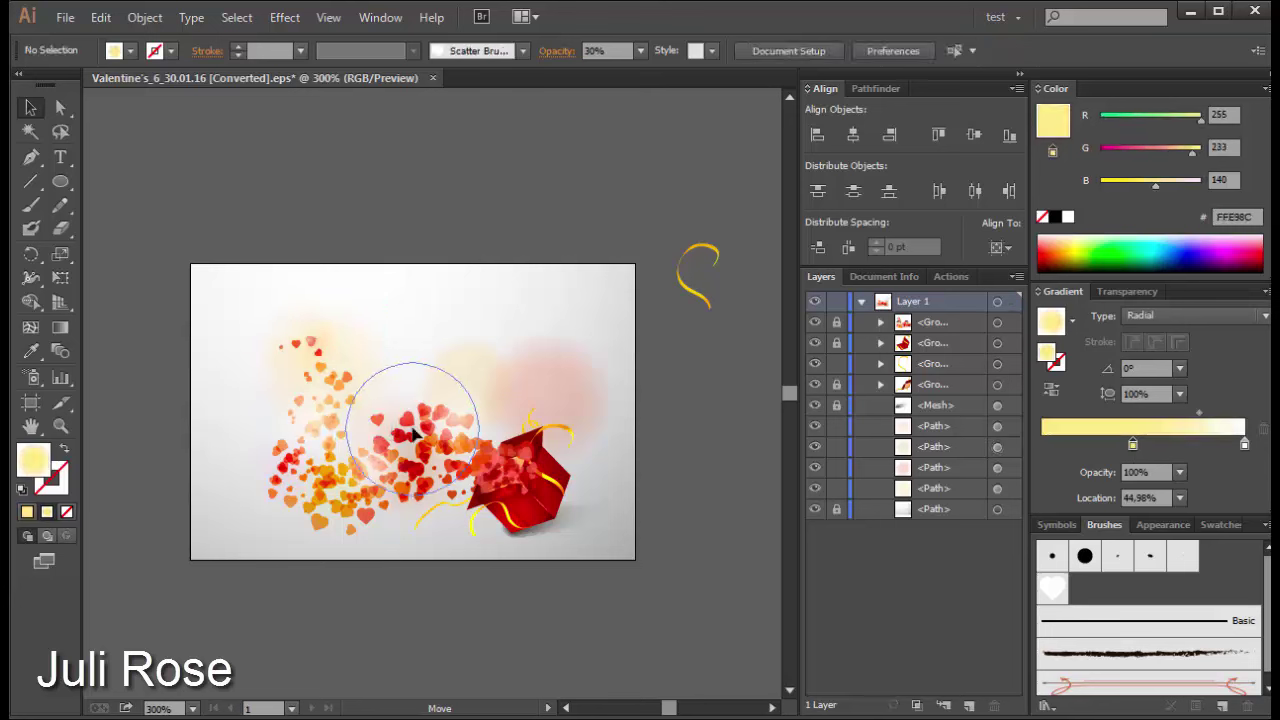
Step: Move and slightly rotate the peach glow toward the top right
{"action": "left_click", "coordinate": [368, 375]}
{"action": "mouse_move", "coordinate": [405, 430]}
{"action": "left_mouse_down"}
{"action": "mouse_move", "coordinate": [548, 455]}
{"action": "mouse_move", "coordinate": [416, 412]}
{"action": "left_mouse_up"}
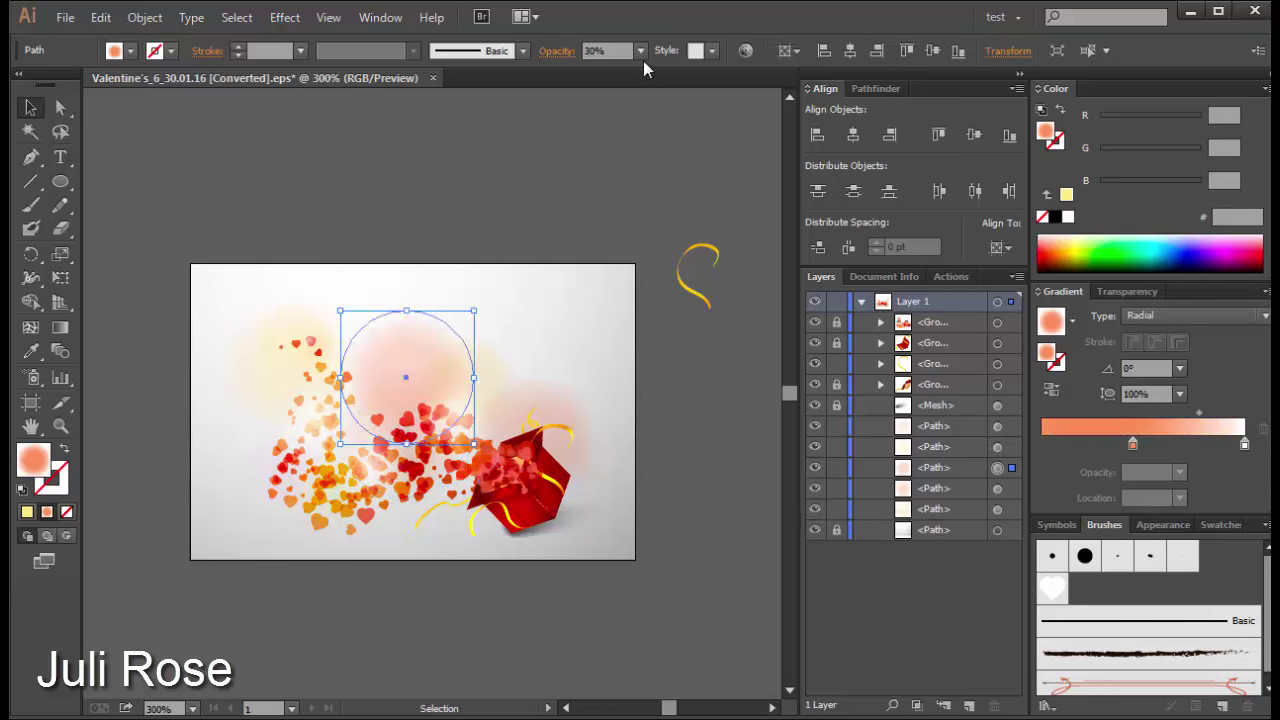
{"action": "left_click_drag", "start_coordinate": [408, 370], "coordinate": [378, 392]}
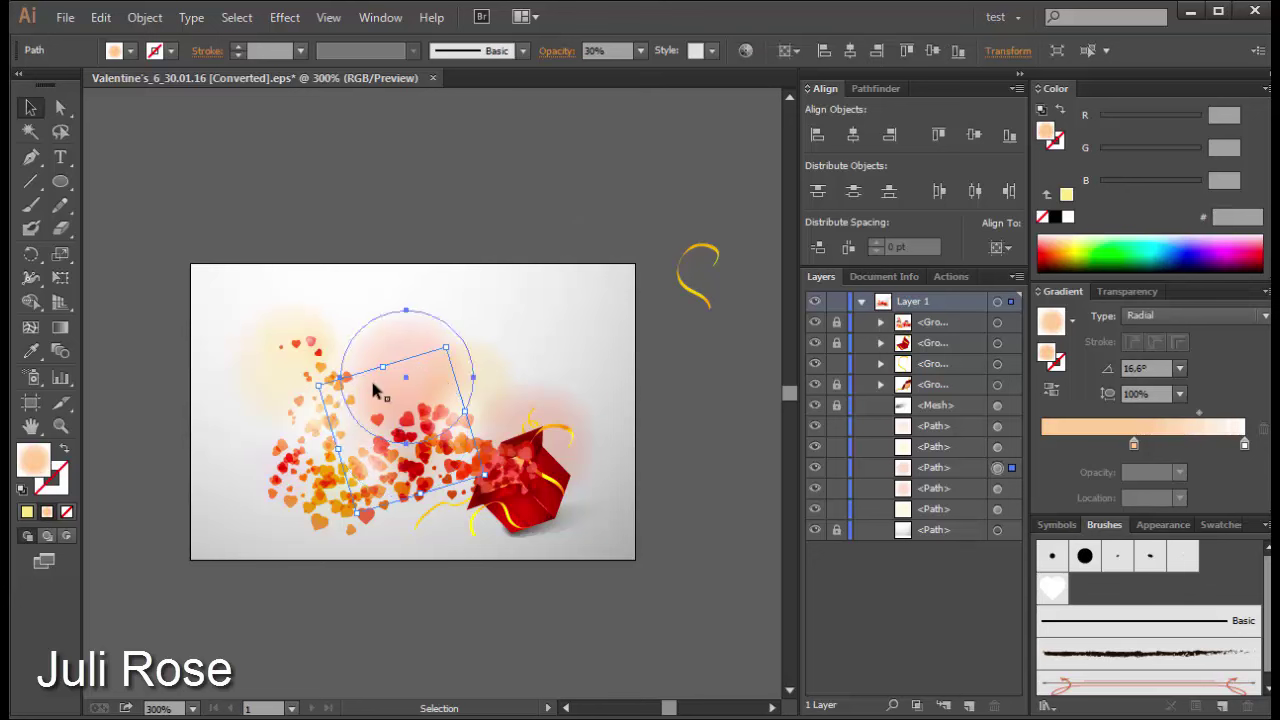
{"action": "left_click", "coordinate": [392, 503]}
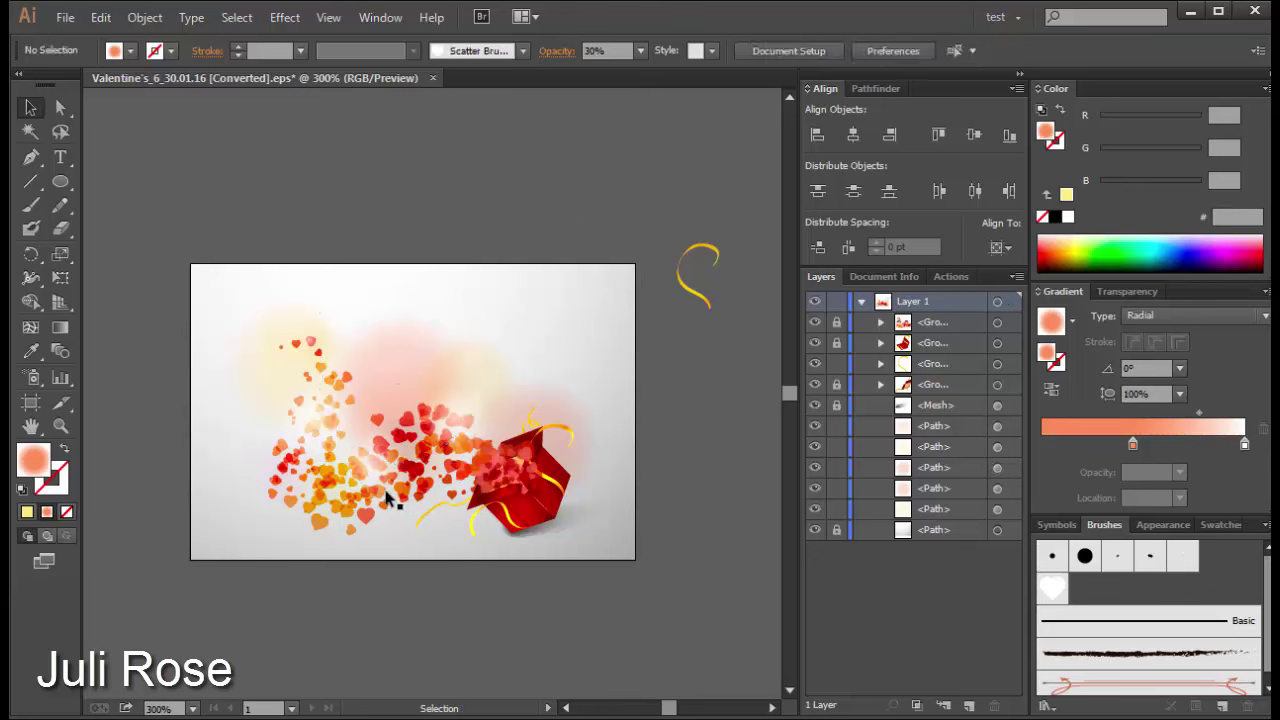
{"action": "left_click_drag", "start_coordinate": [385, 450], "coordinate": [506, 414]}
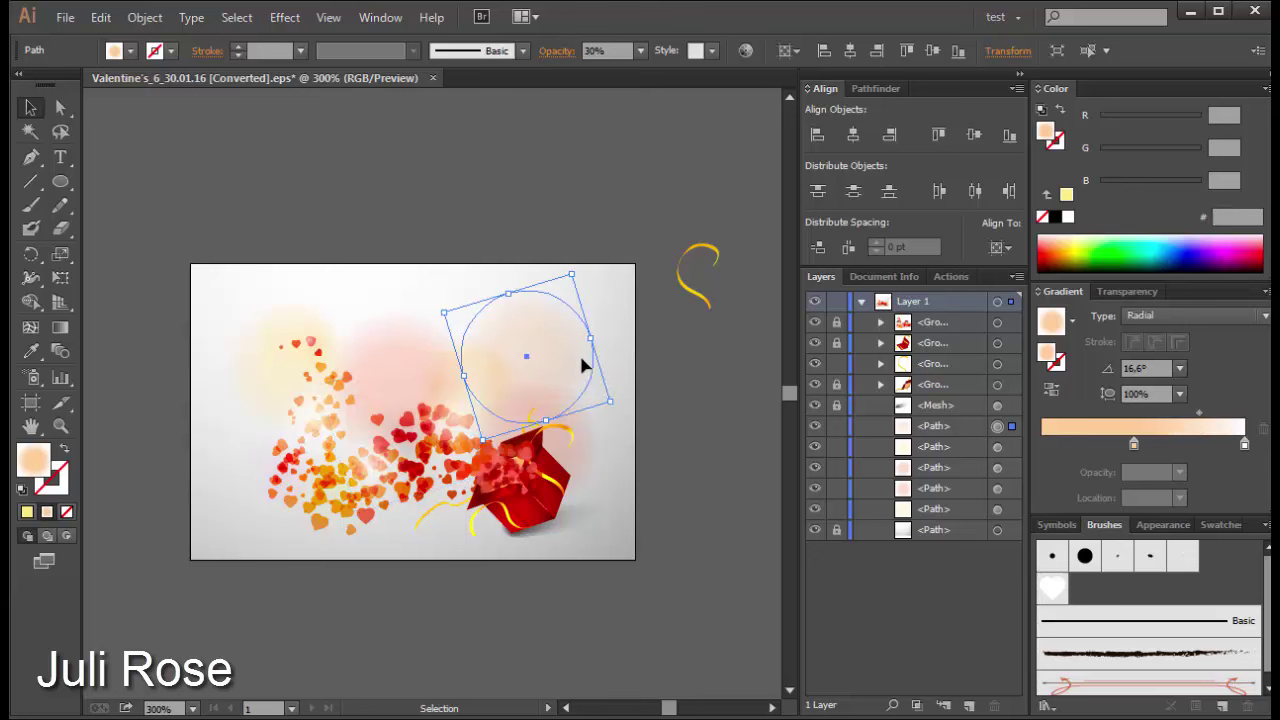
{"action": "left_click", "coordinate": [661, 400]}
Step: Set the left yellow glow circle to 20% opacity
{"action": "left_click", "coordinate": [270, 370]}
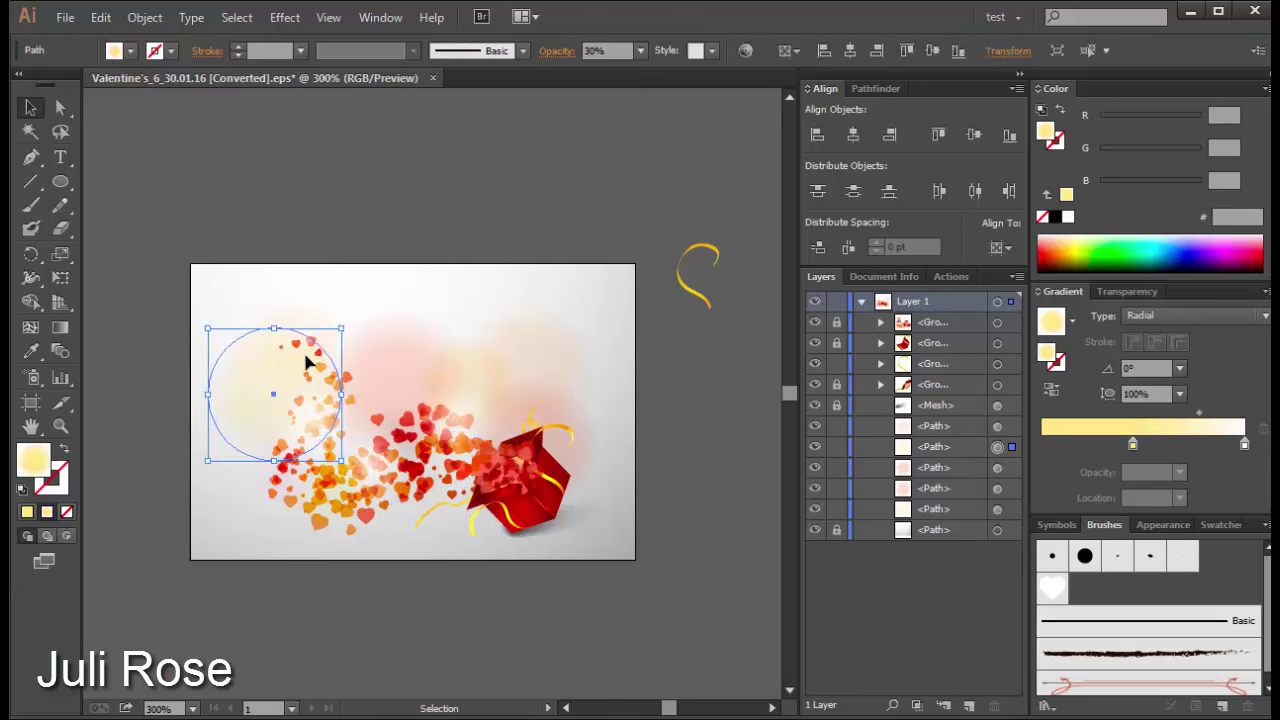
{"action": "left_click", "coordinate": [200, 320]}
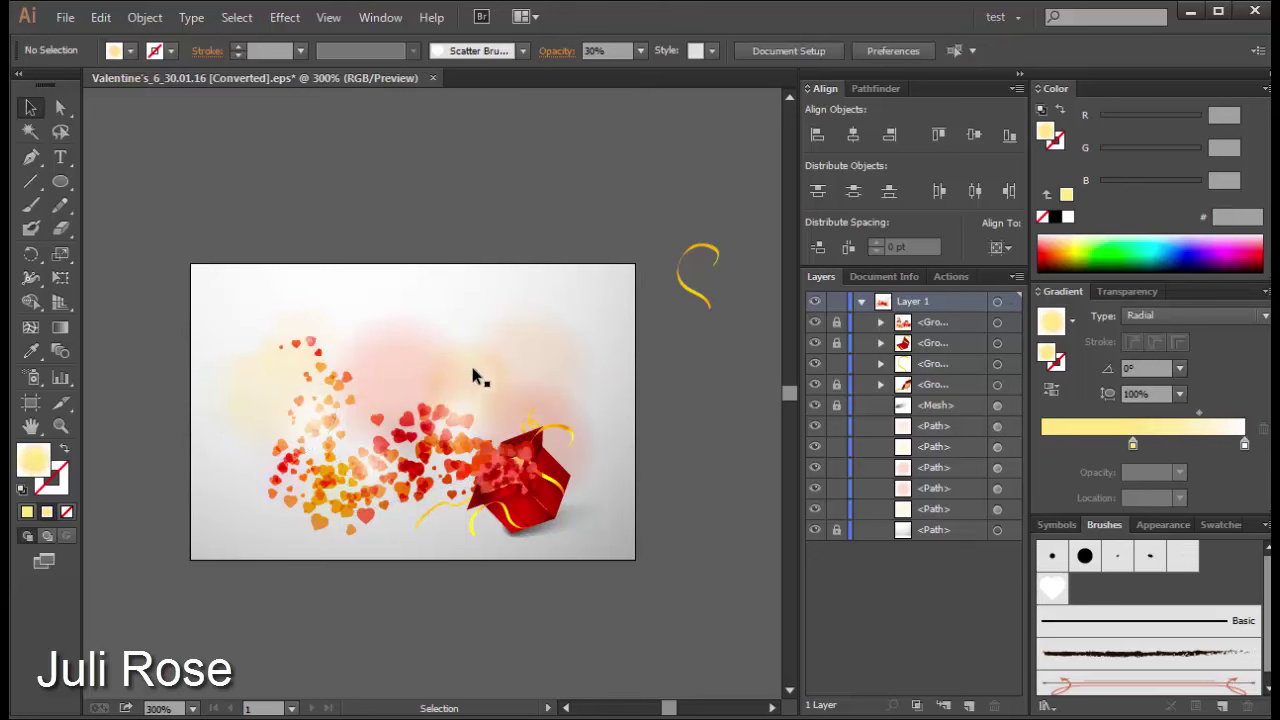
{"action": "left_click", "coordinate": [288, 402]}
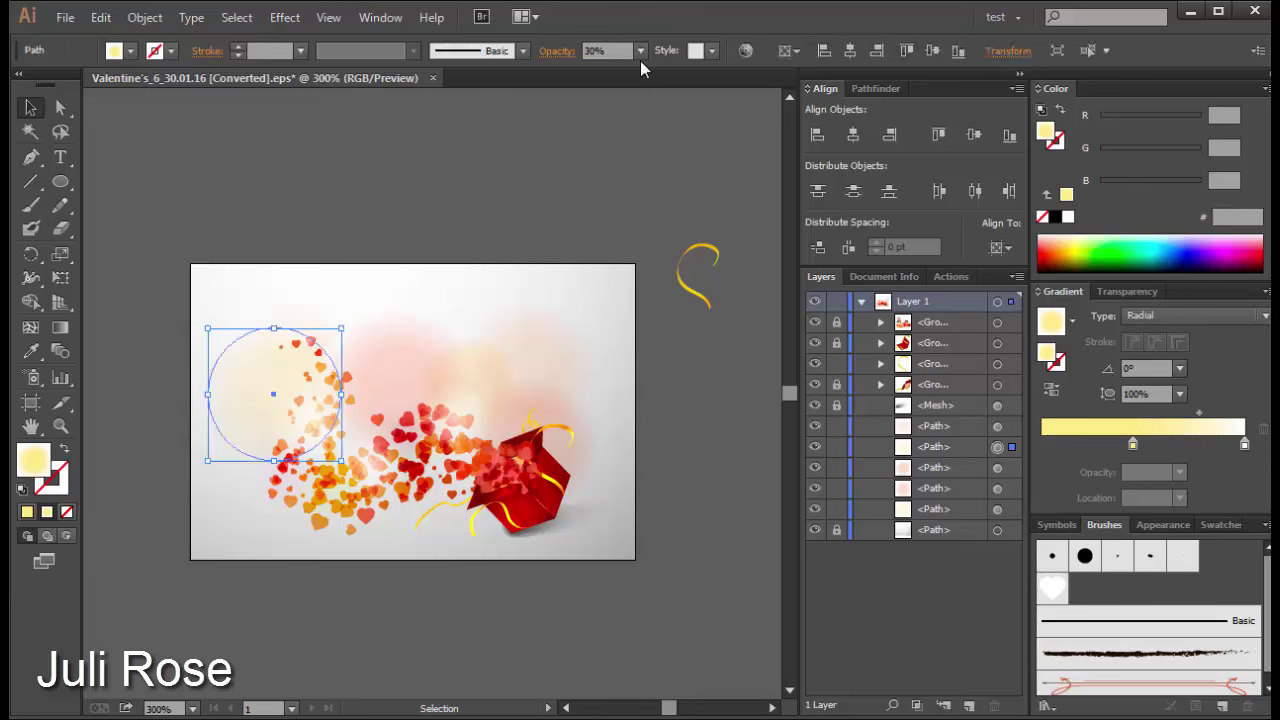
{"action": "left_click", "coordinate": [640, 50]}
{"action": "left_click", "coordinate": [660, 116]}
{"action": "left_click_drag", "start_coordinate": [162, 312], "coordinate": [463, 290]}
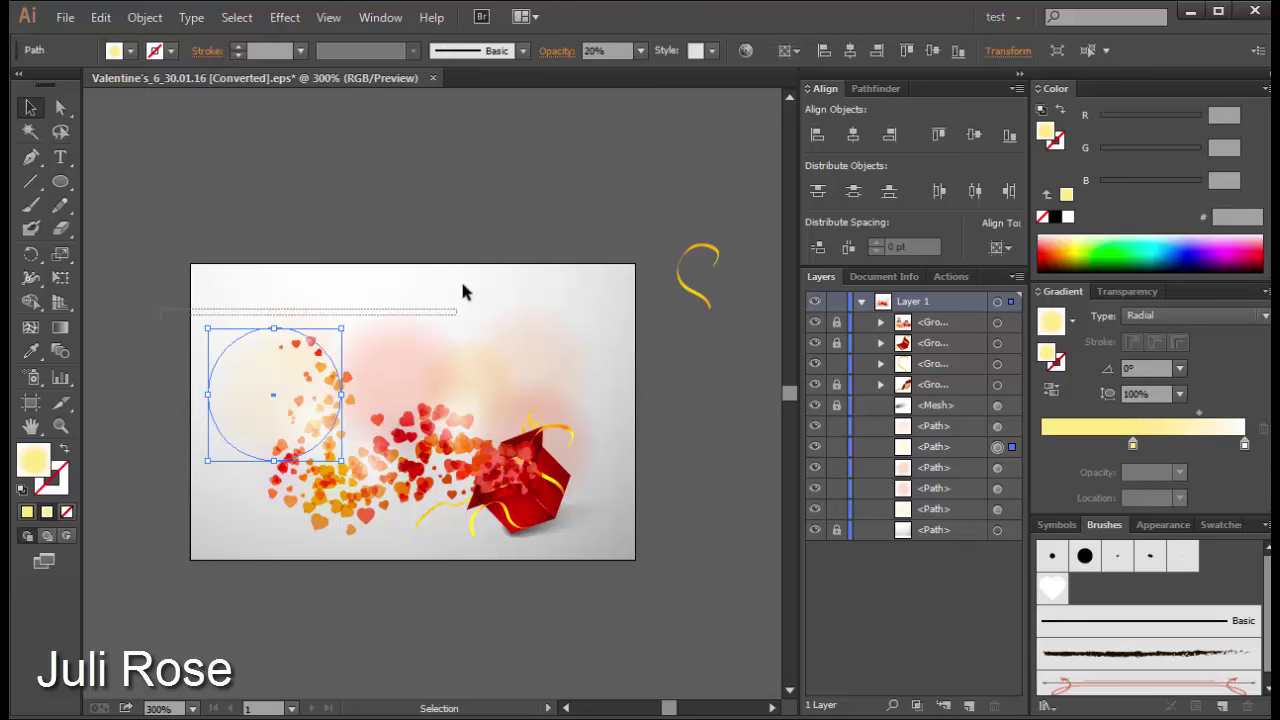
Step: Shrink the centre pink glow, set it to 10% opacity, and shift it right
{"action": "left_click", "coordinate": [463, 458]}
{"action": "left_click_drag", "start_coordinate": [475, 462], "coordinate": [462, 450]}
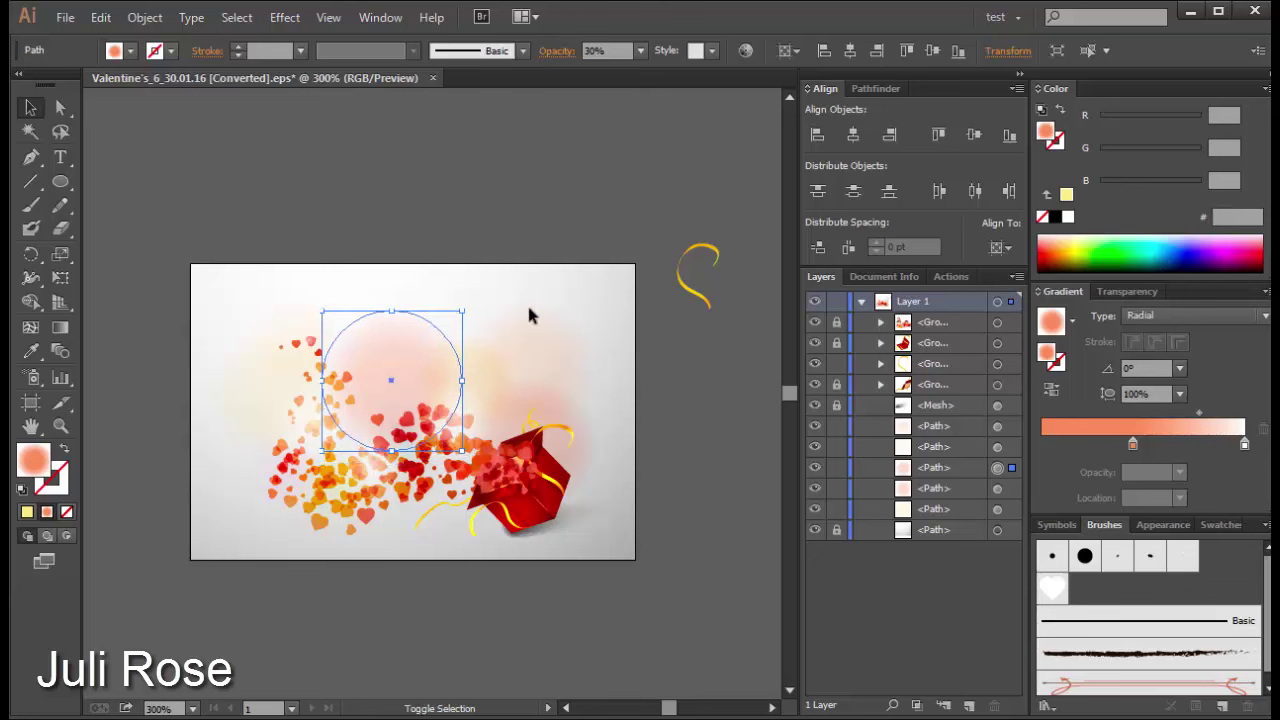
{"action": "left_click", "coordinate": [640, 50]}
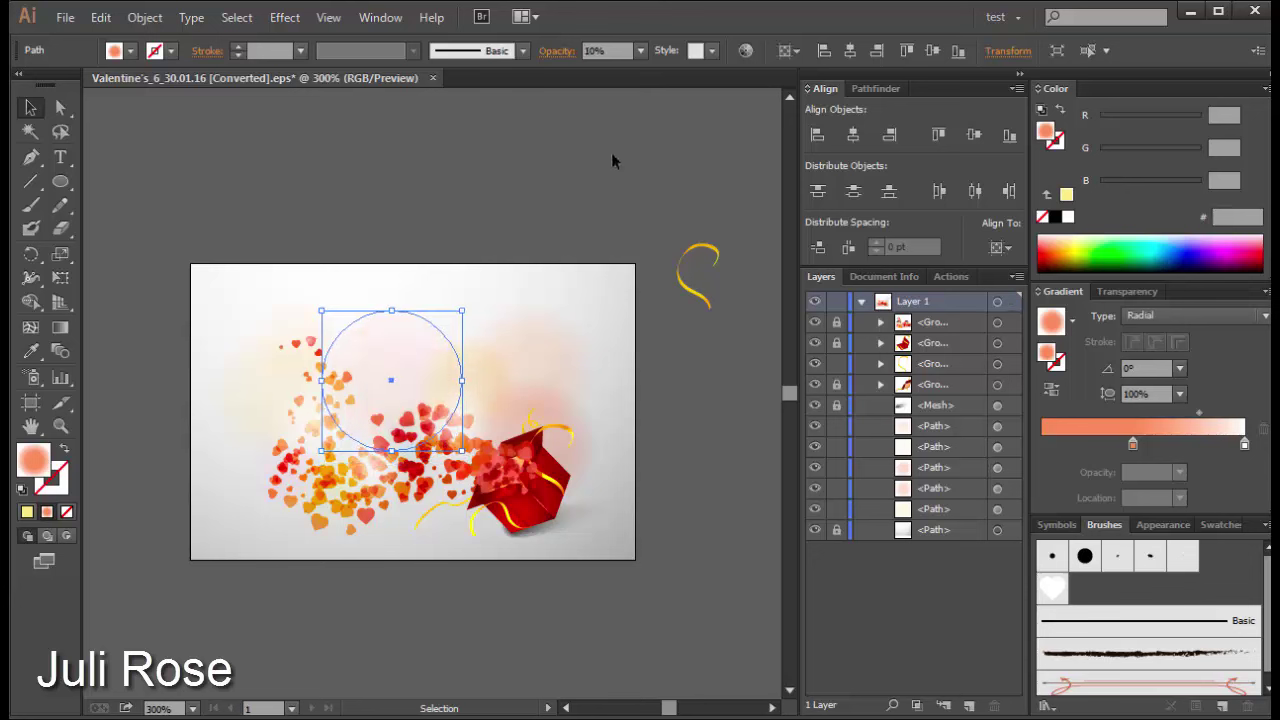
{"action": "left_click", "coordinate": [518, 241]}
{"action": "mouse_move", "coordinate": [400, 344]}
{"action": "left_mouse_down"}
{"action": "mouse_move", "coordinate": [475, 367]}
{"action": "mouse_move", "coordinate": [460, 355]}
{"action": "left_mouse_up"}
Step: Delete the small yellow circle, fade the top glow to 20%, and select all four
{"action": "left_click", "coordinate": [460, 355]}
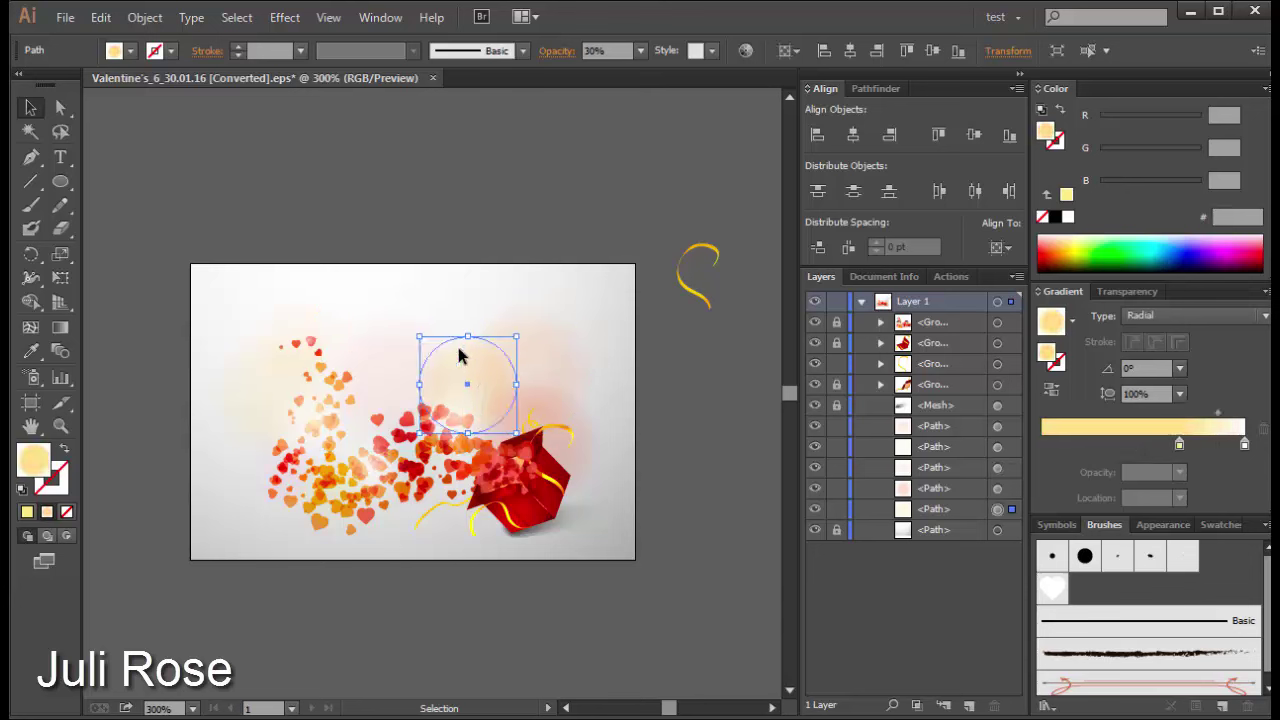
{"action": "key", "text": "Delete"}
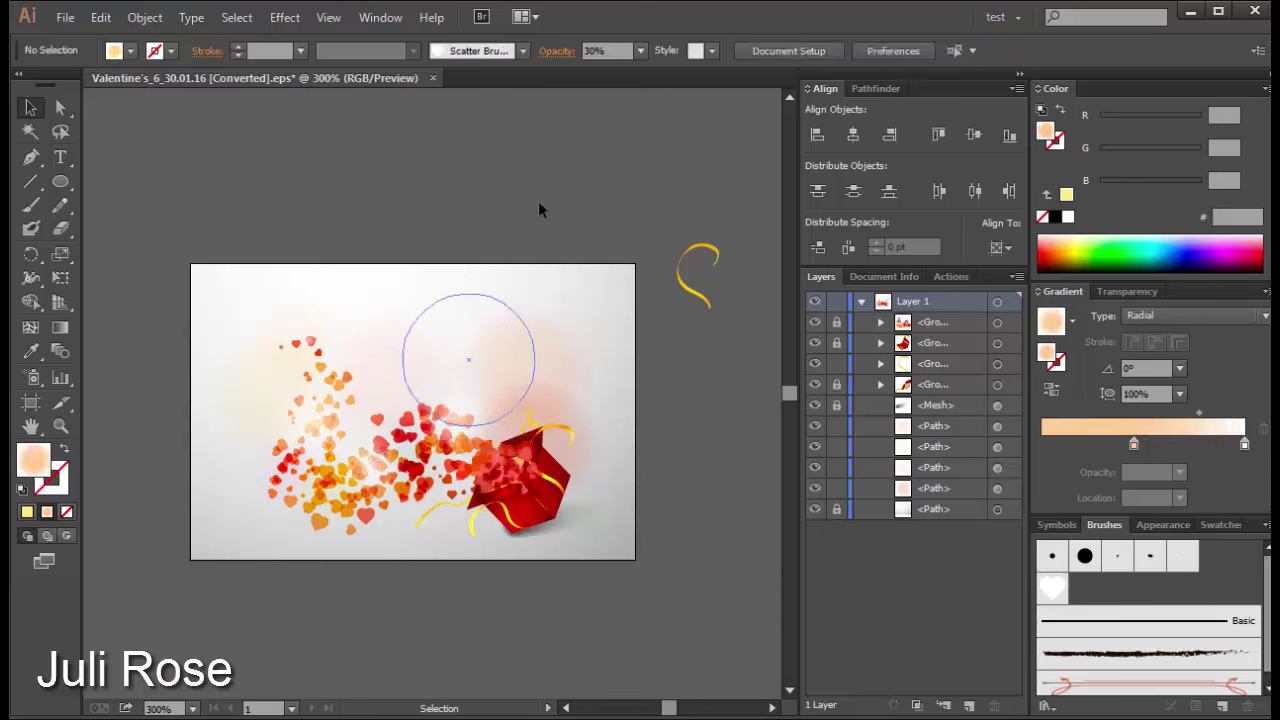
{"action": "left_click", "coordinate": [576, 324]}
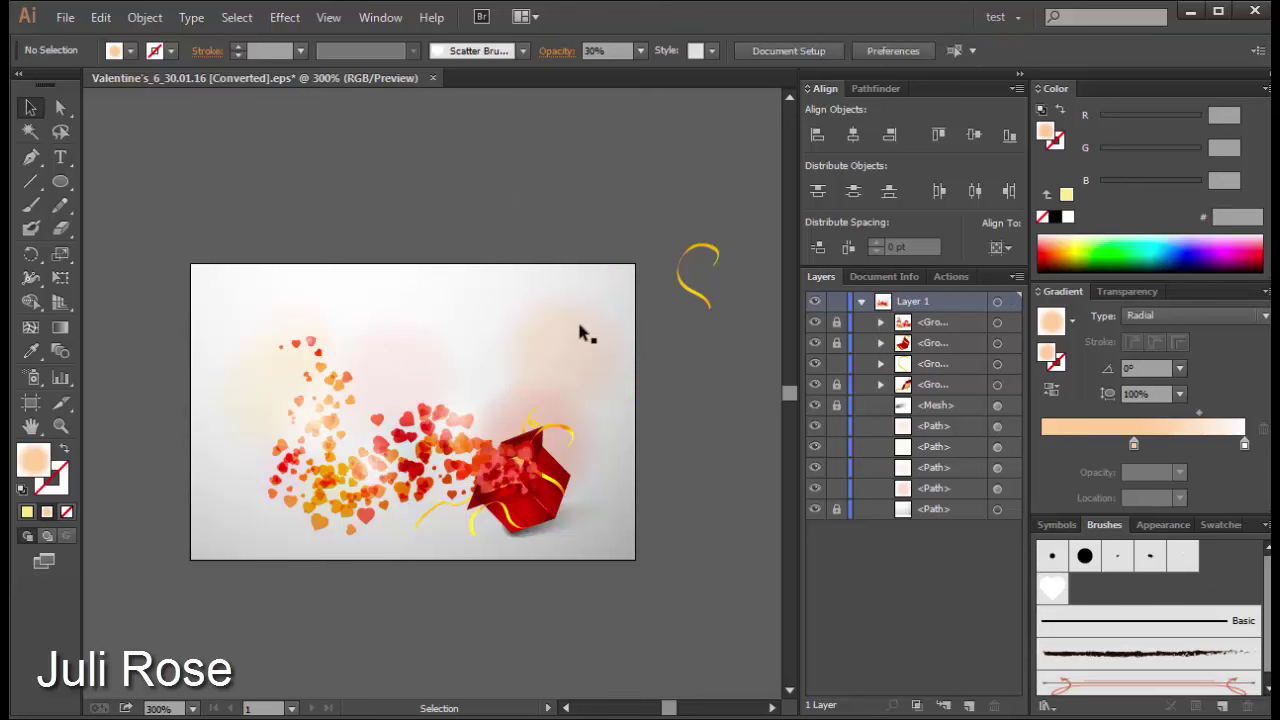
{"action": "left_click", "coordinate": [640, 50]}
{"action": "left_click", "coordinate": [640, 129]}
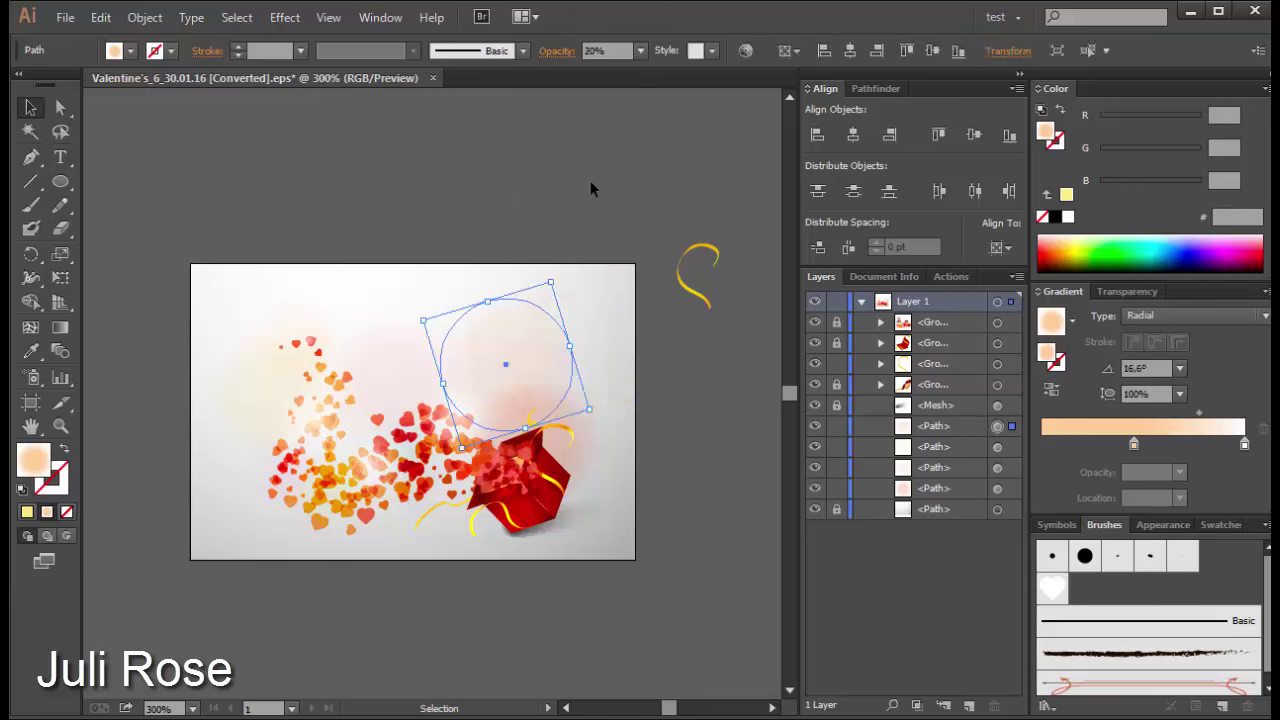
{"action": "left_click", "coordinate": [587, 255]}
{"action": "left_click_drag", "start_coordinate": [597, 265], "coordinate": [255, 454]}
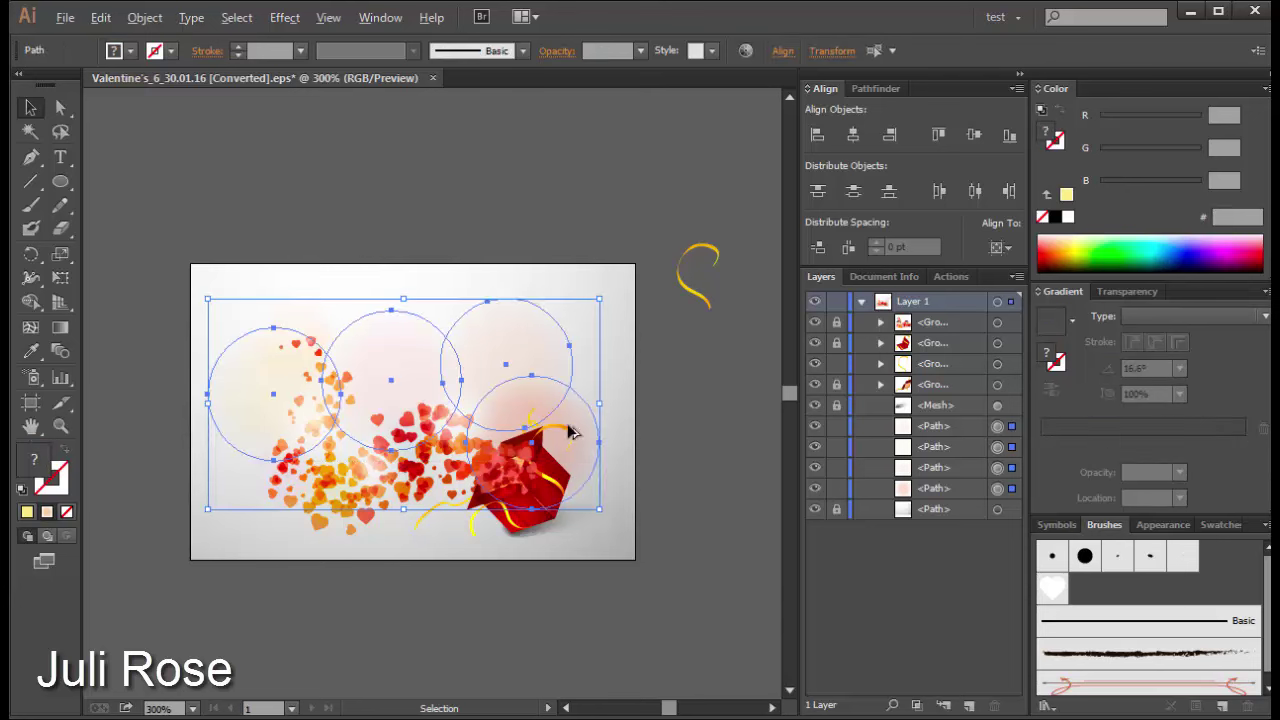
Step: Duplicate the four glow circles above the artboard and group the originals
{"action": "left_click_drag", "start_coordinate": [570, 432], "coordinate": [472, 222]}
{"action": "left_click_drag", "start_coordinate": [191, 342], "coordinate": [587, 543]}
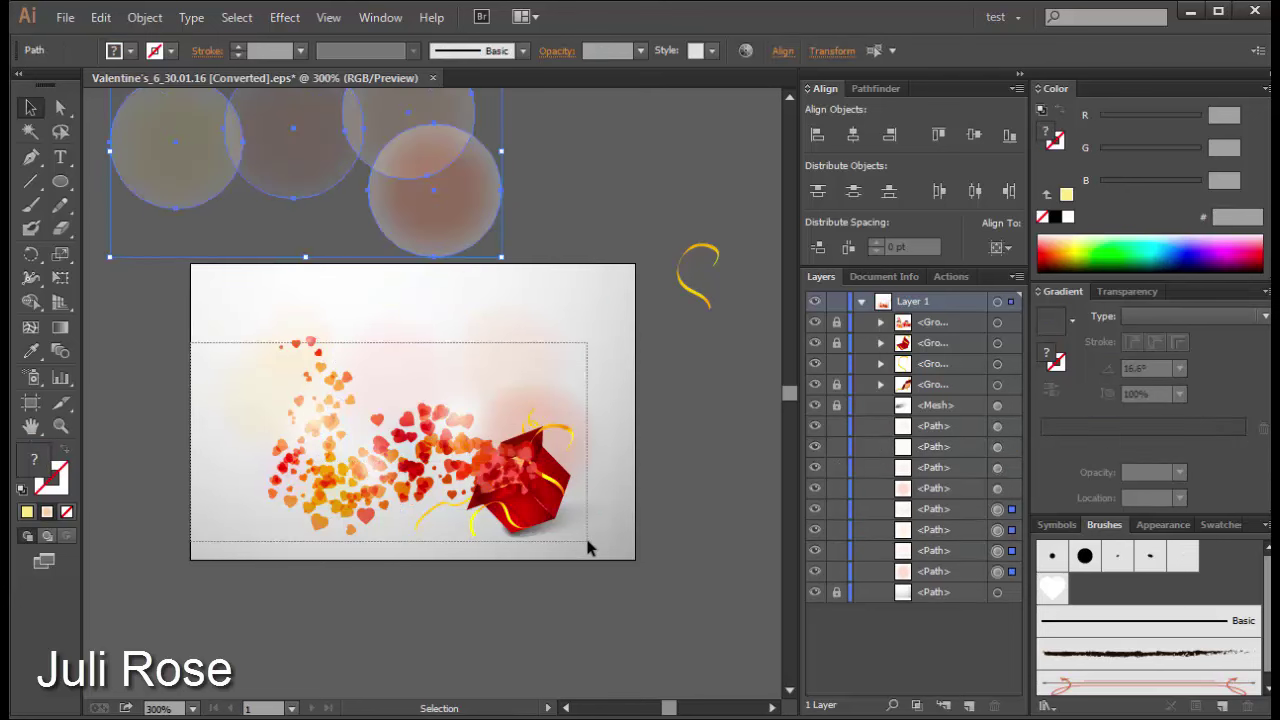
{"action": "key", "text": "ctrl+g"}
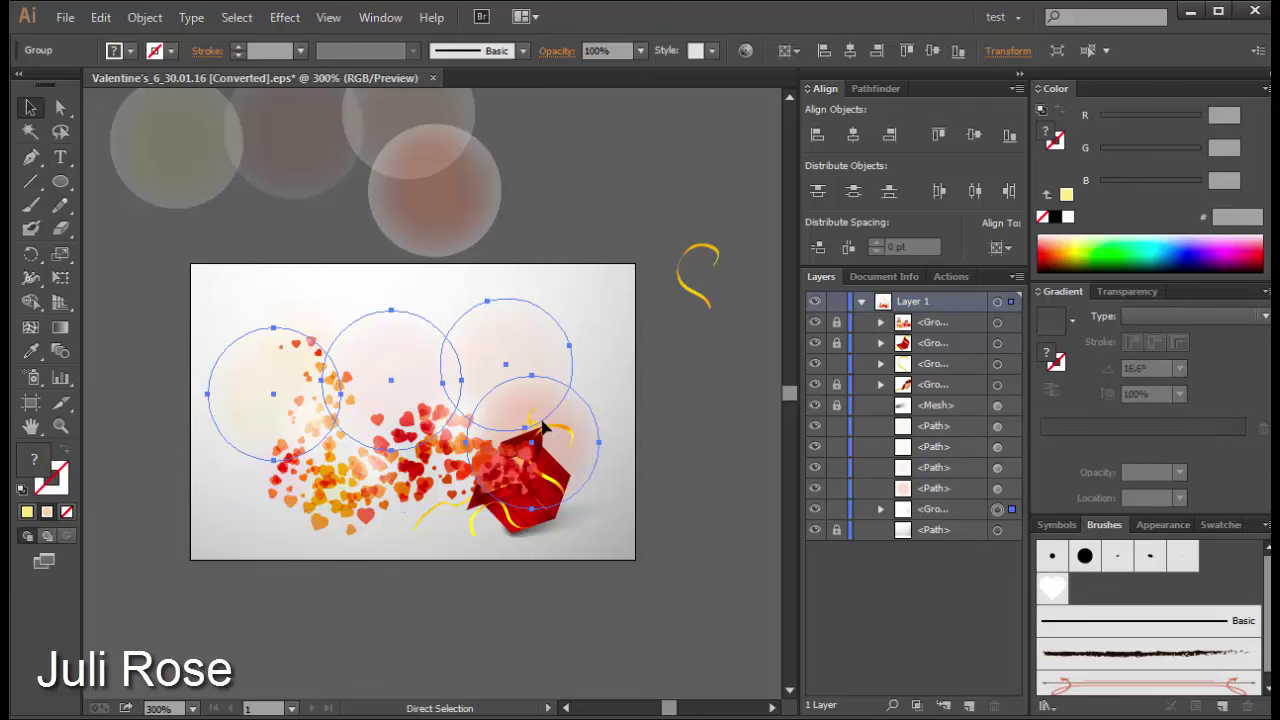
{"action": "key", "text": "ctrl+shift+a"}
Step: Bring a copied circle onto the artboard's left, tighten its white gradient stops, and shrink it
{"action": "left_click", "coordinate": [445, 212]}
{"action": "left_click_drag", "start_coordinate": [463, 220], "coordinate": [288, 463]}
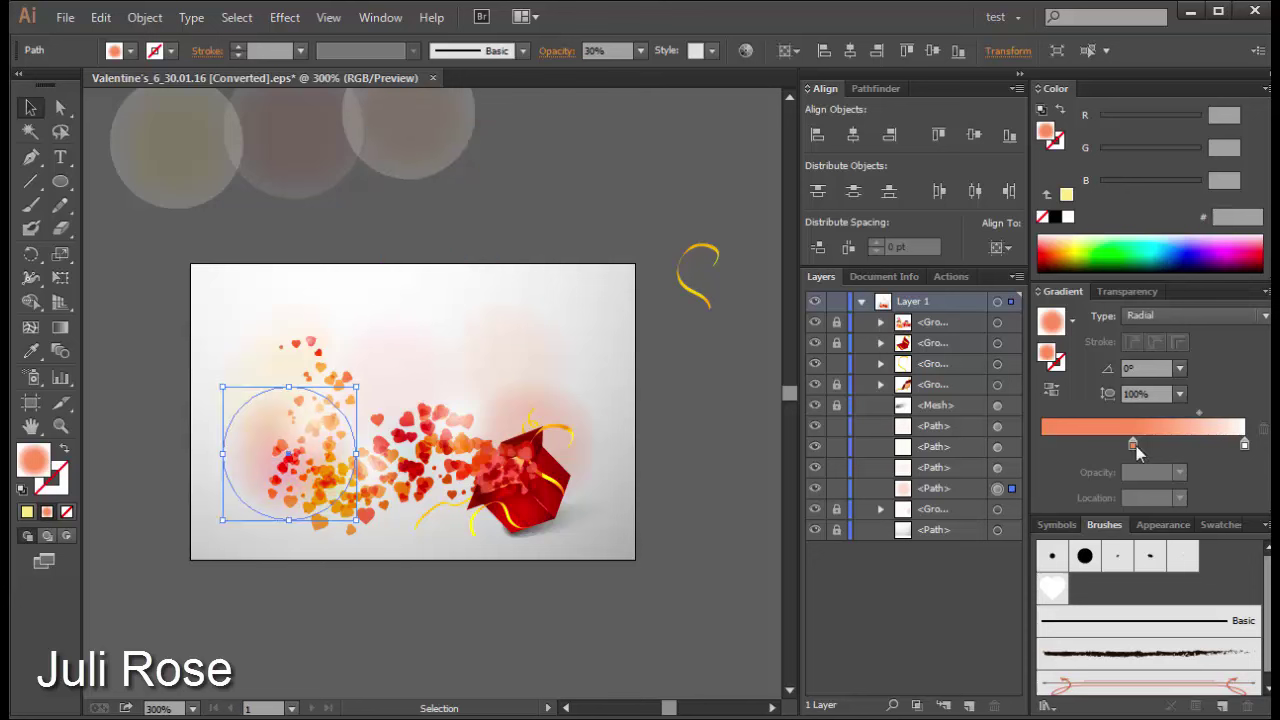
{"action": "mouse_move", "coordinate": [1244, 445]}
{"action": "left_mouse_down"}
{"action": "mouse_move", "coordinate": [1108, 445]}
{"action": "mouse_move", "coordinate": [1185, 445]}
{"action": "mouse_move", "coordinate": [1168, 413]}
{"action": "mouse_move", "coordinate": [1202, 413]}
{"action": "left_mouse_up"}
{"action": "left_click_drag", "start_coordinate": [1108, 445], "coordinate": [1142, 445]}
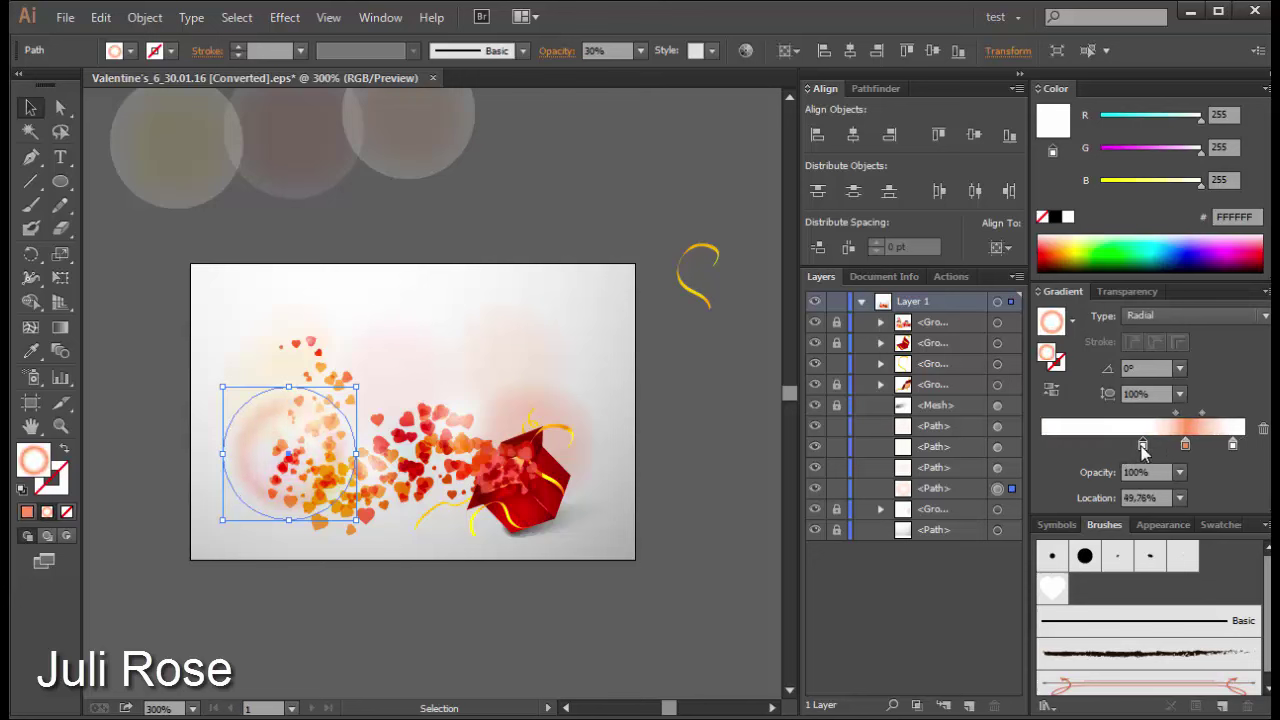
{"action": "left_click_drag", "start_coordinate": [224, 520], "coordinate": [252, 472]}
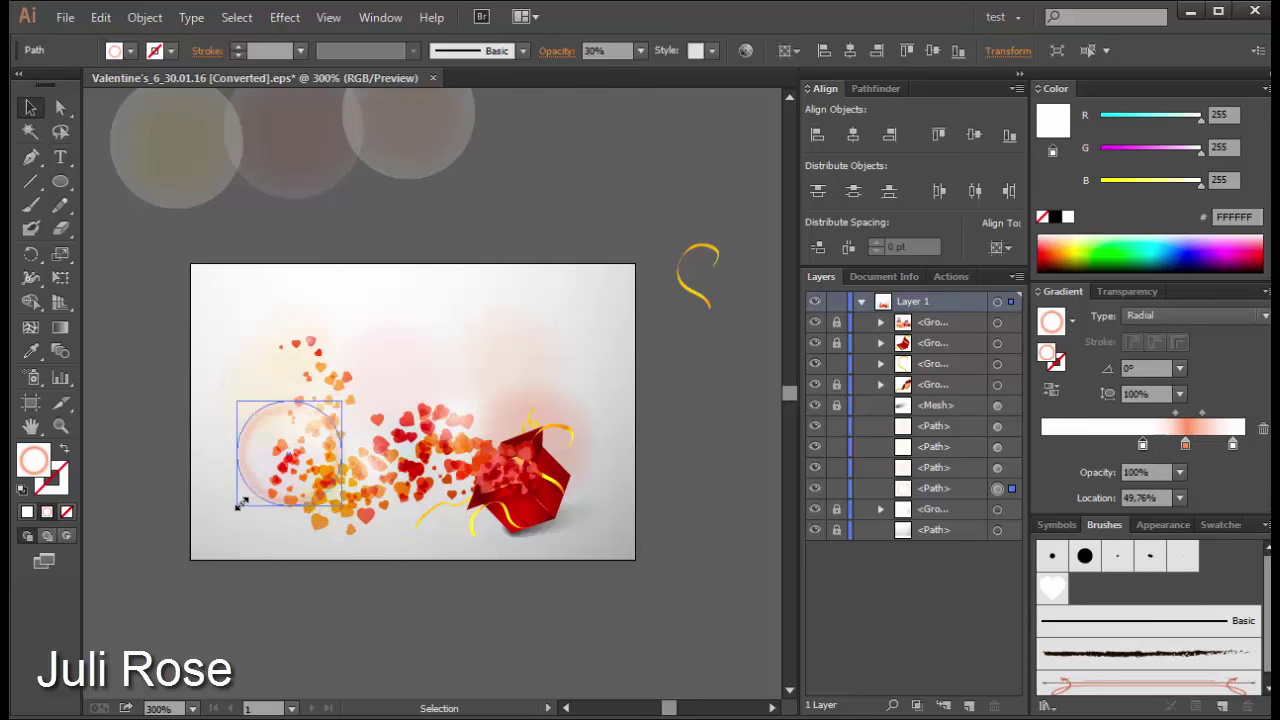
{"action": "left_click", "coordinate": [260, 490]}
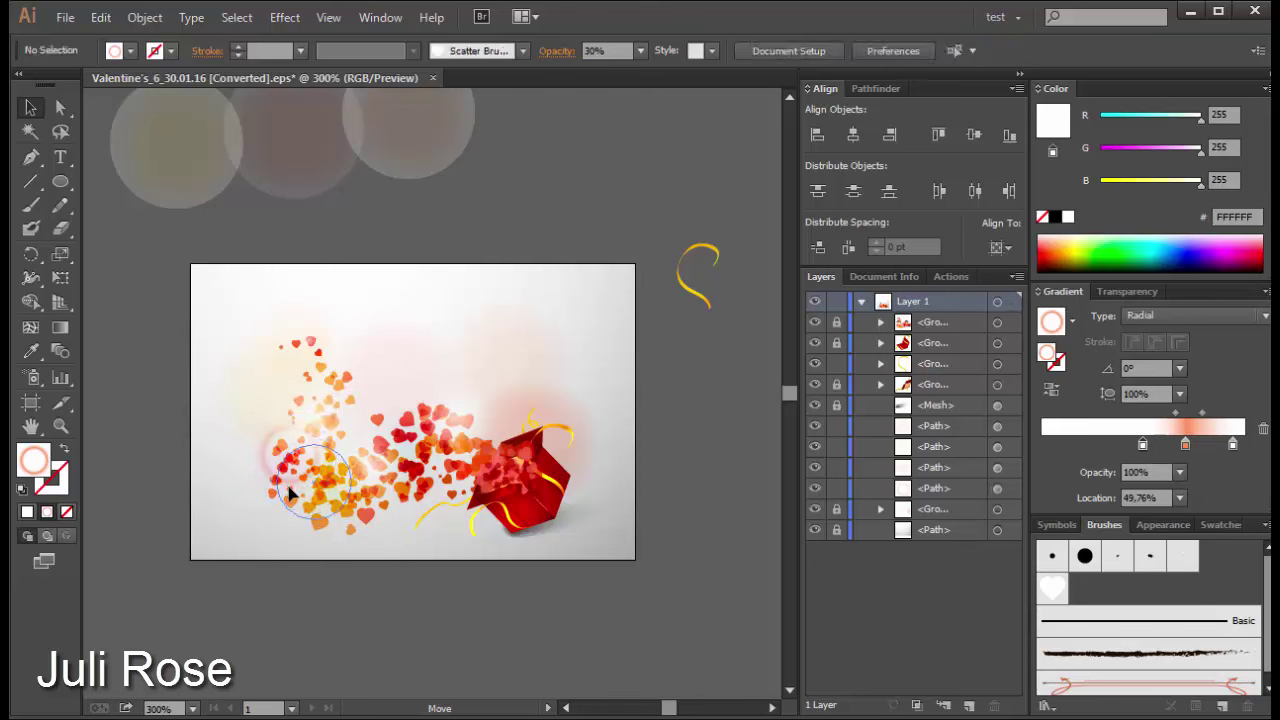
Step: Push the small glow circle's pink gradient stop outward to 84.69%
{"action": "left_click", "coordinate": [286, 491]}
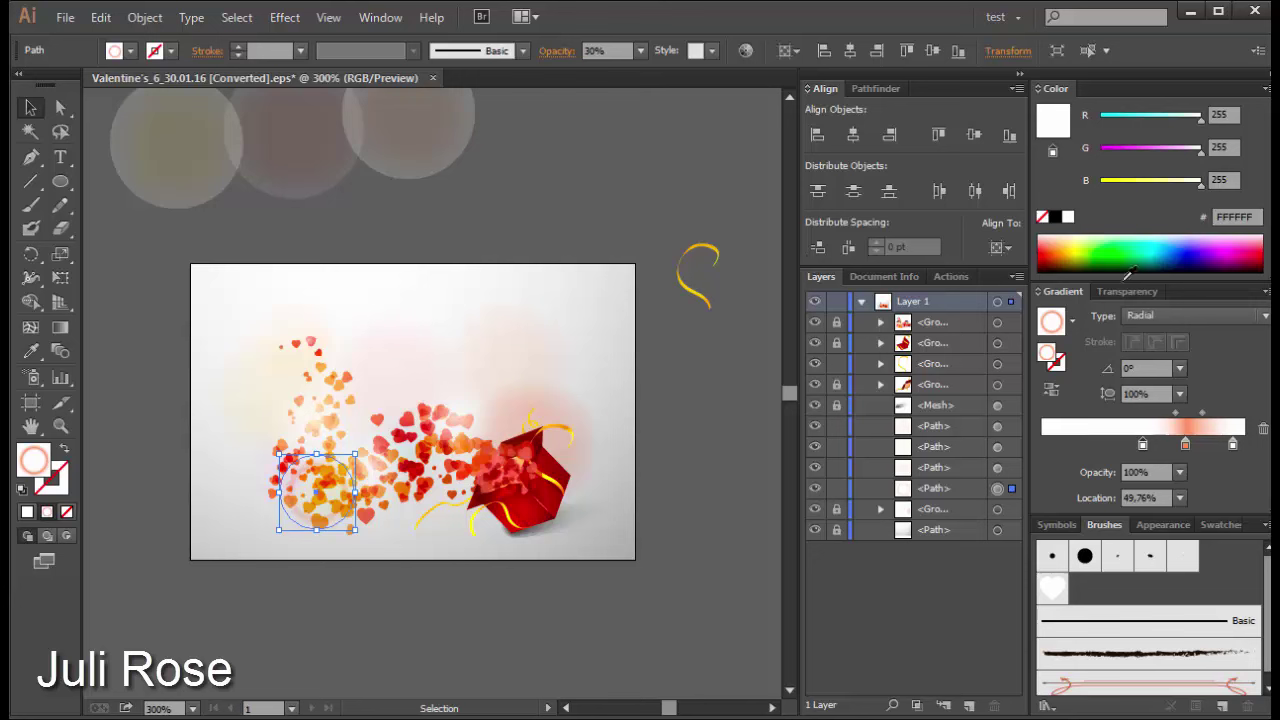
{"action": "left_click_drag", "start_coordinate": [1185, 445], "coordinate": [1214, 447]}
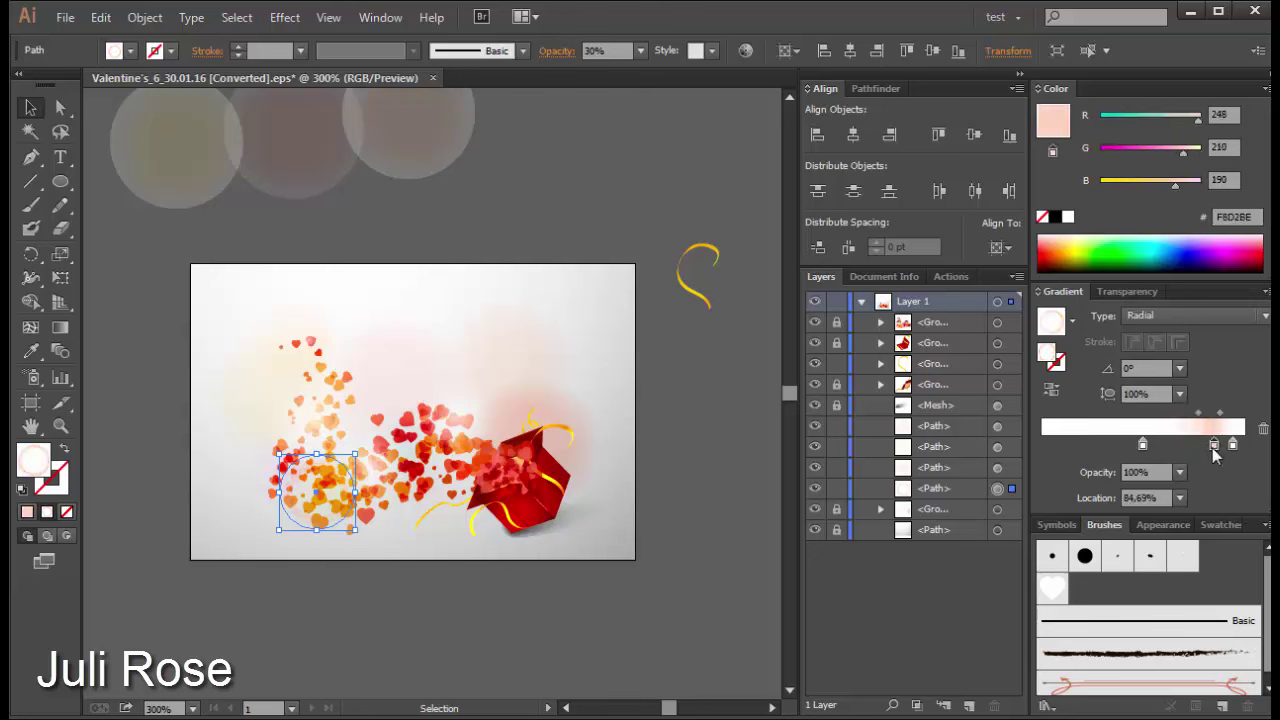
{"action": "left_click", "coordinate": [638, 556]}
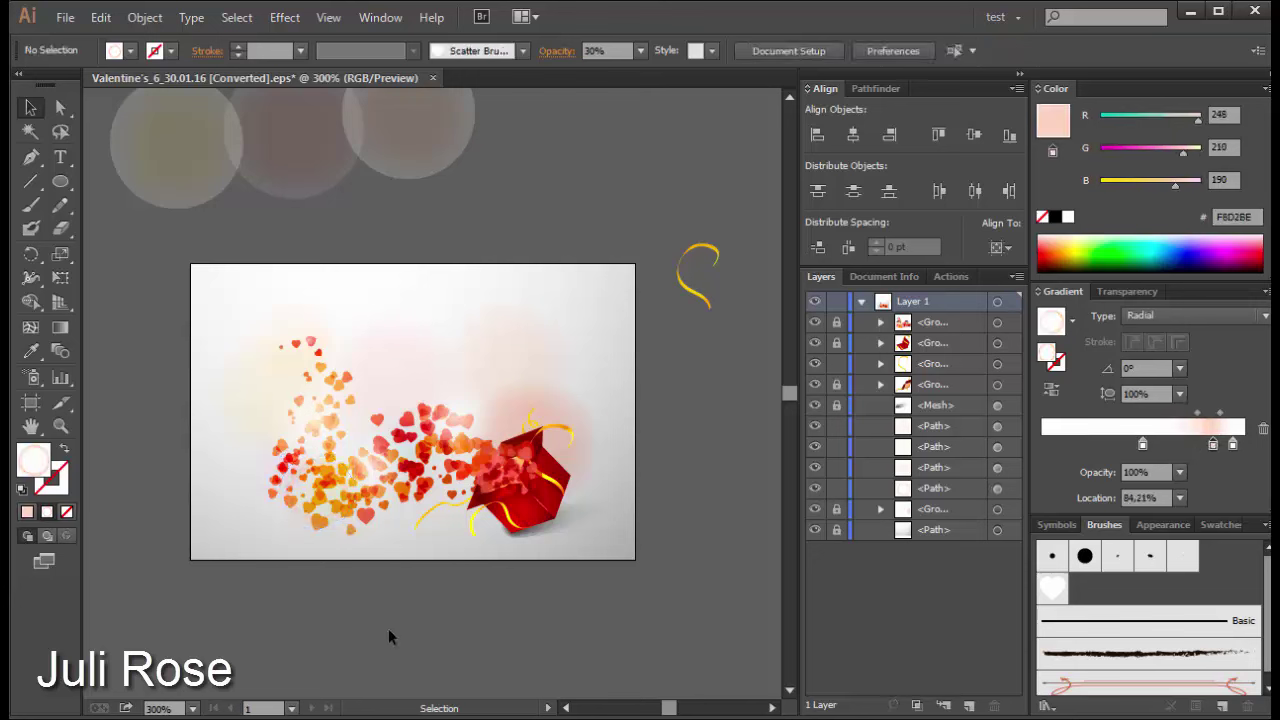
{"action": "left_click", "coordinate": [272, 525]}
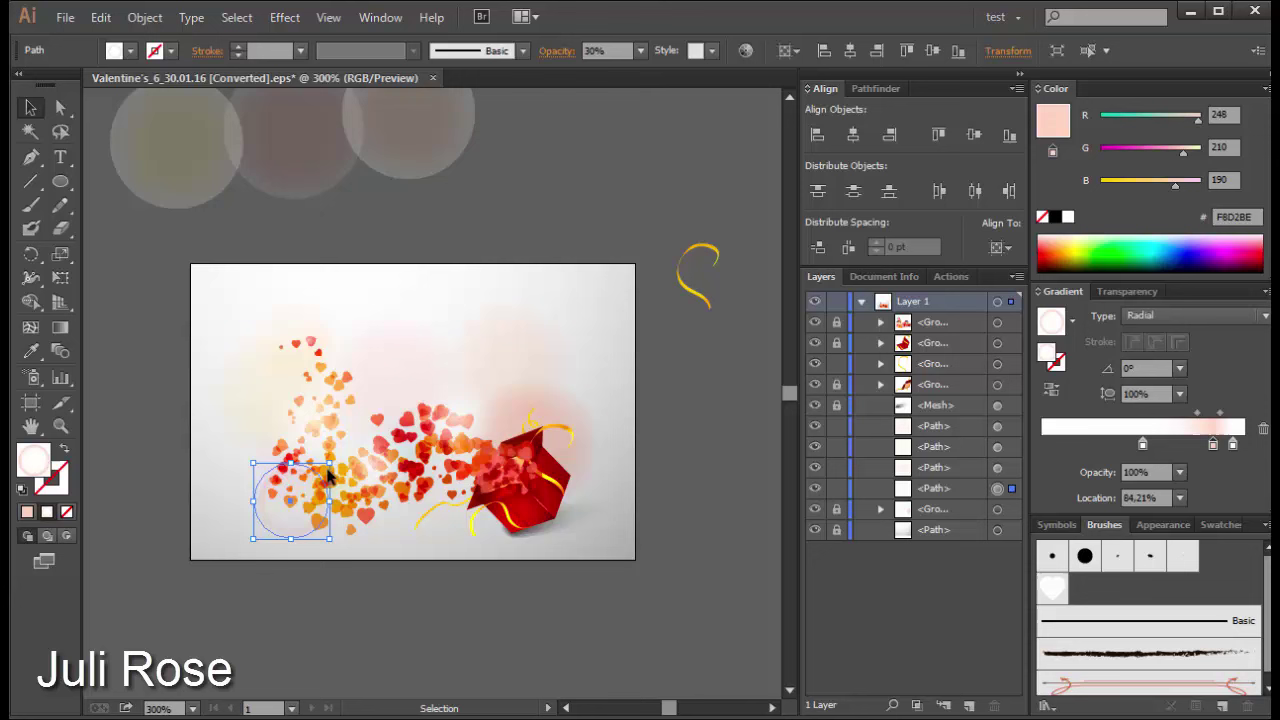
{"action": "left_click", "coordinate": [316, 576]}
{"action": "left_click", "coordinate": [316, 538]}
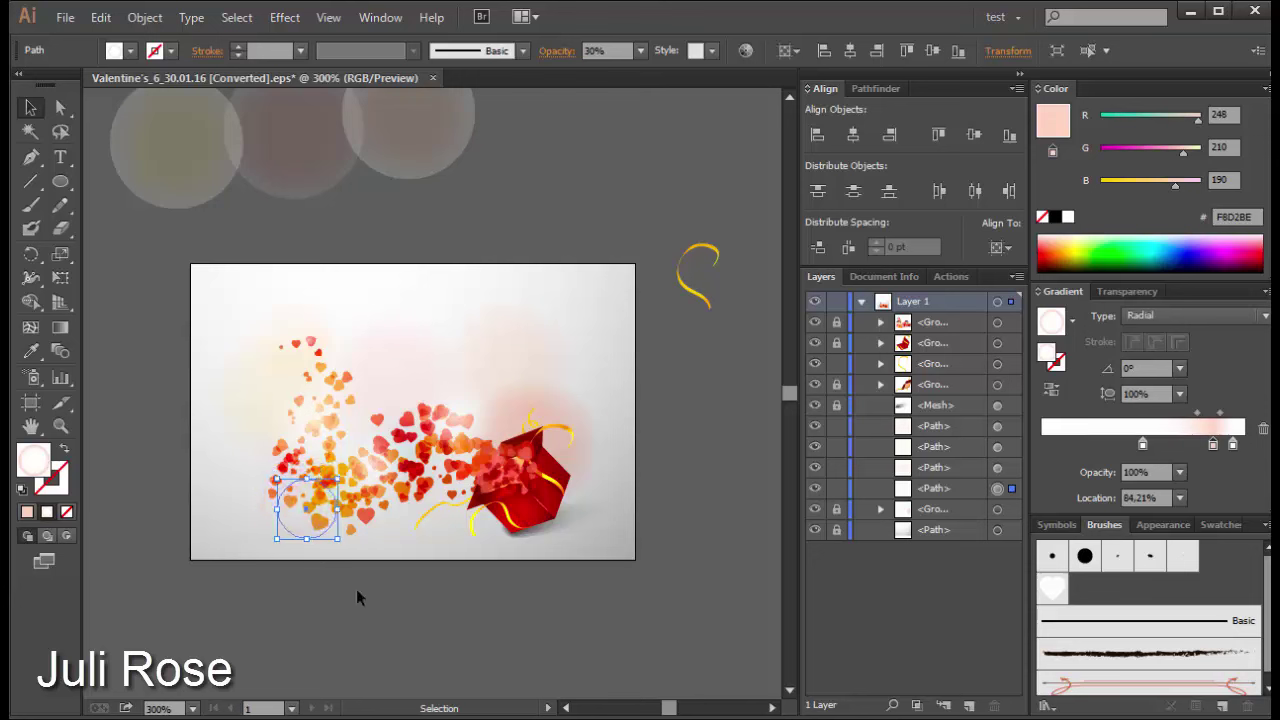
{"action": "left_click", "coordinate": [297, 522]}
{"action": "left_click", "coordinate": [349, 572]}
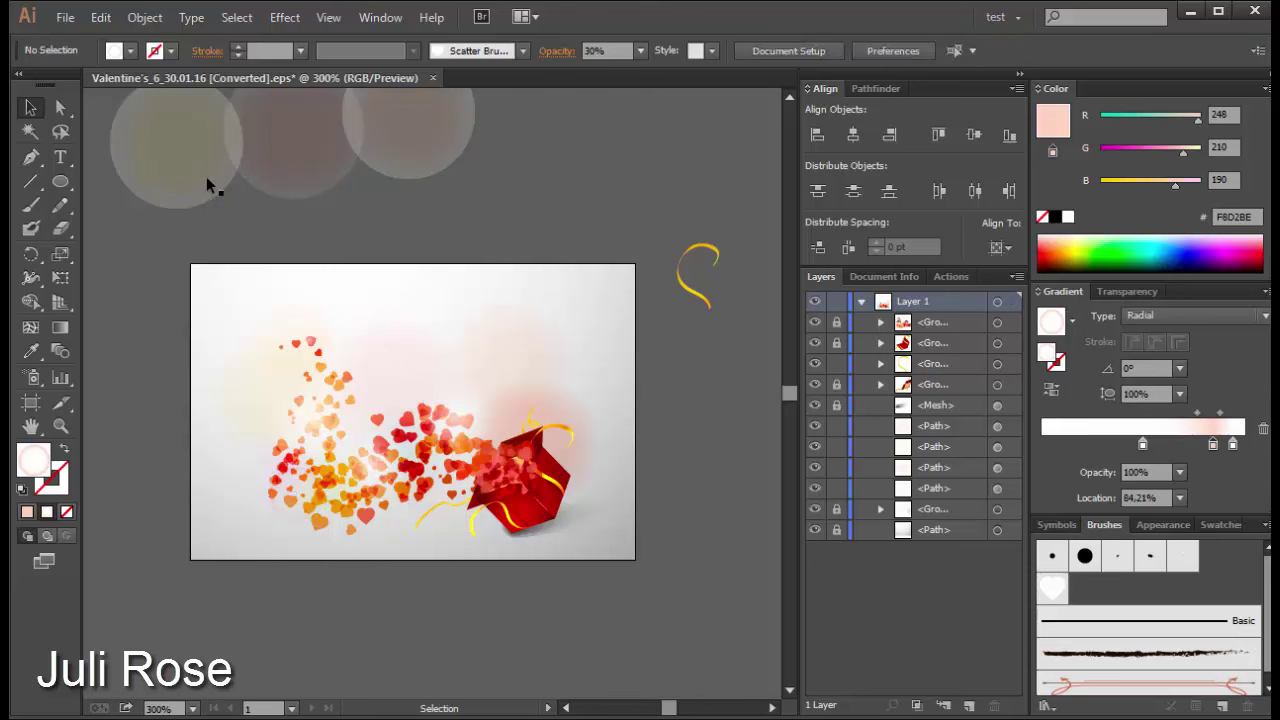
Step: Bring the blurred top-left circle to the front with midpoint 59.59% and 50% opacity
{"action": "left_click", "coordinate": [206, 176]}
{"action": "key", "text": "ctrl+x"}
{"action": "key", "text": "ctrl+v"}
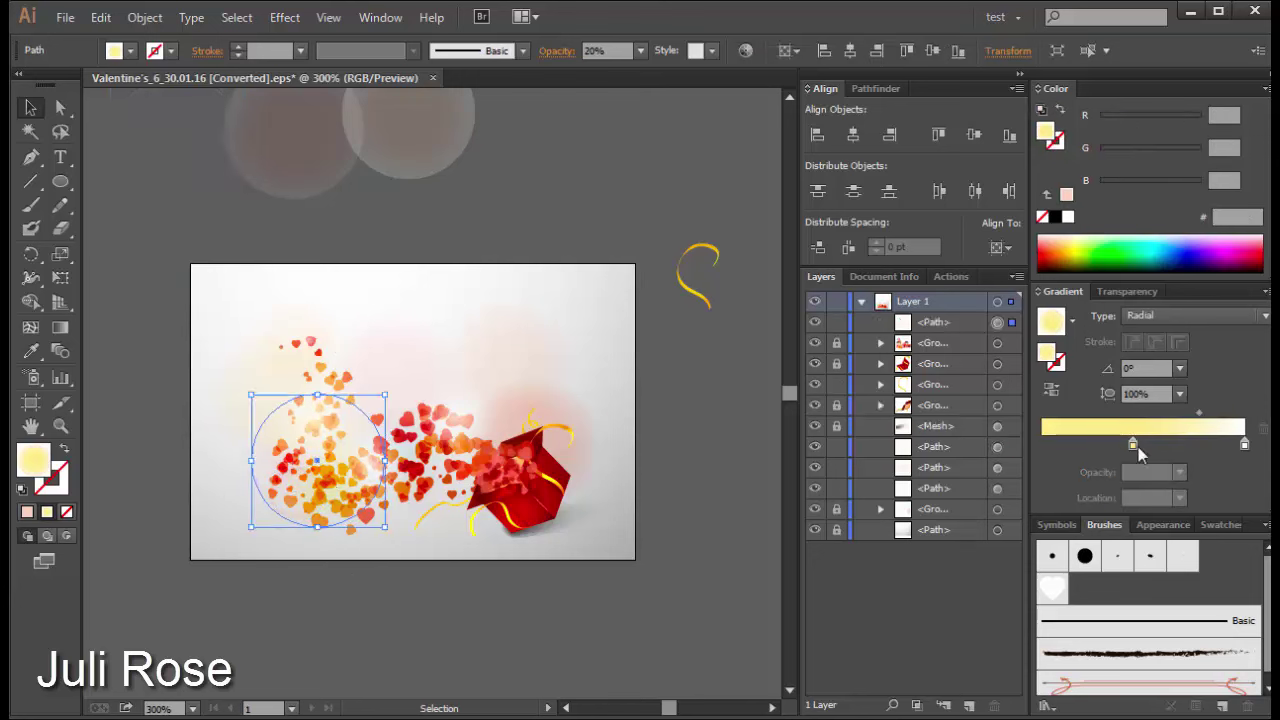
{"action": "left_click_drag", "start_coordinate": [1134, 446], "coordinate": [972, 446]}
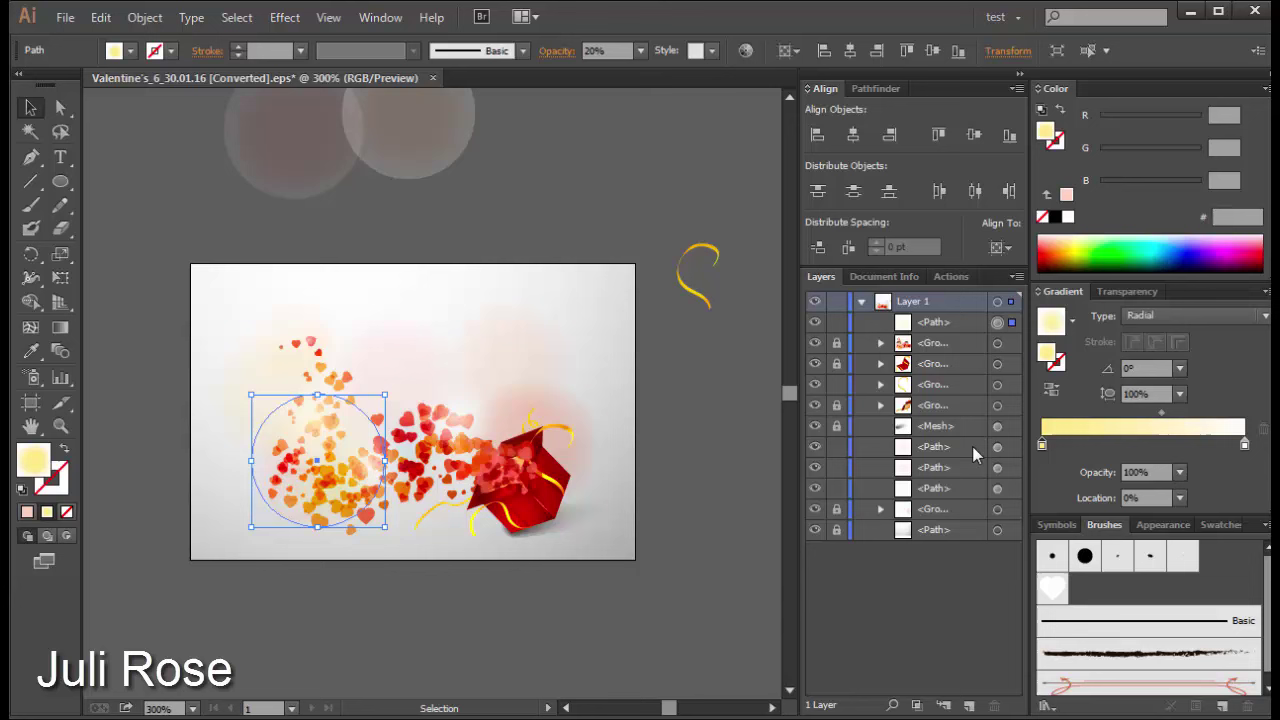
{"action": "left_click", "coordinate": [1163, 411]}
{"action": "left_click", "coordinate": [670, 191]}
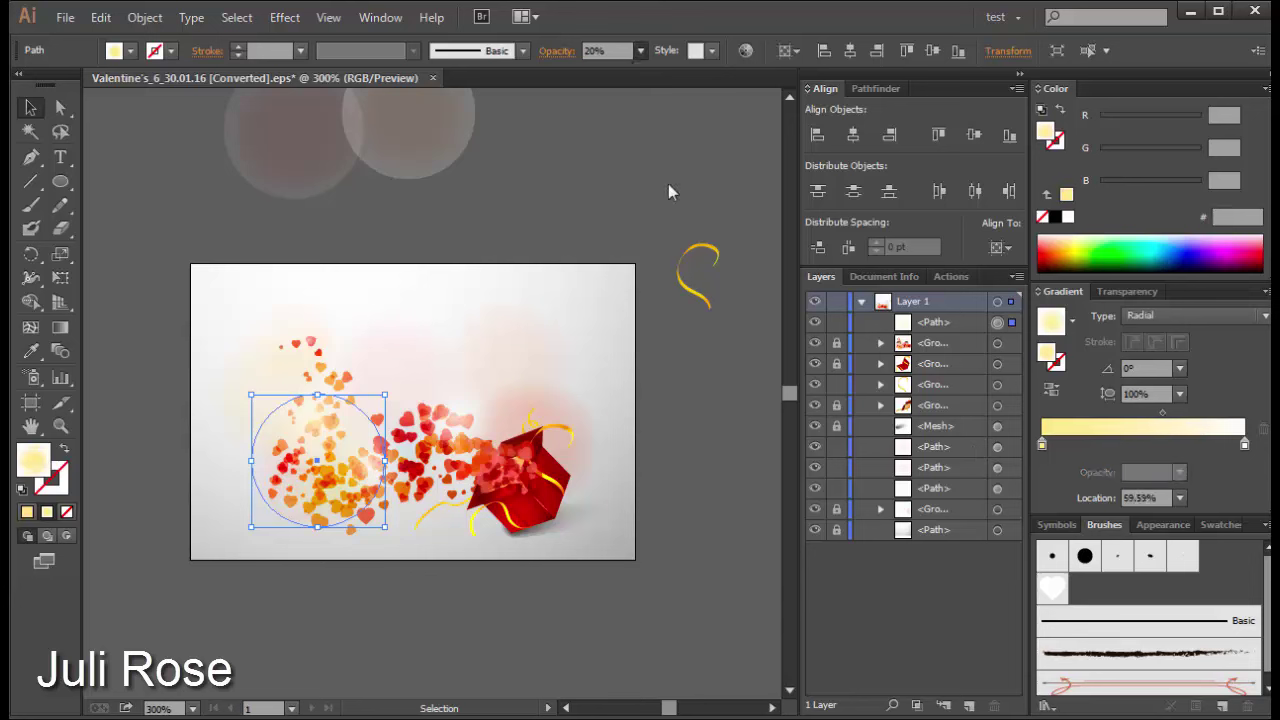
{"action": "left_click", "coordinate": [618, 192]}
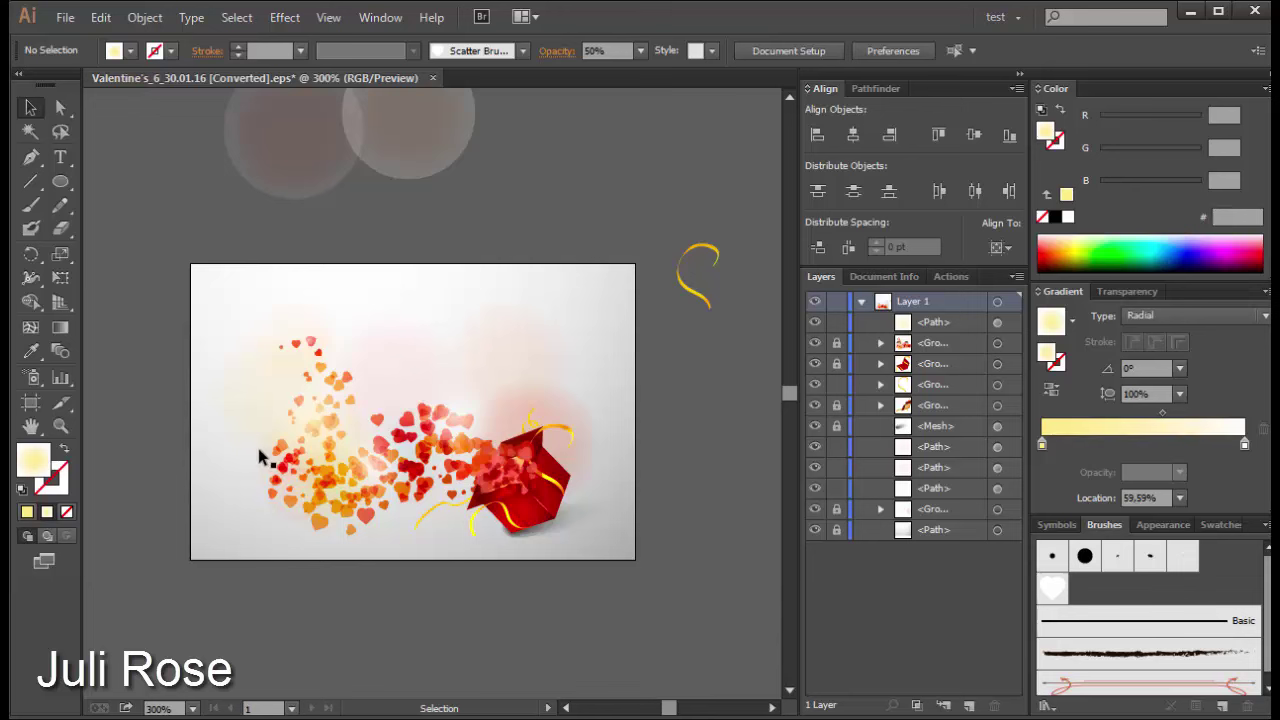
Step: Move the yellow glow up-left and tint its inner colour pinkish red
{"action": "left_click", "coordinate": [273, 515]}
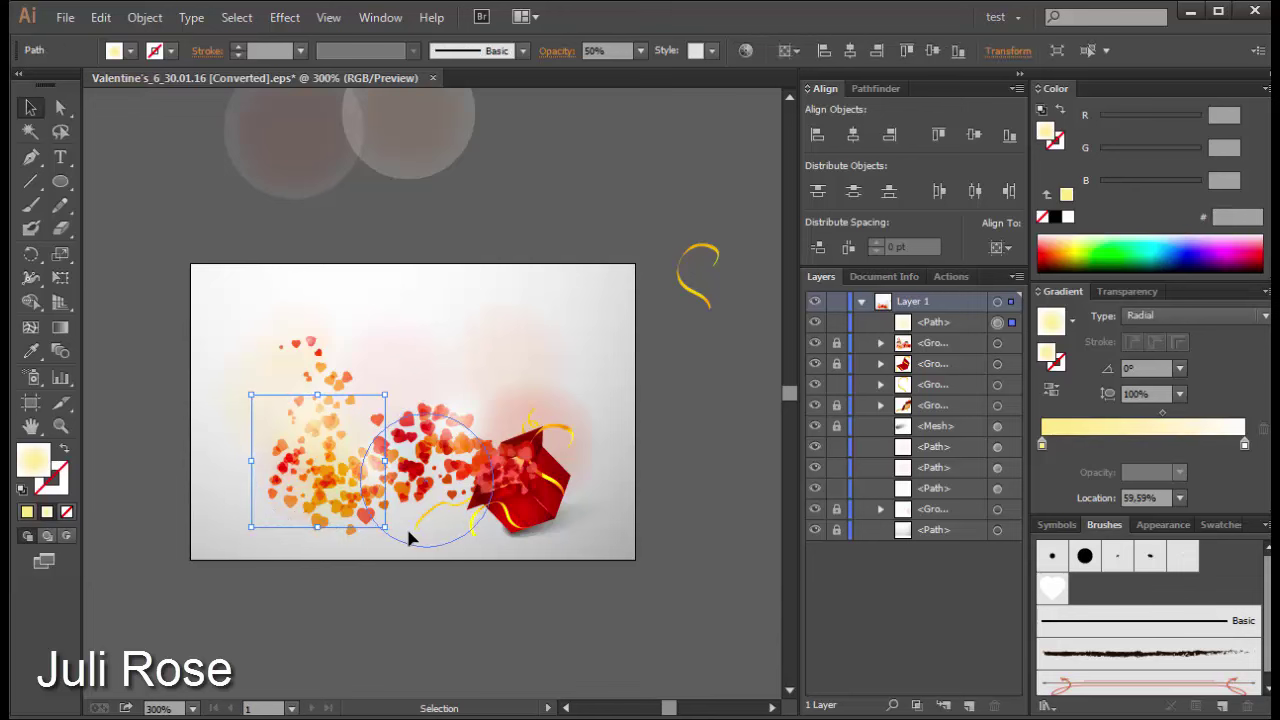
{"action": "mouse_move", "coordinate": [285, 506]}
{"action": "left_mouse_down"}
{"action": "mouse_move", "coordinate": [402, 525]}
{"action": "mouse_move", "coordinate": [339, 456]}
{"action": "left_mouse_up"}
{"action": "left_click", "coordinate": [1042, 444]}
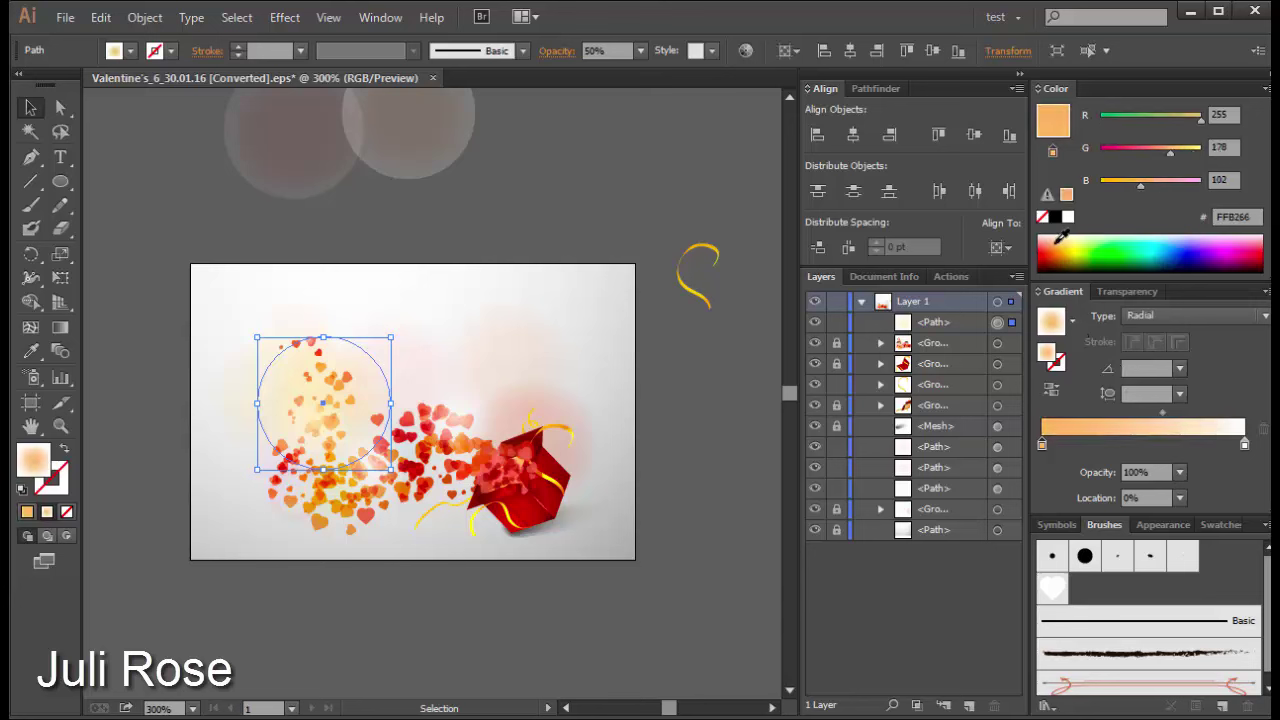
{"action": "left_click_drag", "start_coordinate": [1068, 238], "coordinate": [1045, 240]}
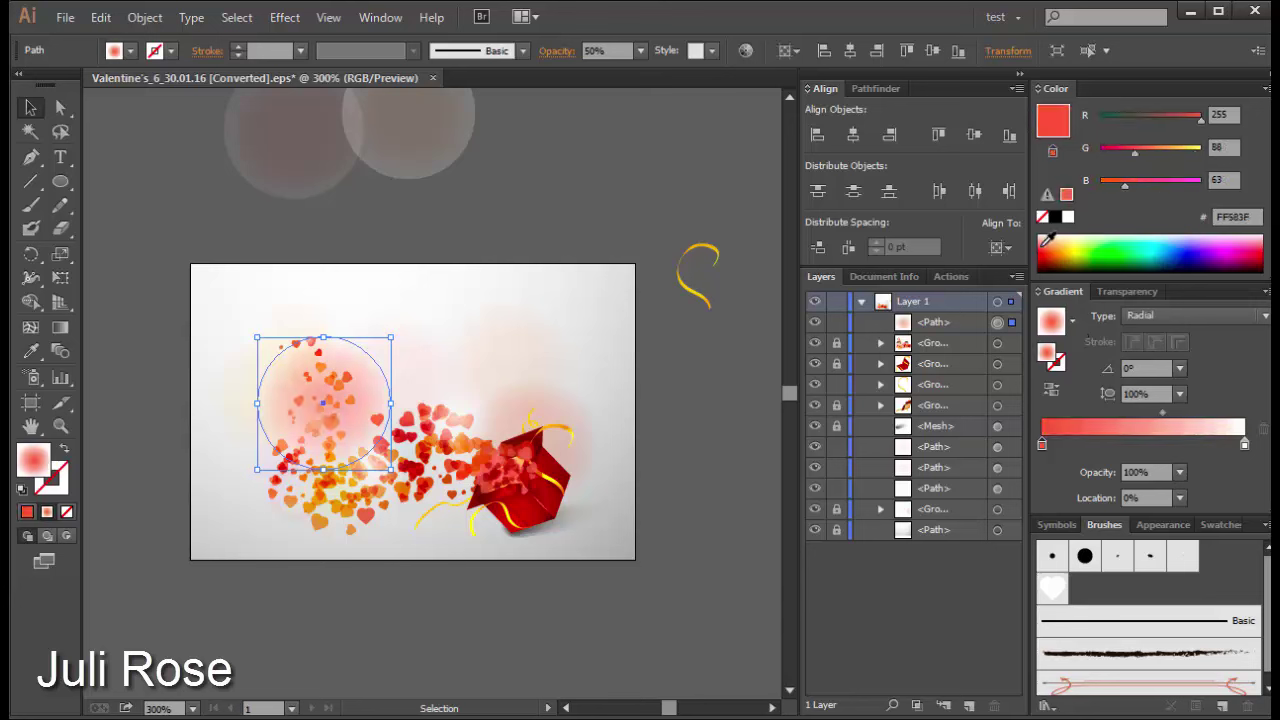
{"action": "left_click", "coordinate": [1044, 232]}
Step: Set the pink glow to 20% opacity and drop it over the lower-left hearts
{"action": "left_click_drag", "start_coordinate": [380, 400], "coordinate": [505, 440]}
{"action": "left_click", "coordinate": [640, 50]}
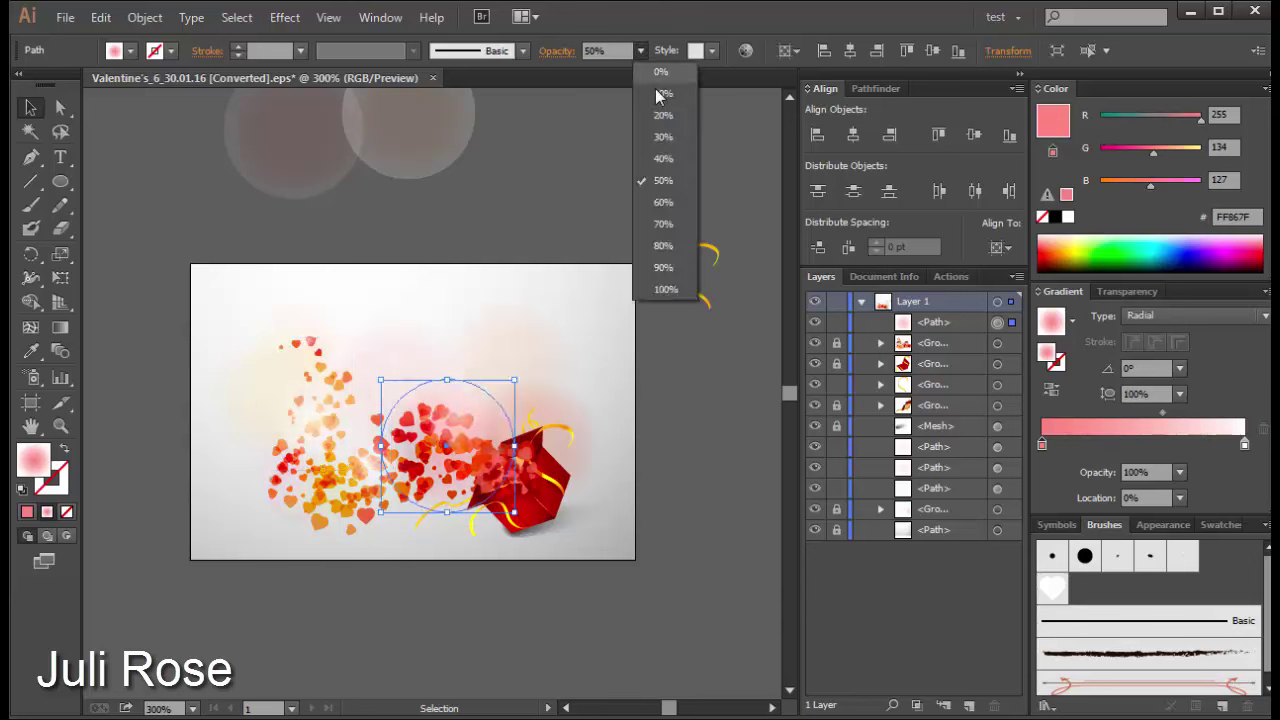
{"action": "left_click", "coordinate": [660, 117]}
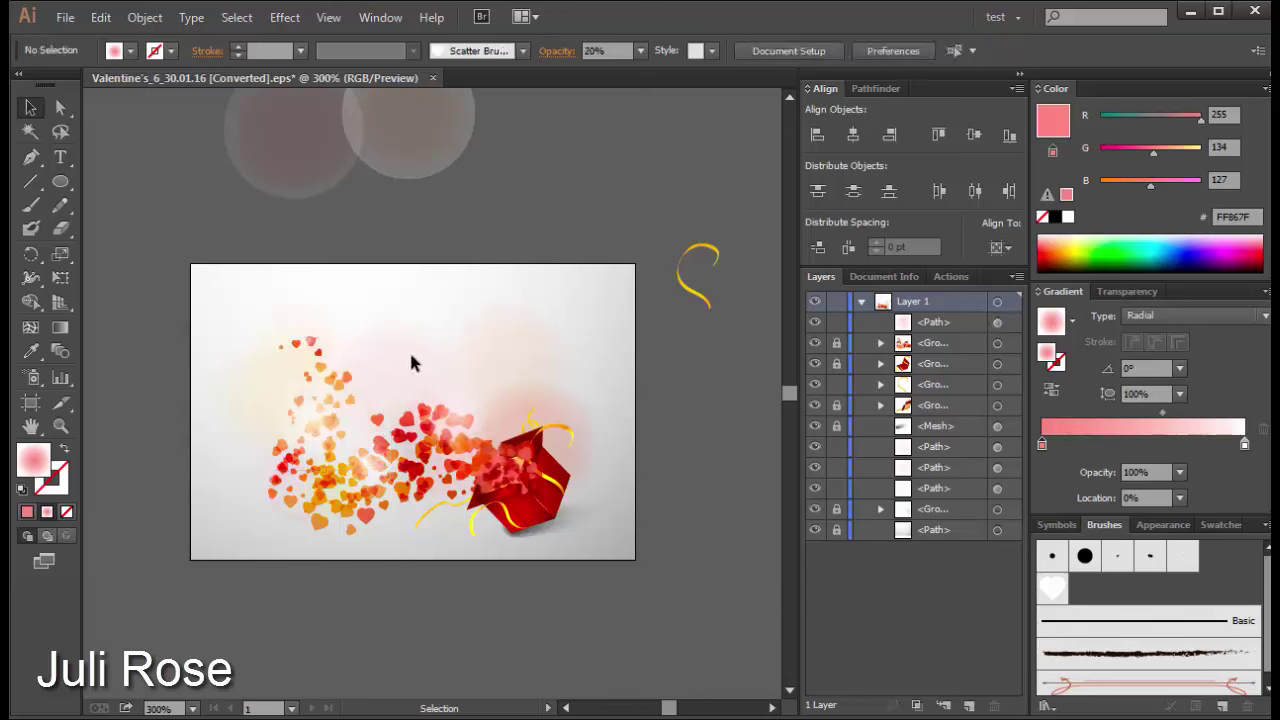
{"action": "left_click_drag", "start_coordinate": [429, 386], "coordinate": [387, 481]}
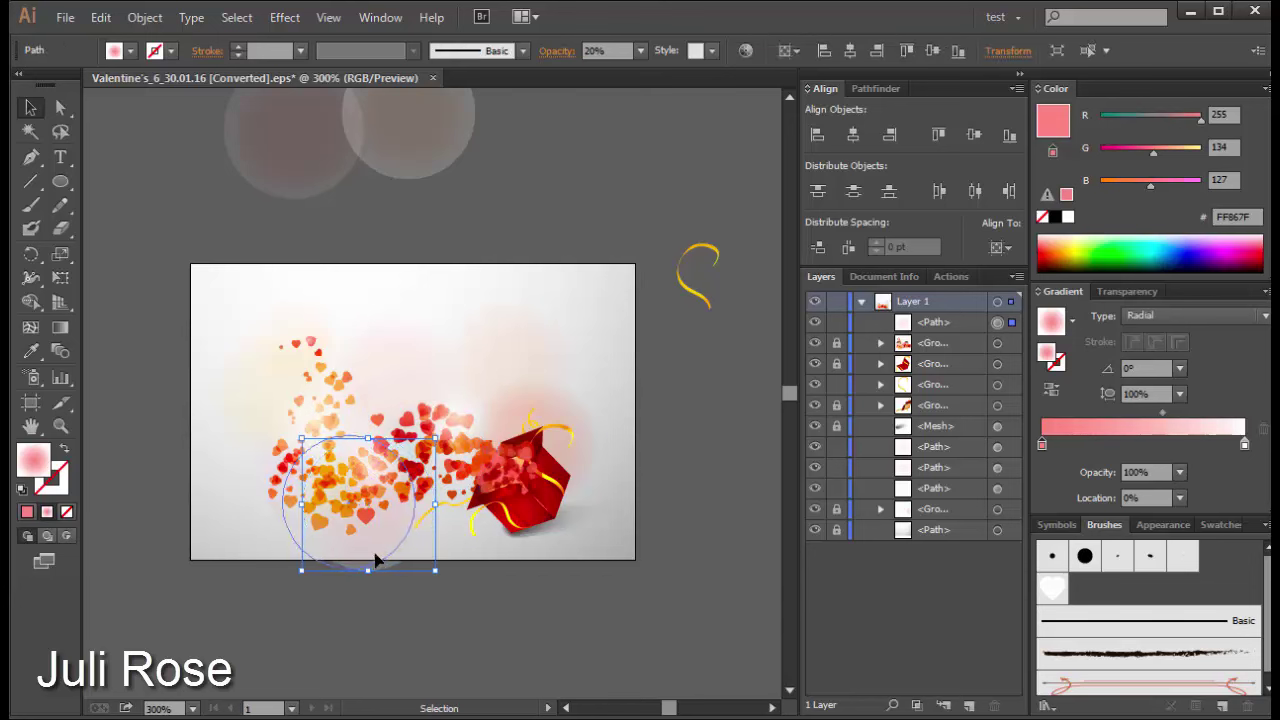
{"action": "left_click_drag", "start_coordinate": [387, 481], "coordinate": [379, 567]}
{"action": "left_click", "coordinate": [429, 597]}
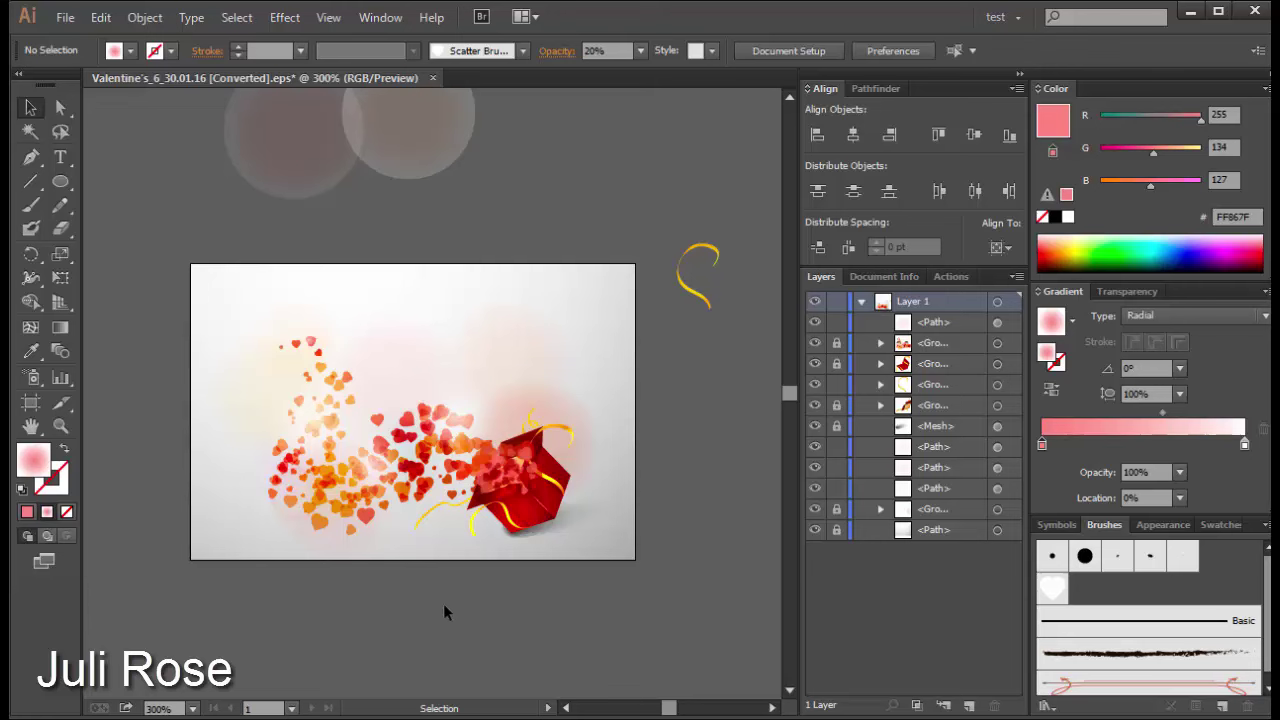
Step: Adjust the glow circle group's opacity from the Control bar
{"action": "key", "text": "ctrl+a"}
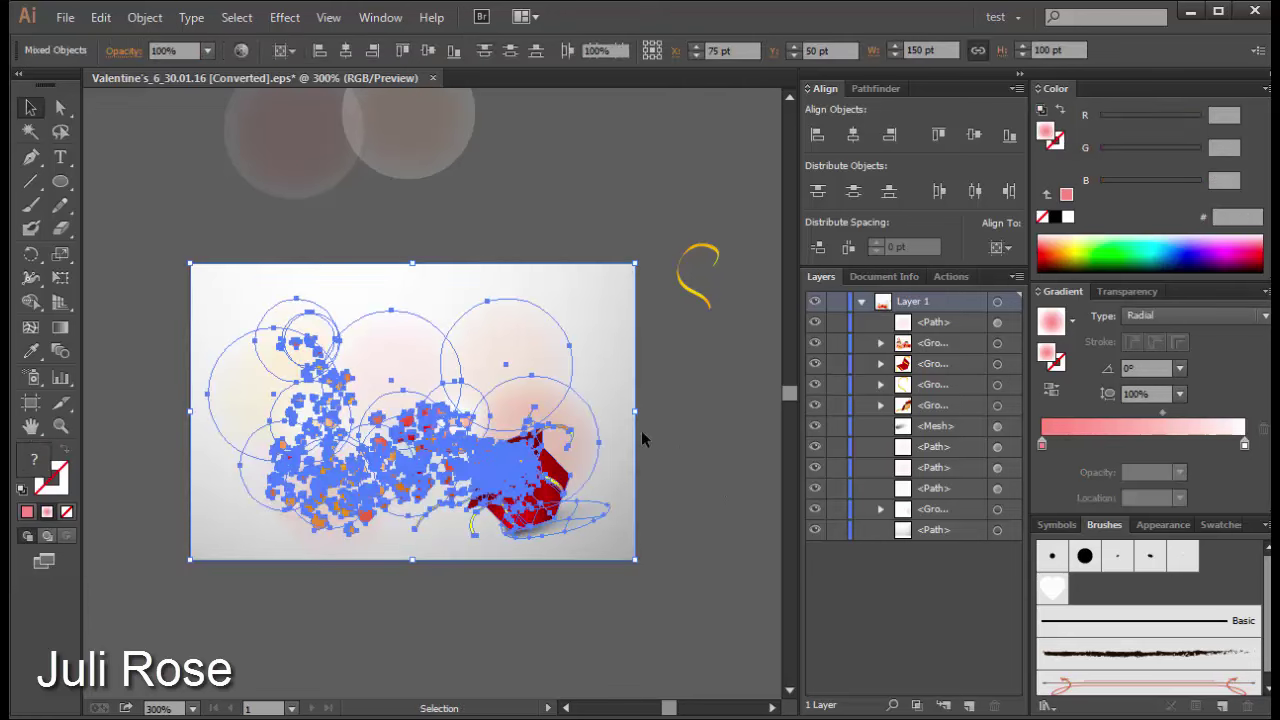
{"action": "left_click", "coordinate": [528, 368]}
{"action": "left_click", "coordinate": [640, 50]}
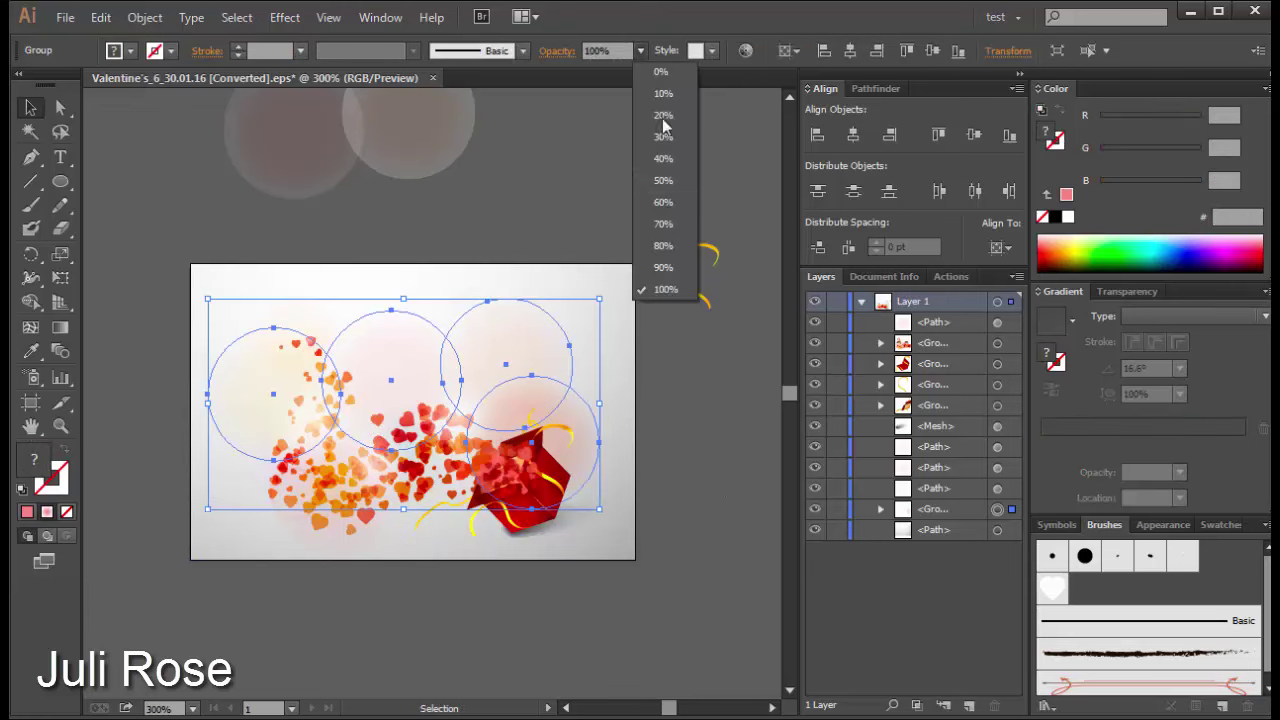
{"action": "left_click", "coordinate": [665, 222]}
{"action": "left_click", "coordinate": [613, 211]}
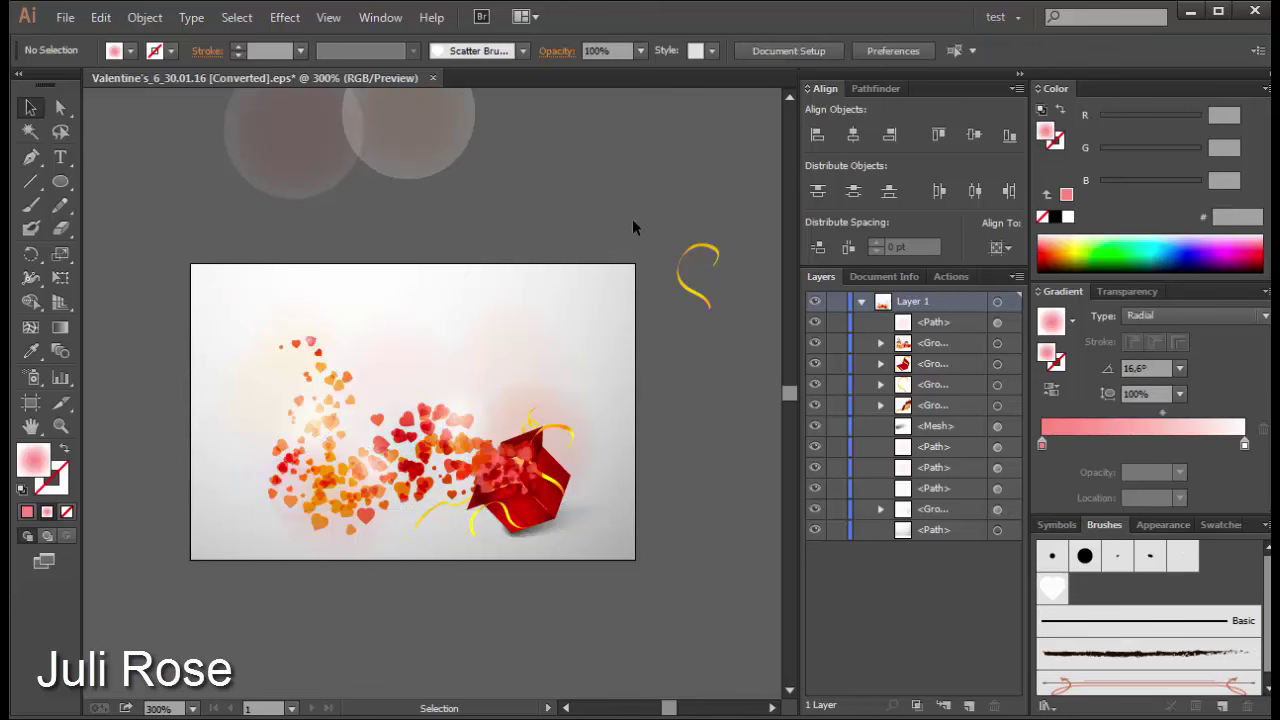
Step: Lock the background rectangle in place
{"action": "left_click_drag", "start_coordinate": [602, 281], "coordinate": [603, 280]}
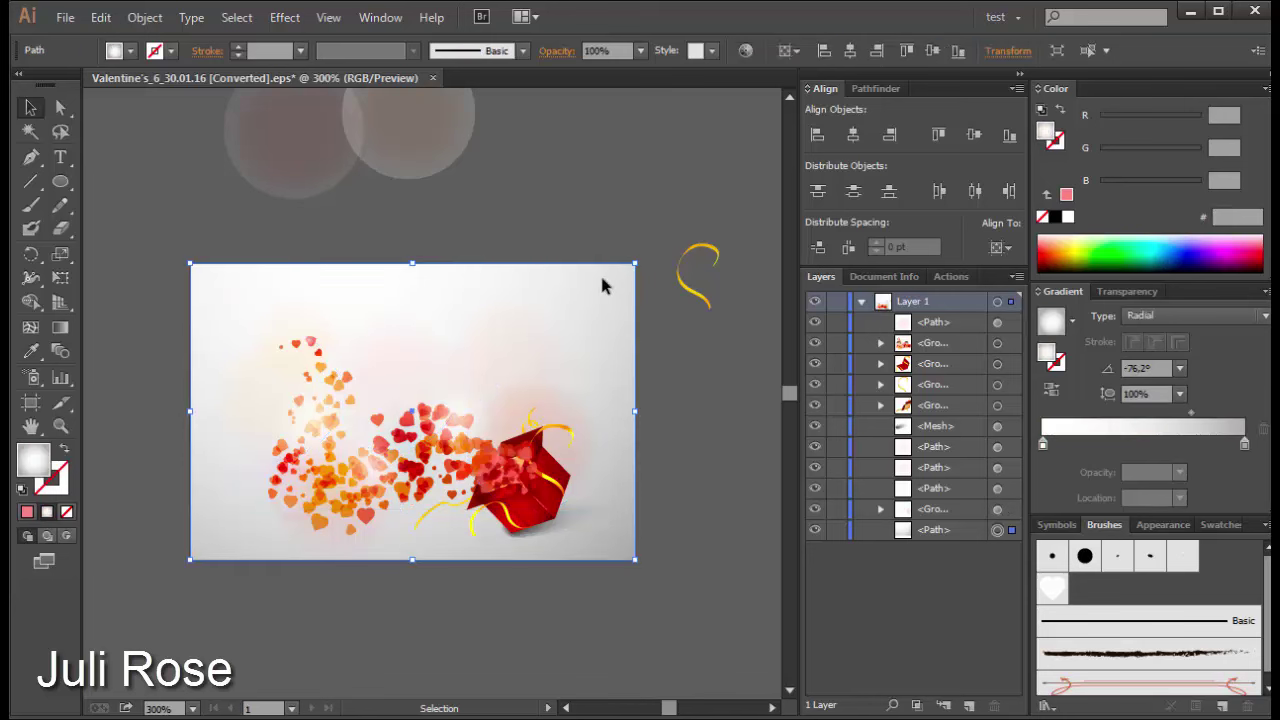
{"action": "key", "text": "a"}
{"action": "key", "text": "ctrl+2"}
{"action": "left_click", "coordinate": [566, 418]}
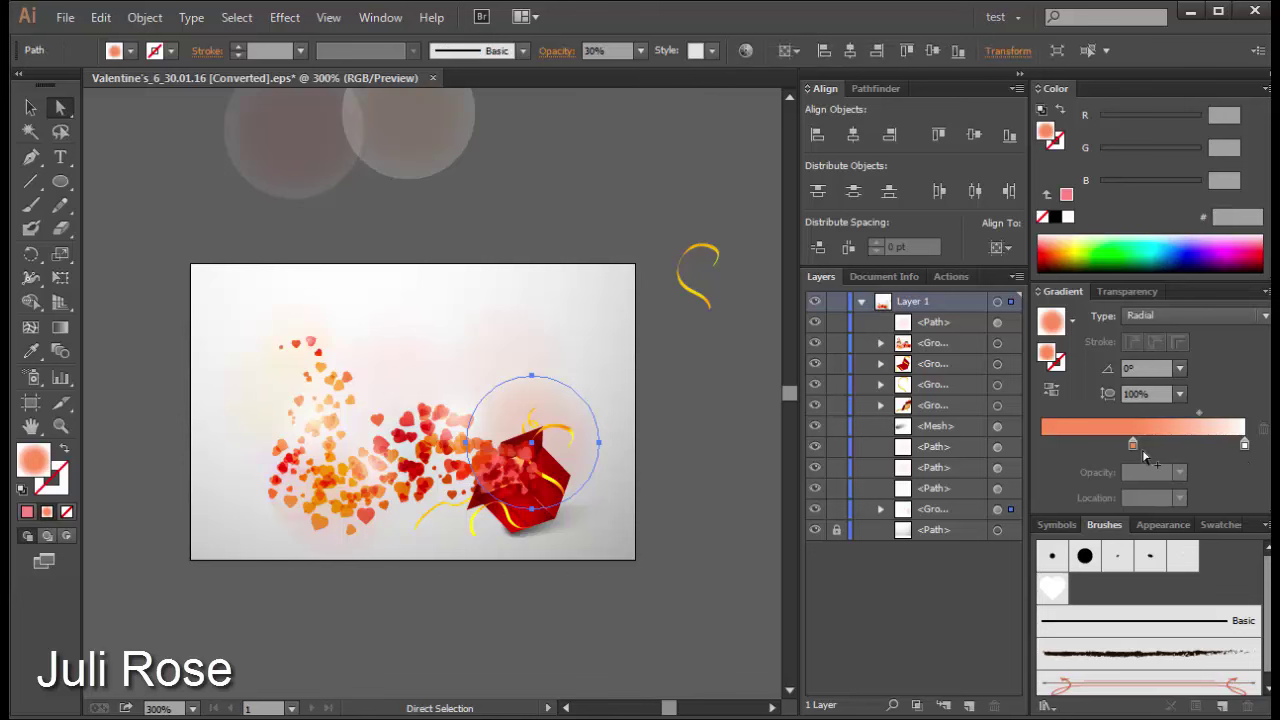
{"action": "left_click", "coordinate": [697, 482]}
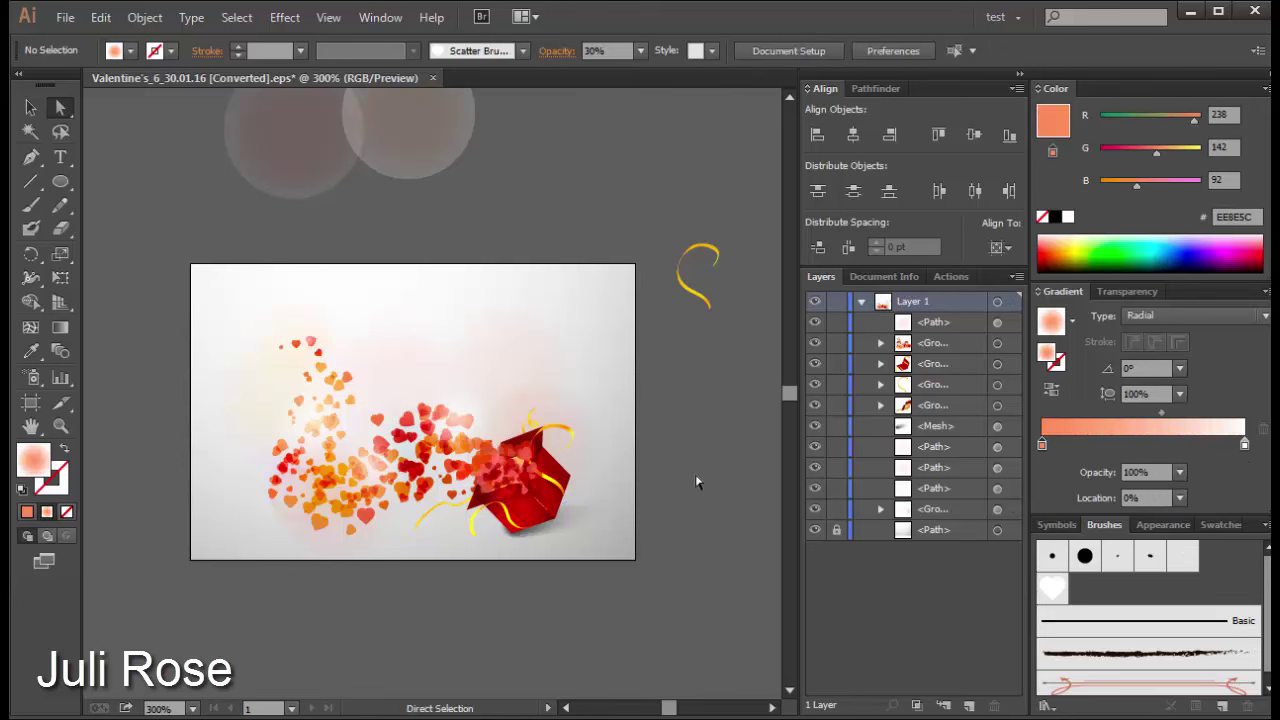
{"action": "left_click", "coordinate": [30, 107]}
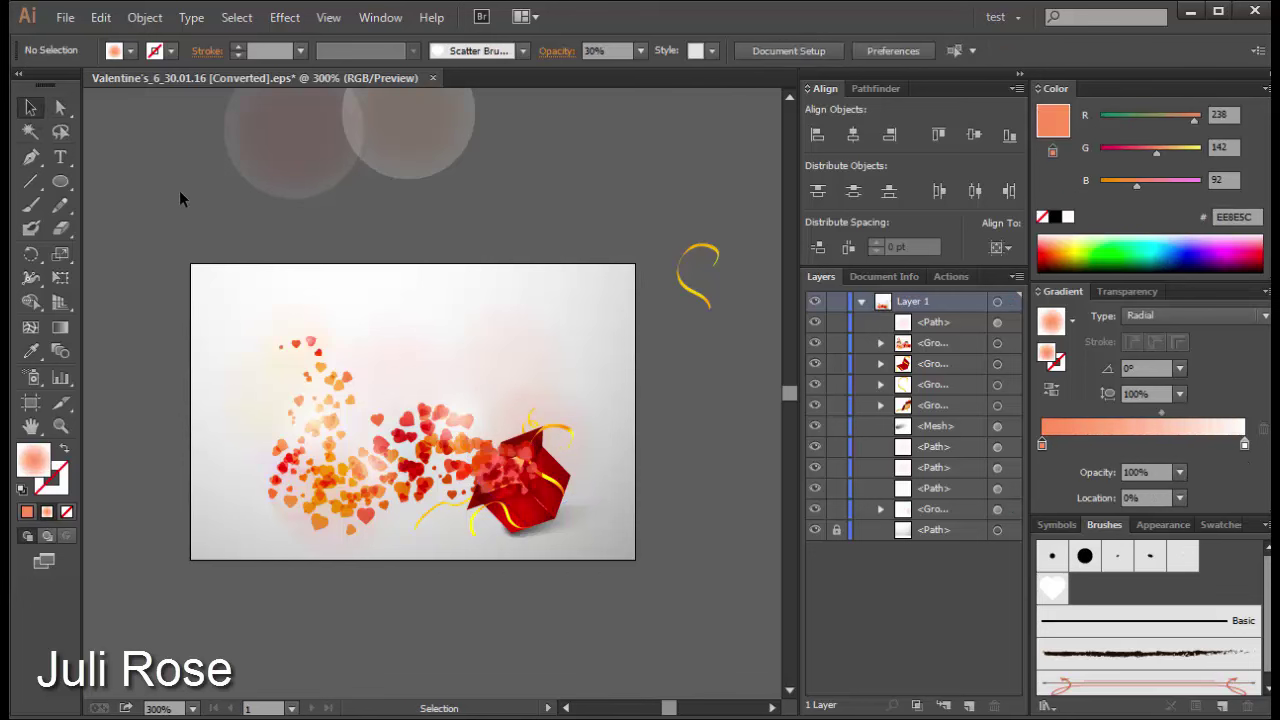
Step: Delete the two spare glow circles above the artboard and bring the gift box forward
{"action": "scroll", "coordinate": [179, 190], "scroll_direction": "up", "scroll_amount": 2}
{"action": "left_click_drag", "start_coordinate": [194, 167], "coordinate": [429, 288]}
{"action": "key", "text": "Delete"}
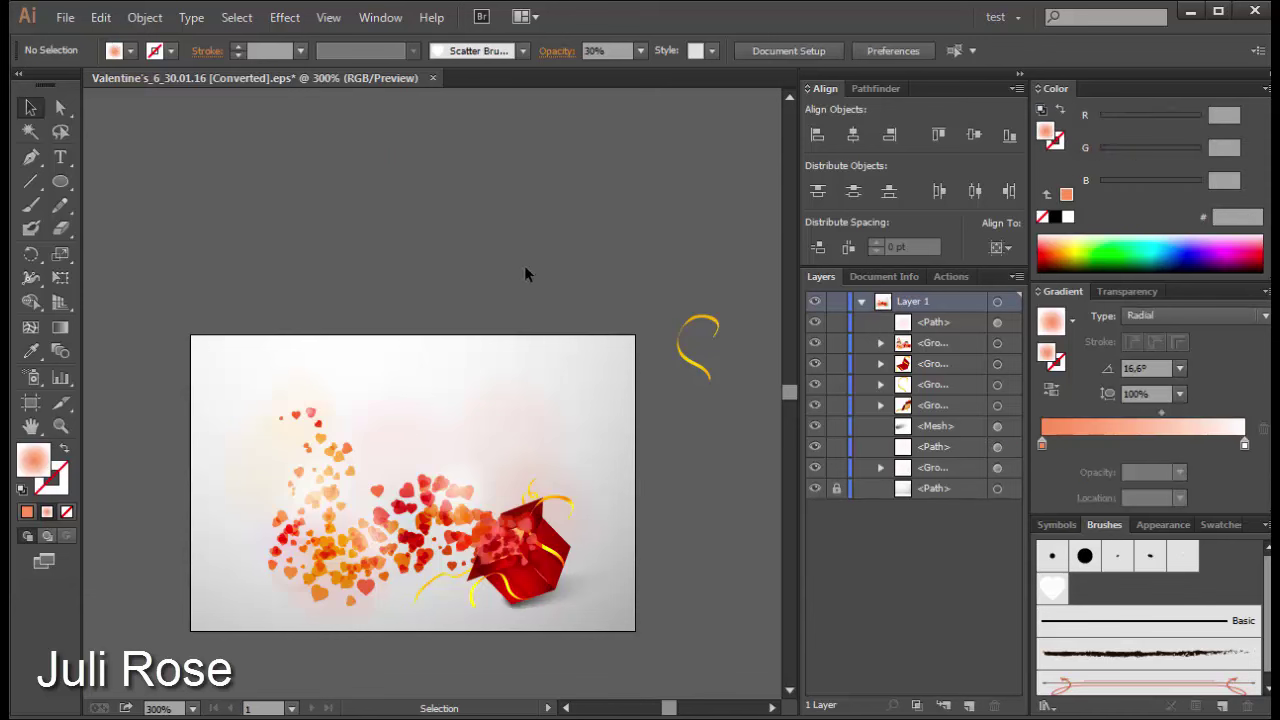
{"action": "scroll", "coordinate": [688, 281], "scroll_direction": "down", "scroll_amount": 2}
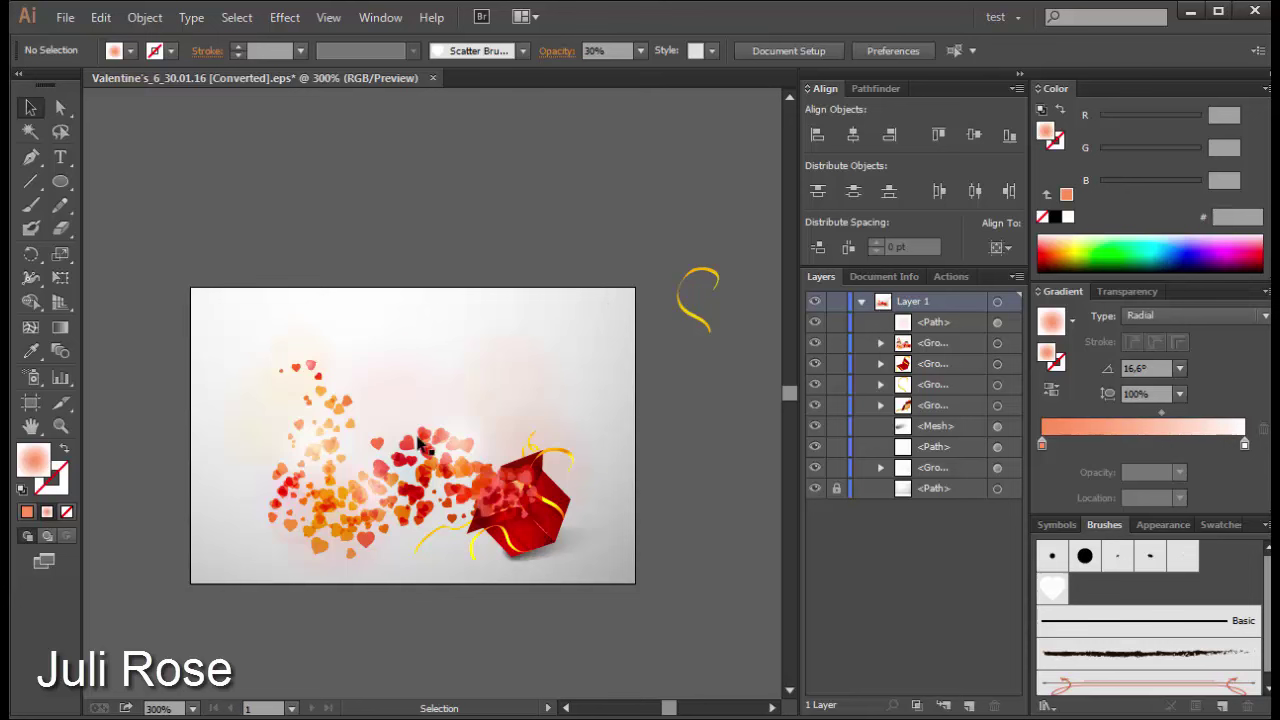
{"action": "key", "text": "ctrl+z"}
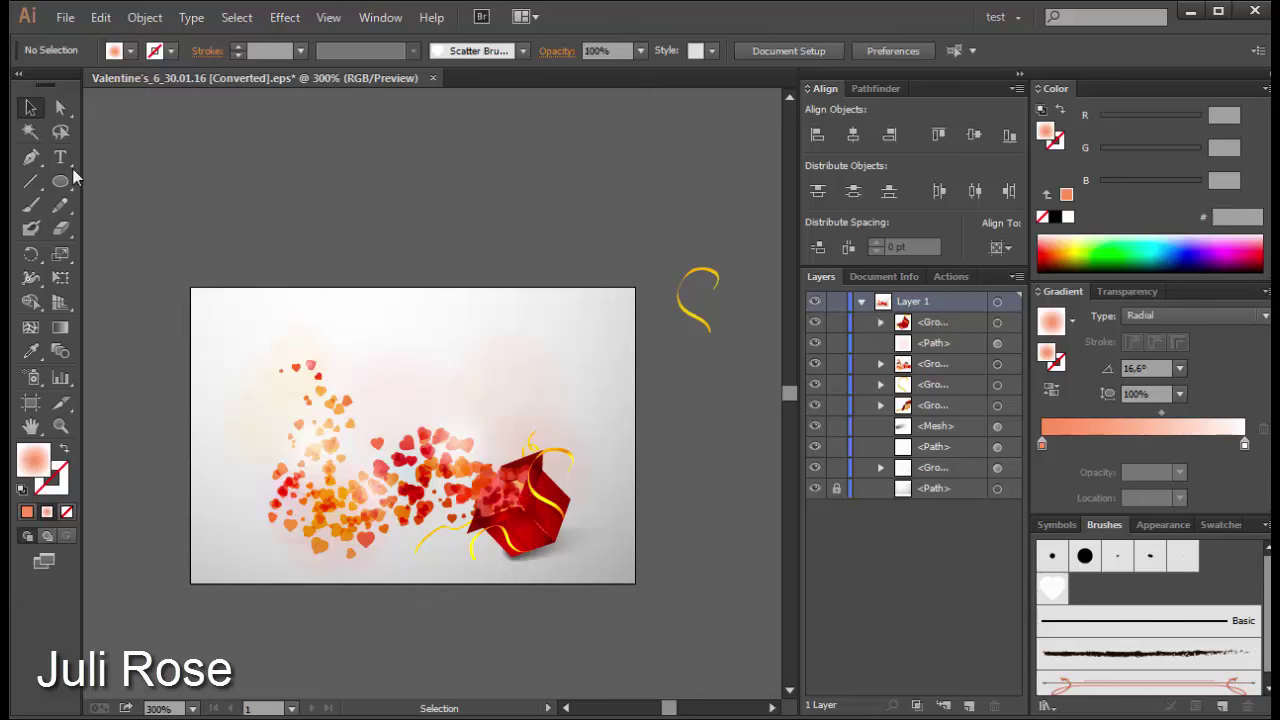
Step: Draw a circle above the artboard with a black outer gradient stop and Color Dodge blending
{"action": "left_click", "coordinate": [60, 181]}
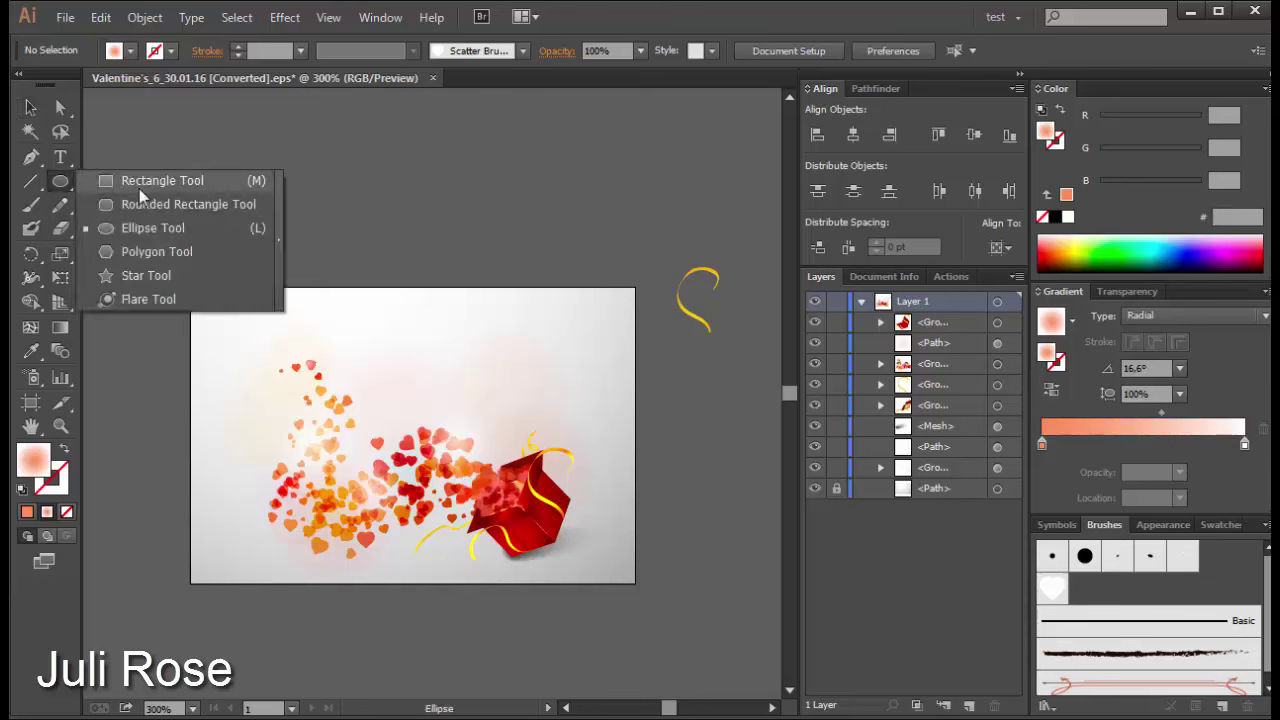
{"action": "left_click", "coordinate": [150, 228]}
{"action": "left_click_drag", "start_coordinate": [467, 240], "coordinate": [468, 241]}
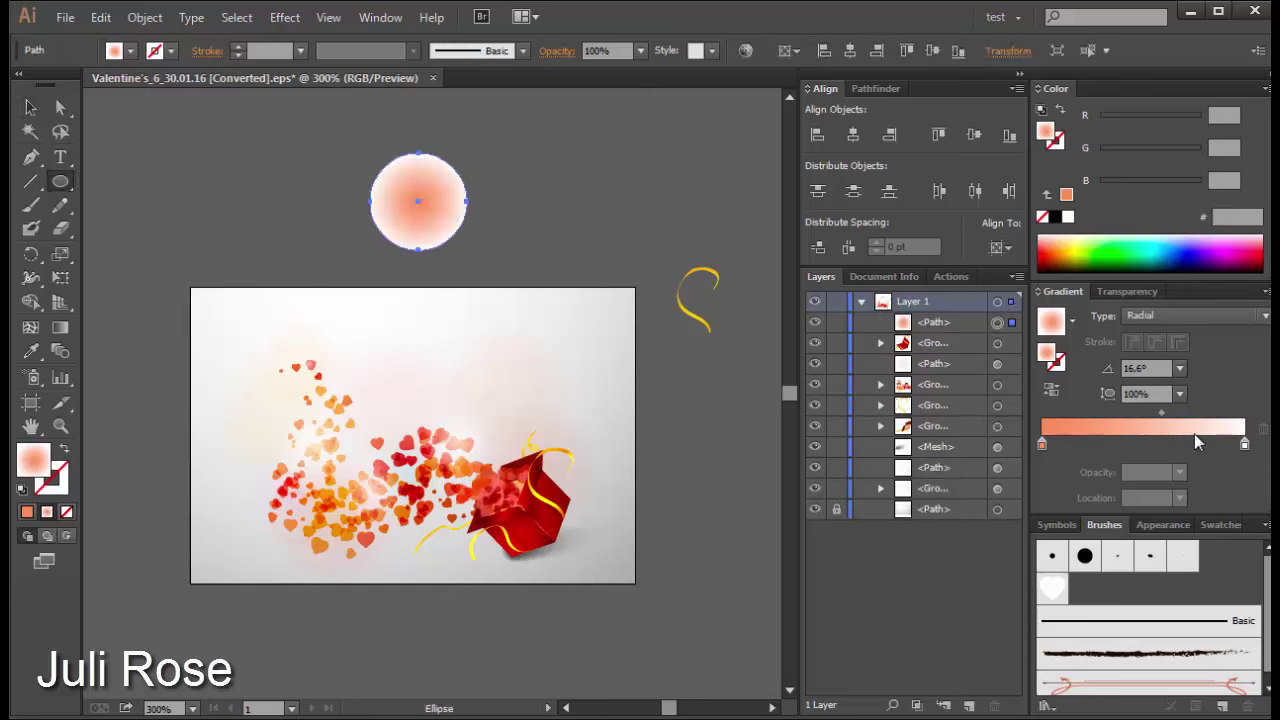
{"action": "left_click", "coordinate": [1245, 446]}
{"action": "left_click", "coordinate": [1055, 218]}
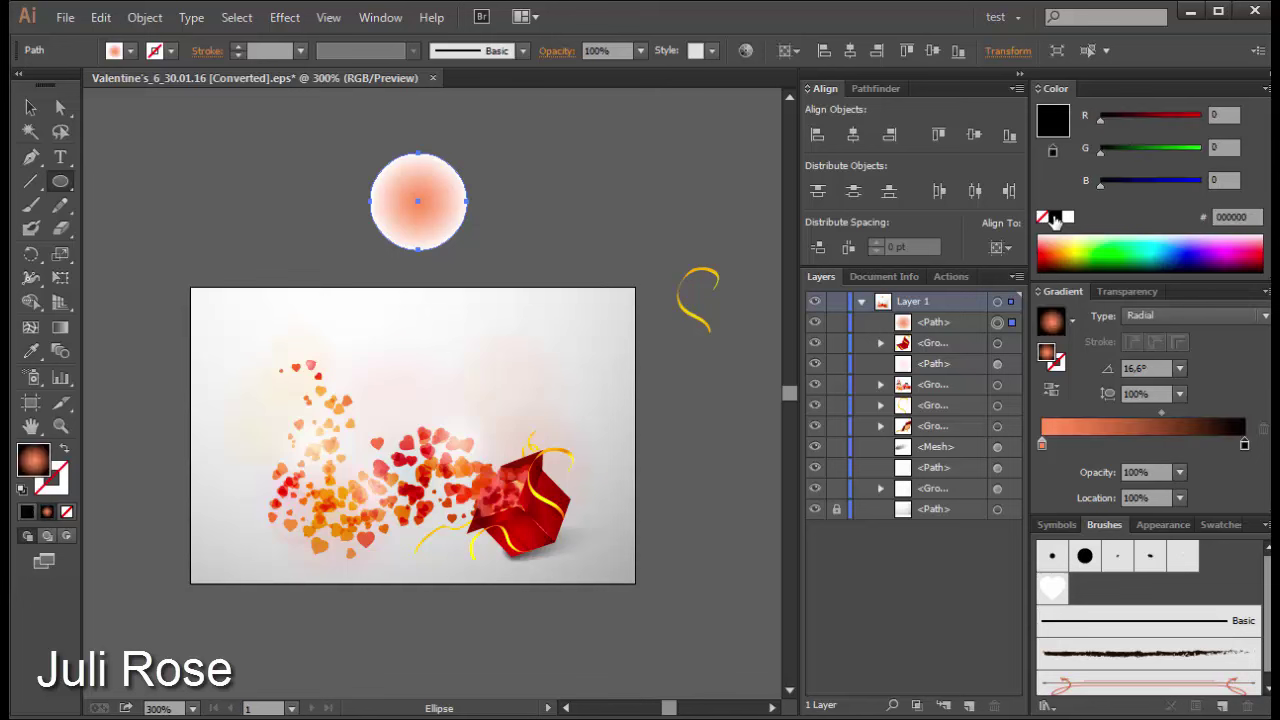
{"action": "left_click", "coordinate": [1128, 291]}
{"action": "left_click", "coordinate": [1118, 315]}
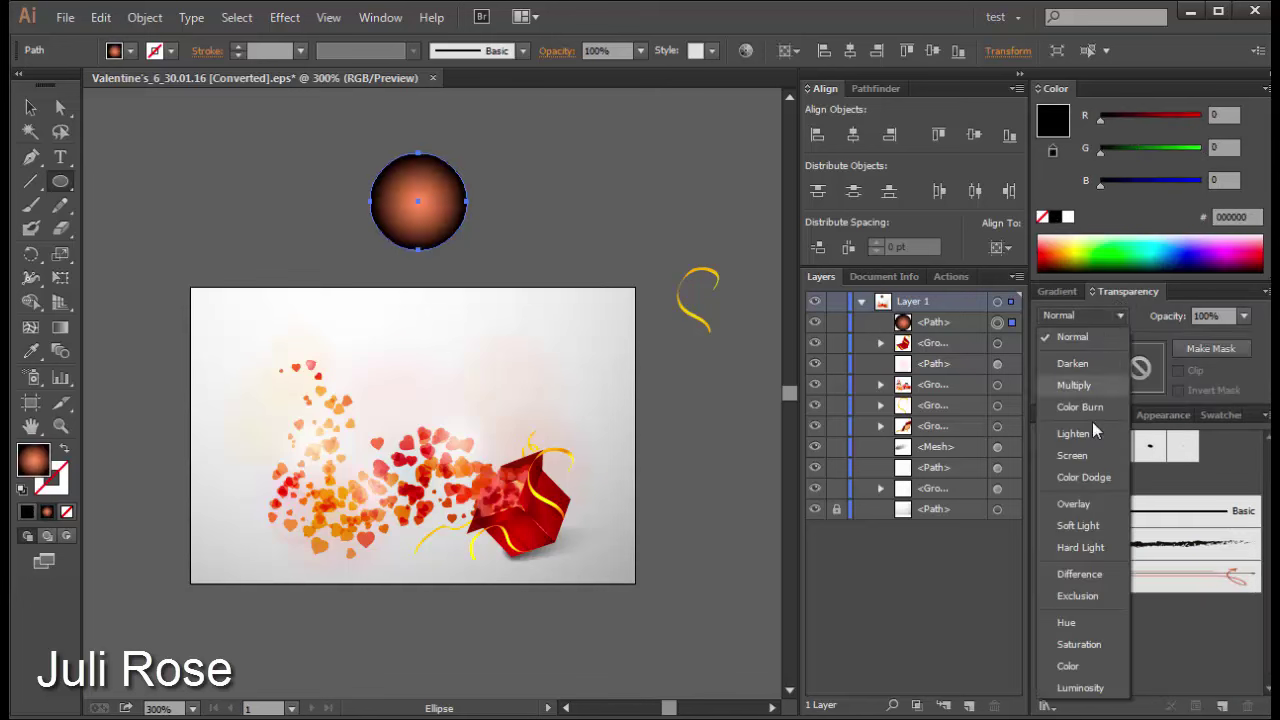
{"action": "left_click", "coordinate": [1097, 474]}
{"action": "key", "text": "v"}
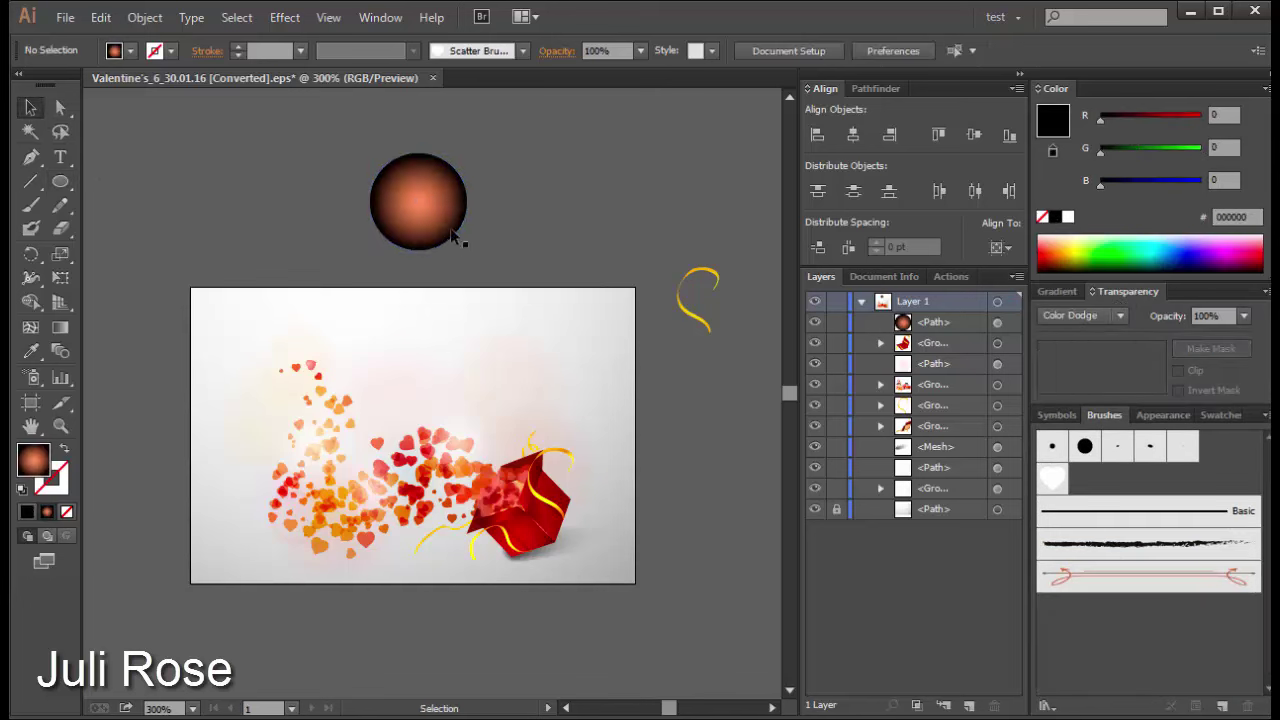
Step: Make the gradient centre white, shift its midpoint inward, and duplicate the circle leftward
{"action": "left_click", "coordinate": [1060, 291]}
{"action": "left_click", "coordinate": [1043, 446]}
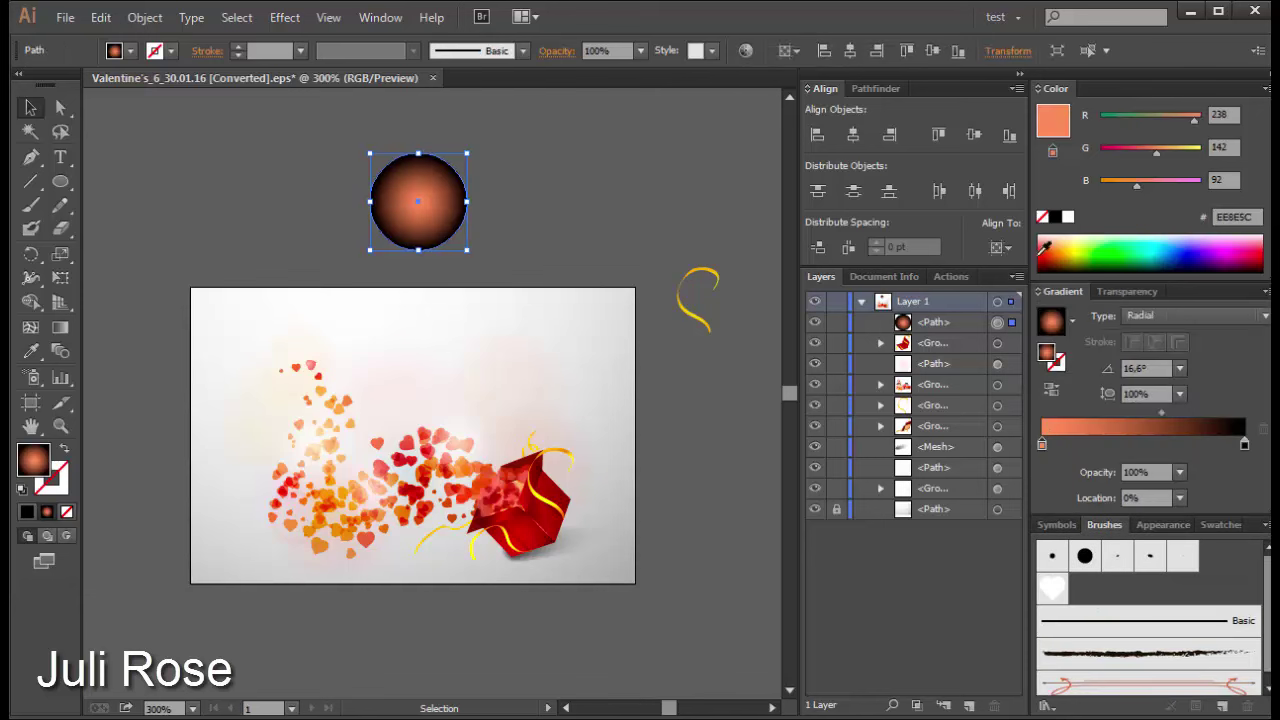
{"action": "left_click", "coordinate": [1067, 218]}
{"action": "left_click_drag", "start_coordinate": [1161, 411], "coordinate": [1098, 411]}
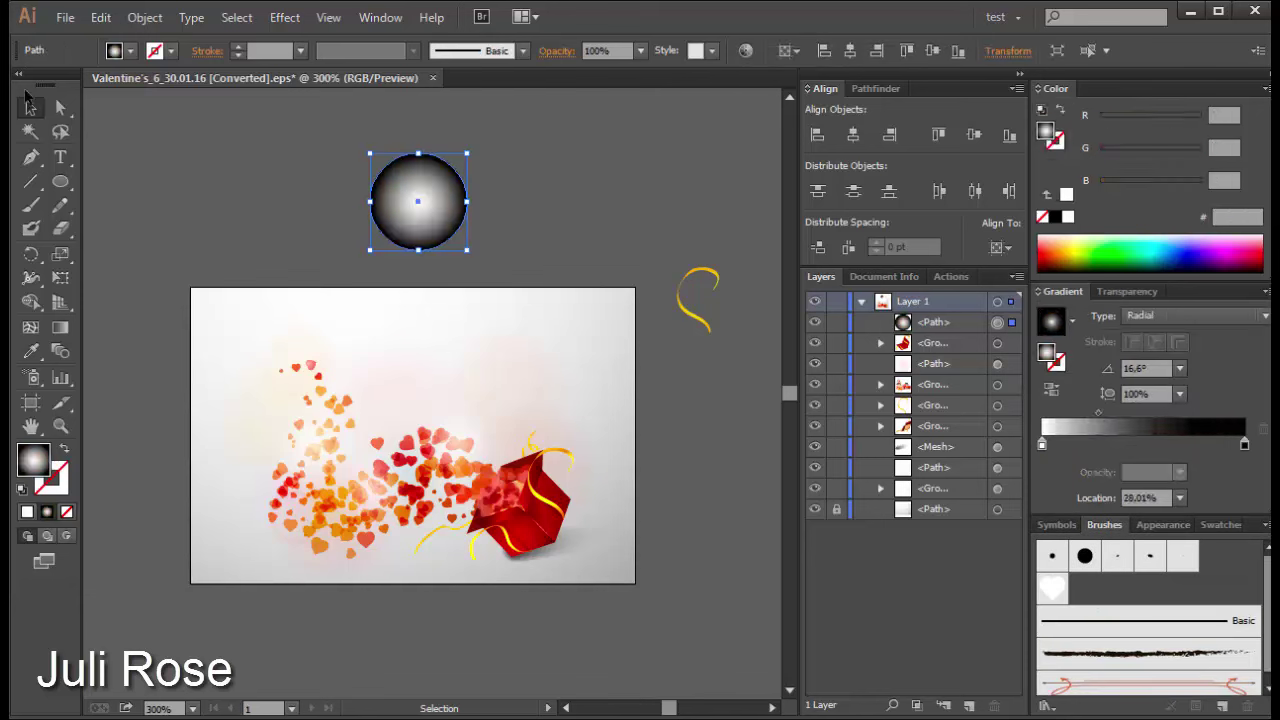
{"action": "left_click", "coordinate": [31, 108]}
{"action": "left_click_drag", "start_coordinate": [466, 200], "coordinate": [278, 200]}
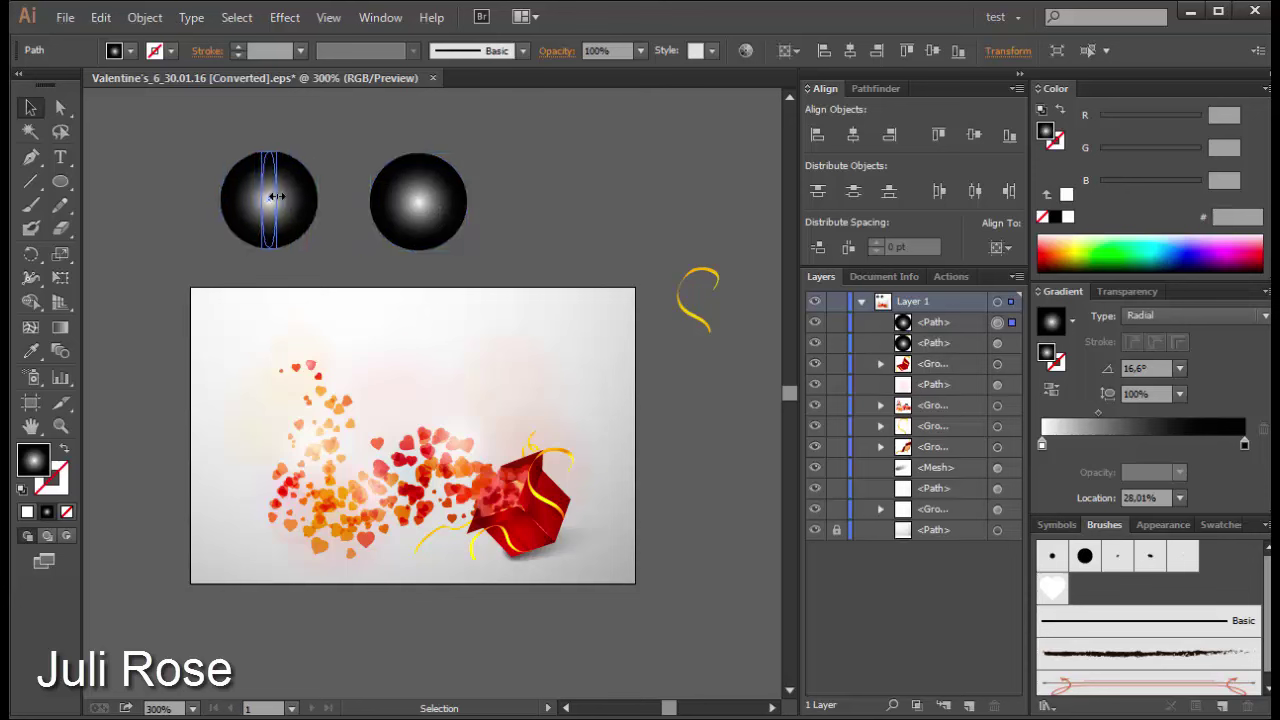
Step: Duplicate the thin vertical ellipse and rotate the copy 90° to form a cross
{"action": "key", "text": "ctrl+c"}
{"action": "key", "text": "ctrl+f"}
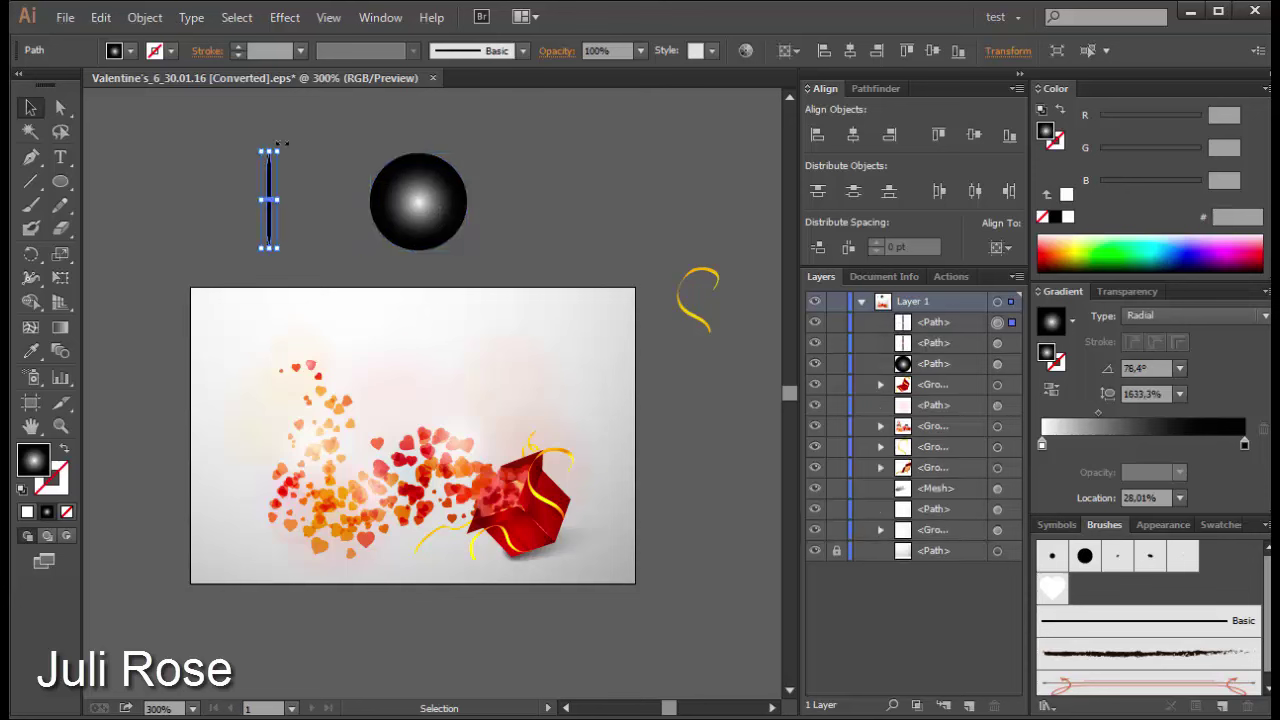
{"action": "left_click_drag", "start_coordinate": [300, 152], "coordinate": [298, 172]}
{"action": "left_click", "coordinate": [286, 188]}
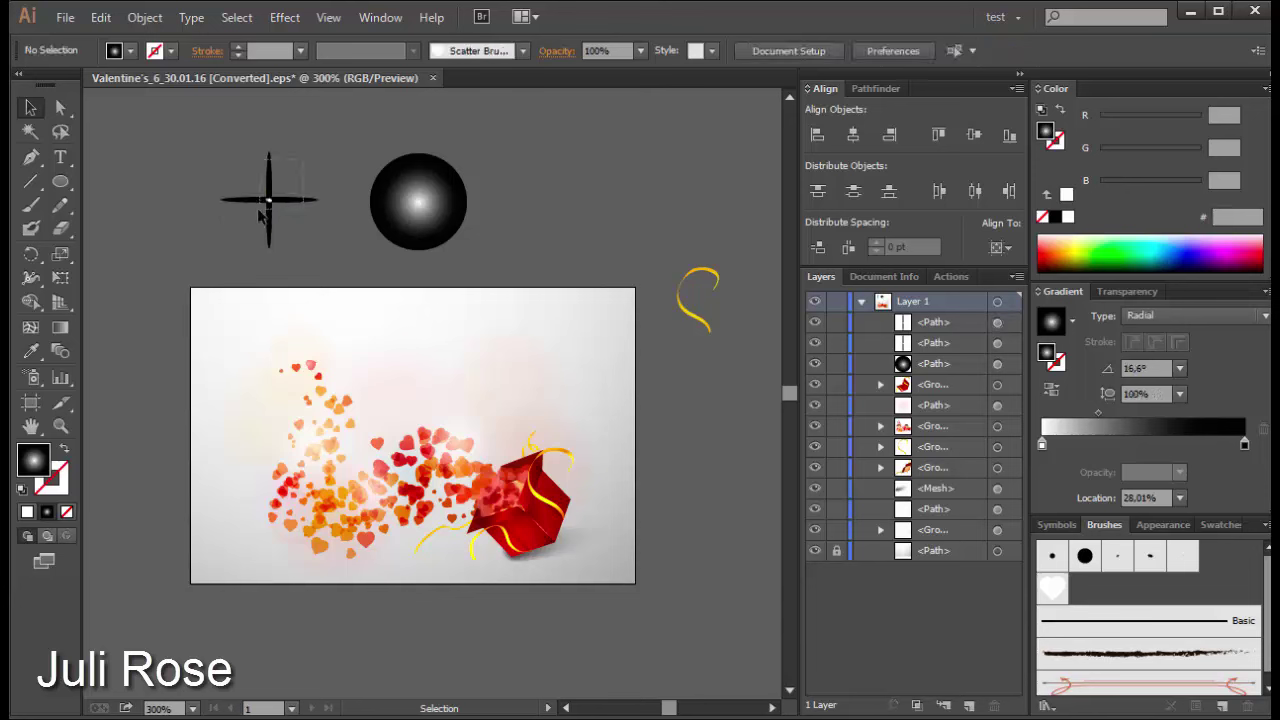
{"action": "left_click_drag", "start_coordinate": [327, 235], "coordinate": [212, 142]}
Step: Adjust the cross bars' gradient midpoint and set their blend mode to Screen
{"action": "left_click_drag", "start_coordinate": [1098, 419], "coordinate": [1127, 414]}
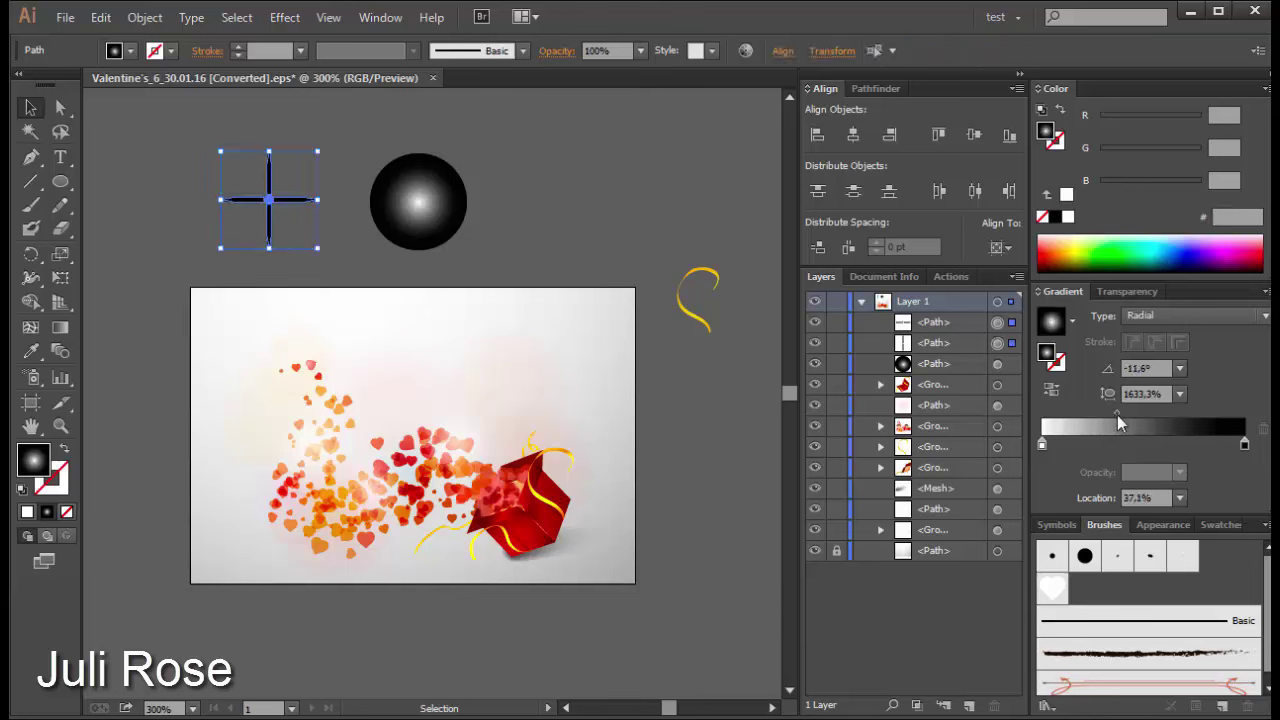
{"action": "left_click", "coordinate": [1118, 294]}
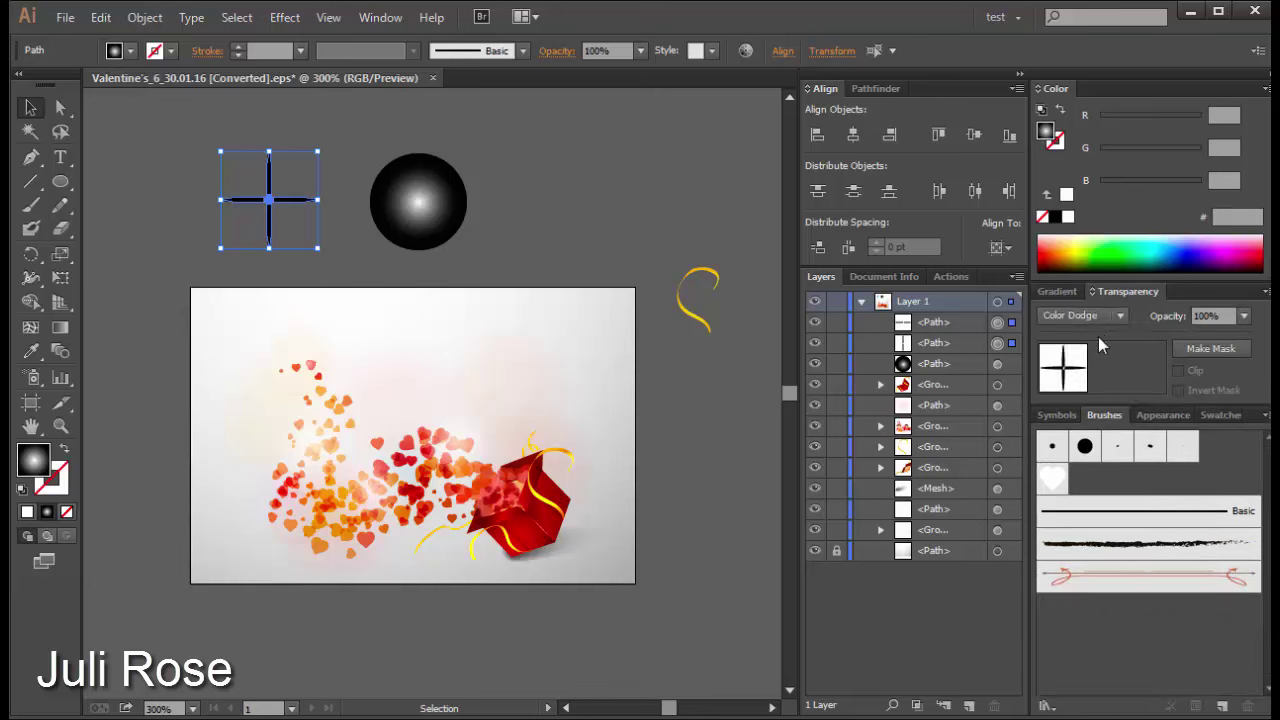
{"action": "left_click", "coordinate": [1090, 316]}
{"action": "left_click", "coordinate": [1080, 449]}
Step: Add a 45°-rotated copy of the cross for an eight-point star, group it, and move it onto the gift box
{"action": "key", "text": "ctrl+c"}
{"action": "key", "text": "ctrl+f"}
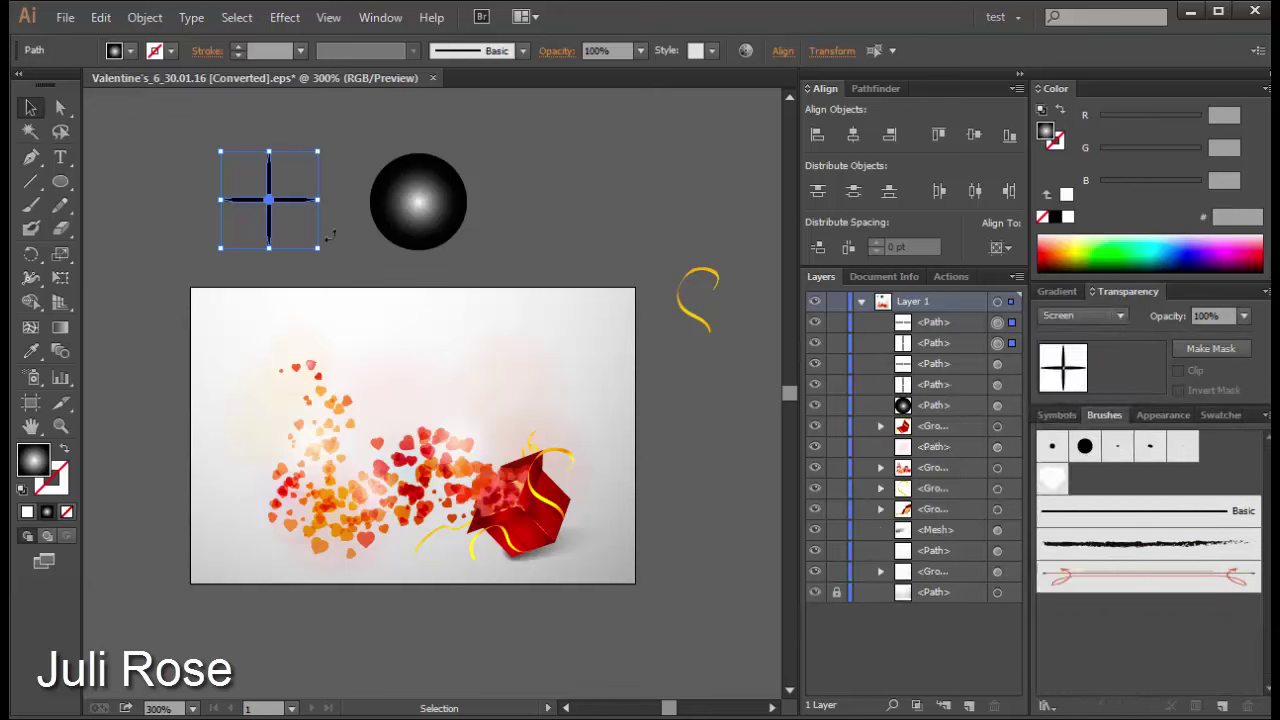
{"action": "mouse_move", "coordinate": [330, 235]}
{"action": "left_mouse_down"}
{"action": "mouse_move", "coordinate": [308, 167]}
{"action": "mouse_move", "coordinate": [300, 294]}
{"action": "left_mouse_up"}
{"action": "key", "text": "ctrl+g"}
{"action": "left_click", "coordinate": [341, 267]}
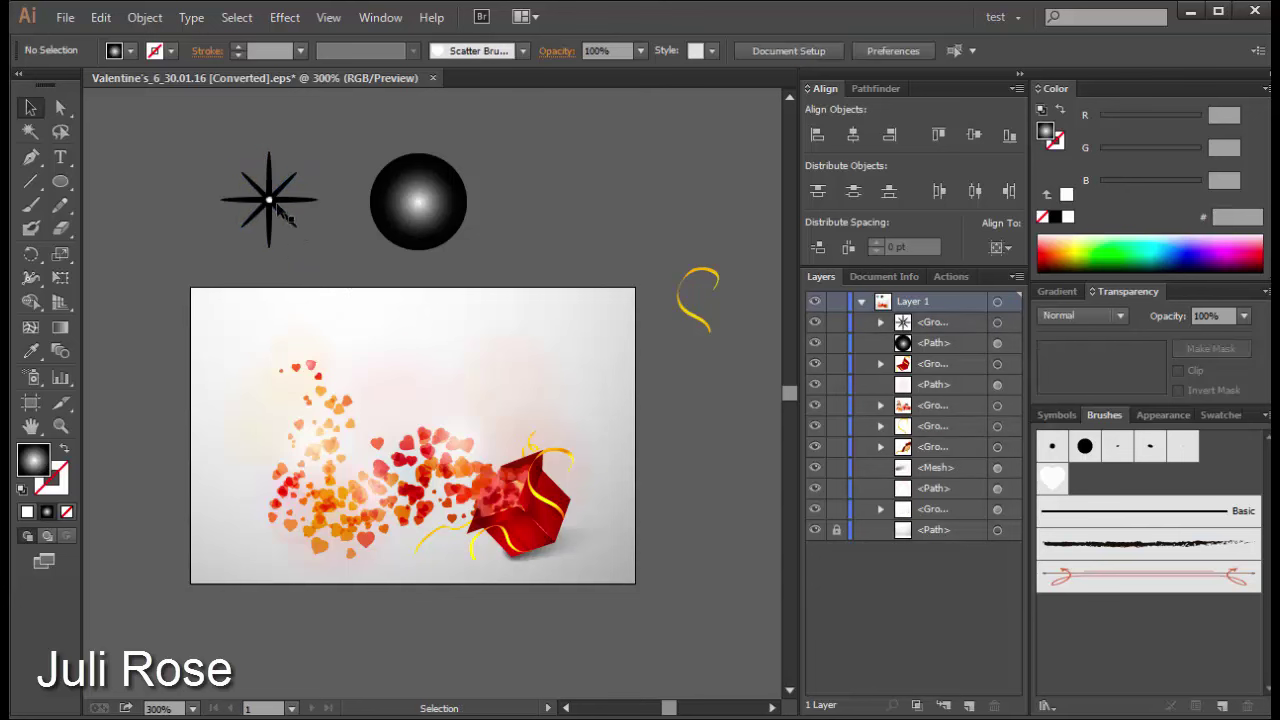
{"action": "left_click_drag", "start_coordinate": [280, 207], "coordinate": [536, 494]}
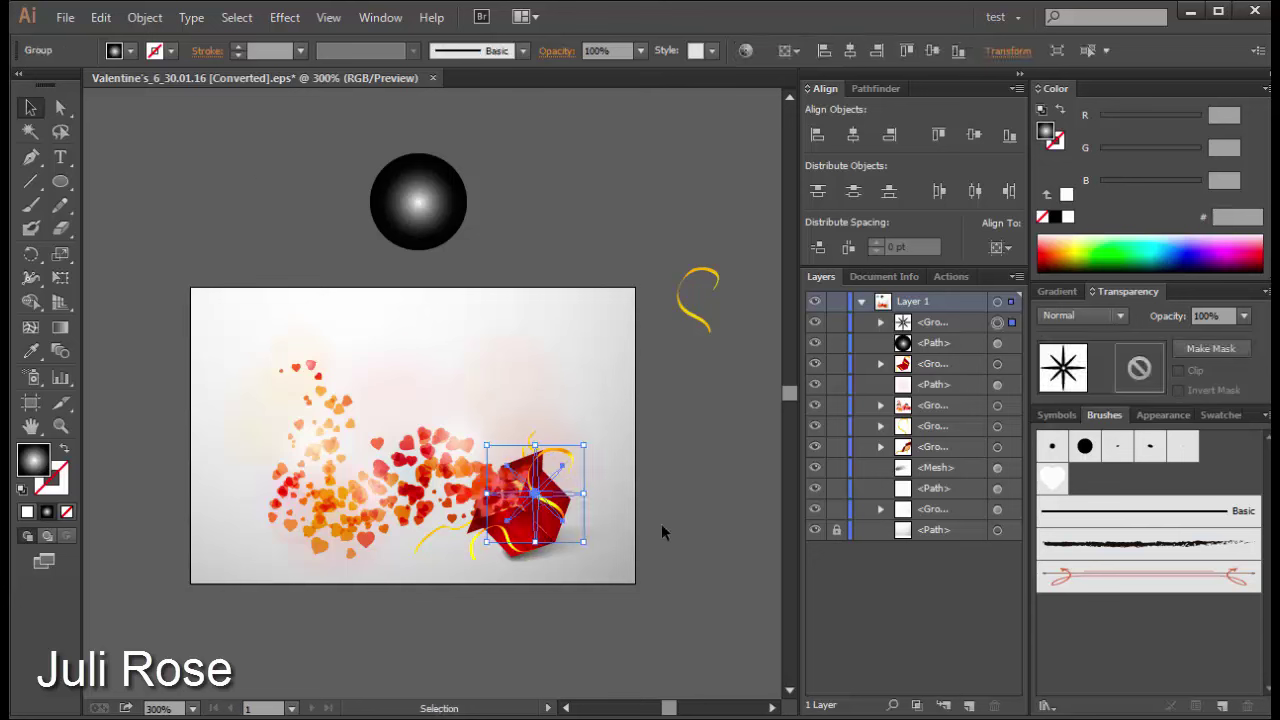
Step: Ungroup the star and give it a radial gradient at -45° with the midpoint at 32.31%
{"action": "left_click", "coordinate": [727, 537]}
{"action": "left_click", "coordinate": [548, 497]}
{"action": "key", "text": "ctrl+shift+g"}
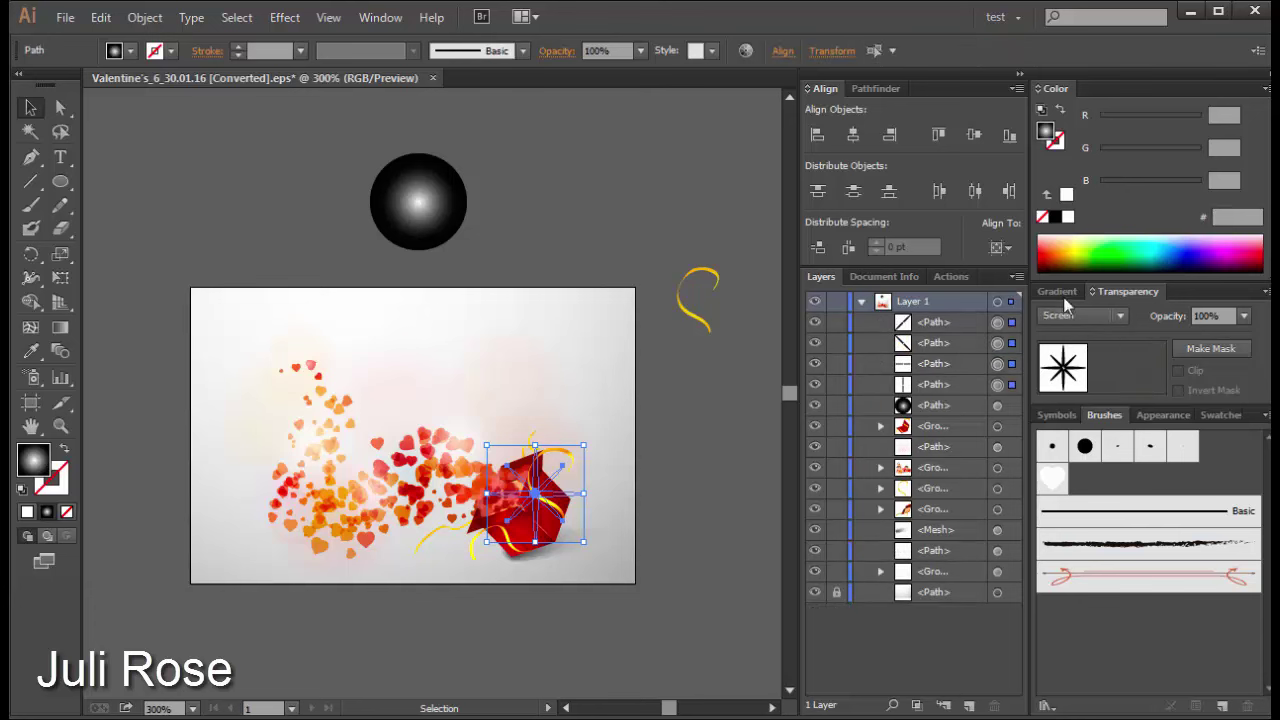
{"action": "left_click", "coordinate": [1060, 293]}
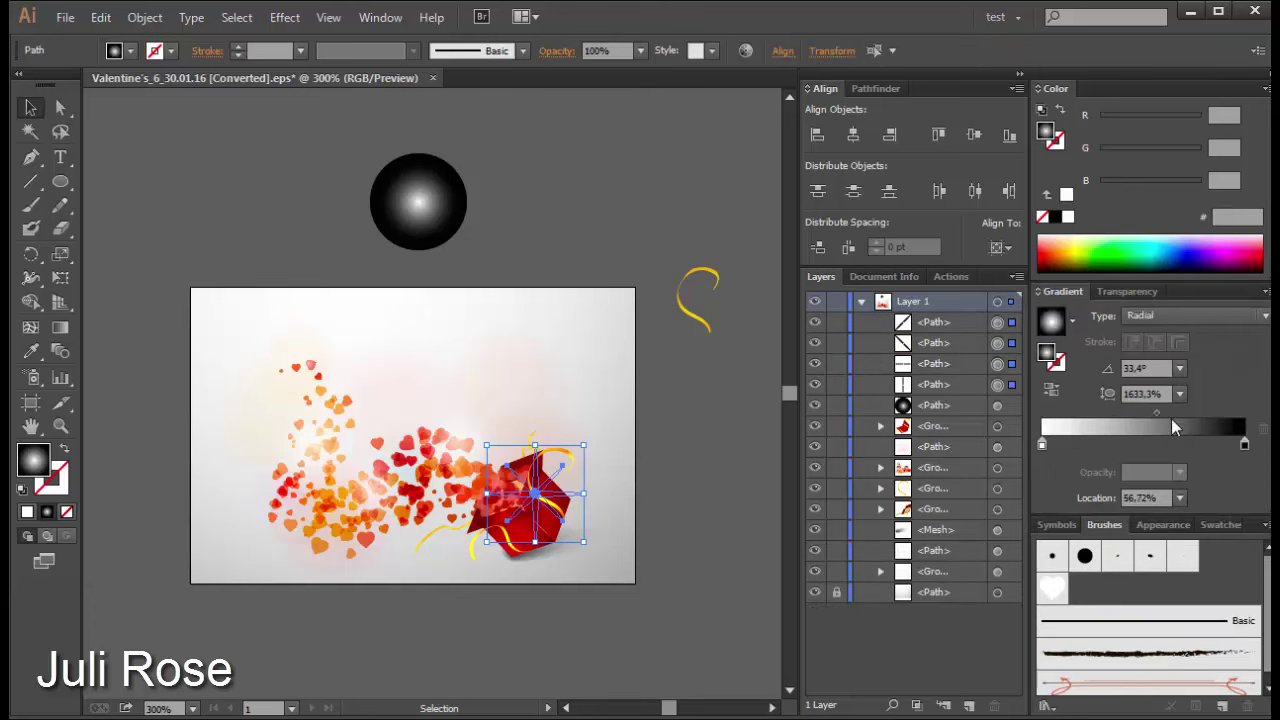
{"action": "left_click", "coordinate": [1244, 443]}
{"action": "left_click", "coordinate": [1176, 316]}
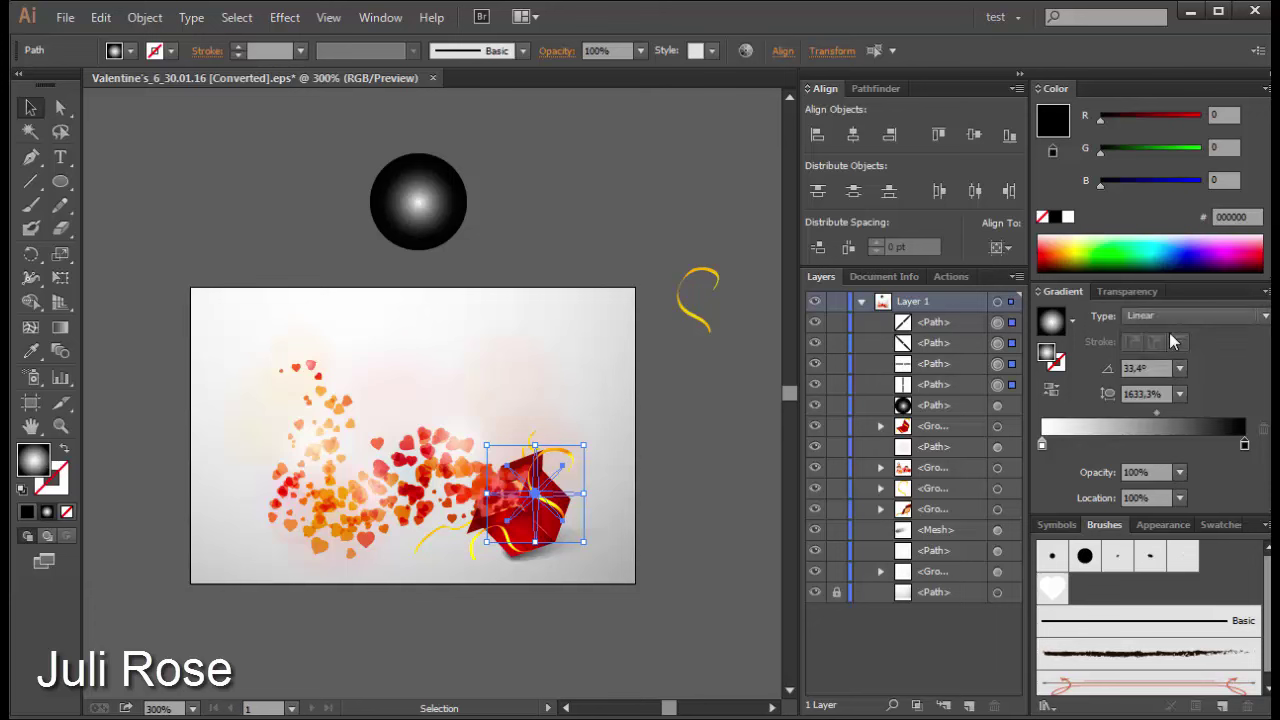
{"action": "left_click", "coordinate": [1169, 336]}
{"action": "left_click", "coordinate": [1190, 316]}
{"action": "left_click", "coordinate": [1155, 358]}
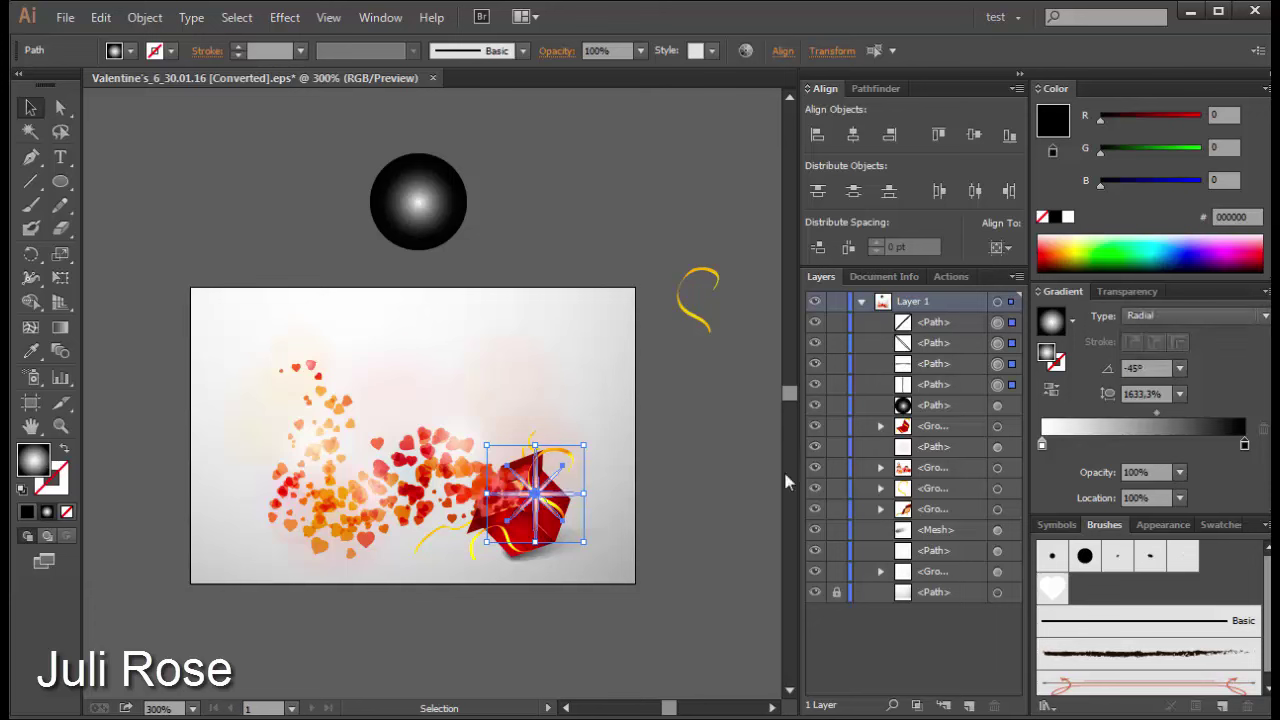
{"action": "left_click_drag", "start_coordinate": [1156, 412], "coordinate": [1105, 414]}
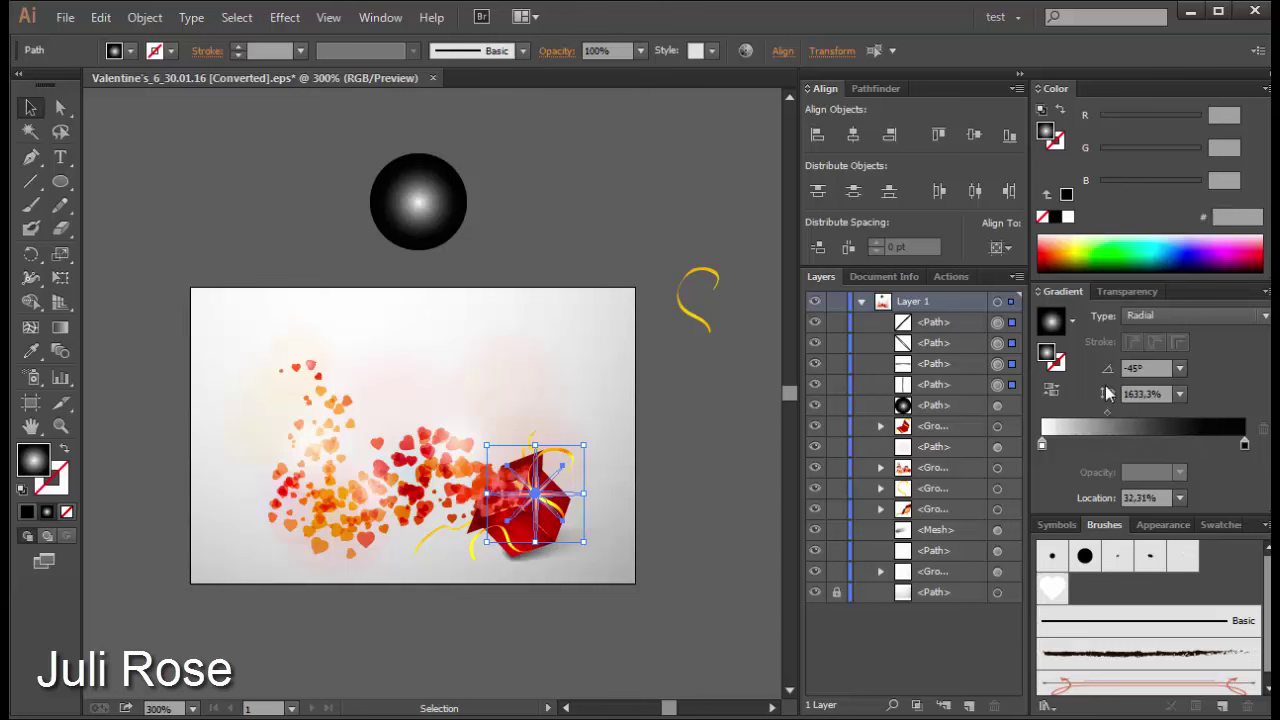
Step: Group the four sparkle paths and move the sparkle onto the gift box's top edge
{"action": "key", "text": "ctrl+g"}
{"action": "left_click", "coordinate": [701, 486]}
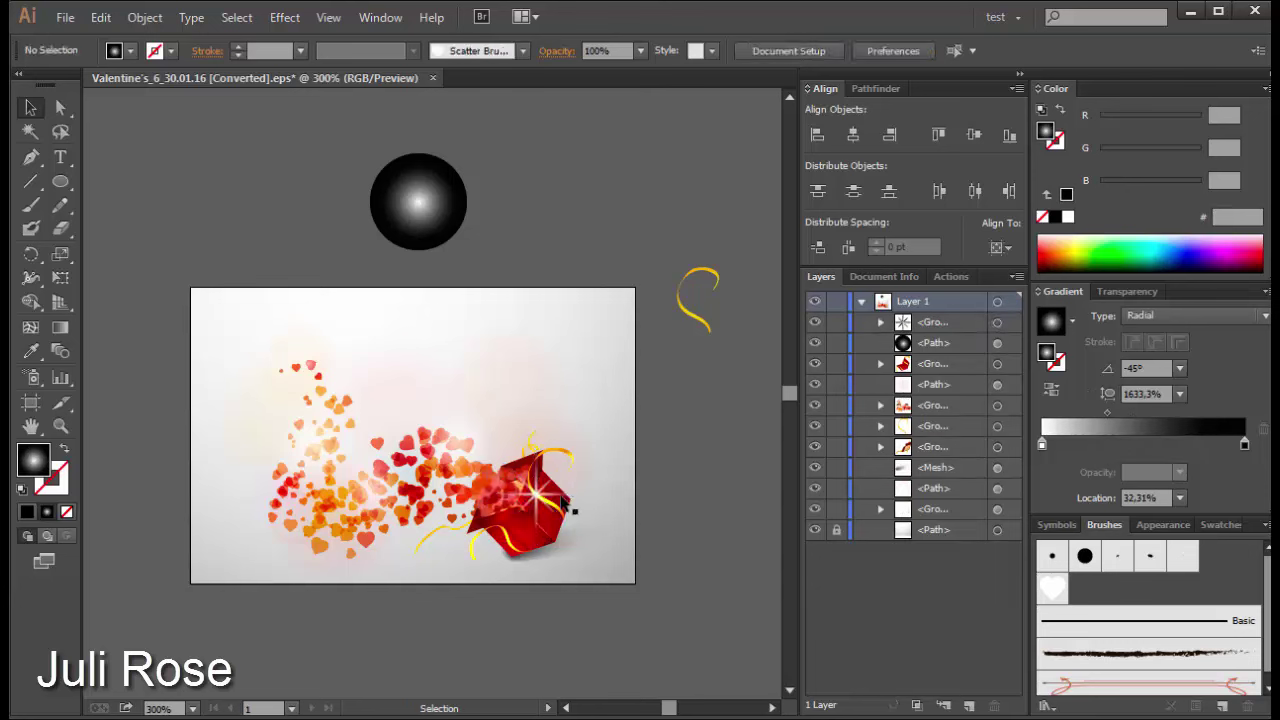
{"action": "left_click_drag", "start_coordinate": [563, 494], "coordinate": [553, 466]}
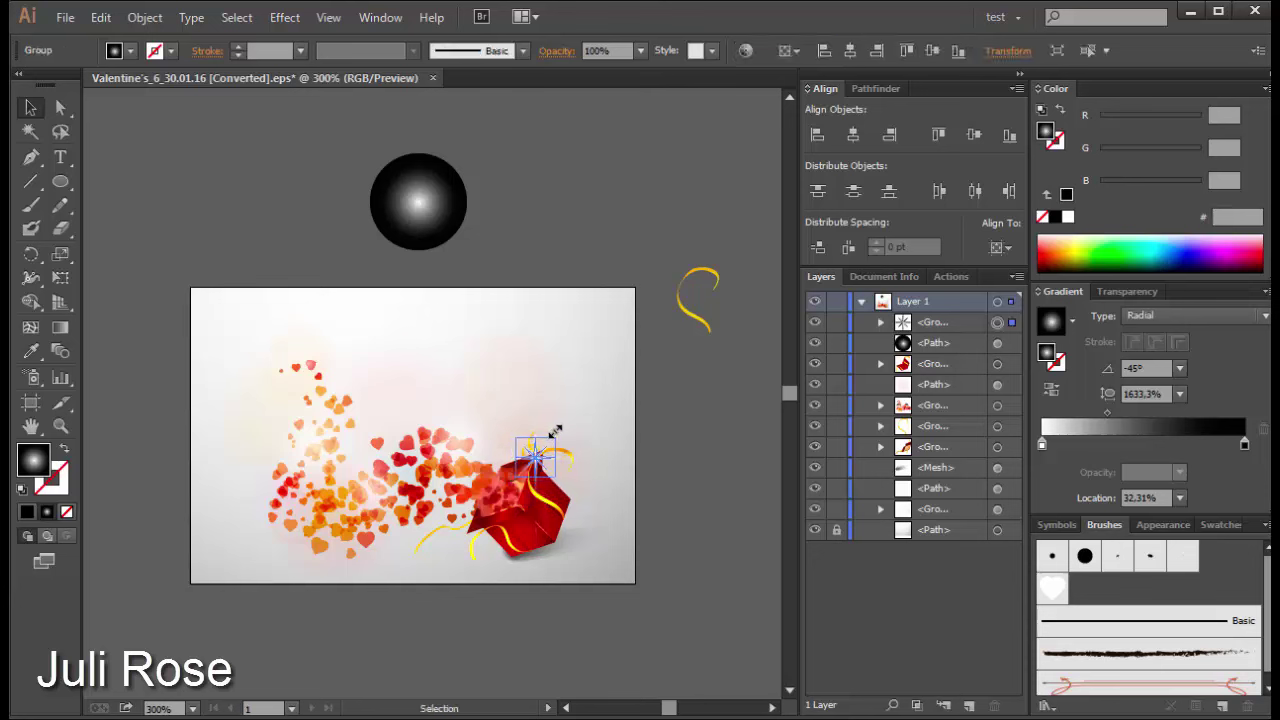
{"action": "left_click", "coordinate": [666, 467]}
Step: Move the sparkle toward the heart trail
{"action": "key", "text": "z"}
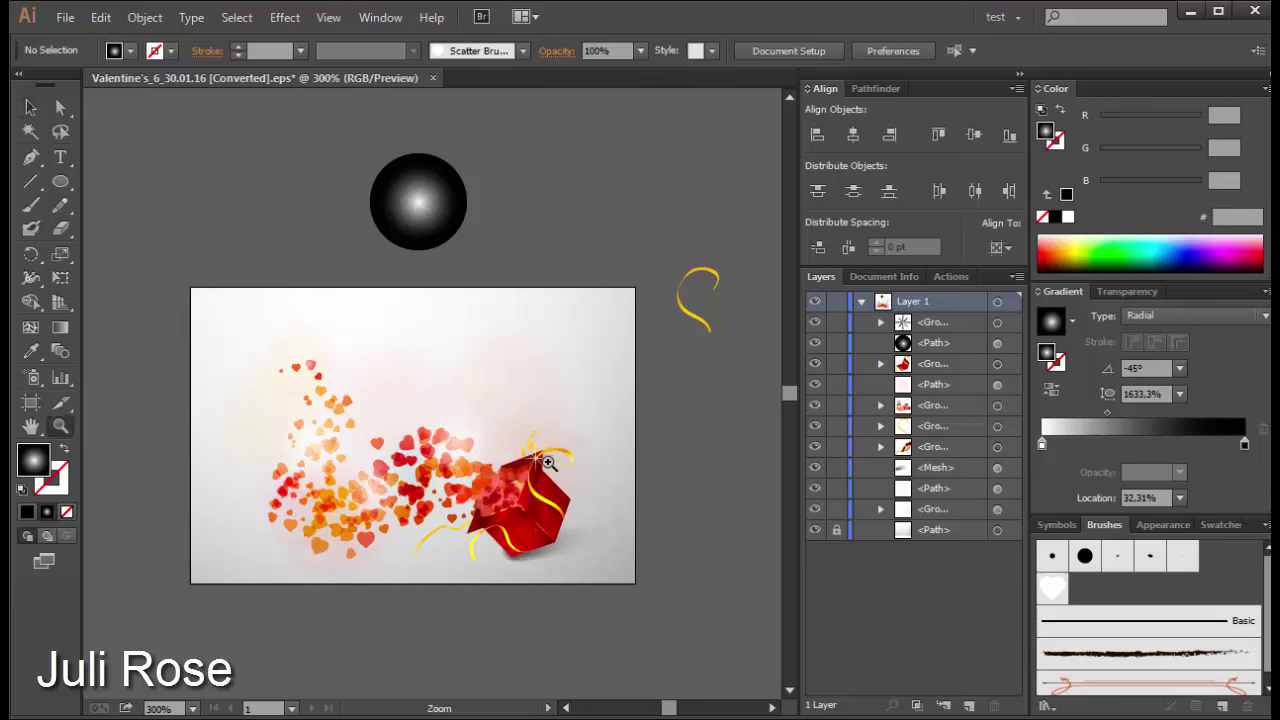
{"action": "key", "text": "v"}
{"action": "mouse_move", "coordinate": [537, 461]}
{"action": "left_mouse_down"}
{"action": "mouse_move", "coordinate": [464, 474]}
{"action": "mouse_move", "coordinate": [512, 472]}
{"action": "left_mouse_up"}
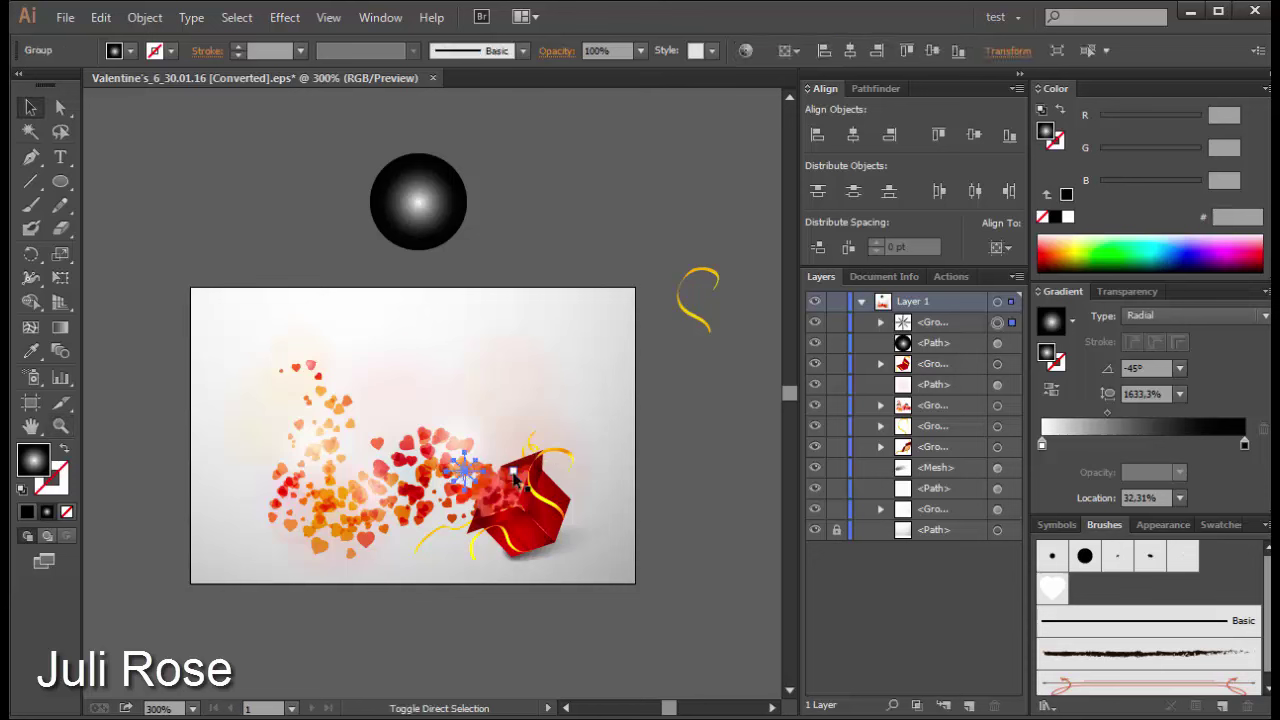
{"action": "left_click", "coordinate": [690, 497]}
Step: Zoom in on the hearts and gift box and place a sparkle among the hearts
{"action": "left_click_drag", "start_coordinate": [600, 376], "coordinate": [252, 582]}
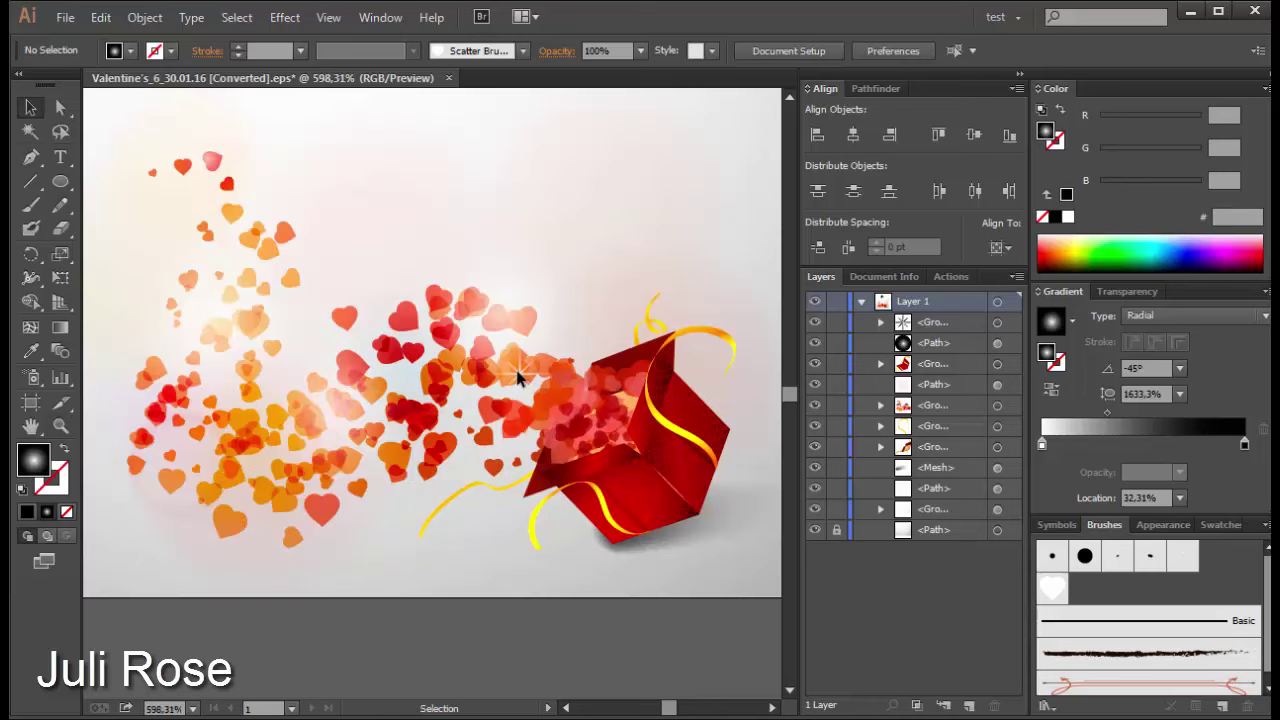
{"action": "mouse_move", "coordinate": [534, 332]}
{"action": "left_mouse_down"}
{"action": "mouse_move", "coordinate": [566, 263]}
{"action": "mouse_move", "coordinate": [412, 405]}
{"action": "left_mouse_up"}
{"action": "left_click", "coordinate": [523, 609]}
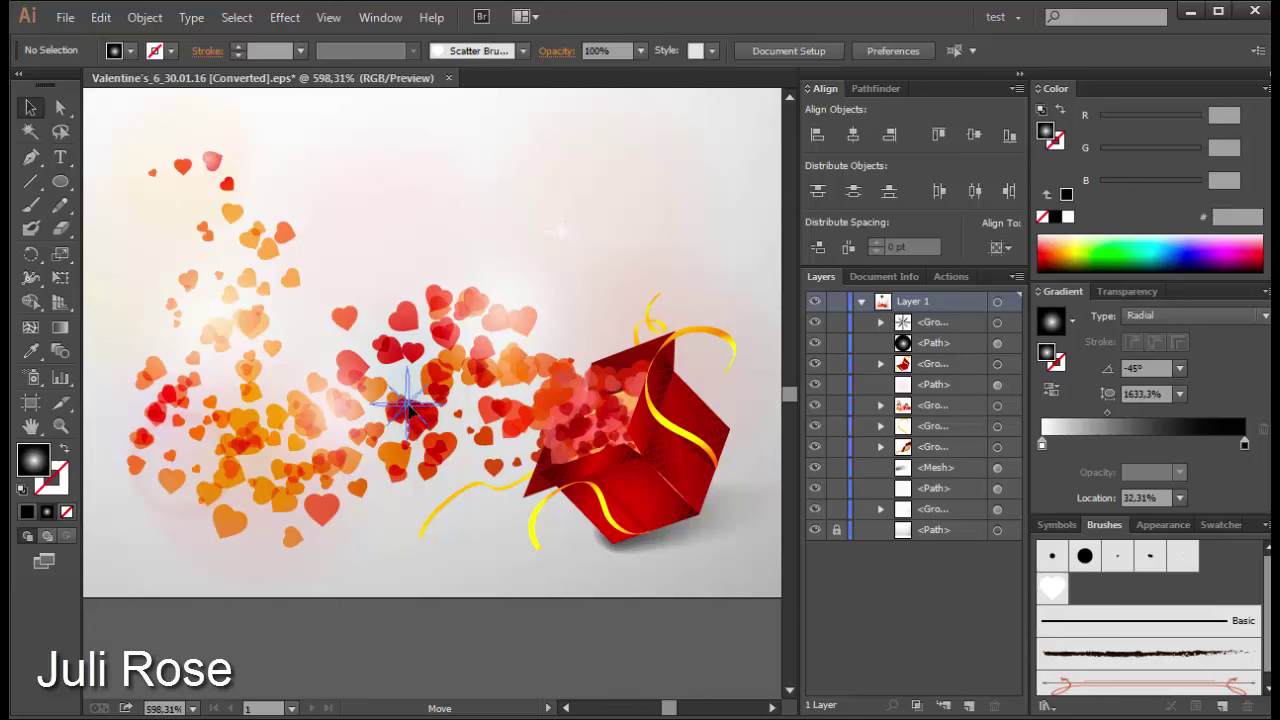
{"action": "left_click", "coordinate": [444, 581]}
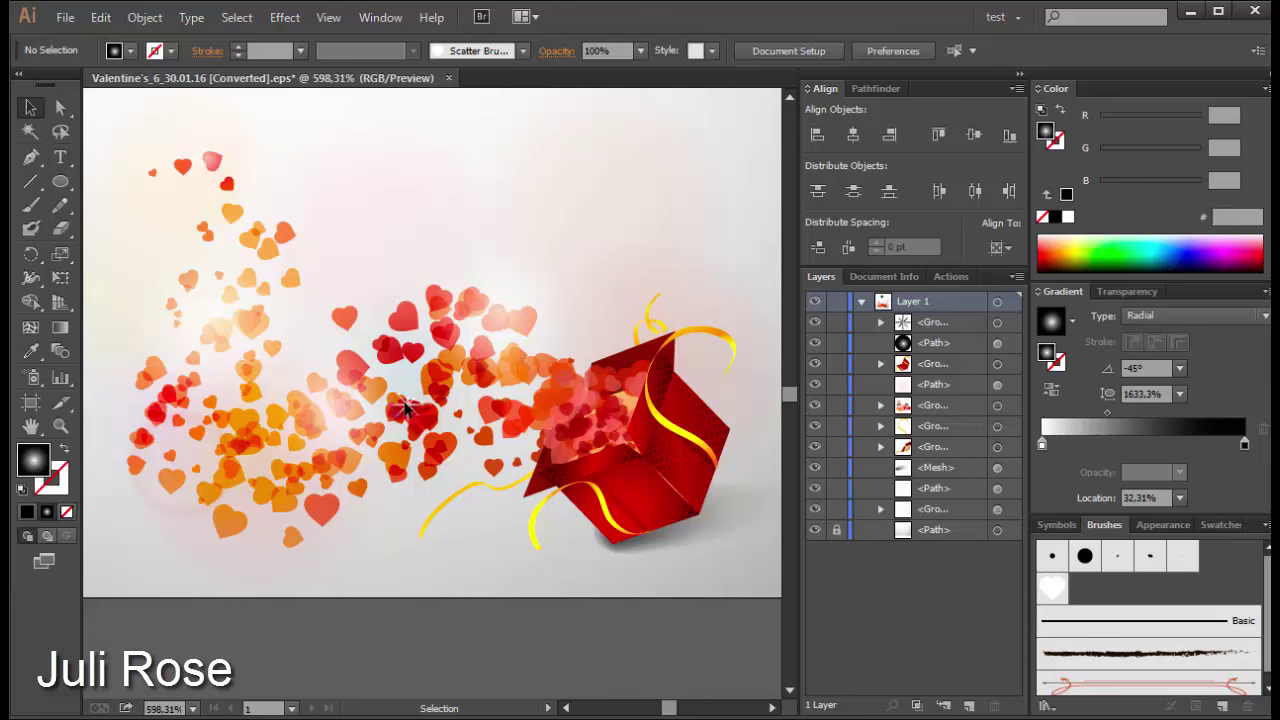
{"action": "left_click", "coordinate": [405, 405]}
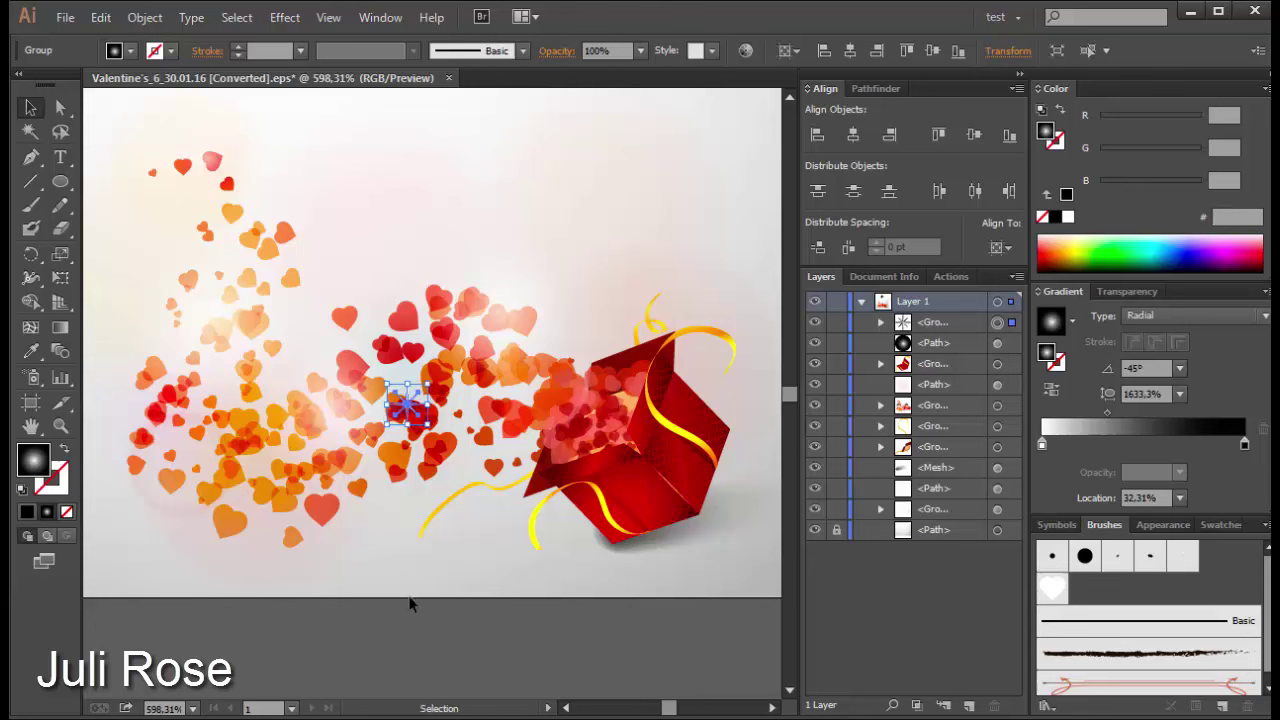
{"action": "left_click", "coordinate": [408, 604]}
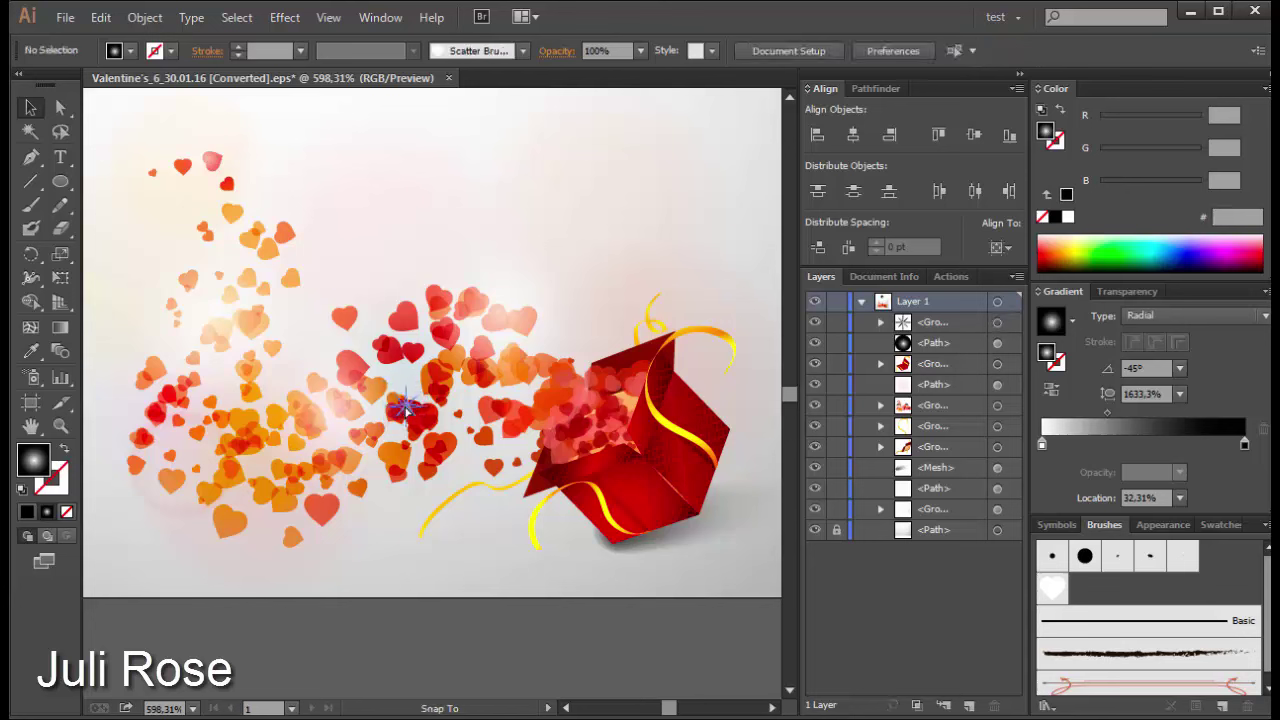
{"action": "left_click", "coordinate": [395, 408]}
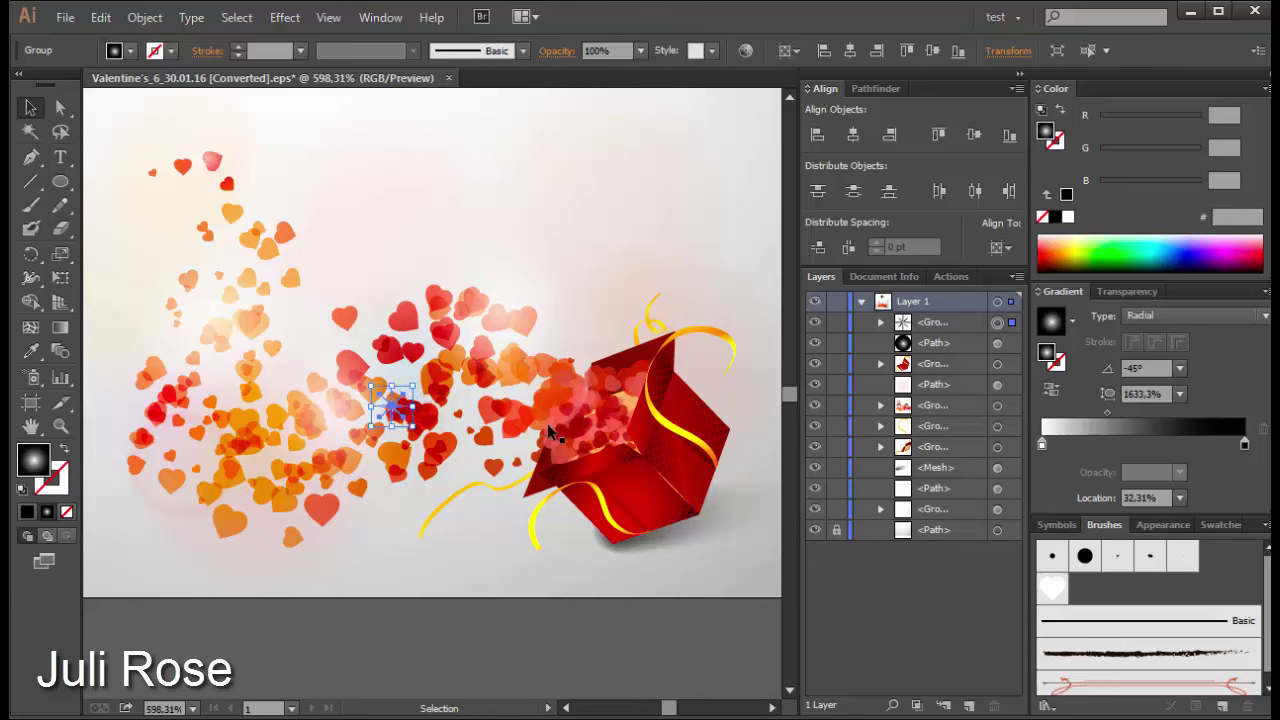
Step: Duplicate the sparkle onto the box's top edge and front, then zoom out to the whole artboard
{"action": "mouse_move", "coordinate": [395, 408]}
{"action": "left_mouse_down"}
{"action": "mouse_move", "coordinate": [418, 318]}
{"action": "mouse_move", "coordinate": [643, 343]}
{"action": "left_mouse_up"}
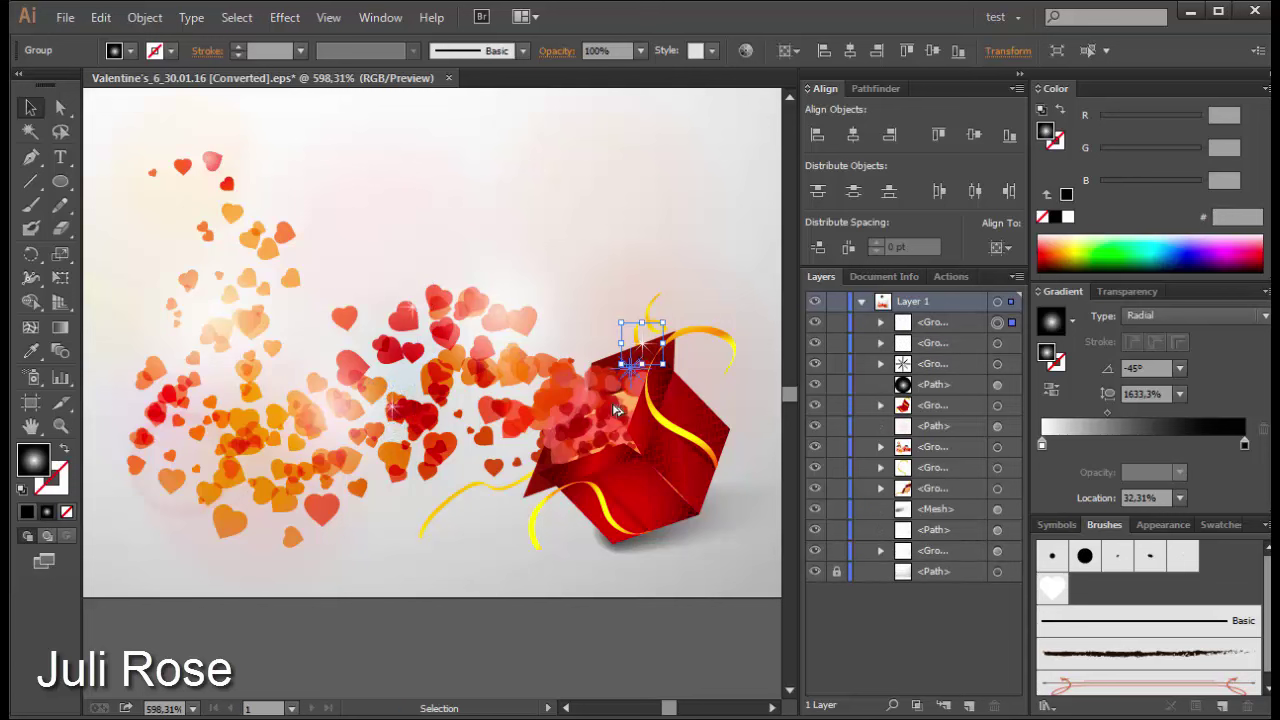
{"action": "left_click_drag", "start_coordinate": [617, 410], "coordinate": [567, 430]}
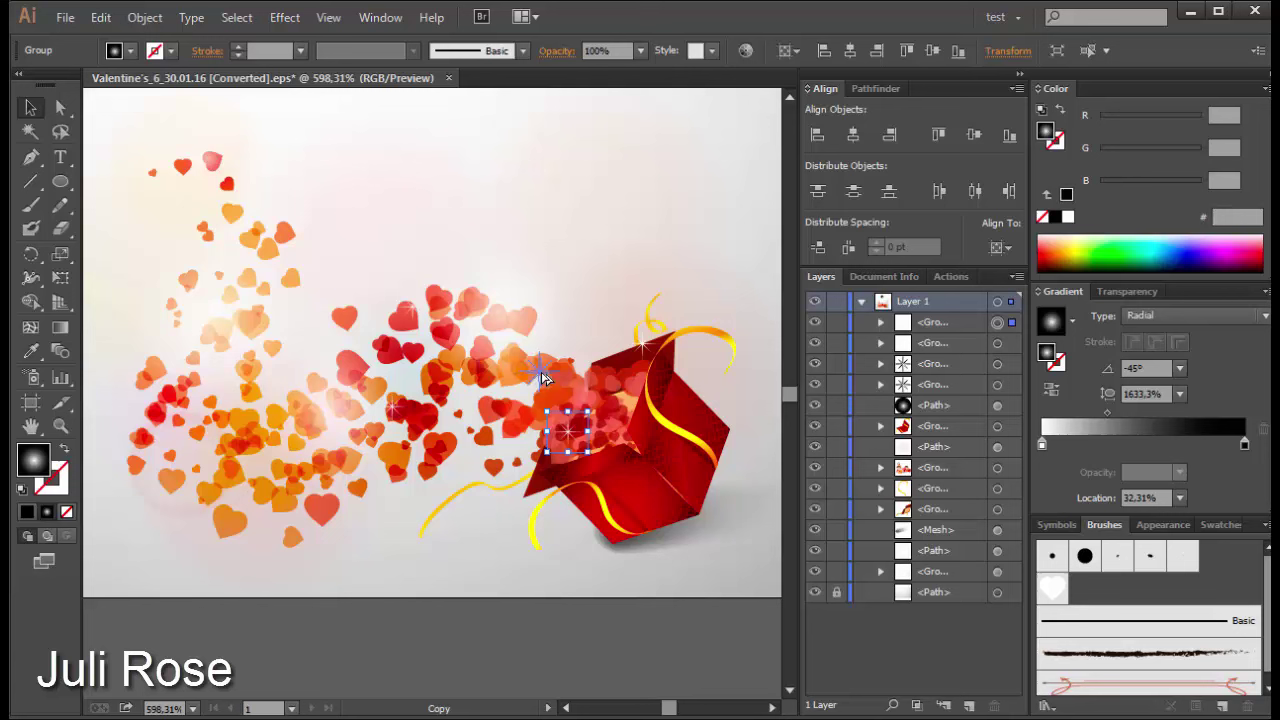
{"action": "mouse_move", "coordinate": [540, 382]}
{"action": "left_mouse_down"}
{"action": "mouse_move", "coordinate": [508, 337]}
{"action": "mouse_move", "coordinate": [183, 425]}
{"action": "mouse_move", "coordinate": [166, 405]}
{"action": "mouse_move", "coordinate": [258, 290]}
{"action": "mouse_move", "coordinate": [277, 232]}
{"action": "mouse_move", "coordinate": [368, 452]}
{"action": "mouse_move", "coordinate": [300, 478]}
{"action": "left_mouse_up"}
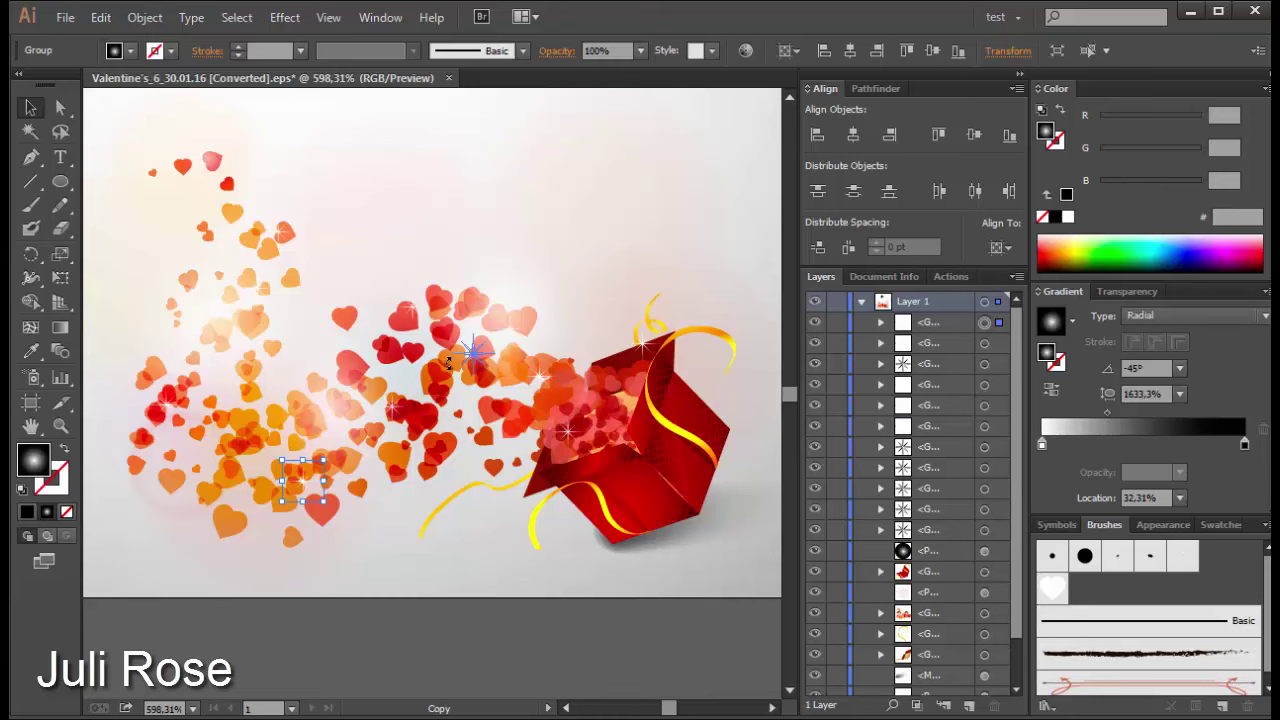
{"action": "key", "text": "ctrl+minus"}
{"action": "key", "text": "ctrl+minus"}
{"action": "key", "text": "ctrl+minus"}
{"action": "key", "text": "ctrl+minus"}
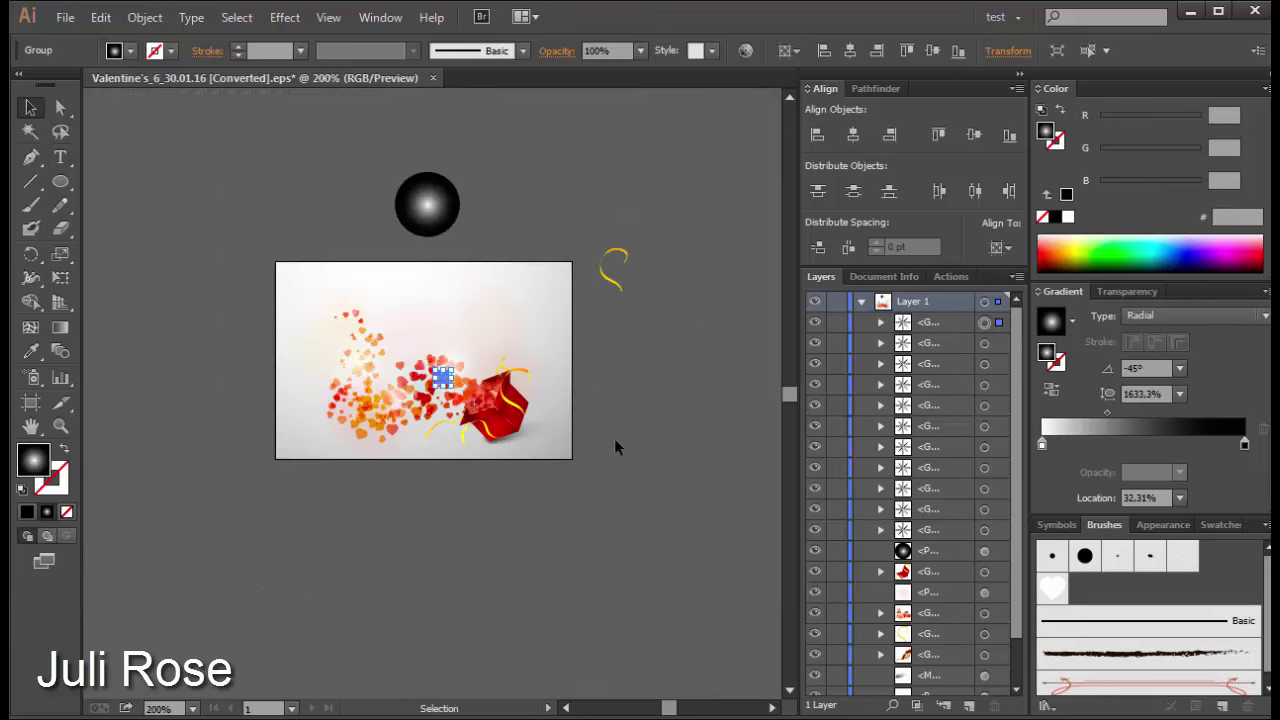
Step: Move a sparkle beside the glow sphere, widen the sphere's white gradient centre, and shrink it
{"action": "left_click", "coordinate": [603, 553]}
{"action": "key", "text": "ctrl+plus"}
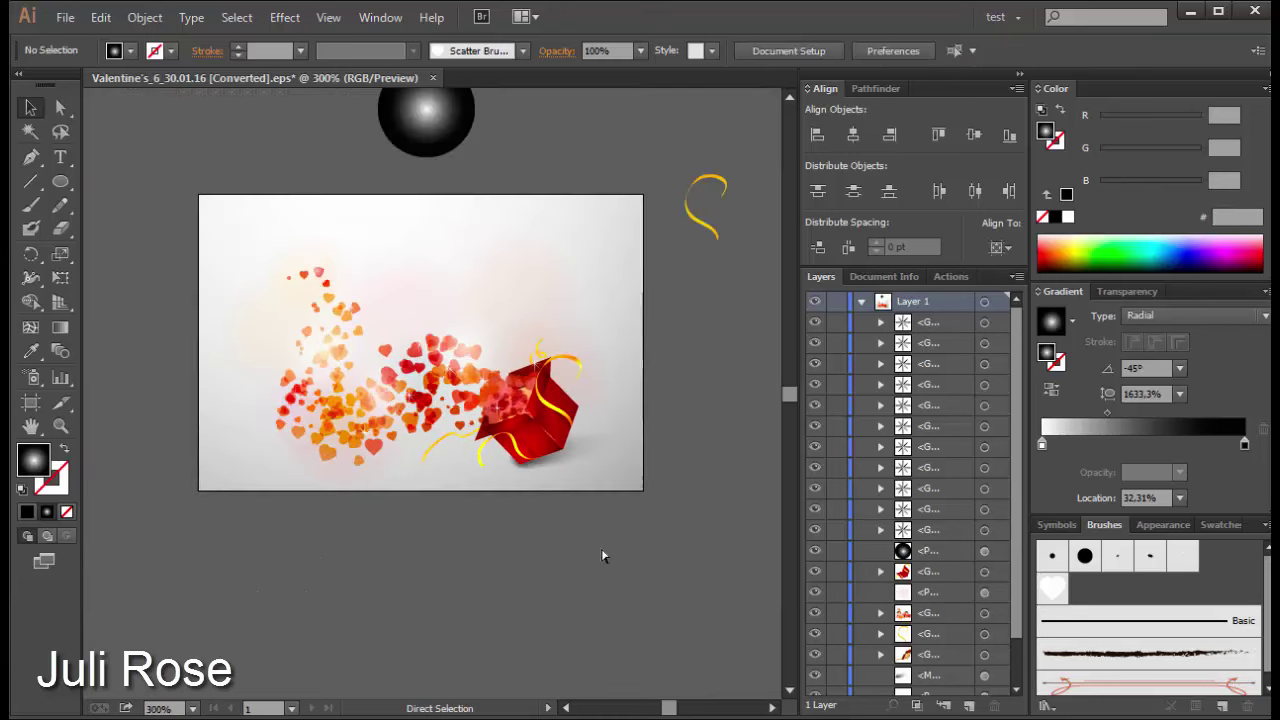
{"action": "key", "text": "ctrl+plus"}
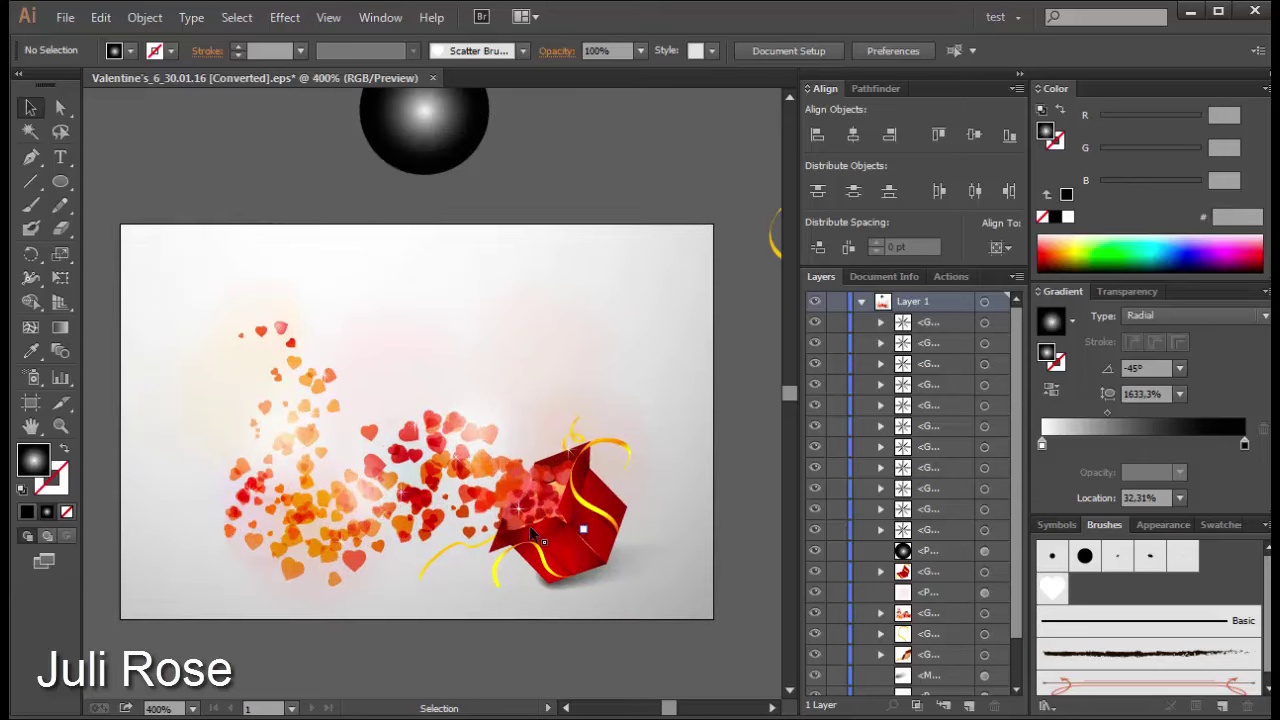
{"action": "left_click_drag", "start_coordinate": [521, 512], "coordinate": [524, 278]}
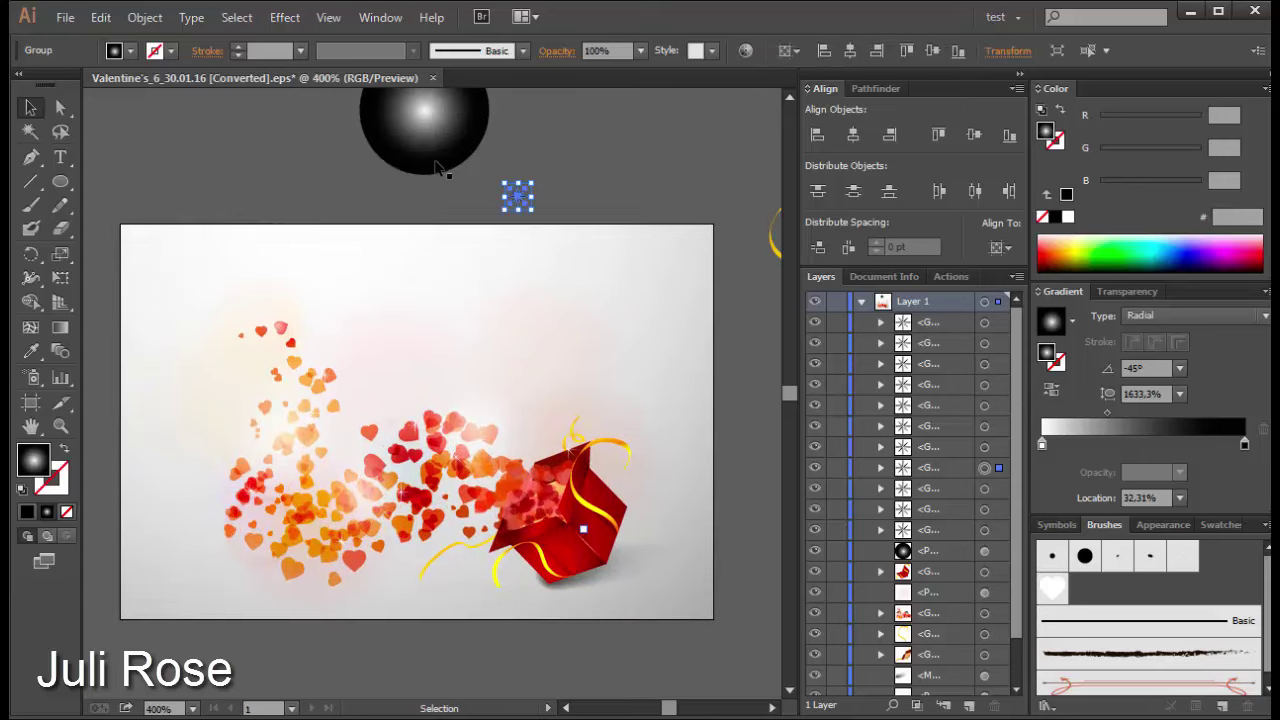
{"action": "scroll", "coordinate": [442, 171], "scroll_direction": "up", "scroll_amount": 3}
{"action": "left_click", "coordinate": [459, 223]}
{"action": "left_click_drag", "start_coordinate": [1097, 418], "coordinate": [1121, 413]}
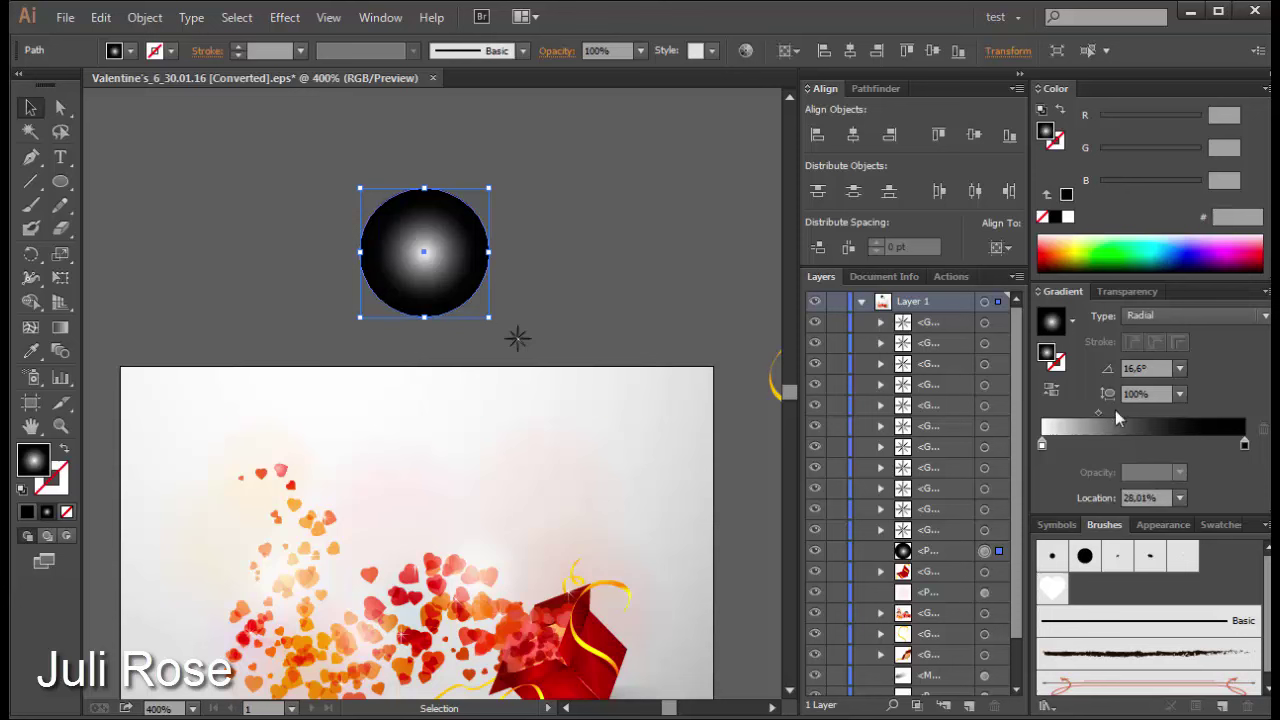
{"action": "left_click_drag", "start_coordinate": [424, 318], "coordinate": [426, 262], "text": "shift"}
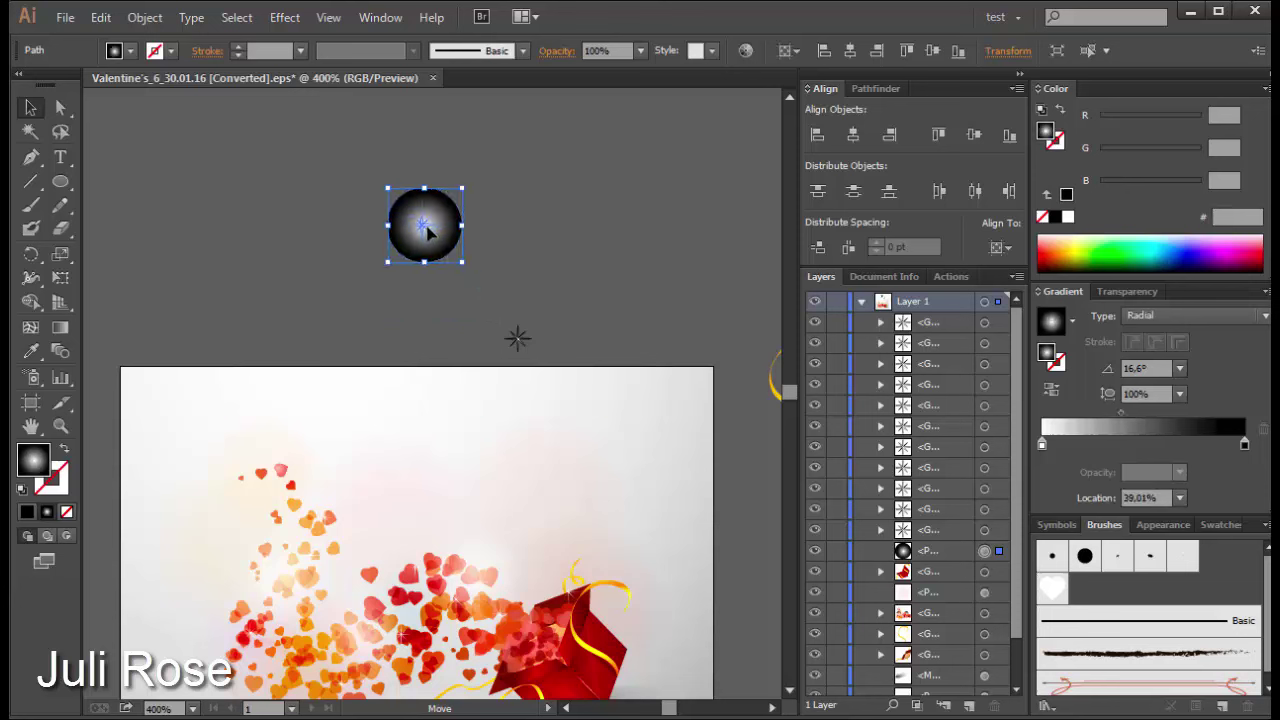
Step: Bring the glow sphere in front of the sparkle rays
{"action": "left_click", "coordinate": [494, 234]}
{"action": "left_click", "coordinate": [1127, 291]}
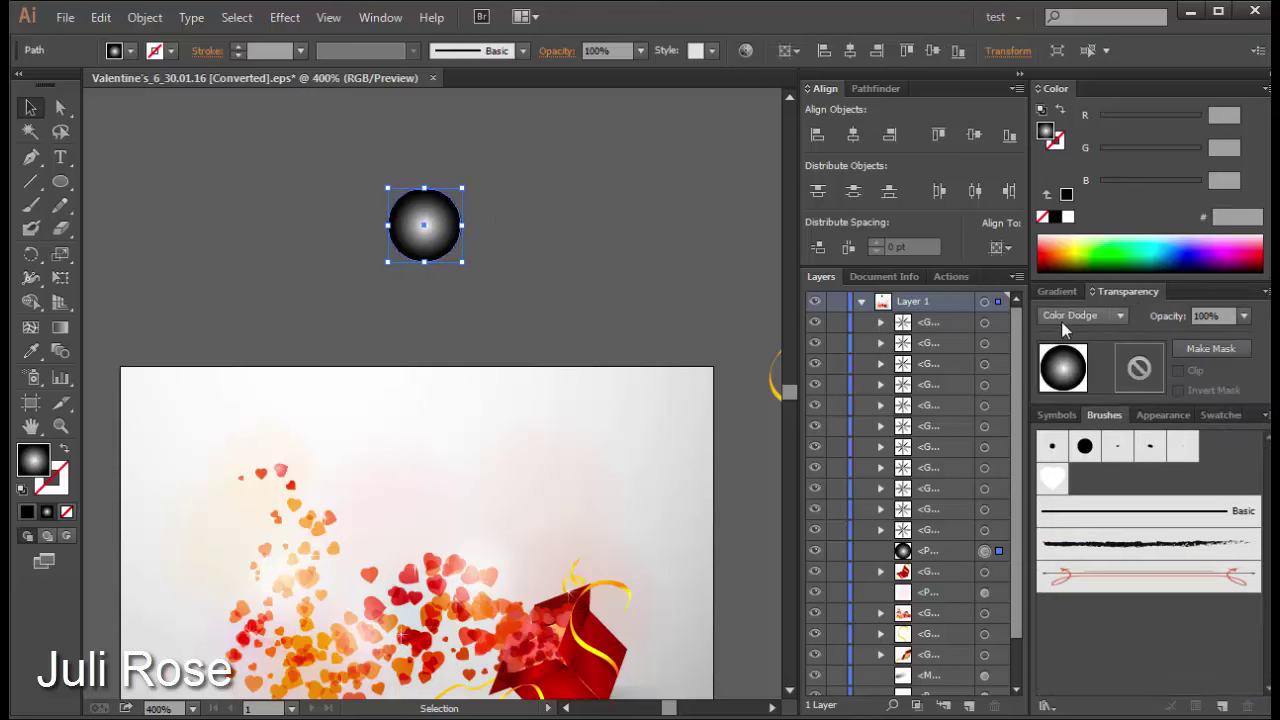
{"action": "left_click", "coordinate": [481, 234]}
{"action": "left_click", "coordinate": [440, 226]}
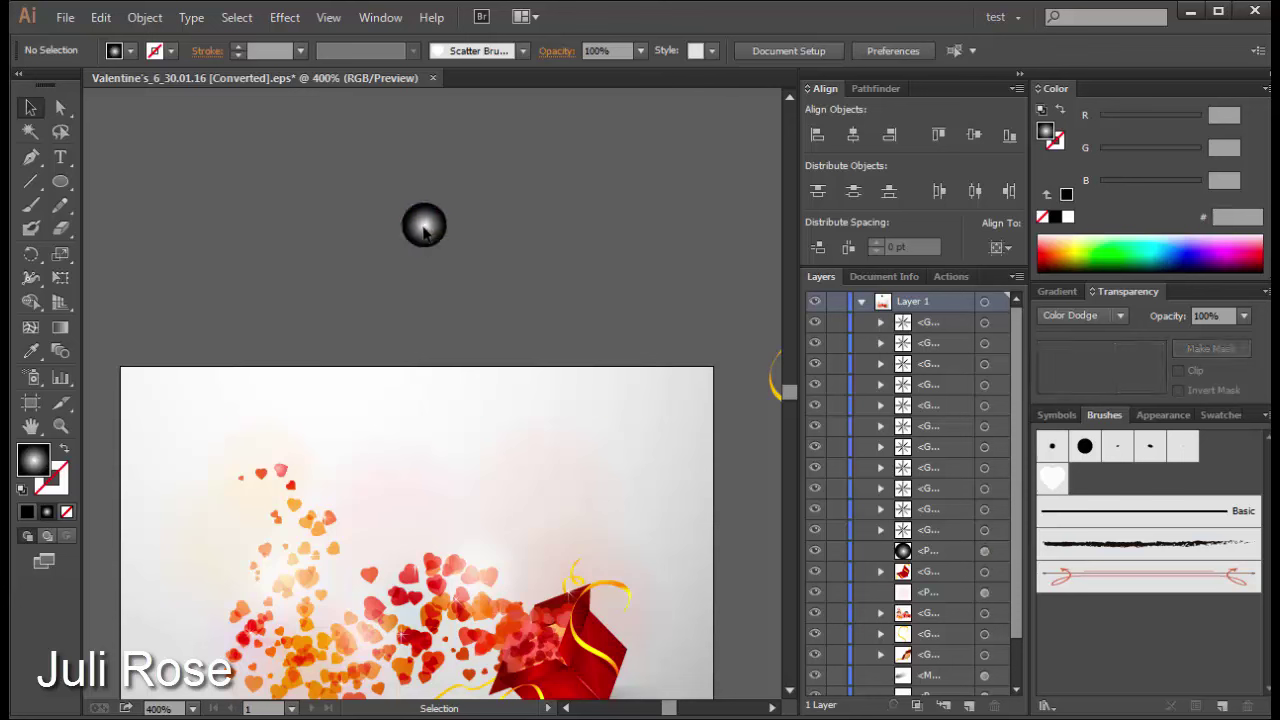
{"action": "left_click", "coordinate": [460, 218]}
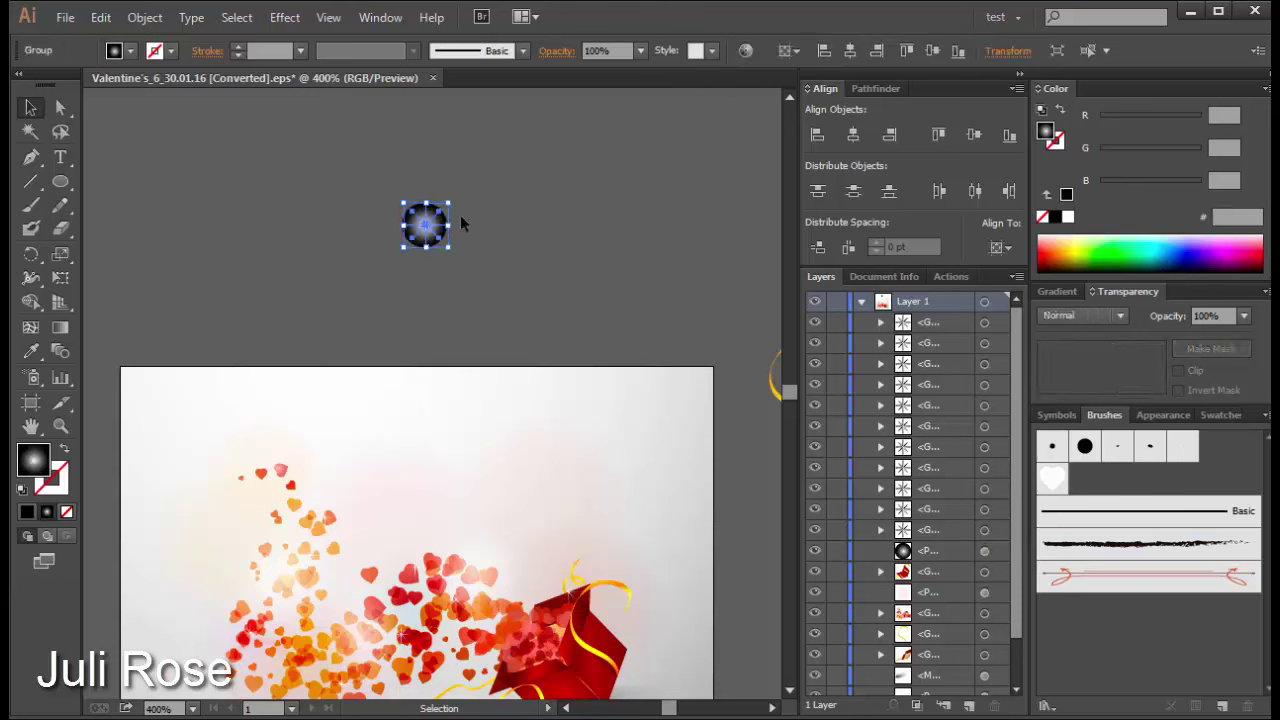
{"action": "left_click", "coordinate": [445, 226]}
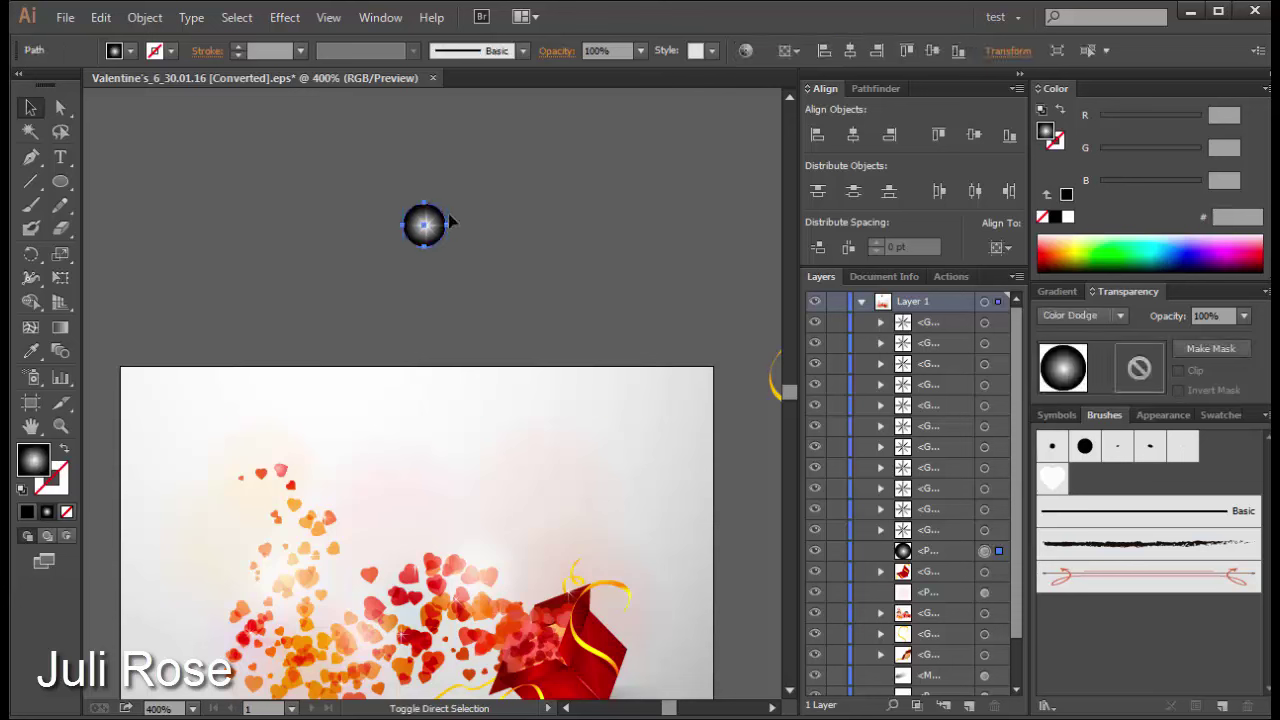
{"action": "key", "text": "ctrl+shift+bracketright"}
{"action": "left_click", "coordinate": [484, 176]}
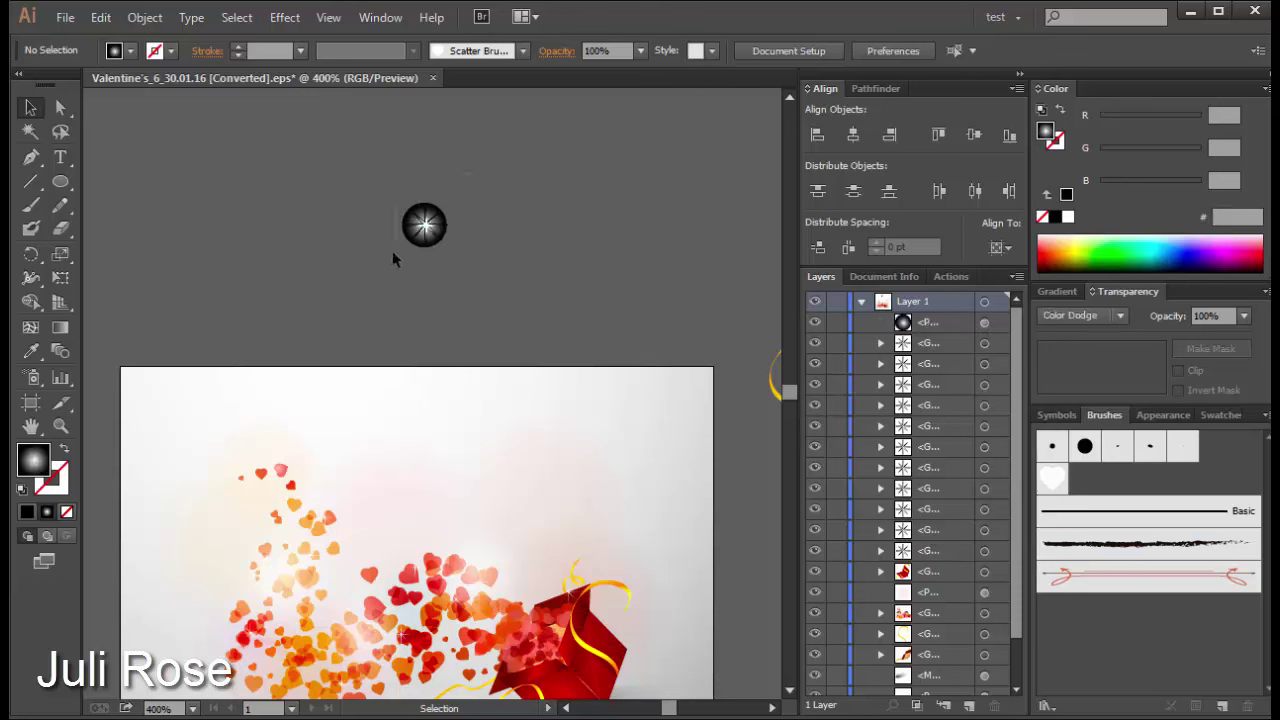
{"action": "left_click_drag", "start_coordinate": [392, 255], "coordinate": [465, 195]}
{"action": "left_click", "coordinate": [521, 281]}
{"action": "scroll", "coordinate": [521, 281], "scroll_direction": "down", "scroll_amount": 2}
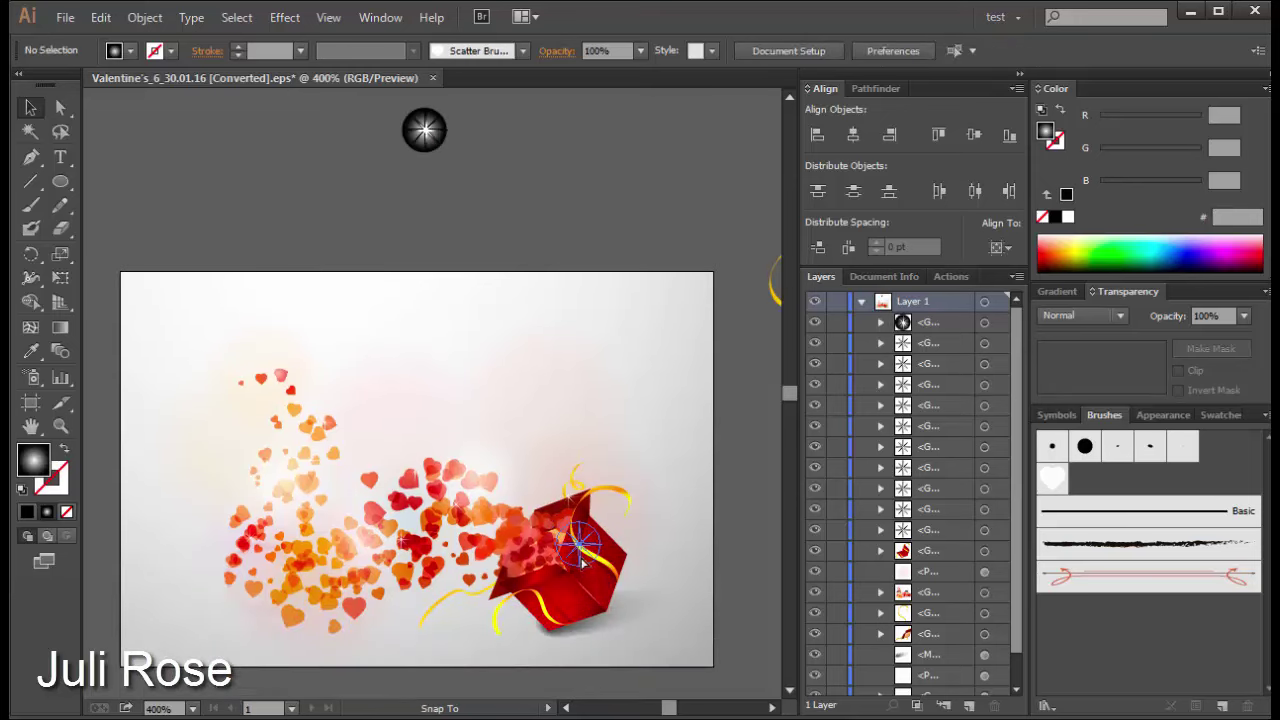
Step: Zoom closely on the gift box and direct-select the sparkle's glow circle path
{"action": "left_click", "coordinate": [580, 552]}
{"action": "left_click", "coordinate": [703, 578]}
{"action": "scroll", "coordinate": [703, 578], "scroll_direction": "down", "scroll_amount": 1}
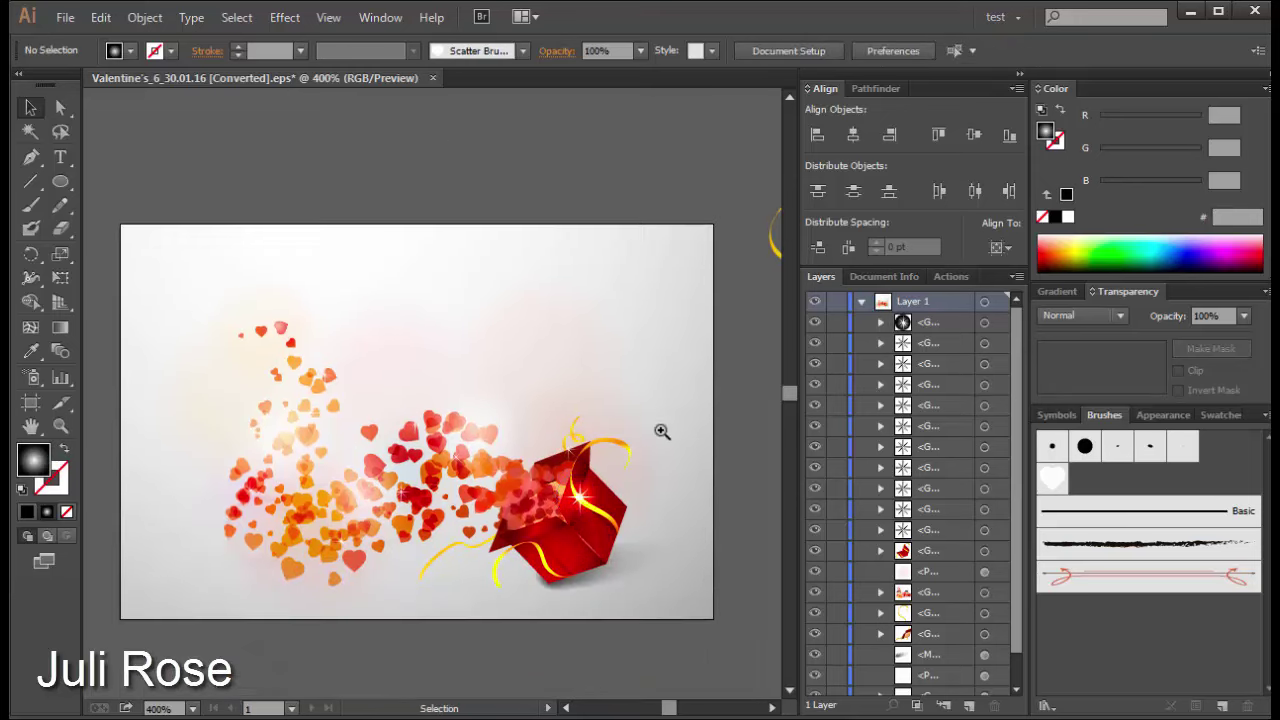
{"action": "left_click_drag", "start_coordinate": [664, 404], "coordinate": [478, 605]}
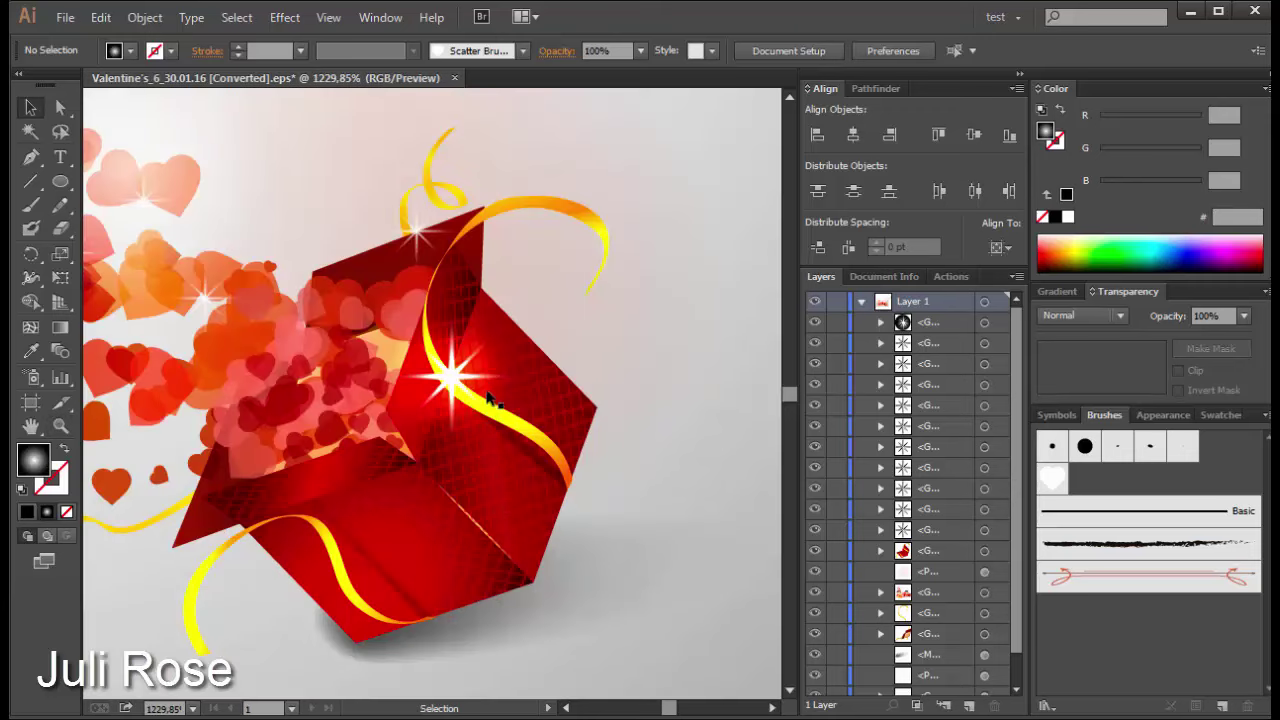
{"action": "left_click", "coordinate": [488, 398]}
{"action": "key", "text": "a"}
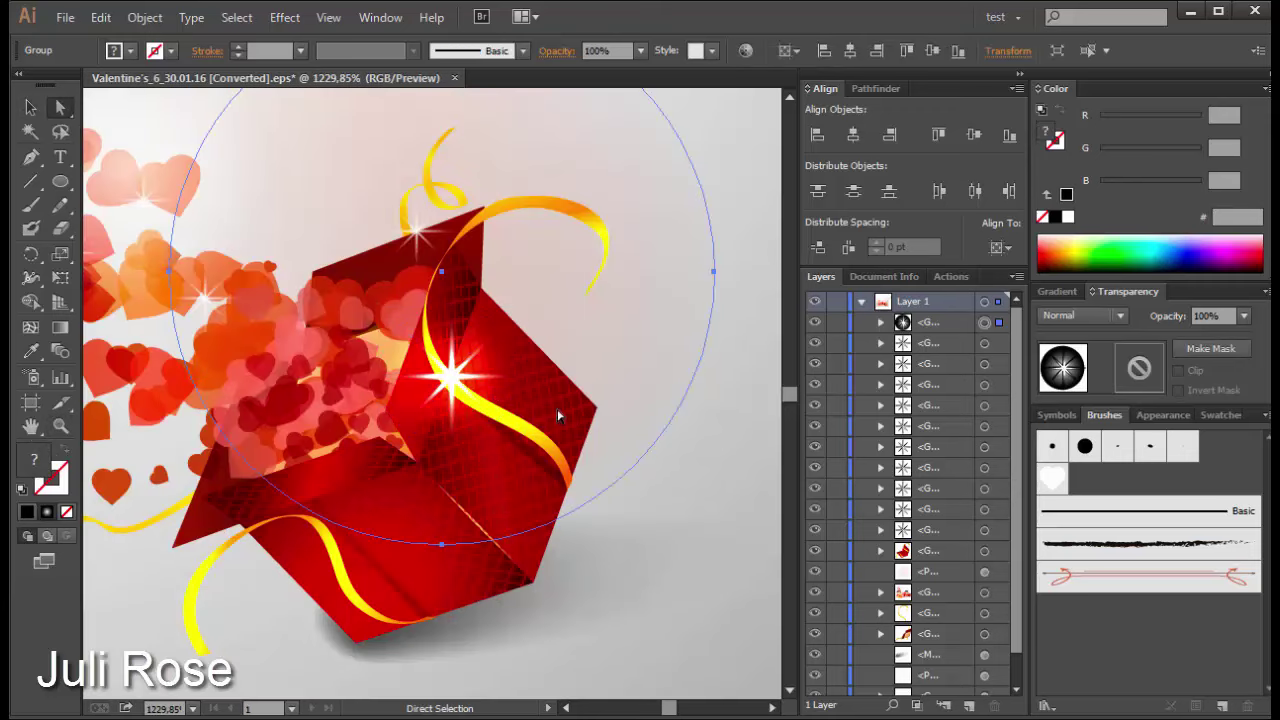
{"action": "left_click", "coordinate": [509, 385]}
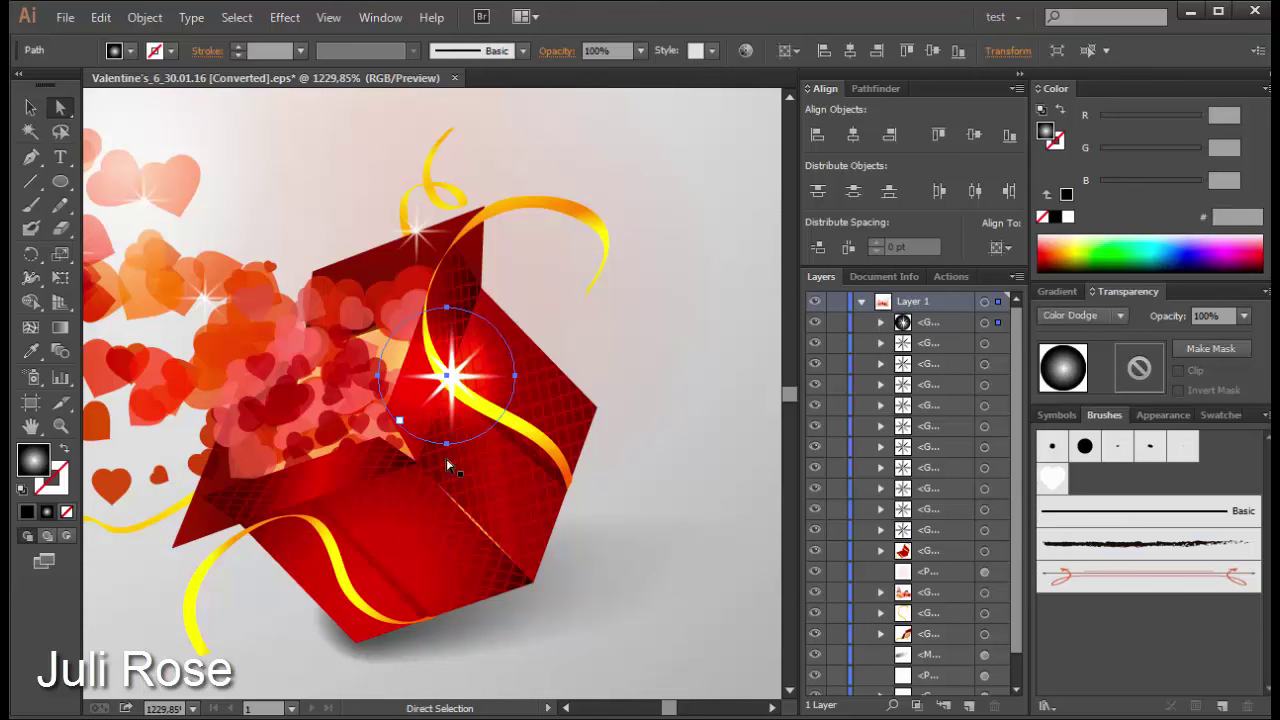
Step: Move the glow circle's first gradient stop to 0% and the midpoint to 29.92%, then zoom out
{"action": "left_click", "coordinate": [1057, 291]}
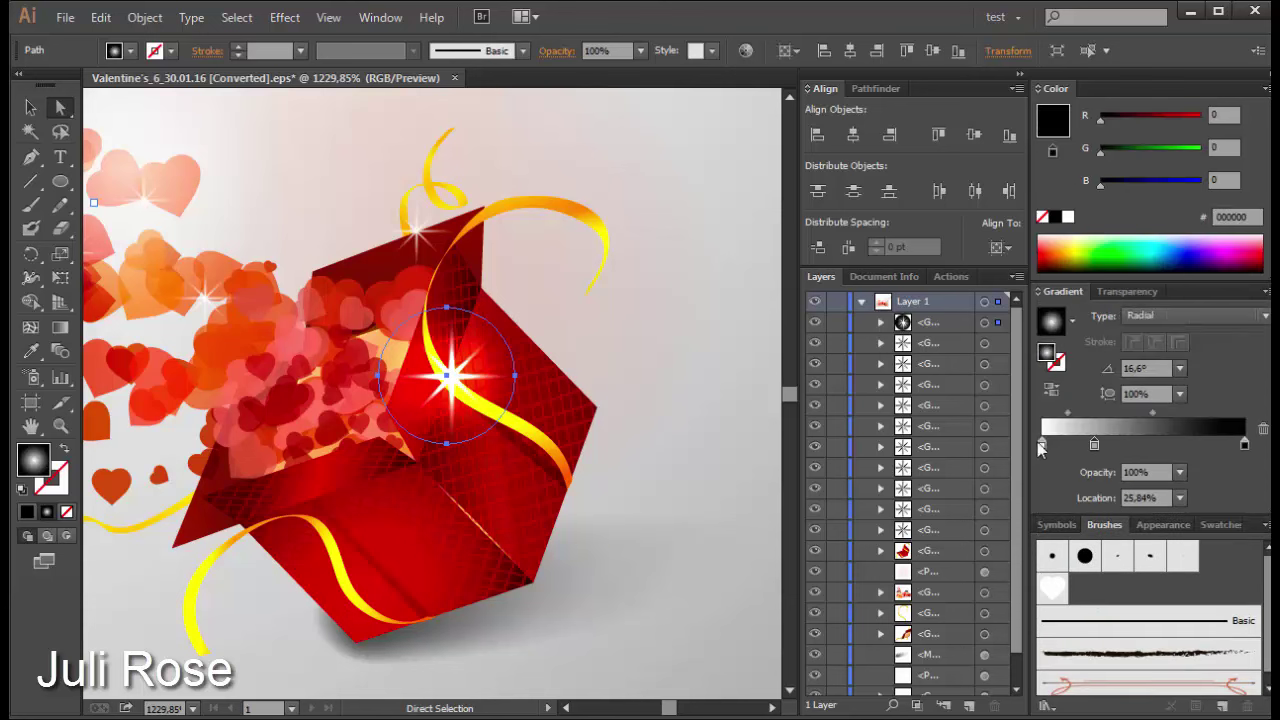
{"action": "left_click_drag", "start_coordinate": [1094, 445], "coordinate": [1042, 445]}
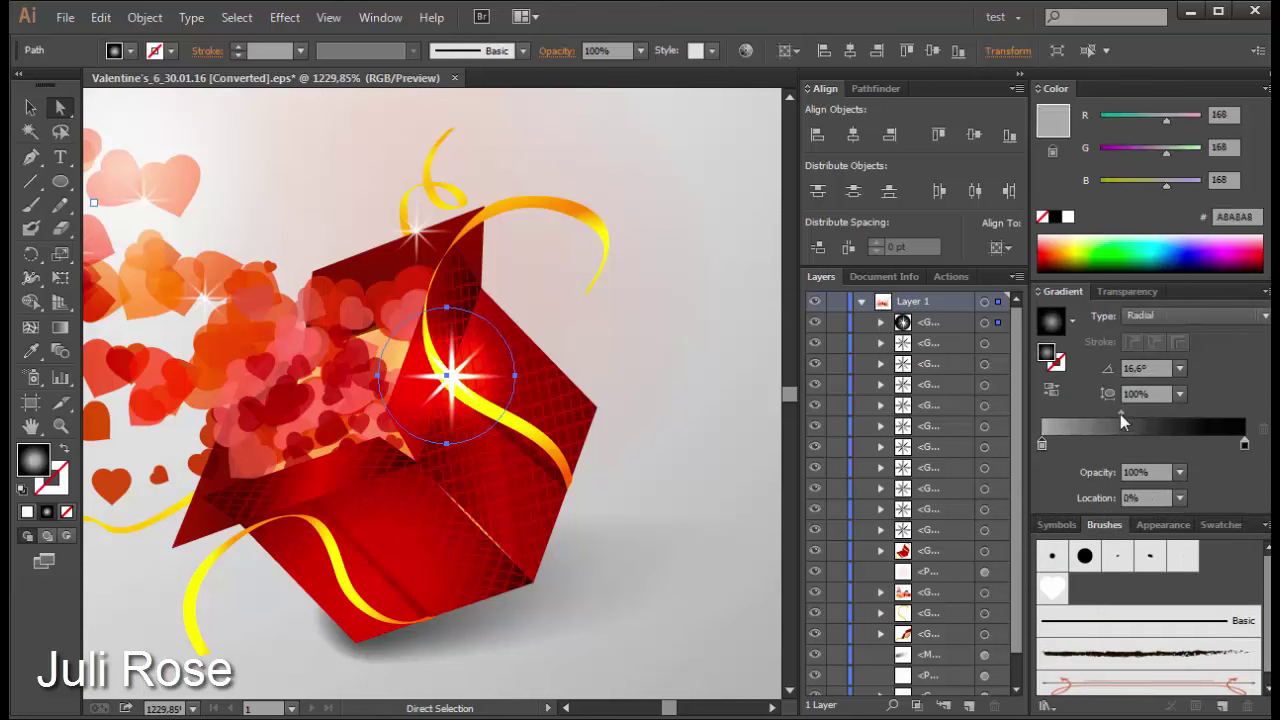
{"action": "left_click_drag", "start_coordinate": [1120, 414], "coordinate": [1100, 417]}
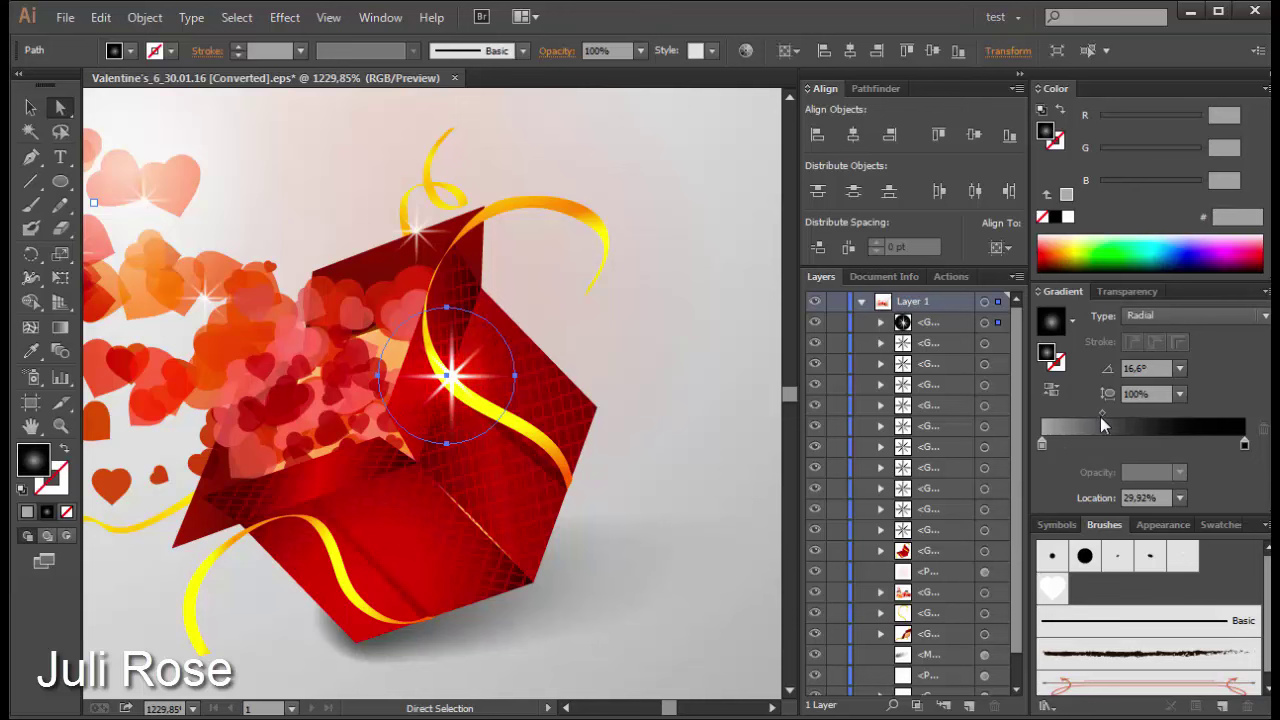
{"action": "left_click", "coordinate": [30, 107]}
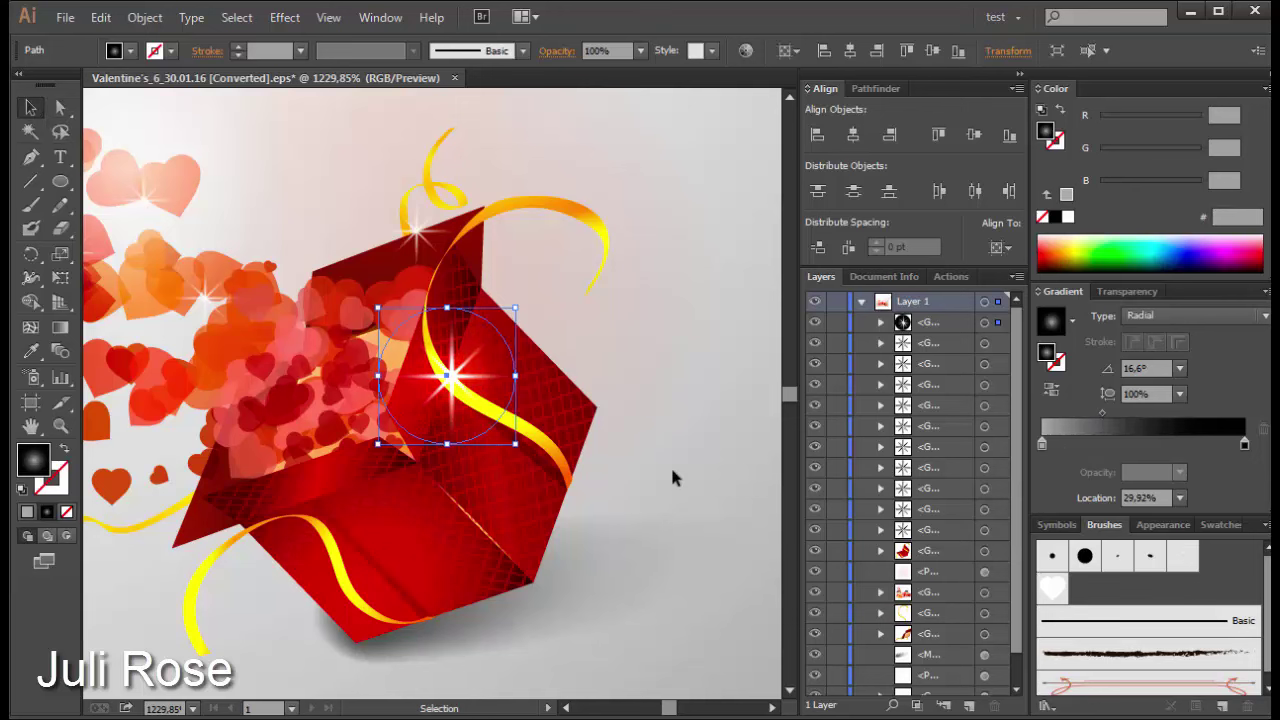
{"action": "key", "text": "ctrl+minus"}
{"action": "key", "text": "ctrl+minus"}
{"action": "key", "text": "ctrl+minus"}
{"action": "left_click", "coordinate": [272, 474]}
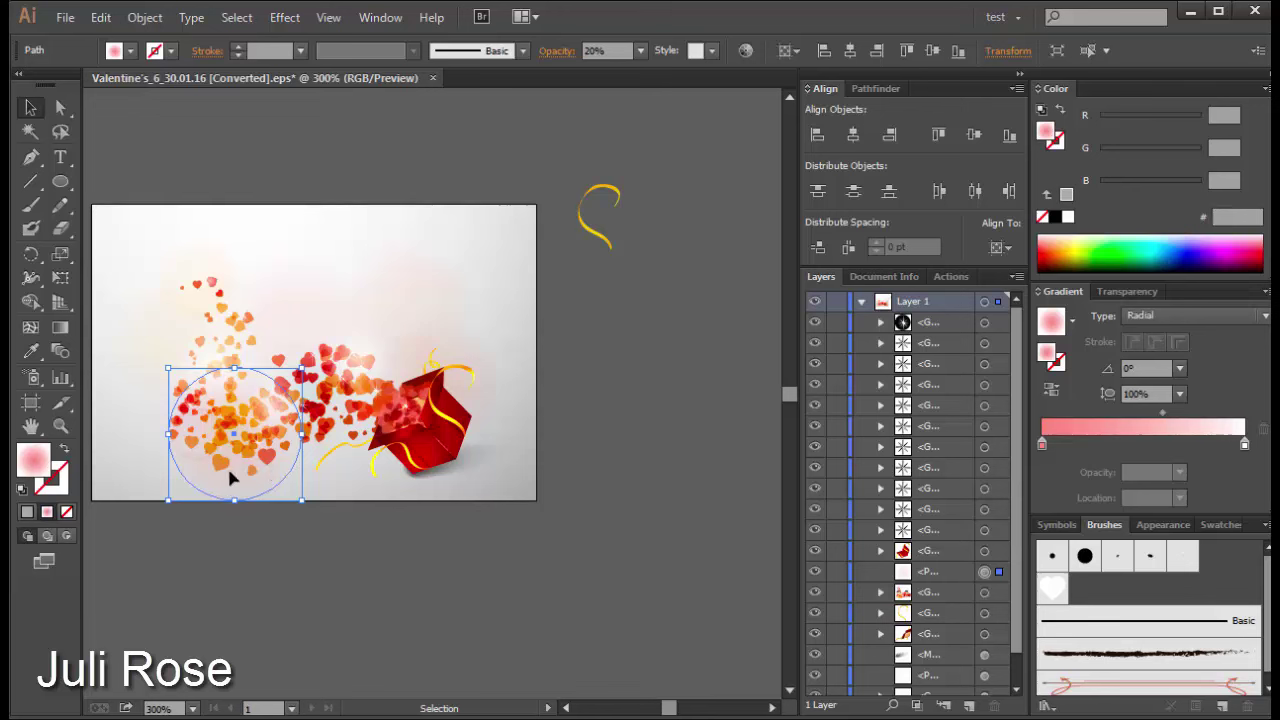
Step: Ungroup the hearts and copy the small glow circle onto the gift box
{"action": "left_click", "coordinate": [182, 373]}
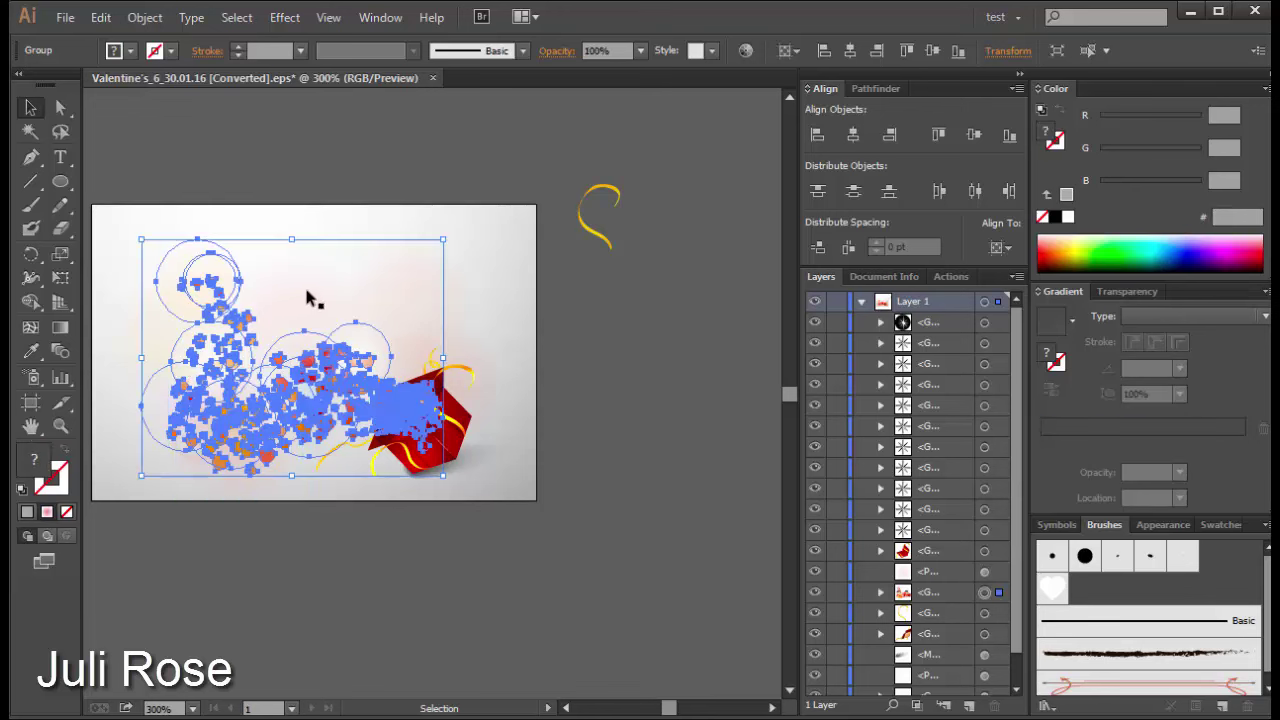
{"action": "key", "text": "ctrl+shift+g"}
{"action": "left_click", "coordinate": [331, 200]}
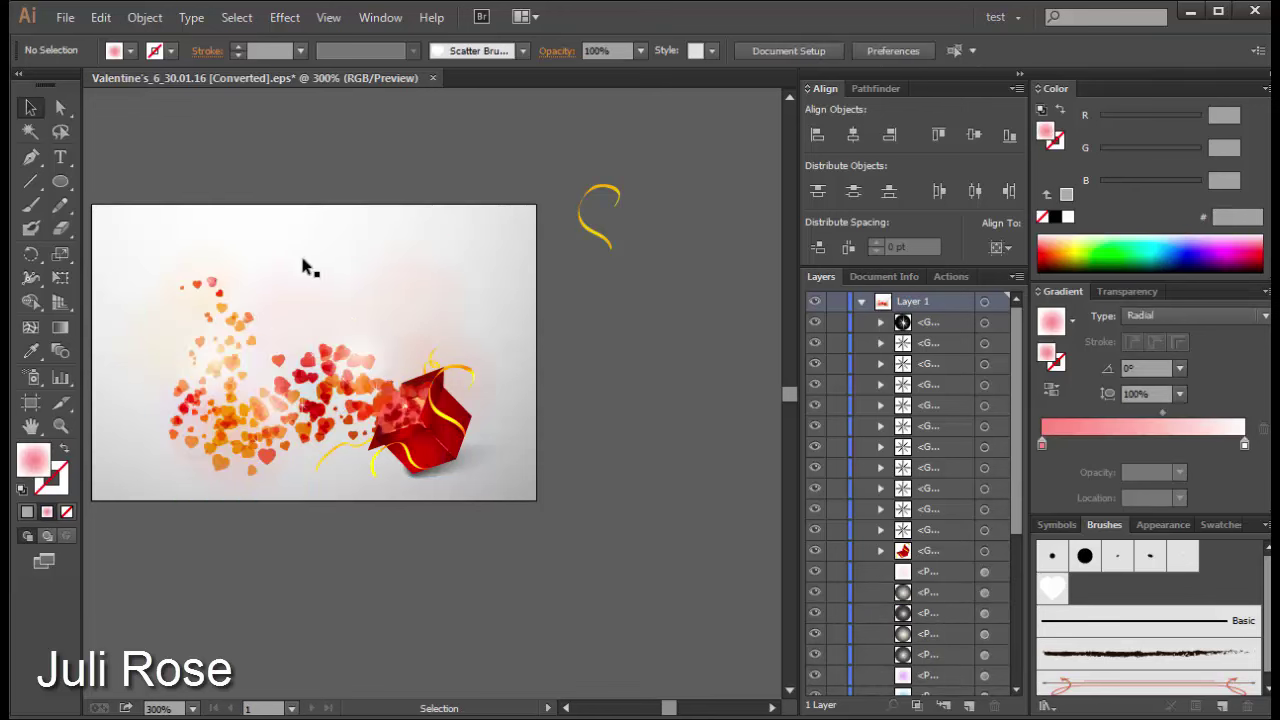
{"action": "left_click", "coordinate": [208, 273]}
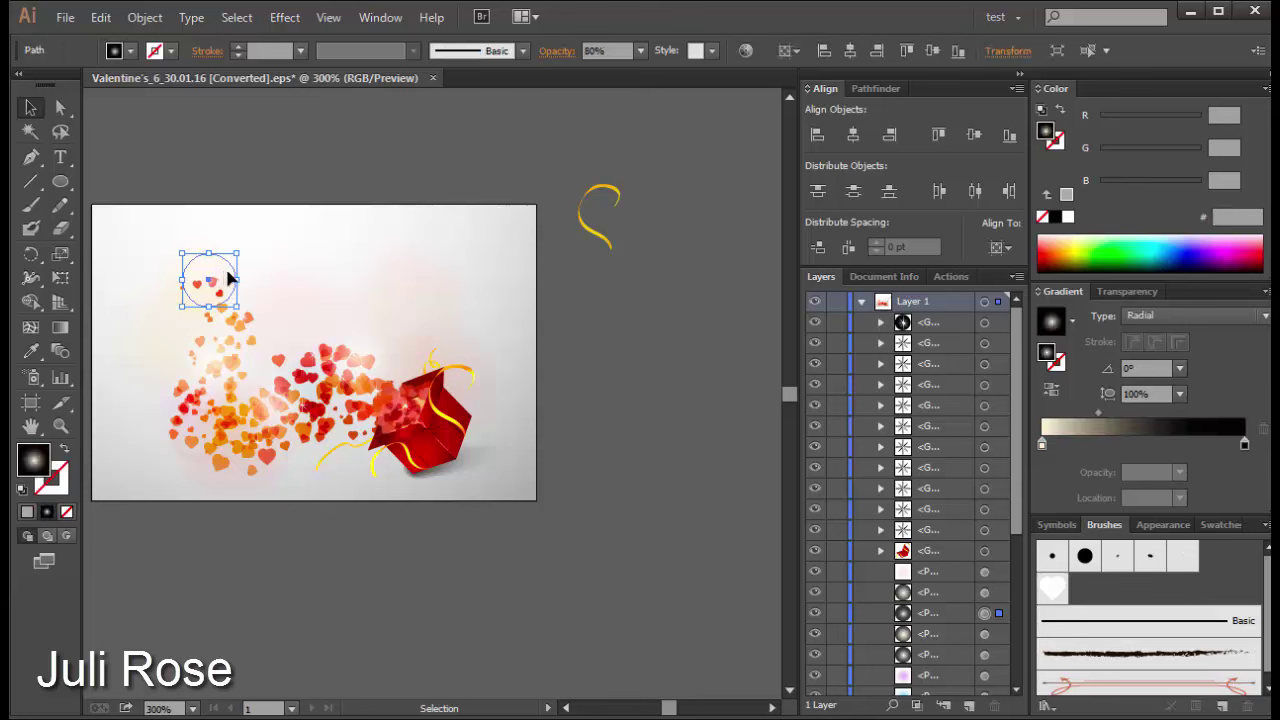
{"action": "left_click_drag", "start_coordinate": [225, 266], "coordinate": [460, 410]}
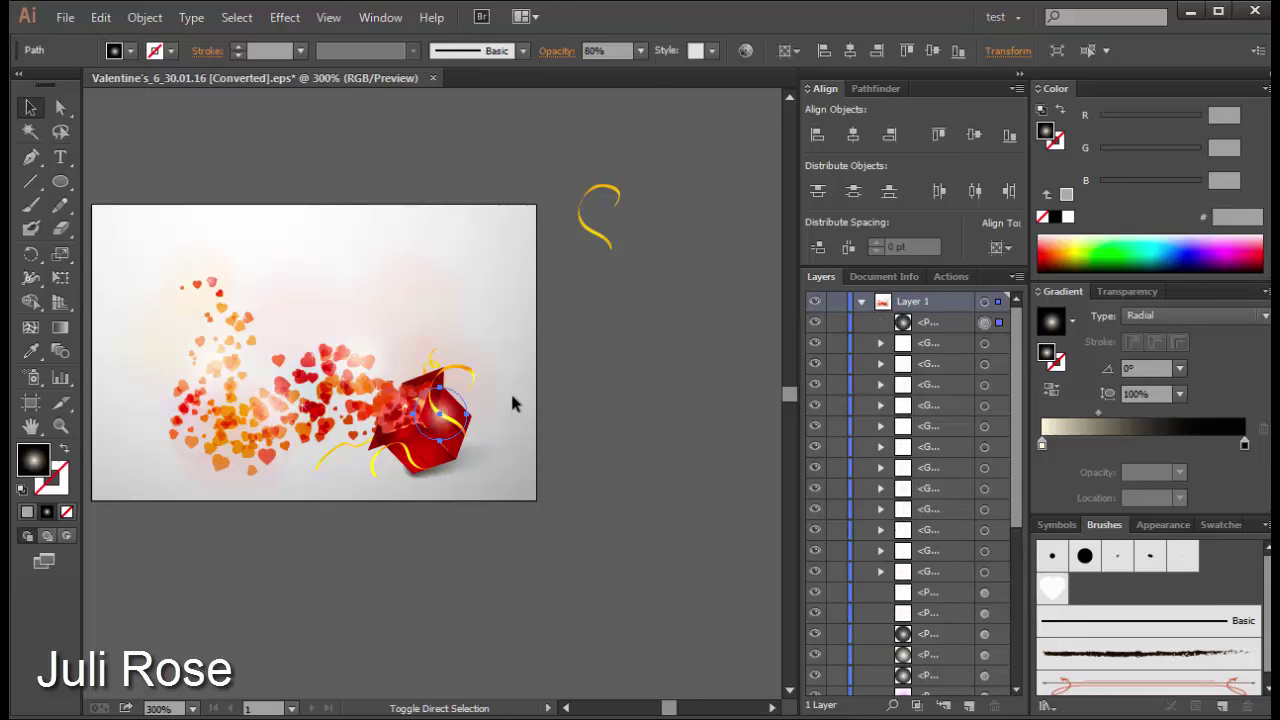
{"action": "left_click", "coordinate": [549, 414]}
Step: Copy the small pink circle onto the gift box, bring it to the front, and nudge it up
{"action": "left_click", "coordinate": [186, 440]}
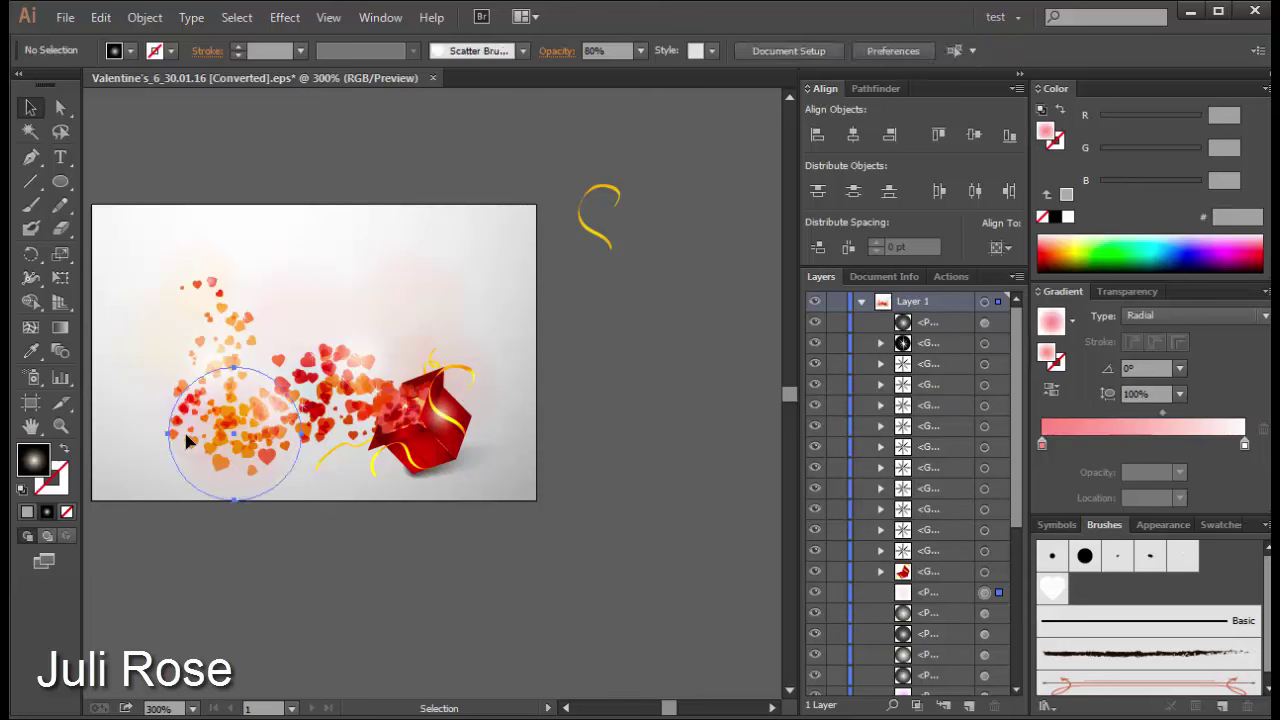
{"action": "left_click", "coordinate": [152, 428]}
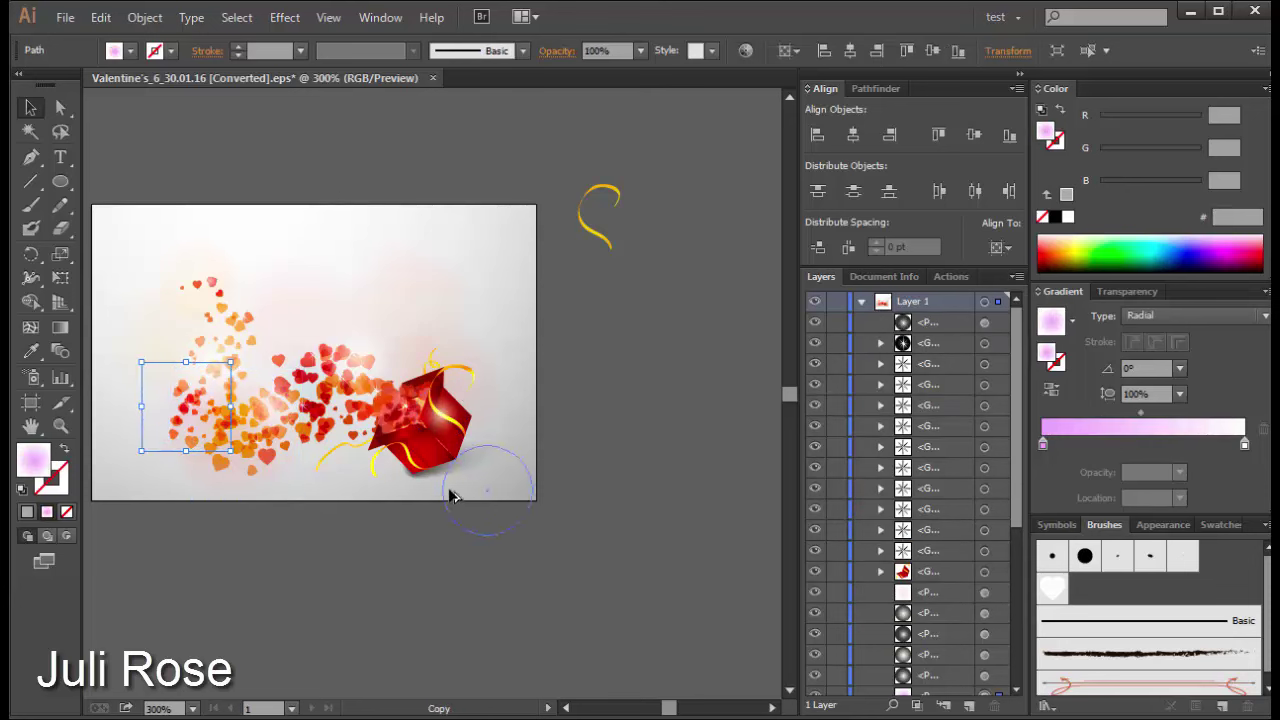
{"action": "left_click_drag", "start_coordinate": [155, 427], "coordinate": [420, 478]}
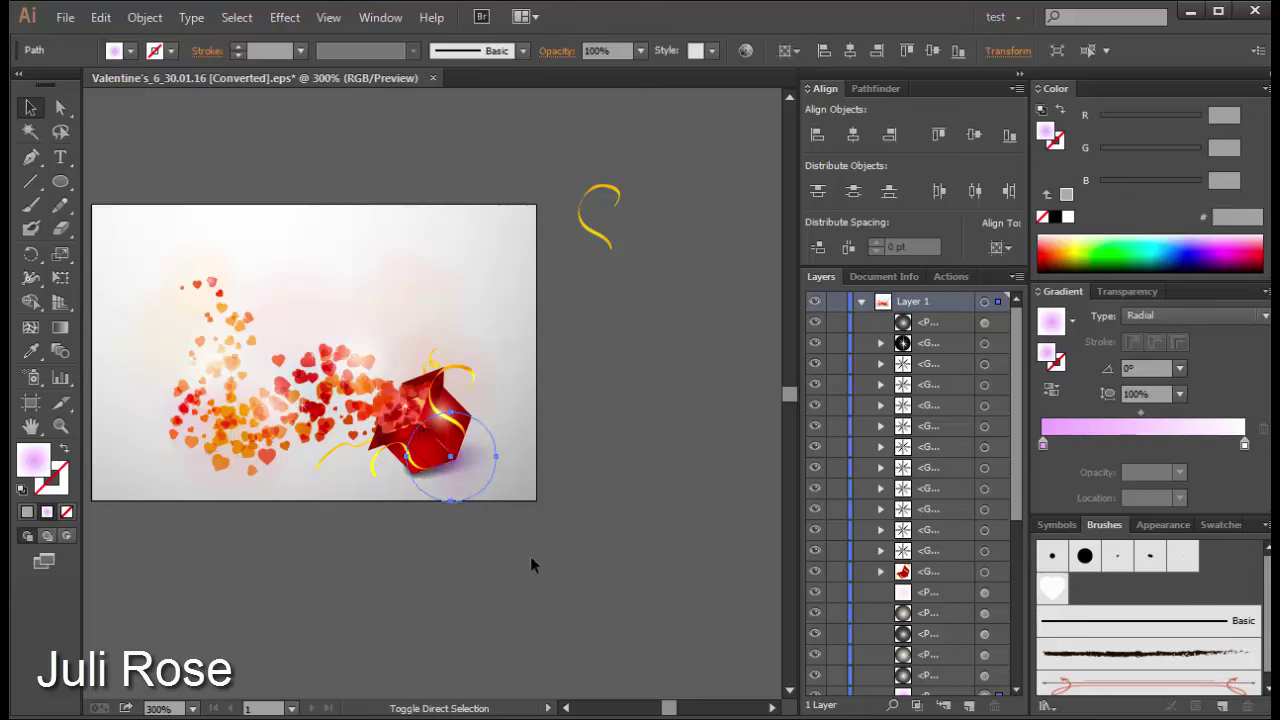
{"action": "key", "text": "ctrl+shift+bracketright"}
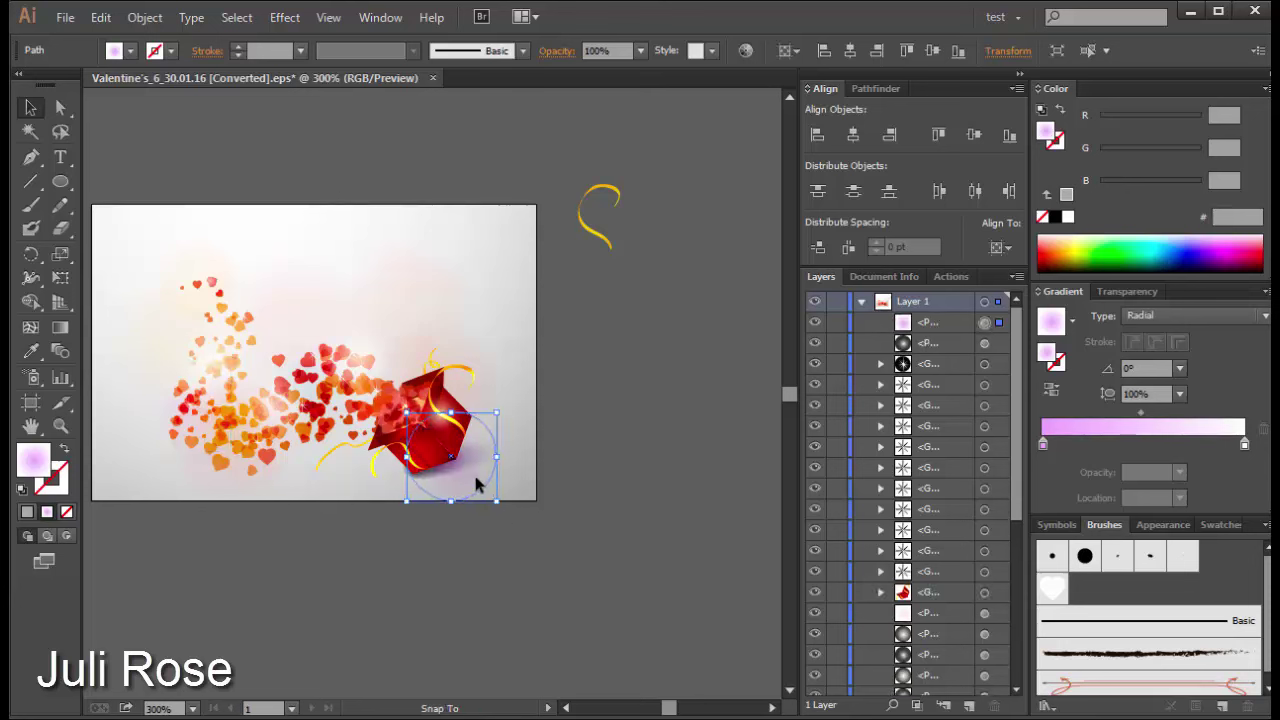
{"action": "key", "text": "Up"}
{"action": "key", "text": "Up"}
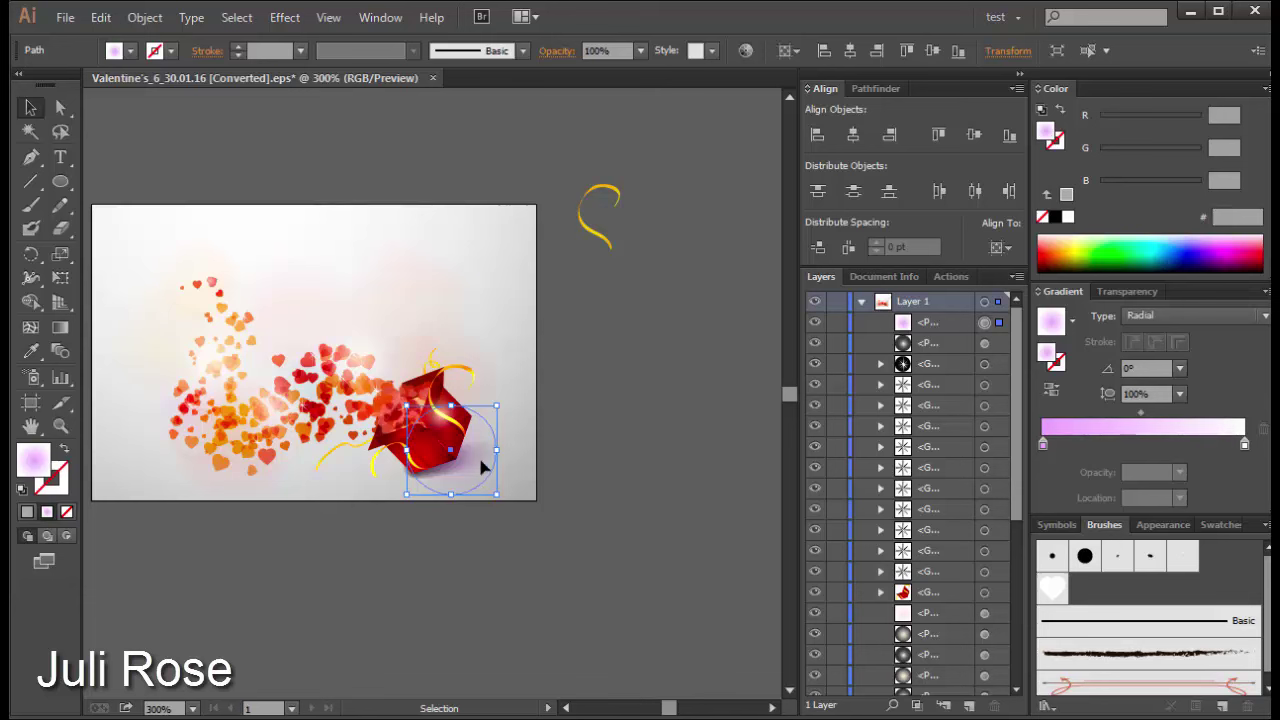
Step: Park the dark glow circle beside the artboard, below the pink one
{"action": "left_click", "coordinate": [470, 410]}
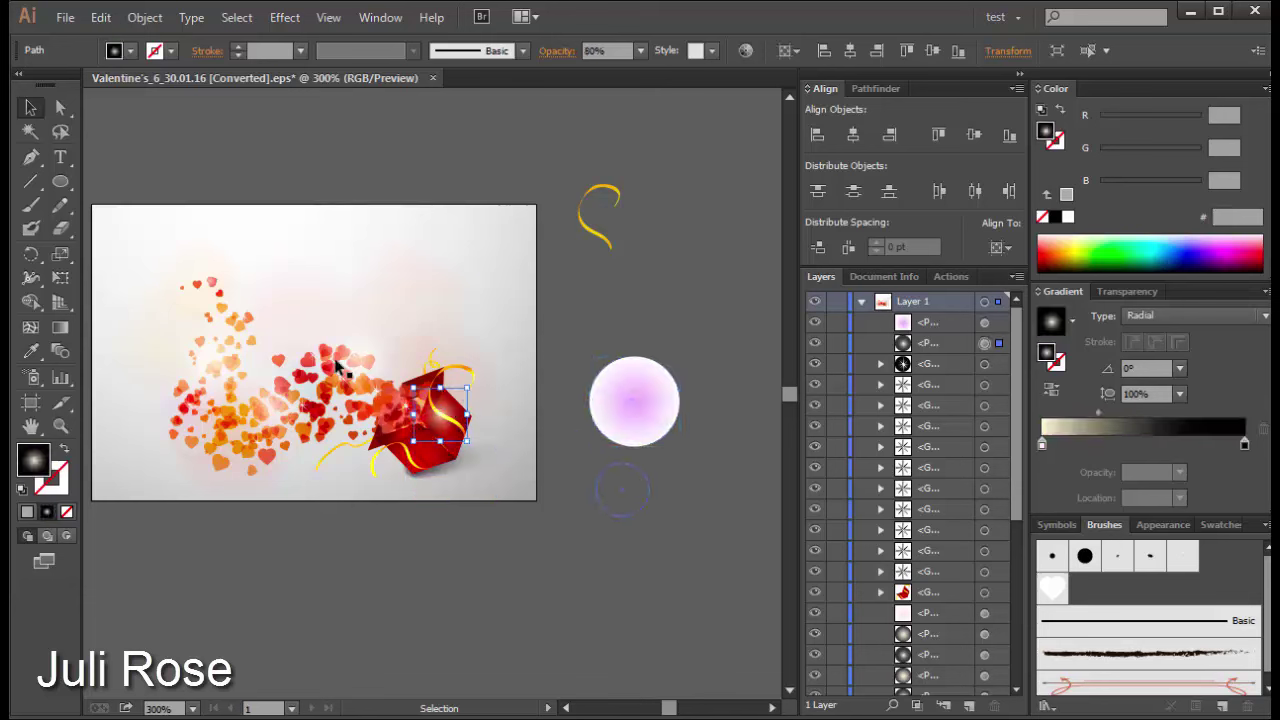
{"action": "key", "text": "ctrl+z"}
{"action": "left_click_drag", "start_coordinate": [131, 257], "coordinate": [436, 510]}
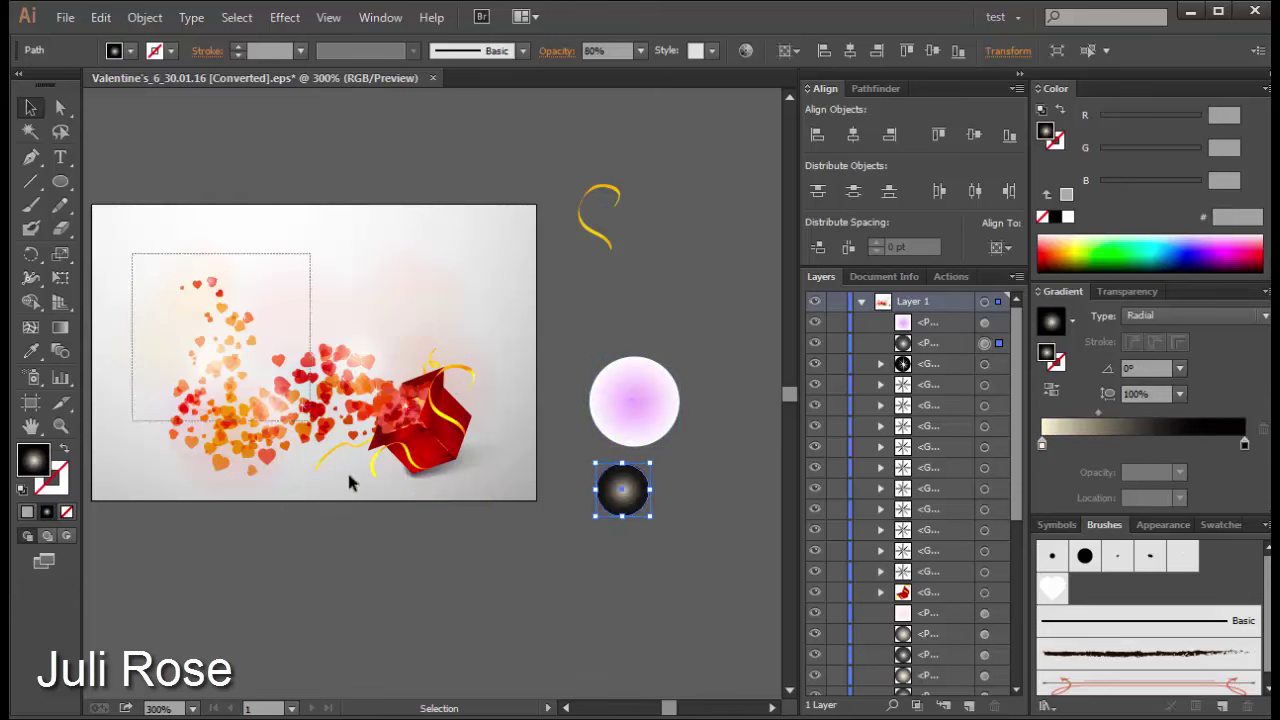
Step: Group the hearts and glow circles, excluding the gift box and background object
{"action": "left_click_drag", "start_coordinate": [478, 470], "coordinate": [471, 449]}
{"action": "left_click", "coordinate": [457, 449], "text": "shift"}
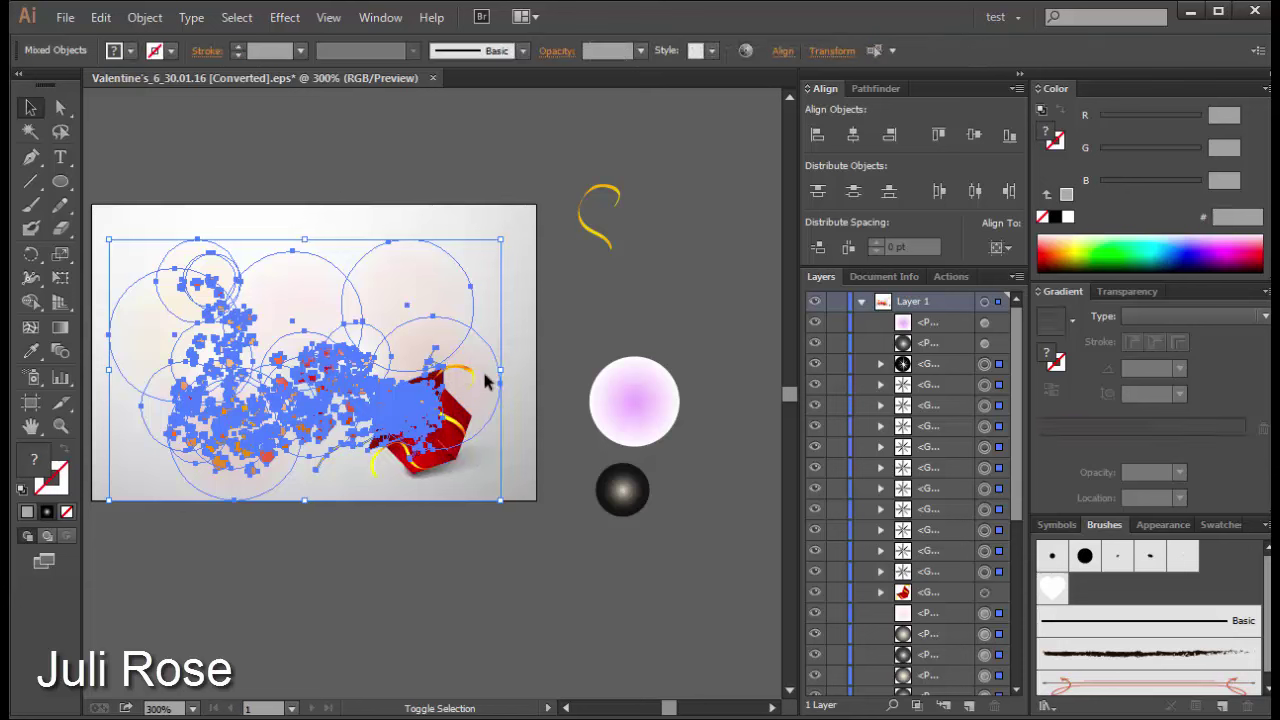
{"action": "left_click", "coordinate": [507, 424], "text": "shift"}
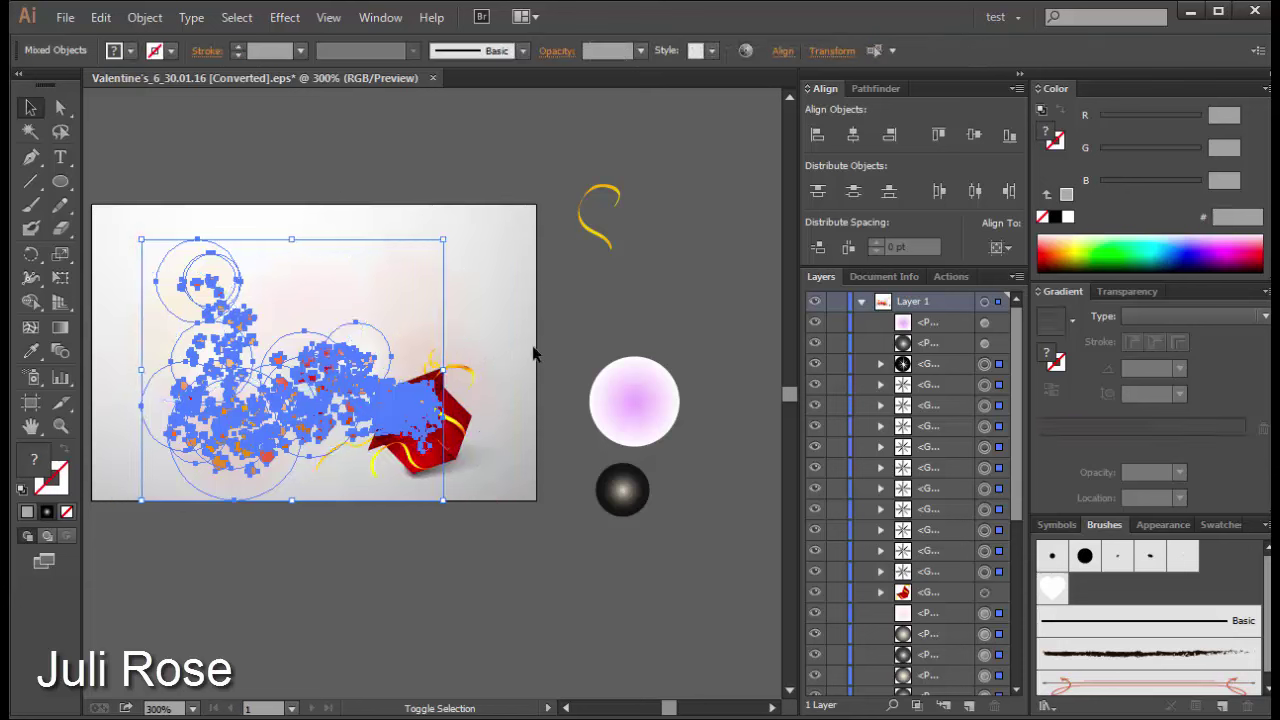
{"action": "key", "text": "ctrl+g"}
Step: Bring the red gift box to the front
{"action": "left_click", "coordinate": [588, 579]}
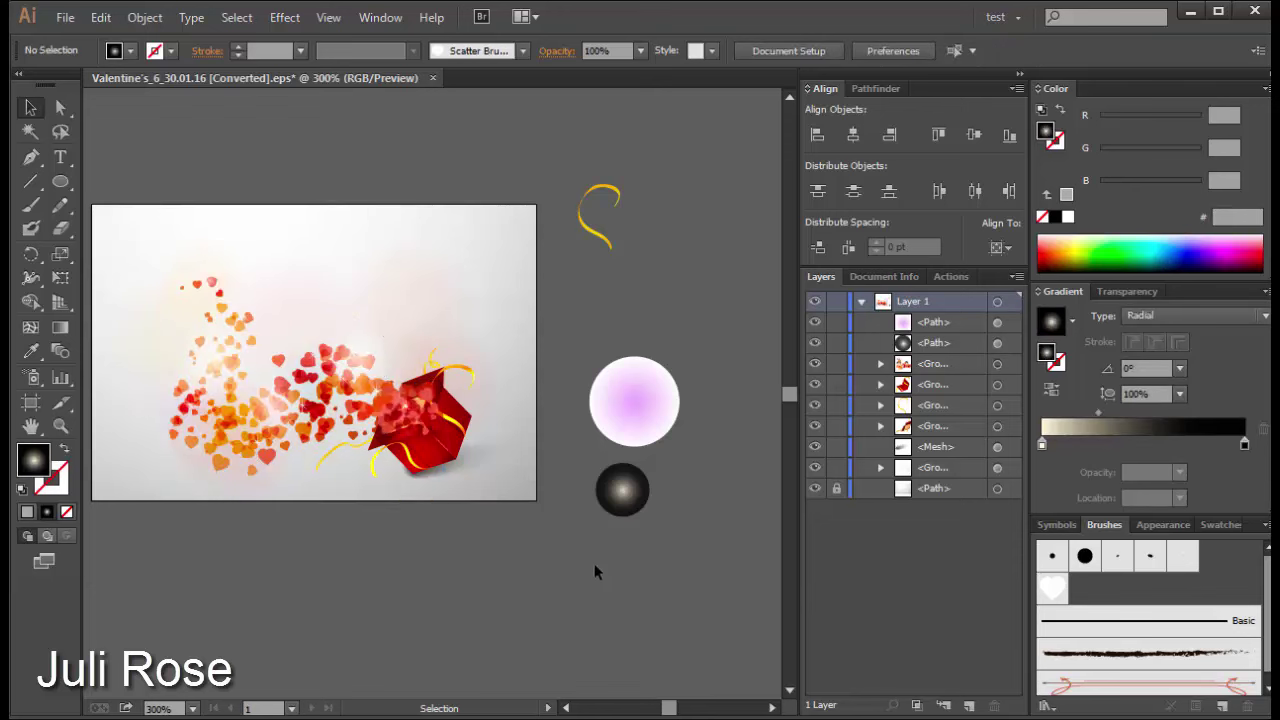
{"action": "left_click", "coordinate": [460, 440]}
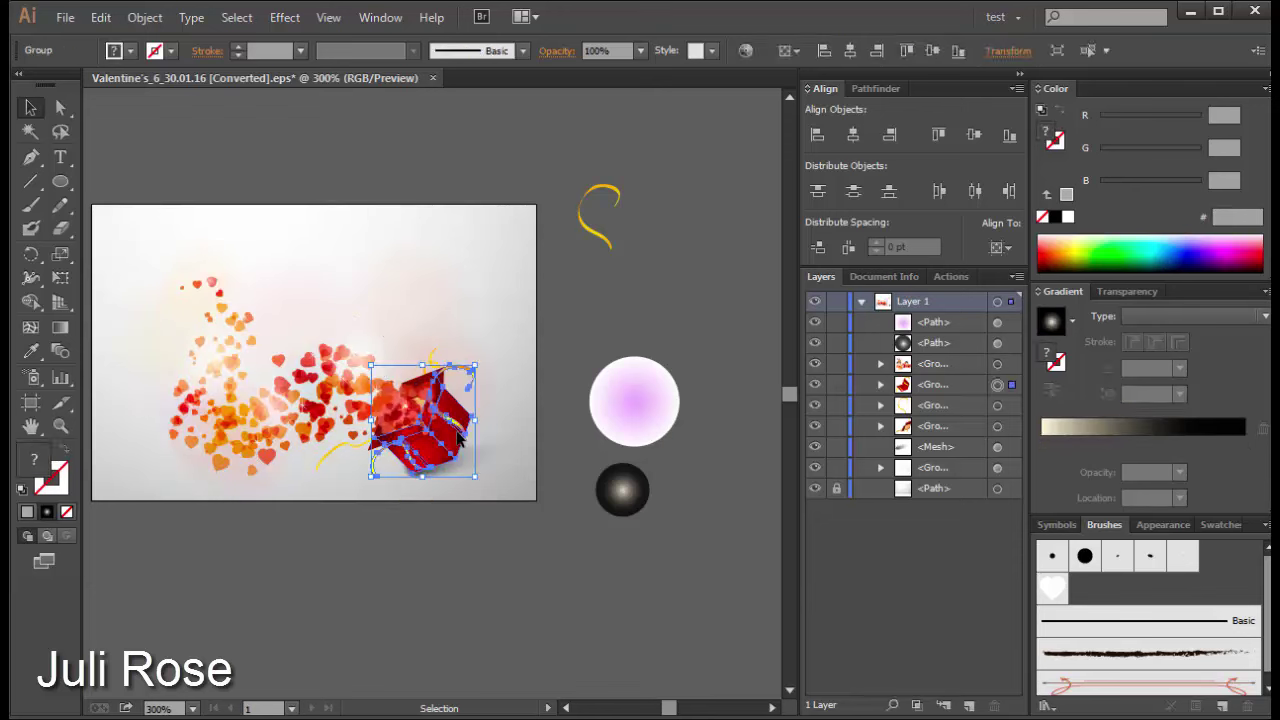
{"action": "key", "text": "ctrl+shift+bracketright"}
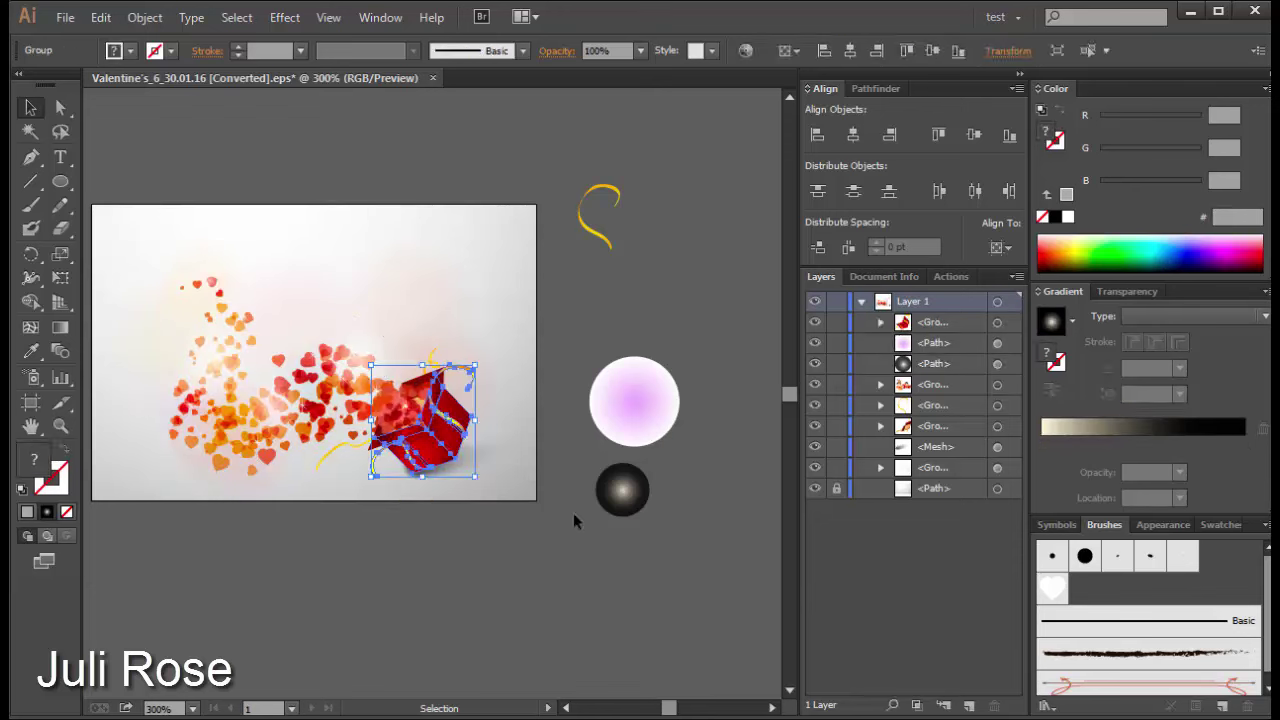
{"action": "left_click", "coordinate": [573, 520]}
Step: Place the pink glow circle above the gift box and set its left gradient stop to red A51500
{"action": "scroll", "coordinate": [624, 468], "scroll_direction": "up", "scroll_amount": 3}
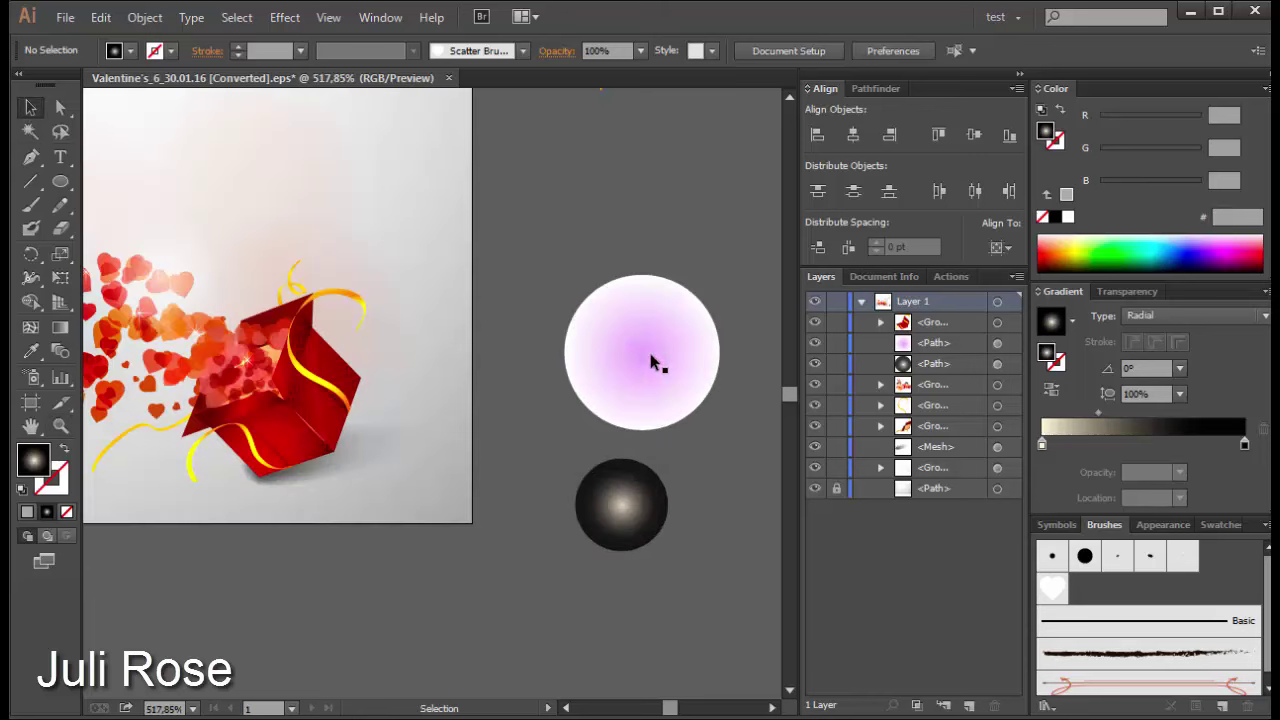
{"action": "mouse_move", "coordinate": [650, 362]}
{"action": "left_mouse_down"}
{"action": "mouse_move", "coordinate": [312, 465]}
{"action": "mouse_move", "coordinate": [380, 480]}
{"action": "left_mouse_up"}
{"action": "key", "text": "ctrl+shift+bracketright"}
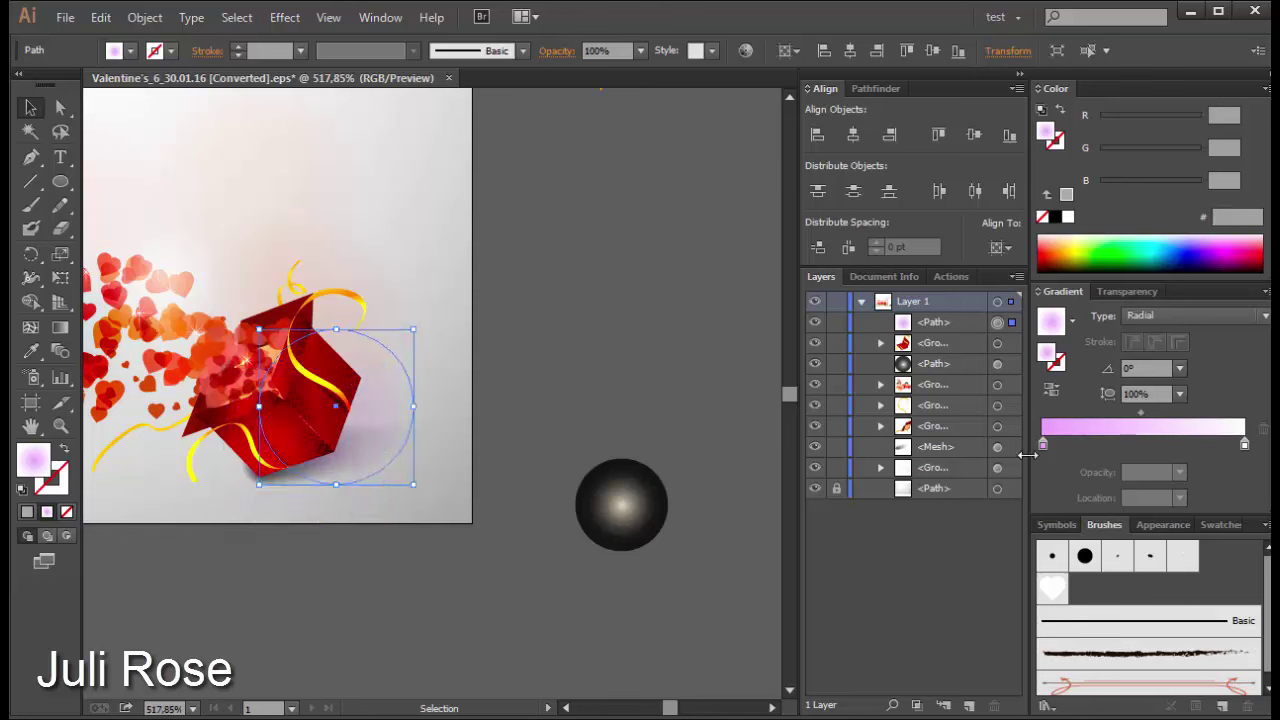
{"action": "left_click", "coordinate": [1043, 443]}
{"action": "left_click", "coordinate": [1045, 255]}
{"action": "left_click", "coordinate": [1048, 258]}
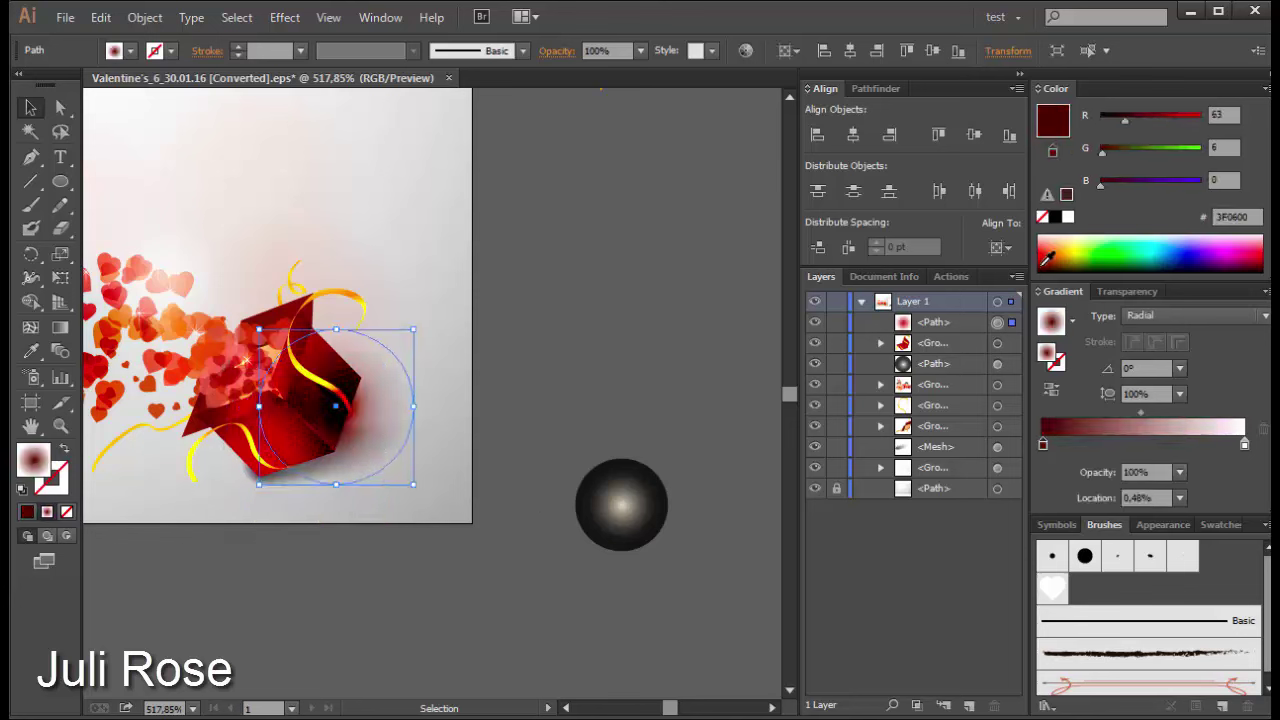
{"action": "left_click", "coordinate": [1048, 252]}
{"action": "left_click", "coordinate": [1048, 250]}
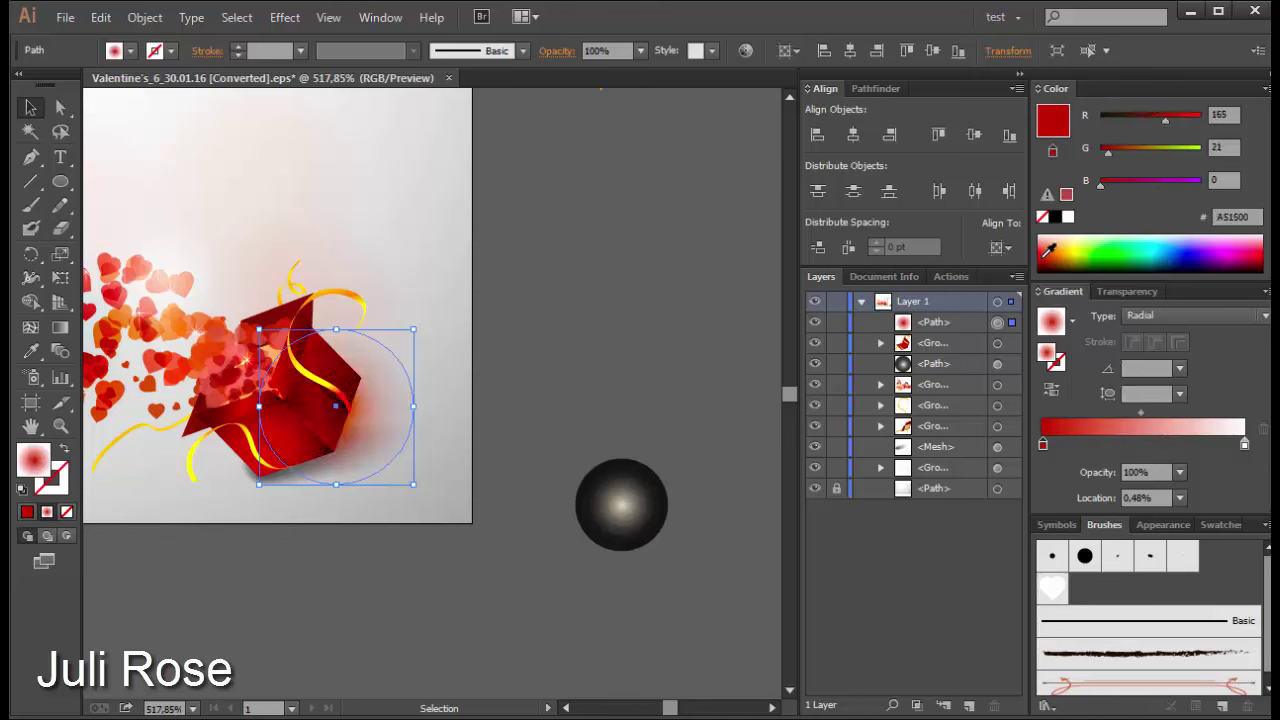
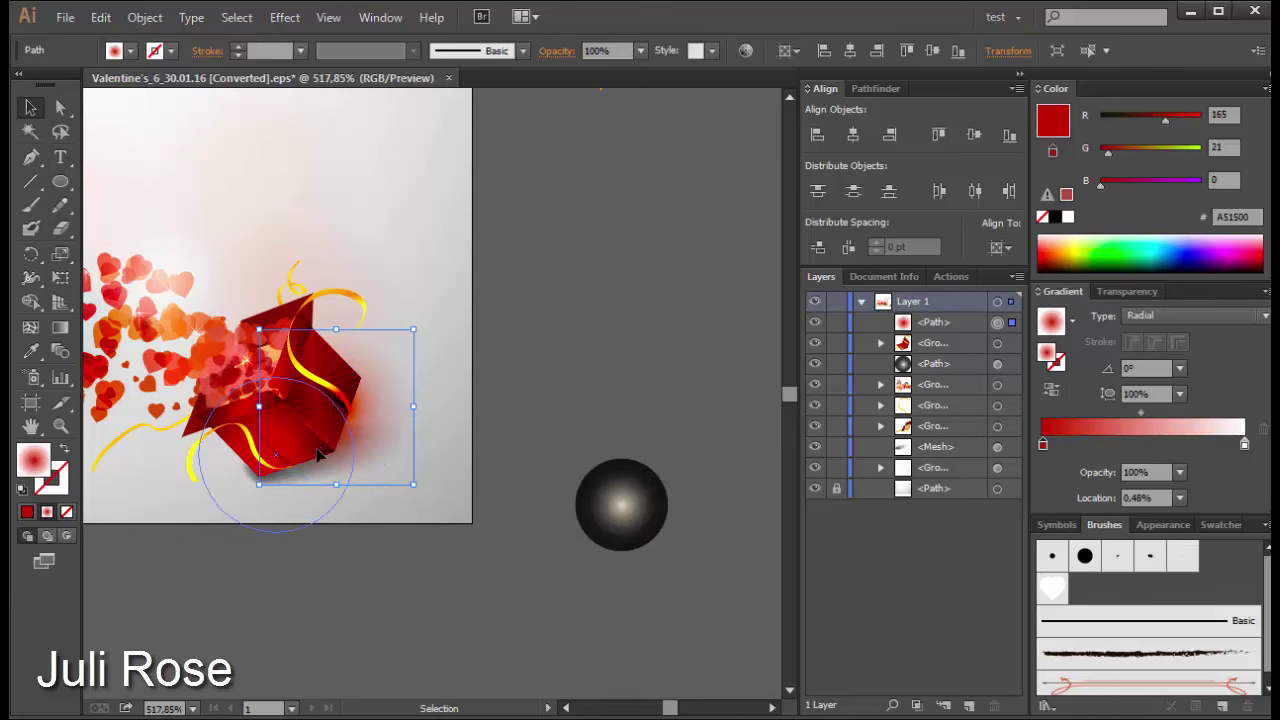
Step: Move the red gradient glow down to the gift box's base and shrink it
{"action": "left_click_drag", "start_coordinate": [380, 405], "coordinate": [320, 453]}
{"action": "left_click_drag", "start_coordinate": [276, 533], "coordinate": [276, 498]}
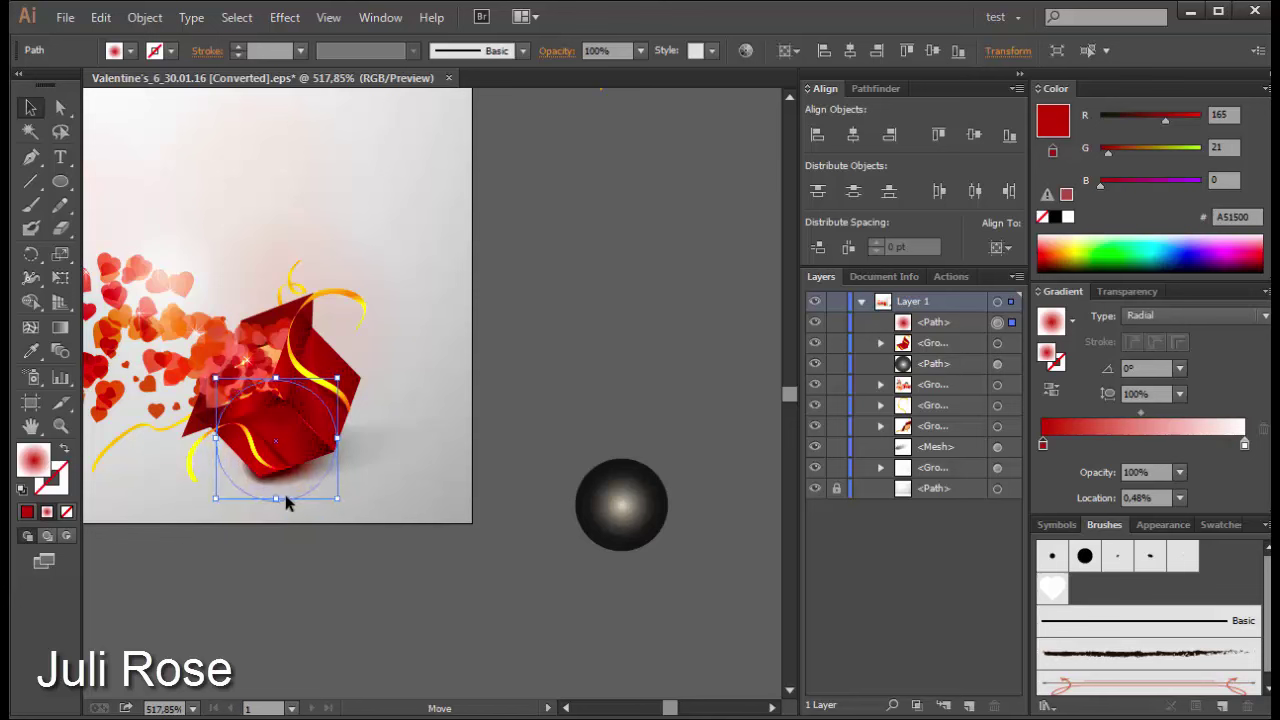
{"action": "left_click_drag", "start_coordinate": [285, 497], "coordinate": [309, 485]}
{"action": "left_click", "coordinate": [407, 544]}
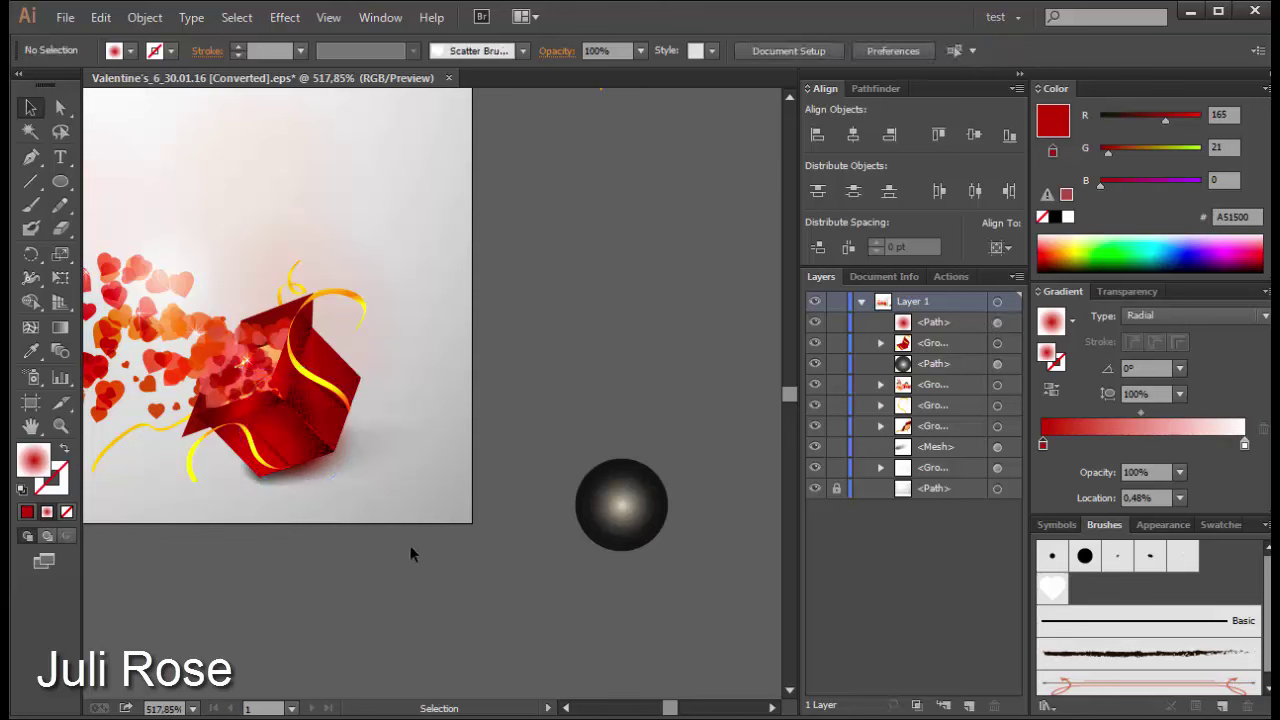
Step: Place the dark gradient ball over the box, bring it to front, and recolour its left stop FFB199
{"action": "mouse_move", "coordinate": [648, 521]}
{"action": "left_mouse_down"}
{"action": "mouse_move", "coordinate": [328, 369]}
{"action": "mouse_move", "coordinate": [330, 389]}
{"action": "left_mouse_up"}
{"action": "key", "text": "ctrl+shift+bracketright"}
{"action": "left_click", "coordinate": [1141, 413]}
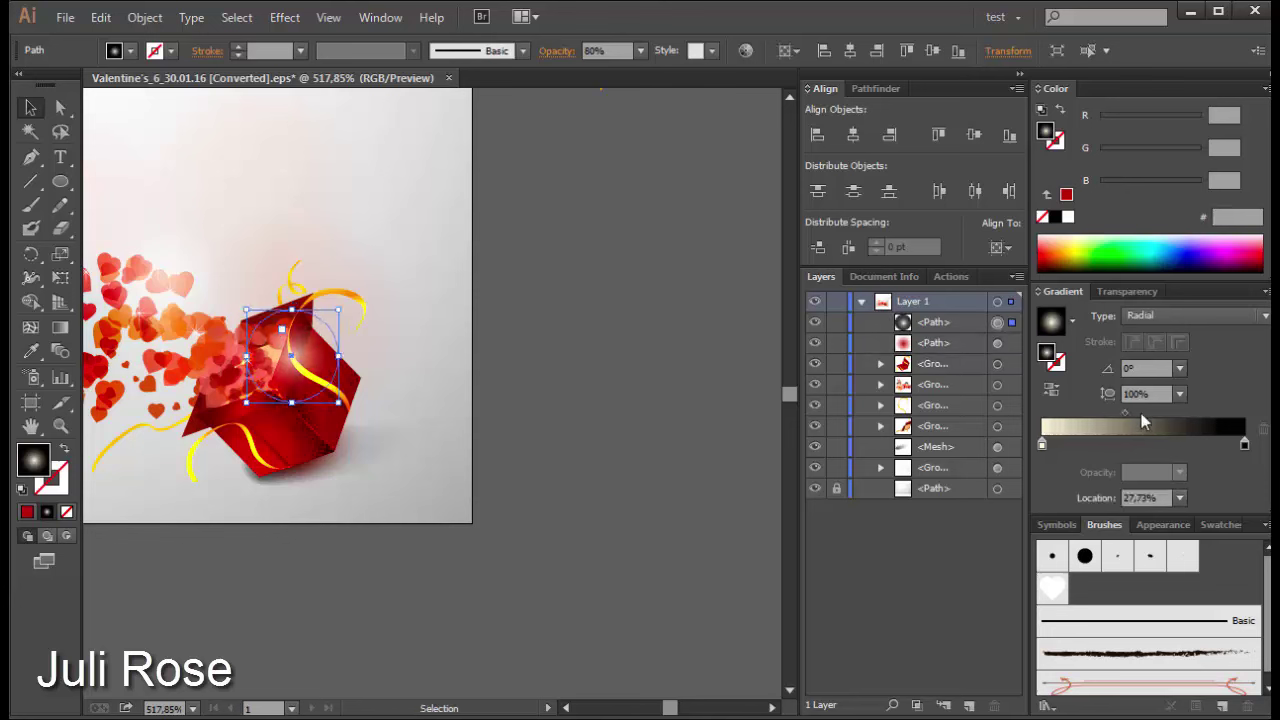
{"action": "left_click", "coordinate": [1043, 443]}
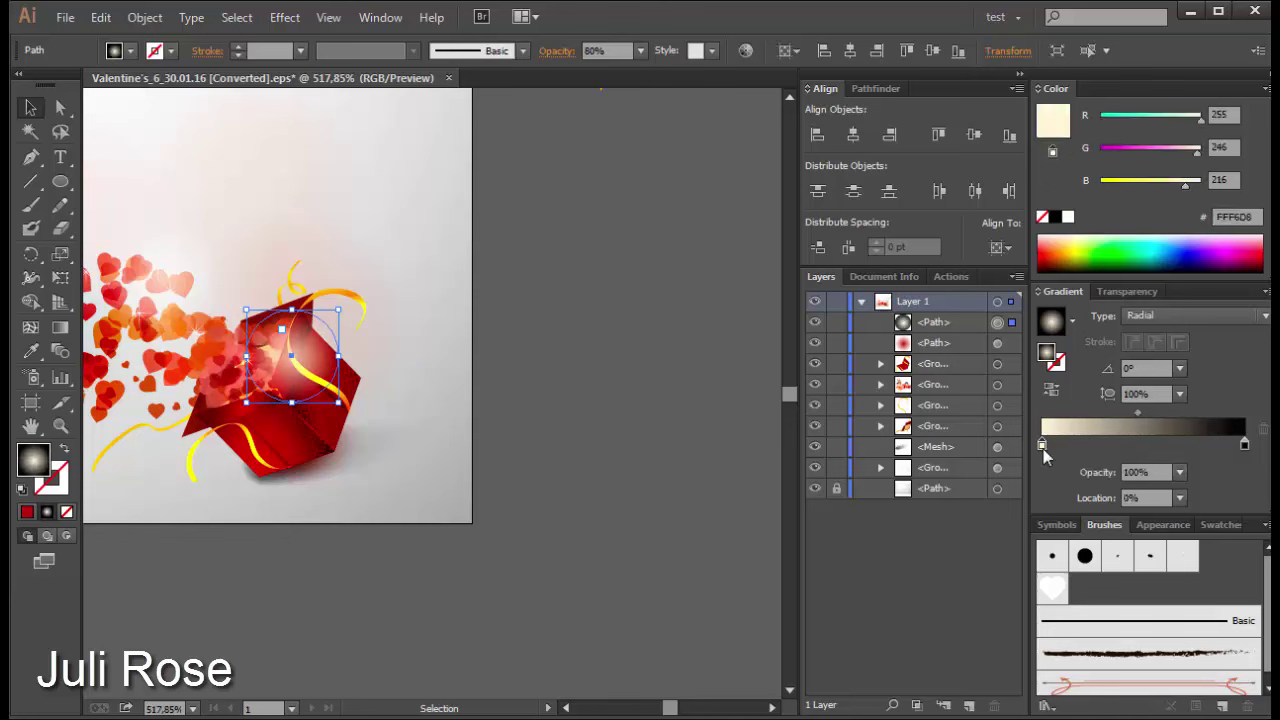
{"action": "left_click", "coordinate": [1055, 242]}
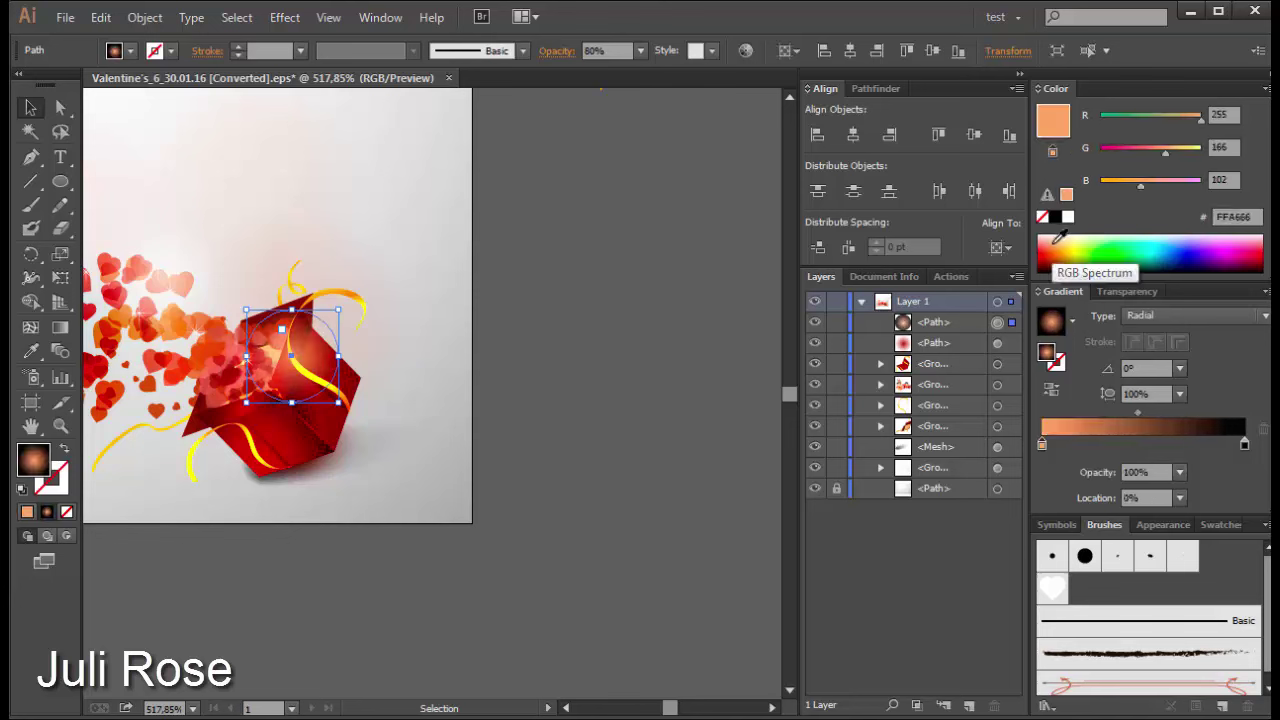
{"action": "left_click", "coordinate": [1056, 237]}
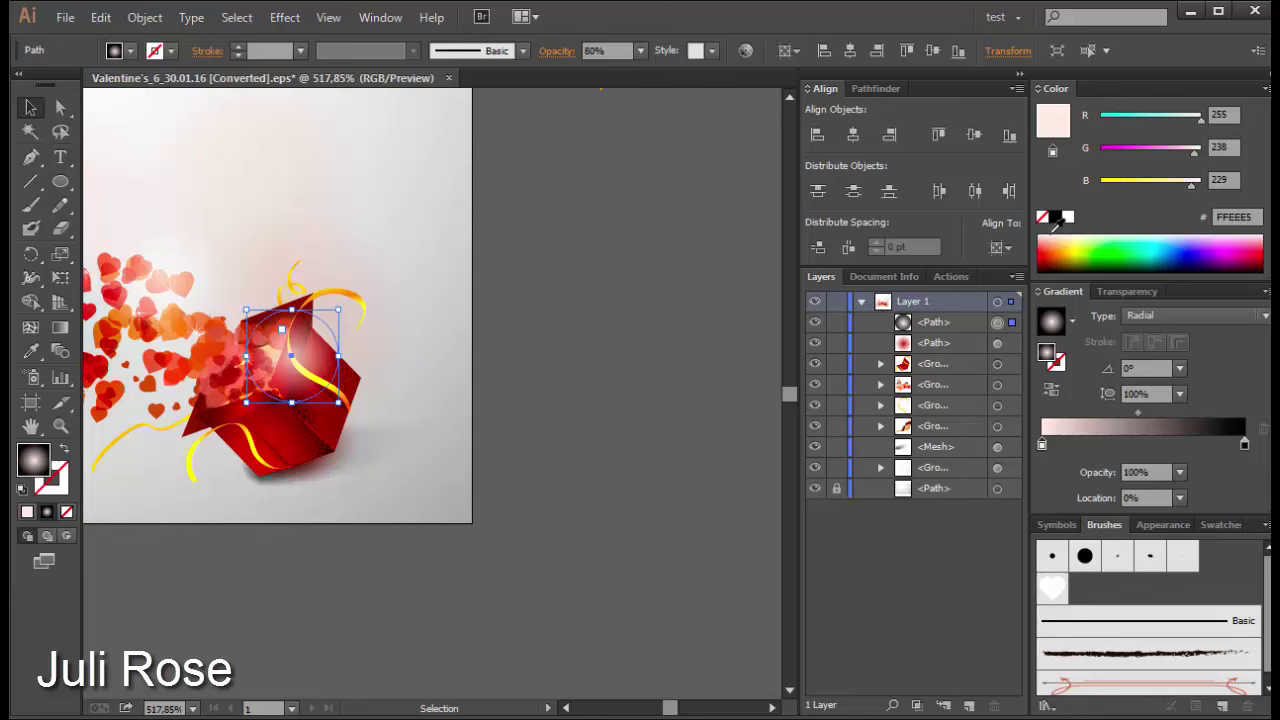
{"action": "left_click", "coordinate": [1053, 244]}
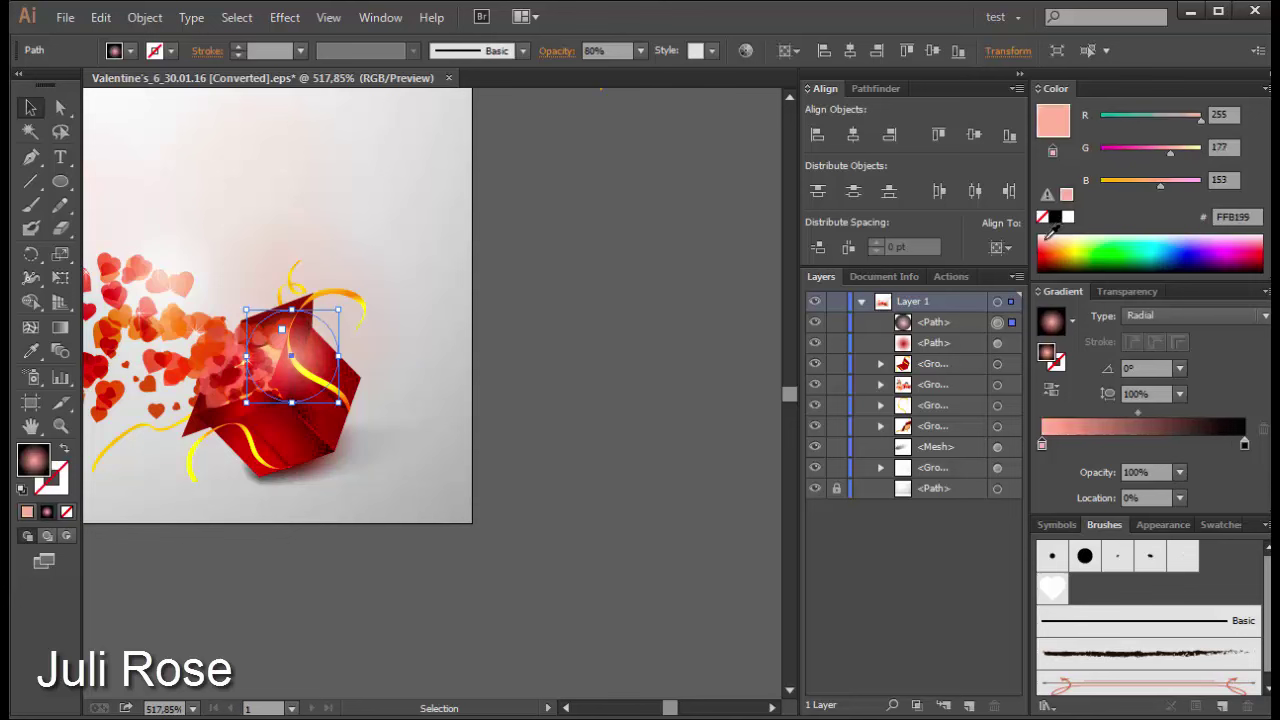
Step: Enlarge the salmon glow over the box opening and shift its gradient midpoint left
{"action": "left_click_drag", "start_coordinate": [291, 311], "coordinate": [291, 274]}
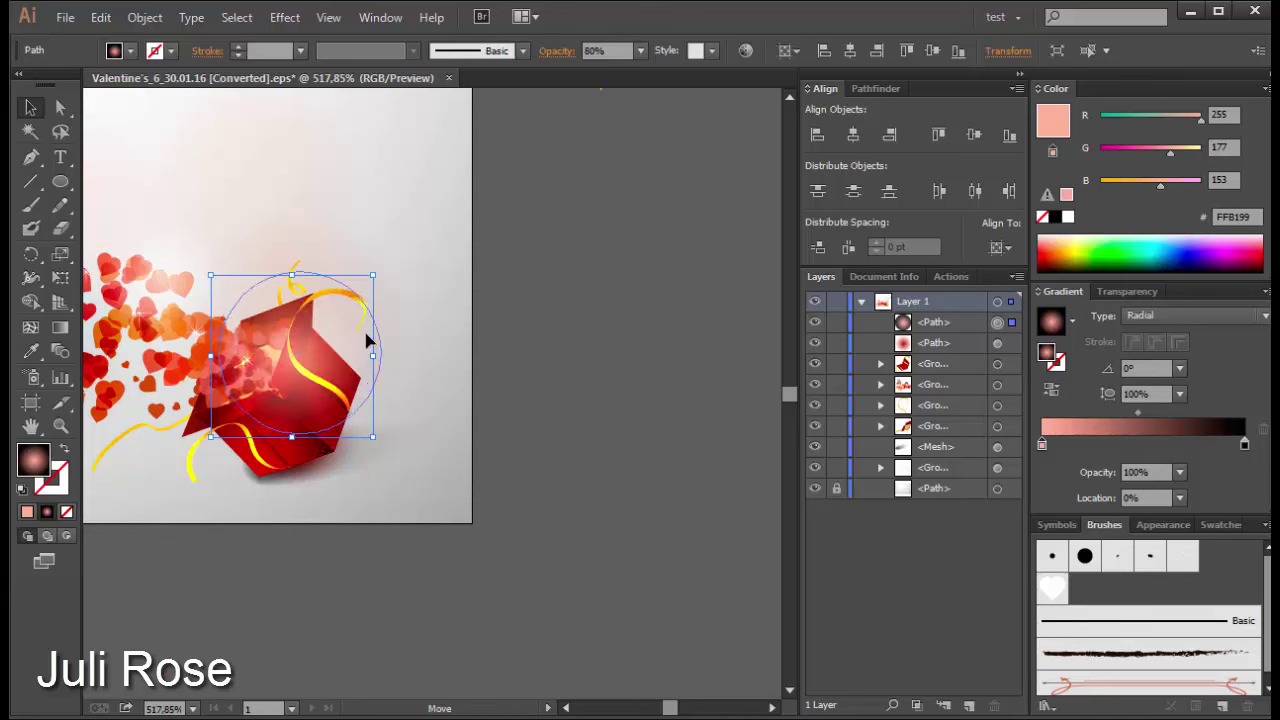
{"action": "mouse_move", "coordinate": [360, 340]}
{"action": "left_mouse_down"}
{"action": "mouse_move", "coordinate": [372, 347]}
{"action": "mouse_move", "coordinate": [355, 338]}
{"action": "left_mouse_up"}
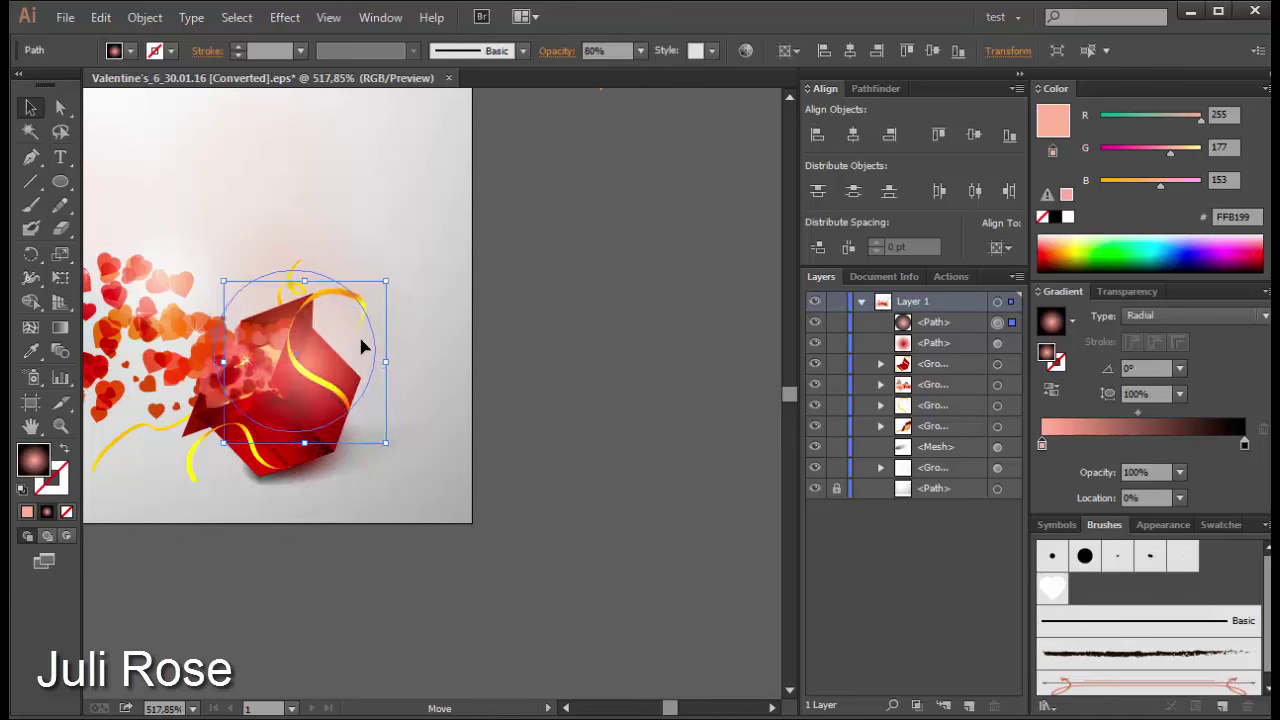
{"action": "mouse_move", "coordinate": [1140, 415]}
{"action": "left_mouse_down"}
{"action": "mouse_move", "coordinate": [1101, 415]}
{"action": "mouse_move", "coordinate": [1114, 414]}
{"action": "left_mouse_up"}
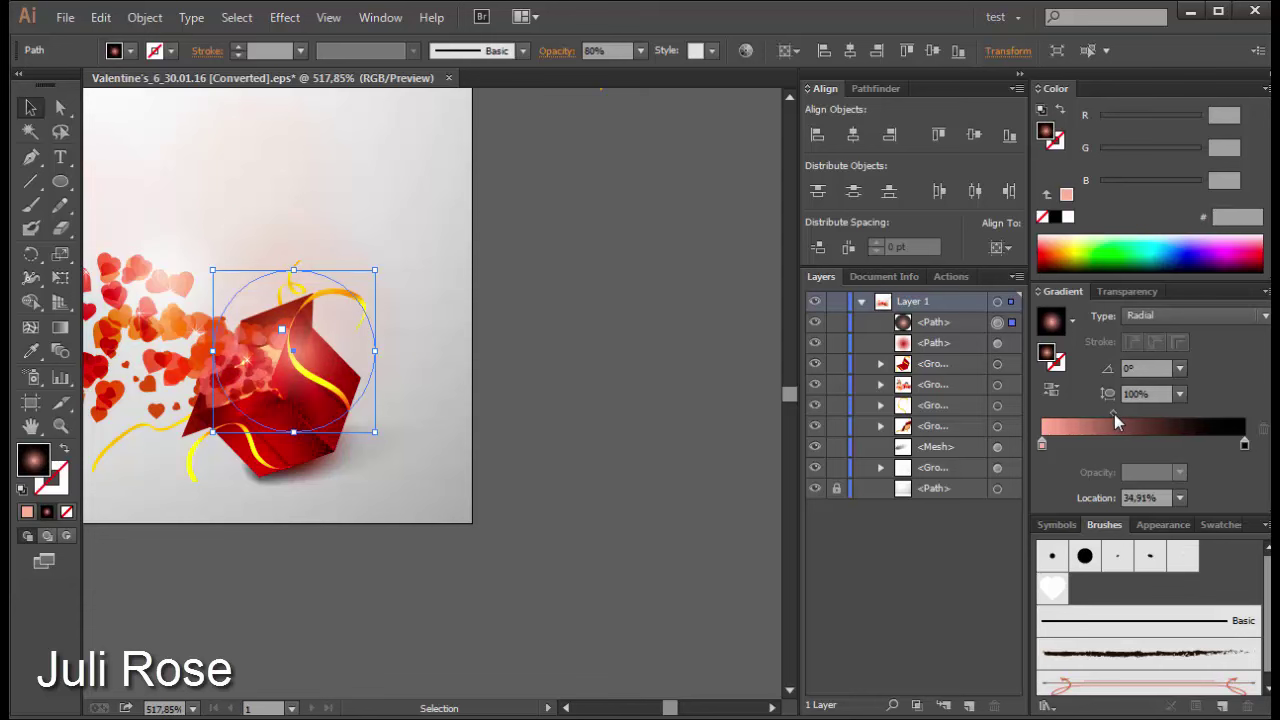
Step: Set the glow's gradient midpoint to 34.91% and delete the stray yellow ribbon outside the artboard
{"action": "left_click", "coordinate": [594, 492]}
{"action": "key", "text": "ctrl+minus"}
{"action": "key", "text": "ctrl+minus"}
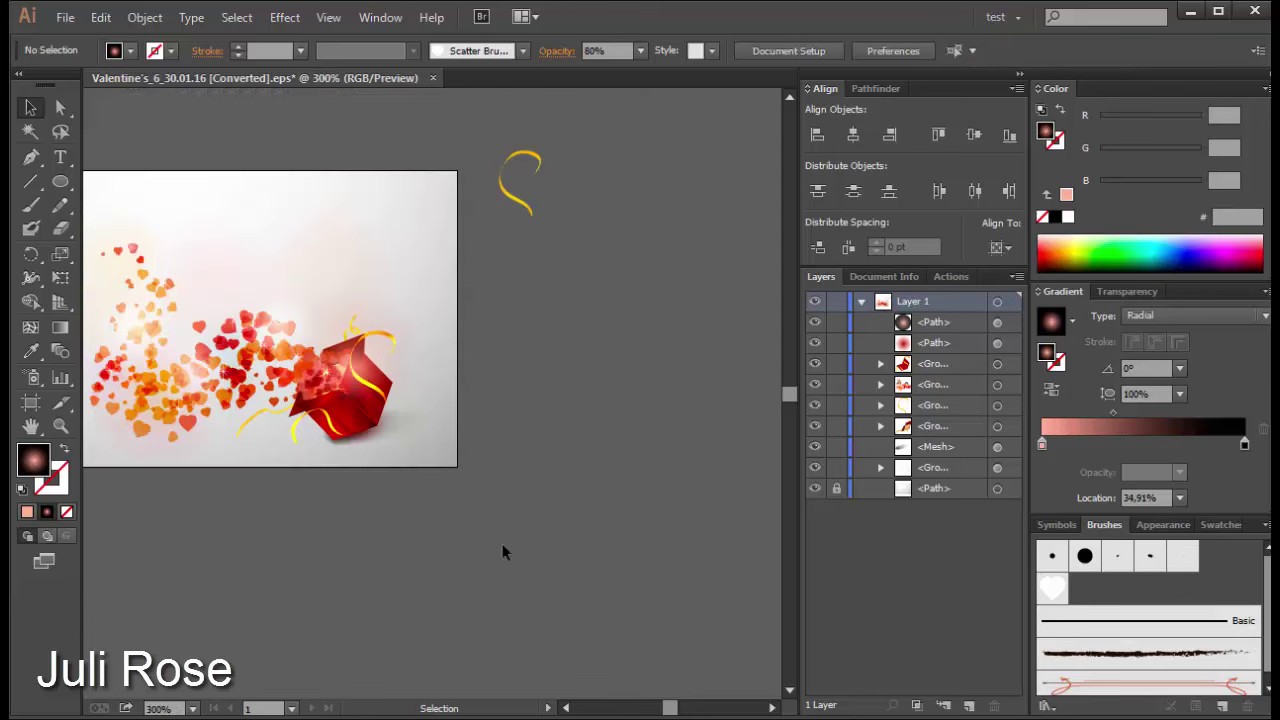
{"action": "left_click", "coordinate": [566, 708]}
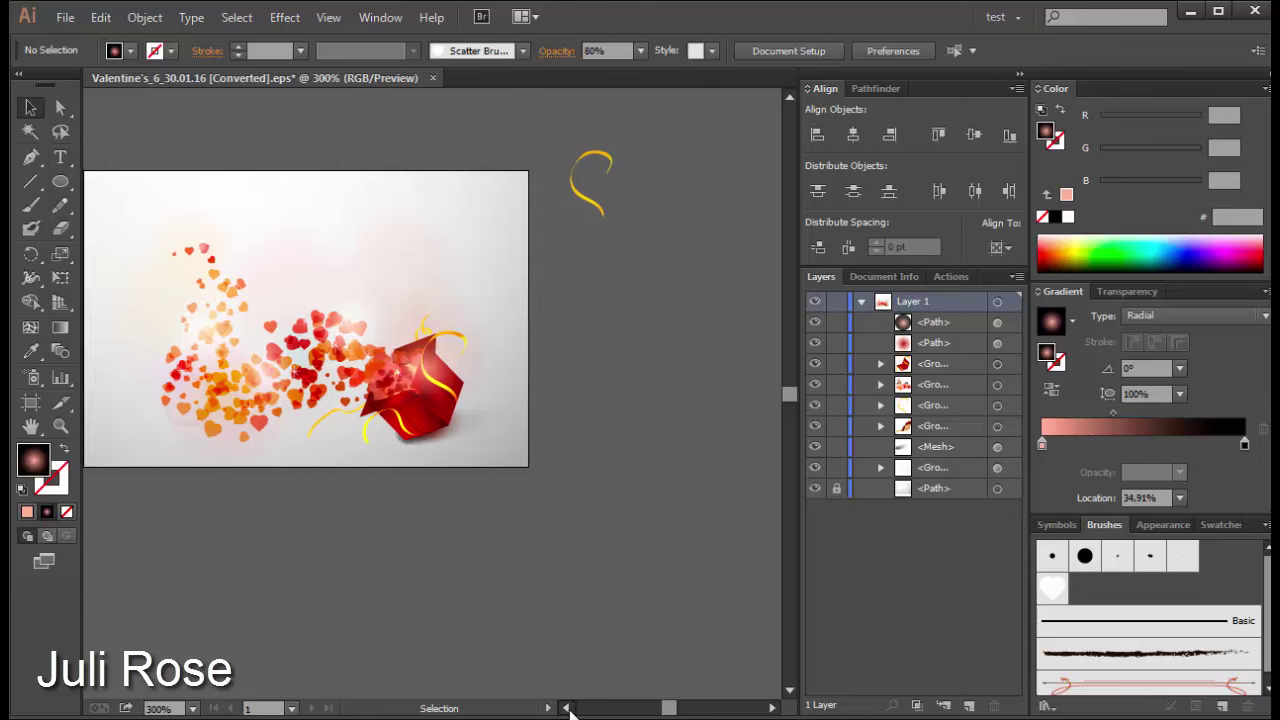
{"action": "key", "text": "ctrl+minus"}
{"action": "key", "text": "ctrl+plus"}
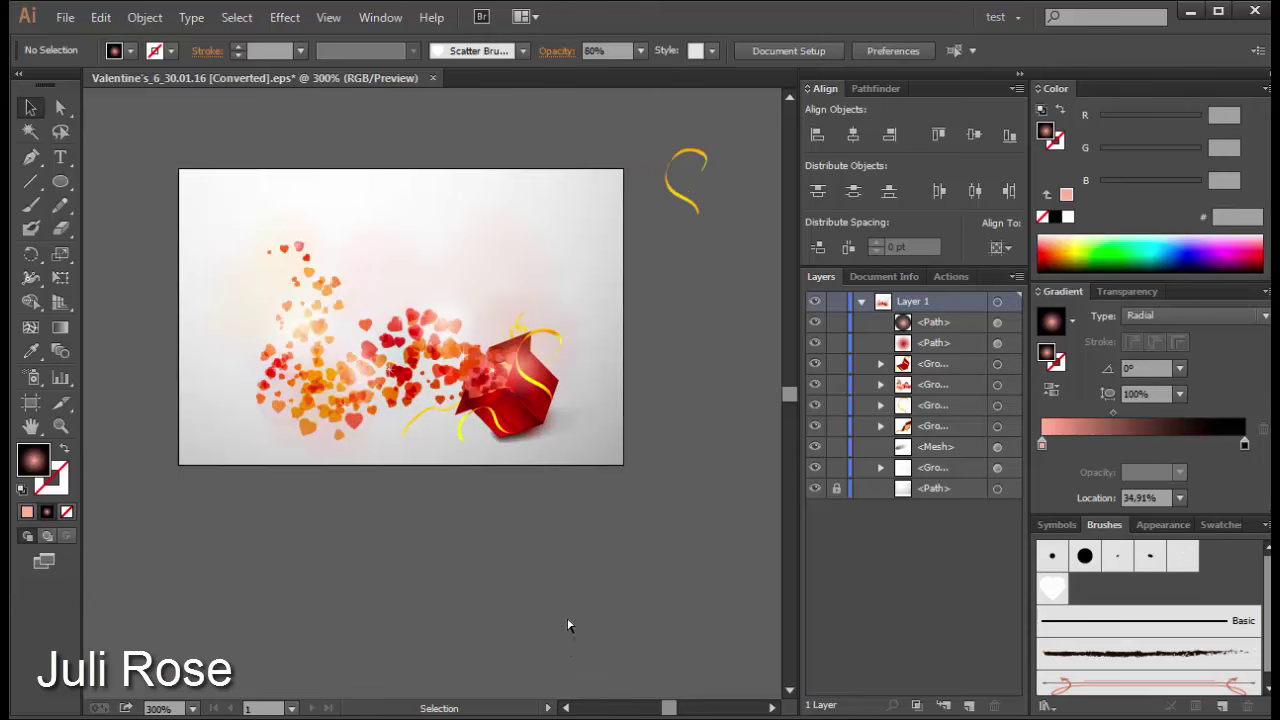
{"action": "key", "text": "ctrl+minus"}
{"action": "key", "text": "ctrl+plus"}
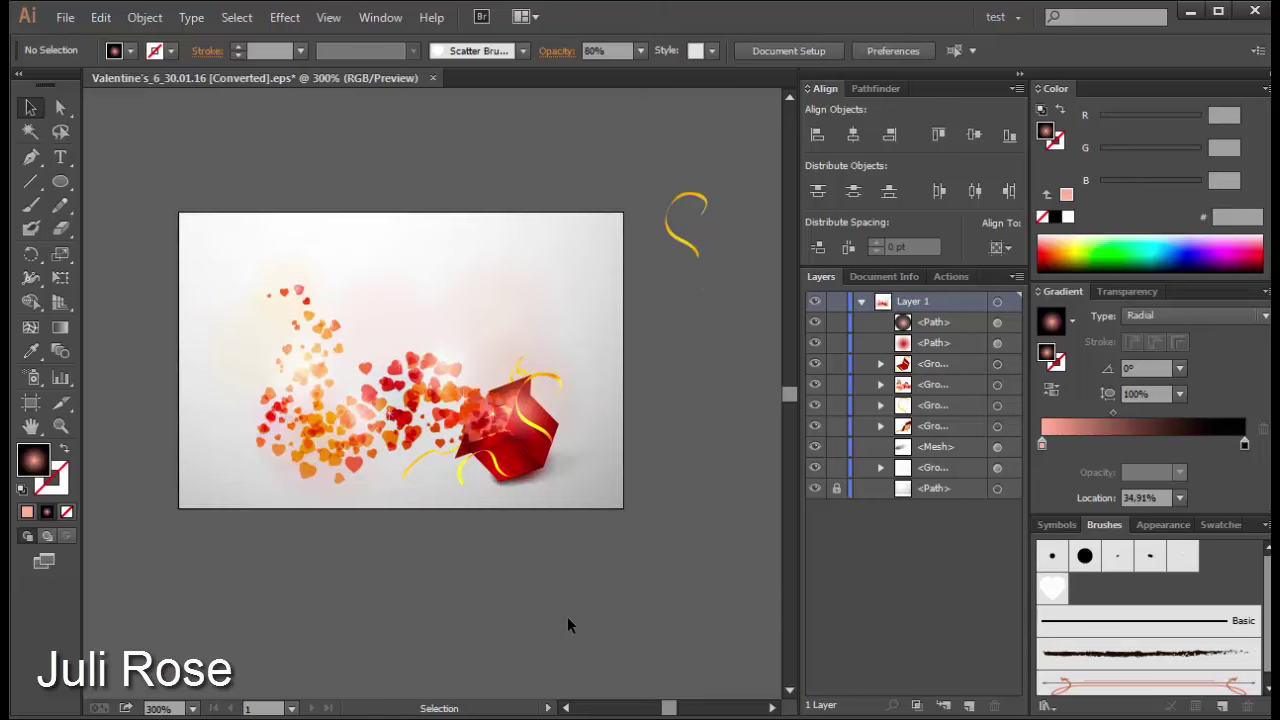
{"action": "left_click_drag", "start_coordinate": [669, 251], "coordinate": [726, 206]}
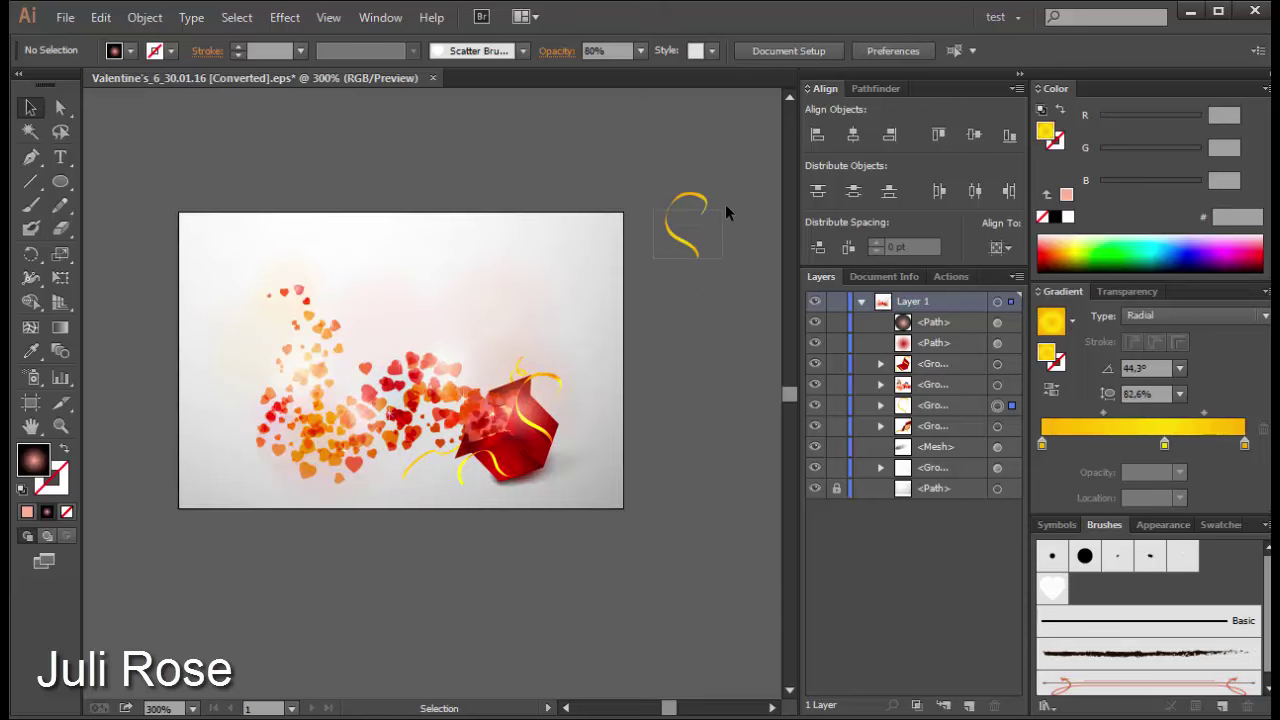
{"action": "key", "text": "Delete"}
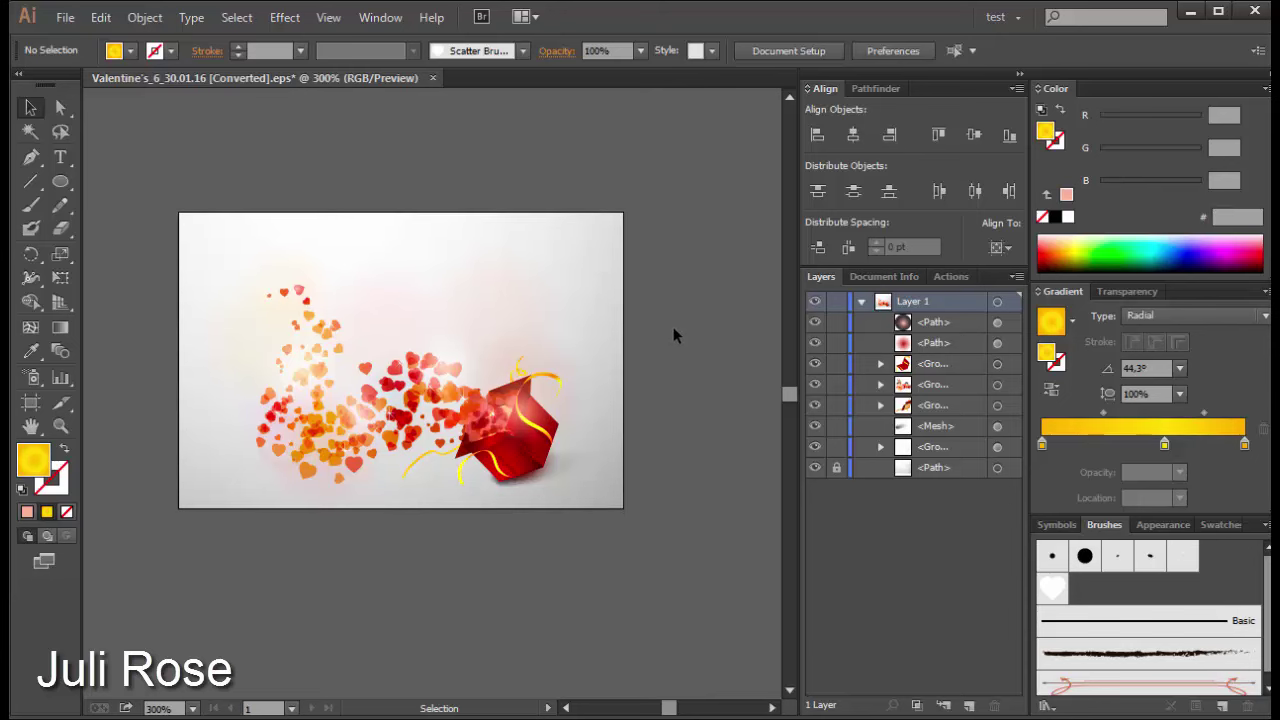
Step: Duplicate the heart burst above the artboard and lock the original hearts group
{"action": "left_click", "coordinate": [322, 378]}
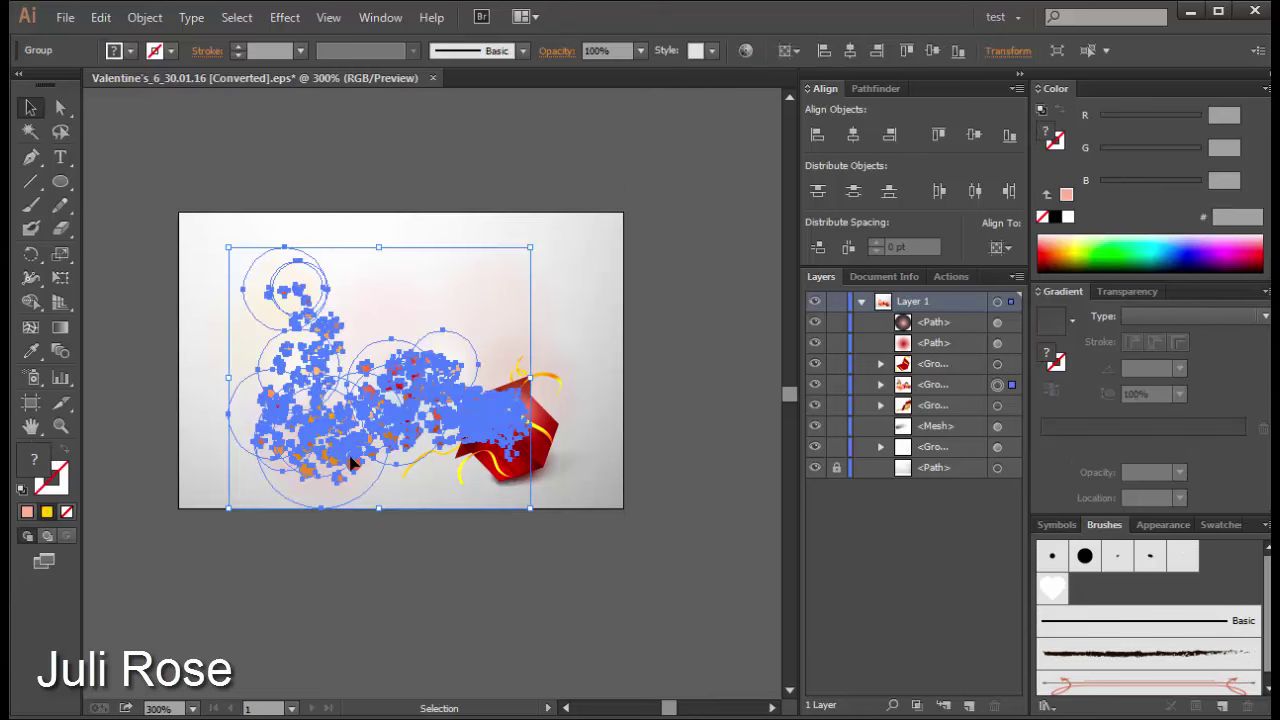
{"action": "left_click_drag", "start_coordinate": [312, 462], "coordinate": [460, 246]}
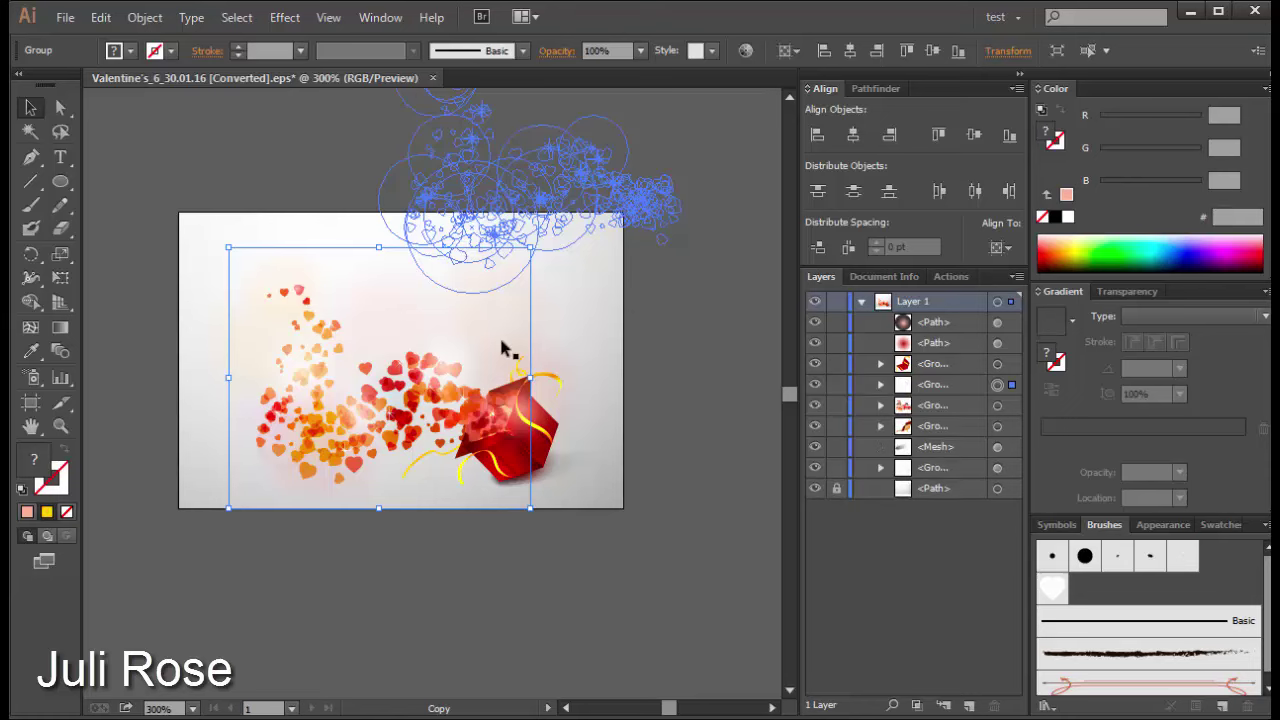
{"action": "scroll", "coordinate": [503, 346], "scroll_direction": "up", "scroll_amount": 3}
{"action": "left_click_drag", "start_coordinate": [503, 346], "coordinate": [423, 249]}
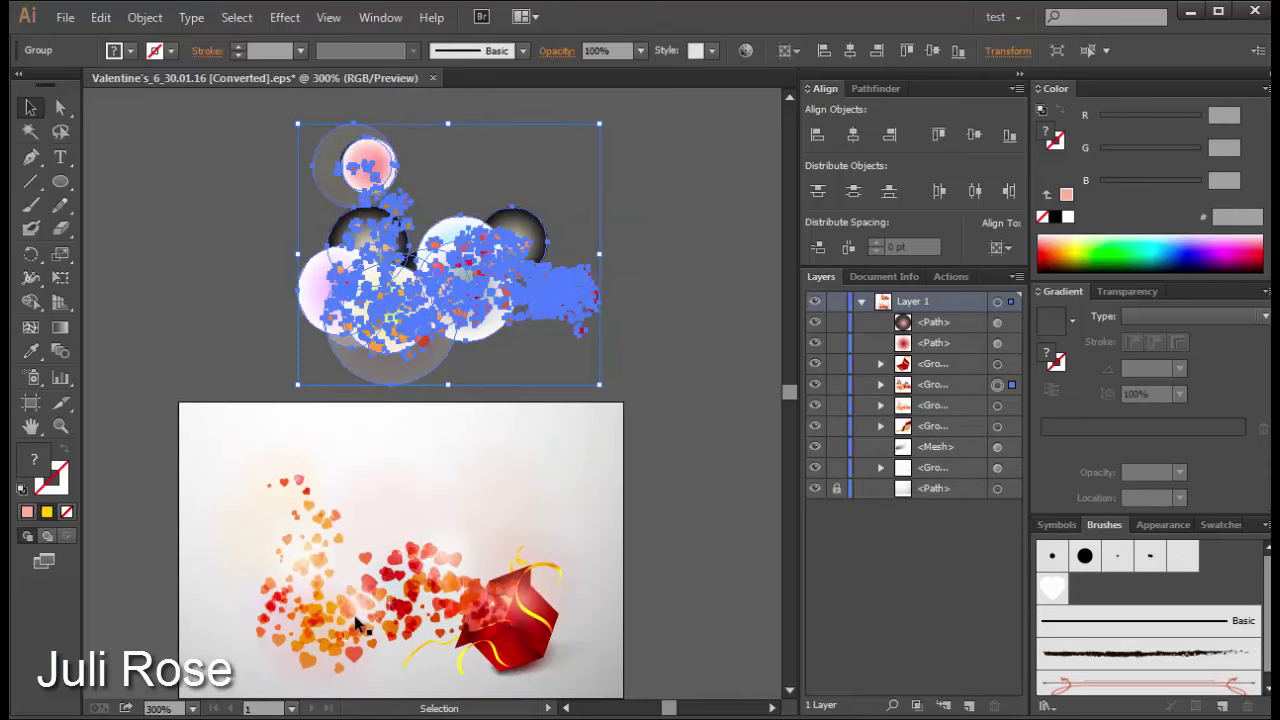
{"action": "left_click", "coordinate": [320, 605]}
{"action": "key", "text": "ctrl+2"}
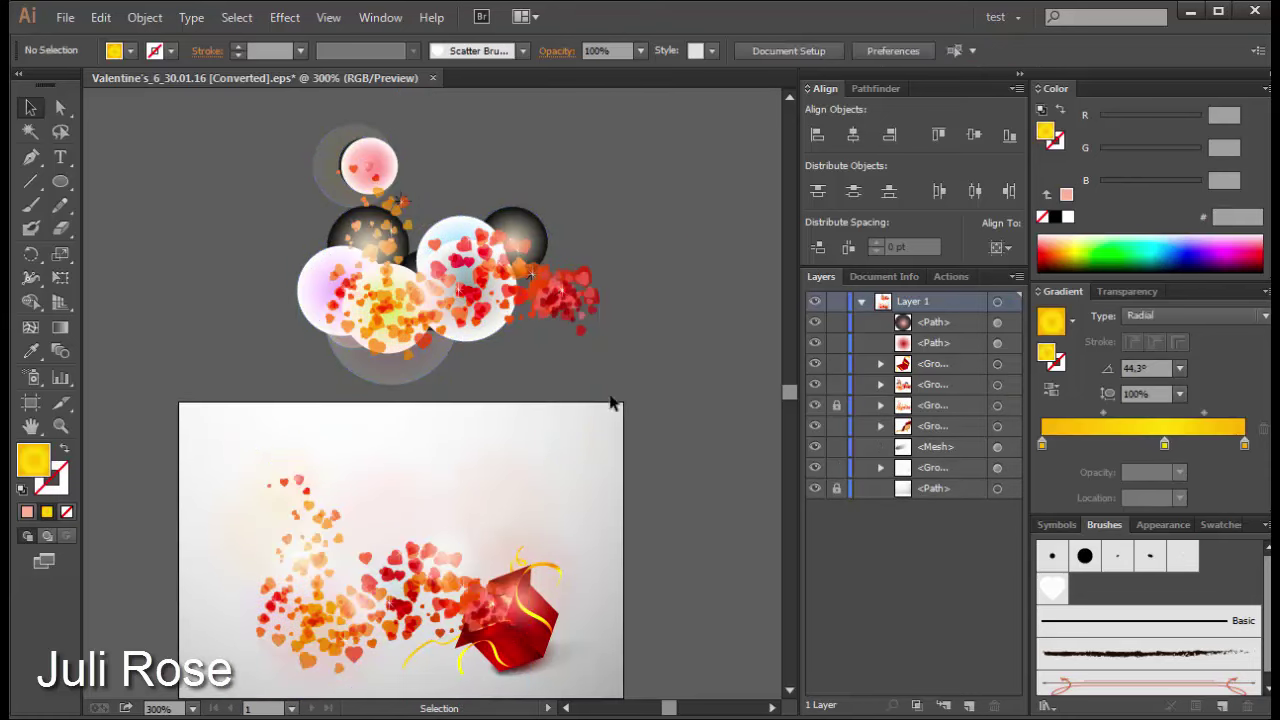
Step: Ungroup the hearts copy and delete its large faint circle
{"action": "left_click", "coordinate": [555, 290]}
{"action": "key", "text": "ctrl+shift+g"}
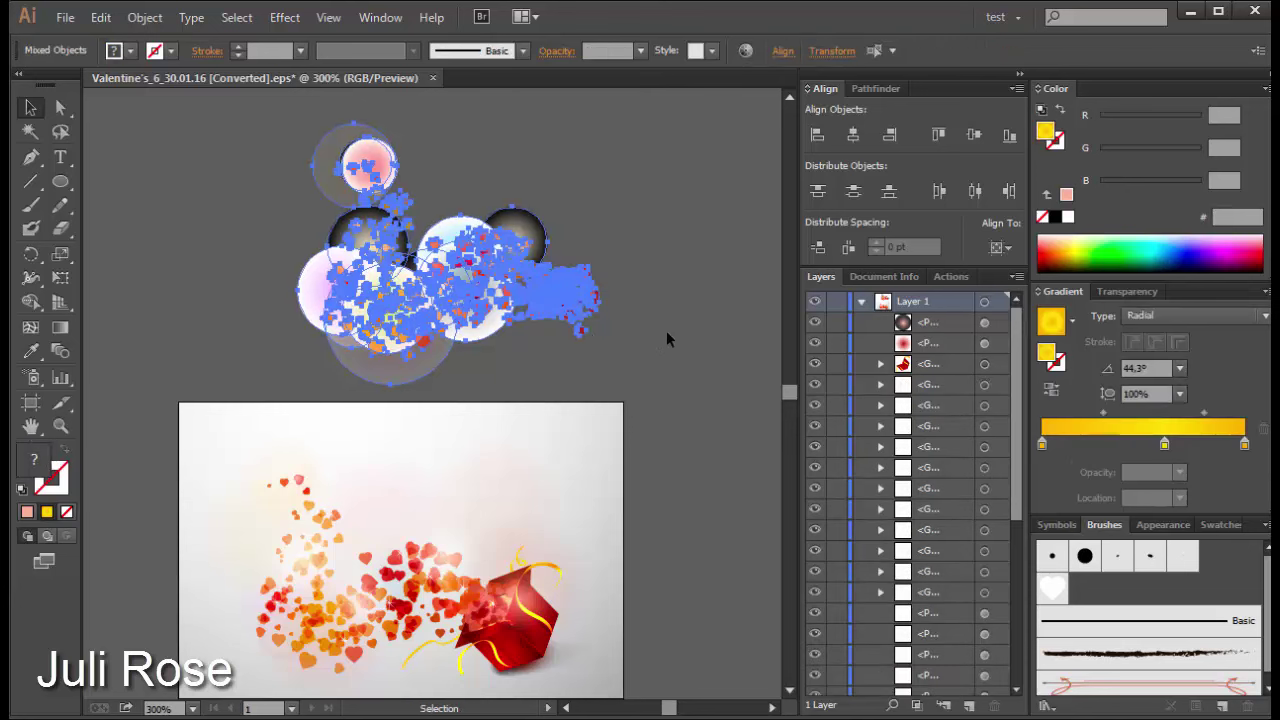
{"action": "left_click", "coordinate": [666, 330]}
{"action": "left_click", "coordinate": [525, 213]}
{"action": "left_click", "coordinate": [429, 357]}
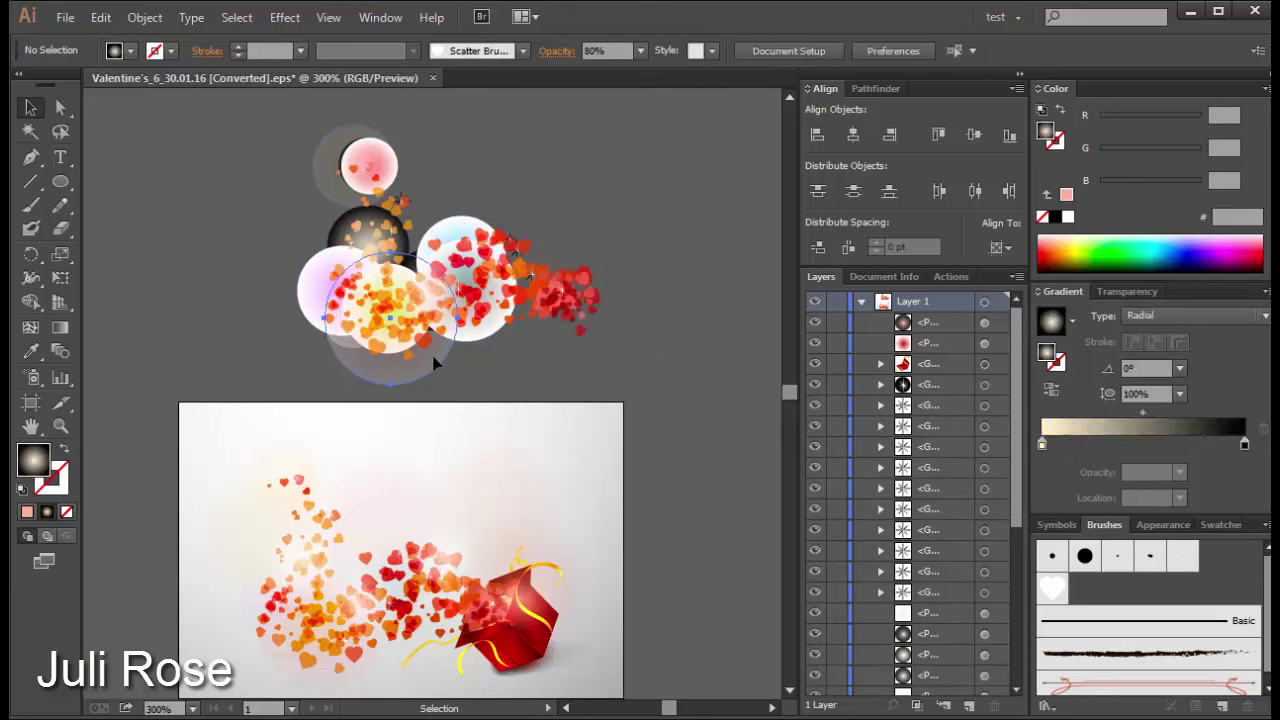
{"action": "key", "text": "Delete"}
Step: Delete the pink ball, its surrounding halo objects, and the dark ball below it from the copy
{"action": "left_click", "coordinate": [390, 152]}
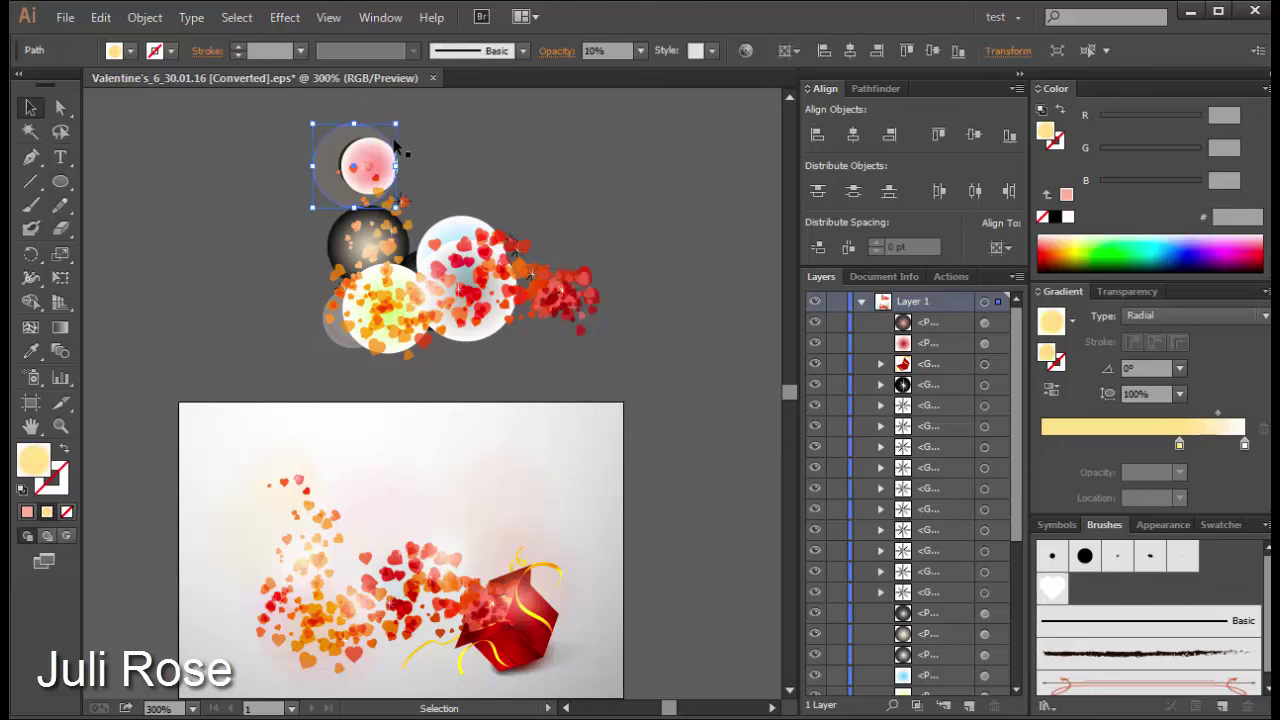
{"action": "key", "text": "Delete"}
{"action": "left_click", "coordinate": [368, 152]}
{"action": "key", "text": "Delete"}
{"action": "left_click", "coordinate": [392, 168]}
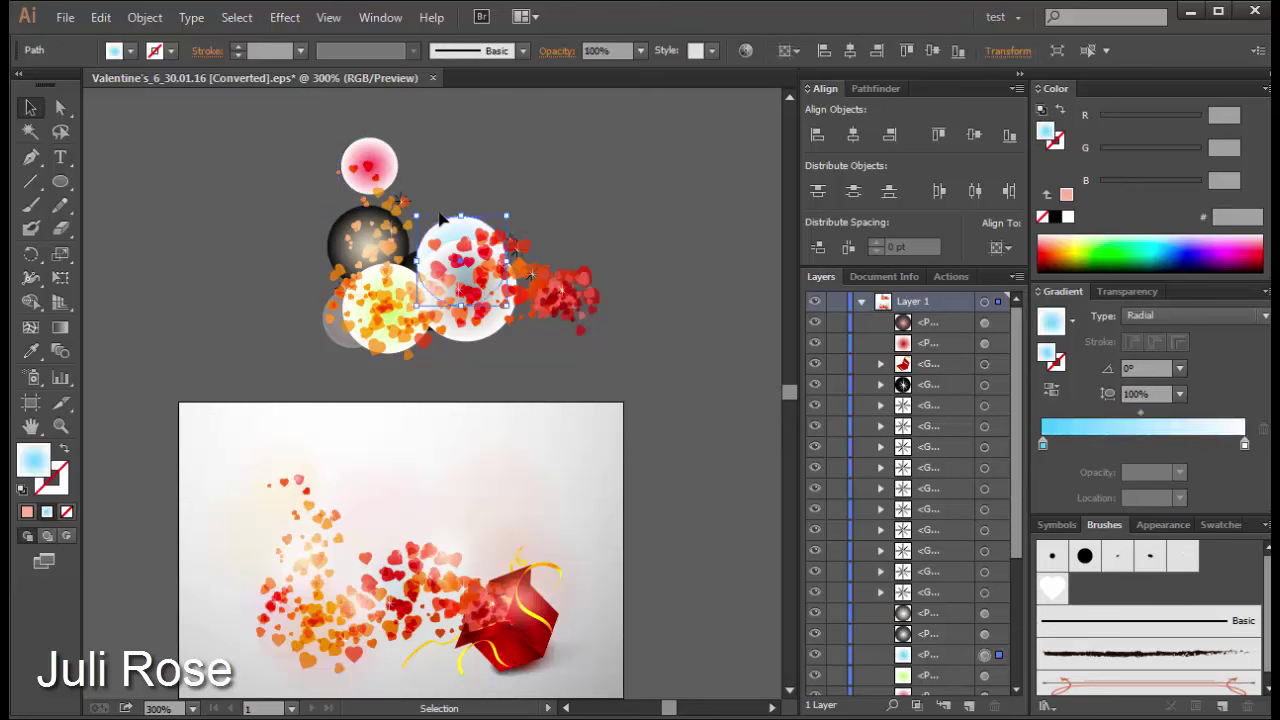
{"action": "key", "text": "Delete"}
{"action": "left_click", "coordinate": [385, 168]}
{"action": "key", "text": "Delete"}
{"action": "left_click", "coordinate": [360, 240]}
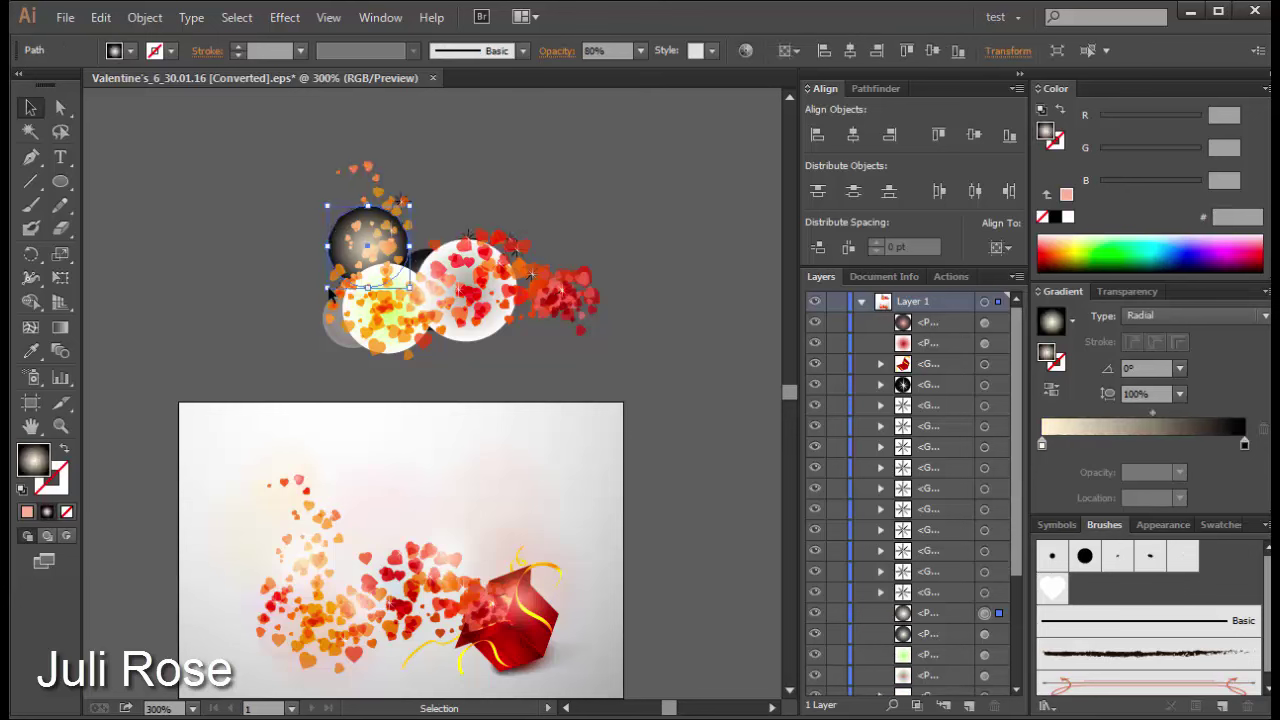
{"action": "key", "text": "Delete"}
Step: Delete the remaining grey halo, yellow-green, white, and dark gradient circles from the copy
{"action": "left_click", "coordinate": [345, 337]}
{"action": "key", "text": "Delete"}
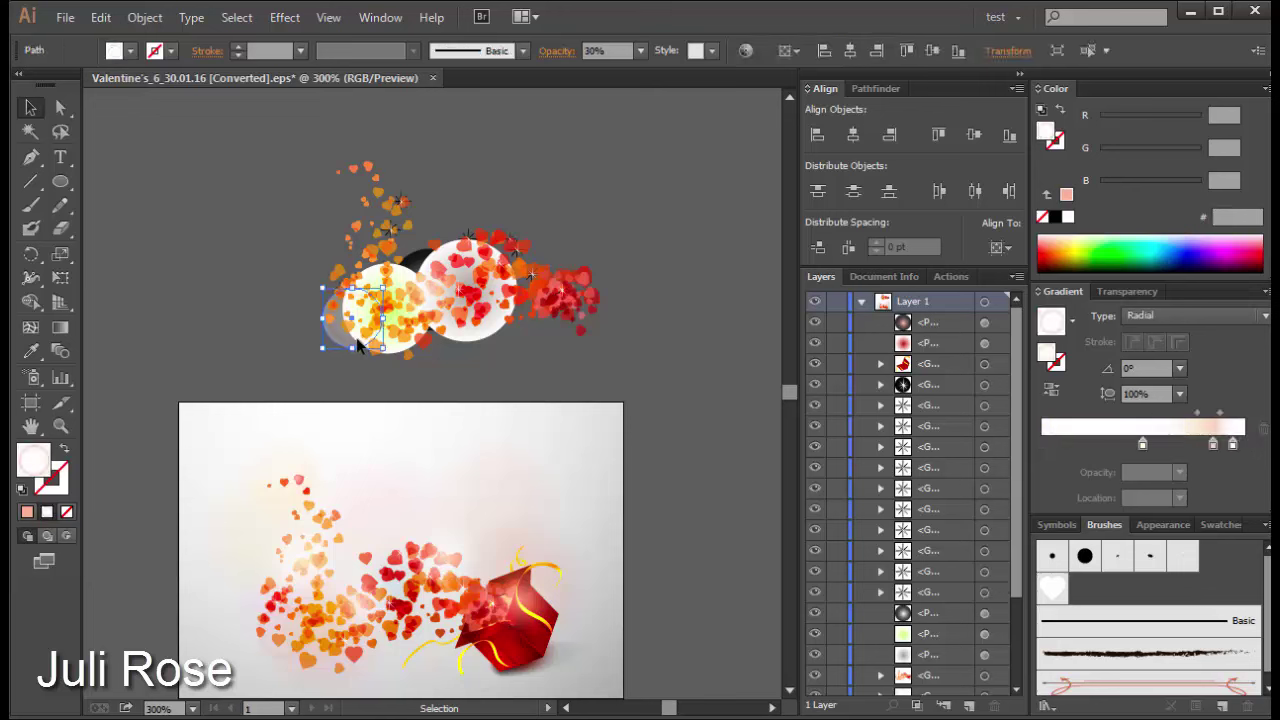
{"action": "left_click", "coordinate": [375, 350]}
{"action": "key", "text": "Delete"}
{"action": "left_click", "coordinate": [455, 265]}
{"action": "key", "text": "Delete"}
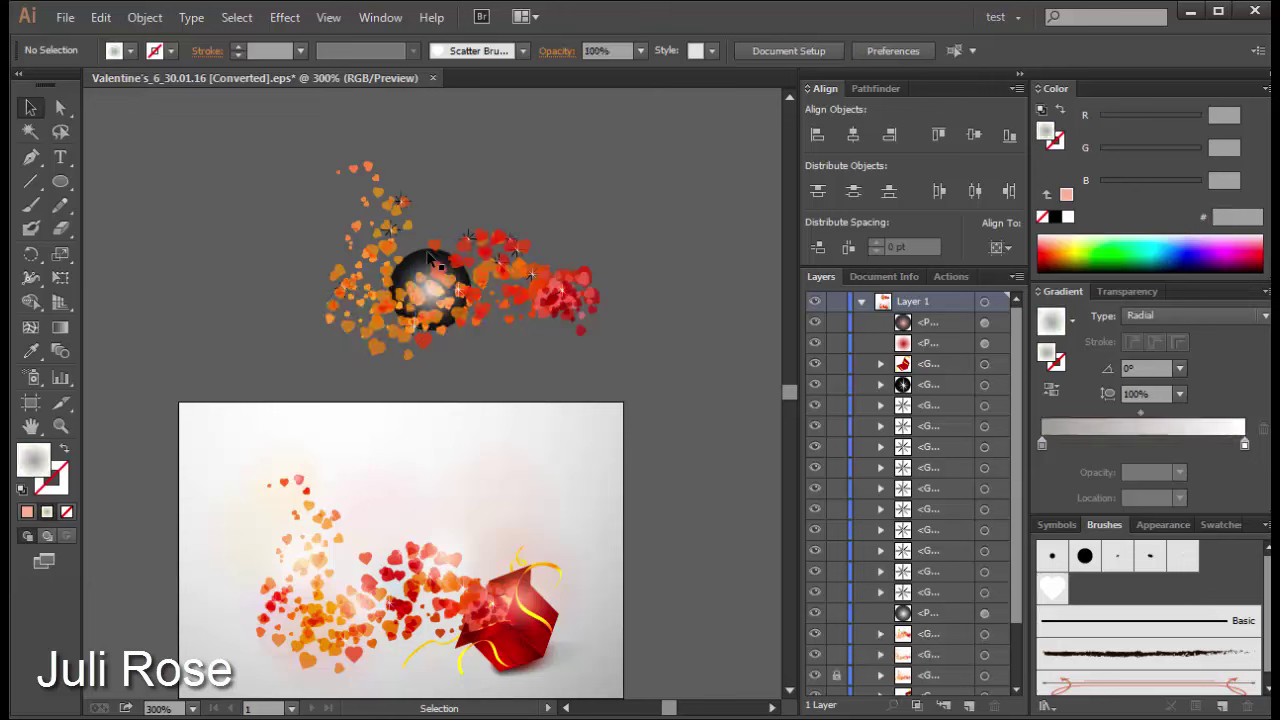
{"action": "left_click", "coordinate": [427, 253]}
{"action": "key", "text": "Delete"}
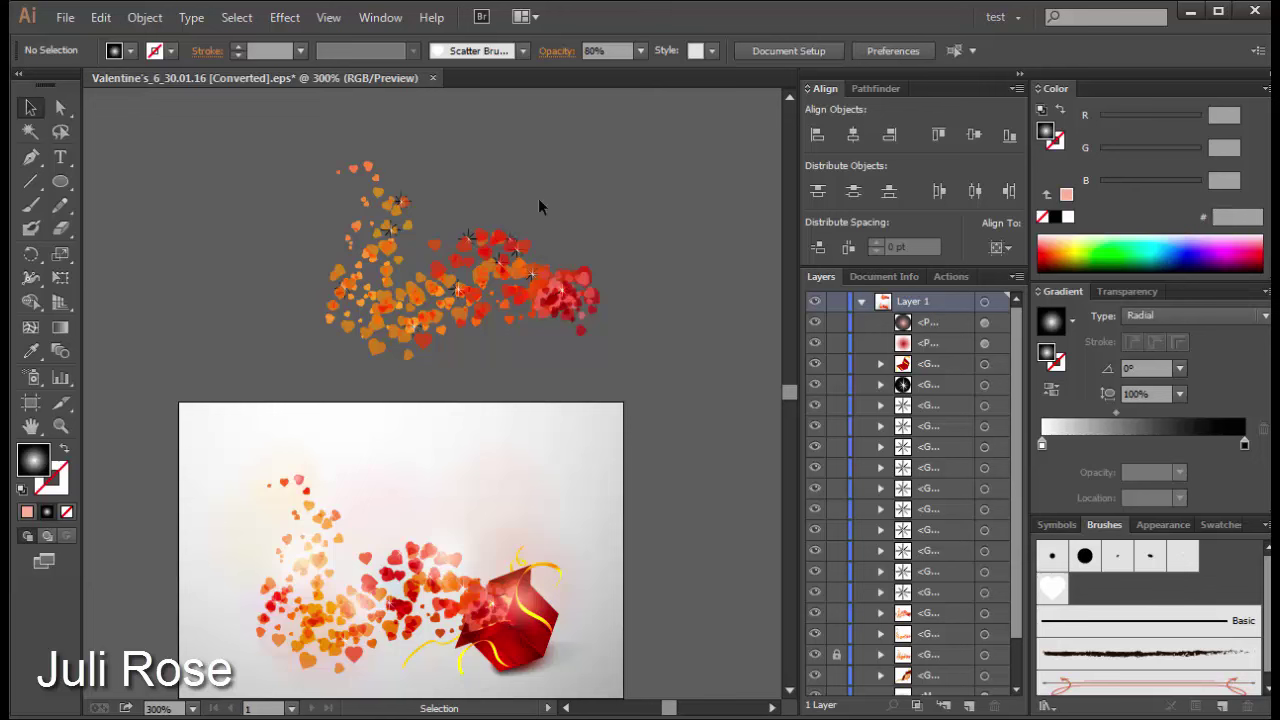
Step: Select all the copied hearts on the pasteboard and group them
{"action": "left_click_drag", "start_coordinate": [267, 355], "coordinate": [257, 360]}
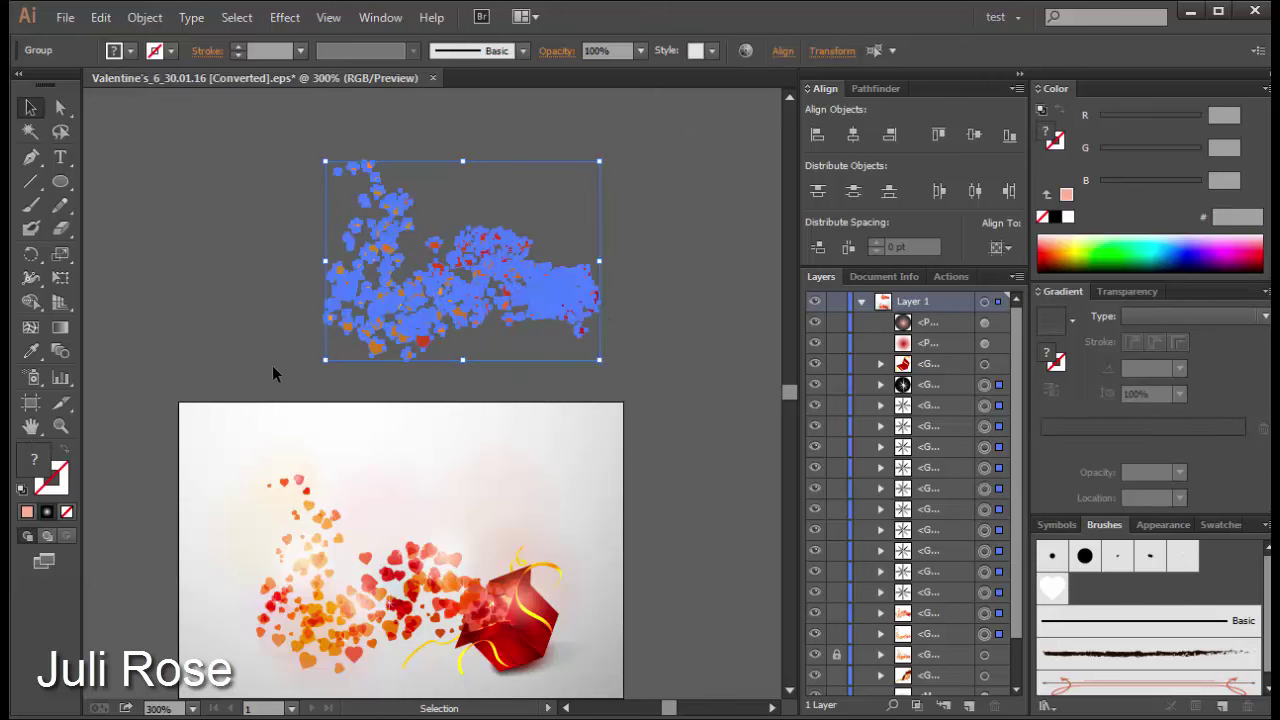
{"action": "left_click", "coordinate": [641, 260]}
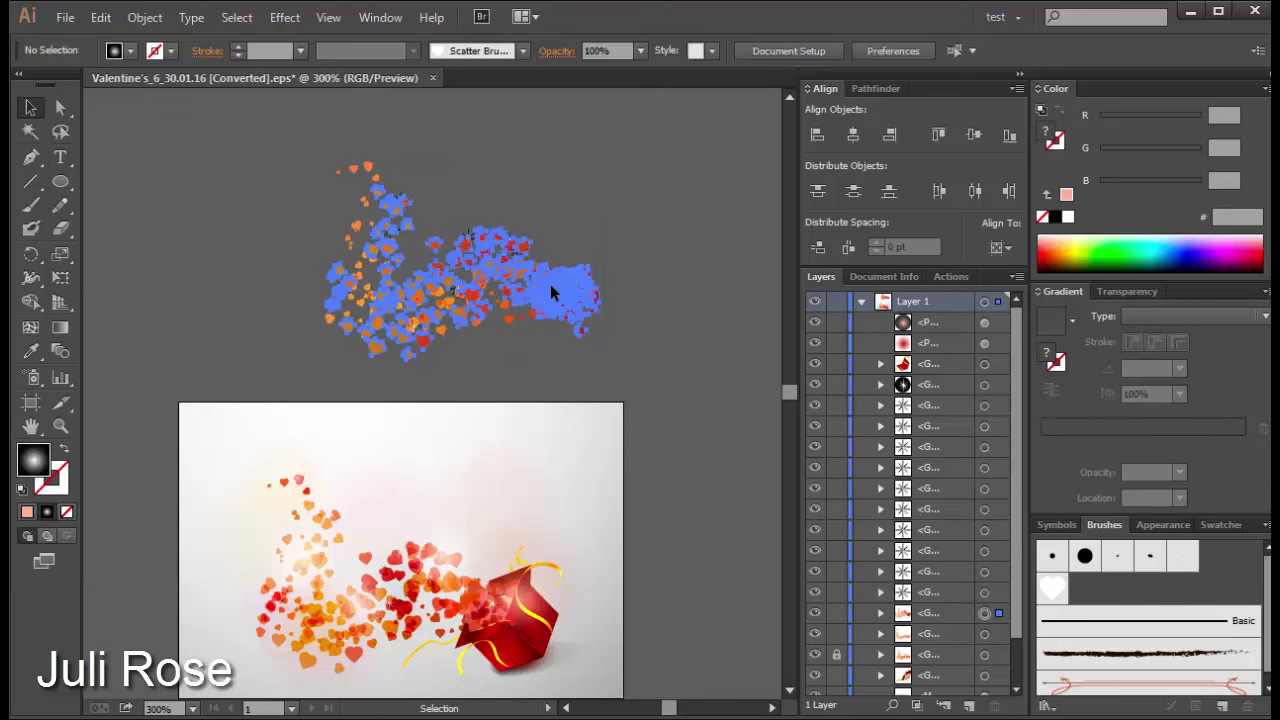
{"action": "left_click_drag", "start_coordinate": [430, 280], "coordinate": [647, 179]}
{"action": "left_click", "coordinate": [647, 179]}
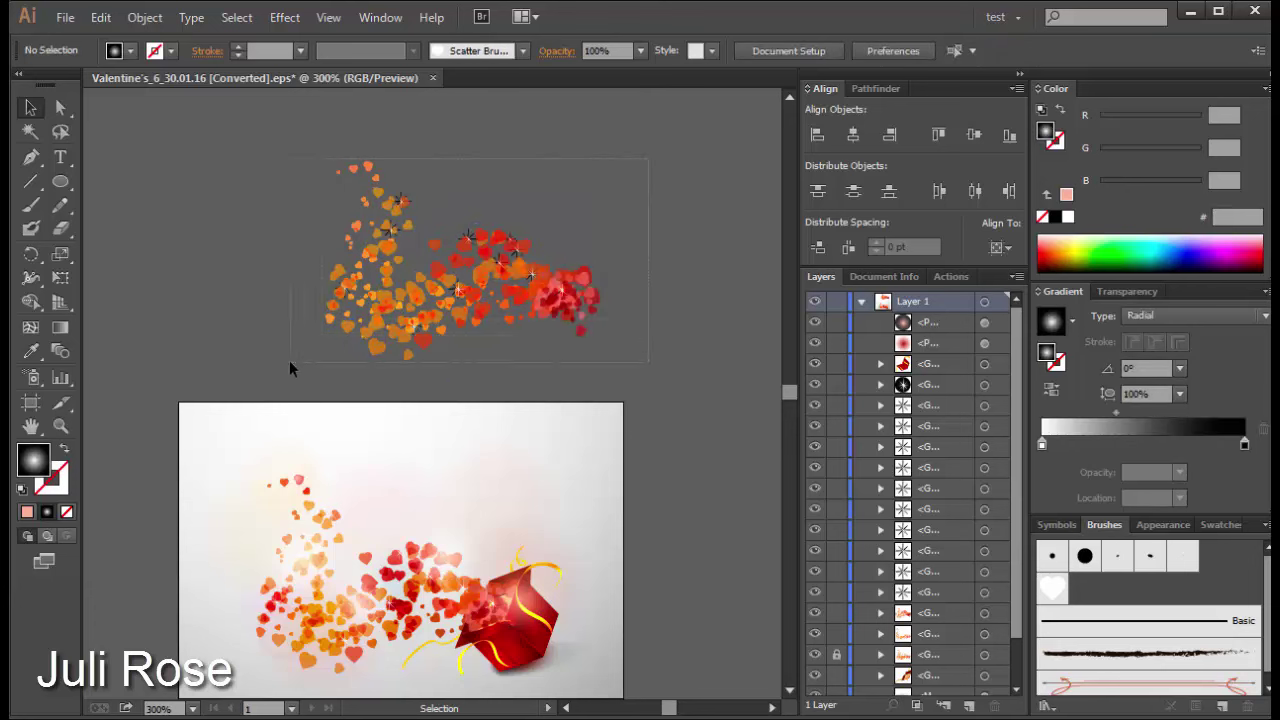
{"action": "left_click_drag", "start_coordinate": [289, 362], "coordinate": [289, 362]}
{"action": "key", "text": "ctrl+g"}
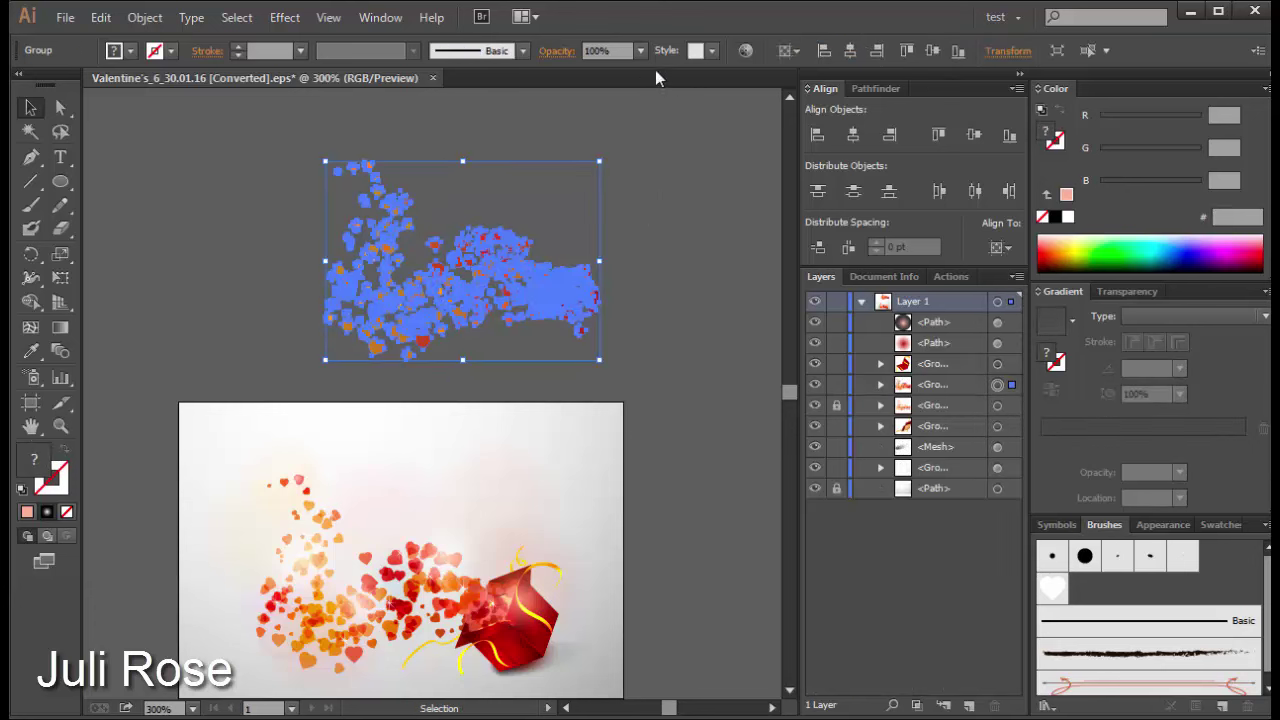
Step: Move the heart group onto the artboard's heart trail and enlarge it to cover the trail
{"action": "left_click", "coordinate": [641, 51]}
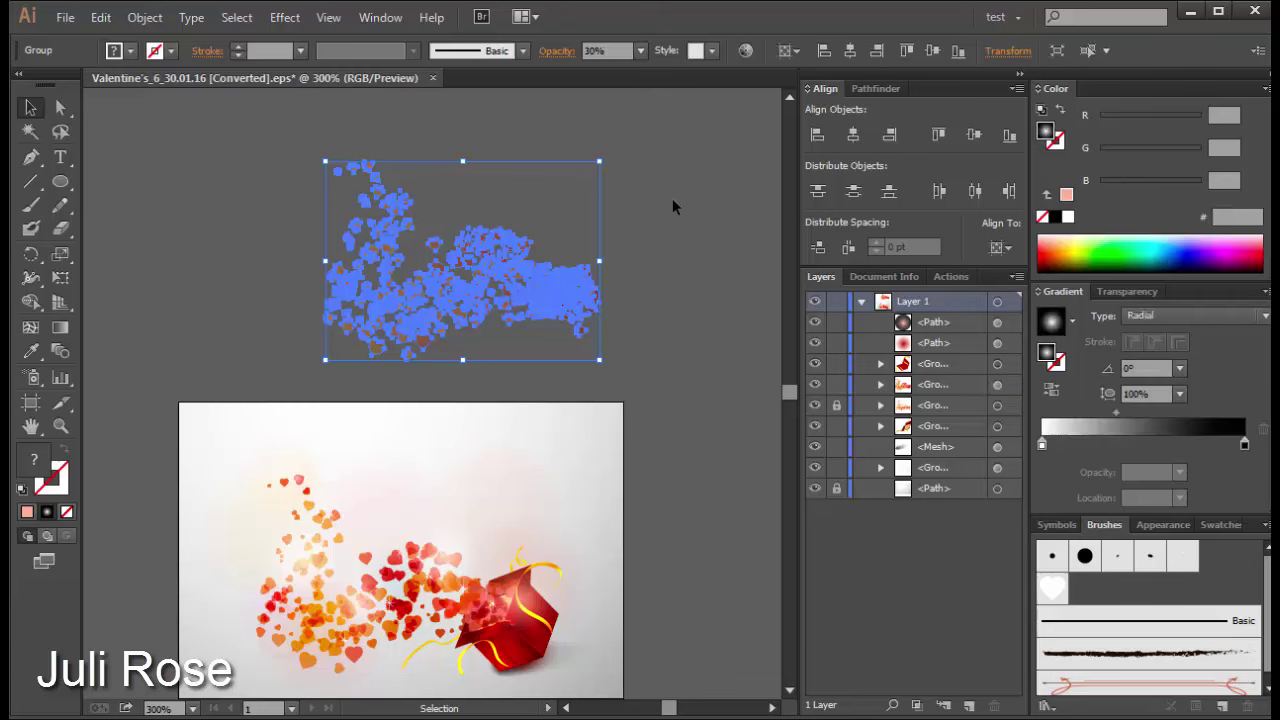
{"action": "left_click", "coordinate": [672, 200]}
{"action": "scroll", "coordinate": [672, 200], "scroll_direction": "down", "scroll_amount": 3}
{"action": "left_click_drag", "start_coordinate": [520, 282], "coordinate": [478, 508]}
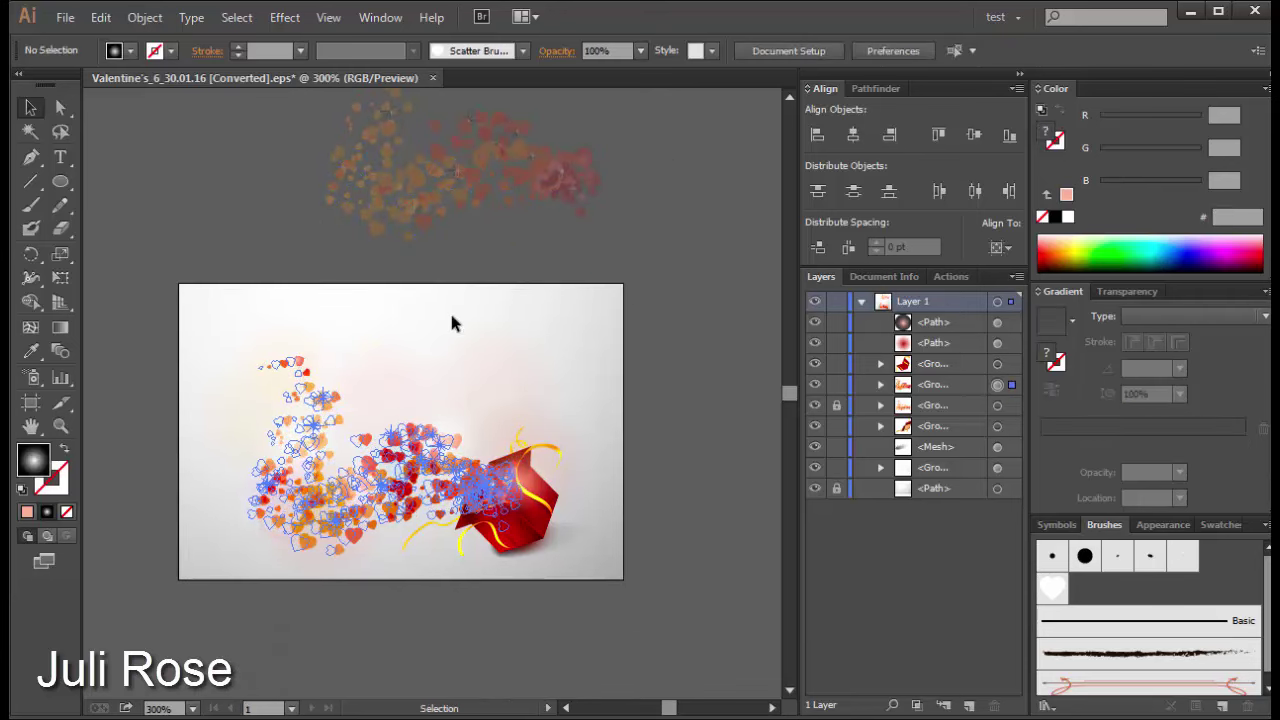
{"action": "left_click", "coordinate": [290, 539]}
{"action": "left_click_drag", "start_coordinate": [249, 559], "coordinate": [333, 591]}
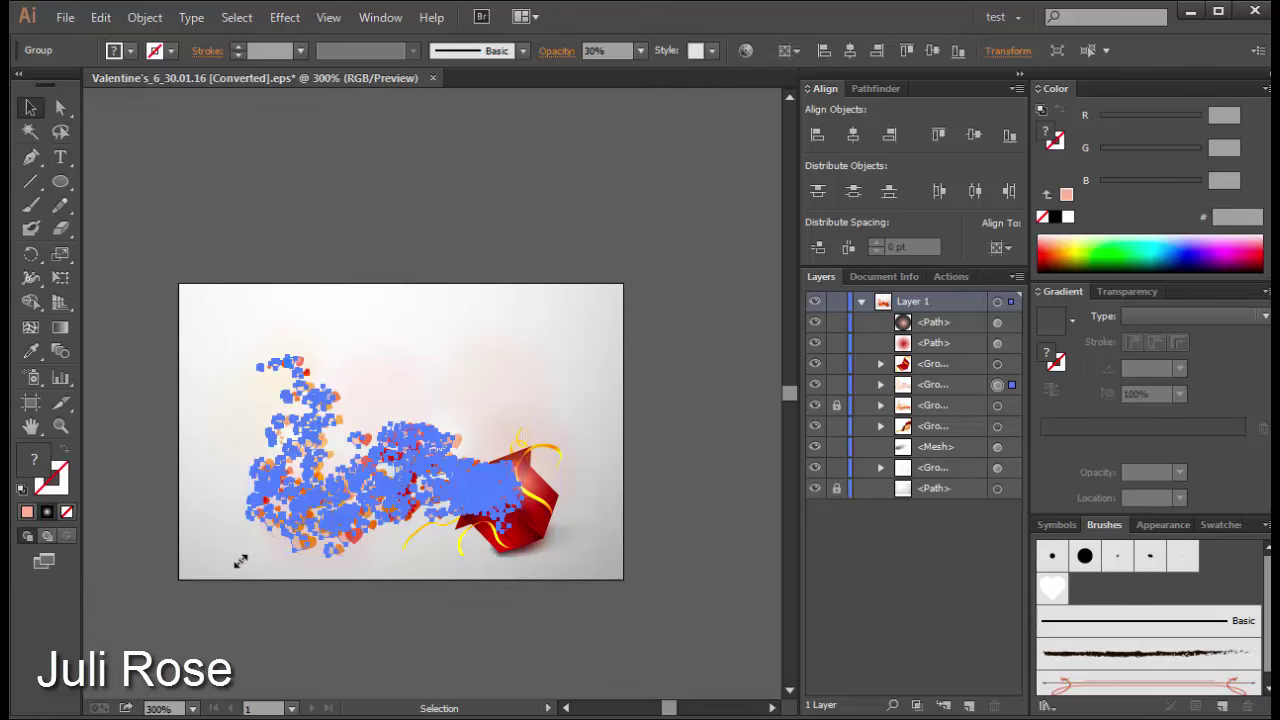
{"action": "left_click", "coordinate": [550, 581]}
Step: Set the heart group to 10% opacity and adjust its size with the corner handles
{"action": "left_click", "coordinate": [259, 427]}
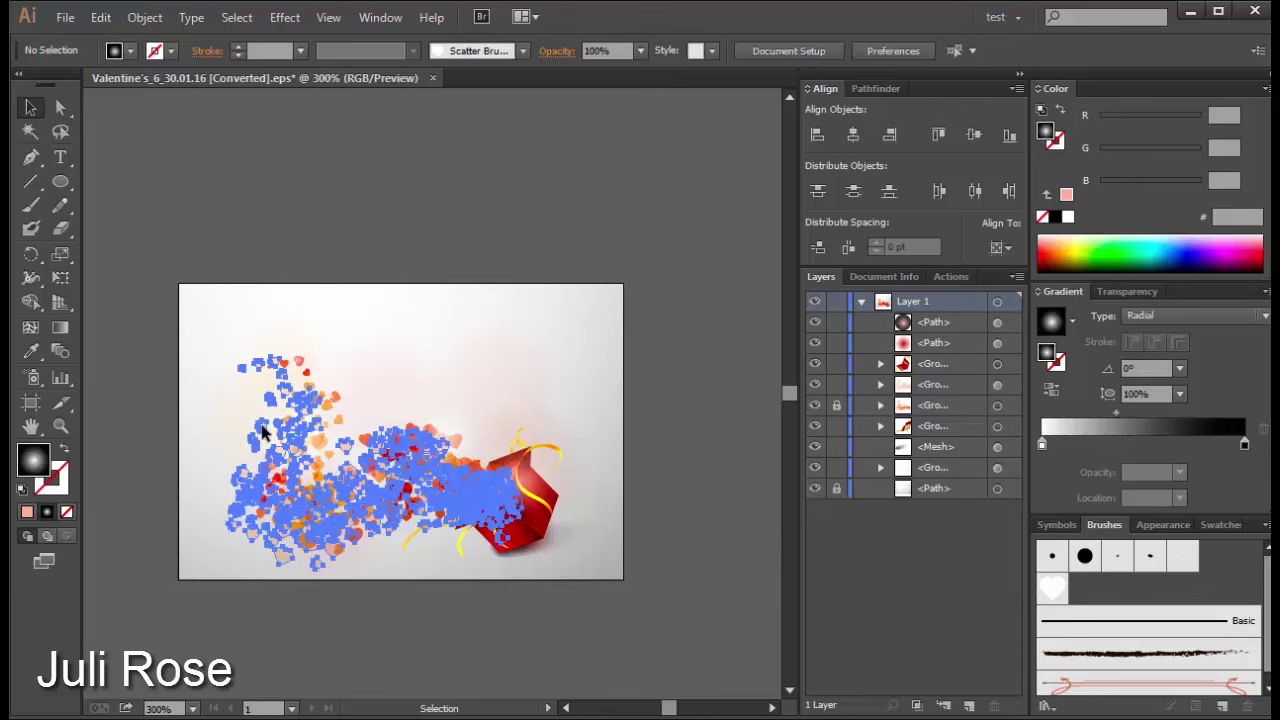
{"action": "left_click", "coordinate": [640, 51]}
{"action": "left_click", "coordinate": [656, 167]}
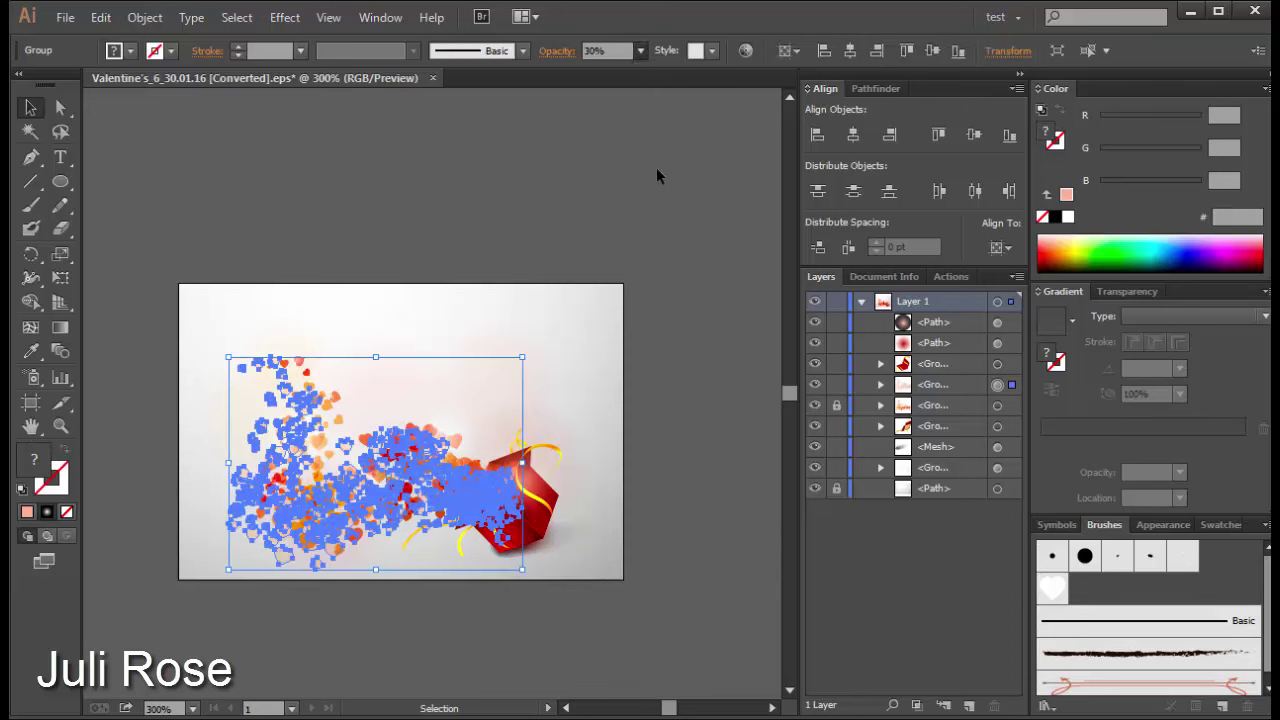
{"action": "left_click", "coordinate": [648, 202]}
{"action": "left_click", "coordinate": [240, 538]}
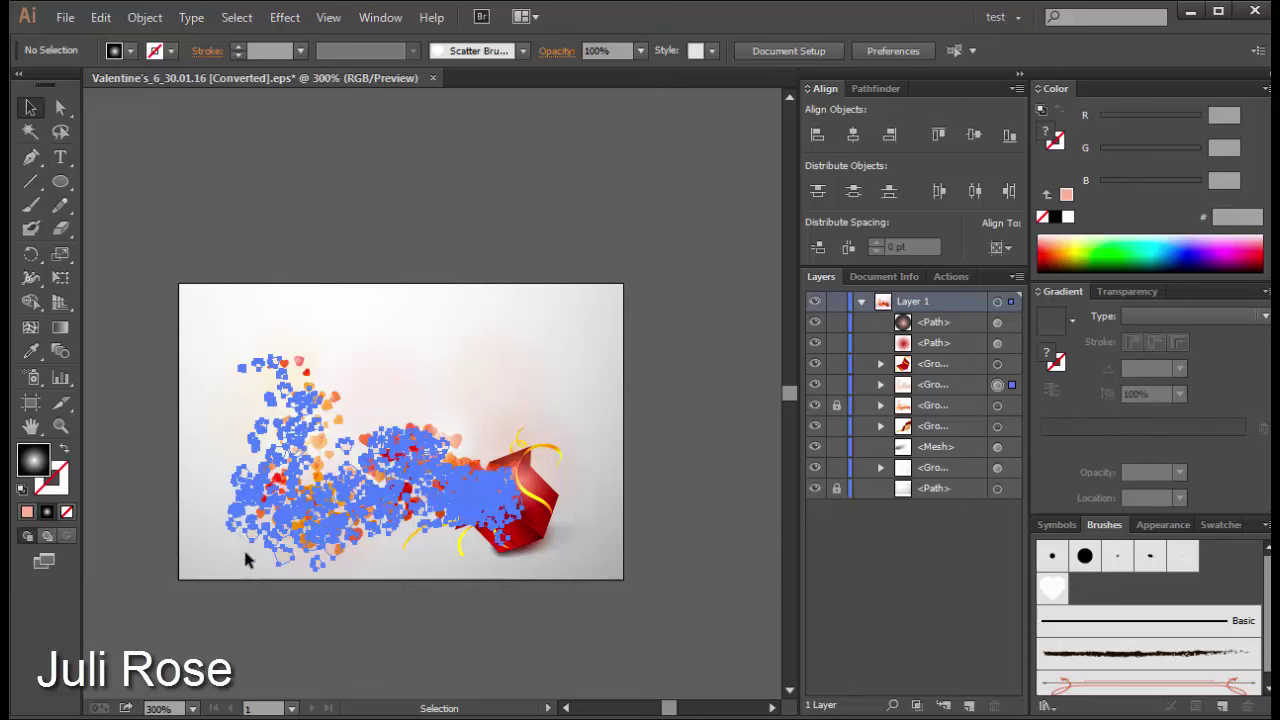
{"action": "left_click_drag", "start_coordinate": [229, 571], "coordinate": [241, 561]}
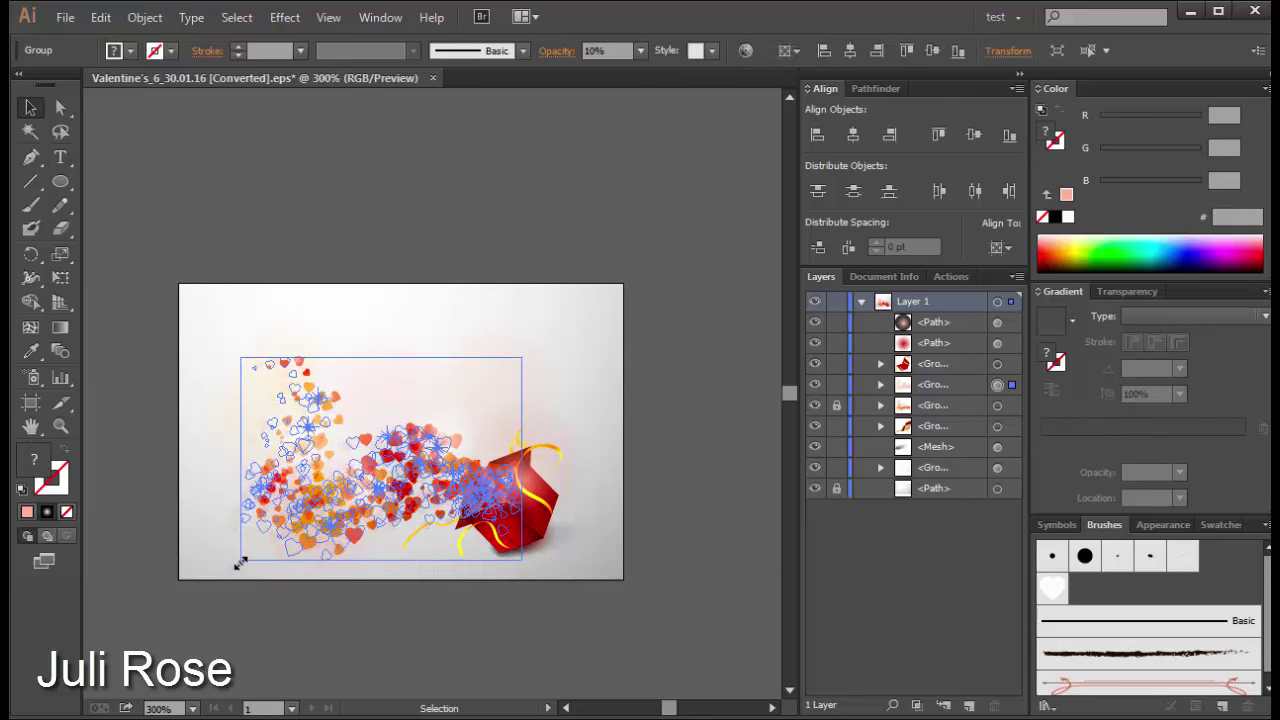
{"action": "left_click_drag", "start_coordinate": [524, 360], "coordinate": [540, 345]}
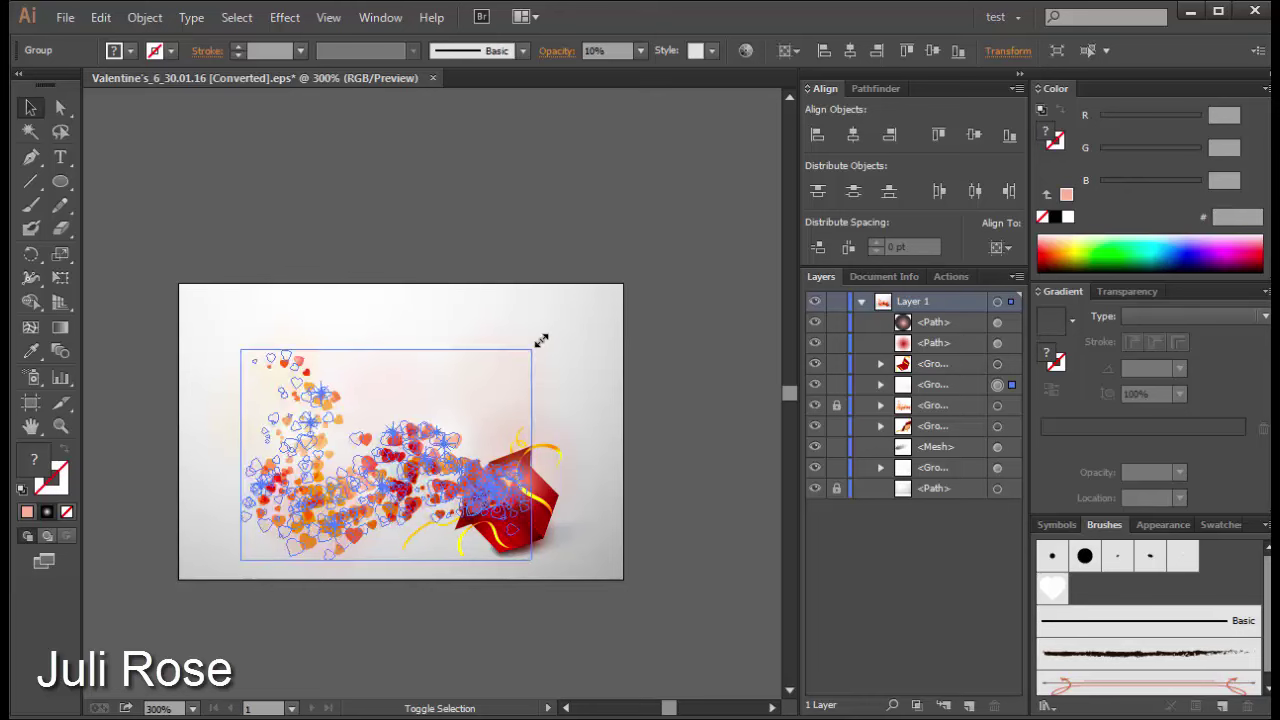
{"action": "left_click", "coordinate": [604, 321]}
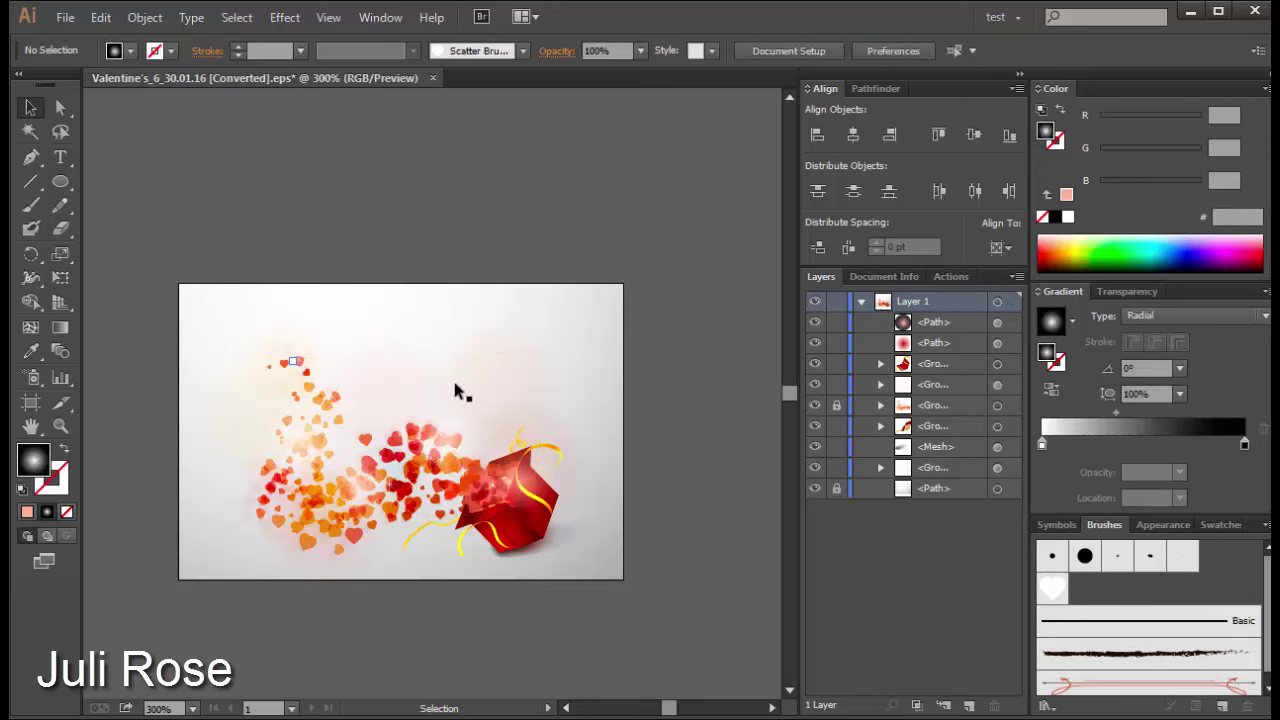
Step: Zoom in to compare the faint heart glow, then zoom back out to 400%
{"action": "key", "text": "z"}
{"action": "left_click_drag", "start_coordinate": [594, 289], "coordinate": [166, 594]}
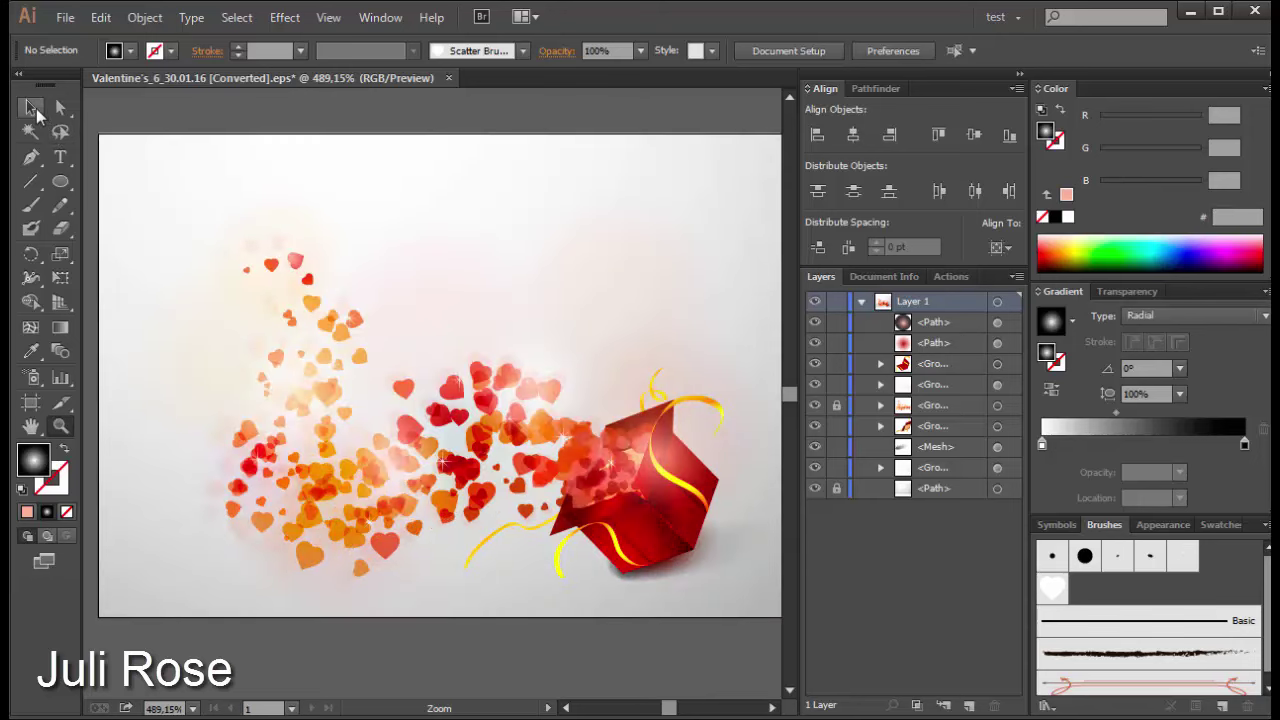
{"action": "left_click", "coordinate": [30, 107]}
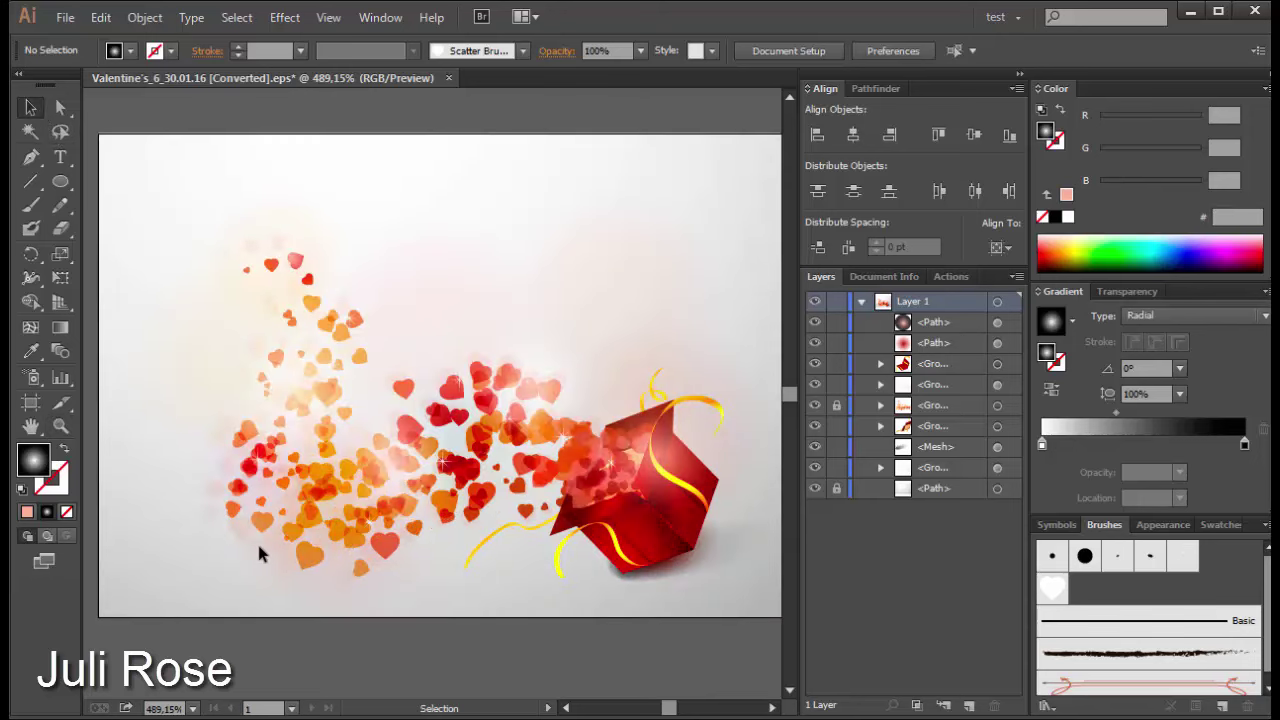
{"action": "left_click", "coordinate": [196, 514]}
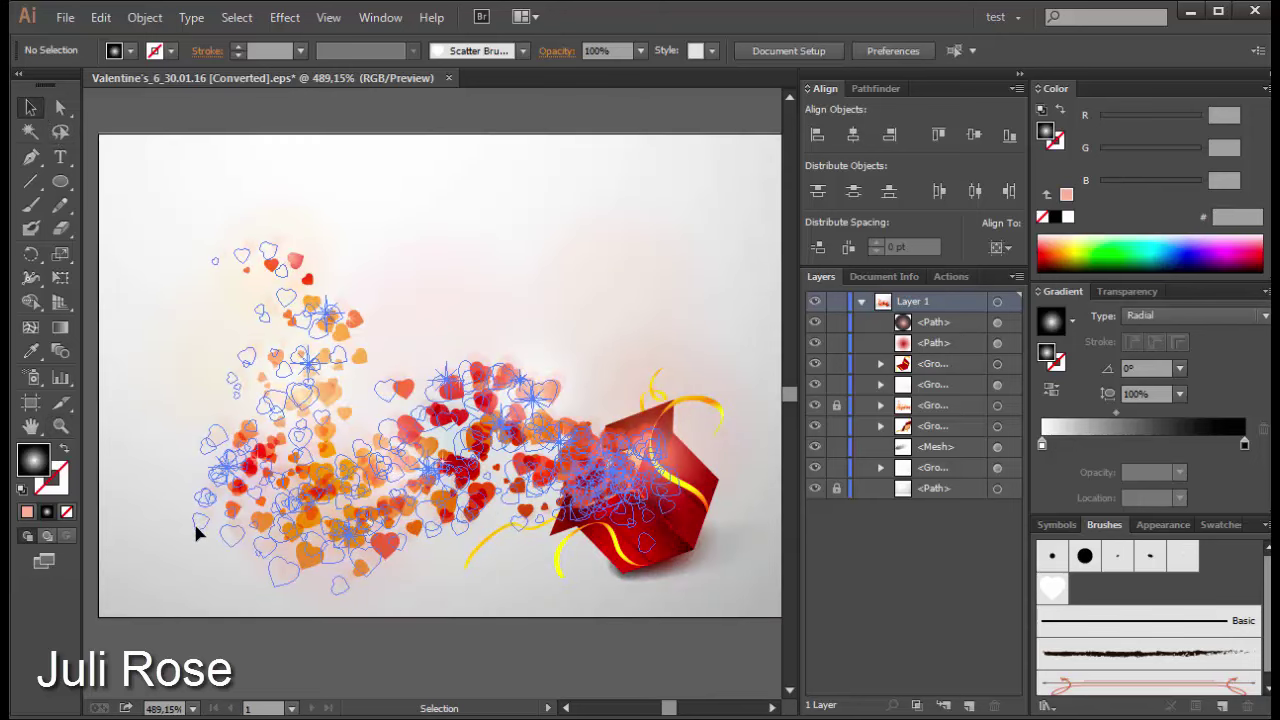
{"action": "left_click", "coordinate": [212, 617]}
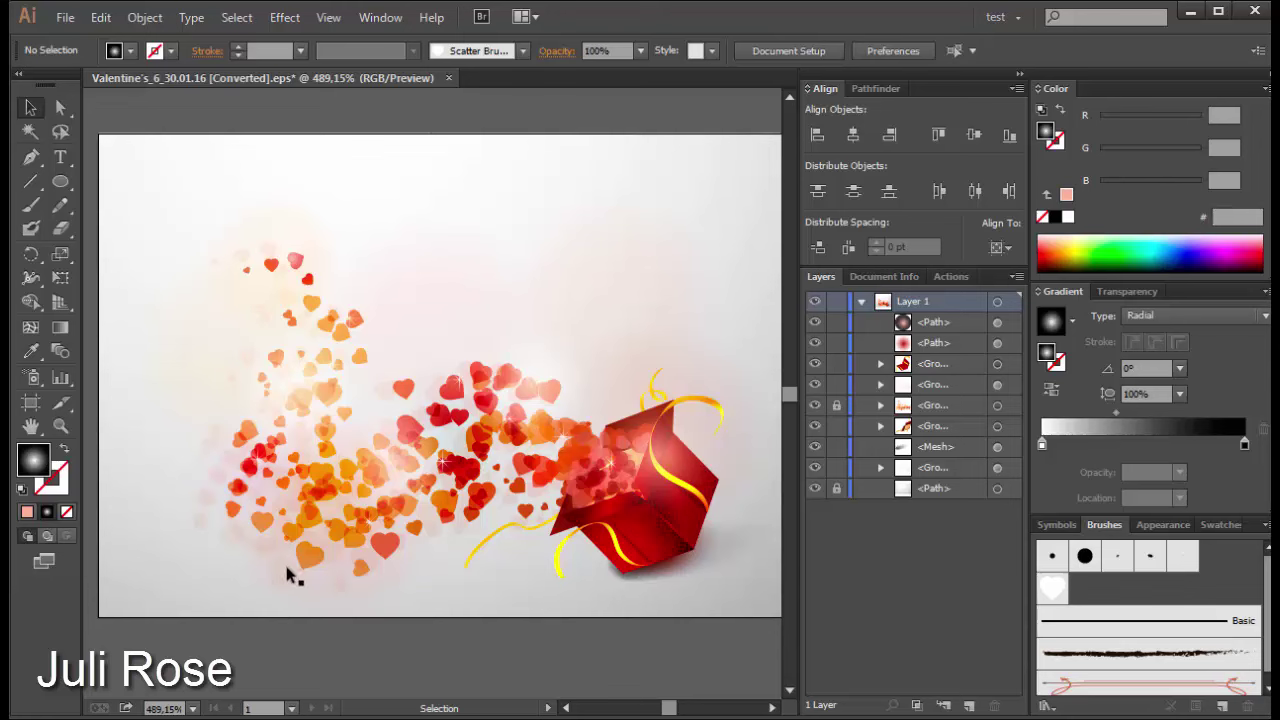
{"action": "left_click", "coordinate": [265, 540]}
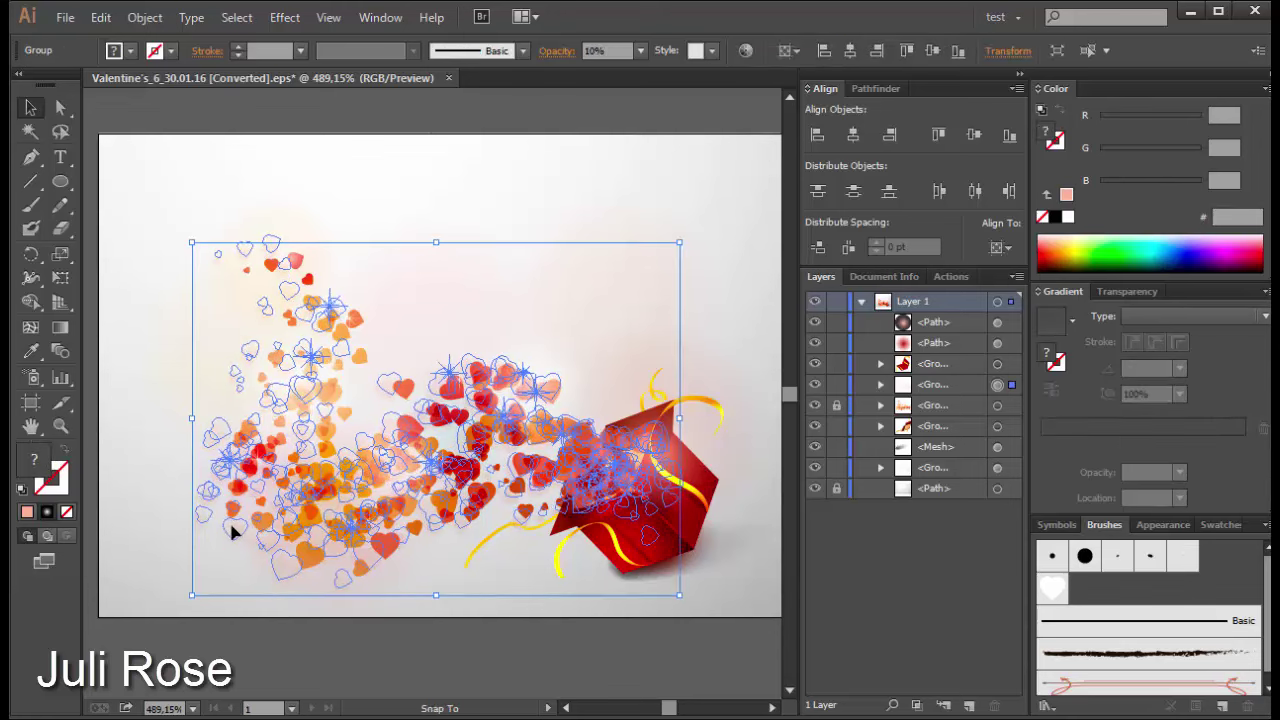
{"action": "left_click", "coordinate": [503, 617]}
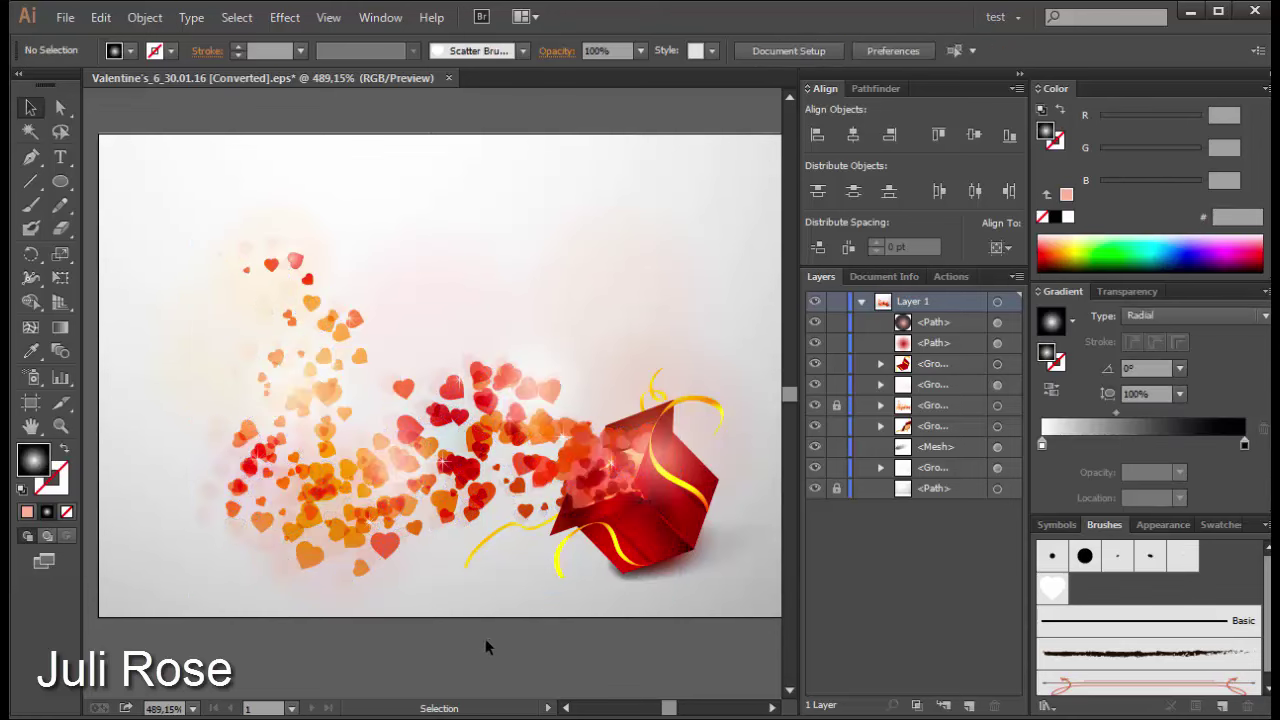
{"action": "key", "text": "ctrl+minus"}
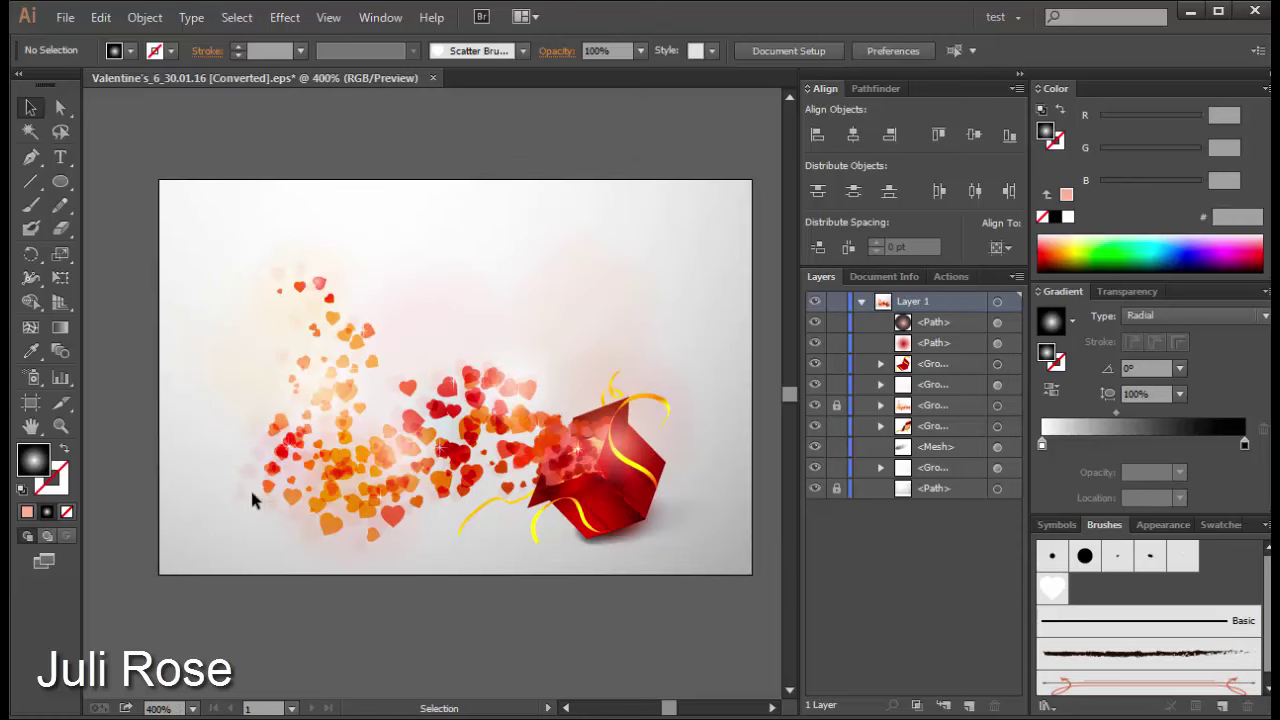
Step: Place a copy of the faint hearts off the upper-right of the artboard and lock the background rectangle
{"action": "key", "text": "ctrl+minus"}
{"action": "left_click_drag", "start_coordinate": [293, 481], "coordinate": [540, 267]}
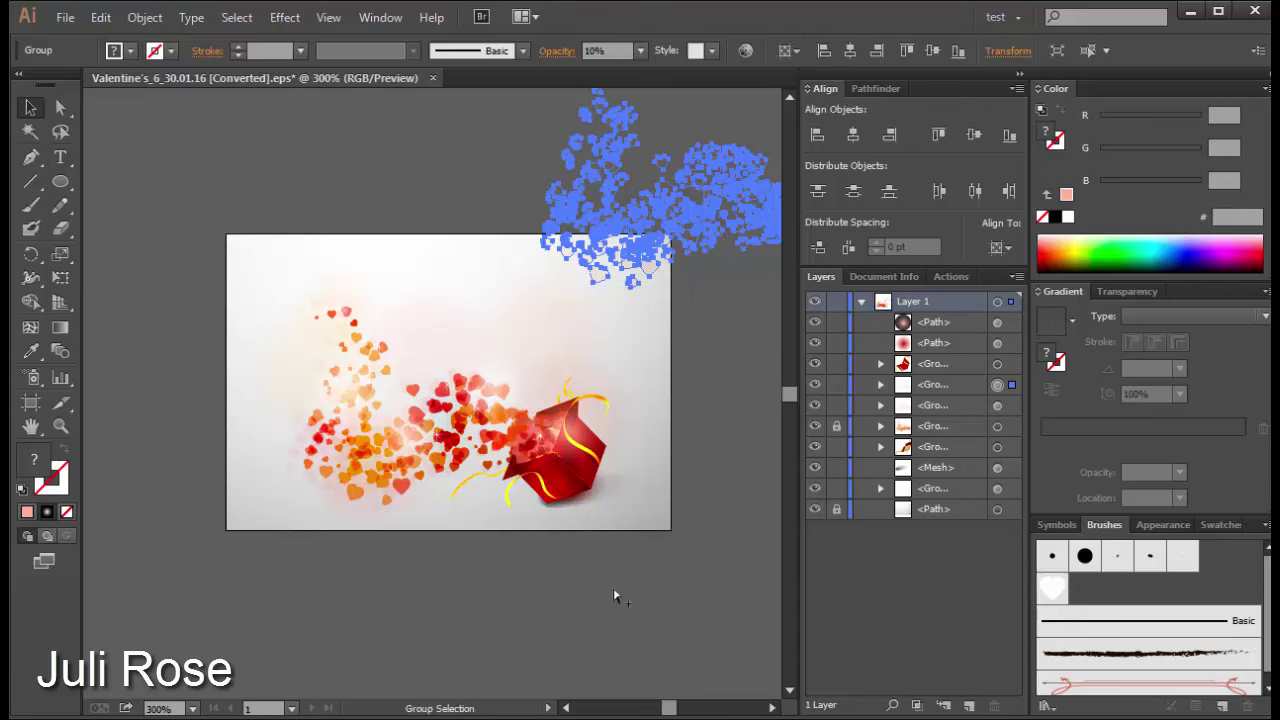
{"action": "left_click", "coordinate": [714, 586]}
{"action": "left_click_drag", "start_coordinate": [712, 568], "coordinate": [647, 518]}
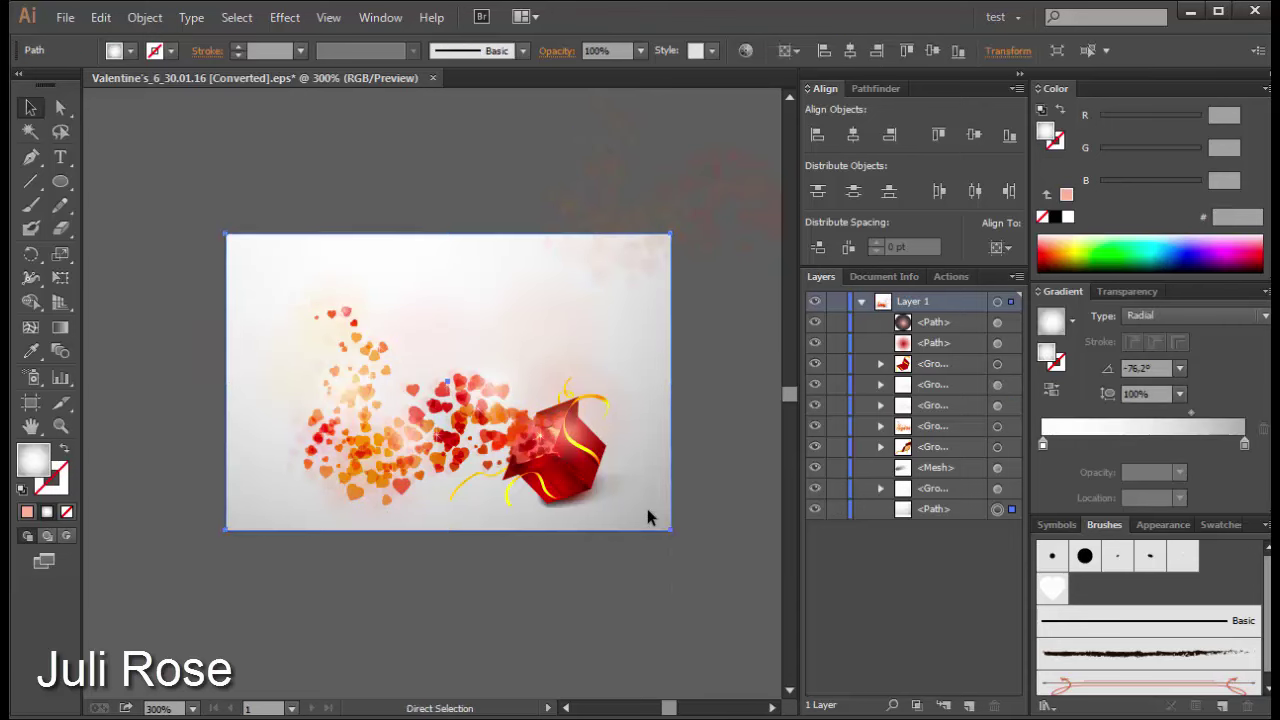
{"action": "key", "text": "ctrl+2"}
Step: Isolate the heart scatter group to inspect its glow circles and hearts, then exit isolation
{"action": "left_click", "coordinate": [320, 488]}
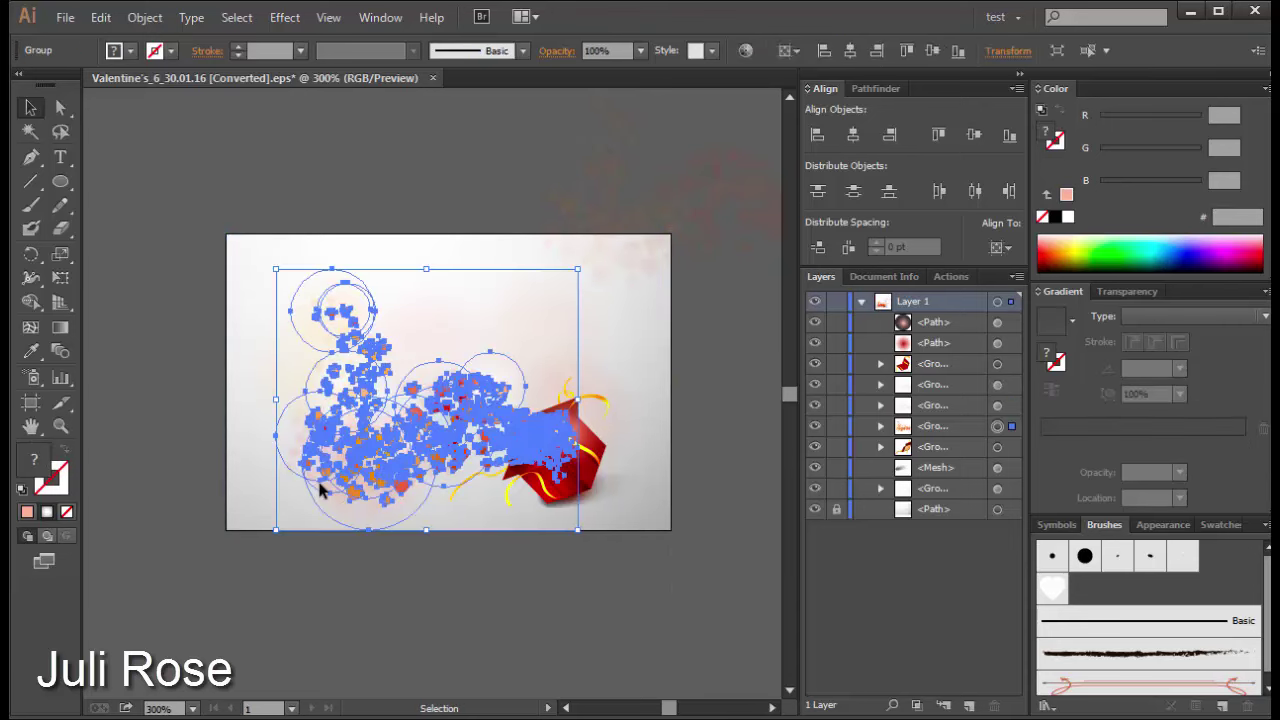
{"action": "right_click", "coordinate": [320, 488]}
{"action": "left_click", "coordinate": [397, 576]}
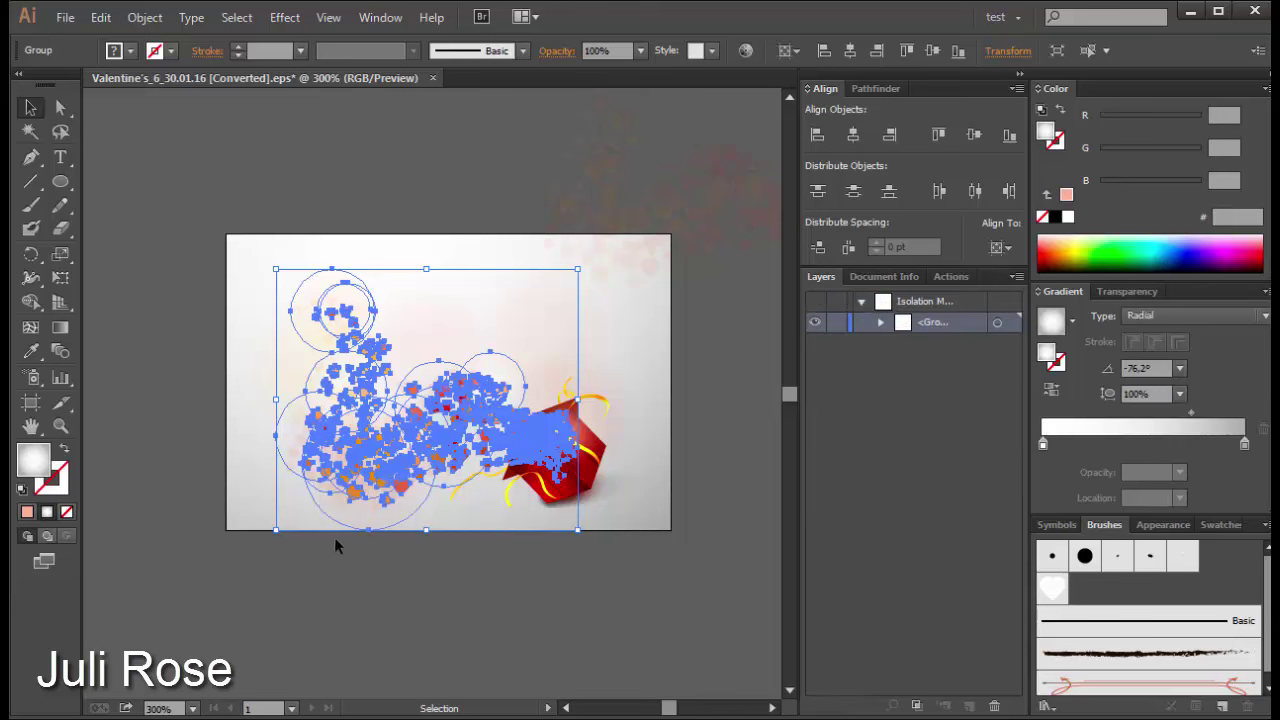
{"action": "left_click", "coordinate": [316, 487]}
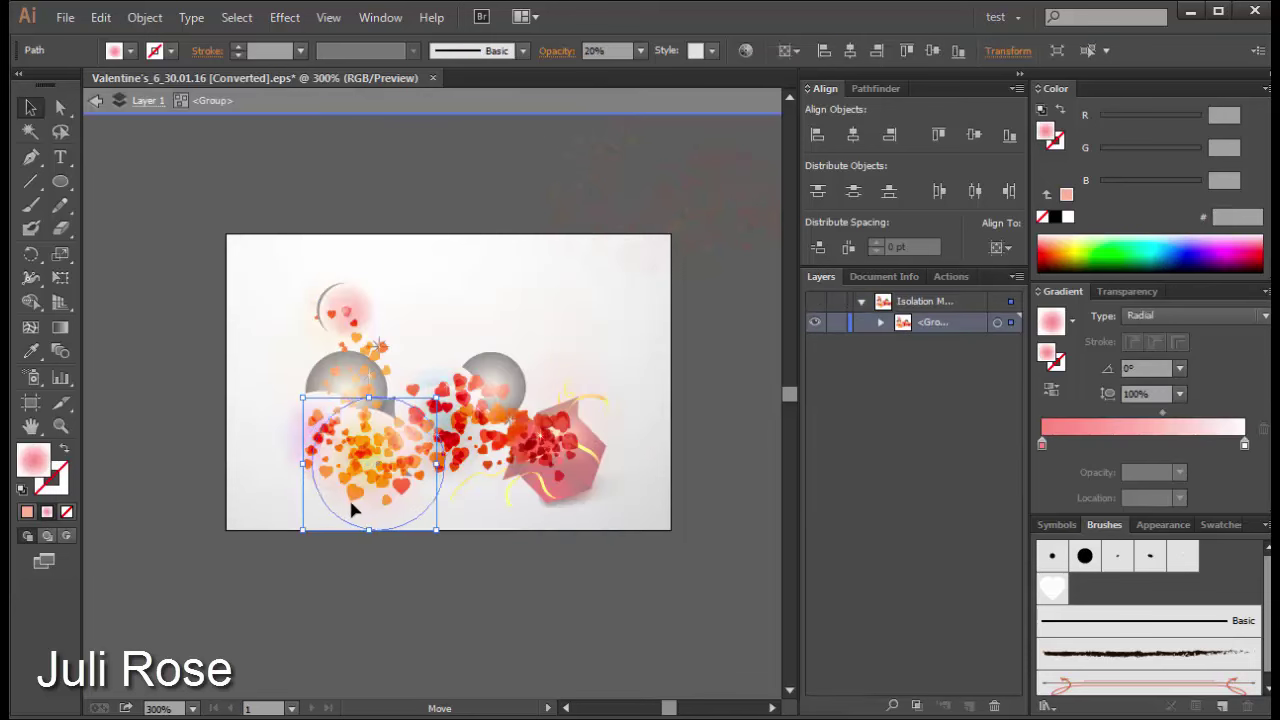
{"action": "left_click", "coordinate": [316, 483]}
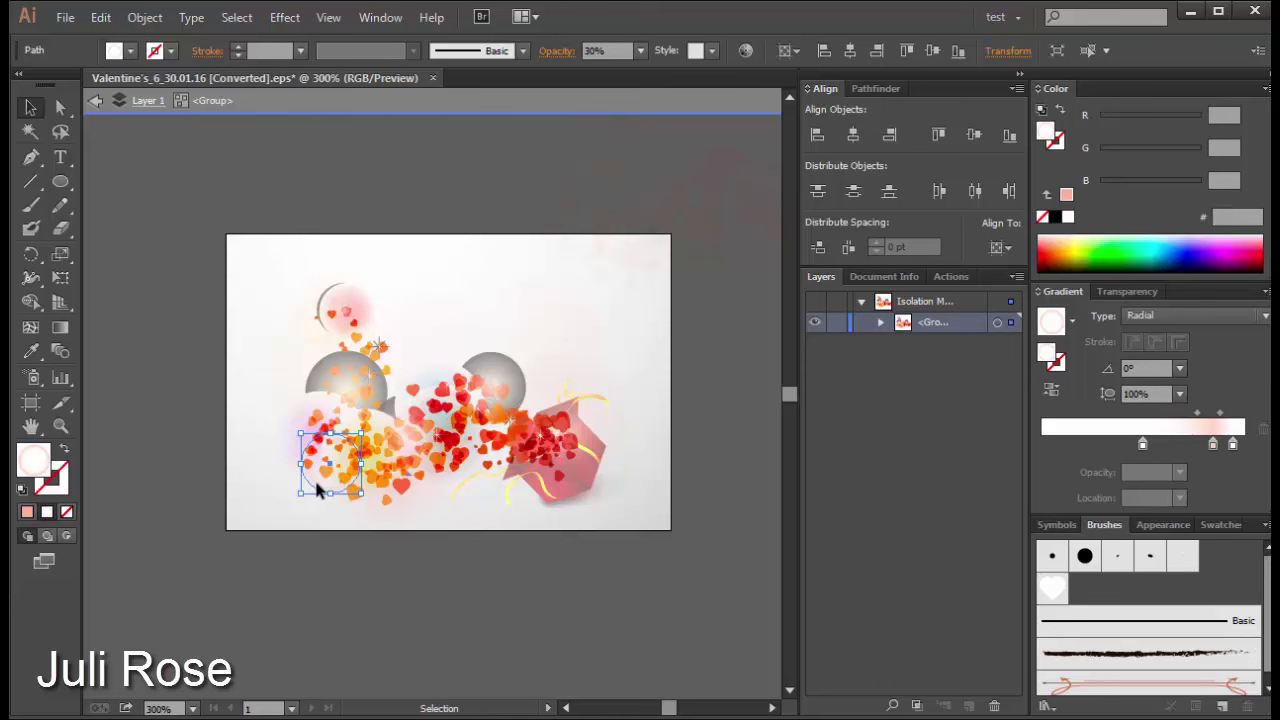
{"action": "left_click", "coordinate": [430, 590]}
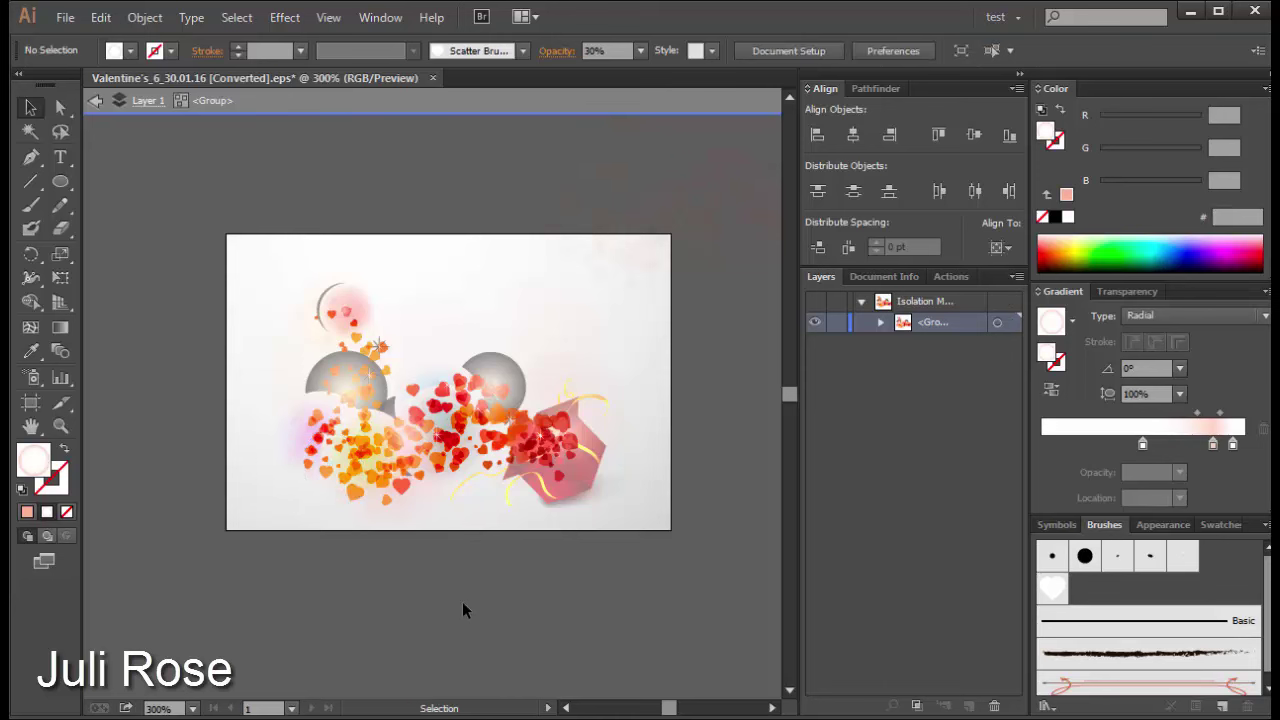
{"action": "double_click", "coordinate": [455, 599]}
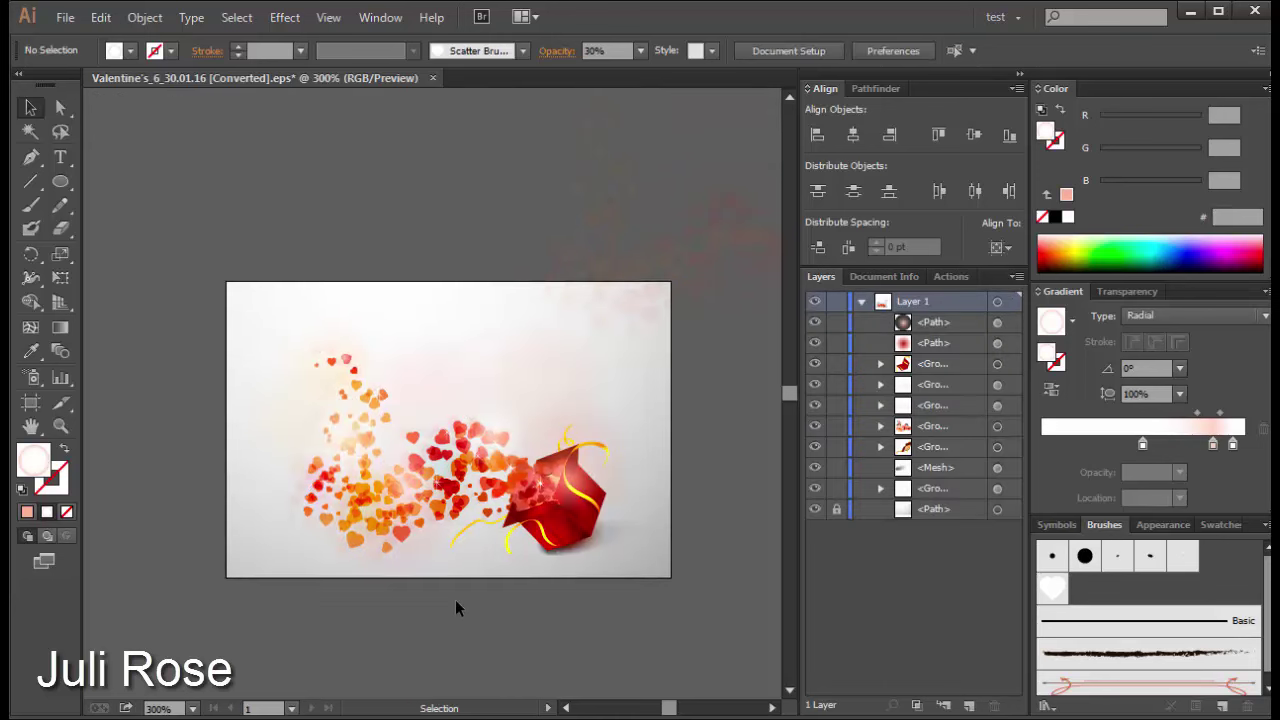
{"action": "left_click_drag", "start_coordinate": [337, 466], "coordinate": [657, 180]}
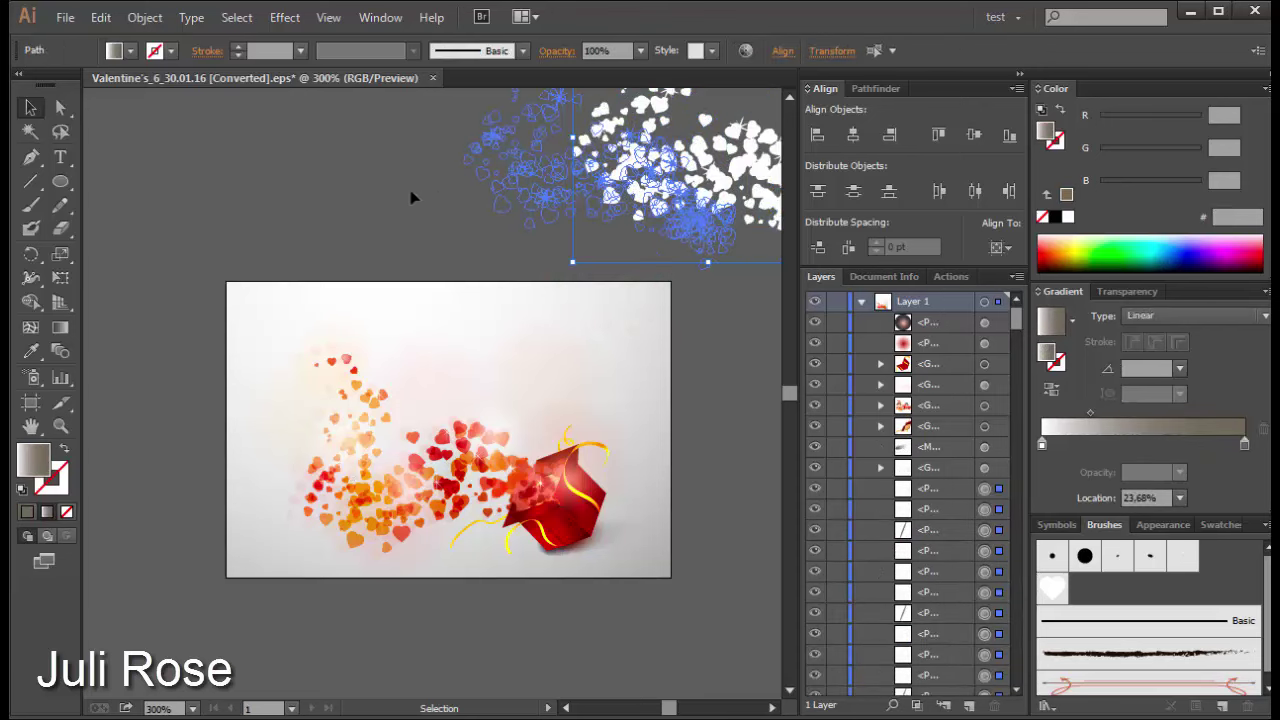
{"action": "left_click_drag", "start_coordinate": [411, 197], "coordinate": [392, 220]}
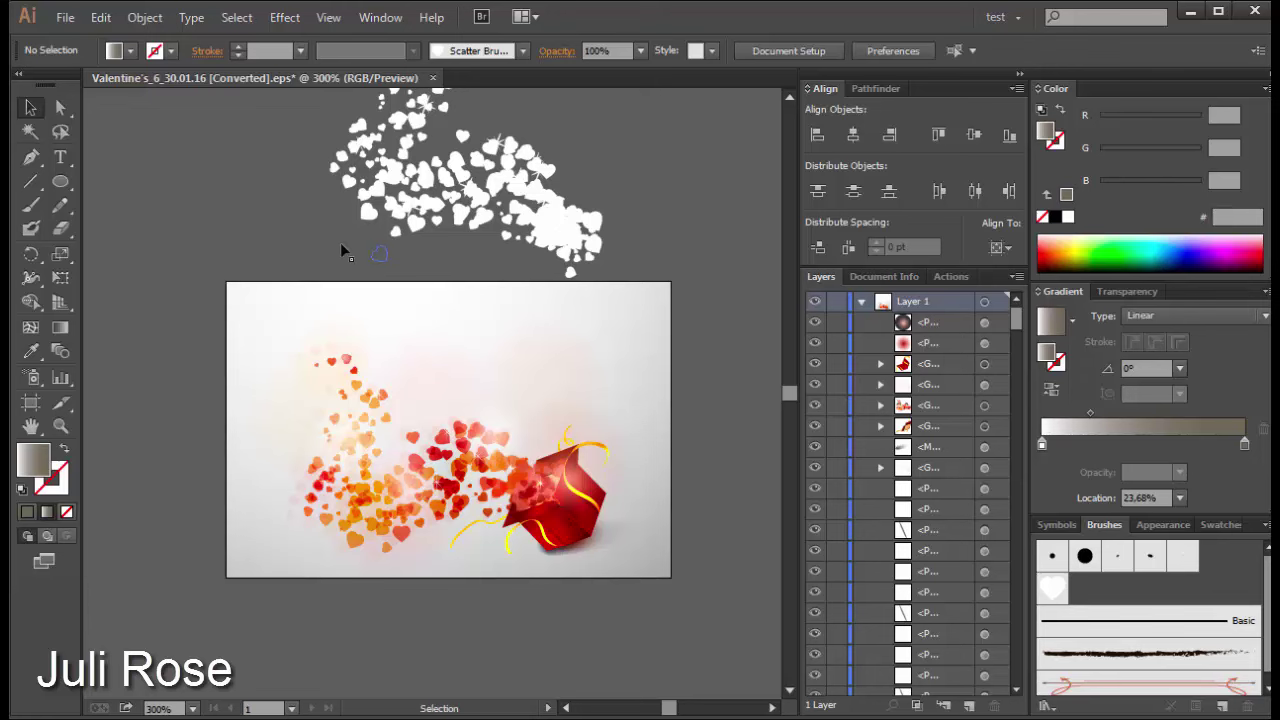
{"action": "scroll", "coordinate": [350, 300], "scroll_direction": "up", "scroll_amount": 2}
{"action": "left_click", "coordinate": [384, 352]}
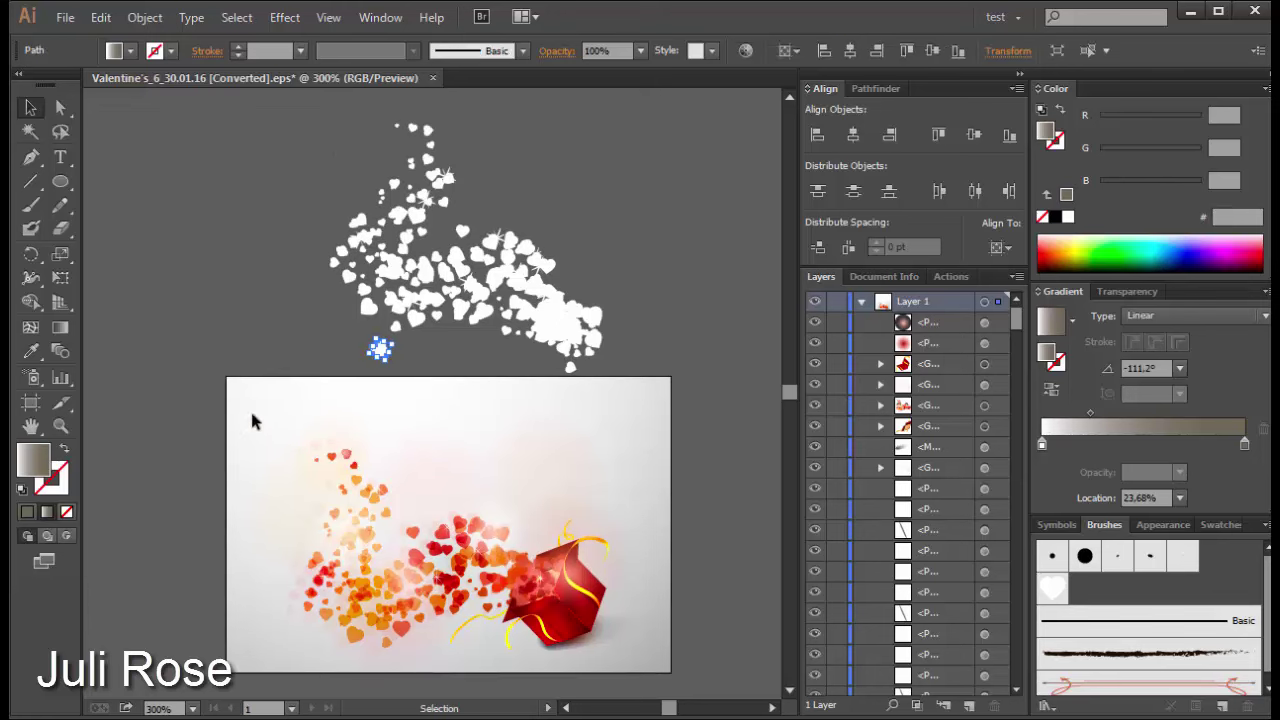
{"action": "left_click", "coordinate": [694, 548]}
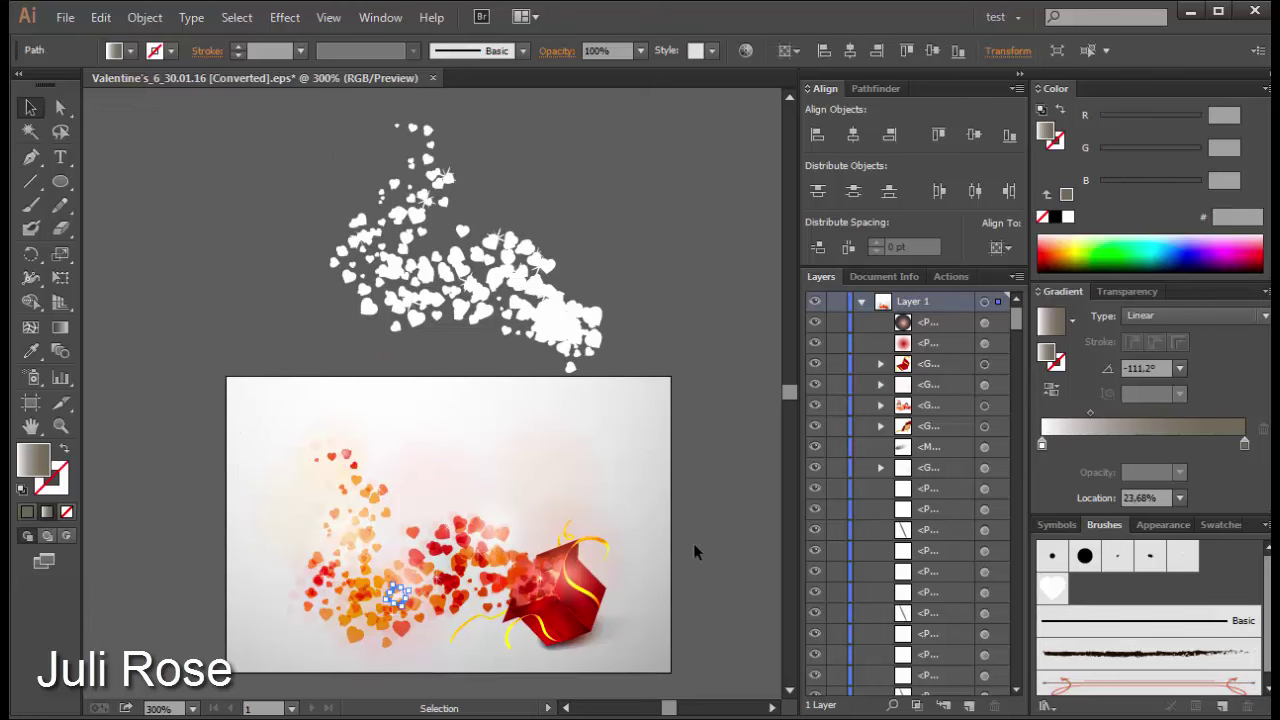
{"action": "key", "text": "ctrl+z"}
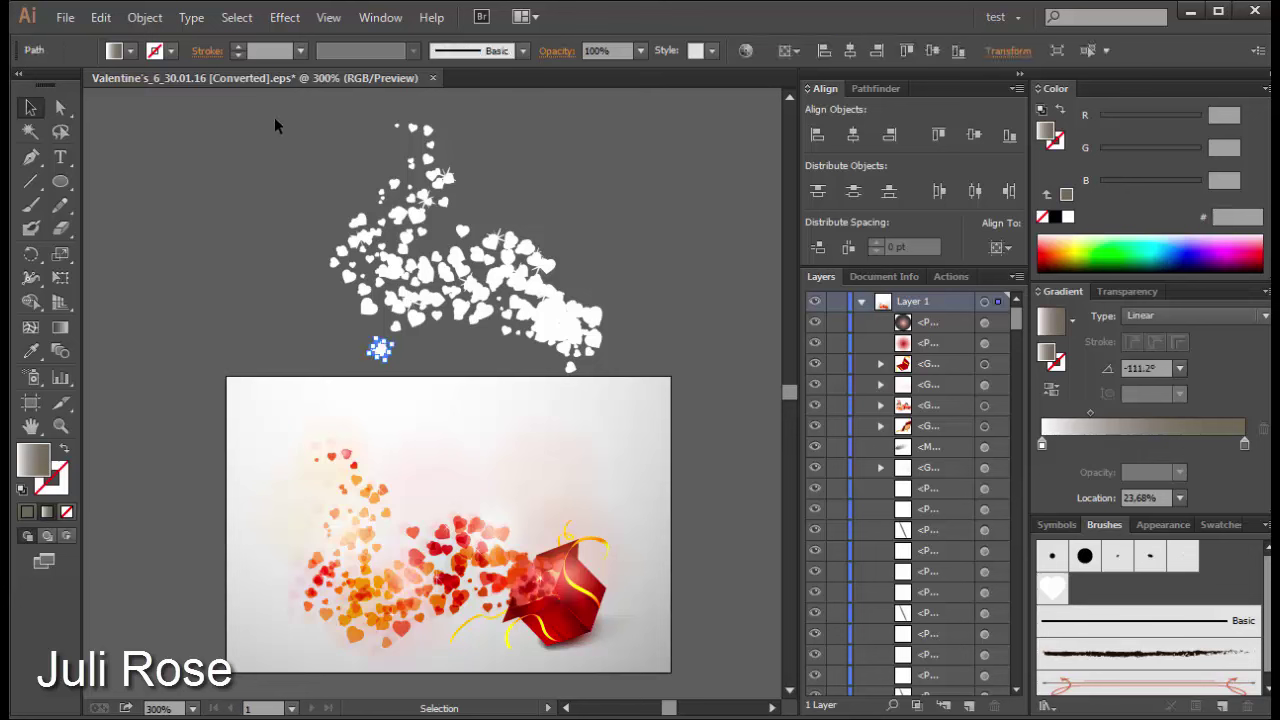
{"action": "left_click_drag", "start_coordinate": [277, 123], "coordinate": [665, 372]}
{"action": "left_click", "coordinate": [1127, 291]}
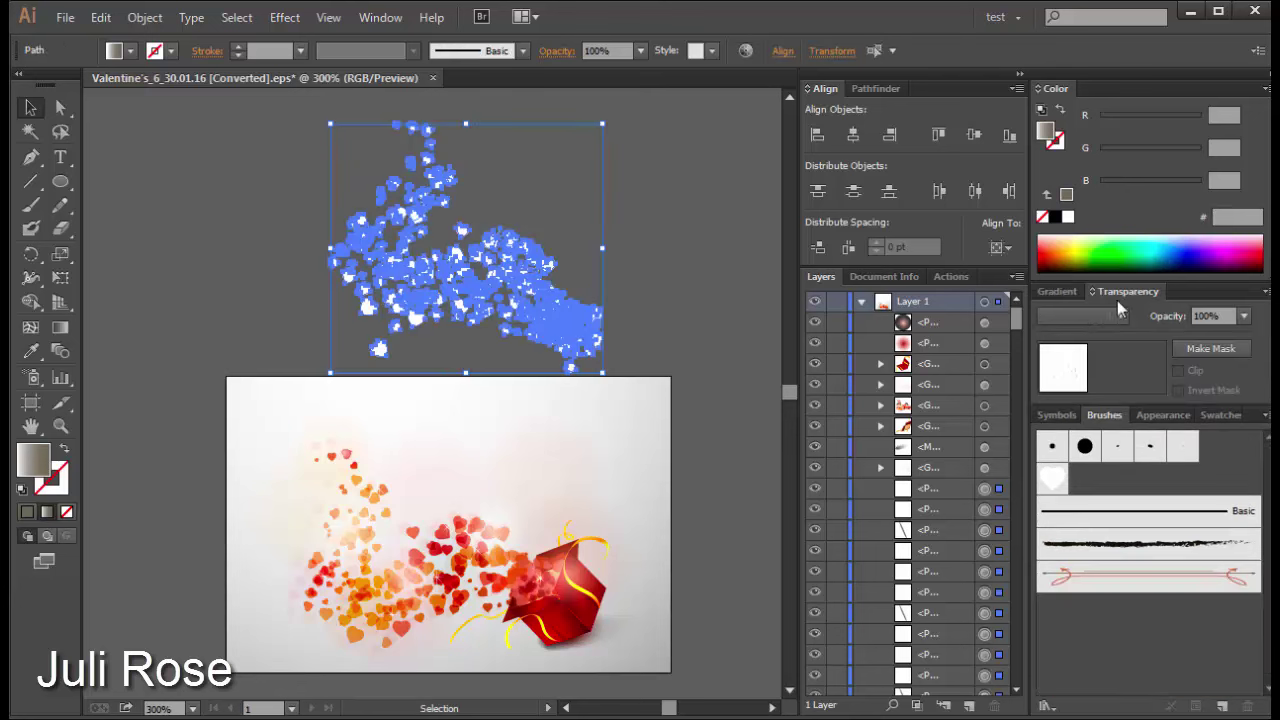
{"action": "left_click", "coordinate": [1084, 316]}
{"action": "left_click", "coordinate": [1074, 337]}
{"action": "left_click", "coordinate": [451, 321]}
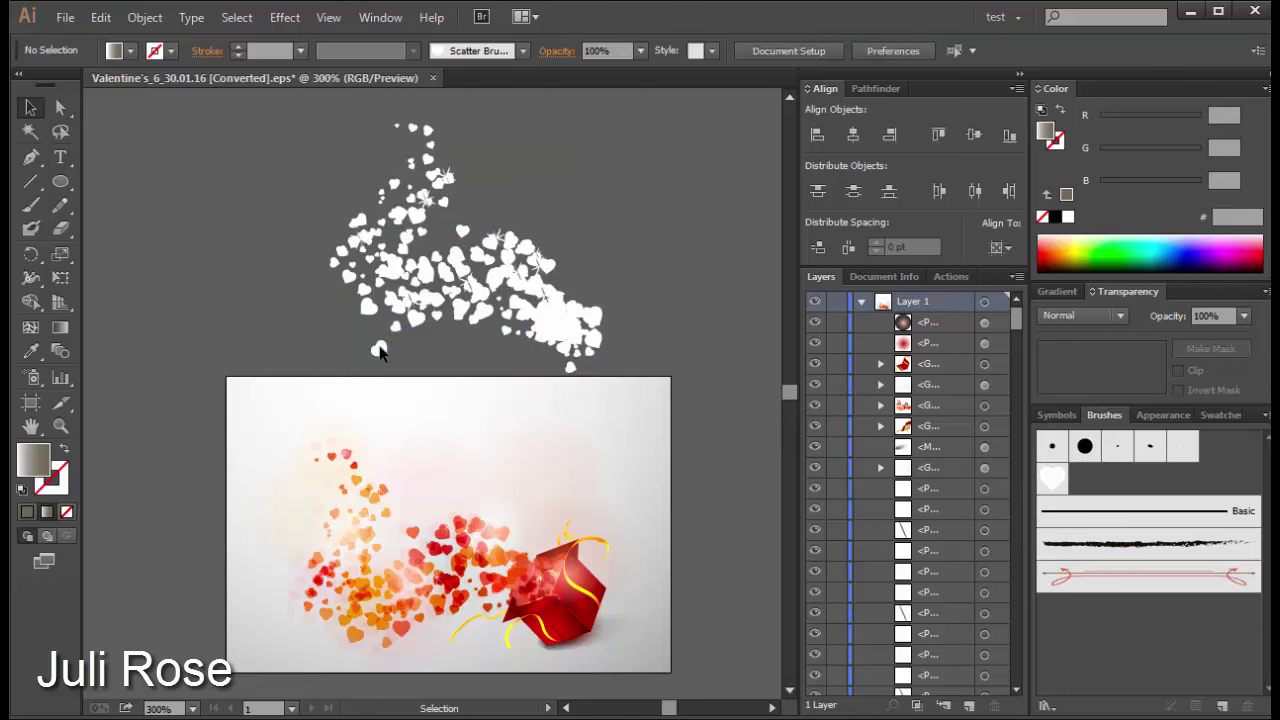
{"action": "left_click", "coordinate": [424, 580]}
{"action": "left_click", "coordinate": [693, 504]}
{"action": "left_click_drag", "start_coordinate": [244, 128], "coordinate": [700, 396]}
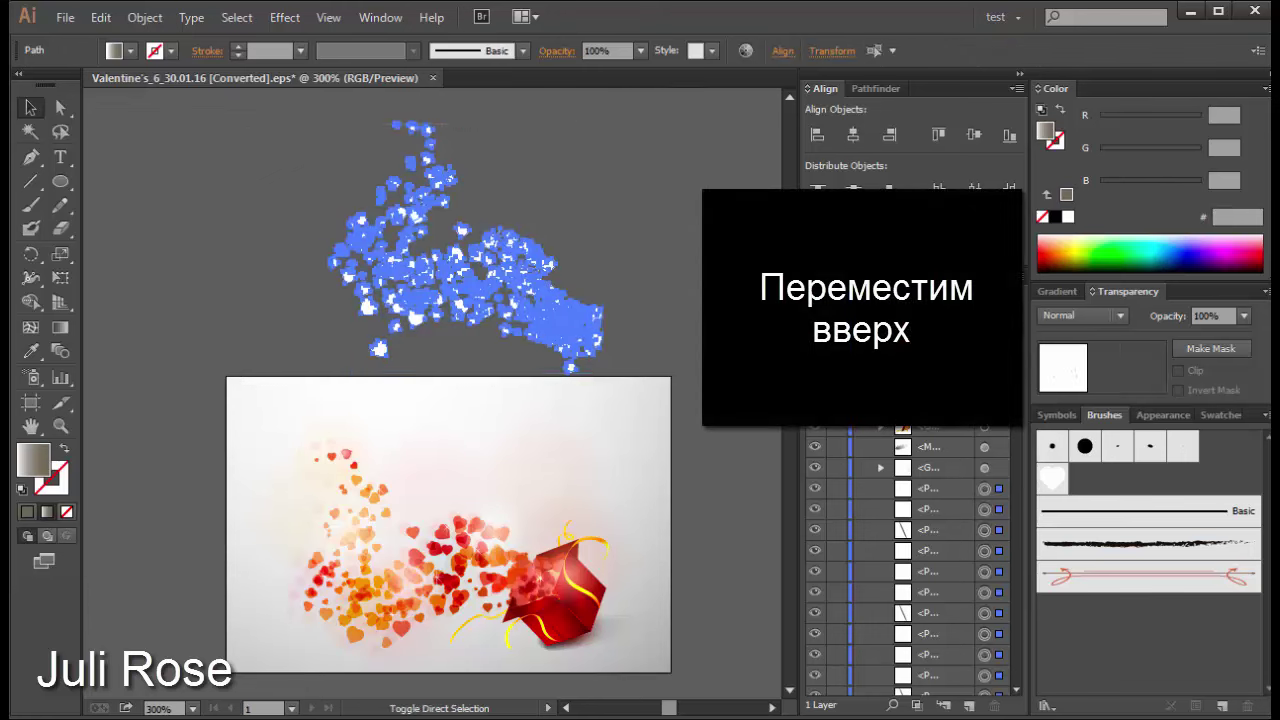
{"action": "left_click", "coordinate": [1101, 320]}
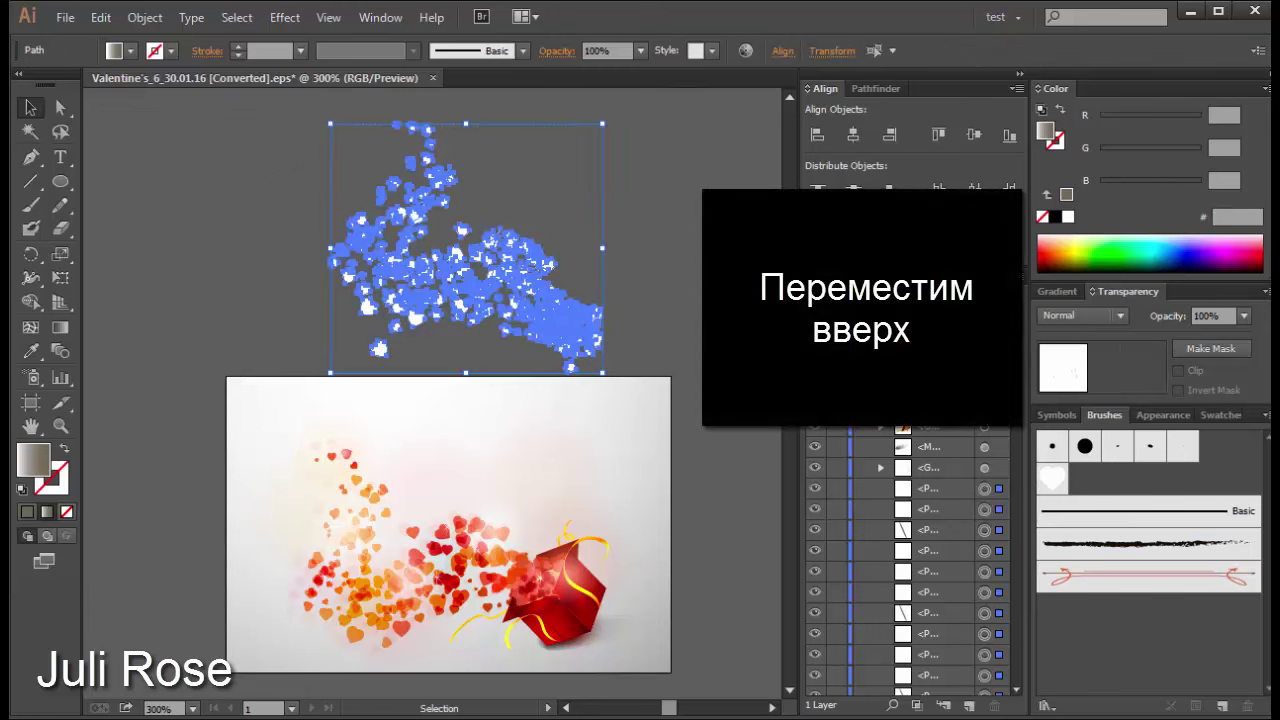
{"action": "key", "text": "v"}
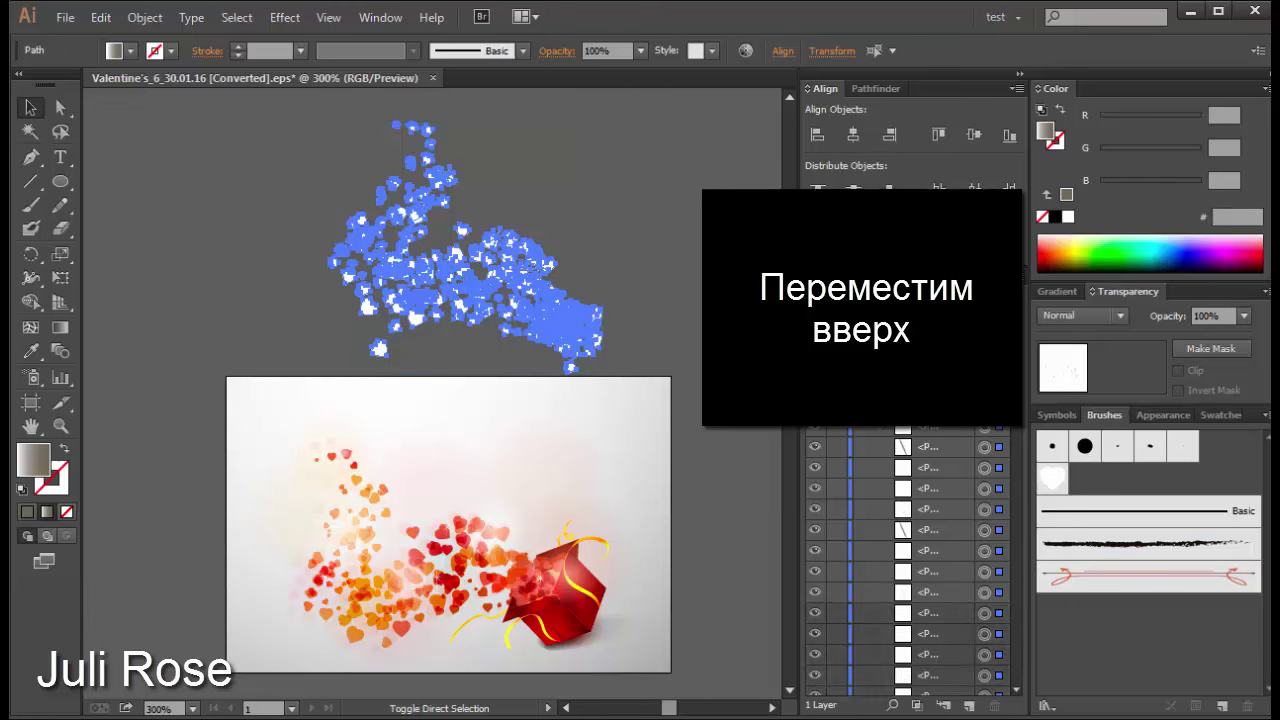
{"action": "left_click", "coordinate": [386, 334]}
{"action": "scroll", "coordinate": [386, 334], "scroll_direction": "down", "scroll_amount": 1}
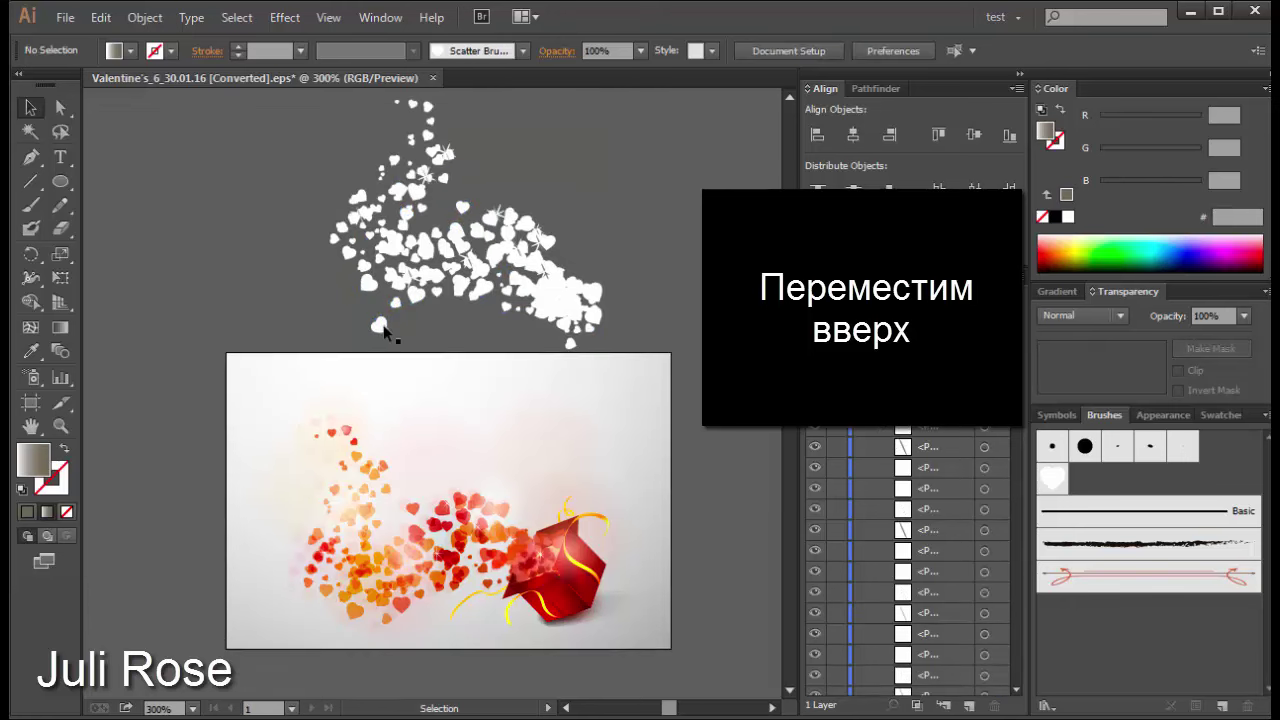
Step: Copy a white heart from the spare cluster down among the red hearts
{"action": "left_click", "coordinate": [402, 566]}
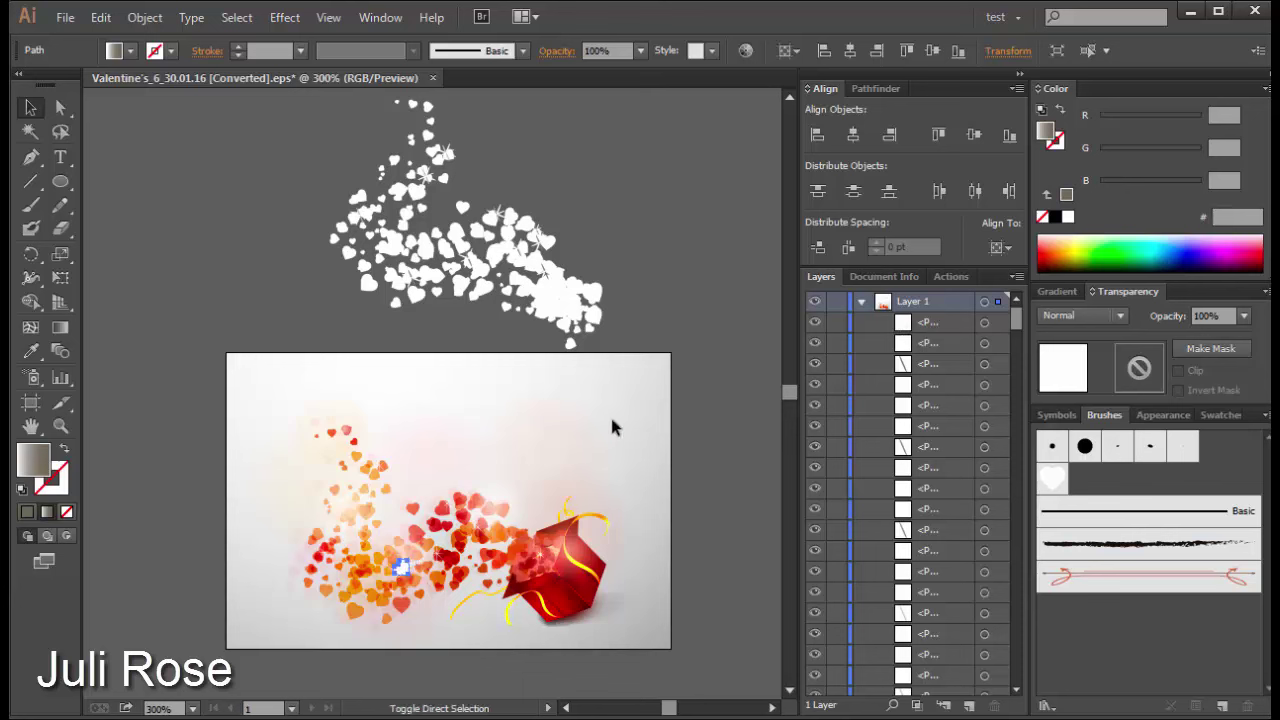
{"action": "left_click", "coordinate": [663, 433]}
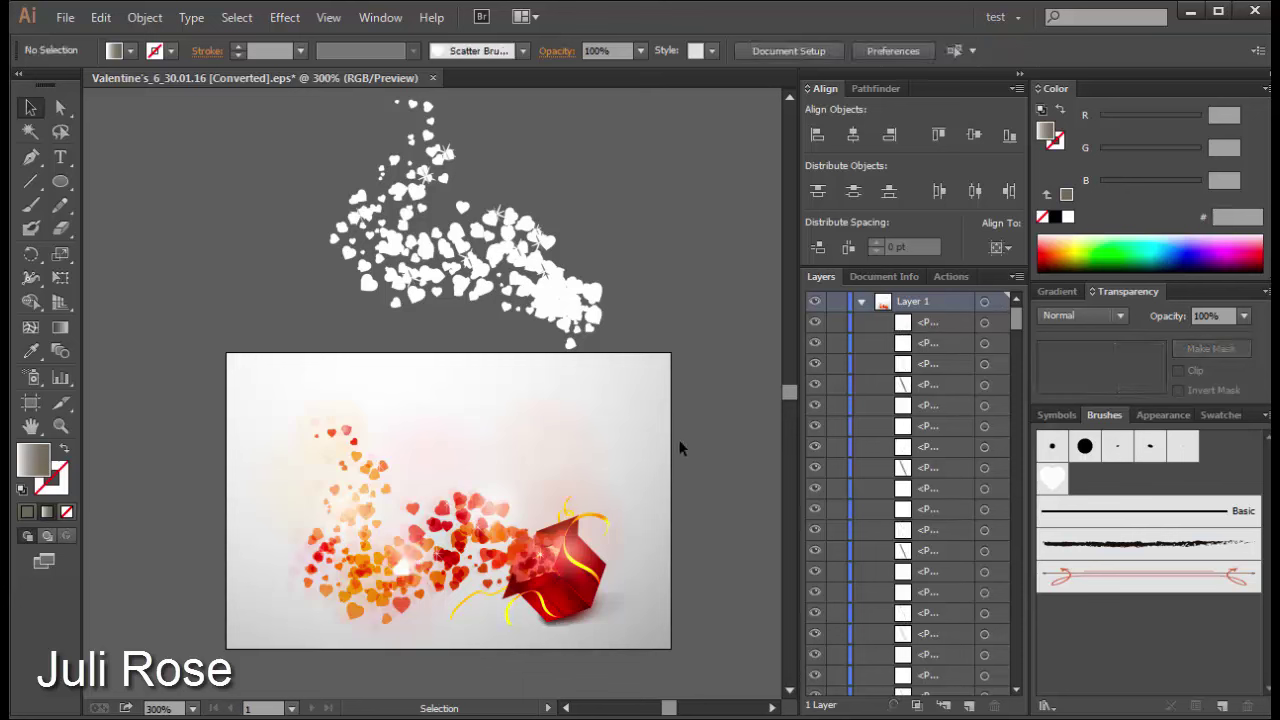
{"action": "left_click", "coordinate": [338, 576]}
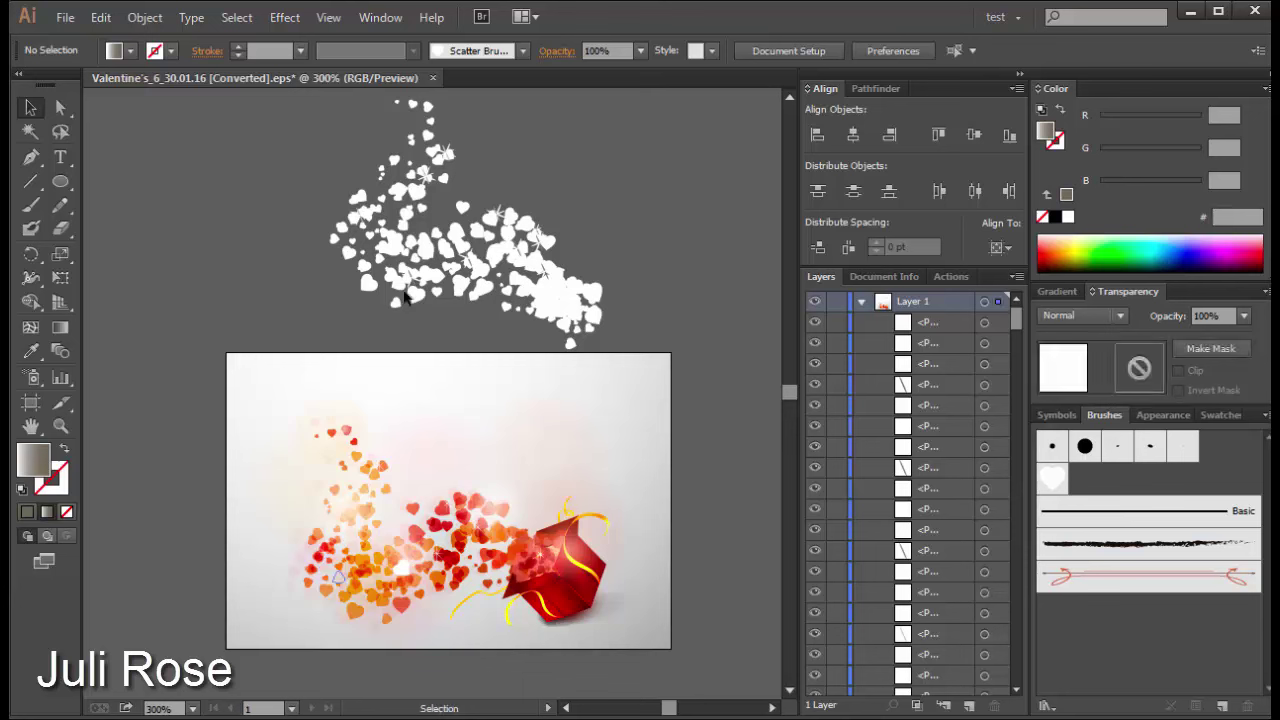
{"action": "left_click", "coordinate": [349, 535]}
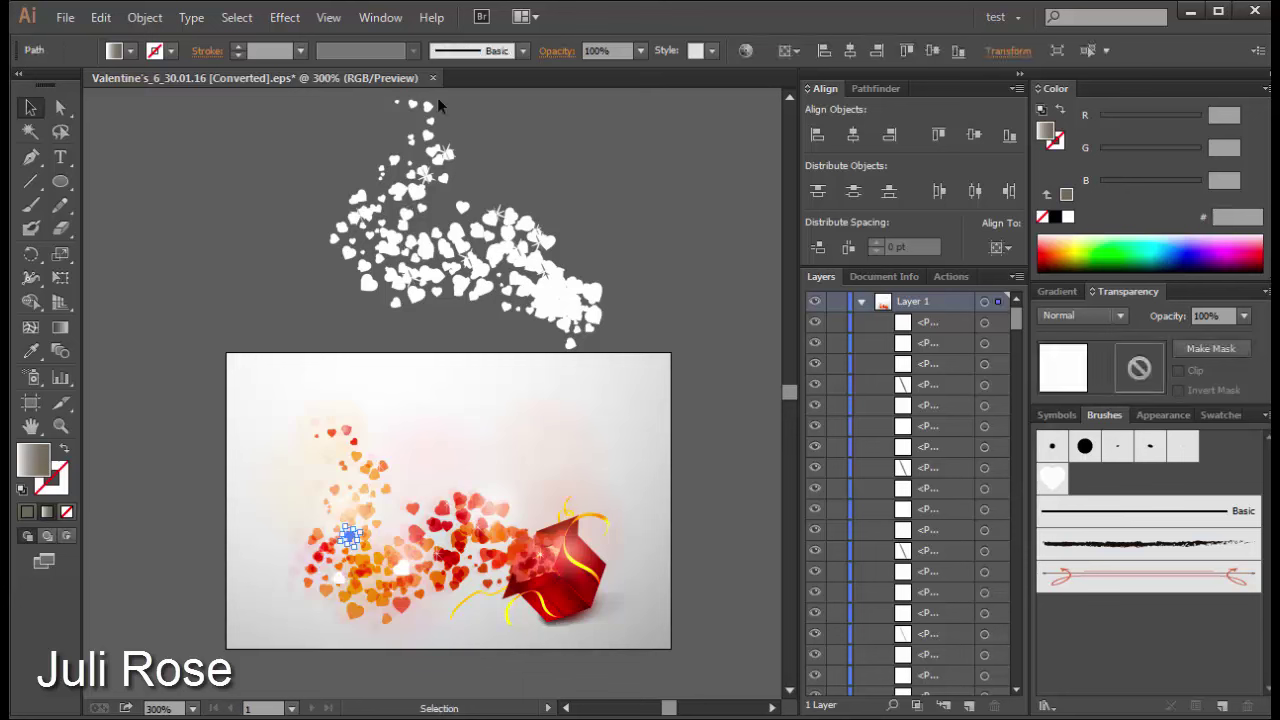
{"action": "left_click", "coordinate": [362, 487]}
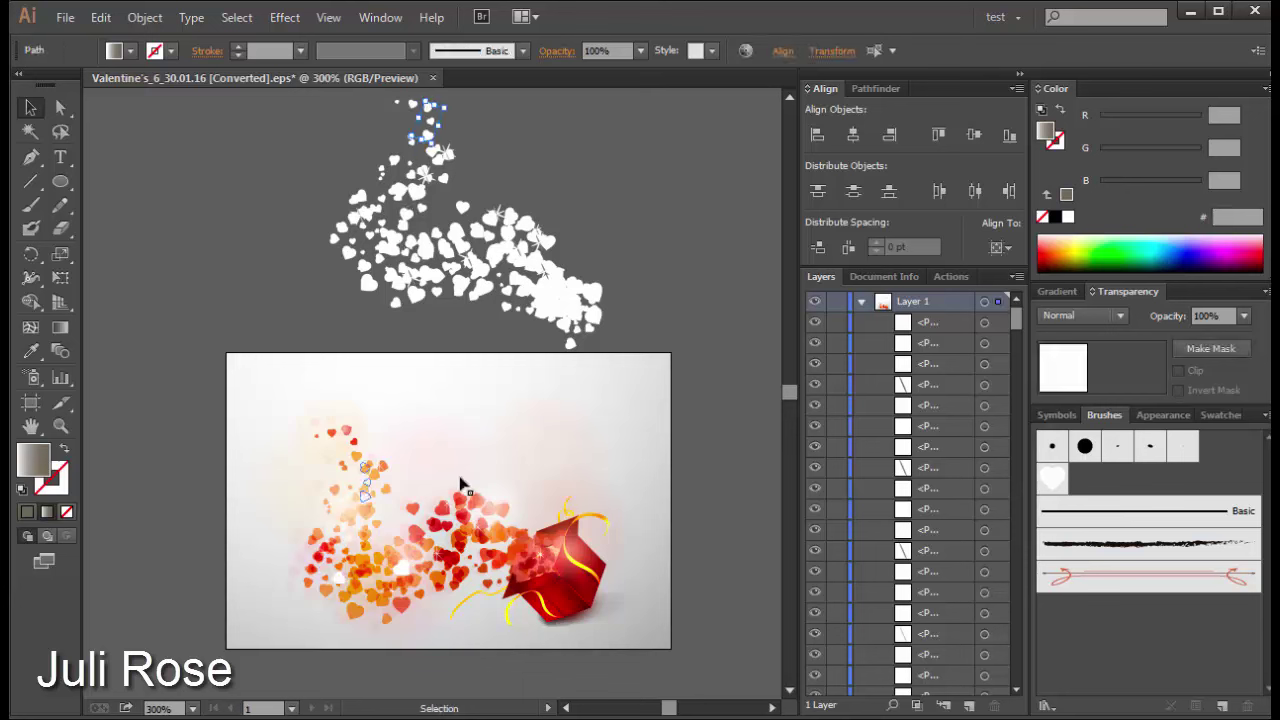
{"action": "left_click", "coordinate": [619, 298]}
{"action": "left_click_drag", "start_coordinate": [590, 298], "coordinate": [478, 545]}
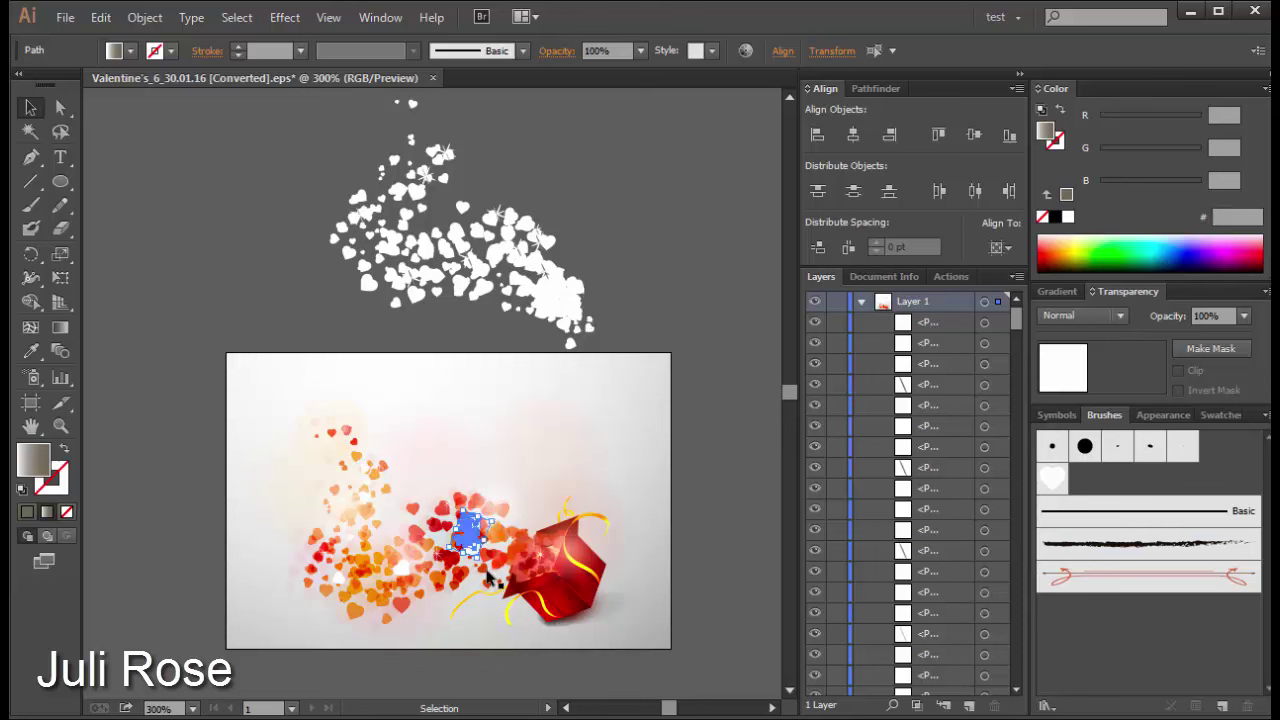
{"action": "left_click", "coordinate": [668, 545]}
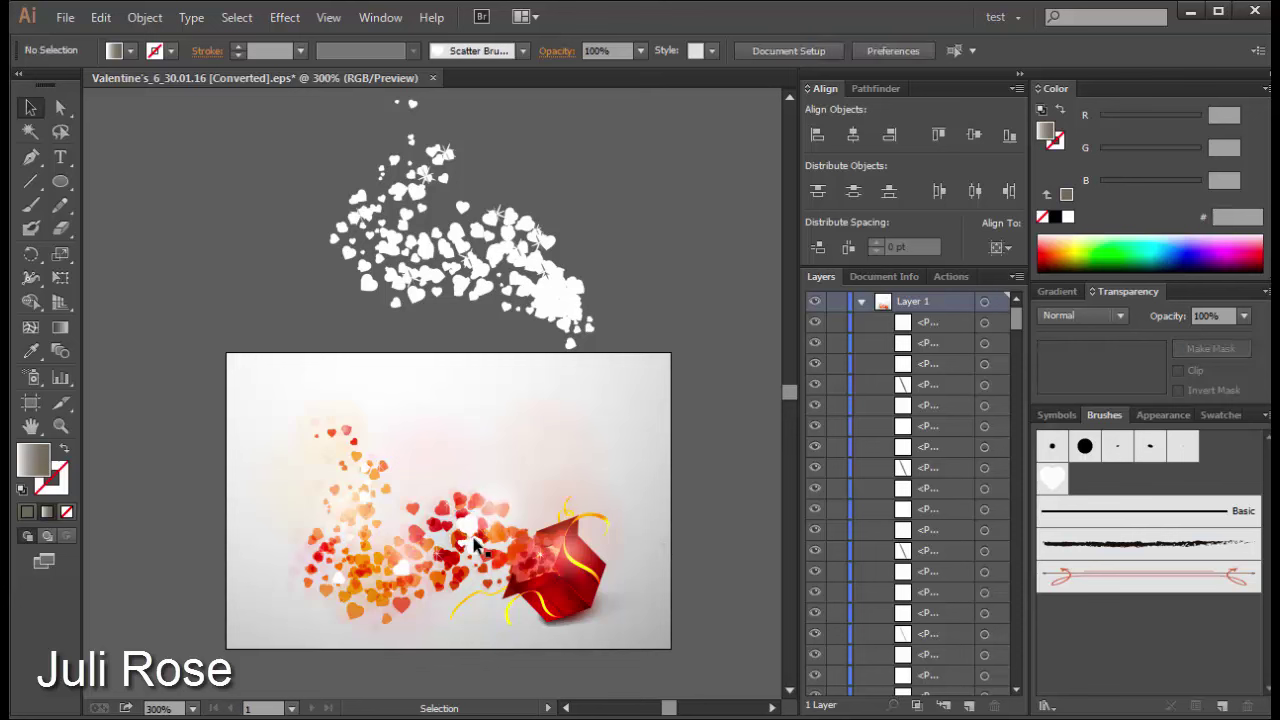
Step: Select a group of hearts in the artwork and set it to 50% opacity
{"action": "left_click", "coordinate": [452, 534]}
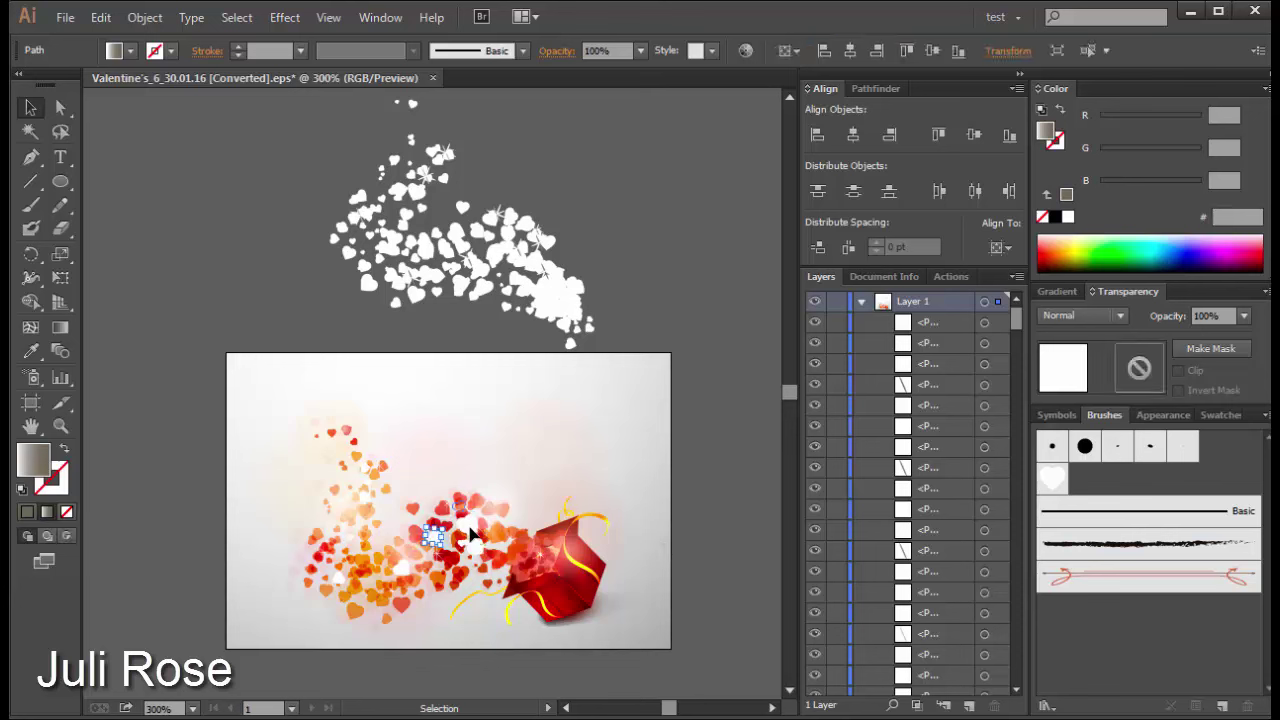
{"action": "left_click", "coordinate": [530, 596]}
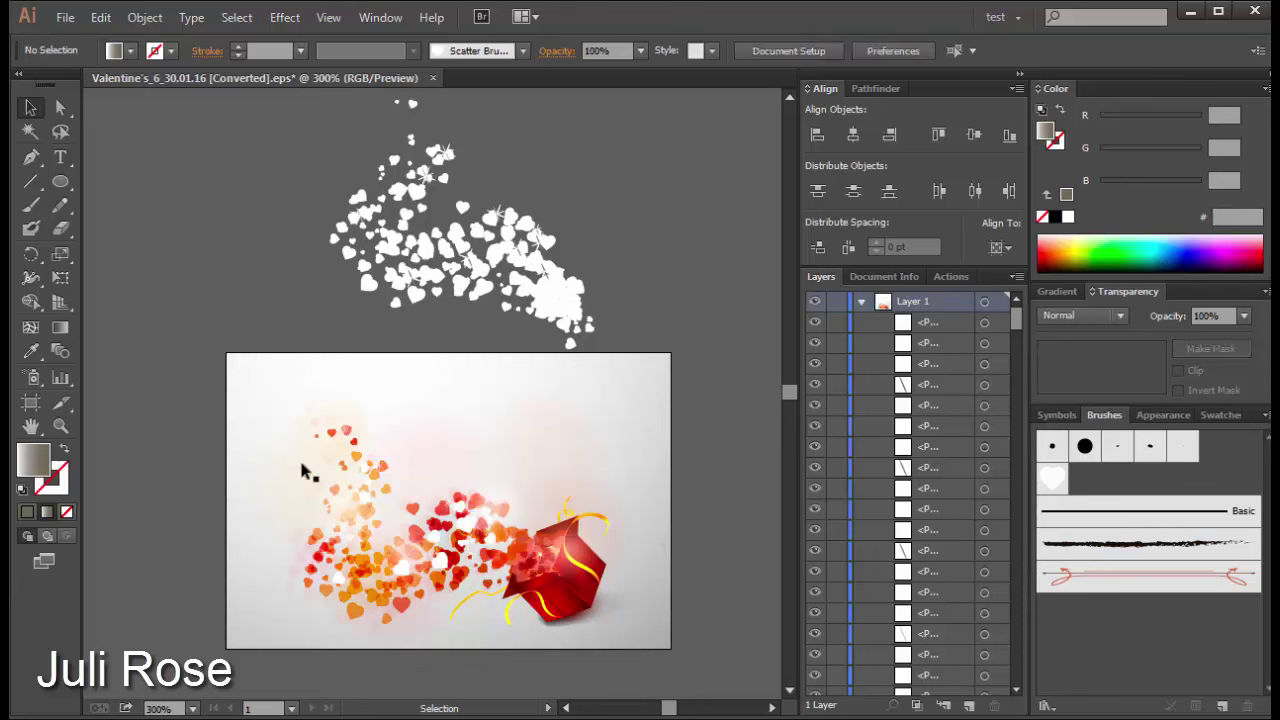
{"action": "left_click_drag", "start_coordinate": [263, 422], "coordinate": [497, 570]}
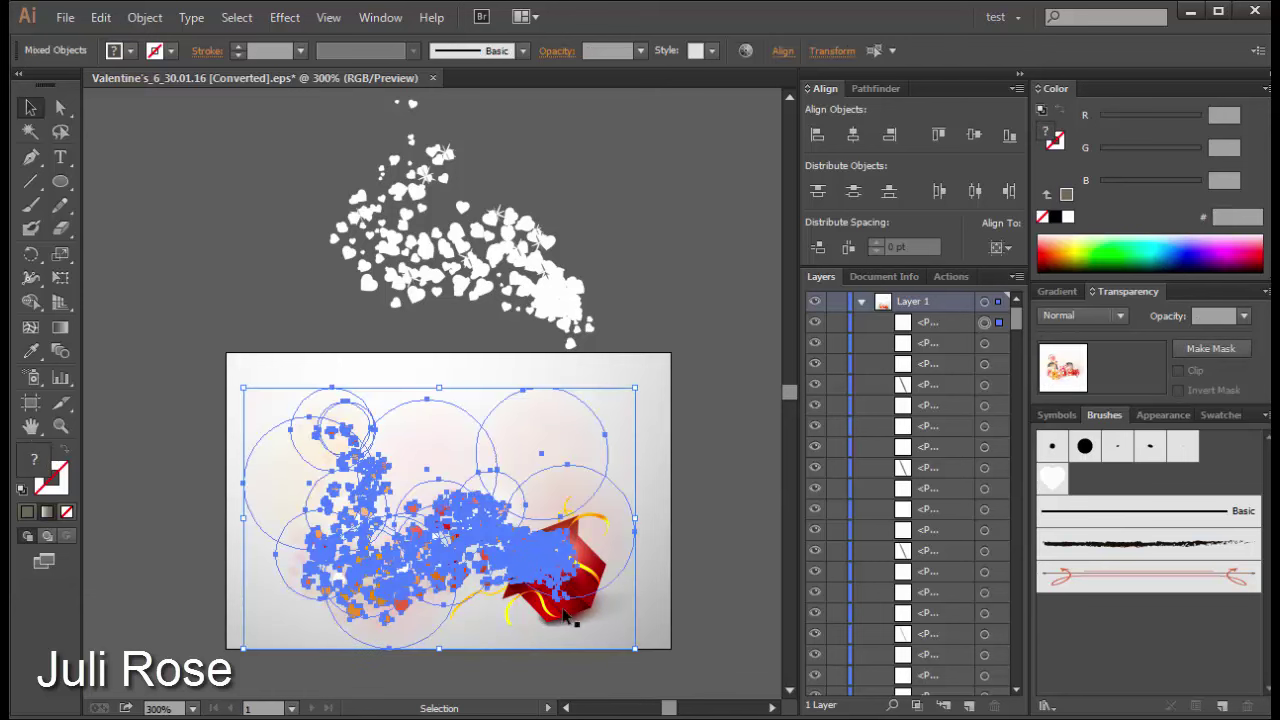
{"action": "left_click", "coordinate": [423, 606]}
{"action": "left_click", "coordinate": [490, 452]}
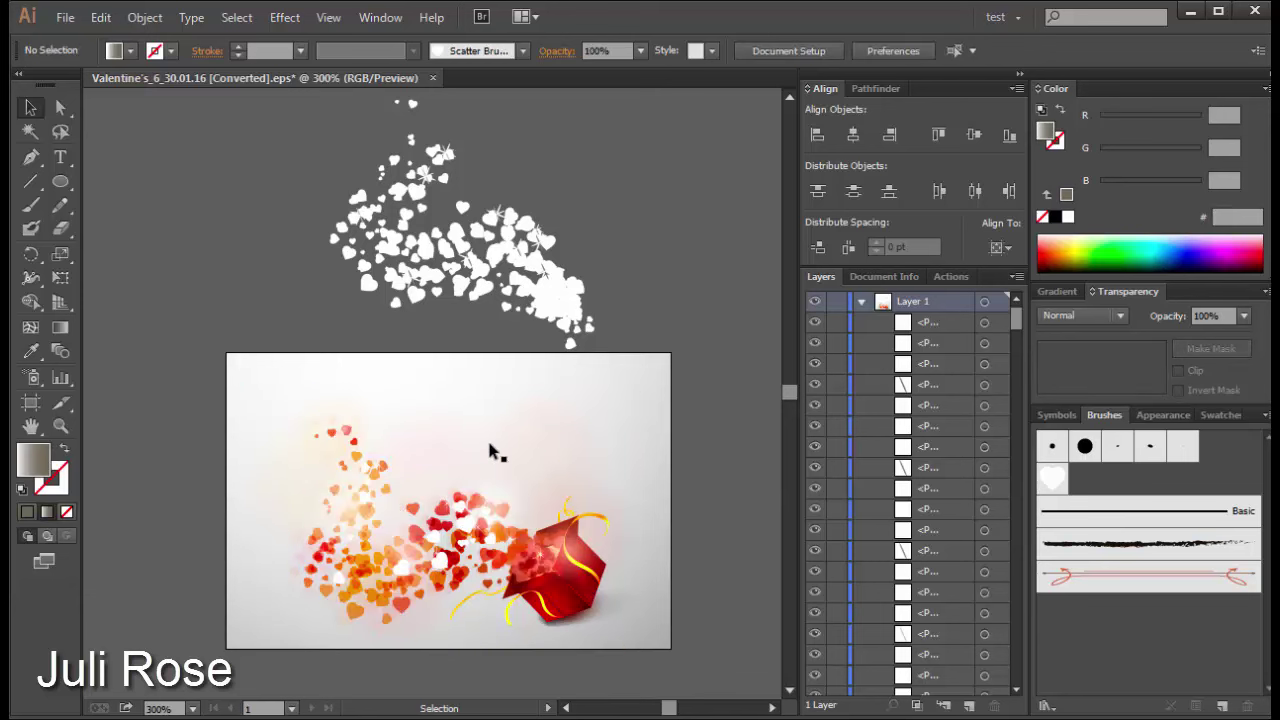
{"action": "left_click_drag", "start_coordinate": [268, 410], "coordinate": [486, 578]}
{"action": "left_click", "coordinate": [640, 51]}
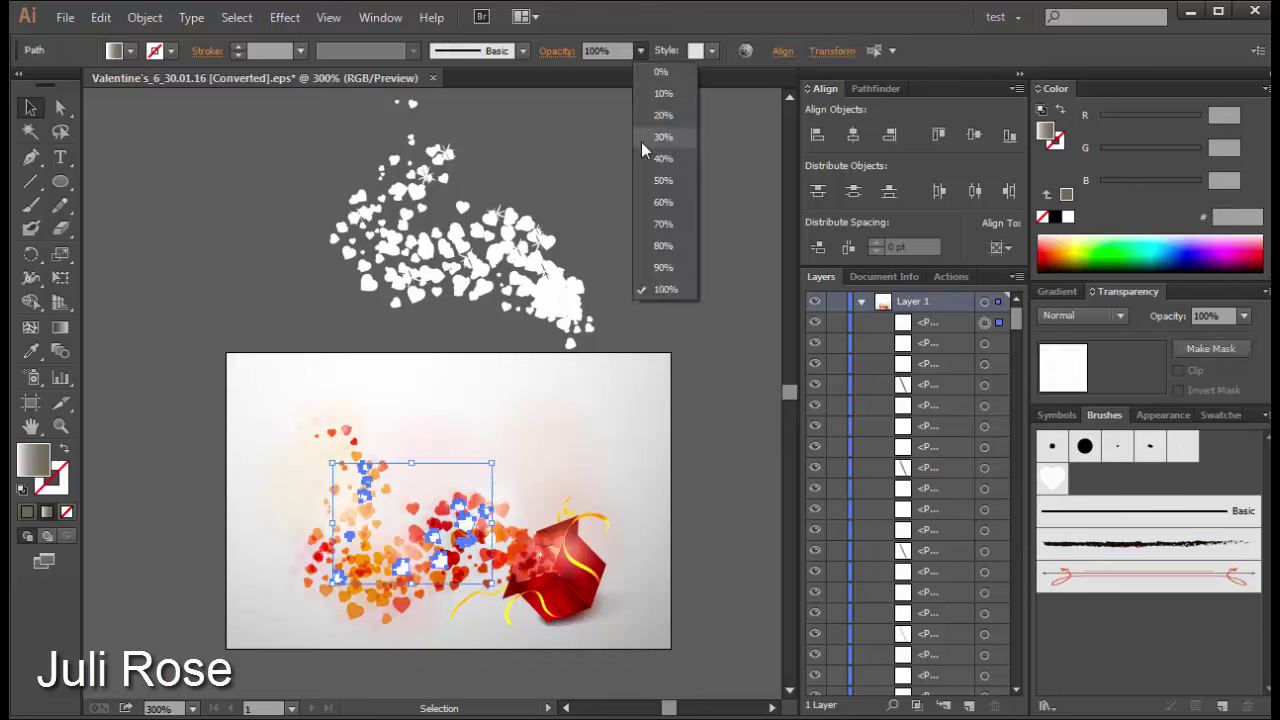
{"action": "left_click", "coordinate": [676, 215]}
{"action": "left_click", "coordinate": [640, 51]}
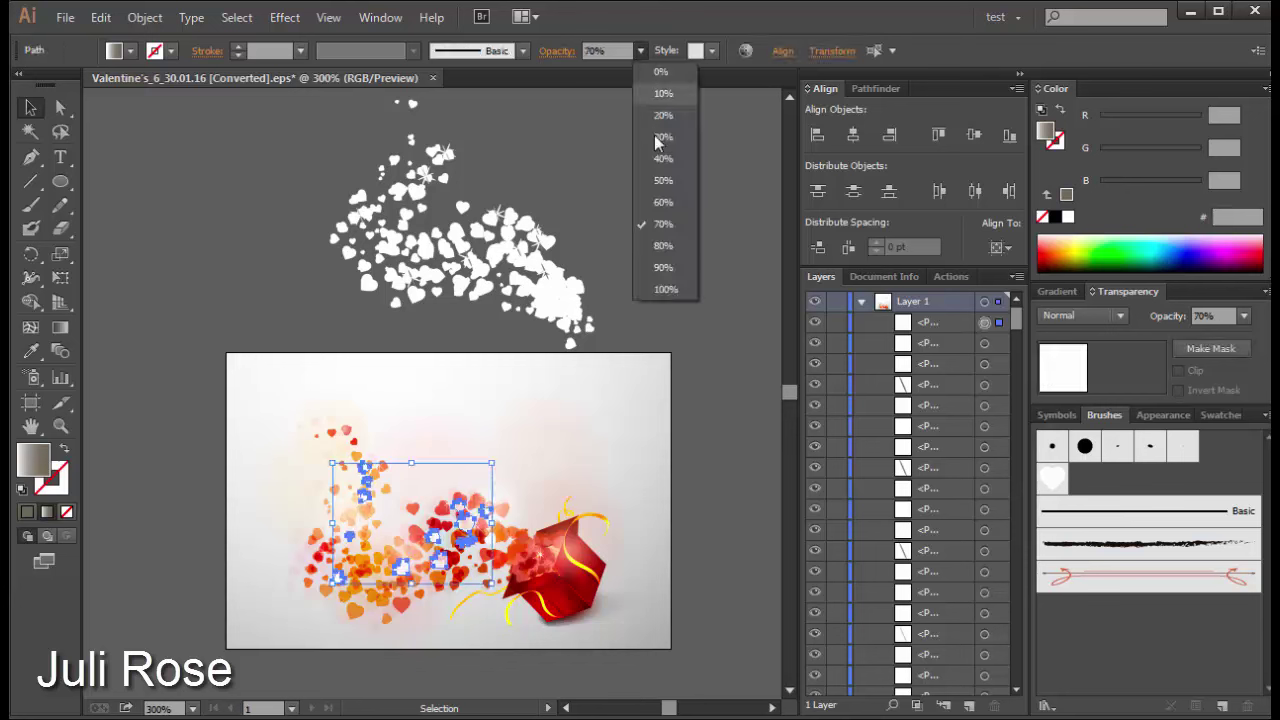
{"action": "left_click", "coordinate": [662, 175]}
{"action": "left_click", "coordinate": [662, 201]}
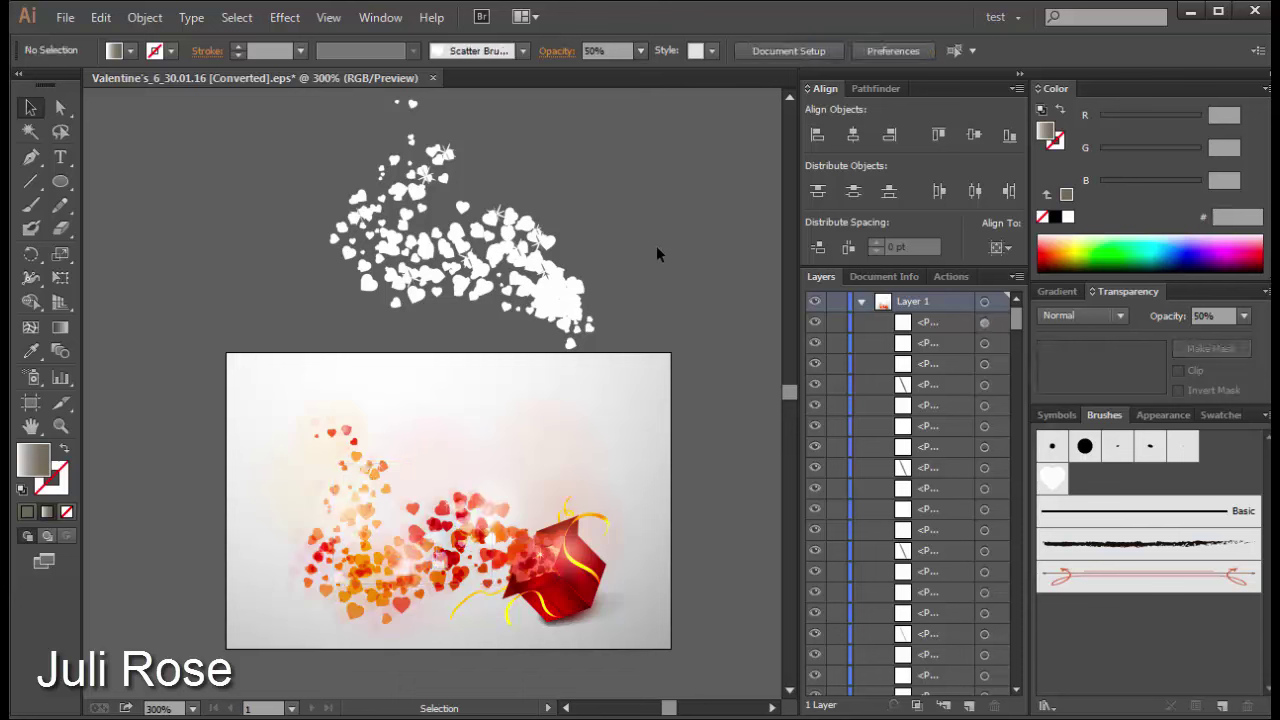
Step: Bring two more white hearts into the artwork at 60% and 70% opacity
{"action": "left_click_drag", "start_coordinate": [383, 256], "coordinate": [385, 583]}
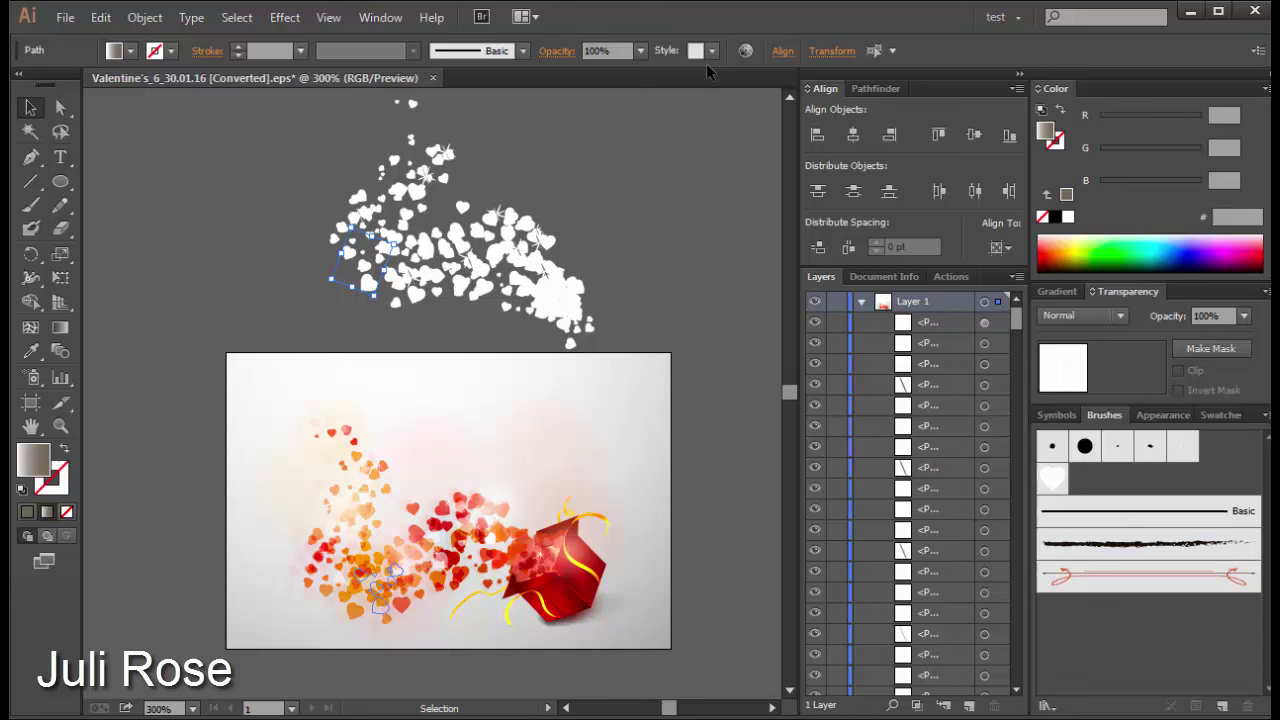
{"action": "left_click", "coordinate": [640, 51]}
{"action": "left_click", "coordinate": [667, 200]}
{"action": "left_click", "coordinate": [670, 197]}
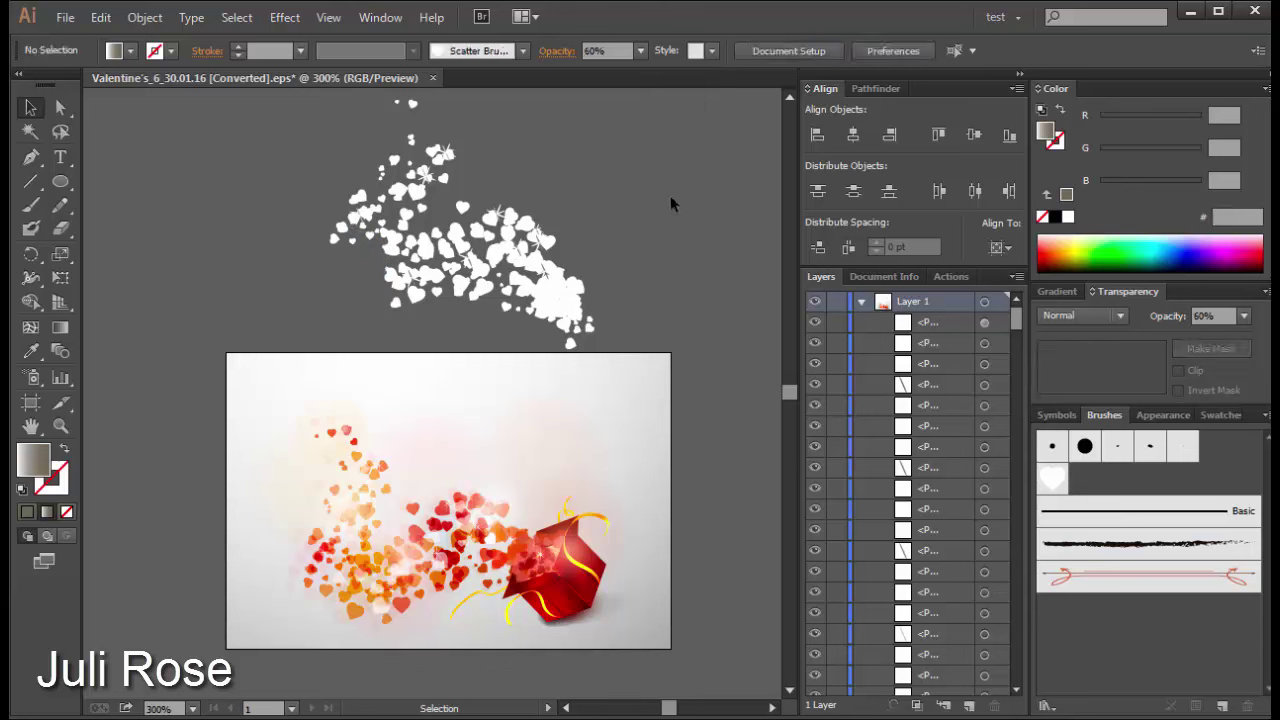
{"action": "left_click_drag", "start_coordinate": [401, 190], "coordinate": [322, 566]}
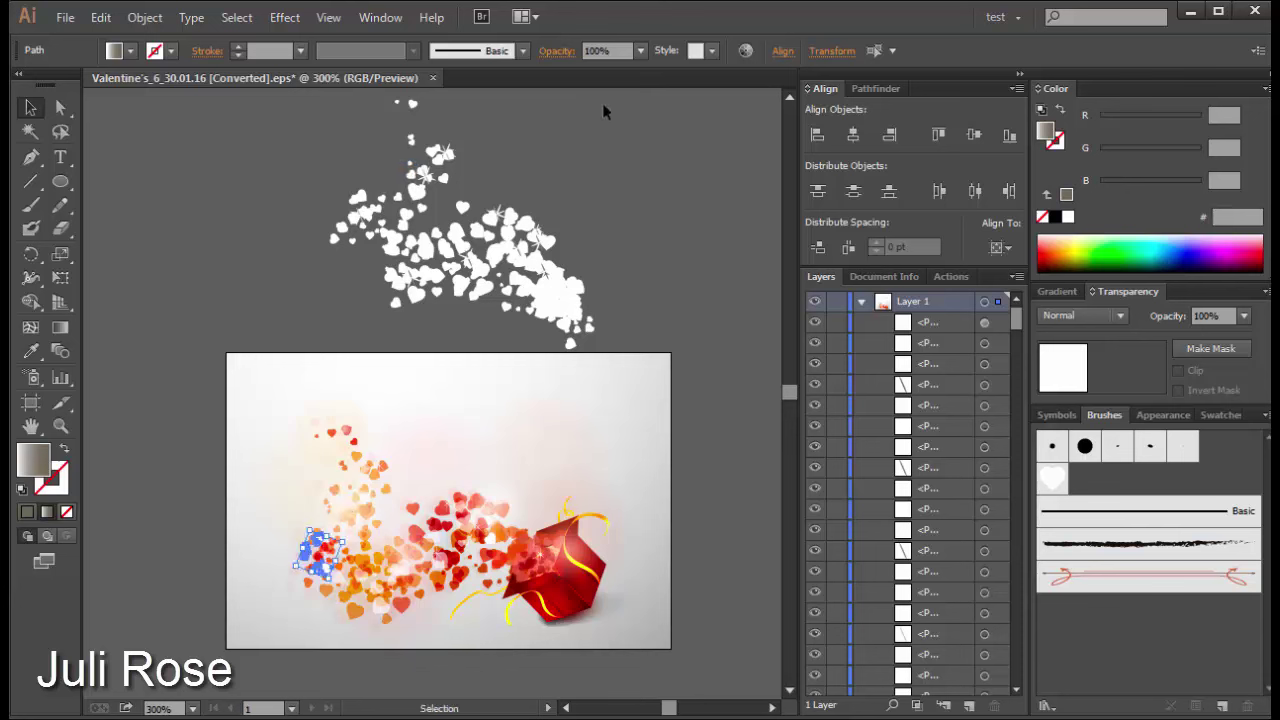
{"action": "left_click", "coordinate": [640, 51]}
{"action": "left_click", "coordinate": [665, 233]}
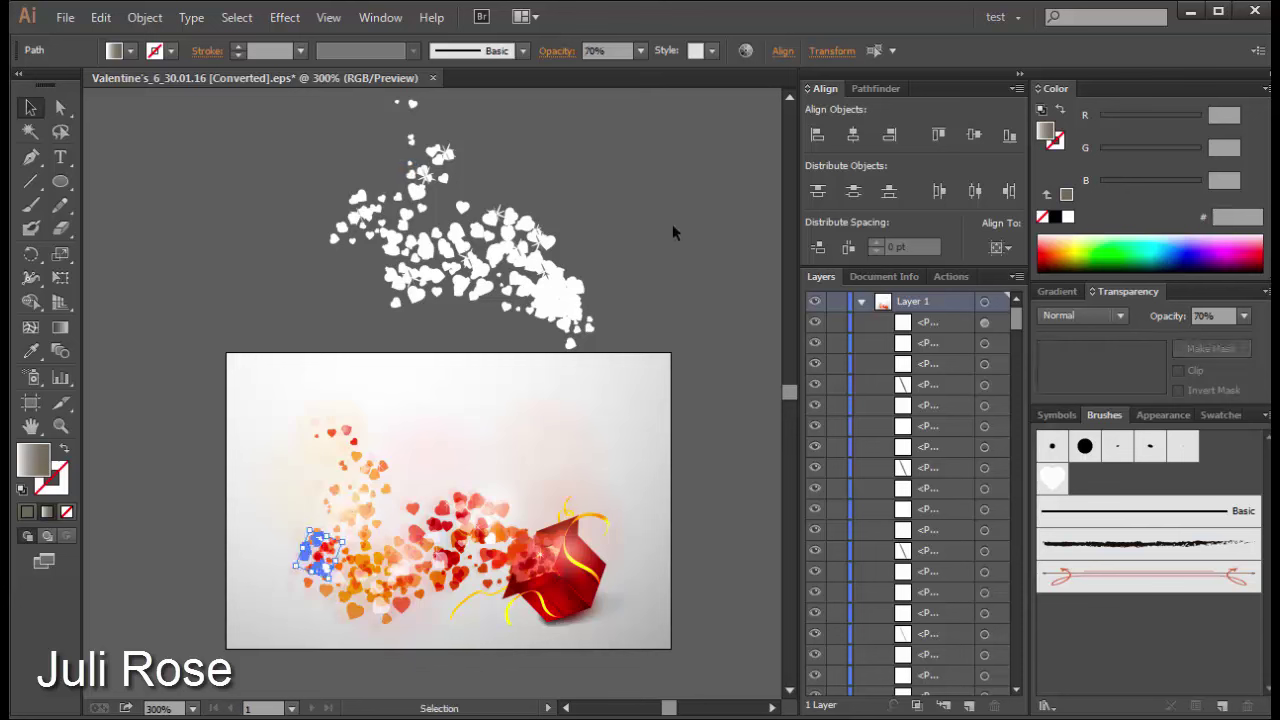
Step: Move a white heart cluster beside the gift box at 90% opacity
{"action": "left_click_drag", "start_coordinate": [477, 290], "coordinate": [540, 502]}
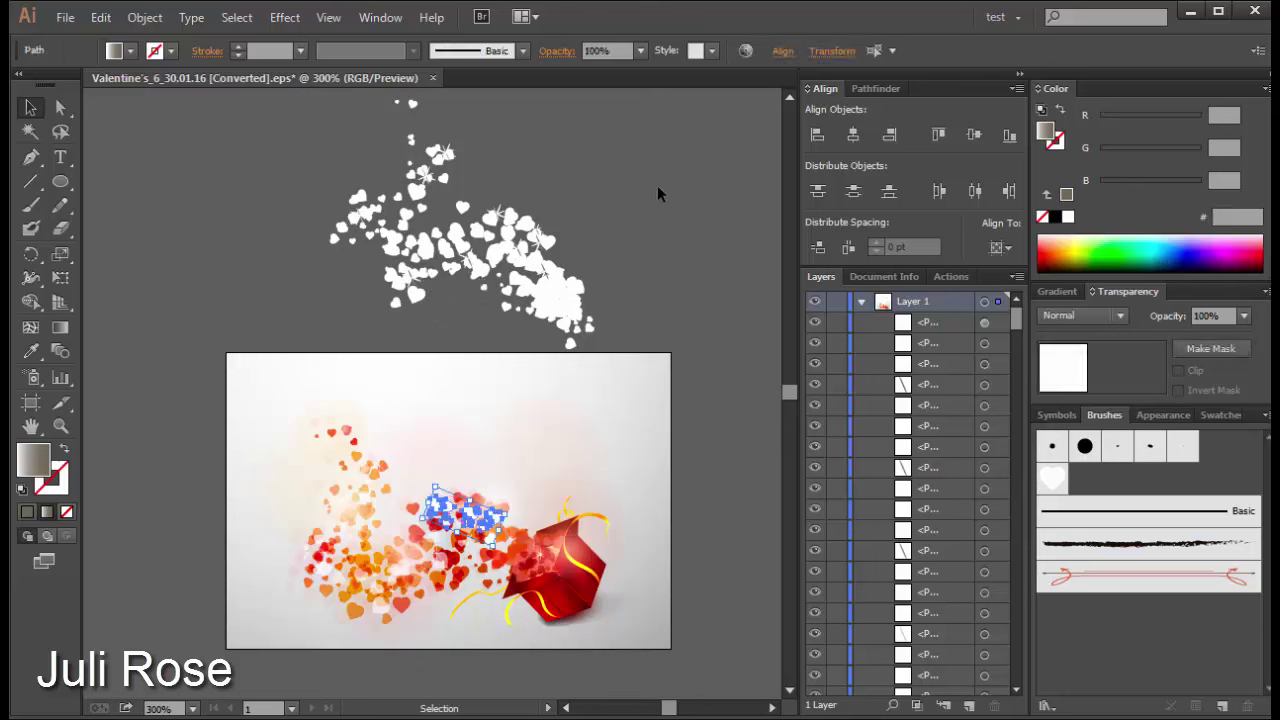
{"action": "left_click", "coordinate": [640, 50]}
{"action": "left_click", "coordinate": [663, 282]}
{"action": "left_click", "coordinate": [646, 365]}
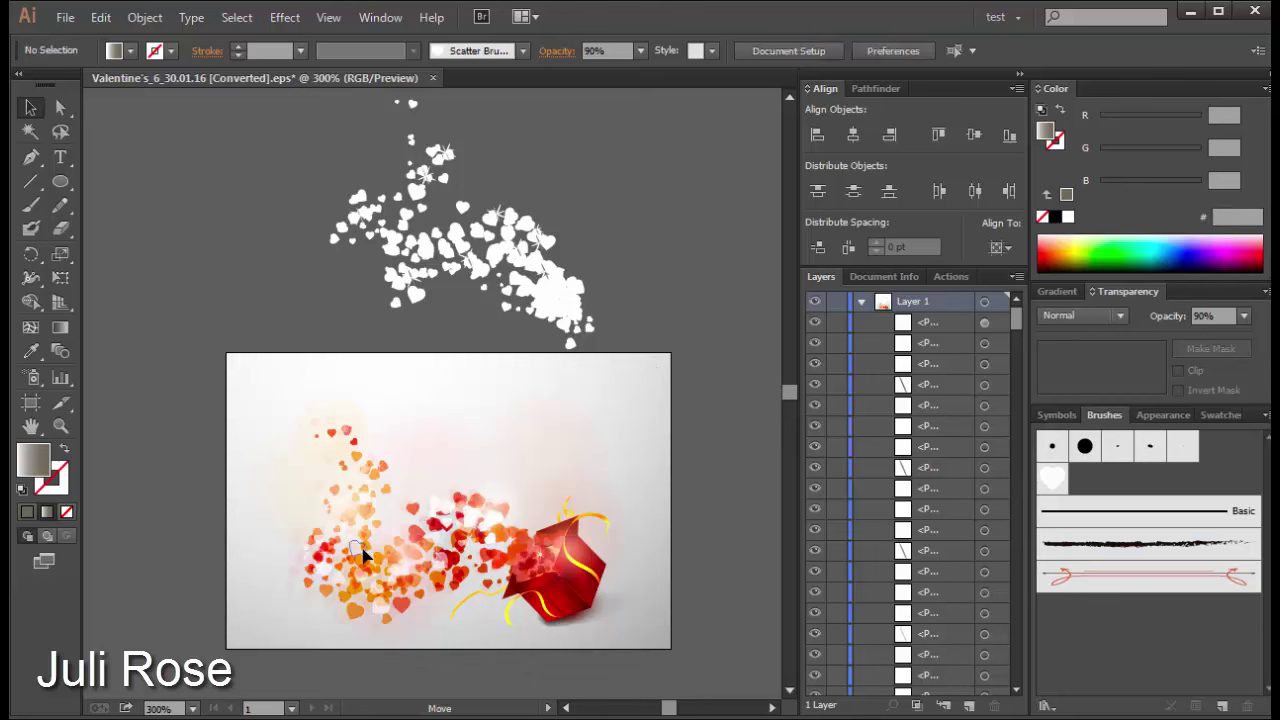
{"action": "left_click", "coordinate": [365, 555]}
{"action": "left_click", "coordinate": [450, 340]}
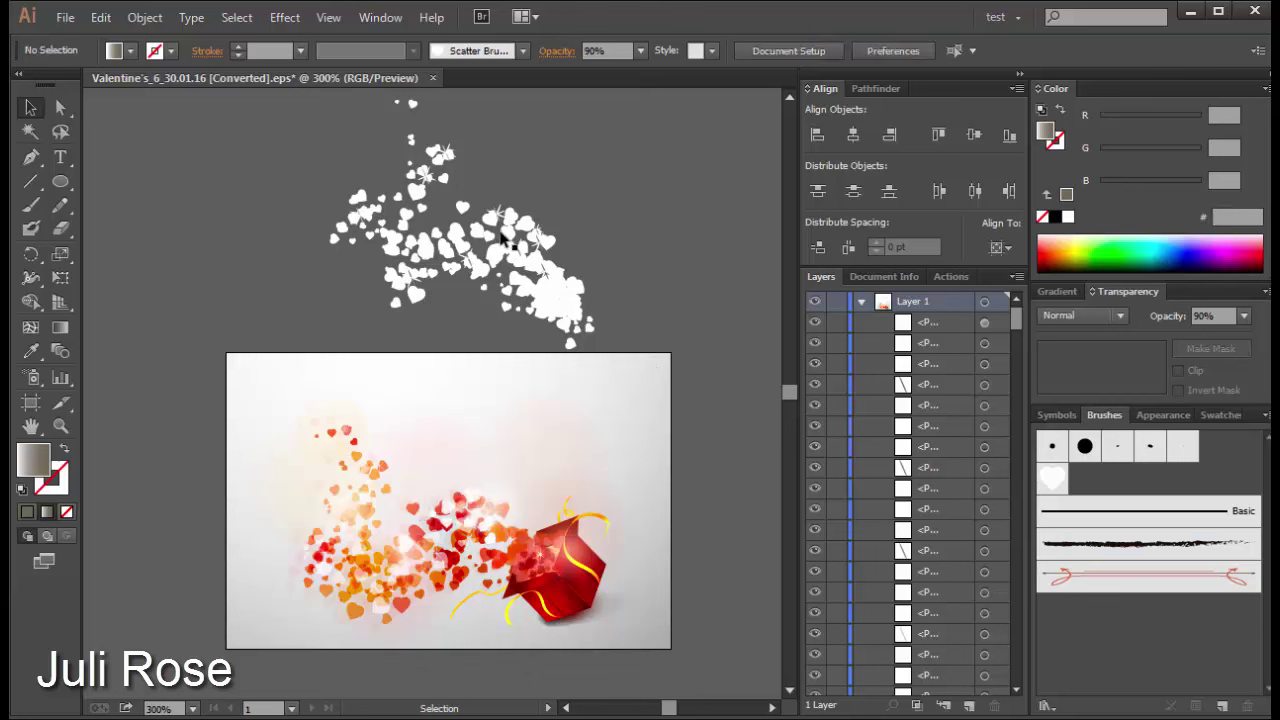
{"action": "left_click", "coordinate": [477, 473]}
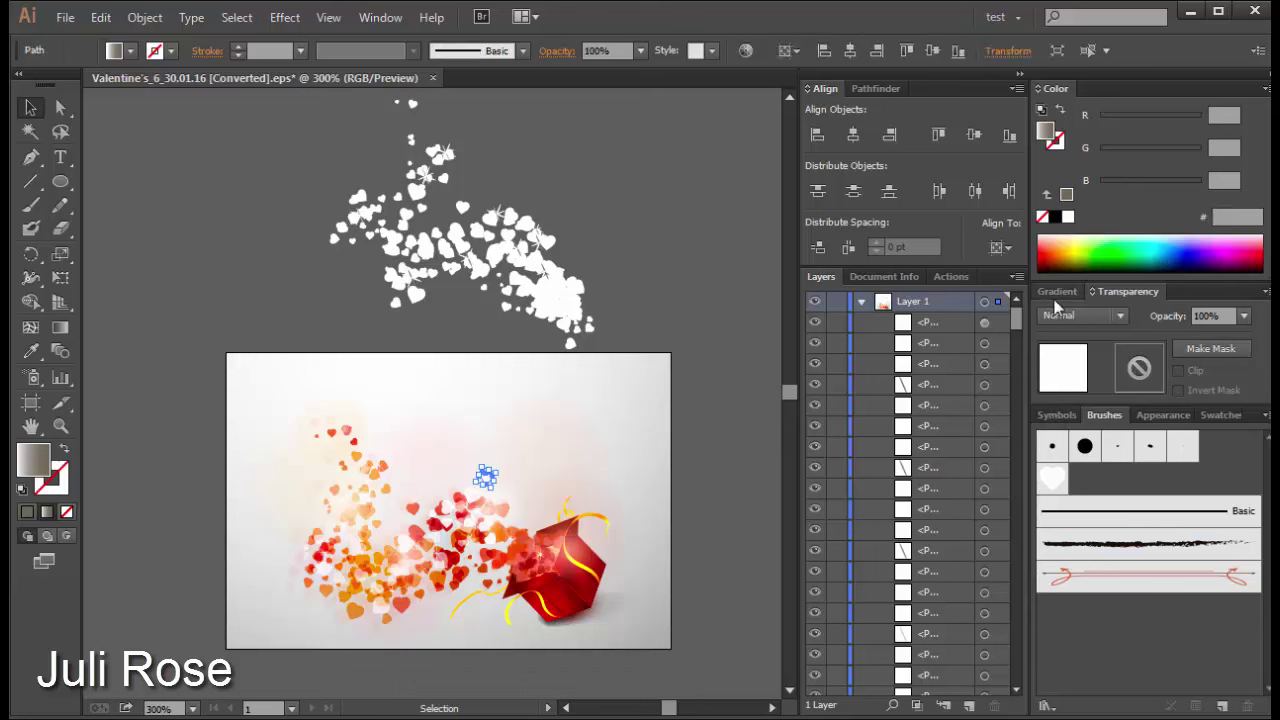
Step: Give a small heart a darker red fill and check the other small hearts
{"action": "left_click", "coordinate": [1047, 251]}
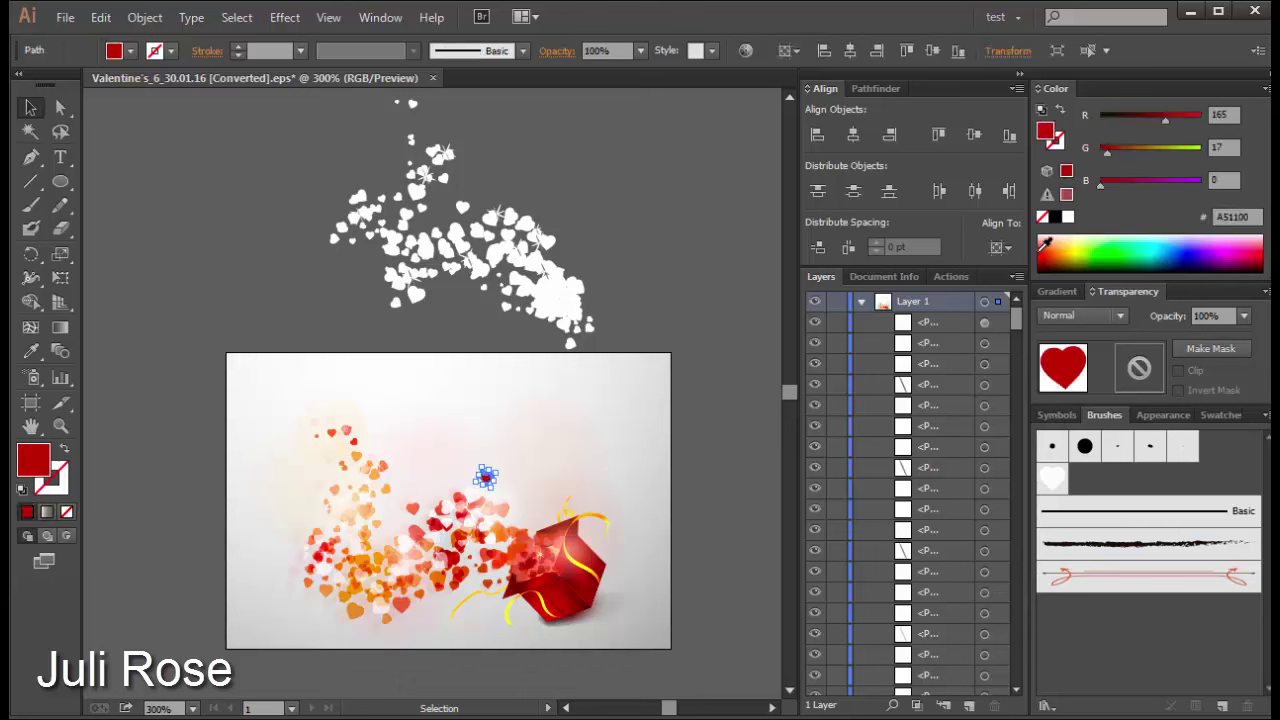
{"action": "left_click", "coordinate": [1045, 246]}
{"action": "left_click", "coordinate": [1042, 258]}
{"action": "left_click", "coordinate": [746, 303]}
{"action": "left_click", "coordinate": [487, 480]}
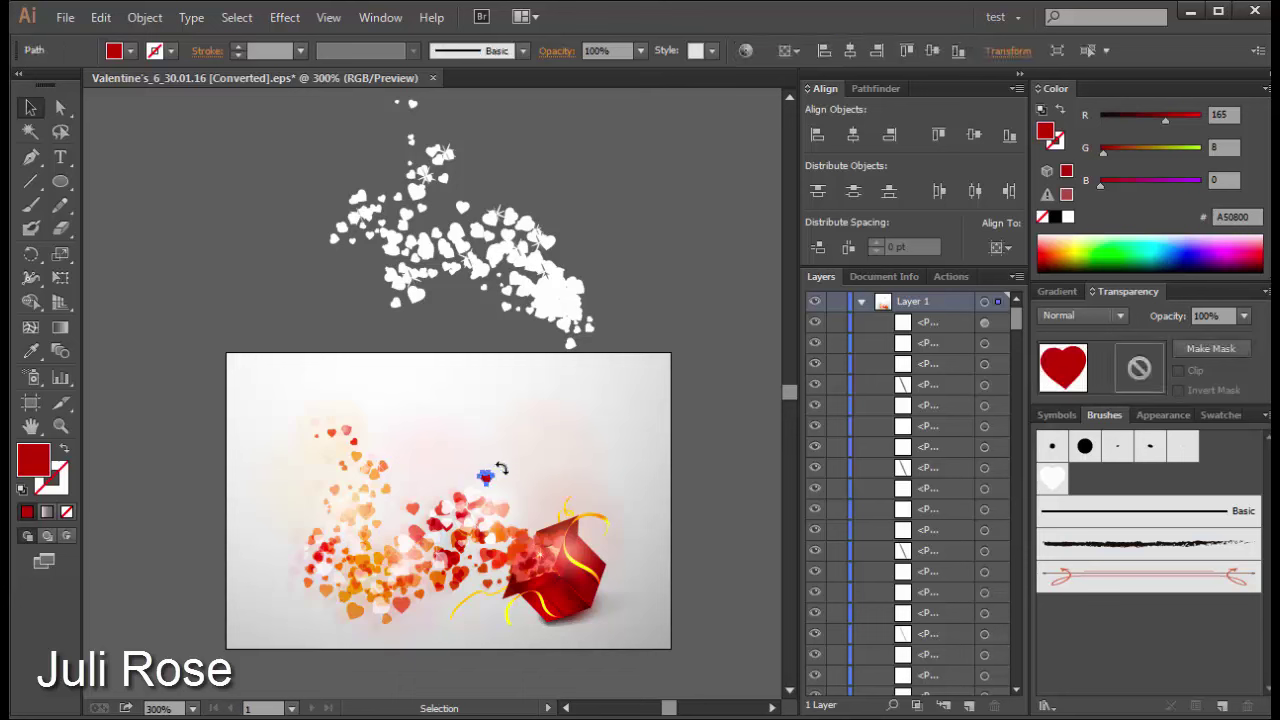
{"action": "left_click", "coordinate": [413, 302]}
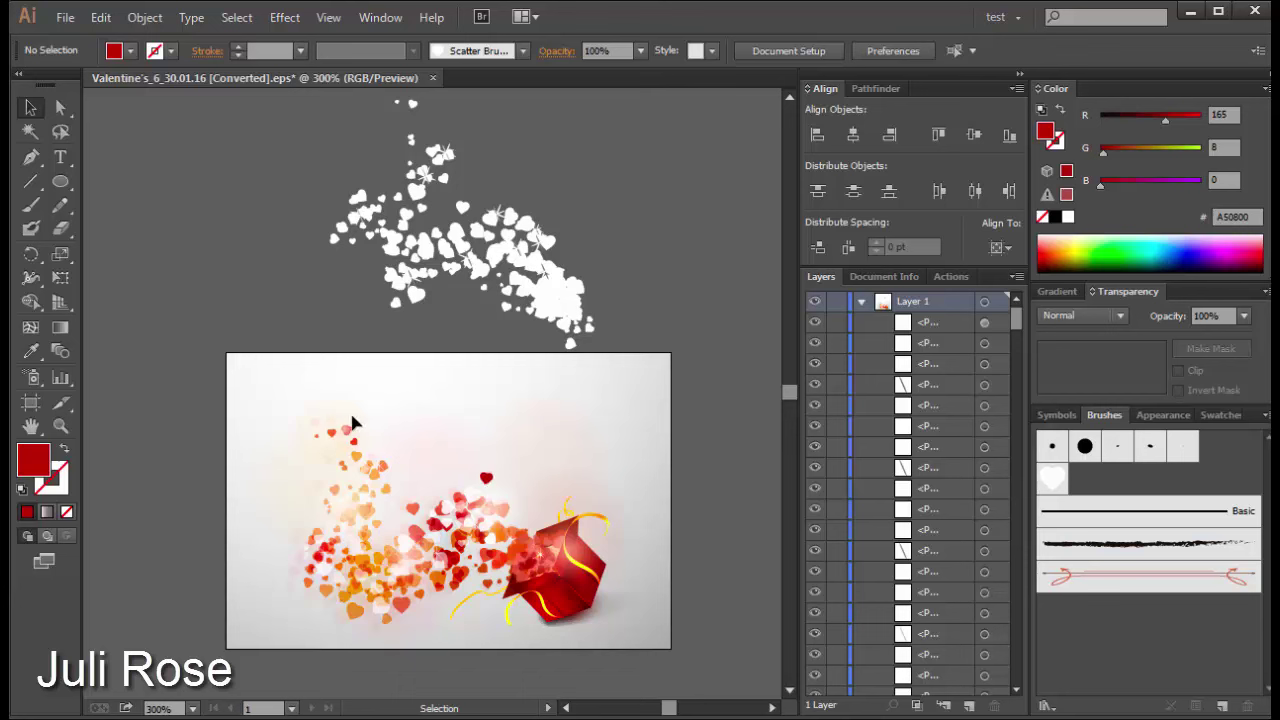
{"action": "left_click", "coordinate": [285, 545]}
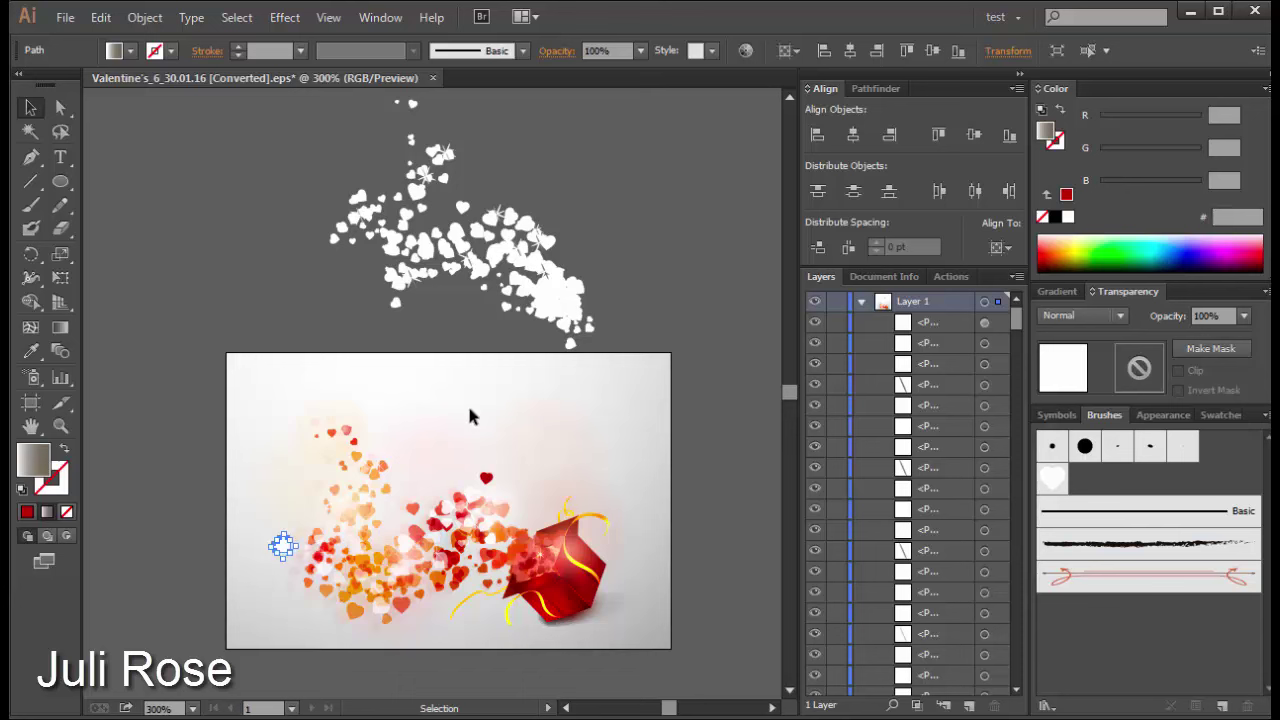
{"action": "left_click", "coordinate": [520, 374]}
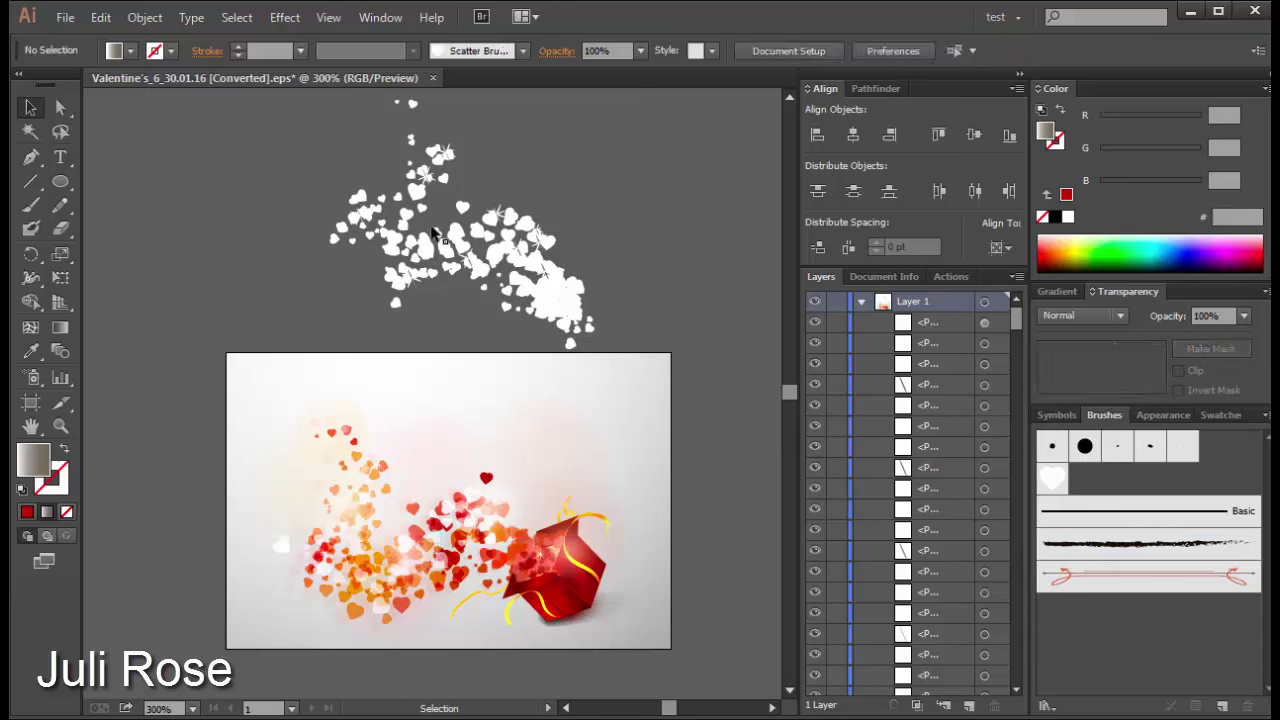
Step: Move two hearts from the white scatter into the artwork and eyedrop them red
{"action": "left_click", "coordinate": [405, 200]}
{"action": "left_click", "coordinate": [397, 198], "text": "shift"}
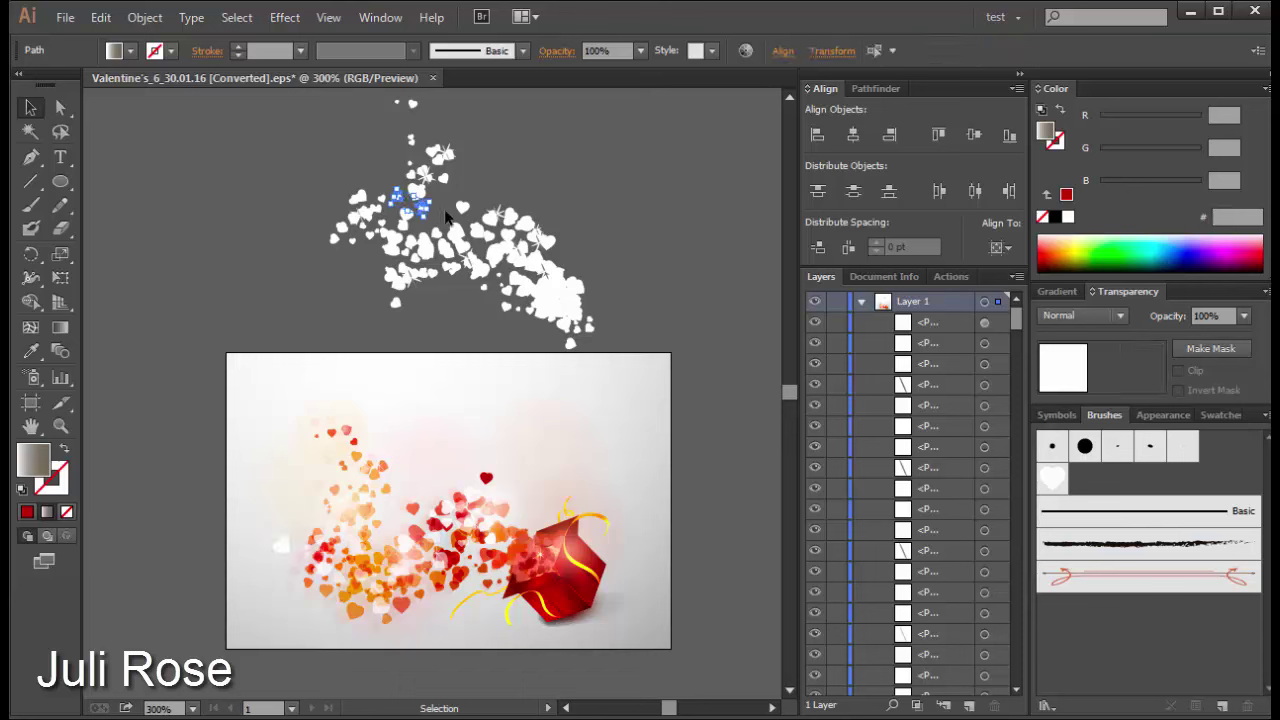
{"action": "mouse_move", "coordinate": [422, 210]}
{"action": "left_mouse_down"}
{"action": "mouse_move", "coordinate": [370, 483]}
{"action": "mouse_move", "coordinate": [391, 454]}
{"action": "left_mouse_up"}
{"action": "key", "text": "i"}
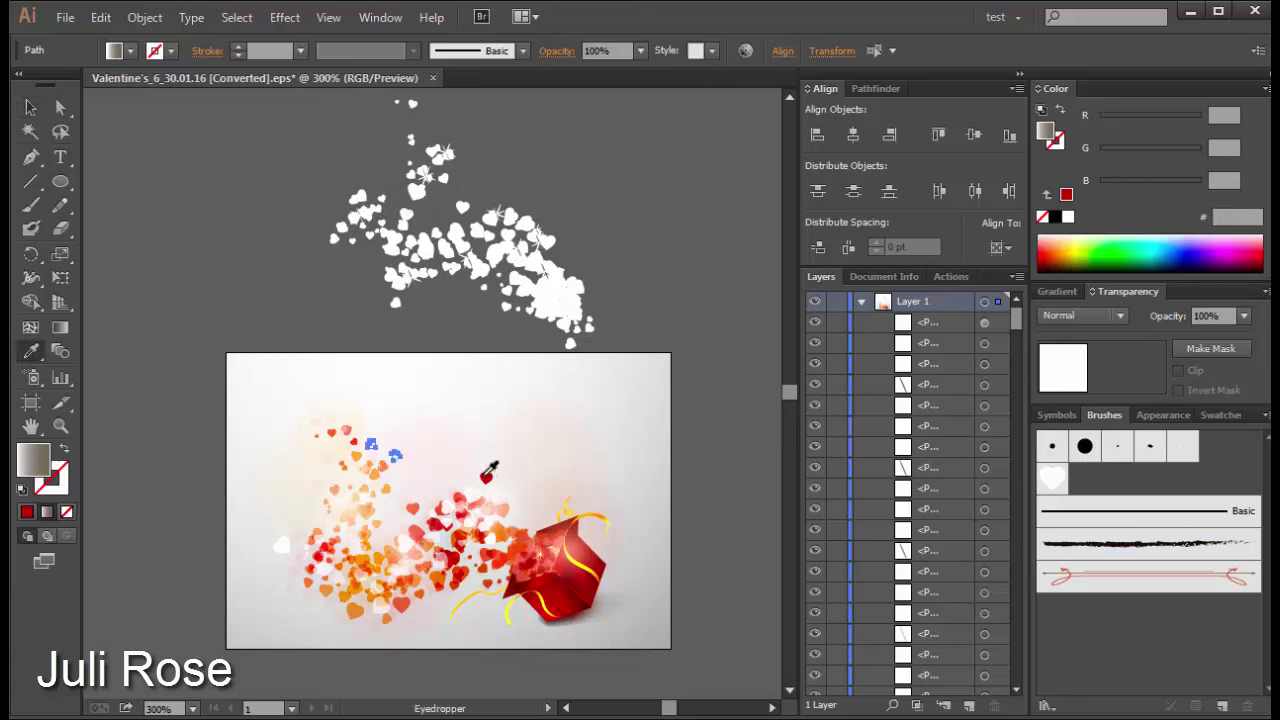
{"action": "left_click", "coordinate": [485, 476]}
{"action": "key", "text": "v"}
{"action": "left_click", "coordinate": [577, 448]}
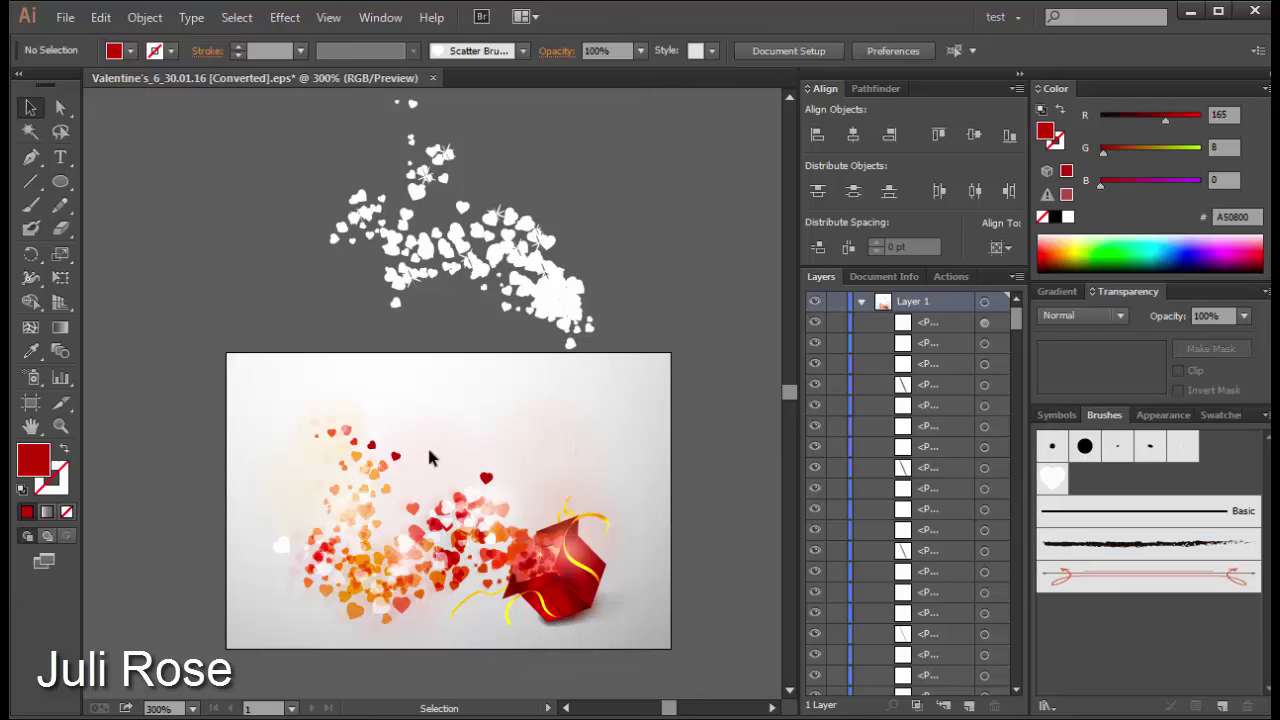
Step: Shift another heart toward the gift box and eyedrop a nearby small heart red
{"action": "mouse_move", "coordinate": [397, 459]}
{"action": "left_mouse_down"}
{"action": "mouse_move", "coordinate": [435, 503]}
{"action": "mouse_move", "coordinate": [425, 500]}
{"action": "left_mouse_up"}
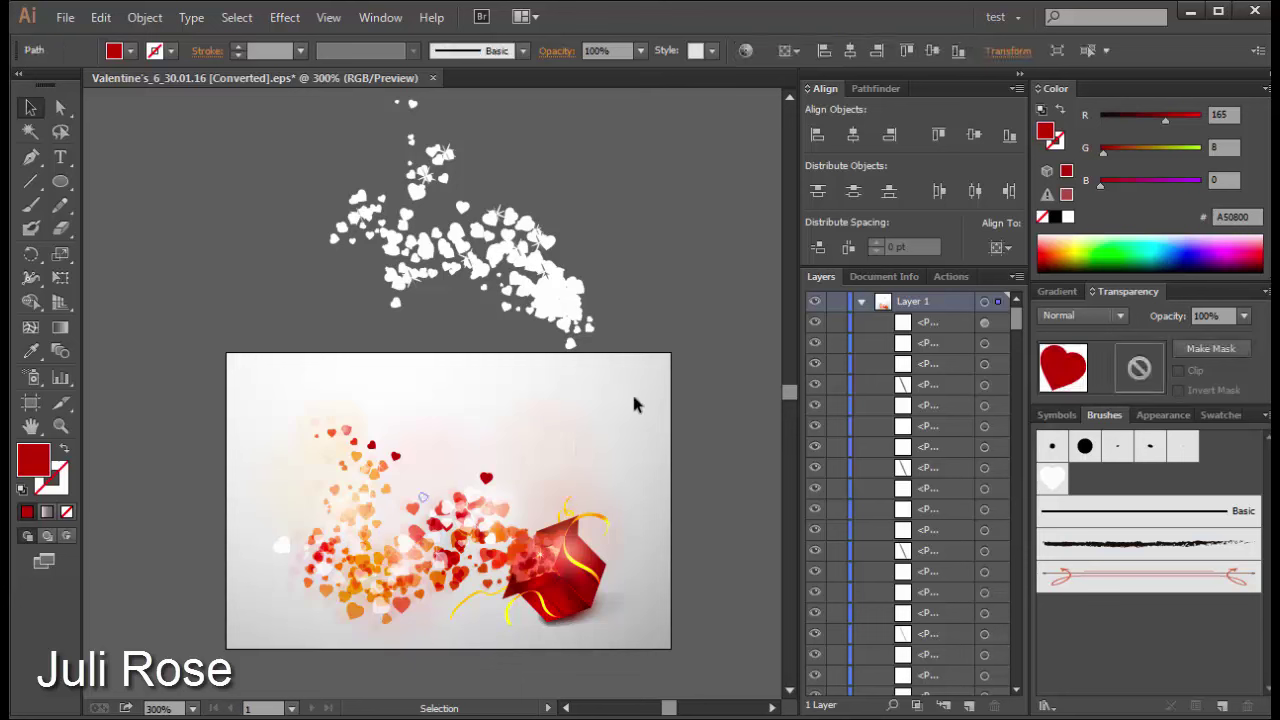
{"action": "left_click", "coordinate": [413, 320]}
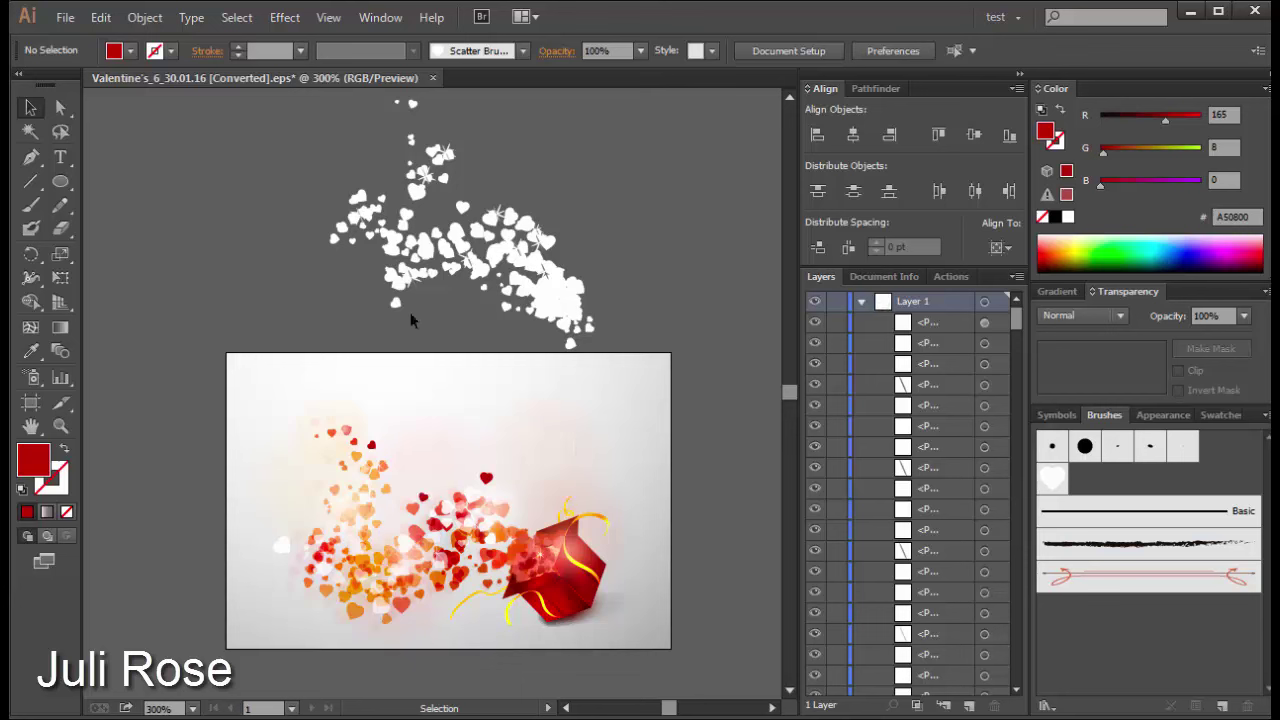
{"action": "left_click", "coordinate": [473, 579]}
{"action": "key", "text": "i"}
{"action": "left_click", "coordinate": [488, 477]}
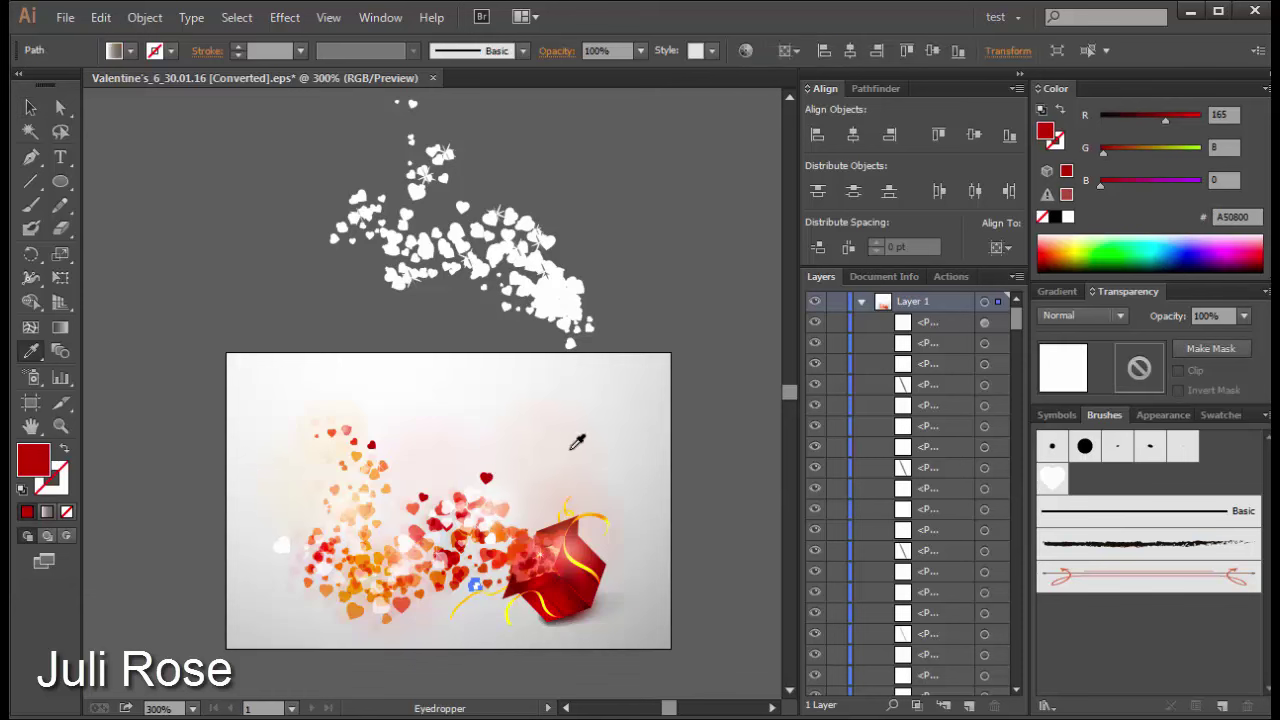
{"action": "key", "text": "v"}
{"action": "left_click", "coordinate": [588, 448]}
Step: Select the scattered gradient hearts with the Magic Wand by similar fill
{"action": "key", "text": "y"}
{"action": "left_click", "coordinate": [383, 477]}
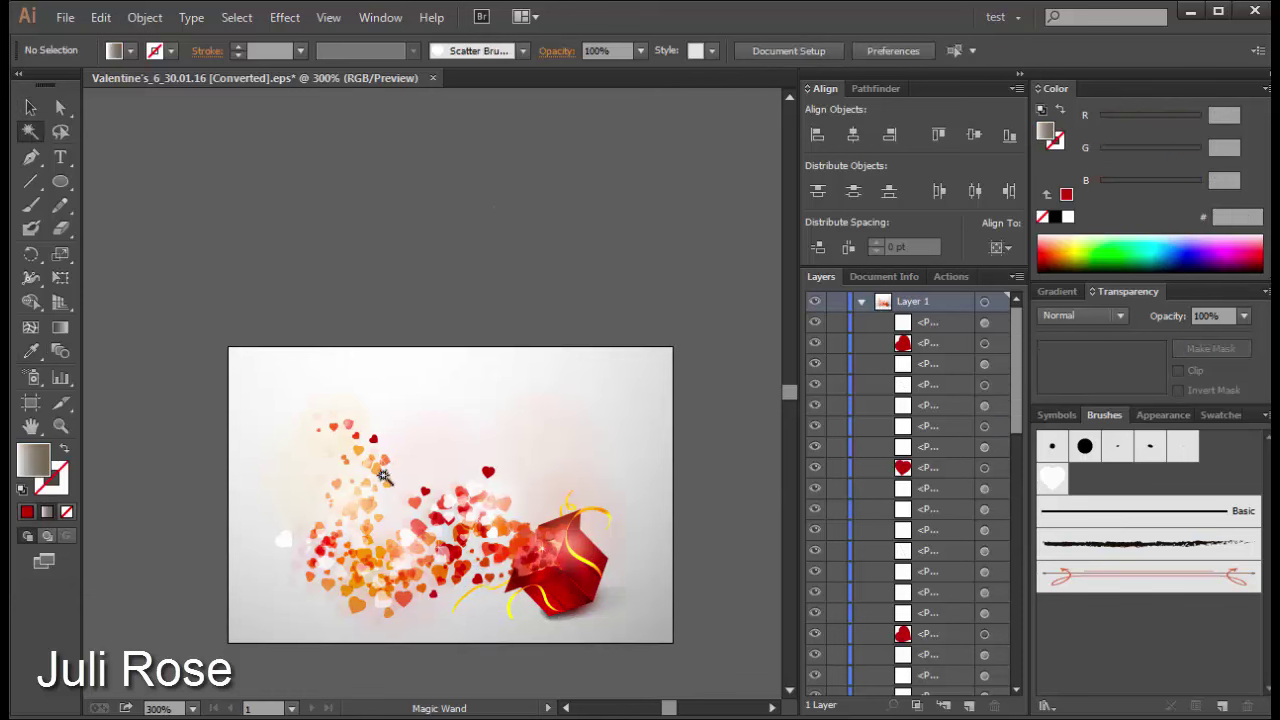
{"action": "key", "text": "v"}
{"action": "key", "text": "y"}
{"action": "left_click", "coordinate": [354, 506]}
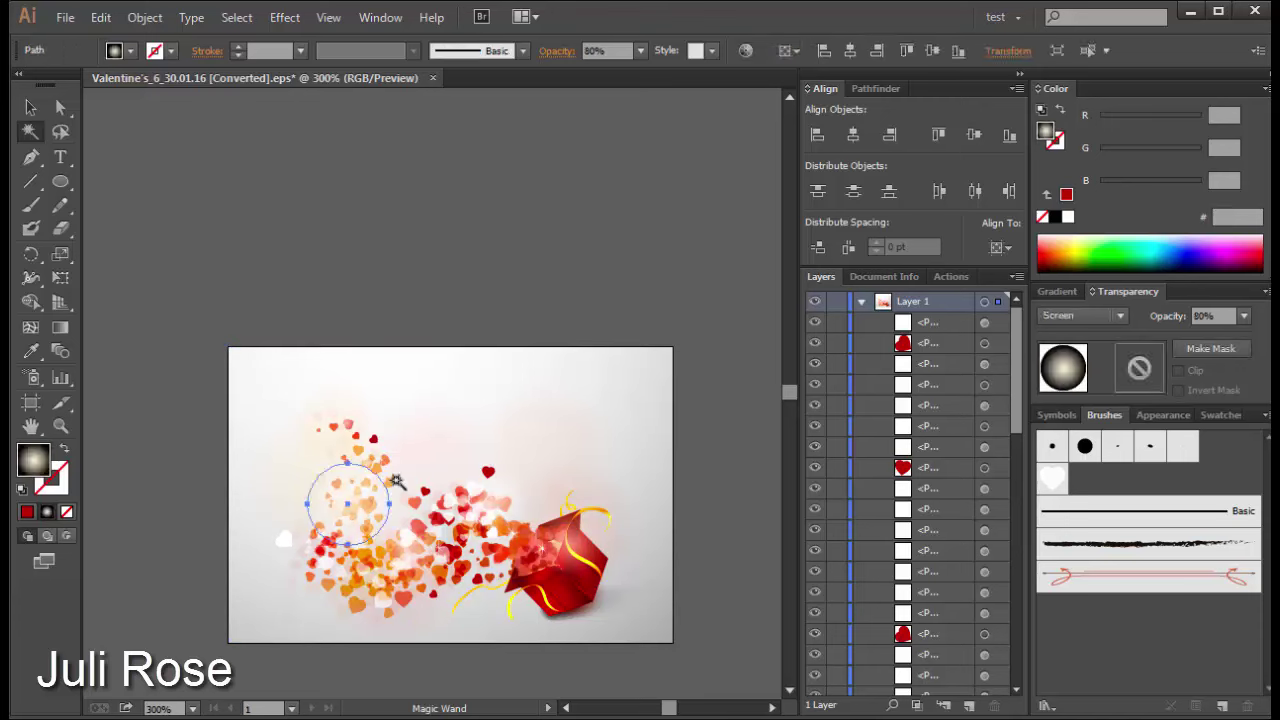
{"action": "left_click", "coordinate": [381, 471]}
{"action": "left_click", "coordinate": [392, 487]}
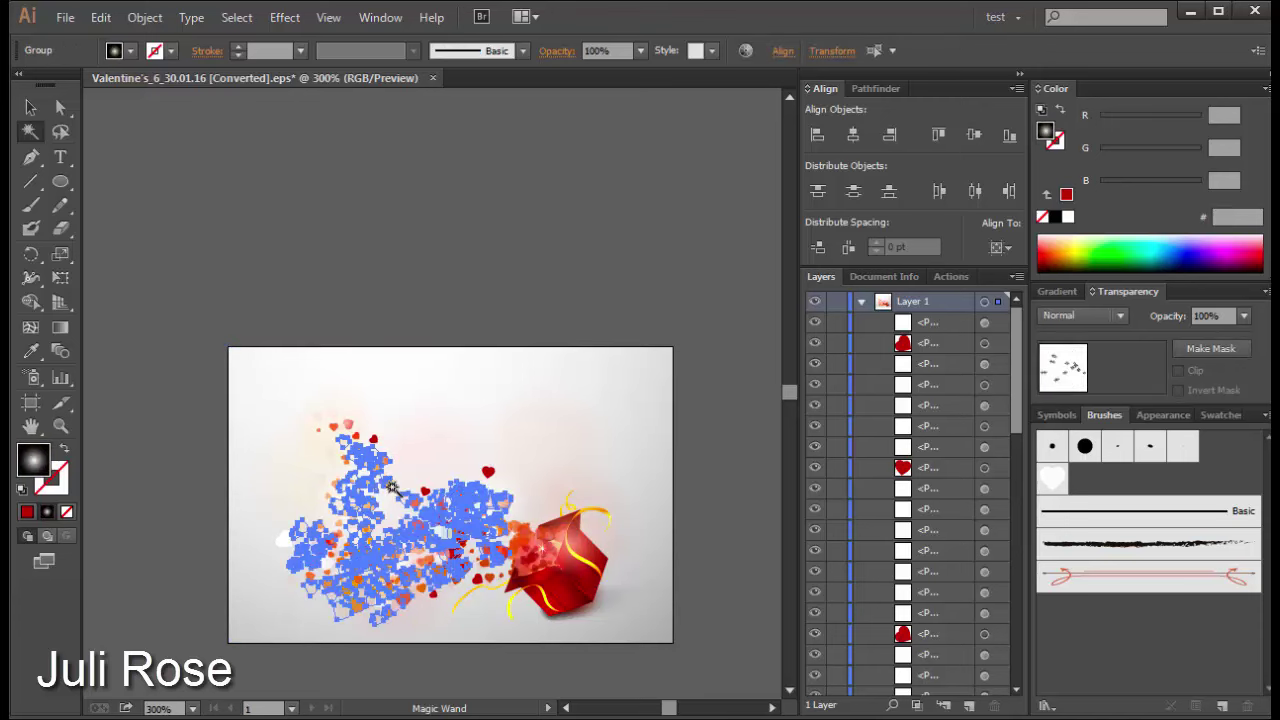
Step: Make the hearts' right gradient stop orange and move the middle stop to about 56%
{"action": "left_click", "coordinate": [1060, 291]}
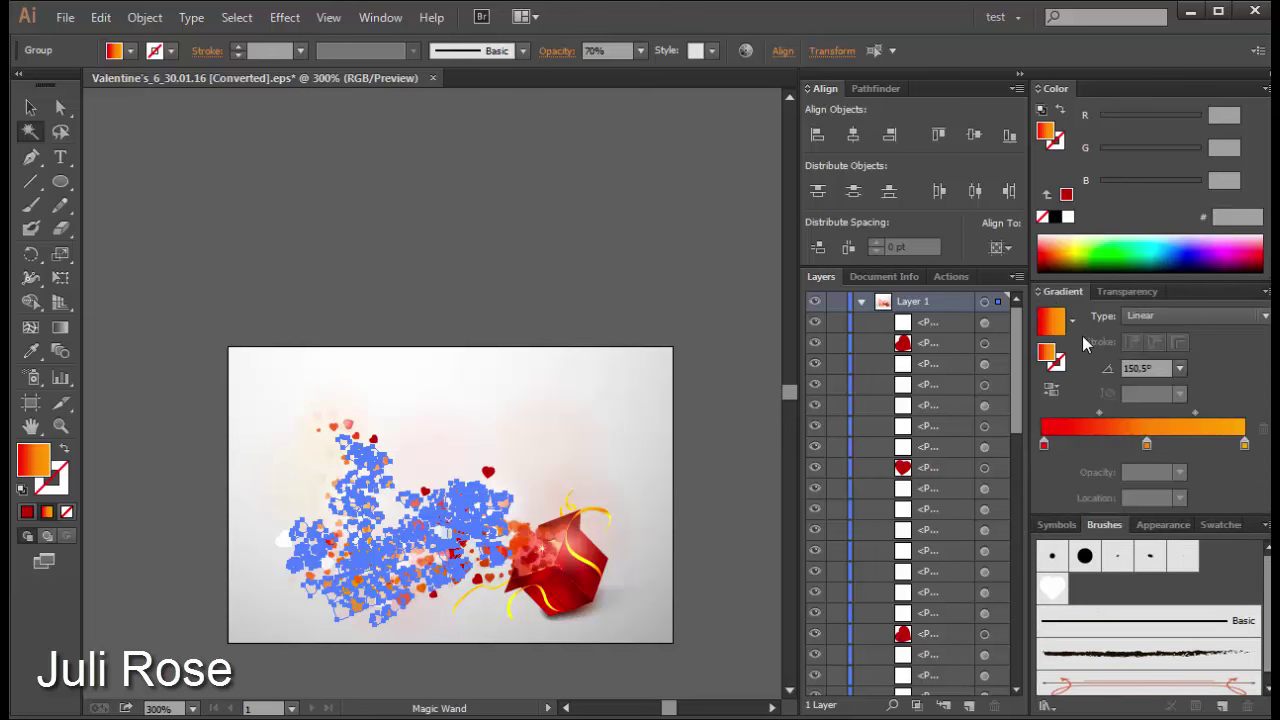
{"action": "left_click", "coordinate": [1244, 446]}
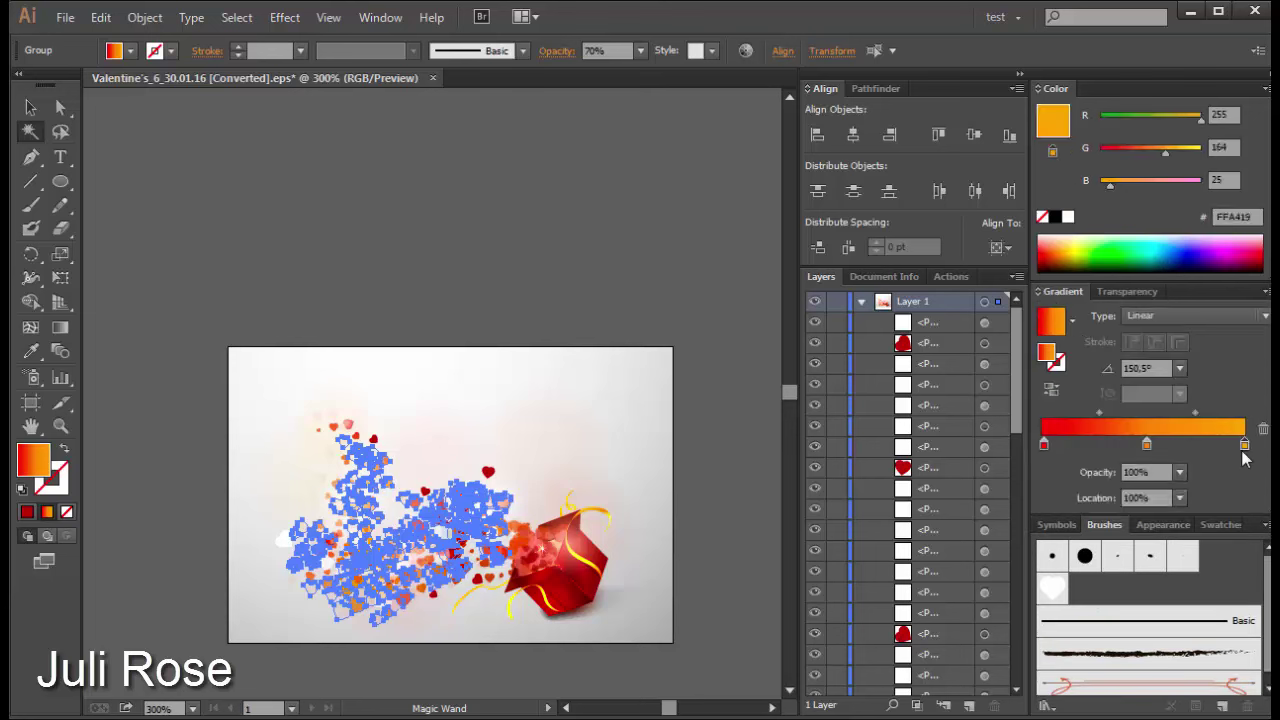
{"action": "left_click", "coordinate": [1057, 256]}
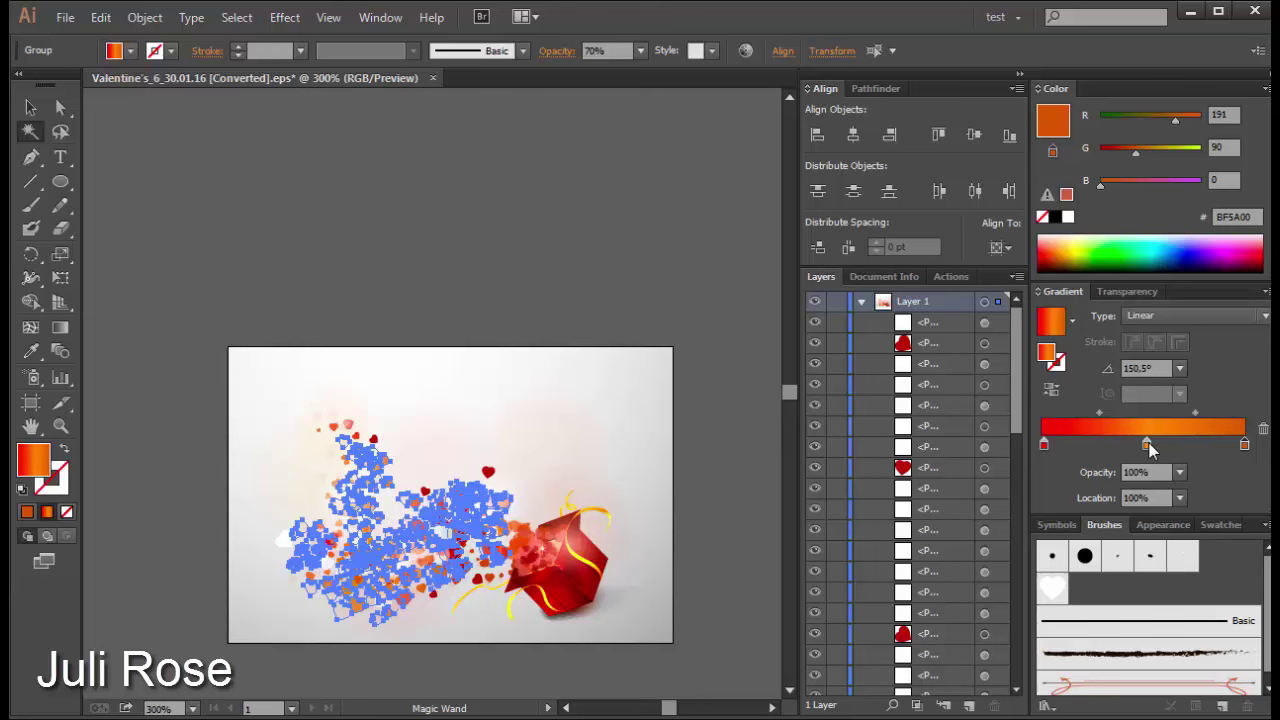
{"action": "left_click_drag", "start_coordinate": [1150, 446], "coordinate": [1156, 446]}
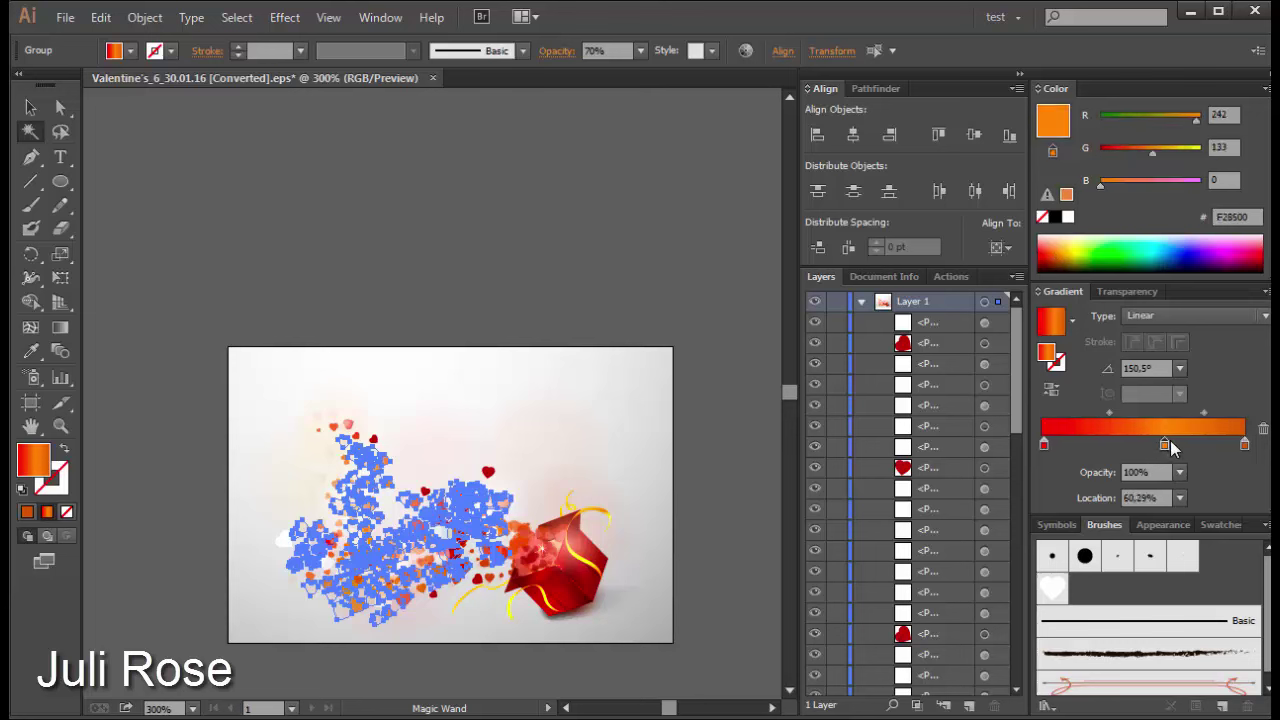
{"action": "left_click", "coordinate": [727, 485]}
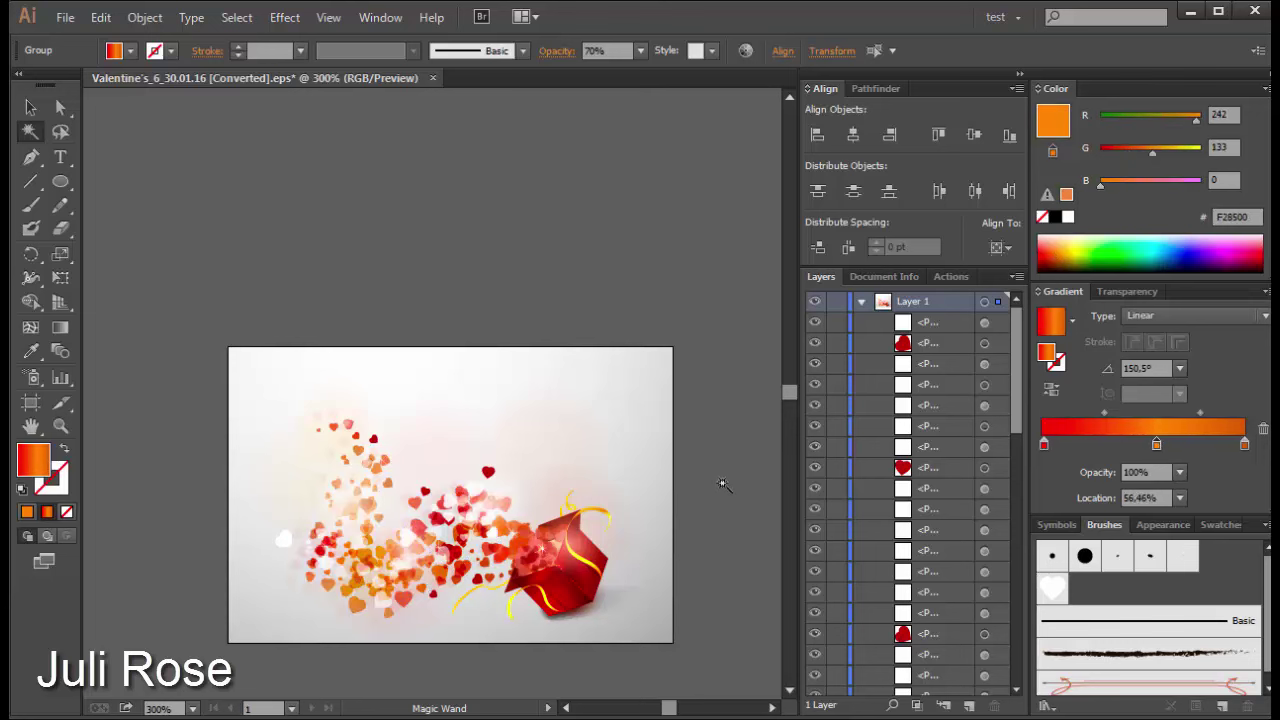
Step: Reselect the scattered hearts and inspect their right and dark red left gradient stops
{"action": "left_click", "coordinate": [356, 611]}
{"action": "left_click", "coordinate": [386, 486]}
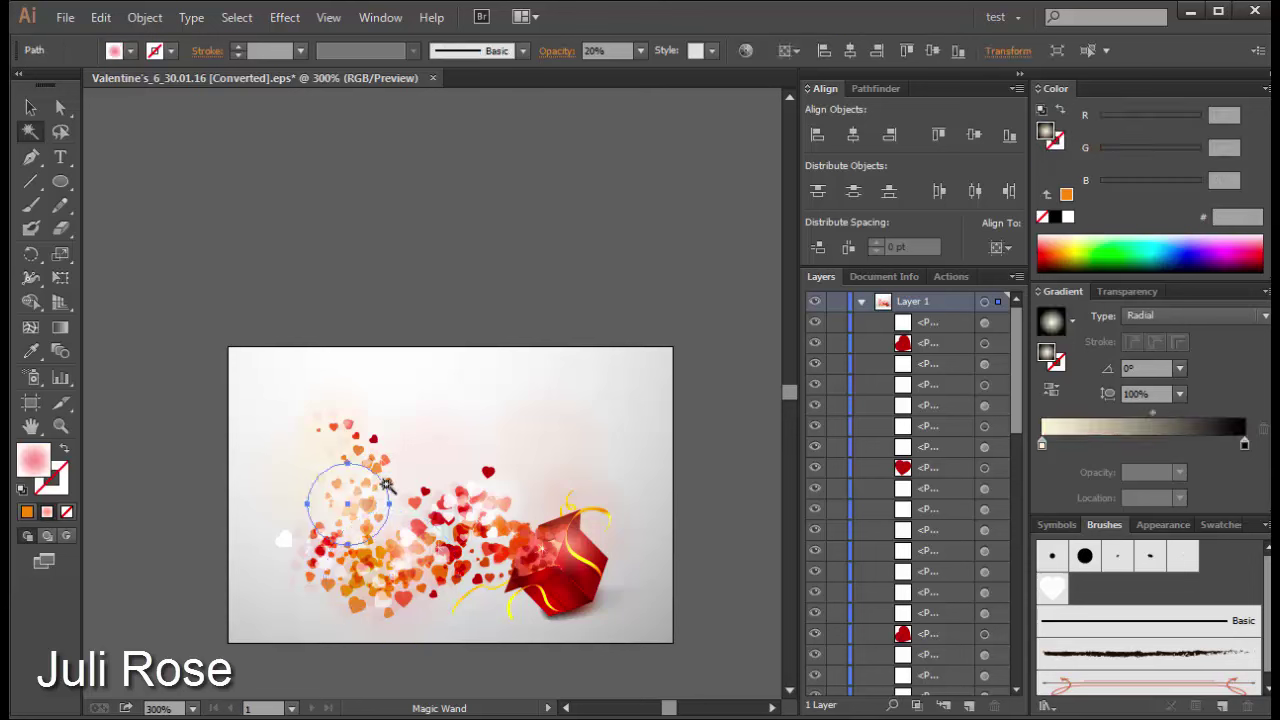
{"action": "left_click", "coordinate": [1244, 447]}
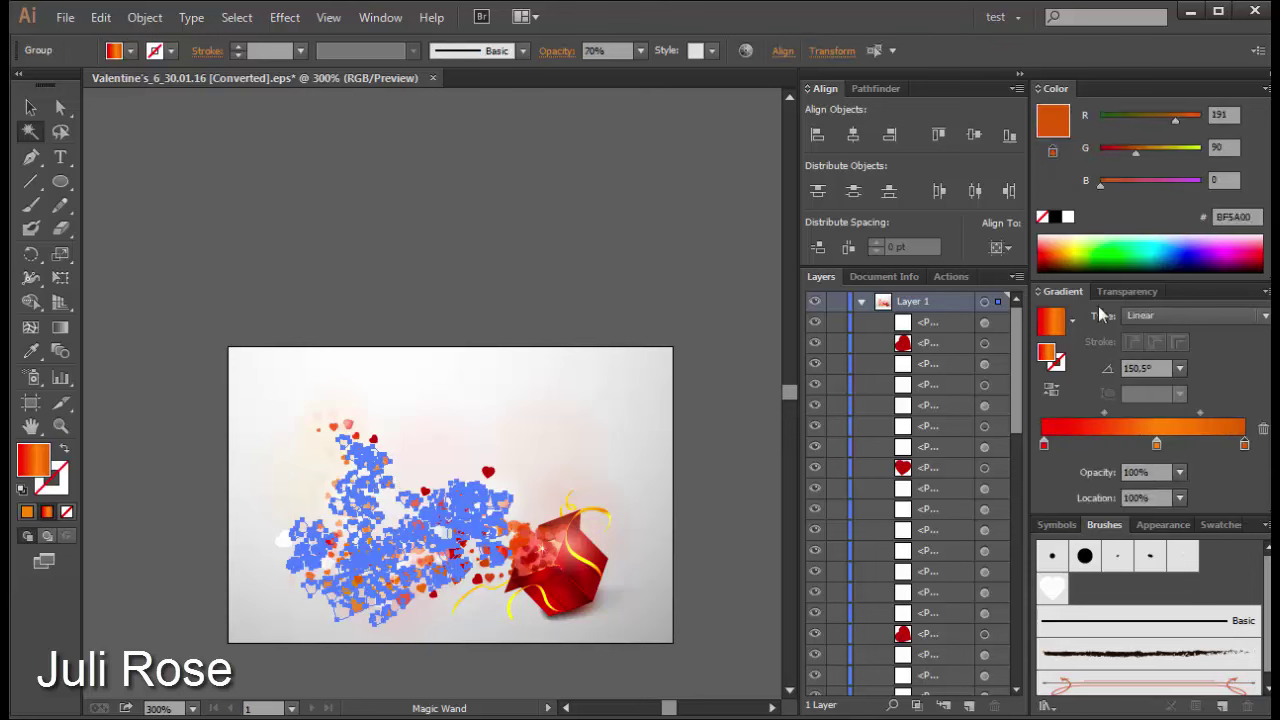
{"action": "left_click", "coordinate": [1044, 443]}
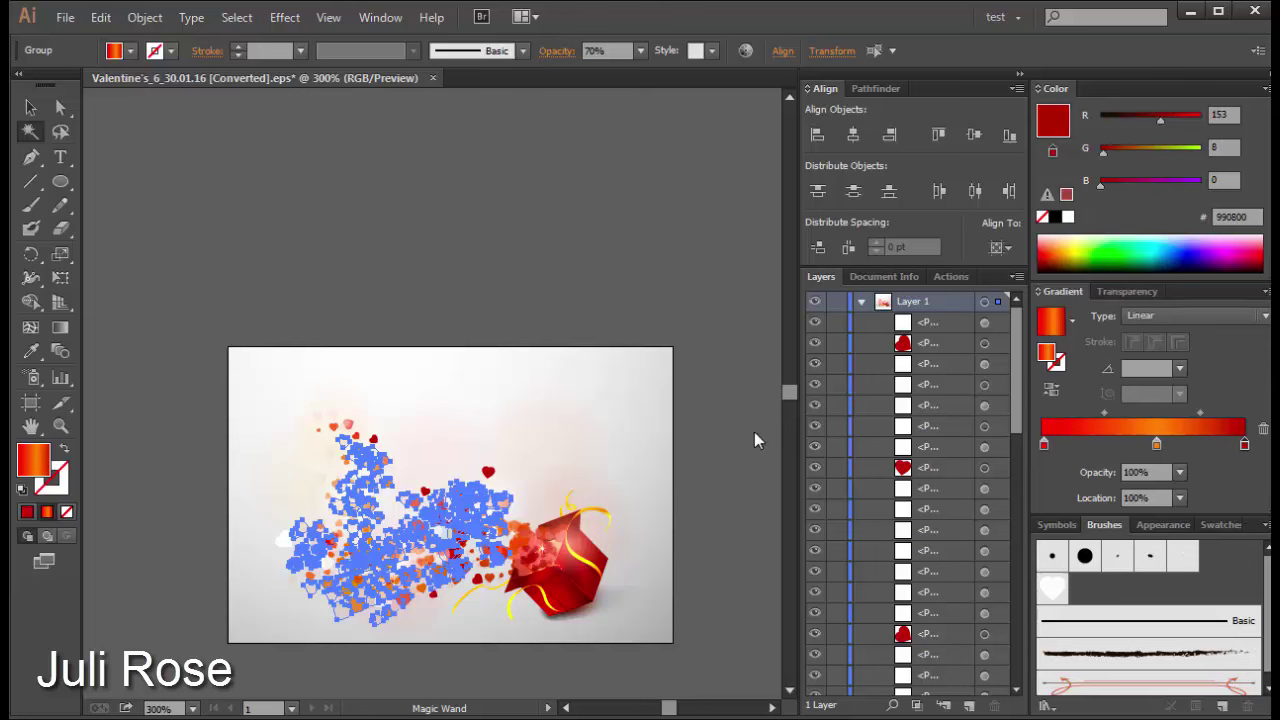
{"action": "left_click", "coordinate": [708, 451]}
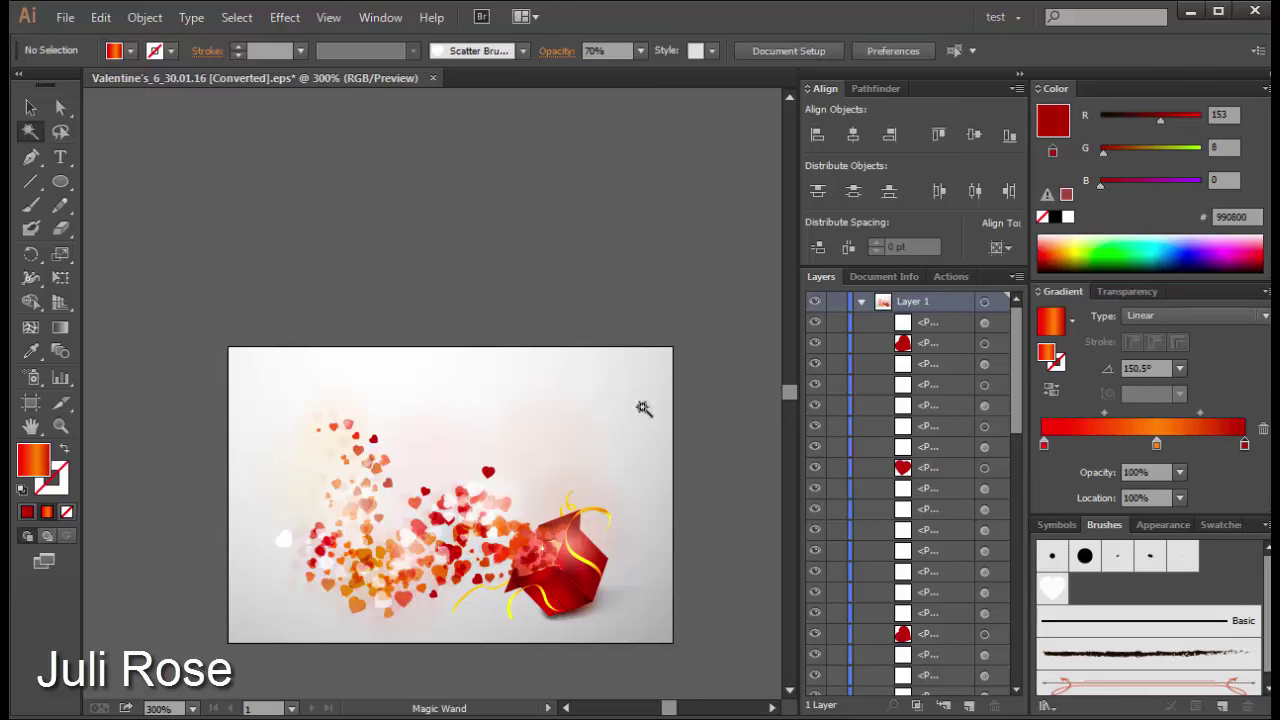
{"action": "left_click", "coordinate": [354, 612]}
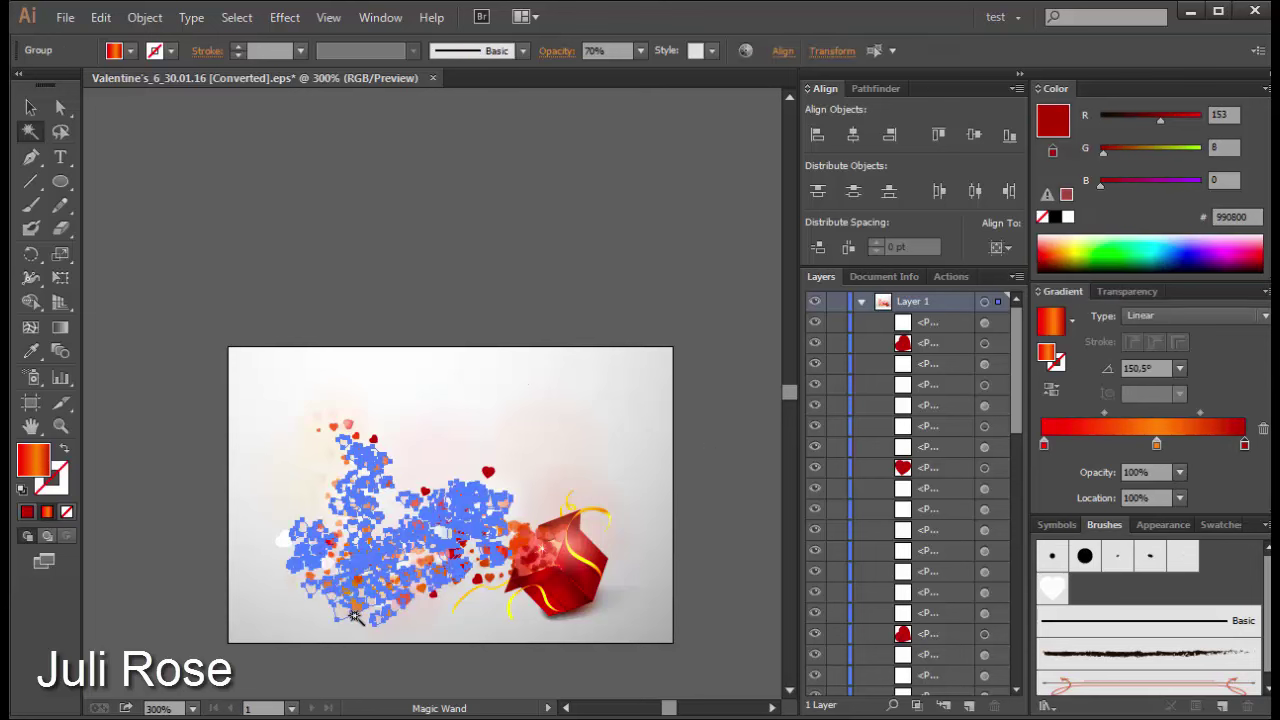
{"action": "left_click", "coordinate": [355, 613]}
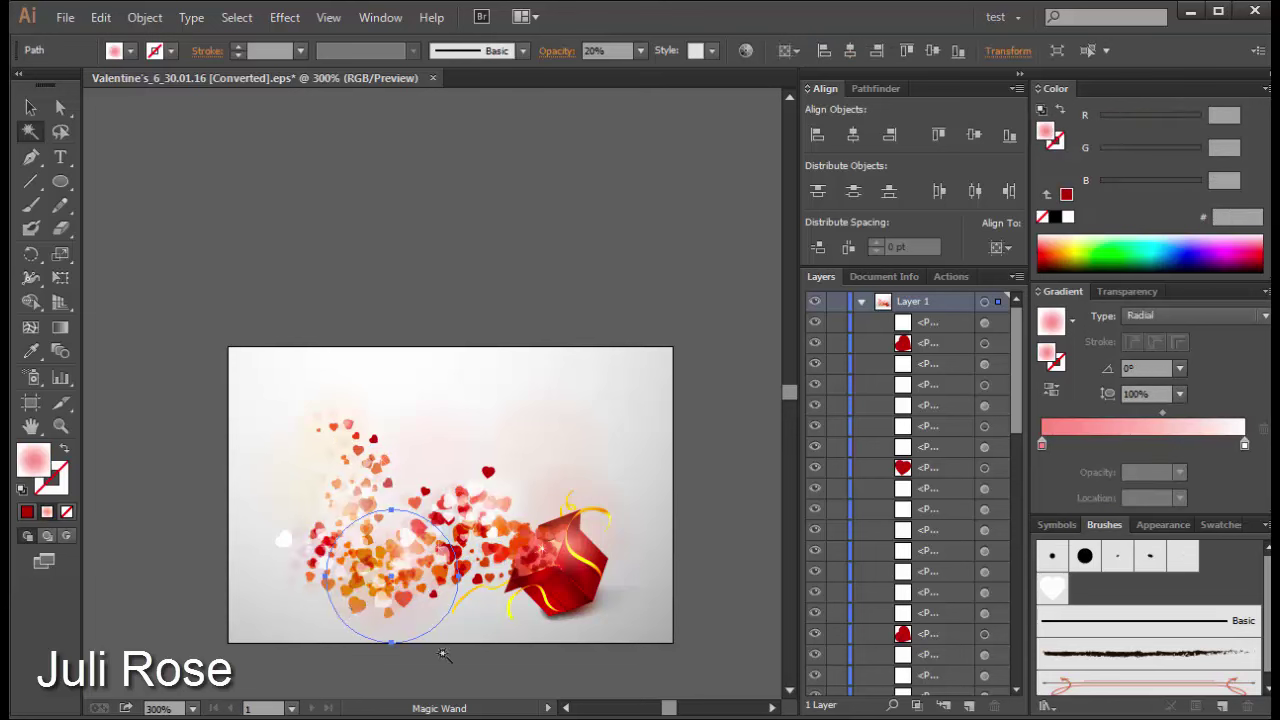
{"action": "key", "text": "ctrl+shift+a"}
{"action": "left_click", "coordinate": [355, 612]}
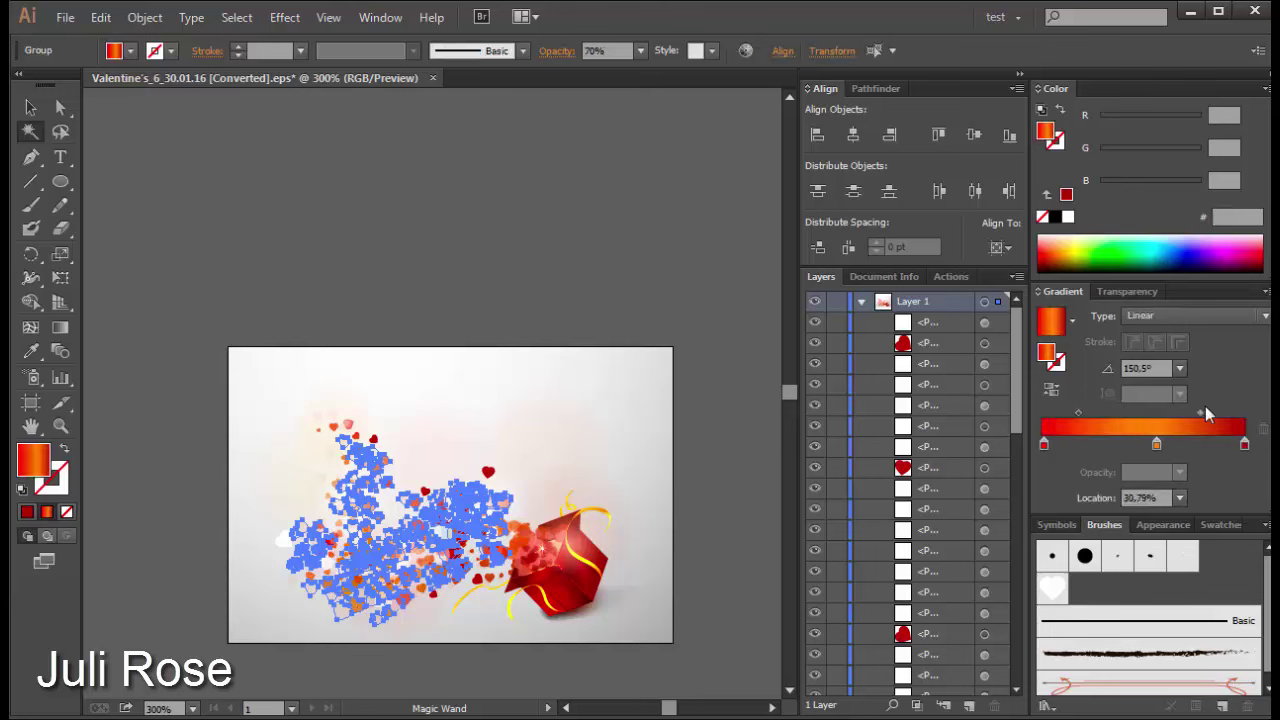
Step: Nudge the hearts' gradient midpoint and lighten the middle stop to a pale peach-orange
{"action": "left_click_drag", "start_coordinate": [1200, 412], "coordinate": [1146, 443]}
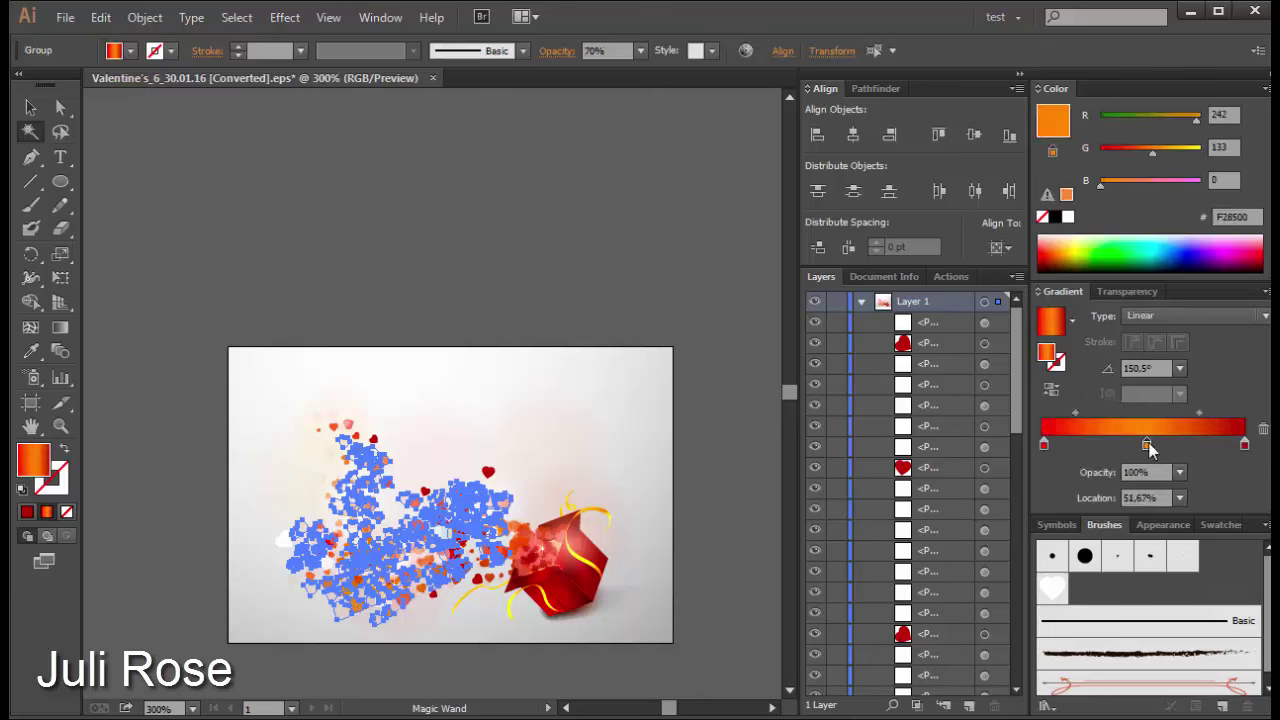
{"action": "left_click", "coordinate": [1168, 153]}
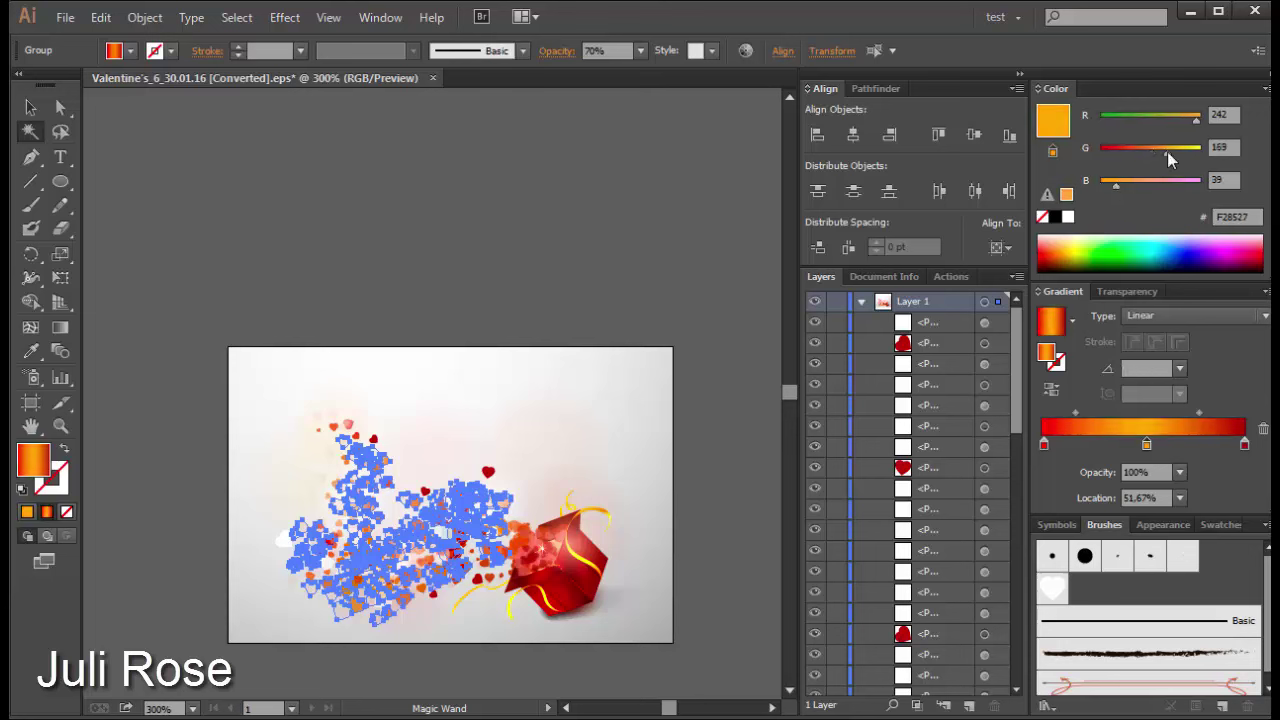
{"action": "left_click", "coordinate": [757, 373]}
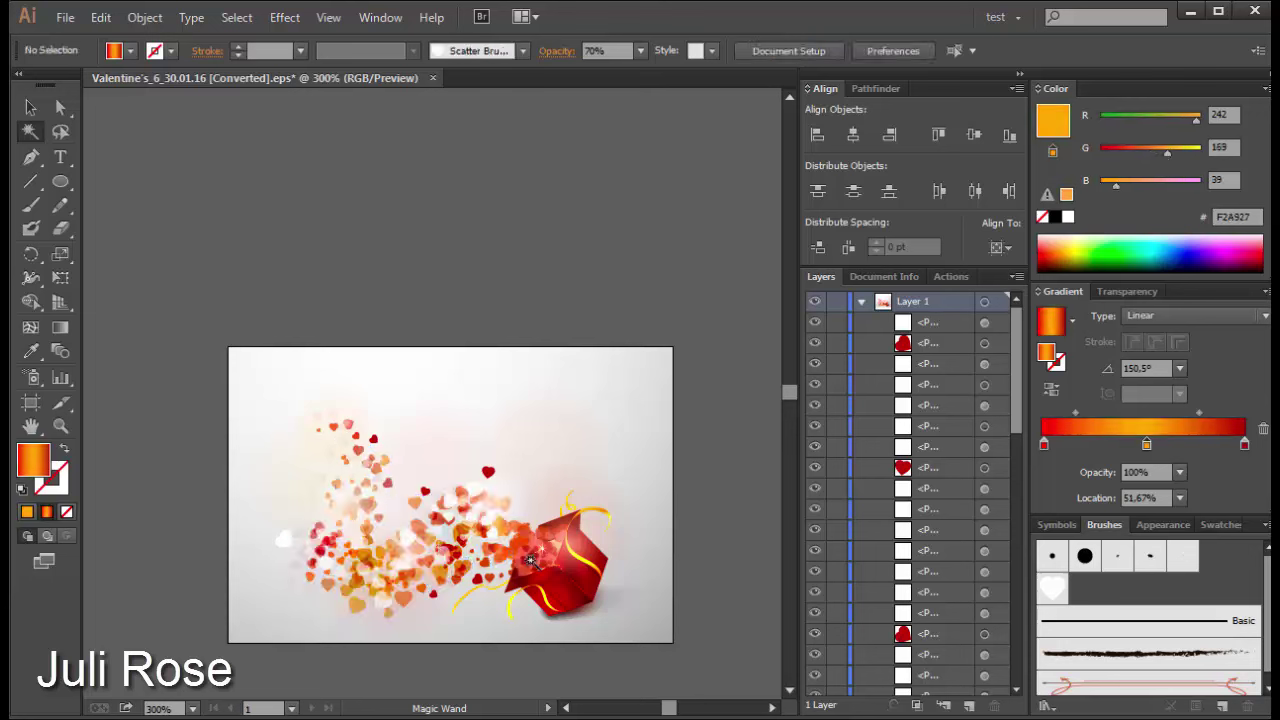
{"action": "left_click", "coordinate": [357, 608]}
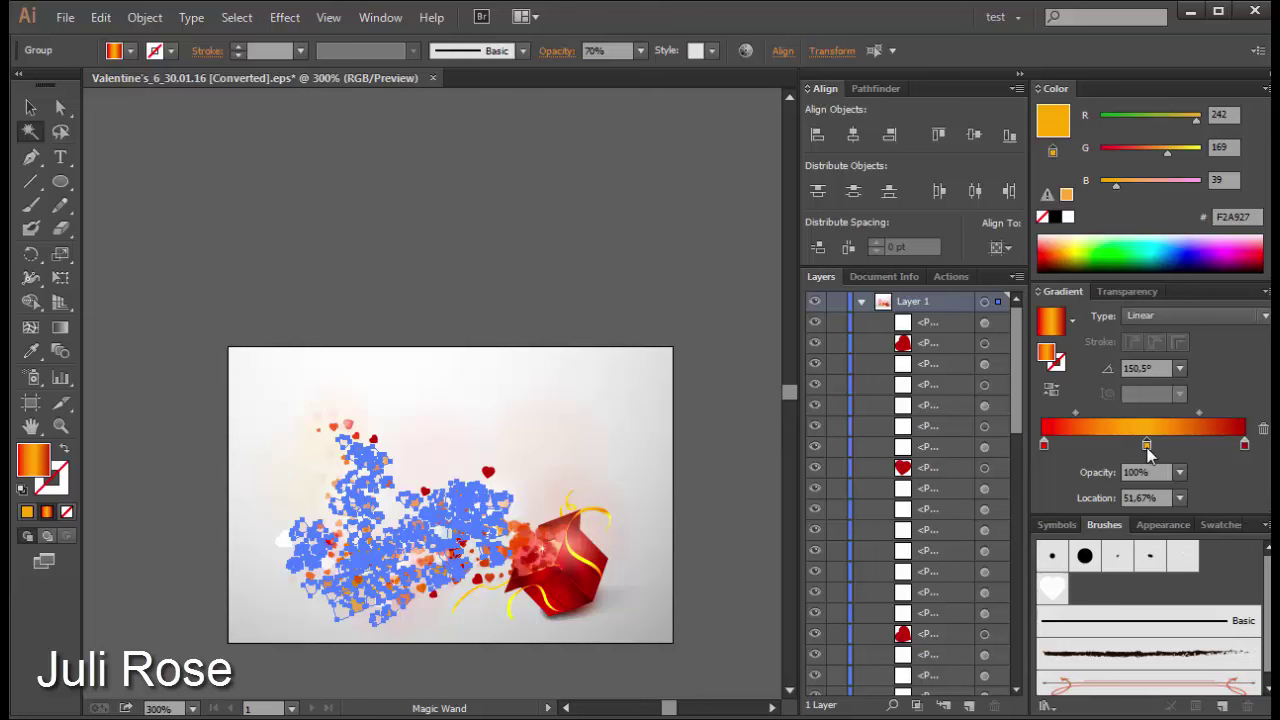
{"action": "left_click", "coordinate": [1063, 238]}
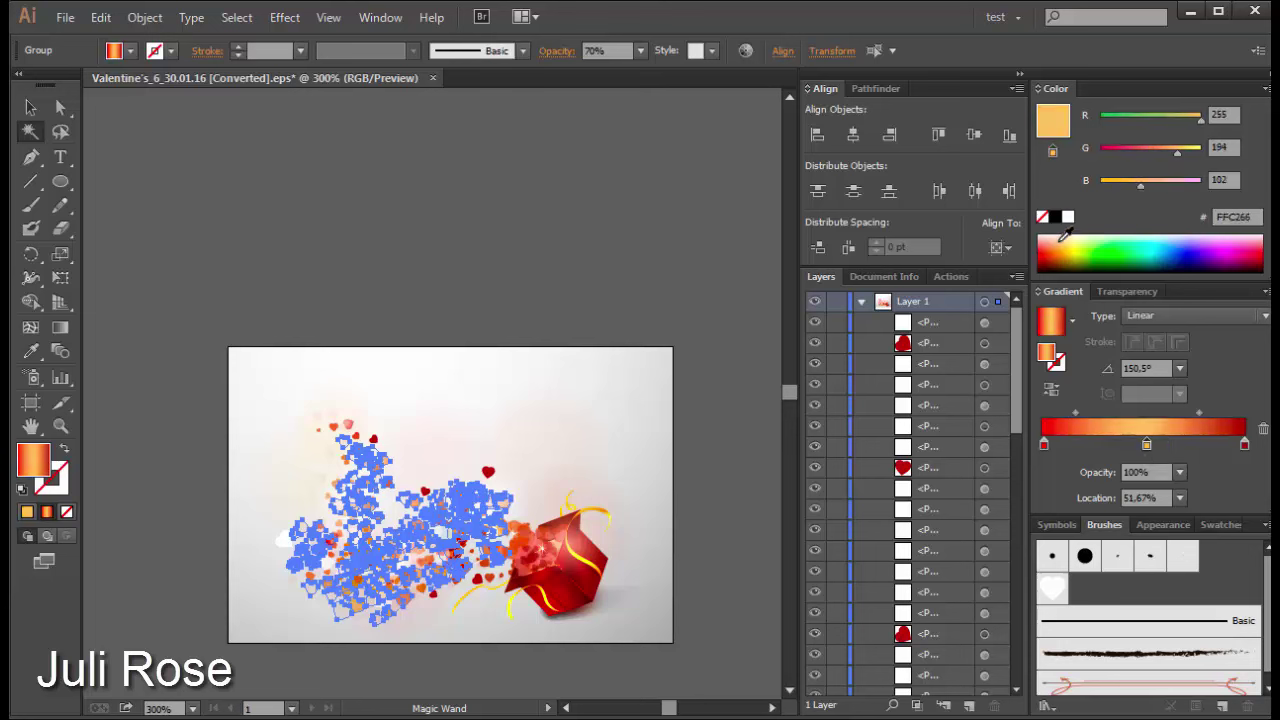
{"action": "left_click", "coordinate": [1063, 236]}
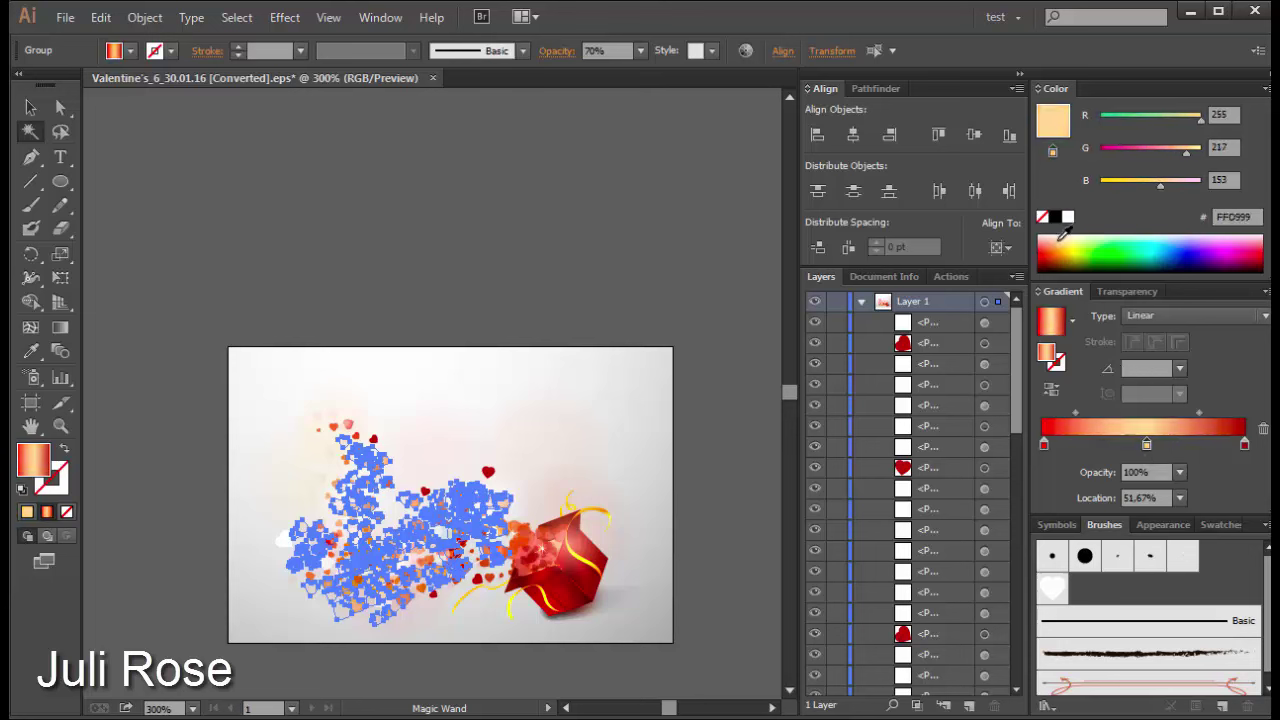
Step: Set the scattered hearts' opacity to 90% and deselect the artwork
{"action": "key", "text": "ctrl+h"}
{"action": "left_click", "coordinate": [717, 453]}
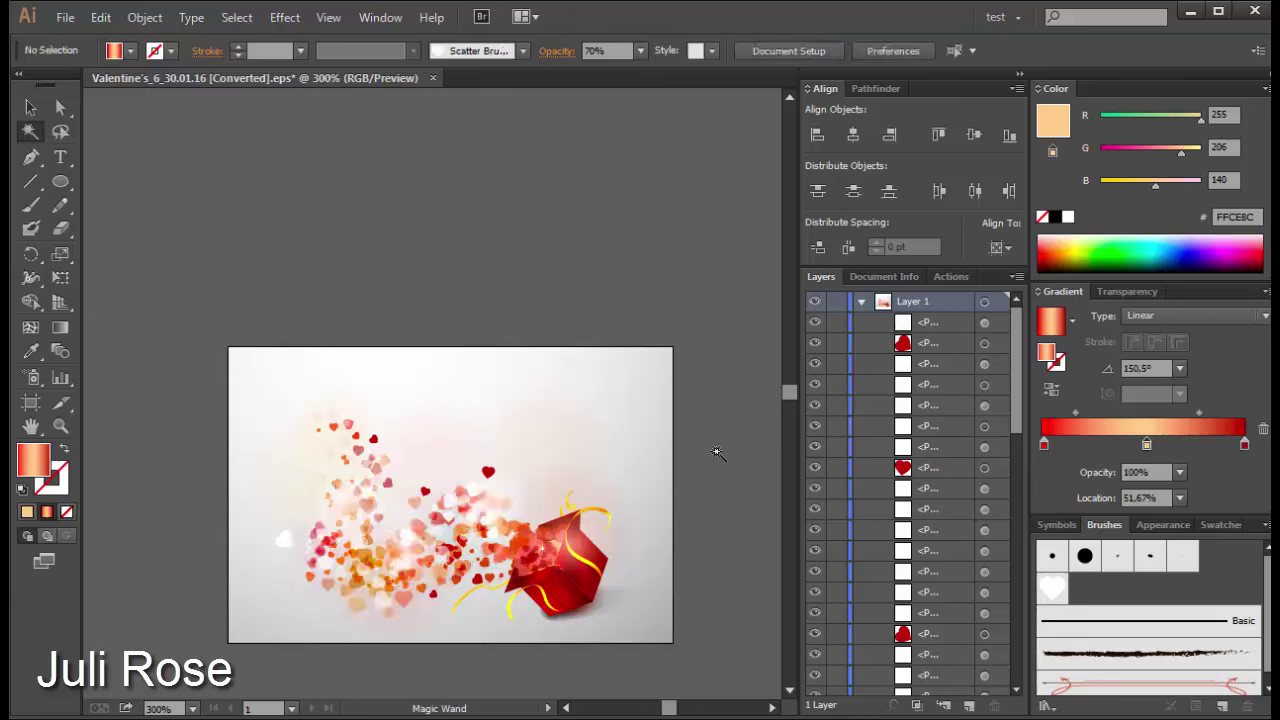
{"action": "left_click", "coordinate": [354, 613]}
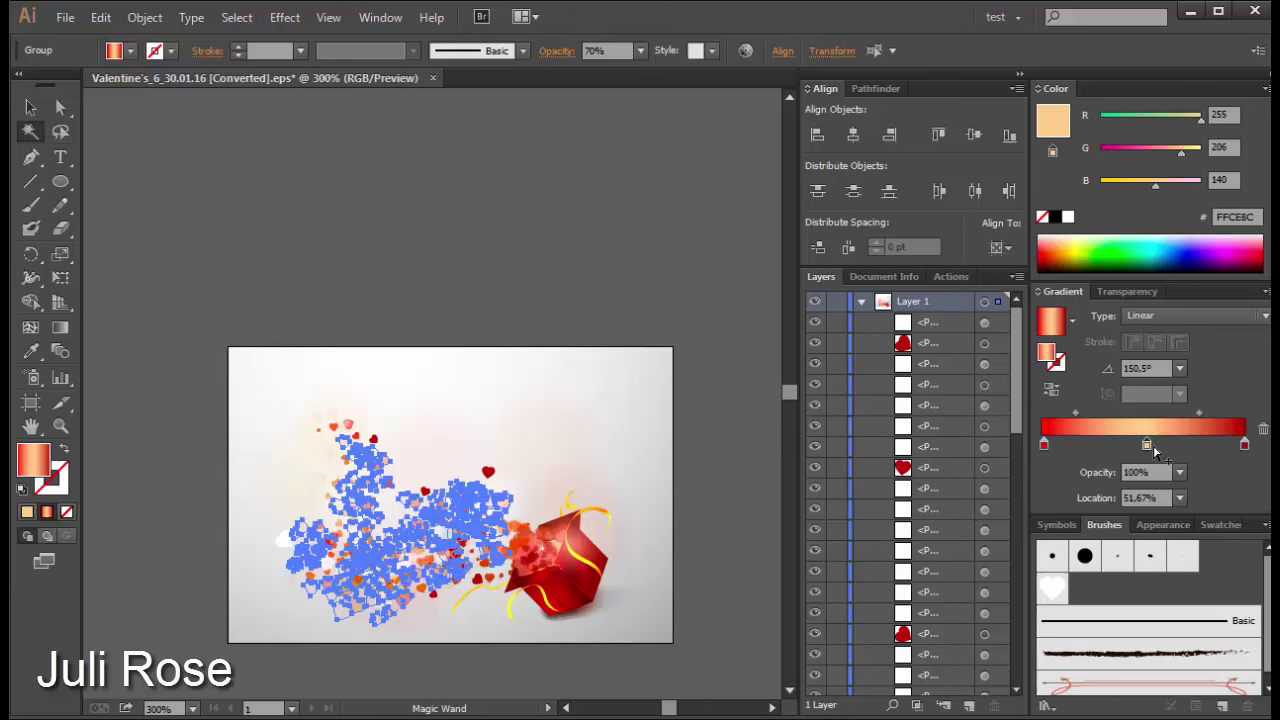
{"action": "left_click", "coordinate": [640, 50]}
{"action": "left_click", "coordinate": [665, 247]}
{"action": "key", "text": "ctrl+h"}
{"action": "left_click", "coordinate": [670, 285]}
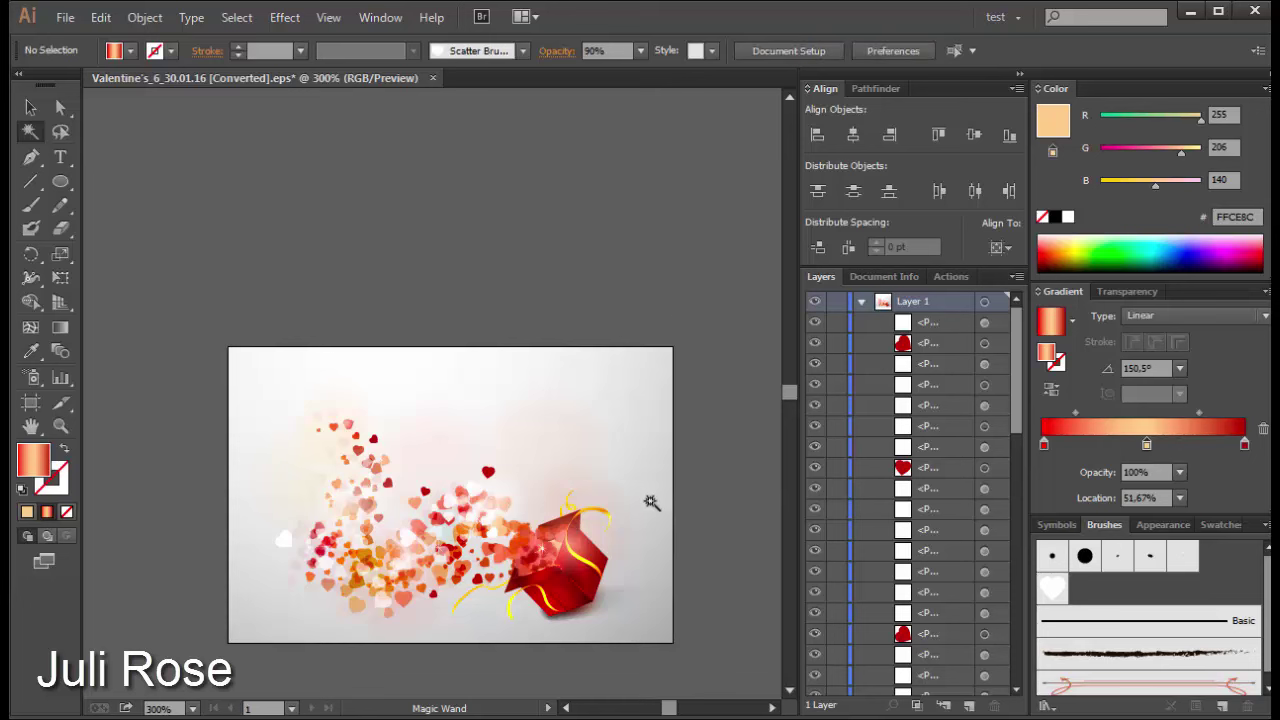
{"action": "left_click", "coordinate": [30, 107]}
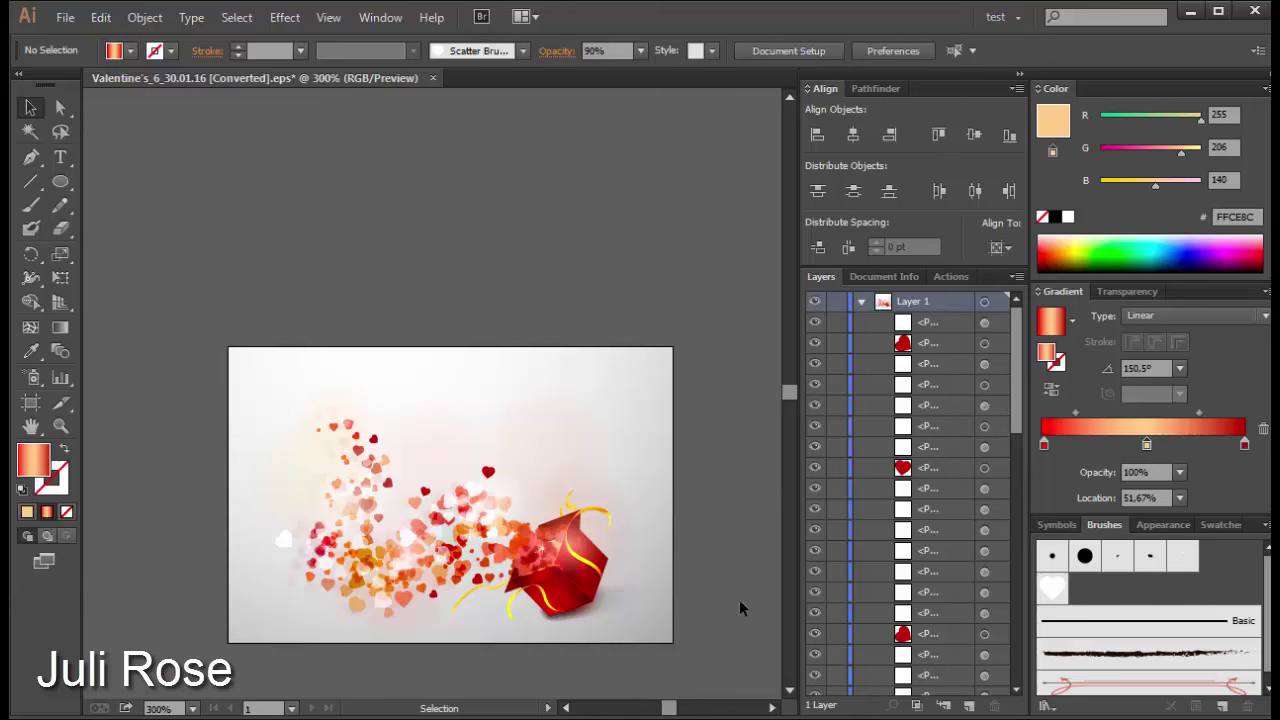
Step: Marquee-select the artwork, nudge it right and scale it larger from a corner
{"action": "left_click_drag", "start_coordinate": [641, 378], "coordinate": [240, 648]}
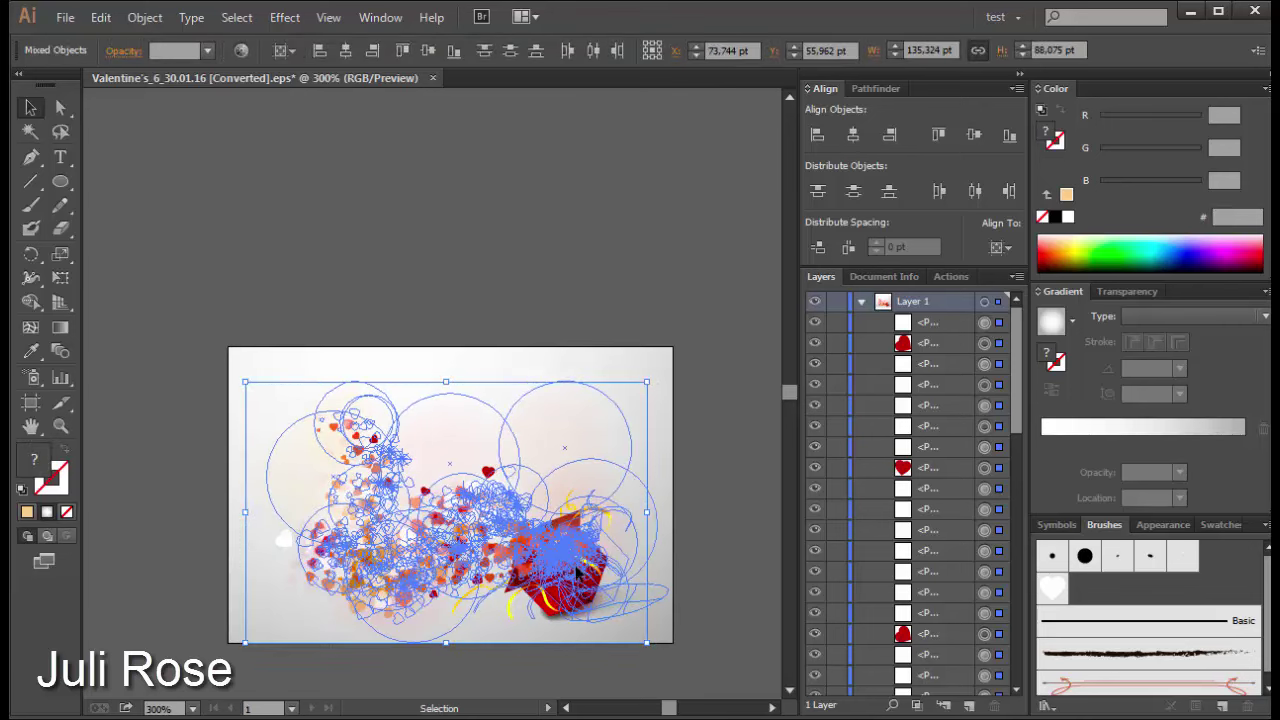
{"action": "left_click_drag", "start_coordinate": [578, 572], "coordinate": [578, 576]}
{"action": "left_click_drag", "start_coordinate": [266, 381], "coordinate": [206, 320]}
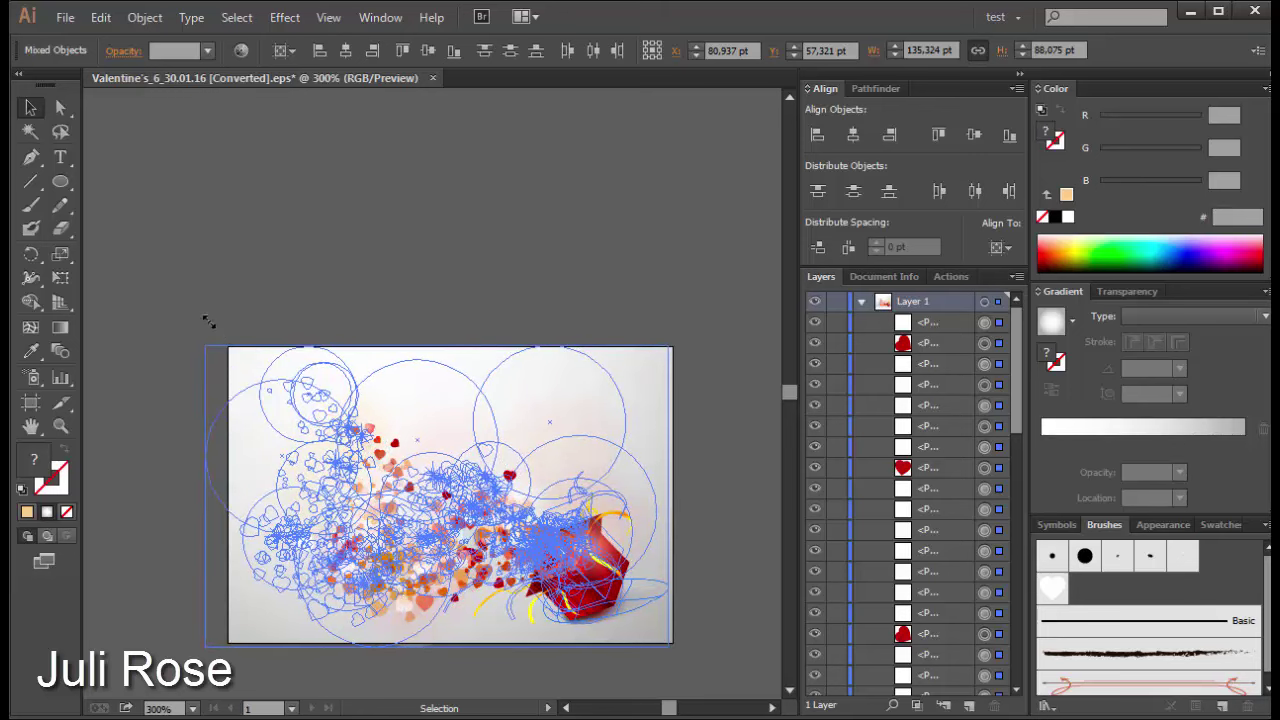
{"action": "left_click", "coordinate": [571, 276]}
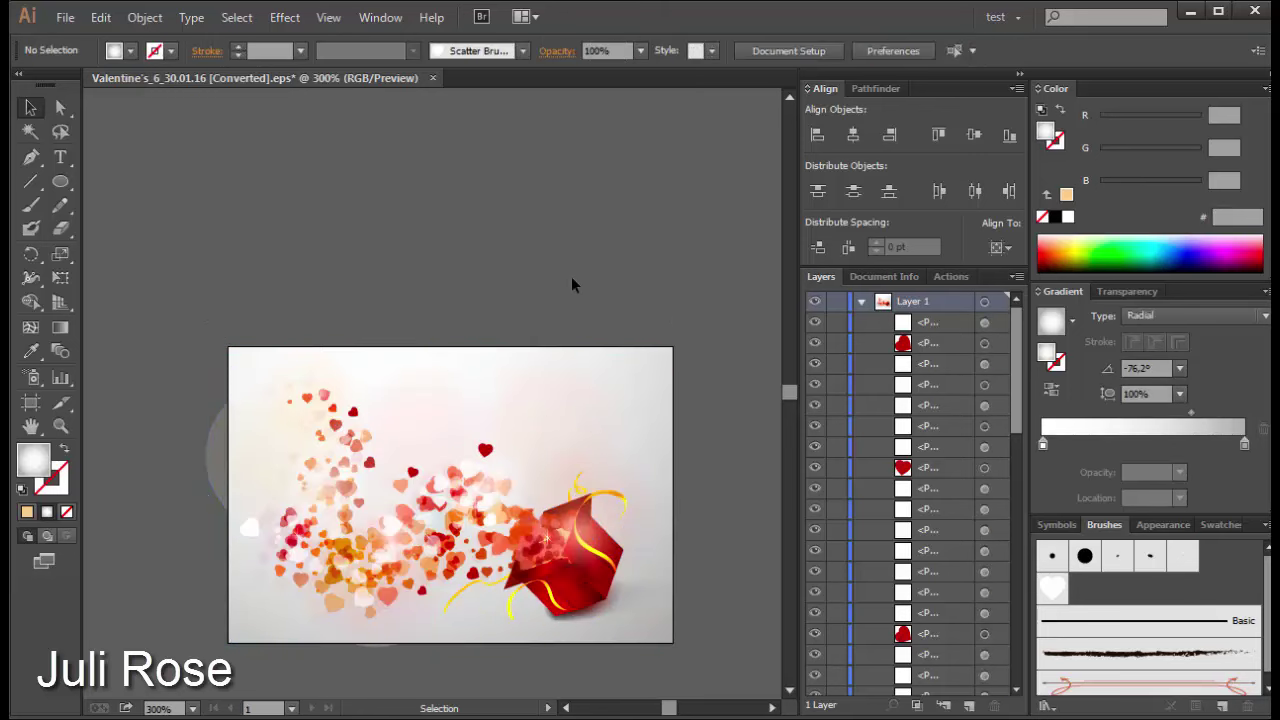
Step: Reselect the artwork without the background and shrink and reposition it
{"action": "left_click_drag", "start_coordinate": [711, 310], "coordinate": [201, 640]}
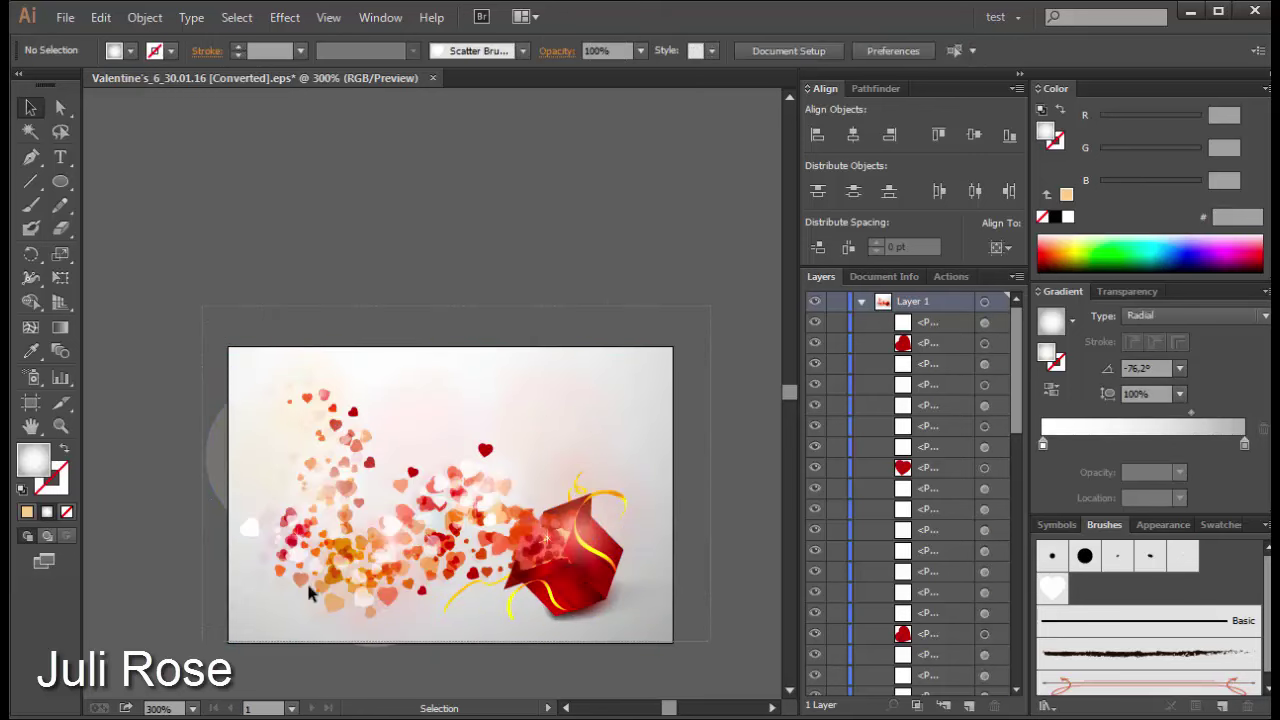
{"action": "left_click", "coordinate": [435, 358], "text": "shift"}
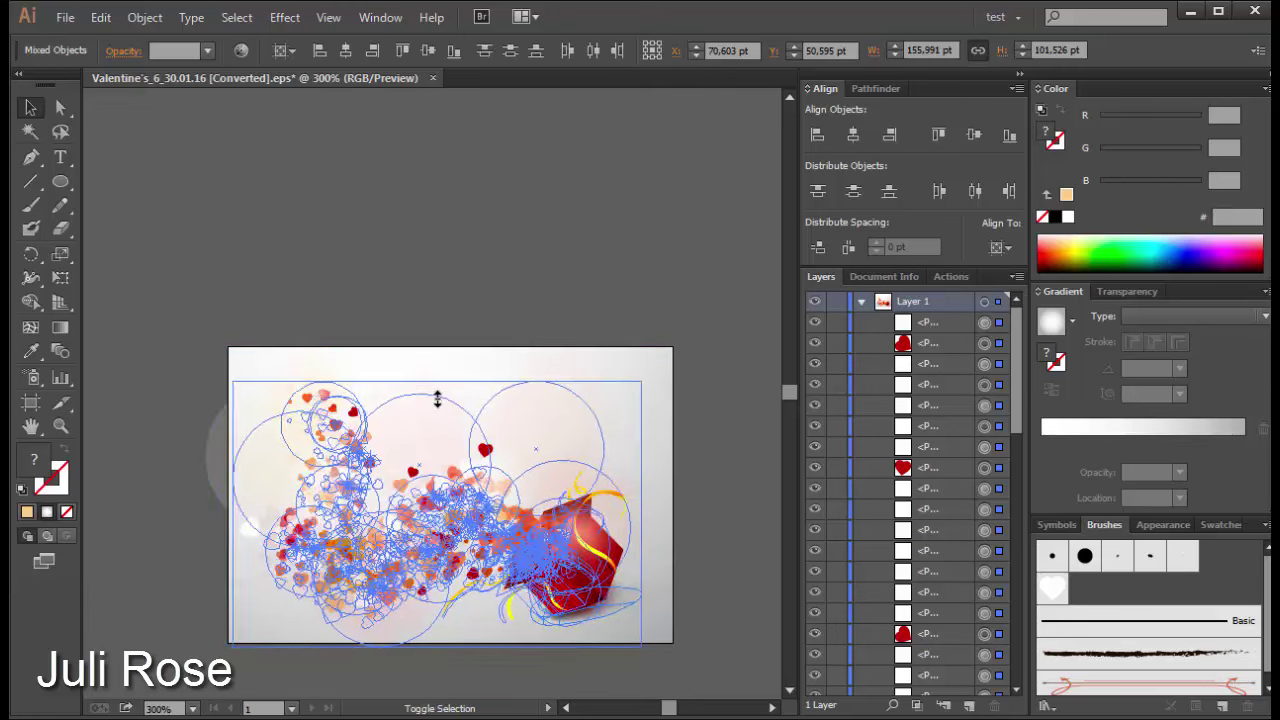
{"action": "mouse_move", "coordinate": [437, 408]}
{"action": "left_mouse_down"}
{"action": "mouse_move", "coordinate": [558, 590]}
{"action": "mouse_move", "coordinate": [582, 586]}
{"action": "left_mouse_up"}
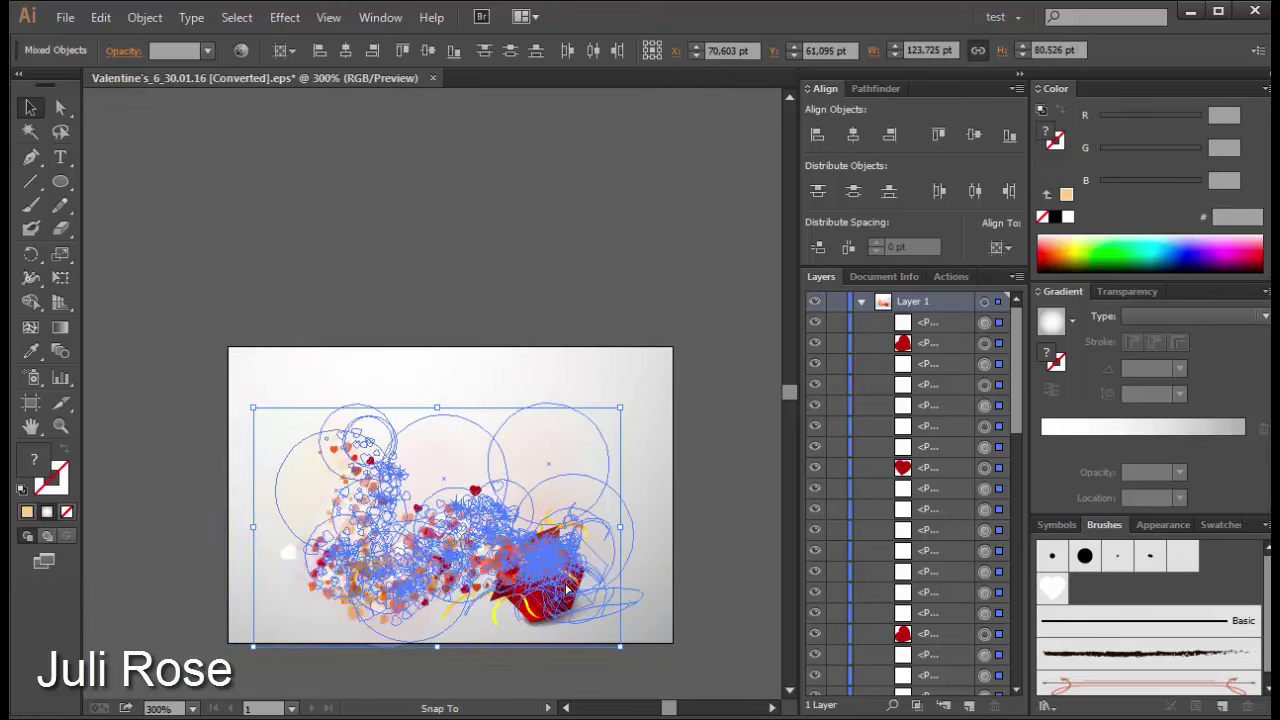
{"action": "left_click", "coordinate": [741, 566]}
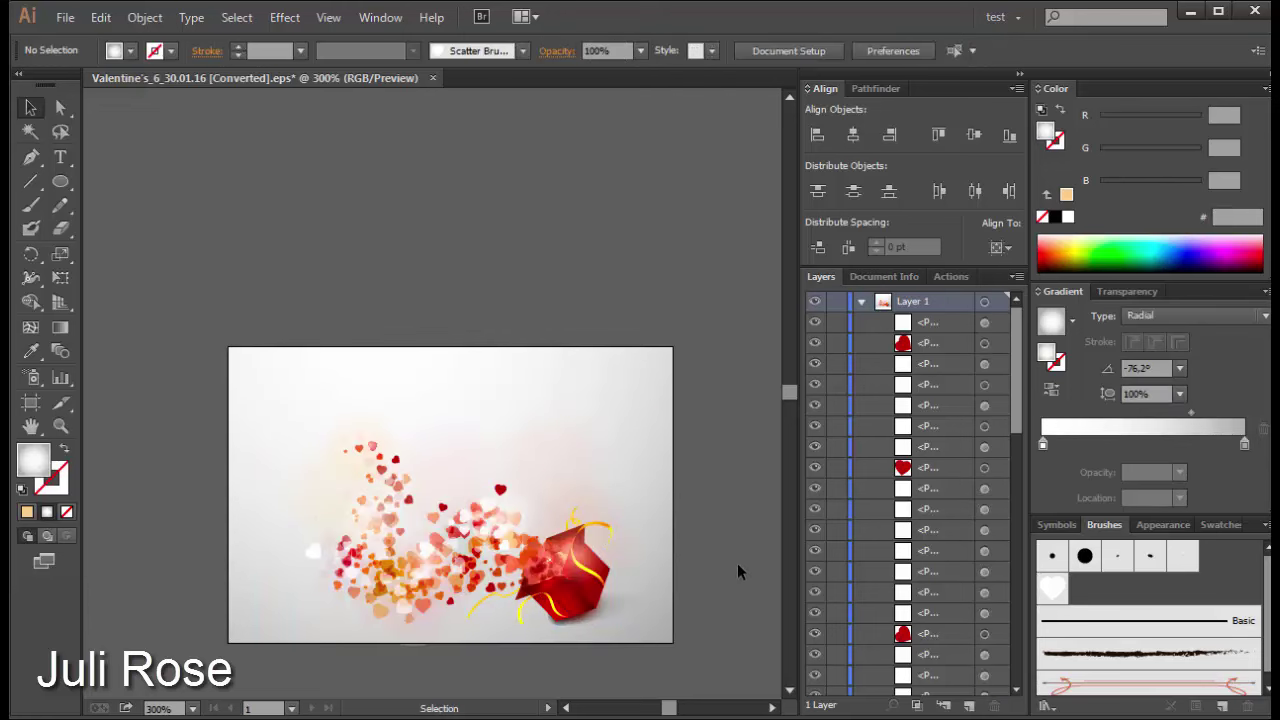
{"action": "left_click", "coordinate": [430, 641]}
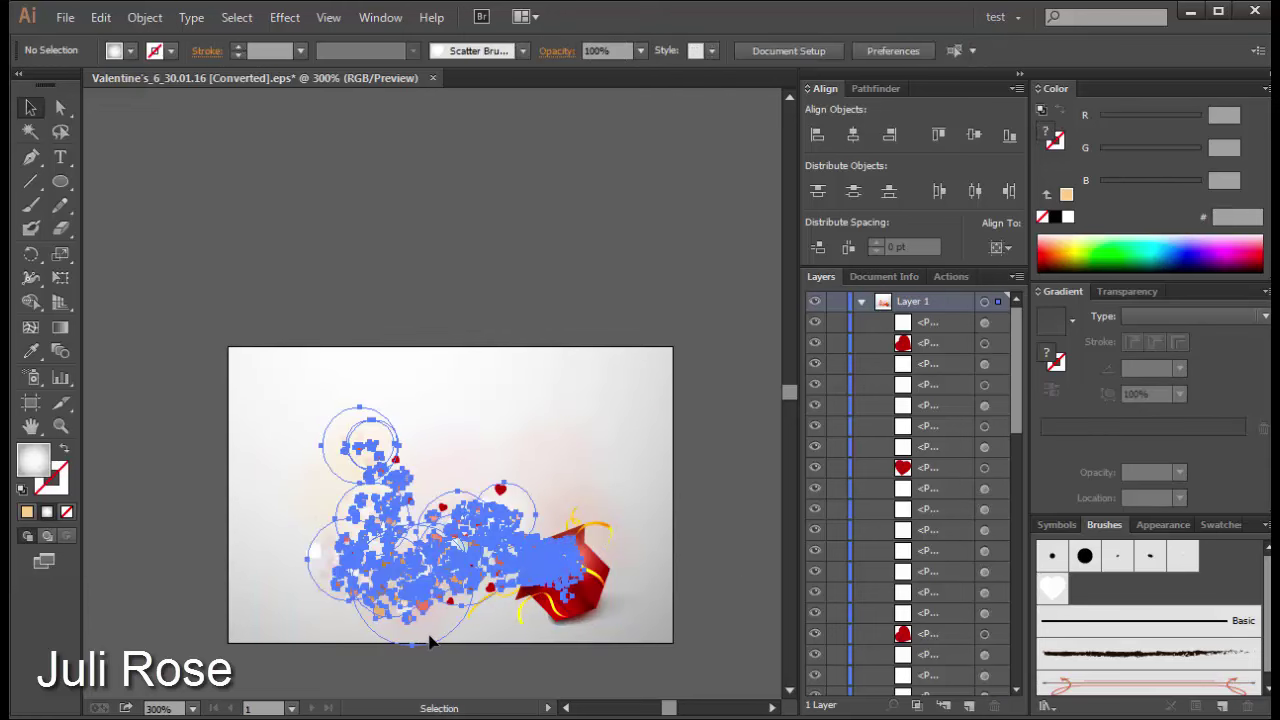
{"action": "left_click", "coordinate": [675, 545]}
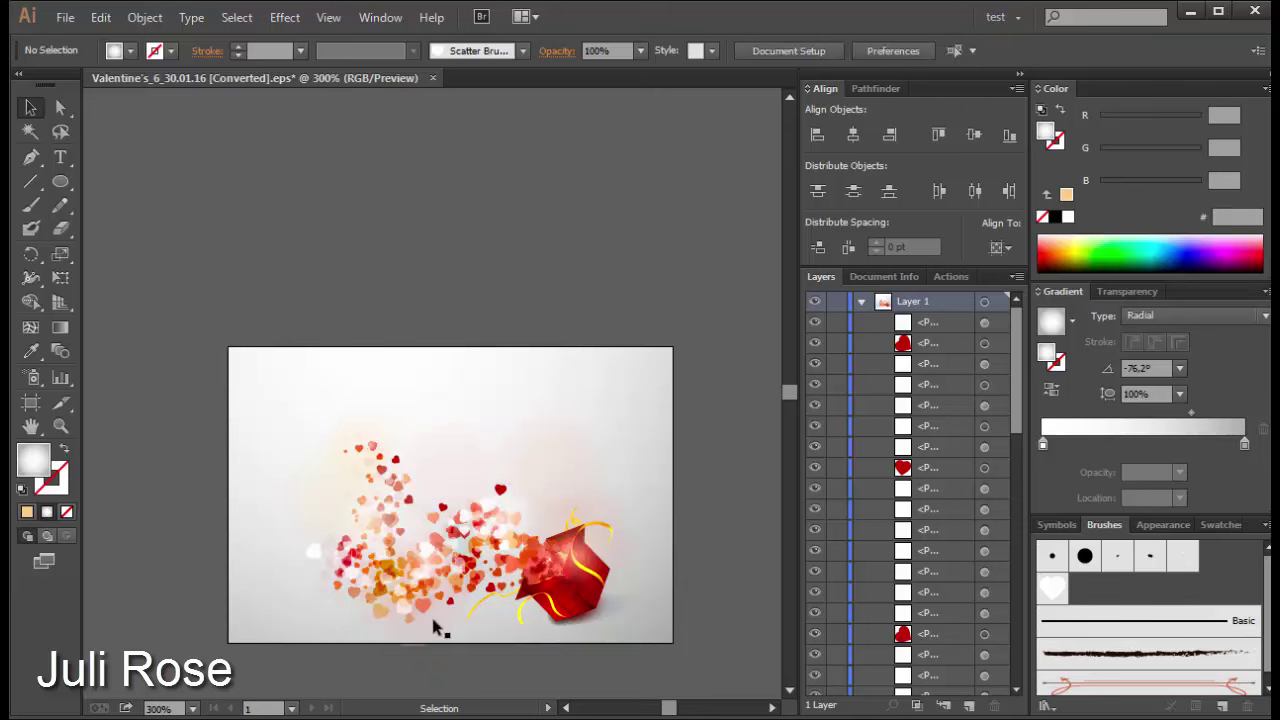
Step: Enlarge the hearts and gift box up and left, then nudge them into place
{"action": "left_click_drag", "start_coordinate": [668, 378], "coordinate": [272, 648]}
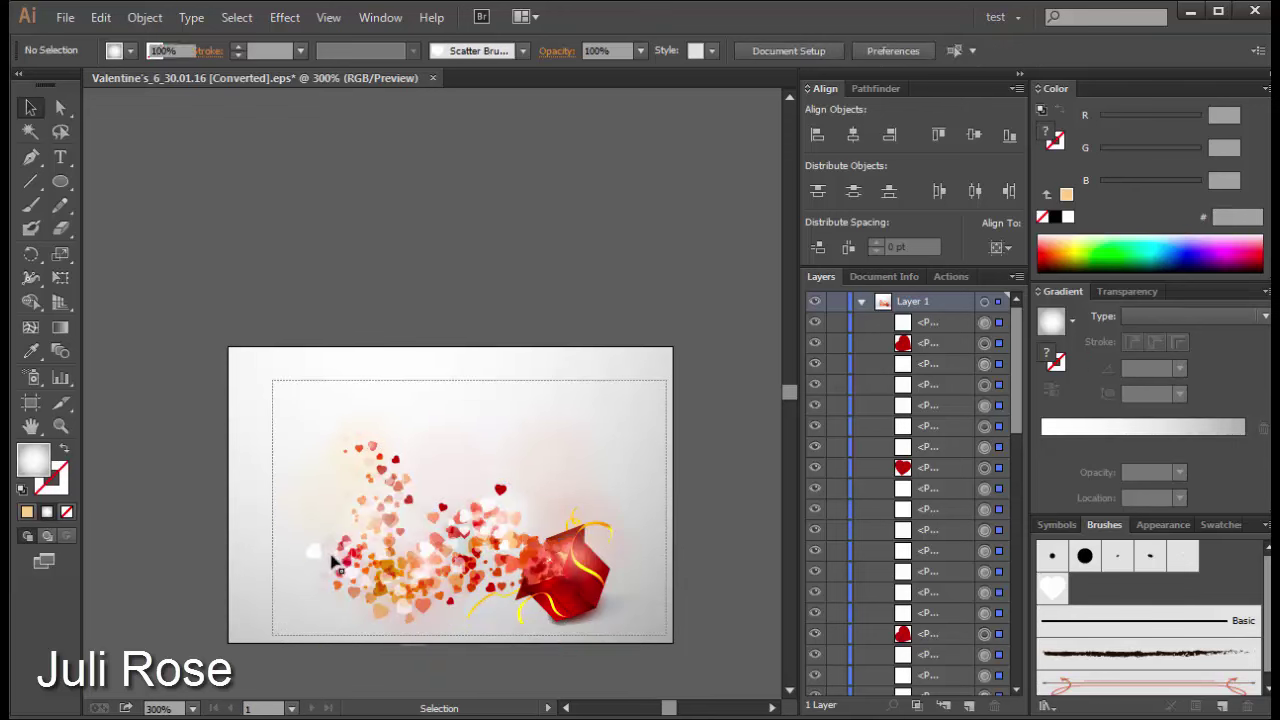
{"action": "left_click_drag", "start_coordinate": [278, 407], "coordinate": [257, 393]}
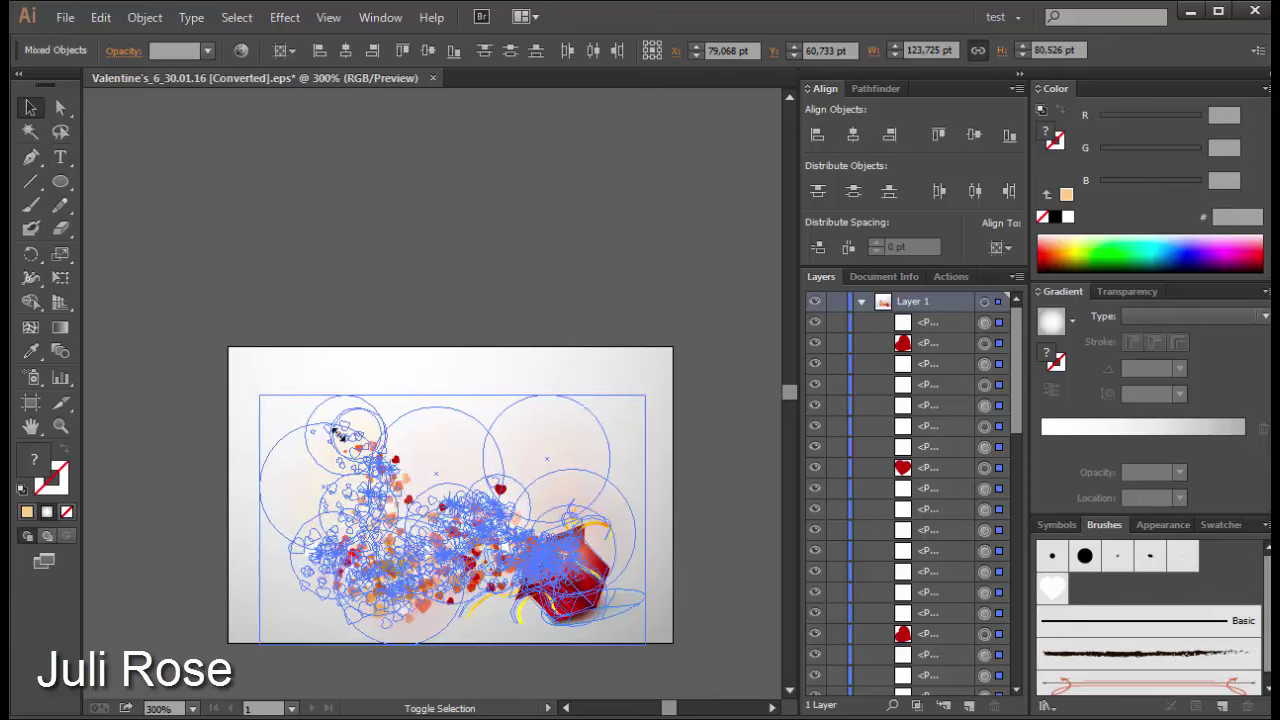
{"action": "left_click_drag", "start_coordinate": [562, 583], "coordinate": [552, 560]}
{"action": "left_click", "coordinate": [750, 545]}
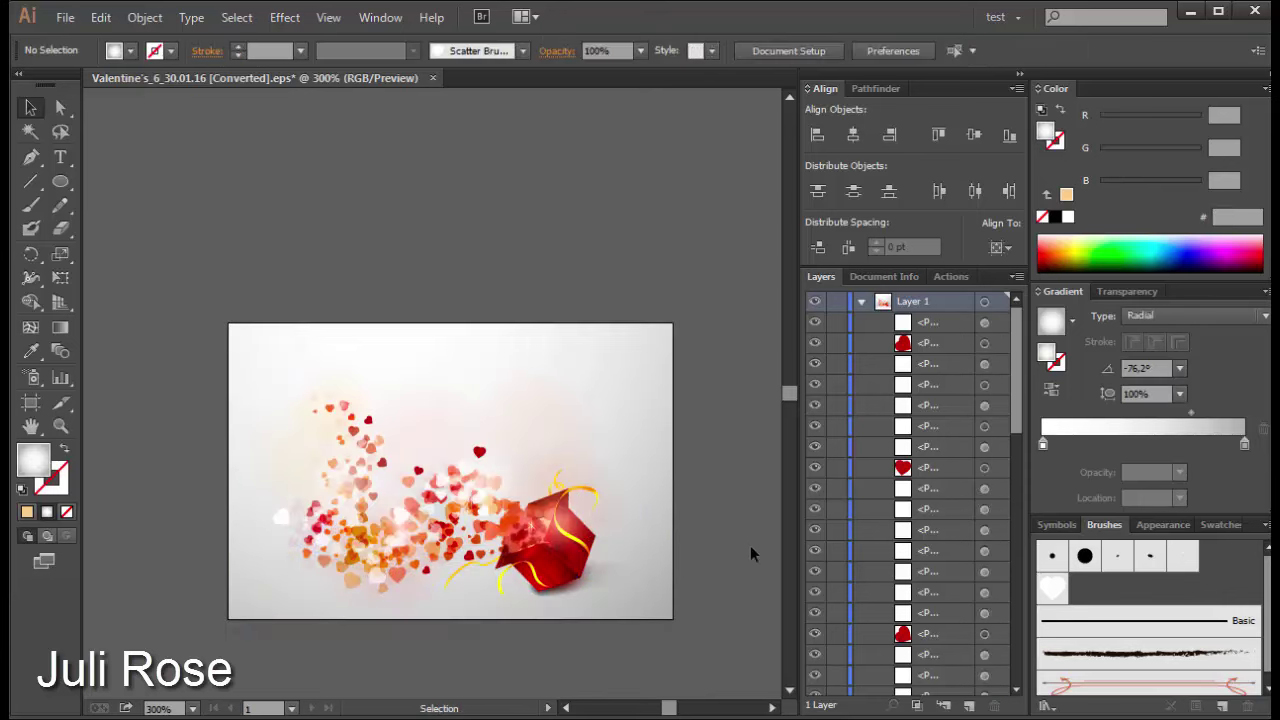
Step: Direct-select a pink glow circle among the hearts and change its blend mode
{"action": "left_click", "coordinate": [530, 548]}
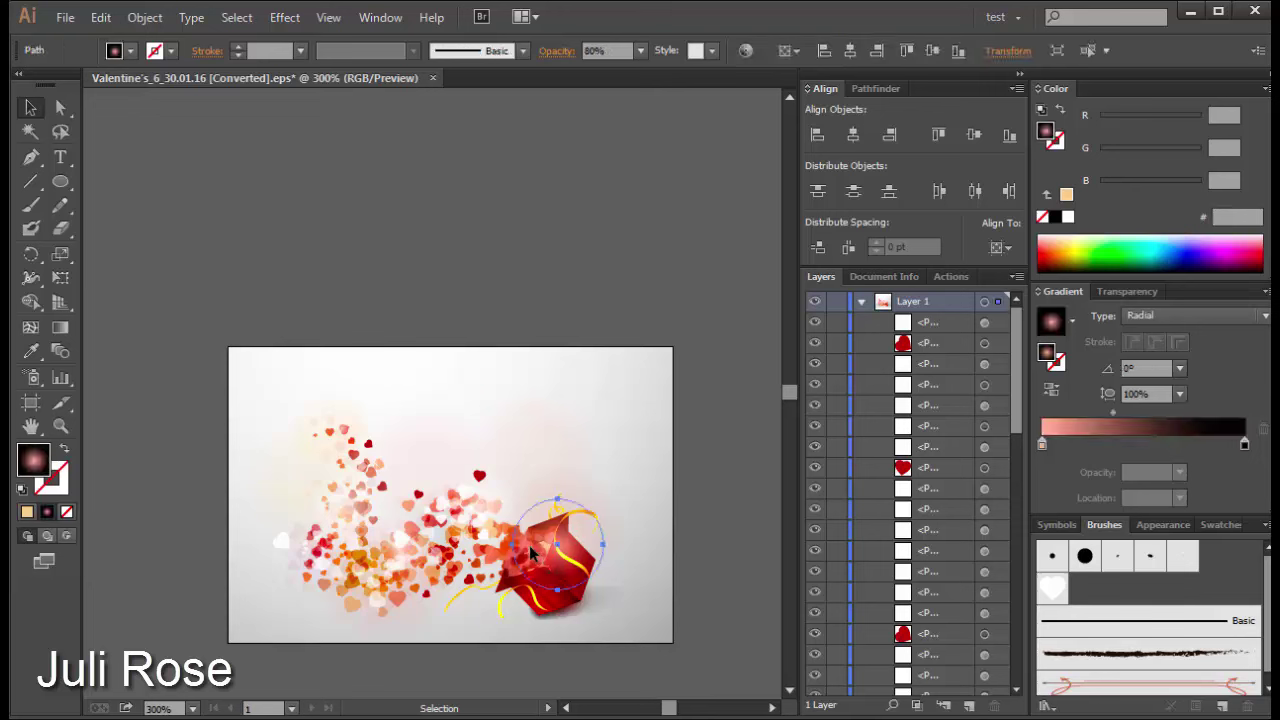
{"action": "left_click", "coordinate": [407, 626]}
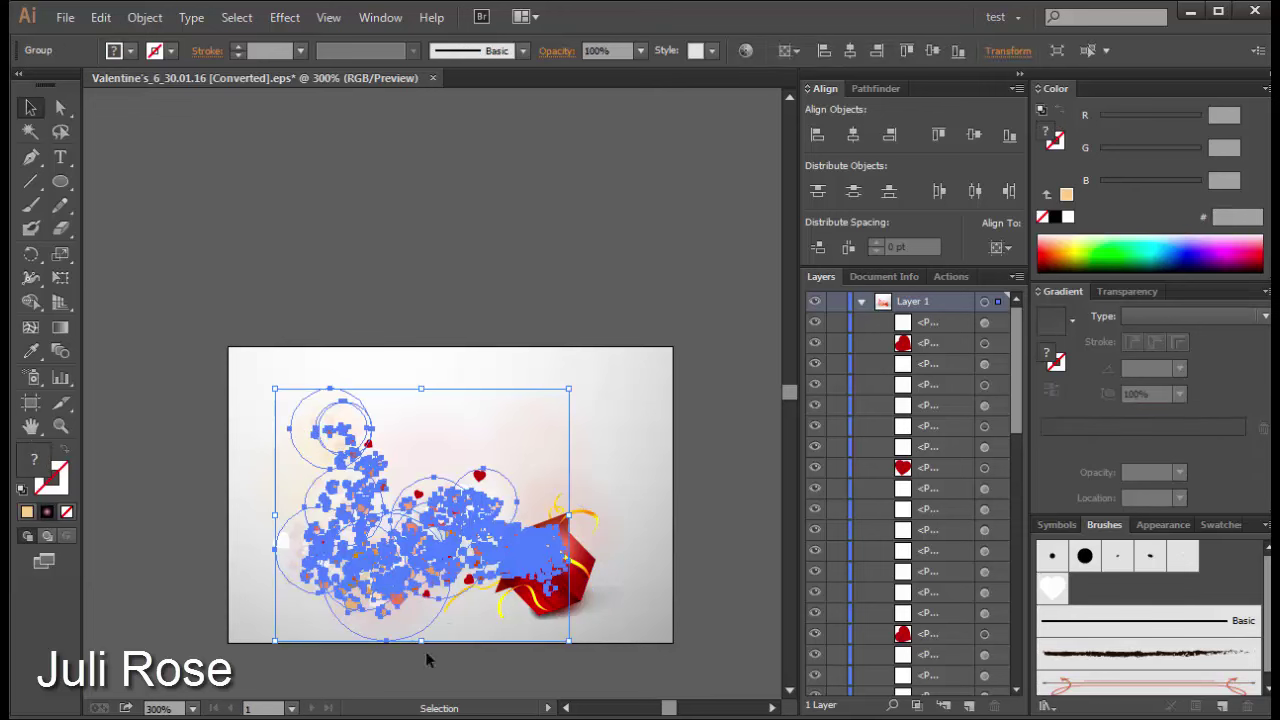
{"action": "key", "text": "a"}
{"action": "left_click", "coordinate": [425, 651]}
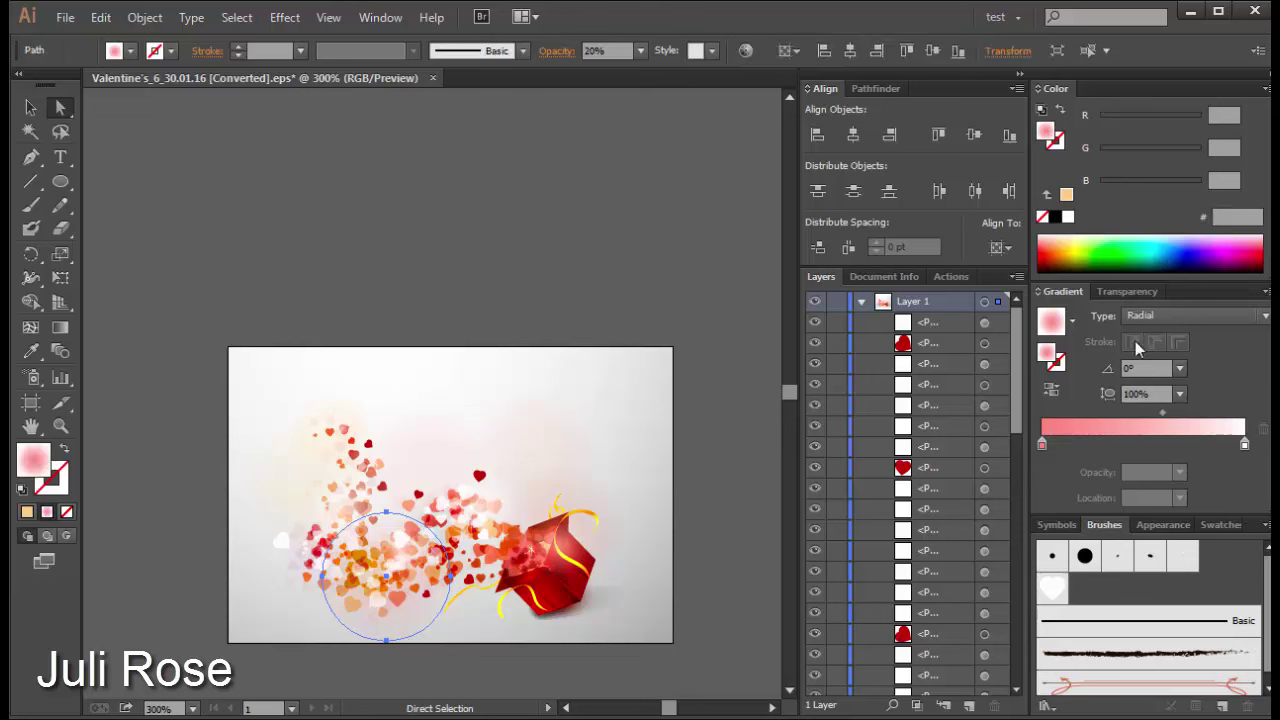
{"action": "left_click", "coordinate": [1127, 291]}
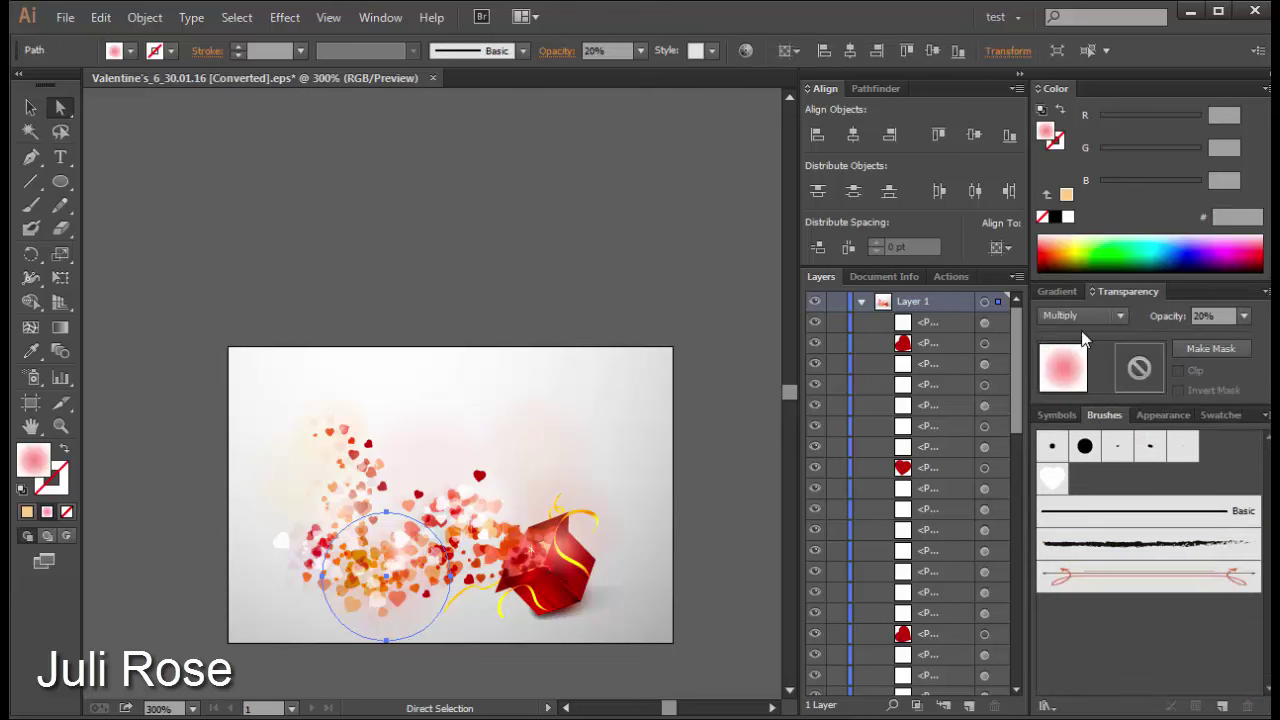
{"action": "left_click", "coordinate": [1081, 318]}
{"action": "left_click", "coordinate": [1079, 405]}
{"action": "left_click", "coordinate": [1056, 291]}
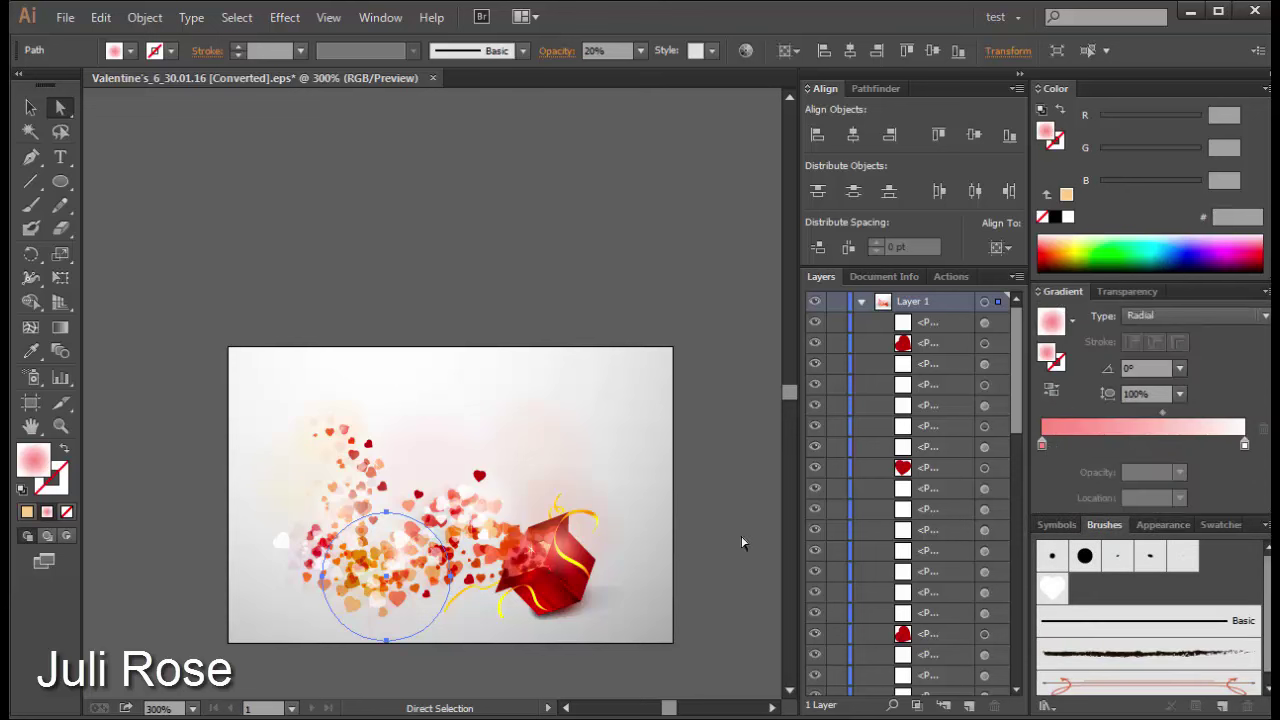
Step: Set the glow circle's opacity to 90% and shift it slightly left
{"action": "left_click_drag", "start_coordinate": [410, 626], "coordinate": [315, 651]}
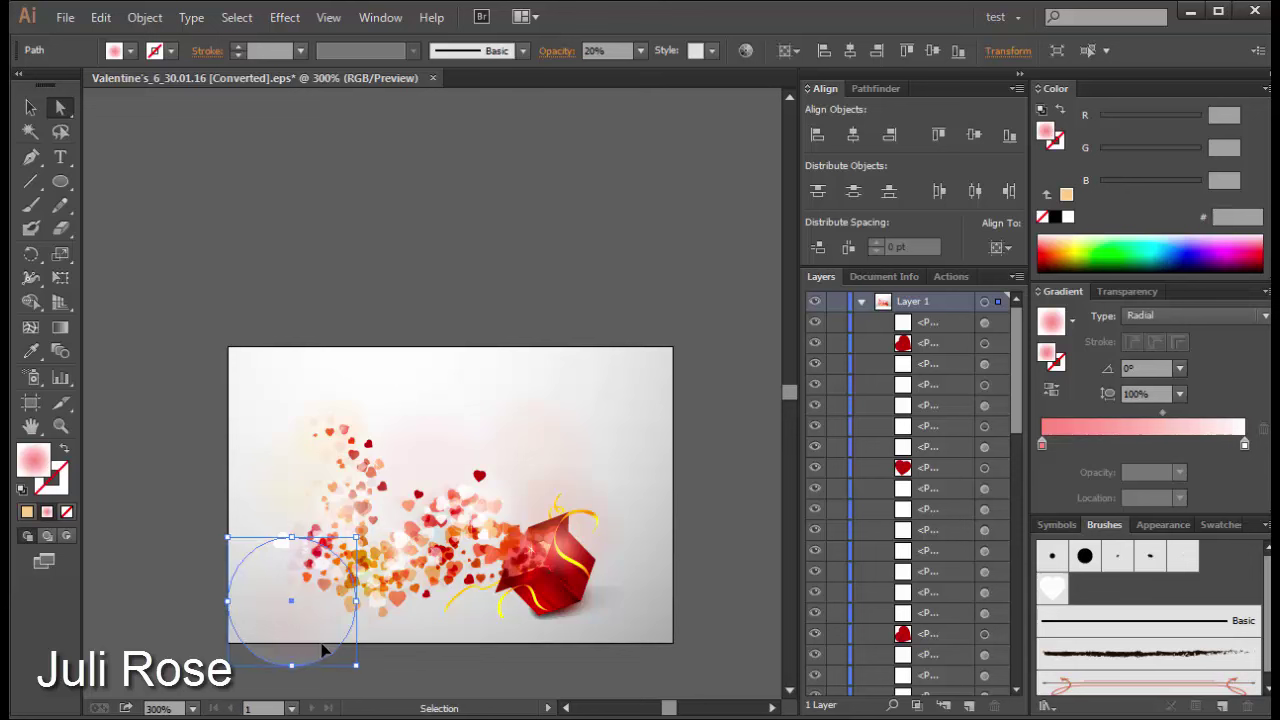
{"action": "key", "text": "ctrl+z"}
{"action": "left_click", "coordinate": [641, 51]}
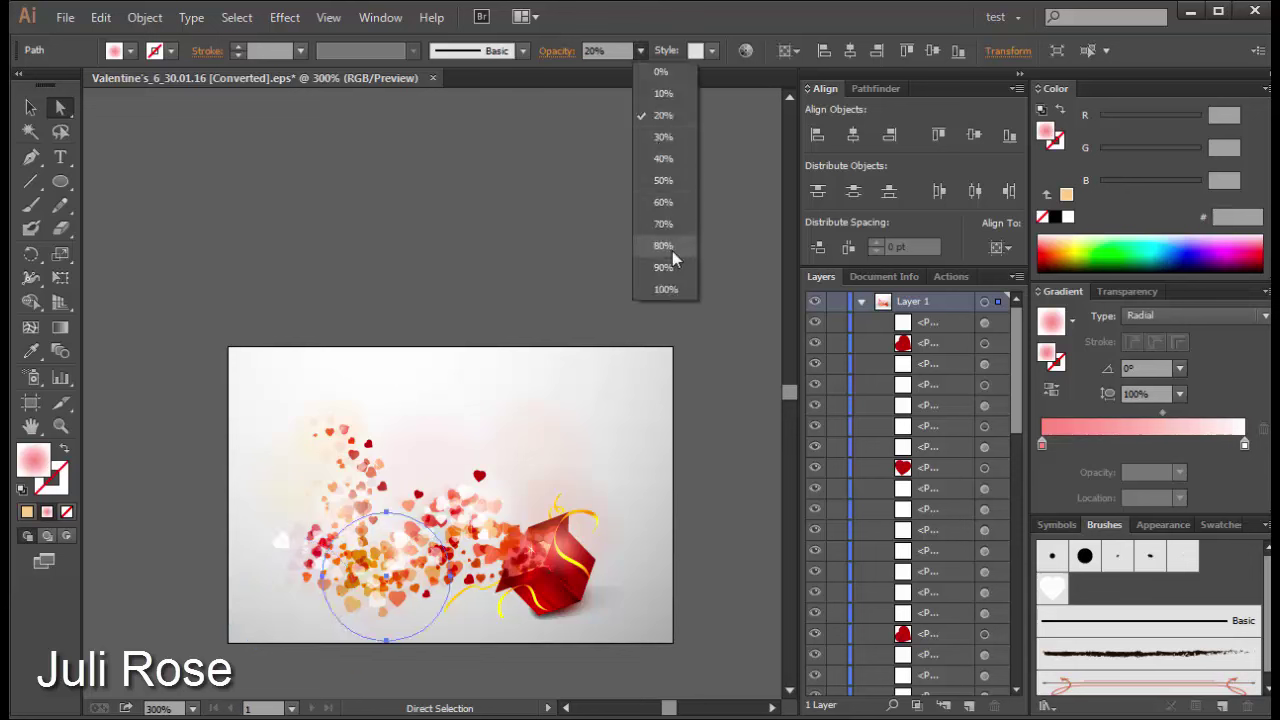
{"action": "left_click", "coordinate": [672, 251]}
{"action": "left_click", "coordinate": [643, 51]}
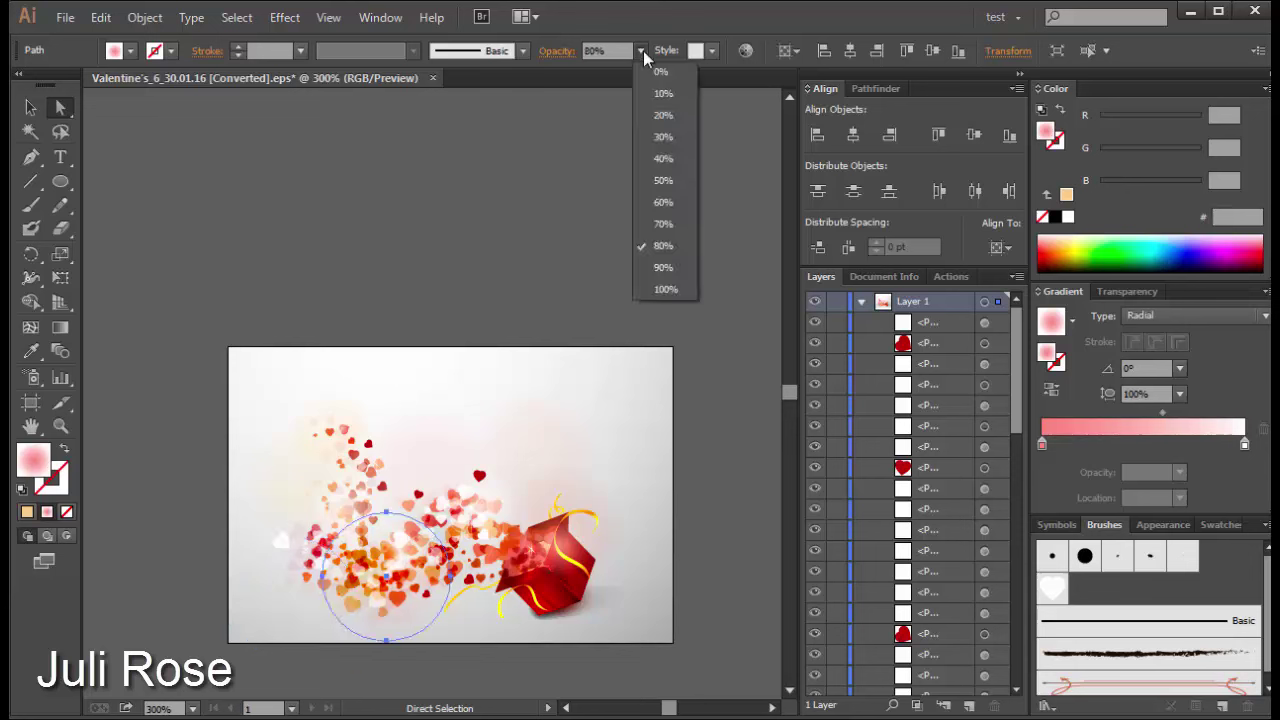
{"action": "left_click", "coordinate": [674, 250]}
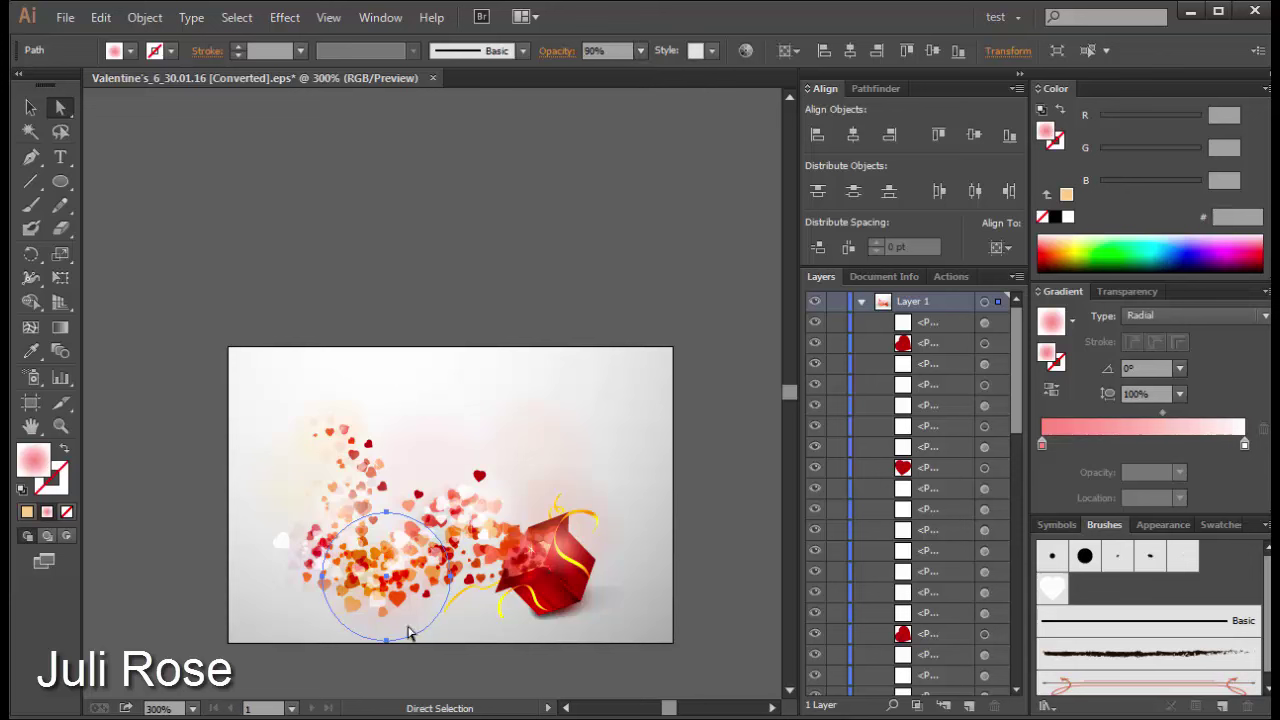
{"action": "left_click_drag", "start_coordinate": [408, 632], "coordinate": [362, 635]}
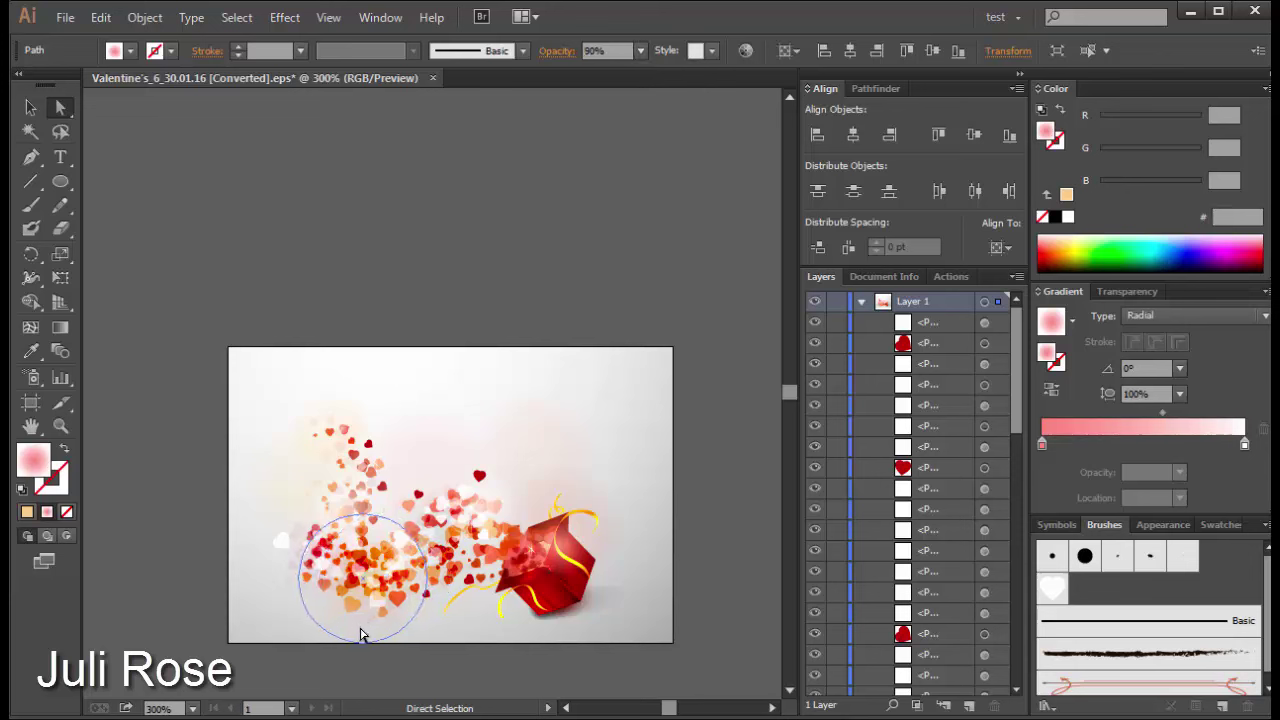
Step: Recolour the glow's left gradient stop pink-red and place a copy up and right
{"action": "left_click", "coordinate": [1042, 445]}
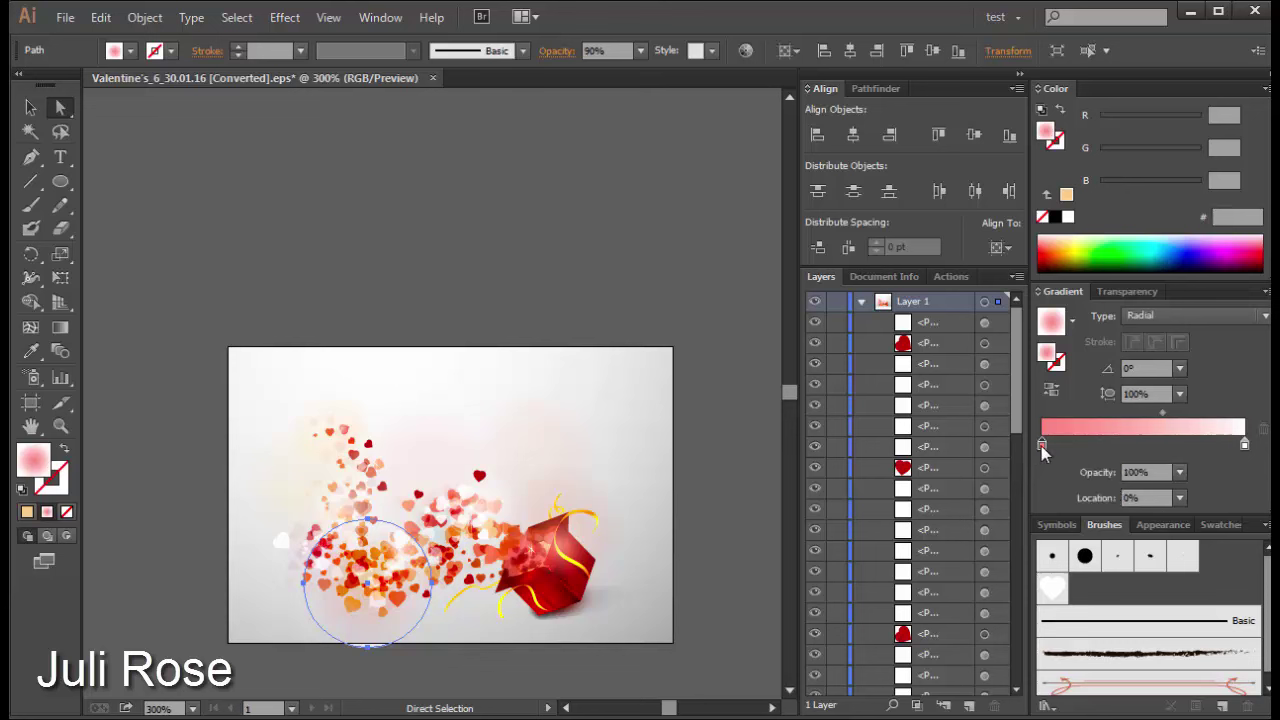
{"action": "left_click", "coordinate": [1049, 243]}
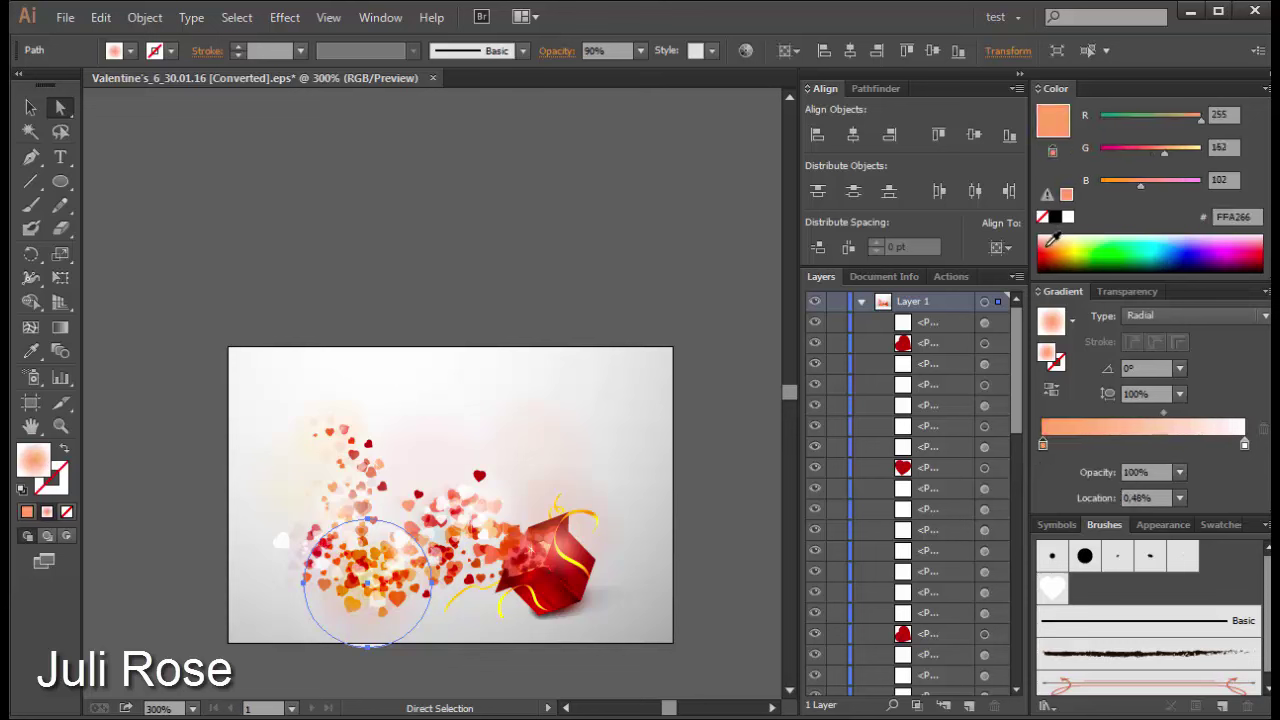
{"action": "left_click", "coordinate": [1049, 245]}
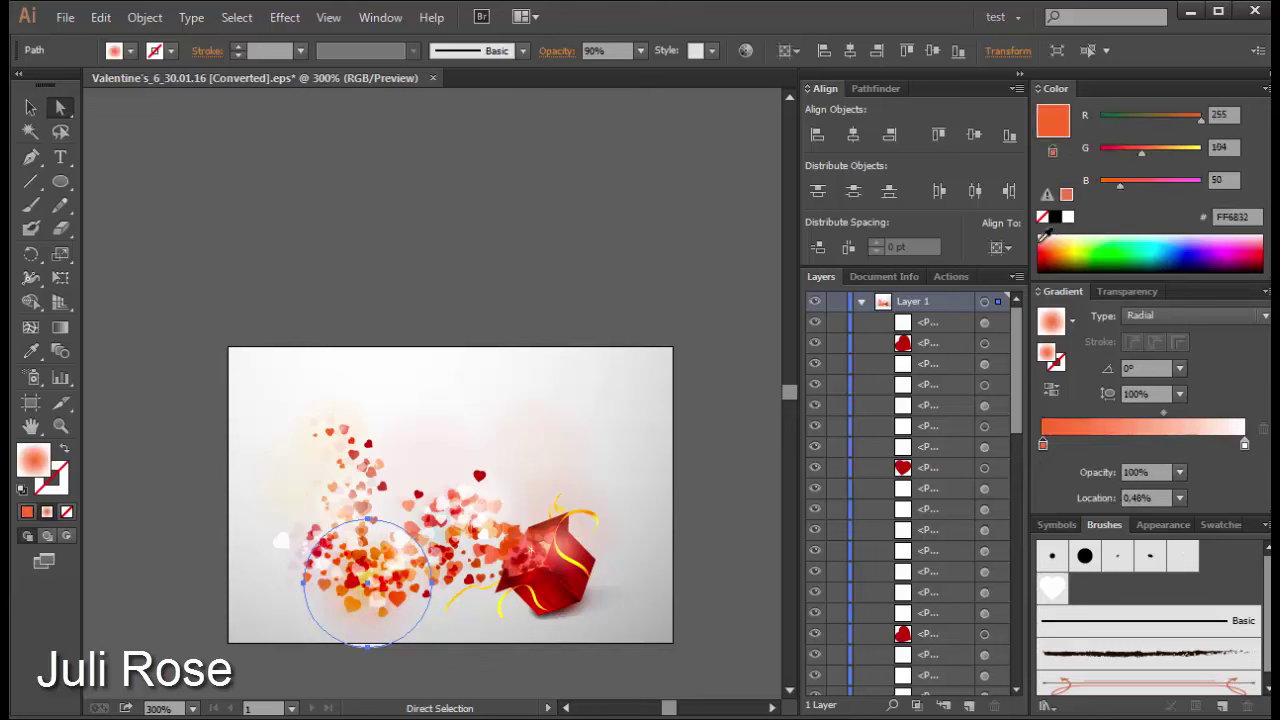
{"action": "left_click", "coordinate": [1045, 240]}
{"action": "mouse_move", "coordinate": [367, 643]}
{"action": "left_mouse_down"}
{"action": "mouse_move", "coordinate": [490, 532]}
{"action": "mouse_move", "coordinate": [452, 557]}
{"action": "left_mouse_up"}
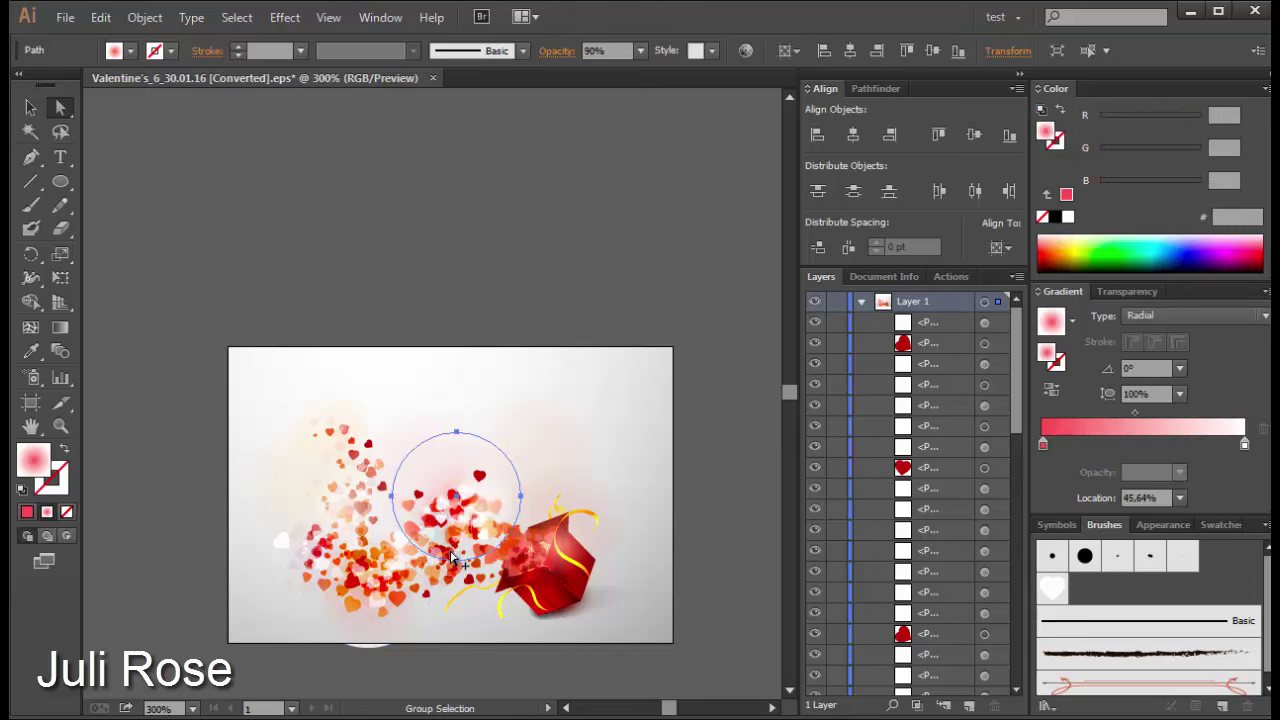
{"action": "left_click", "coordinate": [698, 497]}
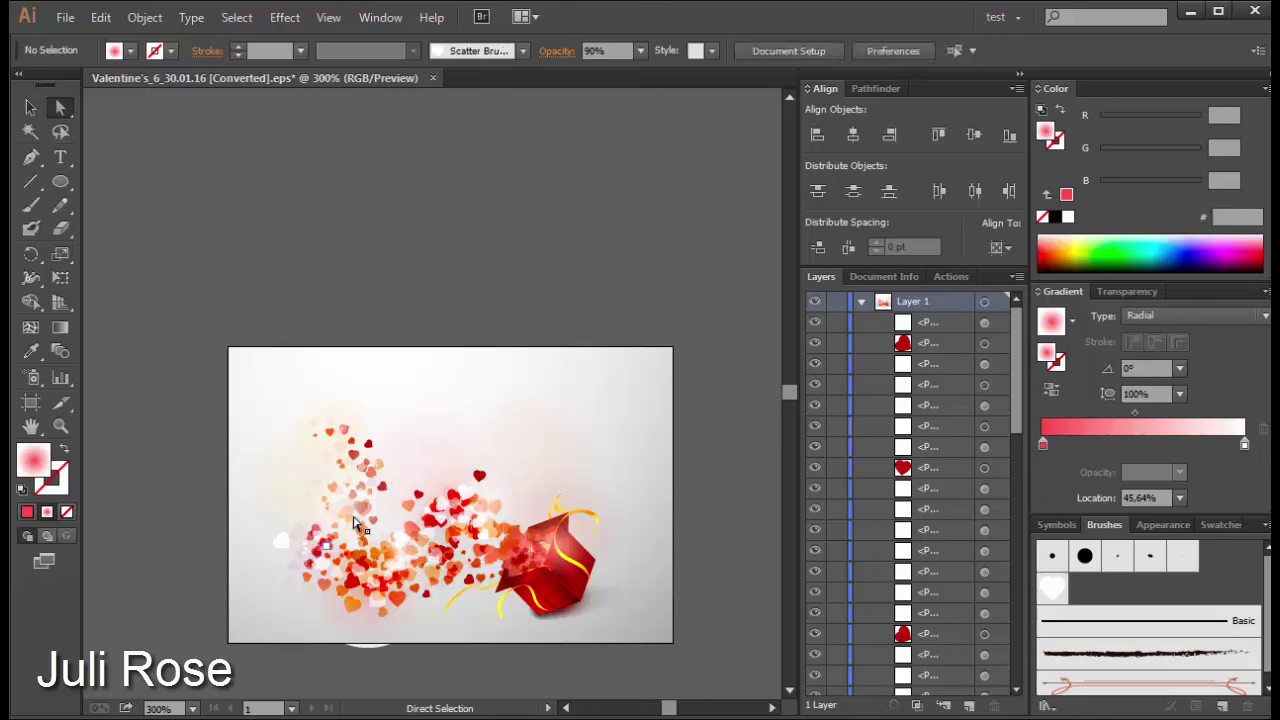
Step: Inspect the yellow and large faint glow circles' transparency and gradient settings
{"action": "left_click", "coordinate": [306, 458]}
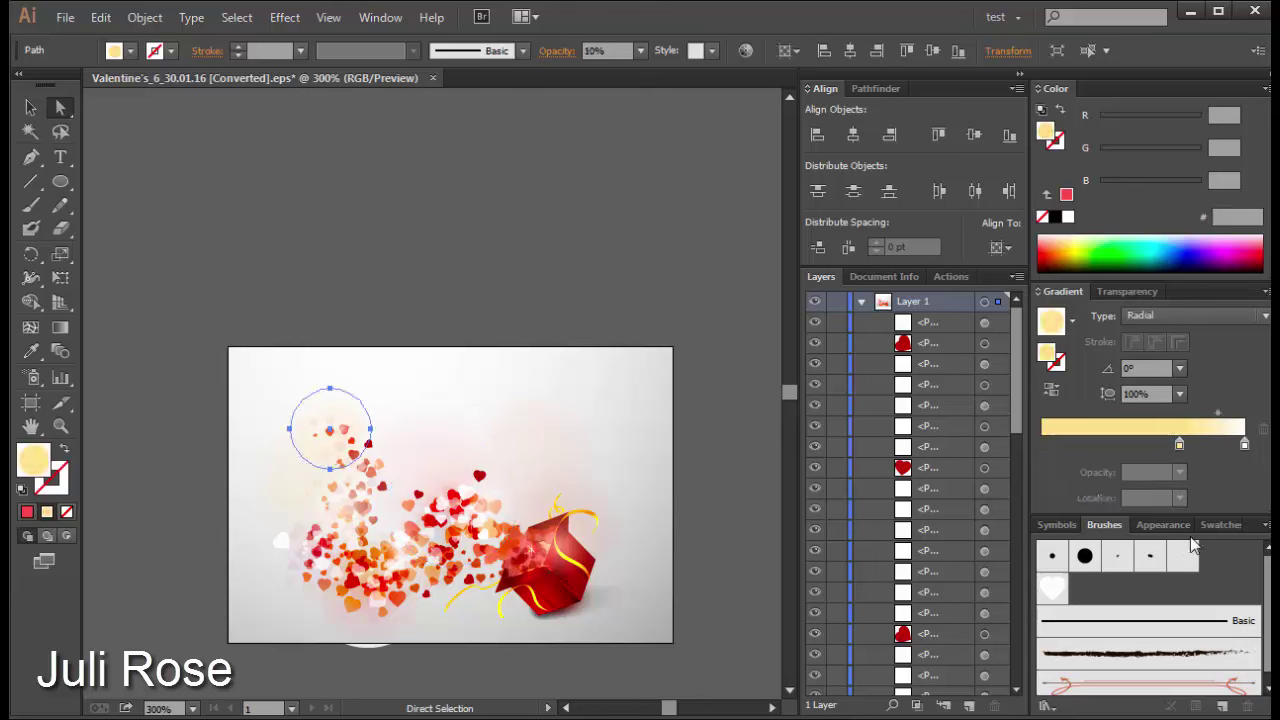
{"action": "left_click", "coordinate": [1103, 293]}
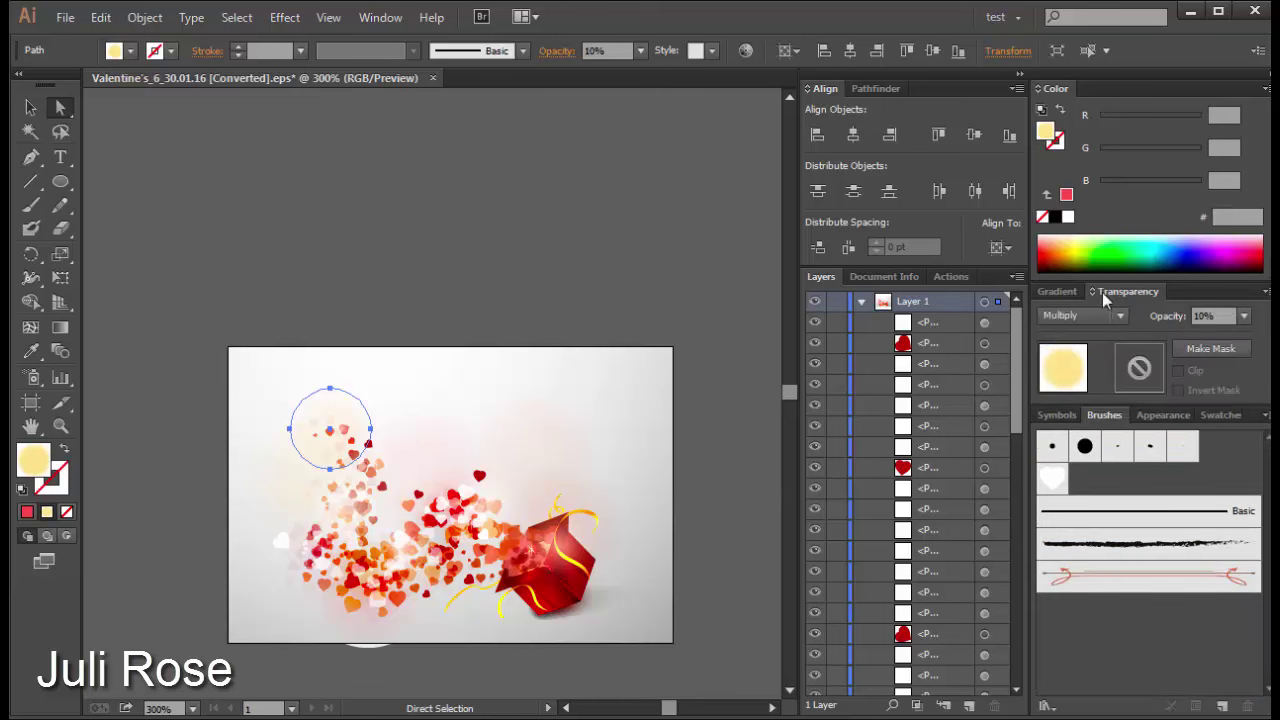
{"action": "left_click", "coordinate": [1062, 292]}
{"action": "left_click", "coordinate": [282, 486]}
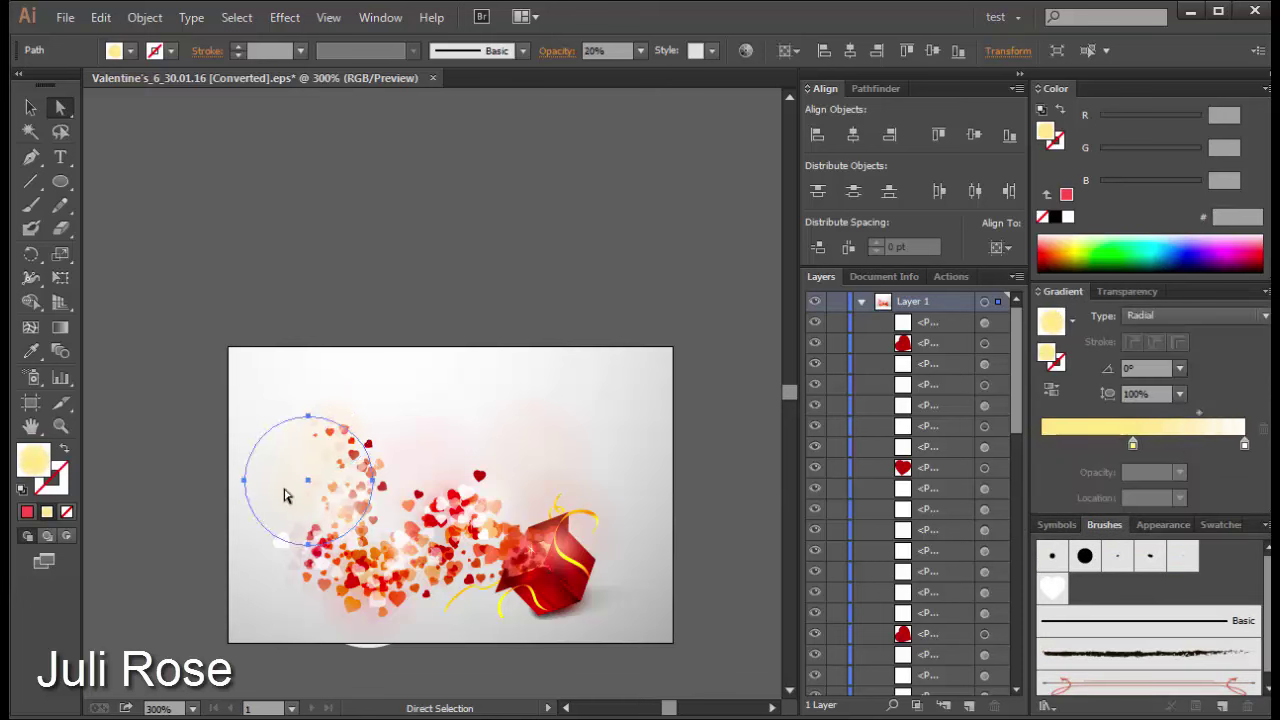
{"action": "left_click", "coordinate": [345, 490]}
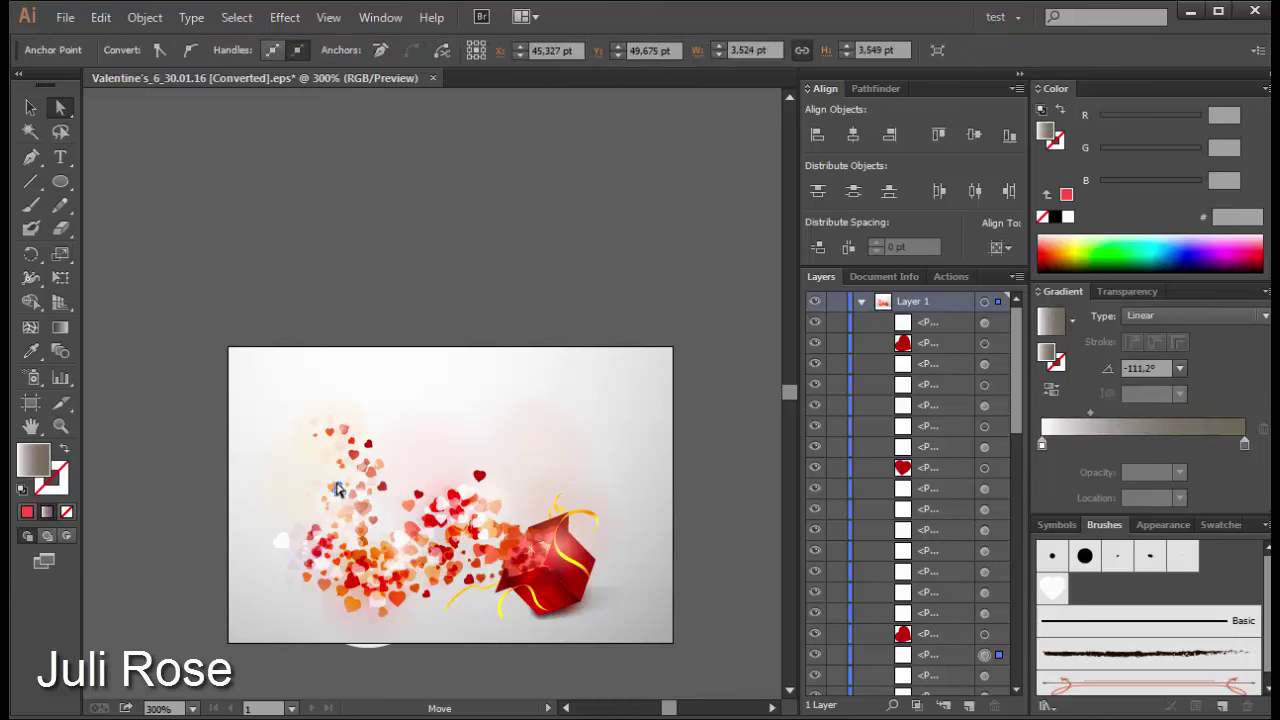
{"action": "left_click", "coordinate": [30, 107]}
{"action": "left_click", "coordinate": [360, 462]}
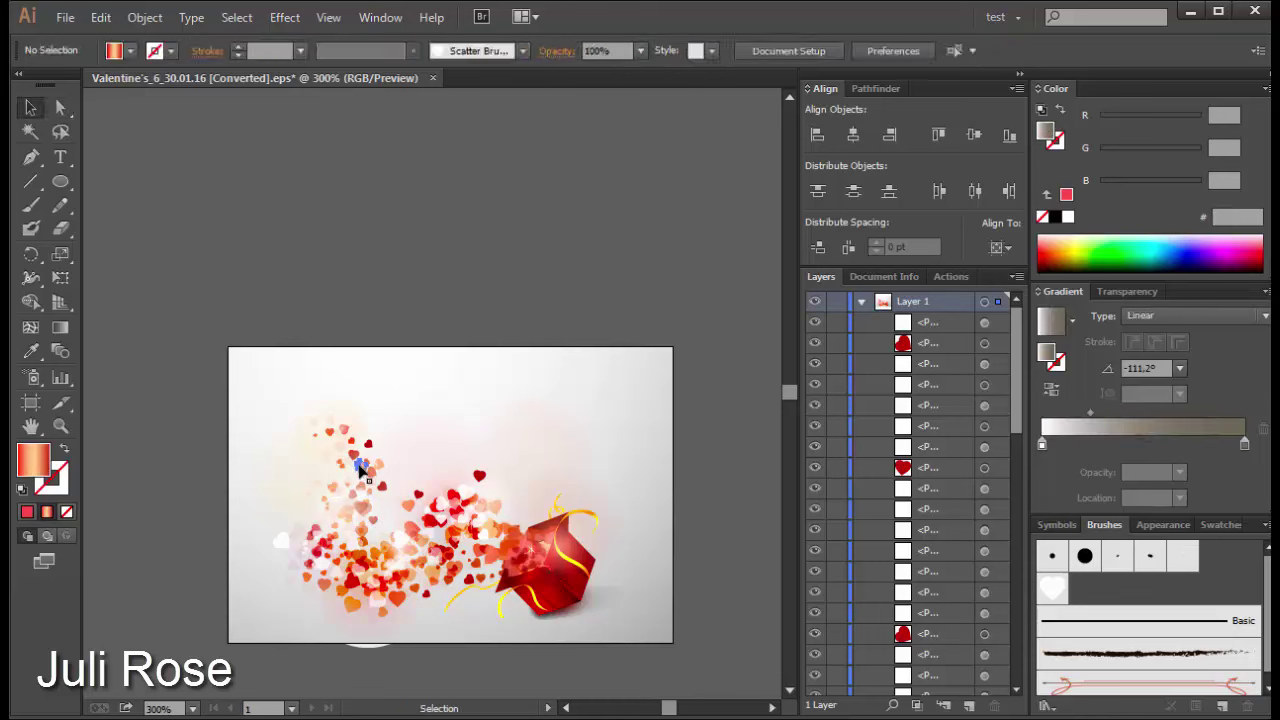
Step: Direct-select the small top-left glow circle, undo an accidental black fill, and check its Color Burn blending
{"action": "left_click", "coordinate": [384, 409]}
{"action": "key", "text": "a"}
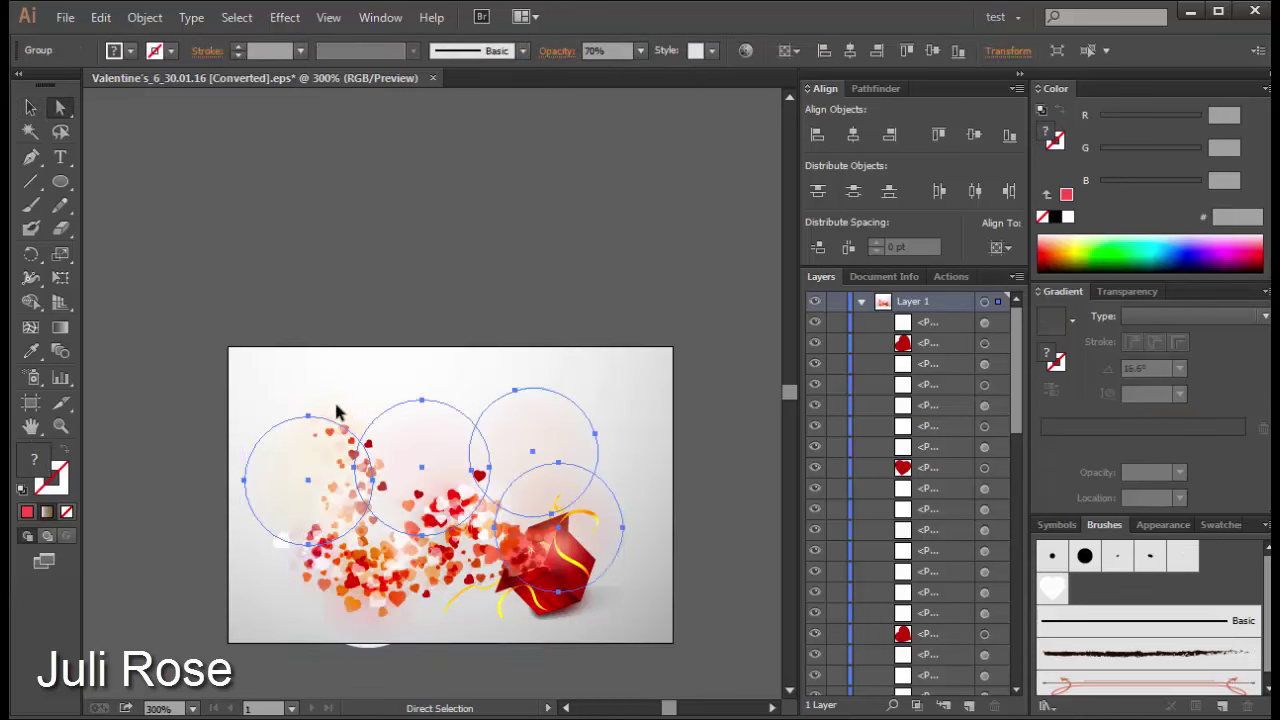
{"action": "left_click", "coordinate": [320, 397]}
{"action": "left_click", "coordinate": [328, 399]}
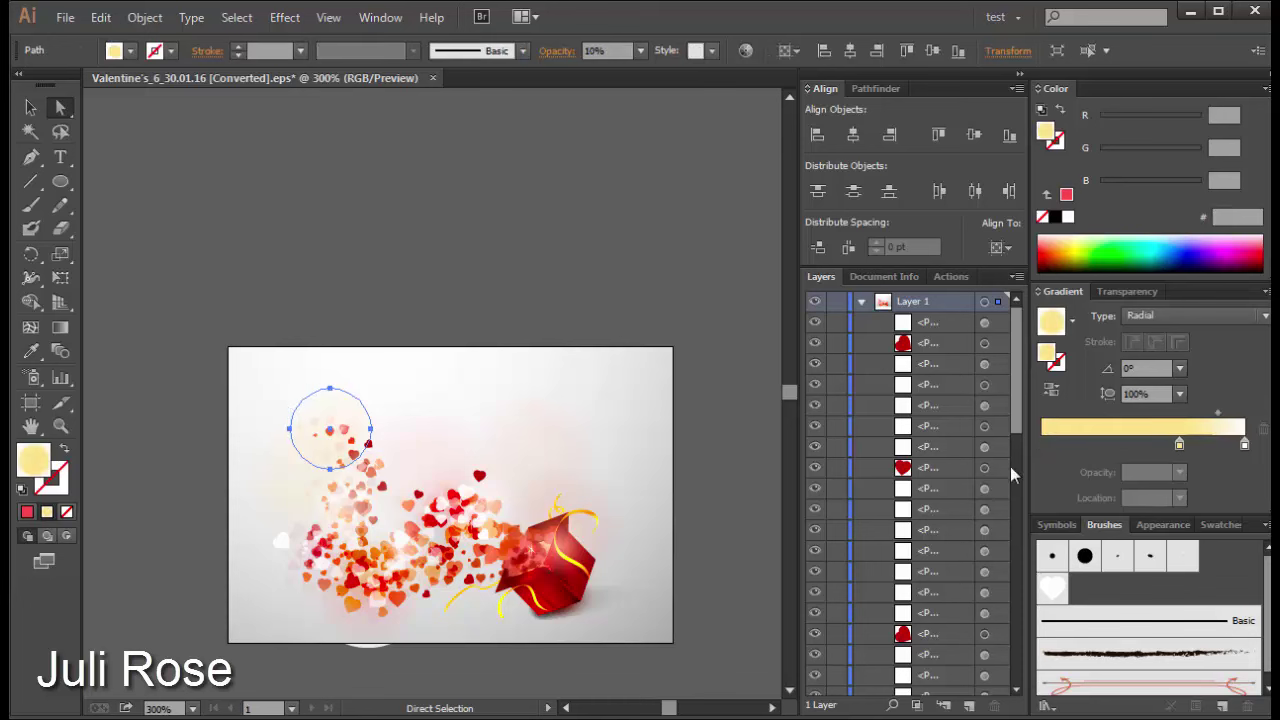
{"action": "key", "text": "comma"}
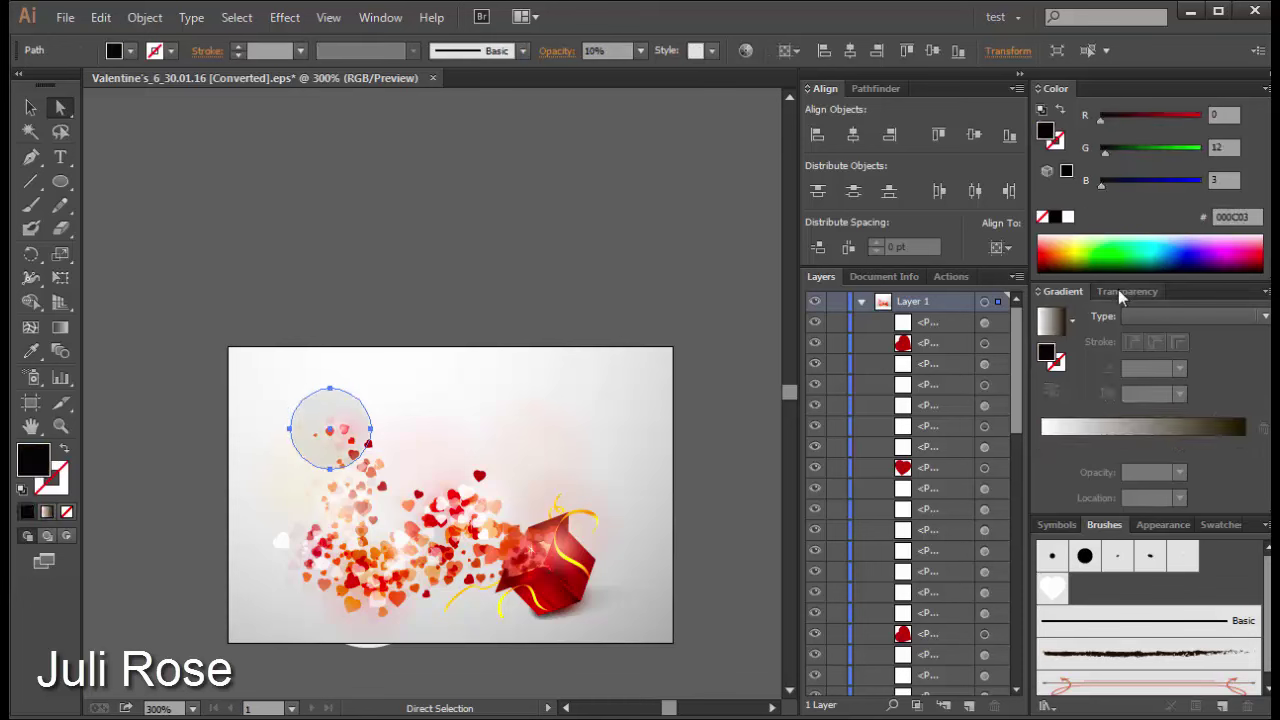
{"action": "key", "text": "ctrl+z"}
{"action": "left_click", "coordinate": [1121, 292]}
{"action": "left_click", "coordinate": [1083, 315]}
{"action": "left_click", "coordinate": [1068, 407]}
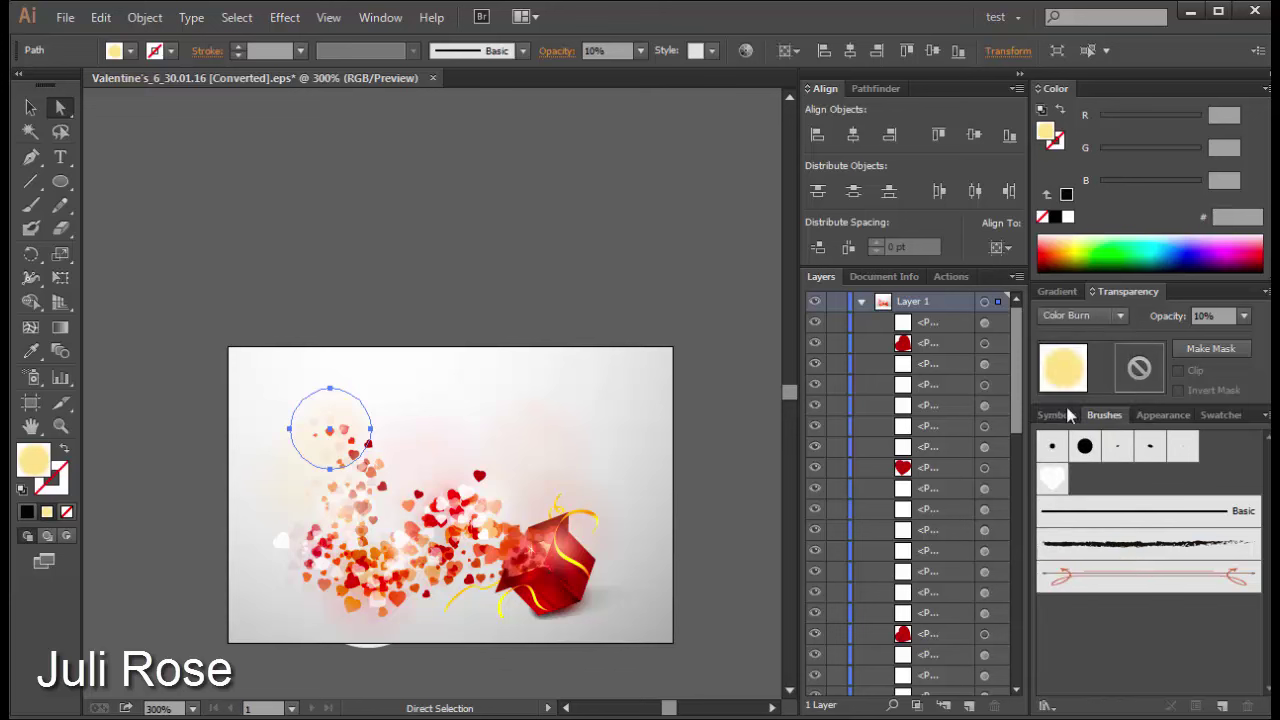
{"action": "left_click", "coordinate": [1052, 291]}
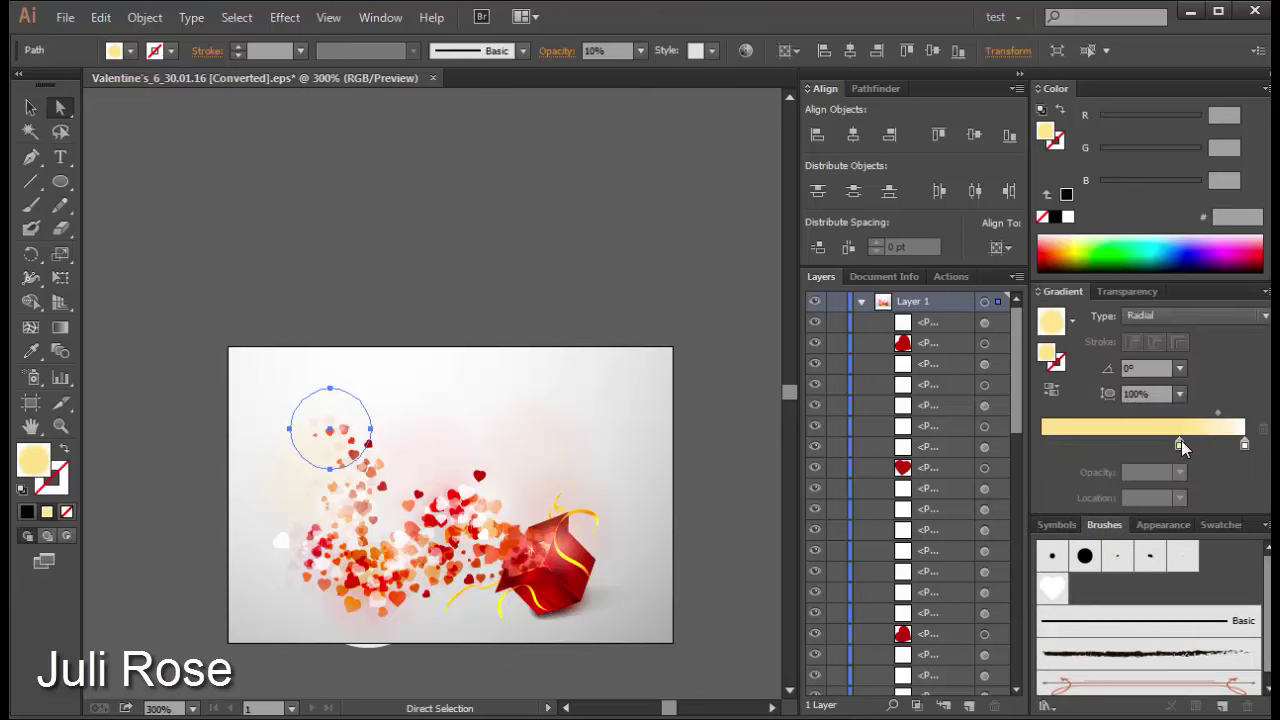
Step: Make the glow's inner gradient stop magenta at the start and shift the midpoint toward it
{"action": "left_click", "coordinate": [1181, 445]}
{"action": "left_click", "coordinate": [1235, 248]}
{"action": "left_click_drag", "start_coordinate": [1181, 445], "coordinate": [1042, 445]}
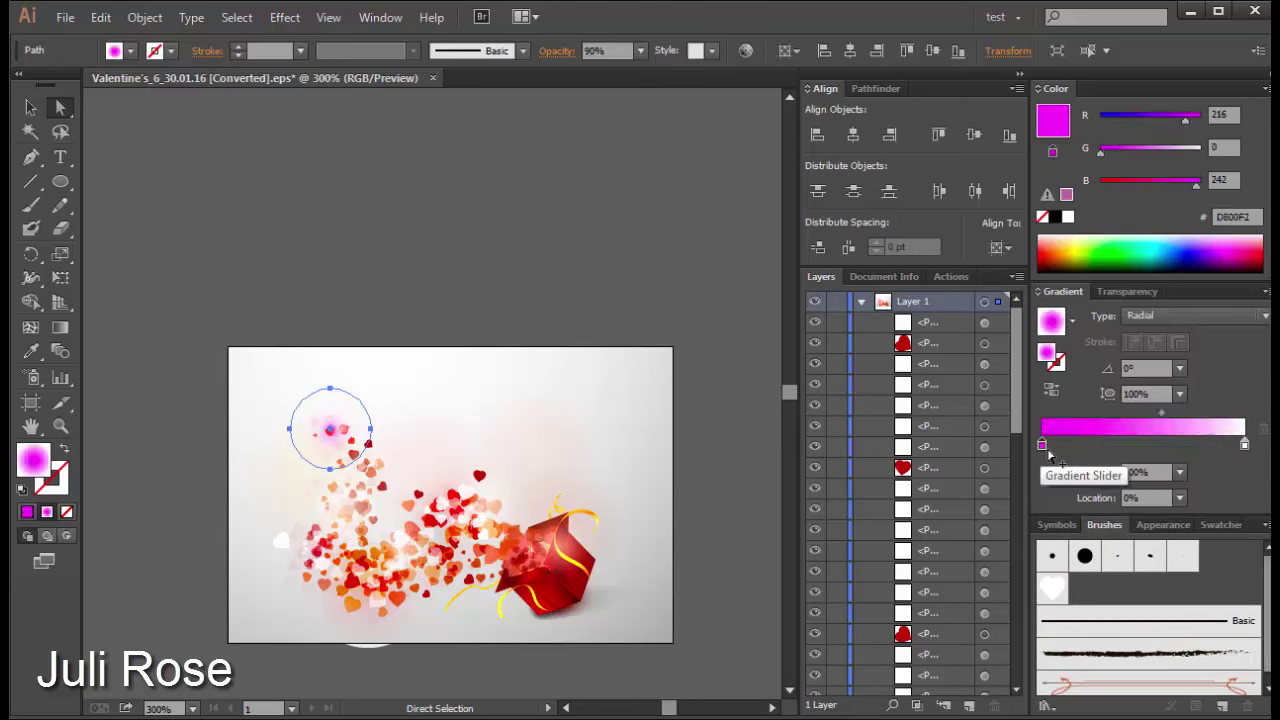
{"action": "left_click", "coordinate": [1126, 291]}
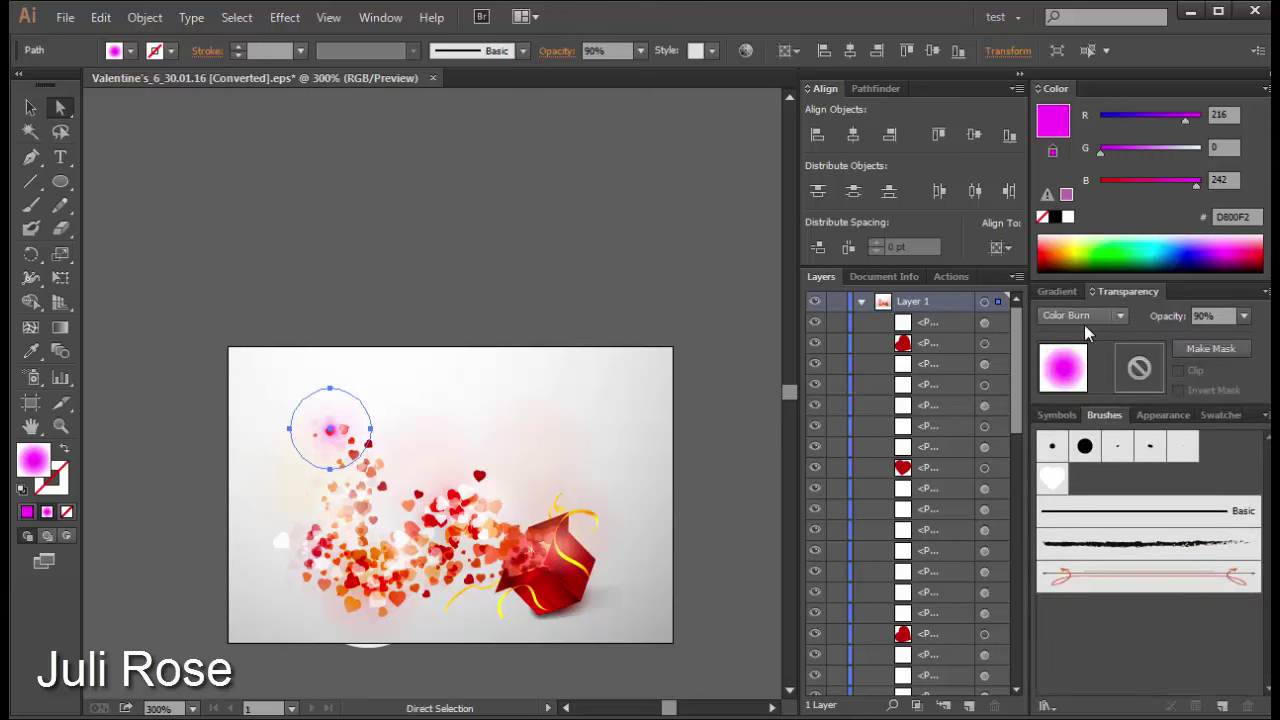
{"action": "left_click", "coordinate": [1056, 291]}
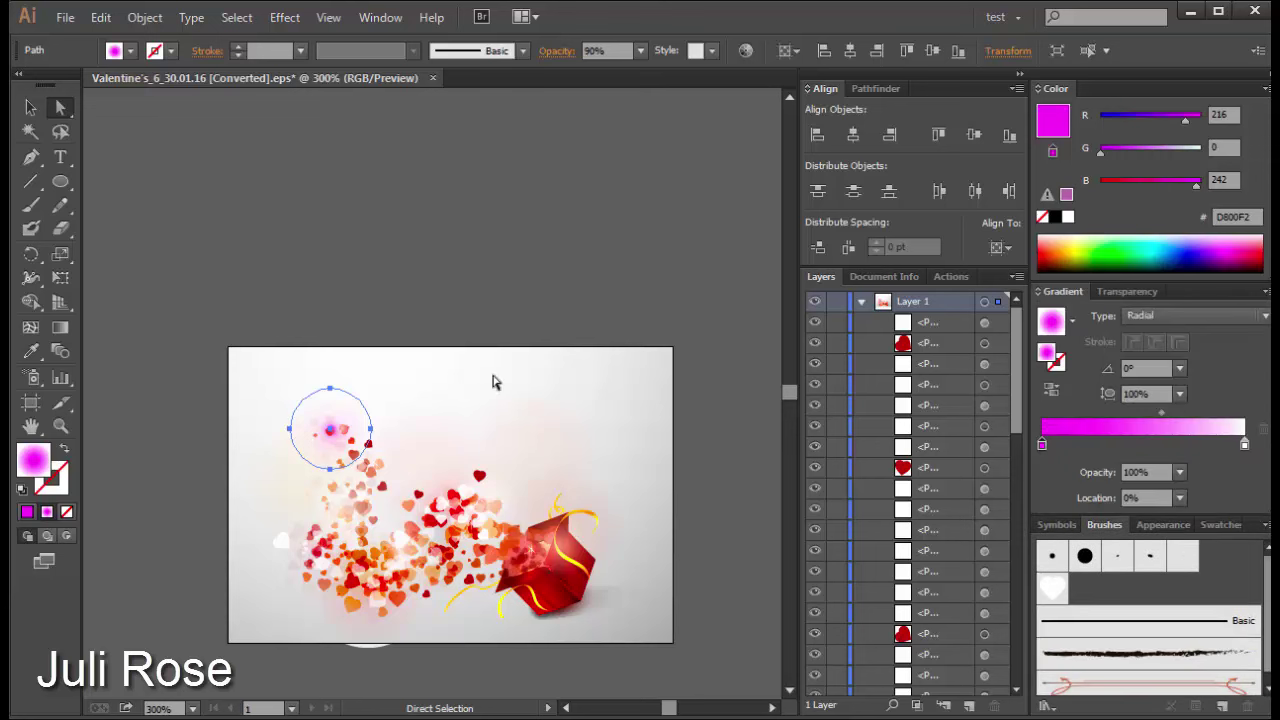
{"action": "left_click", "coordinate": [492, 378]}
{"action": "left_click", "coordinate": [345, 424]}
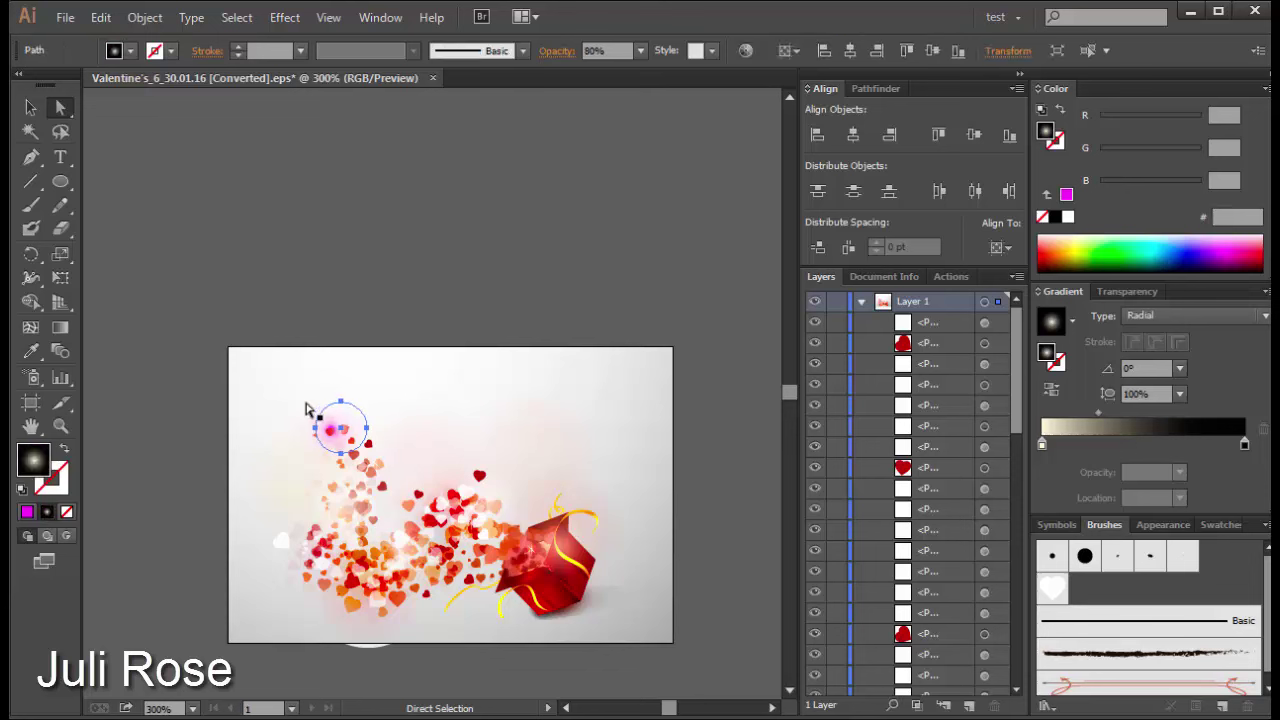
{"action": "left_click", "coordinate": [355, 427]}
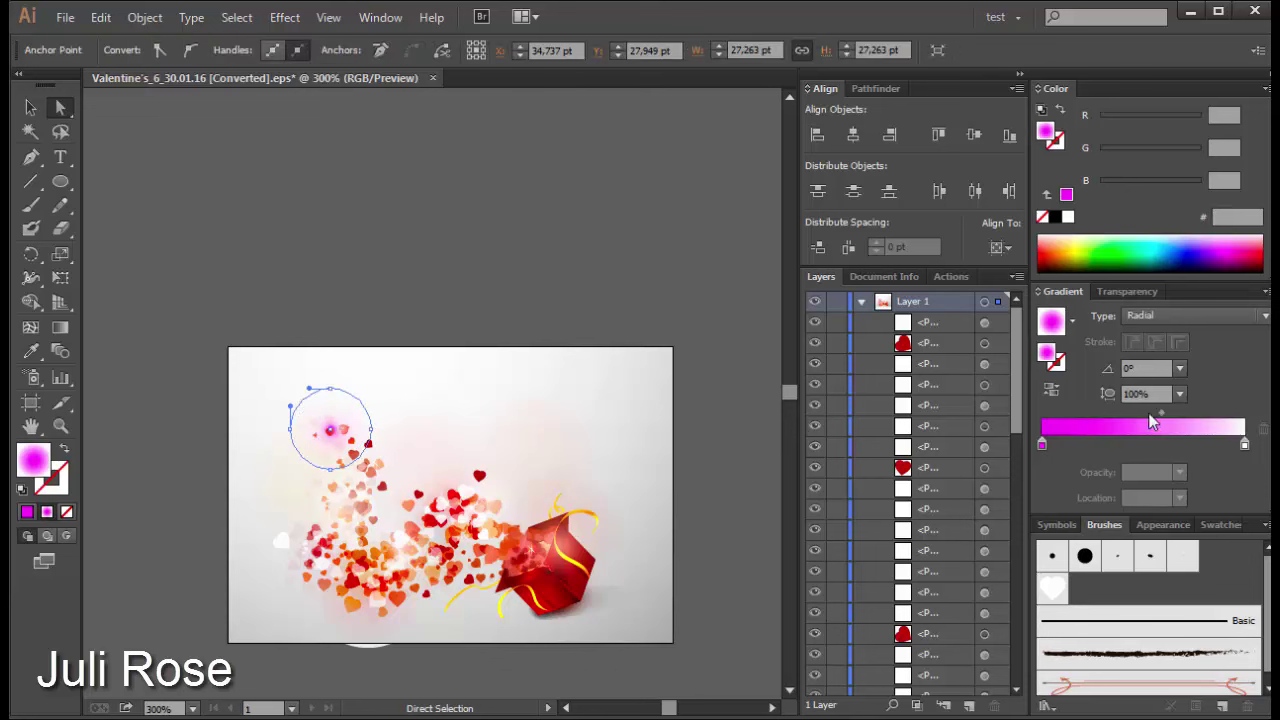
{"action": "mouse_move", "coordinate": [1159, 413]}
{"action": "left_mouse_down"}
{"action": "mouse_move", "coordinate": [1107, 414]}
{"action": "mouse_move", "coordinate": [1120, 414]}
{"action": "left_mouse_up"}
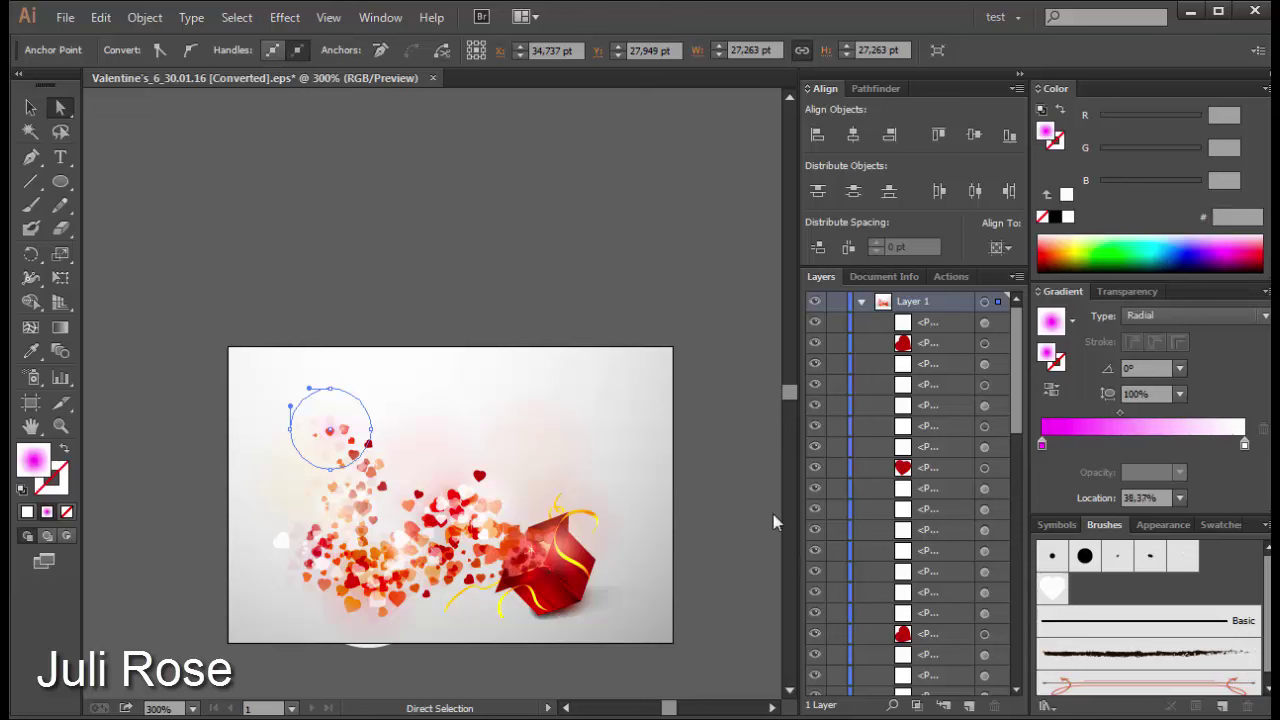
Step: Move the small glow circle down over the hearts and enlarge it
{"action": "left_click", "coordinate": [743, 525]}
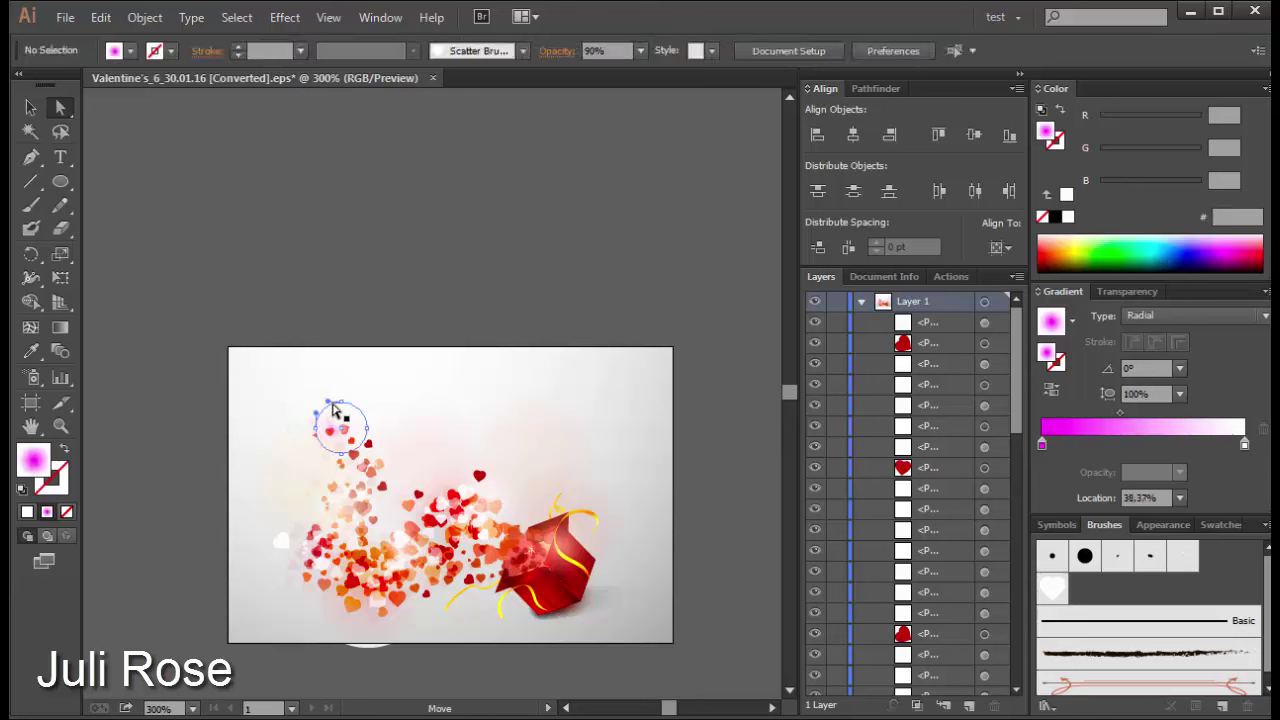
{"action": "left_click", "coordinate": [300, 391]}
{"action": "left_click", "coordinate": [310, 405]}
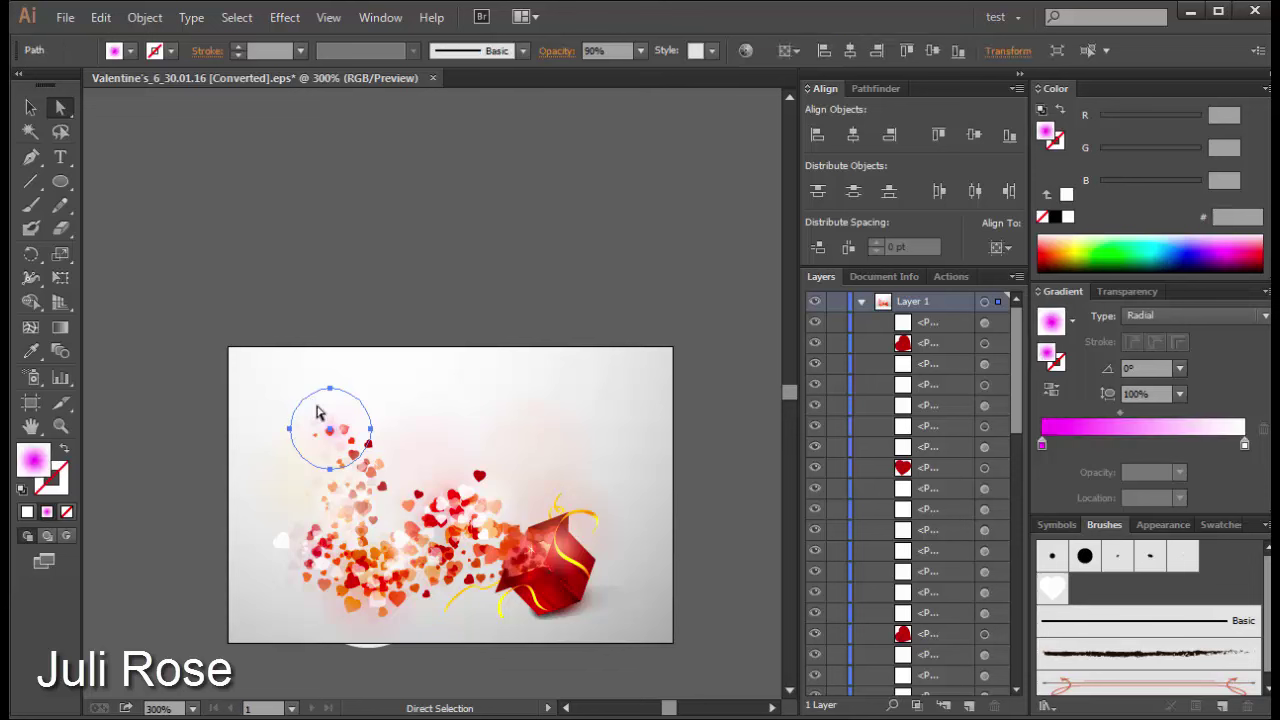
{"action": "left_click_drag", "start_coordinate": [310, 405], "coordinate": [318, 469]}
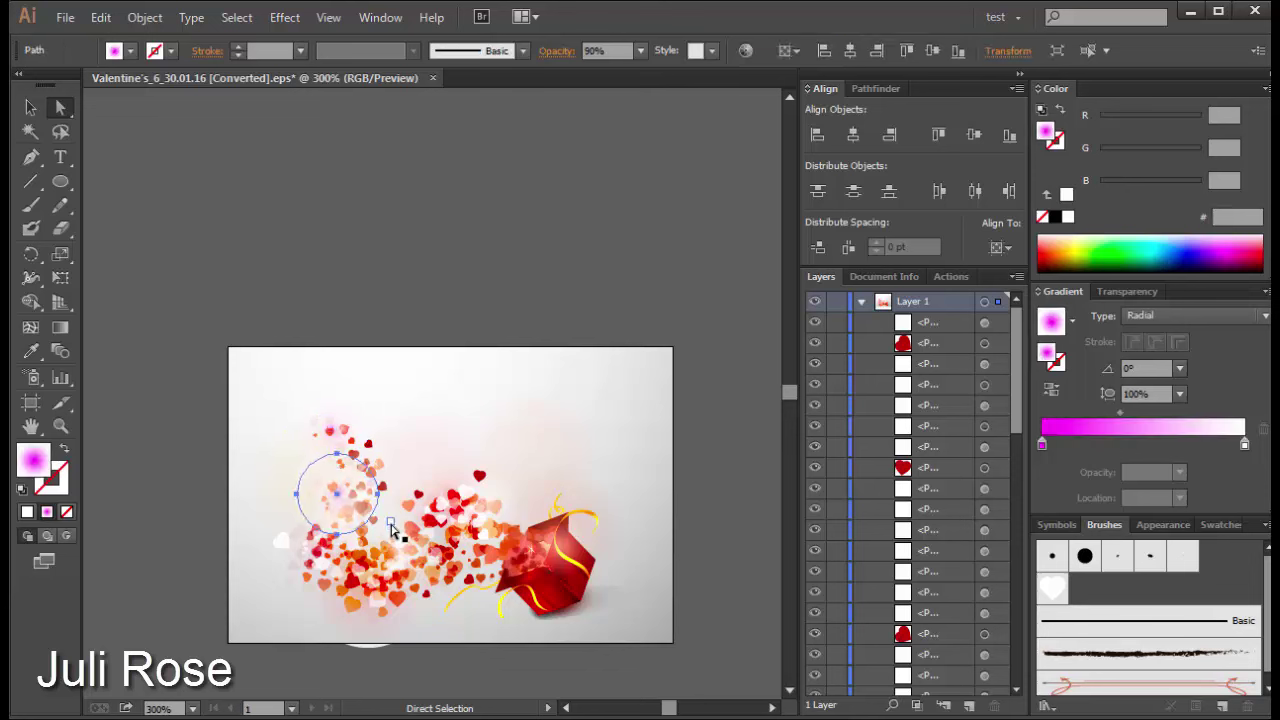
{"action": "left_click", "coordinate": [30, 107]}
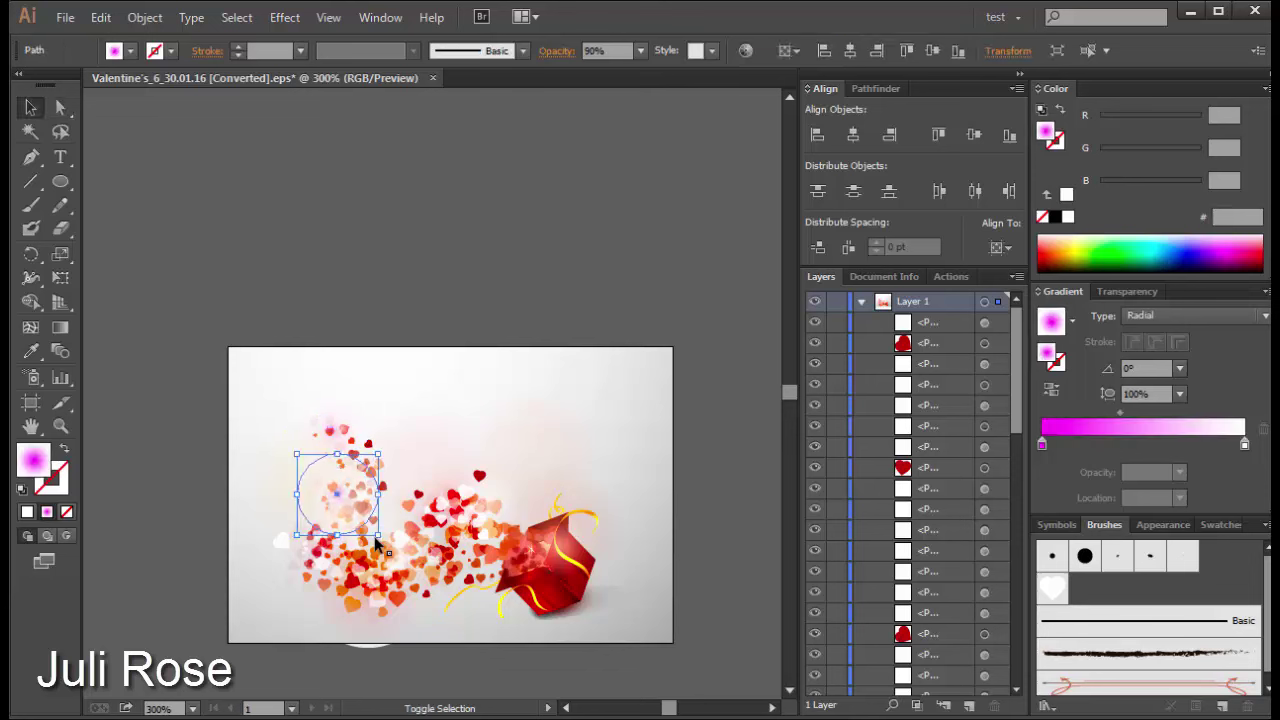
{"action": "left_click_drag", "start_coordinate": [378, 535], "coordinate": [401, 557]}
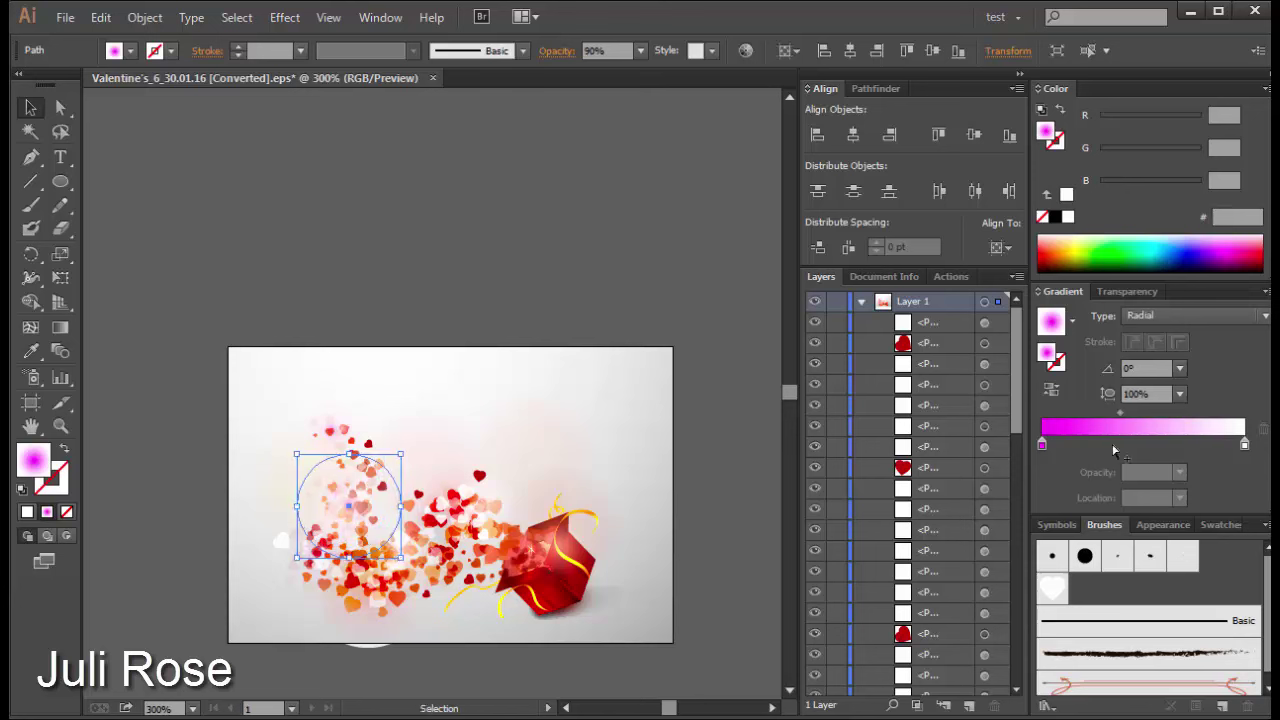
Step: Set the gradient midpoint to about 53% and the inner stop to pink FF7FA4
{"action": "left_click_drag", "start_coordinate": [1120, 413], "coordinate": [1140, 420]}
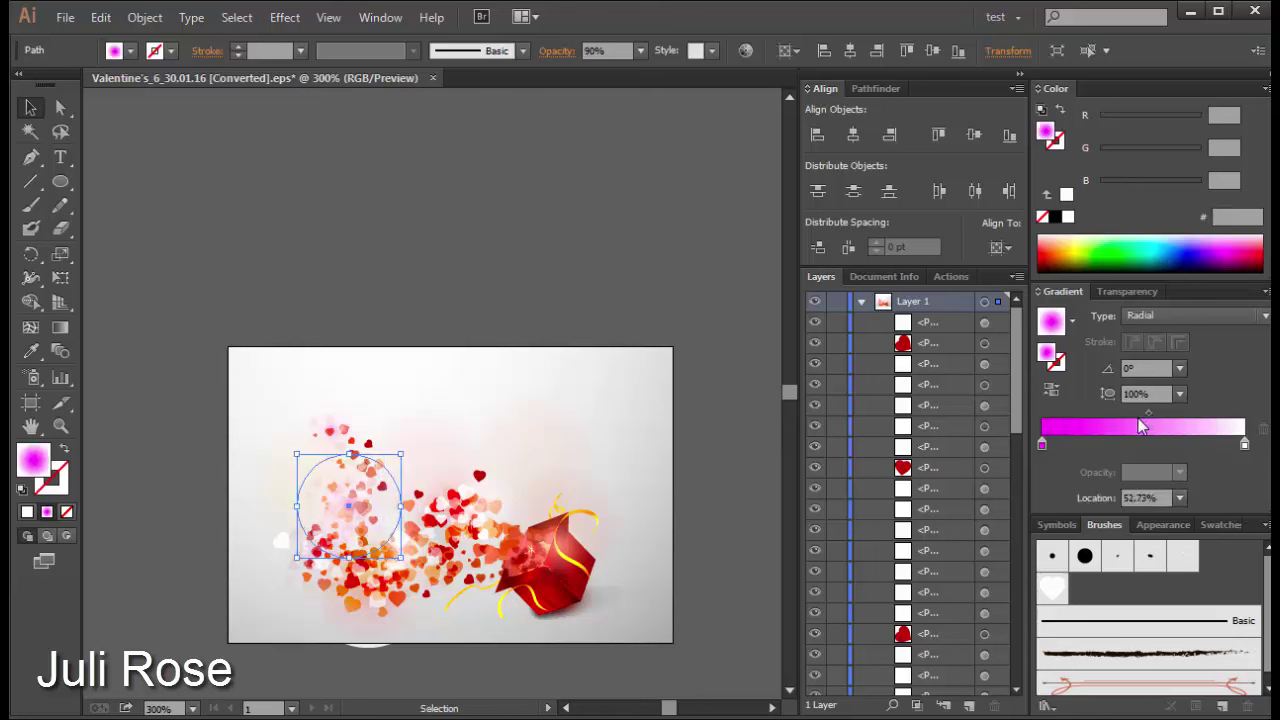
{"action": "left_click", "coordinate": [1042, 445]}
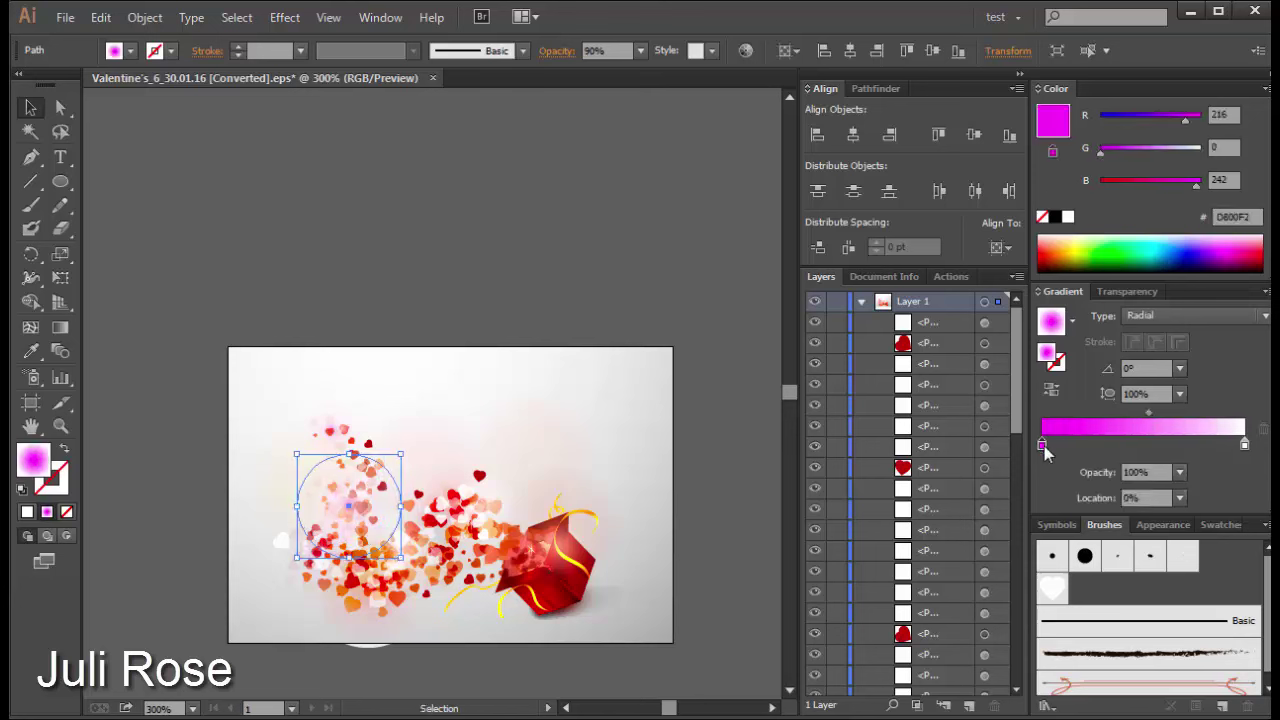
{"action": "left_click", "coordinate": [1256, 239]}
{"action": "left_click_drag", "start_coordinate": [1258, 237], "coordinate": [1258, 251]}
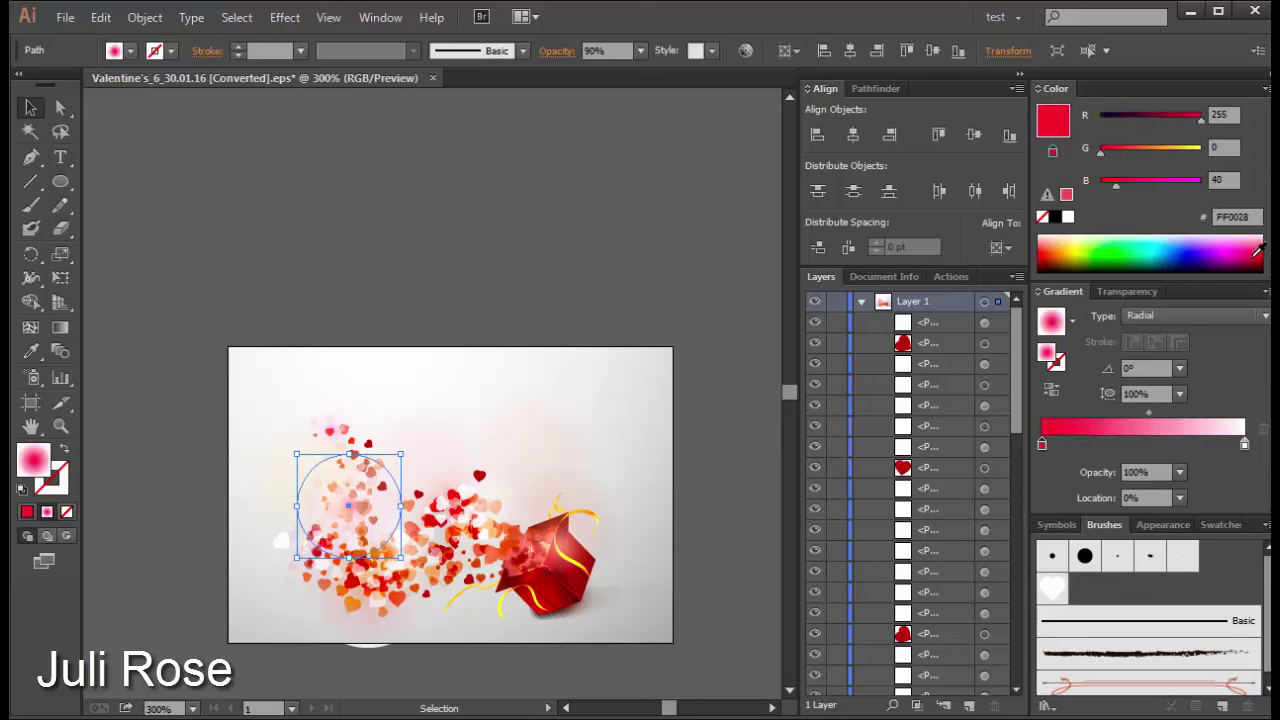
{"action": "left_click", "coordinate": [725, 498]}
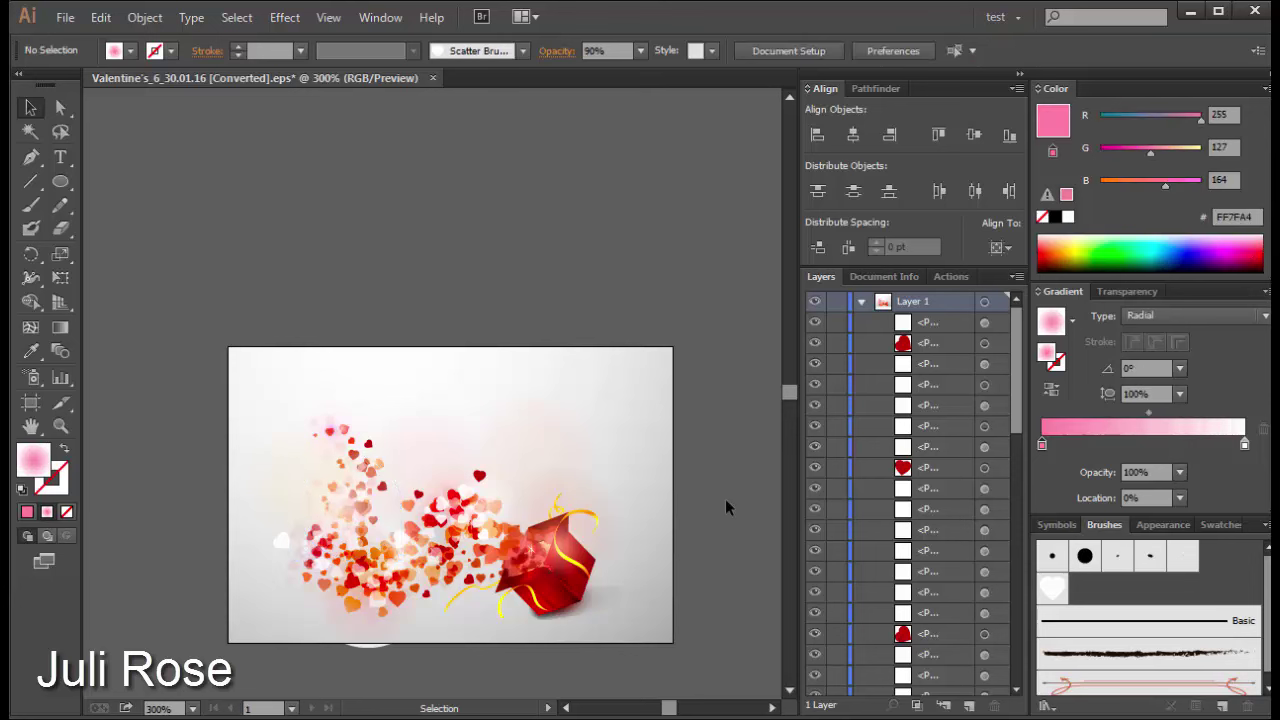
Step: Select the background's outer gradient stop and shift its RGB toward beige: more red and green, less blue
{"action": "left_click", "coordinate": [725, 498]}
{"action": "left_click", "coordinate": [626, 420]}
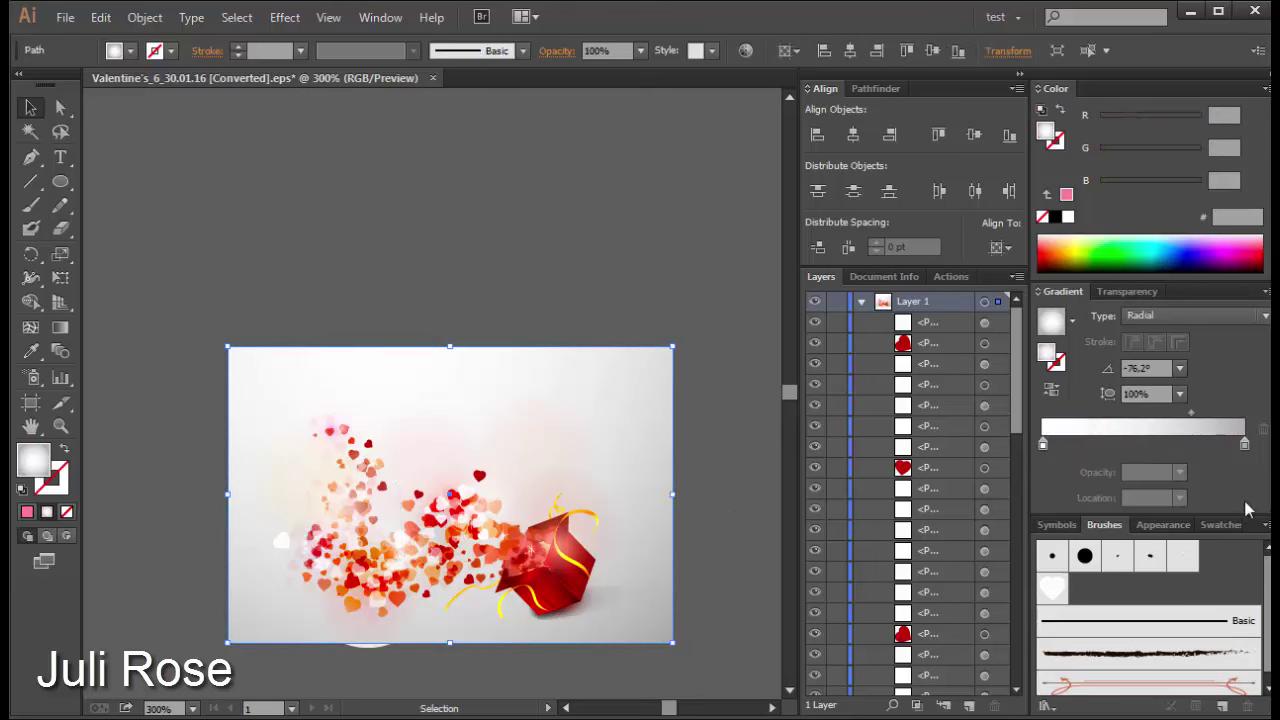
{"action": "left_click", "coordinate": [1245, 446]}
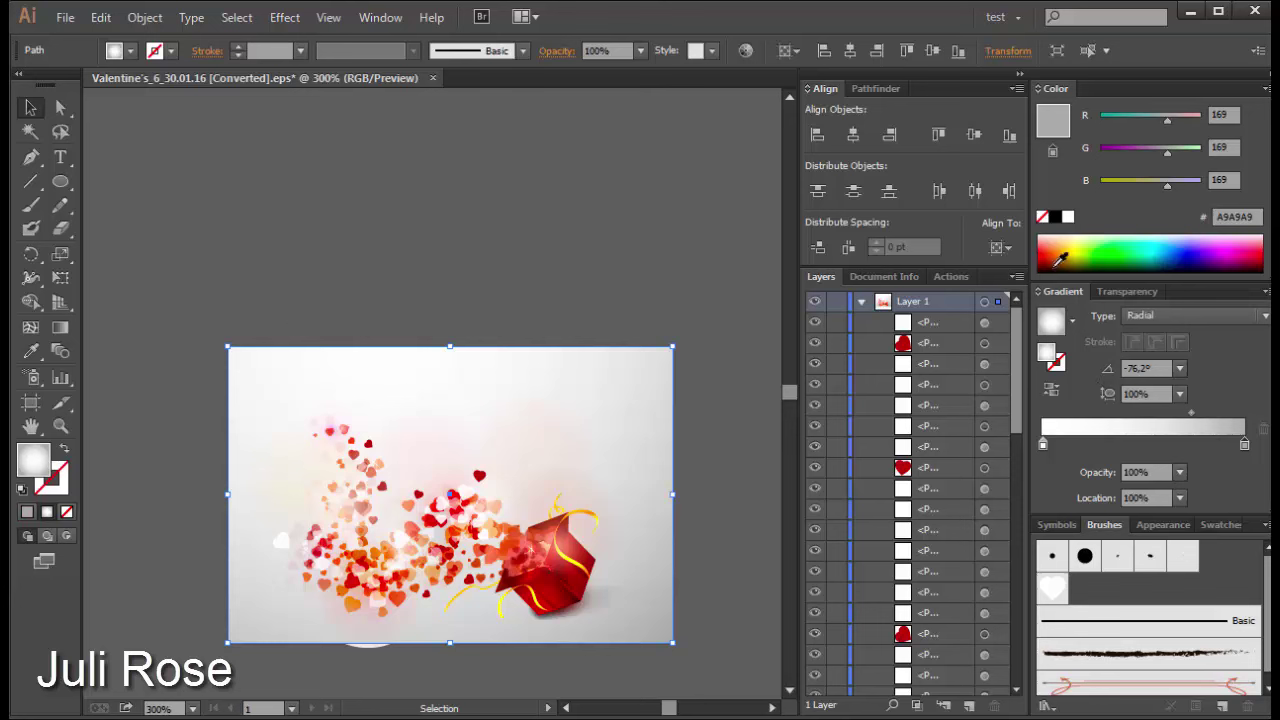
{"action": "left_click_drag", "start_coordinate": [1168, 128], "coordinate": [1180, 156]}
{"action": "left_click_drag", "start_coordinate": [1172, 167], "coordinate": [1160, 184]}
{"action": "left_click_drag", "start_coordinate": [1175, 120], "coordinate": [1177, 119]}
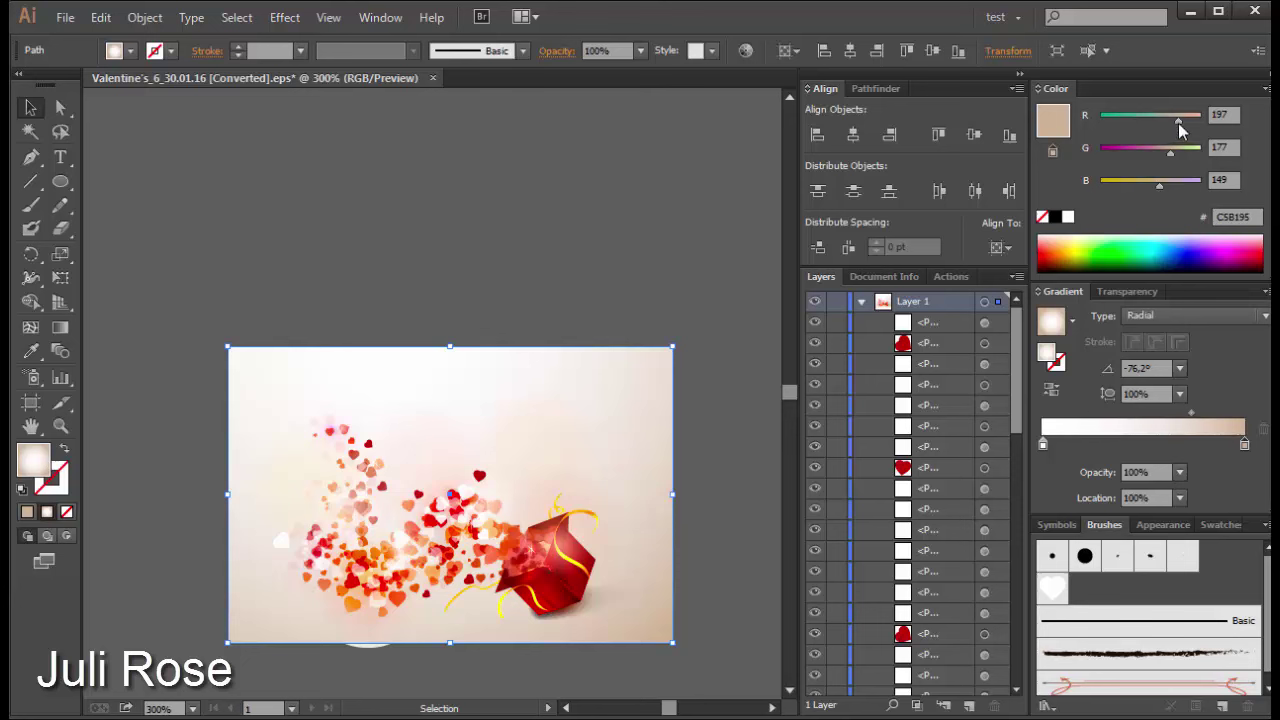
Step: Fine-tune the outer stop's red and green, pushing red to 212 for a peach tone
{"action": "left_click_drag", "start_coordinate": [1178, 123], "coordinate": [1181, 121]}
{"action": "left_click_drag", "start_coordinate": [1180, 121], "coordinate": [1181, 122]}
{"action": "left_click_drag", "start_coordinate": [1173, 161], "coordinate": [1169, 155]}
{"action": "left_click_drag", "start_coordinate": [1170, 160], "coordinate": [1163, 186]}
{"action": "left_click_drag", "start_coordinate": [1180, 120], "coordinate": [1184, 120]}
Step: Preview the background, then add and remove an extra gradient stop, leaving a lighter peach (DFC7B3)
{"action": "left_click", "coordinate": [727, 537]}
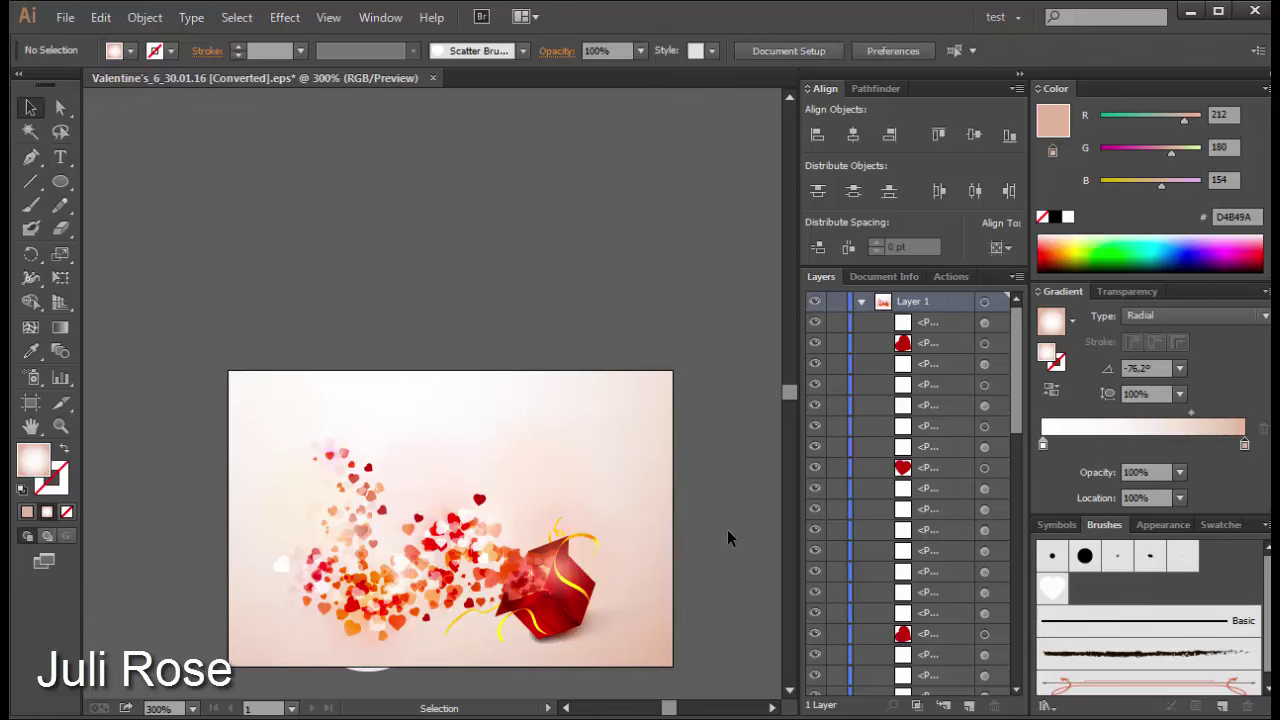
{"action": "left_click", "coordinate": [620, 482]}
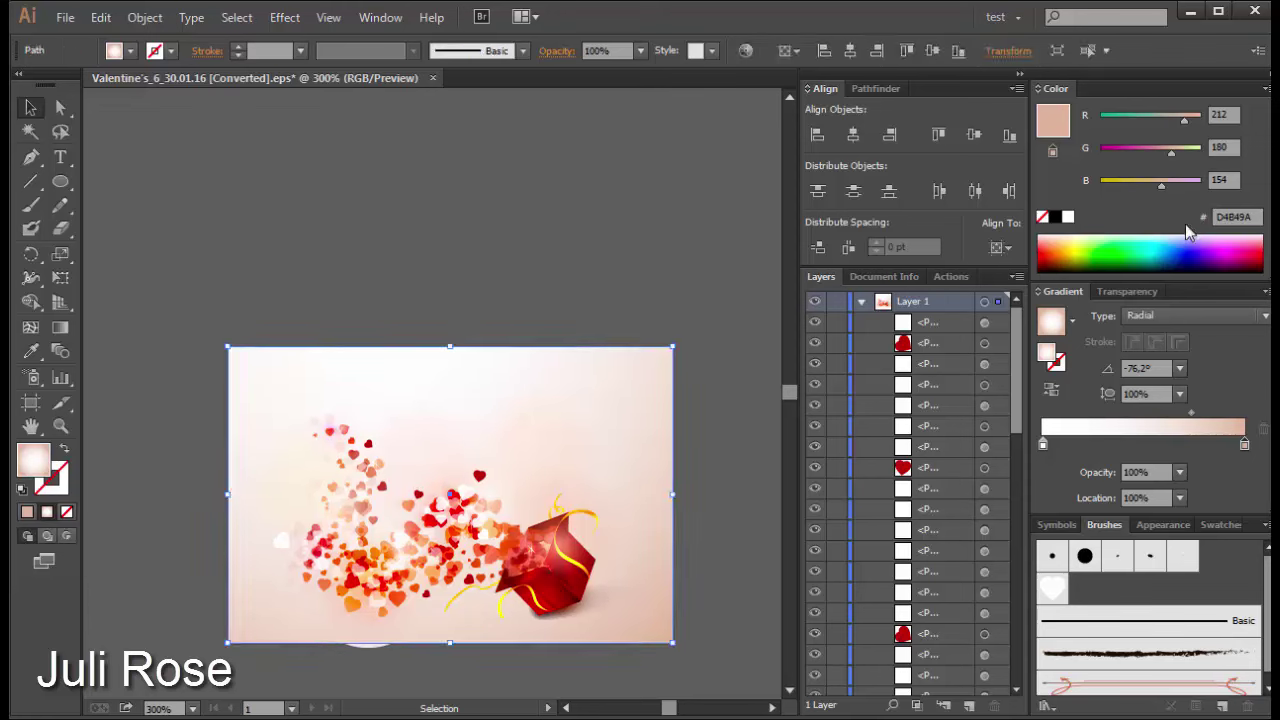
{"action": "left_click", "coordinate": [1219, 445]}
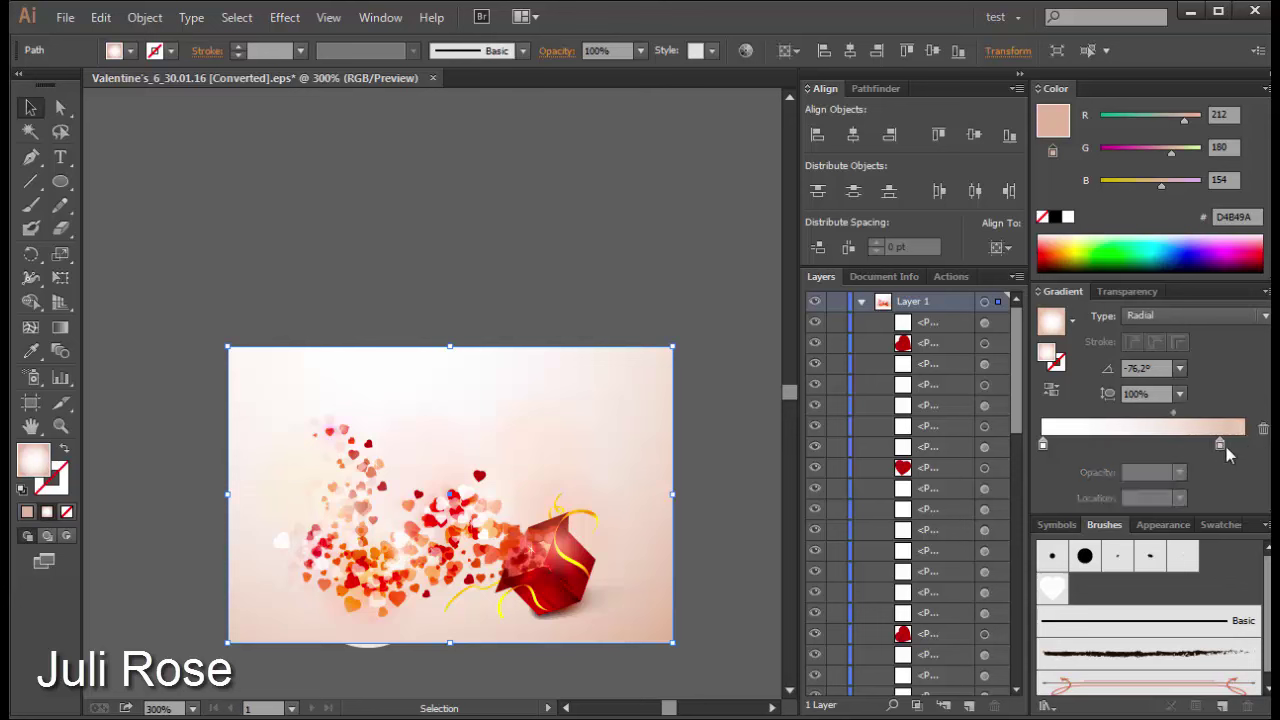
{"action": "left_click_drag", "start_coordinate": [1219, 445], "coordinate": [1210, 490]}
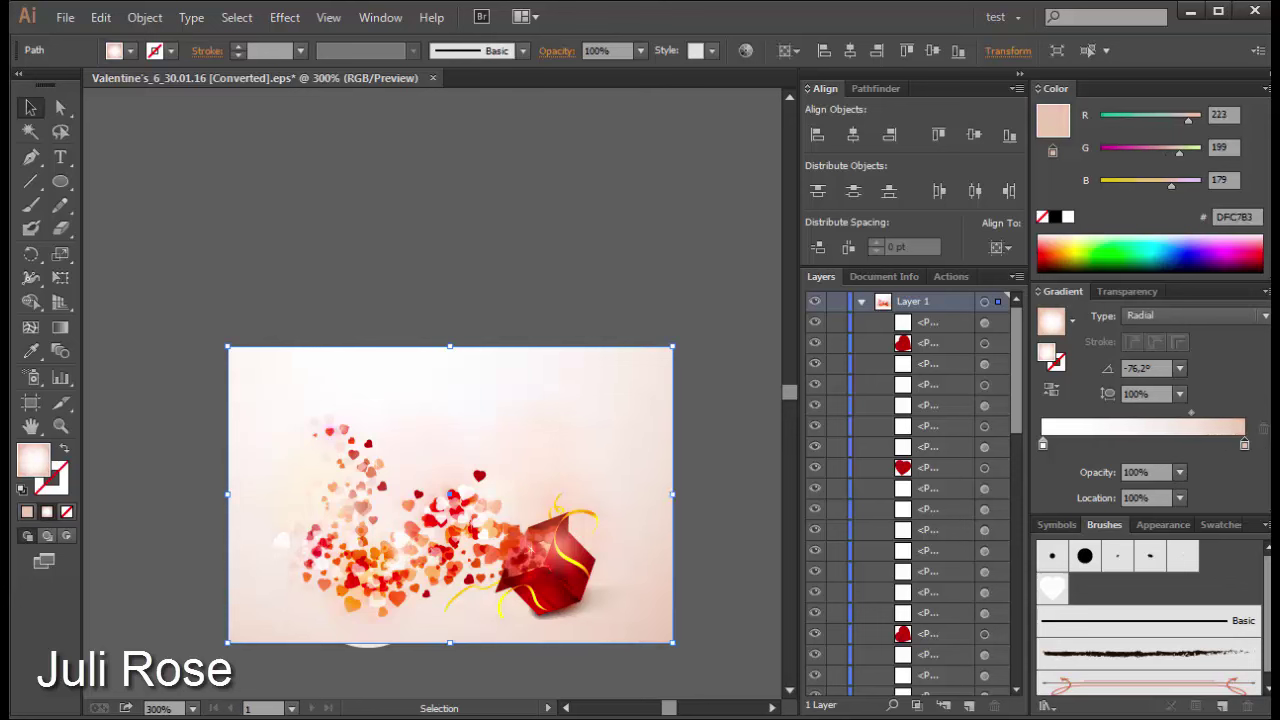
{"action": "left_click", "coordinate": [745, 568]}
Step: Bring the peach background rectangle to the front of all the artwork
{"action": "scroll", "coordinate": [706, 495], "scroll_direction": "down", "scroll_amount": 1}
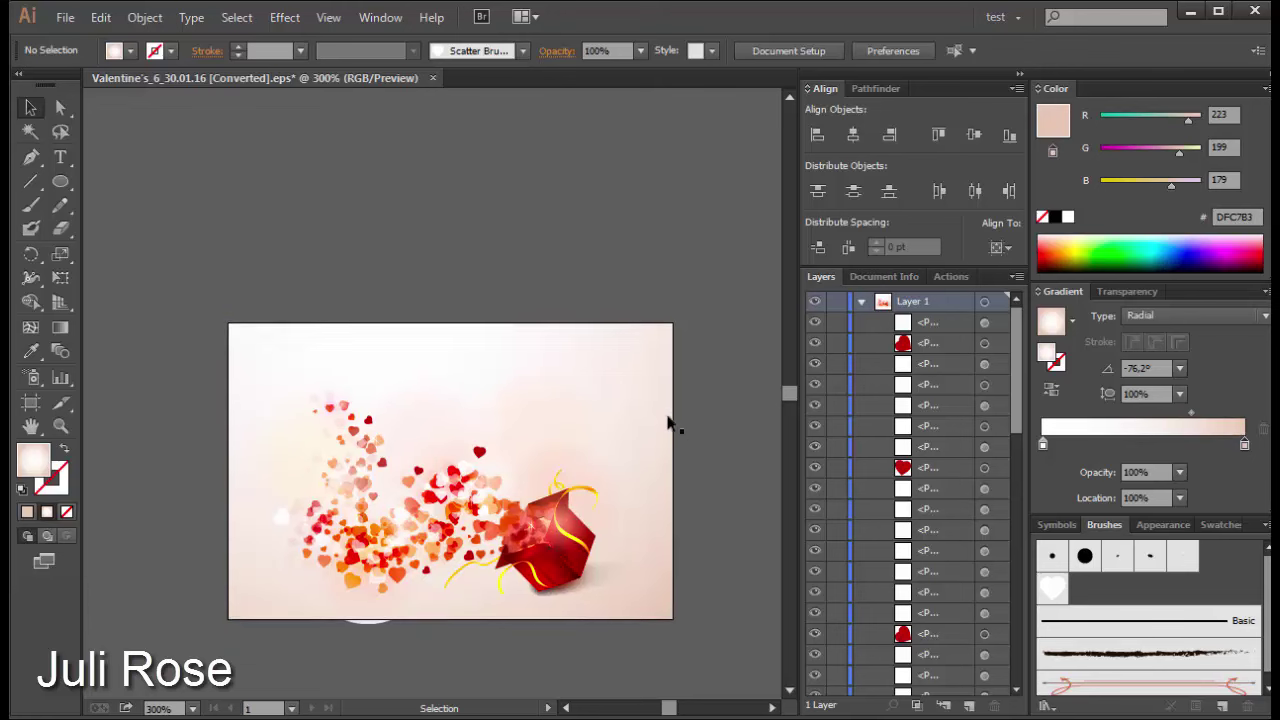
{"action": "left_click", "coordinate": [668, 423]}
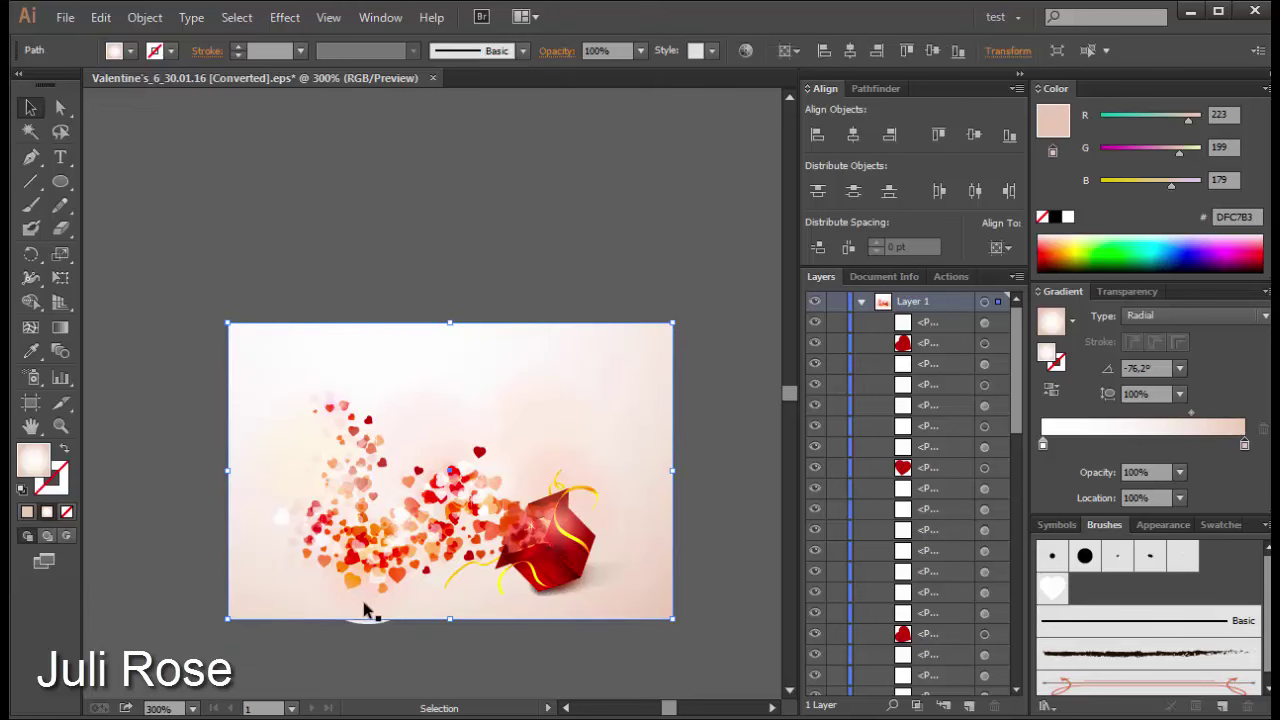
{"action": "key", "text": "a"}
{"action": "key", "text": "ctrl+shift+bracketright"}
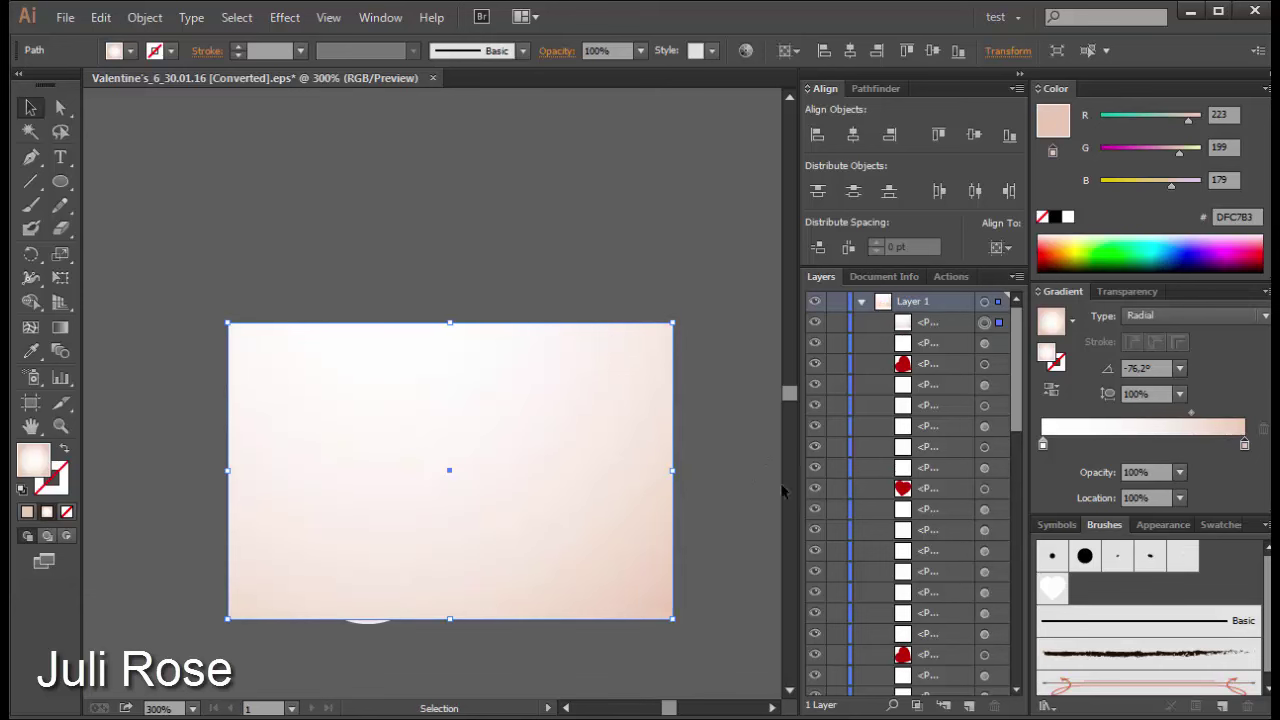
Step: Select all the artwork and clip it to the background rectangle with Ctrl+7
{"action": "left_click_drag", "start_coordinate": [702, 294], "coordinate": [137, 662]}
{"action": "key", "text": "ctrl+a"}
{"action": "key", "text": "a"}
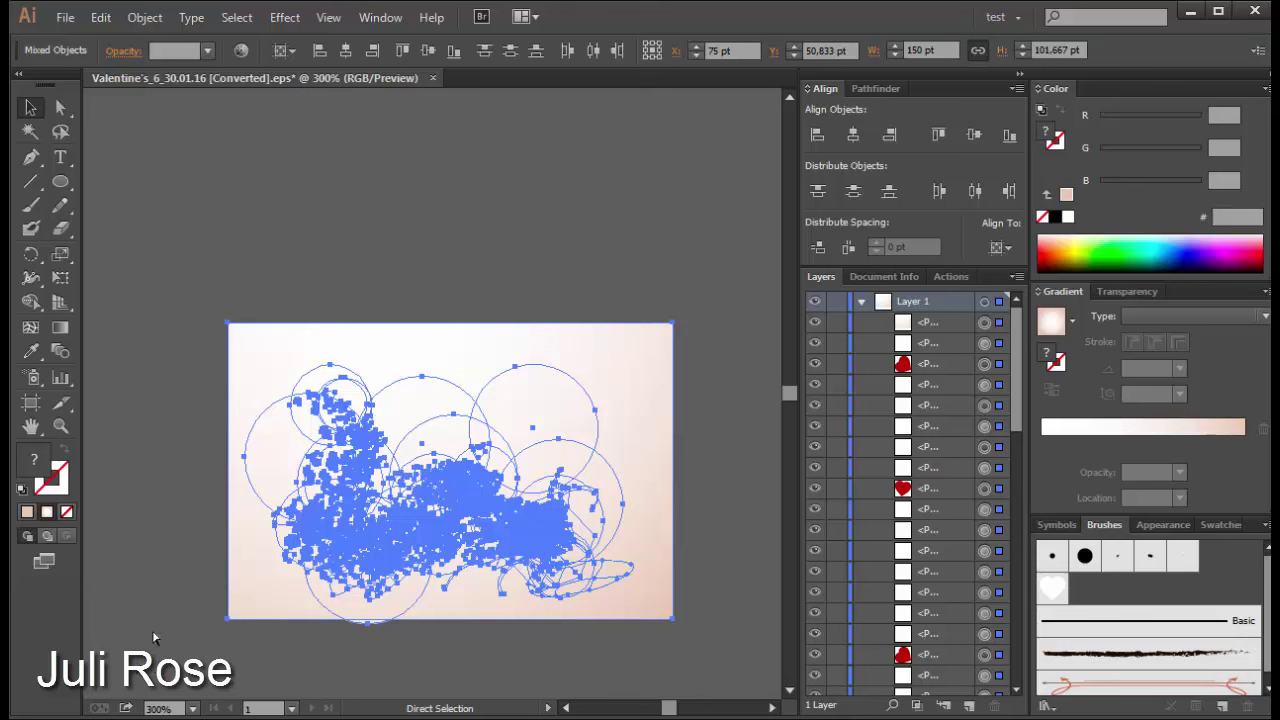
{"action": "key", "text": "v"}
{"action": "key", "text": "ctrl+7"}
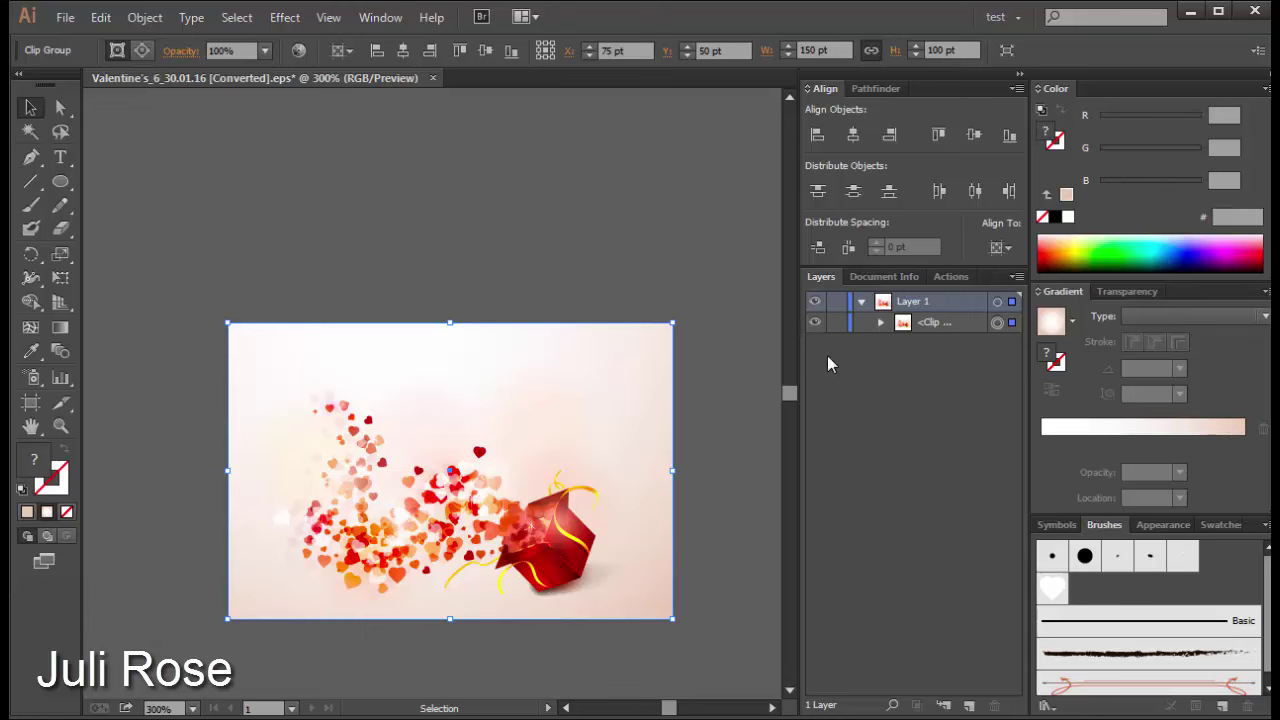
Step: Show Document Info's object statistics, reporting 1645 paths
{"action": "left_click", "coordinate": [884, 276]}
{"action": "left_click", "coordinate": [1016, 276]}
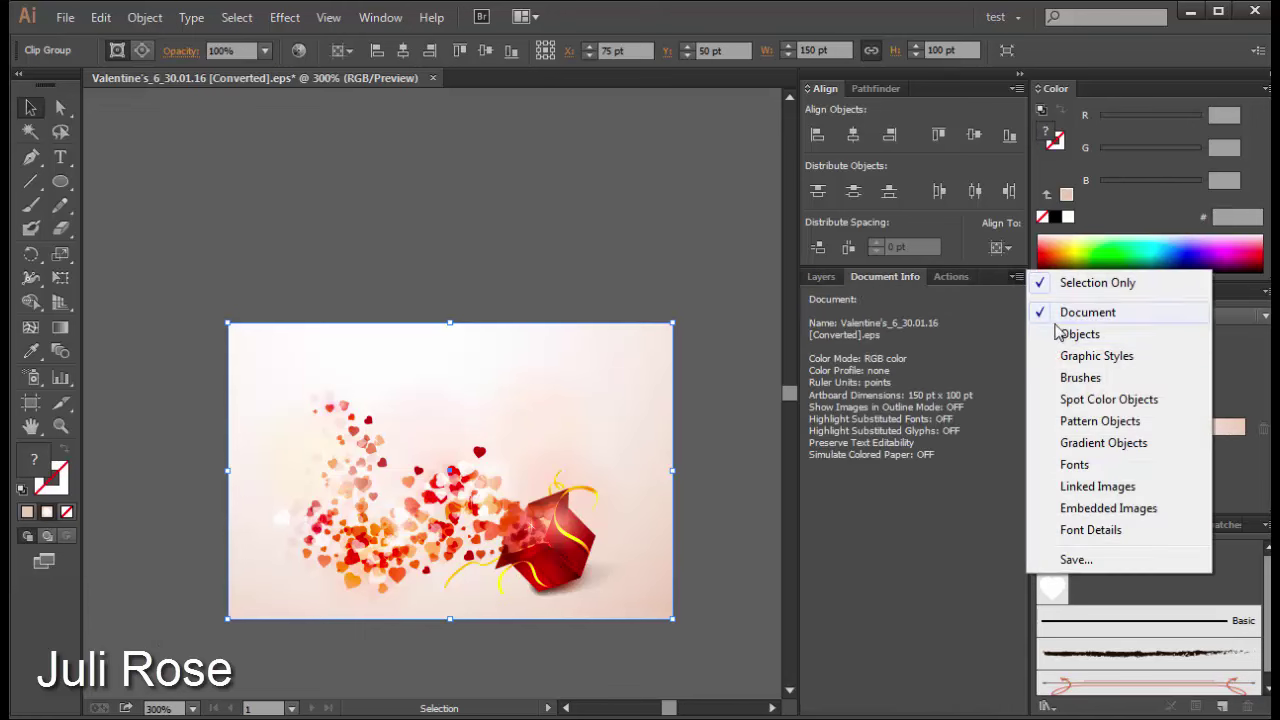
{"action": "left_click", "coordinate": [1060, 333]}
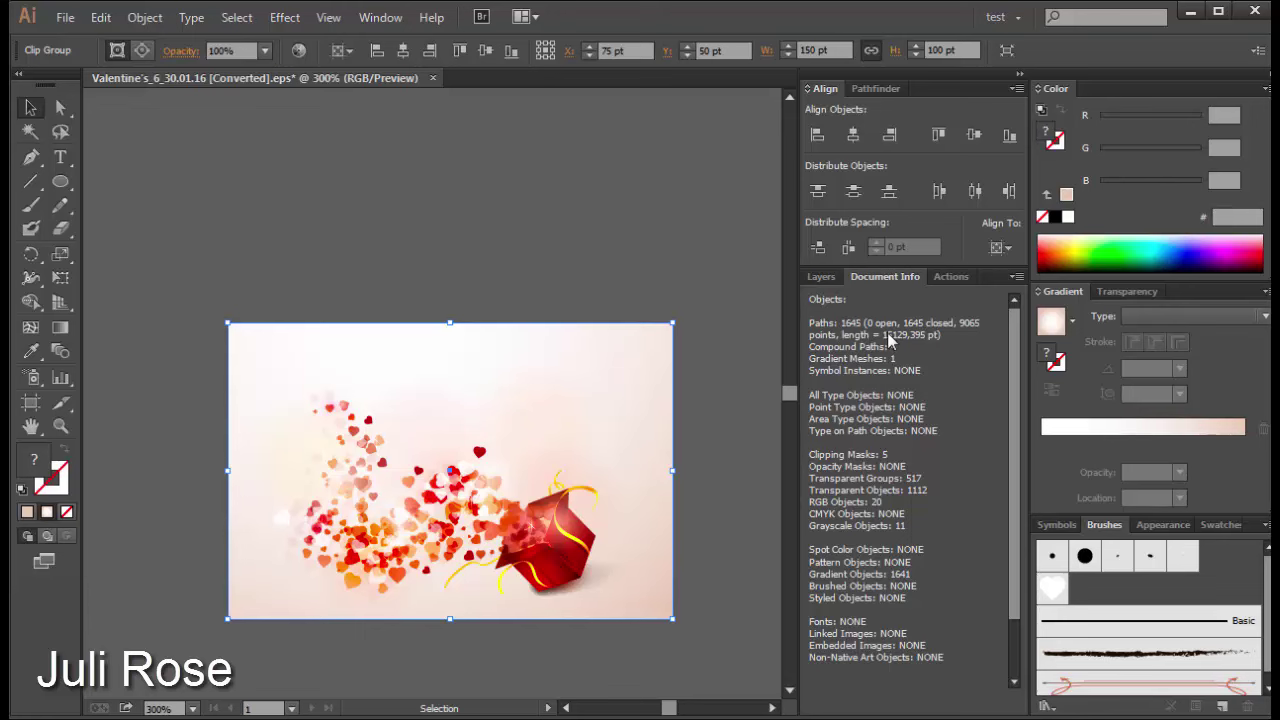
Step: Save the document under a new name with Illustrator EPS (*.EPS) as the format
{"action": "left_click", "coordinate": [64, 18]}
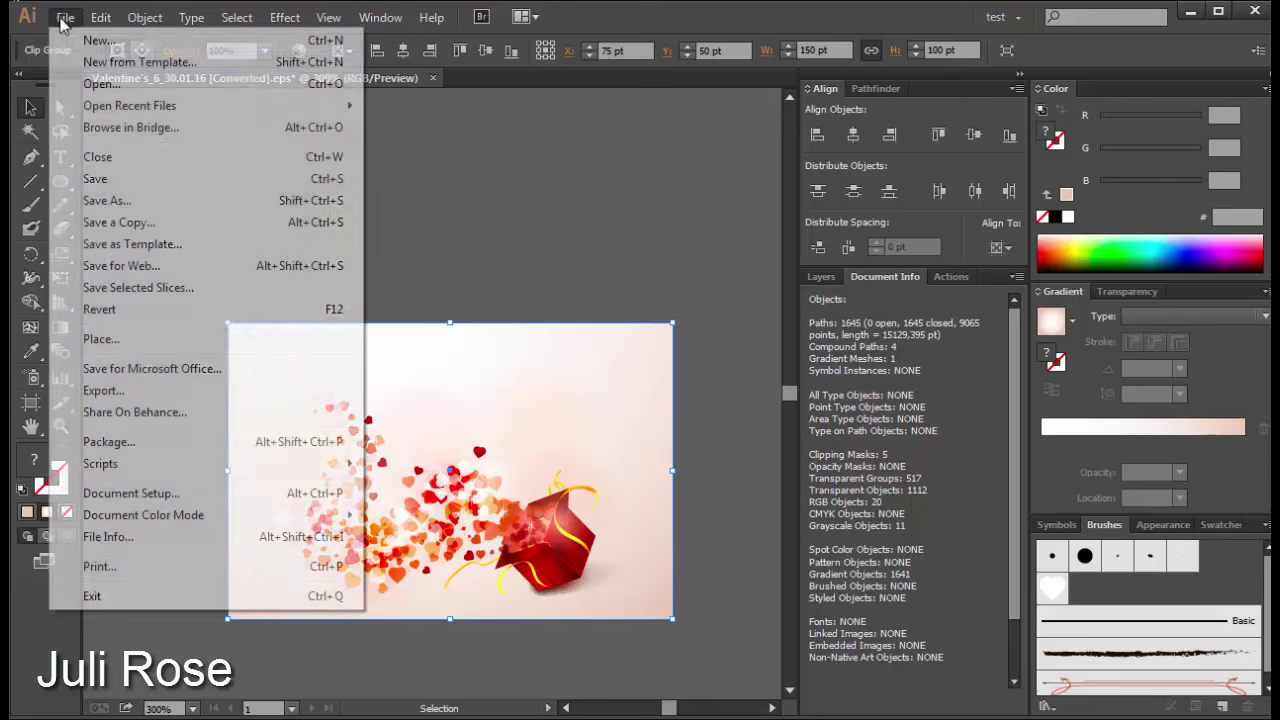
{"action": "left_click", "coordinate": [126, 202]}
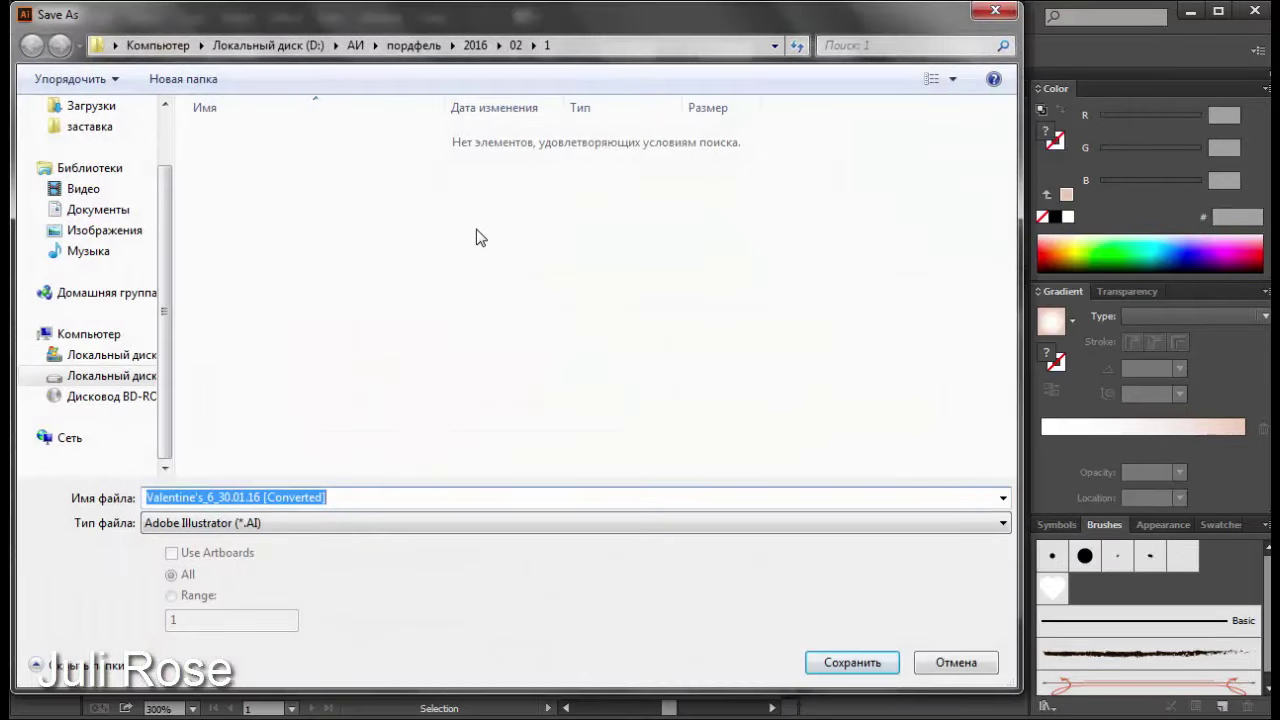
{"action": "left_click", "coordinate": [291, 516]}
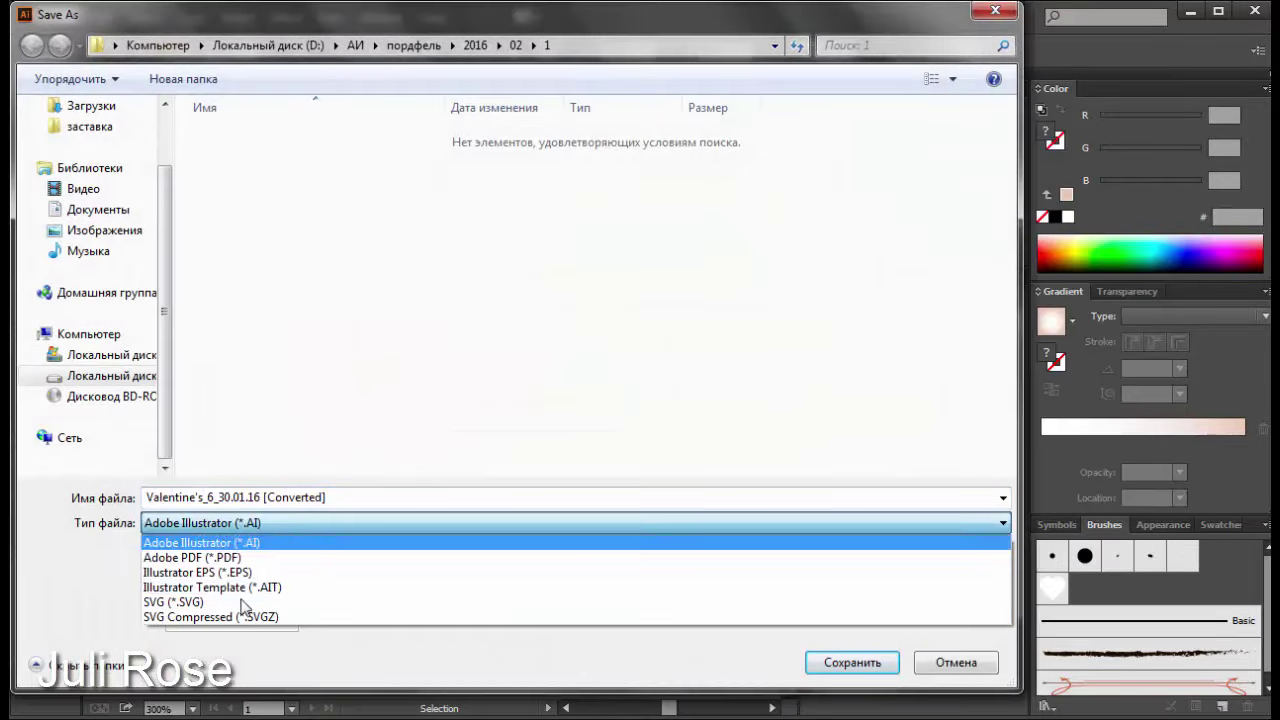
{"action": "left_click", "coordinate": [248, 573]}
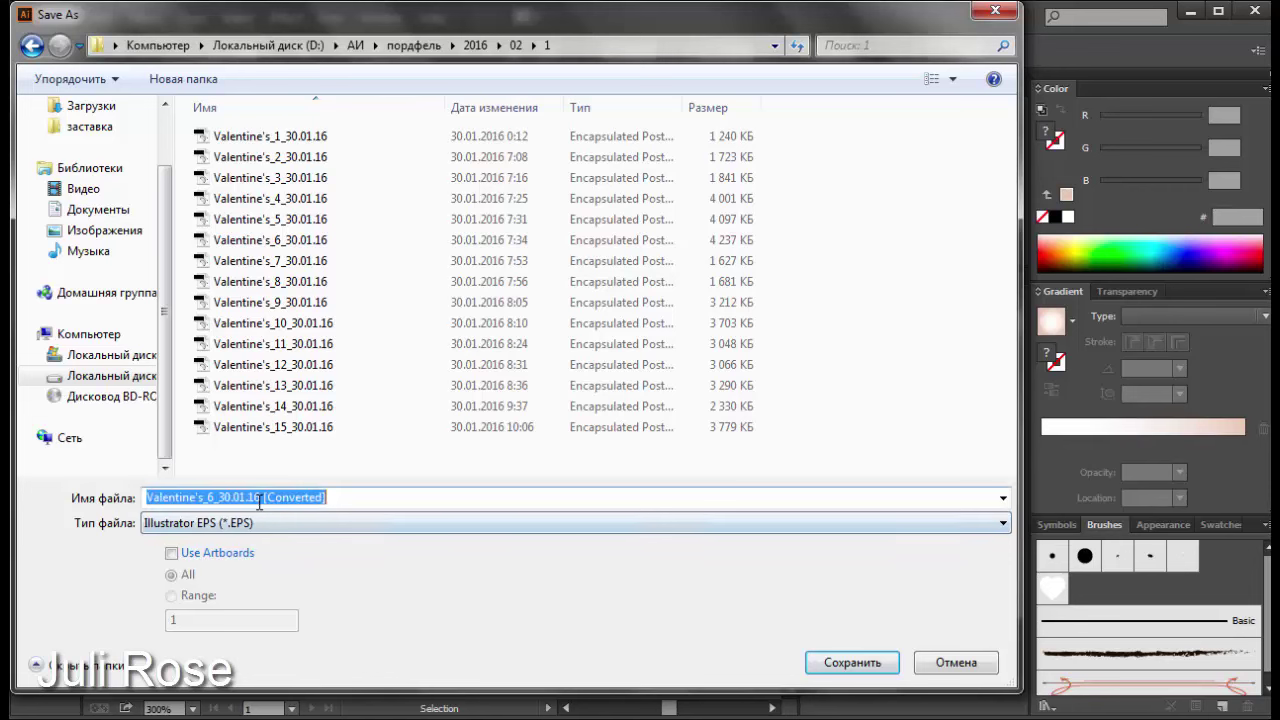
Step: Remove the [Converted] suffix and rename the file toward Valentine's_16_02.02.16
{"action": "left_click_drag", "start_coordinate": [262, 497], "coordinate": [330, 497]}
{"action": "key", "text": "BackSpace"}
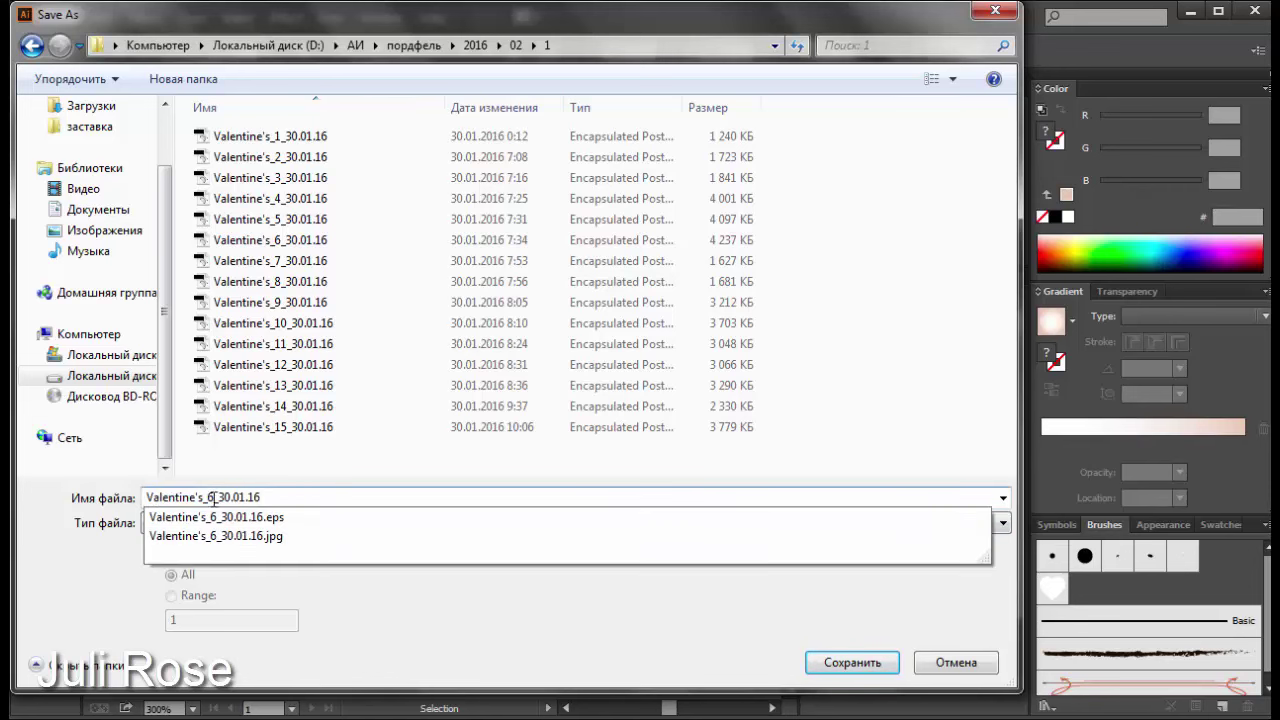
{"action": "left_click_drag", "start_coordinate": [214, 497], "coordinate": [207, 497]}
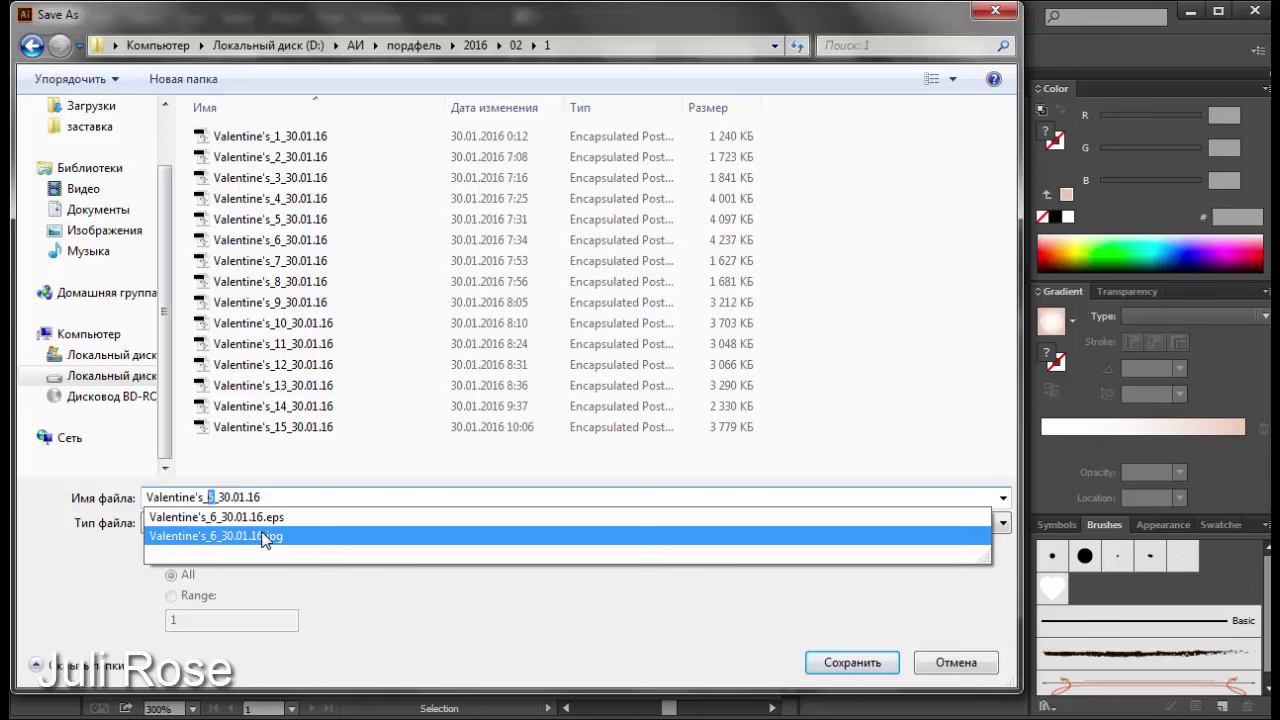
{"action": "type", "text": "16"}
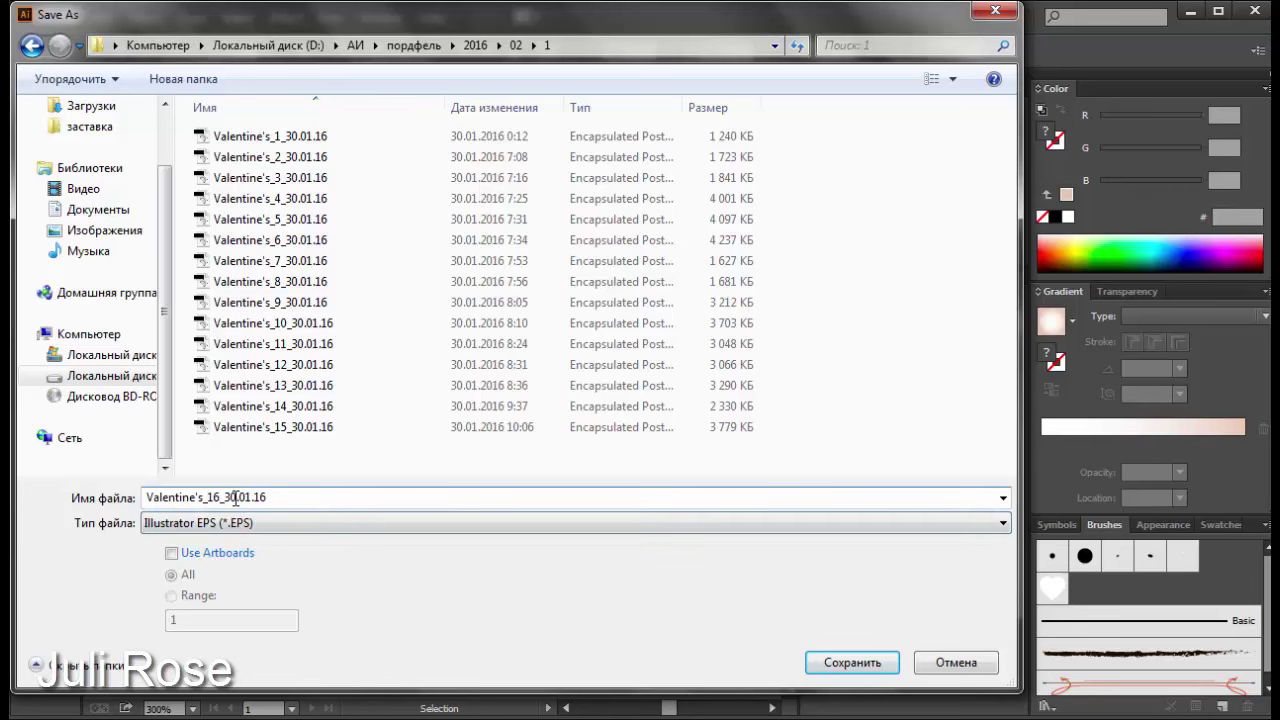
{"action": "left_click_drag", "start_coordinate": [236, 498], "coordinate": [229, 497]}
{"action": "type", "text": "02"}
{"action": "key", "text": "BackSpace"}
Step: Finish the file name as Valentine's_16_02.02.16 and set the EPS version to Illustrator 10 EPS
{"action": "type", "text": "2"}
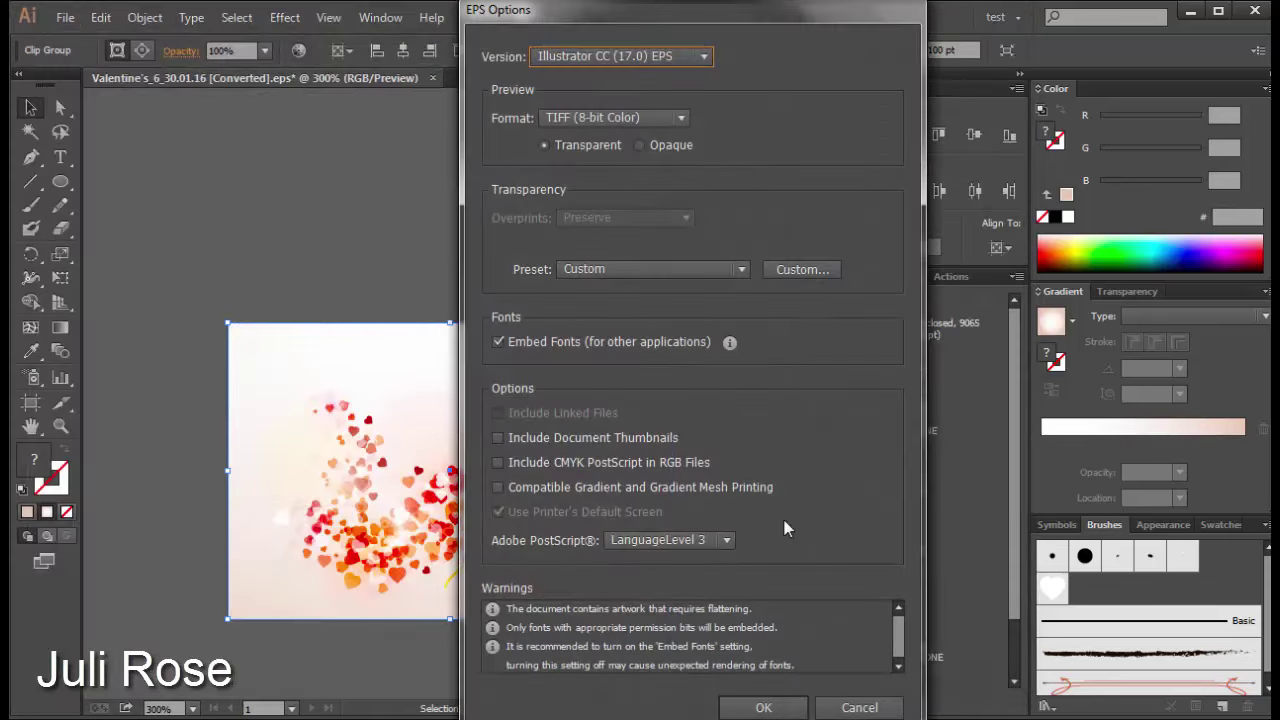
{"action": "left_click", "coordinate": [573, 57]}
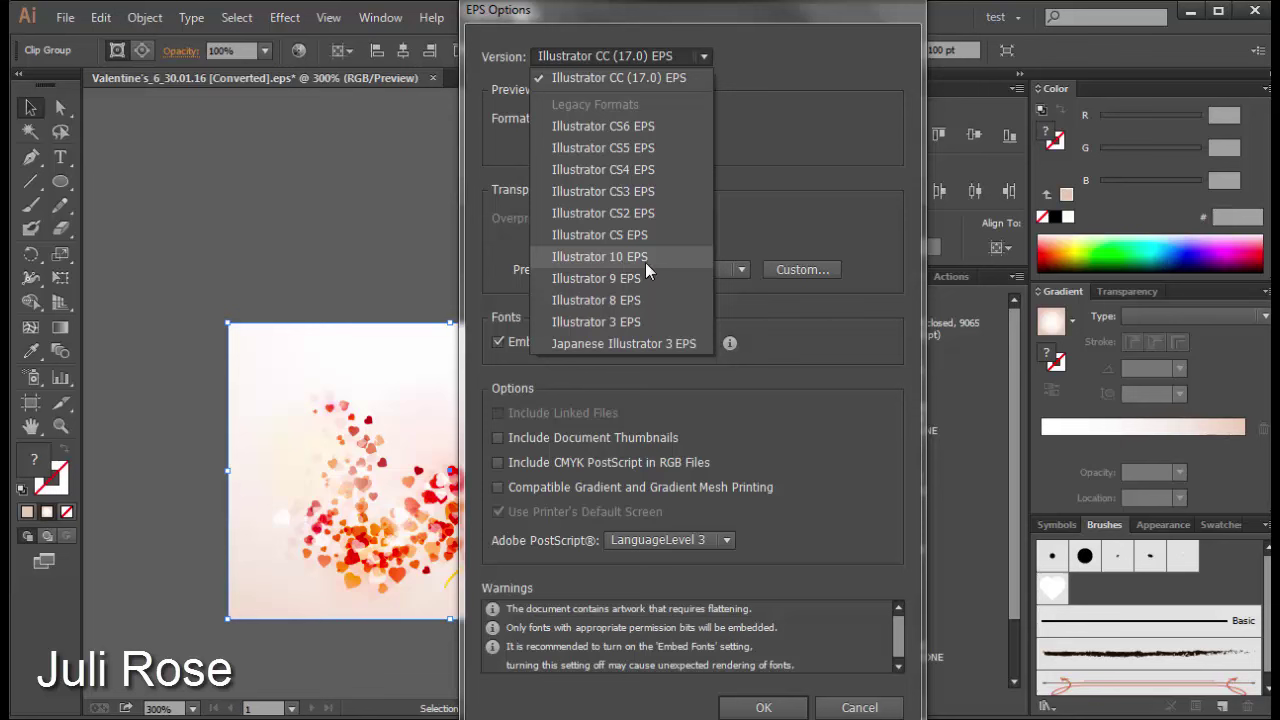
{"action": "left_click", "coordinate": [645, 260]}
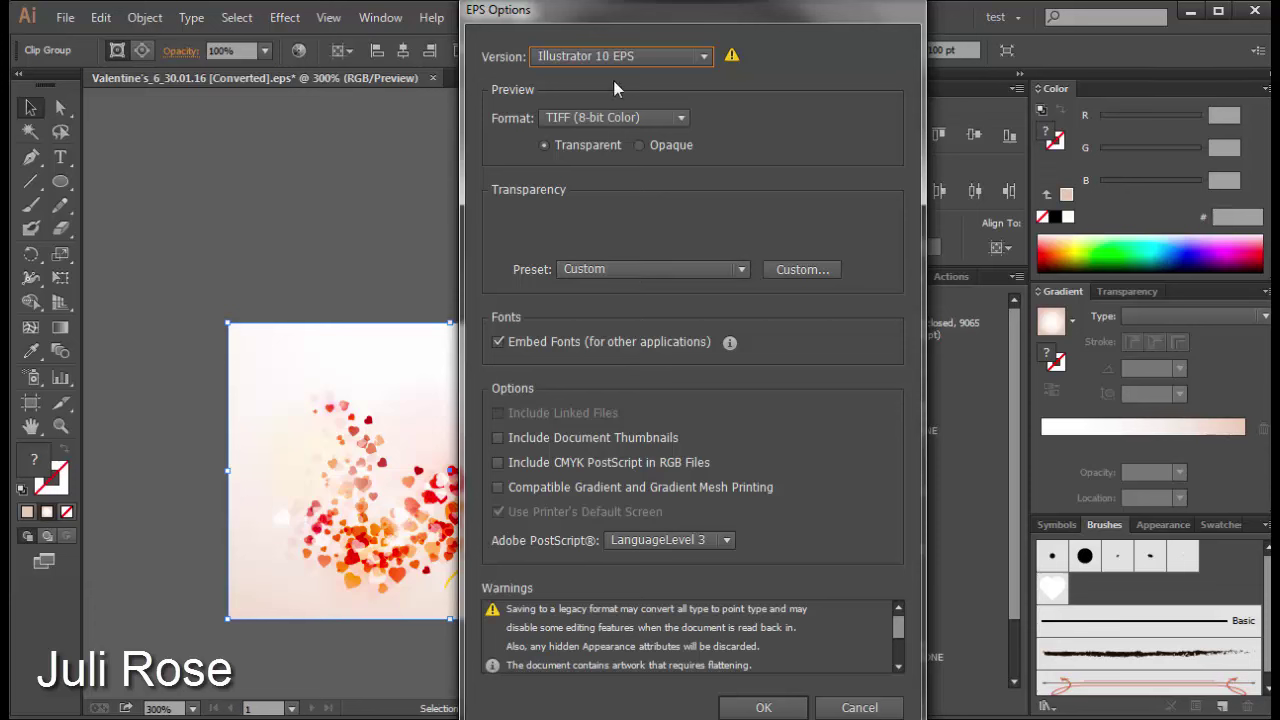
{"action": "left_click", "coordinate": [691, 59]}
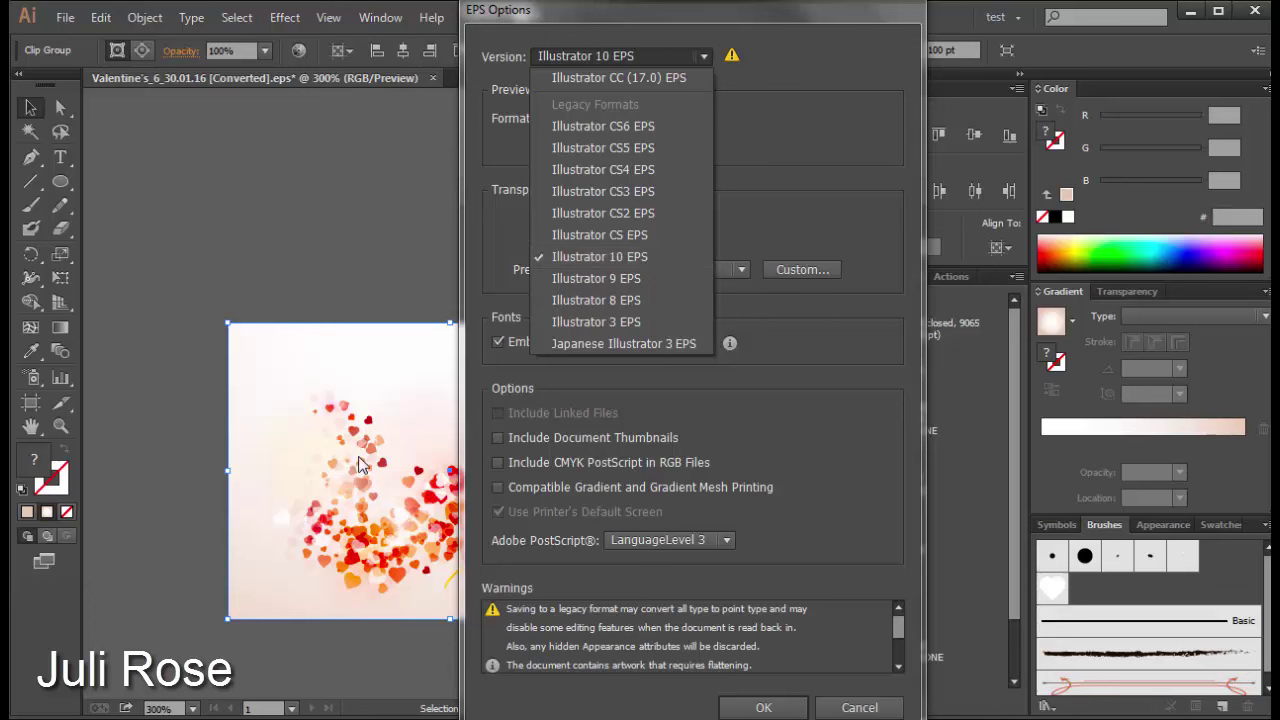
{"action": "left_click", "coordinate": [655, 257]}
Step: Save the EPS with no preview, custom flattener, fonts not embedded and LanguageLevel 3
{"action": "left_click", "coordinate": [612, 118]}
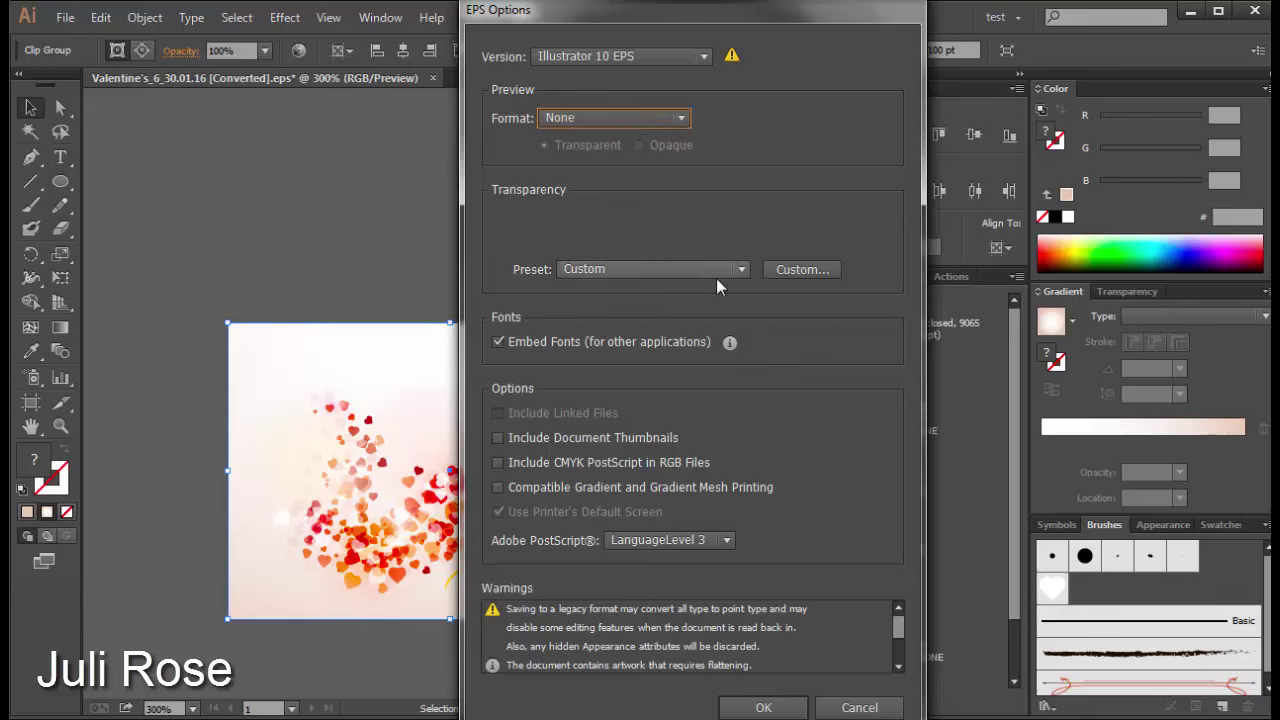
{"action": "left_click", "coordinate": [802, 269]}
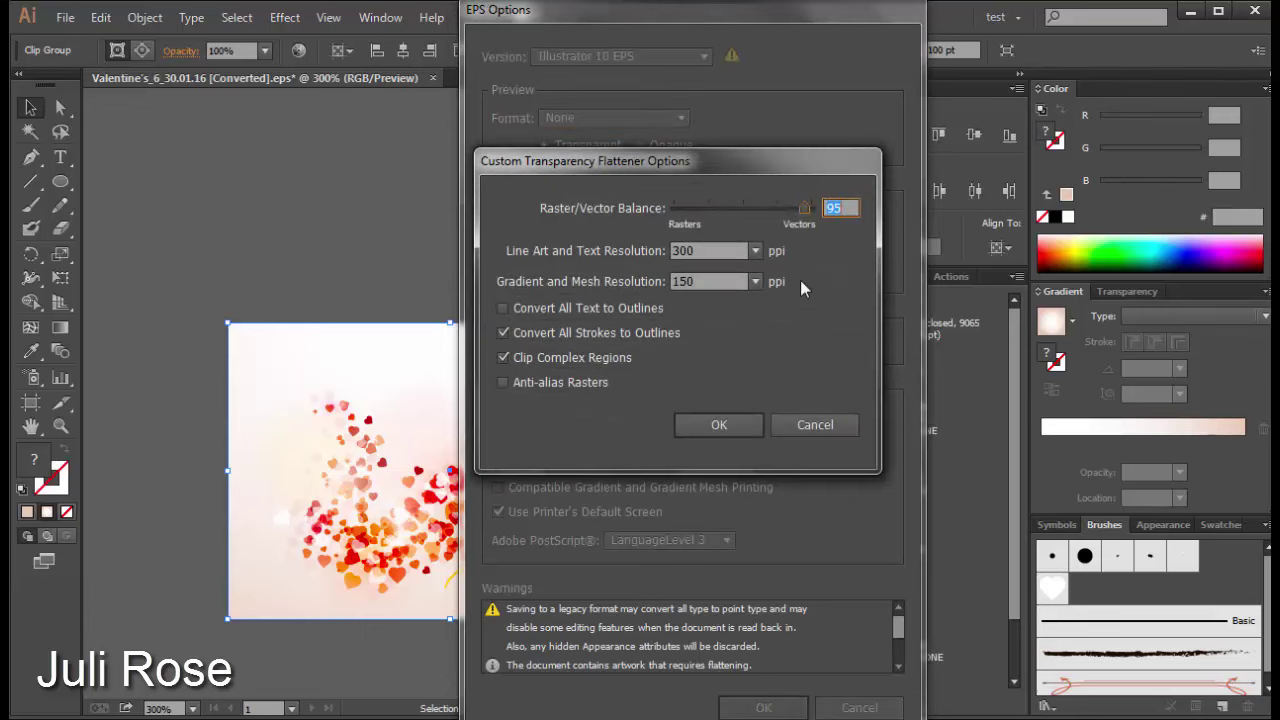
{"action": "left_click", "coordinate": [744, 425]}
{"action": "left_click", "coordinate": [498, 342]}
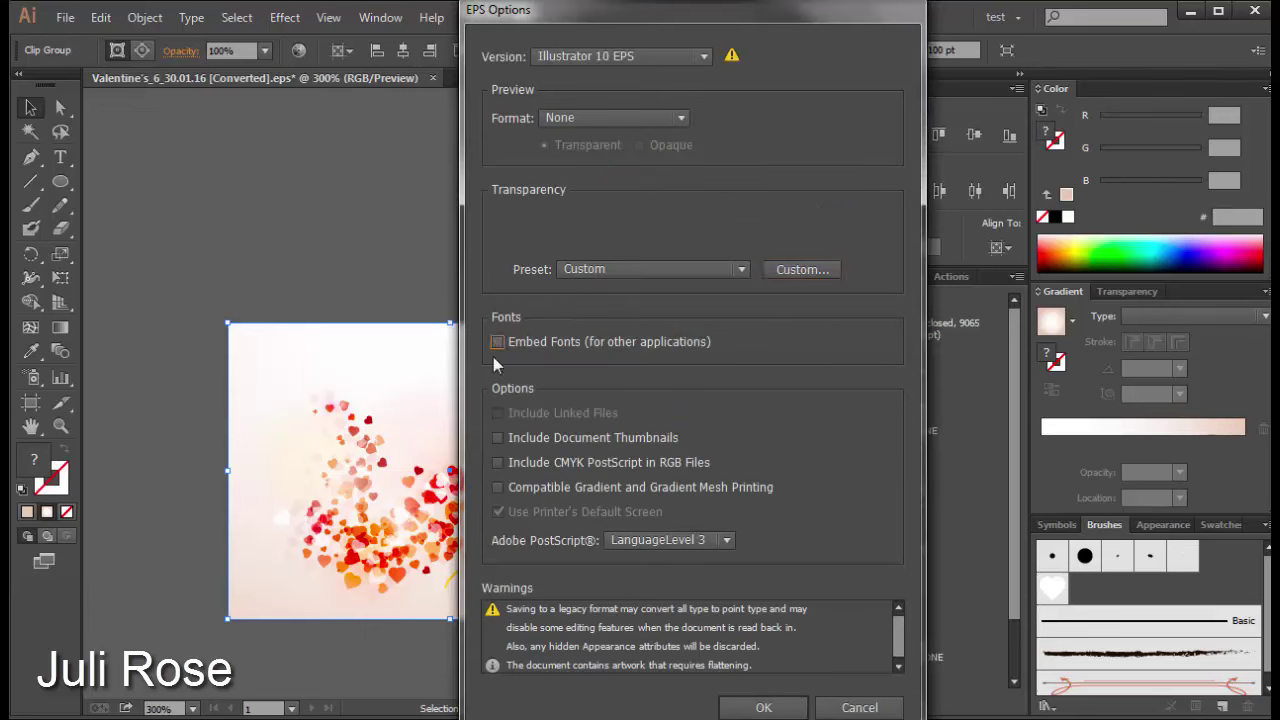
{"action": "left_click", "coordinate": [700, 540]}
{"action": "left_click", "coordinate": [706, 583]}
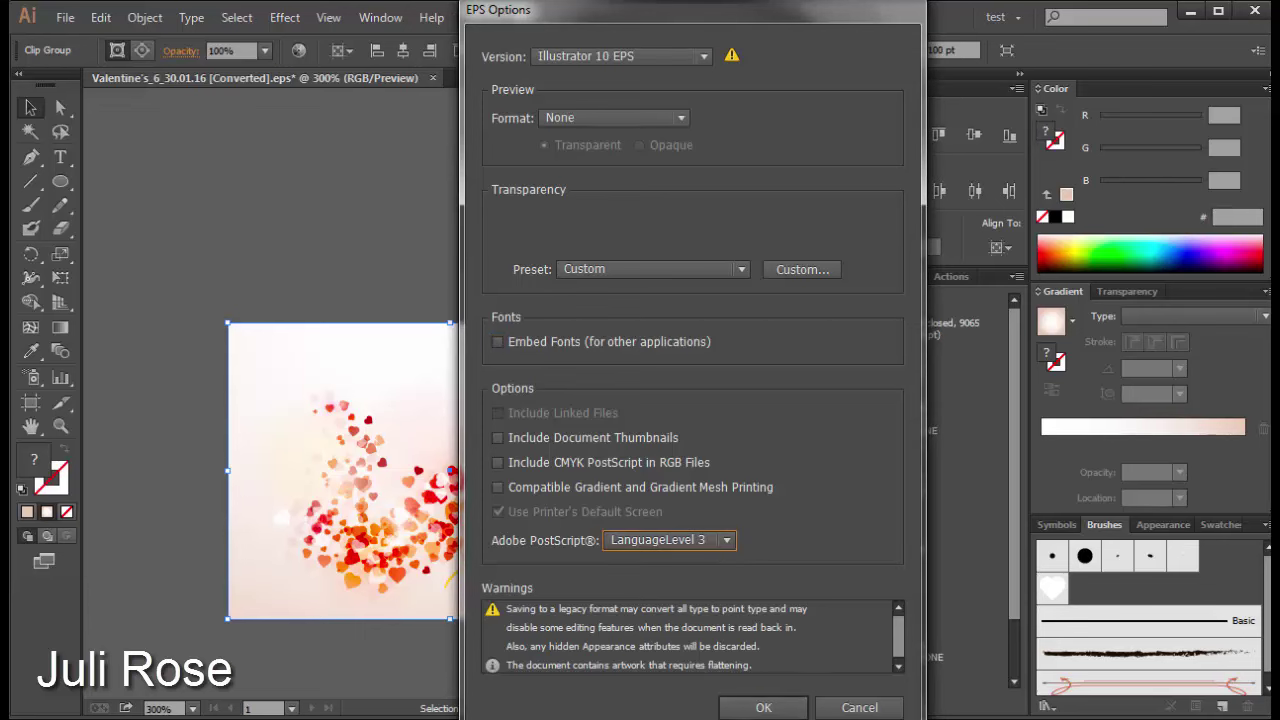
{"action": "left_click", "coordinate": [763, 707]}
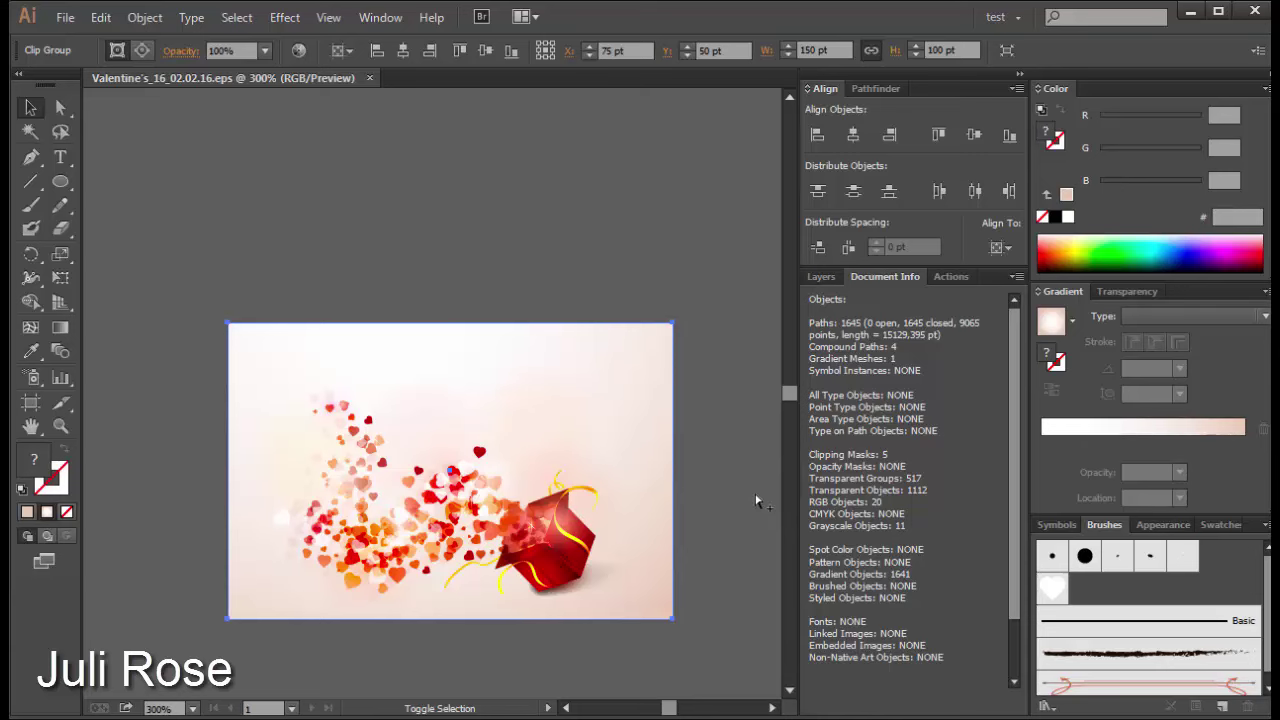
Step: Set up a Save for Web JPEG export with width 5000 px (height 3333)
{"action": "key", "text": "ctrl+alt+shift+s"}
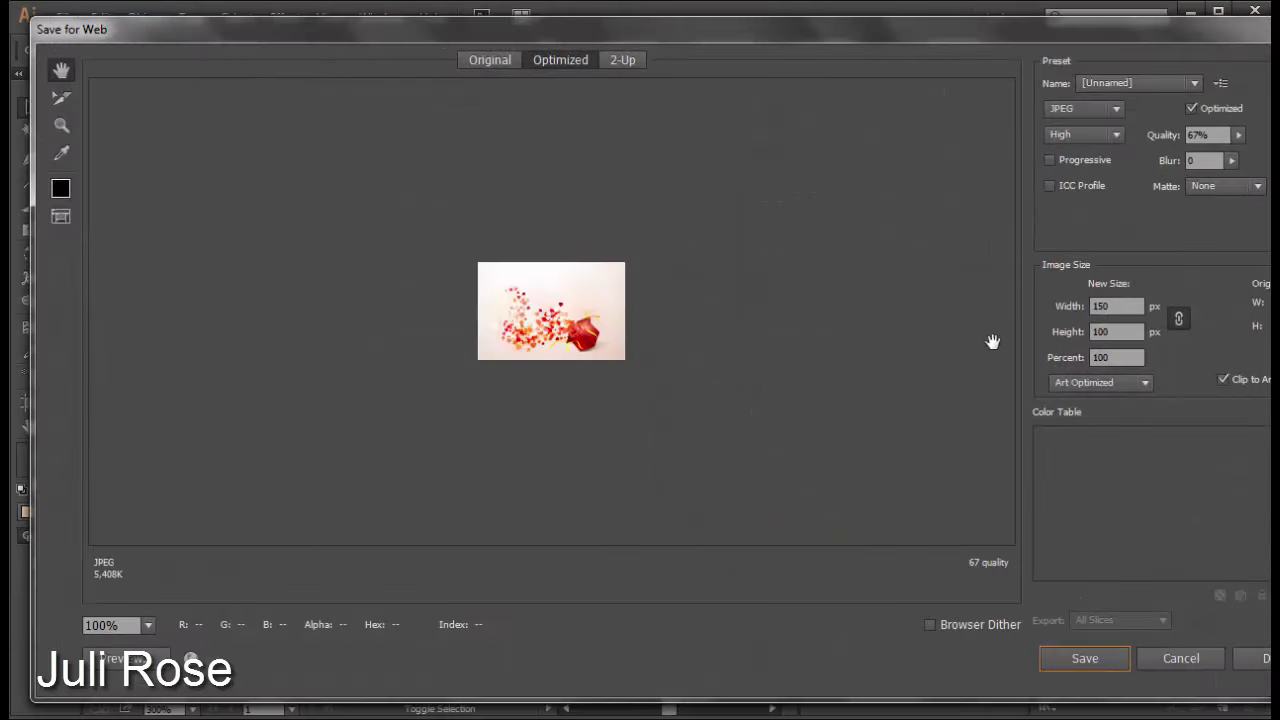
{"action": "double_click", "coordinate": [1121, 310]}
{"action": "type", "text": "5"}
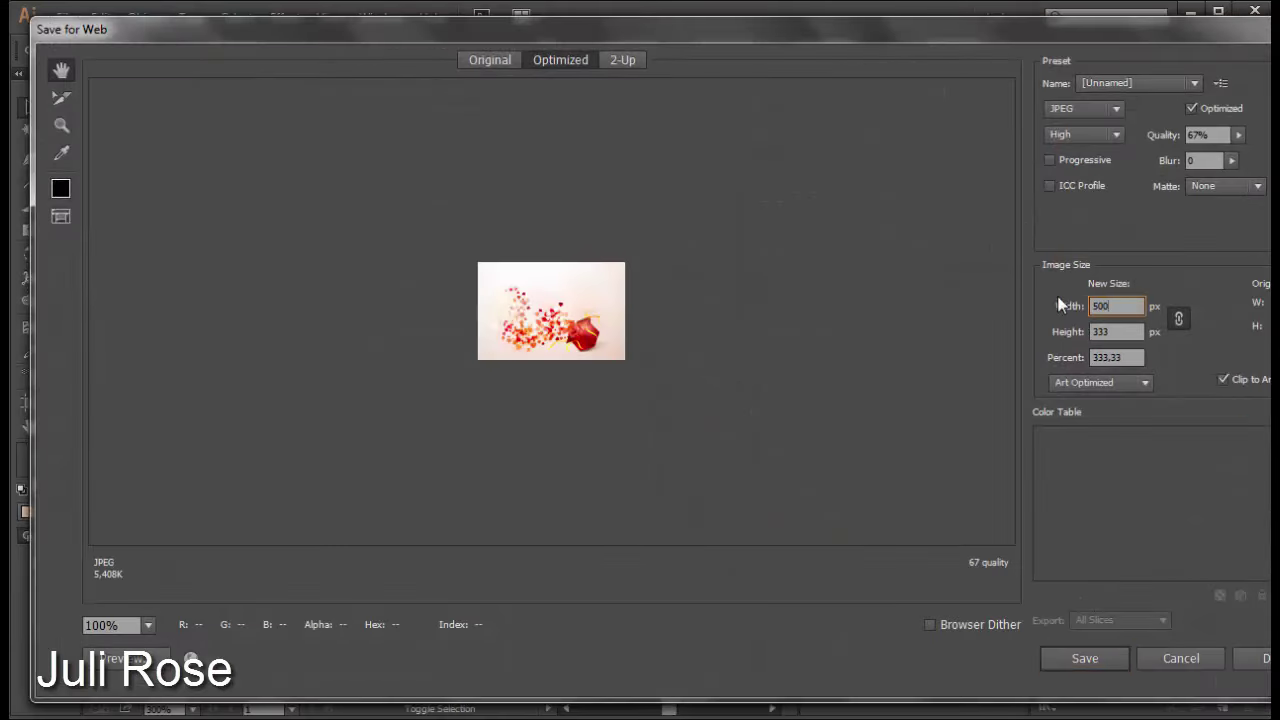
{"action": "type", "text": "0"}
{"action": "key", "text": "Tab"}
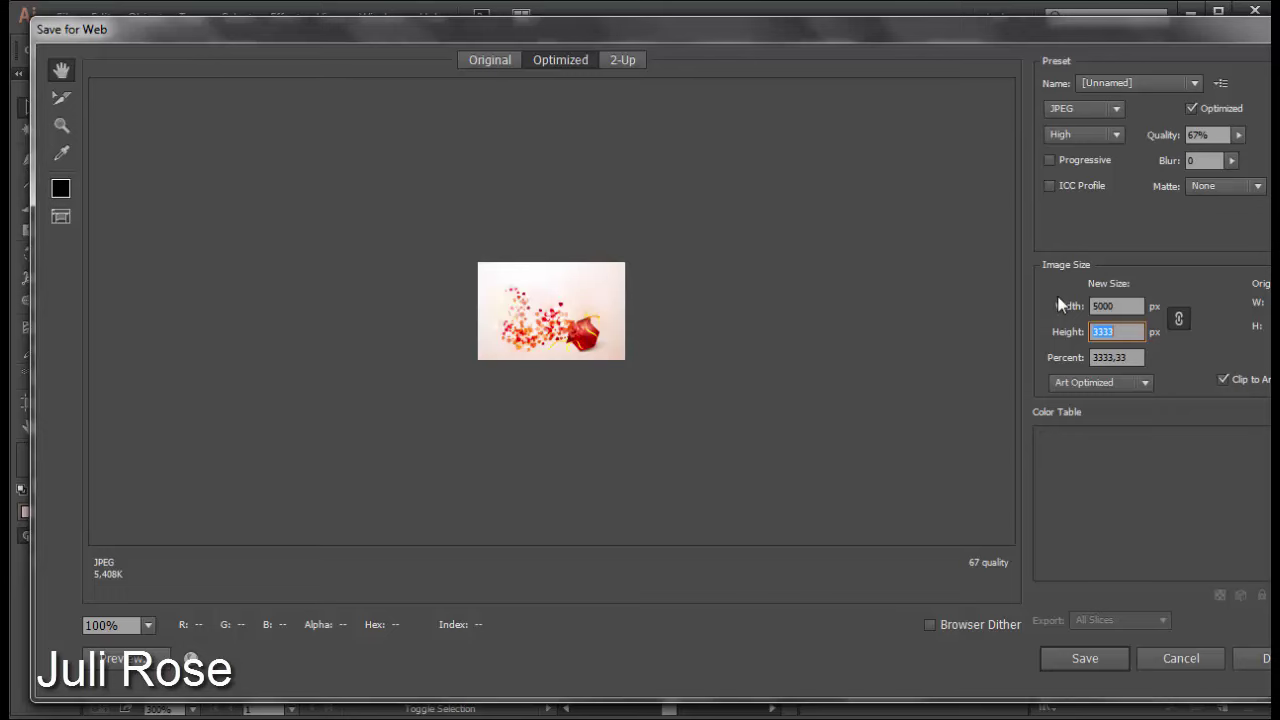